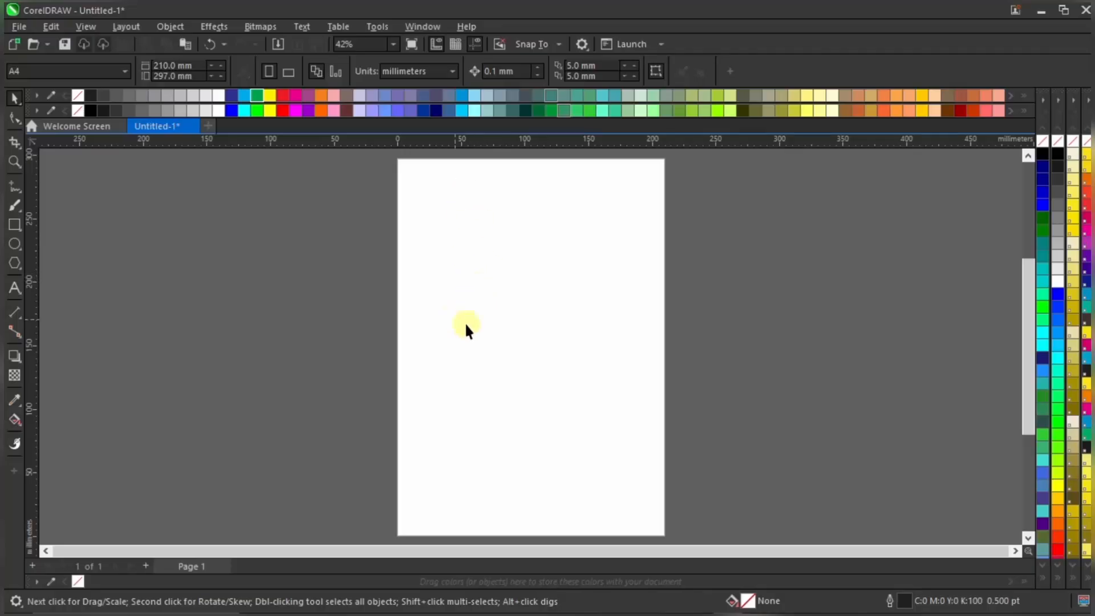
Switch the units to centimeters and resize the page to 17.5 × 23.5 cm
{"action": "left_click", "coordinate": [406, 72]}
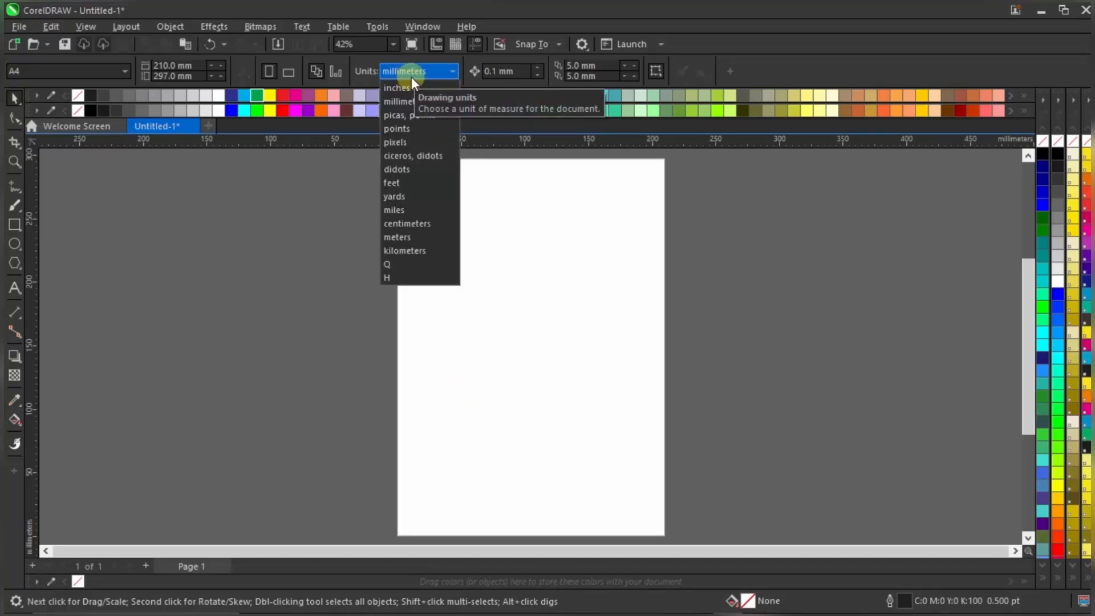
{"action": "left_click", "coordinate": [427, 223]}
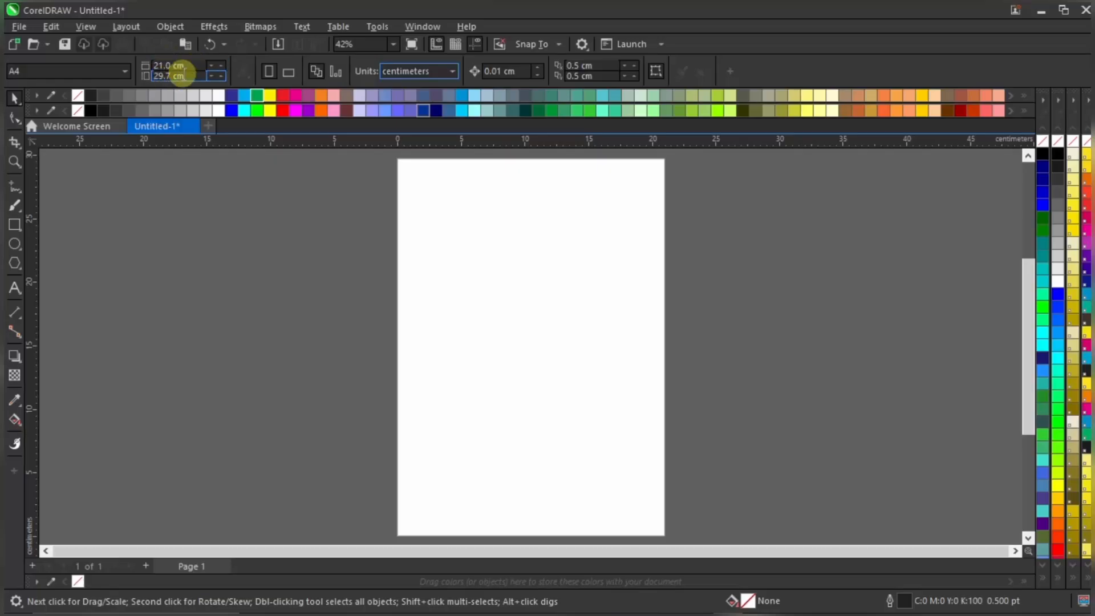
{"action": "left_click", "coordinate": [171, 65]}
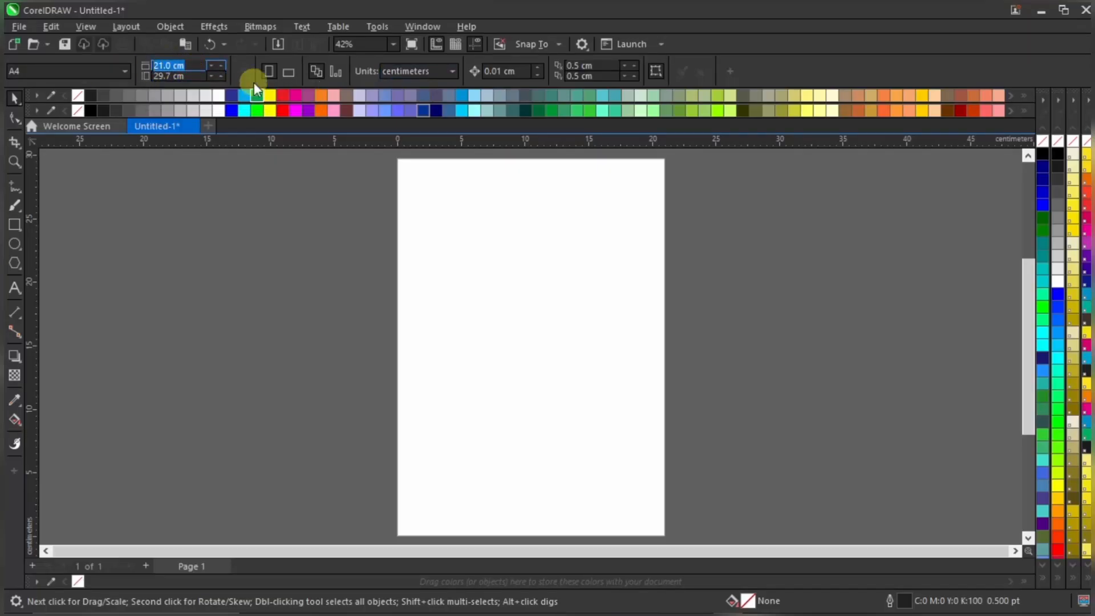
{"action": "type", "text": "17.5"}
{"action": "left_click", "coordinate": [178, 76]}
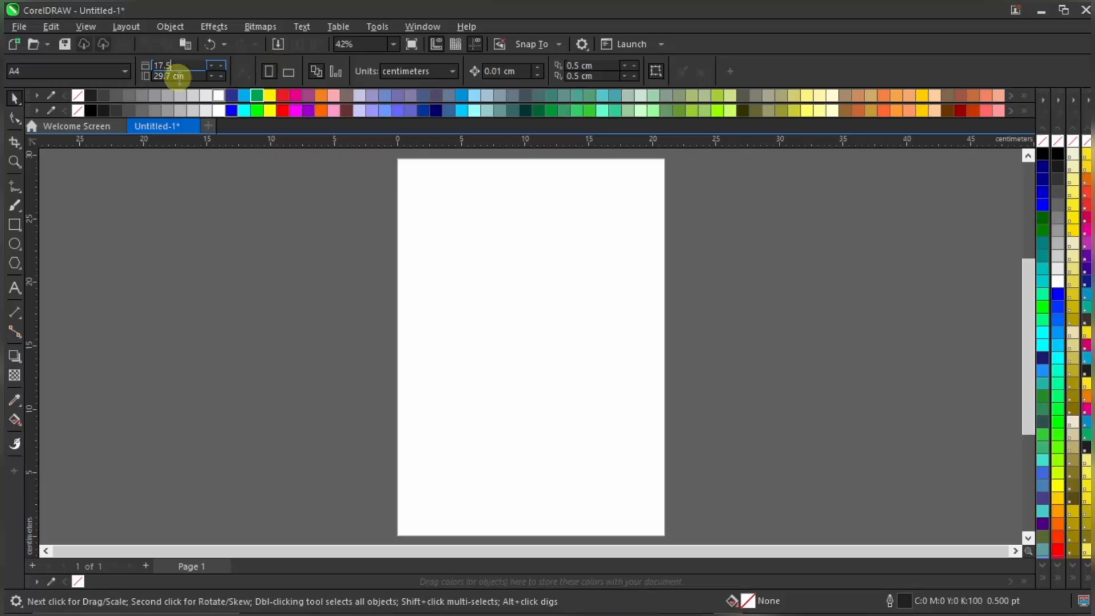
{"action": "type", "text": "23"}
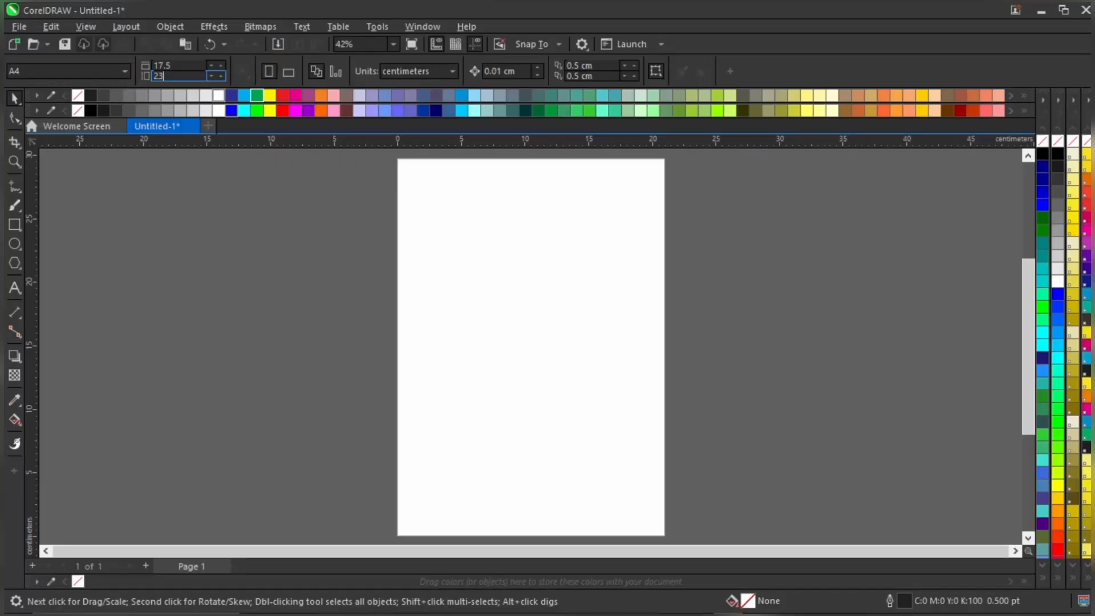
{"action": "type", "text": ".5"}
{"action": "key", "text": "Return"}
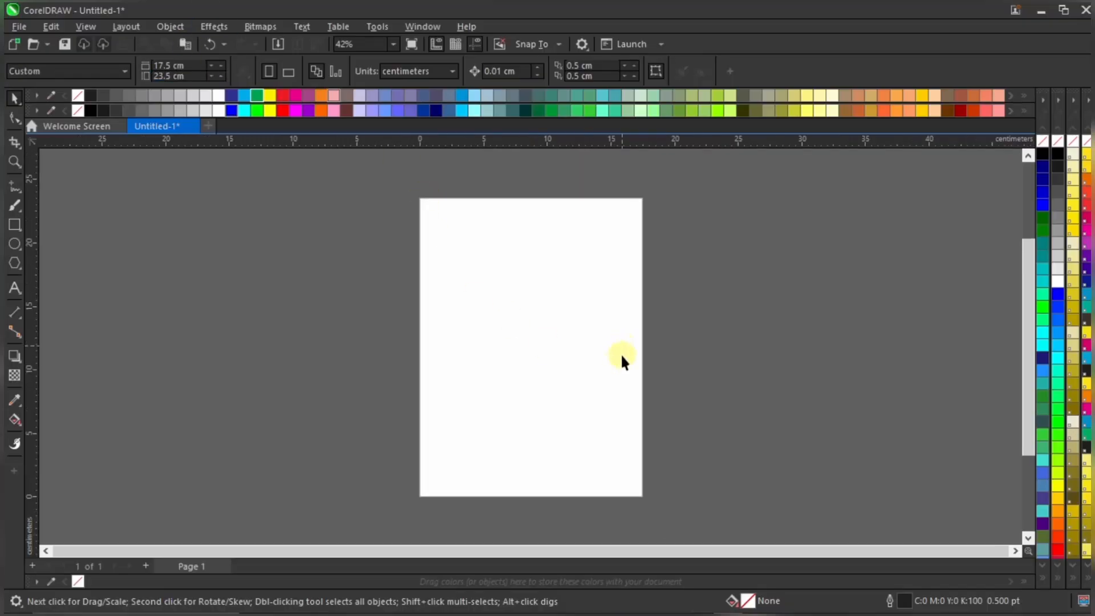
Create a page-sized rectangle frame, undoing an accidental move that shifted it off the page
{"action": "double_click", "coordinate": [15, 224]}
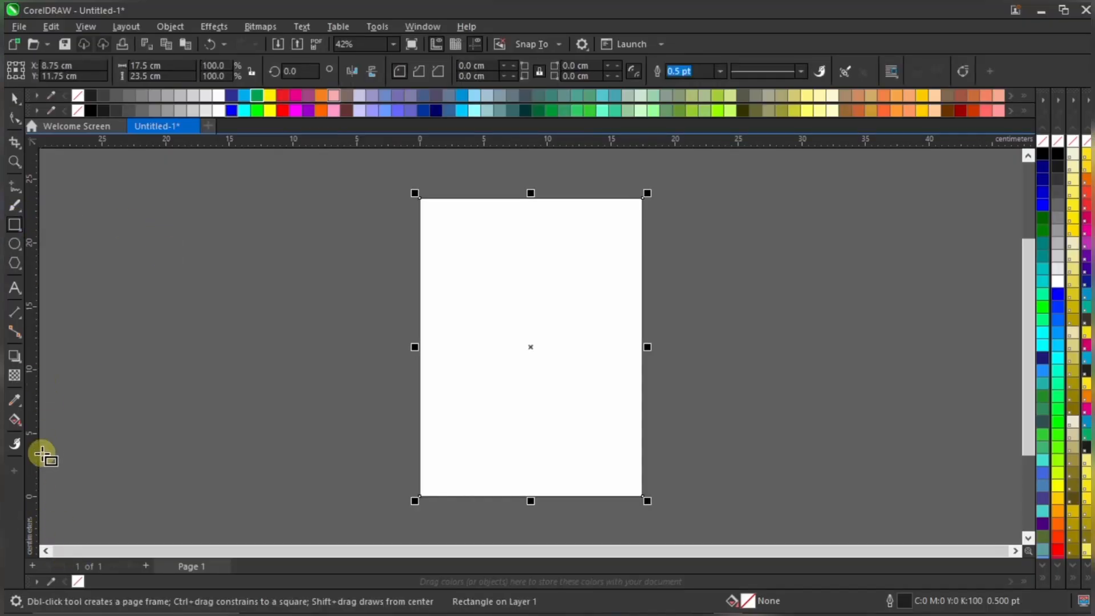
{"action": "left_click", "coordinate": [15, 98]}
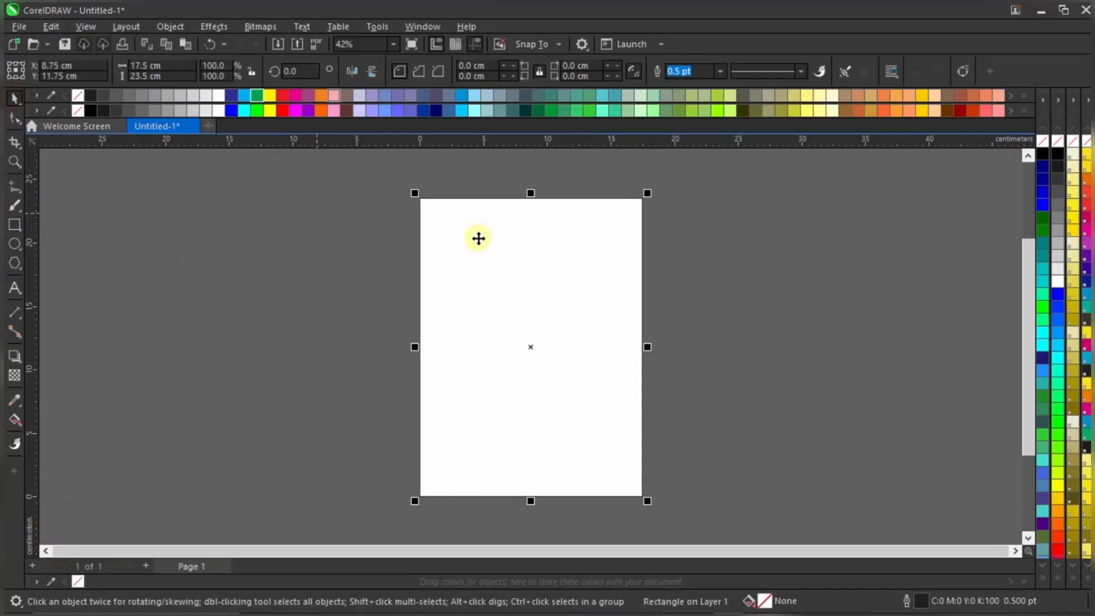
{"action": "left_click_drag", "start_coordinate": [492, 229], "coordinate": [364, 242]}
{"action": "scroll", "coordinate": [465, 220], "scroll_direction": "up", "scroll_amount": 3}
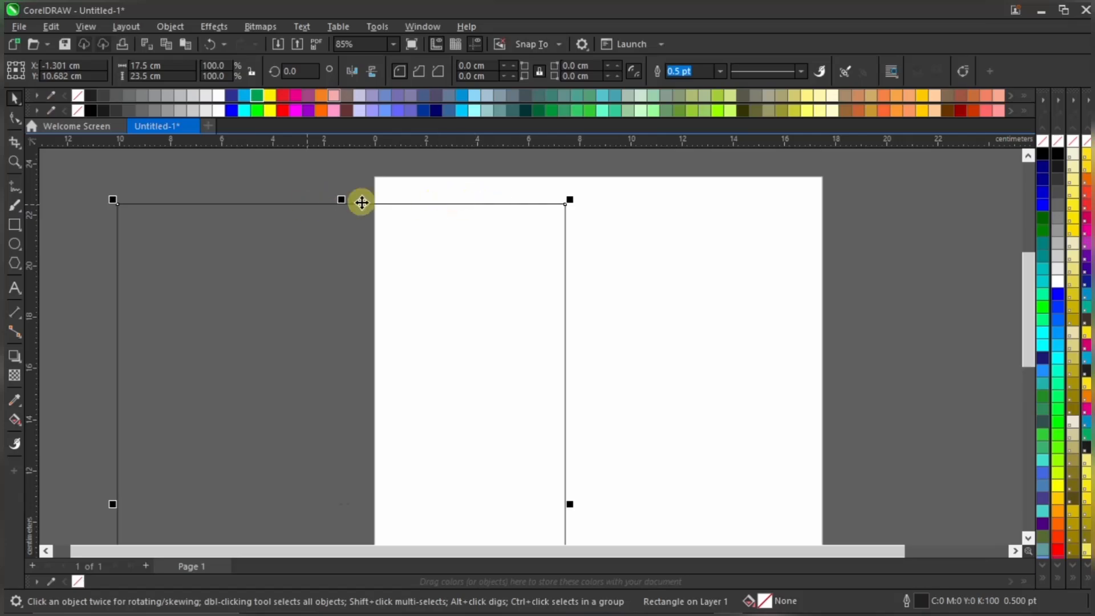
{"action": "scroll", "coordinate": [354, 203], "scroll_direction": "down", "scroll_amount": 2}
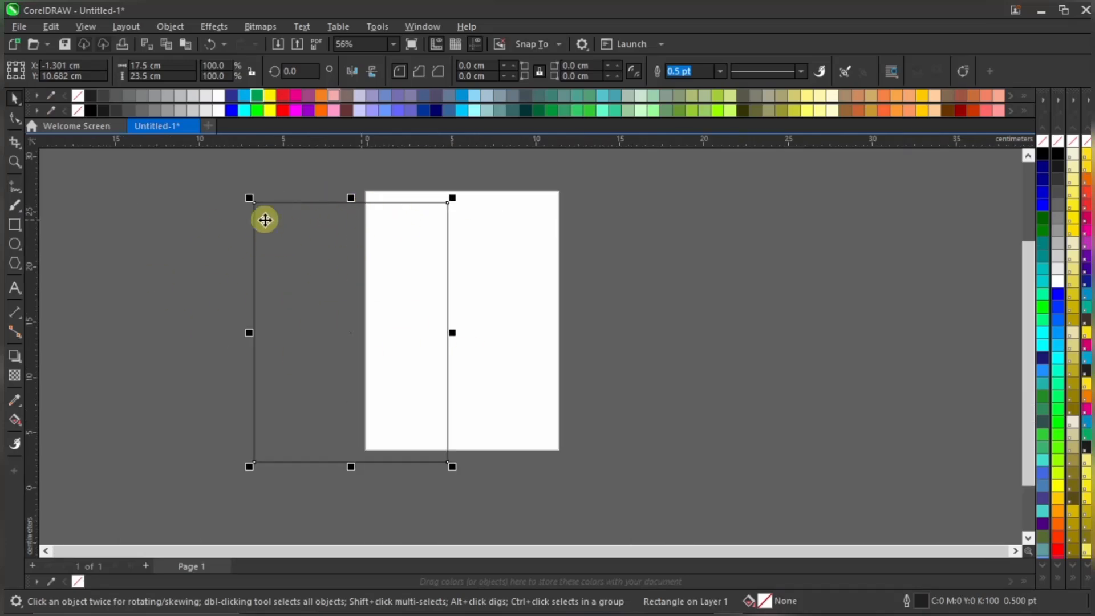
{"action": "scroll", "coordinate": [486, 242], "scroll_direction": "down", "scroll_amount": 2}
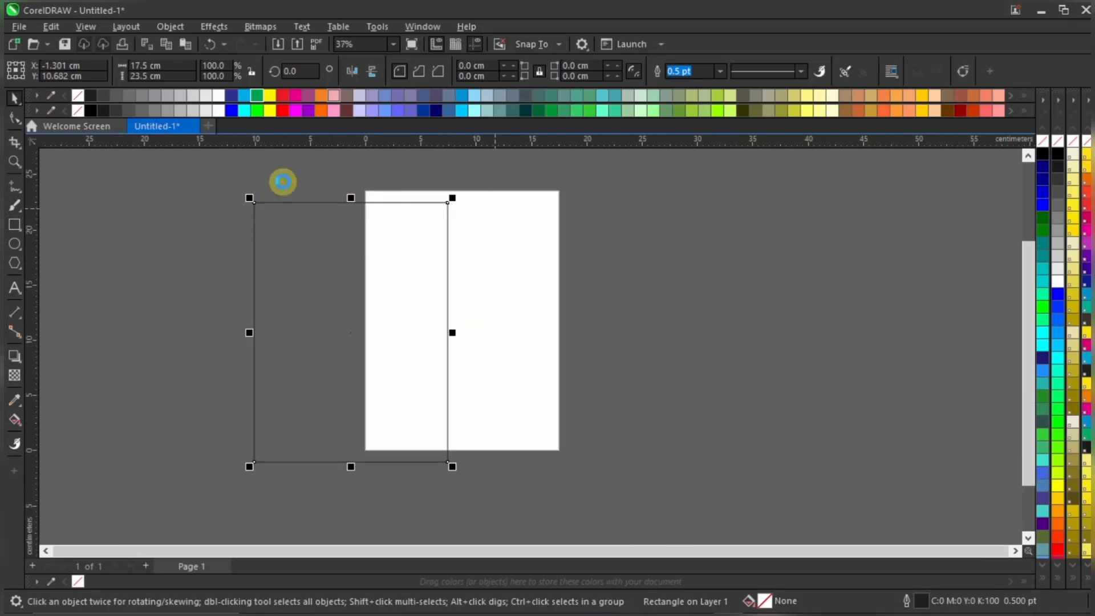
{"action": "scroll", "coordinate": [291, 216], "scroll_direction": "up", "scroll_amount": 5}
{"action": "scroll", "coordinate": [440, 281], "scroll_direction": "down", "scroll_amount": 4}
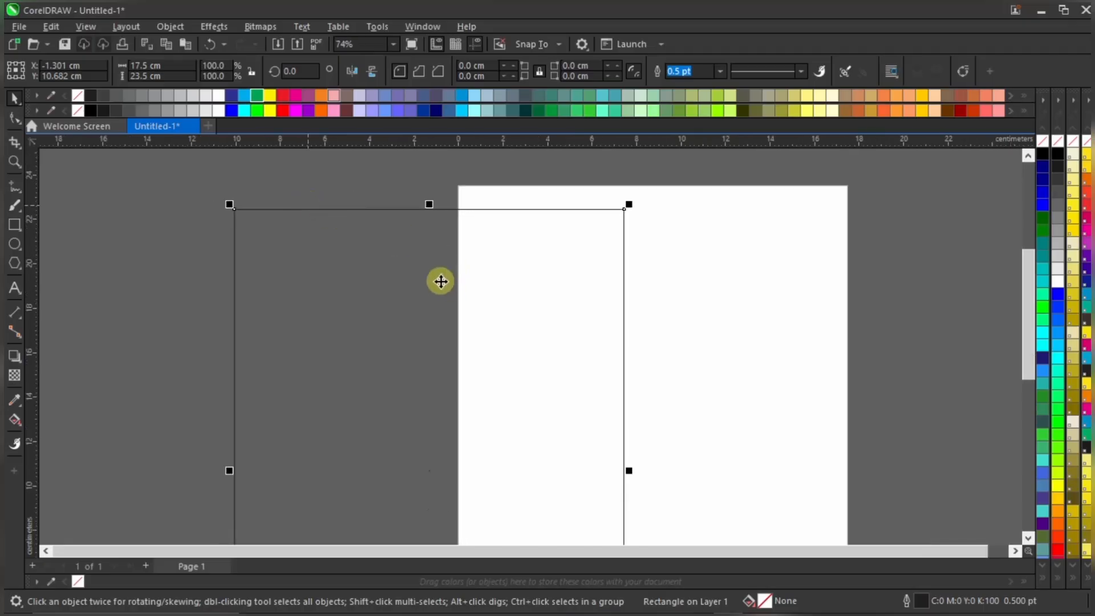
{"action": "scroll", "coordinate": [467, 311], "scroll_direction": "down", "scroll_amount": 1}
{"action": "scroll", "coordinate": [463, 291], "scroll_direction": "up", "scroll_amount": 2}
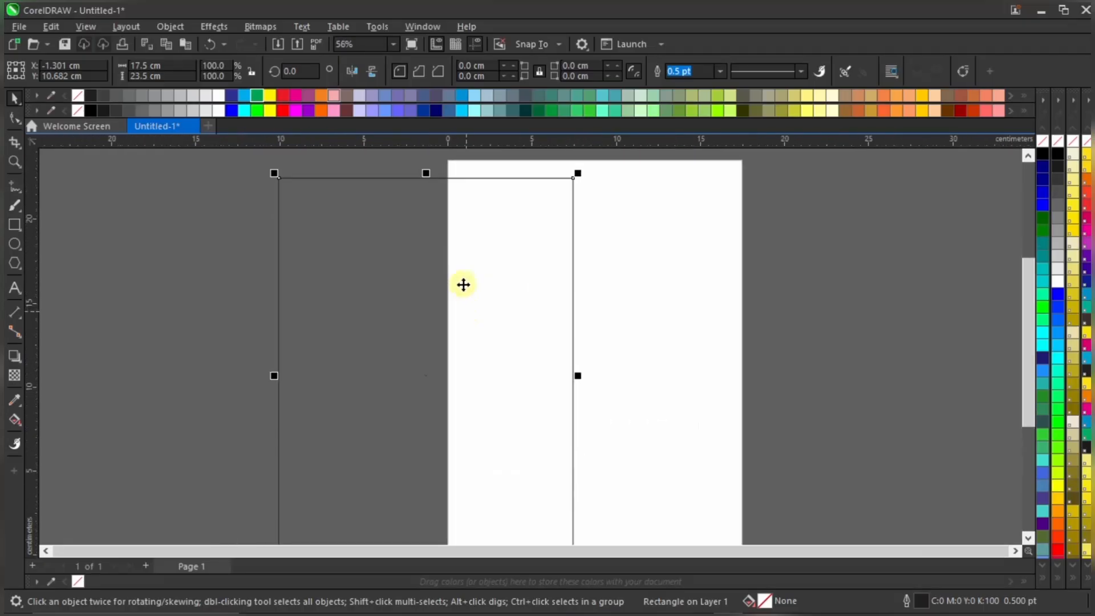
{"action": "scroll", "coordinate": [457, 268], "scroll_direction": "down", "scroll_amount": 2}
{"action": "scroll", "coordinate": [419, 317], "scroll_direction": "up", "scroll_amount": 1}
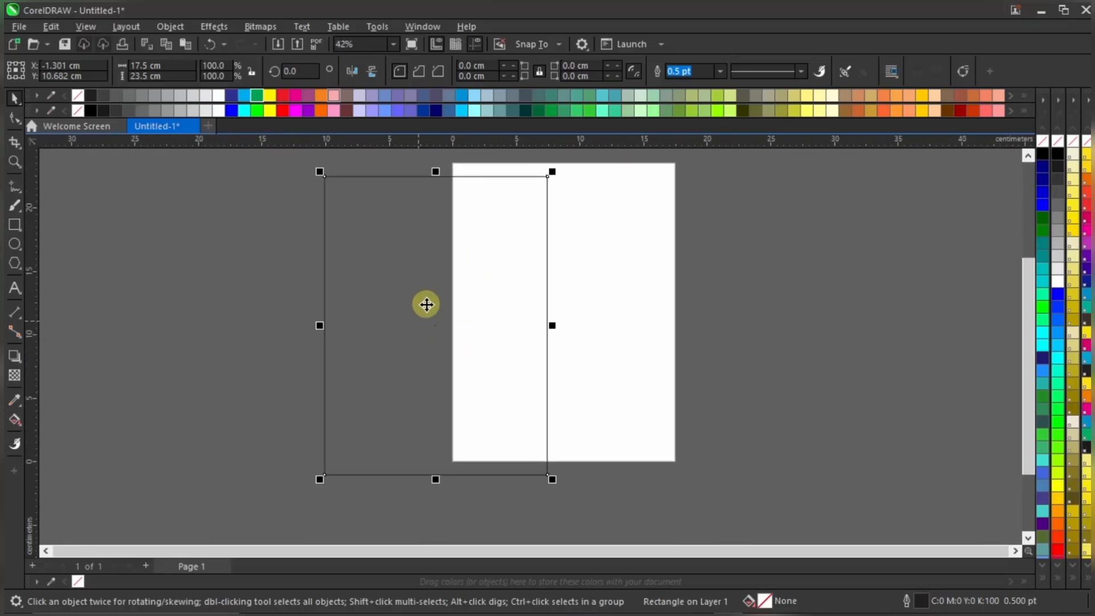
{"action": "key", "text": "ctrl+z"}
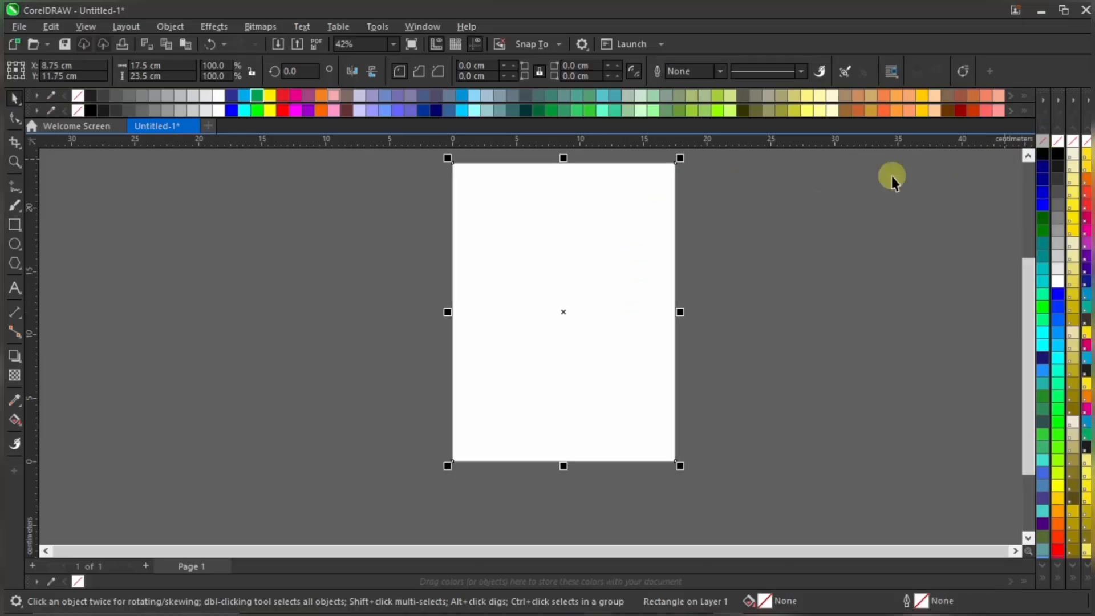
Deselect the frame and zoom To Fit so the whole page shows
{"action": "left_click", "coordinate": [795, 235]}
{"action": "left_click", "coordinate": [394, 44]}
{"action": "left_click", "coordinate": [374, 61]}
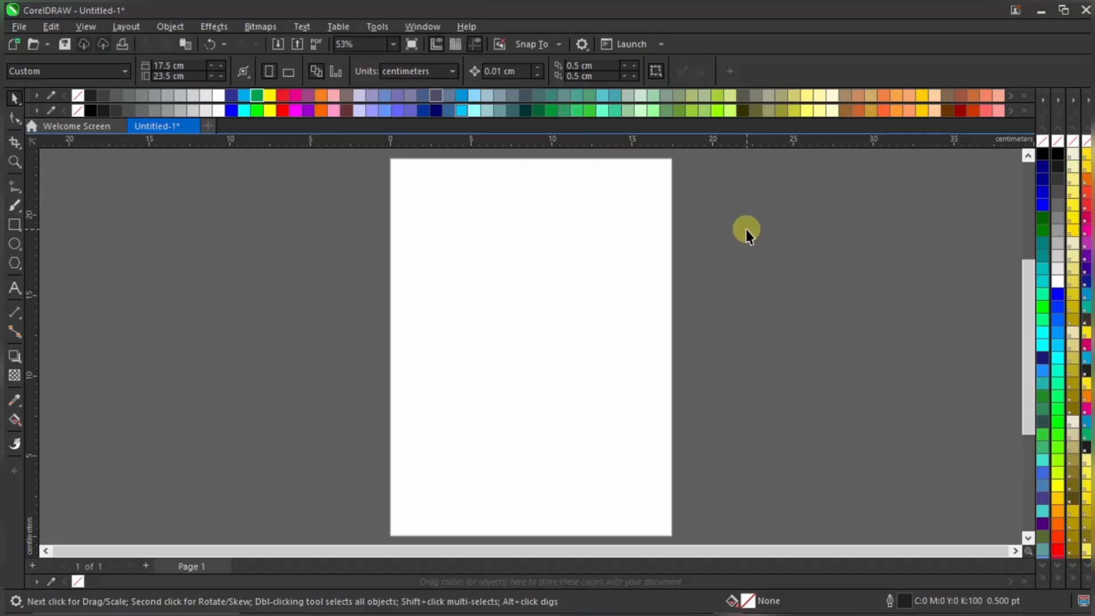
Start a File > Import and choose the floral corner image in the Invite folder
{"action": "left_click", "coordinate": [602, 188]}
{"action": "left_click", "coordinate": [796, 289]}
{"action": "left_click", "coordinate": [14, 30]}
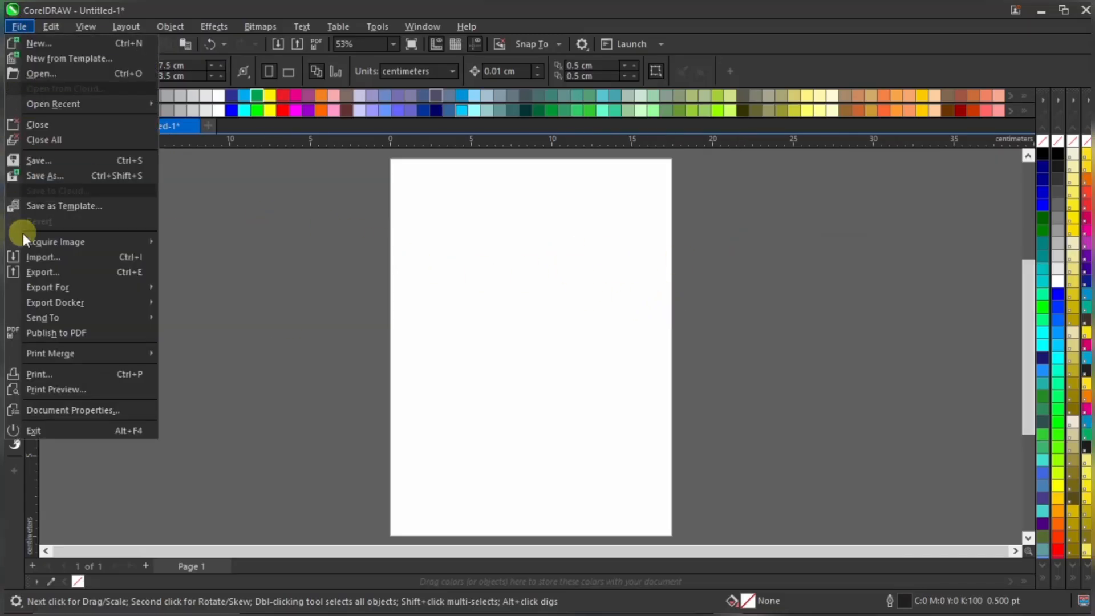
{"action": "left_click", "coordinate": [71, 259]}
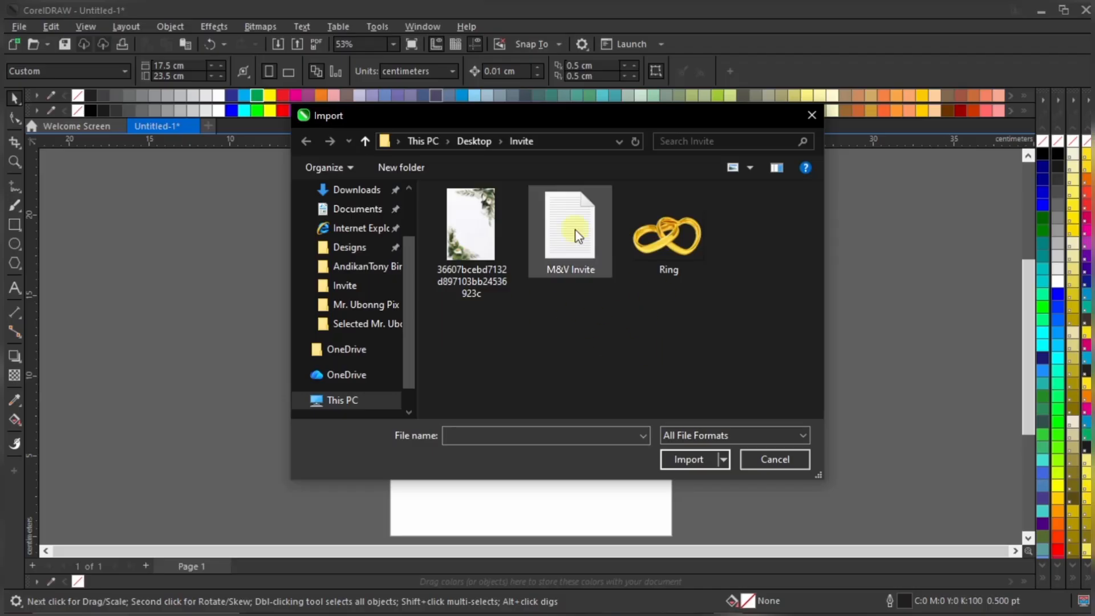
{"action": "left_click", "coordinate": [492, 289]}
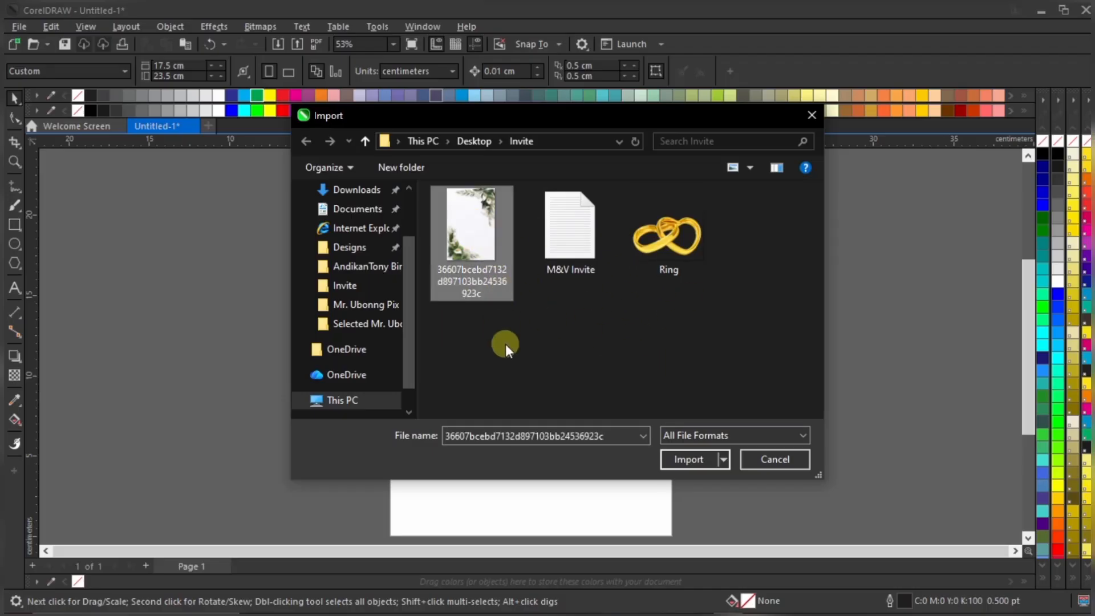
Import the floral image left of the page and begin enlarging it from its corners
{"action": "left_click", "coordinate": [688, 459]}
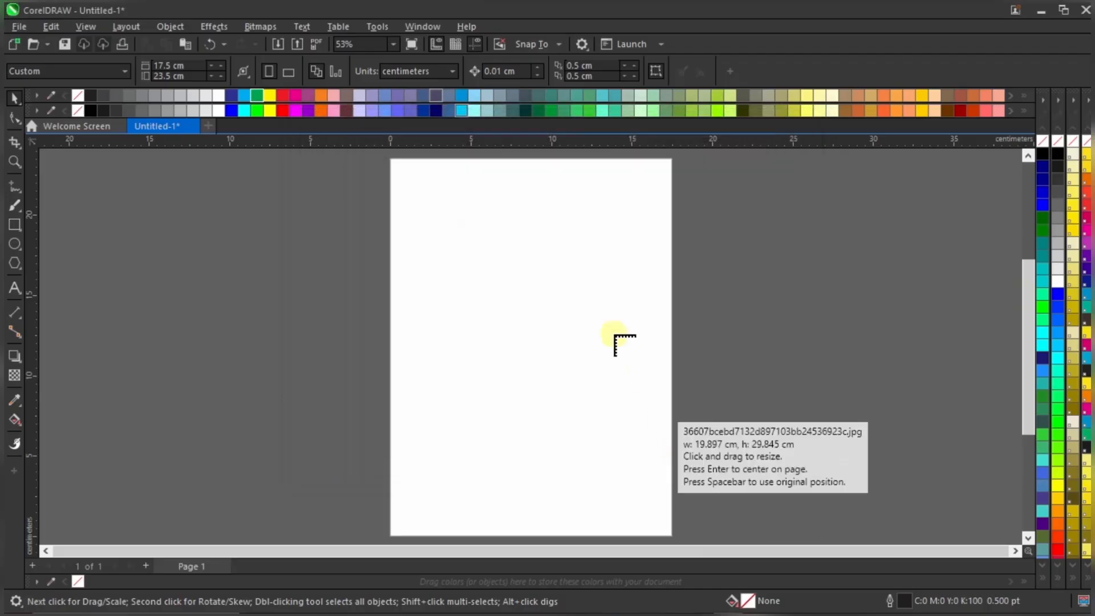
{"action": "left_click_drag", "start_coordinate": [206, 246], "coordinate": [342, 349]}
{"action": "left_click", "coordinate": [229, 276]}
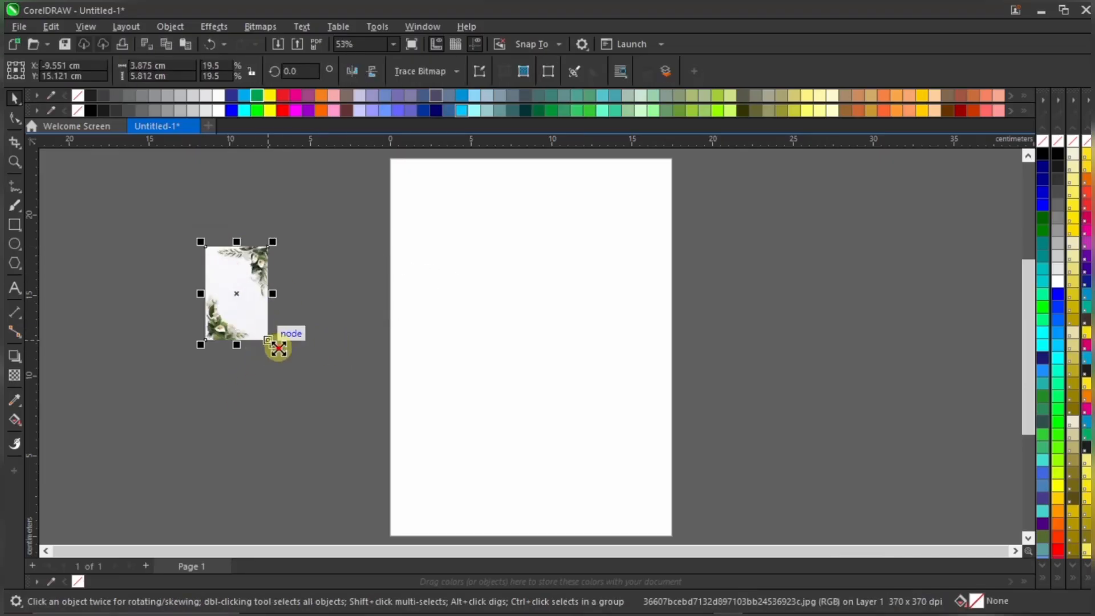
{"action": "left_click", "coordinate": [328, 370]}
{"action": "left_click", "coordinate": [306, 342]}
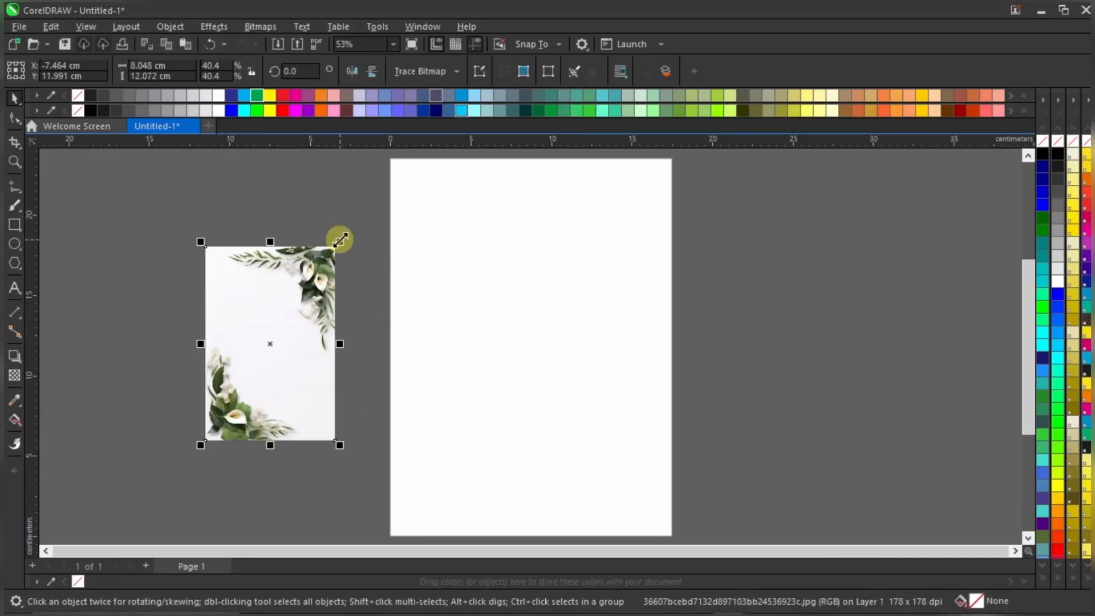
{"action": "left_click_drag", "start_coordinate": [340, 238], "coordinate": [268, 302]}
{"action": "scroll", "coordinate": [412, 328], "scroll_direction": "down", "scroll_amount": 3}
{"action": "scroll", "coordinate": [436, 330], "scroll_direction": "up", "scroll_amount": 2}
{"action": "left_click_drag", "start_coordinate": [317, 440], "coordinate": [361, 507]}
Scale the floral image to about 13.2 × 19.8 cm and position it beside the page
{"action": "scroll", "coordinate": [315, 311], "scroll_direction": "down", "scroll_amount": 1}
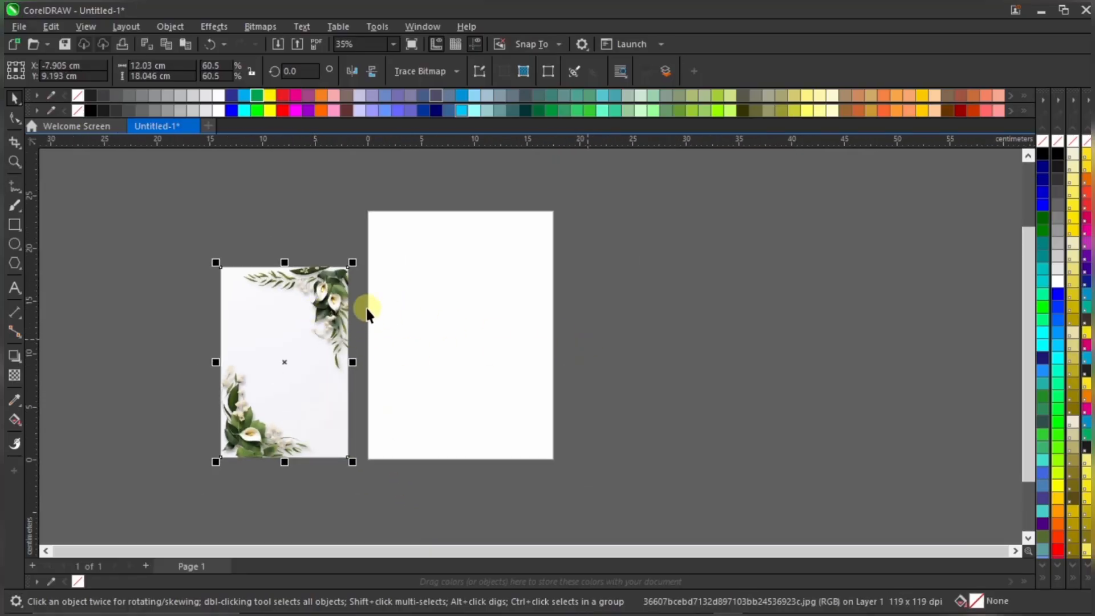
{"action": "scroll", "coordinate": [365, 311], "scroll_direction": "up", "scroll_amount": 1}
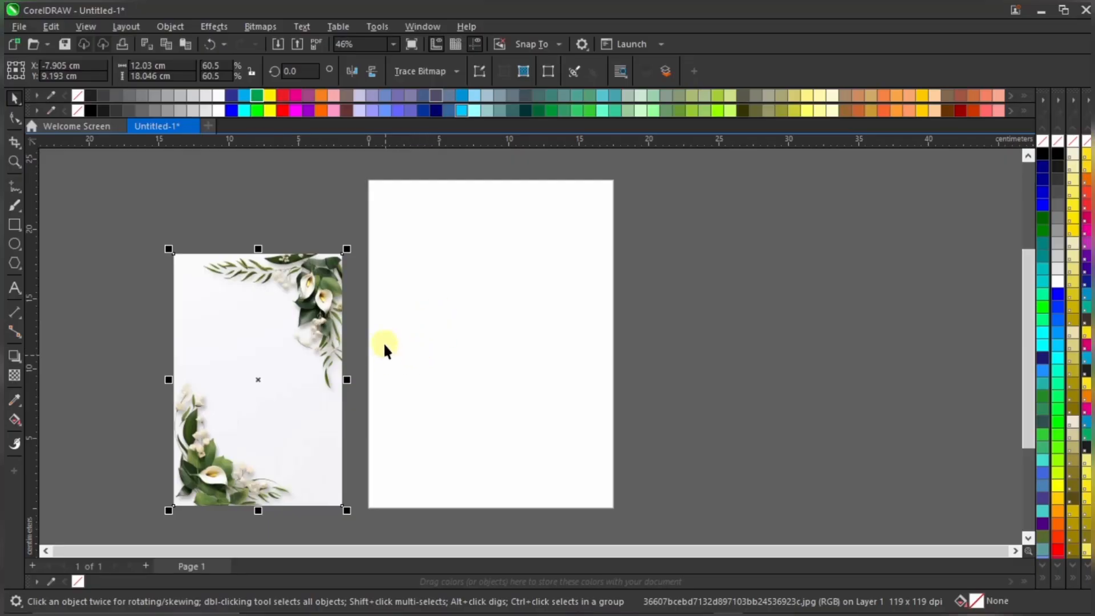
{"action": "left_click_drag", "start_coordinate": [305, 315], "coordinate": [299, 278]}
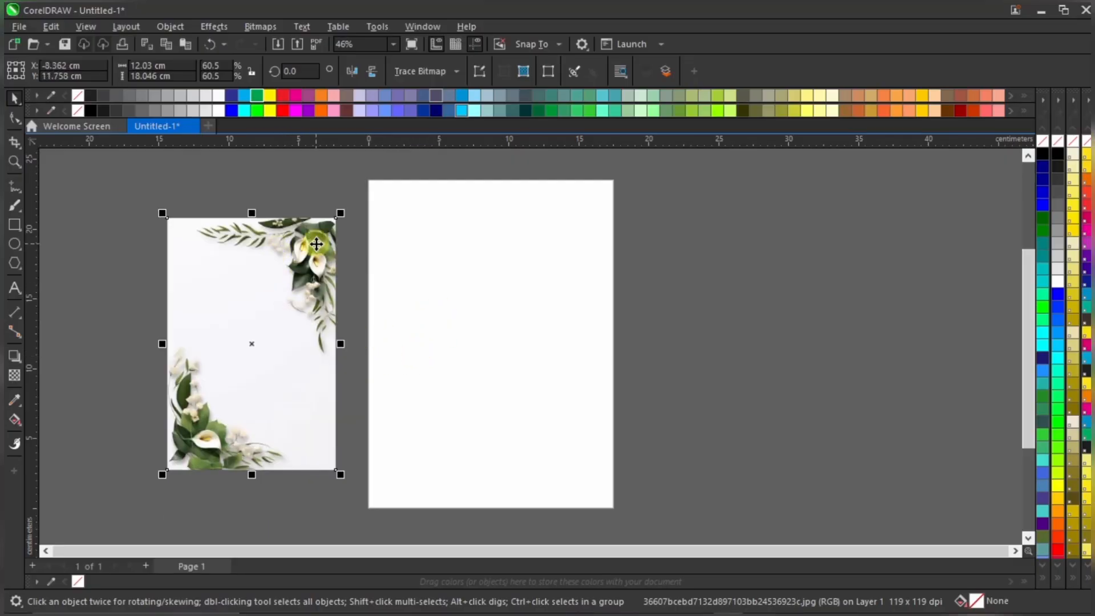
{"action": "scroll", "coordinate": [308, 262], "scroll_direction": "up", "scroll_amount": 1}
{"action": "scroll", "coordinate": [325, 228], "scroll_direction": "down", "scroll_amount": 2}
{"action": "left_click_drag", "start_coordinate": [337, 214], "coordinate": [391, 166]}
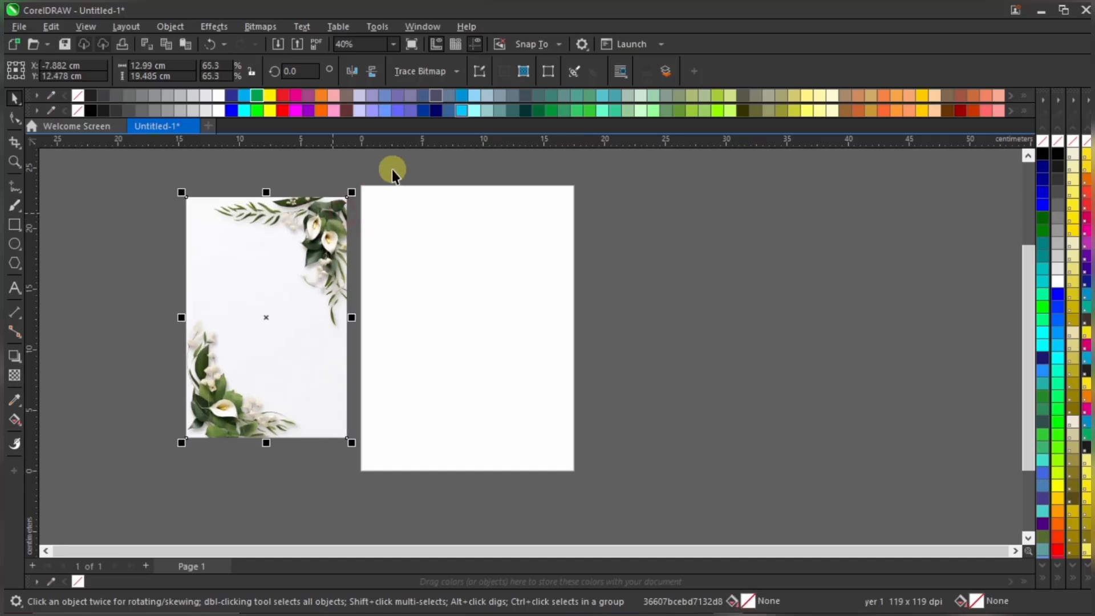
{"action": "left_click_drag", "start_coordinate": [296, 264], "coordinate": [293, 284]}
{"action": "left_click", "coordinate": [504, 291]}
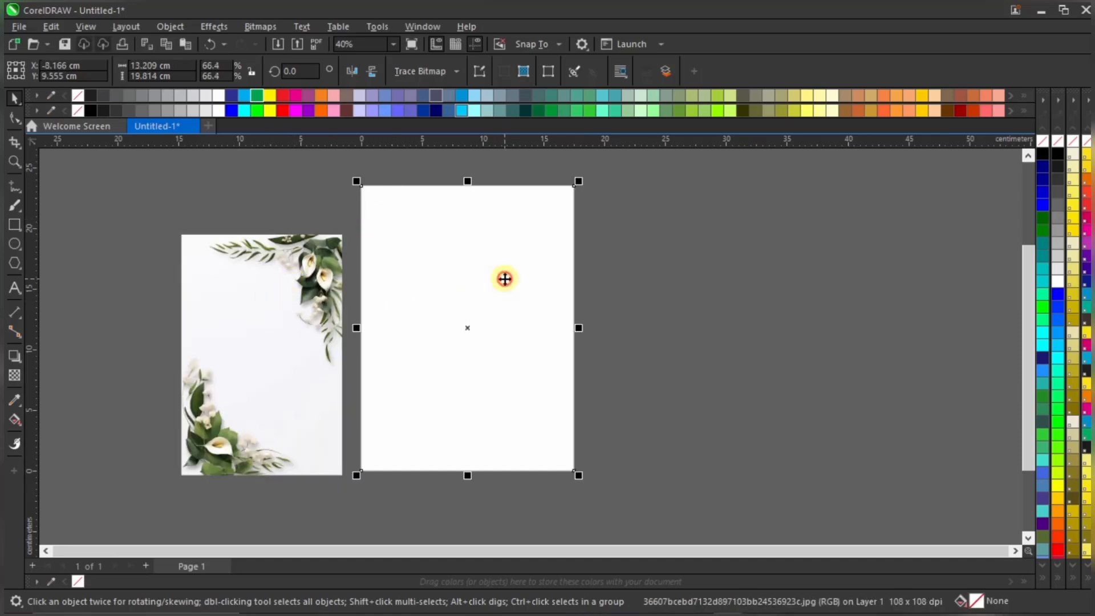
{"action": "left_click", "coordinate": [279, 284]}
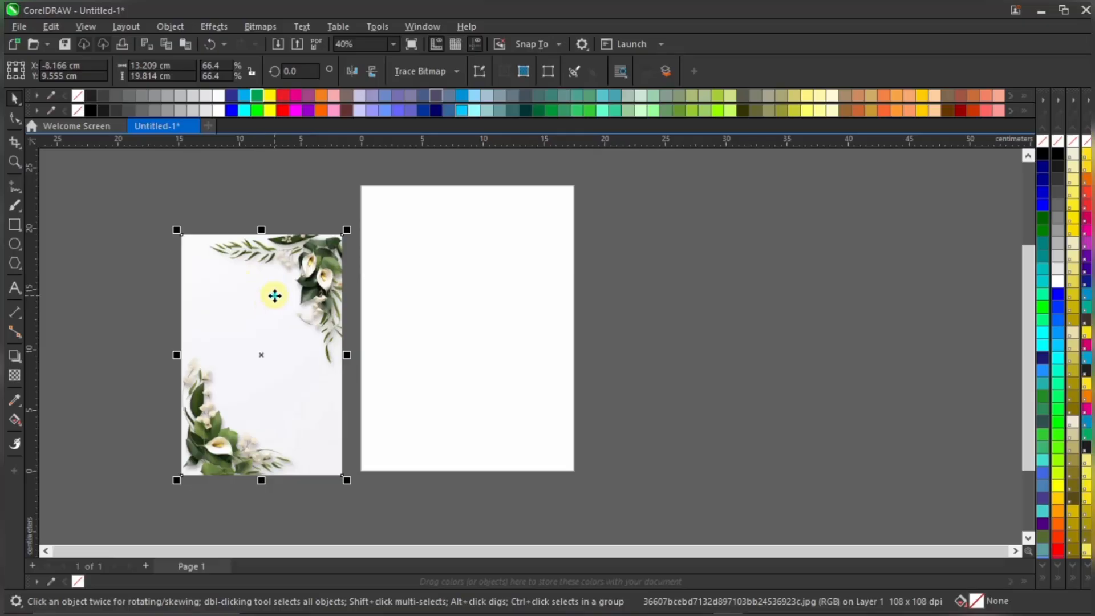
Drag the floral image toward the page, then cancel, leaving it beside the page
{"action": "left_click_drag", "start_coordinate": [275, 296], "coordinate": [481, 287]}
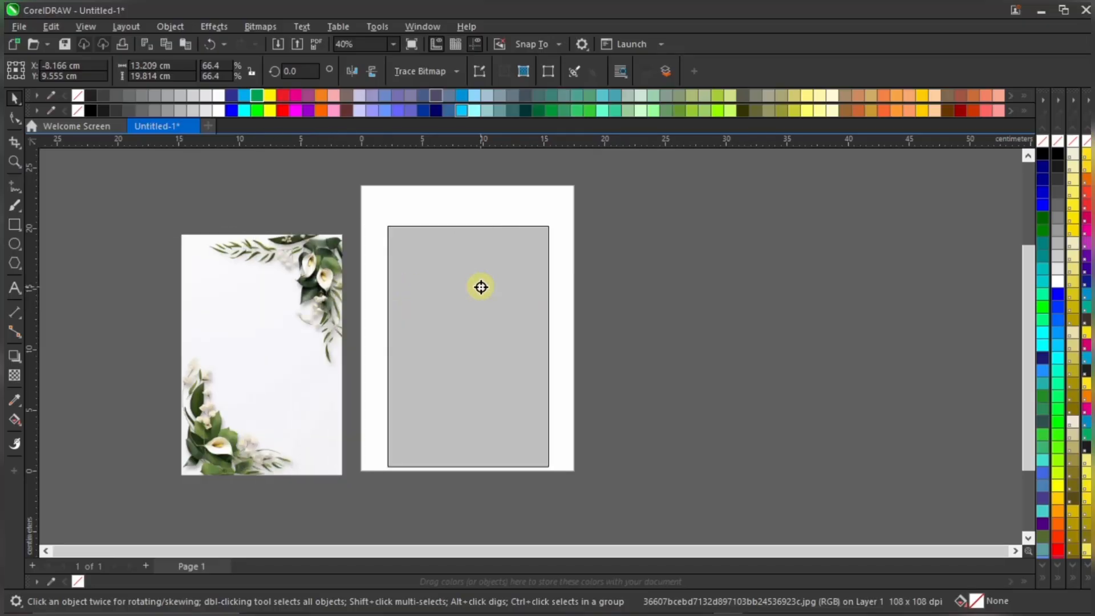
{"action": "left_click_drag", "start_coordinate": [481, 287], "coordinate": [481, 286]}
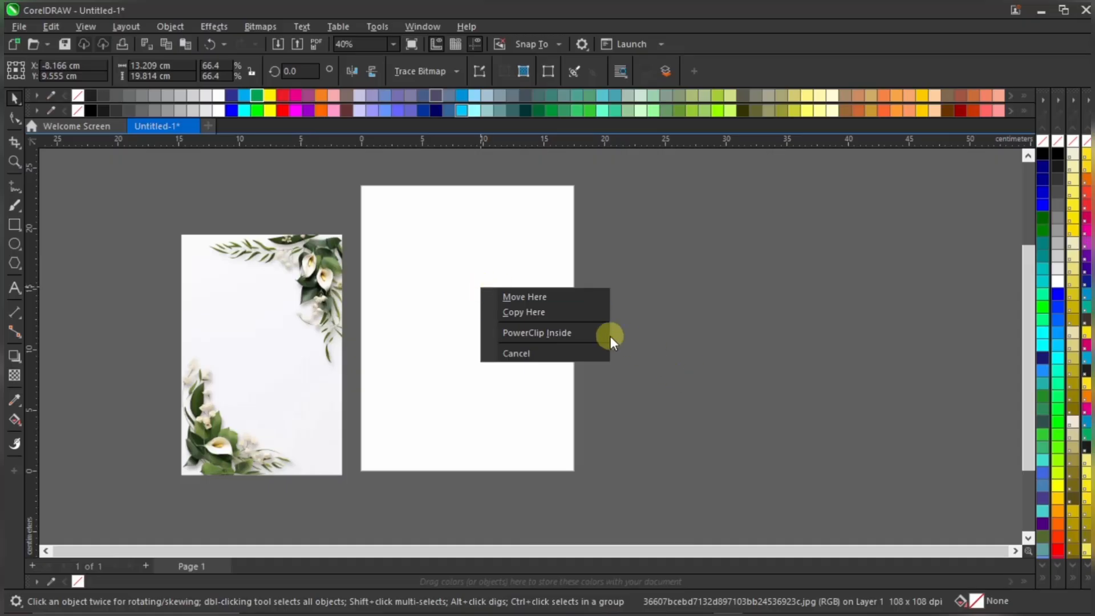
{"action": "left_click", "coordinate": [674, 265]}
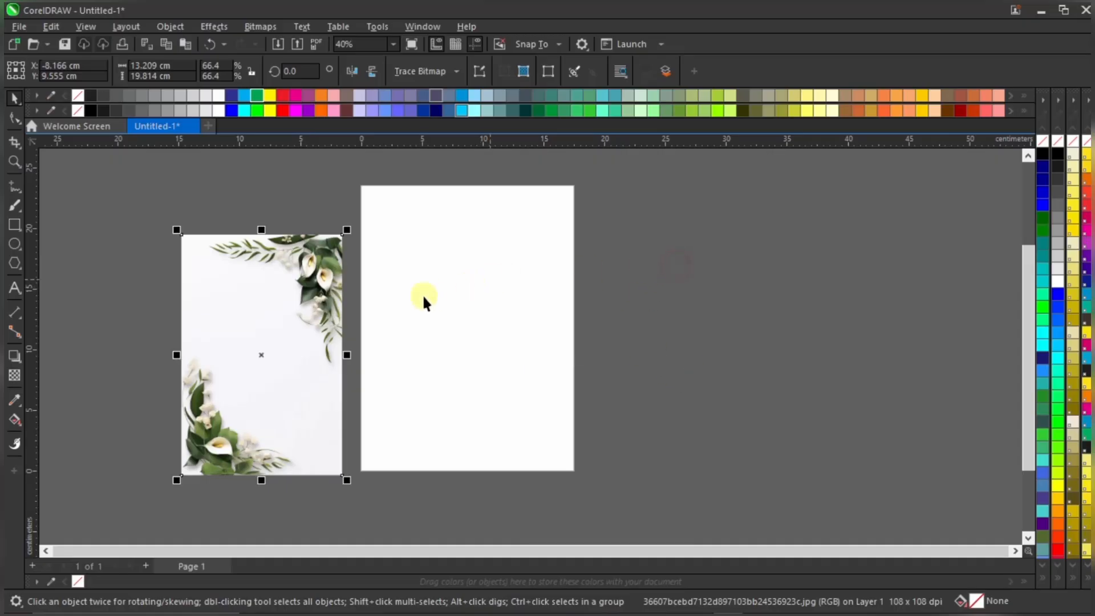
{"action": "scroll", "coordinate": [399, 221], "scroll_direction": "up", "scroll_amount": 1}
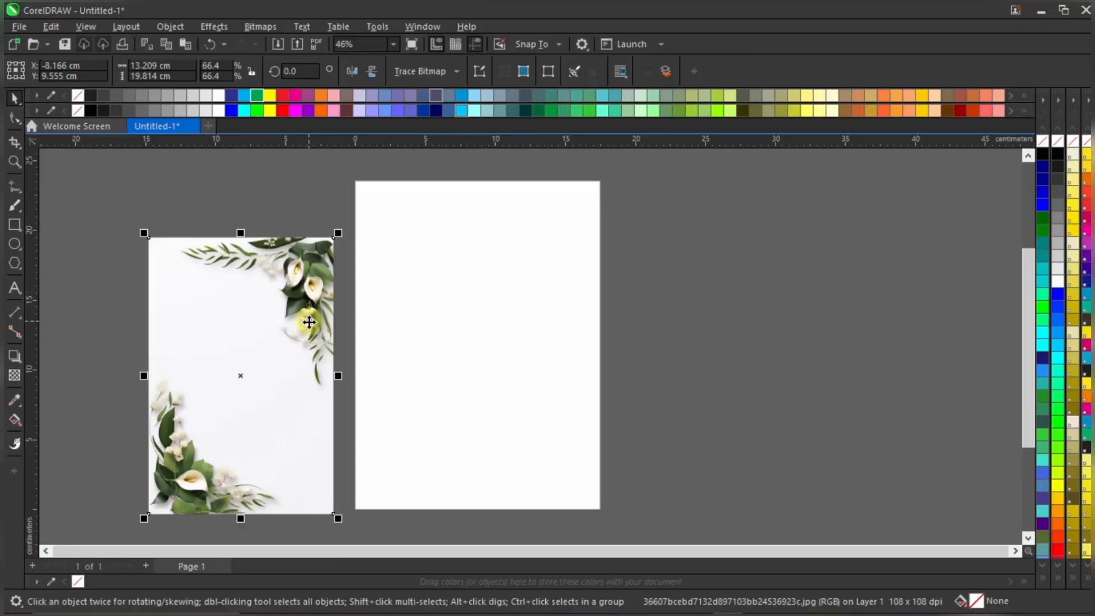
{"action": "mouse_move", "coordinate": [298, 281]}
{"action": "left_mouse_down"}
{"action": "mouse_move", "coordinate": [318, 283]}
{"action": "mouse_move", "coordinate": [291, 269]}
{"action": "left_mouse_up"}
PowerClip the floral image inside the page-sized 17.5 × 23.5 cm frame
{"action": "right_click", "coordinate": [299, 251]}
{"action": "right_click", "coordinate": [255, 249]}
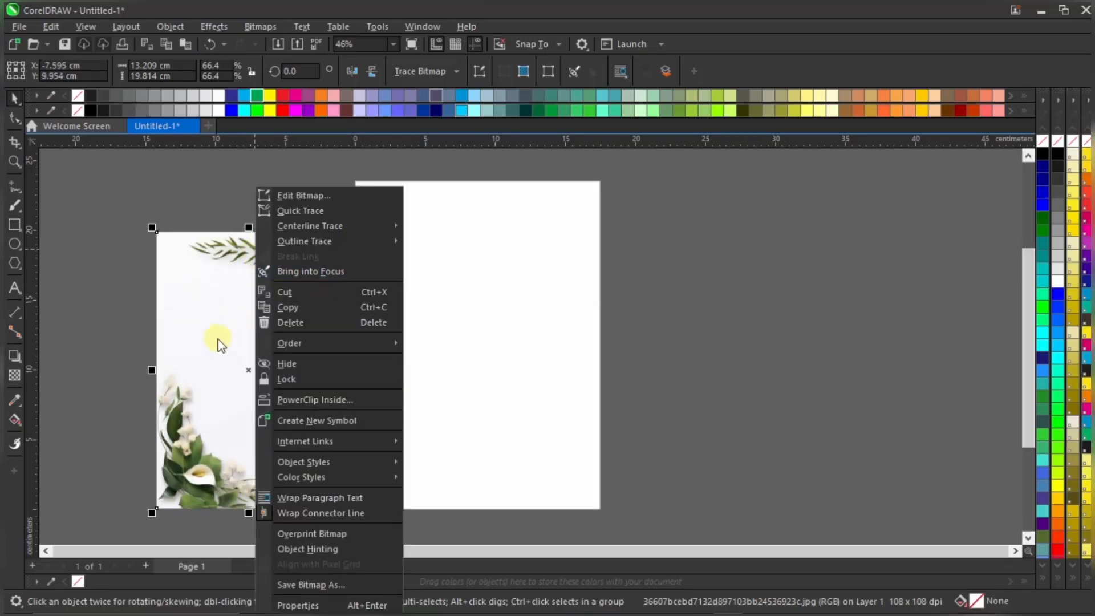
{"action": "left_click", "coordinate": [319, 399]}
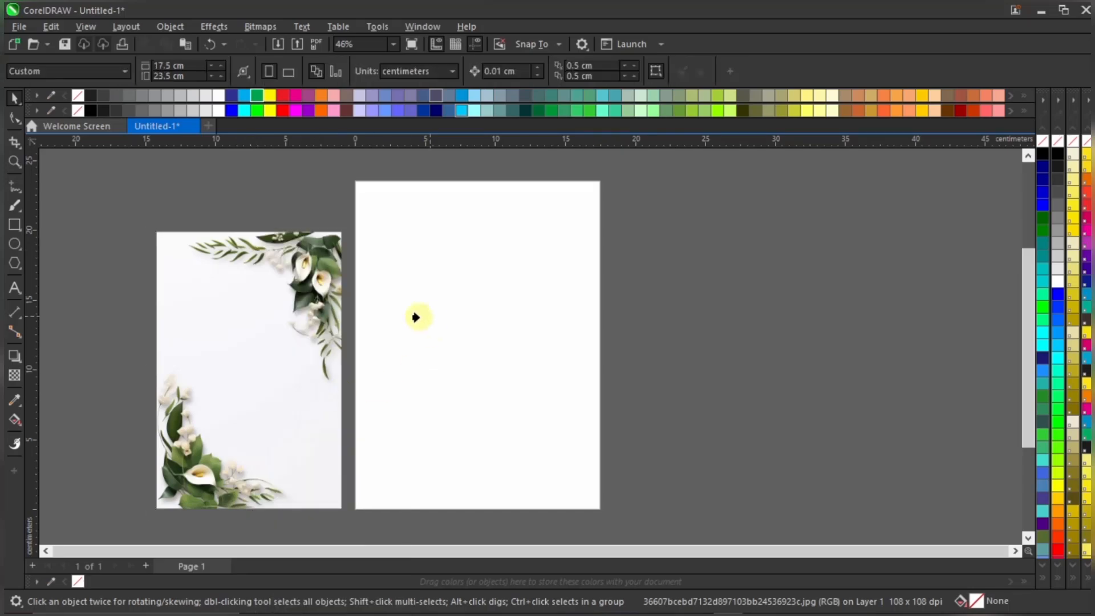
{"action": "left_click", "coordinate": [495, 314]}
{"action": "left_click", "coordinate": [682, 307]}
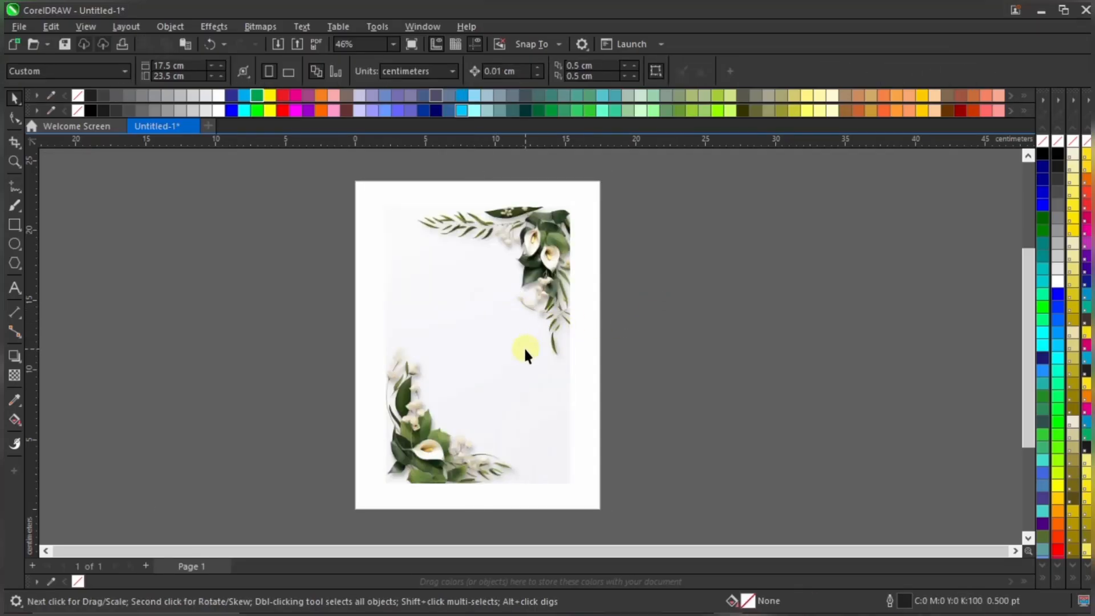
Undo an accidental move of the clipped image and zoom to fit all objects
{"action": "left_click", "coordinate": [539, 319]}
{"action": "left_click_drag", "start_coordinate": [539, 319], "coordinate": [714, 331]}
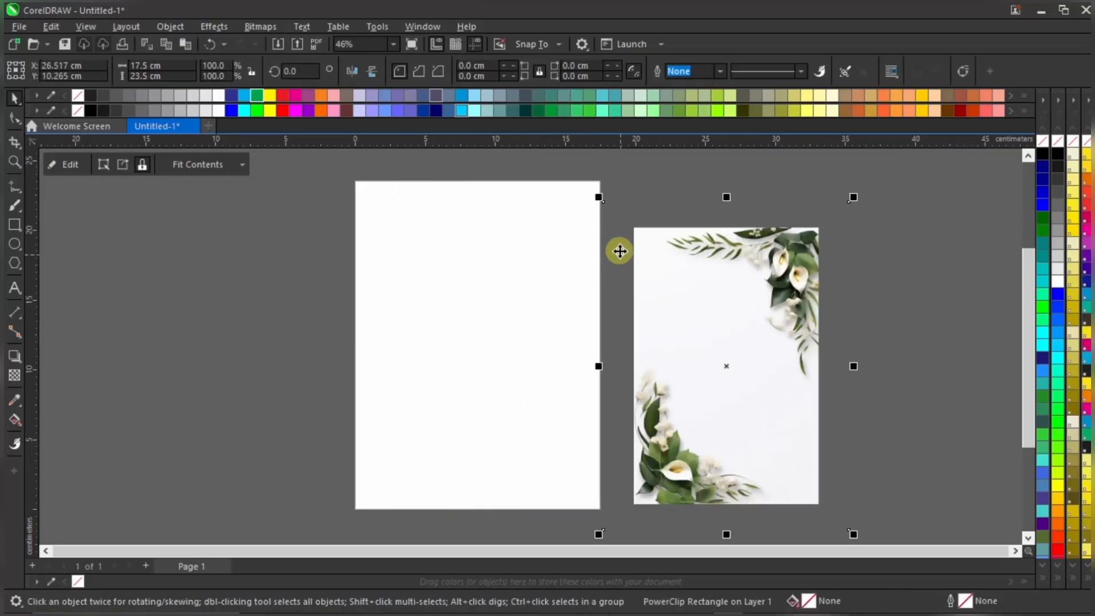
{"action": "key", "text": "ctrl+z"}
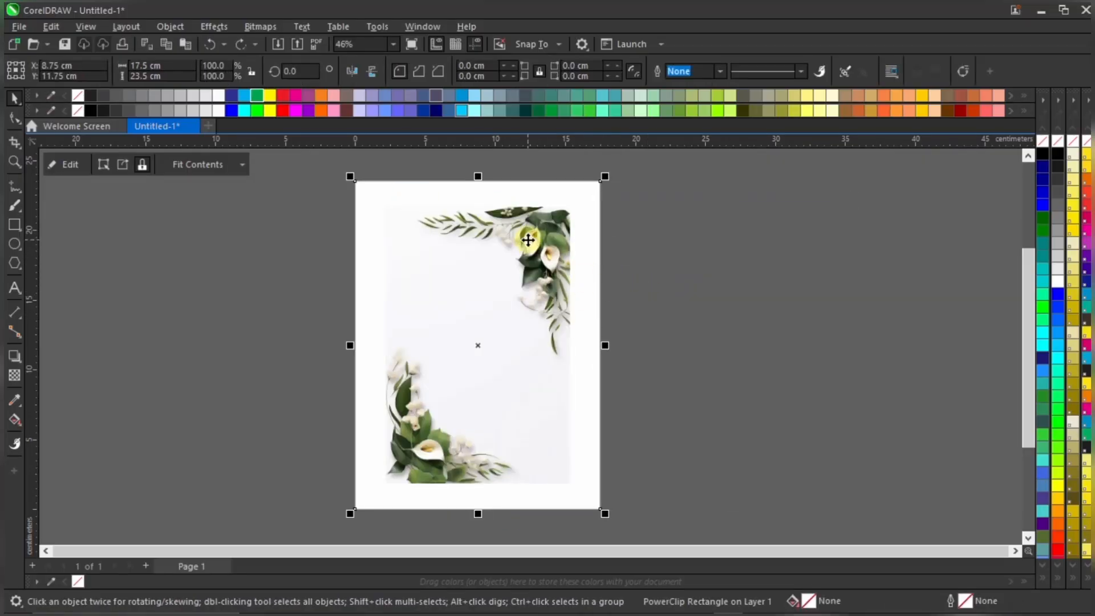
{"action": "left_click", "coordinate": [391, 44]}
{"action": "left_click", "coordinate": [377, 58]}
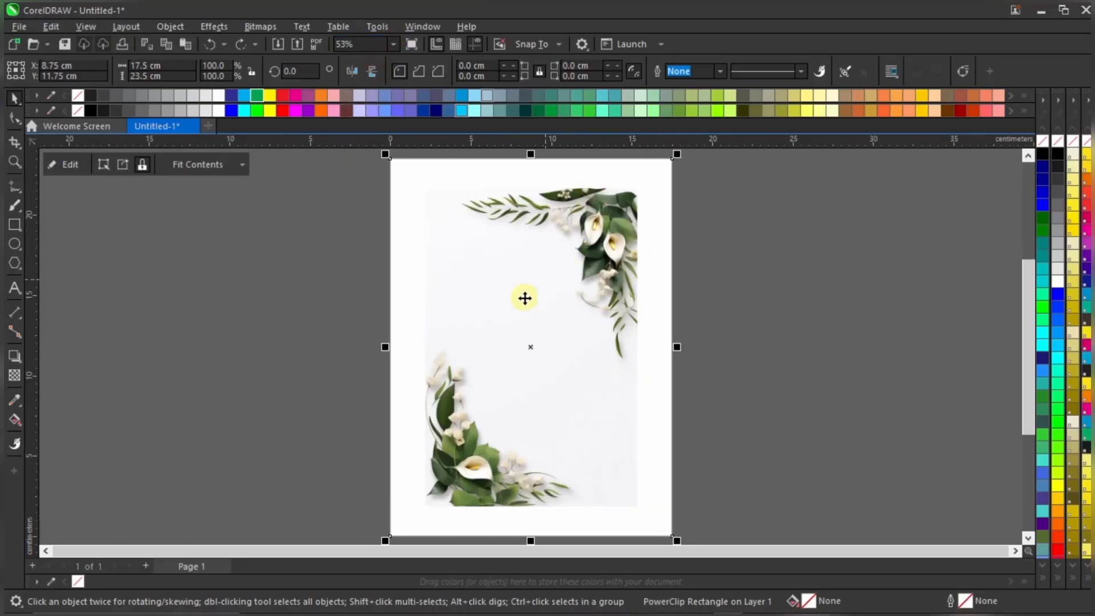
Edit the PowerClip contents and enlarge the flower image from its top-right corner
{"action": "right_click", "coordinate": [539, 259]}
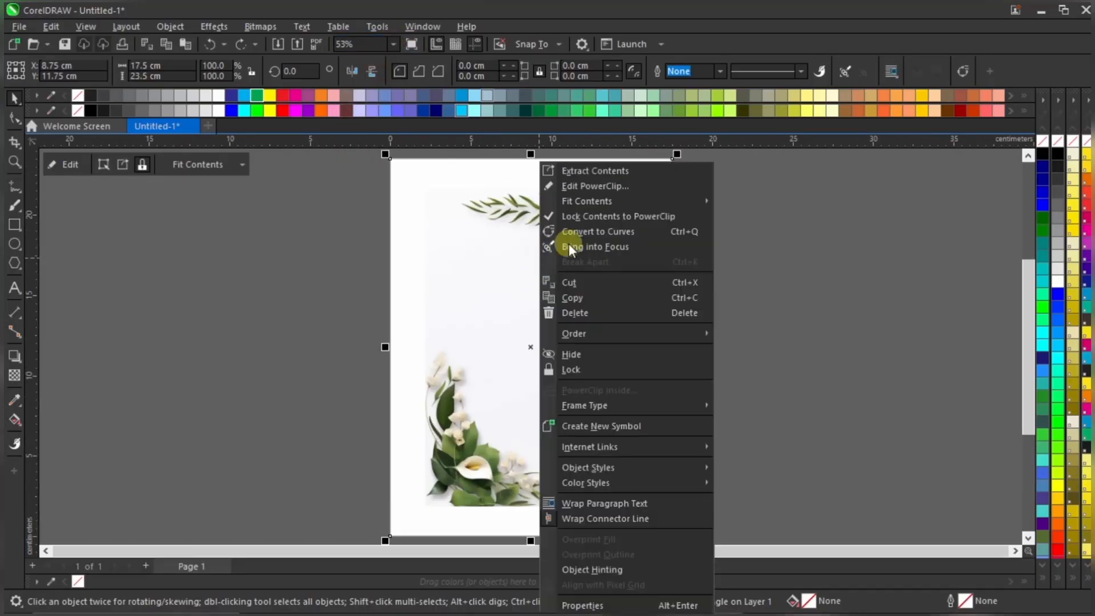
{"action": "left_click", "coordinate": [636, 186]}
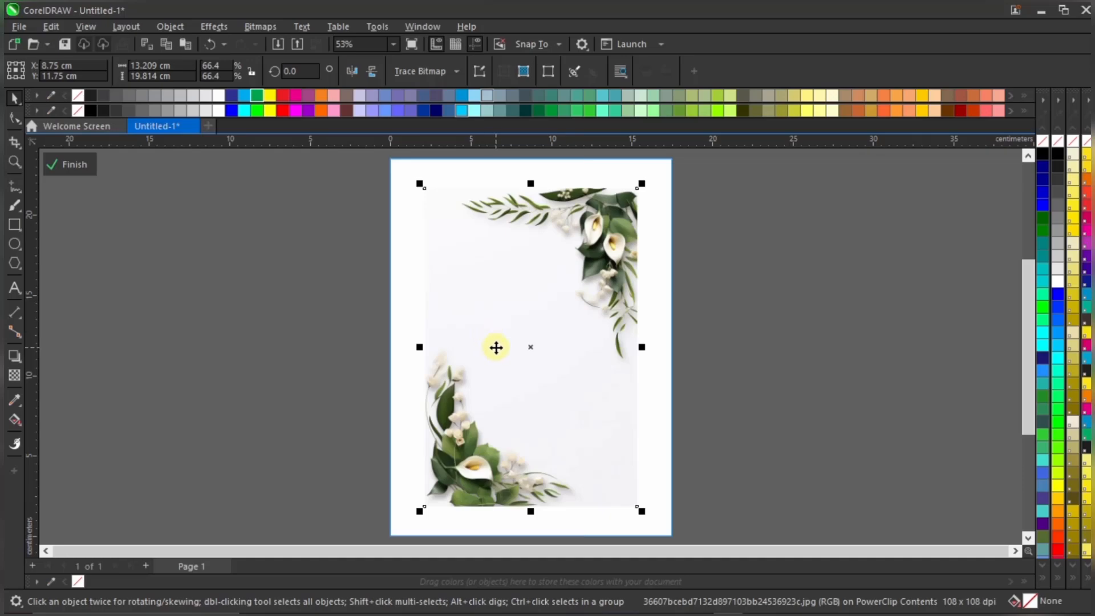
{"action": "scroll", "coordinate": [496, 348], "scroll_direction": "down", "scroll_amount": 3}
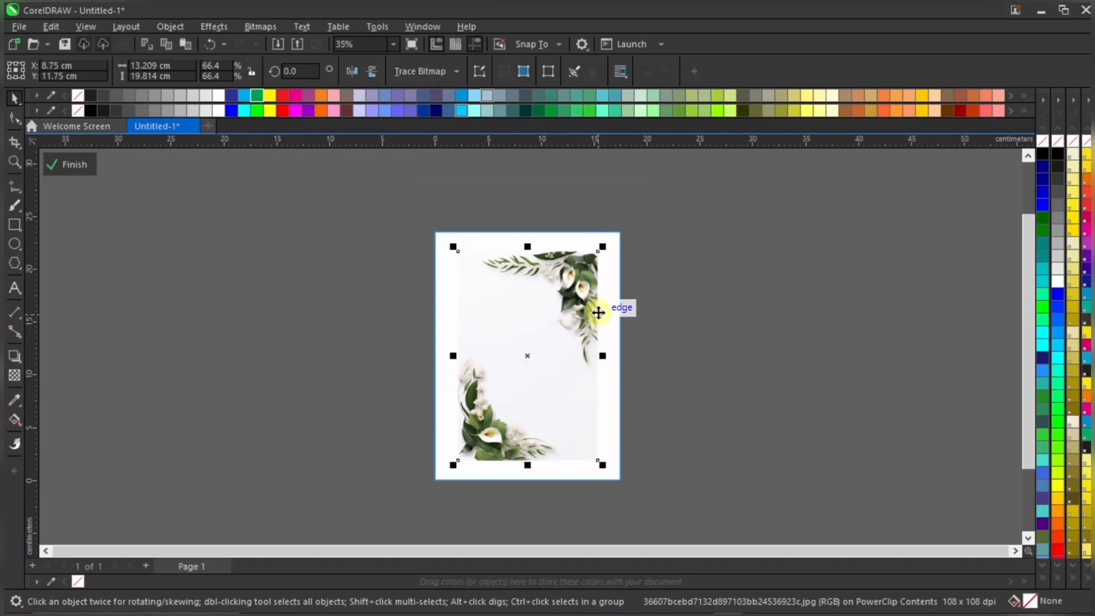
{"action": "scroll", "coordinate": [597, 296], "scroll_direction": "up", "scroll_amount": 1}
{"action": "scroll", "coordinate": [598, 280], "scroll_direction": "up", "scroll_amount": 1}
{"action": "scroll", "coordinate": [597, 298], "scroll_direction": "down", "scroll_amount": 2}
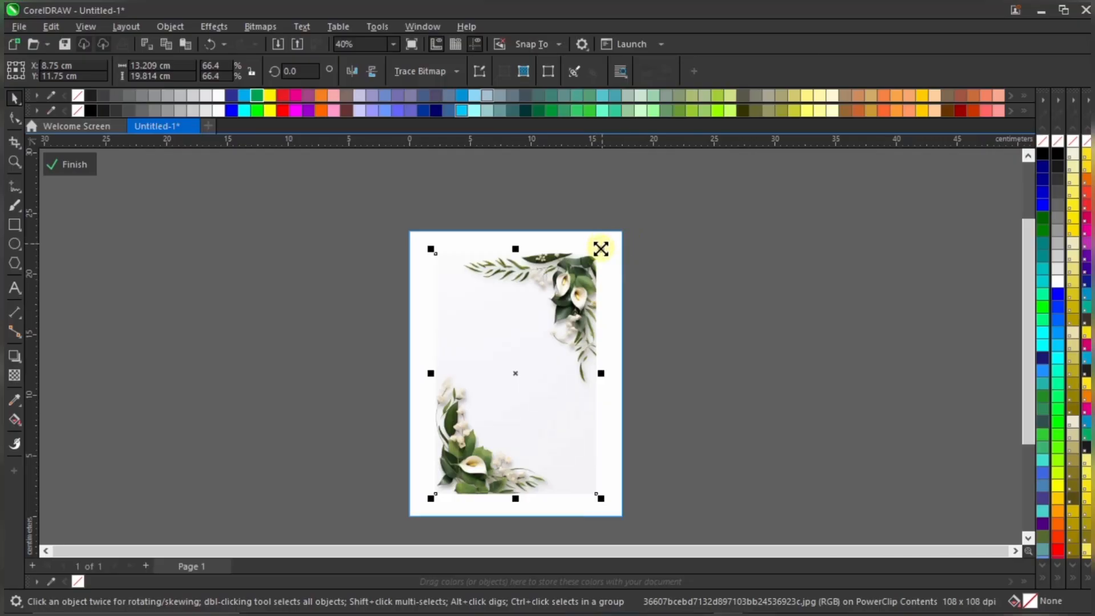
{"action": "left_click_drag", "start_coordinate": [600, 248], "coordinate": [625, 210]}
{"action": "scroll", "coordinate": [627, 210], "scroll_direction": "up", "scroll_amount": 1}
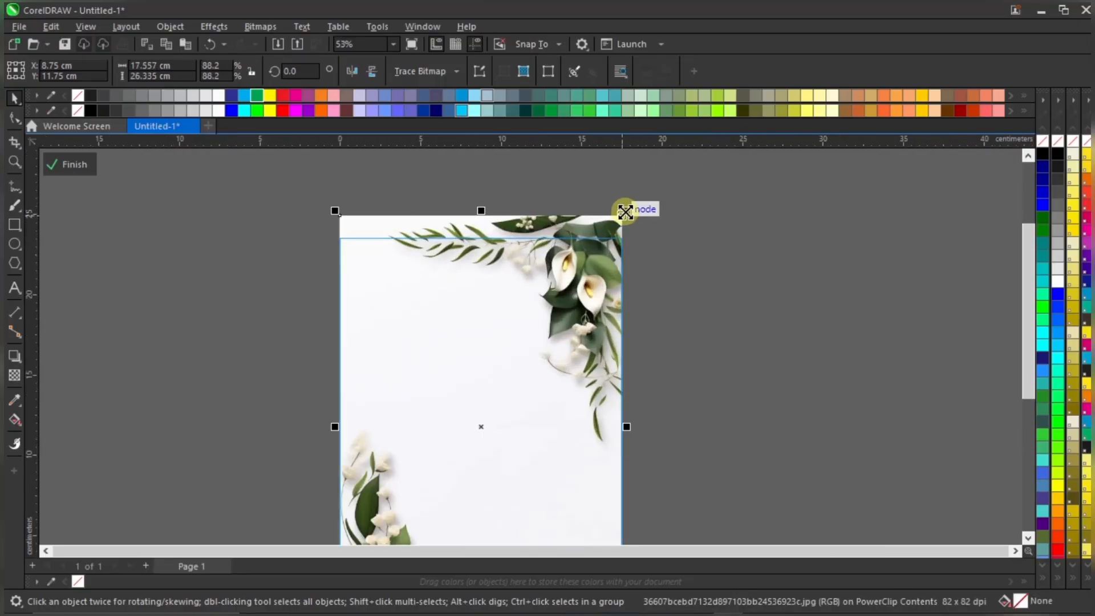
{"action": "scroll", "coordinate": [627, 205], "scroll_direction": "up", "scroll_amount": 6}
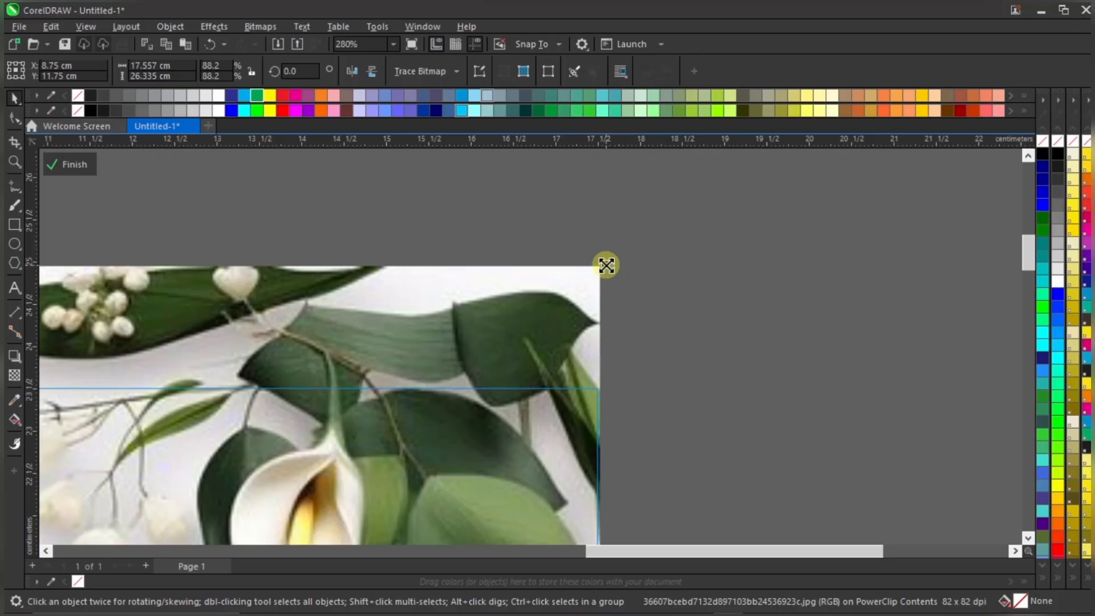
{"action": "left_click_drag", "start_coordinate": [607, 265], "coordinate": [627, 231]}
Enlarge the flower image from its bottom-left corner, nudge it, and finish editing
{"action": "scroll", "coordinate": [527, 286], "scroll_direction": "down", "scroll_amount": 3}
{"action": "scroll", "coordinate": [527, 286], "scroll_direction": "down", "scroll_amount": 5}
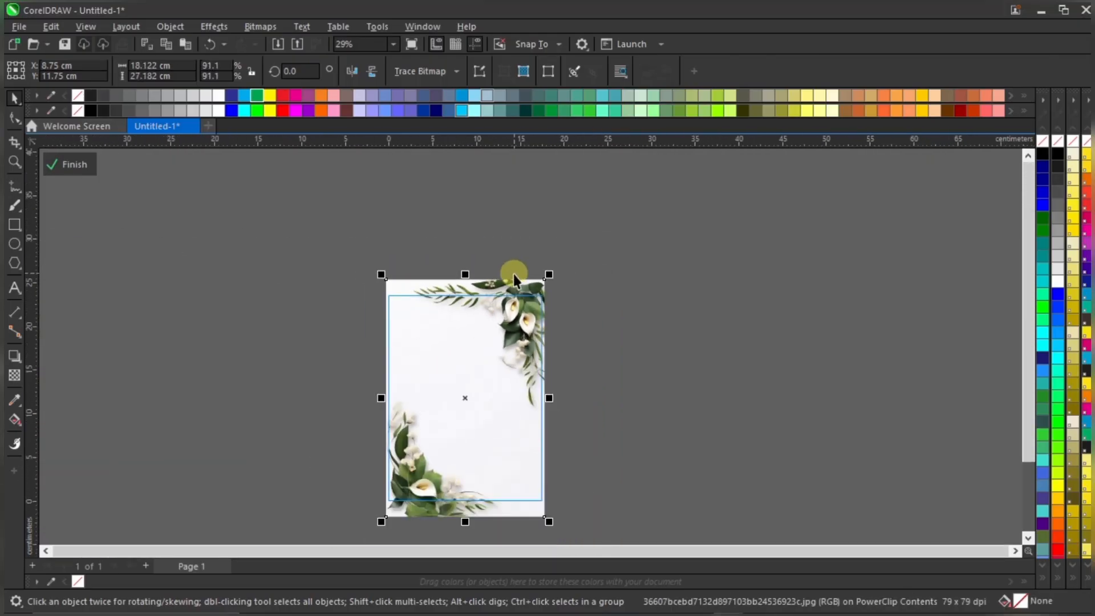
{"action": "scroll", "coordinate": [488, 525], "scroll_direction": "up", "scroll_amount": 2}
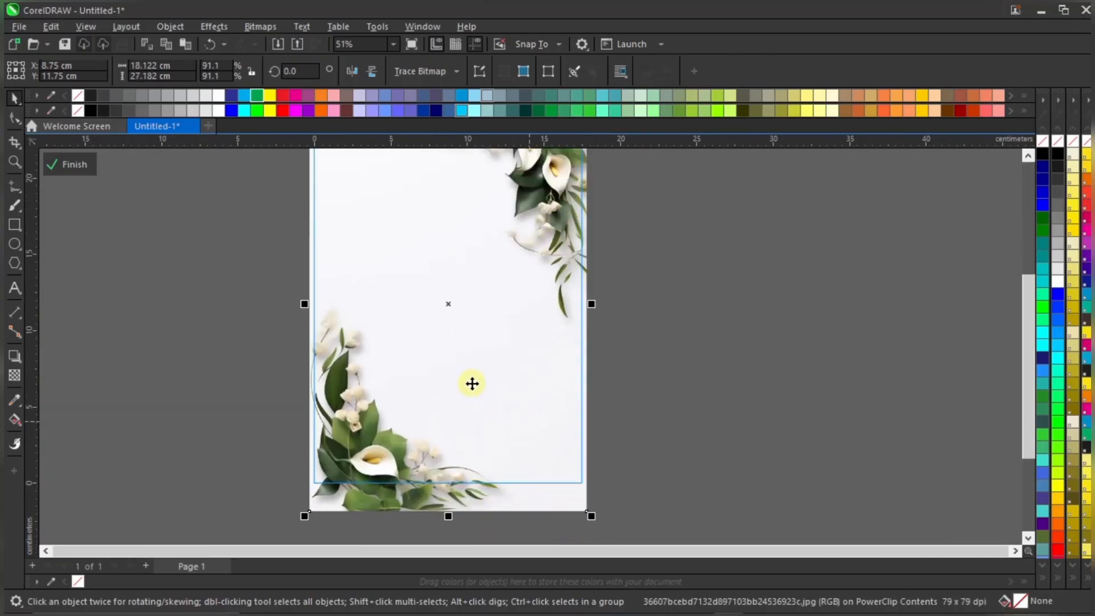
{"action": "scroll", "coordinate": [450, 391], "scroll_direction": "down", "scroll_amount": 2}
{"action": "left_click_drag", "start_coordinate": [351, 474], "coordinate": [331, 494]}
{"action": "scroll", "coordinate": [502, 263], "scroll_direction": "up", "scroll_amount": 1}
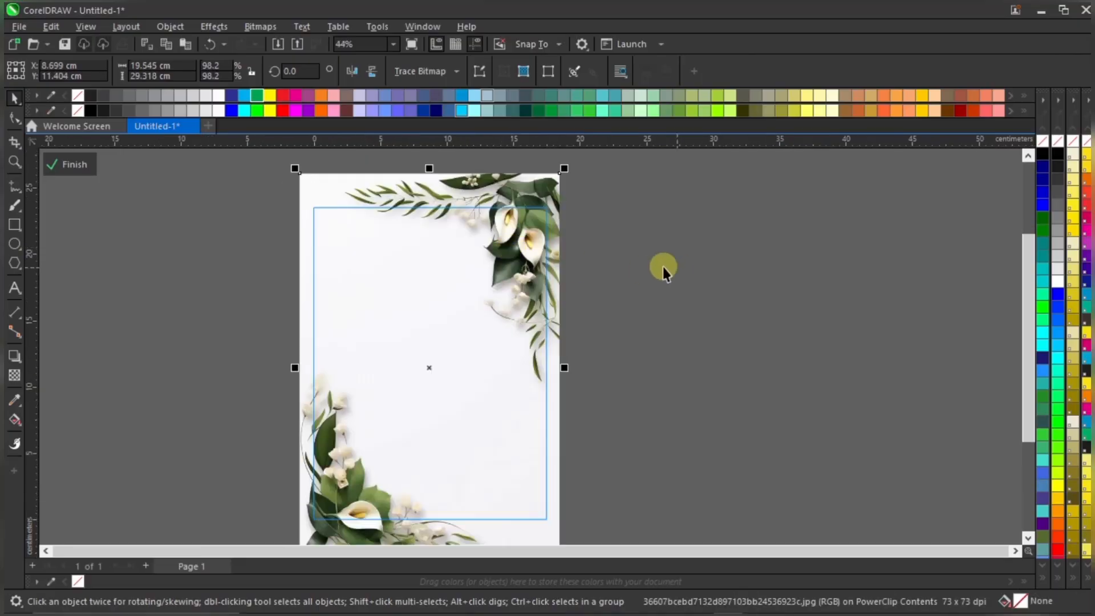
{"action": "left_click_drag", "start_coordinate": [555, 266], "coordinate": [552, 268]}
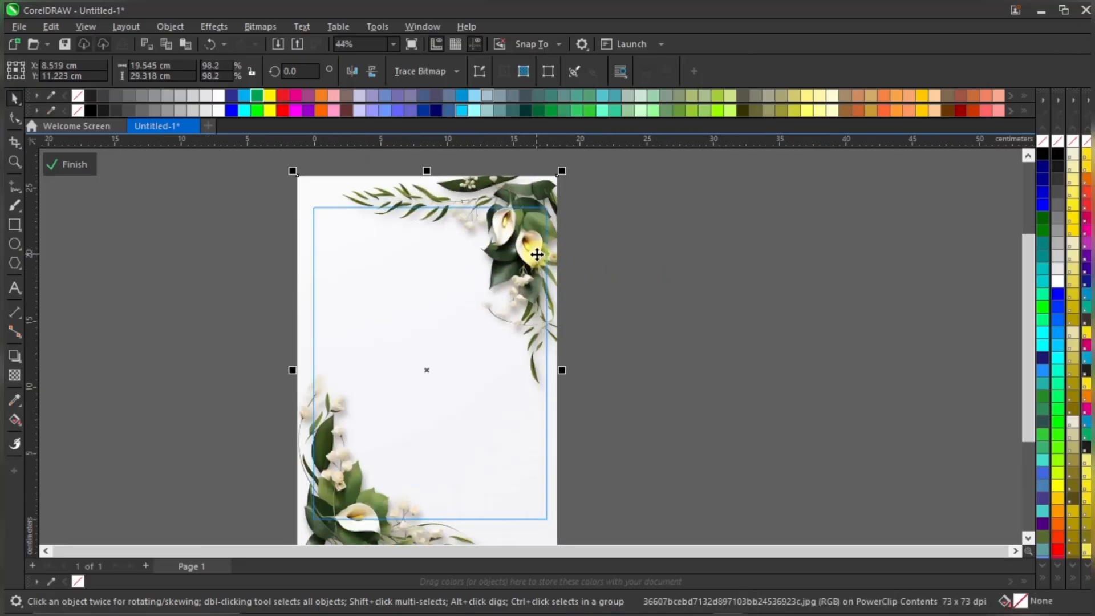
{"action": "left_click", "coordinate": [654, 264]}
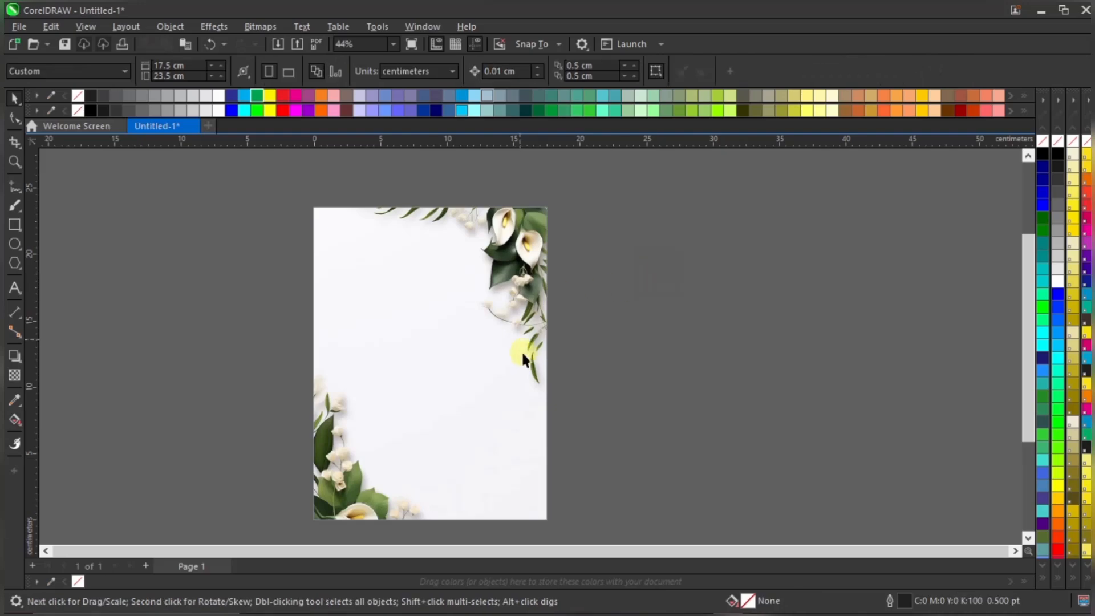
{"action": "scroll", "coordinate": [524, 348], "scroll_direction": "down", "scroll_amount": 1}
Reopen the PowerClip, nudge the flower image down, finishing at about 19.5 × 29.3 cm
{"action": "double_click", "coordinate": [509, 285]}
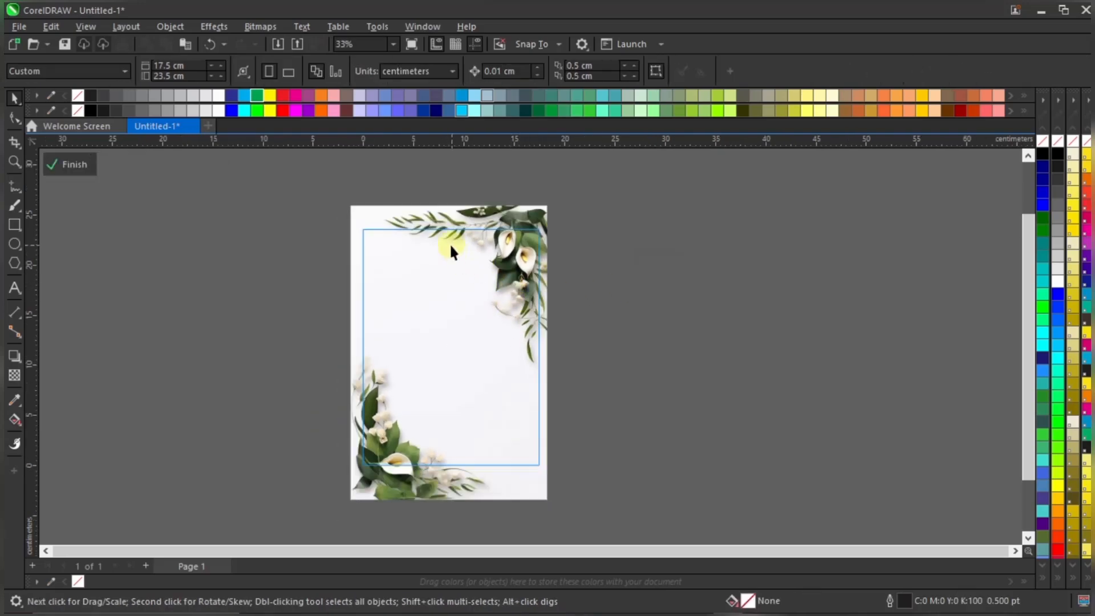
{"action": "scroll", "coordinate": [430, 222], "scroll_direction": "up", "scroll_amount": 1}
{"action": "left_click_drag", "start_coordinate": [435, 215], "coordinate": [431, 222]}
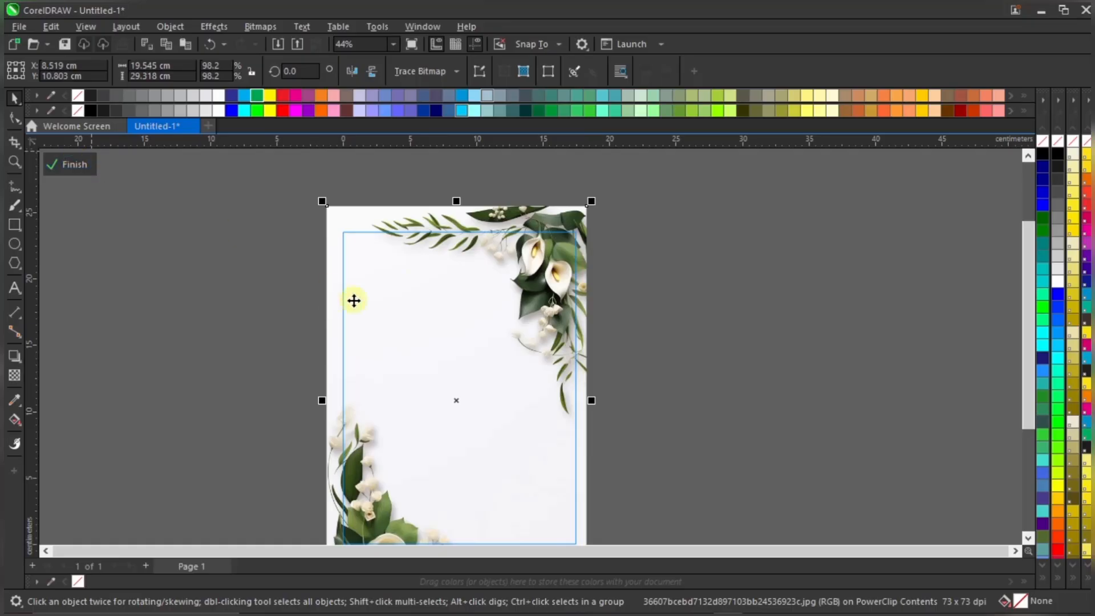
{"action": "left_click", "coordinate": [73, 165]}
{"action": "left_click", "coordinate": [695, 281]}
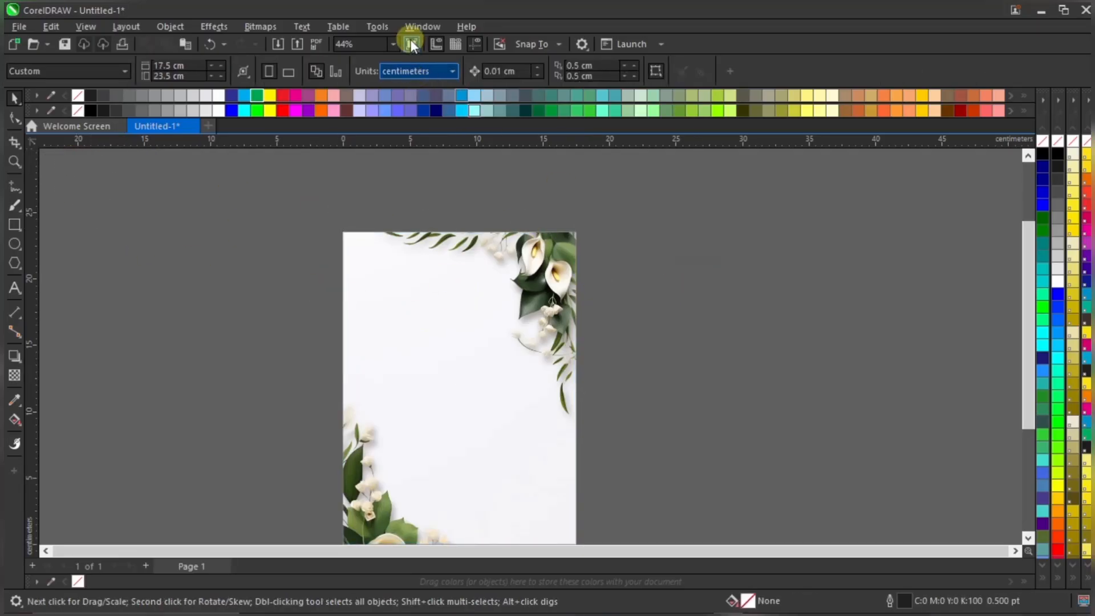
{"action": "left_click", "coordinate": [393, 44]}
Copy all the wording from the M&V Invite Notepad file, then minimize Notepad
{"action": "left_click", "coordinate": [365, 57]}
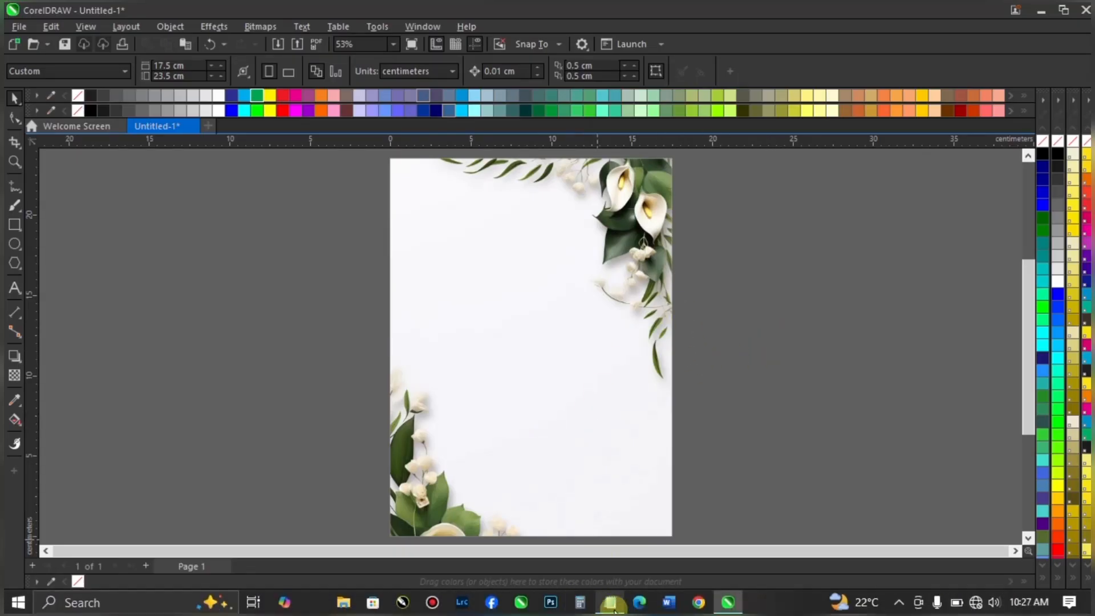
{"action": "left_click", "coordinate": [580, 605]}
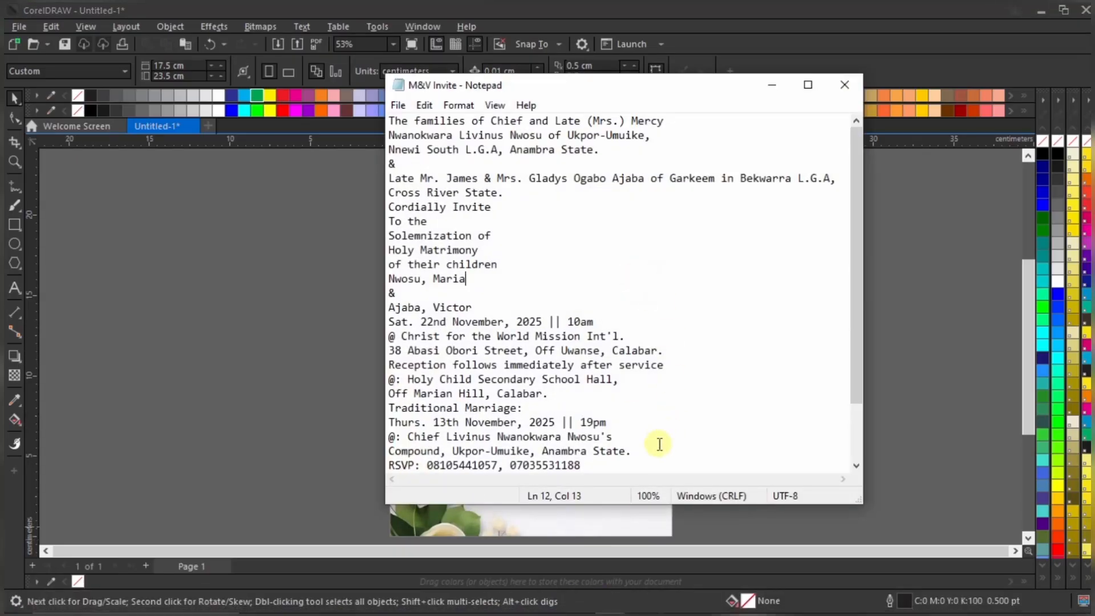
{"action": "key", "text": "ctrl+a"}
{"action": "right_click", "coordinate": [483, 272]}
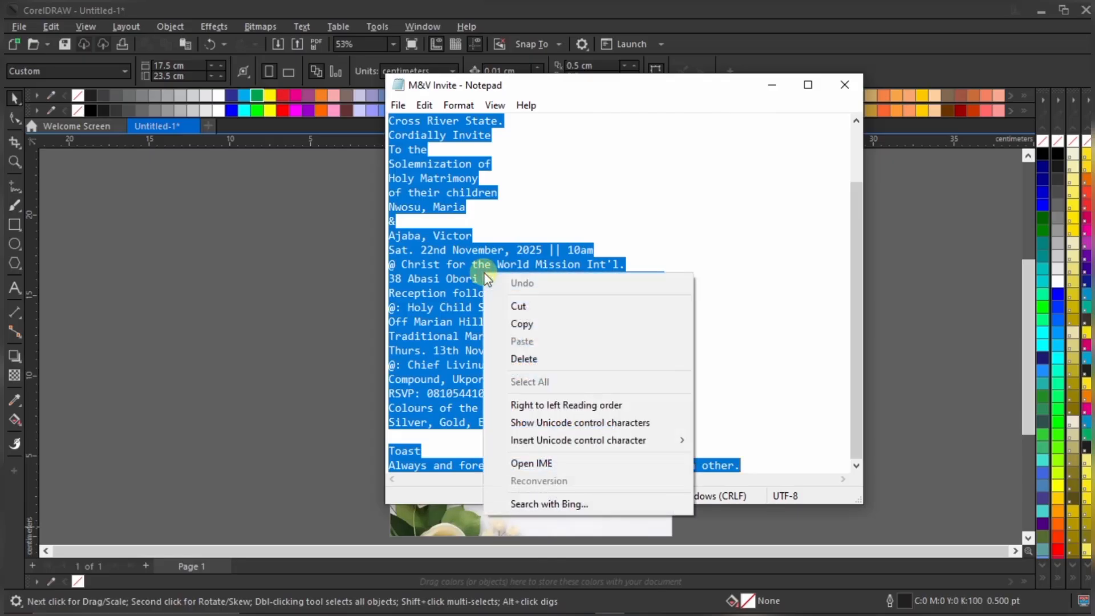
{"action": "left_click", "coordinate": [523, 324]}
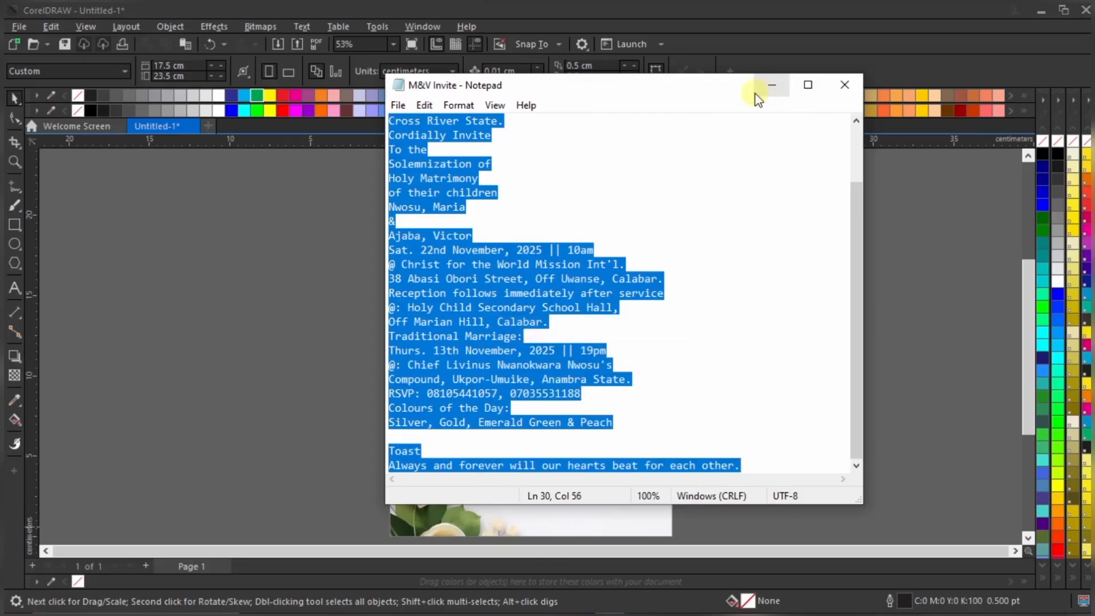
{"action": "left_click", "coordinate": [772, 85]}
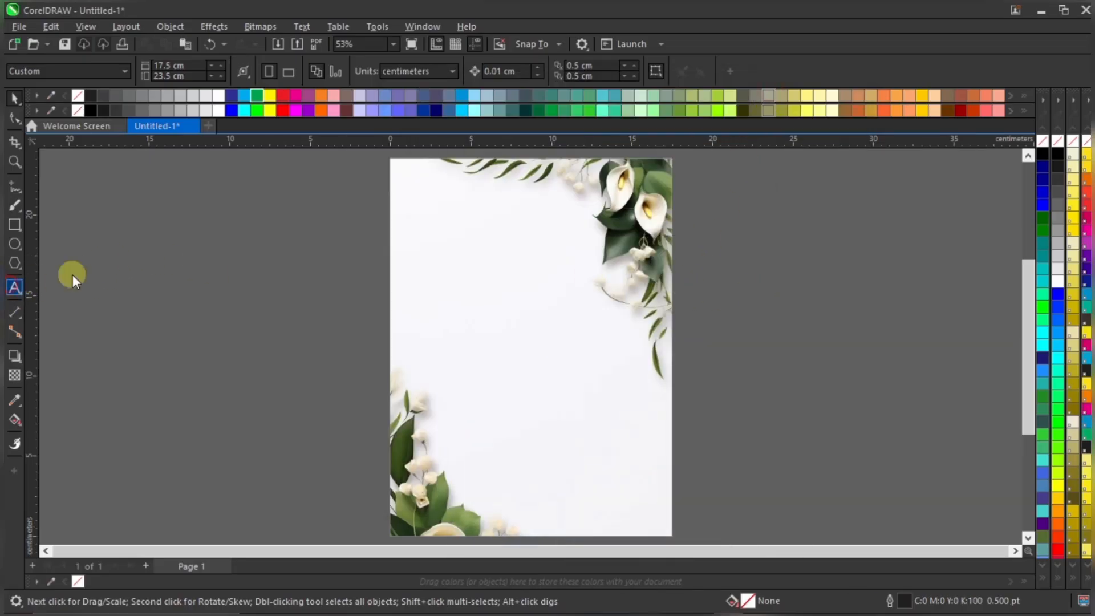
Paste the invitation wording as an Arial 24 pt text block and move it beside the page
{"action": "scroll", "coordinate": [279, 261], "scroll_direction": "down", "scroll_amount": 1}
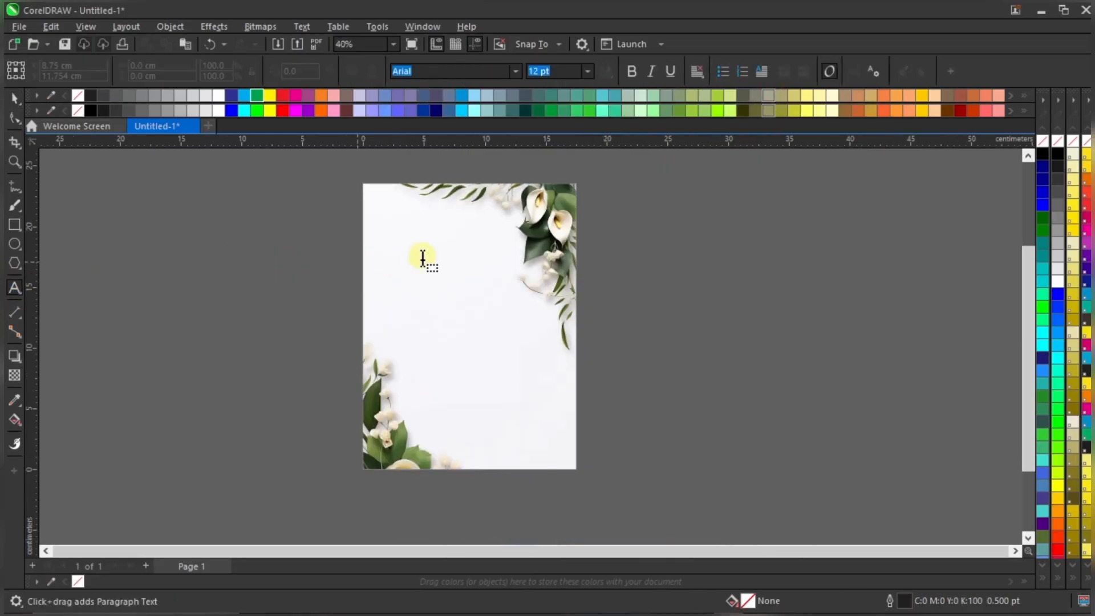
{"action": "left_click", "coordinate": [626, 240]}
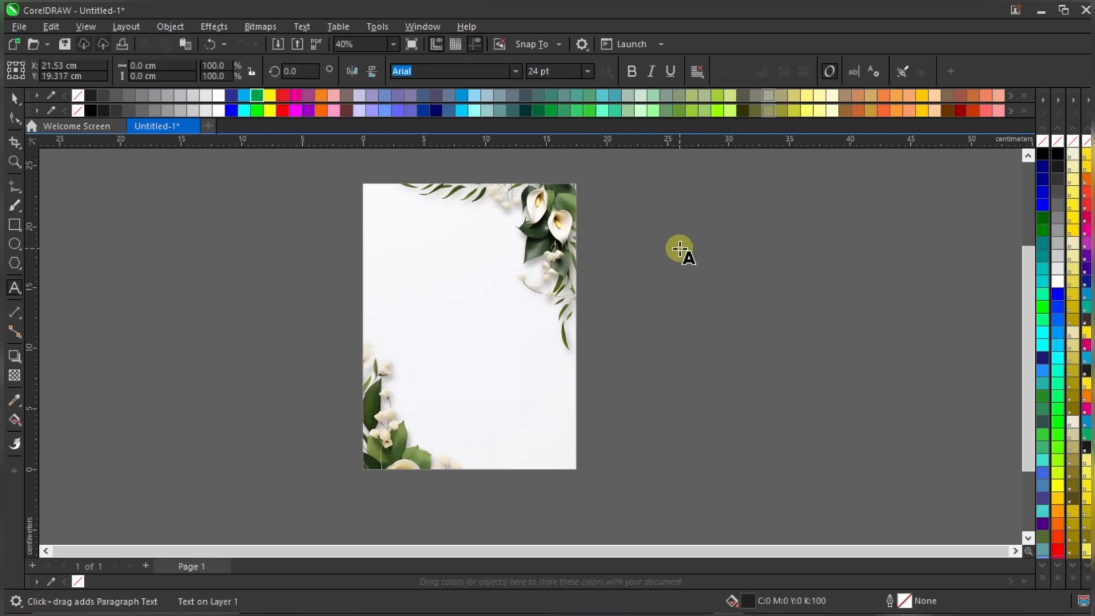
{"action": "key", "text": "ctrl+v"}
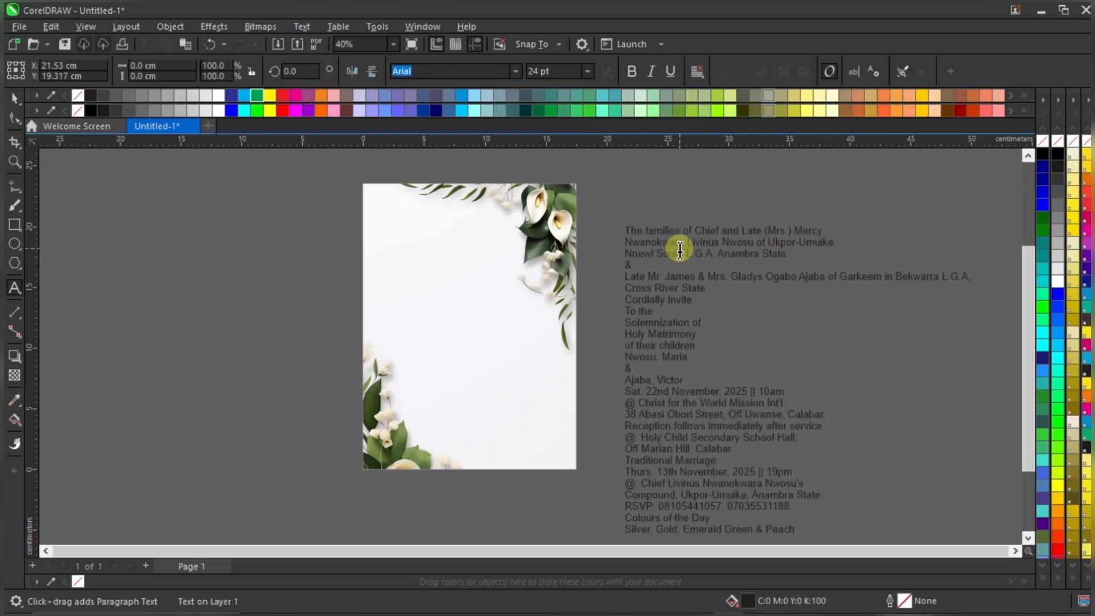
{"action": "left_click", "coordinate": [14, 98]}
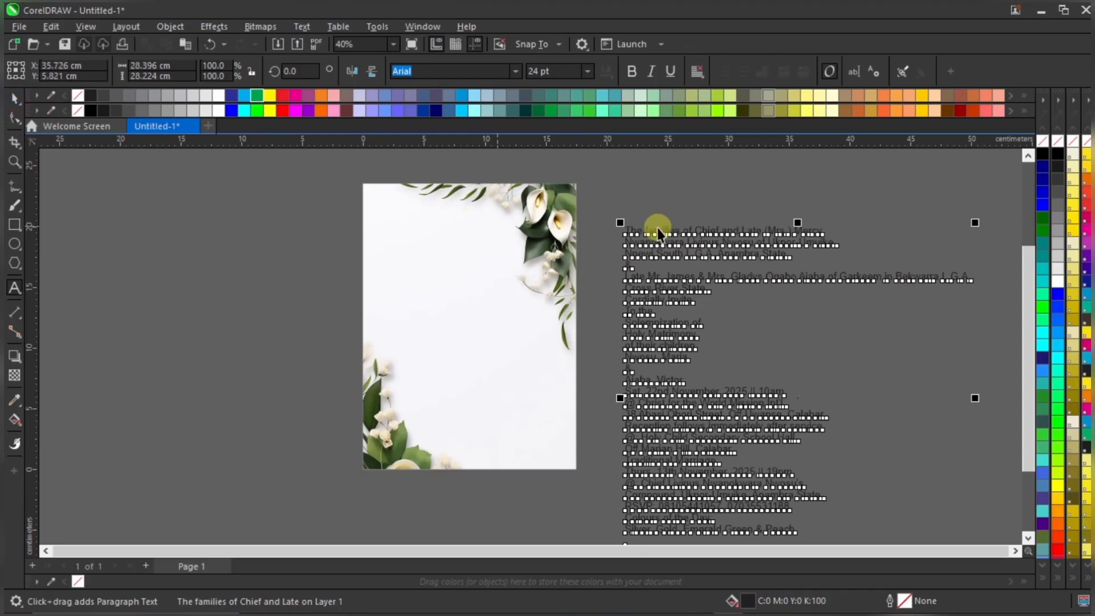
{"action": "left_click_drag", "start_coordinate": [662, 233], "coordinate": [628, 184]}
{"action": "scroll", "coordinate": [617, 200], "scroll_direction": "down", "scroll_amount": 1}
{"action": "scroll", "coordinate": [721, 294], "scroll_direction": "up", "scroll_amount": 3}
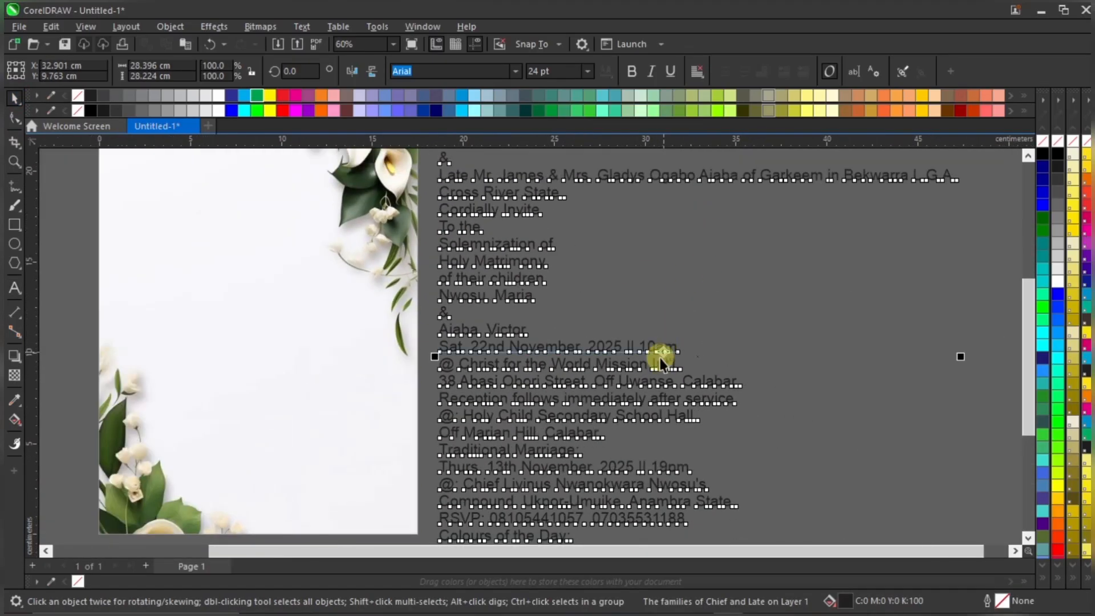
{"action": "scroll", "coordinate": [546, 392], "scroll_direction": "down", "scroll_amount": 1}
{"action": "scroll", "coordinate": [546, 395], "scroll_direction": "down", "scroll_amount": 1}
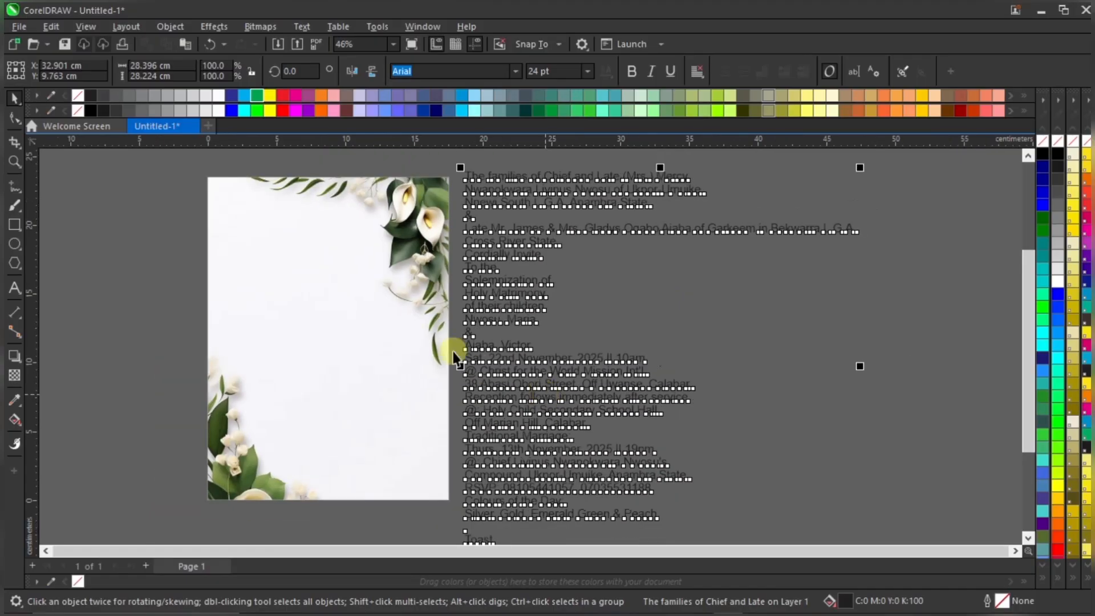
Check the pasted text block against the floral page by selecting and deselecting it
{"action": "left_click", "coordinate": [391, 308]}
{"action": "left_click", "coordinate": [895, 350]}
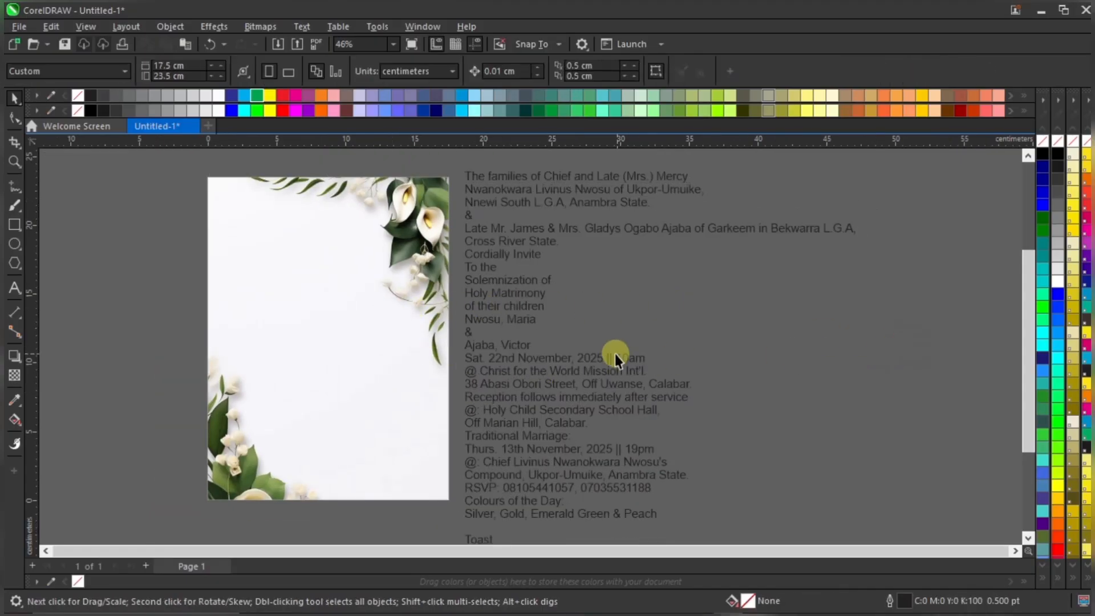
{"action": "left_click", "coordinate": [533, 310]}
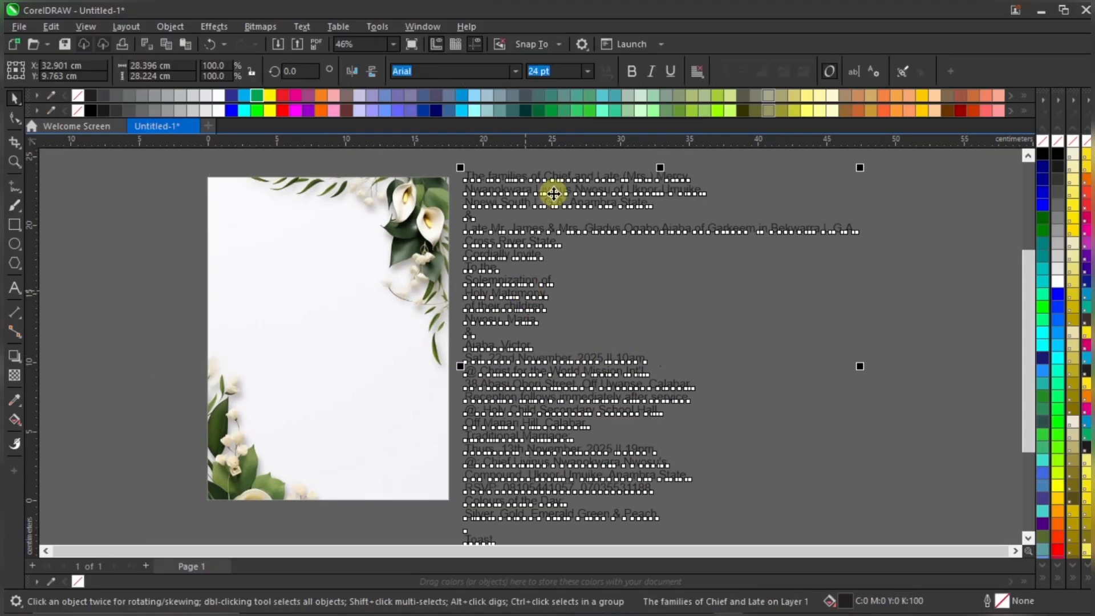
{"action": "scroll", "coordinate": [577, 161], "scroll_direction": "up", "scroll_amount": 2}
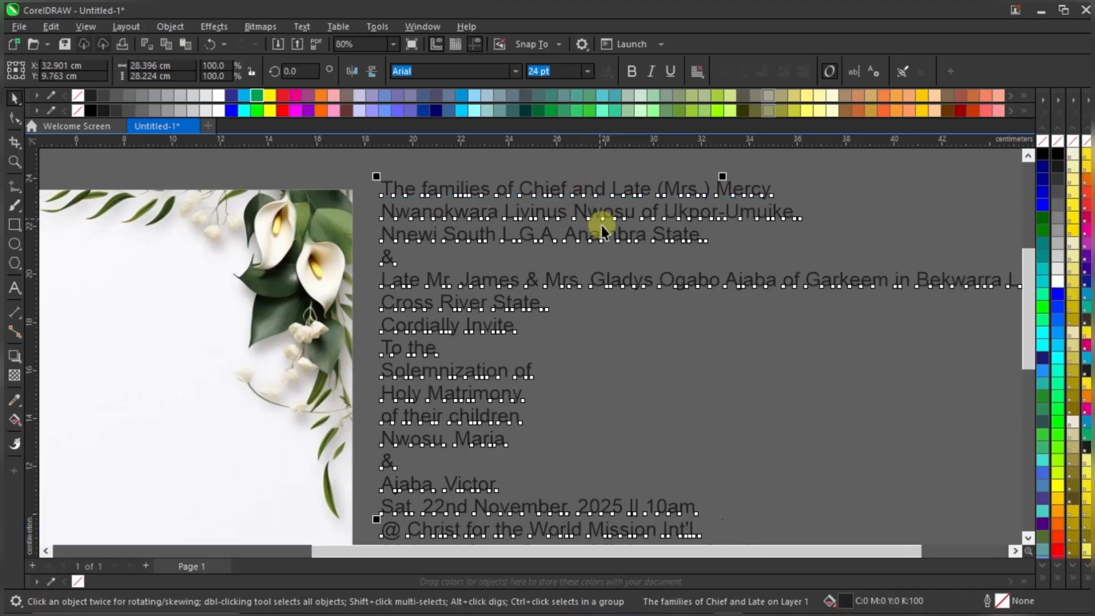
{"action": "scroll", "coordinate": [599, 268], "scroll_direction": "down", "scroll_amount": 1}
{"action": "left_click", "coordinate": [764, 202]}
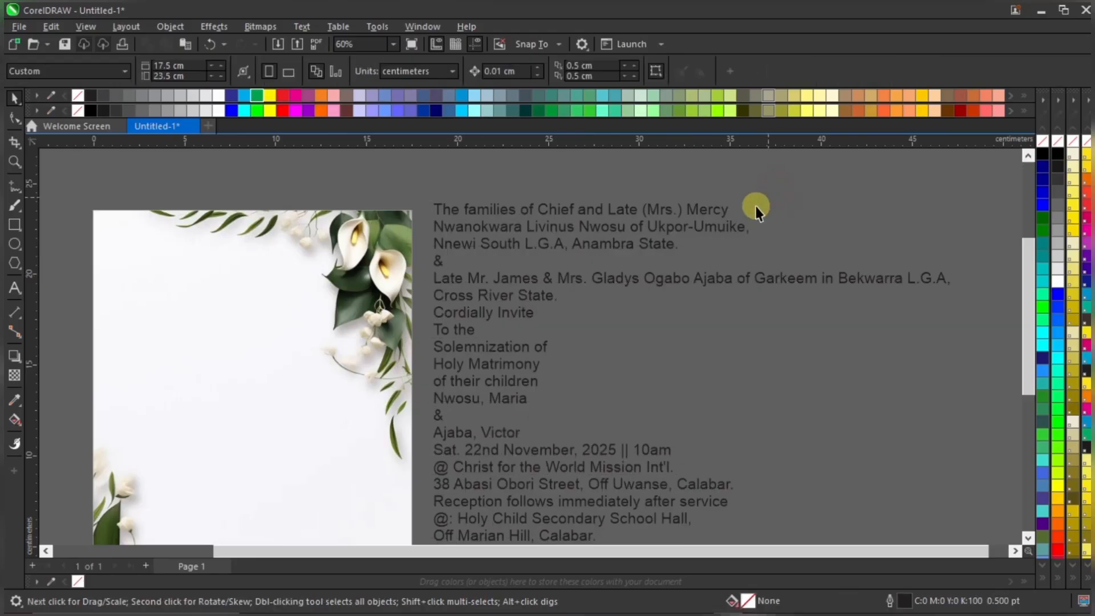
{"action": "left_click", "coordinate": [693, 231]}
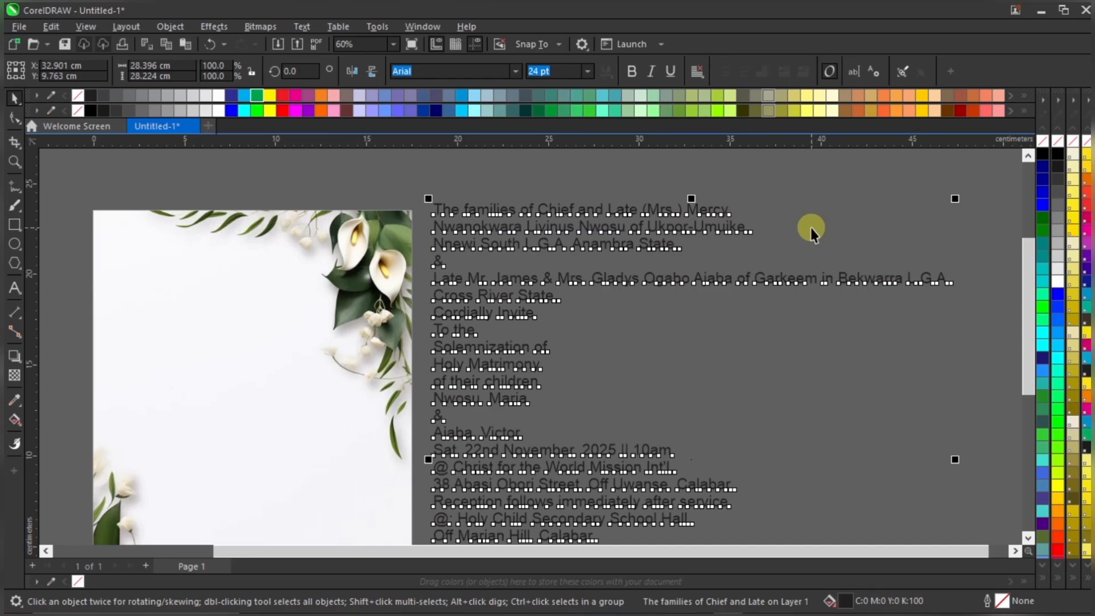
{"action": "left_click", "coordinate": [847, 210]}
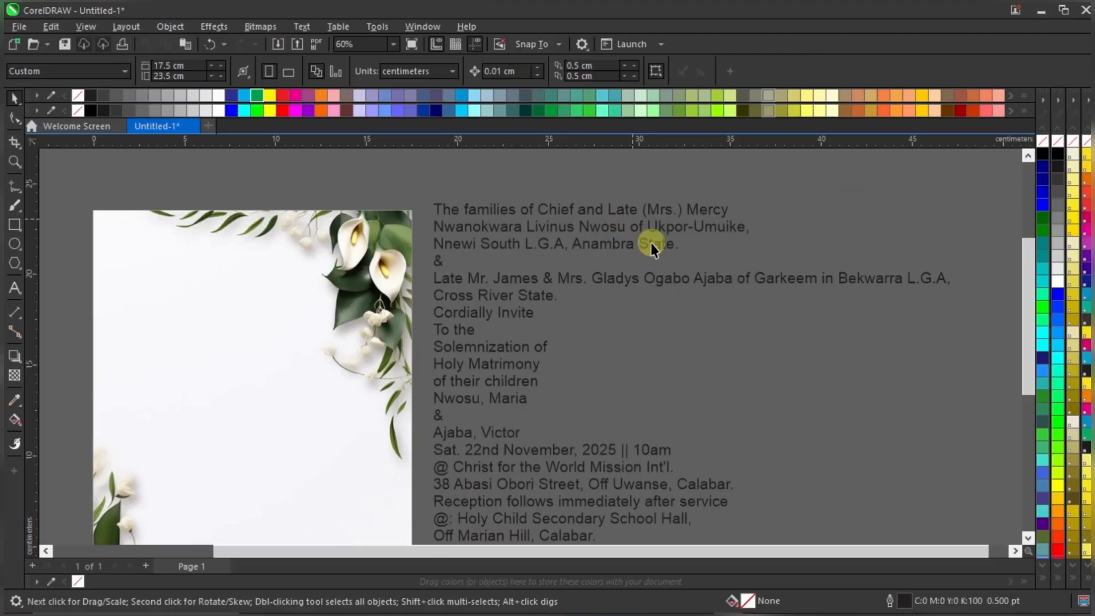
{"action": "left_click", "coordinate": [631, 226]}
Zoom around the invitation text block and select its opening line
{"action": "scroll", "coordinate": [597, 258], "scroll_direction": "down", "scroll_amount": 1}
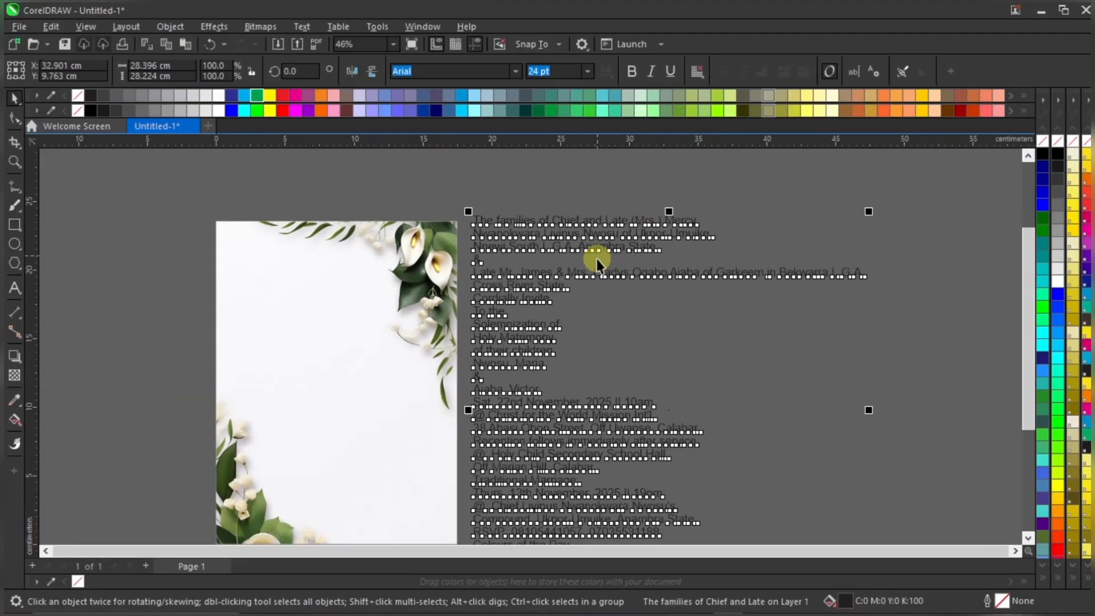
{"action": "scroll", "coordinate": [587, 269], "scroll_direction": "down", "scroll_amount": 1}
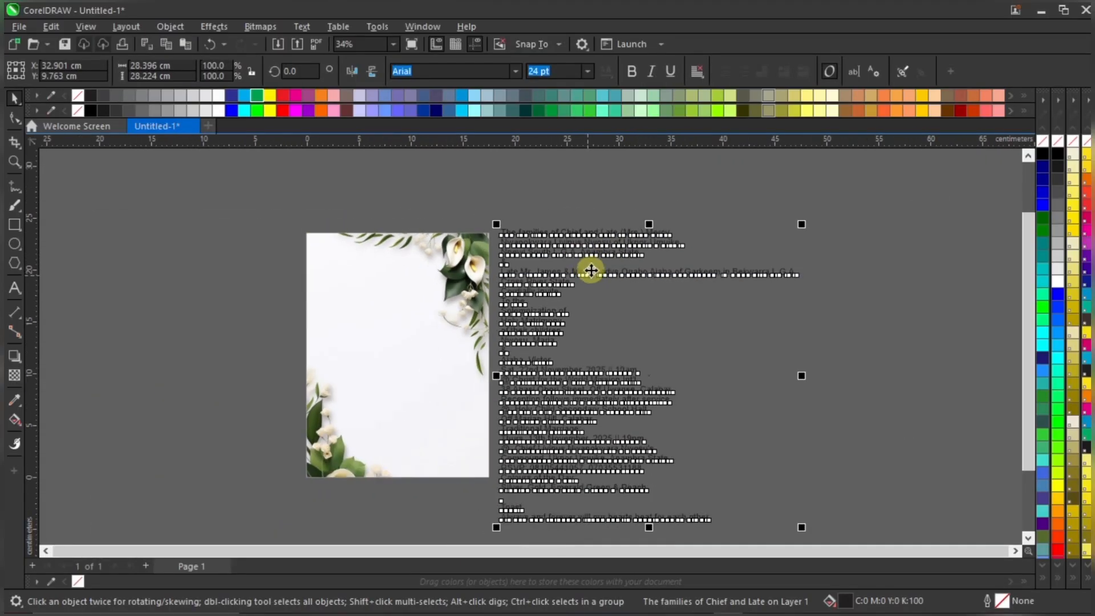
{"action": "scroll", "coordinate": [624, 237], "scroll_direction": "up", "scroll_amount": 3}
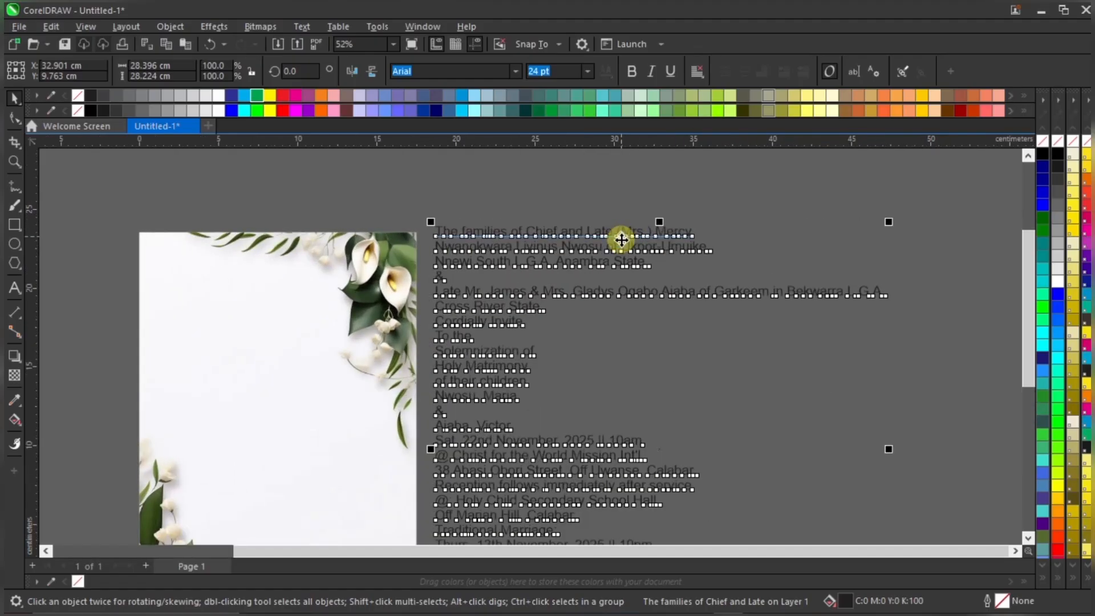
{"action": "left_click", "coordinate": [625, 201]}
{"action": "scroll", "coordinate": [582, 239], "scroll_direction": "down", "scroll_amount": 1}
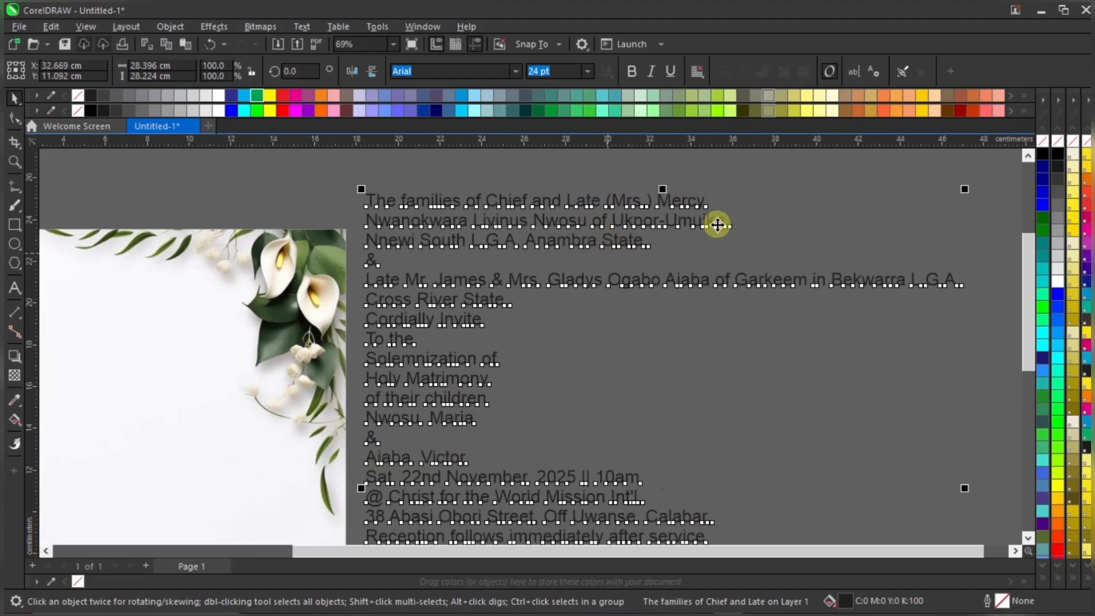
{"action": "left_click", "coordinate": [669, 205]}
{"action": "left_click", "coordinate": [670, 204]}
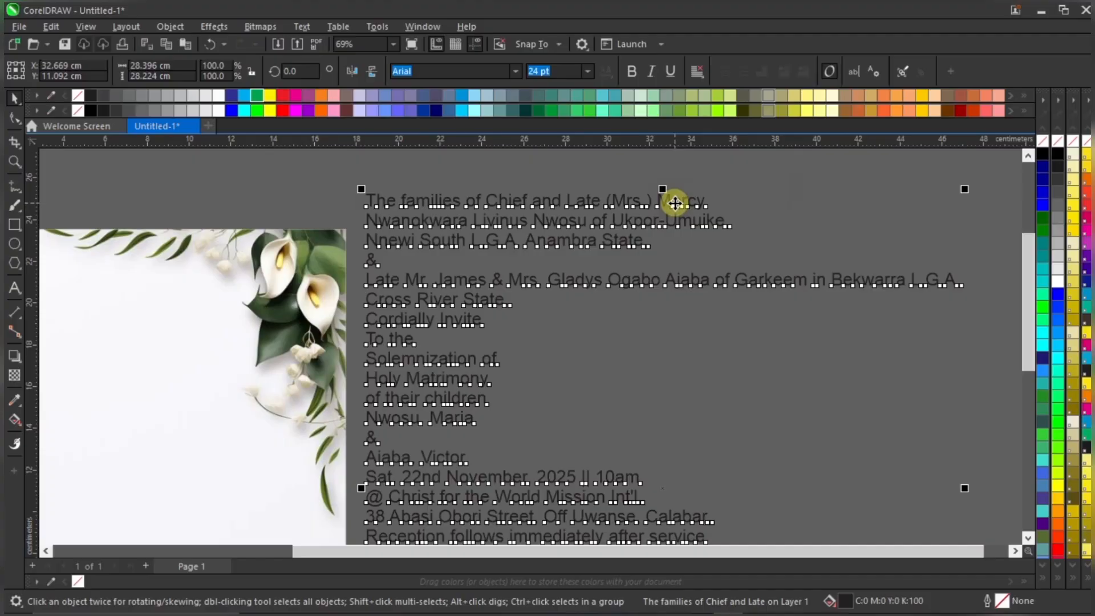
{"action": "left_click", "coordinate": [757, 190]}
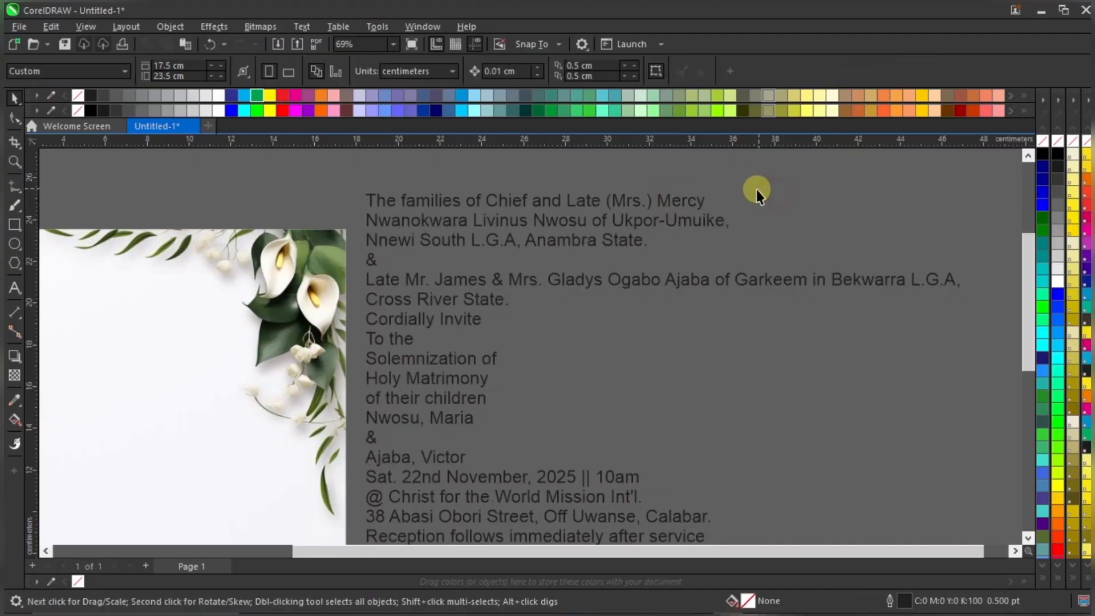
{"action": "scroll", "coordinate": [752, 196], "scroll_direction": "down", "scroll_amount": 2}
{"action": "scroll", "coordinate": [649, 215], "scroll_direction": "down", "scroll_amount": 1}
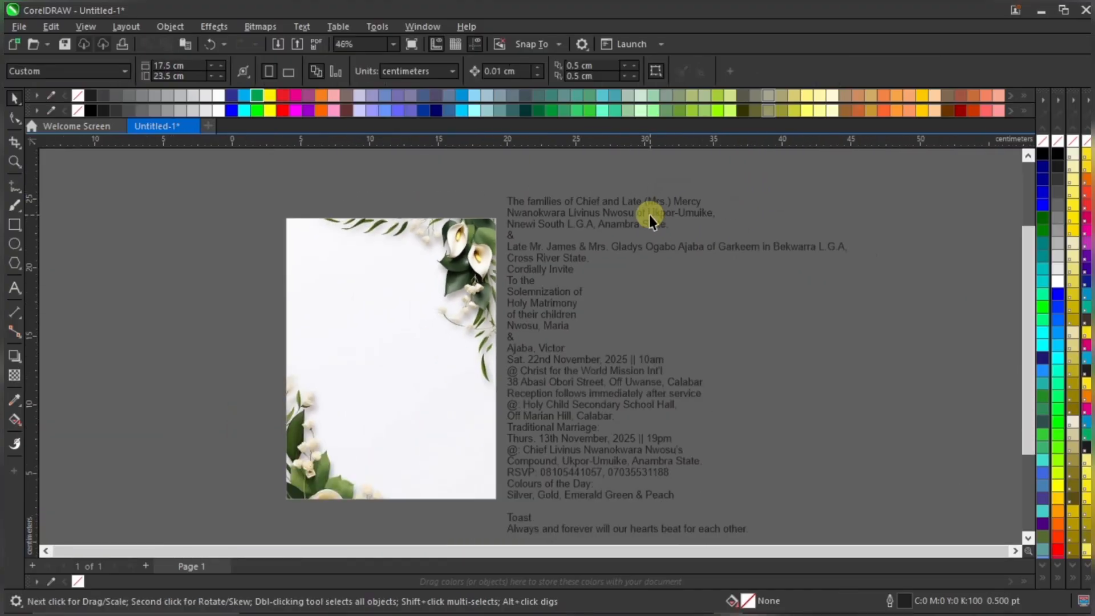
{"action": "left_click", "coordinate": [649, 215]}
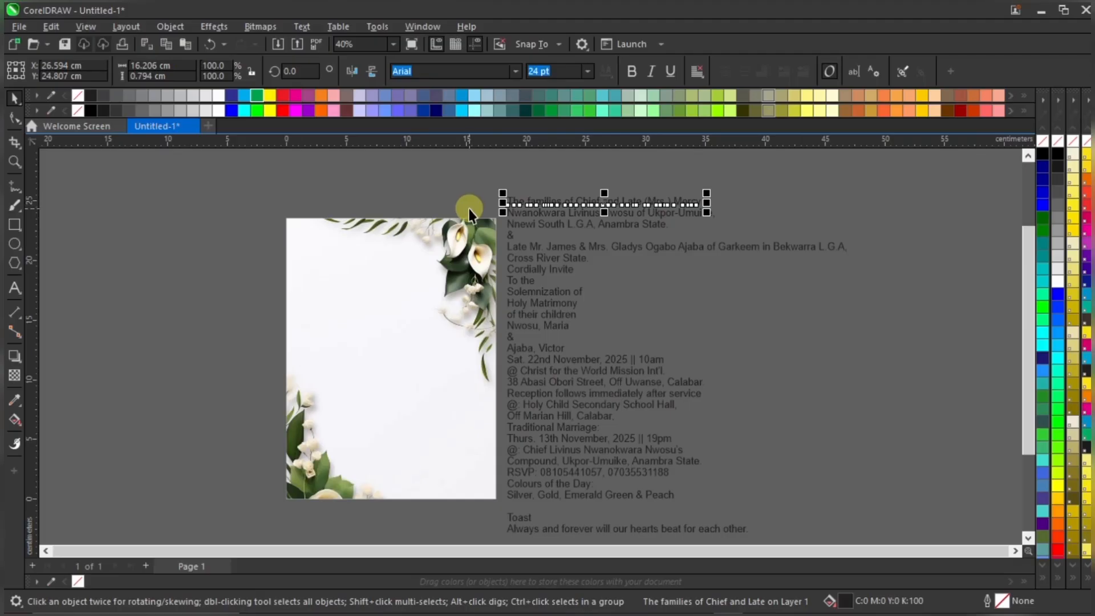
Move the opening families line onto the page near the top and shrink it to about 14 pt
{"action": "left_click_drag", "start_coordinate": [560, 200], "coordinate": [384, 267]}
{"action": "scroll", "coordinate": [384, 268], "scroll_direction": "up", "scroll_amount": 1}
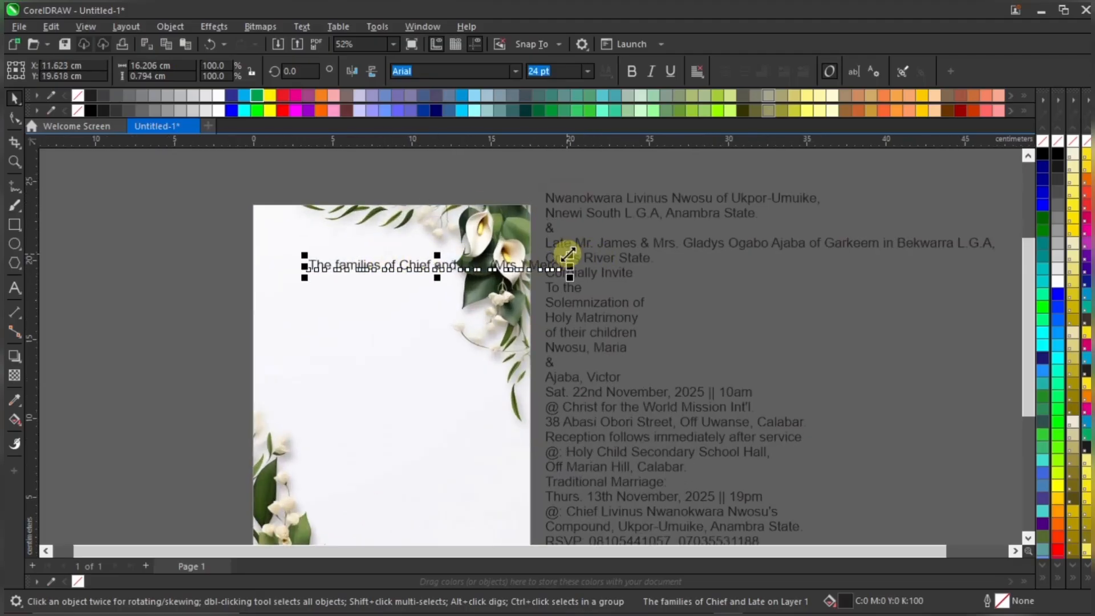
{"action": "left_click_drag", "start_coordinate": [569, 255], "coordinate": [465, 261]}
{"action": "scroll", "coordinate": [367, 258], "scroll_direction": "up", "scroll_amount": 1}
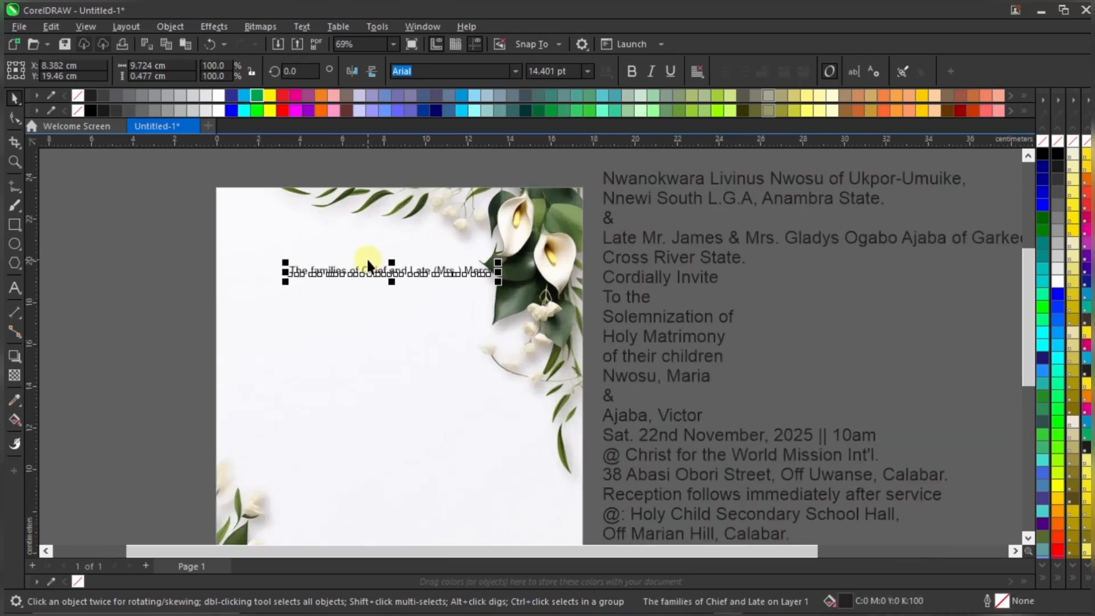
{"action": "scroll", "coordinate": [366, 258], "scroll_direction": "up", "scroll_amount": 1}
{"action": "left_click_drag", "start_coordinate": [396, 275], "coordinate": [389, 263]}
{"action": "left_click_drag", "start_coordinate": [502, 251], "coordinate": [483, 246]}
{"action": "scroll", "coordinate": [420, 266], "scroll_direction": "up", "scroll_amount": 1}
{"action": "scroll", "coordinate": [429, 251], "scroll_direction": "down", "scroll_amount": 7}
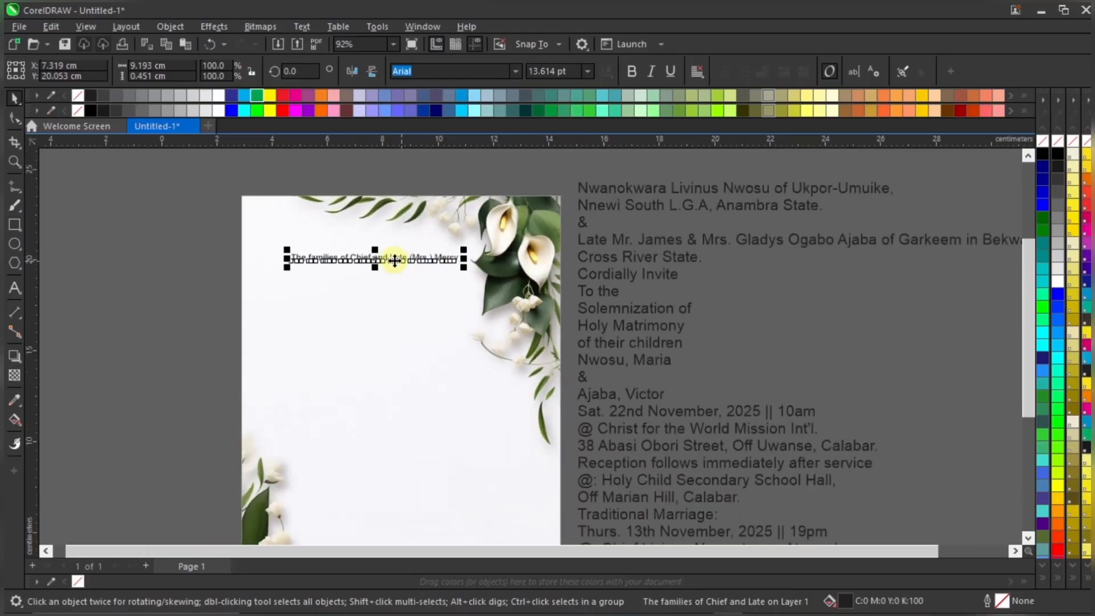
{"action": "scroll", "coordinate": [414, 231], "scroll_direction": "up", "scroll_amount": 6}
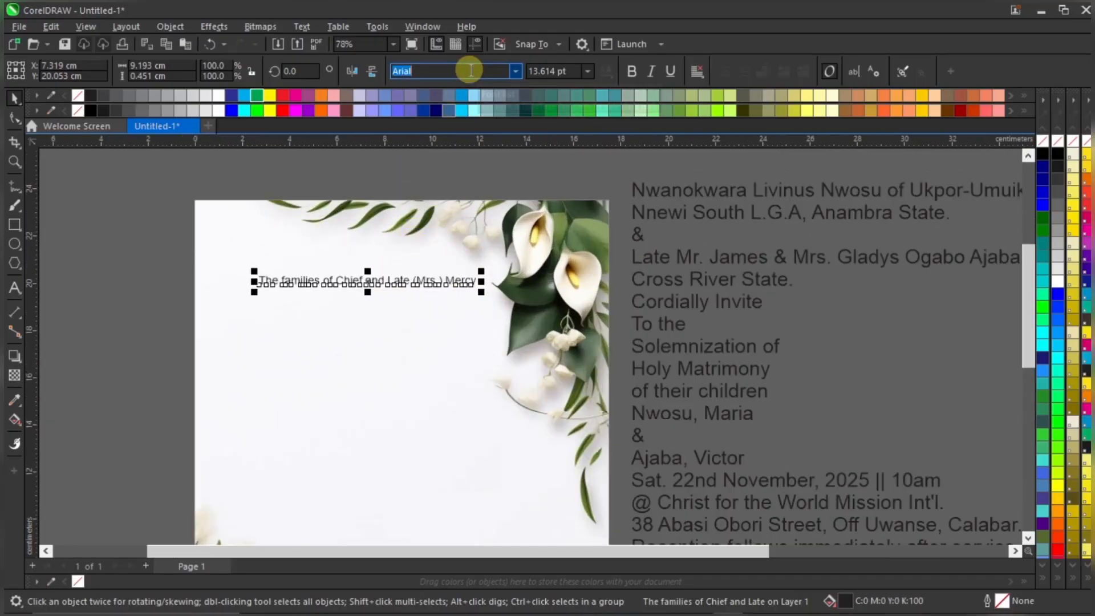
Set the opening line in Montserrat and scale it down a little more
{"action": "type", "text": "Montserrat"}
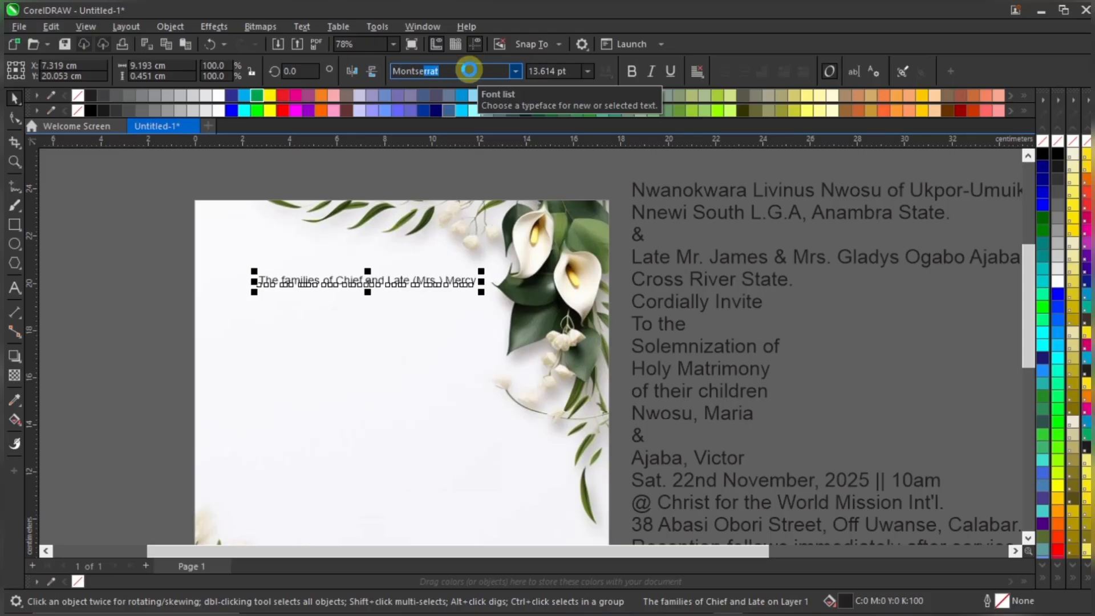
{"action": "key", "text": "Return"}
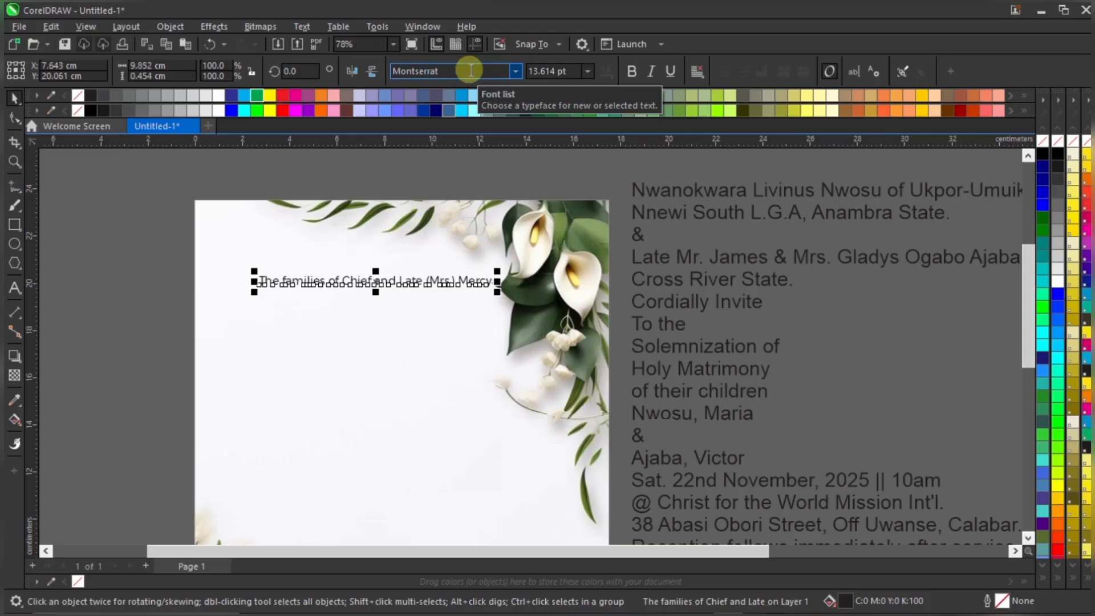
{"action": "scroll", "coordinate": [411, 273], "scroll_direction": "up", "scroll_amount": 2}
{"action": "scroll", "coordinate": [411, 272], "scroll_direction": "up", "scroll_amount": 2}
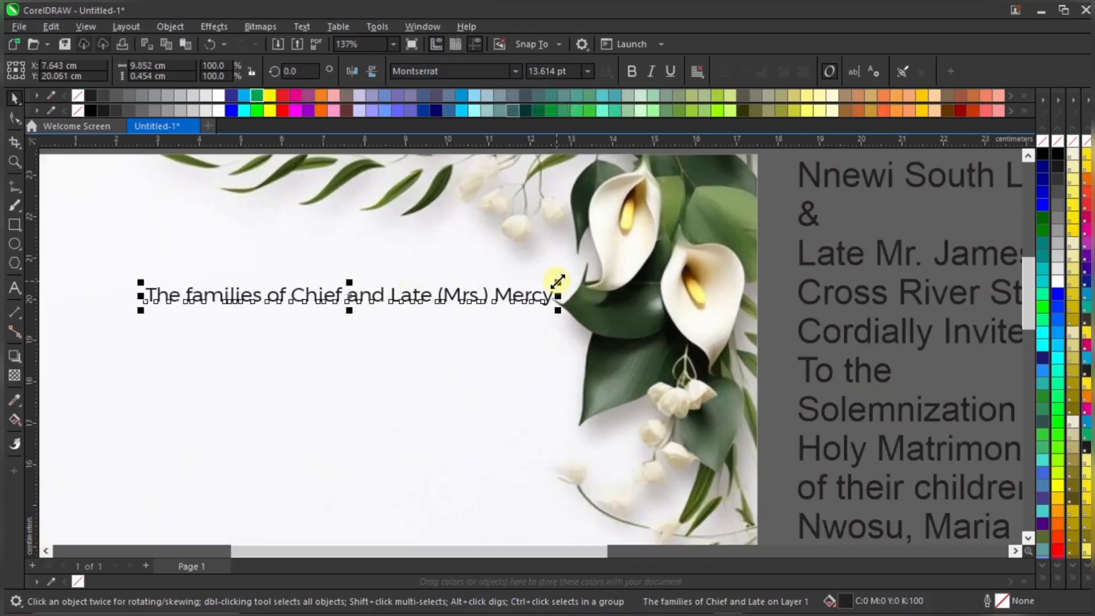
{"action": "left_click_drag", "start_coordinate": [557, 281], "coordinate": [520, 278]}
{"action": "scroll", "coordinate": [426, 264], "scroll_direction": "down", "scroll_amount": 2}
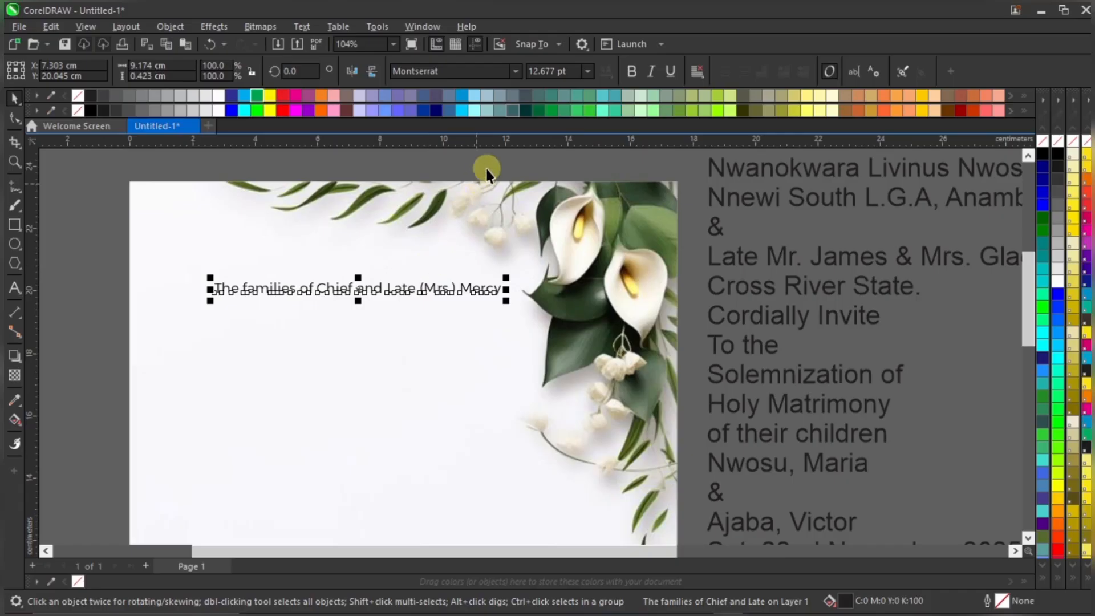
{"action": "scroll", "coordinate": [485, 171], "scroll_direction": "down", "scroll_amount": 2}
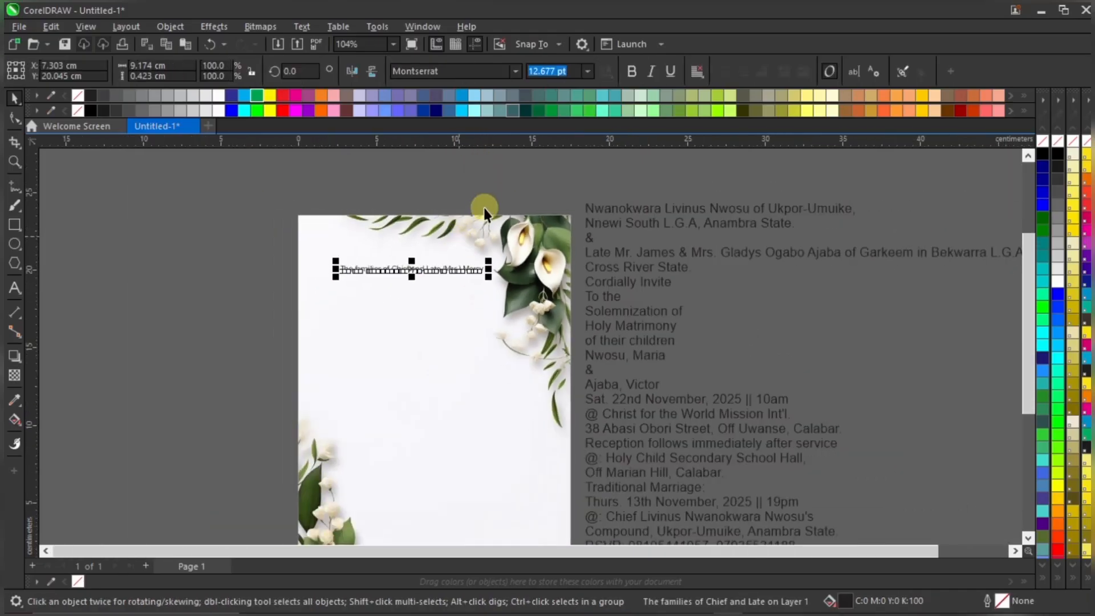
Select the floral image inside the page frame and nudge it slightly right
{"action": "left_click", "coordinate": [536, 248]}
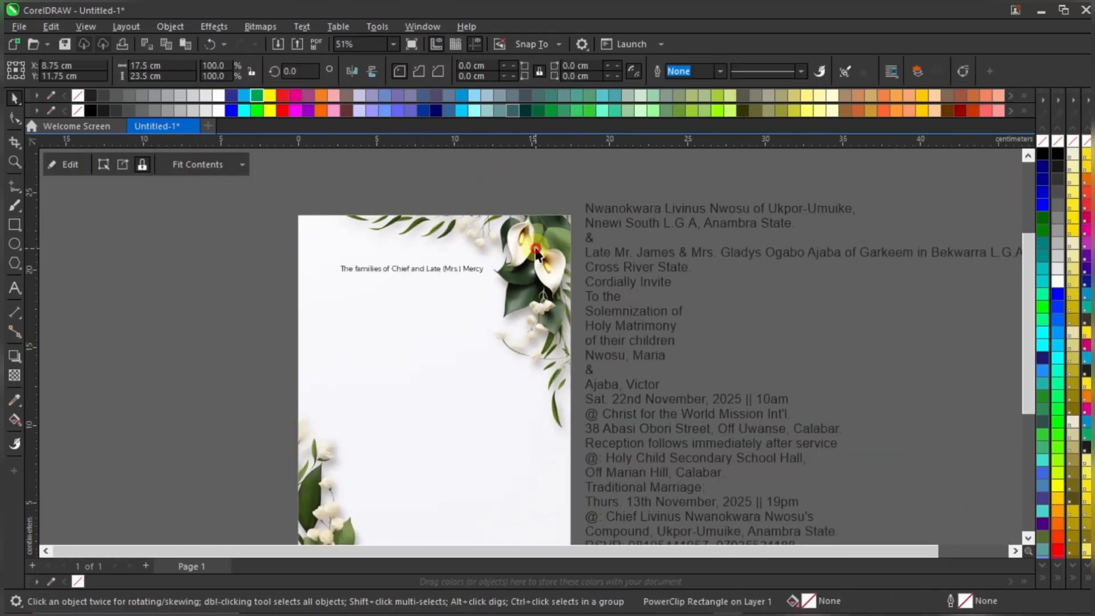
{"action": "left_click", "coordinate": [536, 251]}
{"action": "left_click", "coordinate": [593, 177]}
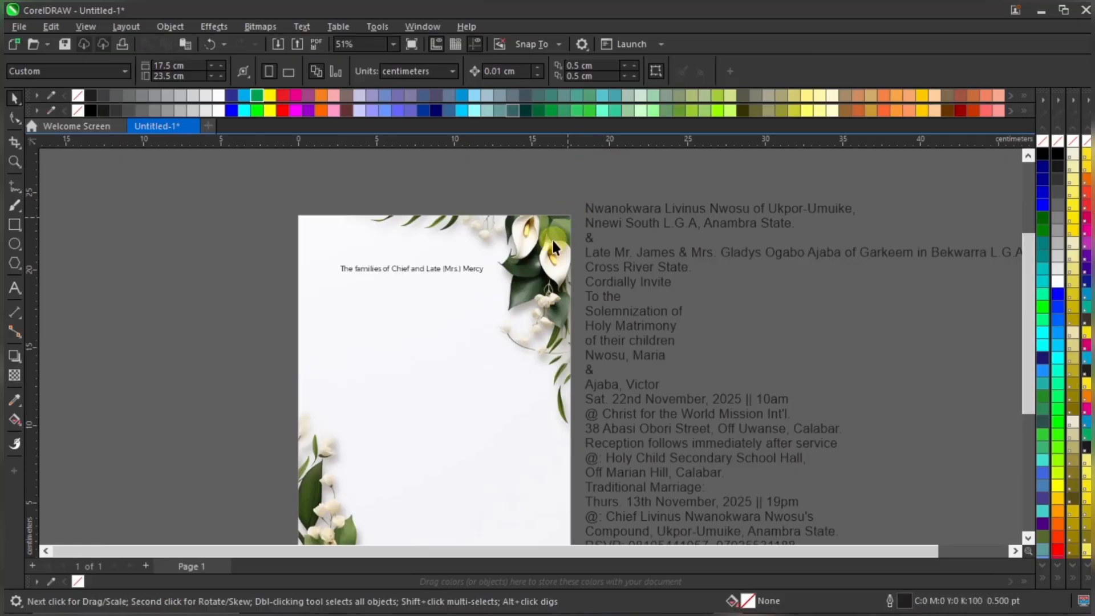
{"action": "scroll", "coordinate": [552, 240], "scroll_direction": "down", "scroll_amount": 1}
{"action": "left_click", "coordinate": [525, 233]}
{"action": "left_click", "coordinate": [525, 233]}
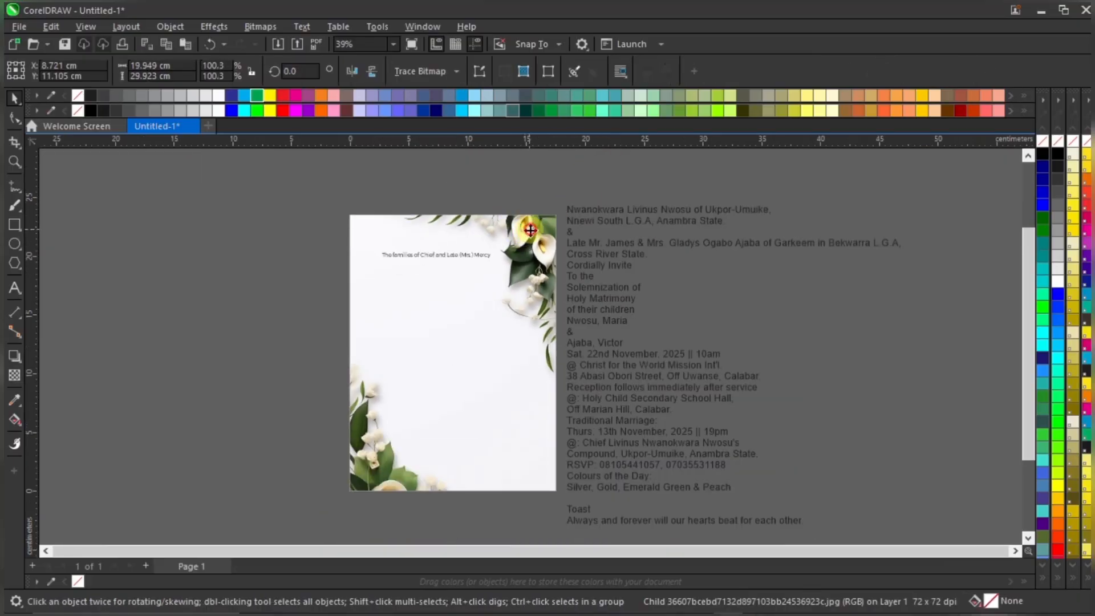
{"action": "left_click", "coordinate": [531, 236]}
{"action": "left_click_drag", "start_coordinate": [534, 233], "coordinate": [537, 233]}
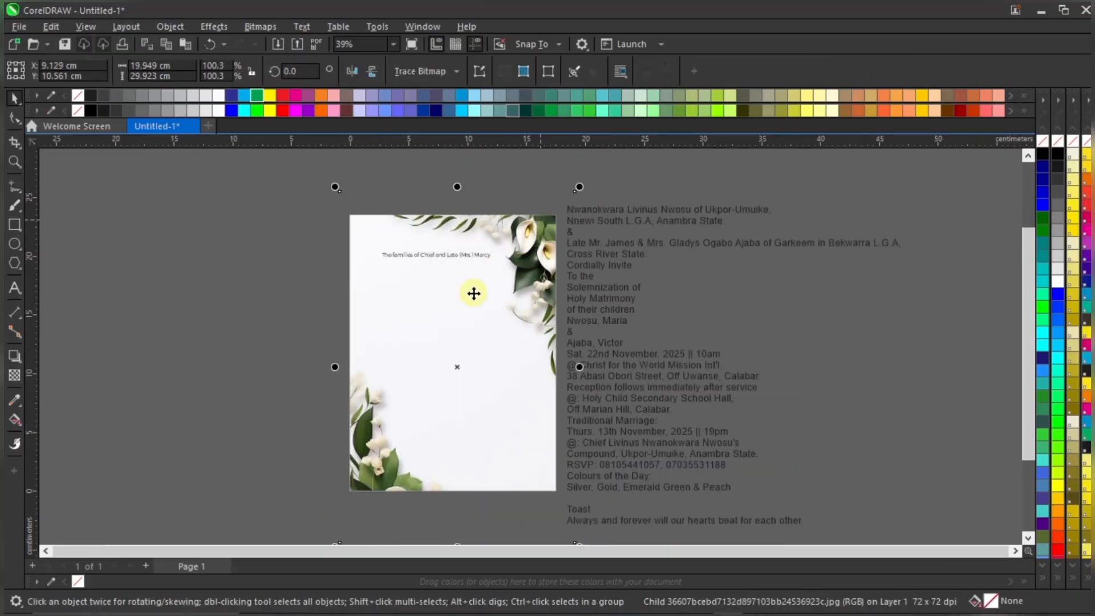
Rescale the floral image to about 105.8% and shift it slightly down in the frame
{"action": "scroll", "coordinate": [405, 337], "scroll_direction": "down", "scroll_amount": 1}
{"action": "left_click_drag", "start_coordinate": [354, 481], "coordinate": [339, 501]}
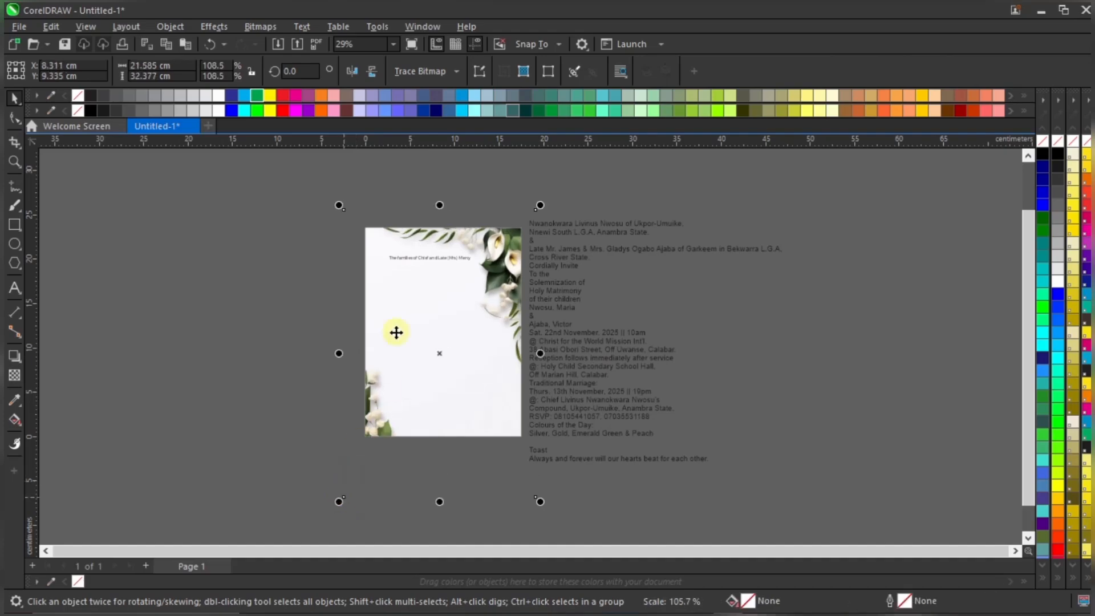
{"action": "scroll", "coordinate": [439, 273], "scroll_direction": "up", "scroll_amount": 1}
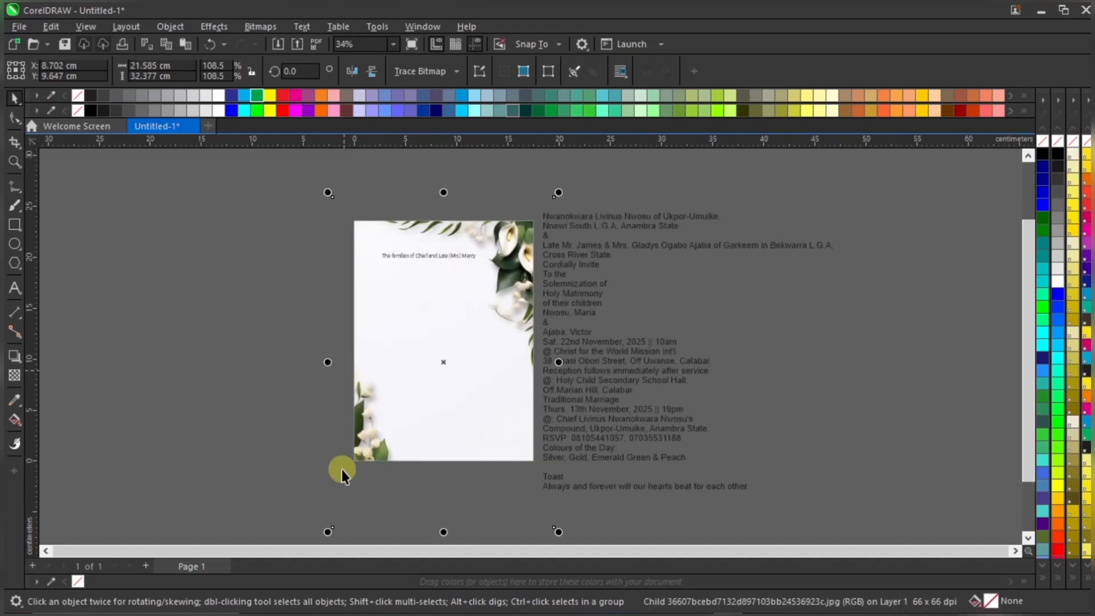
{"action": "left_click_drag", "start_coordinate": [328, 533], "coordinate": [334, 524]}
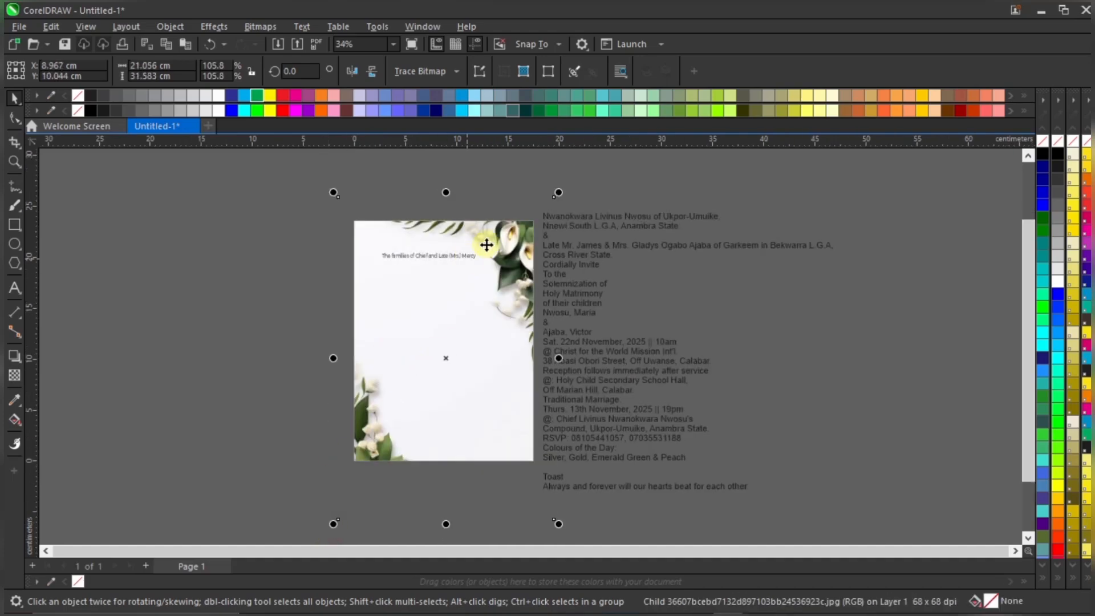
{"action": "left_click_drag", "start_coordinate": [494, 238], "coordinate": [495, 244]}
{"action": "left_click", "coordinate": [516, 195]}
{"action": "scroll", "coordinate": [492, 220], "scroll_direction": "up", "scroll_amount": 3}
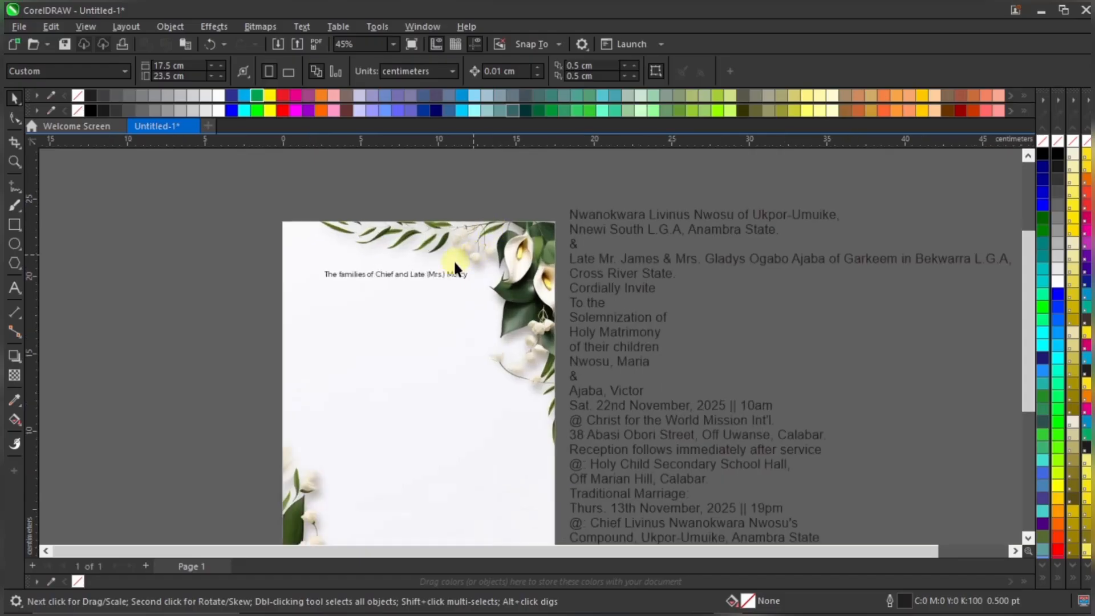
{"action": "scroll", "coordinate": [455, 265], "scroll_direction": "up", "scroll_amount": 2}
Reposition the families line on the page
{"action": "left_click", "coordinate": [437, 266]}
{"action": "left_click", "coordinate": [432, 278]}
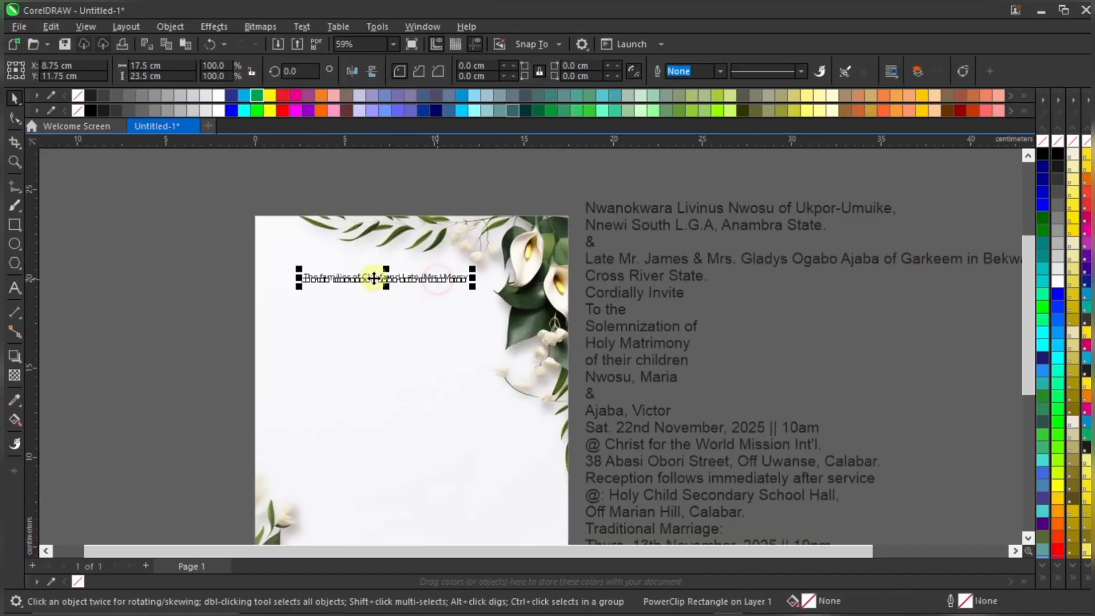
{"action": "scroll", "coordinate": [411, 279], "scroll_direction": "up", "scroll_amount": 2}
{"action": "left_click_drag", "start_coordinate": [416, 283], "coordinate": [423, 291]}
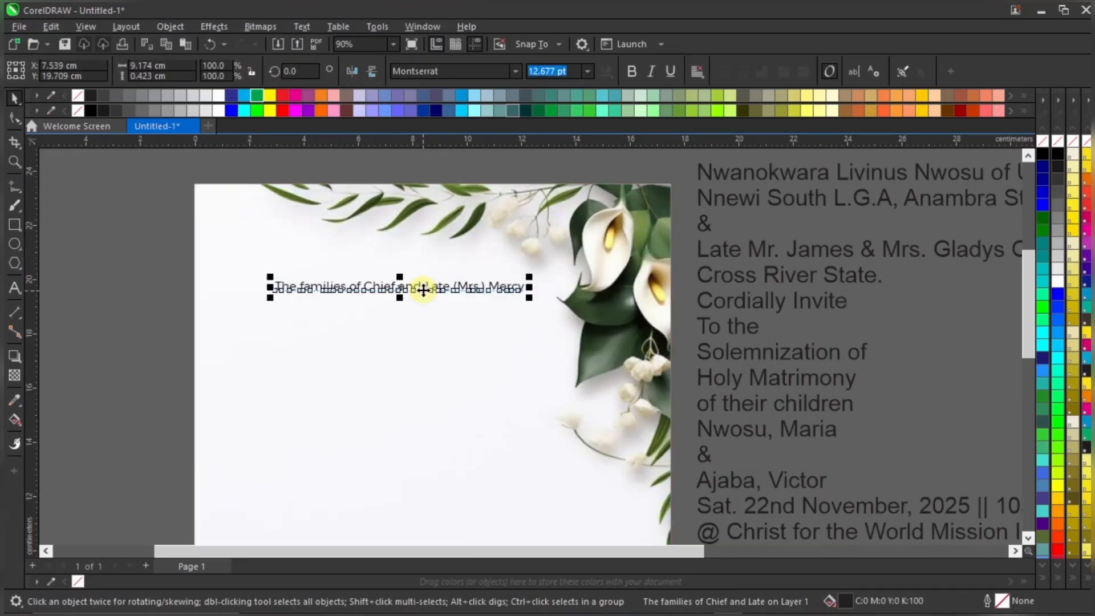
{"action": "left_click", "coordinate": [737, 181]}
{"action": "scroll", "coordinate": [685, 185], "scroll_direction": "down", "scroll_amount": 1}
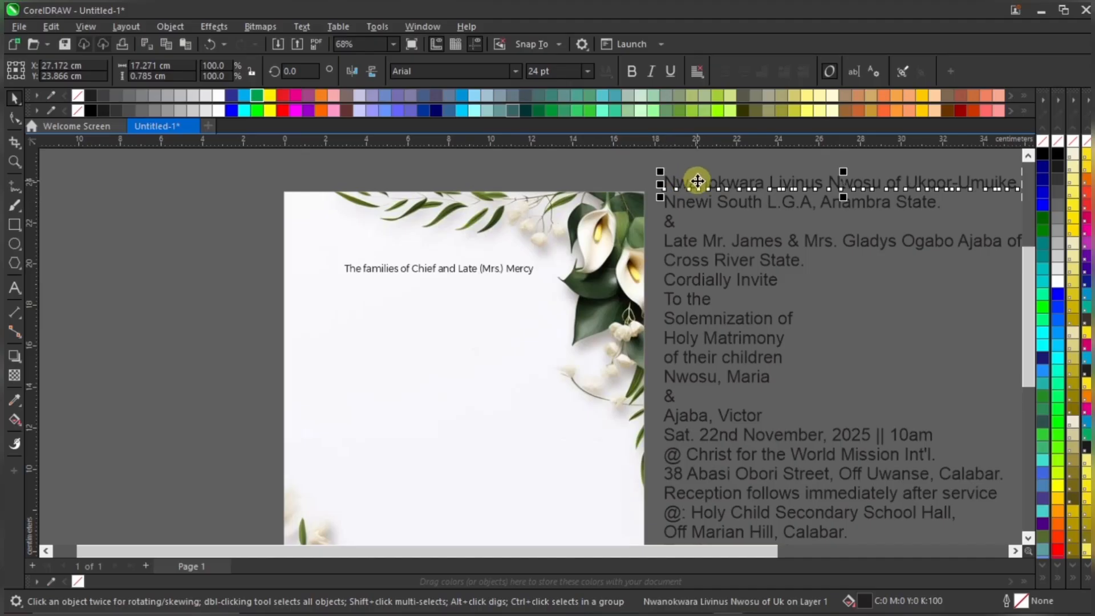
Move the Nwanokwara line onto the page, shrink it to about 14 pt and tuck it under the first line
{"action": "left_click_drag", "start_coordinate": [697, 182], "coordinate": [382, 286]}
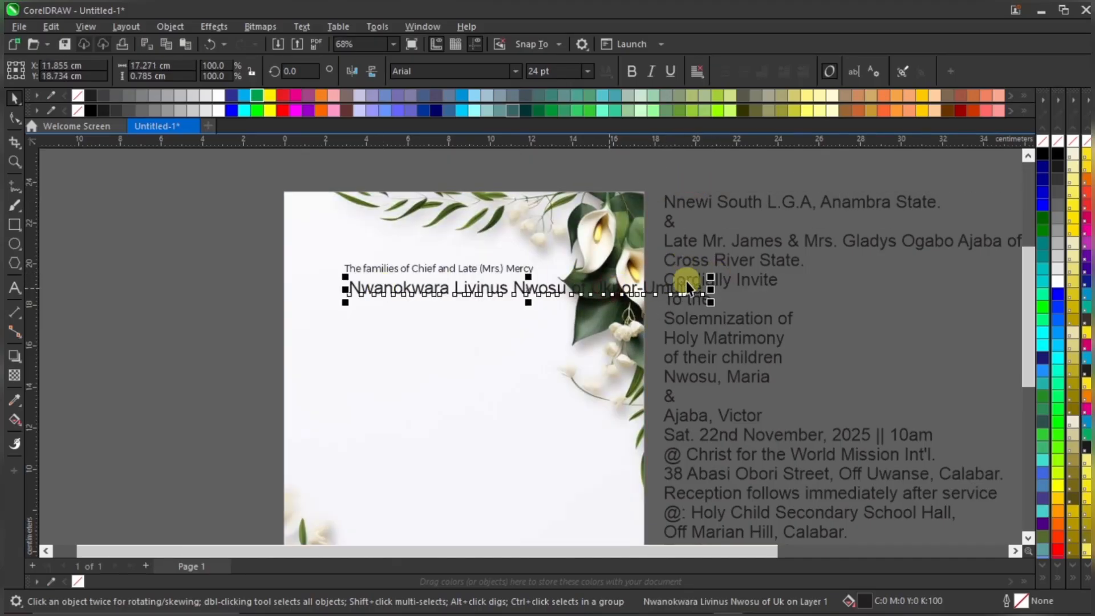
{"action": "left_click_drag", "start_coordinate": [710, 277], "coordinate": [559, 288]}
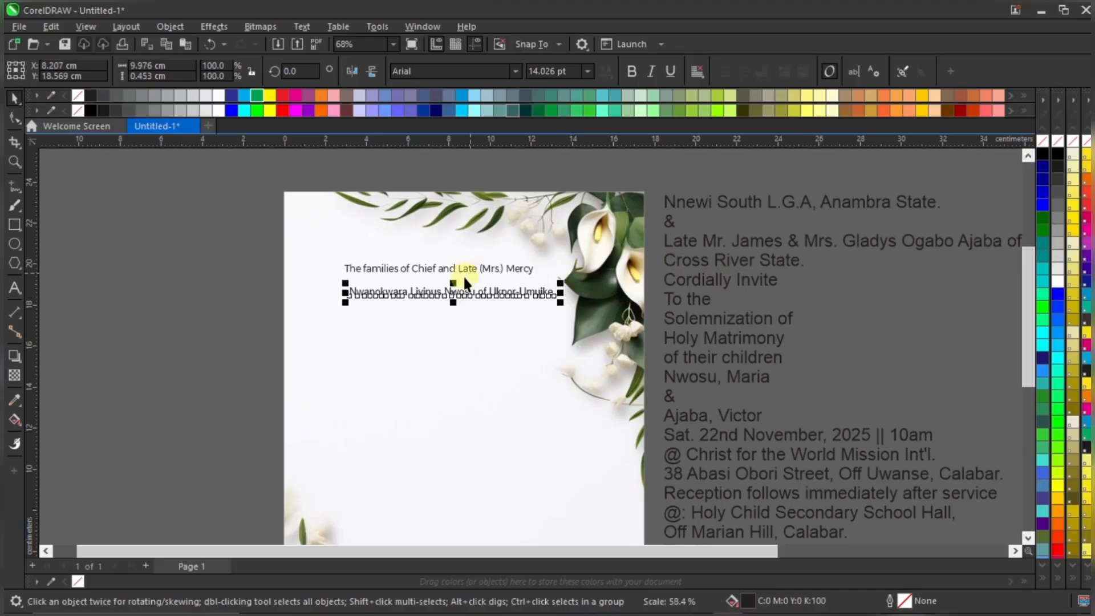
{"action": "scroll", "coordinate": [464, 286], "scroll_direction": "up", "scroll_amount": 2}
{"action": "left_click_drag", "start_coordinate": [466, 301], "coordinate": [473, 277]}
{"action": "scroll", "coordinate": [455, 289], "scroll_direction": "up", "scroll_amount": 3}
{"action": "scroll", "coordinate": [459, 281], "scroll_direction": "down", "scroll_amount": 2}
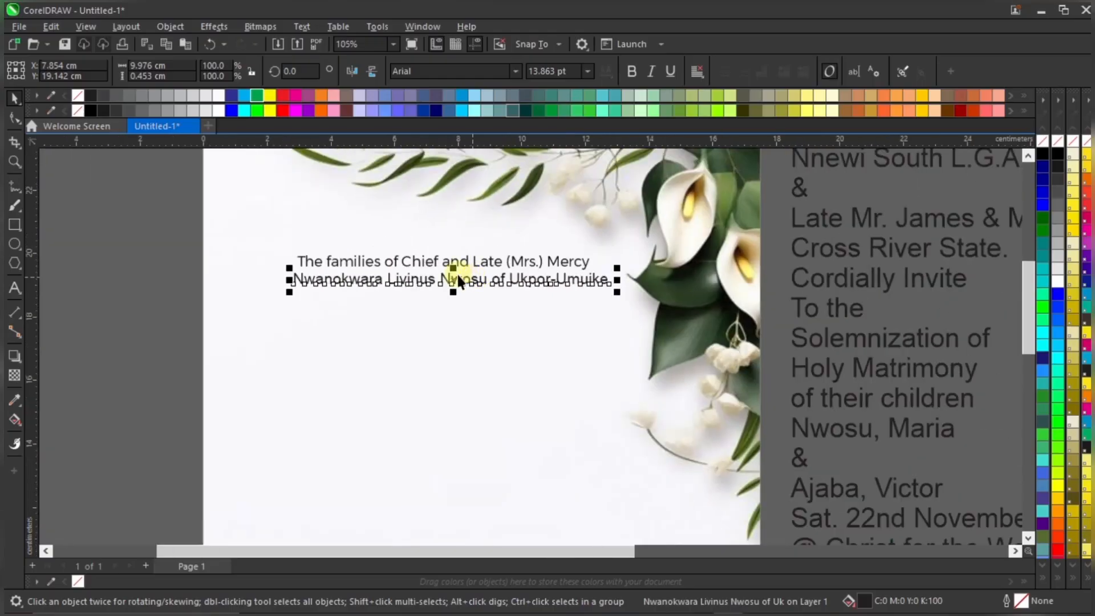
Select both heading lines together and set them in Montserrat
{"action": "left_click_drag", "start_coordinate": [174, 228], "coordinate": [613, 308]}
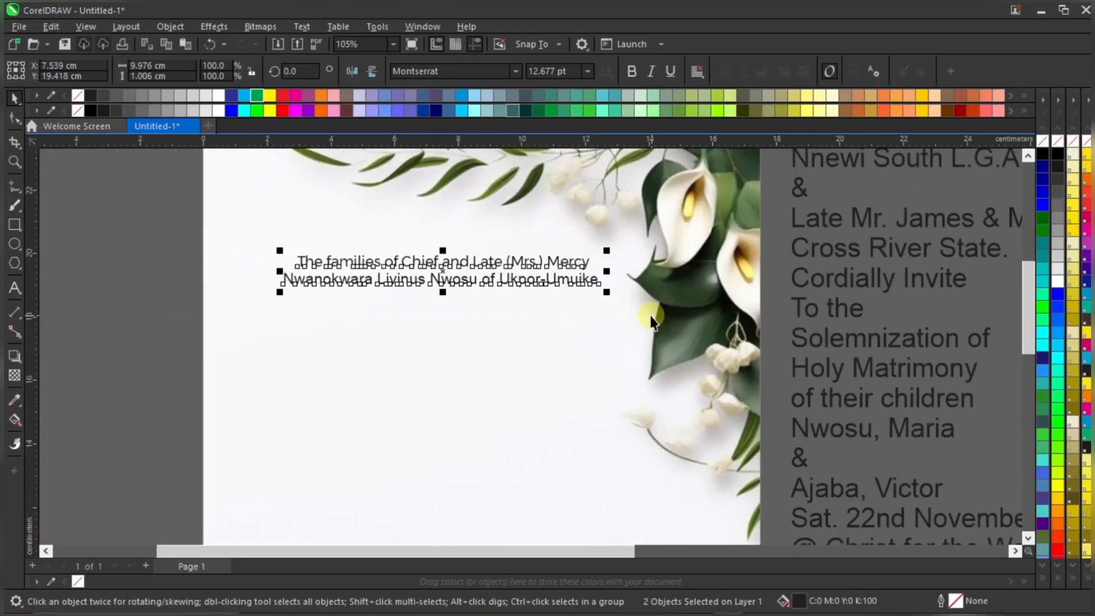
{"action": "left_click", "coordinate": [227, 281]}
{"action": "scroll", "coordinate": [422, 261], "scroll_direction": "up", "scroll_amount": 2}
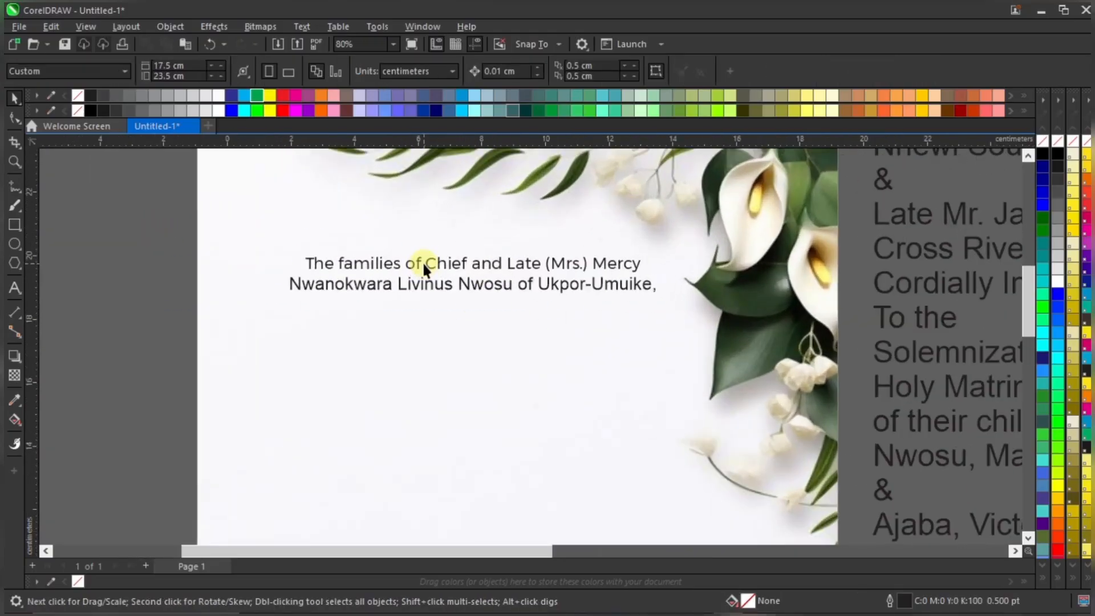
{"action": "left_click", "coordinate": [494, 268]}
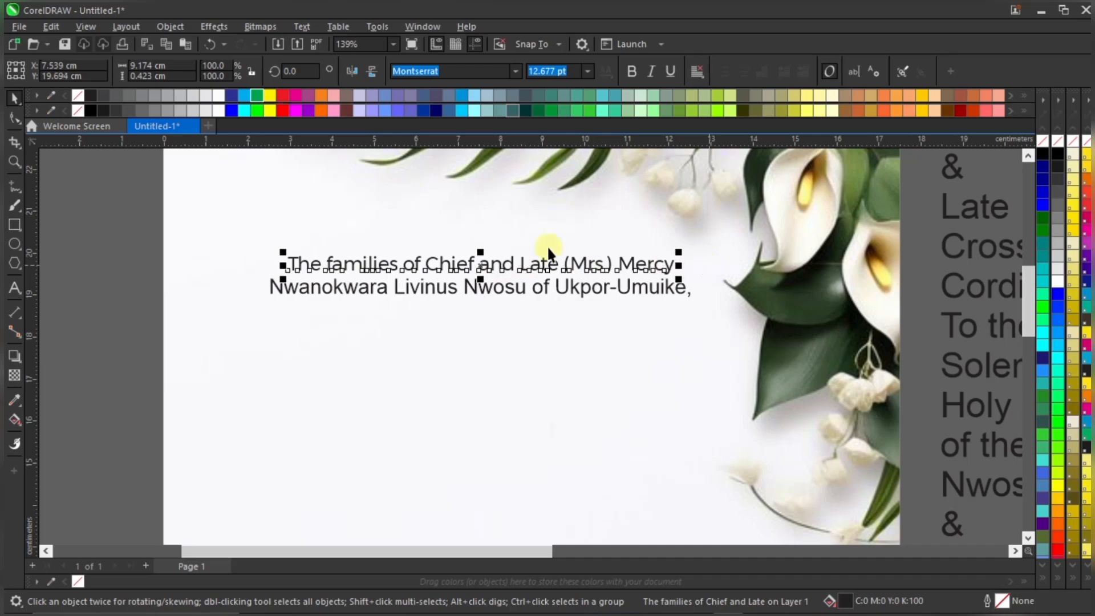
{"action": "scroll", "coordinate": [464, 259], "scroll_direction": "down", "scroll_amount": 2}
{"action": "left_click_drag", "start_coordinate": [208, 228], "coordinate": [679, 334]}
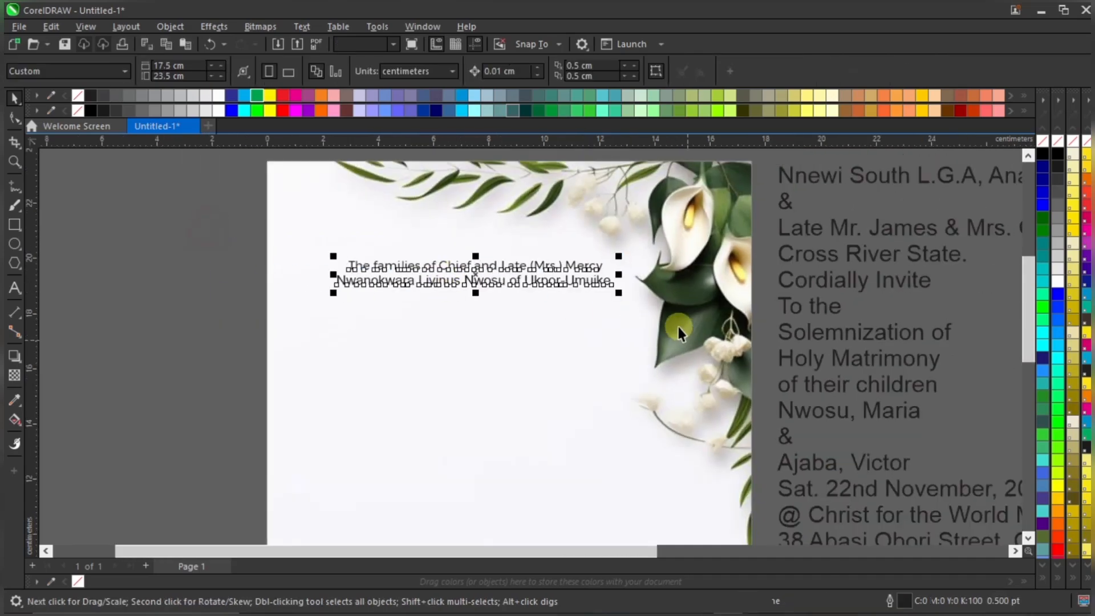
{"action": "left_click", "coordinate": [494, 72]}
{"action": "left_click", "coordinate": [514, 73]}
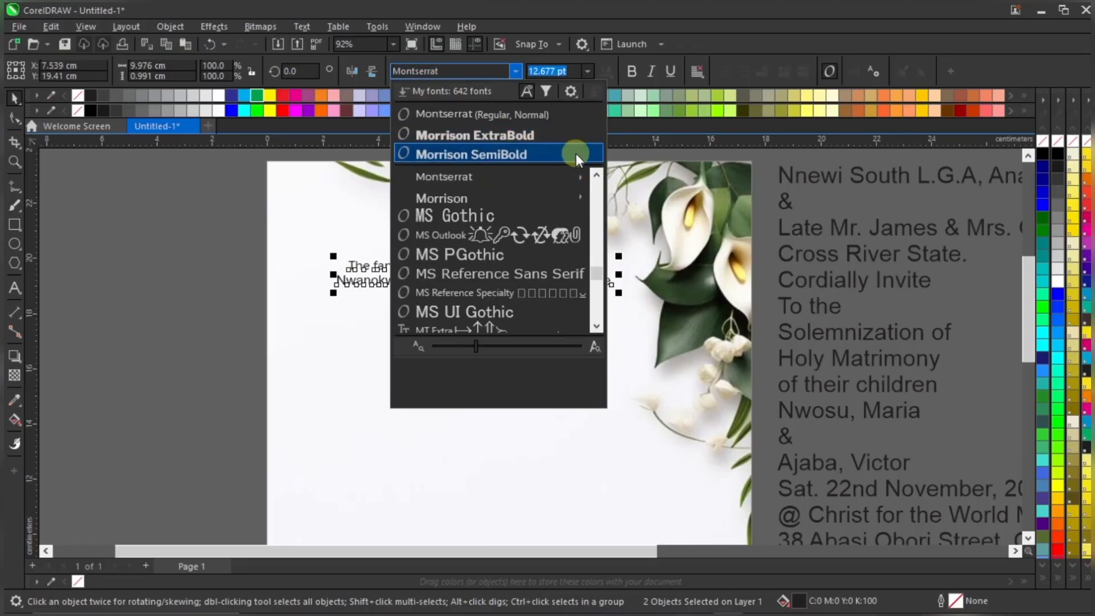
{"action": "left_click", "coordinate": [559, 179]}
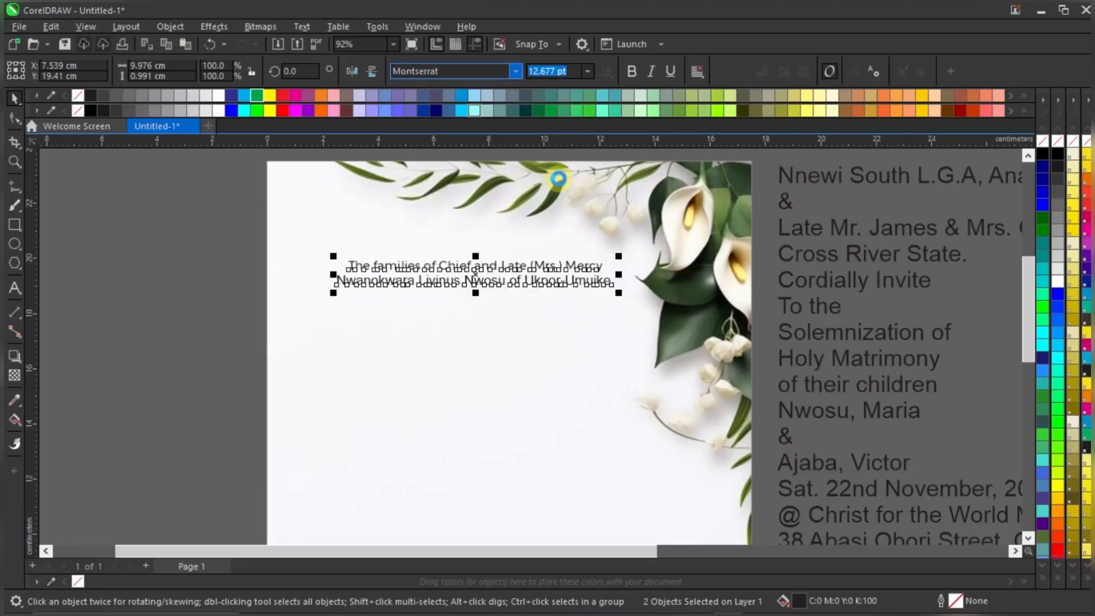
{"action": "left_click_drag", "start_coordinate": [693, 436], "coordinate": [930, 214]}
{"action": "scroll", "coordinate": [916, 260], "scroll_direction": "up", "scroll_amount": 3}
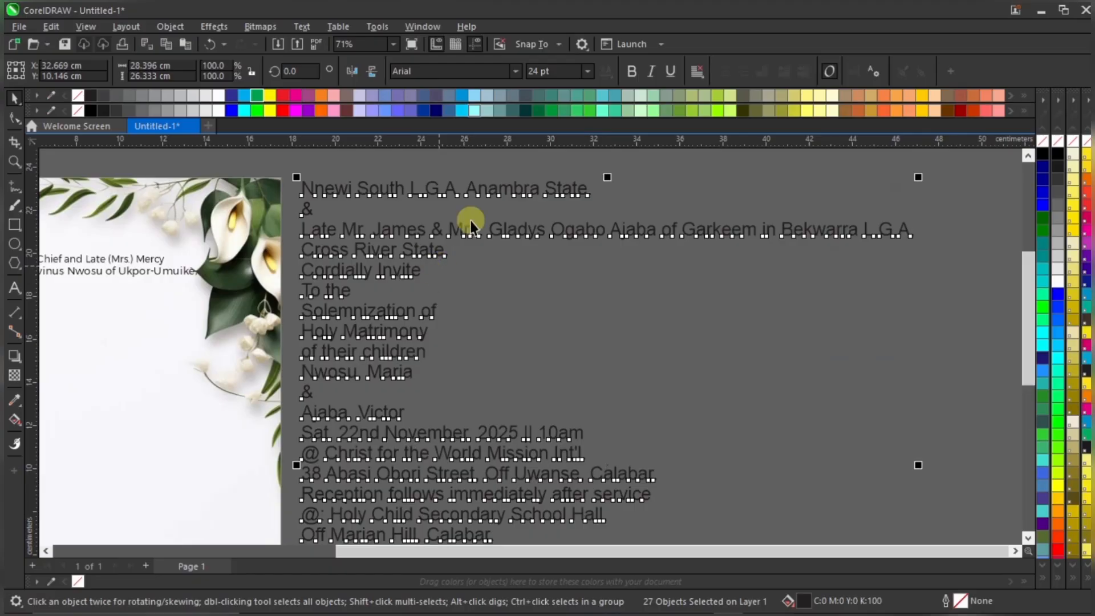
Set all the remaining off-page invitation text in Montserrat
{"action": "left_click", "coordinate": [515, 72]}
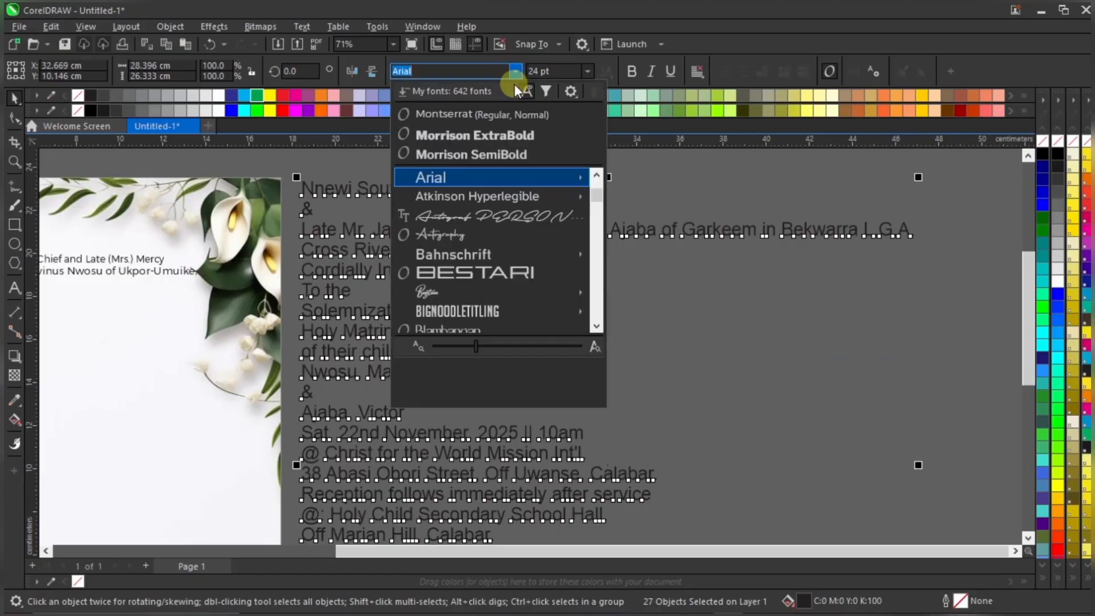
{"action": "left_click", "coordinate": [508, 111]}
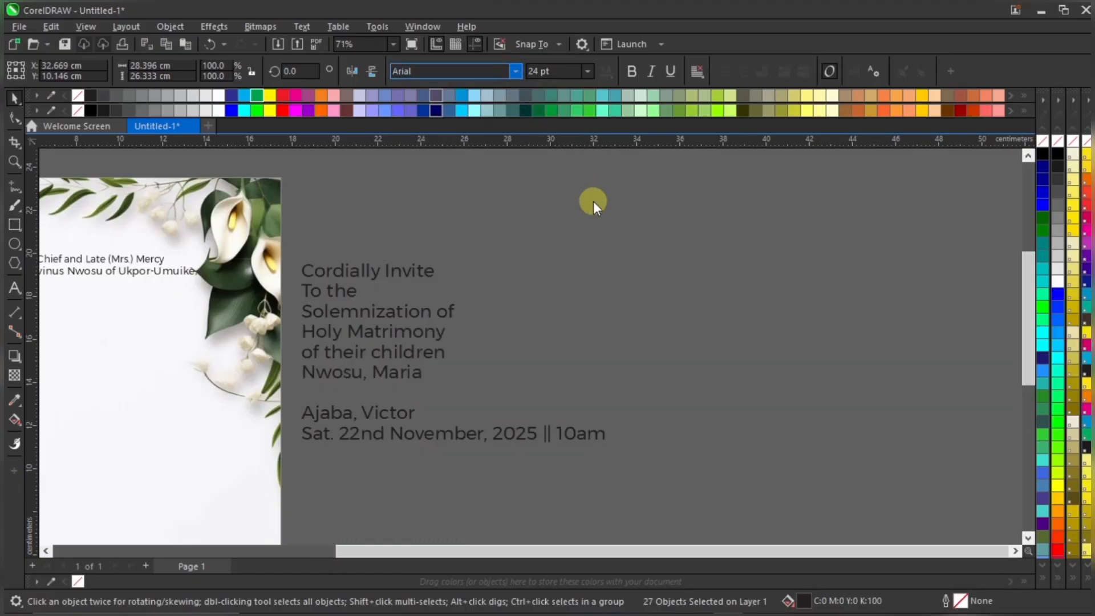
{"action": "scroll", "coordinate": [593, 201], "scroll_direction": "down", "scroll_amount": 4}
{"action": "key", "text": "Escape"}
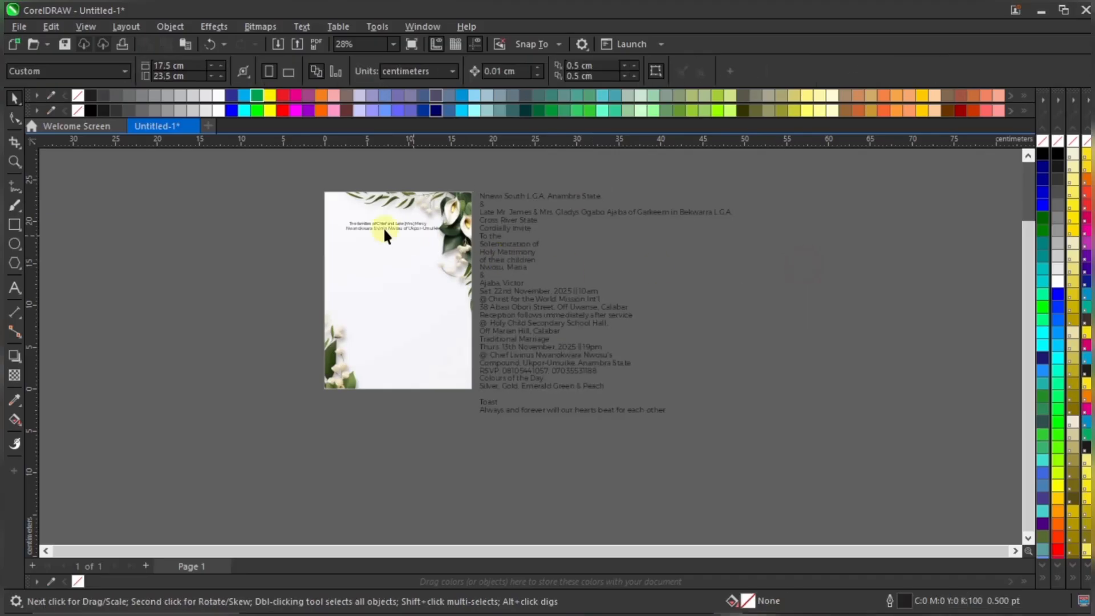
{"action": "scroll", "coordinate": [399, 222], "scroll_direction": "up", "scroll_amount": 5}
Centre the Nwanokwara line under the families line and shrink both to about 12.3 pt
{"action": "left_click", "coordinate": [436, 251]}
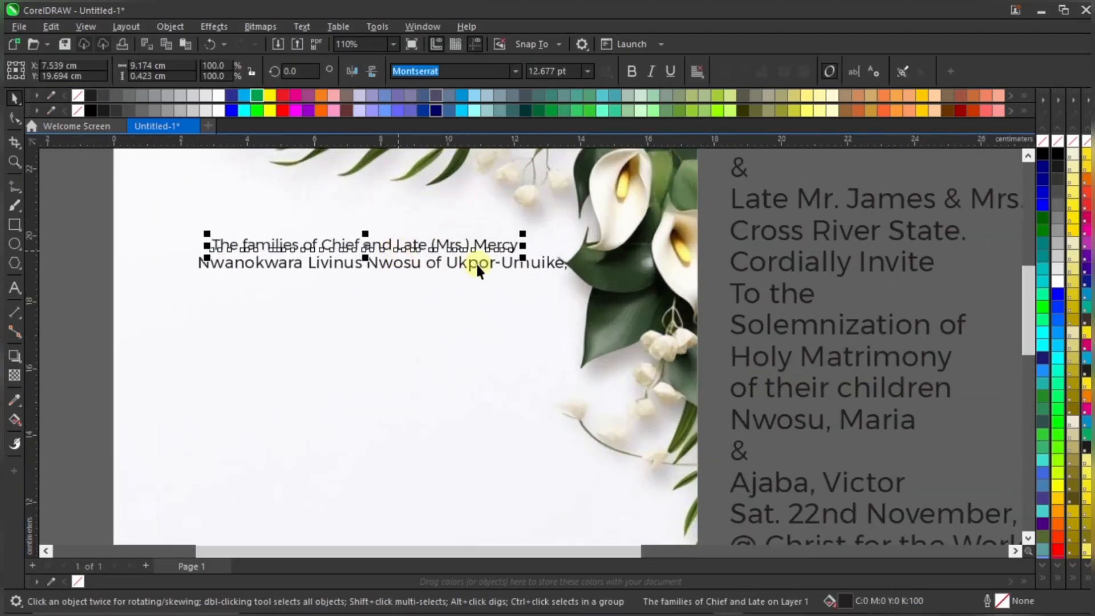
{"action": "scroll", "coordinate": [504, 280], "scroll_direction": "up", "scroll_amount": 1}
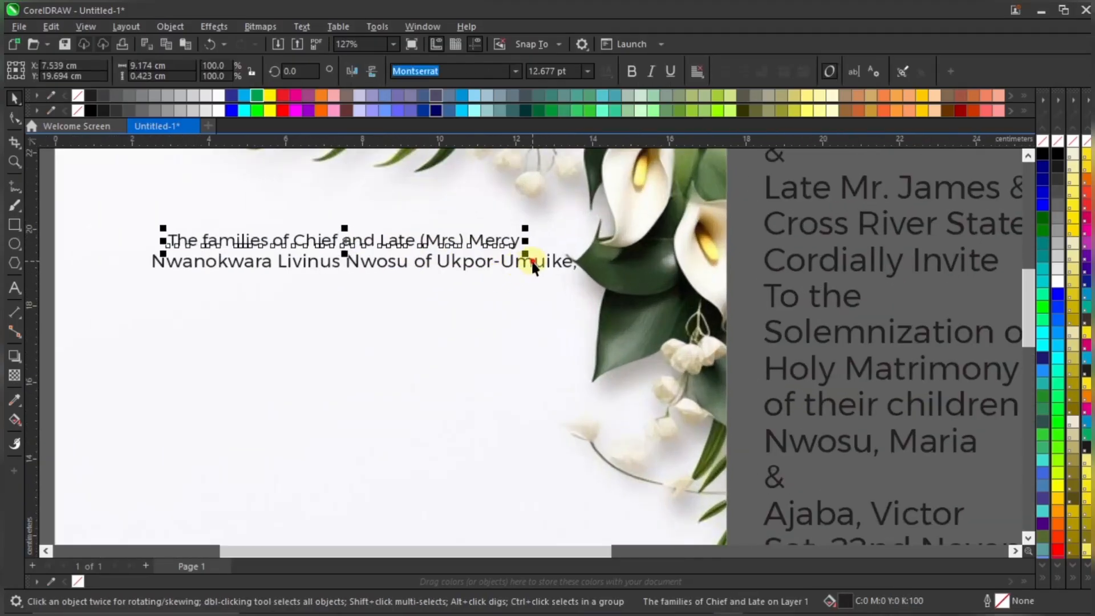
{"action": "left_click", "coordinate": [524, 262]}
{"action": "left_click", "coordinate": [504, 242], "text": "shift"}
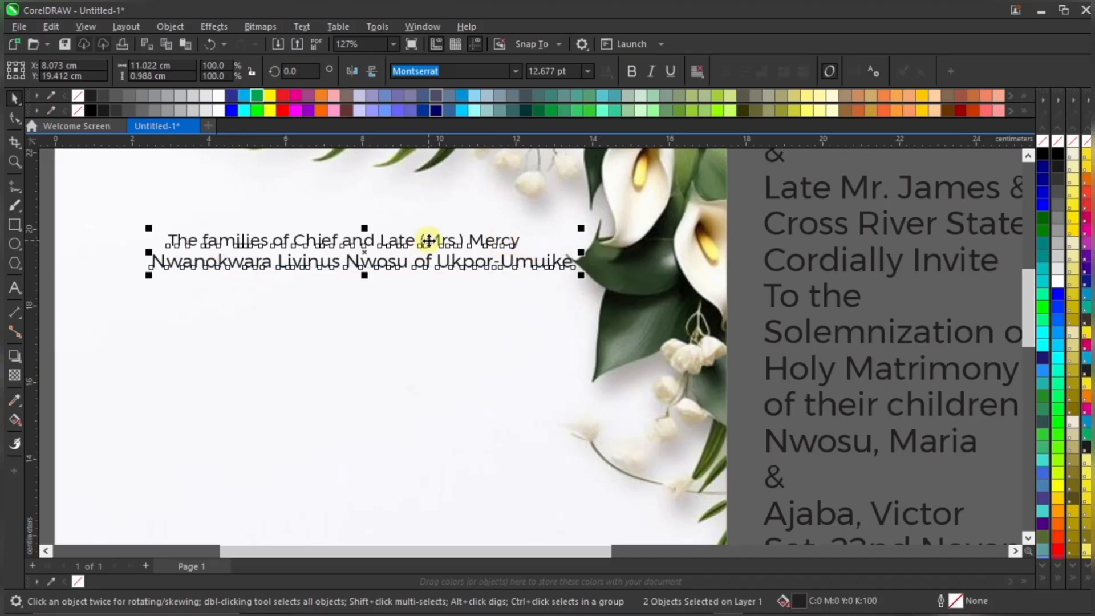
{"action": "key", "text": "c"}
{"action": "scroll", "coordinate": [465, 246], "scroll_direction": "down", "scroll_amount": 2}
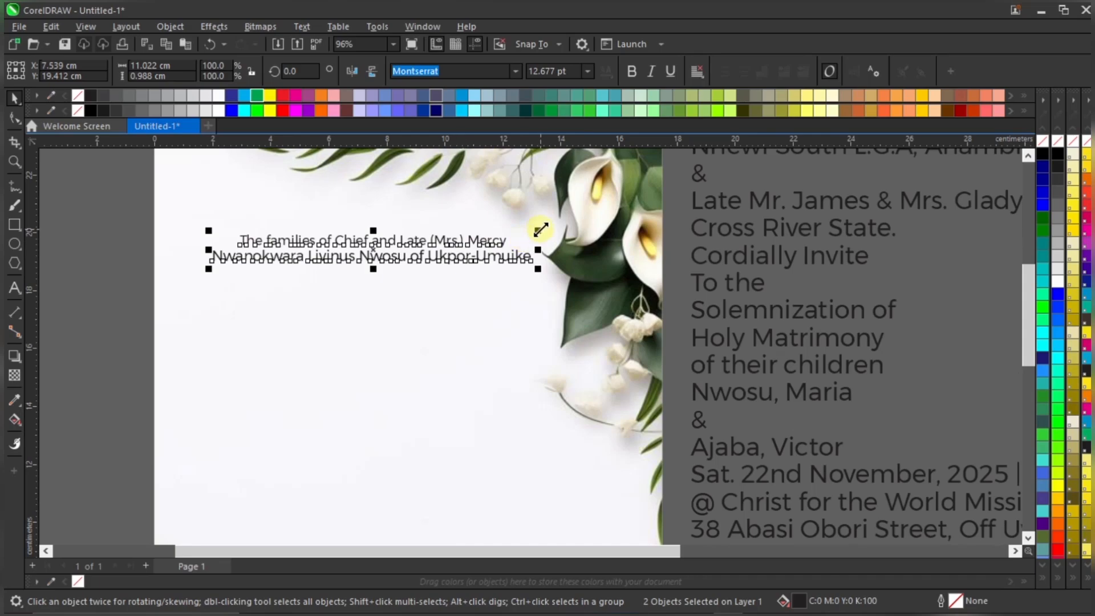
{"action": "left_click_drag", "start_coordinate": [541, 230], "coordinate": [527, 233]}
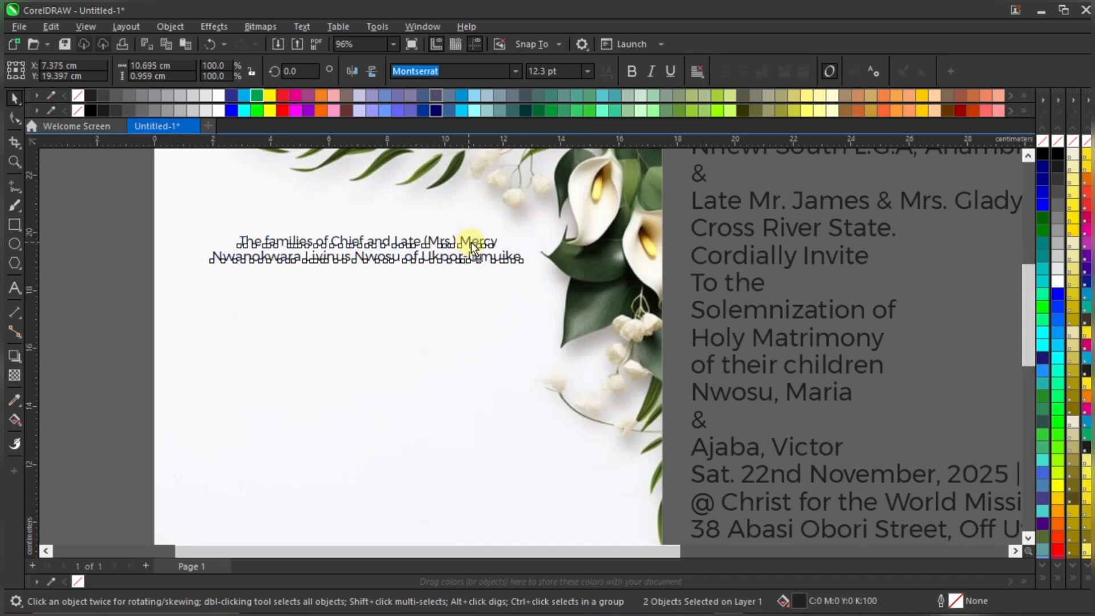
{"action": "scroll", "coordinate": [472, 245], "scroll_direction": "down", "scroll_amount": 3}
{"action": "left_click", "coordinate": [215, 301]}
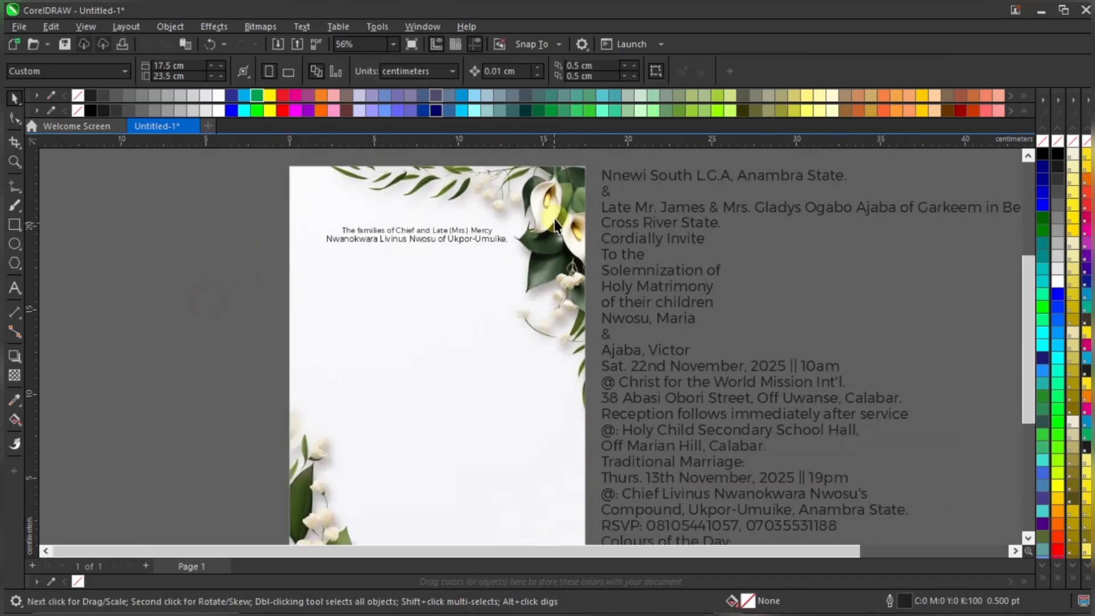
{"action": "left_click", "coordinate": [556, 225]}
{"action": "left_click", "coordinate": [556, 222], "text": "ctrl"}
{"action": "scroll", "coordinate": [567, 221], "scroll_direction": "down", "scroll_amount": 3}
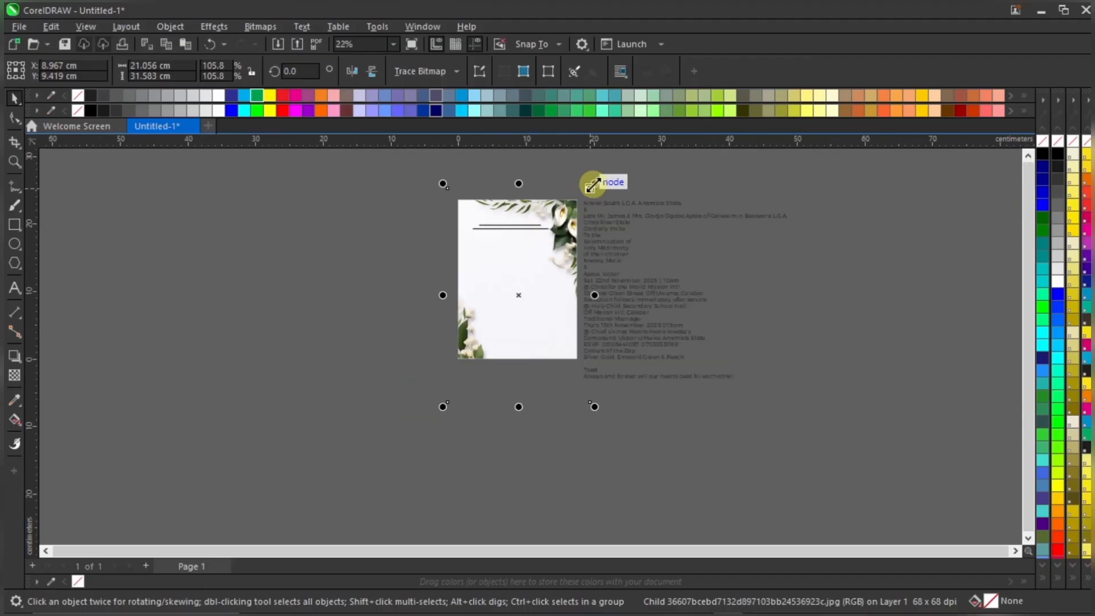
Enlarge the floral background photo slightly within its frame
{"action": "left_click_drag", "start_coordinate": [593, 184], "coordinate": [595, 180]}
{"action": "scroll", "coordinate": [587, 195], "scroll_direction": "up", "scroll_amount": 2}
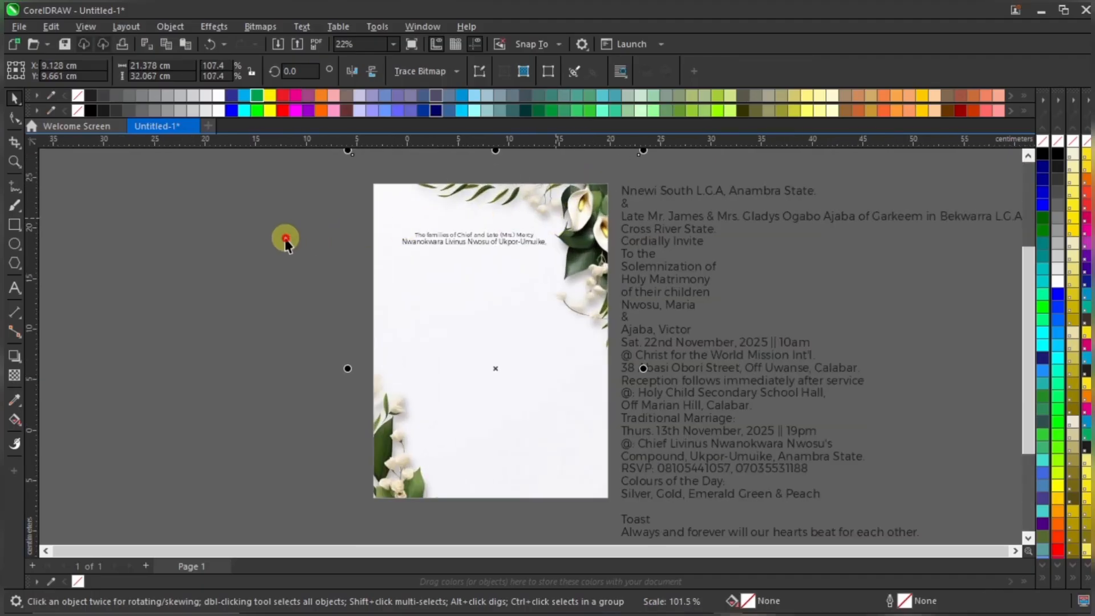
{"action": "left_click", "coordinate": [285, 240]}
{"action": "scroll", "coordinate": [511, 225], "scroll_direction": "up", "scroll_amount": 1}
{"action": "scroll", "coordinate": [447, 238], "scroll_direction": "up", "scroll_amount": 1}
{"action": "scroll", "coordinate": [470, 239], "scroll_direction": "up", "scroll_amount": 2}
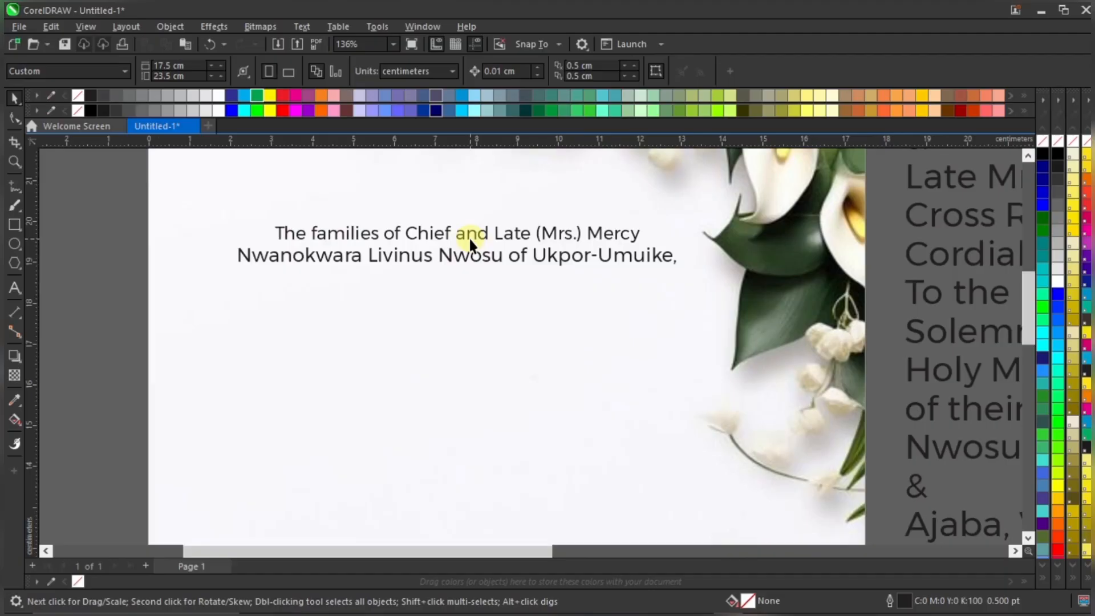
{"action": "scroll", "coordinate": [471, 237], "scroll_direction": "down", "scroll_amount": 1}
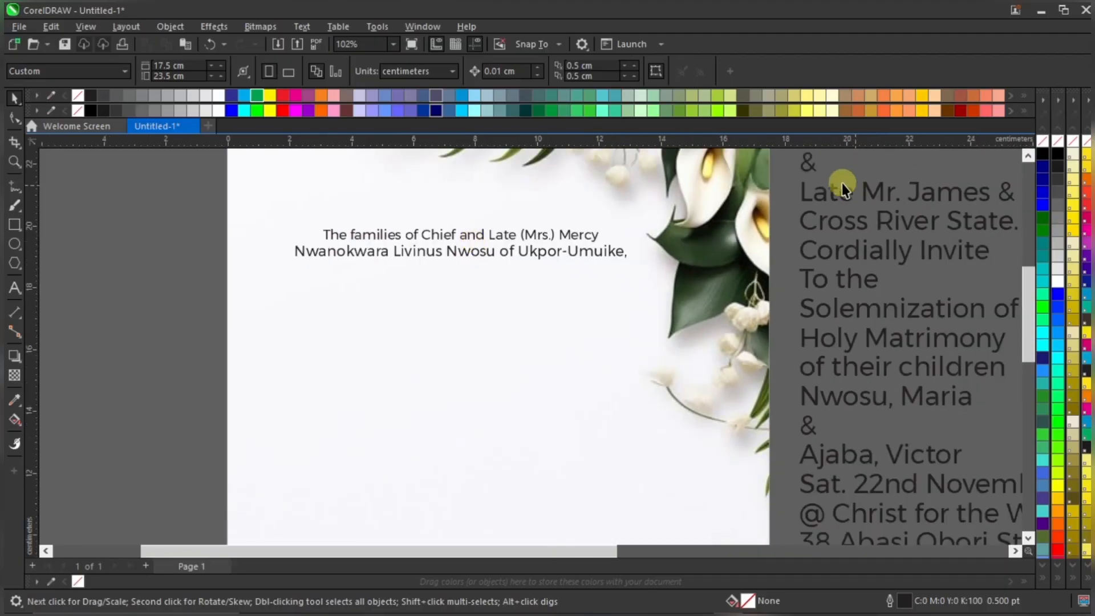
{"action": "scroll", "coordinate": [843, 188], "scroll_direction": "down", "scroll_amount": 2}
Bring the Nnewi South line onto the page, shrink it to about 72% and place it under the headings
{"action": "left_click_drag", "start_coordinate": [821, 189], "coordinate": [489, 290]}
{"action": "left_click_drag", "start_coordinate": [699, 274], "coordinate": [627, 262]}
{"action": "scroll", "coordinate": [558, 272], "scroll_direction": "up", "scroll_amount": 2}
{"action": "left_click_drag", "start_coordinate": [572, 297], "coordinate": [586, 287]}
{"action": "scroll", "coordinate": [586, 287], "scroll_direction": "down", "scroll_amount": 1}
{"action": "left_click", "coordinate": [185, 223]}
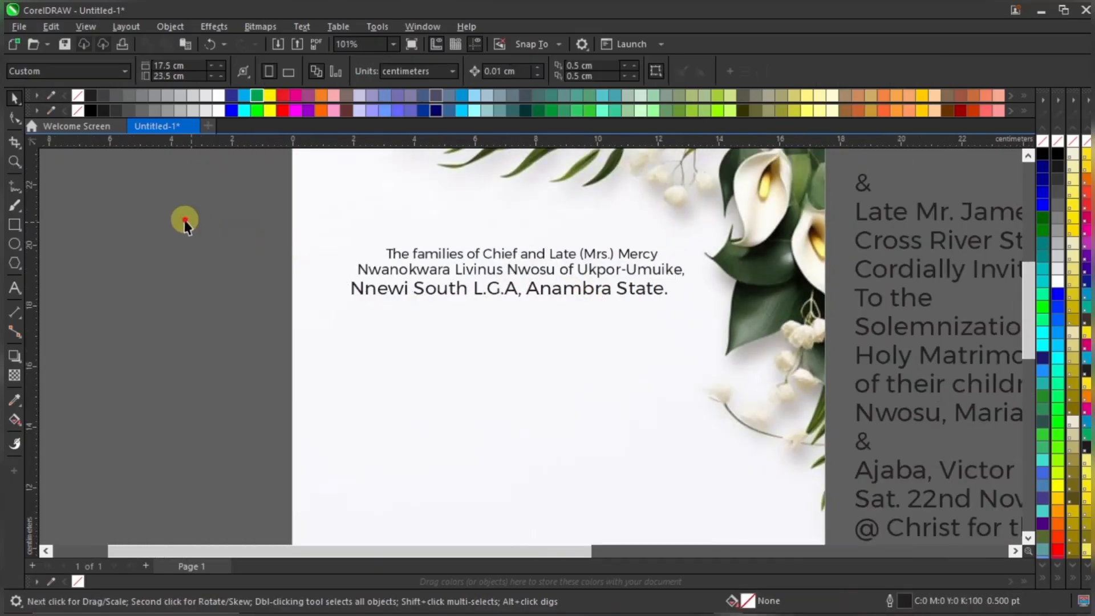
{"action": "left_click_drag", "start_coordinate": [186, 222], "coordinate": [680, 329]}
{"action": "left_click", "coordinate": [663, 273]}
{"action": "scroll", "coordinate": [653, 264], "scroll_direction": "up", "scroll_amount": 1}
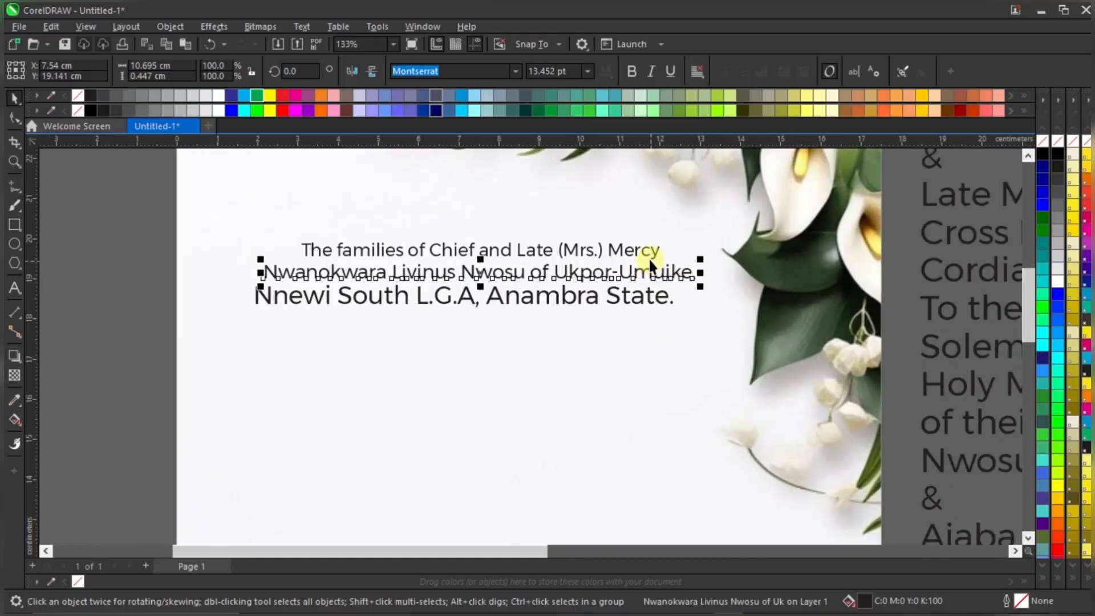
{"action": "left_click", "coordinate": [652, 250], "text": "shift"}
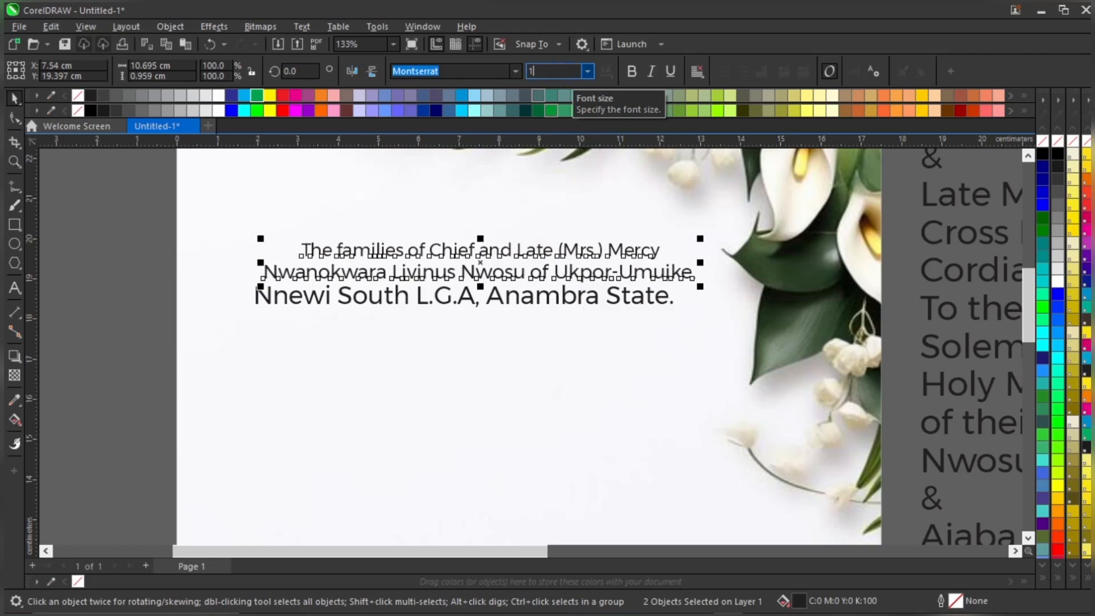
Set both heading lines to 12 pt and nudge them slightly right
{"action": "left_click", "coordinate": [564, 72]}
{"action": "type", "text": "10"}
{"action": "key", "text": "Return"}
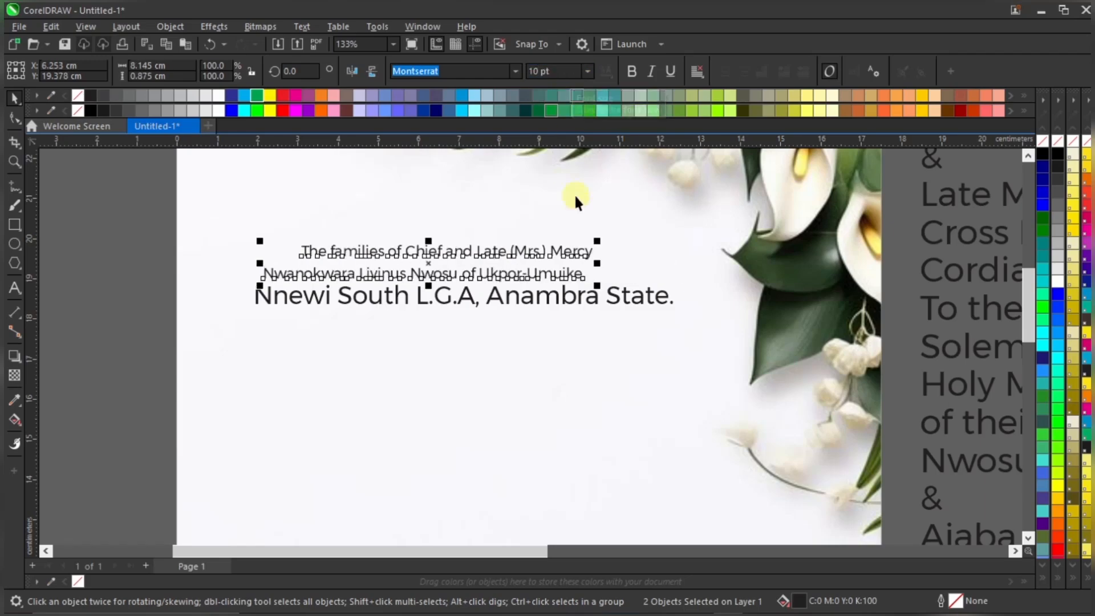
{"action": "type", "text": "12"}
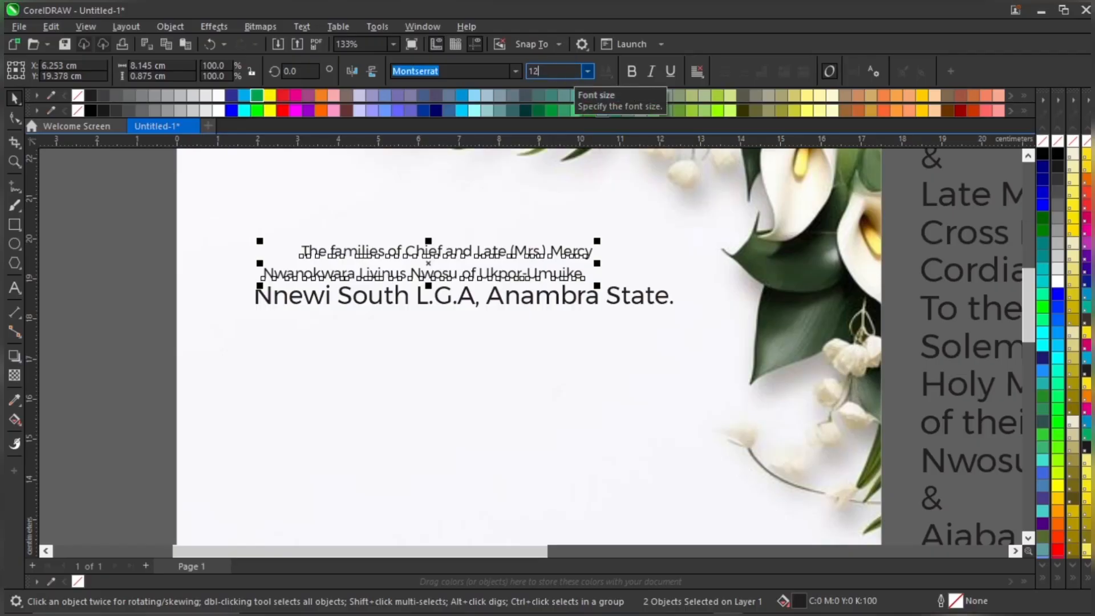
{"action": "key", "text": "Return"}
{"action": "left_click_drag", "start_coordinate": [505, 247], "coordinate": [561, 257]}
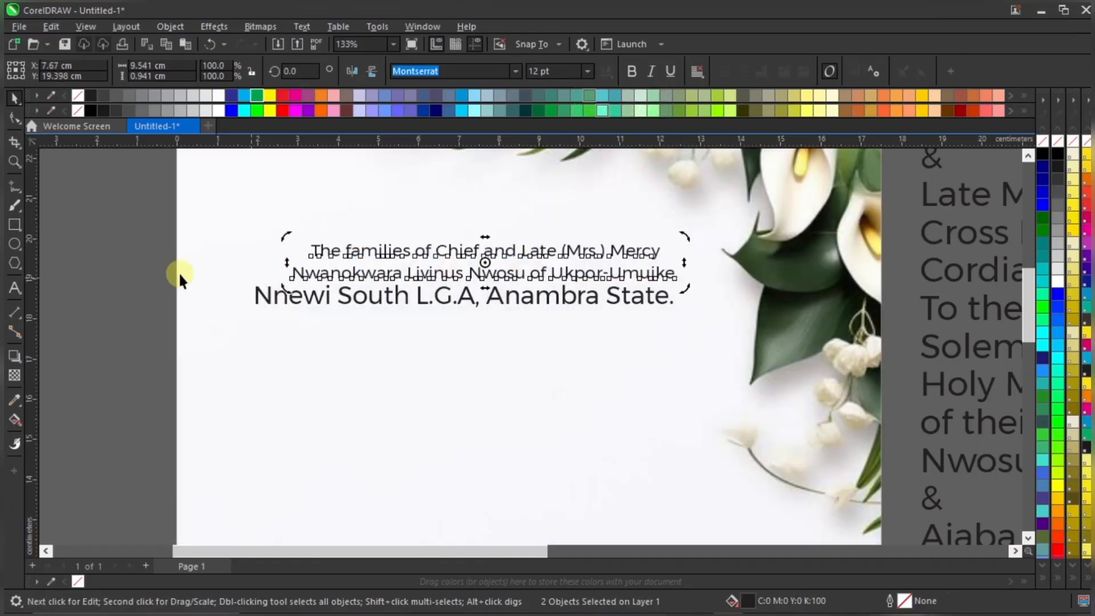
Lower the second heading line slightly and set both heading lines in Montserrat Medium
{"action": "left_click", "coordinate": [139, 280]}
{"action": "left_click", "coordinate": [533, 273]}
{"action": "scroll", "coordinate": [534, 273], "scroll_direction": "up", "scroll_amount": 2}
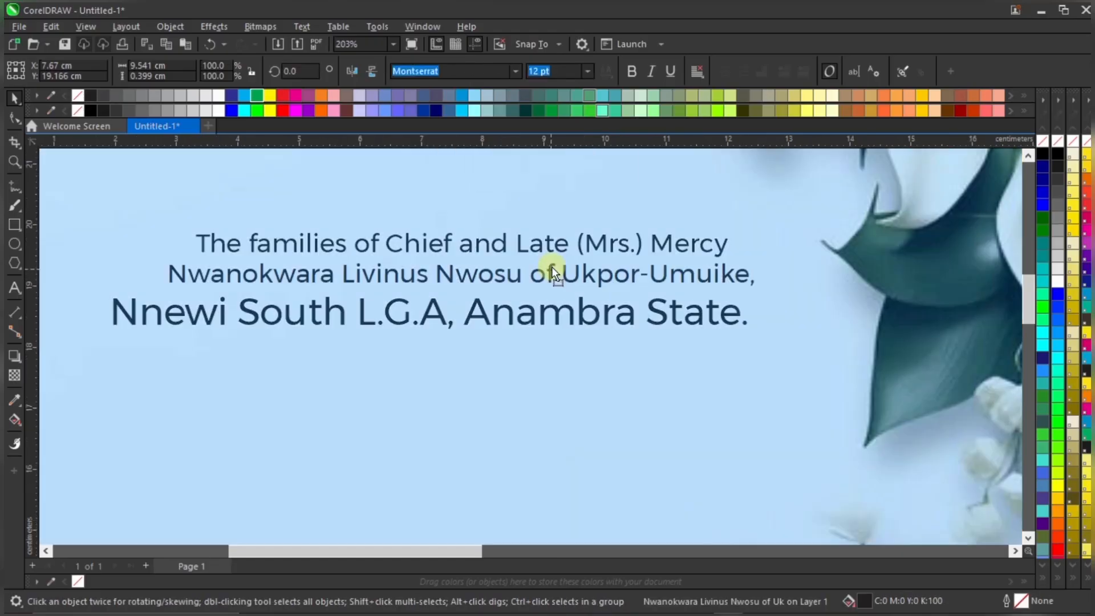
{"action": "left_click_drag", "start_coordinate": [552, 266], "coordinate": [552, 267]}
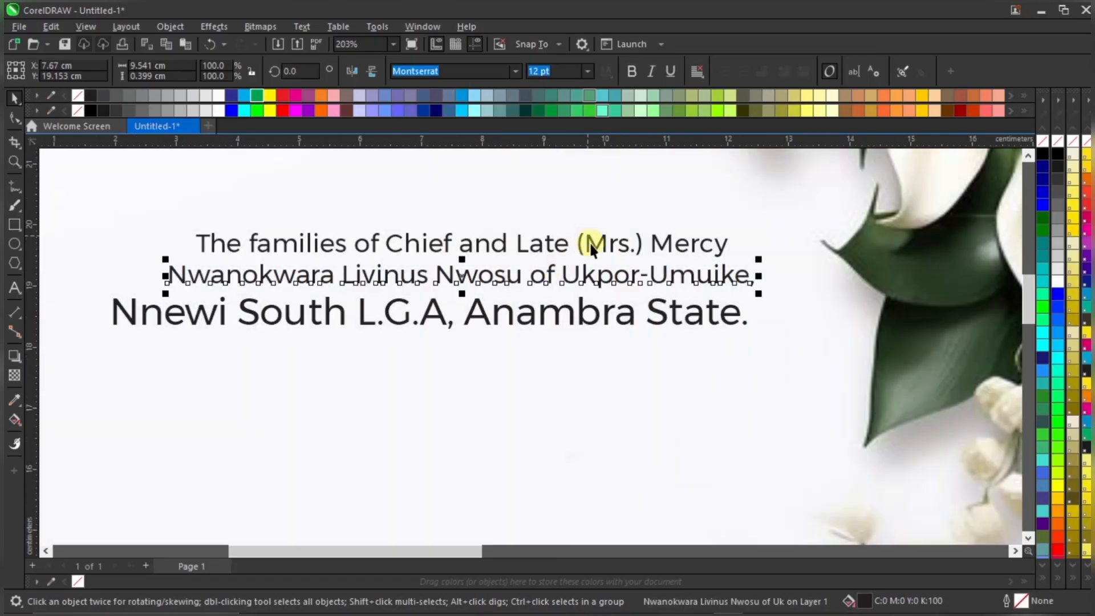
{"action": "left_click", "coordinate": [596, 244], "text": "shift"}
{"action": "left_click", "coordinate": [515, 70]}
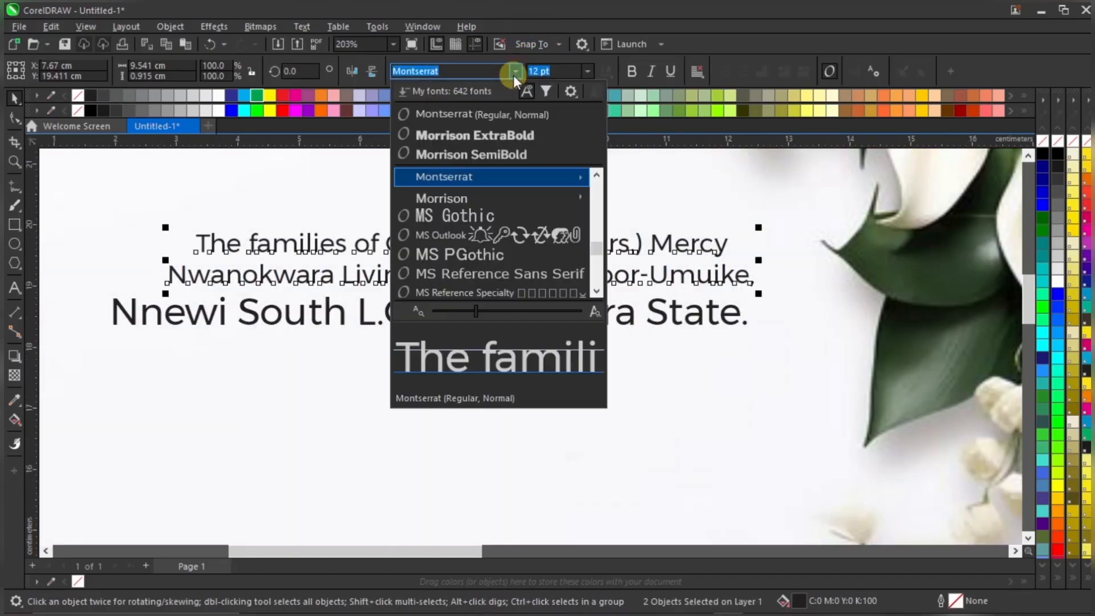
{"action": "mouse_move", "coordinate": [526, 178]}
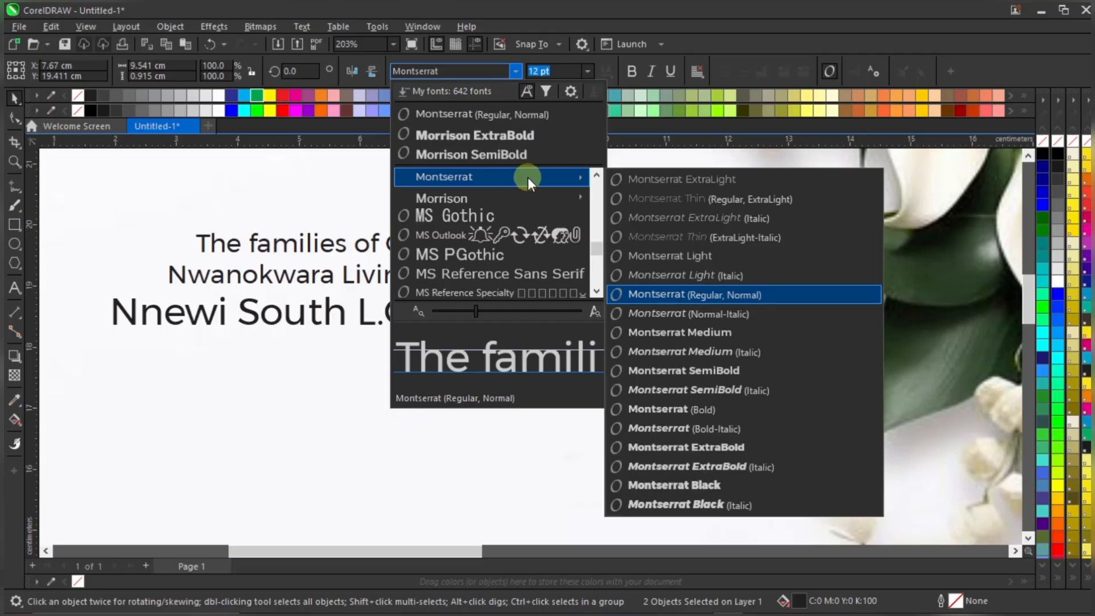
{"action": "left_click", "coordinate": [721, 327]}
{"action": "scroll", "coordinate": [720, 327], "scroll_direction": "down", "scroll_amount": 2}
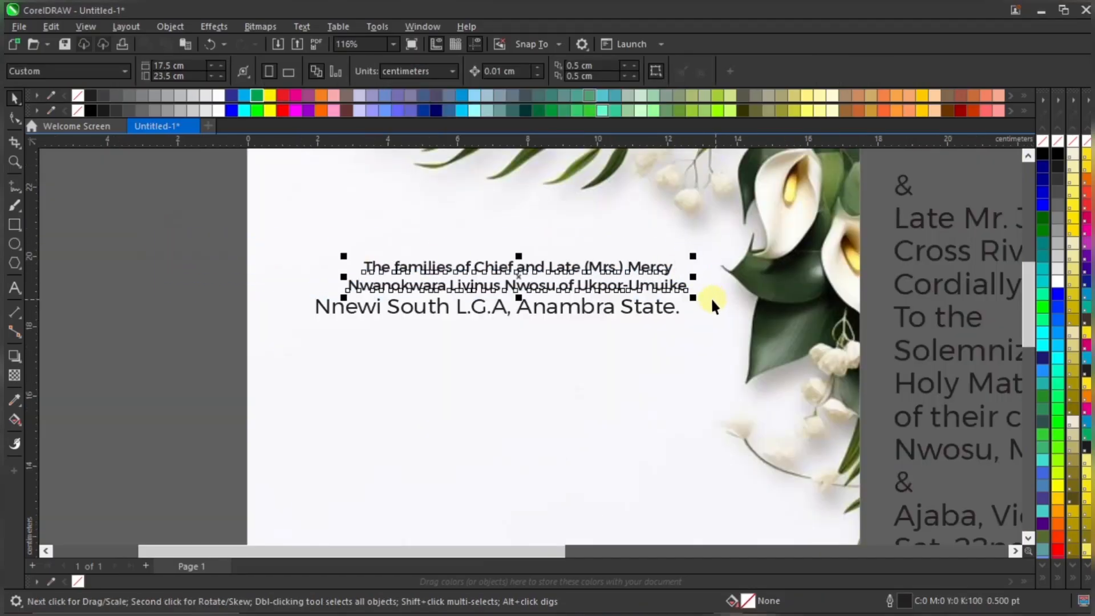
Set the Nnewi South line to 12 pt and move it up under the heading lines
{"action": "left_click", "coordinate": [221, 323]}
{"action": "left_click", "coordinate": [594, 307]}
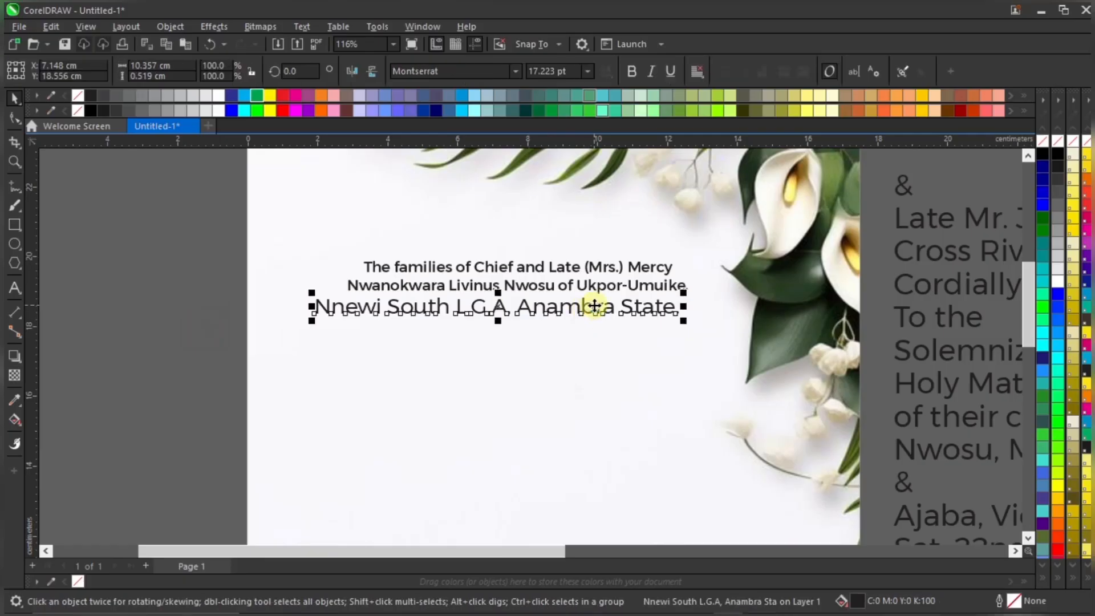
{"action": "scroll", "coordinate": [594, 306], "scroll_direction": "up", "scroll_amount": 3}
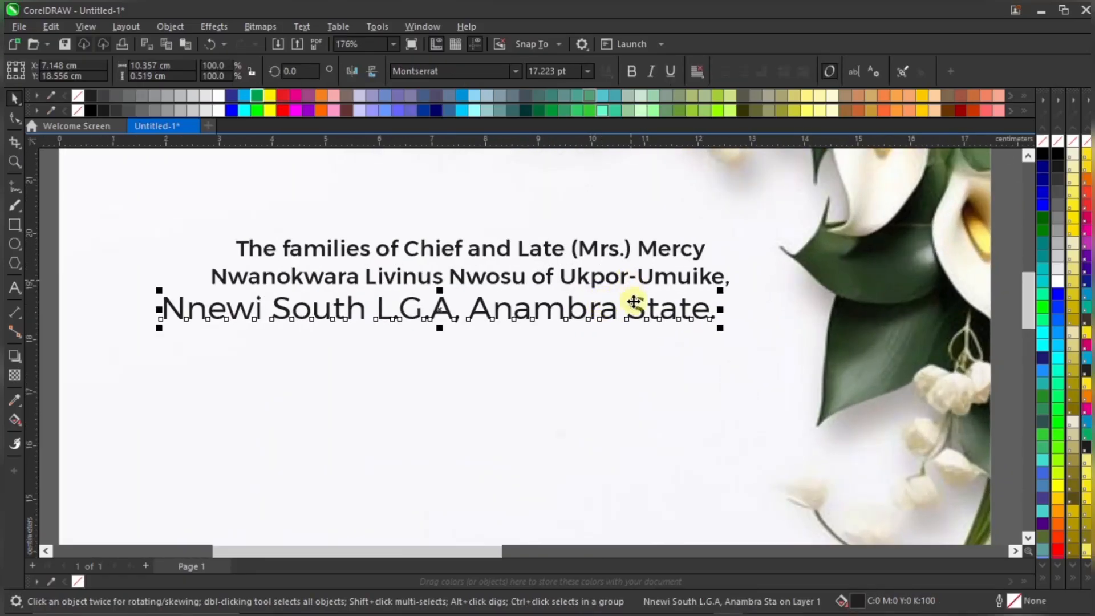
{"action": "left_click", "coordinate": [645, 282]}
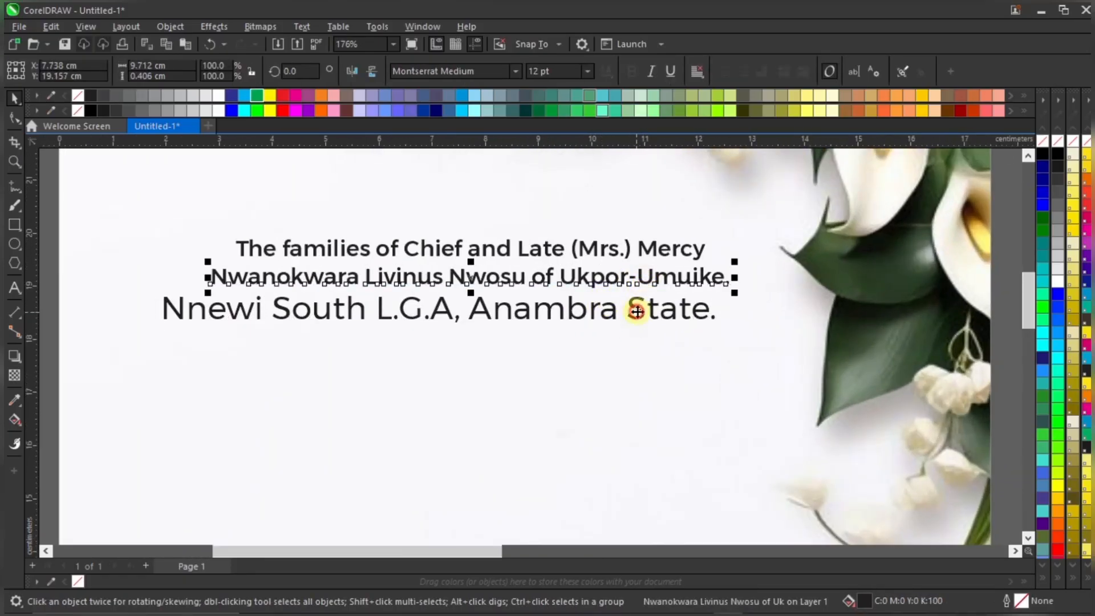
{"action": "left_click_drag", "start_coordinate": [638, 311], "coordinate": [645, 305]}
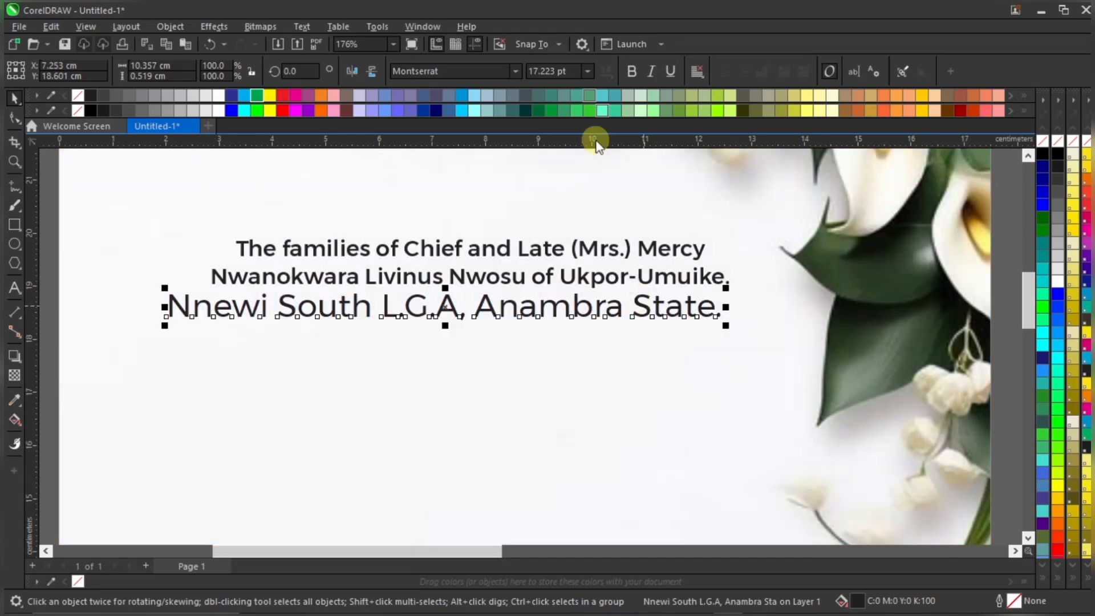
{"action": "left_click", "coordinate": [561, 71]}
{"action": "type", "text": "12"}
{"action": "key", "text": "Return"}
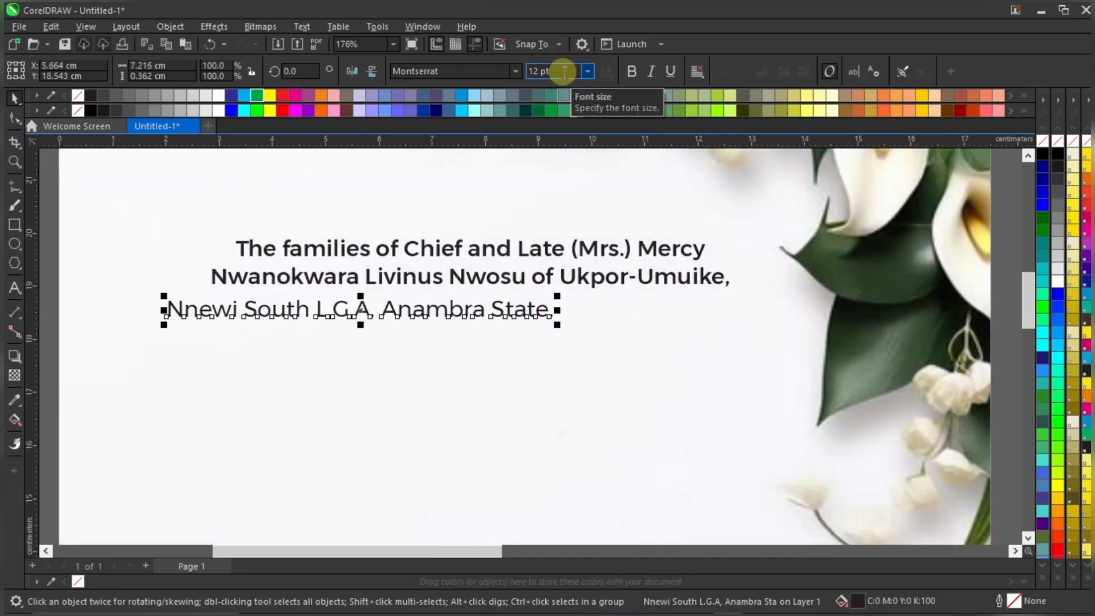
{"action": "left_click_drag", "start_coordinate": [465, 311], "coordinate": [563, 301]}
Apply Montserrat Medium to the Nnewi South line and centre it beneath the heading
{"action": "left_click", "coordinate": [518, 75]}
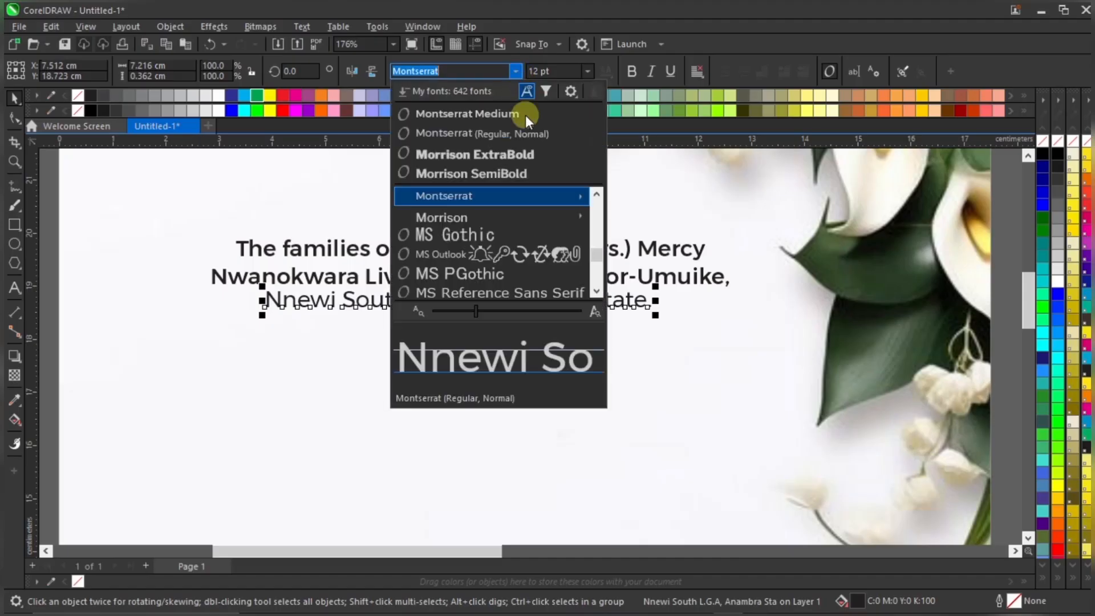
{"action": "left_click", "coordinate": [539, 113]}
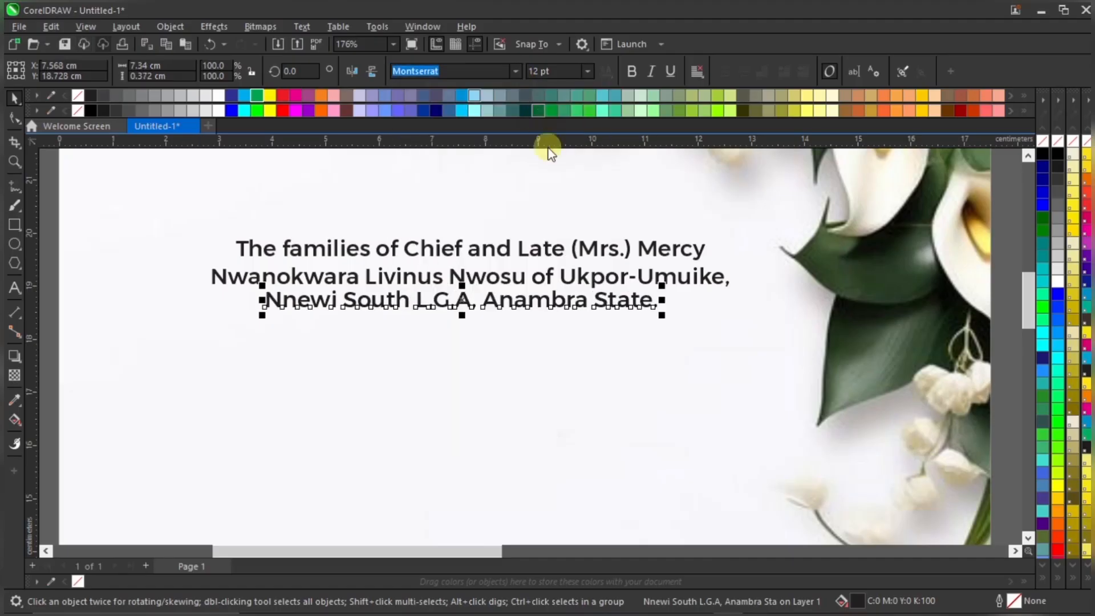
{"action": "scroll", "coordinate": [597, 299], "scroll_direction": "up", "scroll_amount": 2}
{"action": "left_click_drag", "start_coordinate": [606, 298], "coordinate": [611, 303]}
{"action": "scroll", "coordinate": [291, 237], "scroll_direction": "down", "scroll_amount": 2}
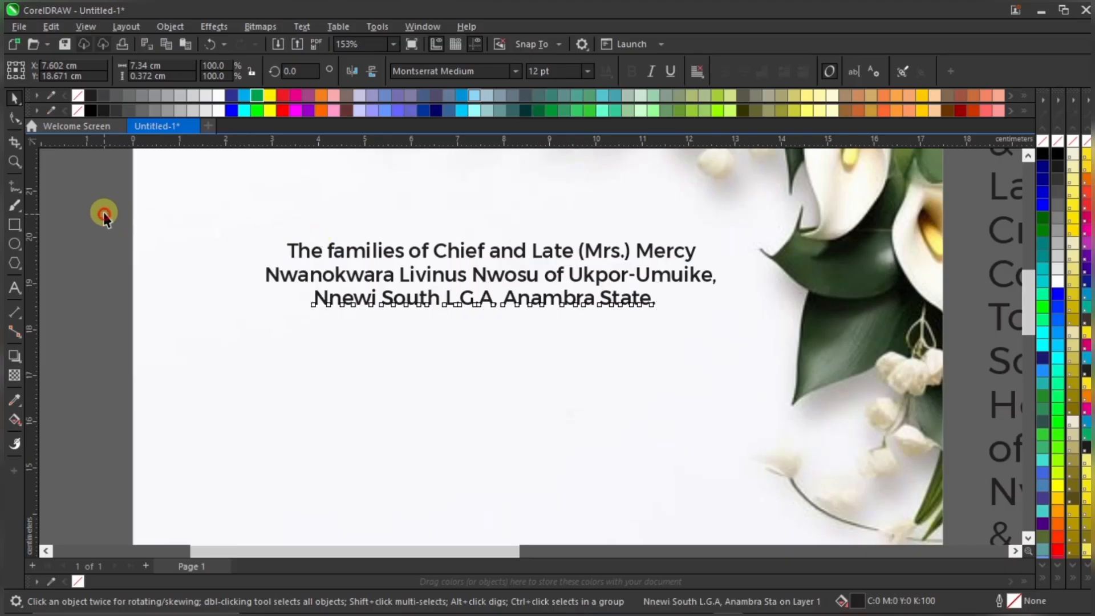
{"action": "left_click_drag", "start_coordinate": [104, 217], "coordinate": [770, 365]}
{"action": "scroll", "coordinate": [572, 278], "scroll_direction": "down", "scroll_amount": 1}
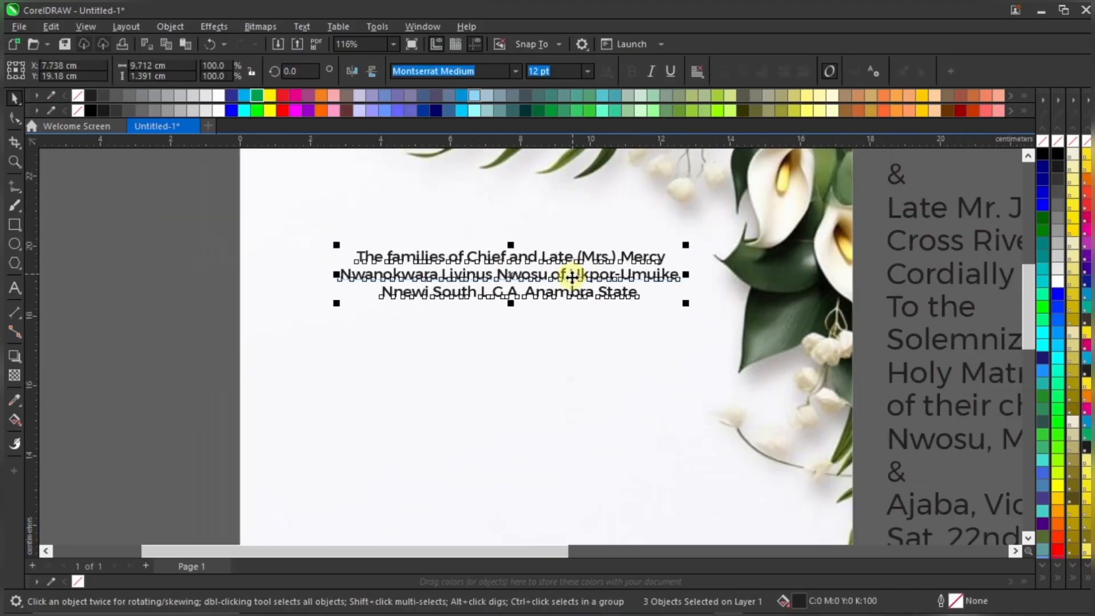
{"action": "left_click", "coordinate": [308, 291]}
{"action": "scroll", "coordinate": [308, 291], "scroll_direction": "down", "scroll_amount": 1}
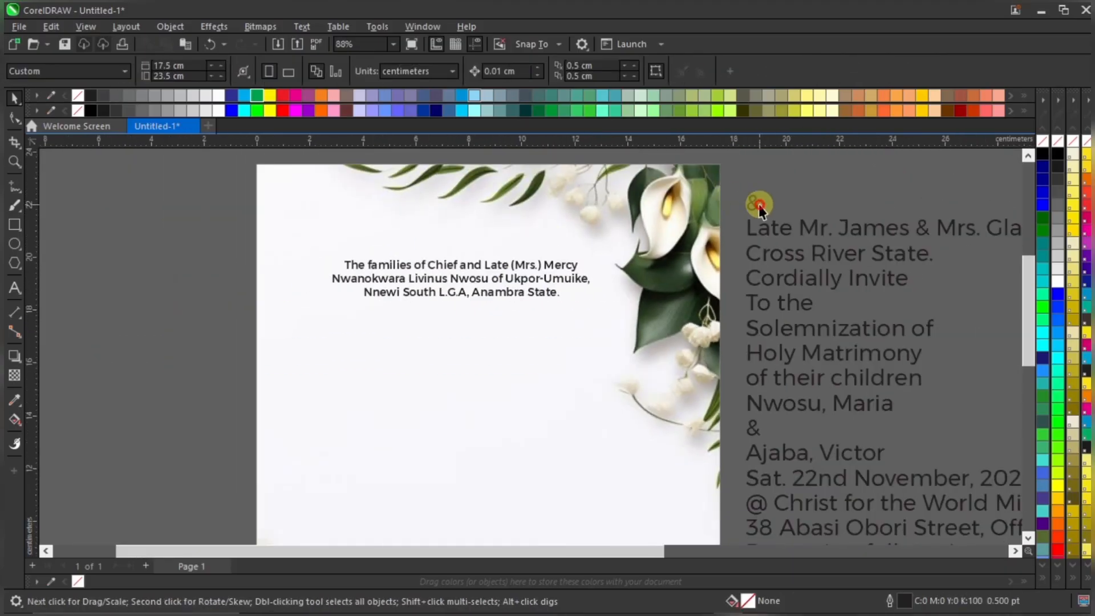
Place the ampersand just below the heading block and set it in Montserrat Medium
{"action": "left_click_drag", "start_coordinate": [759, 209], "coordinate": [415, 339]}
{"action": "left_click_drag", "start_coordinate": [473, 314], "coordinate": [463, 314]}
{"action": "scroll", "coordinate": [472, 307], "scroll_direction": "up", "scroll_amount": 3}
{"action": "scroll", "coordinate": [472, 315], "scroll_direction": "up", "scroll_amount": 2}
{"action": "scroll", "coordinate": [466, 314], "scroll_direction": "down", "scroll_amount": 2}
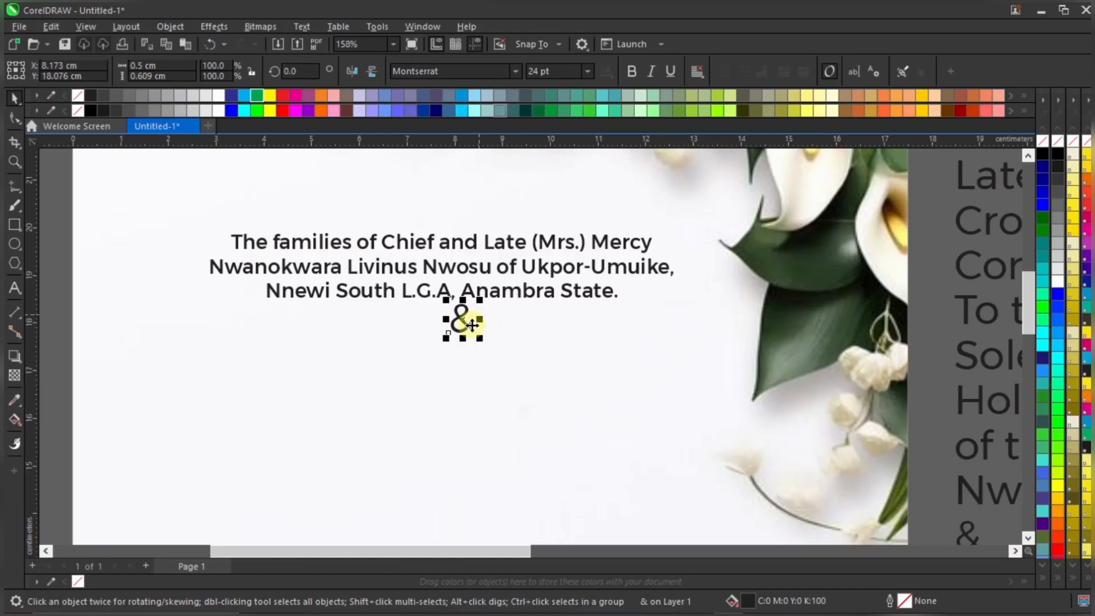
{"action": "left_click", "coordinate": [517, 71]}
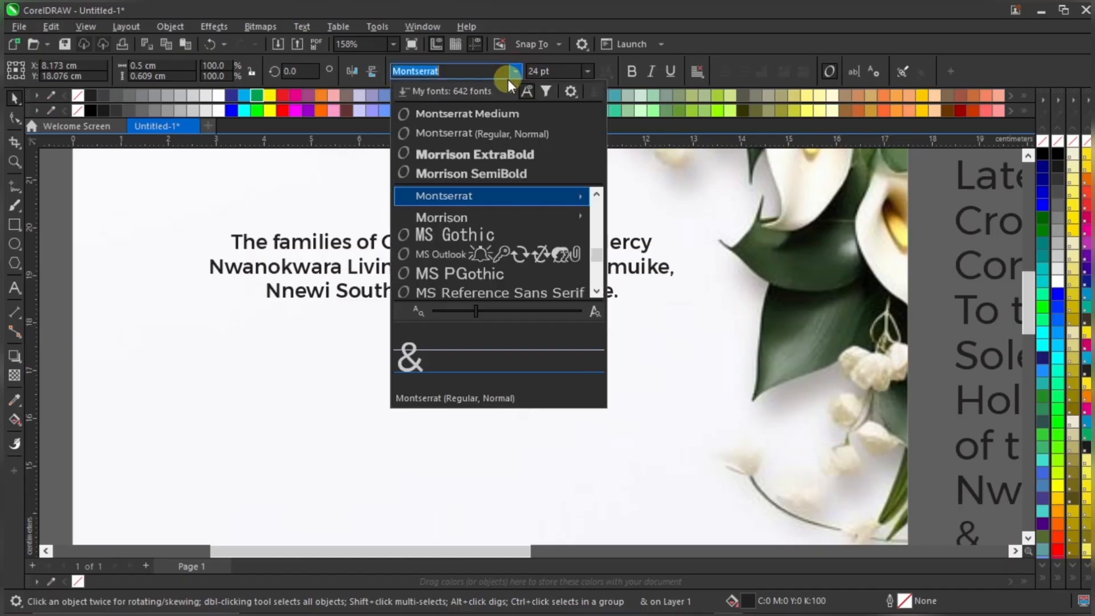
{"action": "left_click", "coordinate": [499, 112]}
{"action": "scroll", "coordinate": [431, 223], "scroll_direction": "down", "scroll_amount": 2}
{"action": "scroll", "coordinate": [431, 223], "scroll_direction": "down", "scroll_amount": 4}
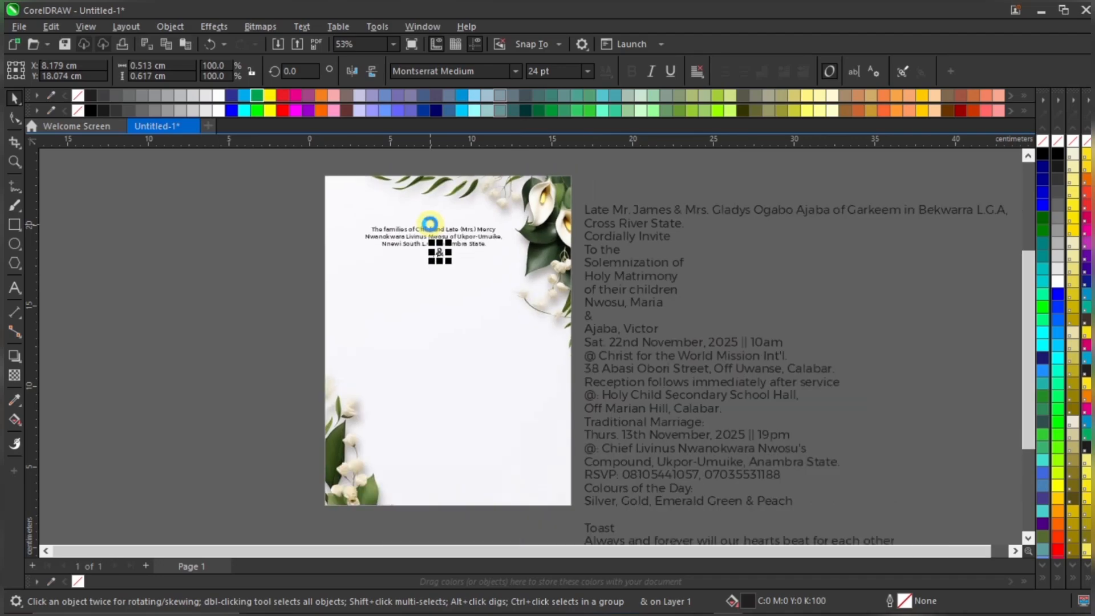
Set the off-page invitation text in Montserrat Medium
{"action": "left_click_drag", "start_coordinate": [931, 178], "coordinate": [536, 491]}
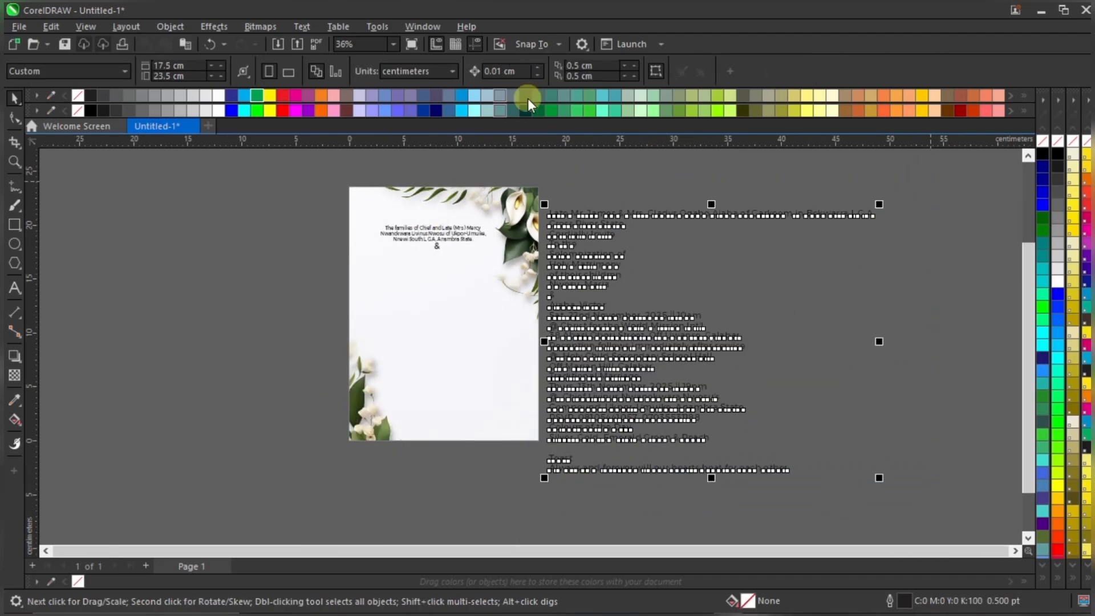
{"action": "left_click", "coordinate": [518, 70]}
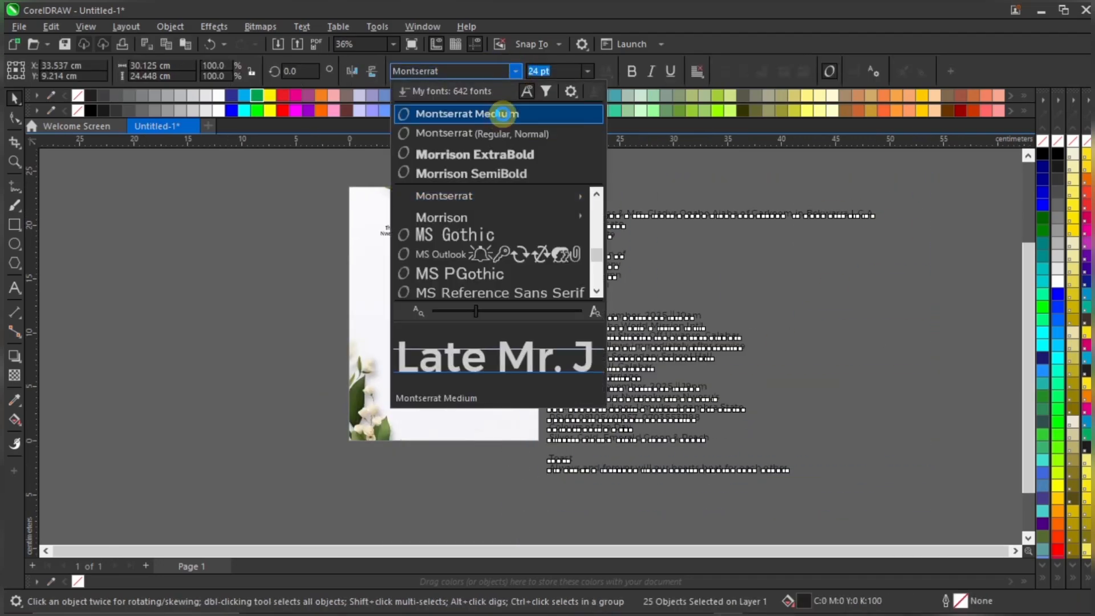
{"action": "left_click", "coordinate": [497, 116]}
{"action": "left_click", "coordinate": [617, 177]}
{"action": "scroll", "coordinate": [437, 244], "scroll_direction": "up", "scroll_amount": 5}
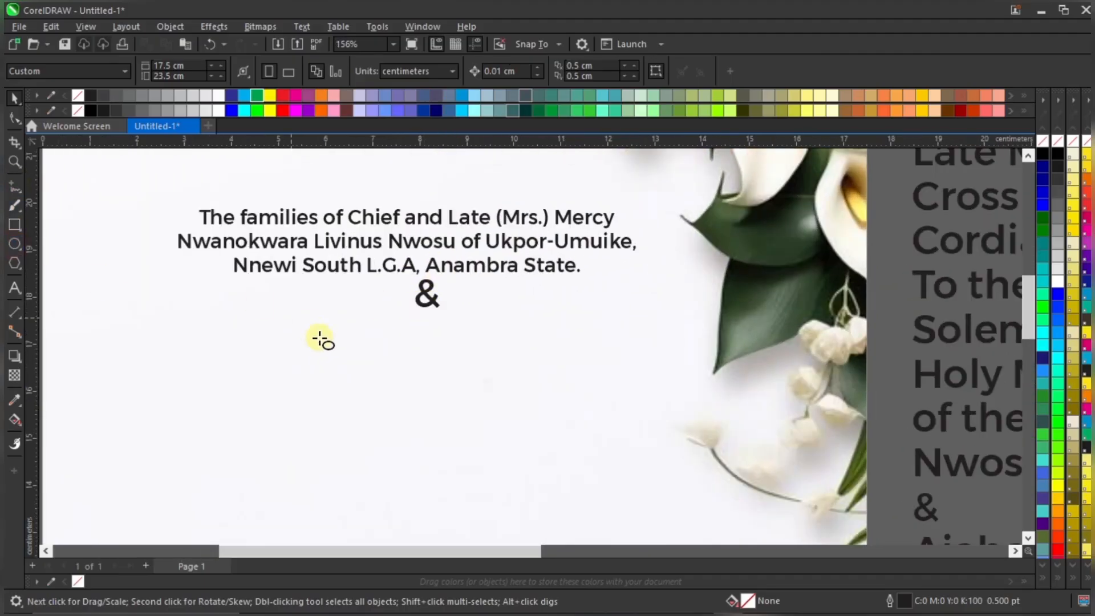
Draw a small circle below the families heading and move the & further down
{"action": "left_click_drag", "start_coordinate": [346, 340], "coordinate": [407, 400]}
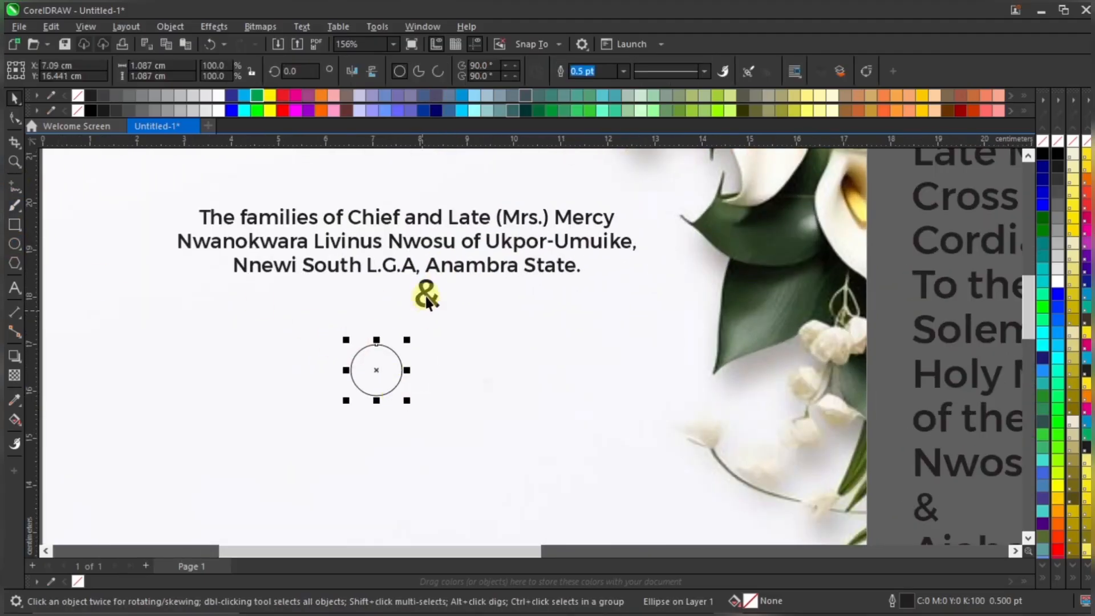
{"action": "left_click_drag", "start_coordinate": [384, 365], "coordinate": [388, 297]}
{"action": "scroll", "coordinate": [440, 290], "scroll_direction": "up", "scroll_amount": 3}
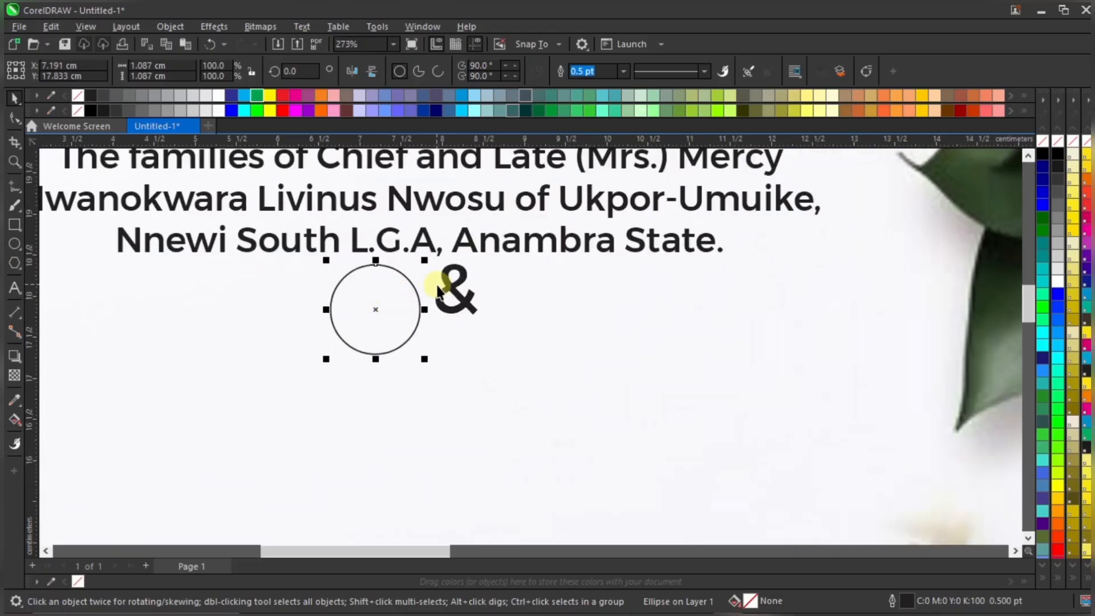
{"action": "left_click", "coordinate": [450, 292]}
{"action": "left_click", "coordinate": [449, 292]}
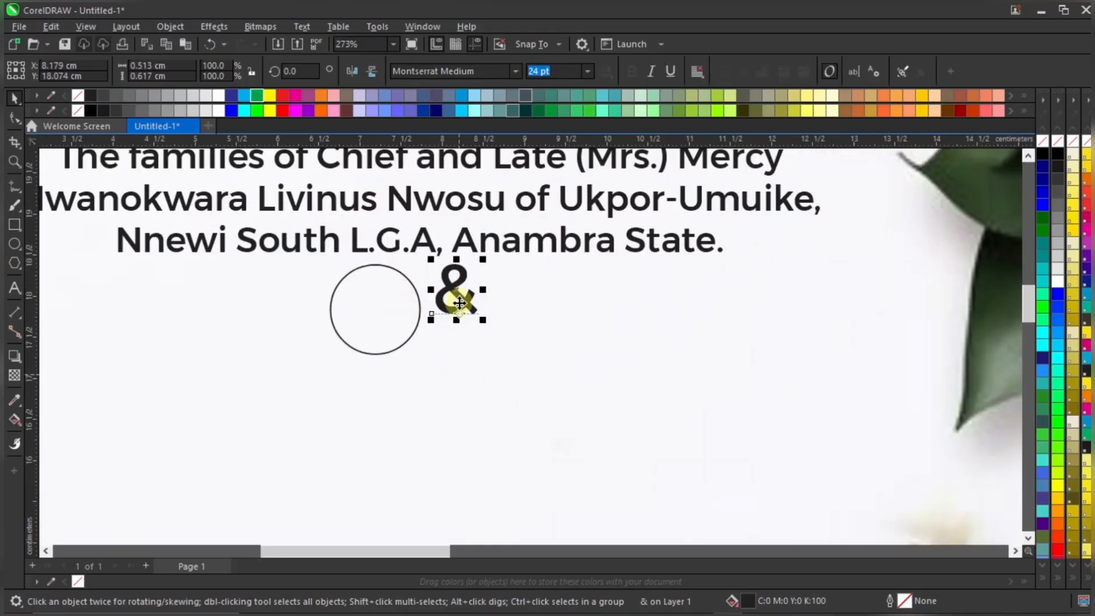
{"action": "left_click_drag", "start_coordinate": [460, 290], "coordinate": [462, 438]}
Shift the circle right and resize it to 0.853 cm
{"action": "left_click", "coordinate": [391, 301]}
{"action": "left_click_drag", "start_coordinate": [410, 301], "coordinate": [472, 301]}
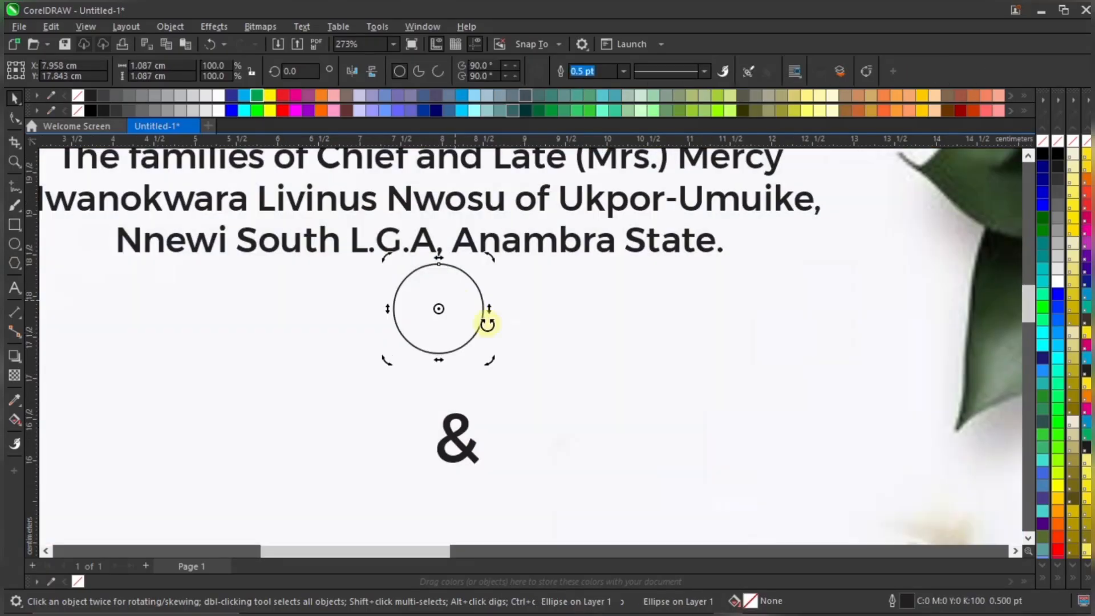
{"action": "left_click", "coordinate": [457, 326]}
{"action": "left_click_drag", "start_coordinate": [491, 357], "coordinate": [474, 341]}
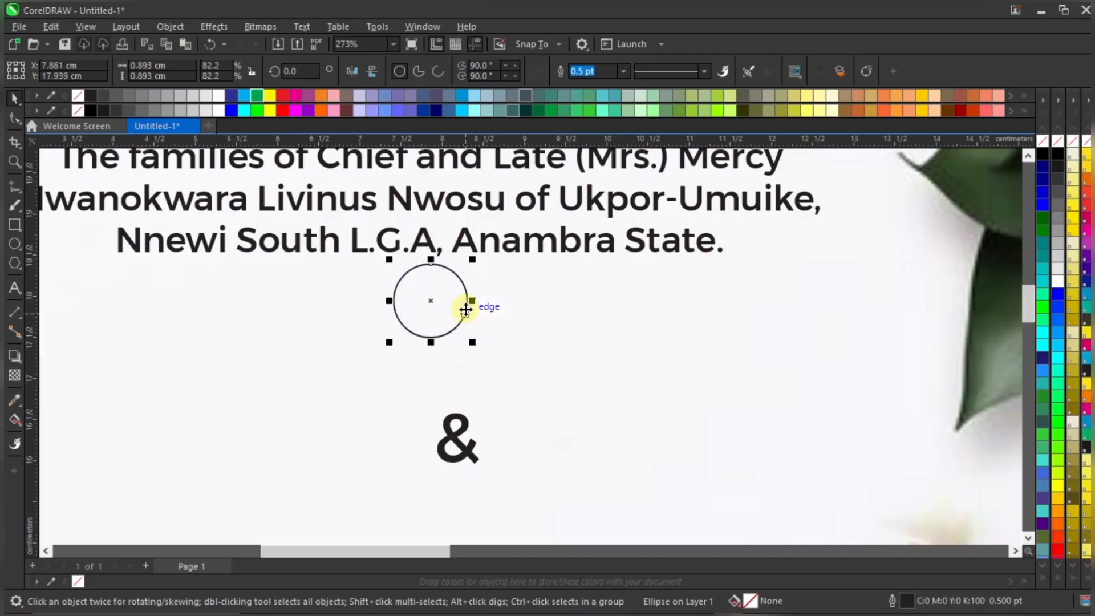
{"action": "left_click_drag", "start_coordinate": [469, 255], "coordinate": [466, 266]}
{"action": "scroll", "coordinate": [402, 350], "scroll_direction": "down", "scroll_amount": 1}
{"action": "scroll", "coordinate": [402, 350], "scroll_direction": "up", "scroll_amount": 1}
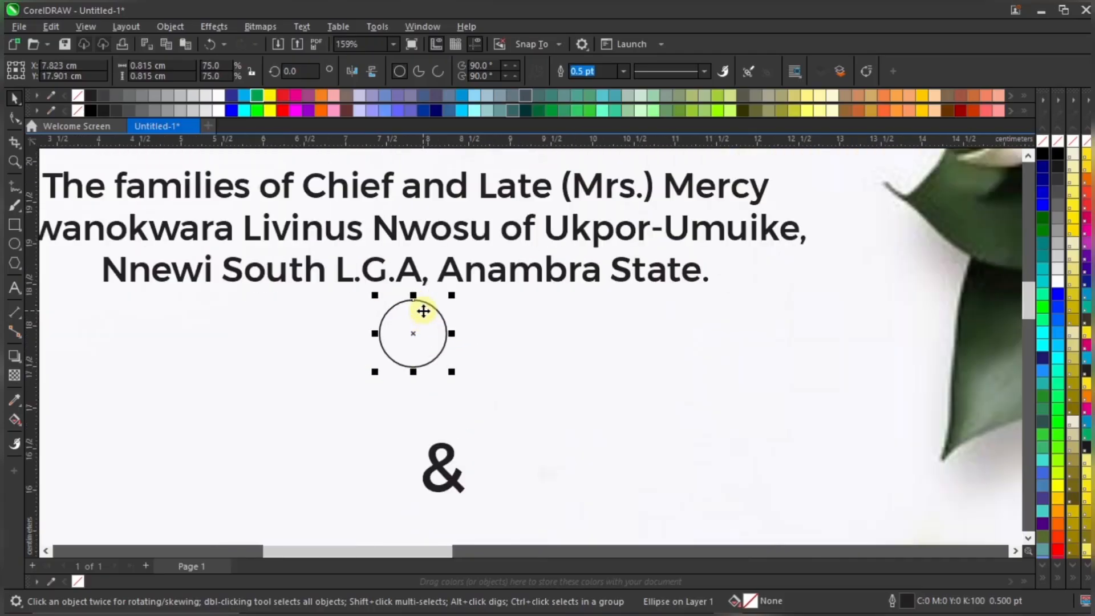
{"action": "left_click_drag", "start_coordinate": [451, 372], "coordinate": [417, 322]}
{"action": "left_click_drag", "start_coordinate": [454, 370], "coordinate": [455, 370]}
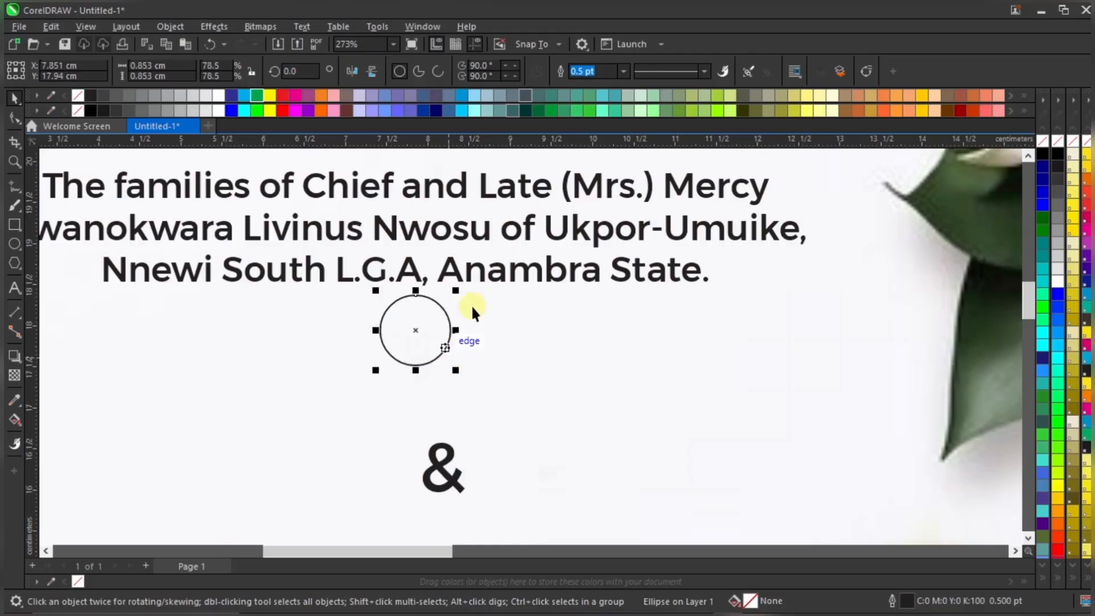
Fill the circle with dark grey (#333333)
{"action": "left_click", "coordinate": [491, 274], "text": "shift"}
{"action": "scroll", "coordinate": [422, 320], "scroll_direction": "down", "scroll_amount": 4}
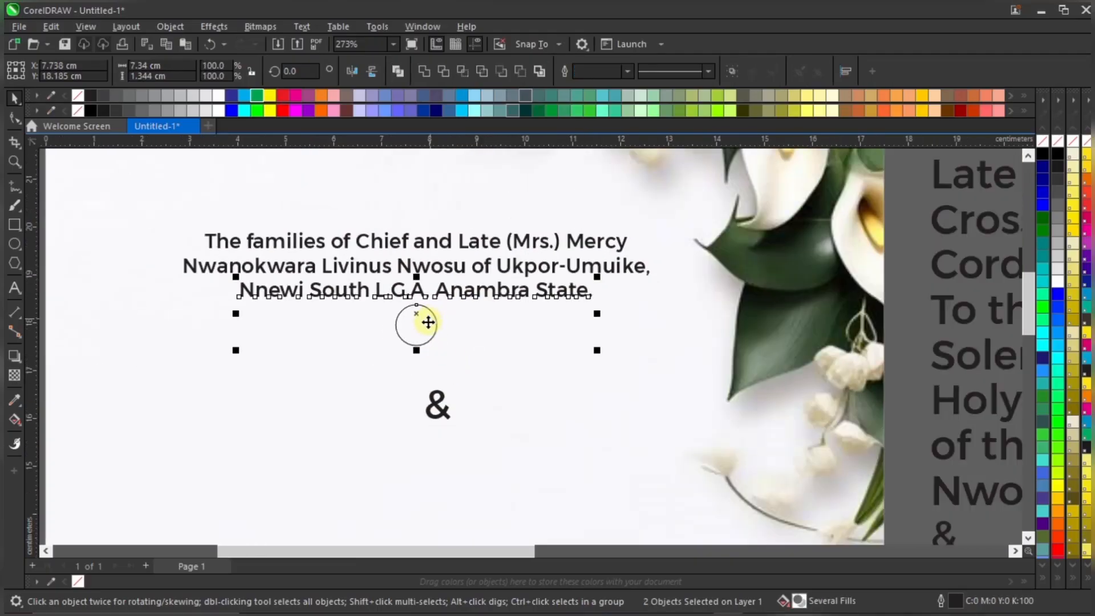
{"action": "left_click", "coordinate": [418, 325]}
{"action": "scroll", "coordinate": [418, 325], "scroll_direction": "up", "scroll_amount": 2}
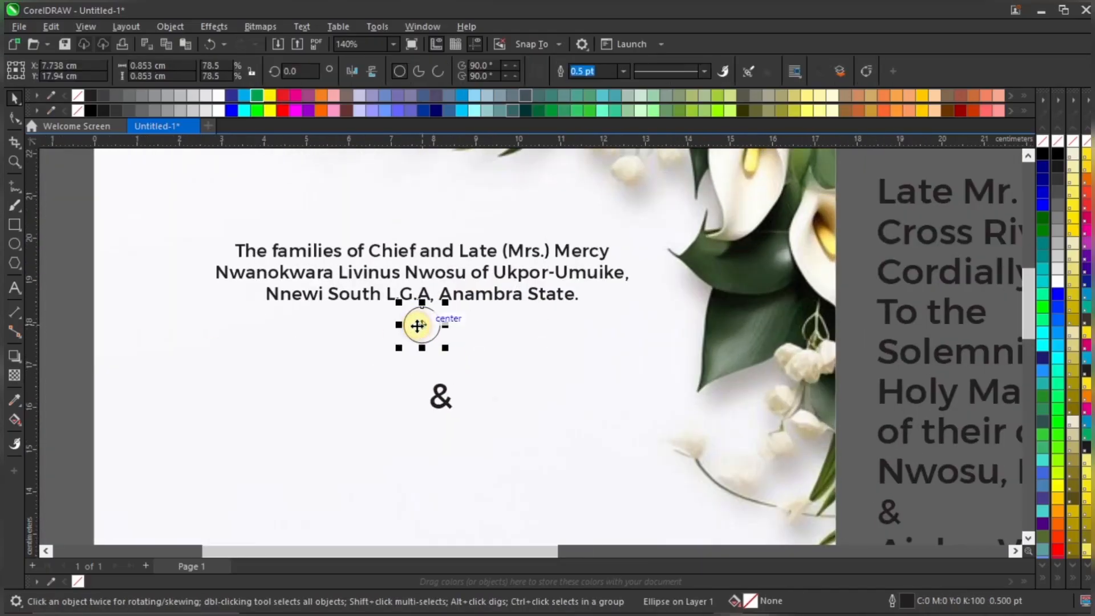
{"action": "left_click", "coordinate": [119, 111]}
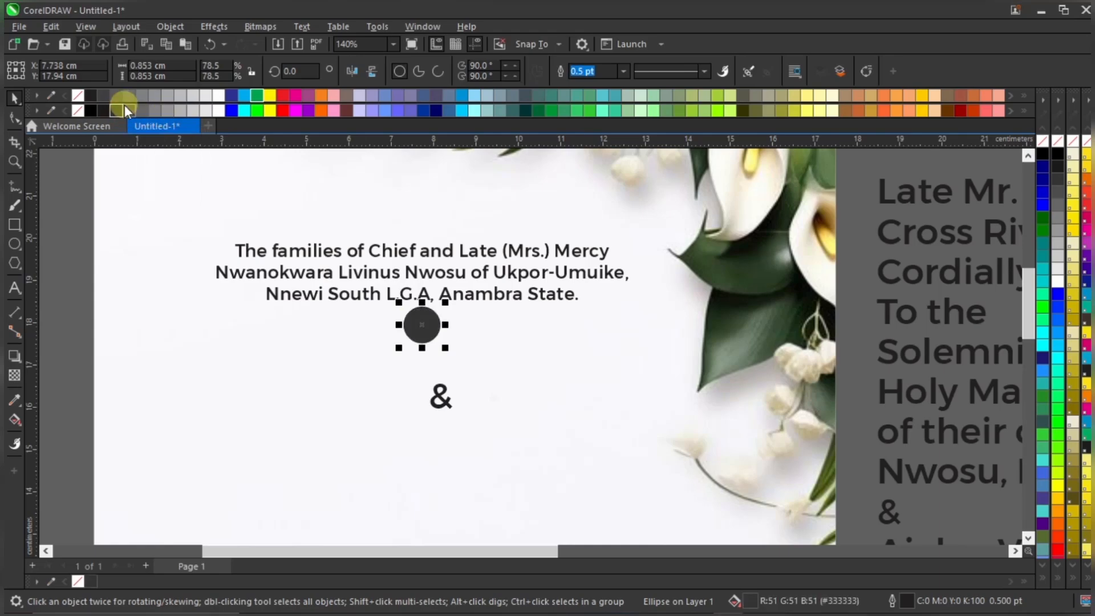
Centre the & on the dark circle and bring it in front
{"action": "left_click", "coordinate": [447, 394]}
{"action": "left_click_drag", "start_coordinate": [463, 330], "coordinate": [463, 335]}
{"action": "scroll", "coordinate": [462, 335], "scroll_direction": "up", "scroll_amount": 2}
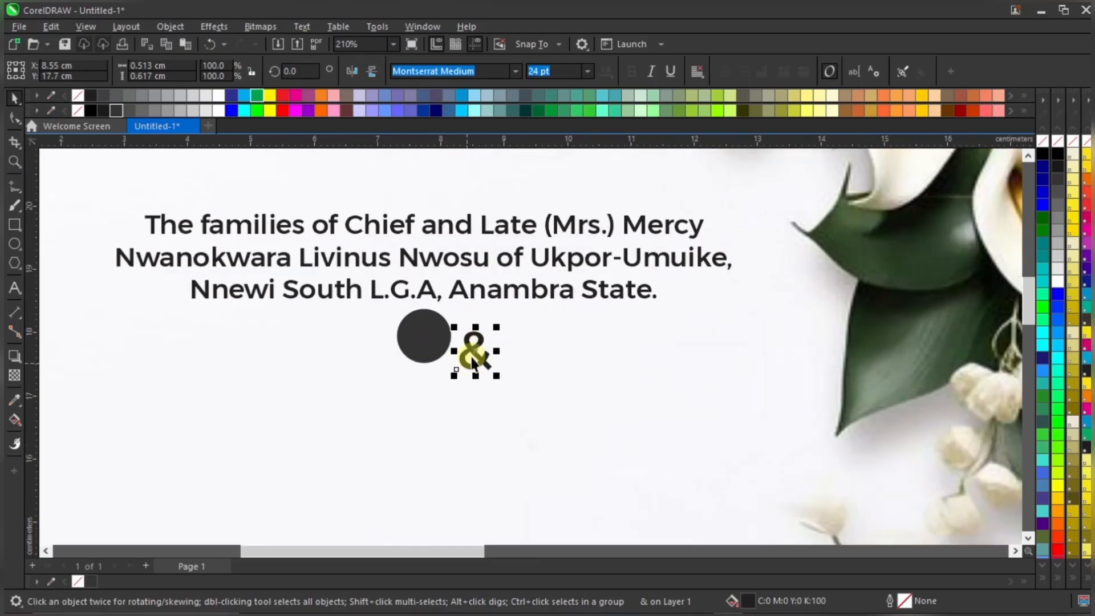
{"action": "scroll", "coordinate": [428, 337], "scroll_direction": "up", "scroll_amount": 1}
{"action": "left_click", "coordinate": [436, 328]}
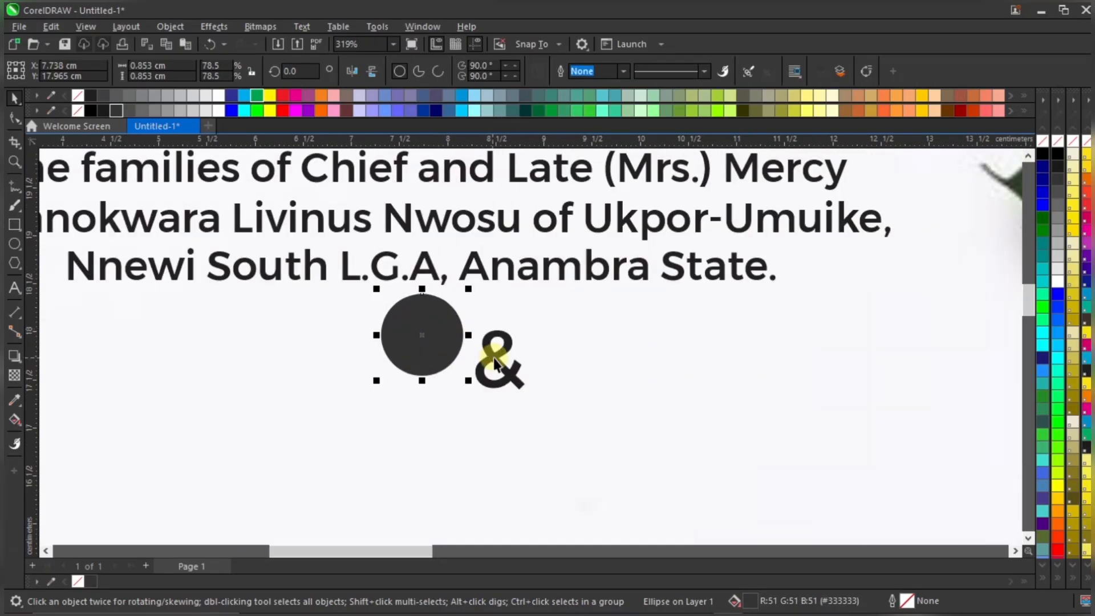
{"action": "left_click", "coordinate": [495, 356]}
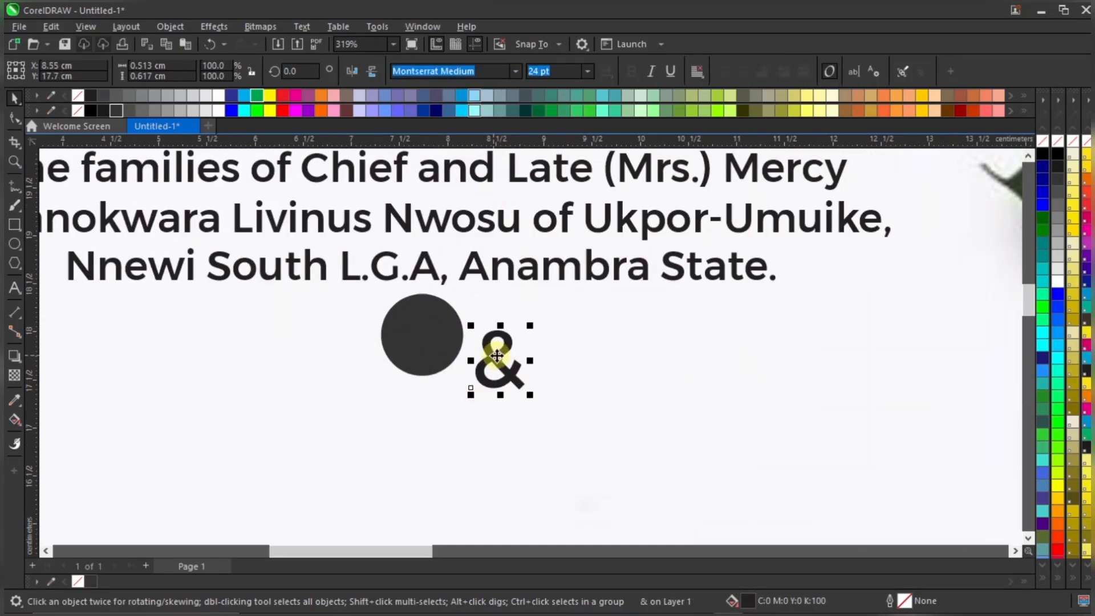
{"action": "left_click_drag", "start_coordinate": [496, 356], "coordinate": [422, 336]}
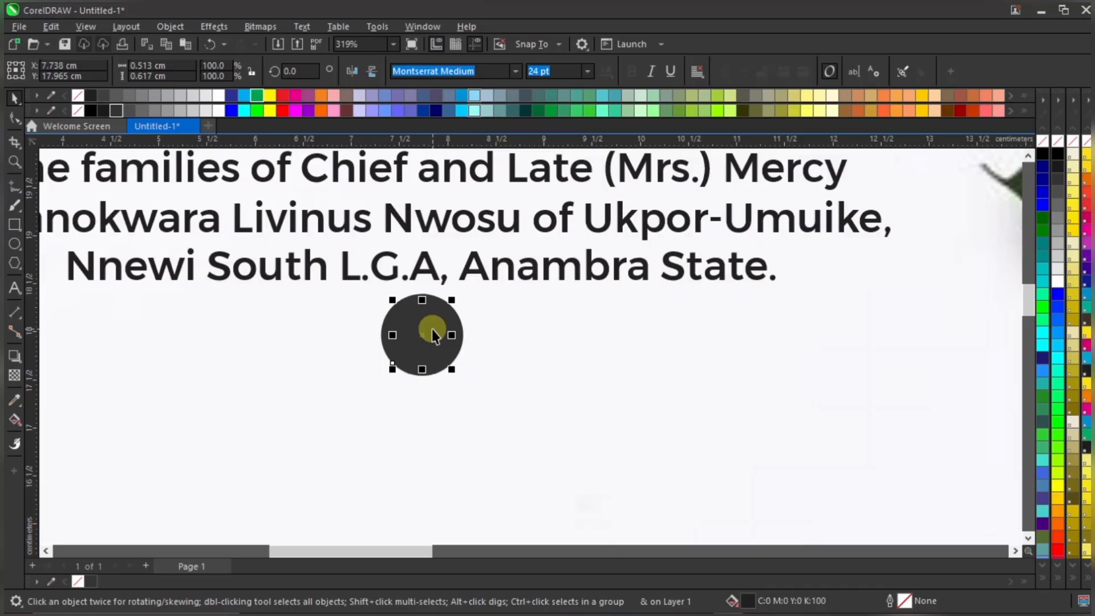
{"action": "scroll", "coordinate": [432, 331], "scroll_direction": "up", "scroll_amount": 2}
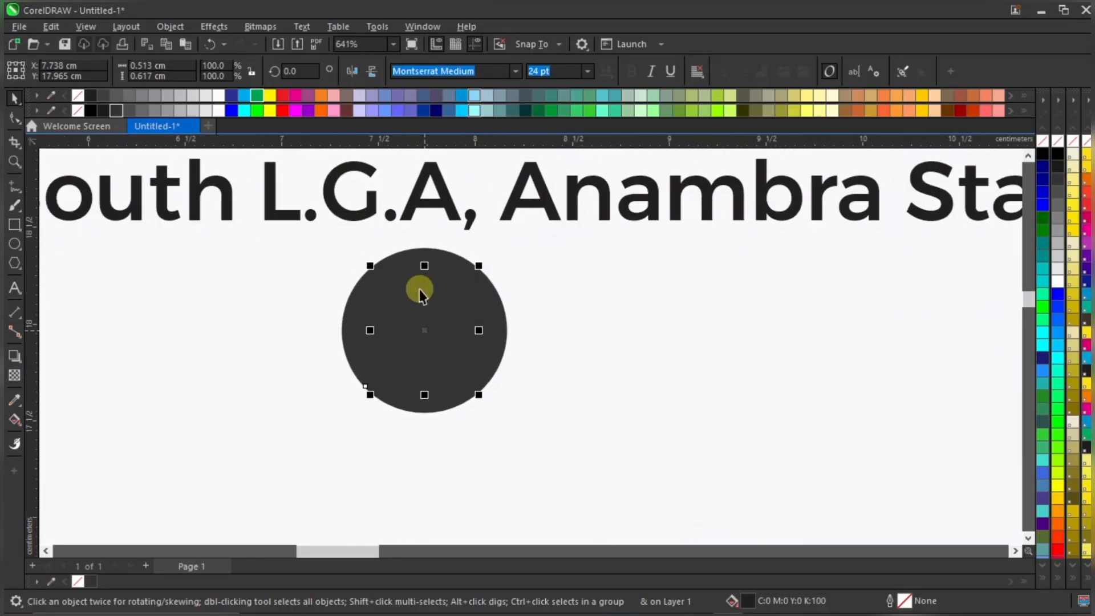
{"action": "scroll", "coordinate": [427, 311], "scroll_direction": "up", "scroll_amount": 1}
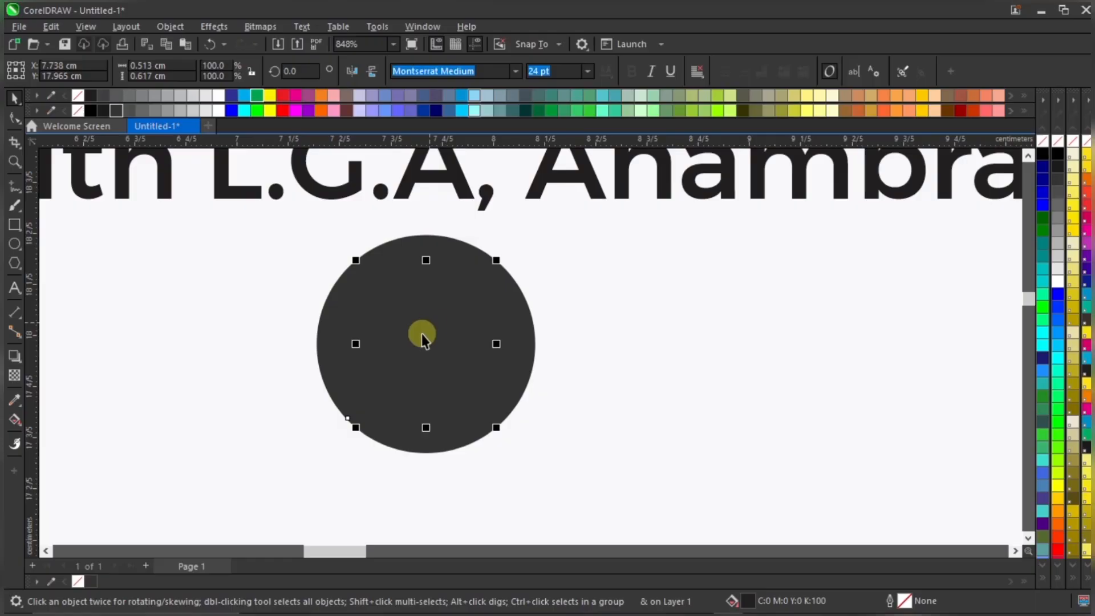
{"action": "scroll", "coordinate": [435, 331], "scroll_direction": "down", "scroll_amount": 1}
{"action": "left_click_drag", "start_coordinate": [431, 337], "coordinate": [614, 354]}
{"action": "key", "text": "ctrl+z"}
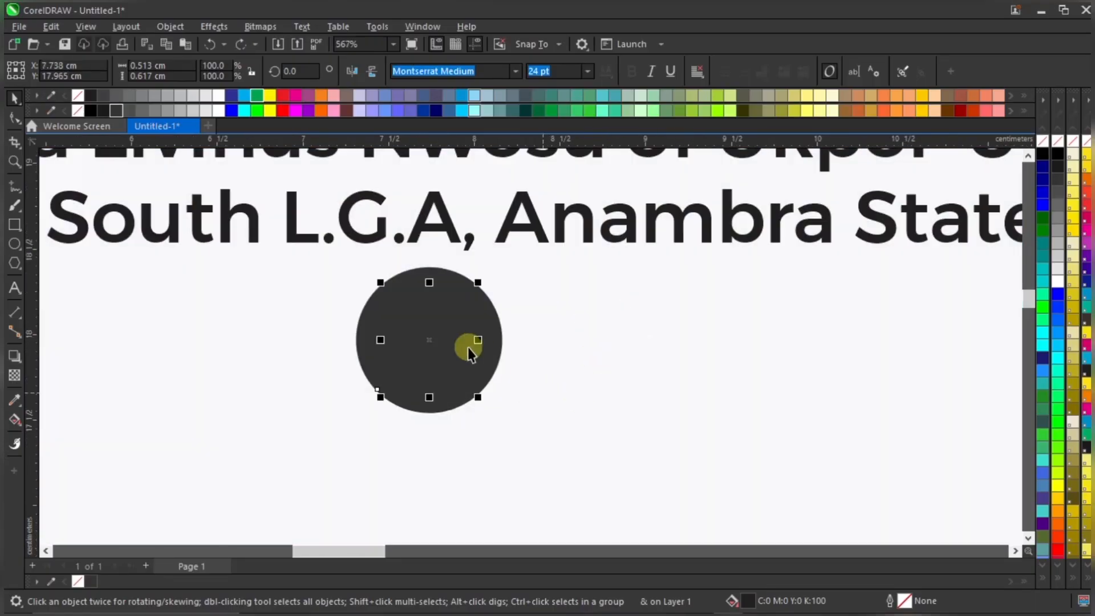
{"action": "key", "text": "shift+Page_Up"}
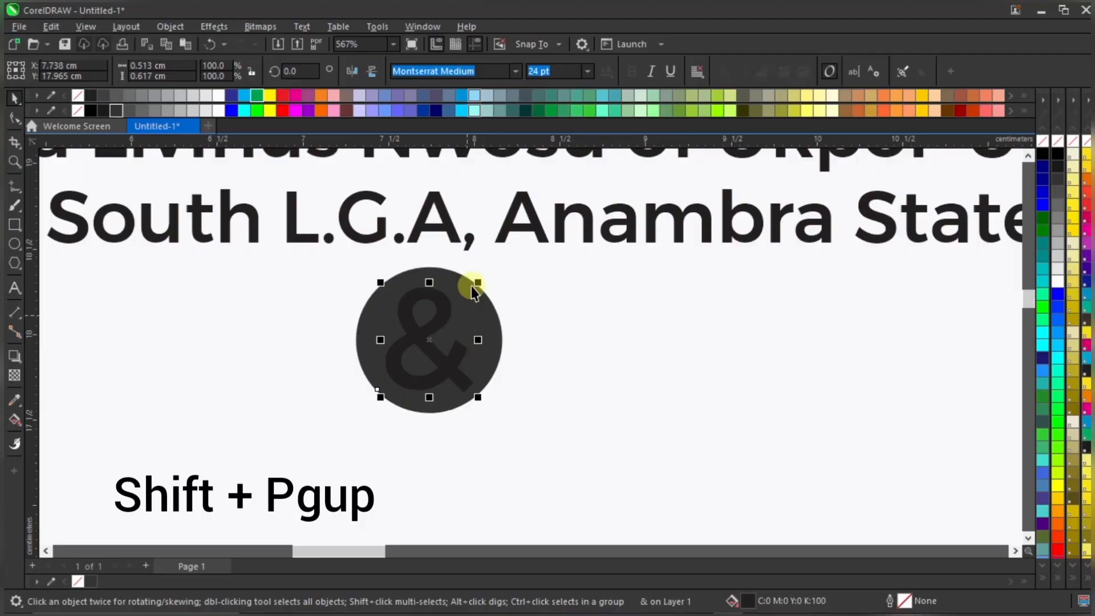
Make the & white and shrink the badge about its centre
{"action": "left_click", "coordinate": [218, 110]}
{"action": "scroll", "coordinate": [440, 313], "scroll_direction": "down", "scroll_amount": 2}
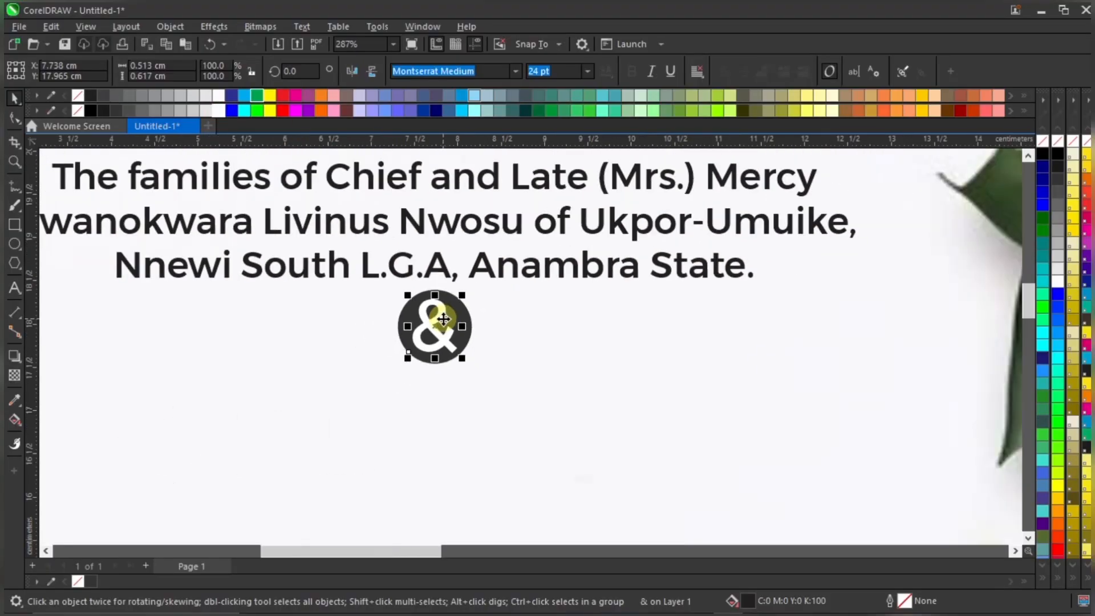
{"action": "scroll", "coordinate": [454, 296], "scroll_direction": "up", "scroll_amount": 1}
{"action": "left_click", "coordinate": [464, 321], "text": "shift"}
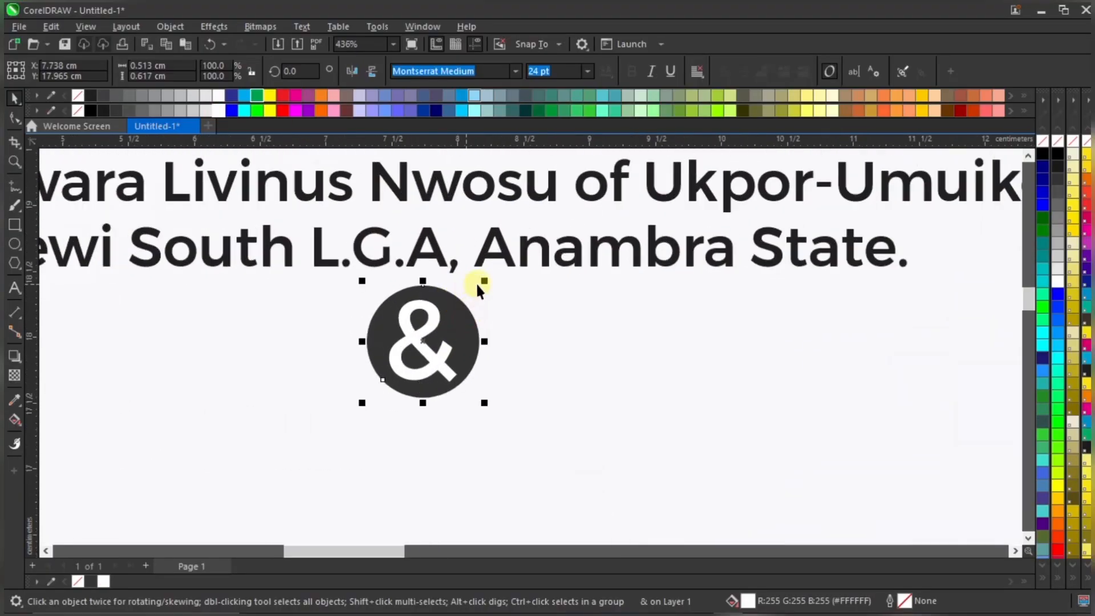
{"action": "left_click_drag", "start_coordinate": [484, 281], "coordinate": [450, 296]}
Set the ampersand's font size to 12 pt
{"action": "left_click", "coordinate": [435, 317]}
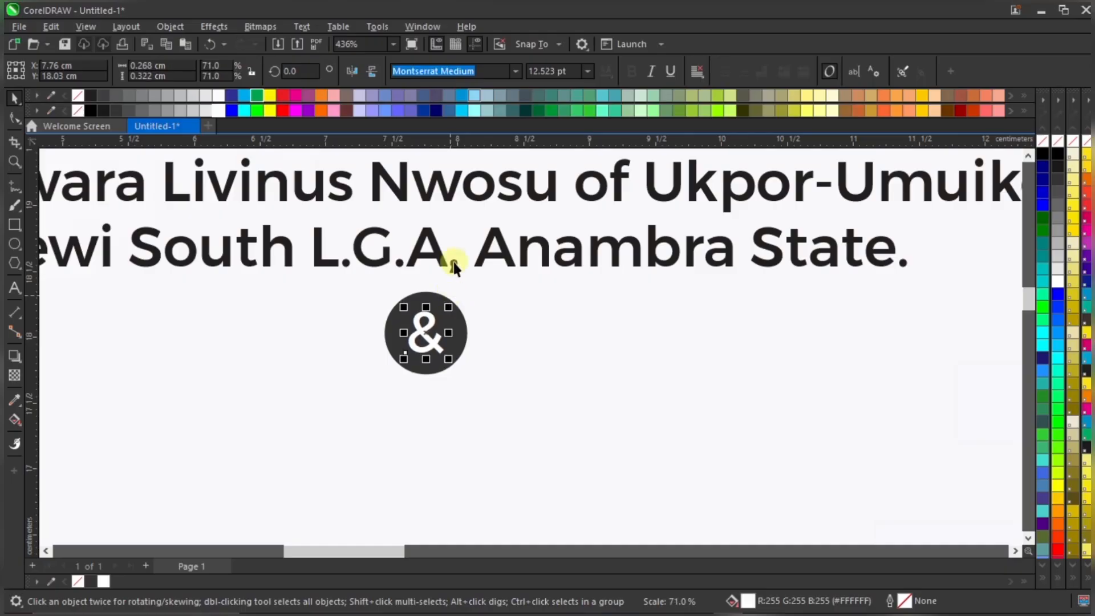
{"action": "left_click", "coordinate": [567, 70]}
{"action": "type", "text": "12"}
{"action": "key", "text": "Return"}
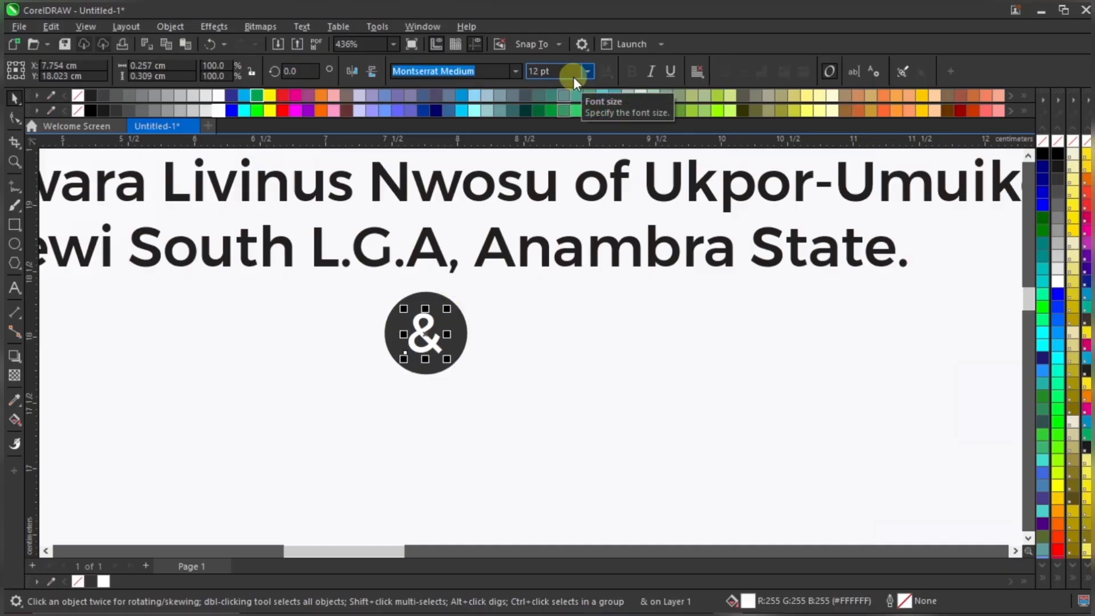
Shrink the circle to 0.485 cm around the & and nudge the badge into place
{"action": "left_click", "coordinate": [447, 320]}
{"action": "scroll", "coordinate": [448, 320], "scroll_direction": "up", "scroll_amount": 2}
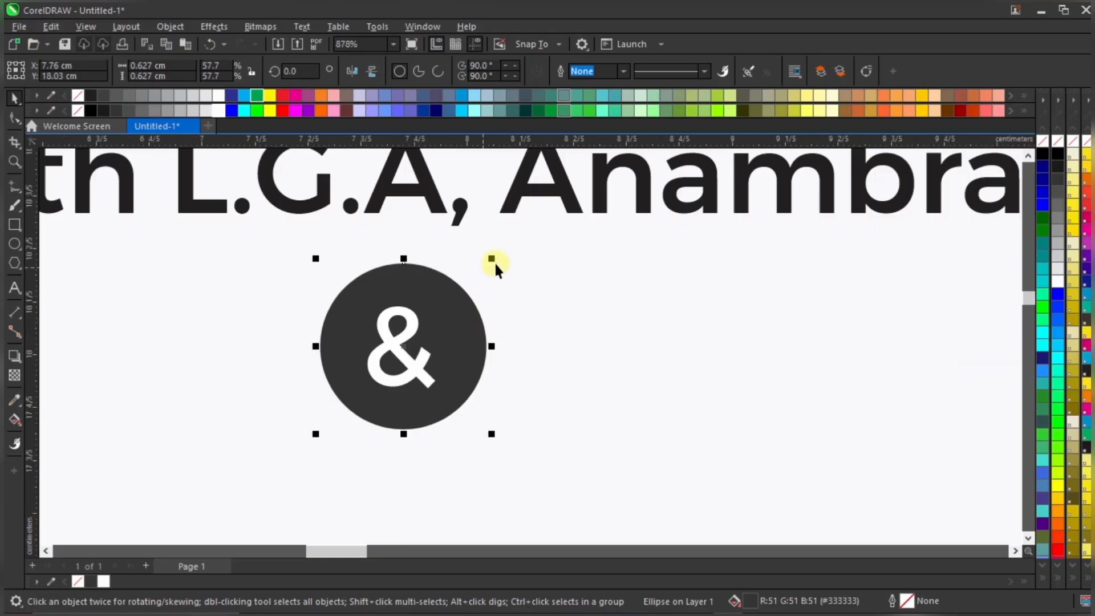
{"action": "left_click_drag", "start_coordinate": [492, 259], "coordinate": [477, 277]}
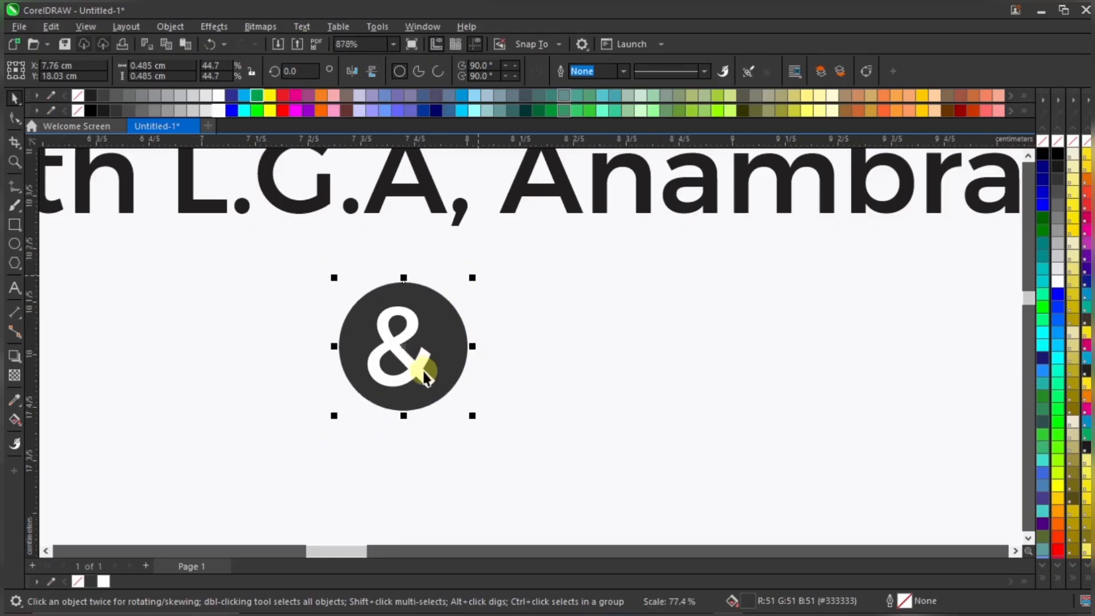
{"action": "left_click", "coordinate": [423, 362], "text": "shift"}
{"action": "scroll", "coordinate": [430, 331], "scroll_direction": "down", "scroll_amount": 2}
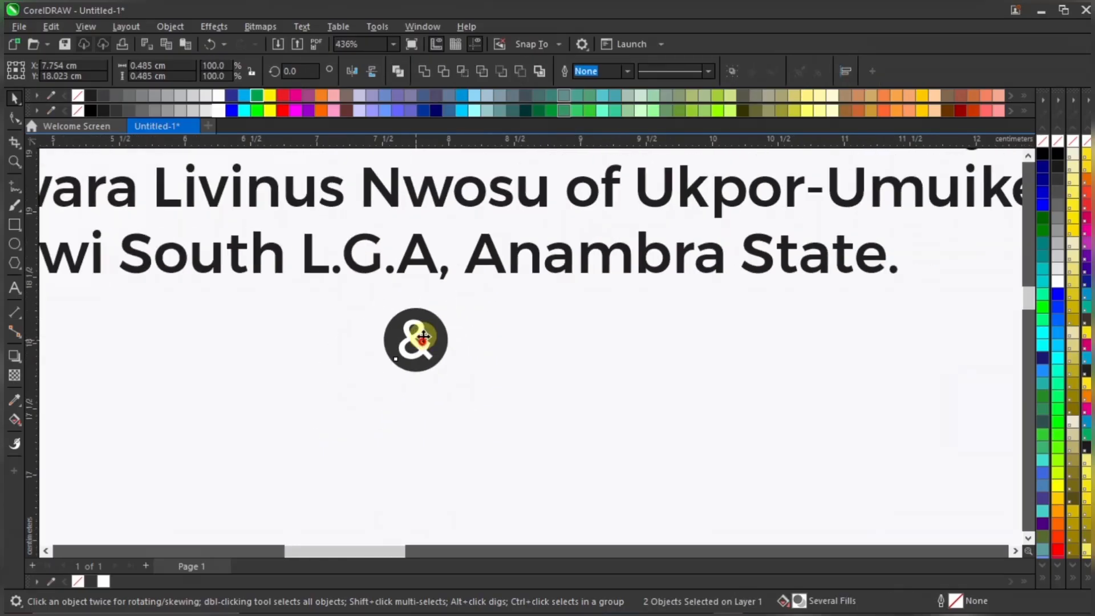
{"action": "left_click_drag", "start_coordinate": [430, 331], "coordinate": [437, 321]}
{"action": "left_click", "coordinate": [516, 257], "text": "shift"}
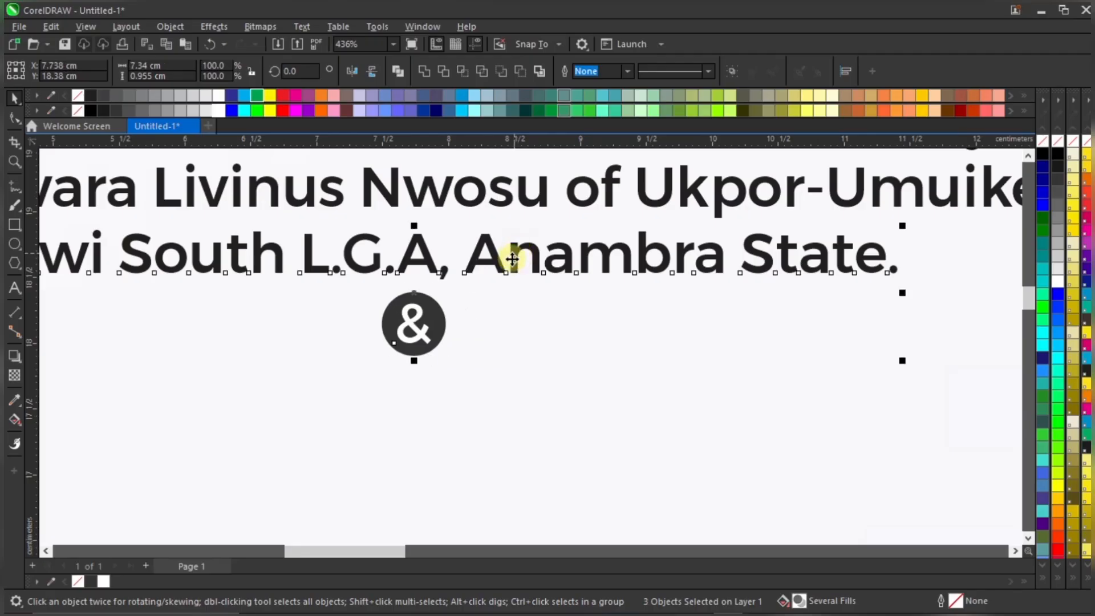
{"action": "scroll", "coordinate": [502, 306], "scroll_direction": "down", "scroll_amount": 4}
{"action": "left_click", "coordinate": [192, 359]}
Bring the second family's text below the ampersand badge at 12 pt
{"action": "left_click_drag", "start_coordinate": [902, 215], "coordinate": [396, 334]}
{"action": "scroll", "coordinate": [509, 292], "scroll_direction": "down", "scroll_amount": 1}
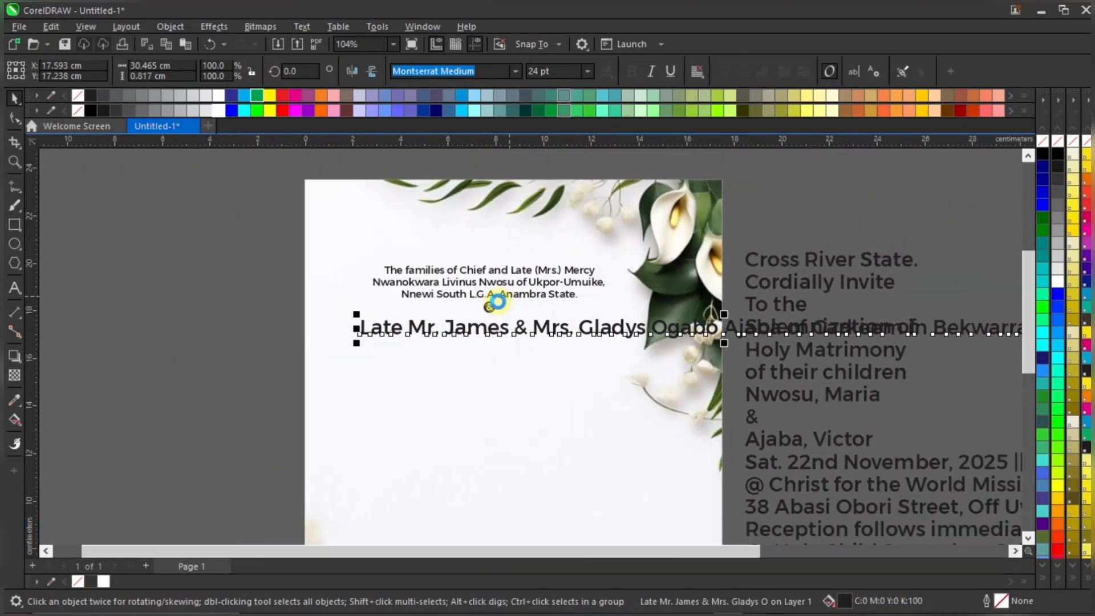
{"action": "left_click_drag", "start_coordinate": [1016, 309], "coordinate": [709, 317]}
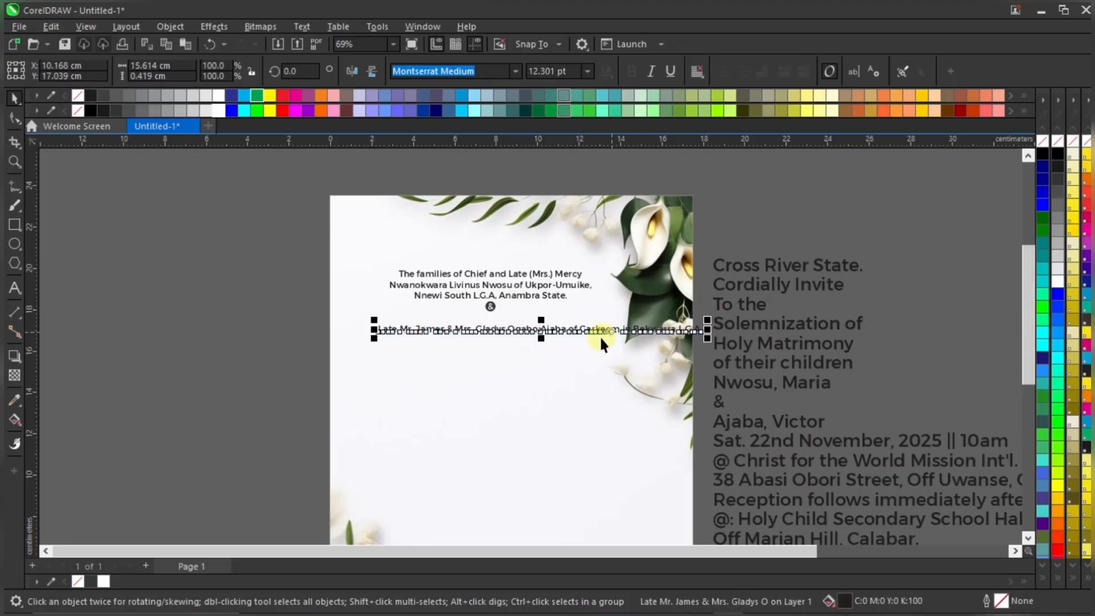
{"action": "scroll", "coordinate": [597, 326], "scroll_direction": "up", "scroll_amount": 2}
{"action": "left_click_drag", "start_coordinate": [591, 326], "coordinate": [605, 315]}
{"action": "left_click", "coordinate": [562, 71]}
{"action": "type", "text": "12"}
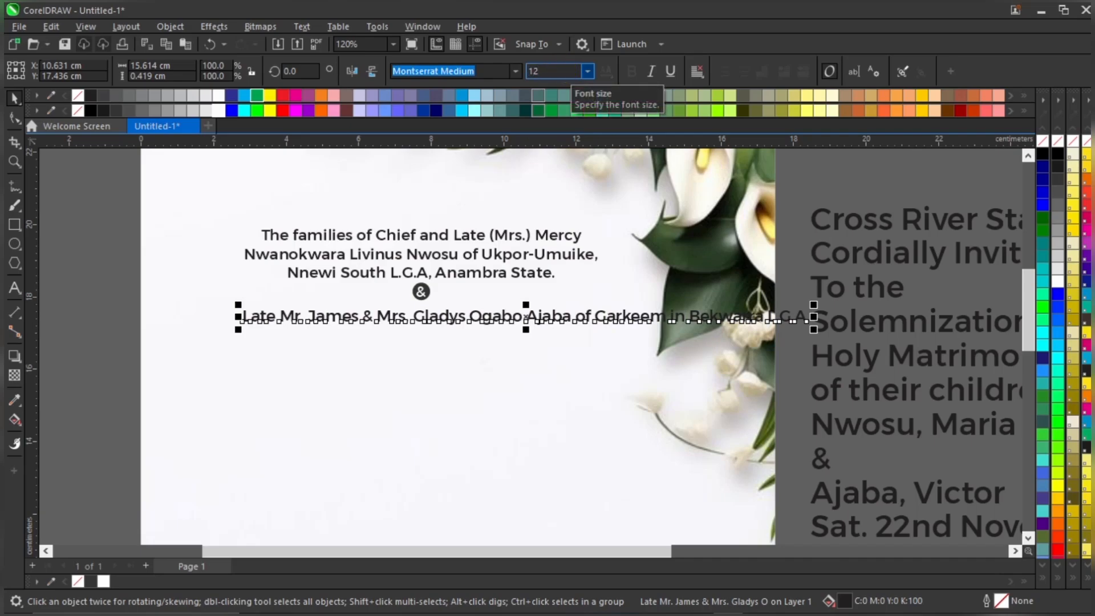
{"action": "key", "text": "Return"}
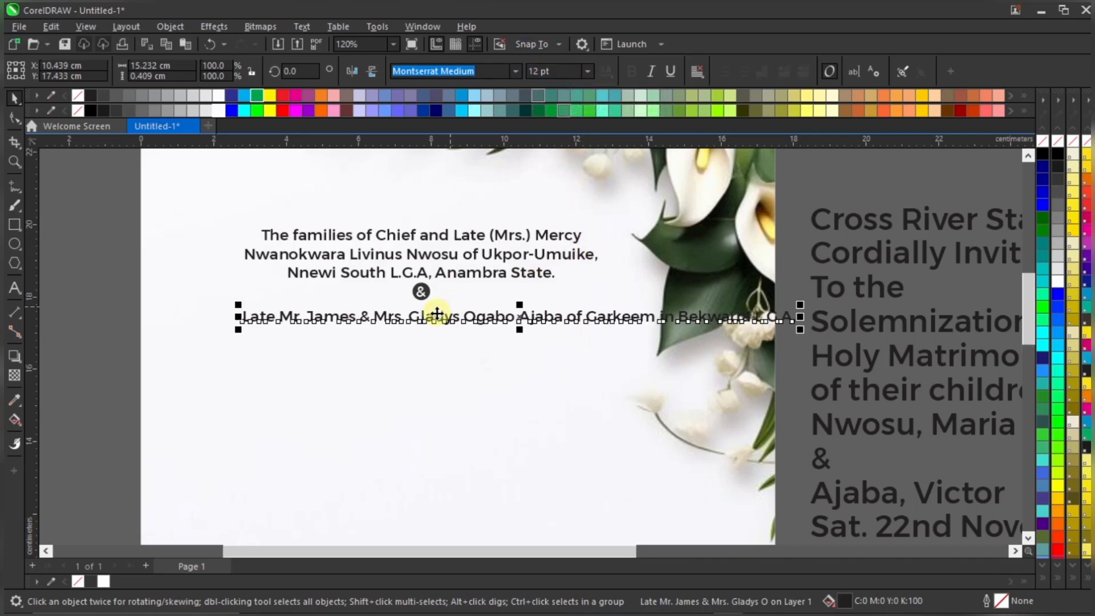
{"action": "scroll", "coordinate": [442, 316], "scroll_direction": "up", "scroll_amount": 2}
{"action": "left_click_drag", "start_coordinate": [442, 316], "coordinate": [445, 309]}
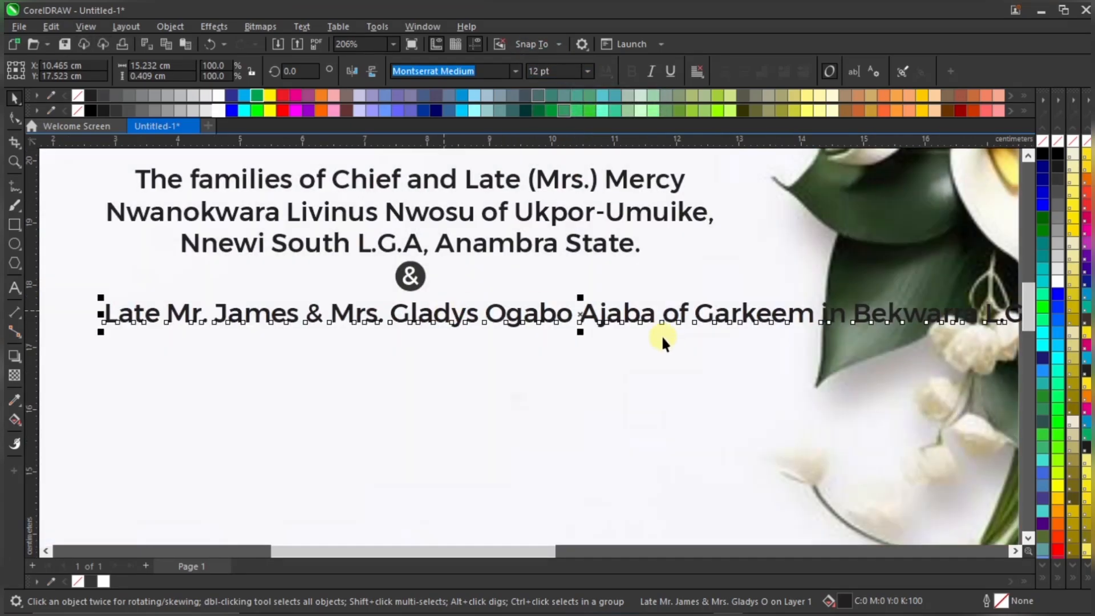
Break the line after 'of' and tuck 'Garkeem in Bekwarra L.G.A,' beneath the first line
{"action": "left_click", "coordinate": [697, 313]}
{"action": "double_click", "coordinate": [698, 313]}
{"action": "key", "text": "Return"}
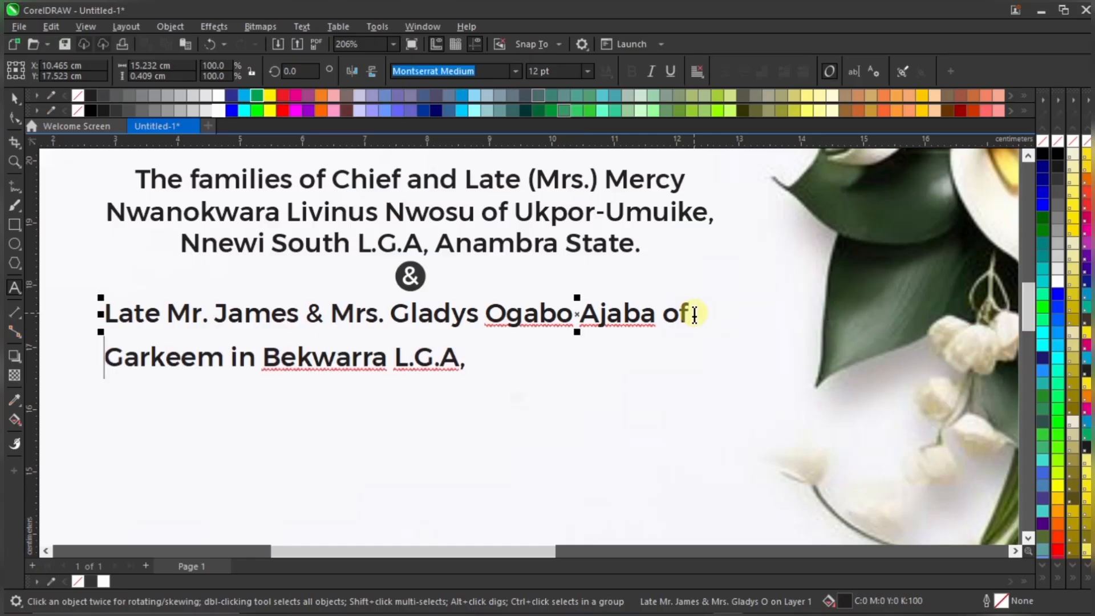
{"action": "key", "text": "ctrl+space"}
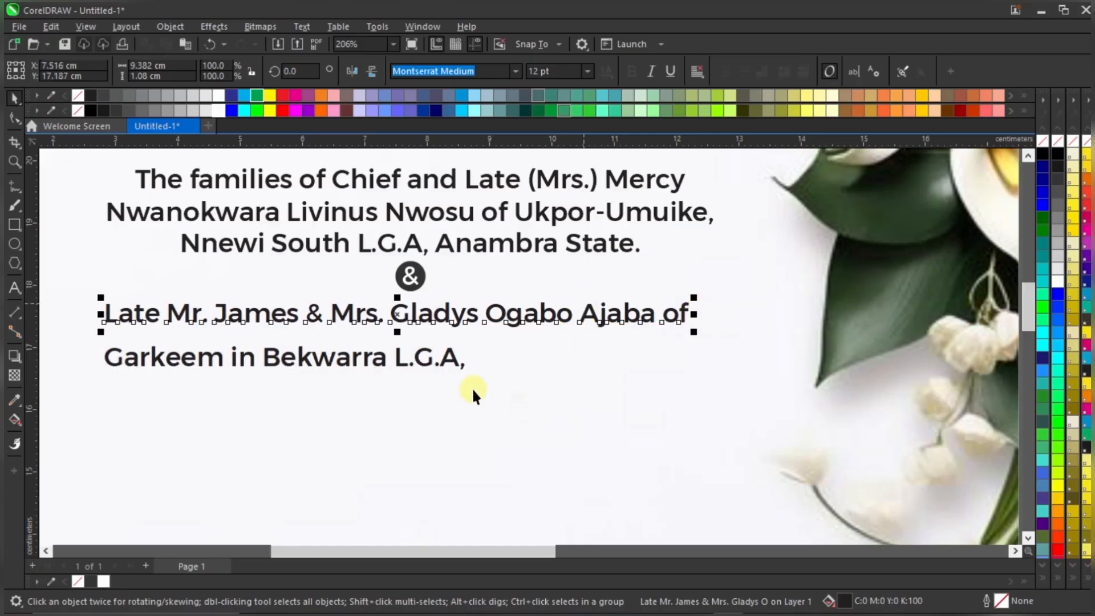
{"action": "left_click", "coordinate": [452, 355]}
{"action": "left_click_drag", "start_coordinate": [452, 355], "coordinate": [475, 310]}
{"action": "left_click", "coordinate": [470, 304], "text": "shift"}
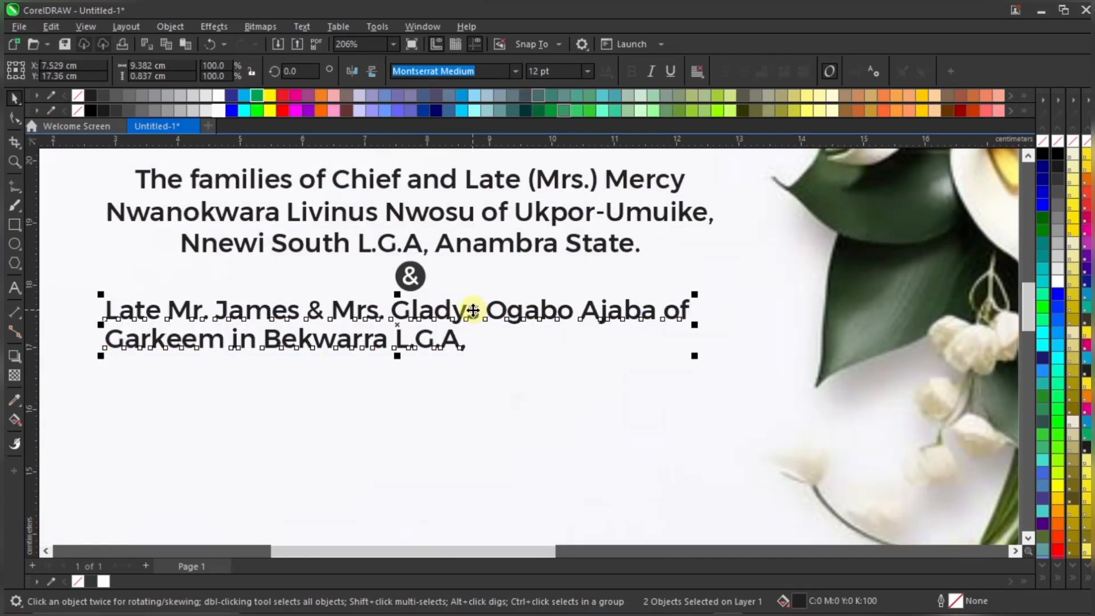
{"action": "scroll", "coordinate": [456, 312], "scroll_direction": "down", "scroll_amount": 1}
{"action": "scroll", "coordinate": [442, 313], "scroll_direction": "down", "scroll_amount": 1}
Bring the 'Cross River State.' text onto the page at 12 pt near the L.G.A, line
{"action": "left_click", "coordinate": [862, 238]}
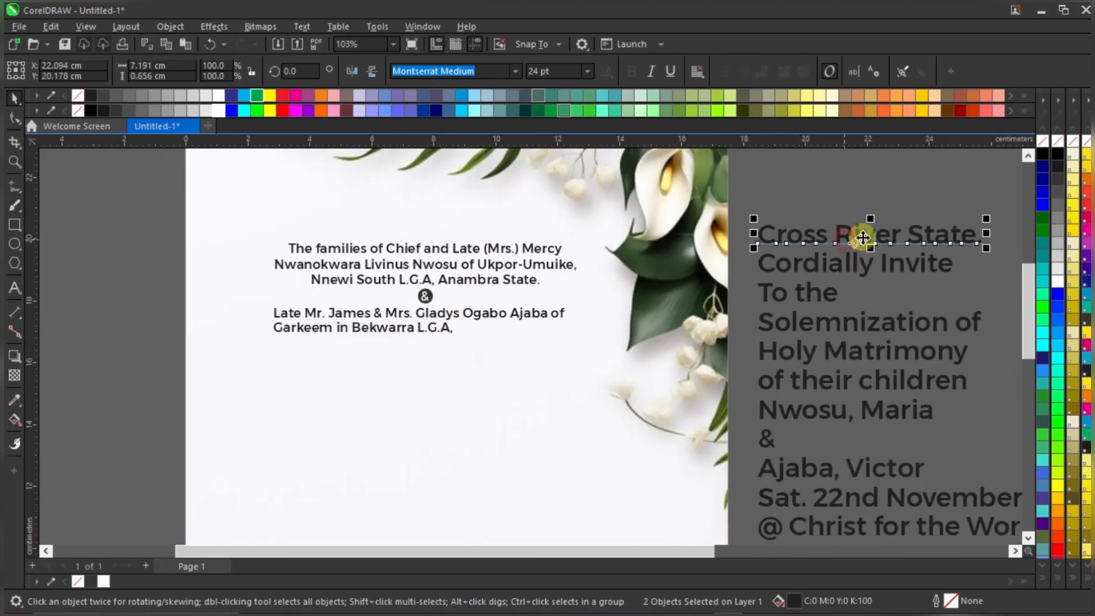
{"action": "left_click_drag", "start_coordinate": [862, 237], "coordinate": [534, 379]}
{"action": "scroll", "coordinate": [456, 335], "scroll_direction": "up", "scroll_amount": 1}
{"action": "scroll", "coordinate": [401, 291], "scroll_direction": "up", "scroll_amount": 2}
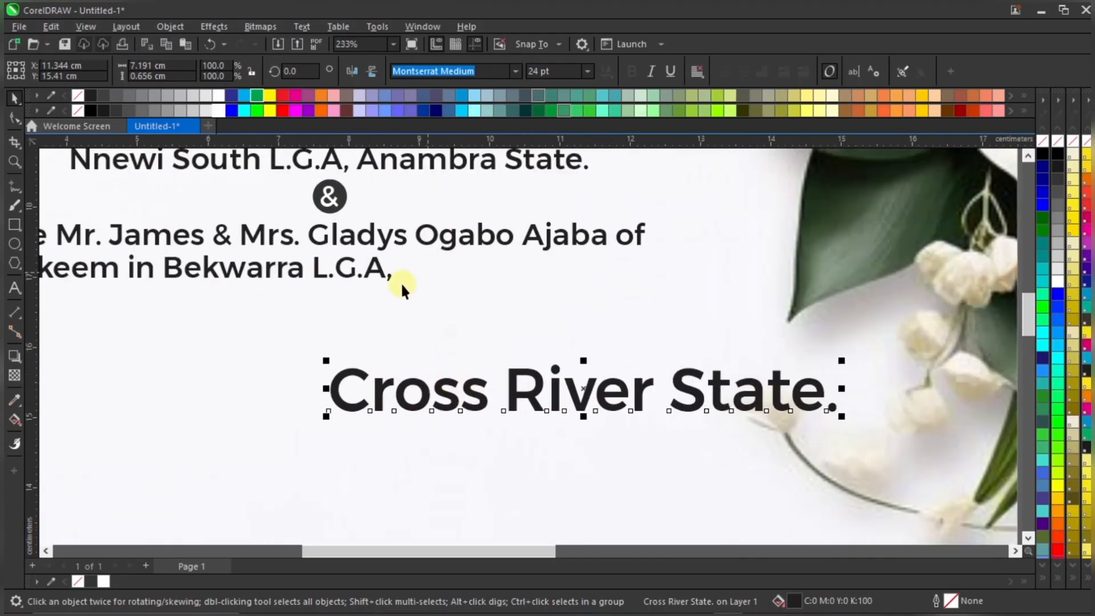
{"action": "scroll", "coordinate": [402, 288], "scroll_direction": "down", "scroll_amount": 2}
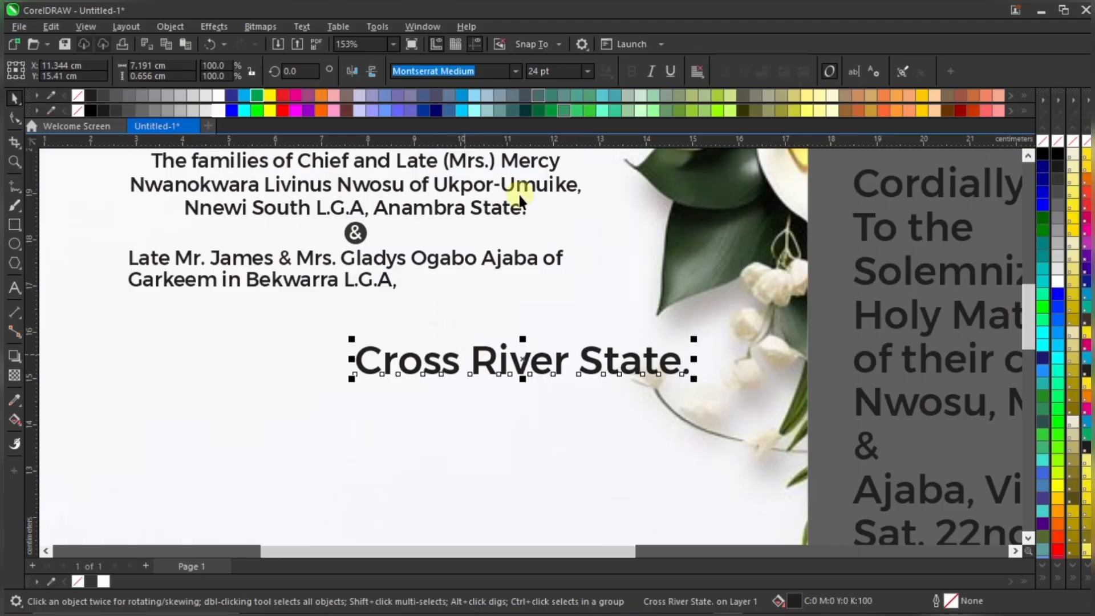
{"action": "left_click", "coordinate": [556, 71]}
{"action": "type", "text": "12"}
{"action": "key", "text": "Return"}
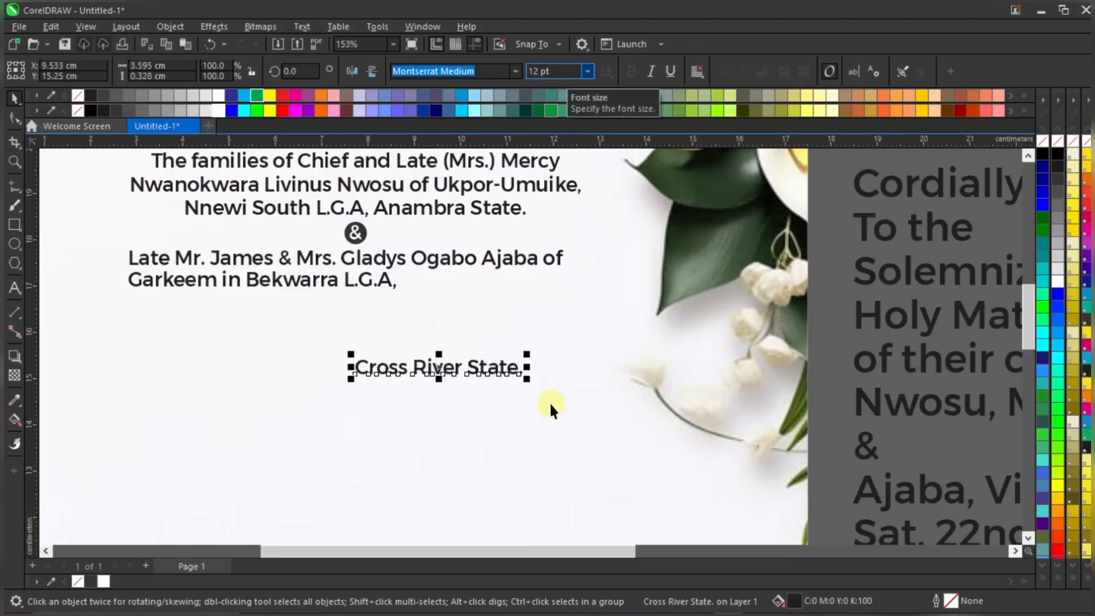
{"action": "left_click_drag", "start_coordinate": [533, 362], "coordinate": [381, 285]}
{"action": "scroll", "coordinate": [382, 286], "scroll_direction": "up", "scroll_amount": 2}
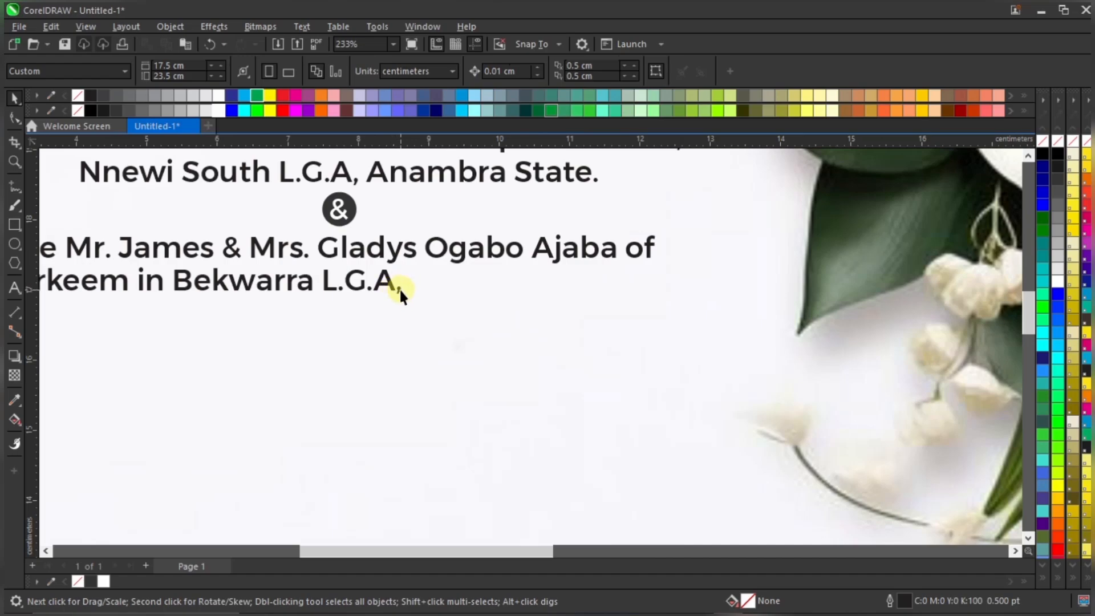
Append 'Cross River State.' to the end of the L.G.A, line
{"action": "double_click", "coordinate": [399, 287]}
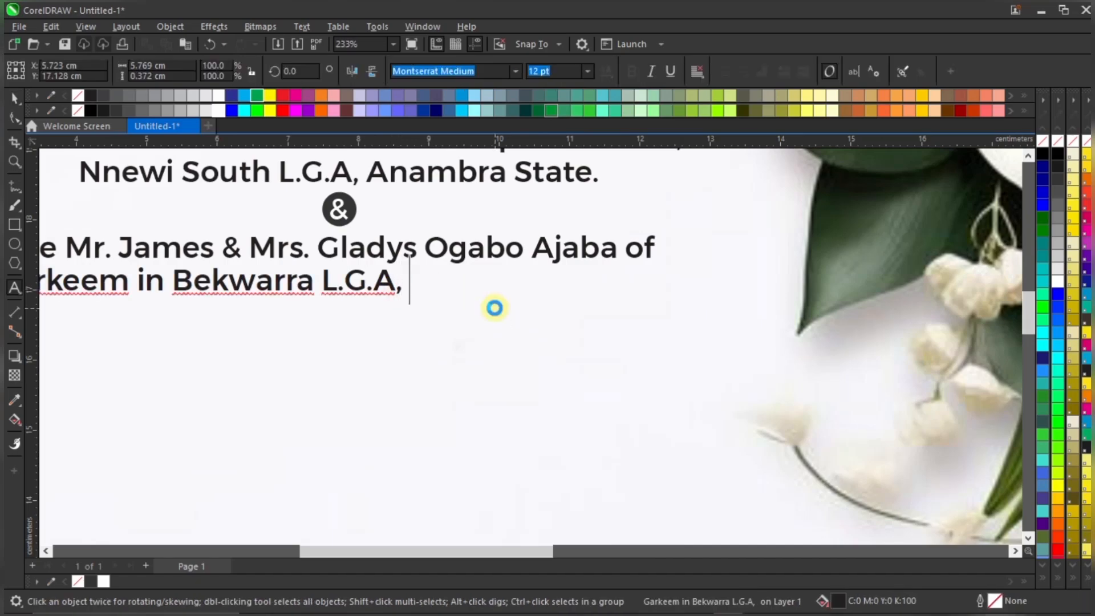
{"action": "type", "text": "Cross River State."}
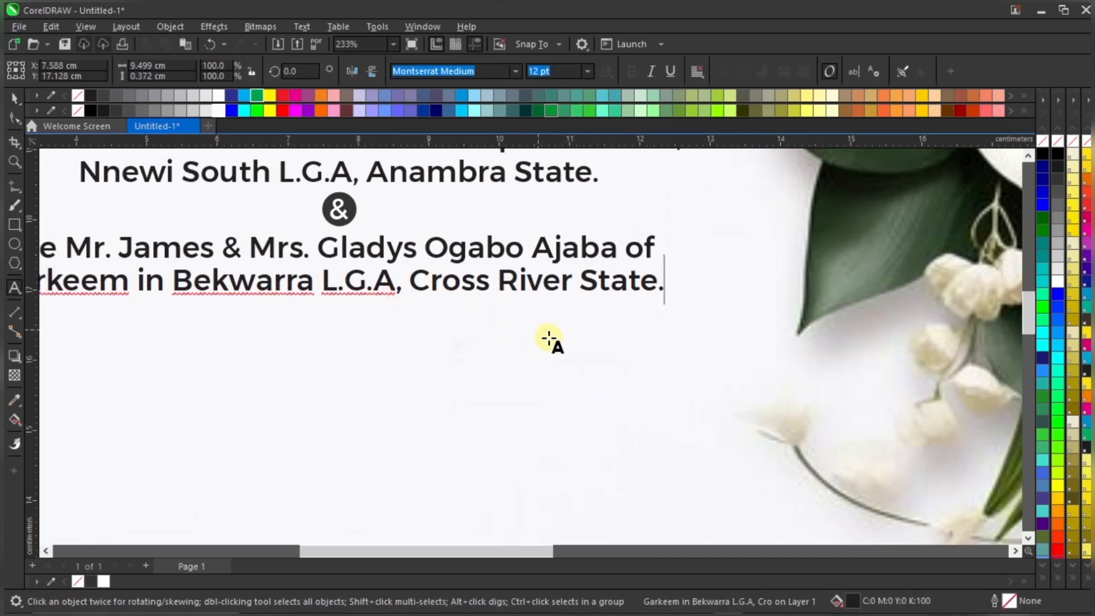
{"action": "key", "text": "ctrl+space"}
{"action": "scroll", "coordinate": [562, 341], "scroll_direction": "down", "scroll_amount": 3}
{"action": "scroll", "coordinate": [557, 328], "scroll_direction": "up", "scroll_amount": 3}
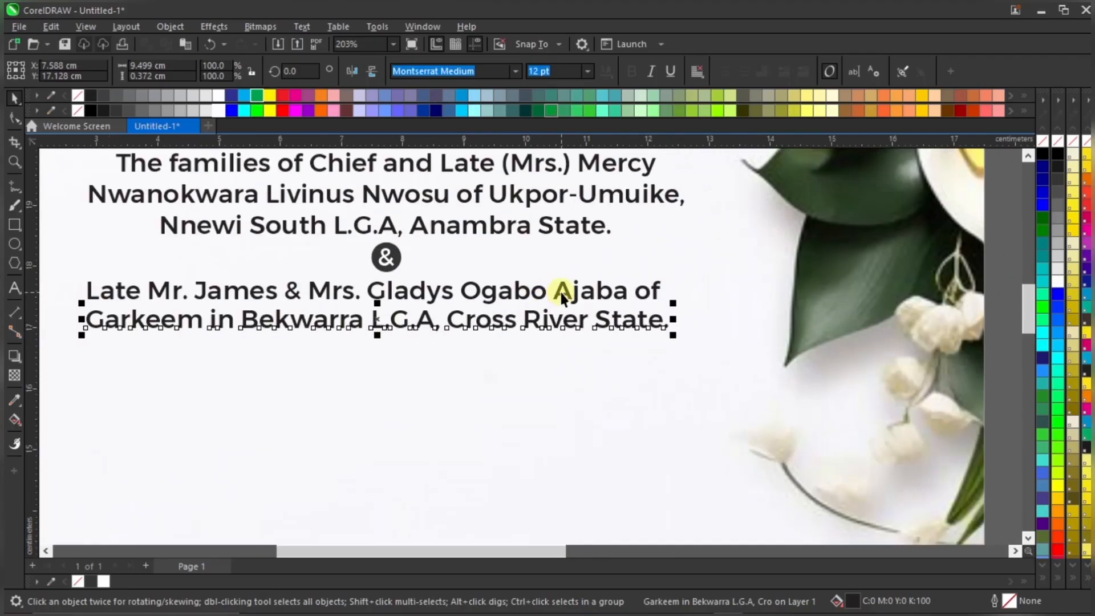
Centre the family lines on each other and under the ampersand badge
{"action": "left_click", "coordinate": [562, 284], "text": "shift"}
{"action": "key", "text": "c"}
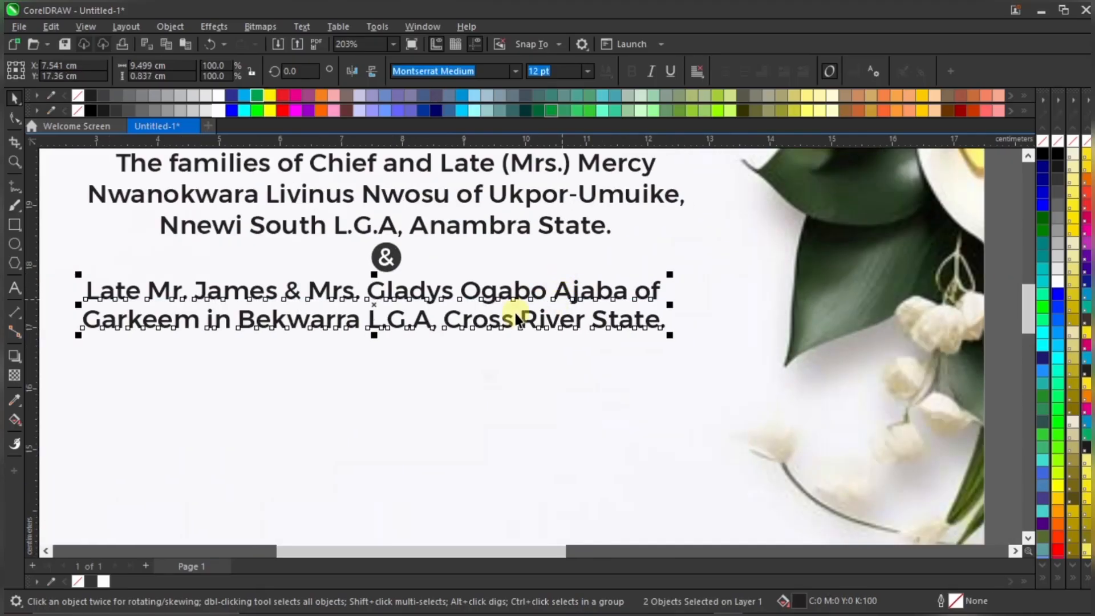
{"action": "left_click", "coordinate": [391, 257], "text": "shift"}
{"action": "key", "text": "c"}
{"action": "scroll", "coordinate": [513, 305], "scroll_direction": "down", "scroll_amount": 3}
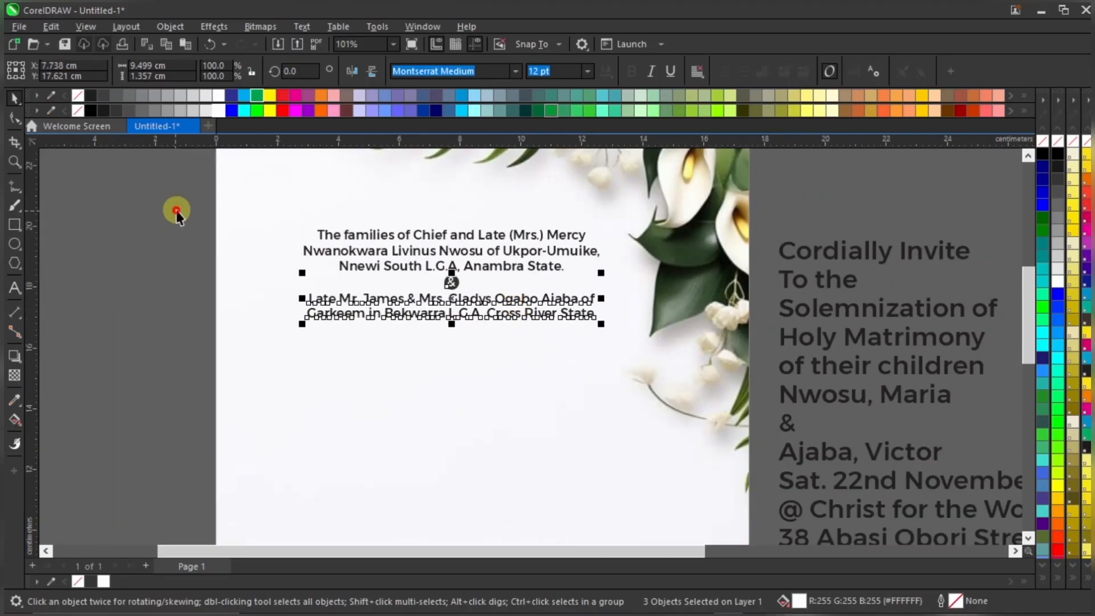
{"action": "left_click_drag", "start_coordinate": [177, 212], "coordinate": [631, 390]}
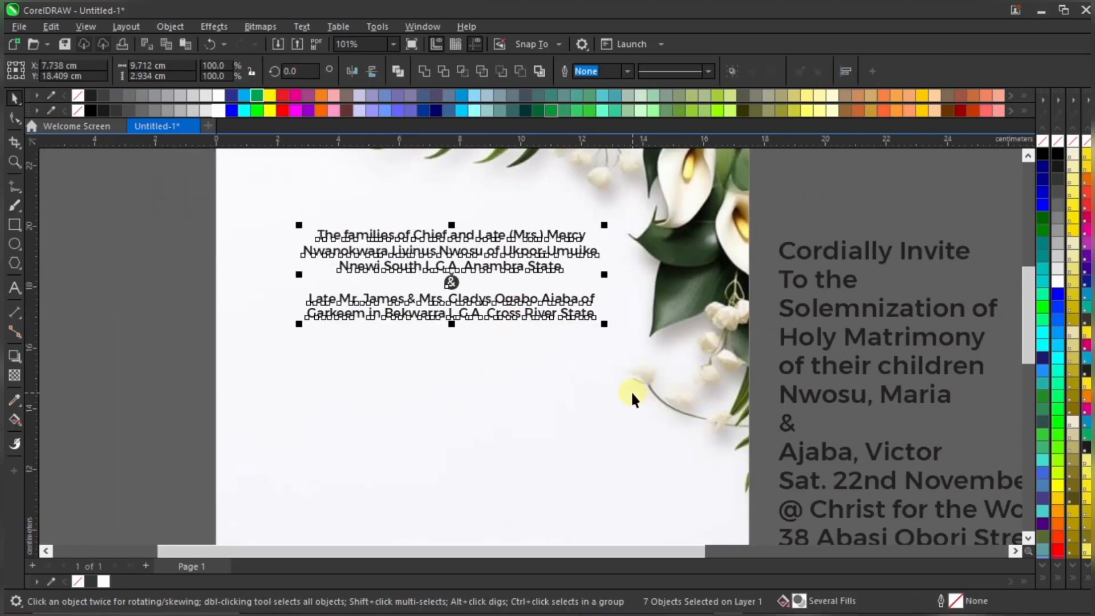
{"action": "left_click", "coordinate": [271, 294]}
{"action": "scroll", "coordinate": [396, 282], "scroll_direction": "up", "scroll_amount": 3}
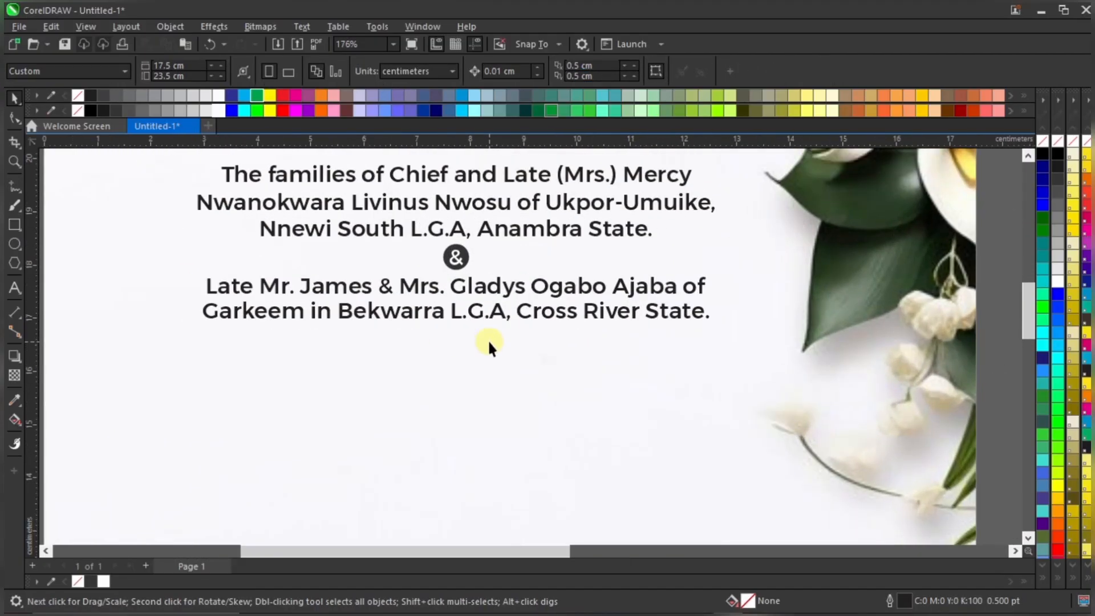
{"action": "scroll", "coordinate": [519, 311], "scroll_direction": "down", "scroll_amount": 4}
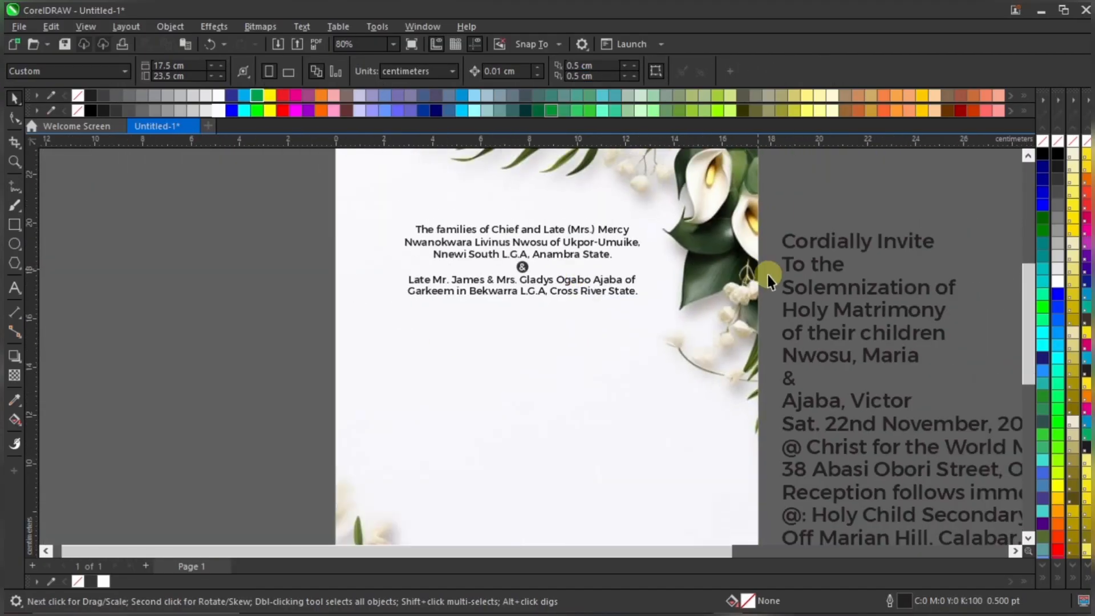
Centre 'Cordially Invite' beneath the Cross River State line
{"action": "left_click", "coordinate": [839, 240]}
{"action": "left_click_drag", "start_coordinate": [892, 237], "coordinate": [539, 316]}
{"action": "scroll", "coordinate": [573, 305], "scroll_direction": "up", "scroll_amount": 2}
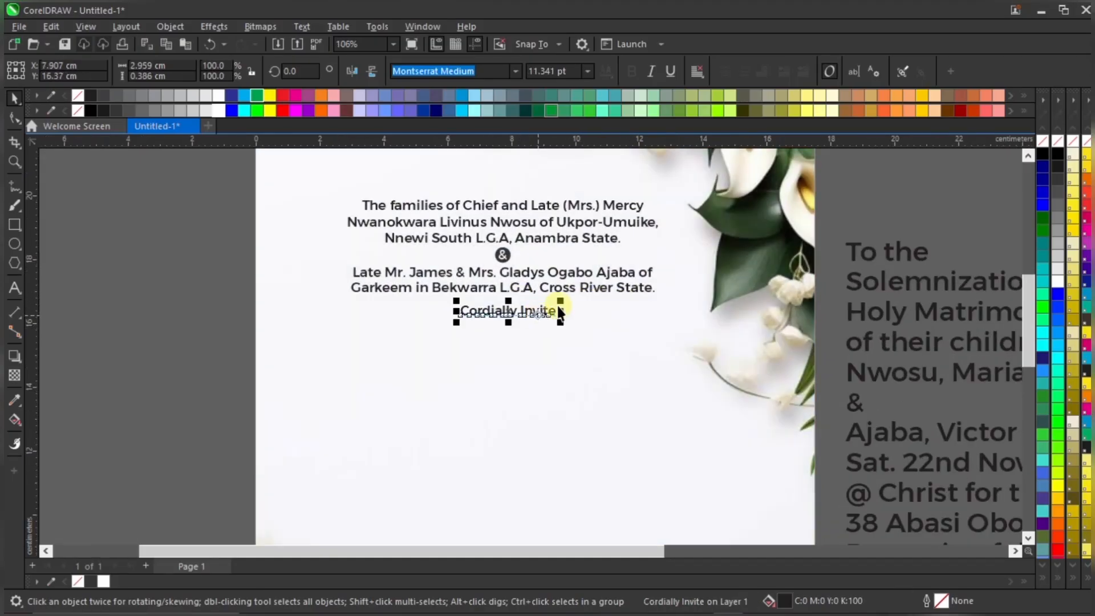
{"action": "scroll", "coordinate": [559, 311], "scroll_direction": "up", "scroll_amount": 1}
{"action": "left_click", "coordinate": [588, 279], "text": "shift"}
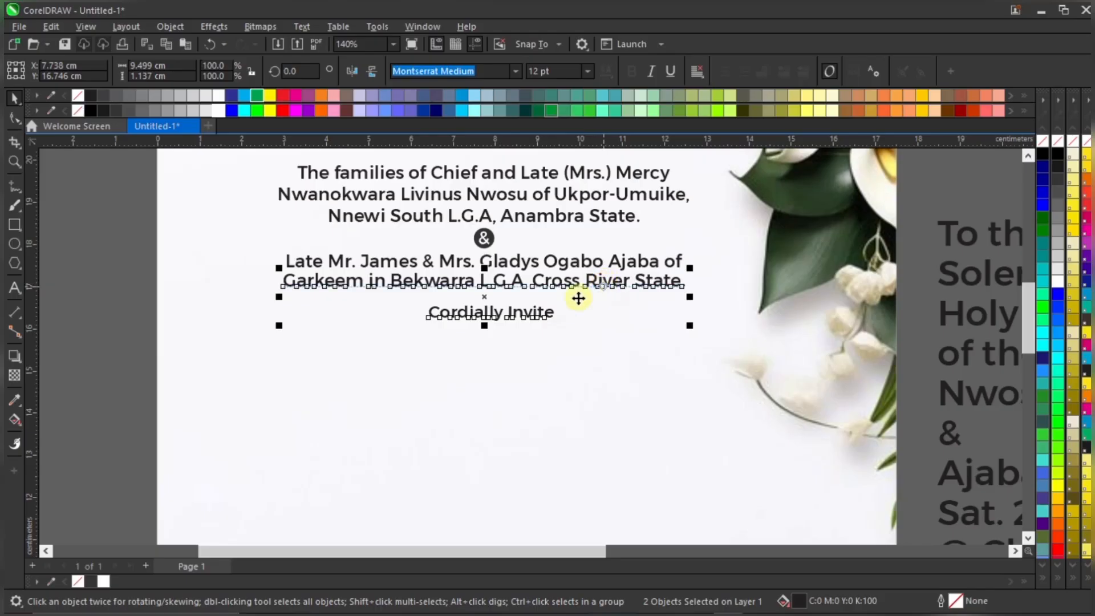
{"action": "key", "text": "c"}
{"action": "left_click", "coordinate": [118, 312]}
Set 'Cordially Invite' in Mutiara Calligraphy and scale it to about 16.6 pt
{"action": "left_click", "coordinate": [520, 313]}
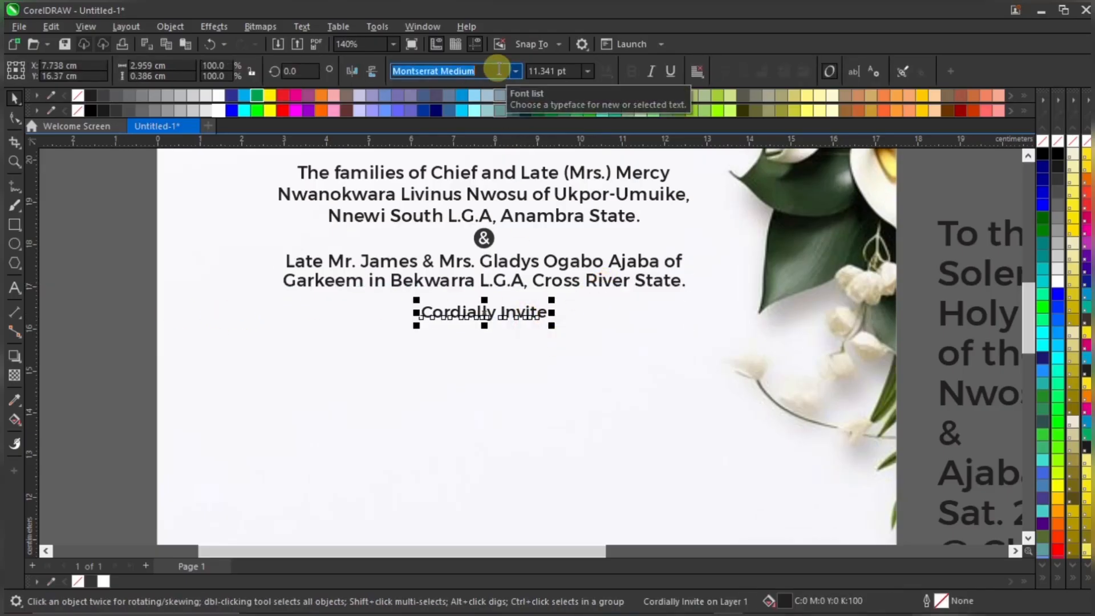
{"action": "type", "text": "Mutiara Calligraphy"}
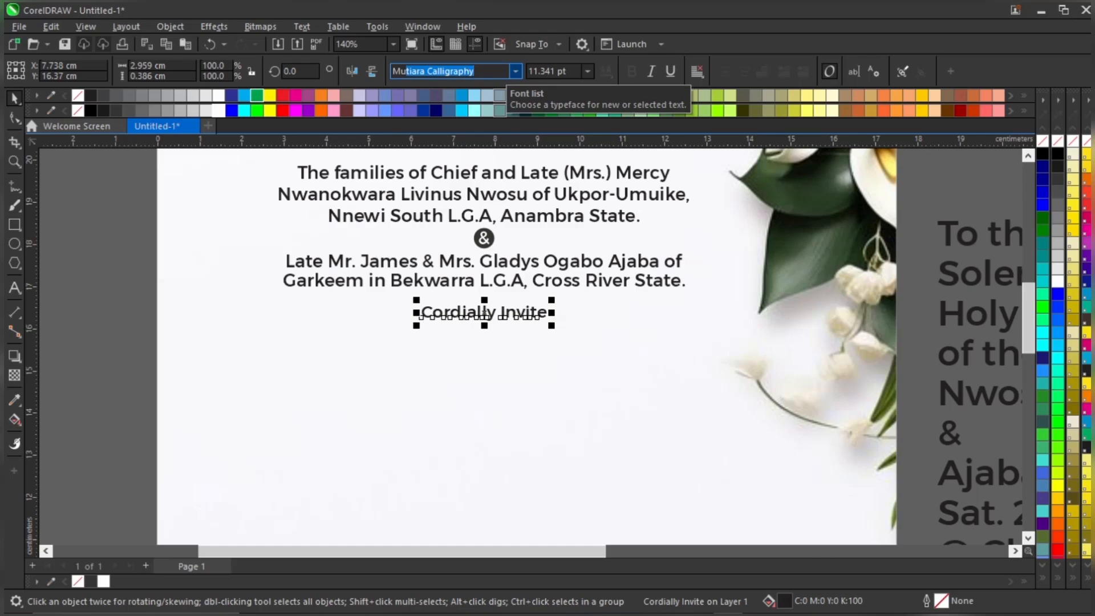
{"action": "key", "text": "Return"}
{"action": "scroll", "coordinate": [532, 341], "scroll_direction": "up", "scroll_amount": 3}
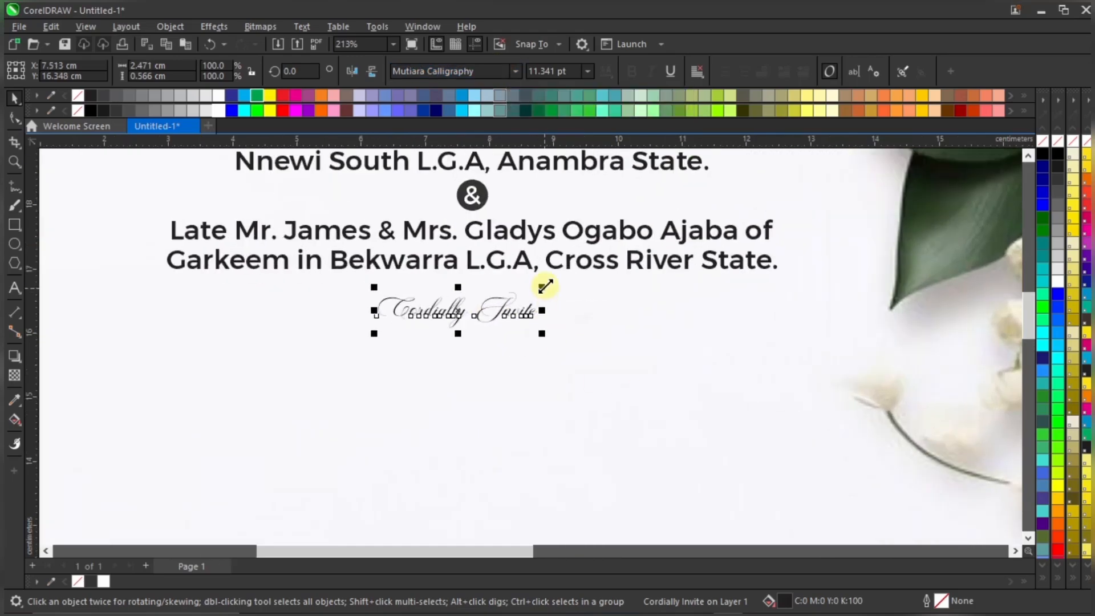
{"action": "left_click_drag", "start_coordinate": [545, 287], "coordinate": [581, 263]}
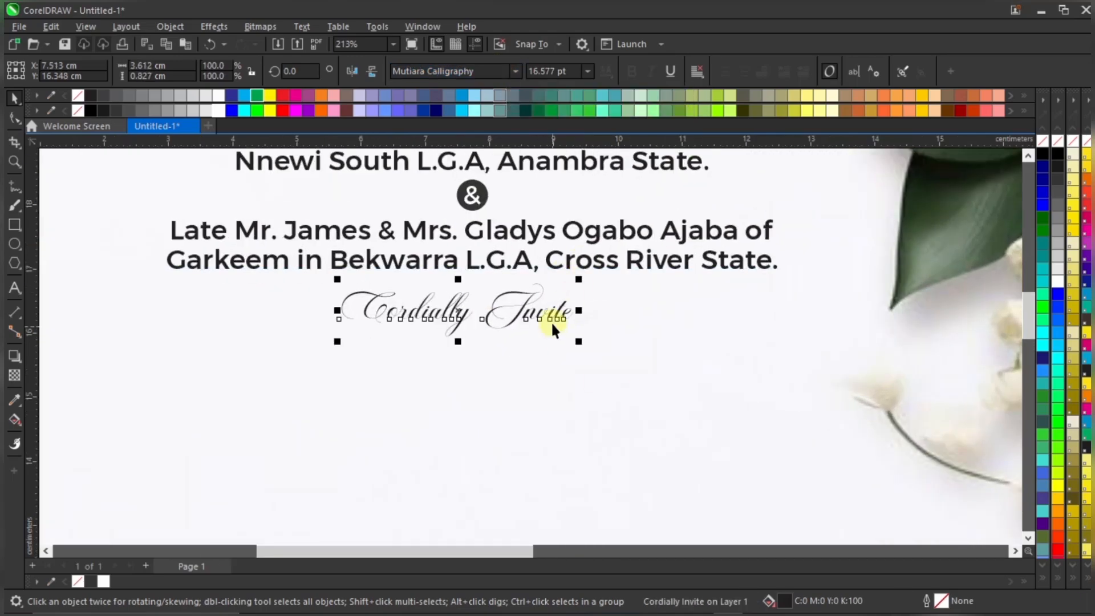
{"action": "left_click_drag", "start_coordinate": [561, 309], "coordinate": [562, 306]}
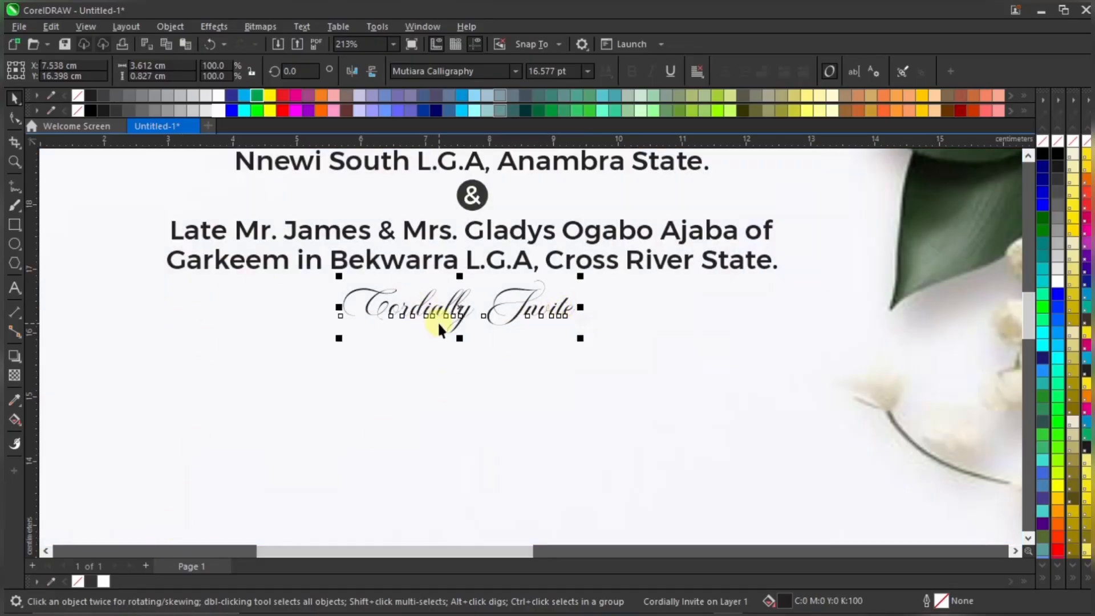
Try a black outline on the script text, then undo it
{"action": "right_click", "coordinate": [91, 95]}
{"action": "scroll", "coordinate": [378, 290], "scroll_direction": "up", "scroll_amount": 3}
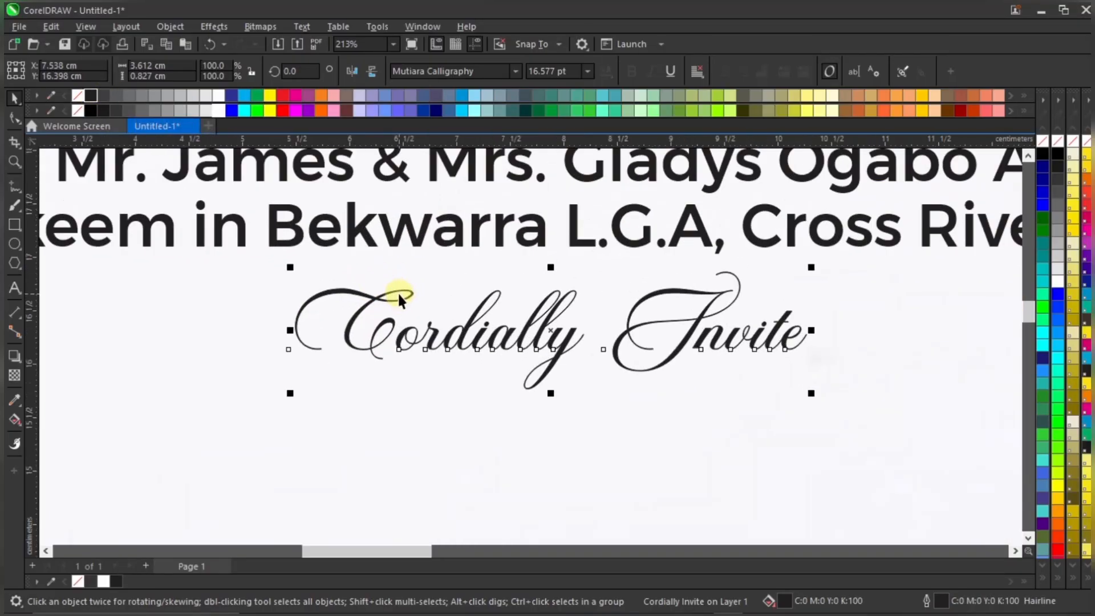
{"action": "key", "text": "ctrl+z"}
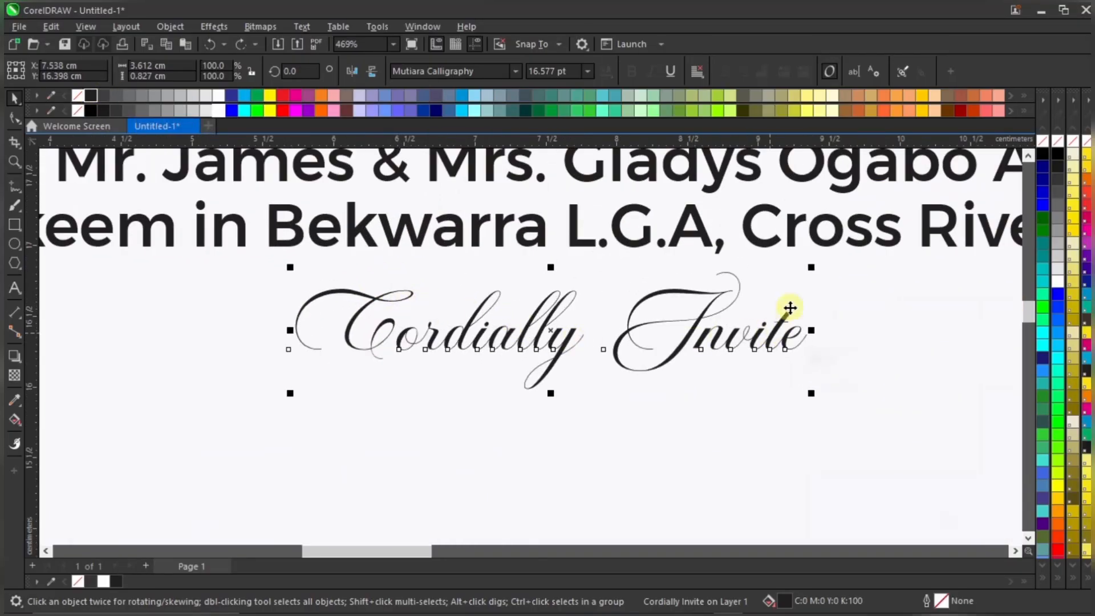
{"action": "scroll", "coordinate": [813, 291], "scroll_direction": "up", "scroll_amount": 1}
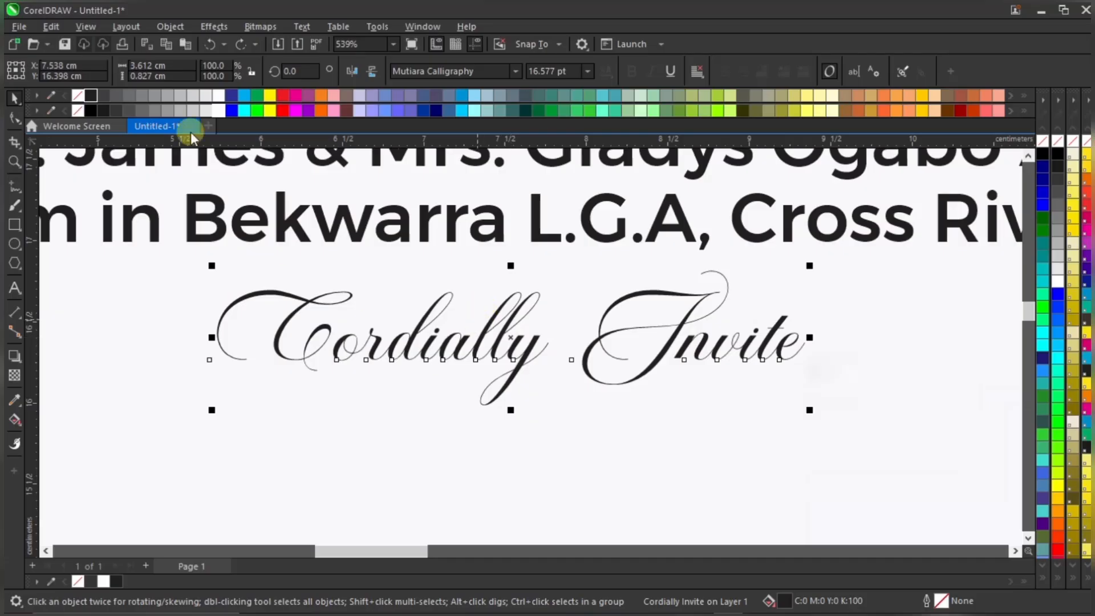
Outline 'Cordially Invite' in black and set the outline width to 0.2 pt
{"action": "right_click", "coordinate": [91, 94]}
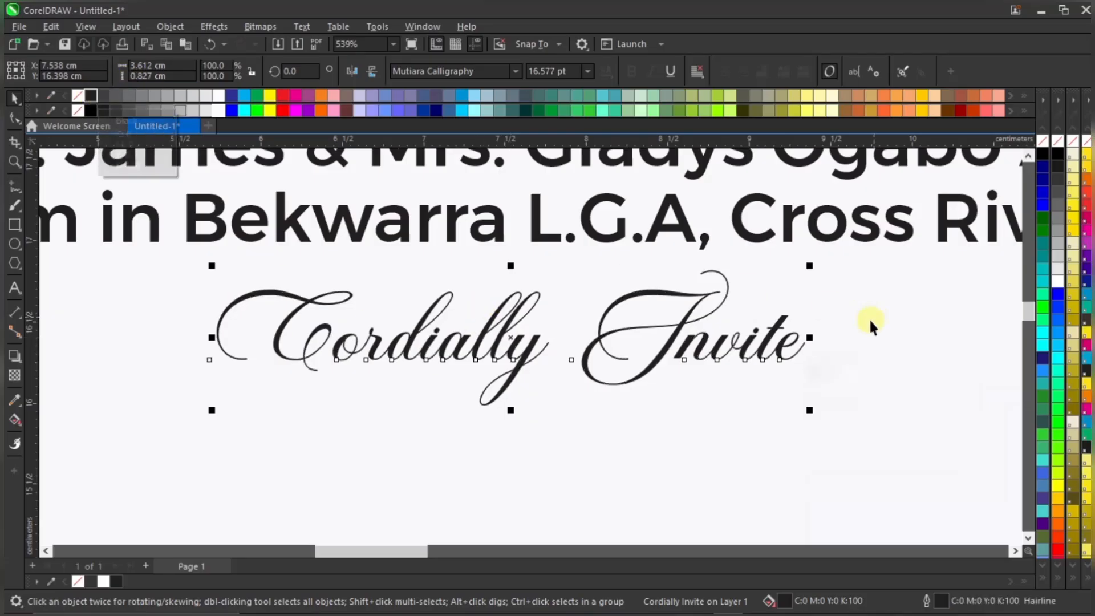
{"action": "double_click", "coordinate": [928, 605]}
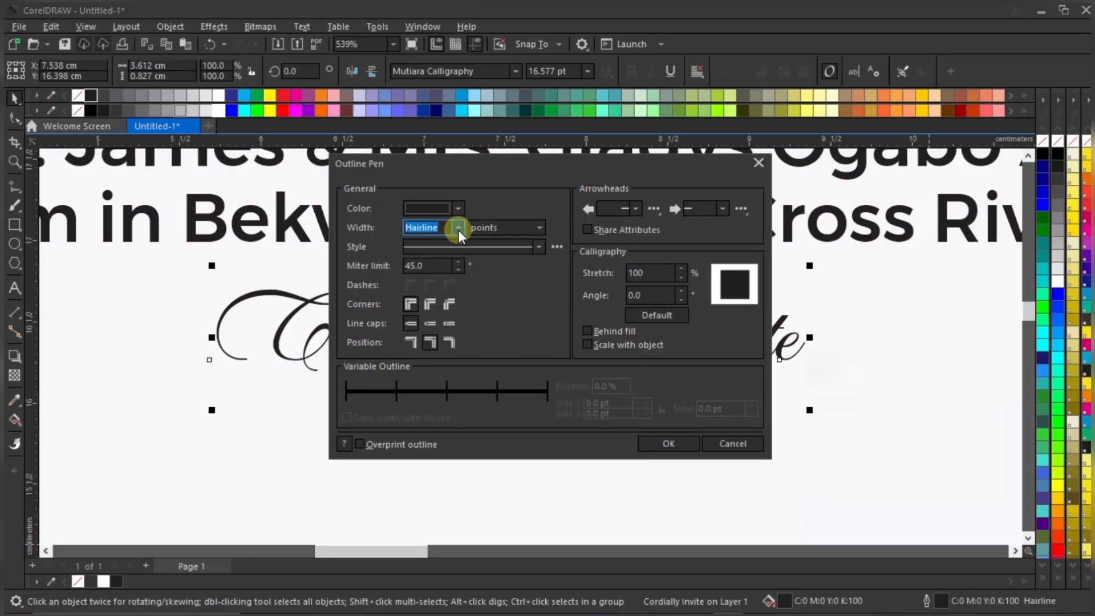
{"action": "left_click", "coordinate": [445, 228]}
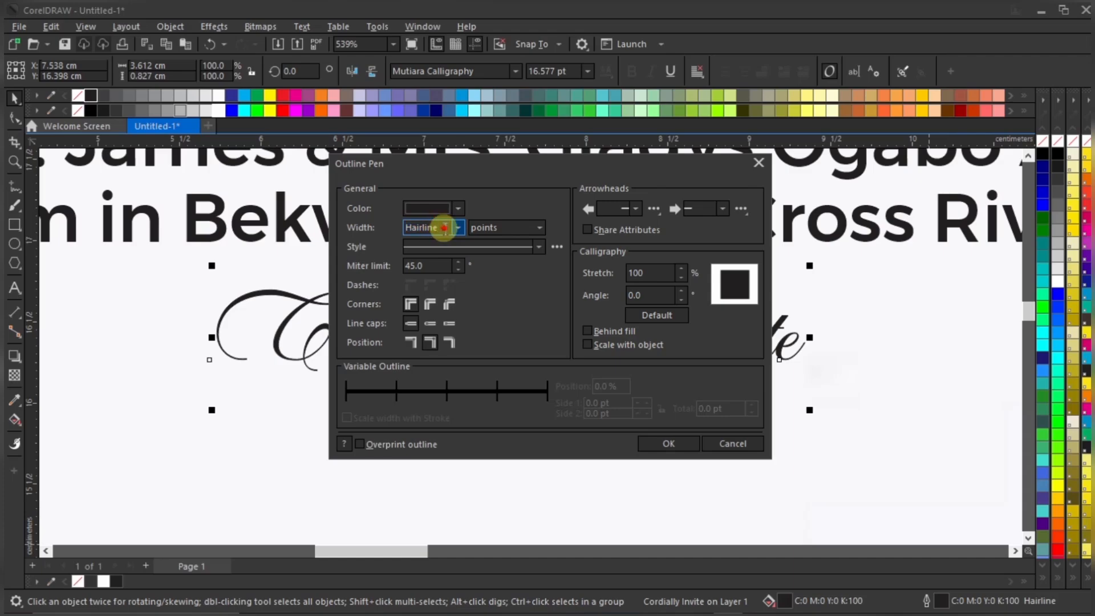
{"action": "left_click_drag", "start_coordinate": [444, 228], "coordinate": [375, 229]}
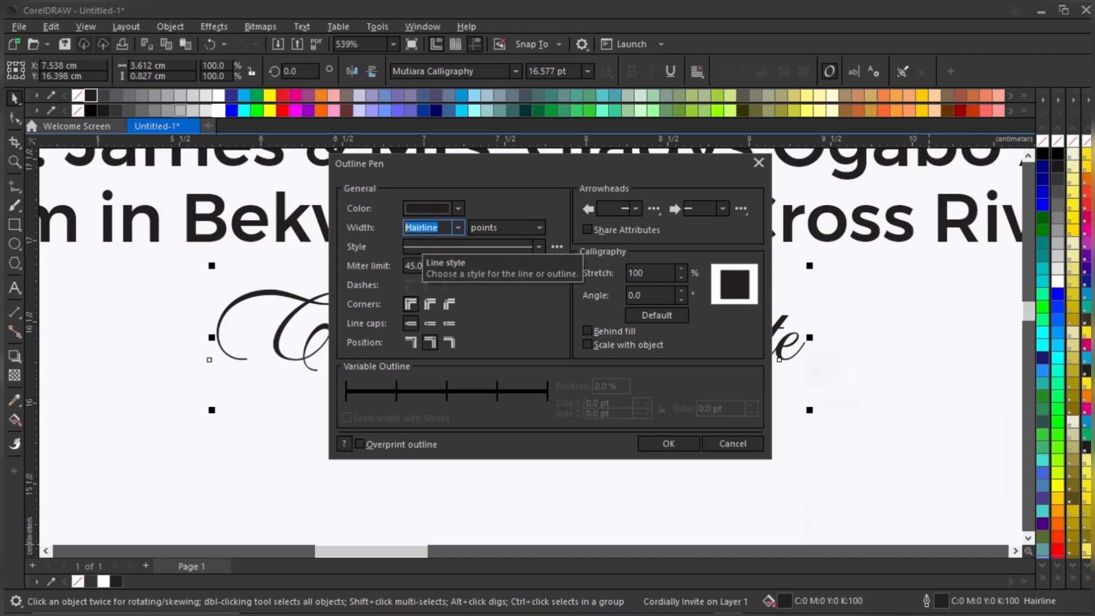
{"action": "type", "text": "0.2"}
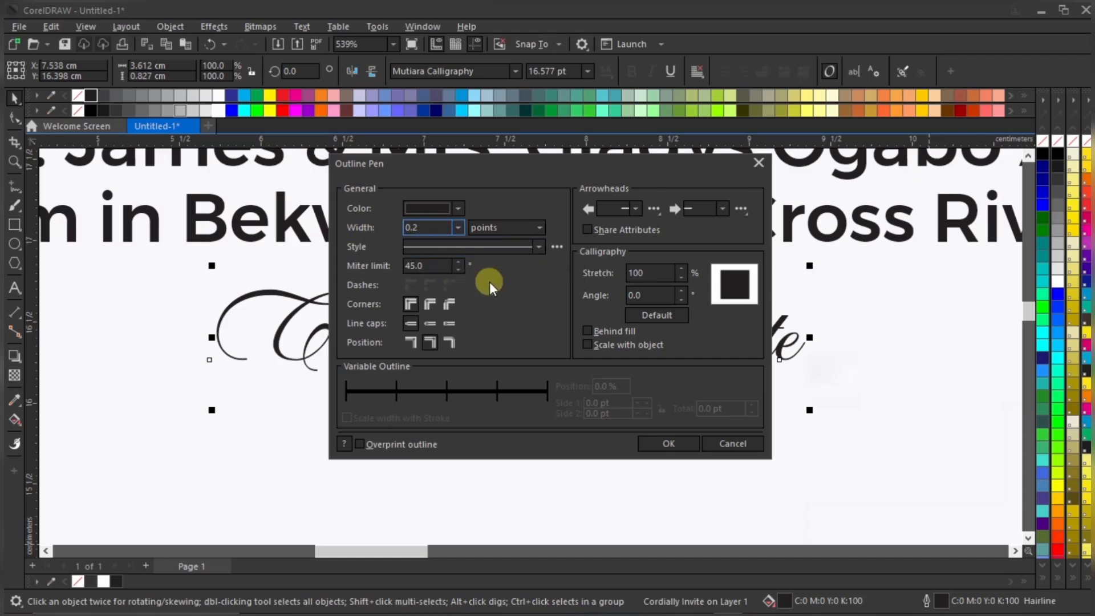
{"action": "left_click", "coordinate": [664, 443]}
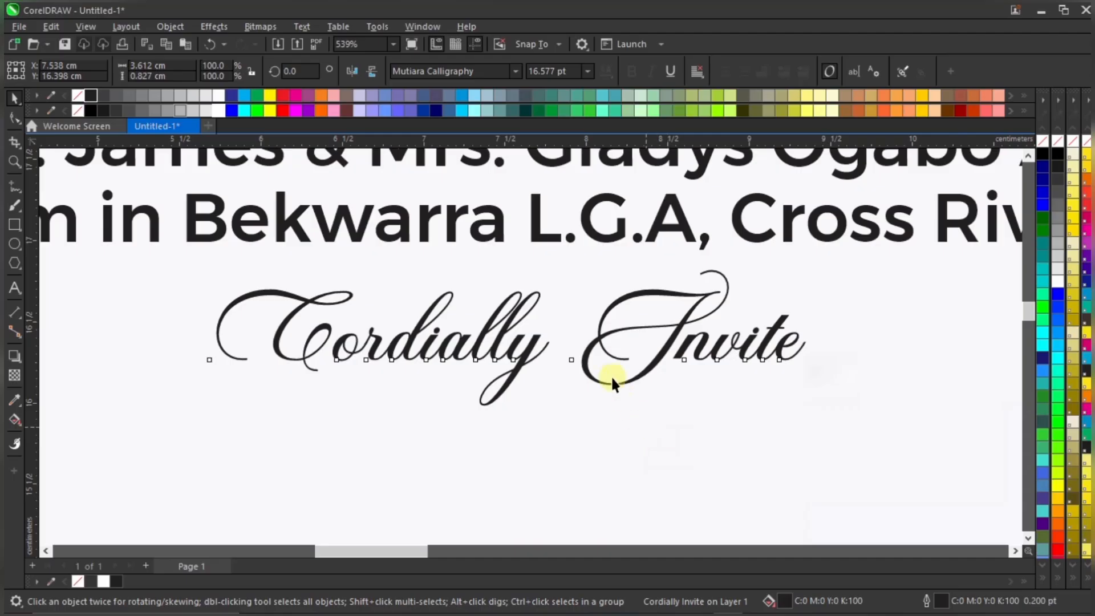
{"action": "scroll", "coordinate": [611, 375], "scroll_direction": "down", "scroll_amount": 4}
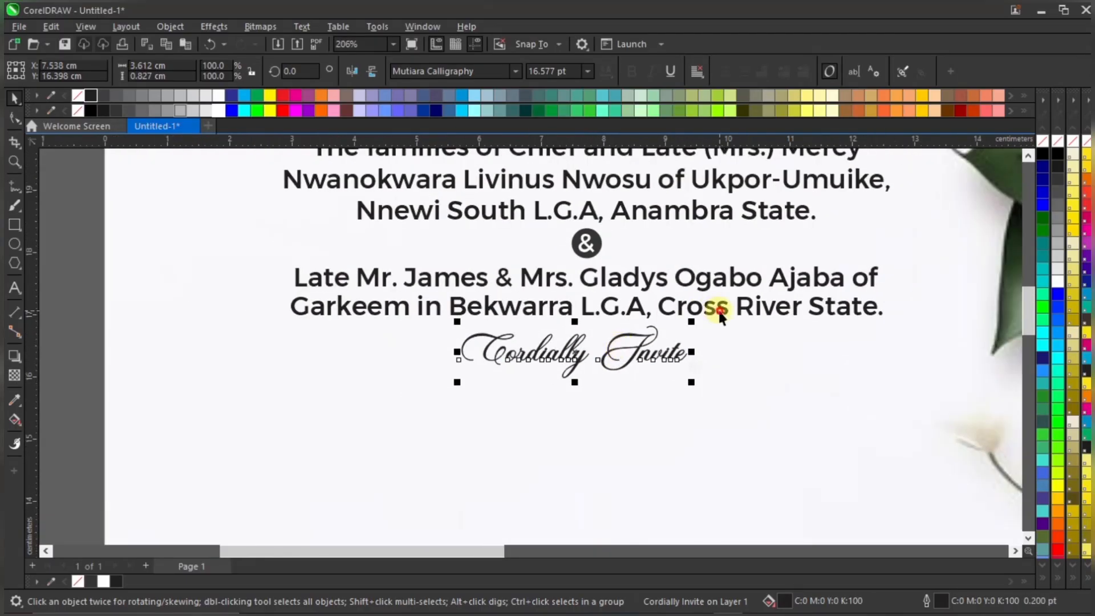
Scale 'Cordially Invite' up a little, keeping it centred under the Garkeem line
{"action": "left_click", "coordinate": [720, 311], "text": "shift"}
{"action": "scroll", "coordinate": [557, 365], "scroll_direction": "down", "scroll_amount": 2}
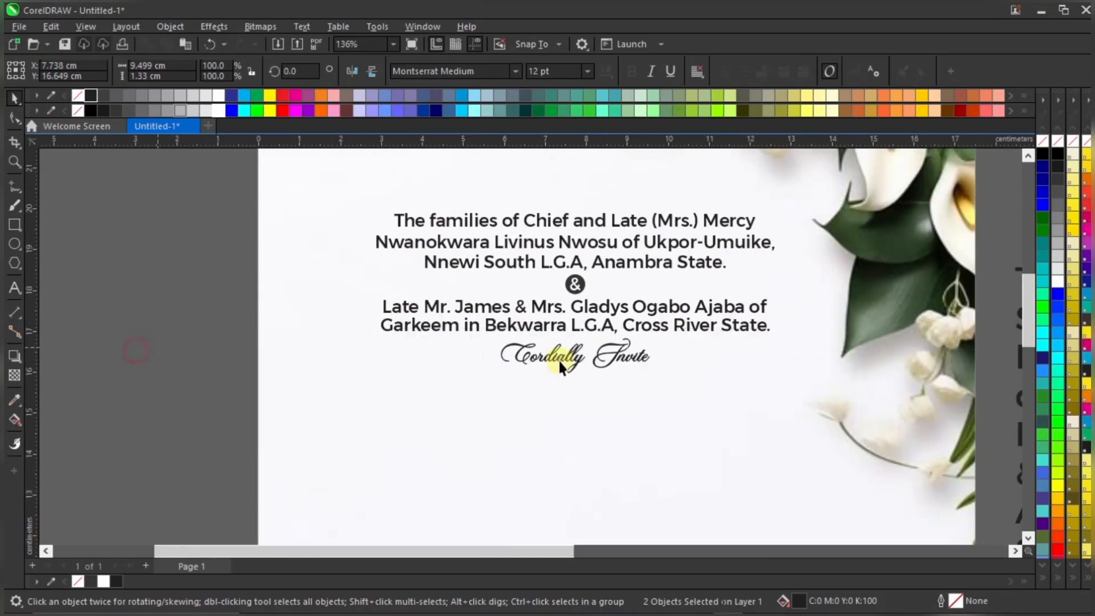
{"action": "left_click", "coordinate": [630, 359]}
{"action": "left_click_drag", "start_coordinate": [666, 385], "coordinate": [672, 379]}
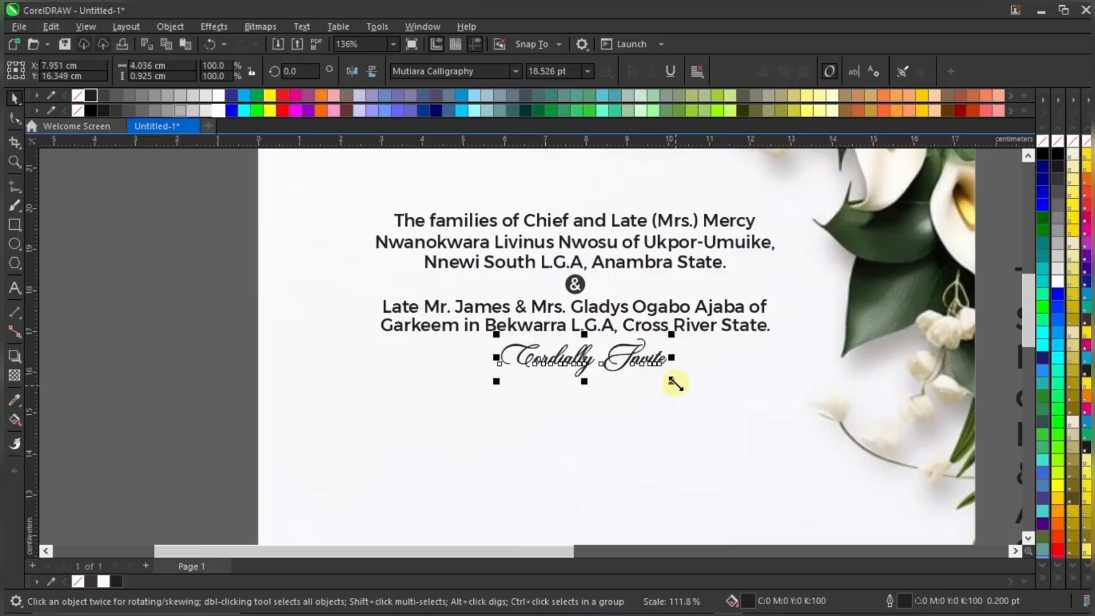
{"action": "left_click", "coordinate": [714, 324], "text": "shift"}
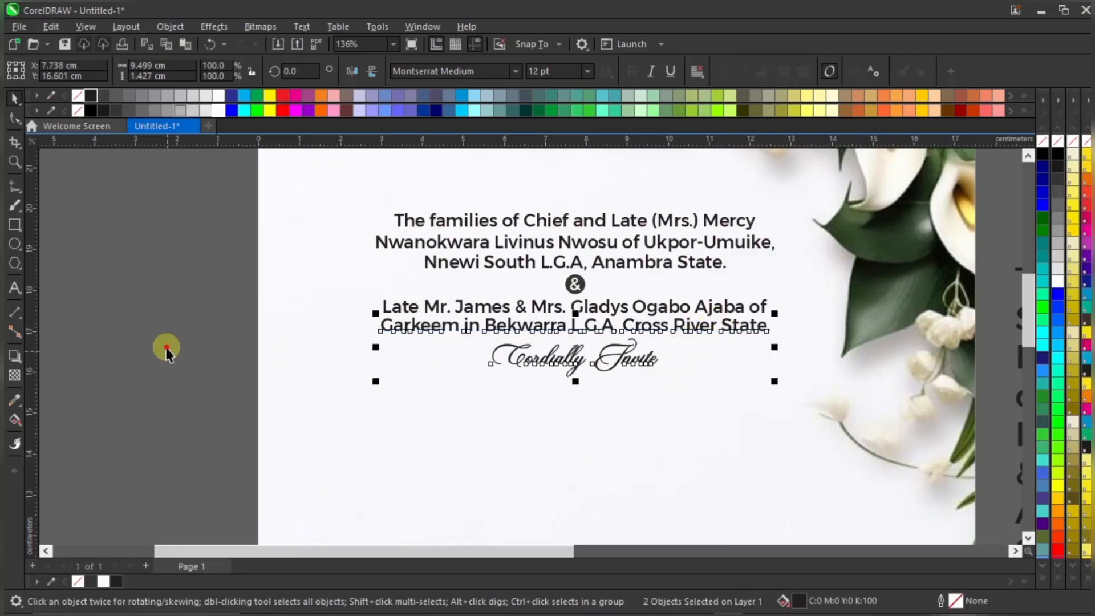
{"action": "left_click", "coordinate": [318, 311]}
{"action": "scroll", "coordinate": [318, 311], "scroll_direction": "down", "scroll_amount": 2}
{"action": "scroll", "coordinate": [536, 364], "scroll_direction": "up", "scroll_amount": 1}
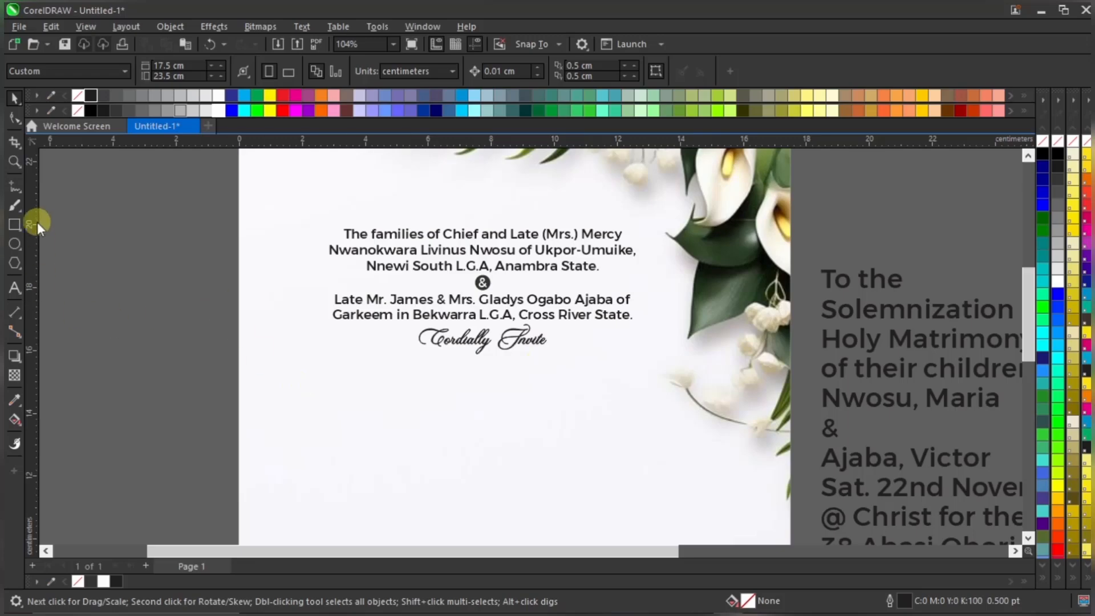
Draw a straight 10.4 cm horizontal Bézier line beneath 'Cordially Invite' and nudge it up
{"action": "left_click_drag", "start_coordinate": [21, 193], "coordinate": [56, 210]}
{"action": "left_click", "coordinate": [55, 216]}
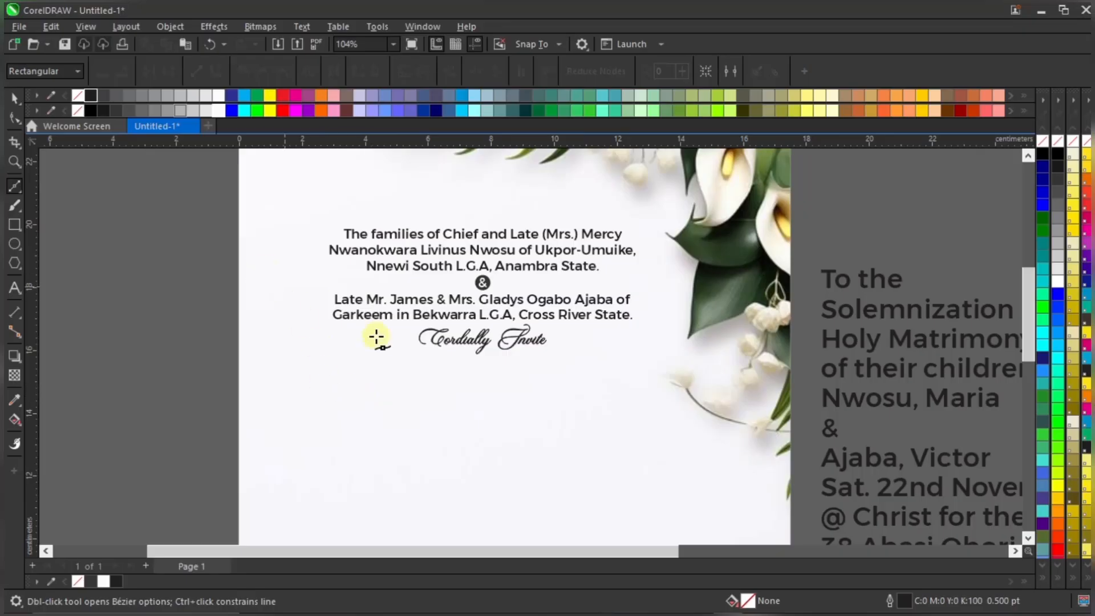
{"action": "left_click", "coordinate": [21, 193]}
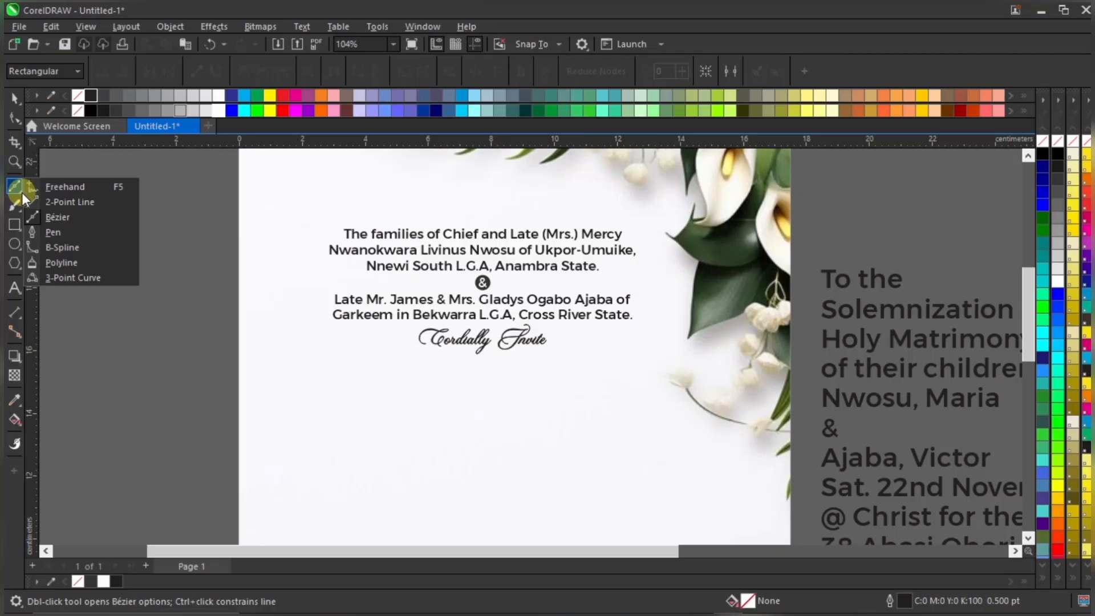
{"action": "left_click", "coordinate": [56, 217]}
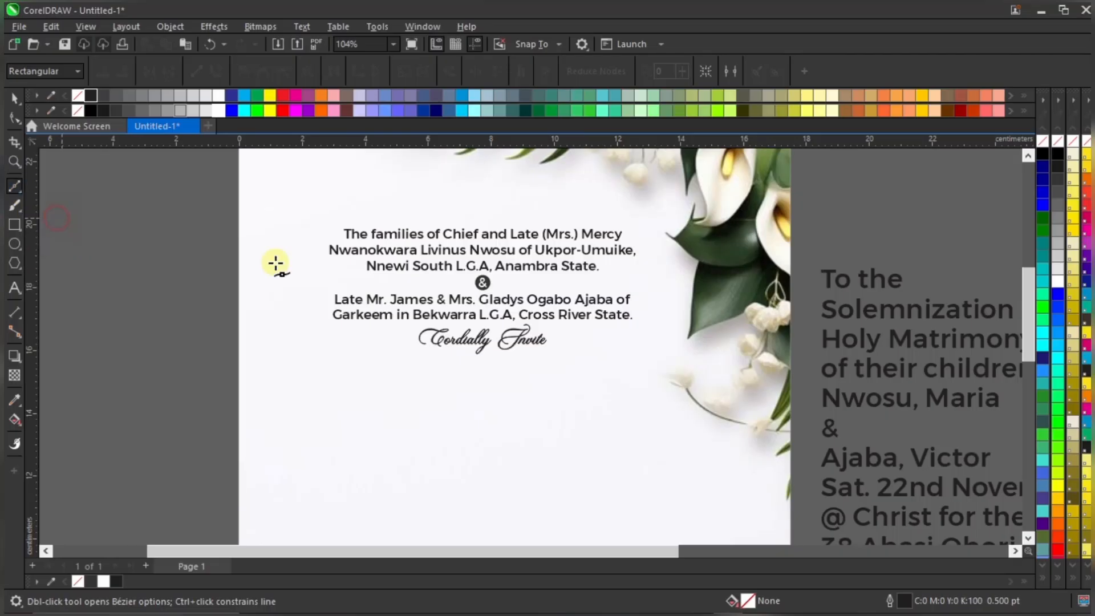
{"action": "left_click", "coordinate": [317, 386]}
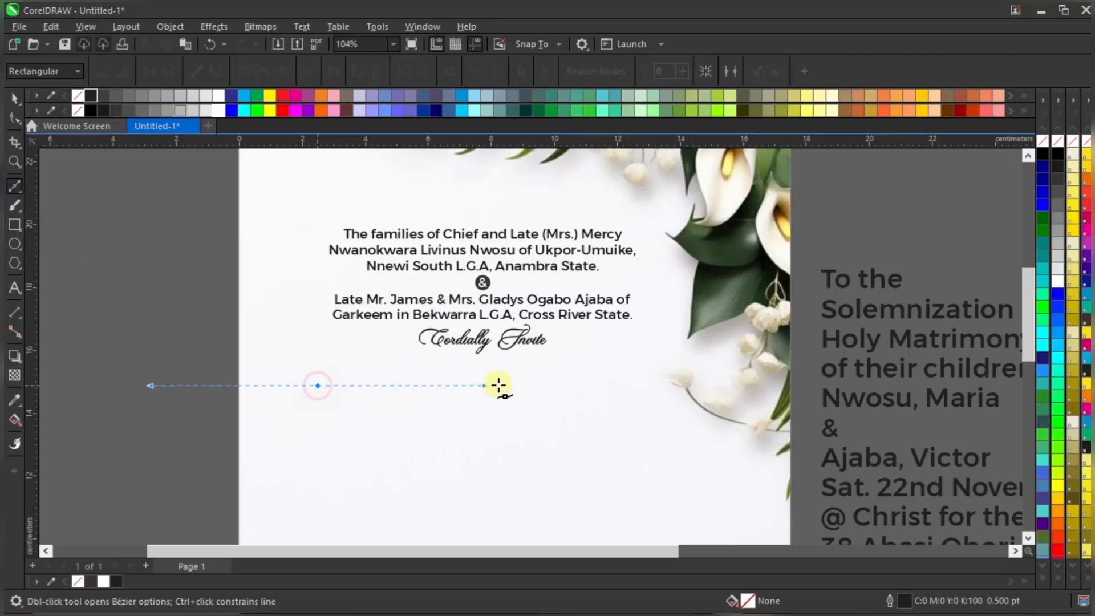
{"action": "left_click", "coordinate": [646, 386]}
{"action": "key", "text": "space"}
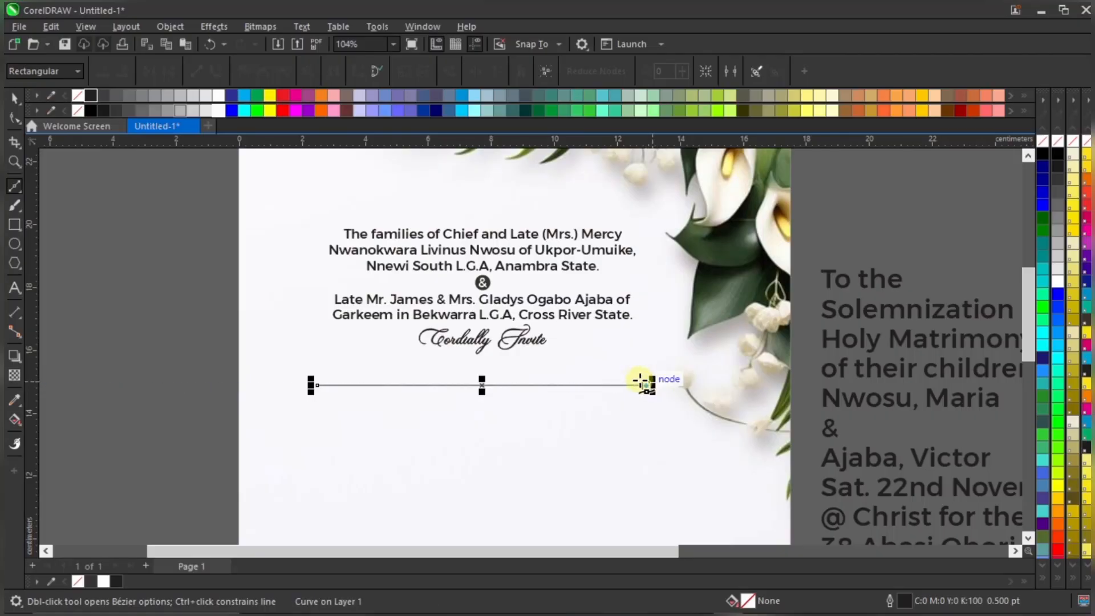
{"action": "scroll", "coordinate": [482, 387], "scroll_direction": "up", "scroll_amount": 2}
{"action": "left_click_drag", "start_coordinate": [489, 392], "coordinate": [489, 384]}
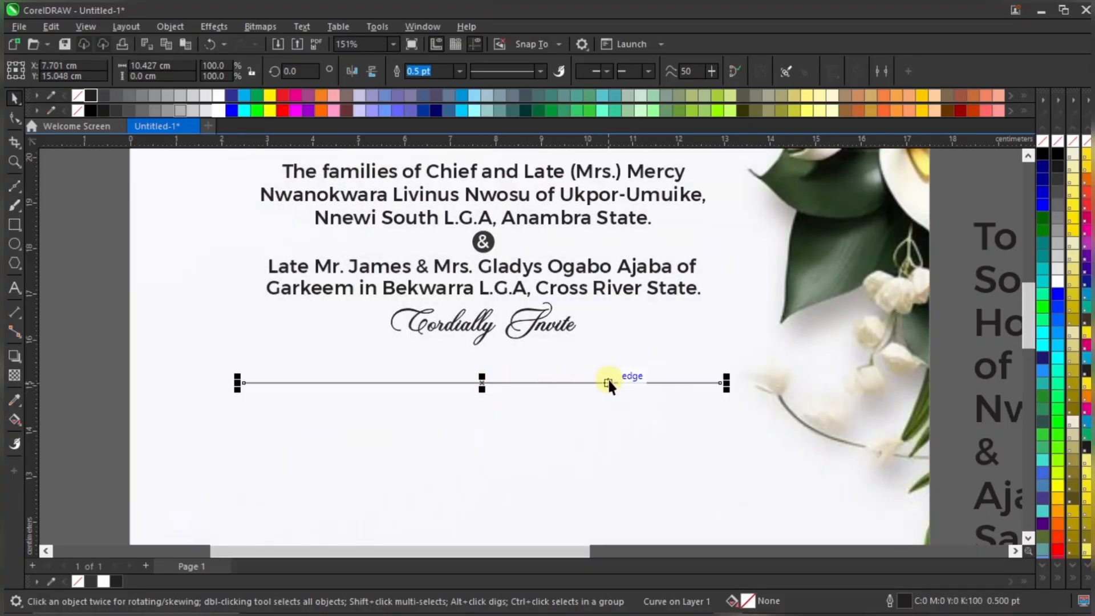
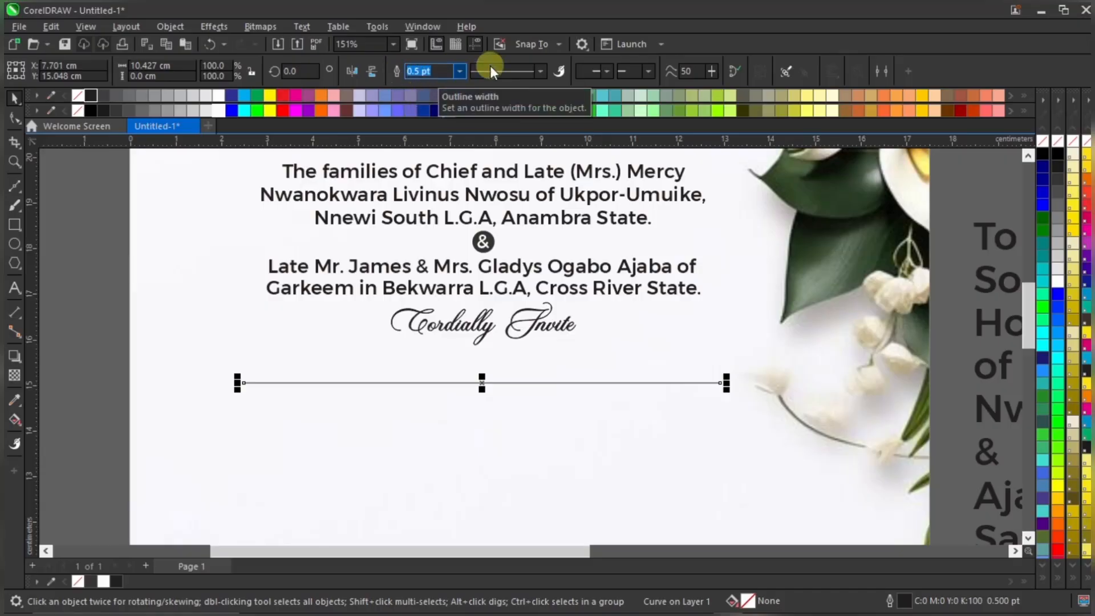
Make the divider line 1.0 pt thick and confirm 1.0 pt width in the Outline Pen dialog
{"action": "left_click", "coordinate": [458, 69]}
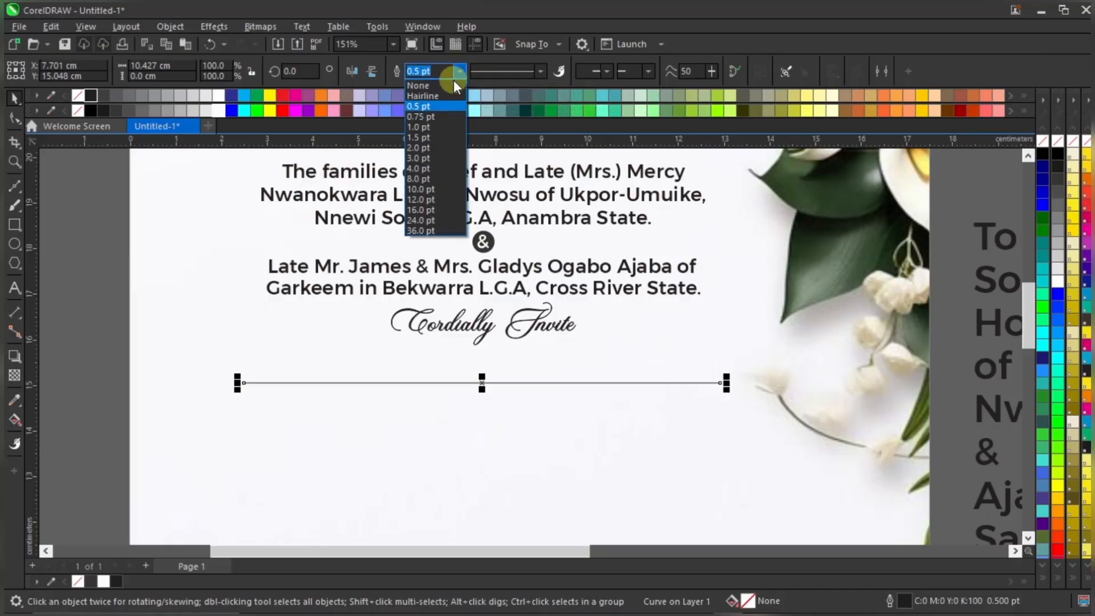
{"action": "left_click", "coordinate": [450, 124]}
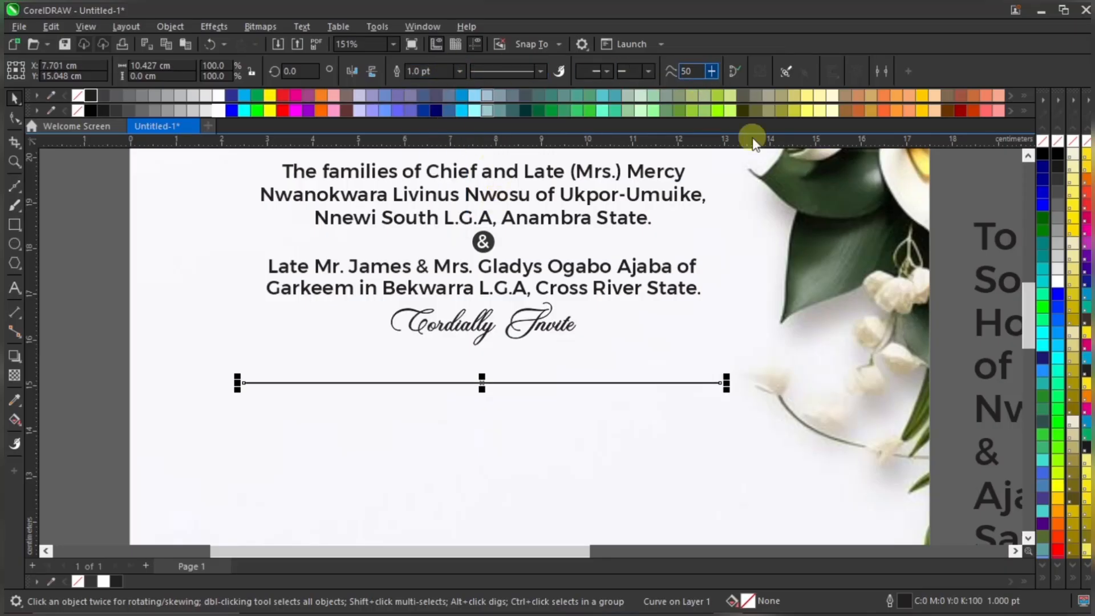
{"action": "left_click", "coordinate": [907, 602]}
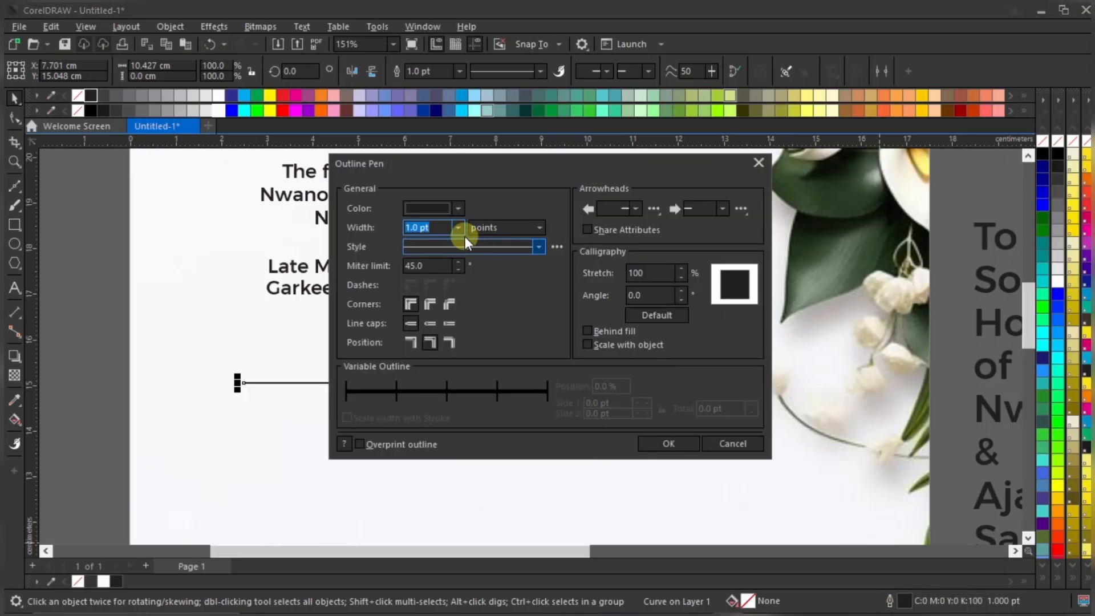
{"action": "left_click", "coordinate": [758, 163]}
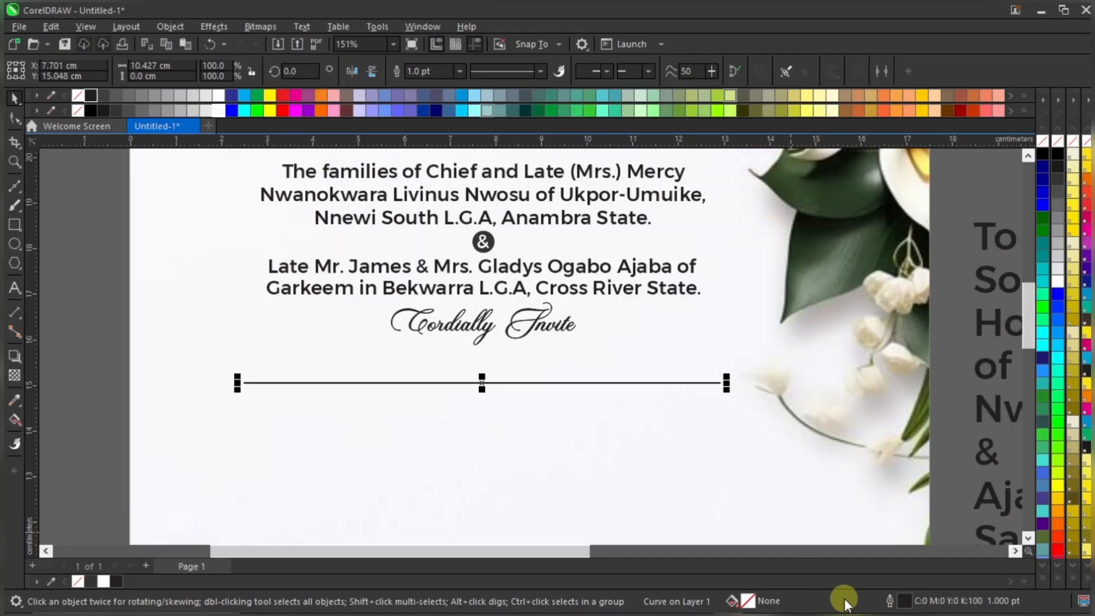
{"action": "double_click", "coordinate": [905, 603]}
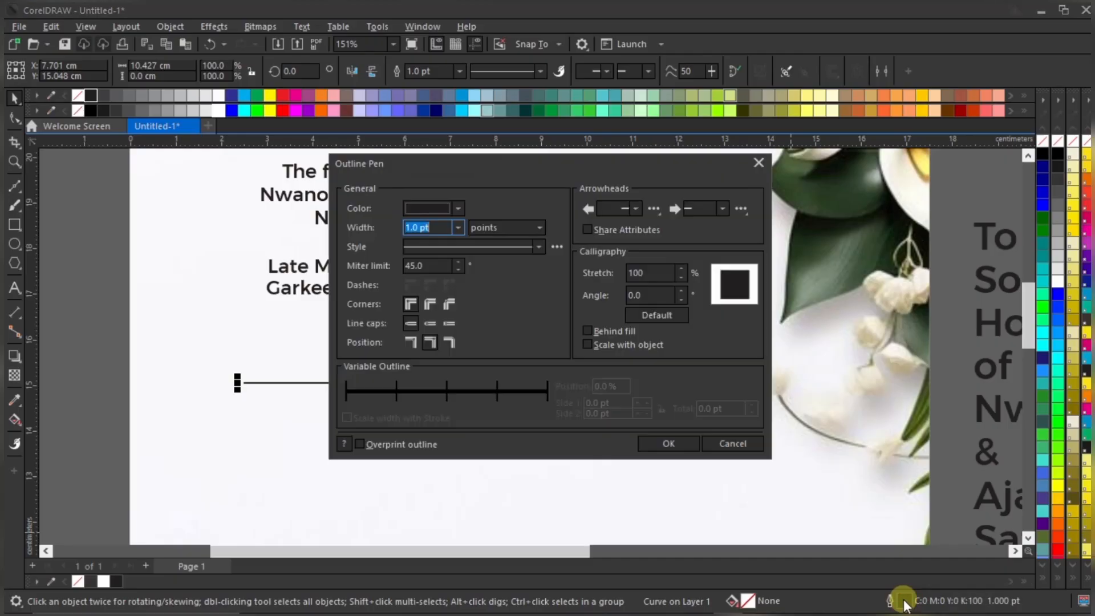
{"action": "left_click", "coordinate": [440, 227]}
{"action": "left_click", "coordinate": [458, 227]}
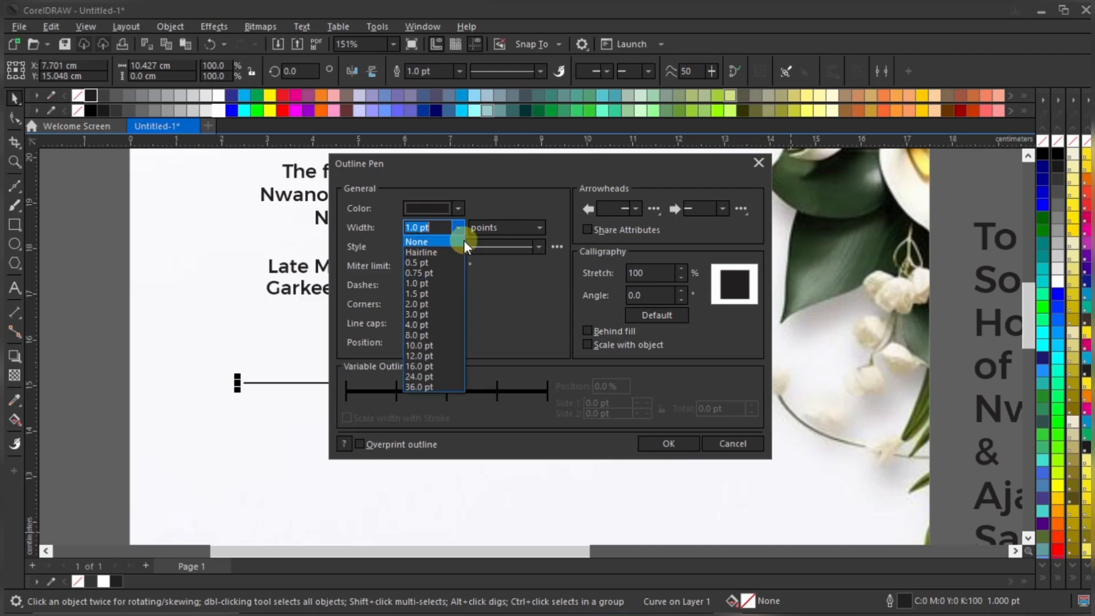
{"action": "left_click", "coordinate": [450, 281]}
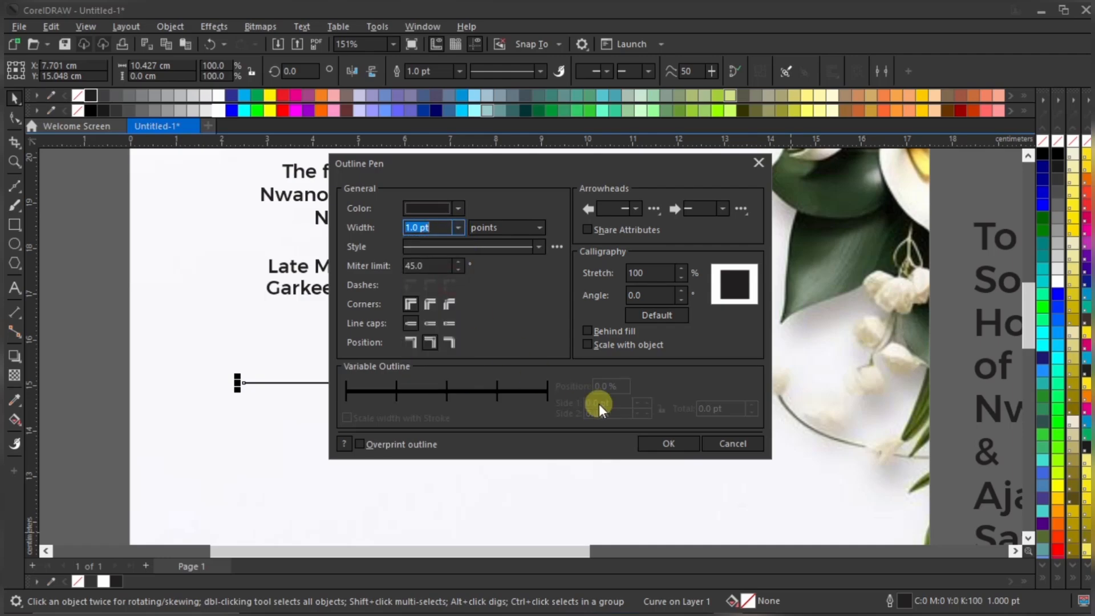
{"action": "left_click", "coordinate": [669, 443]}
Nudge the divider line up, then slightly lower, to fine-tune its position, and deselect it
{"action": "scroll", "coordinate": [483, 379], "scroll_direction": "down", "scroll_amount": 2}
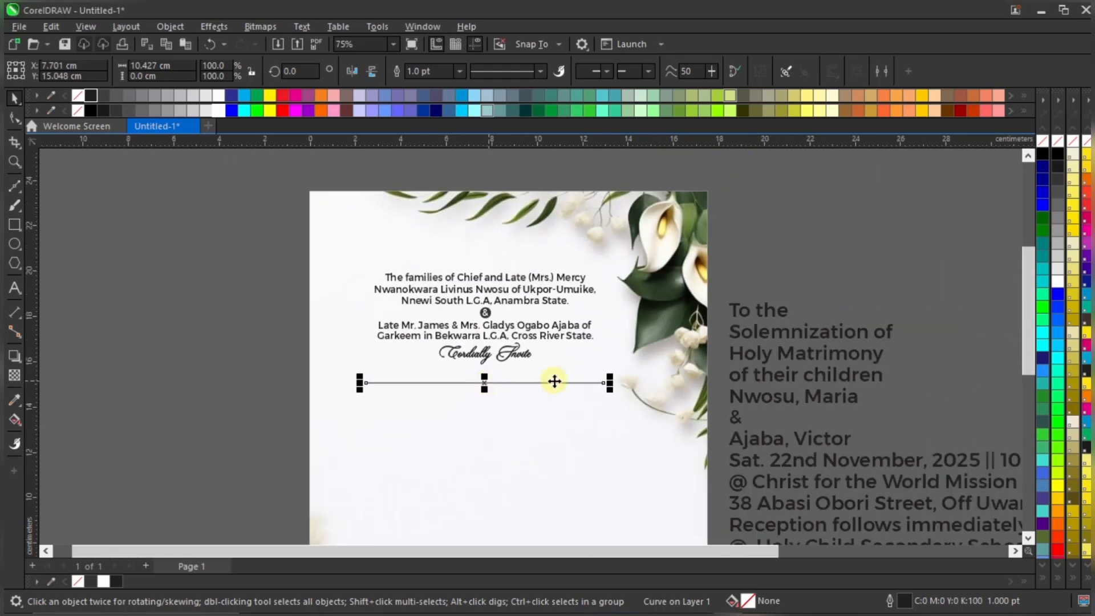
{"action": "scroll", "coordinate": [558, 376], "scroll_direction": "up", "scroll_amount": 1}
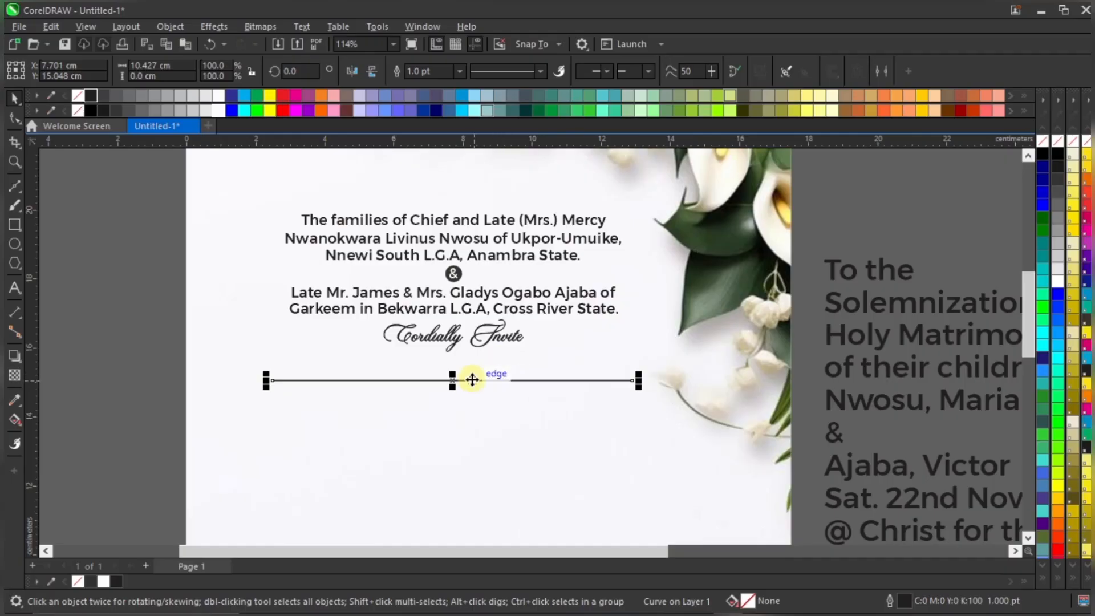
{"action": "left_click_drag", "start_coordinate": [472, 379], "coordinate": [471, 374]}
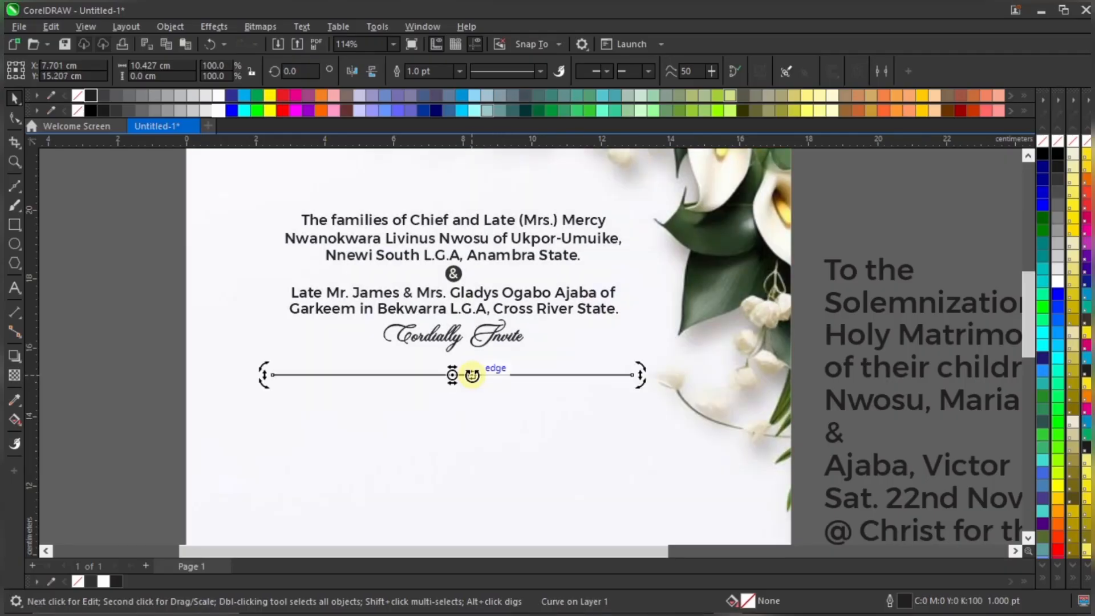
{"action": "left_click", "coordinate": [478, 374]}
{"action": "scroll", "coordinate": [478, 375], "scroll_direction": "up", "scroll_amount": 1}
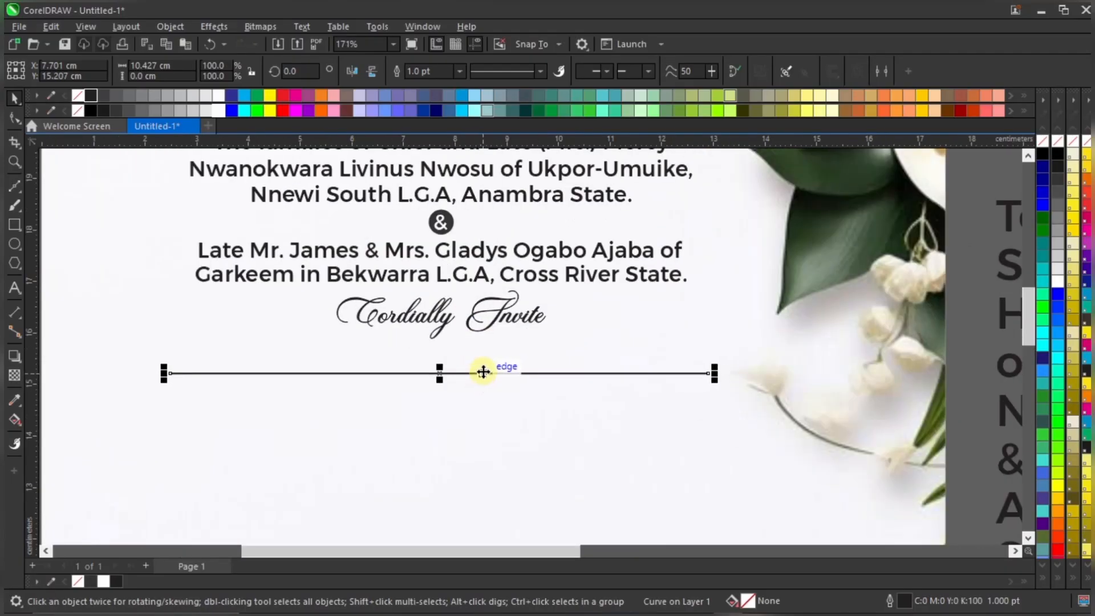
{"action": "left_click_drag", "start_coordinate": [483, 372], "coordinate": [486, 382]}
{"action": "scroll", "coordinate": [485, 381], "scroll_direction": "down", "scroll_amount": 1}
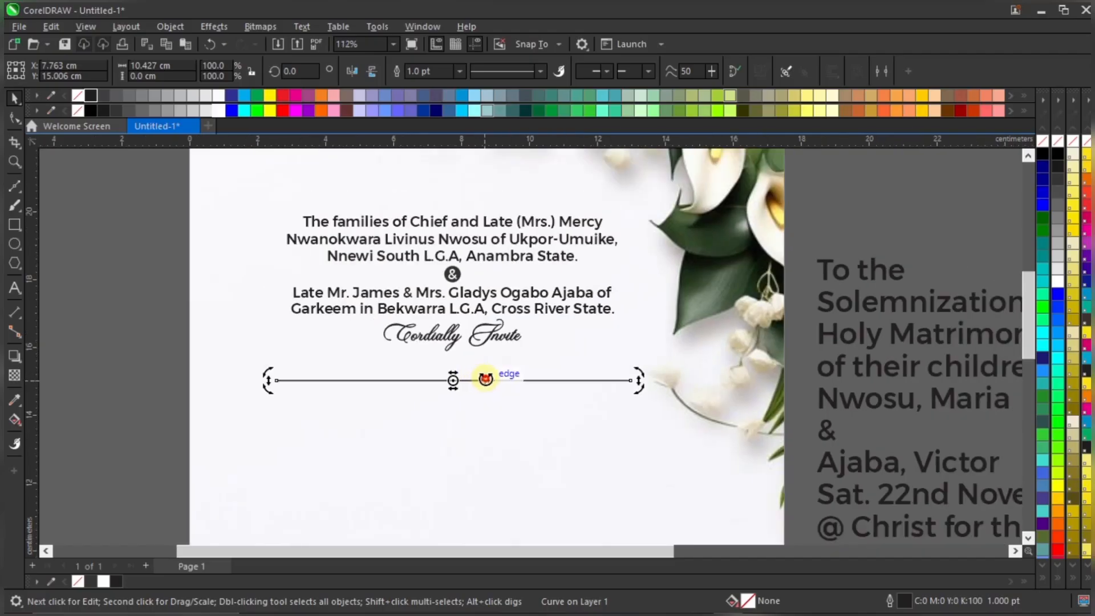
{"action": "left_click", "coordinate": [486, 379]}
{"action": "scroll", "coordinate": [416, 362], "scroll_direction": "down", "scroll_amount": 3}
{"action": "left_click", "coordinate": [211, 389]}
Nudge 'Cordially Invite' down slightly and readjust the divider line, then choose the Rectangle tool
{"action": "scroll", "coordinate": [516, 358], "scroll_direction": "up", "scroll_amount": 4}
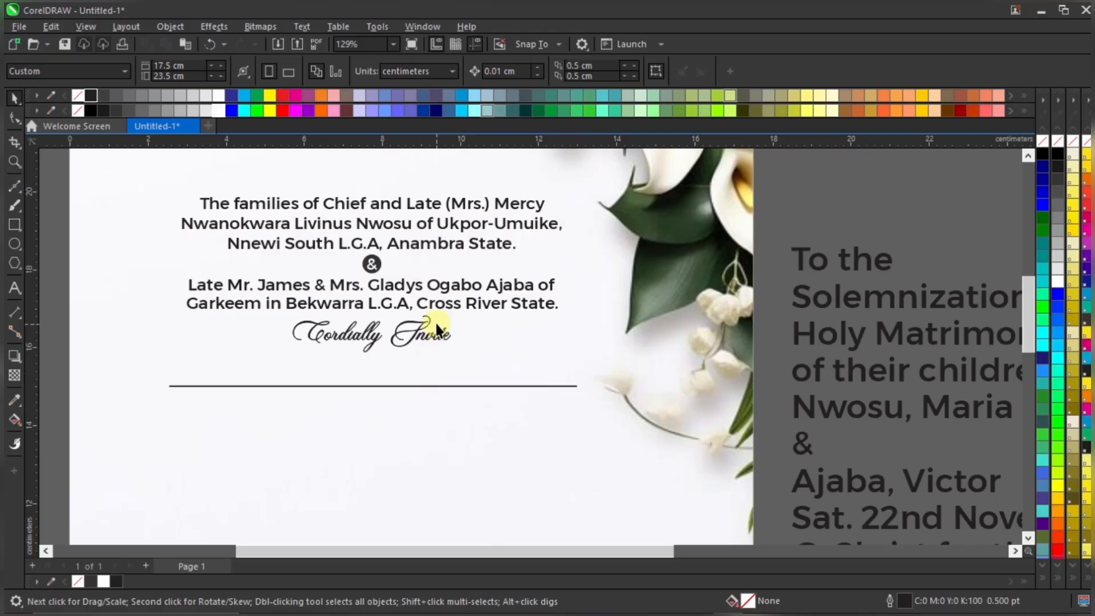
{"action": "scroll", "coordinate": [446, 239], "scroll_direction": "up", "scroll_amount": 2}
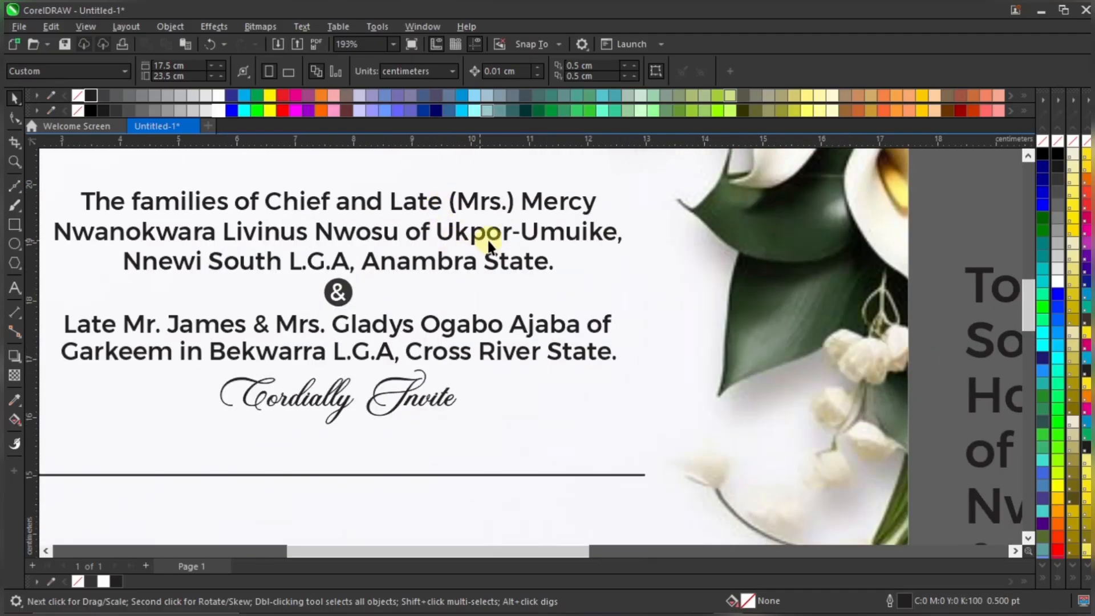
{"action": "scroll", "coordinate": [498, 238], "scroll_direction": "down", "scroll_amount": 3}
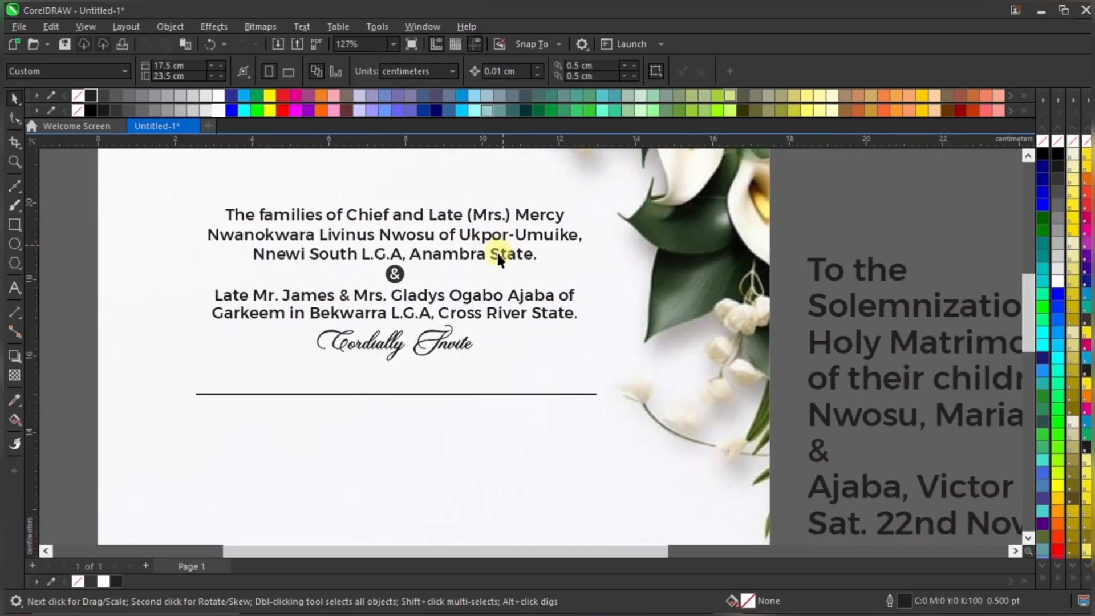
{"action": "scroll", "coordinate": [481, 272], "scroll_direction": "down", "scroll_amount": 1}
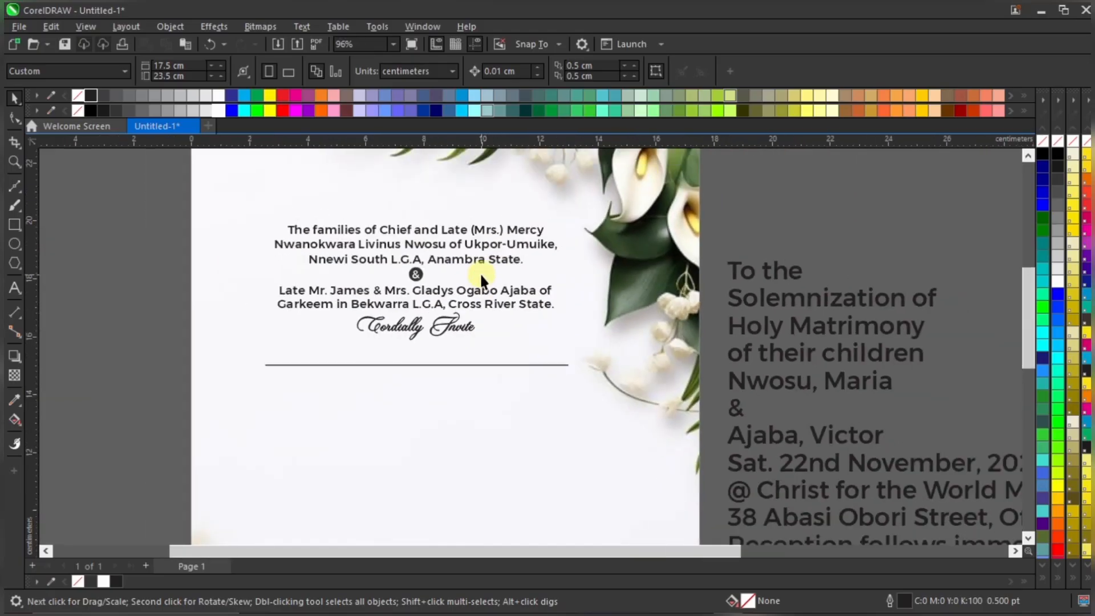
{"action": "left_click", "coordinate": [476, 337]}
{"action": "scroll", "coordinate": [470, 331], "scroll_direction": "up", "scroll_amount": 1}
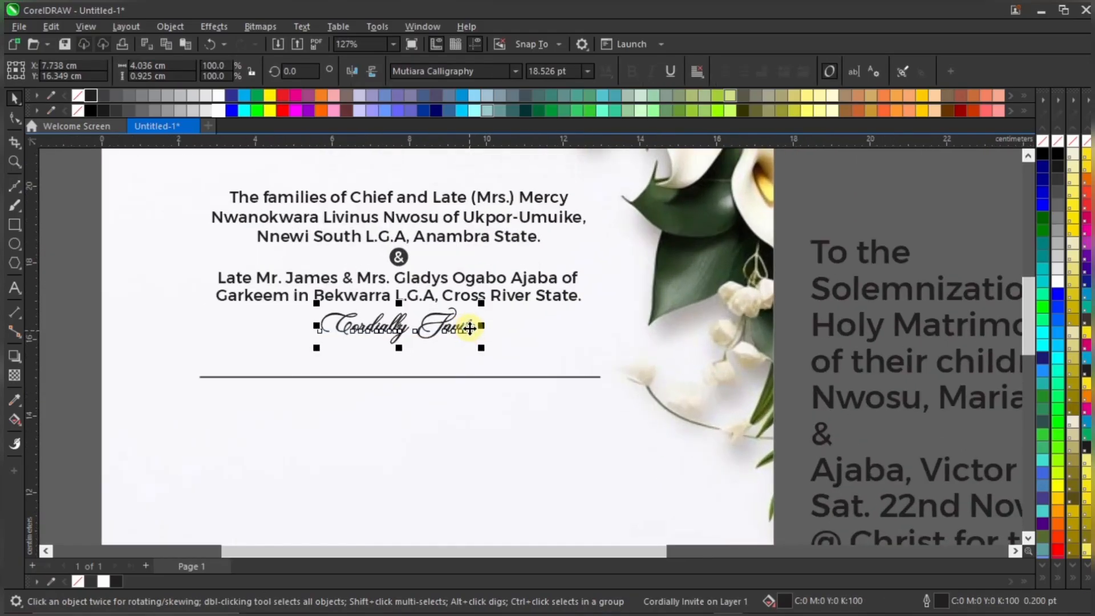
{"action": "left_click_drag", "start_coordinate": [470, 328], "coordinate": [470, 329]}
{"action": "scroll", "coordinate": [470, 328], "scroll_direction": "down", "scroll_amount": 2}
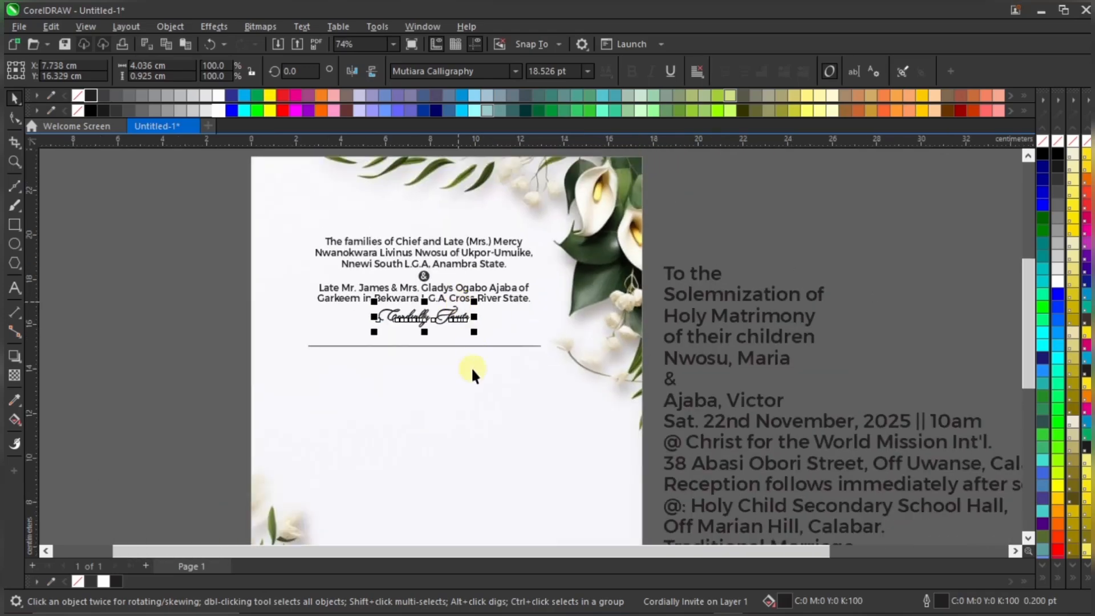
{"action": "scroll", "coordinate": [428, 342], "scroll_direction": "up", "scroll_amount": 1}
{"action": "left_click", "coordinate": [432, 340]}
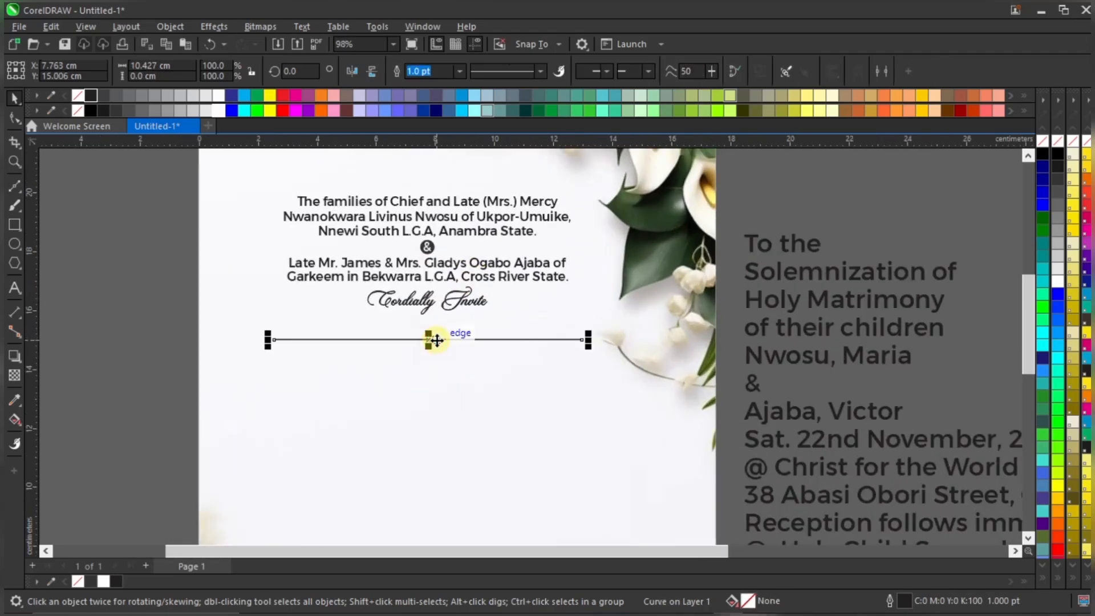
{"action": "left_click_drag", "start_coordinate": [432, 338], "coordinate": [436, 336]}
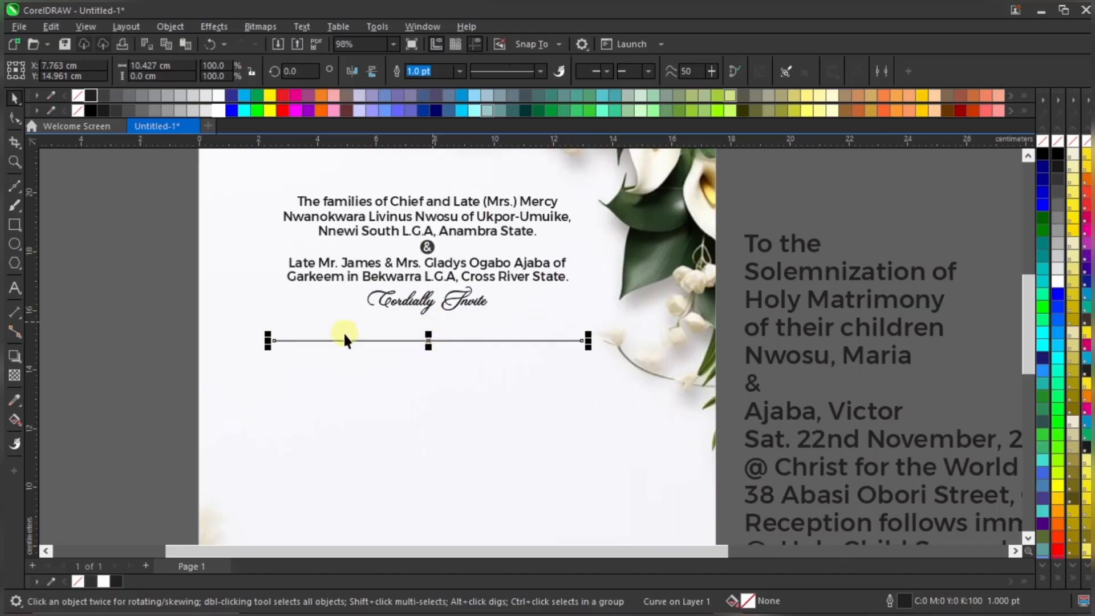
{"action": "left_click", "coordinate": [147, 357]}
{"action": "scroll", "coordinate": [436, 296], "scroll_direction": "down", "scroll_amount": 1}
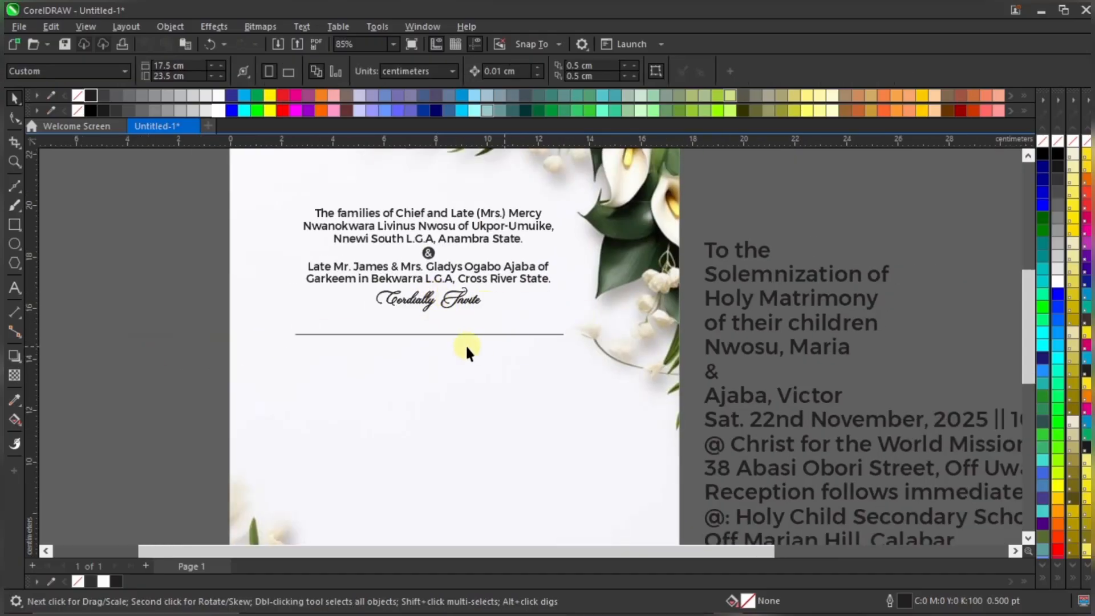
{"action": "scroll", "coordinate": [465, 344], "scroll_direction": "down", "scroll_amount": 2}
{"action": "scroll", "coordinate": [500, 328], "scroll_direction": "up", "scroll_amount": 3}
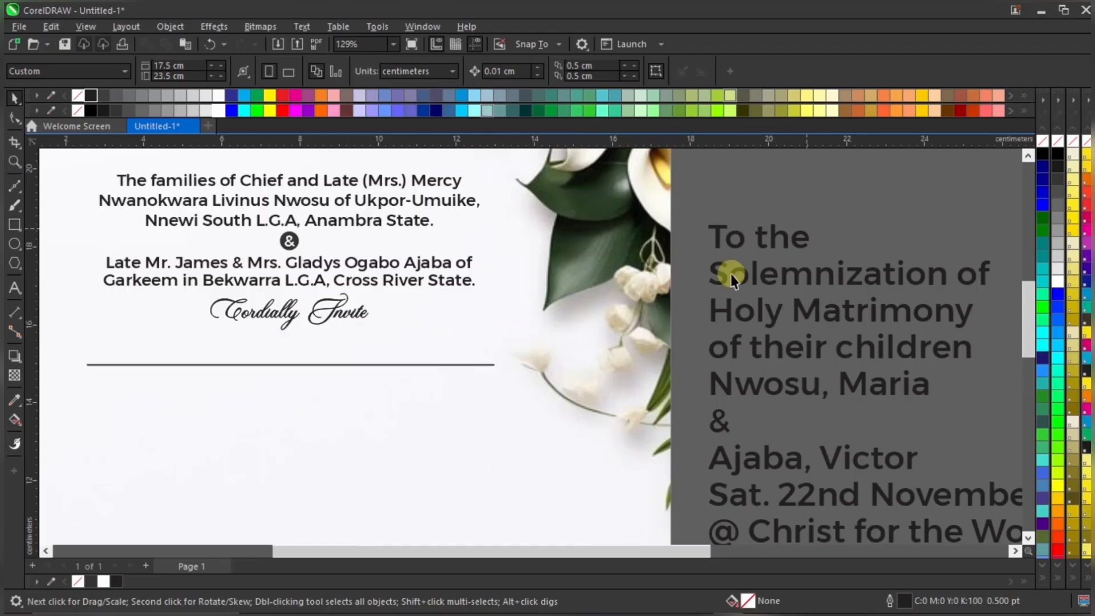
{"action": "left_click", "coordinate": [20, 220]}
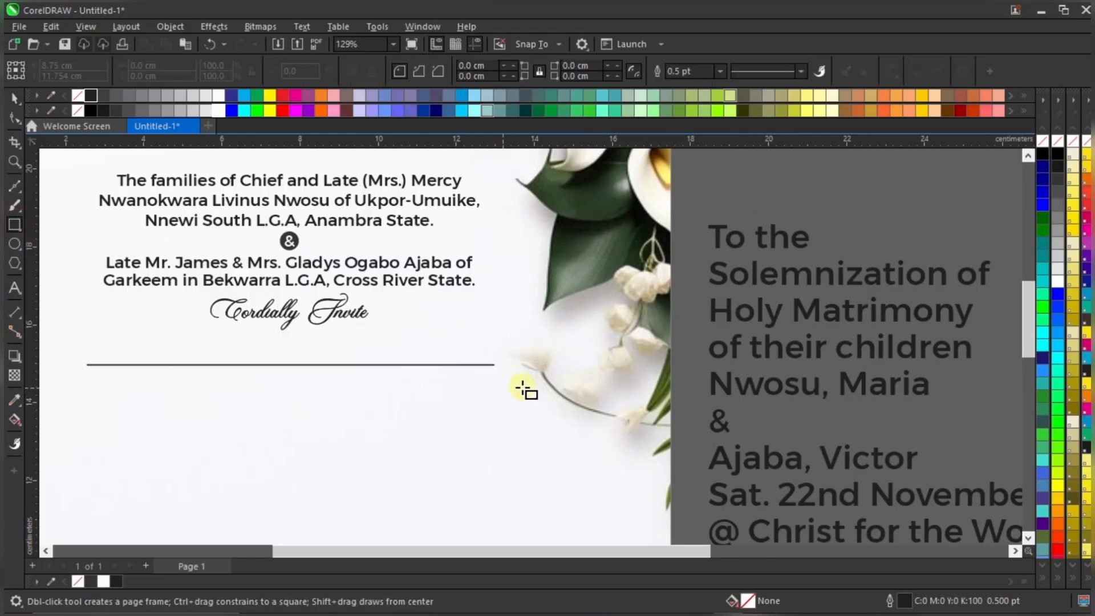
Draw a small rectangle at the divider line's right end and convert it to curves
{"action": "scroll", "coordinate": [486, 351], "scroll_direction": "up", "scroll_amount": 3}
{"action": "left_click_drag", "start_coordinate": [459, 340], "coordinate": [549, 376]}
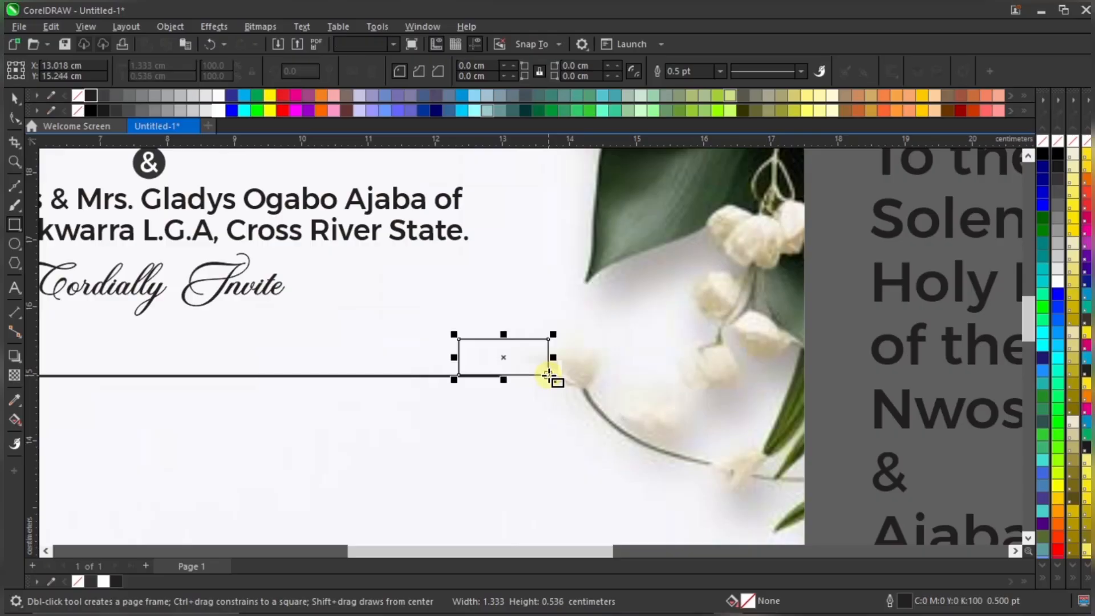
{"action": "key", "text": "space"}
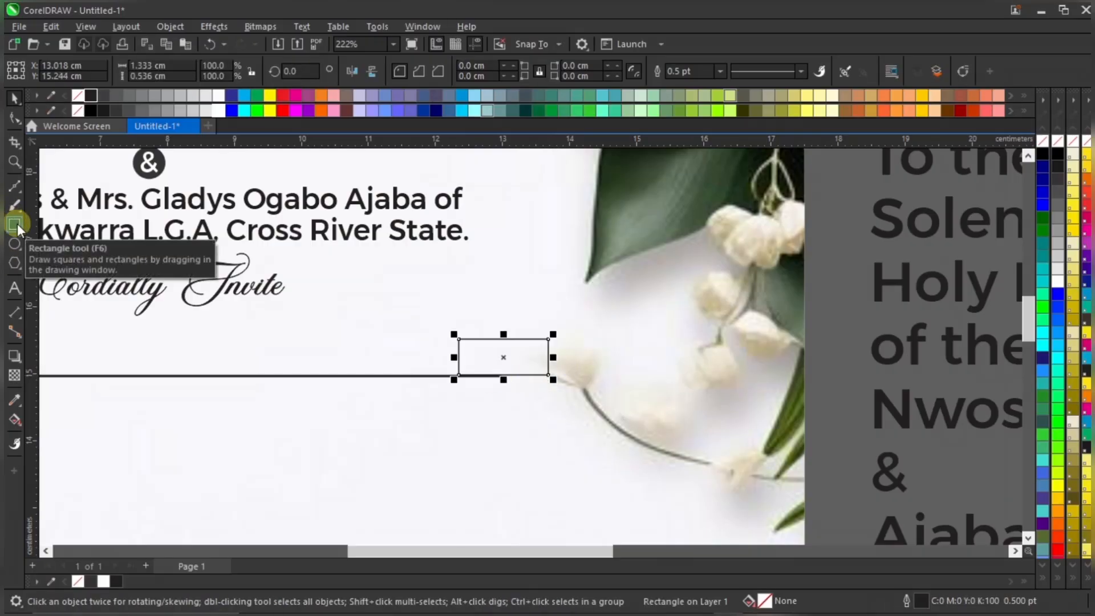
{"action": "scroll", "coordinate": [497, 360], "scroll_direction": "up", "scroll_amount": 2}
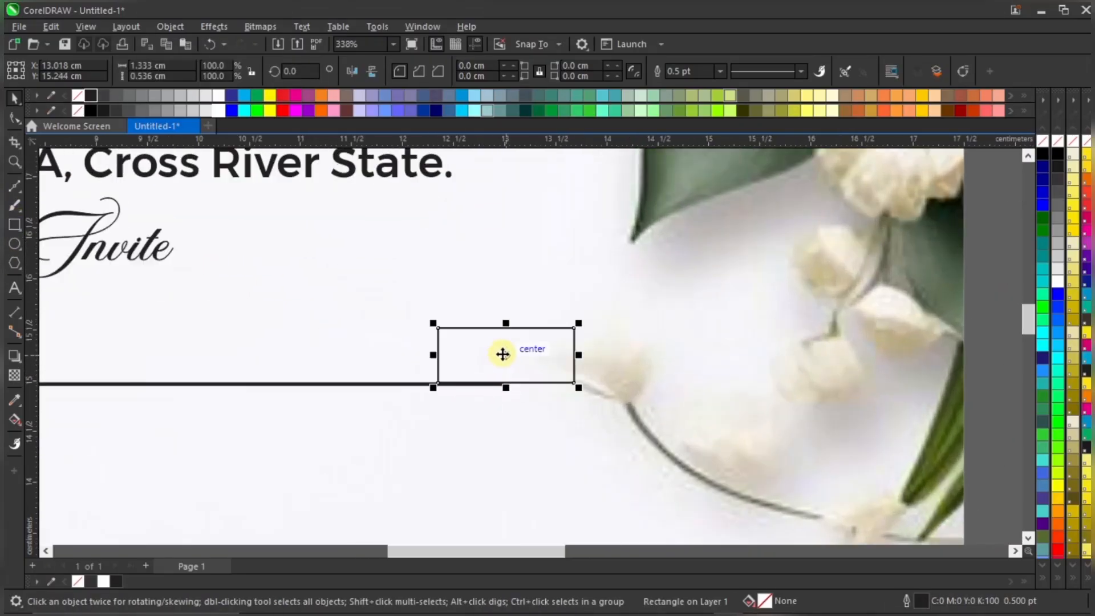
{"action": "scroll", "coordinate": [501, 352], "scroll_direction": "up", "scroll_amount": 4}
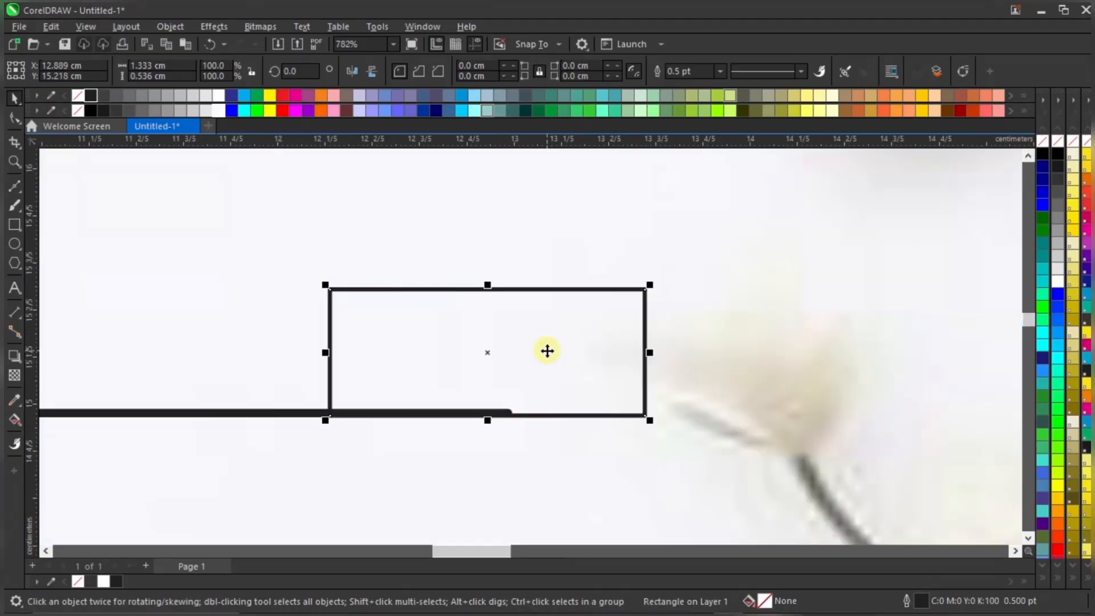
{"action": "scroll", "coordinate": [547, 348], "scroll_direction": "down", "scroll_amount": 2}
{"action": "scroll", "coordinate": [547, 348], "scroll_direction": "down", "scroll_amount": 2}
{"action": "scroll", "coordinate": [529, 352], "scroll_direction": "down", "scroll_amount": 3}
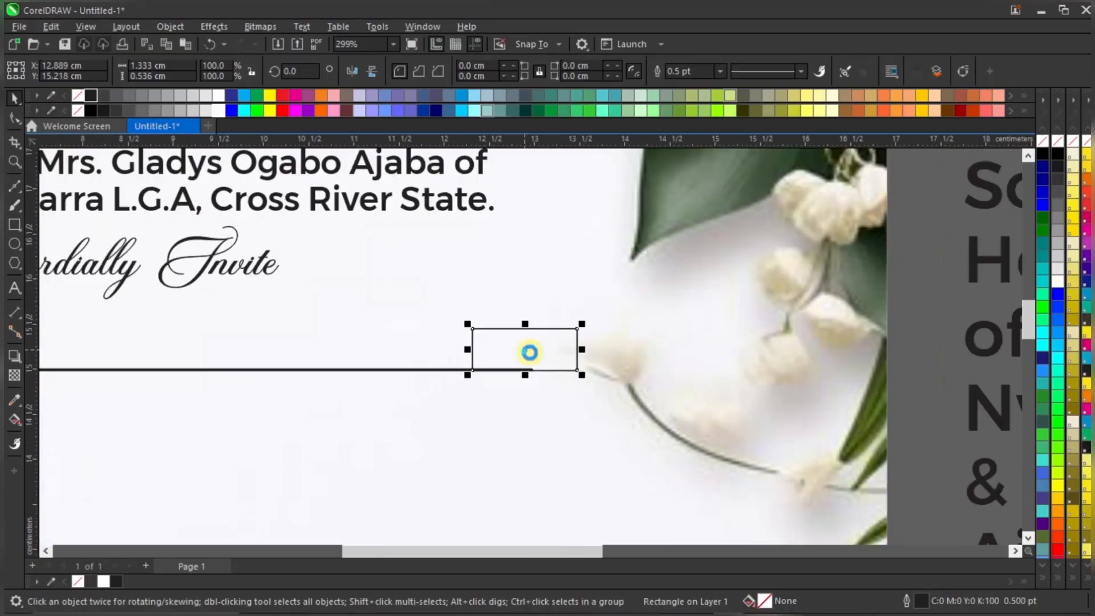
{"action": "right_click", "coordinate": [531, 354]}
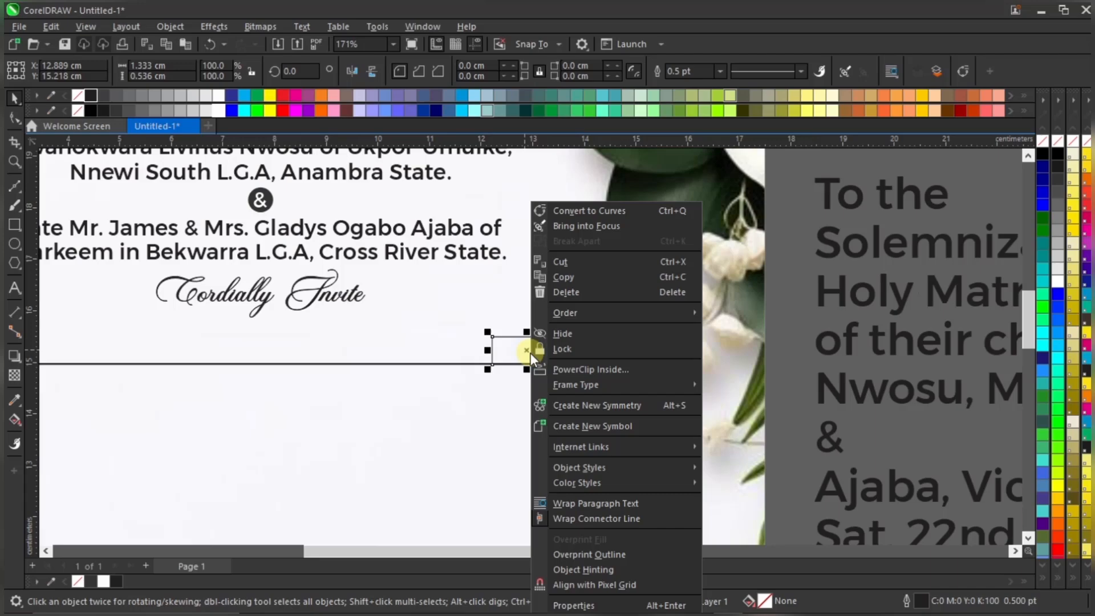
{"action": "left_click", "coordinate": [607, 211]}
{"action": "scroll", "coordinate": [525, 337], "scroll_direction": "up", "scroll_amount": 5}
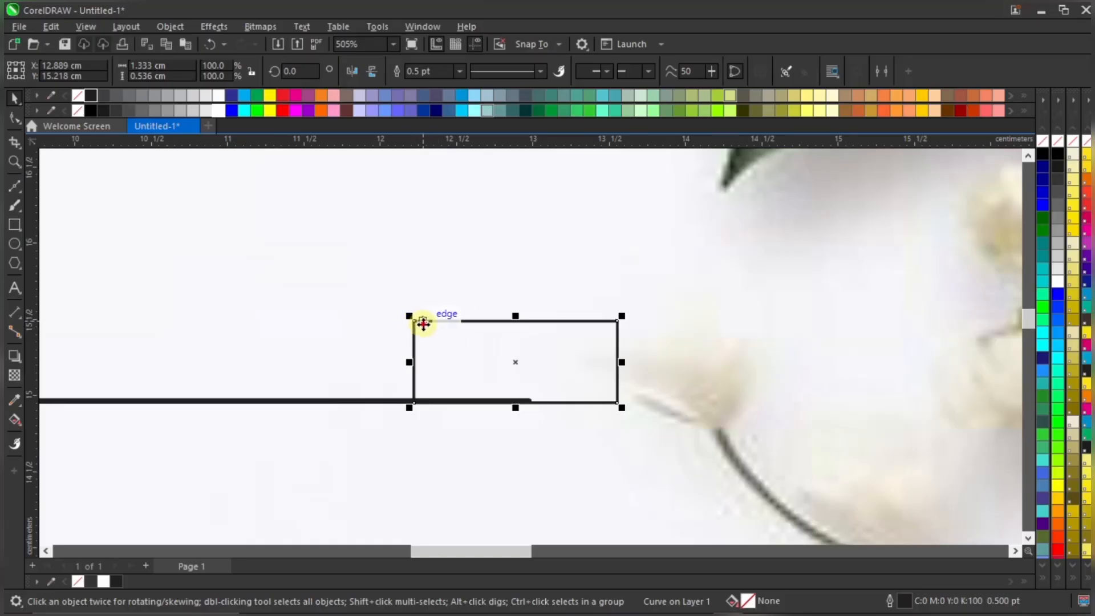
With the Shape tool, select the rectangle's top-left node to slant its left edge
{"action": "key", "text": "F10"}
{"action": "key", "text": "space"}
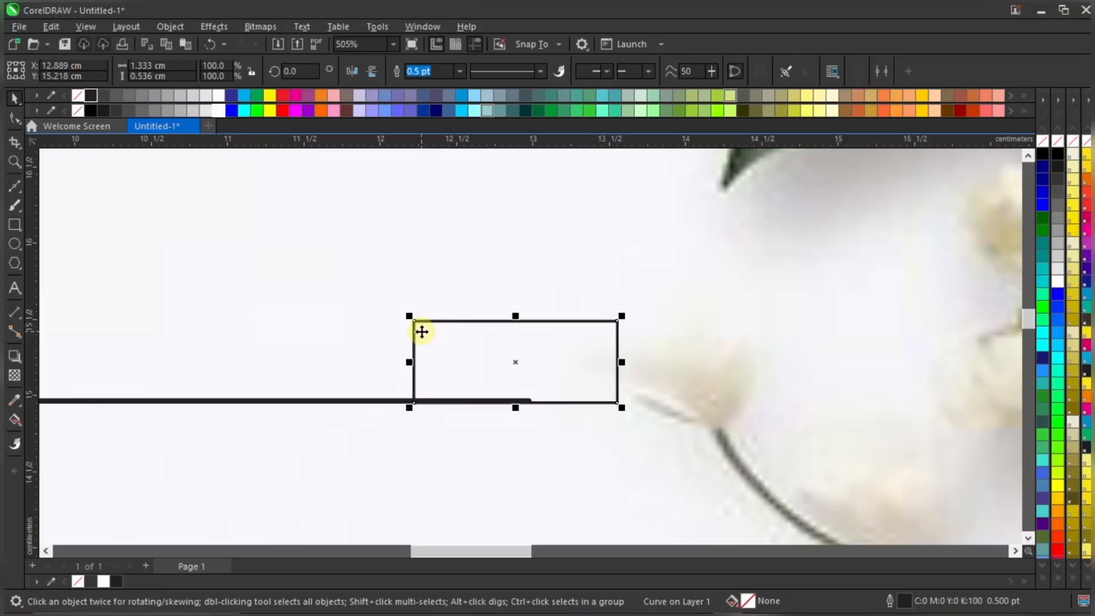
{"action": "left_click", "coordinate": [16, 118]}
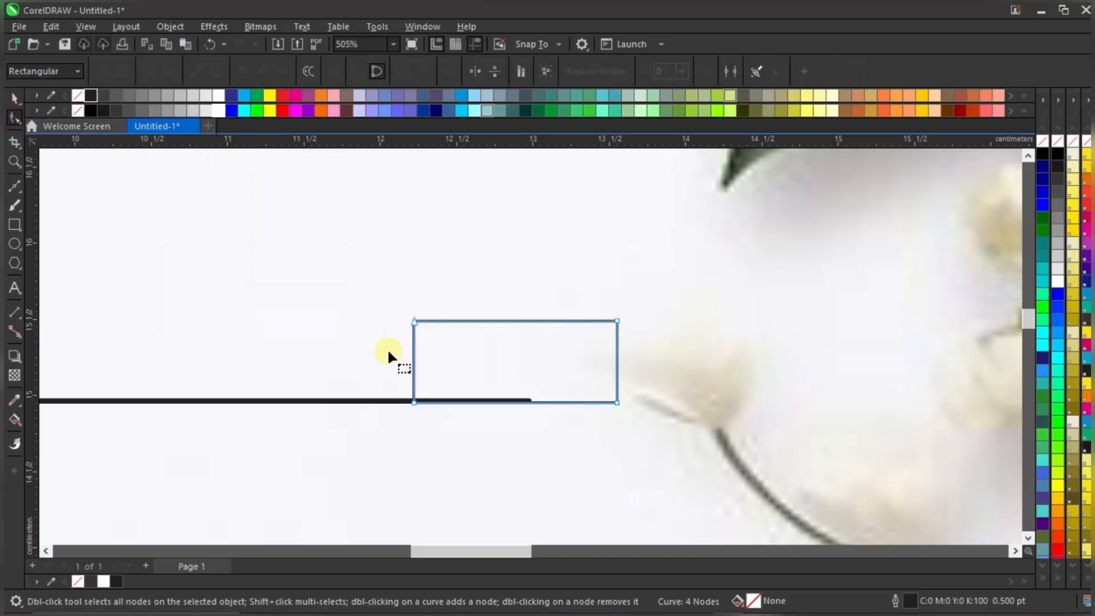
{"action": "scroll", "coordinate": [417, 326], "scroll_direction": "up", "scroll_amount": 4}
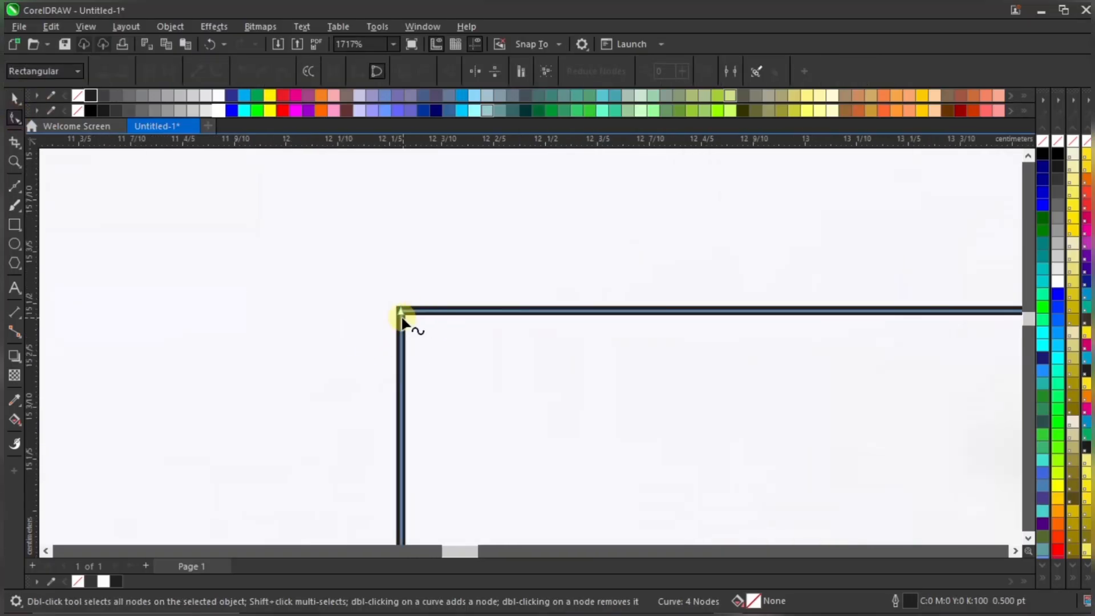
{"action": "scroll", "coordinate": [399, 314], "scroll_direction": "down", "scroll_amount": 1}
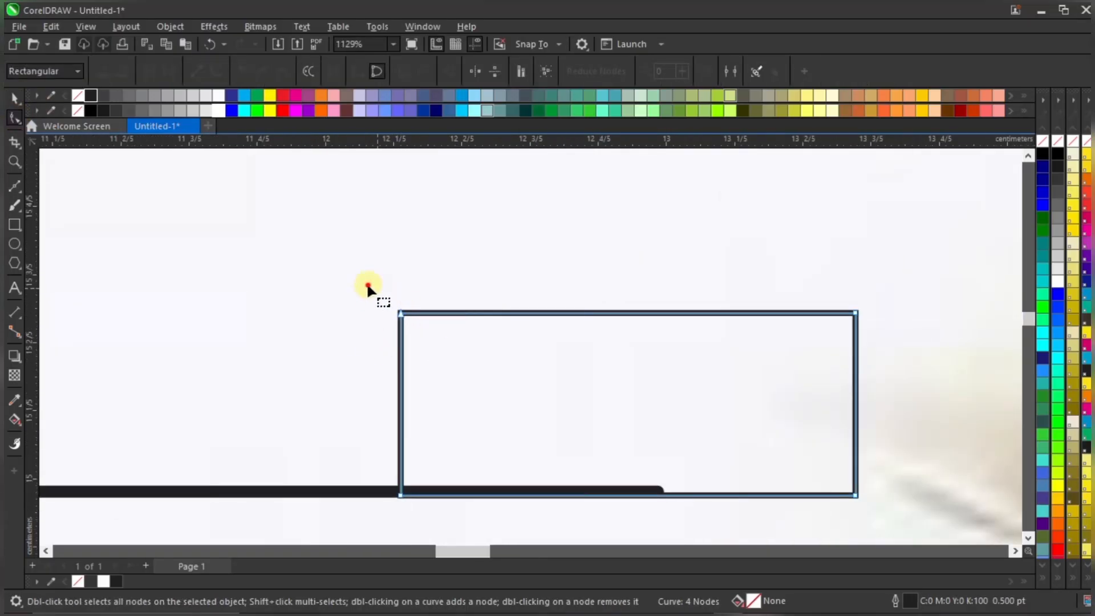
{"action": "left_click_drag", "start_coordinate": [368, 289], "coordinate": [454, 309]}
{"action": "scroll", "coordinate": [459, 305], "scroll_direction": "down", "scroll_amount": 3}
{"action": "scroll", "coordinate": [468, 300], "scroll_direction": "down", "scroll_amount": 5}
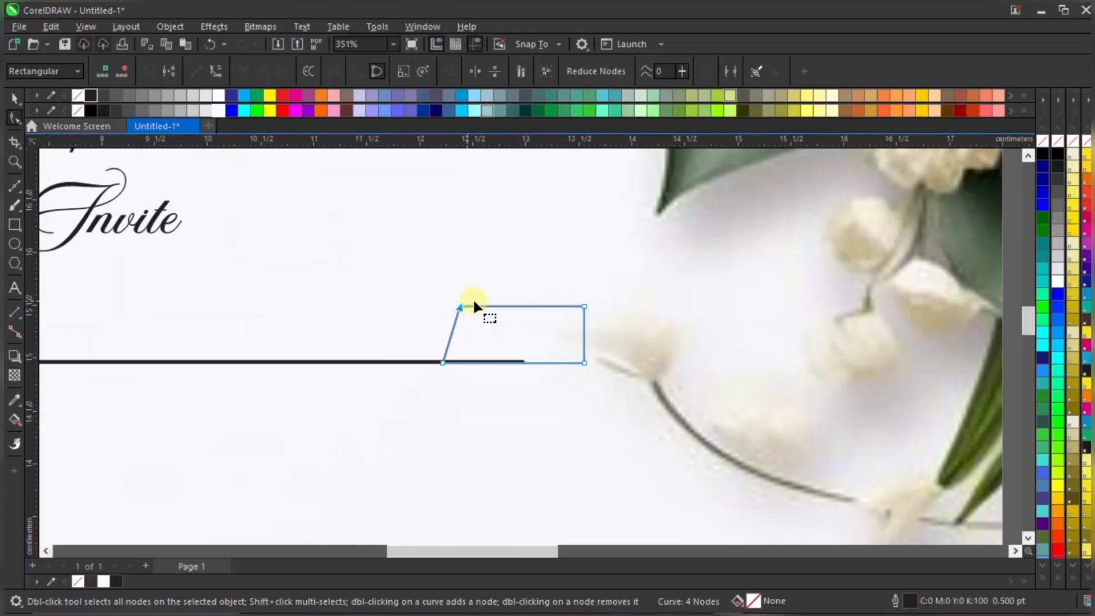
Nudge the slanted tab slightly left and make it solid black with no outline
{"action": "key", "text": "space"}
{"action": "scroll", "coordinate": [501, 323], "scroll_direction": "up", "scroll_amount": 2}
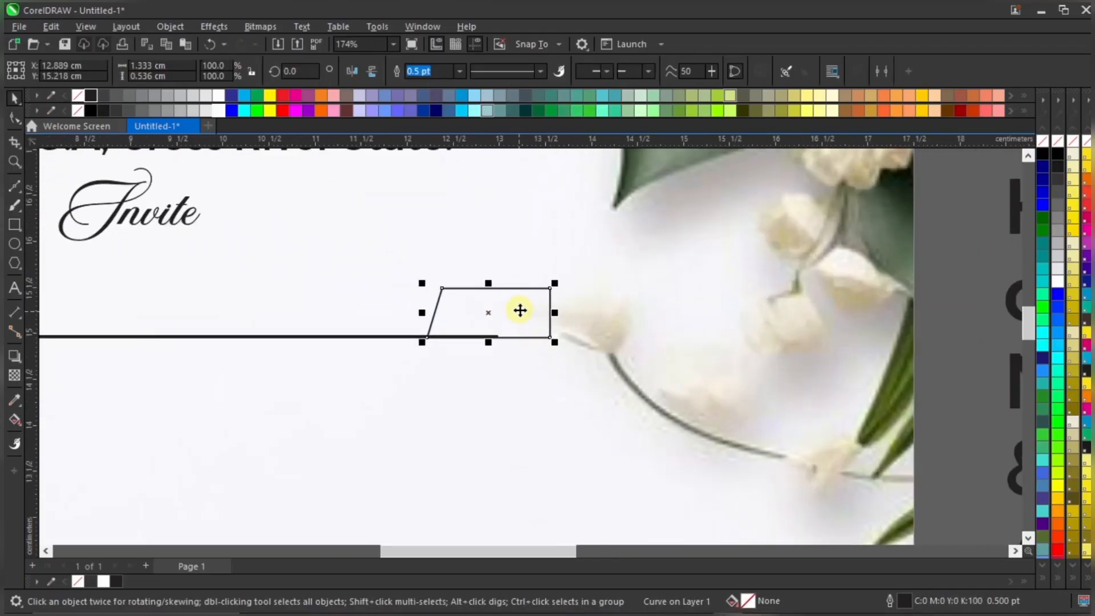
{"action": "left_click_drag", "start_coordinate": [518, 310], "coordinate": [512, 309]}
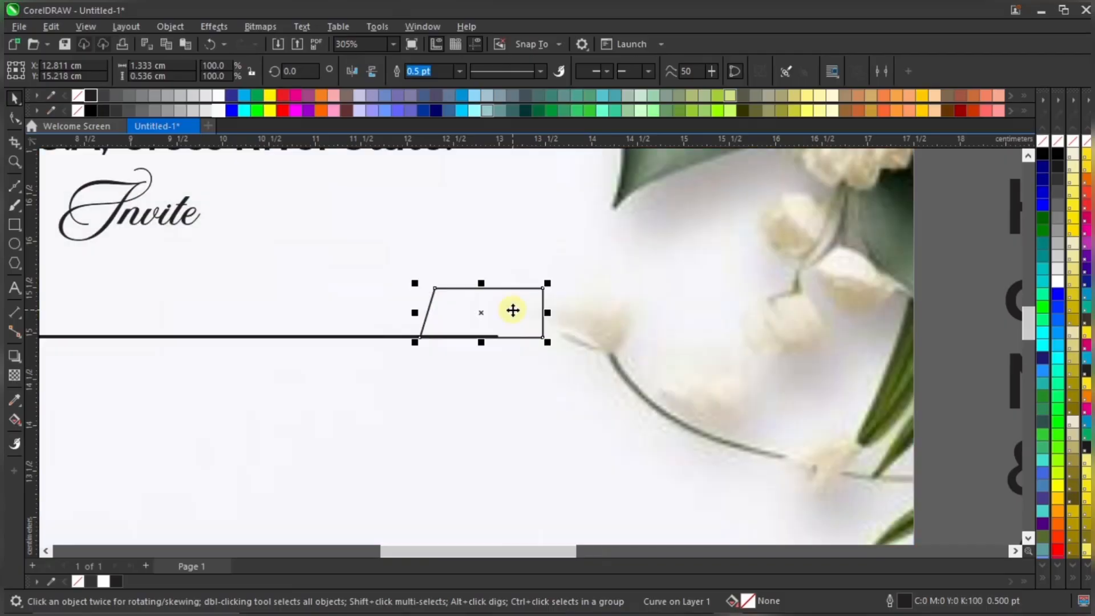
{"action": "scroll", "coordinate": [510, 311], "scroll_direction": "down", "scroll_amount": 3}
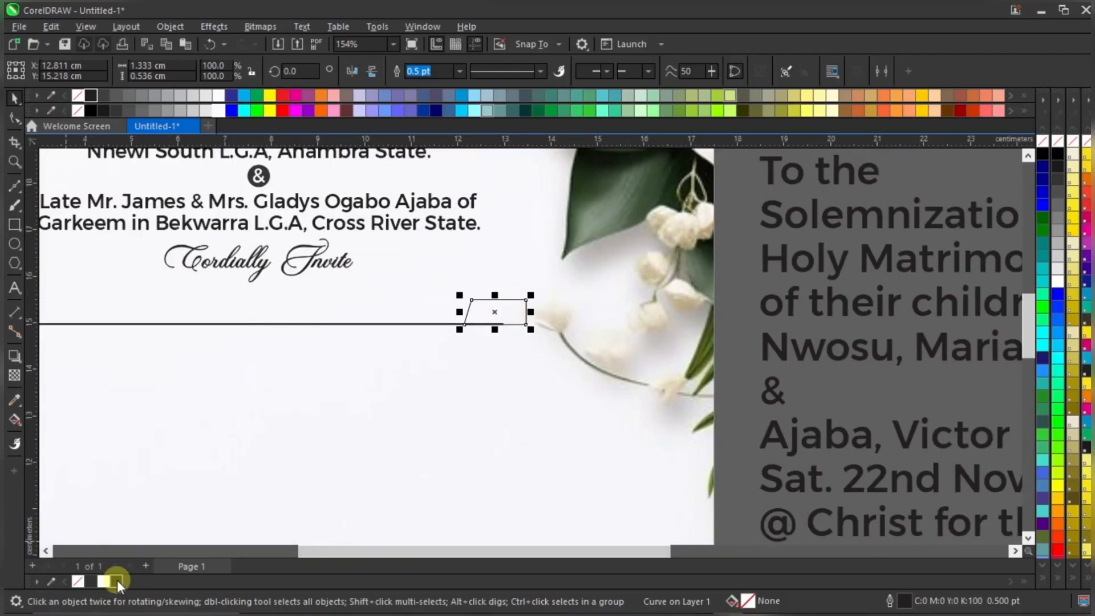
{"action": "left_click", "coordinate": [118, 580]}
{"action": "right_click", "coordinate": [80, 577]}
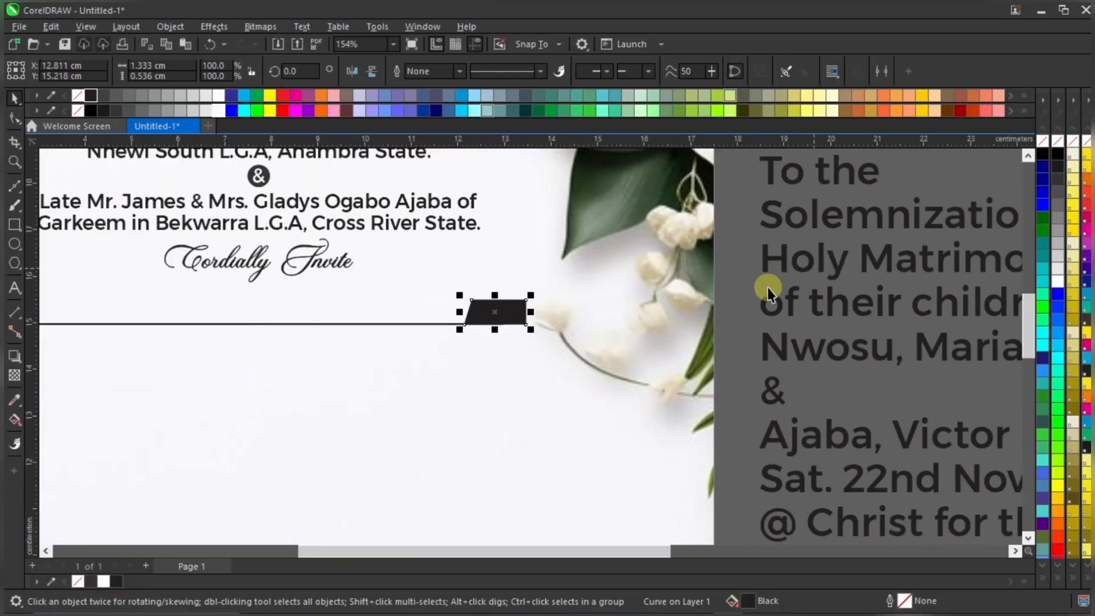
{"action": "key", "text": "Escape"}
{"action": "scroll", "coordinate": [611, 310], "scroll_direction": "down", "scroll_amount": 3}
{"action": "scroll", "coordinate": [570, 308], "scroll_direction": "up", "scroll_amount": 6}
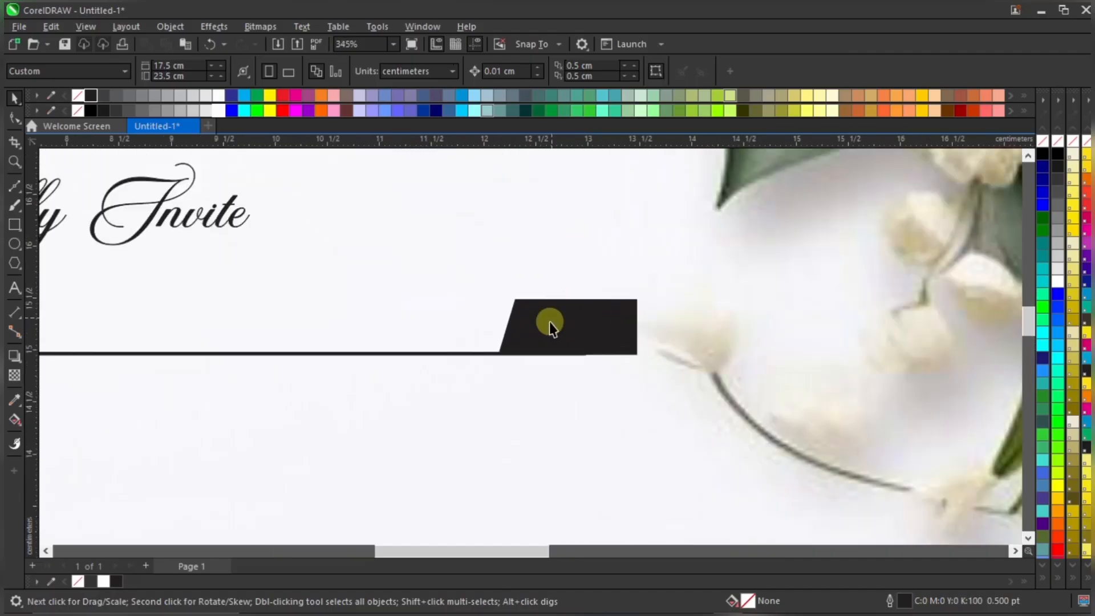
Move the 'To the' text from the pasteboard onto the page below the black tab
{"action": "left_click", "coordinate": [549, 325]}
{"action": "left_click", "coordinate": [455, 353]}
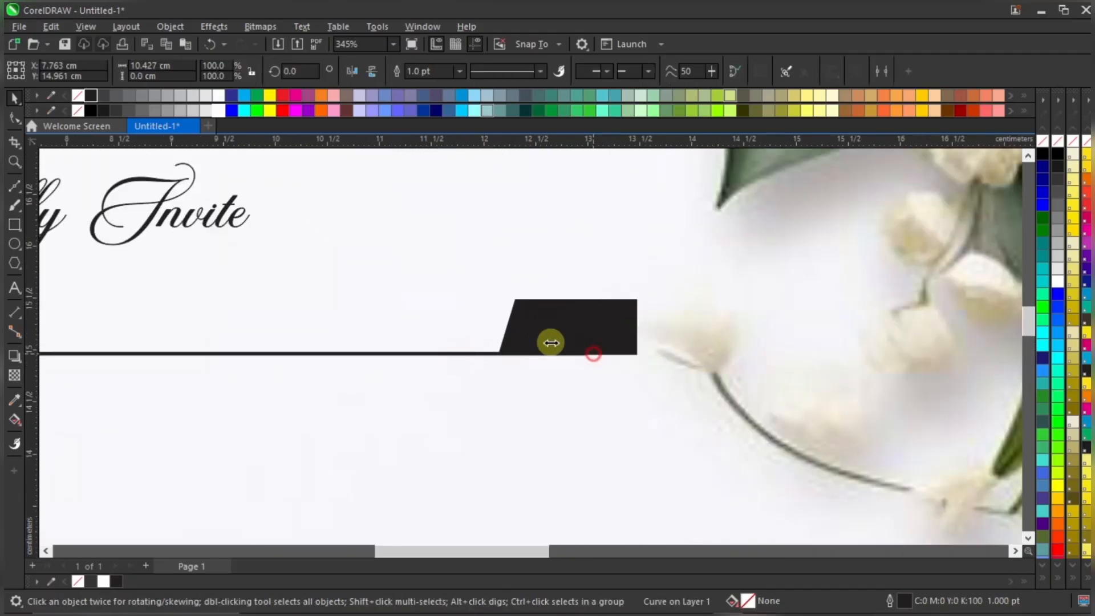
{"action": "left_click", "coordinate": [456, 322]}
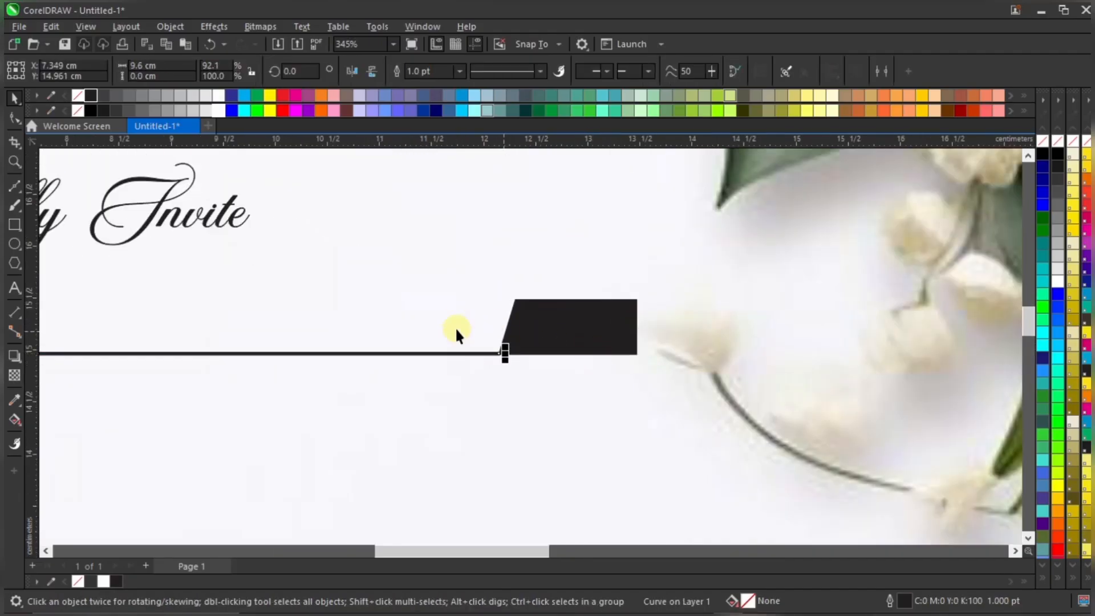
{"action": "left_click", "coordinate": [530, 326]}
{"action": "scroll", "coordinate": [507, 317], "scroll_direction": "down", "scroll_amount": 6}
{"action": "left_click", "coordinate": [641, 276]}
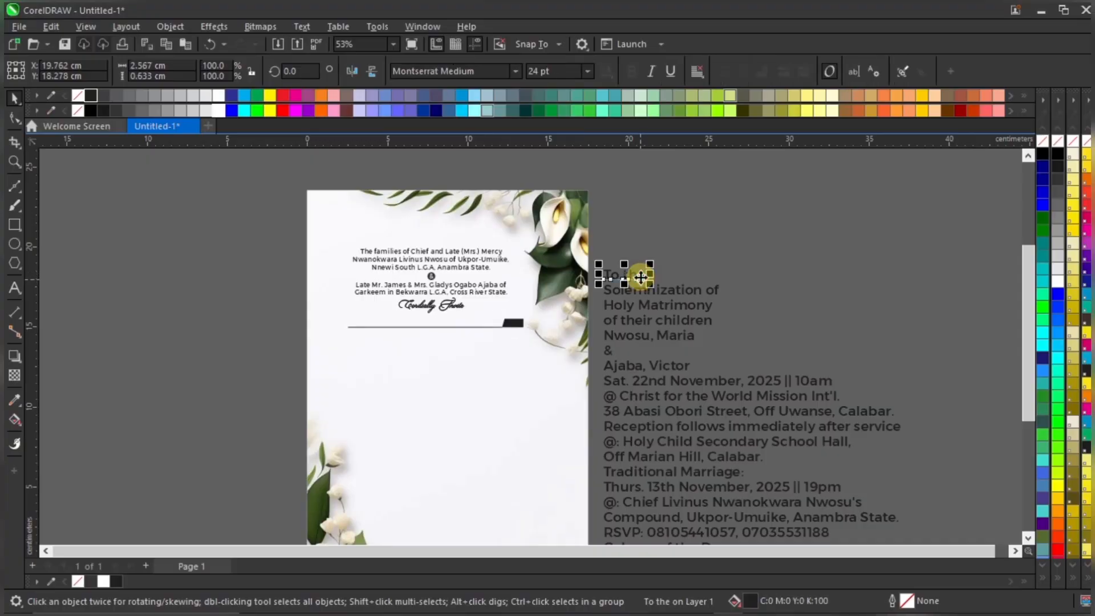
{"action": "left_click_drag", "start_coordinate": [641, 276], "coordinate": [531, 345]}
{"action": "scroll", "coordinate": [531, 345], "scroll_direction": "up", "scroll_amount": 3}
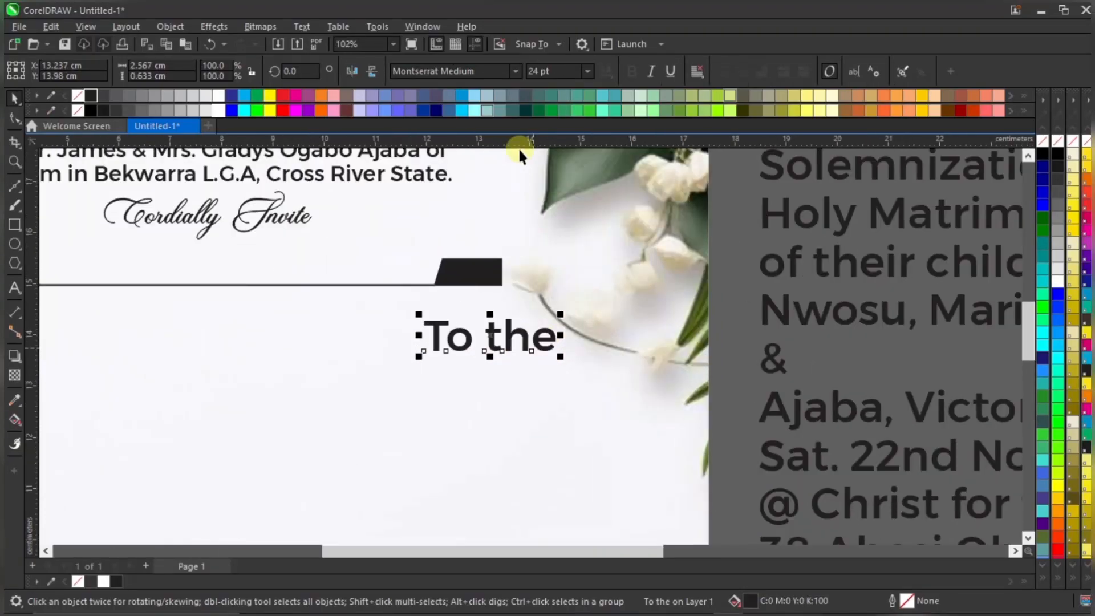
Set 'To the' to 12 pt, place it on the black tab in white, and shrink it to fit
{"action": "double_click", "coordinate": [555, 72]}
{"action": "type", "text": "12"}
{"action": "key", "text": "Return"}
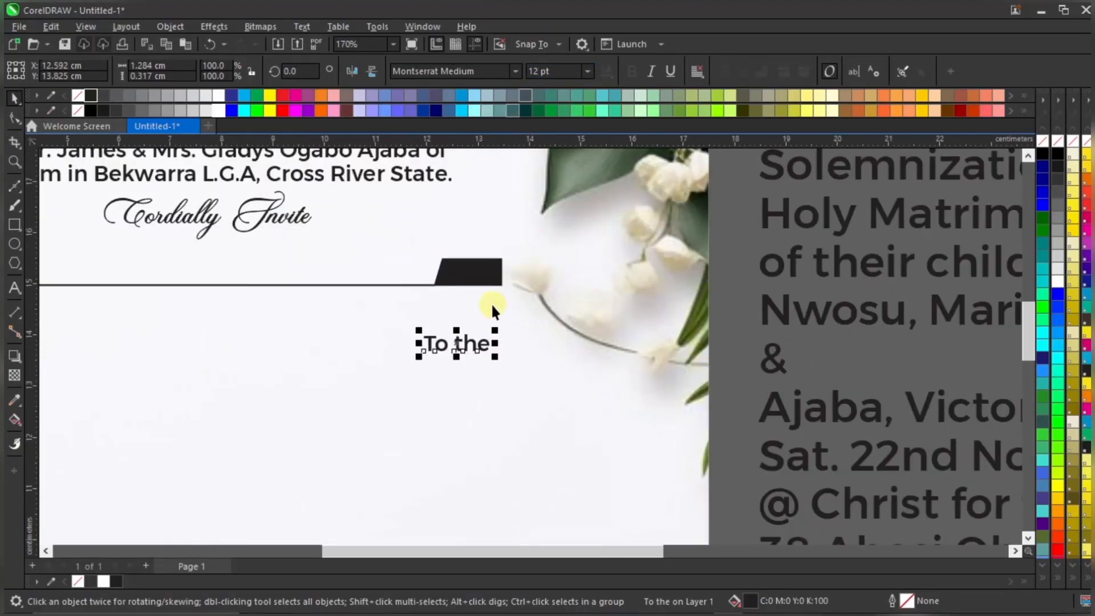
{"action": "left_click_drag", "start_coordinate": [471, 345], "coordinate": [484, 274]}
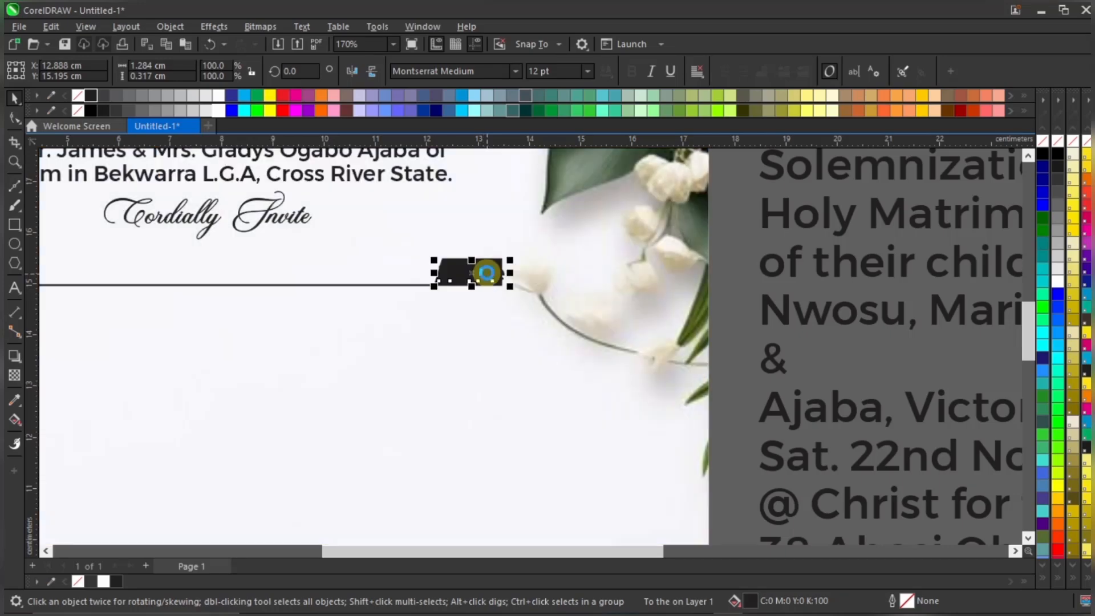
{"action": "scroll", "coordinate": [486, 276], "scroll_direction": "up", "scroll_amount": 2}
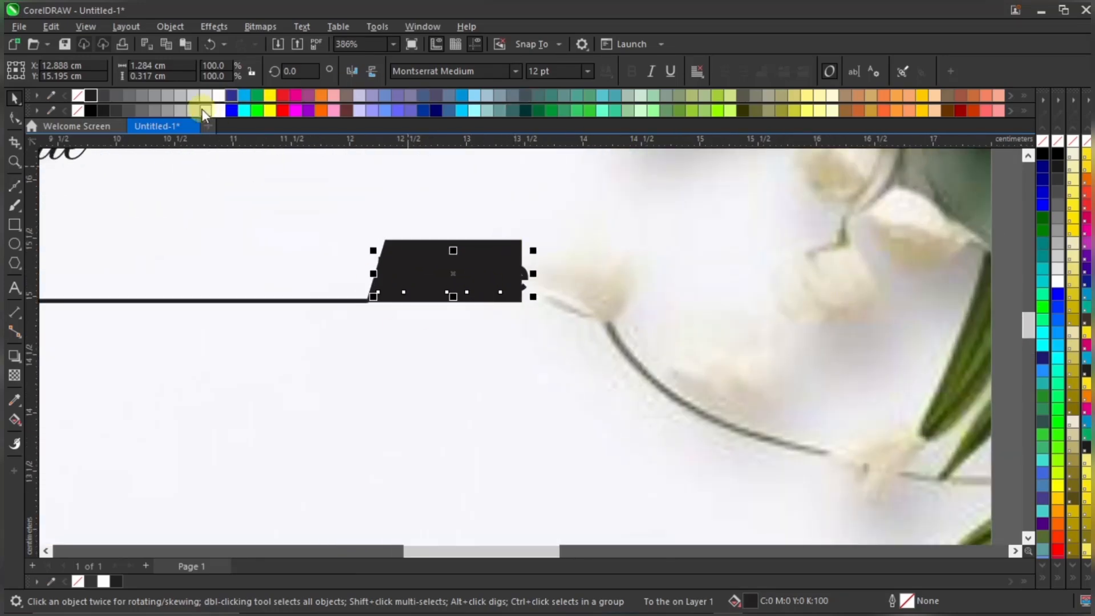
{"action": "left_click", "coordinate": [218, 111]}
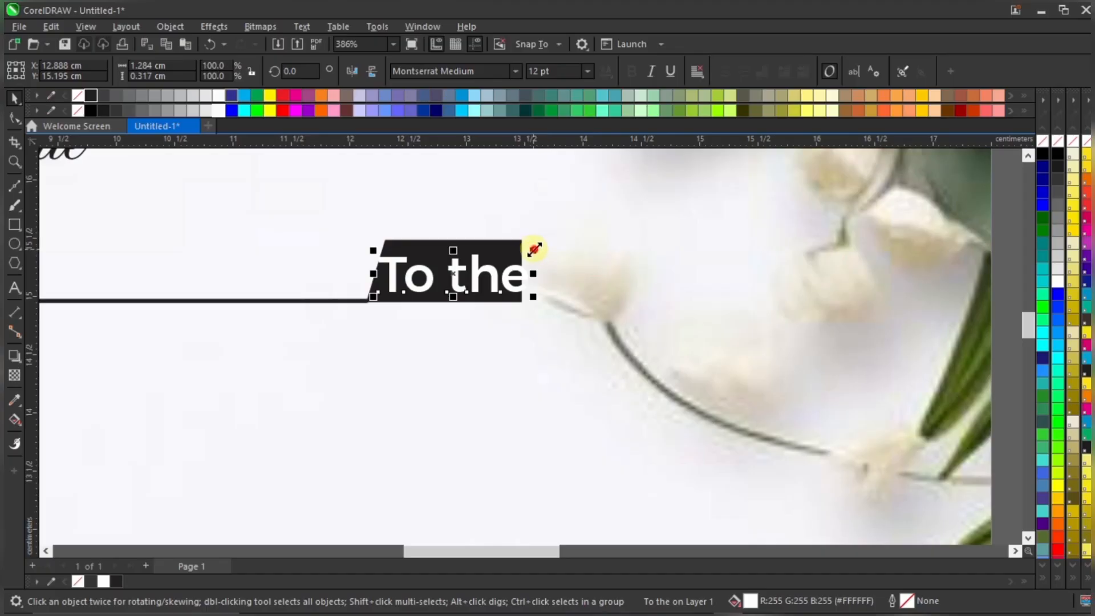
{"action": "left_click_drag", "start_coordinate": [535, 249], "coordinate": [496, 272]}
{"action": "scroll", "coordinate": [489, 273], "scroll_direction": "up", "scroll_amount": 1}
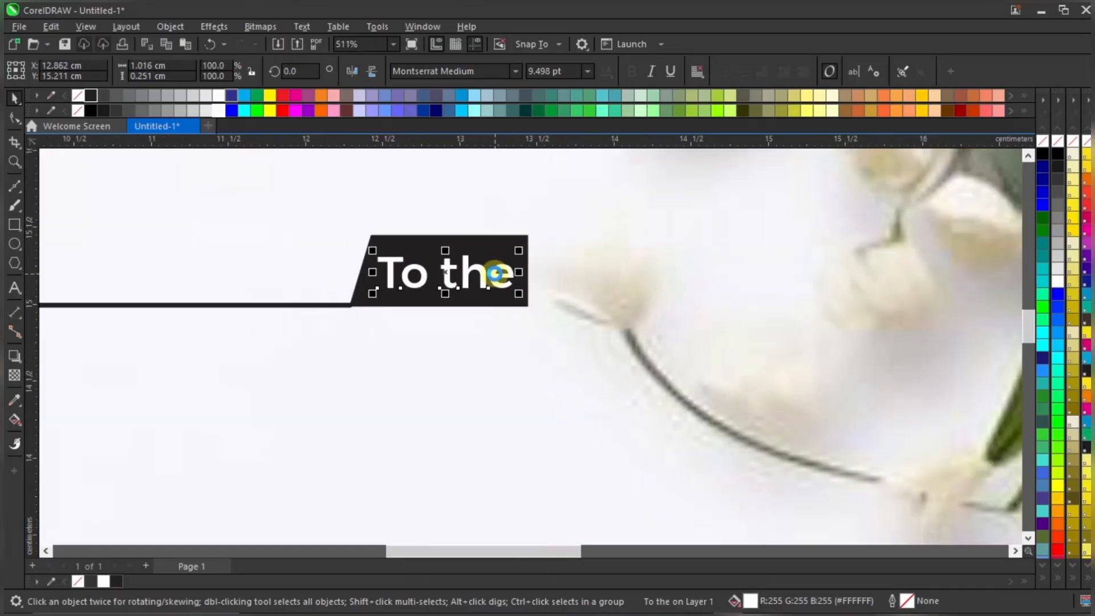
{"action": "scroll", "coordinate": [496, 274], "scroll_direction": "down", "scroll_amount": 4}
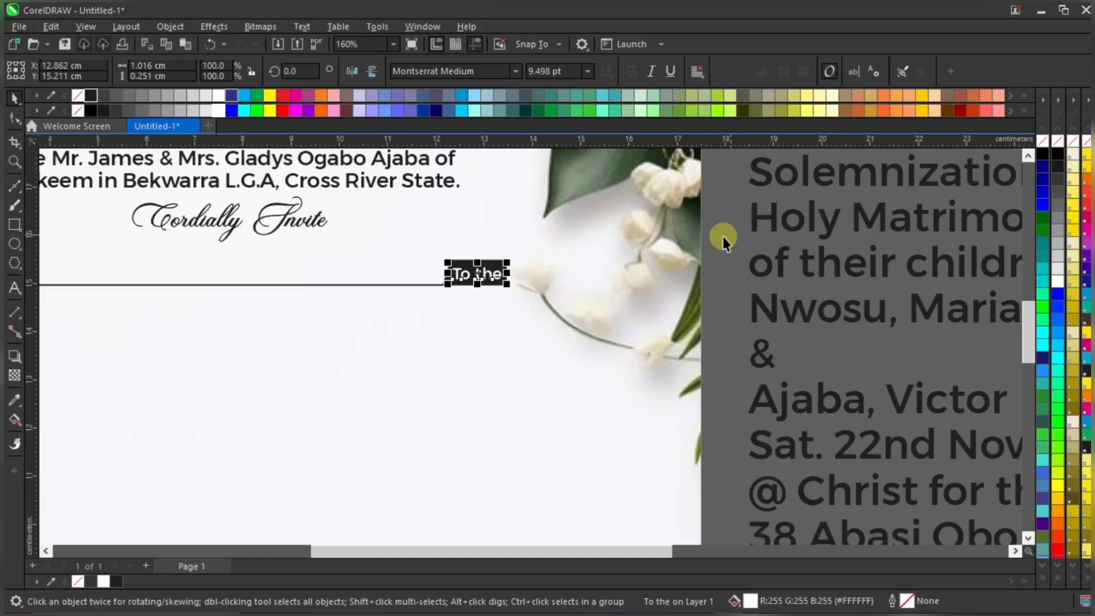
{"action": "left_click", "coordinate": [723, 237]}
{"action": "scroll", "coordinate": [725, 251], "scroll_direction": "down", "scroll_amount": 4}
{"action": "scroll", "coordinate": [627, 274], "scroll_direction": "up", "scroll_amount": 2}
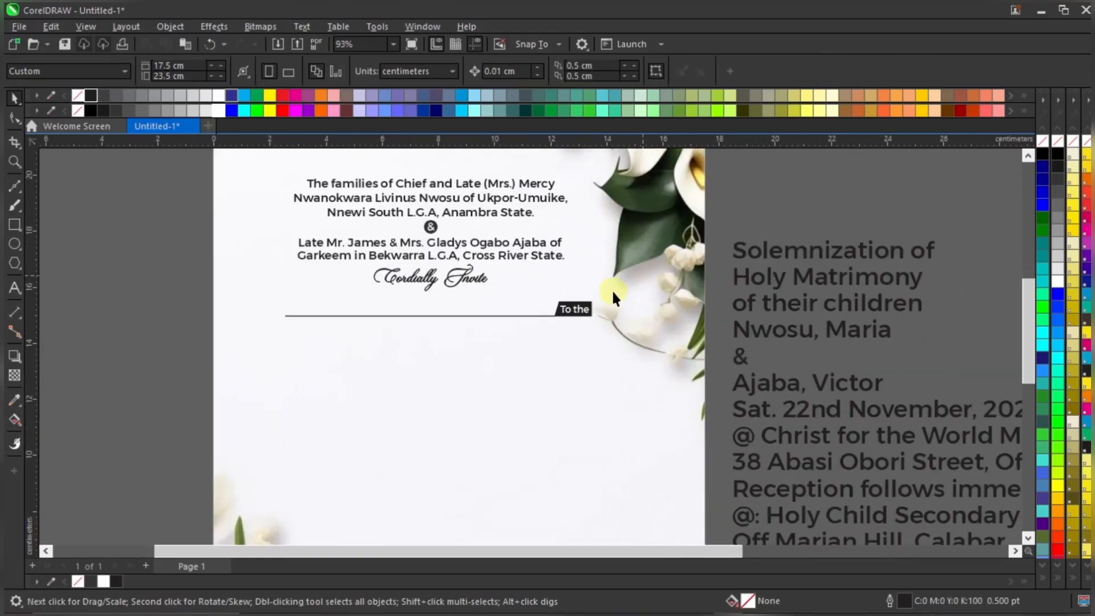
{"action": "scroll", "coordinate": [612, 289], "scroll_direction": "up", "scroll_amount": 2}
{"action": "scroll", "coordinate": [562, 298], "scroll_direction": "down", "scroll_amount": 2}
{"action": "scroll", "coordinate": [557, 251], "scroll_direction": "up", "scroll_amount": 2}
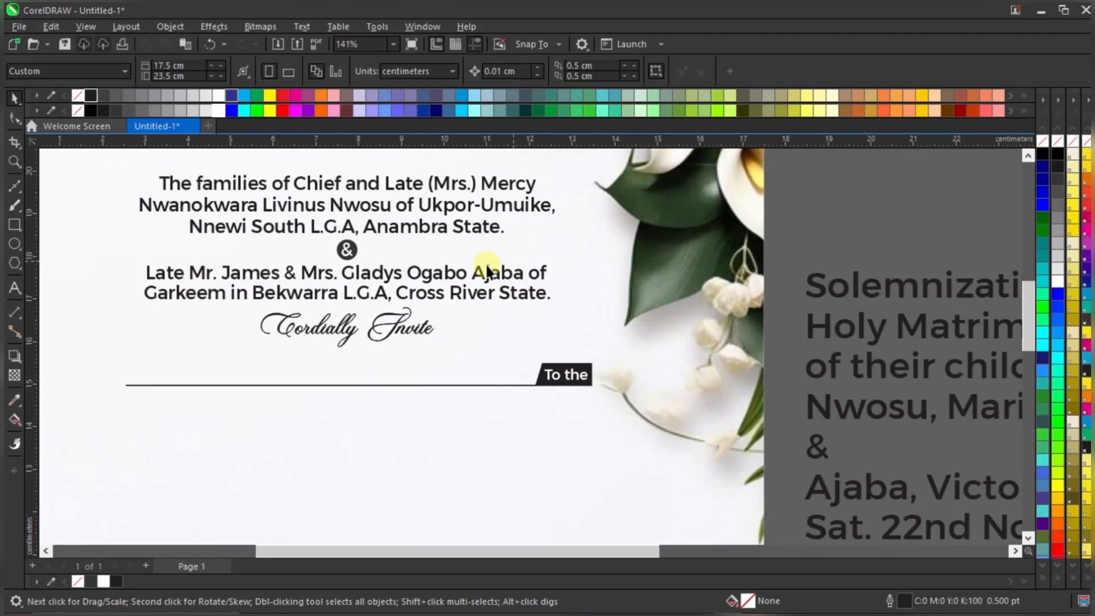
{"action": "scroll", "coordinate": [394, 333], "scroll_direction": "up", "scroll_amount": 1}
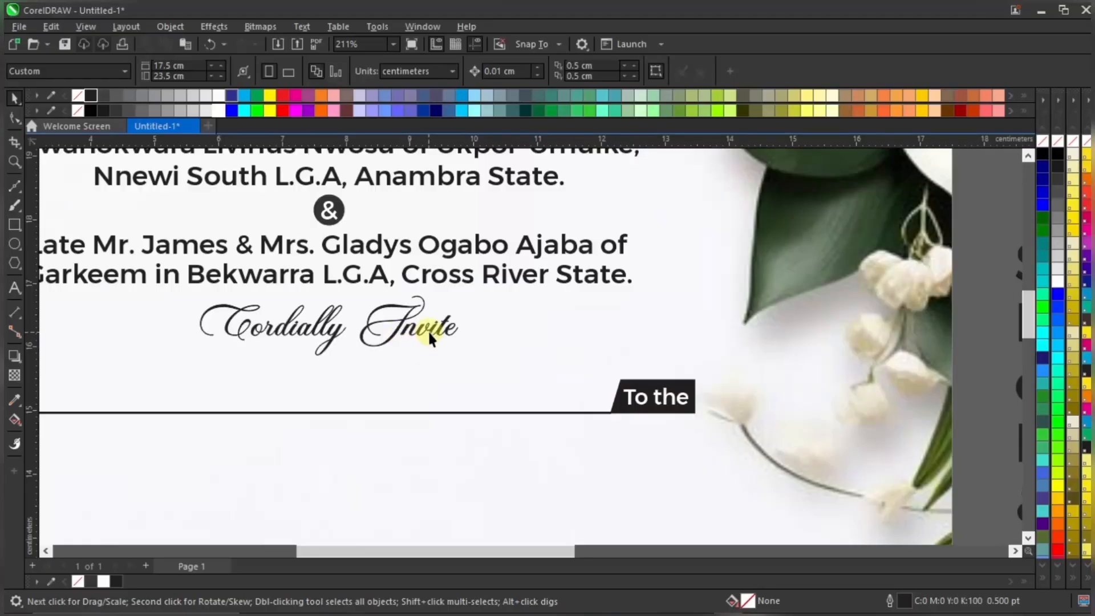
{"action": "scroll", "coordinate": [470, 374], "scroll_direction": "down", "scroll_amount": 1}
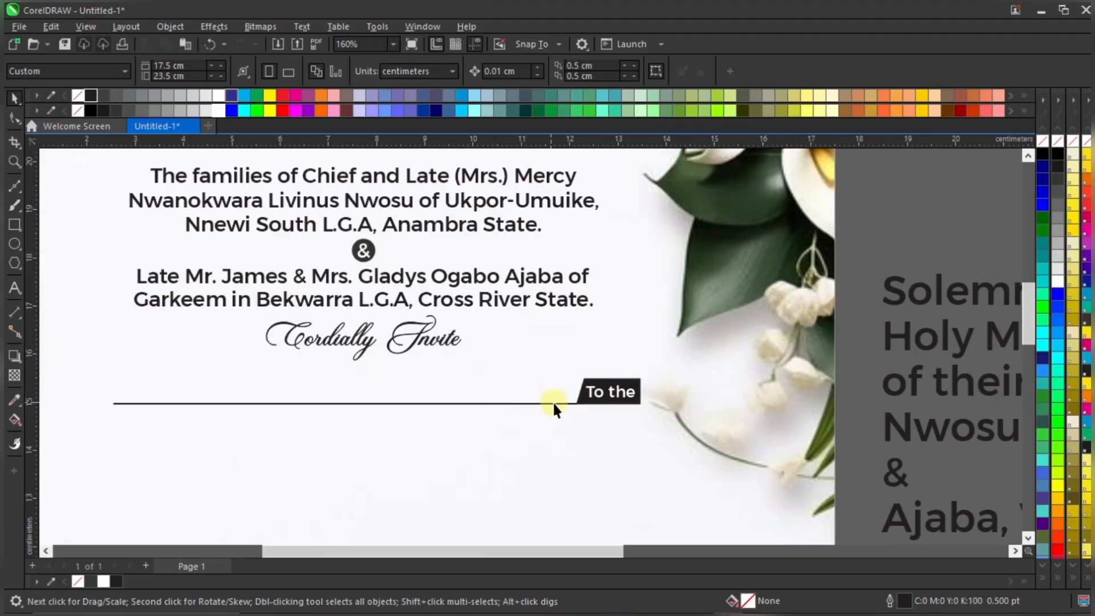
{"action": "scroll", "coordinate": [616, 402], "scroll_direction": "up", "scroll_amount": 2}
{"action": "scroll", "coordinate": [615, 402], "scroll_direction": "down", "scroll_amount": 1}
Move the 'Solemnization of' text from the pasteboard onto the page below the divider line
{"action": "scroll", "coordinate": [616, 321], "scroll_direction": "down", "scroll_amount": 4}
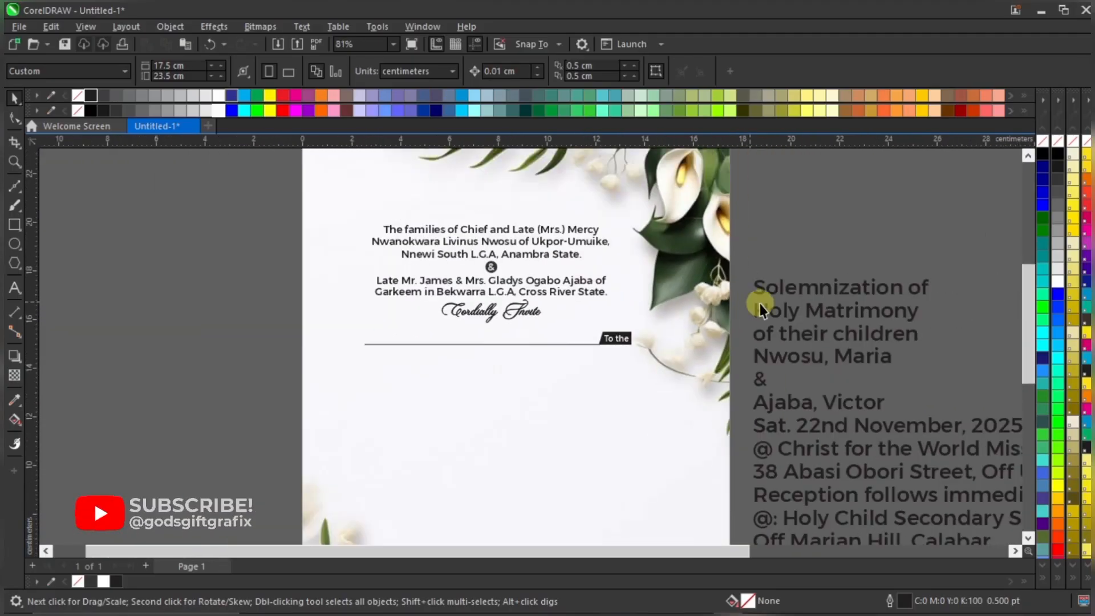
{"action": "left_click", "coordinate": [807, 289]}
{"action": "left_click_drag", "start_coordinate": [823, 288], "coordinate": [464, 364]}
{"action": "scroll", "coordinate": [508, 361], "scroll_direction": "up", "scroll_amount": 2}
{"action": "left_click_drag", "start_coordinate": [583, 357], "coordinate": [655, 353]}
{"action": "left_click", "coordinate": [587, 423], "text": "shift"}
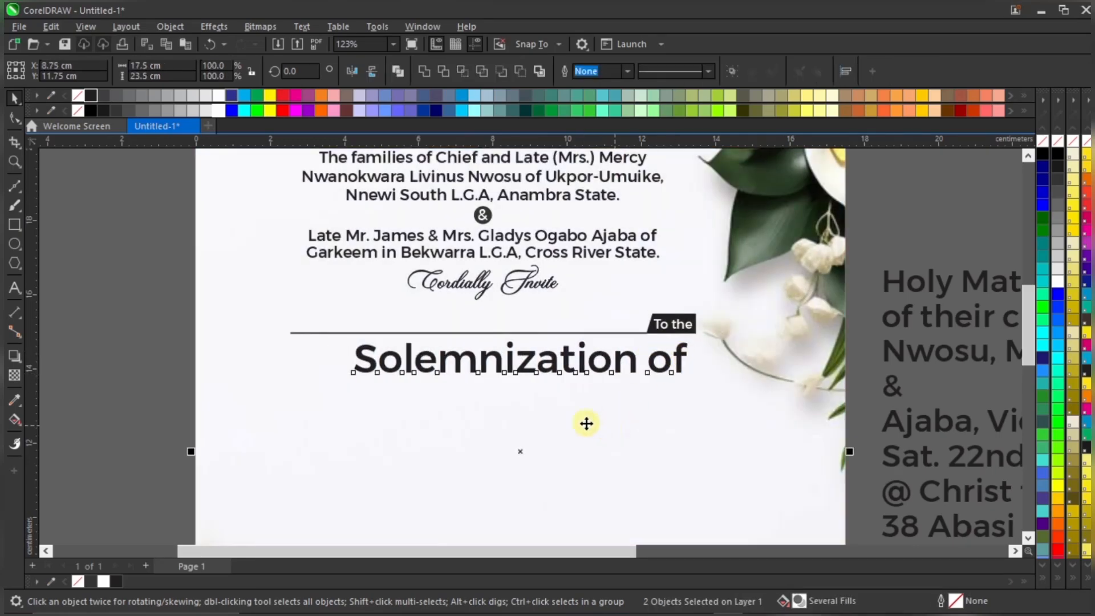
{"action": "scroll", "coordinate": [584, 417], "scroll_direction": "down", "scroll_amount": 2}
Place 'Holy Matrimony' beneath it, centre both lines together, and enlarge them slightly
{"action": "left_click_drag", "start_coordinate": [807, 324], "coordinate": [520, 401]}
{"action": "scroll", "coordinate": [570, 402], "scroll_direction": "up", "scroll_amount": 3}
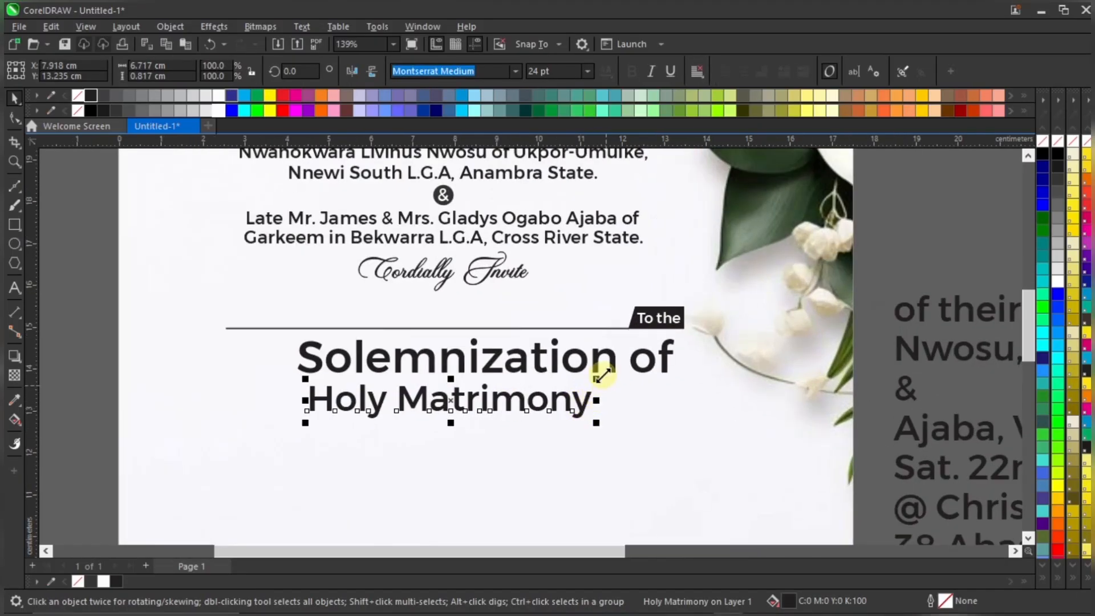
{"action": "mouse_move", "coordinate": [597, 368]}
{"action": "left_mouse_down"}
{"action": "mouse_move", "coordinate": [625, 366]}
{"action": "mouse_move", "coordinate": [581, 354]}
{"action": "left_mouse_up"}
{"action": "left_click", "coordinate": [615, 364], "text": "shift"}
{"action": "key", "text": "c"}
{"action": "scroll", "coordinate": [487, 371], "scroll_direction": "down", "scroll_amount": 6}
{"action": "scroll", "coordinate": [566, 396], "scroll_direction": "up", "scroll_amount": 5}
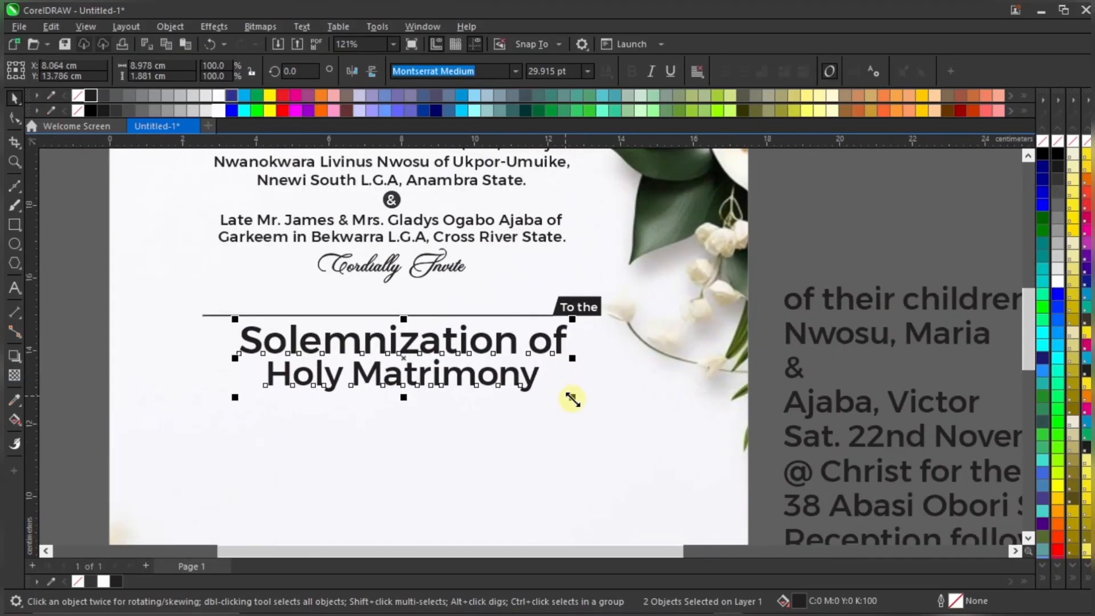
{"action": "left_click_drag", "start_coordinate": [572, 400], "coordinate": [568, 348]}
{"action": "scroll", "coordinate": [504, 375], "scroll_direction": "down", "scroll_amount": 4}
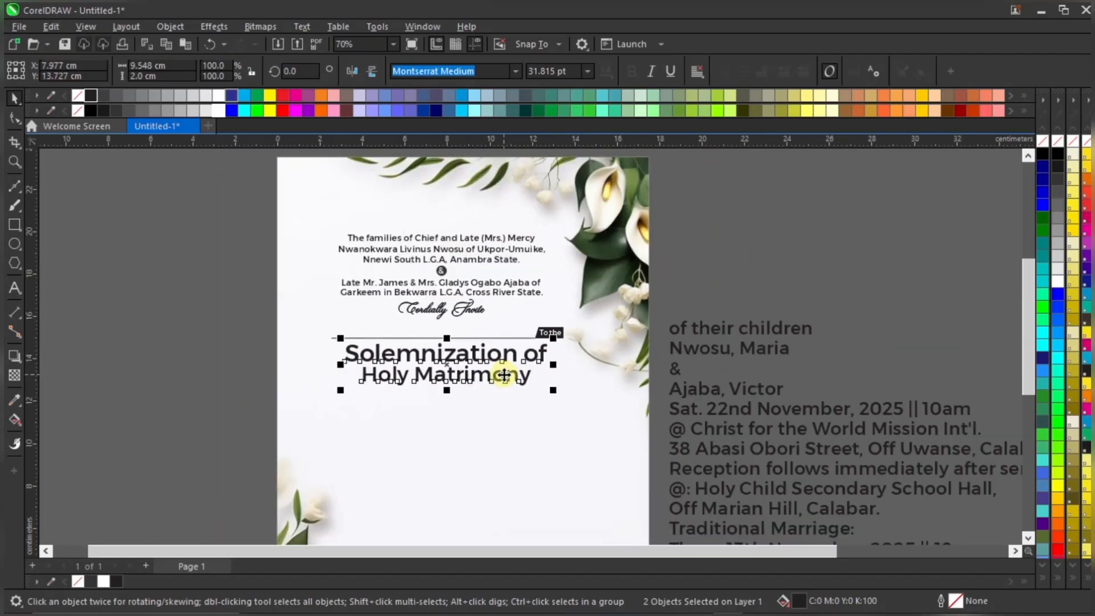
{"action": "scroll", "coordinate": [502, 375], "scroll_direction": "up", "scroll_amount": 1}
{"action": "scroll", "coordinate": [513, 335], "scroll_direction": "up", "scroll_amount": 2}
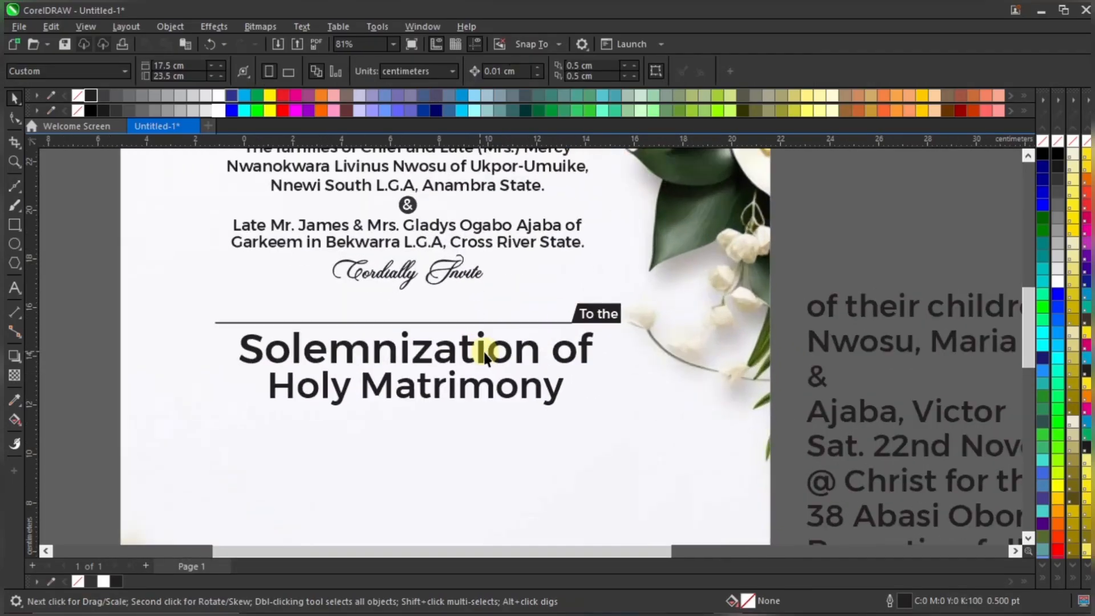
{"action": "left_click", "coordinate": [485, 351]}
Set 'Solemnization of' in Mutiara Calligraphy and enlarge it to about 168%
{"action": "left_click", "coordinate": [502, 71]}
{"action": "left_click", "coordinate": [514, 71]}
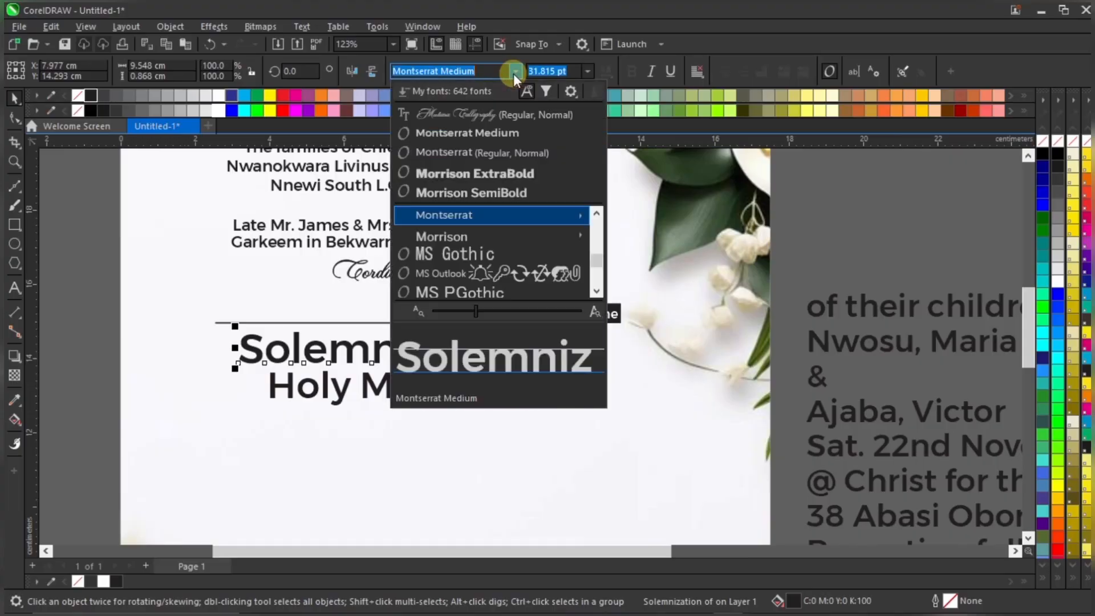
{"action": "left_click", "coordinate": [514, 118]}
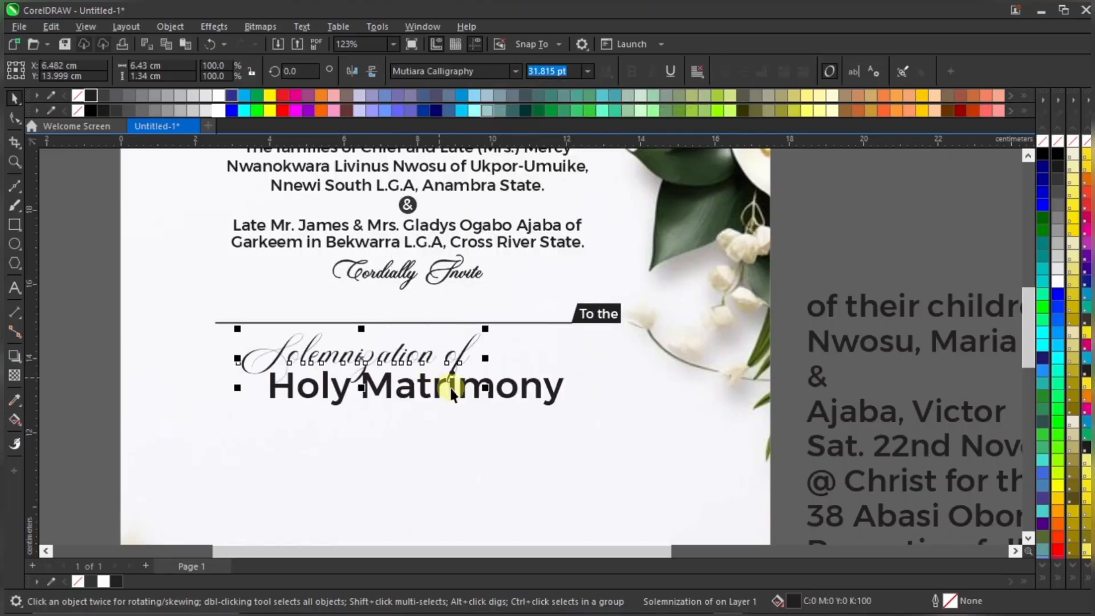
{"action": "left_click", "coordinate": [481, 388]}
{"action": "left_click_drag", "start_coordinate": [499, 416], "coordinate": [500, 460]}
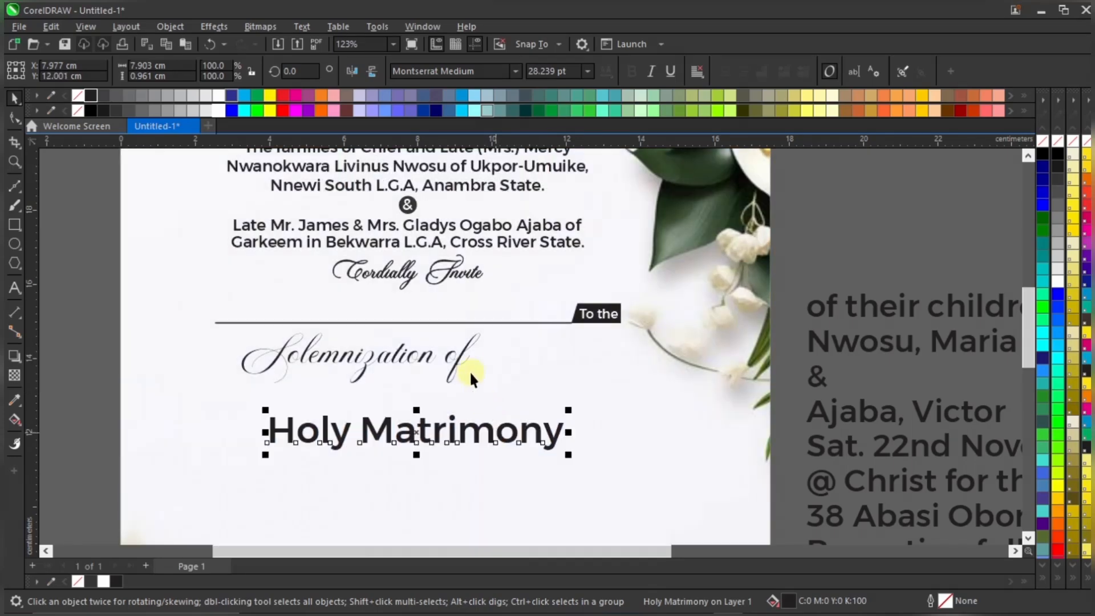
{"action": "left_click", "coordinate": [460, 354]}
{"action": "left_click_drag", "start_coordinate": [484, 388], "coordinate": [648, 422]}
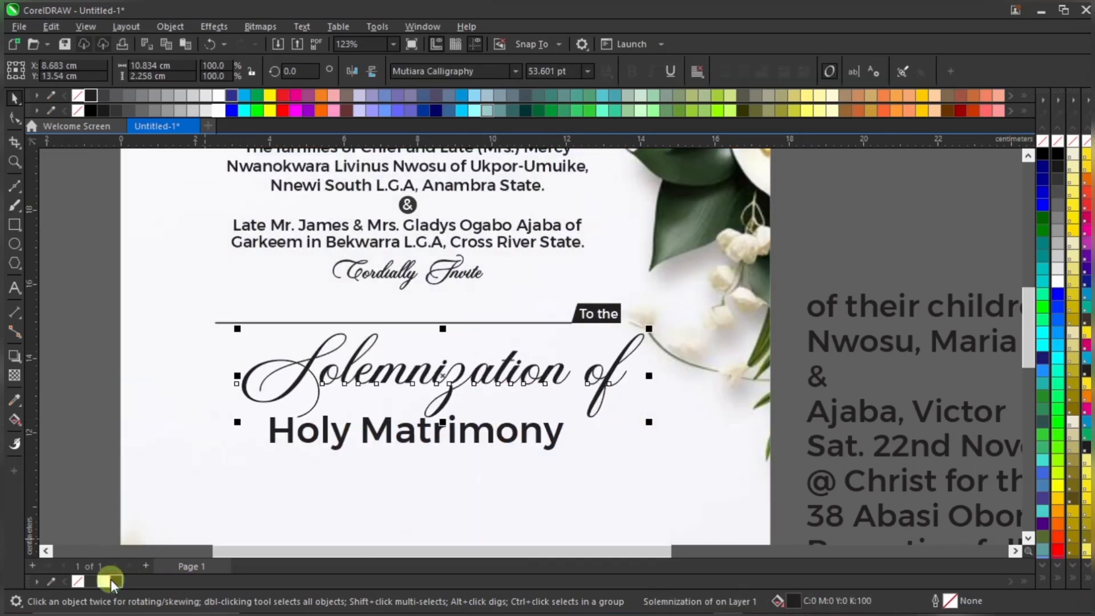
Set 'Holy Matrimony' in Mutiara Calligraphy with a thin black outline, enlarged, beneath the first line
{"action": "left_click", "coordinate": [549, 435]}
{"action": "left_click", "coordinate": [515, 71]}
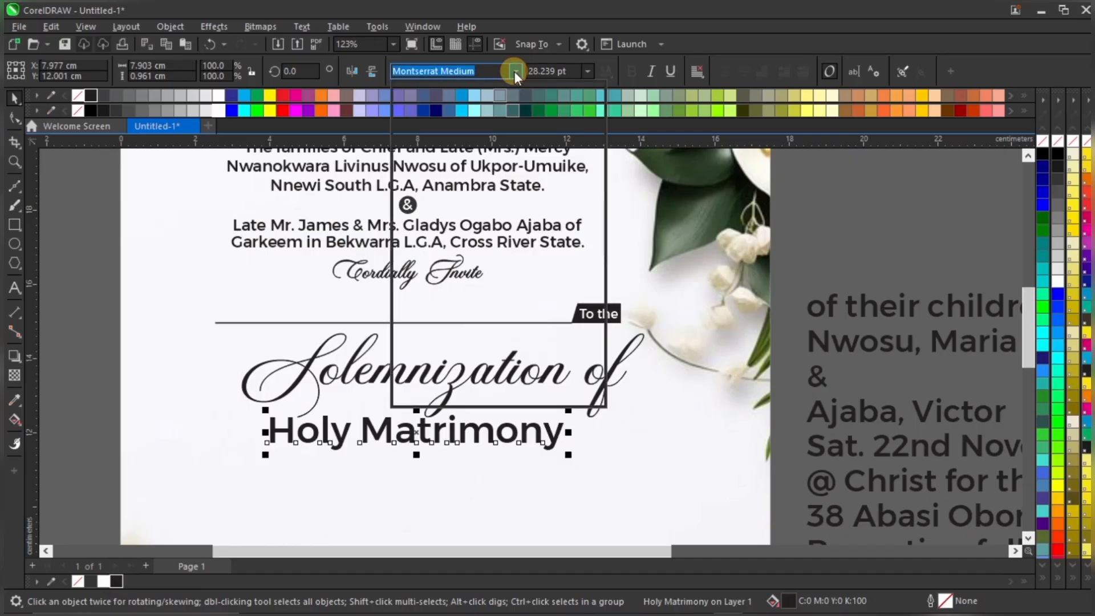
{"action": "left_click", "coordinate": [485, 114]}
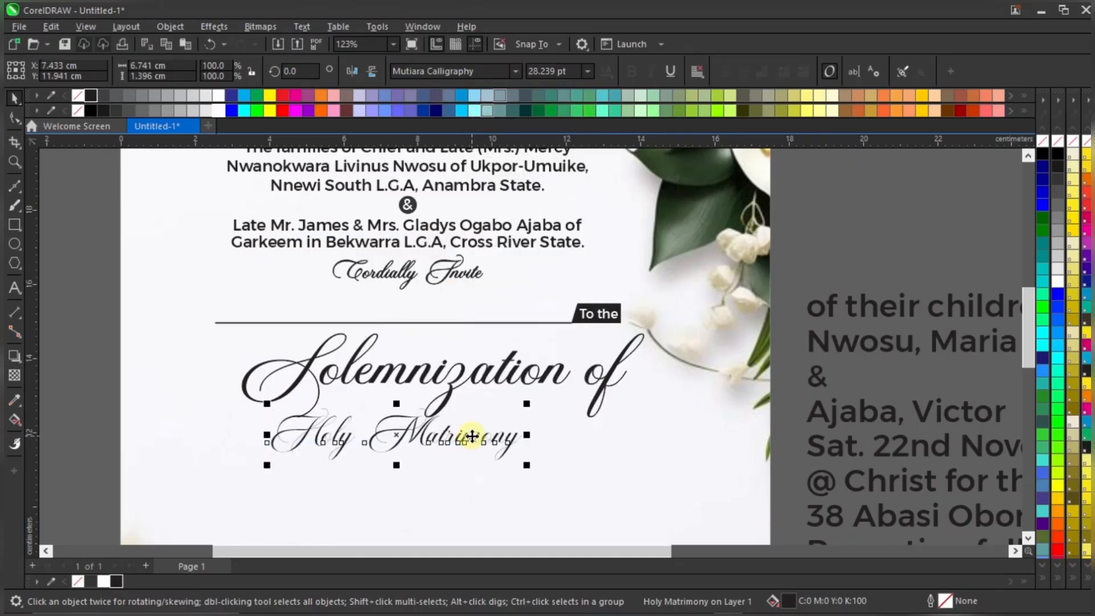
{"action": "left_click_drag", "start_coordinate": [460, 444], "coordinate": [522, 414]}
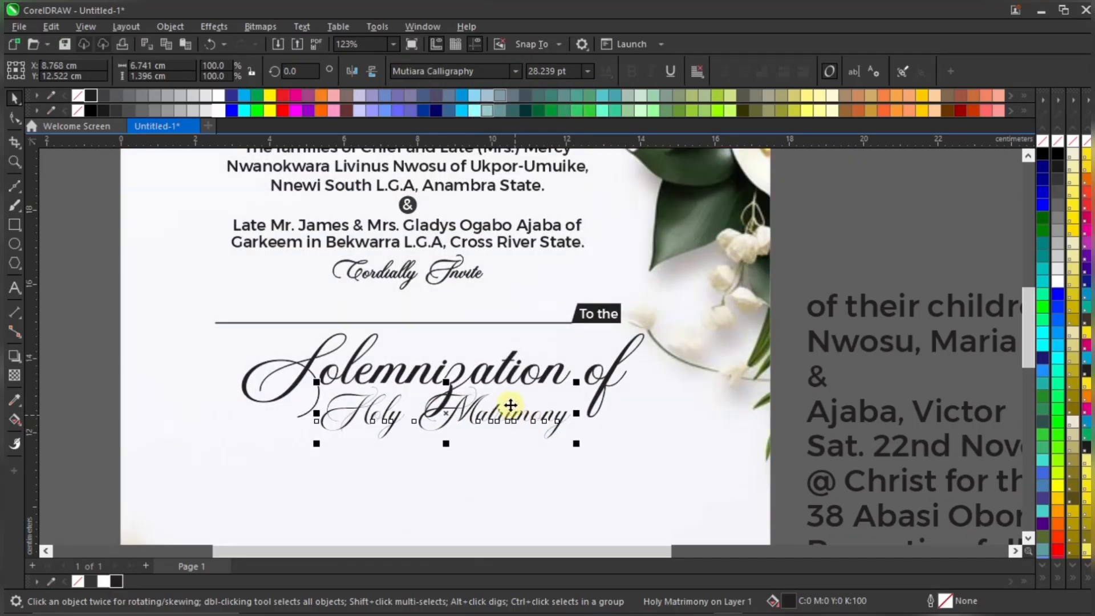
{"action": "right_click", "coordinate": [117, 580]}
{"action": "scroll", "coordinate": [287, 409], "scroll_direction": "down", "scroll_amount": 3}
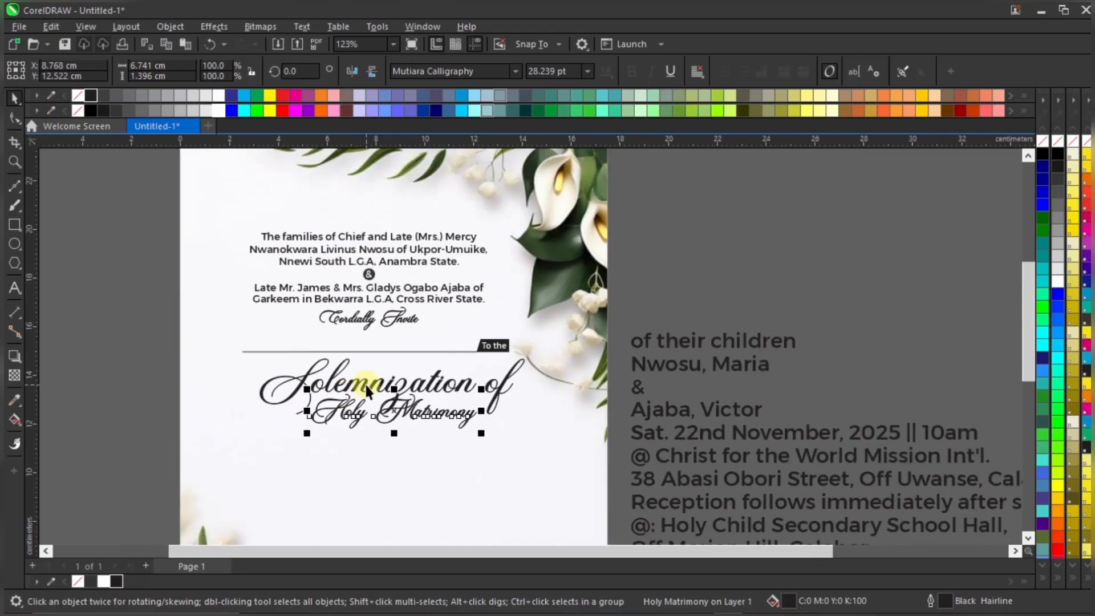
{"action": "scroll", "coordinate": [315, 428], "scroll_direction": "up", "scroll_amount": 3}
{"action": "left_click_drag", "start_coordinate": [315, 427], "coordinate": [282, 443]}
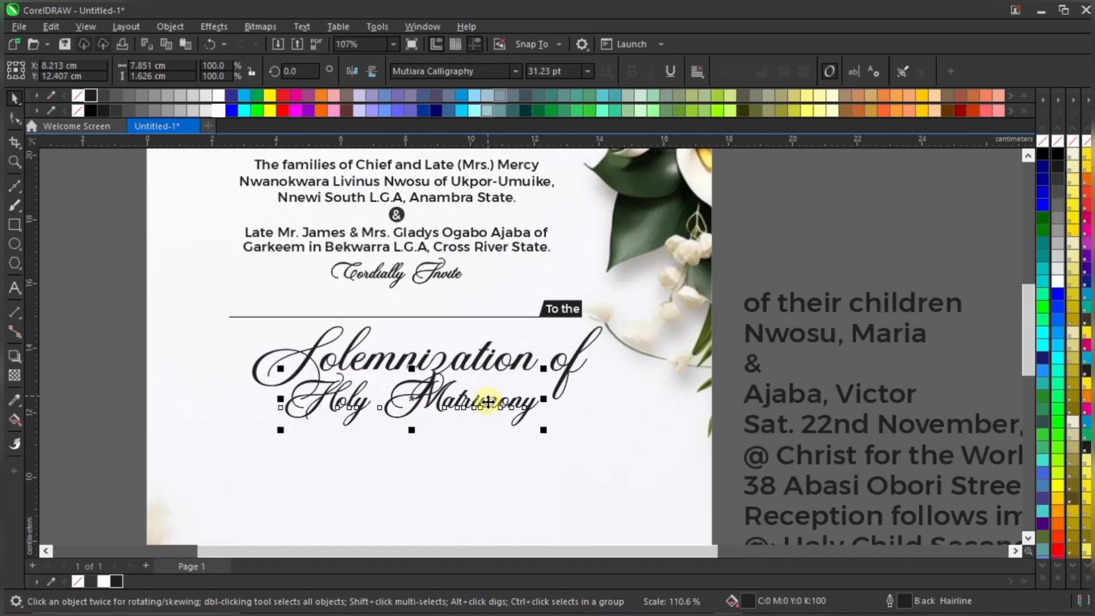
{"action": "left_click_drag", "start_coordinate": [491, 402], "coordinate": [503, 395]}
Review the heading and nudge 'Holy Matrimony' down into place under 'Solemnization of'
{"action": "scroll", "coordinate": [513, 366], "scroll_direction": "down", "scroll_amount": 3}
{"action": "left_click", "coordinate": [762, 245]}
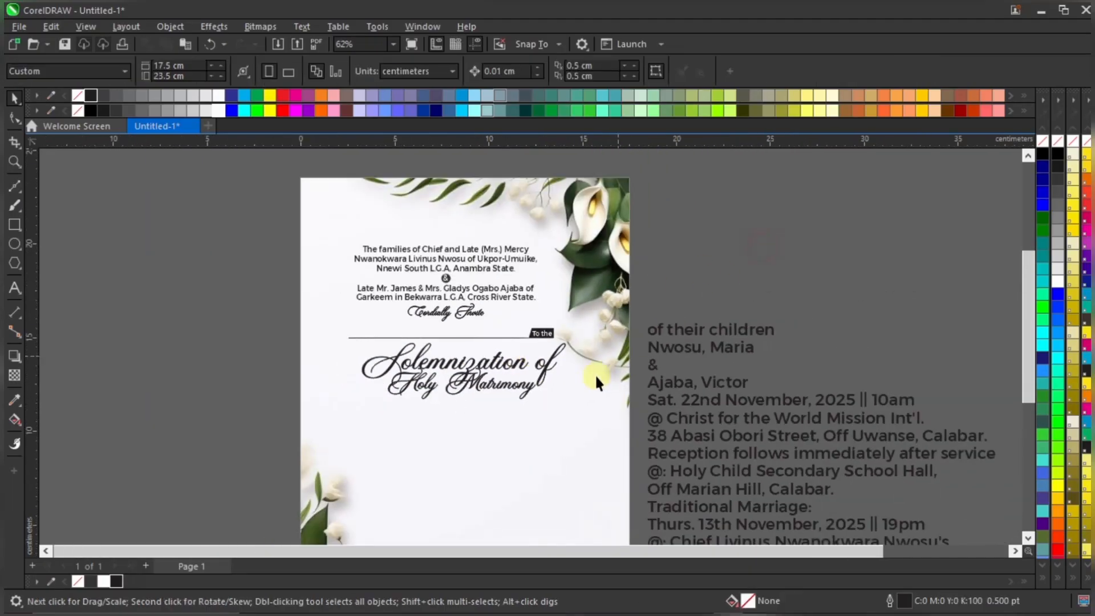
{"action": "scroll", "coordinate": [456, 383], "scroll_direction": "up", "scroll_amount": 2}
{"action": "left_click", "coordinate": [499, 357]}
{"action": "scroll", "coordinate": [645, 303], "scroll_direction": "down", "scroll_amount": 2}
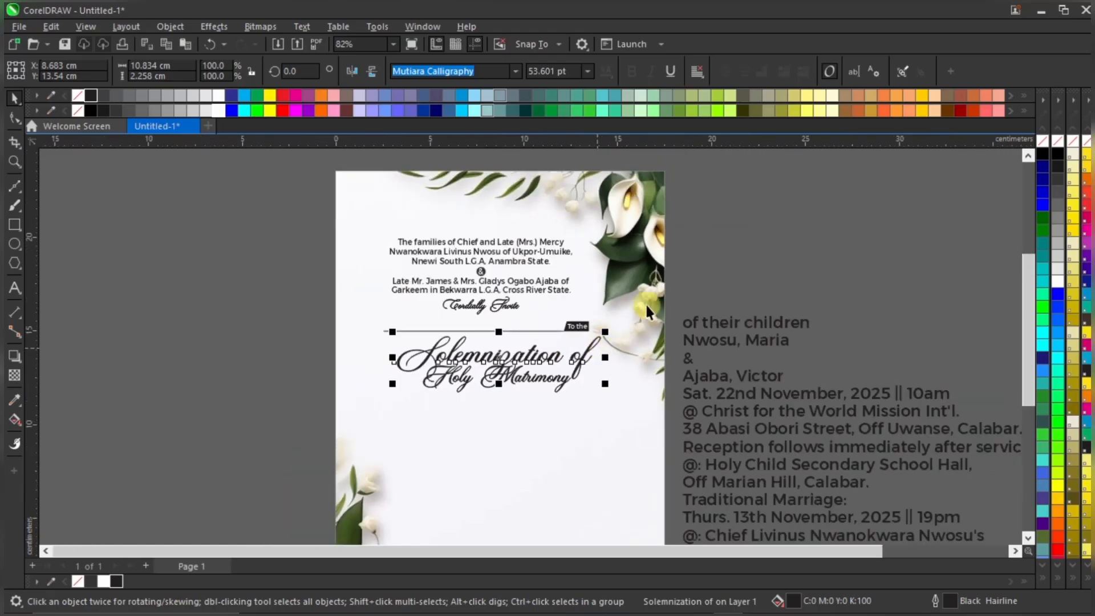
{"action": "left_click", "coordinate": [761, 214]}
{"action": "scroll", "coordinate": [527, 384], "scroll_direction": "up", "scroll_amount": 2}
{"action": "left_click", "coordinate": [527, 382]}
{"action": "left_click", "coordinate": [553, 373]}
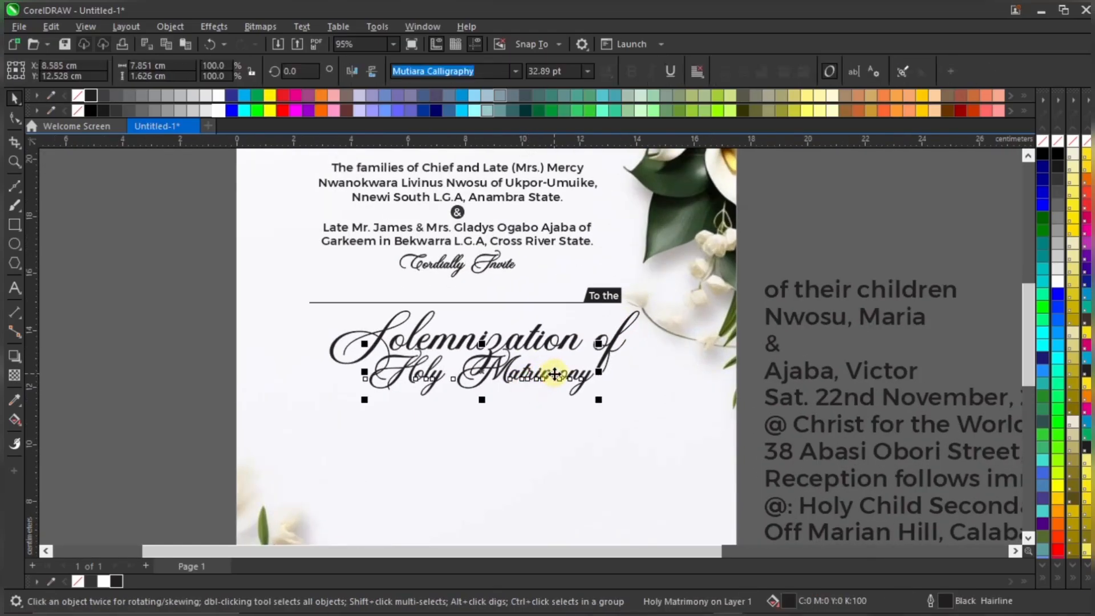
{"action": "left_click_drag", "start_coordinate": [554, 373], "coordinate": [556, 383]}
{"action": "left_click", "coordinate": [547, 348]}
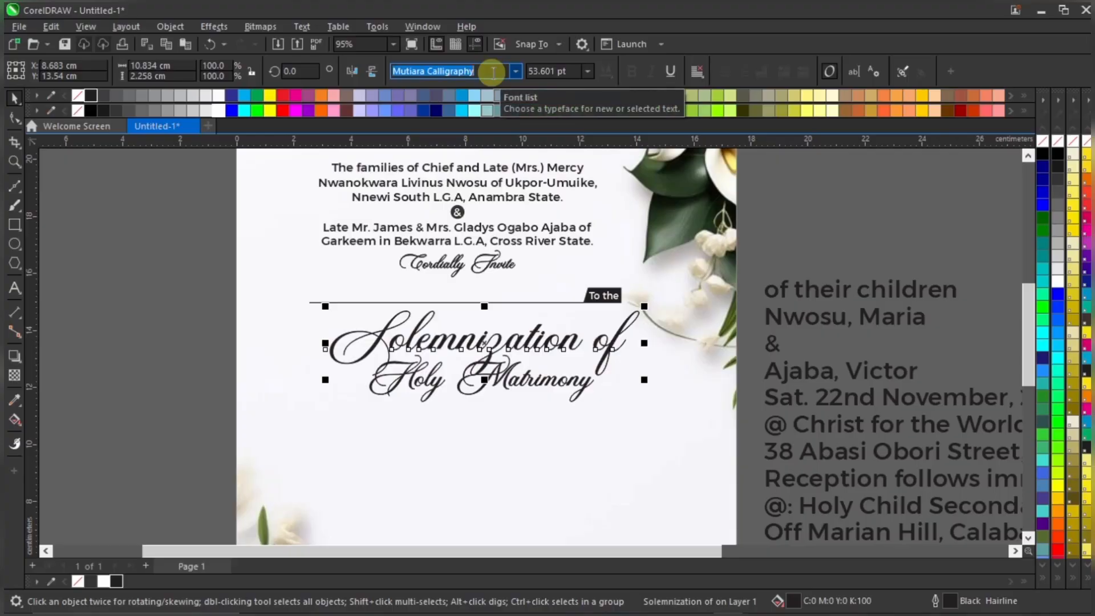
Apply Rosaline Signature to 'Solemnization of' and move it up and to the right
{"action": "type", "text": "Rosaline Signature"}
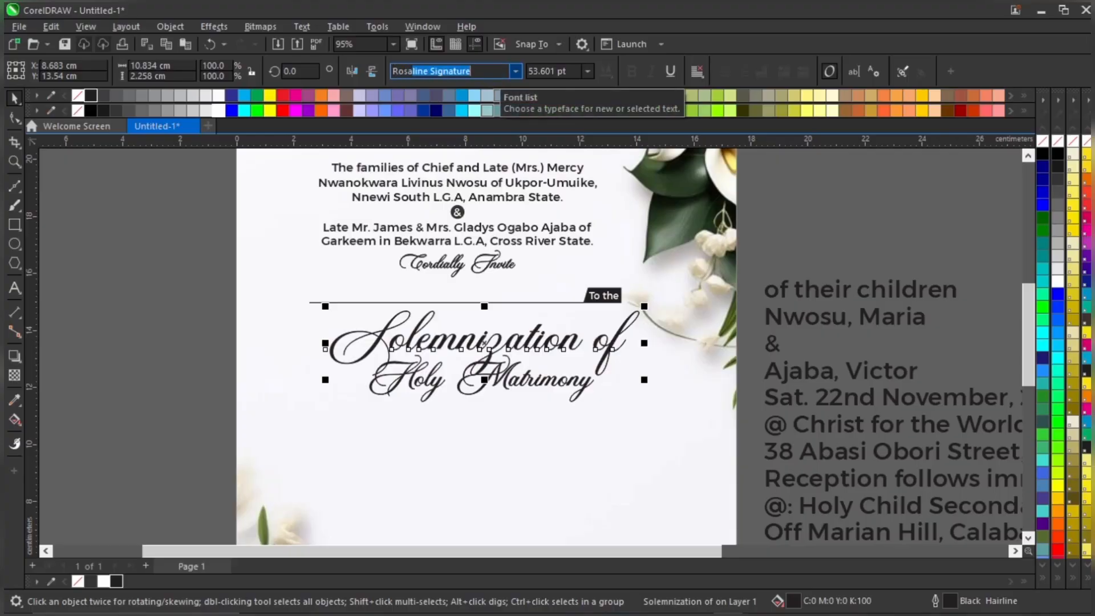
{"action": "key", "text": "Return"}
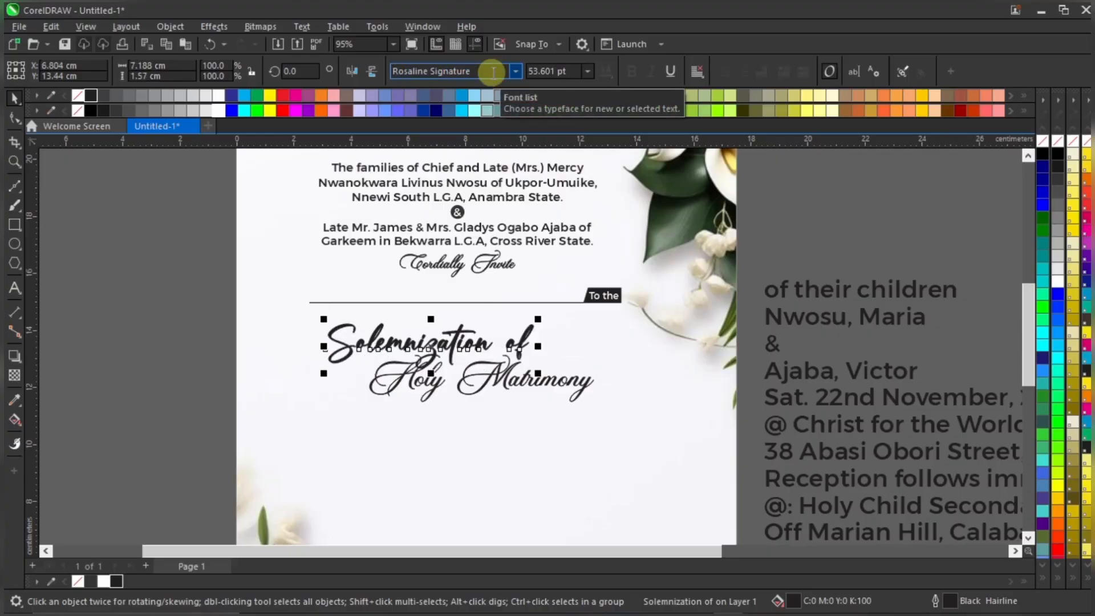
{"action": "scroll", "coordinate": [534, 394], "scroll_direction": "down", "scroll_amount": 2}
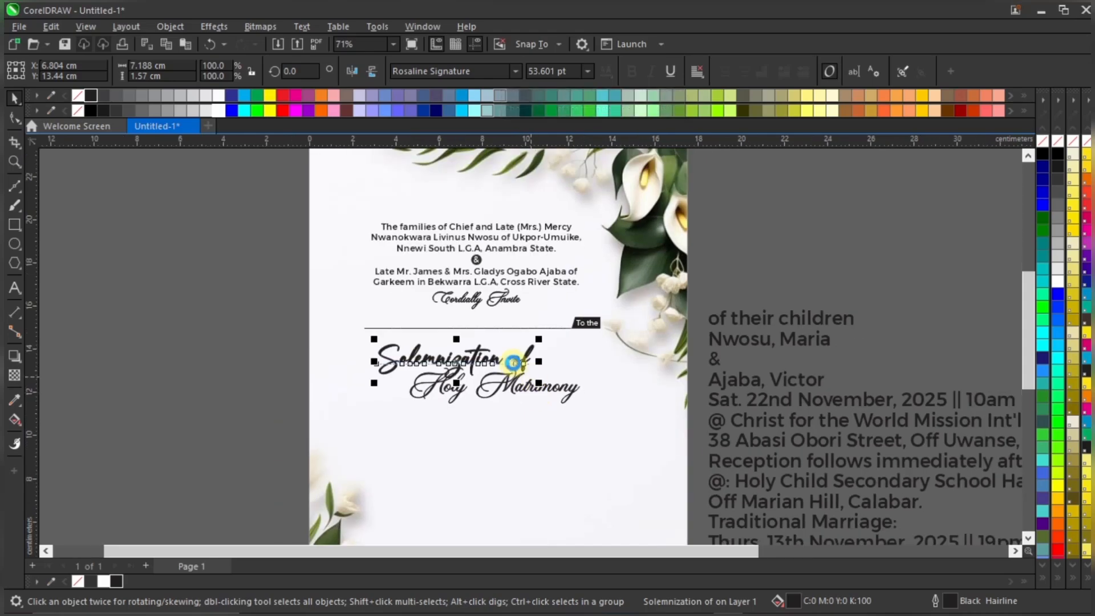
{"action": "scroll", "coordinate": [513, 364], "scroll_direction": "up", "scroll_amount": 2}
{"action": "left_click_drag", "start_coordinate": [529, 344], "coordinate": [567, 329]}
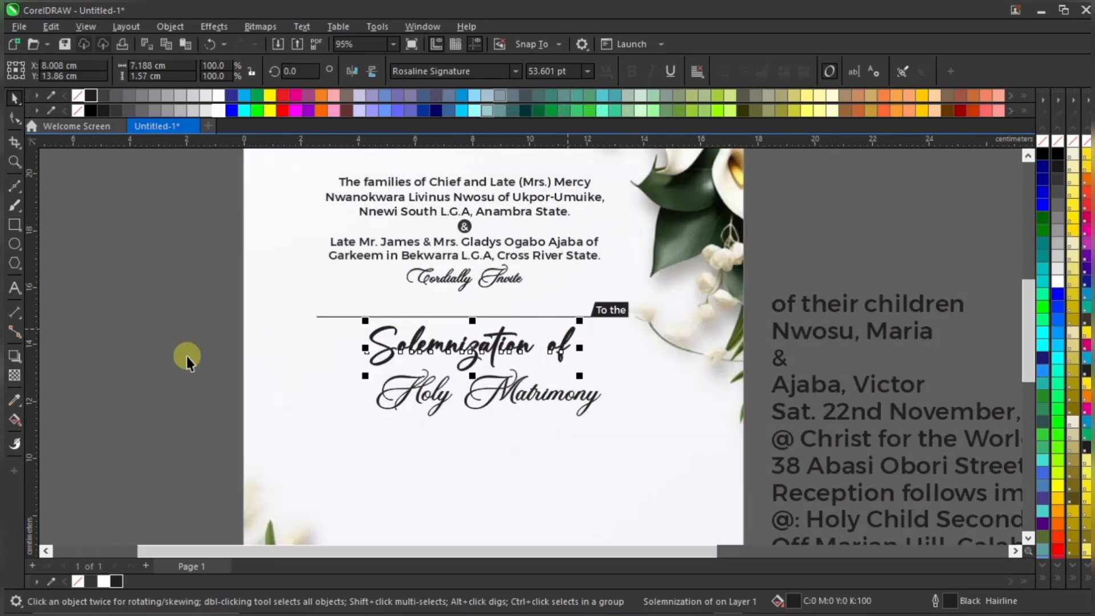
{"action": "left_click", "coordinate": [439, 352]}
Switch 'Solemnization of' to Fragille Reguler, shrink it to about 33 pt, and recentre it
{"action": "scroll", "coordinate": [455, 349], "scroll_direction": "down", "scroll_amount": 2}
{"action": "left_click", "coordinate": [455, 349]}
{"action": "scroll", "coordinate": [460, 350], "scroll_direction": "up", "scroll_amount": 3}
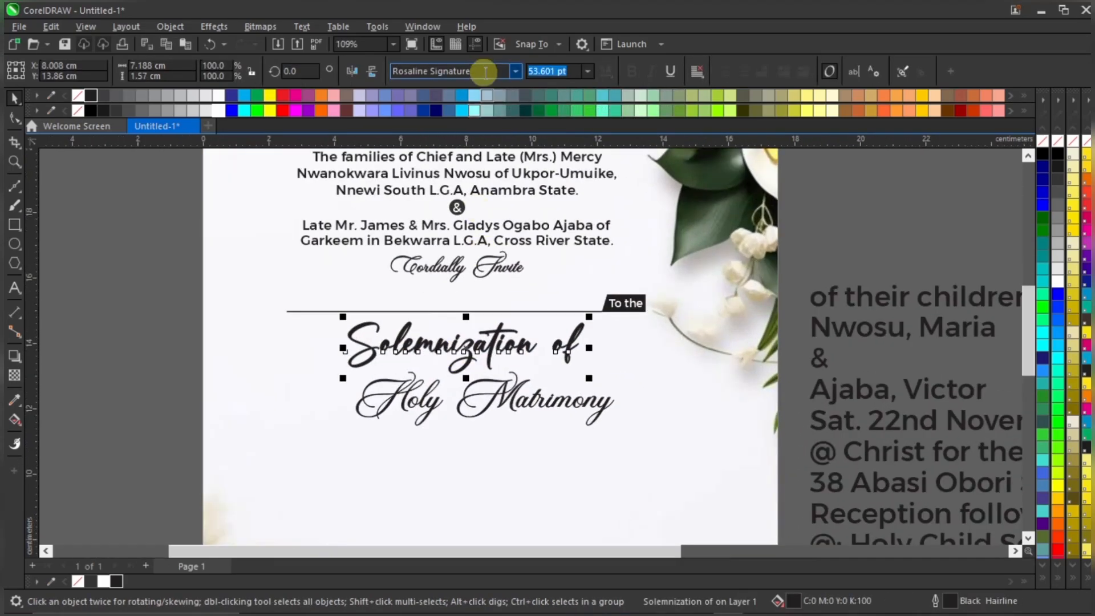
{"action": "left_click", "coordinate": [484, 71]}
{"action": "type", "text": "Fragille Reguler"}
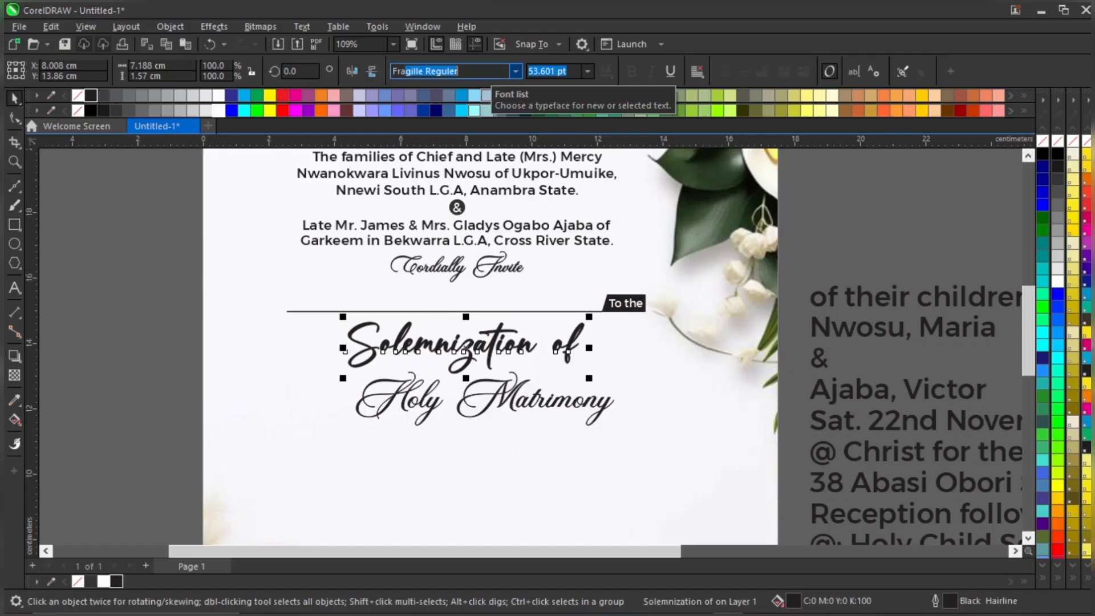
{"action": "key", "text": "Return"}
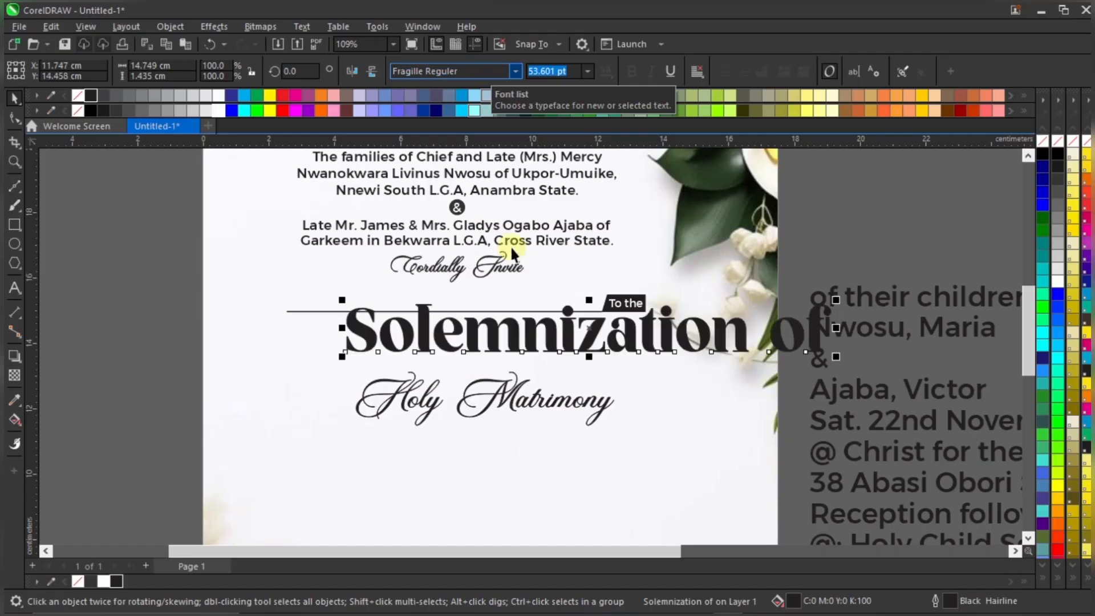
{"action": "left_click_drag", "start_coordinate": [836, 300], "coordinate": [647, 320]}
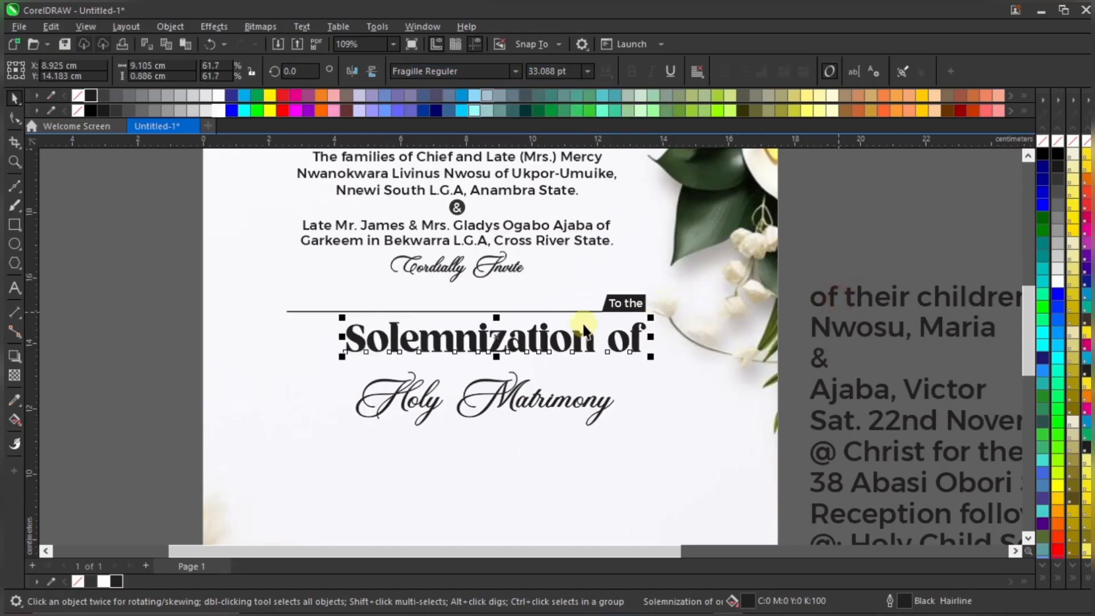
{"action": "scroll", "coordinate": [511, 337], "scroll_direction": "up", "scroll_amount": 1}
{"action": "left_click_drag", "start_coordinate": [511, 337], "coordinate": [464, 333]}
Set 'Holy Matrimony' in Fragille Reguler and move it directly under 'Solemnization of'
{"action": "left_click", "coordinate": [510, 405]}
{"action": "left_click", "coordinate": [516, 72]}
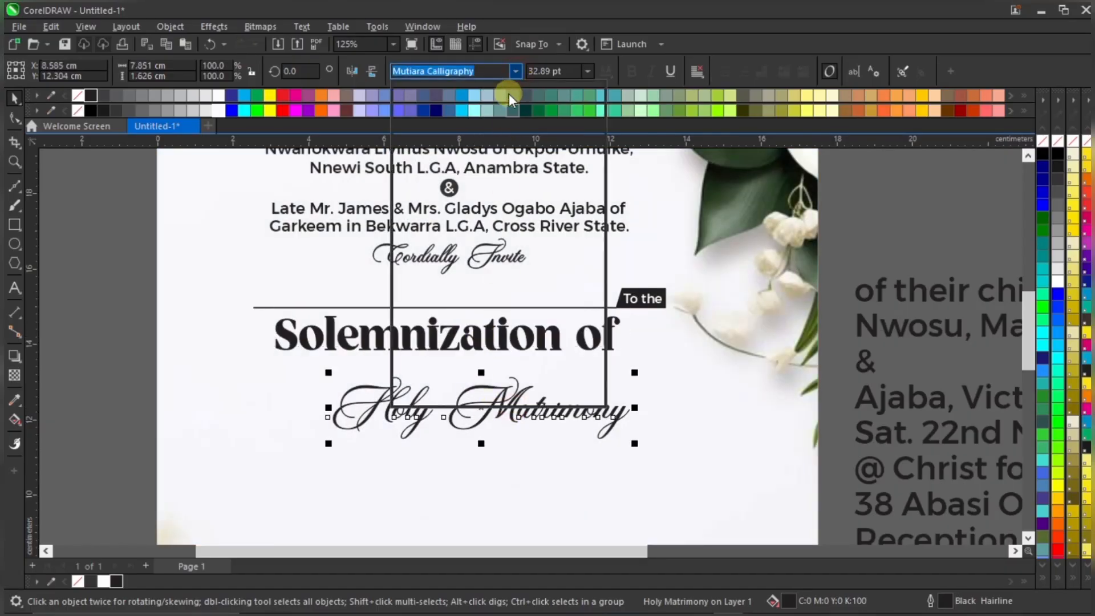
{"action": "left_click", "coordinate": [505, 115]}
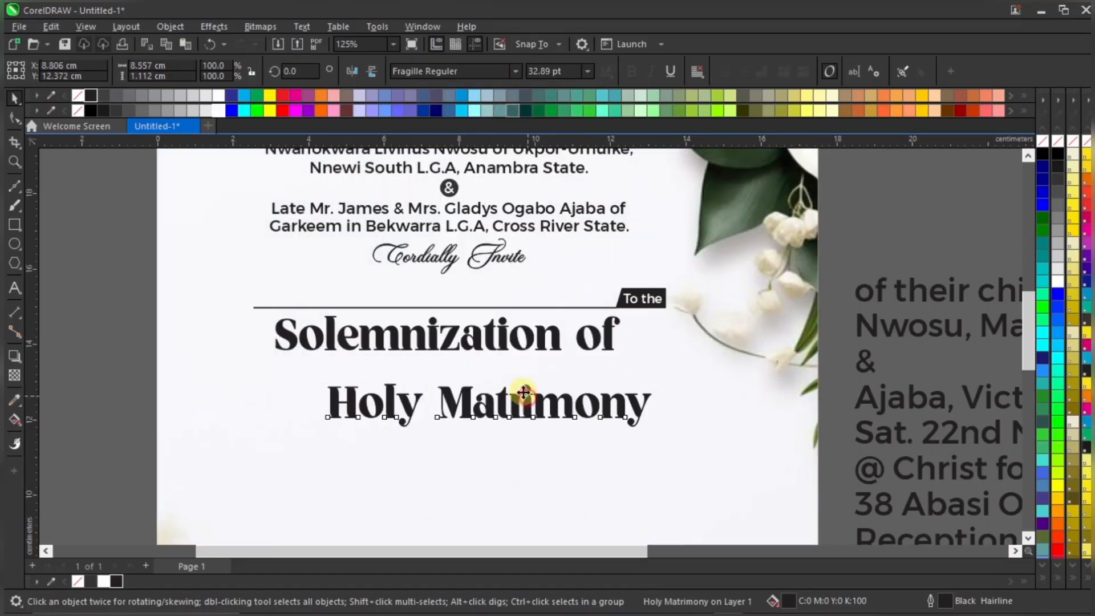
{"action": "left_click_drag", "start_coordinate": [521, 398], "coordinate": [486, 365]}
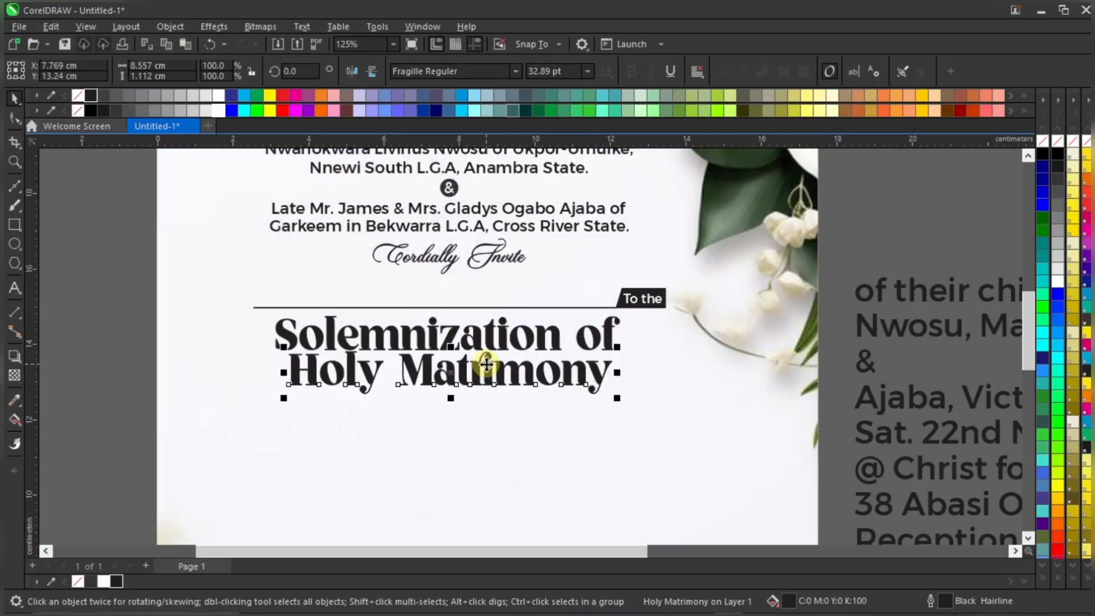
Nudge 'Holy Matrimony' slightly down and left with the arrow keys
{"action": "left_click", "coordinate": [542, 328], "text": "shift"}
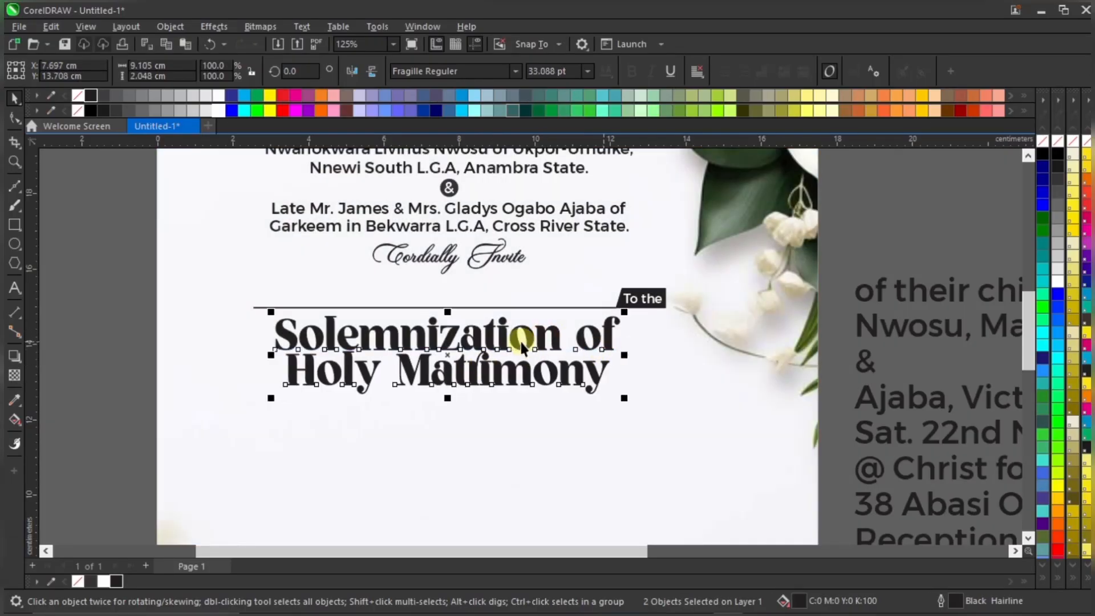
{"action": "scroll", "coordinate": [520, 340], "scroll_direction": "down", "scroll_amount": 2}
{"action": "left_click", "coordinate": [492, 371]}
{"action": "scroll", "coordinate": [491, 372], "scroll_direction": "up", "scroll_amount": 1}
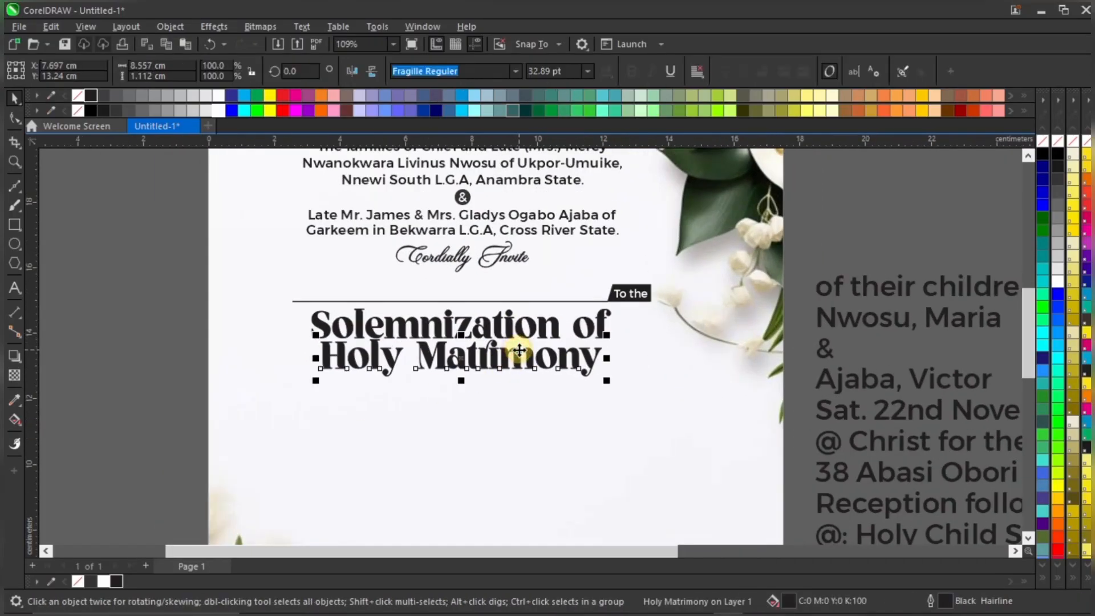
{"action": "key", "text": "Down"}
{"action": "key", "text": "Down"}
{"action": "key", "text": "Down"}
{"action": "key", "text": "Down"}
{"action": "key", "text": "Down"}
{"action": "key", "text": "Down"}
{"action": "key", "text": "Down"}
{"action": "key", "text": "Down"}
{"action": "key", "text": "Down"}
{"action": "key", "text": "Down"}
{"action": "key", "text": "Down"}
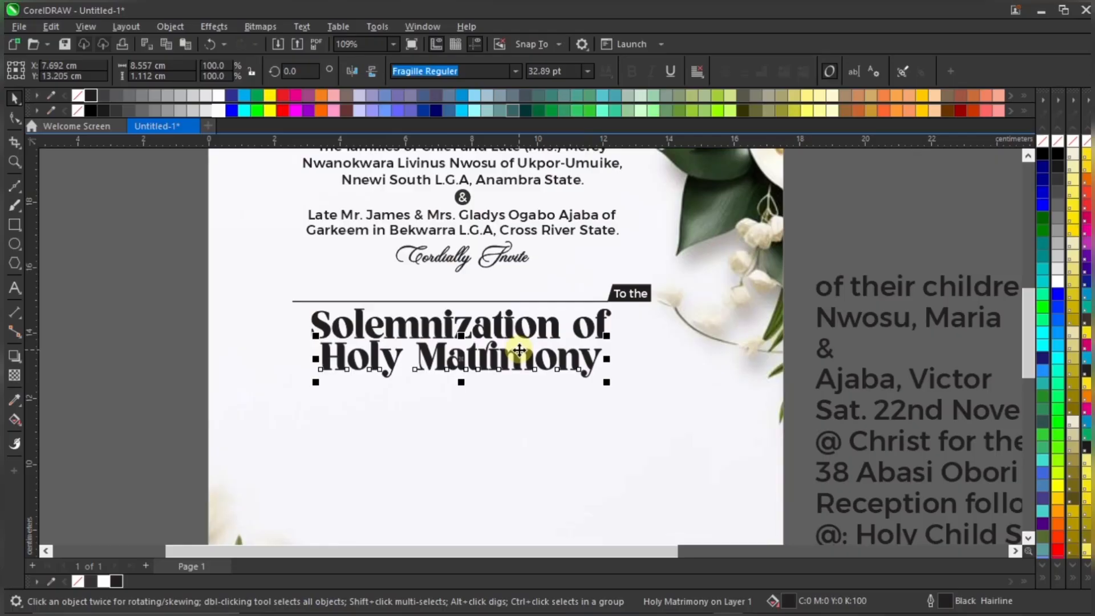
{"action": "key", "text": "Left"}
{"action": "key", "text": "Down"}
{"action": "key", "text": "Down"}
{"action": "key", "text": "Down"}
{"action": "key", "text": "Down"}
{"action": "key", "text": "Down"}
{"action": "key", "text": "Down"}
Drag the 'Holy Matrimony' text a touch lower beneath 'Solemnization of'
{"action": "scroll", "coordinate": [514, 323], "scroll_direction": "down", "scroll_amount": 1}
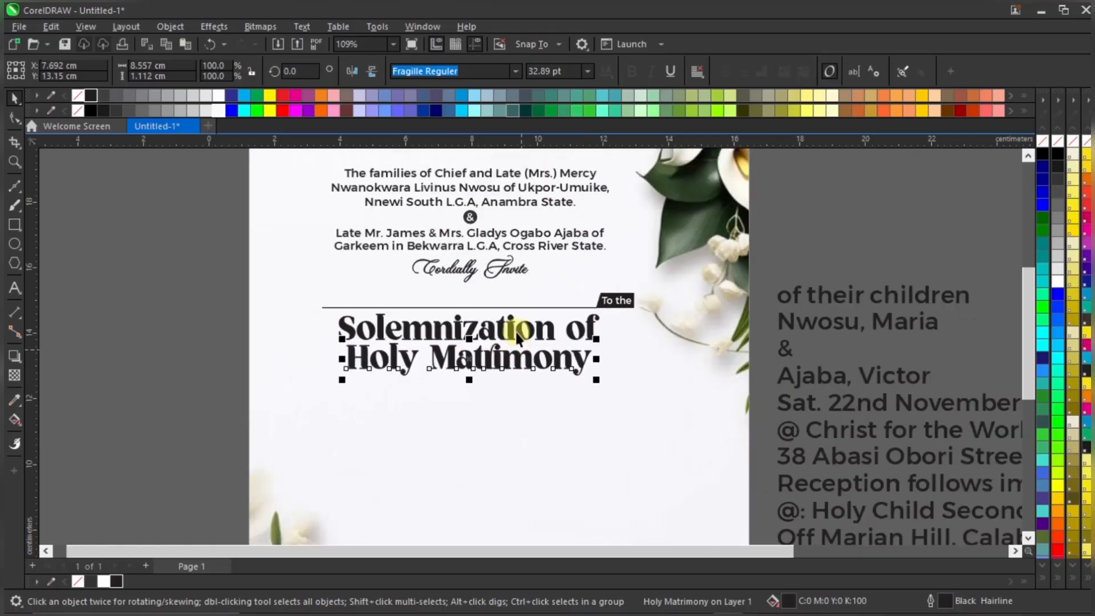
{"action": "left_click", "coordinate": [240, 376]}
{"action": "scroll", "coordinate": [563, 357], "scroll_direction": "up", "scroll_amount": 2}
{"action": "left_click", "coordinate": [561, 360]}
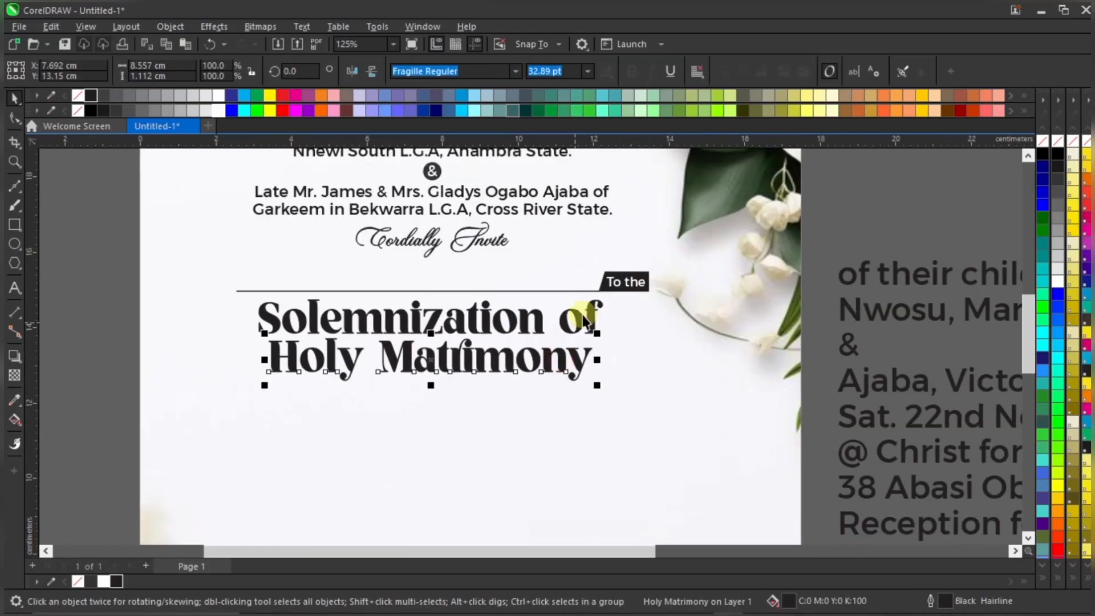
{"action": "left_click", "coordinate": [579, 317], "text": "shift"}
{"action": "scroll", "coordinate": [565, 311], "scroll_direction": "down", "scroll_amount": 2}
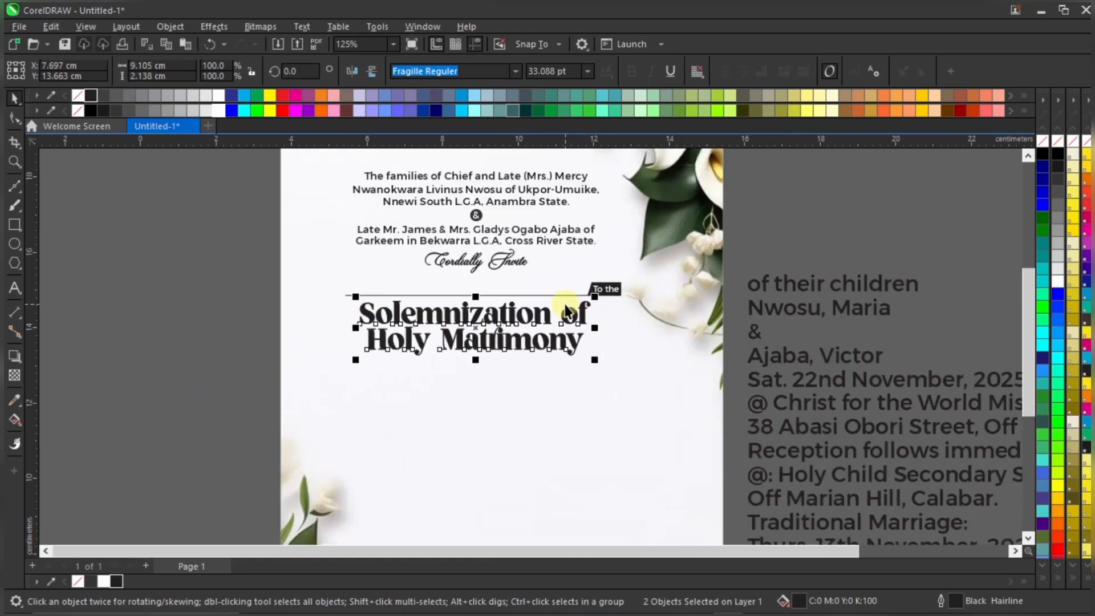
{"action": "left_click", "coordinate": [289, 325]}
{"action": "scroll", "coordinate": [522, 334], "scroll_direction": "up", "scroll_amount": 2}
{"action": "left_click", "coordinate": [531, 335]}
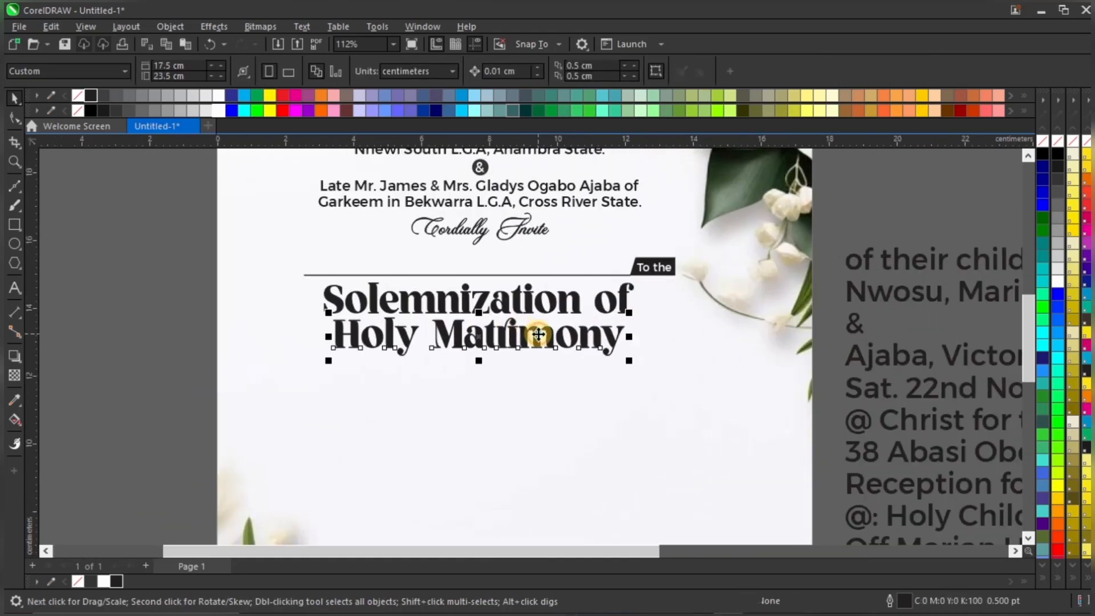
{"action": "left_click_drag", "start_coordinate": [539, 334], "coordinate": [539, 336]}
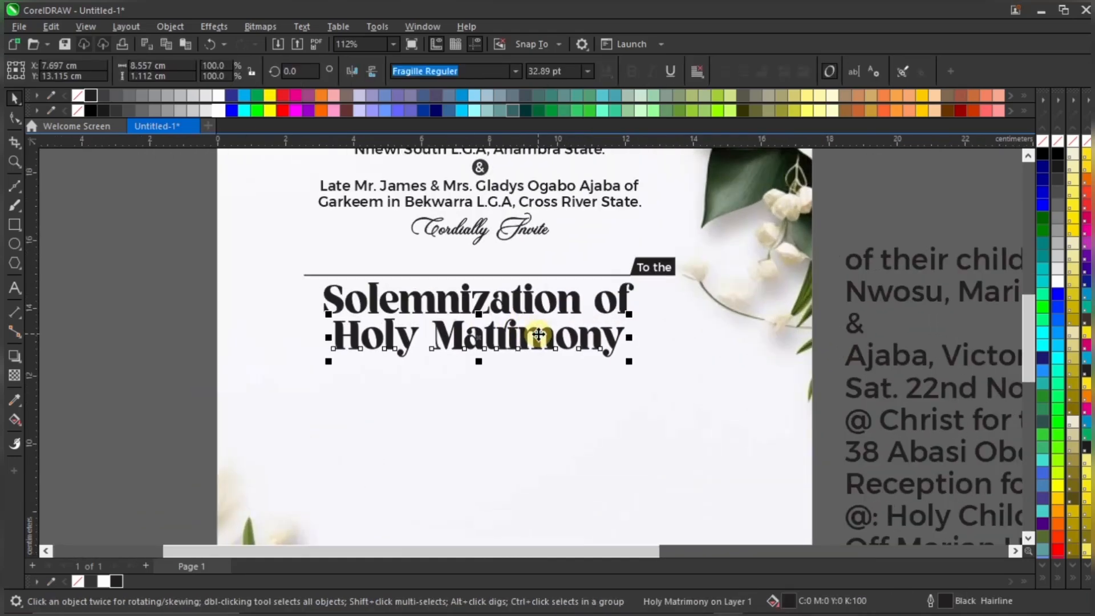
Marquee-select the heading, rule line and 'To the' tag and nudge them down
{"action": "scroll", "coordinate": [608, 369], "scroll_direction": "down", "scroll_amount": 2}
{"action": "left_click", "coordinate": [245, 310]}
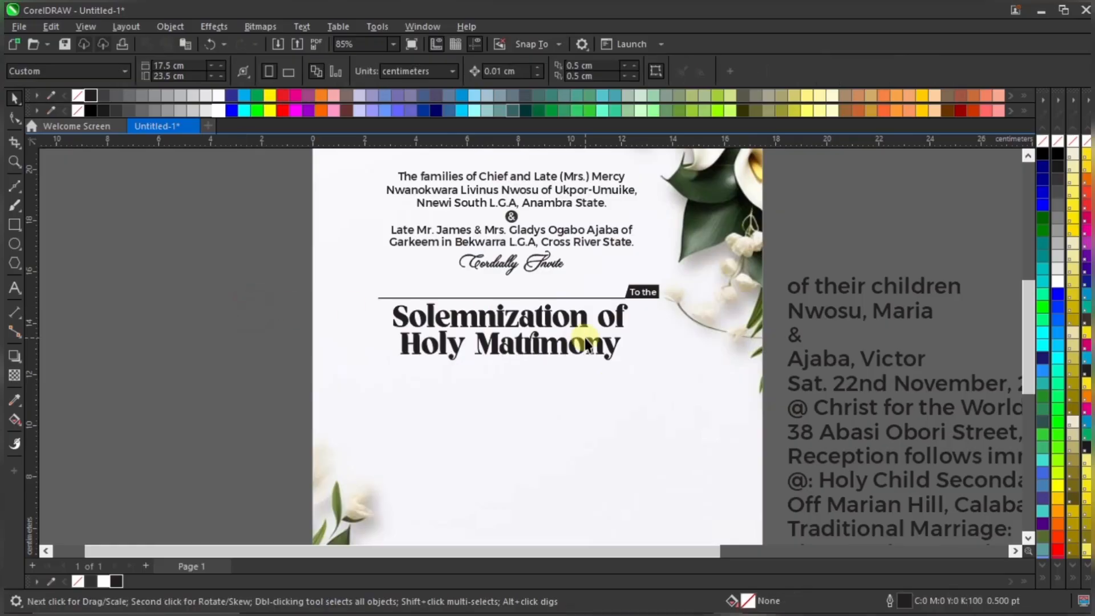
{"action": "scroll", "coordinate": [587, 242], "scroll_direction": "up", "scroll_amount": 2}
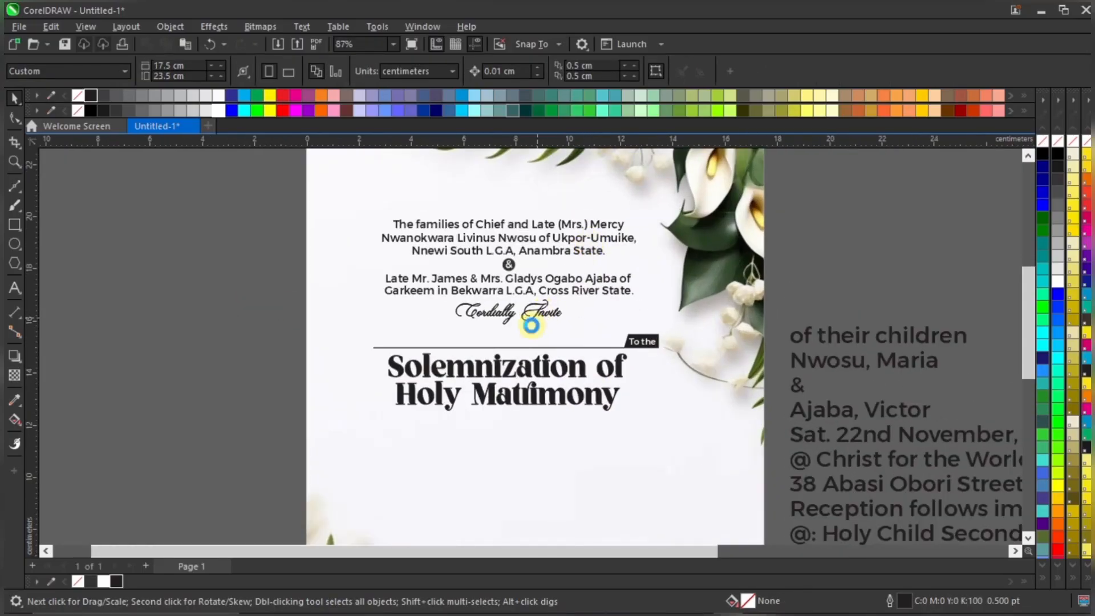
{"action": "scroll", "coordinate": [531, 325], "scroll_direction": "up", "scroll_amount": 2}
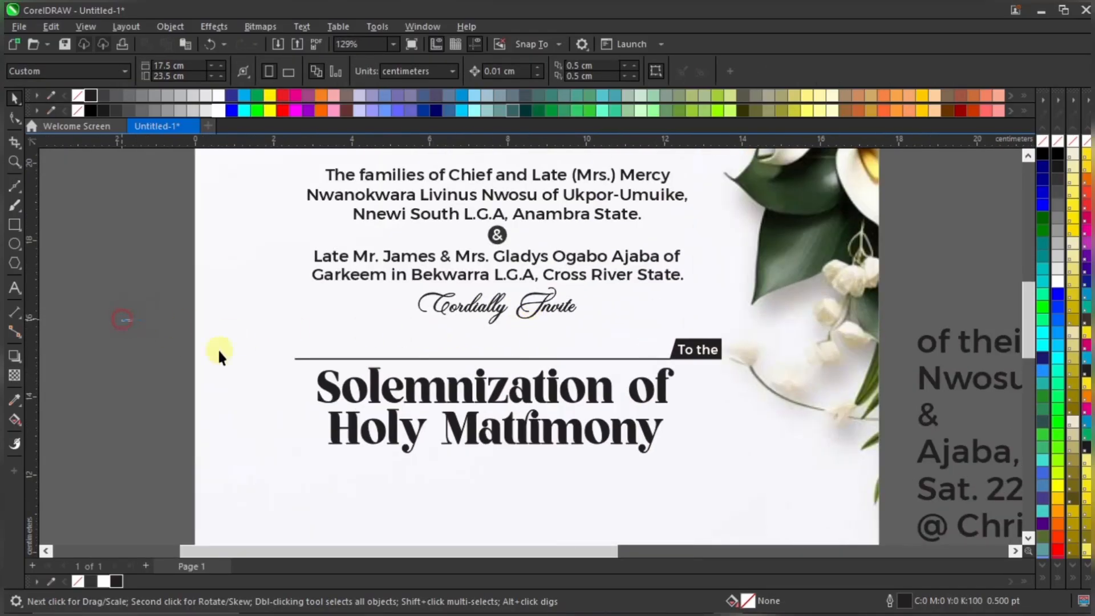
{"action": "left_click_drag", "start_coordinate": [263, 328], "coordinate": [867, 488]}
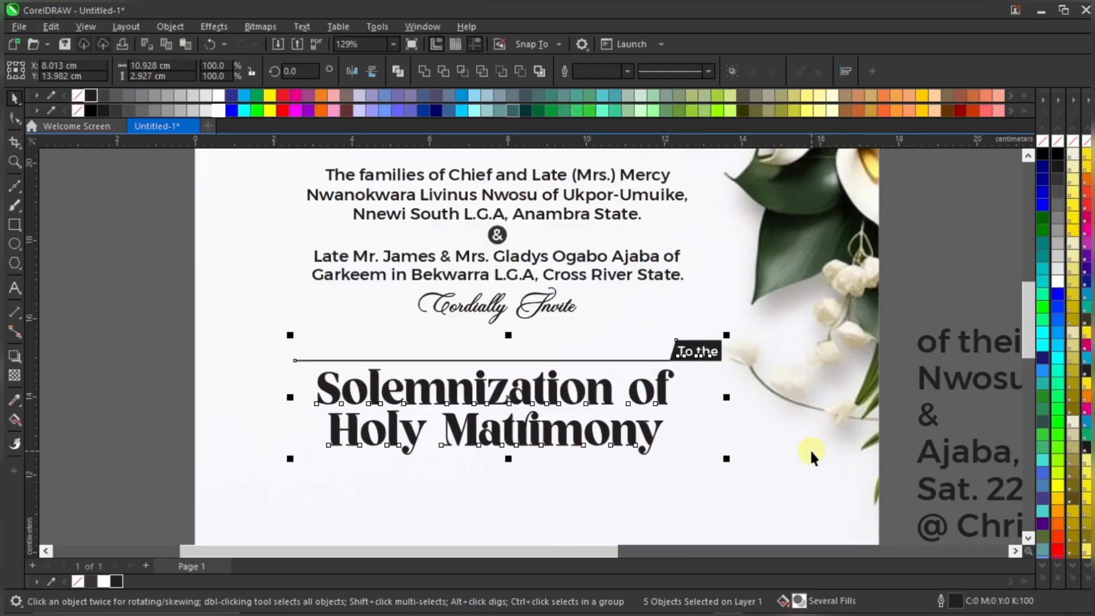
{"action": "key", "text": "Down"}
{"action": "left_click", "coordinate": [548, 304]}
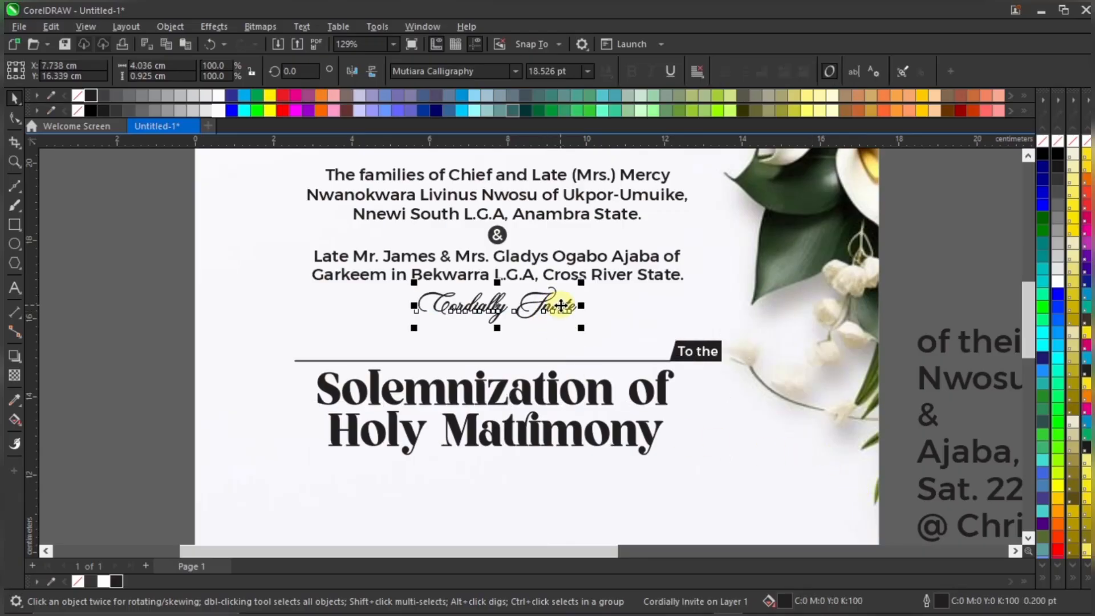
{"action": "scroll", "coordinate": [561, 305], "scroll_direction": "down", "scroll_amount": 1}
{"action": "left_click", "coordinate": [254, 359]}
{"action": "scroll", "coordinate": [420, 348], "scroll_direction": "down", "scroll_amount": 1}
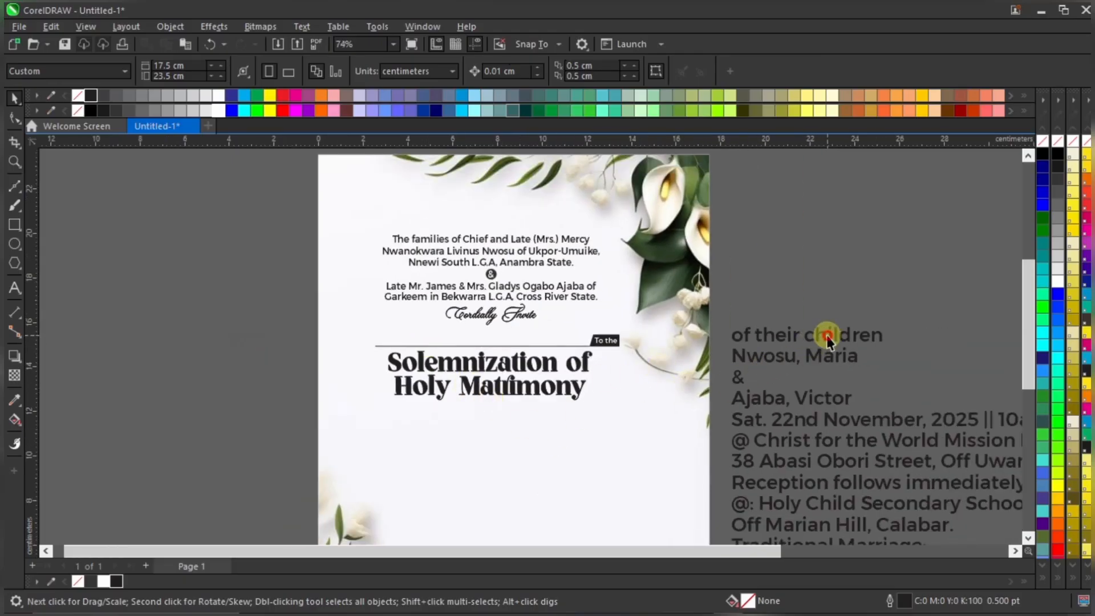
Move 'of their children' under the heading and set it to 12 pt
{"action": "left_click_drag", "start_coordinate": [827, 339], "coordinate": [552, 412]}
{"action": "scroll", "coordinate": [553, 412], "scroll_direction": "up", "scroll_amount": 1}
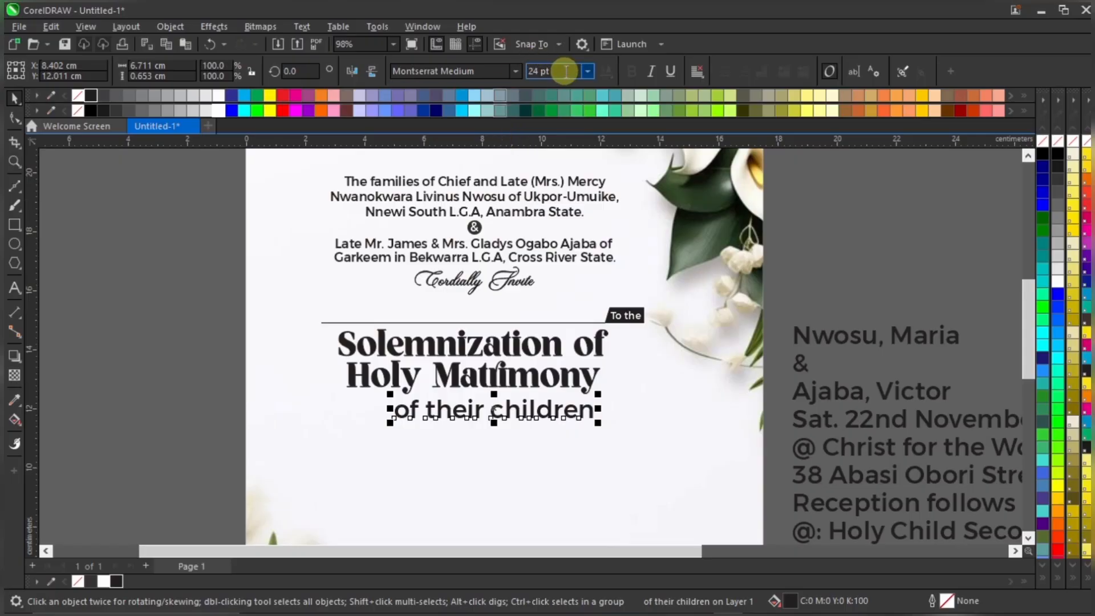
{"action": "type", "text": "12"}
{"action": "key", "text": "Return"}
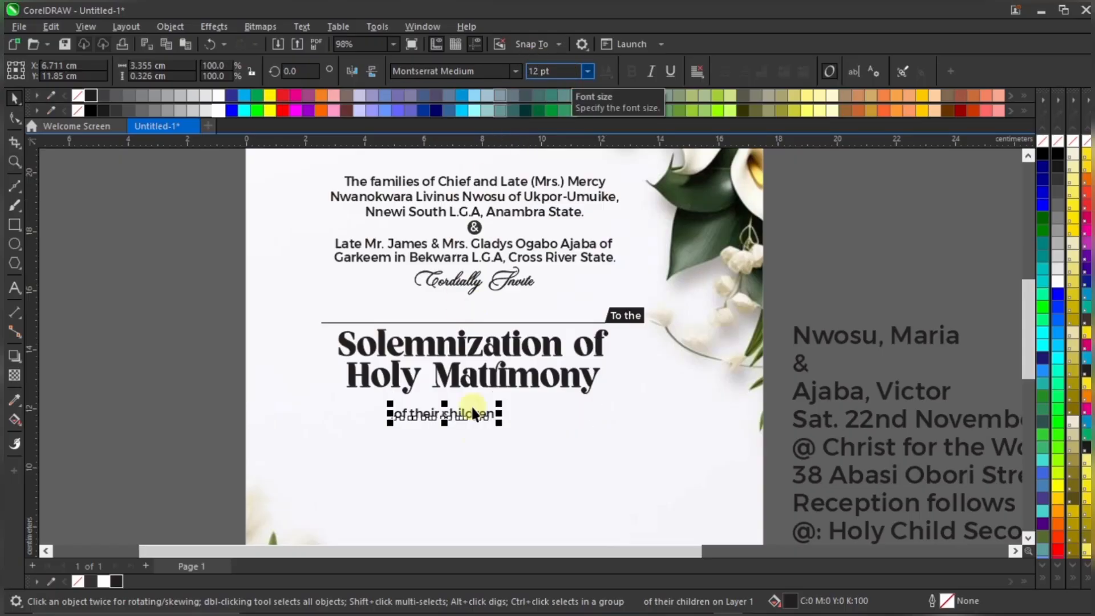
Centre 'of their children' under the heading and bring the first partner's name line onto the page
{"action": "scroll", "coordinate": [472, 407], "scroll_direction": "up", "scroll_amount": 2}
{"action": "left_click_drag", "start_coordinate": [487, 417], "coordinate": [530, 403]}
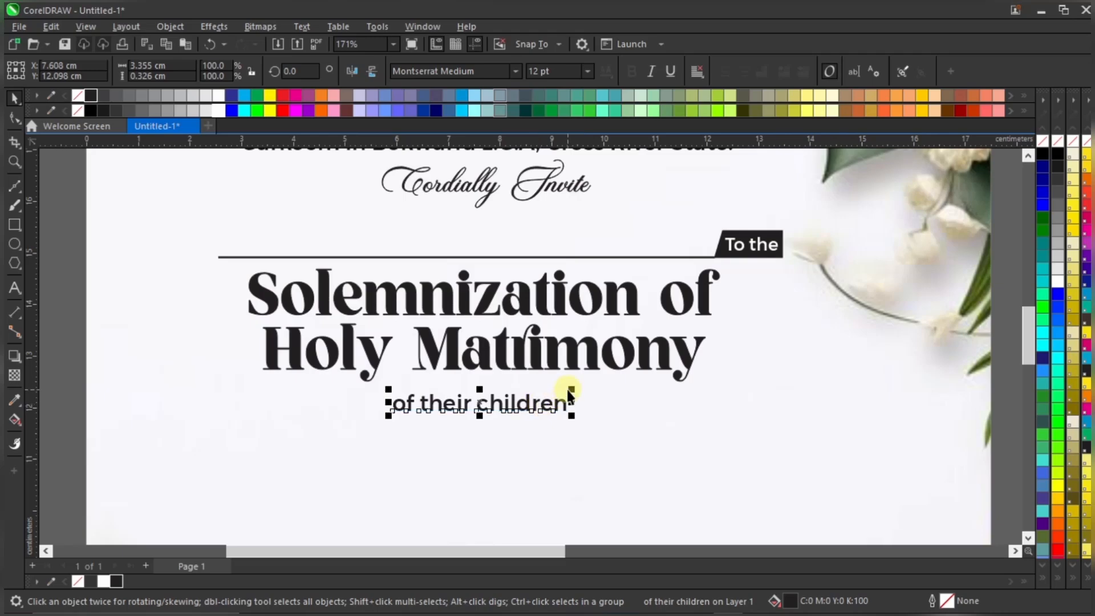
{"action": "left_click_drag", "start_coordinate": [552, 402], "coordinate": [549, 399]}
{"action": "left_click", "coordinate": [567, 349], "text": "shift"}
{"action": "scroll", "coordinate": [533, 380], "scroll_direction": "down", "scroll_amount": 2}
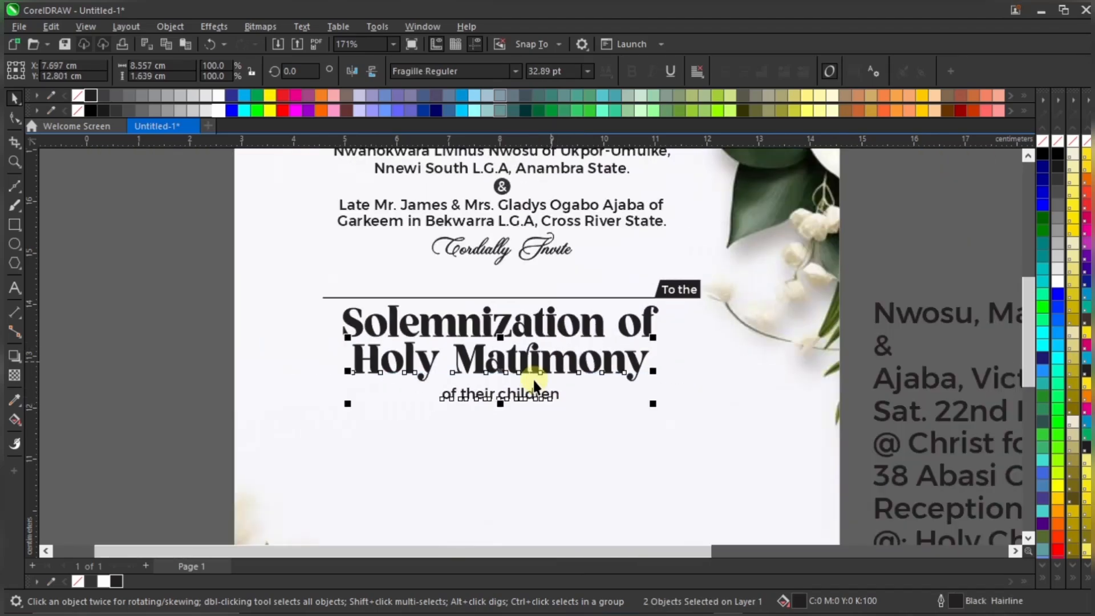
{"action": "left_click", "coordinate": [274, 361]}
{"action": "scroll", "coordinate": [559, 300], "scroll_direction": "down", "scroll_amount": 1}
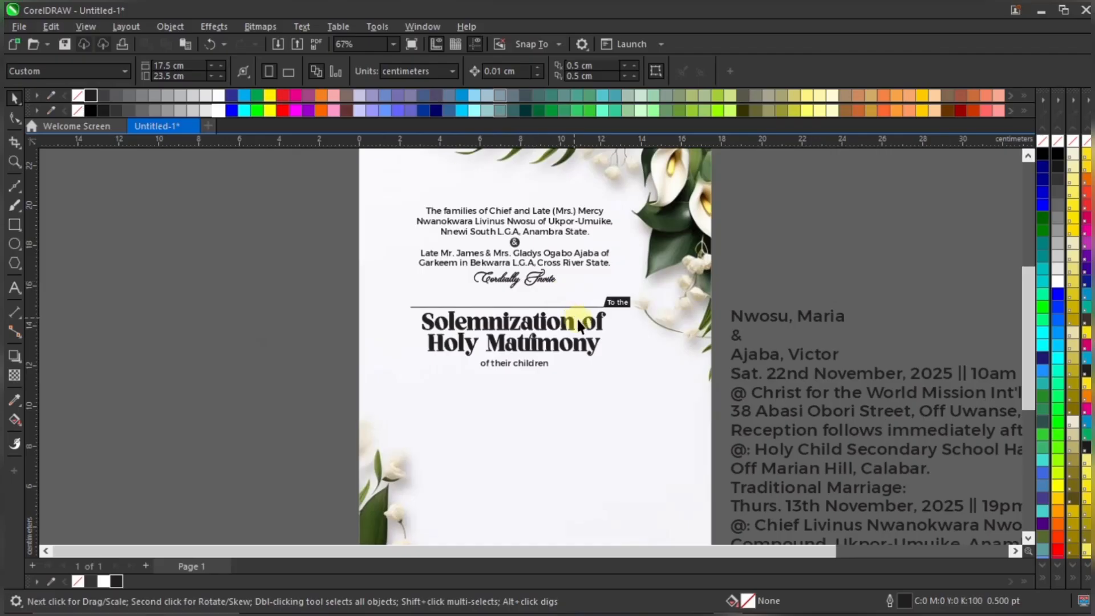
{"action": "scroll", "coordinate": [539, 365], "scroll_direction": "up", "scroll_amount": 1}
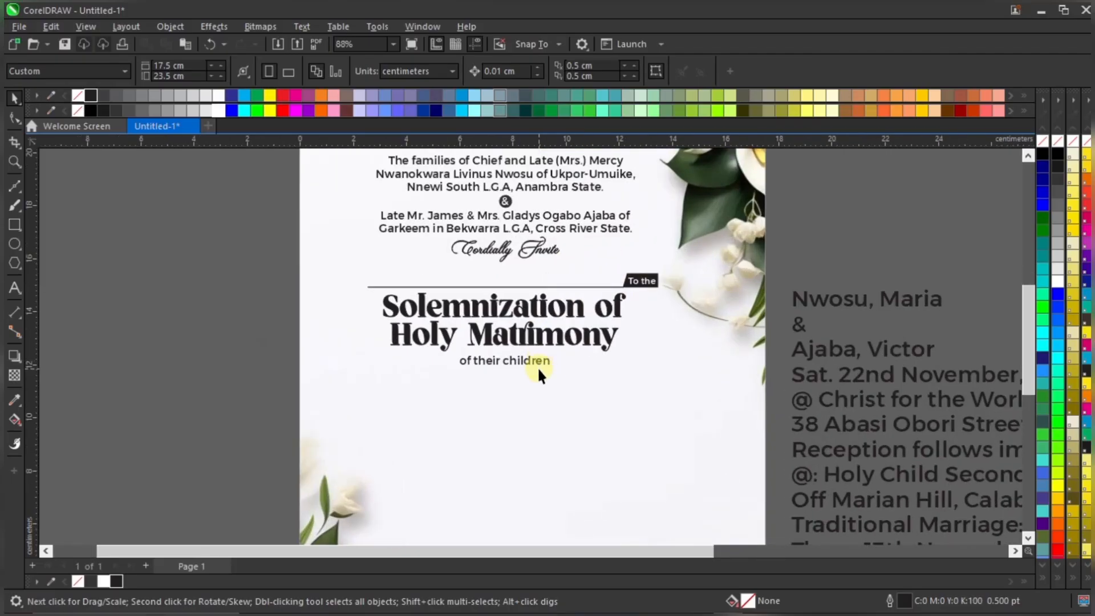
{"action": "scroll", "coordinate": [539, 368], "scroll_direction": "down", "scroll_amount": 1}
{"action": "scroll", "coordinate": [529, 360], "scroll_direction": "up", "scroll_amount": 2}
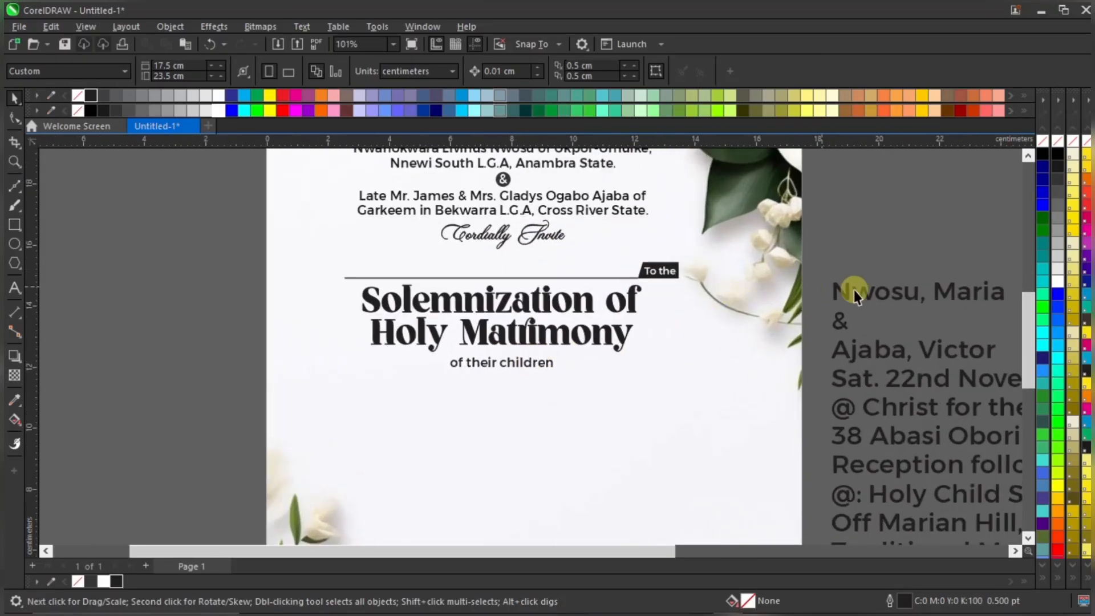
{"action": "left_click_drag", "start_coordinate": [901, 293], "coordinate": [471, 400]}
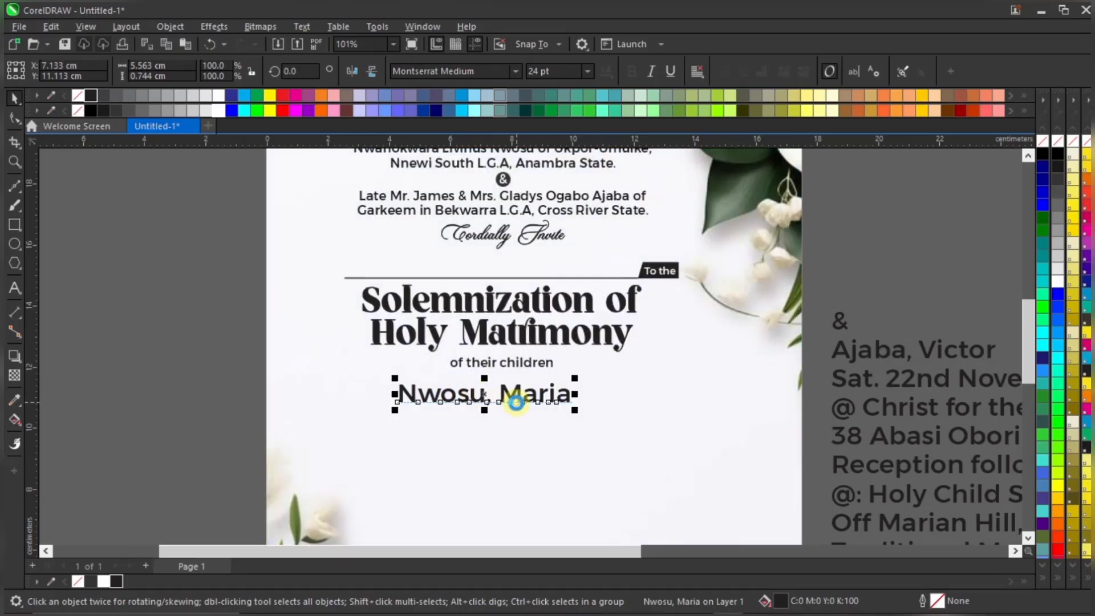
Set the first partner's name line in Mutiara Calligraphy, enlarge to about 37 pt, and place it under 'of their children'
{"action": "scroll", "coordinate": [516, 397], "scroll_direction": "up", "scroll_amount": 1}
{"action": "left_click_drag", "start_coordinate": [536, 390], "coordinate": [543, 410]}
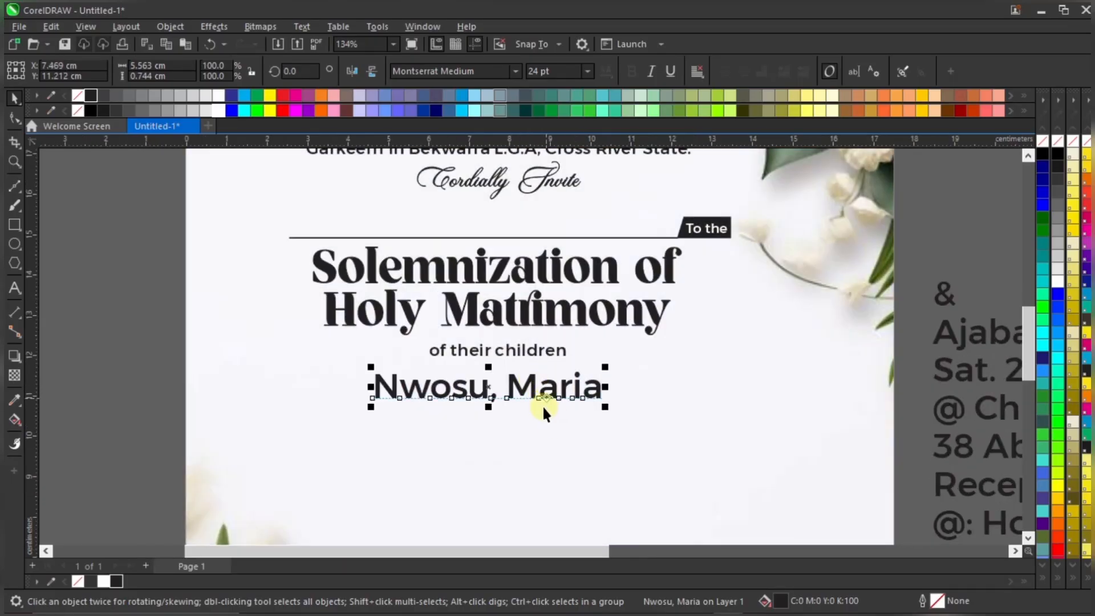
{"action": "left_click", "coordinate": [515, 69]}
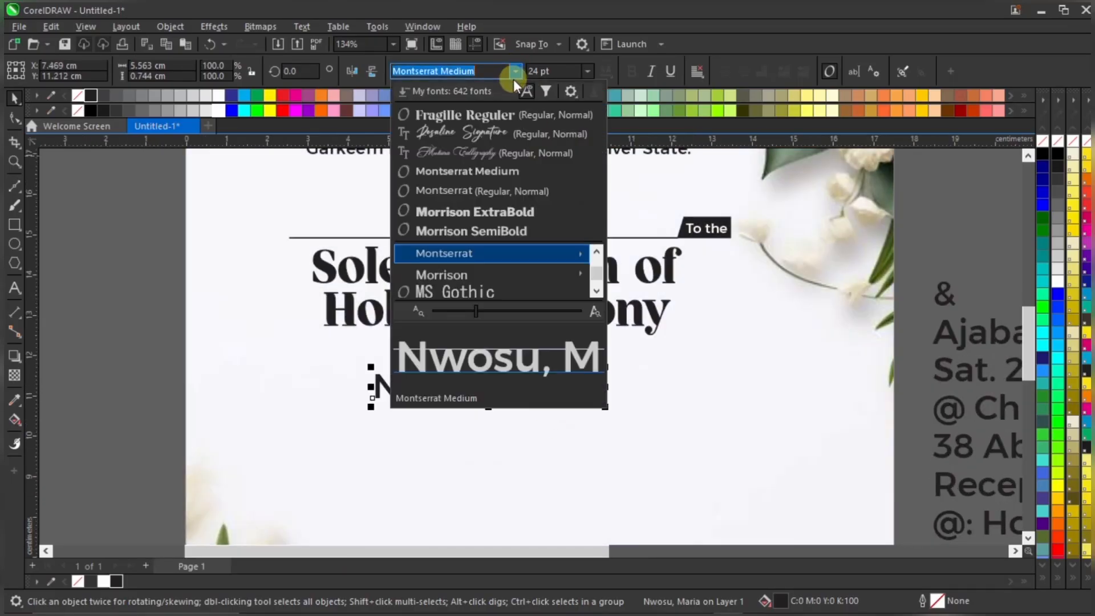
{"action": "left_click", "coordinate": [528, 151]}
{"action": "left_click_drag", "start_coordinate": [593, 416], "coordinate": [711, 451]}
{"action": "left_click_drag", "start_coordinate": [676, 406], "coordinate": [652, 398]}
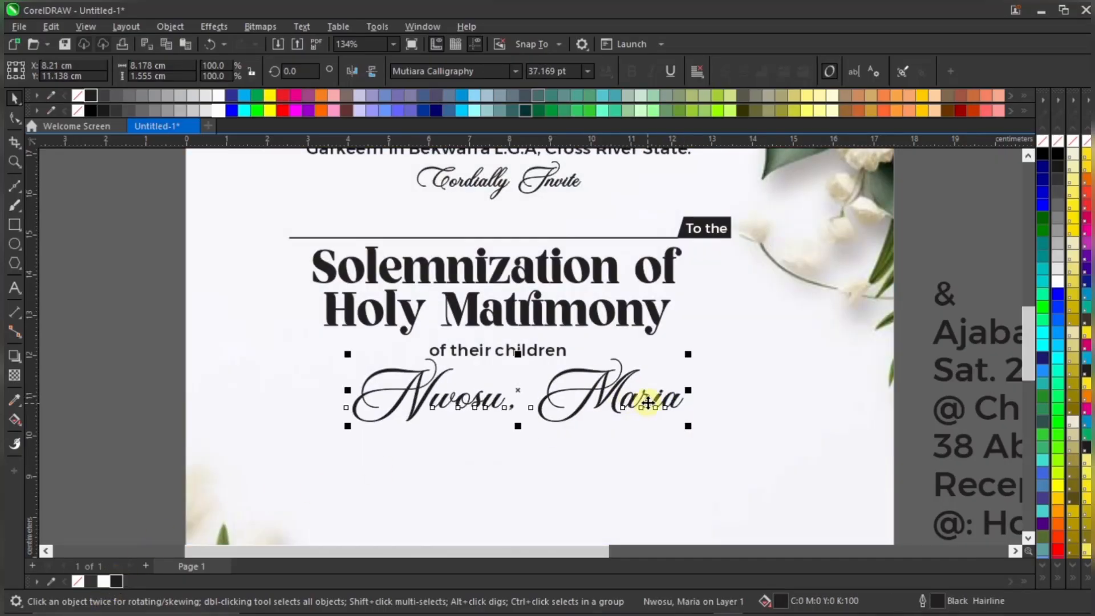
{"action": "left_click_drag", "start_coordinate": [645, 402], "coordinate": [640, 403]}
Centre the first partner's name line with the heading using the C align key
{"action": "scroll", "coordinate": [536, 344], "scroll_direction": "down", "scroll_amount": 2}
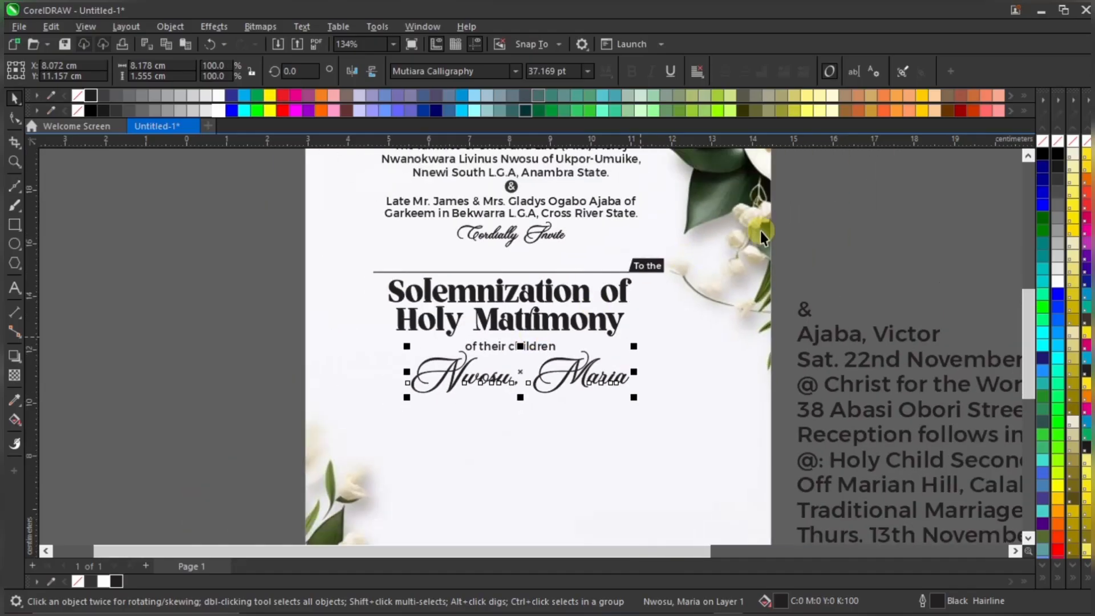
{"action": "left_click", "coordinate": [817, 228]}
{"action": "left_click", "coordinate": [620, 386]}
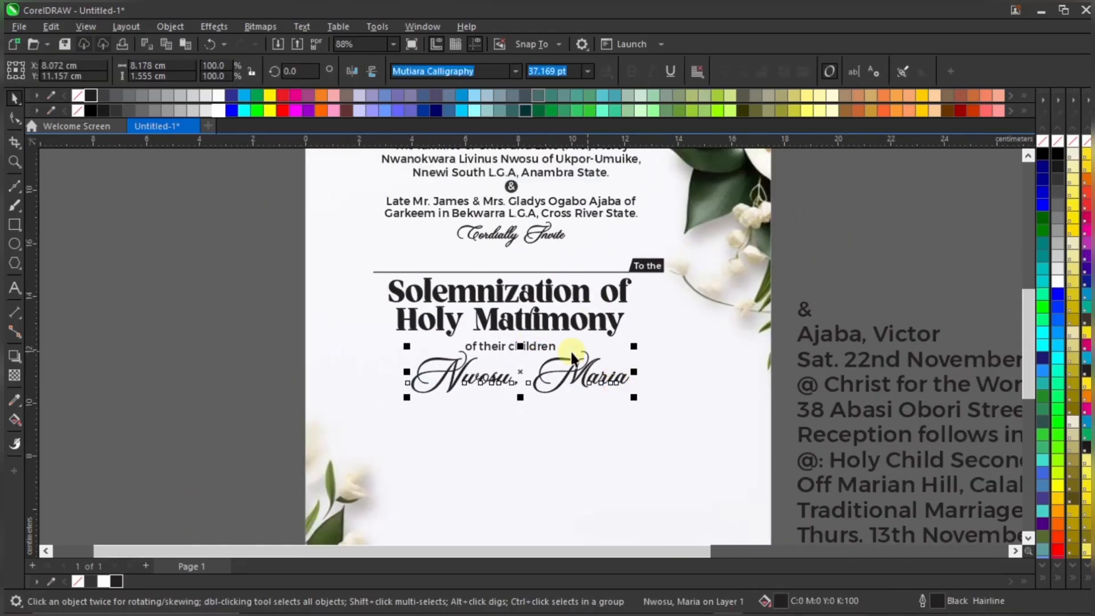
{"action": "left_click", "coordinate": [660, 357]}
{"action": "left_click", "coordinate": [777, 310]}
{"action": "left_click", "coordinate": [602, 376]}
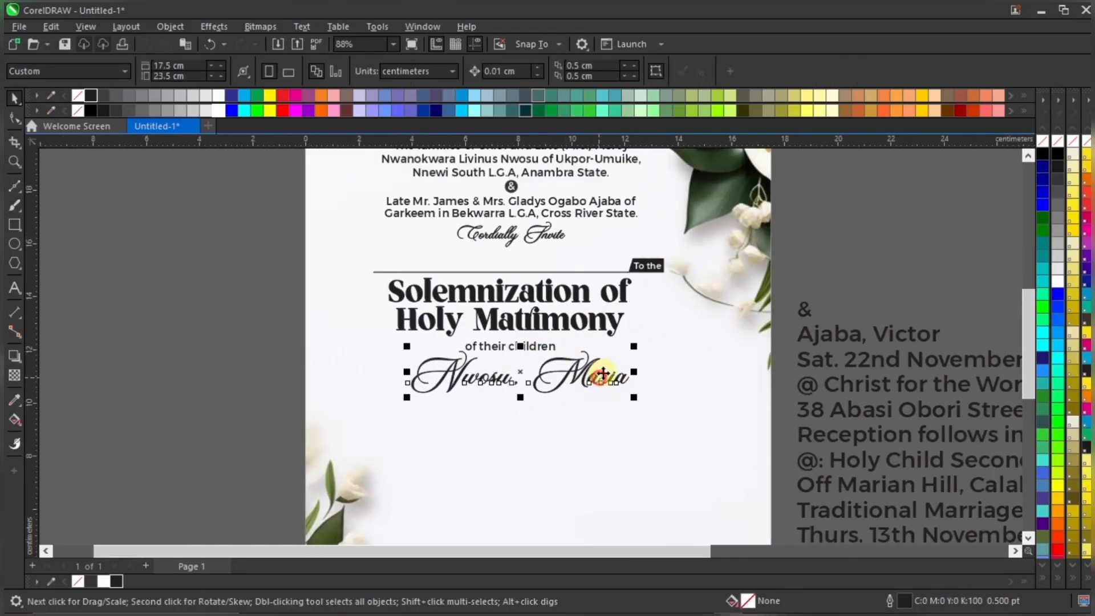
{"action": "left_click", "coordinate": [615, 329], "text": "shift"}
{"action": "key", "text": "c"}
{"action": "left_click", "coordinate": [817, 274]}
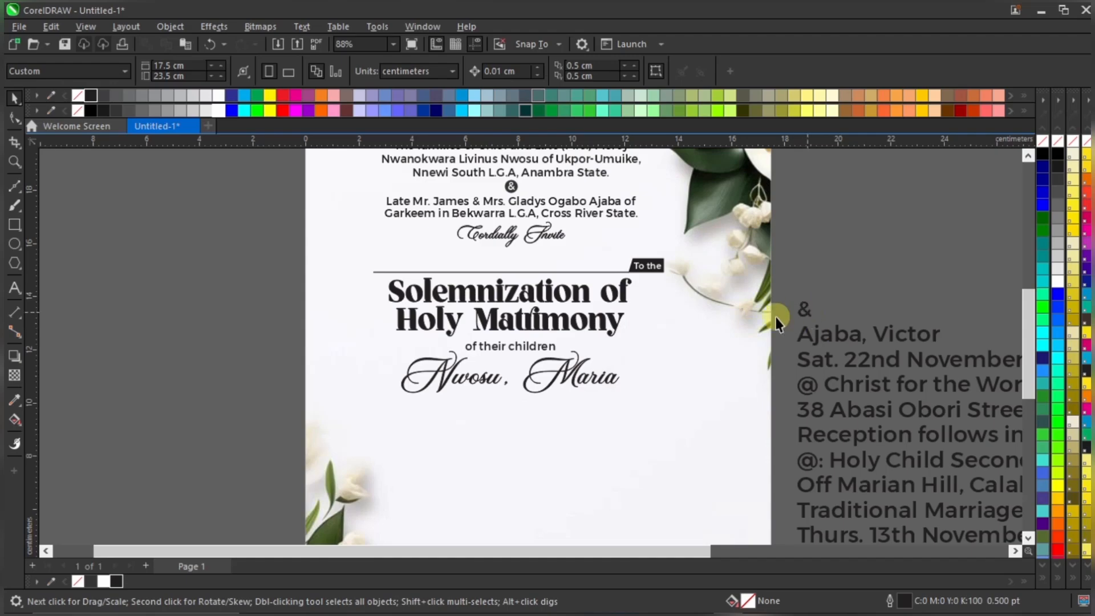
{"action": "scroll", "coordinate": [770, 302], "scroll_direction": "up", "scroll_amount": 1}
Move the '&' and the second partner's name from the pasteboard below the first name
{"action": "left_click_drag", "start_coordinate": [834, 302], "coordinate": [516, 394]}
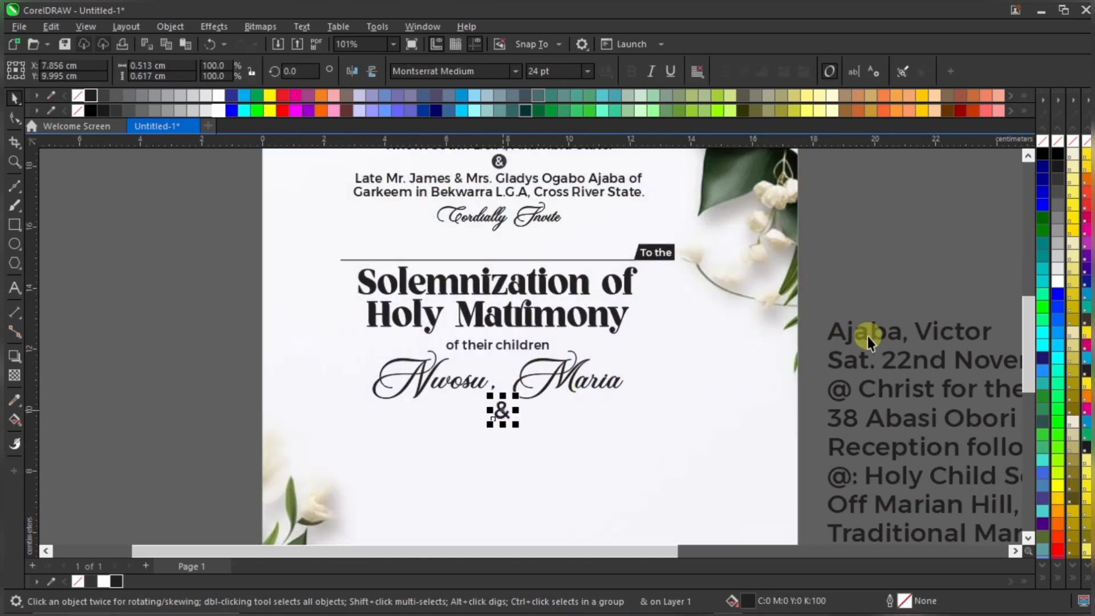
{"action": "left_click_drag", "start_coordinate": [856, 334], "coordinate": [499, 422]}
{"action": "scroll", "coordinate": [498, 422], "scroll_direction": "up", "scroll_amount": 3}
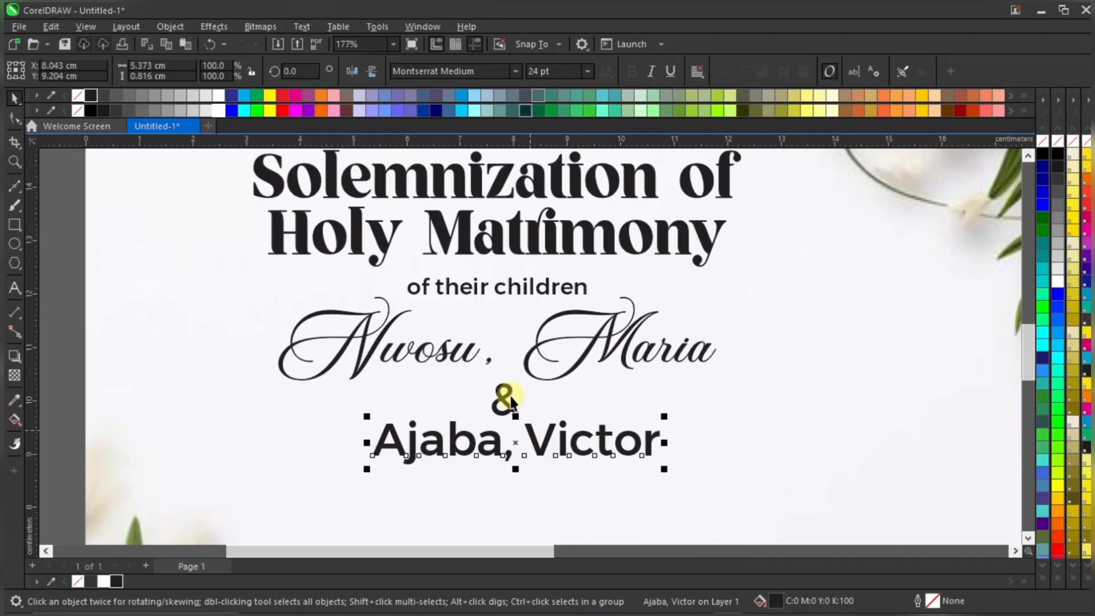
{"action": "left_click", "coordinate": [505, 389]}
Marquee-select the circled '&' badge together with its circle
{"action": "scroll", "coordinate": [505, 390], "scroll_direction": "up", "scroll_amount": 1}
{"action": "scroll", "coordinate": [506, 501], "scroll_direction": "down", "scroll_amount": 2}
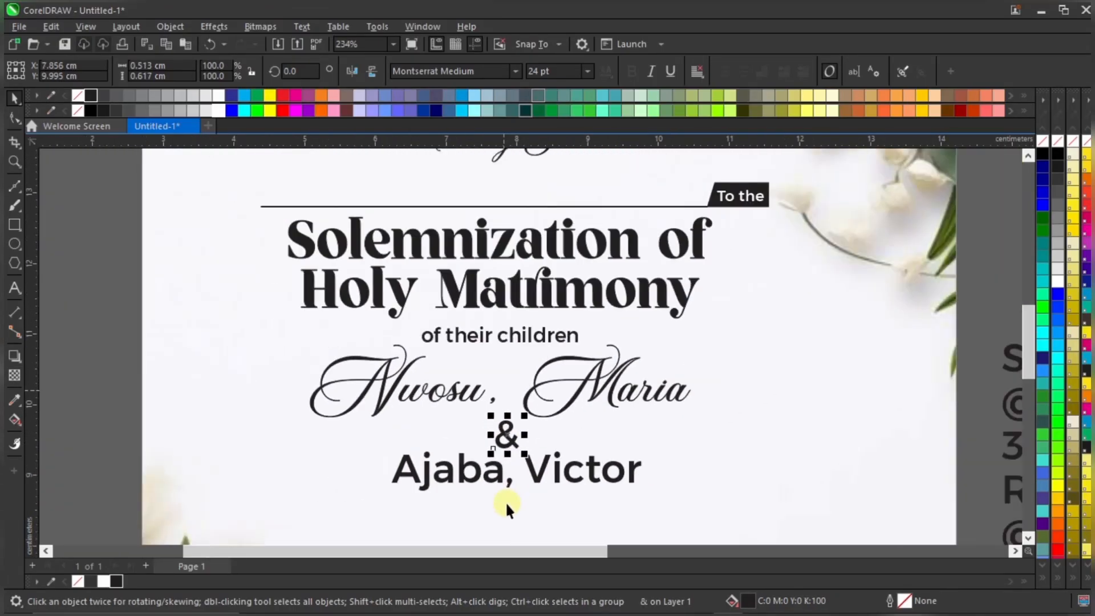
{"action": "scroll", "coordinate": [510, 455], "scroll_direction": "down", "scroll_amount": 2}
{"action": "scroll", "coordinate": [516, 410], "scroll_direction": "up", "scroll_amount": 4}
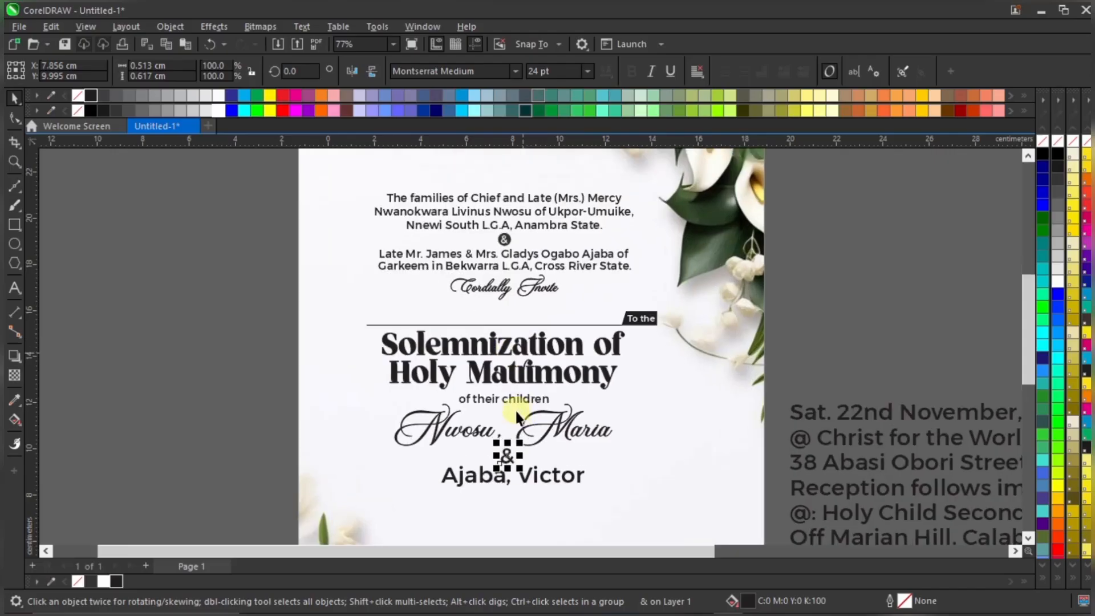
{"action": "scroll", "coordinate": [532, 206], "scroll_direction": "down", "scroll_amount": 3}
{"action": "scroll", "coordinate": [522, 195], "scroll_direction": "up", "scroll_amount": 6}
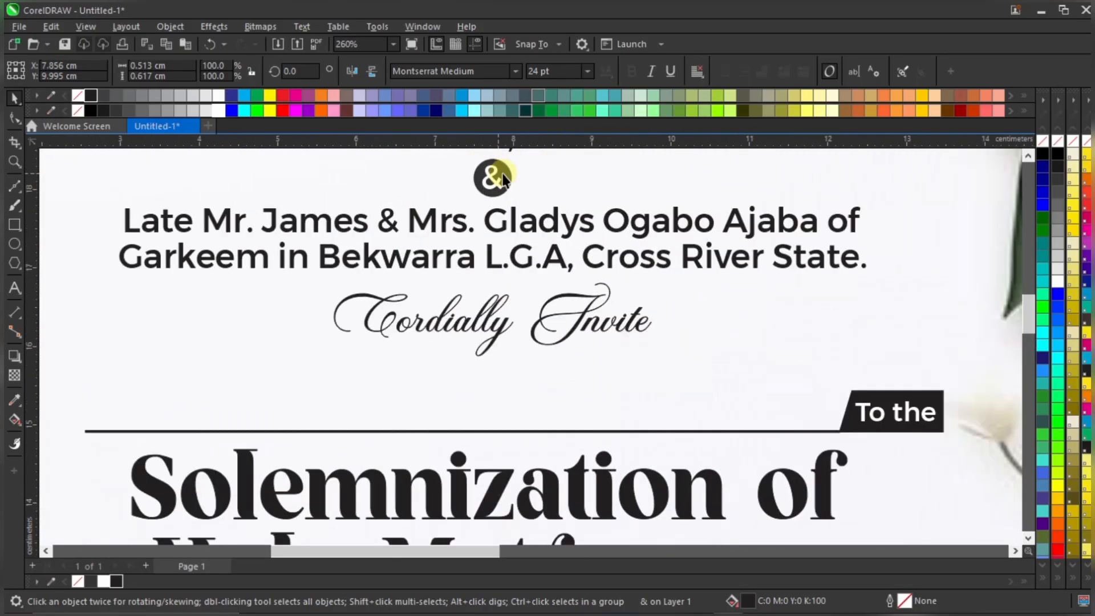
{"action": "scroll", "coordinate": [495, 177], "scroll_direction": "down", "scroll_amount": 2}
{"action": "scroll", "coordinate": [505, 277], "scroll_direction": "up", "scroll_amount": 2}
{"action": "scroll", "coordinate": [502, 207], "scroll_direction": "down", "scroll_amount": 3}
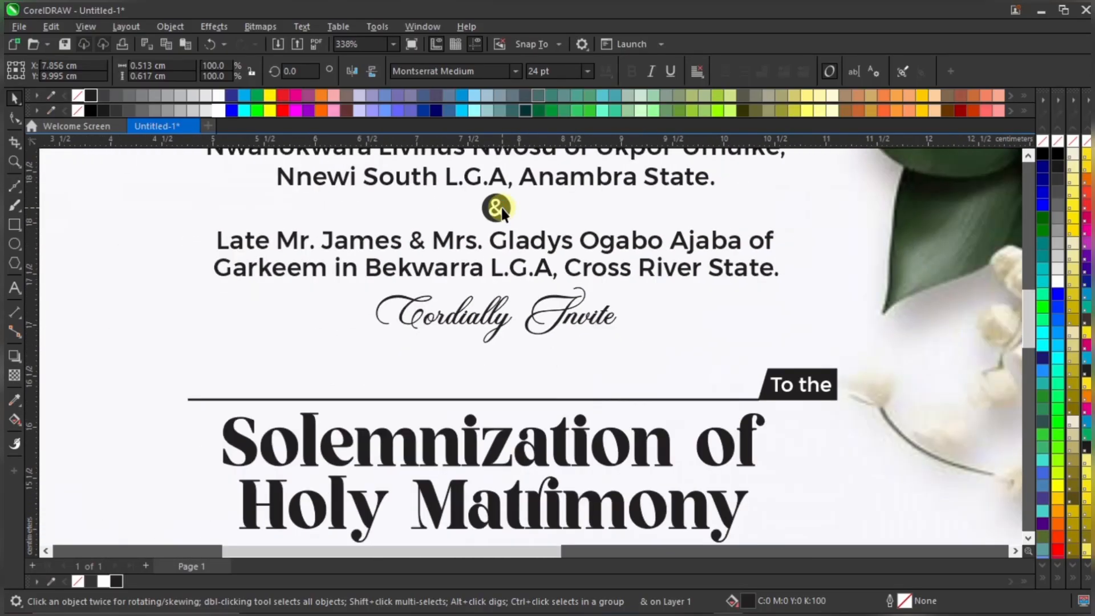
{"action": "scroll", "coordinate": [507, 217], "scroll_direction": "down", "scroll_amount": 3}
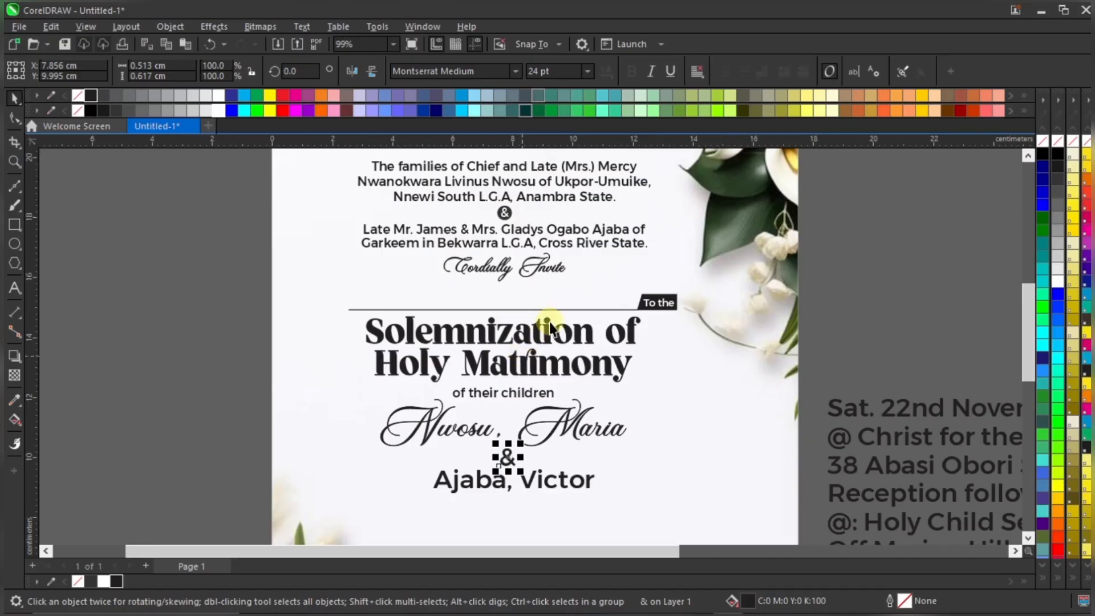
{"action": "left_click", "coordinate": [854, 182]}
{"action": "left_click_drag", "start_coordinate": [856, 170], "coordinate": [505, 409]}
Centre the circled '&' badge on the 'of their children' line
{"action": "scroll", "coordinate": [504, 409], "scroll_direction": "up", "scroll_amount": 3}
{"action": "scroll", "coordinate": [522, 359], "scroll_direction": "up", "scroll_amount": 1}
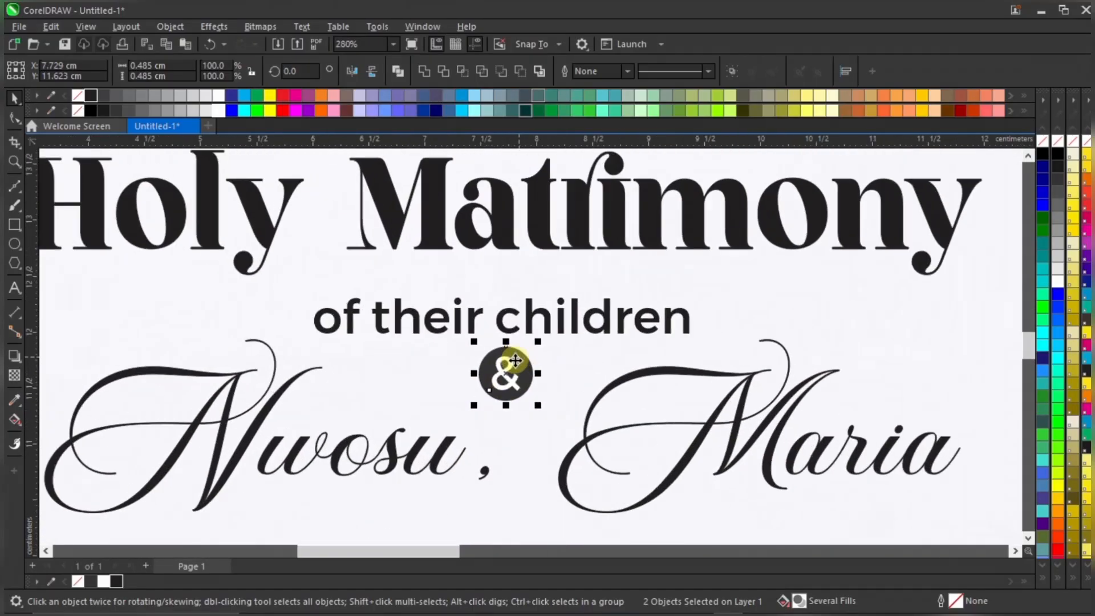
{"action": "left_click_drag", "start_coordinate": [512, 362], "coordinate": [502, 364]}
{"action": "left_click", "coordinate": [540, 320], "text": "shift"}
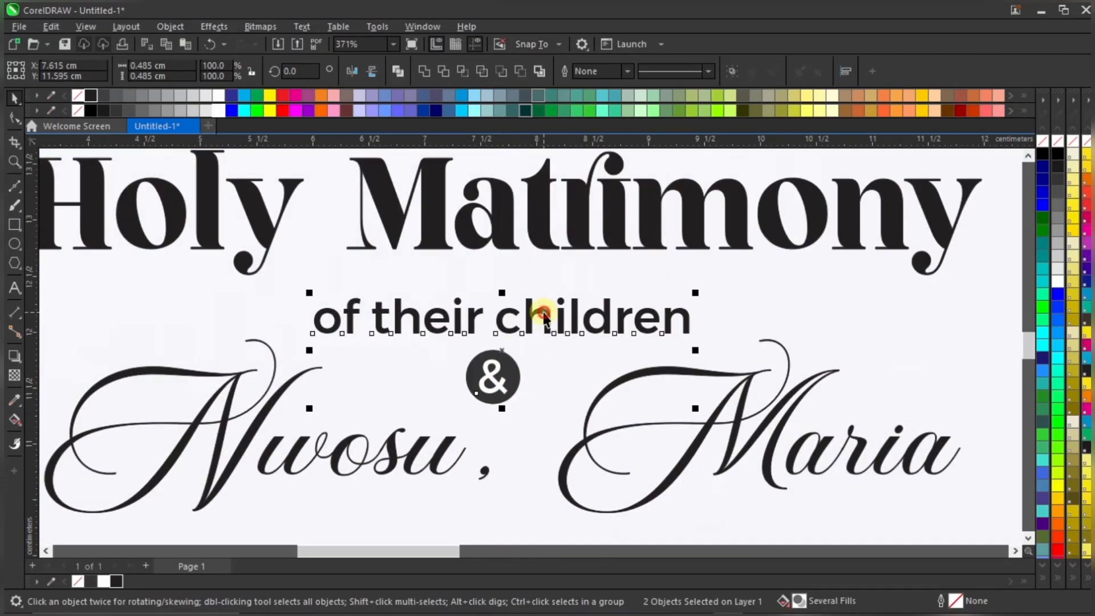
{"action": "key", "text": "c"}
Shift the first partner's name line up and shrink it slightly to about 35 pt
{"action": "scroll", "coordinate": [545, 311], "scroll_direction": "down", "scroll_amount": 2}
{"action": "left_click", "coordinate": [622, 374]}
{"action": "left_click_drag", "start_coordinate": [622, 374], "coordinate": [629, 368]}
{"action": "scroll", "coordinate": [628, 365], "scroll_direction": "down", "scroll_amount": 1}
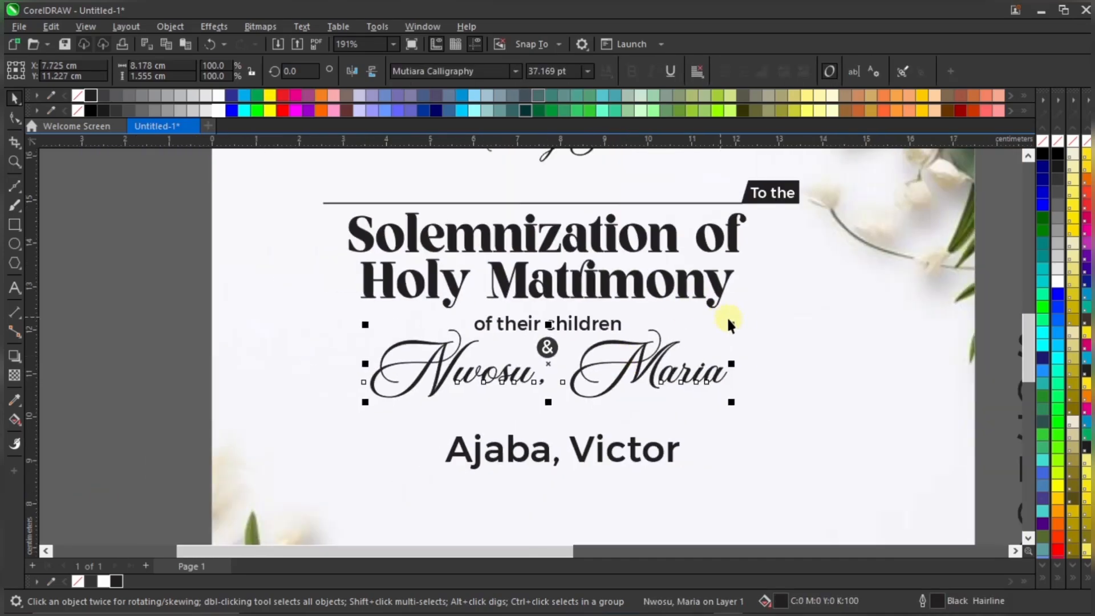
{"action": "mouse_move", "coordinate": [735, 323]}
{"action": "left_mouse_down"}
{"action": "mouse_move", "coordinate": [724, 316]}
{"action": "mouse_move", "coordinate": [723, 327]}
{"action": "left_mouse_up"}
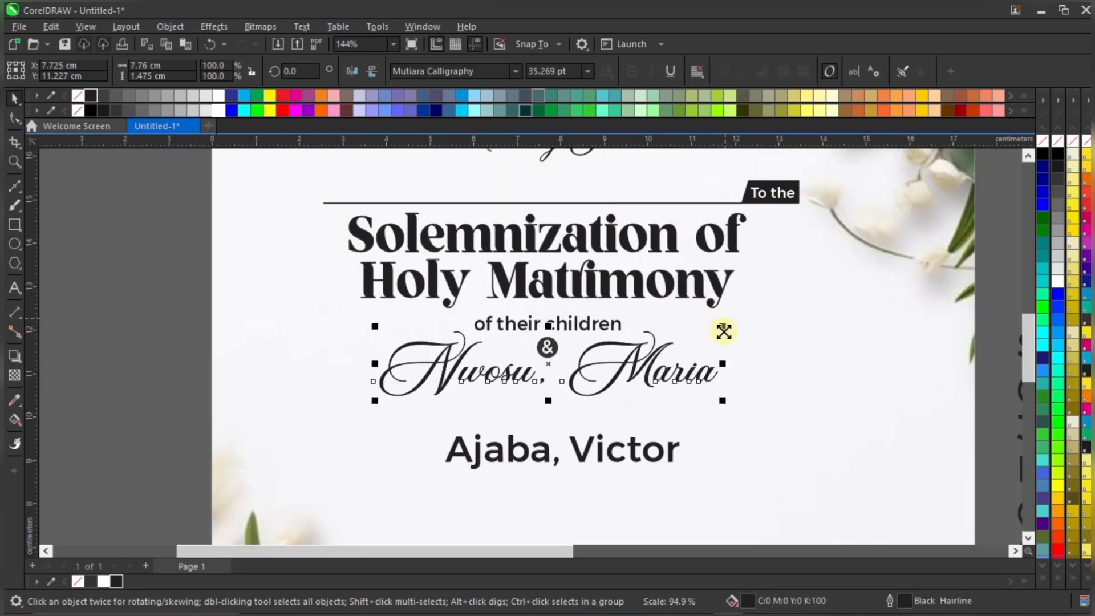
{"action": "scroll", "coordinate": [510, 334], "scroll_direction": "down", "scroll_amount": 1}
{"action": "scroll", "coordinate": [669, 397], "scroll_direction": "up", "scroll_amount": 2}
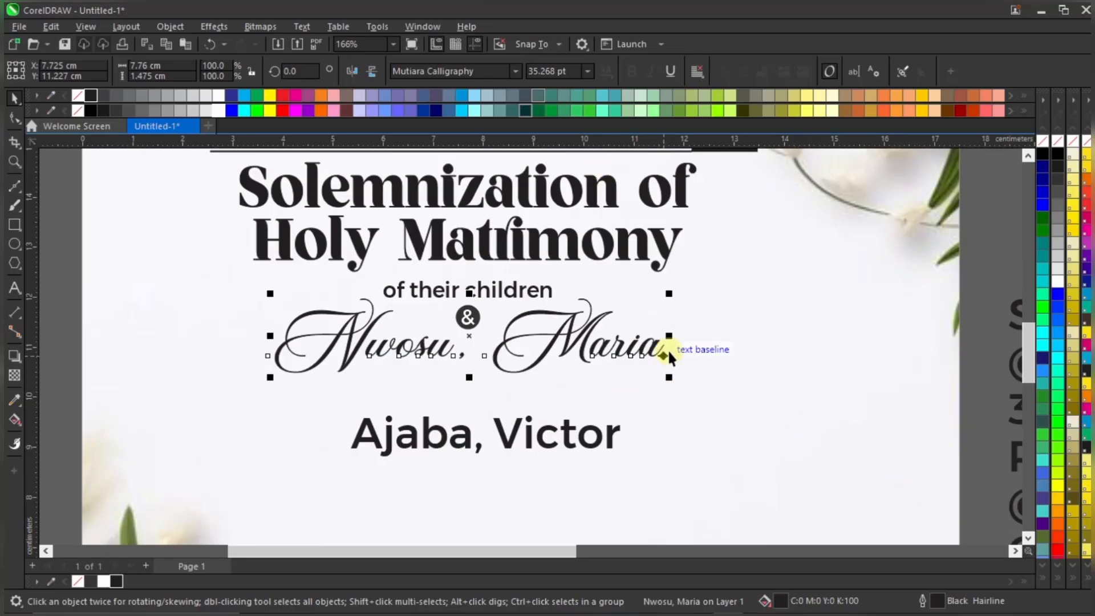
{"action": "scroll", "coordinate": [568, 349], "scroll_direction": "up", "scroll_amount": 1}
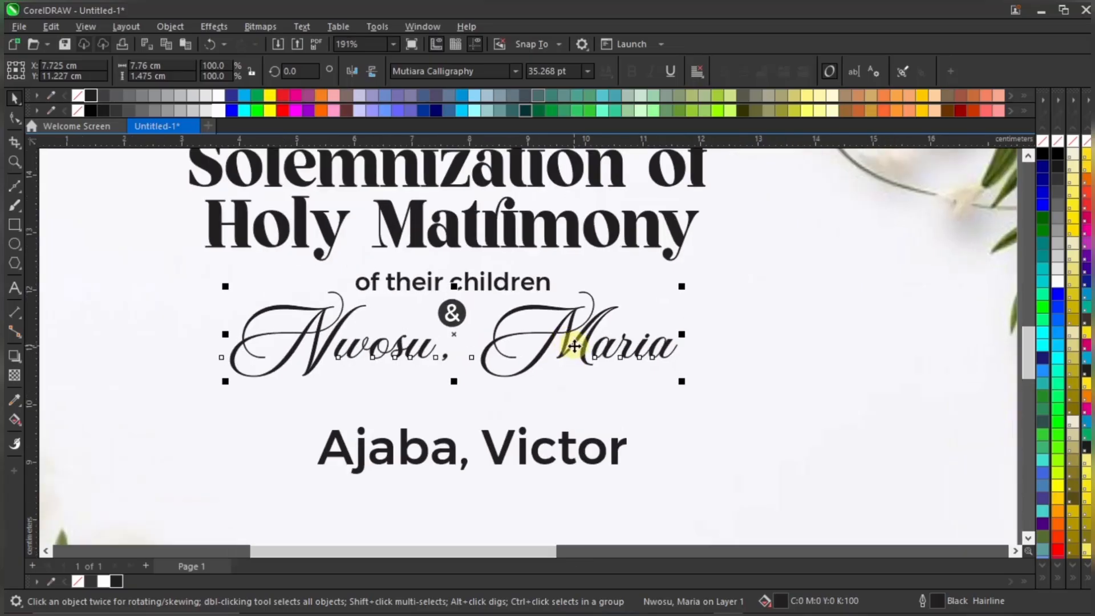
Give the first partner's name line a 0.5 pt outline via the Outline Pen
{"action": "double_click", "coordinate": [940, 601]}
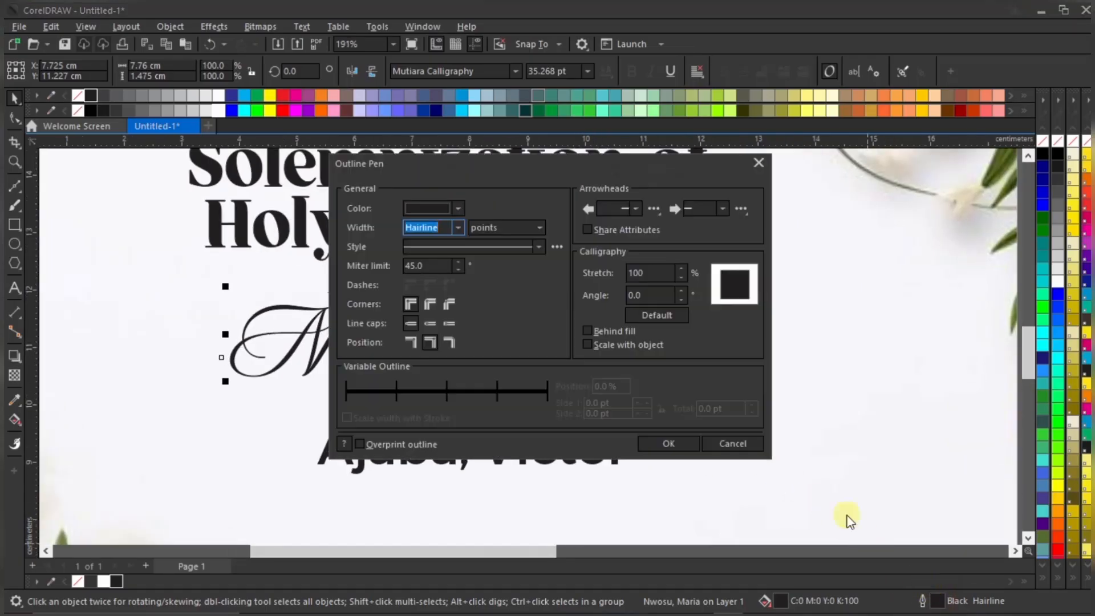
{"action": "left_click", "coordinate": [459, 227]}
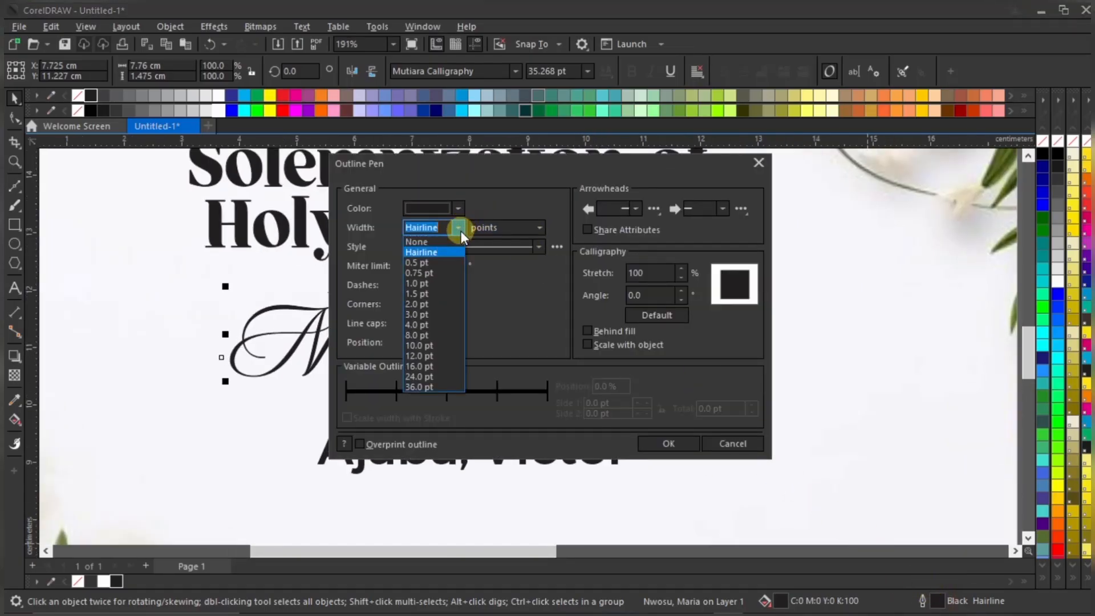
{"action": "left_click", "coordinate": [446, 263]}
{"action": "left_click_drag", "start_coordinate": [464, 171], "coordinate": [618, 187]}
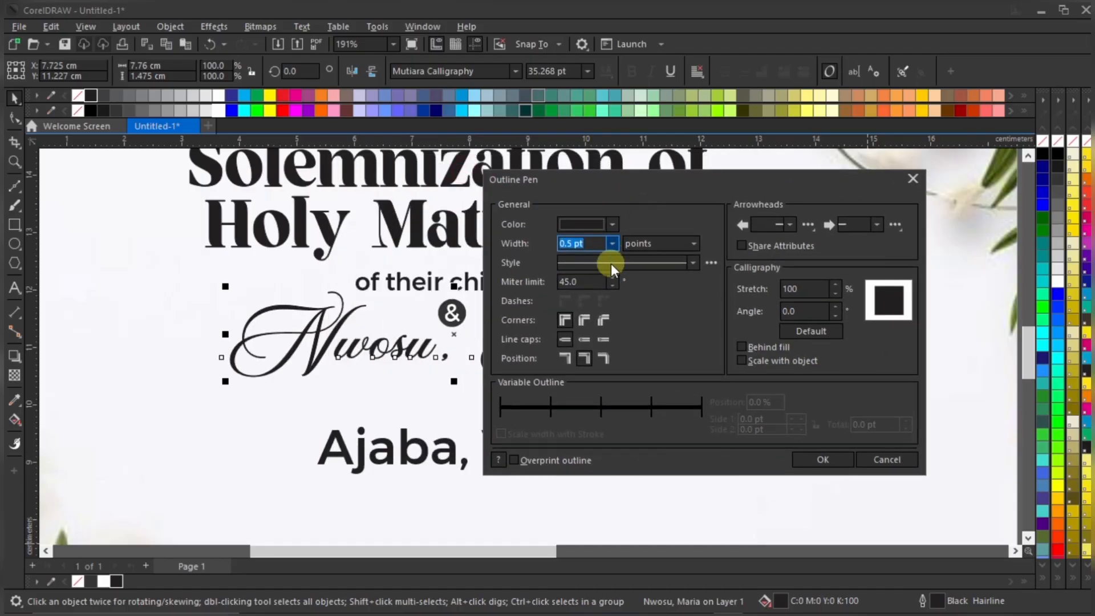
{"action": "left_click", "coordinate": [803, 459]}
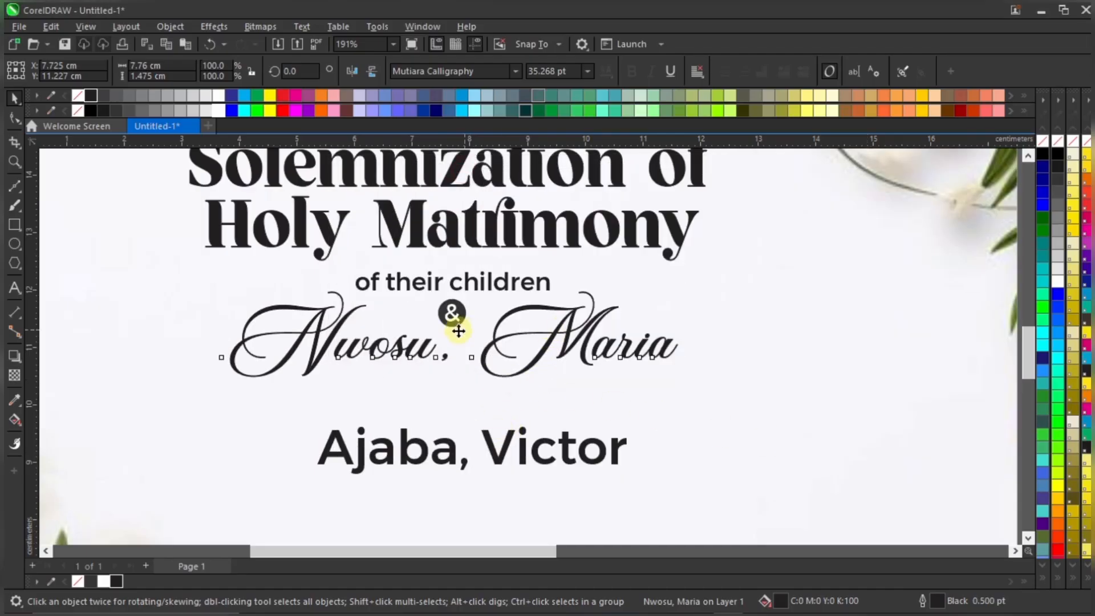
Move the circled '&' badge below the first partner's name line
{"action": "left_click", "coordinate": [455, 313]}
{"action": "scroll", "coordinate": [458, 302], "scroll_direction": "down", "scroll_amount": 4}
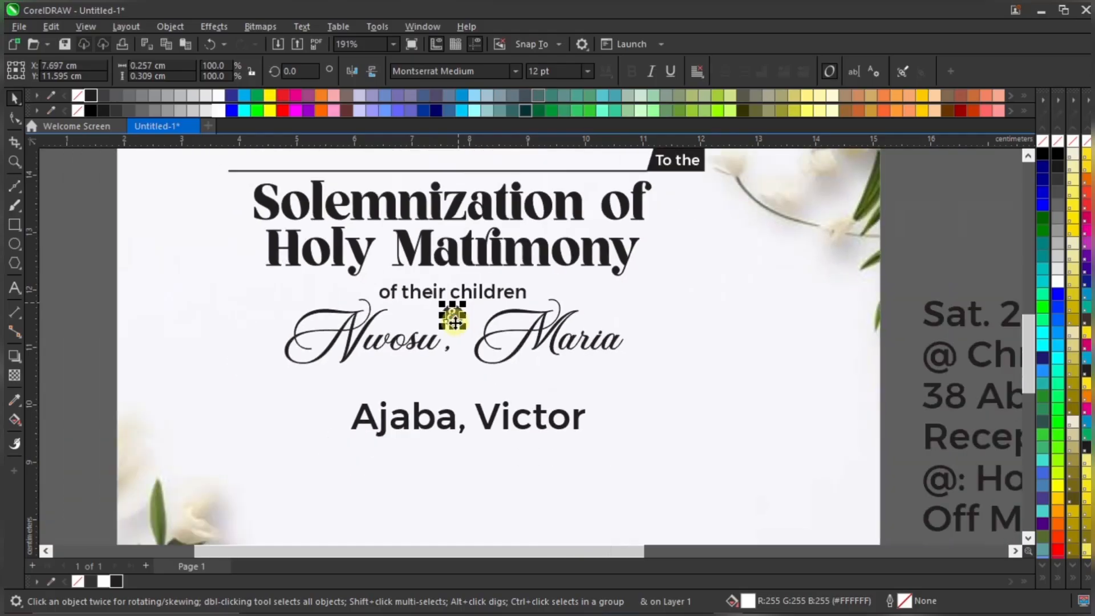
{"action": "left_click", "coordinate": [816, 278]}
{"action": "left_click_drag", "start_coordinate": [407, 343], "coordinate": [407, 340]}
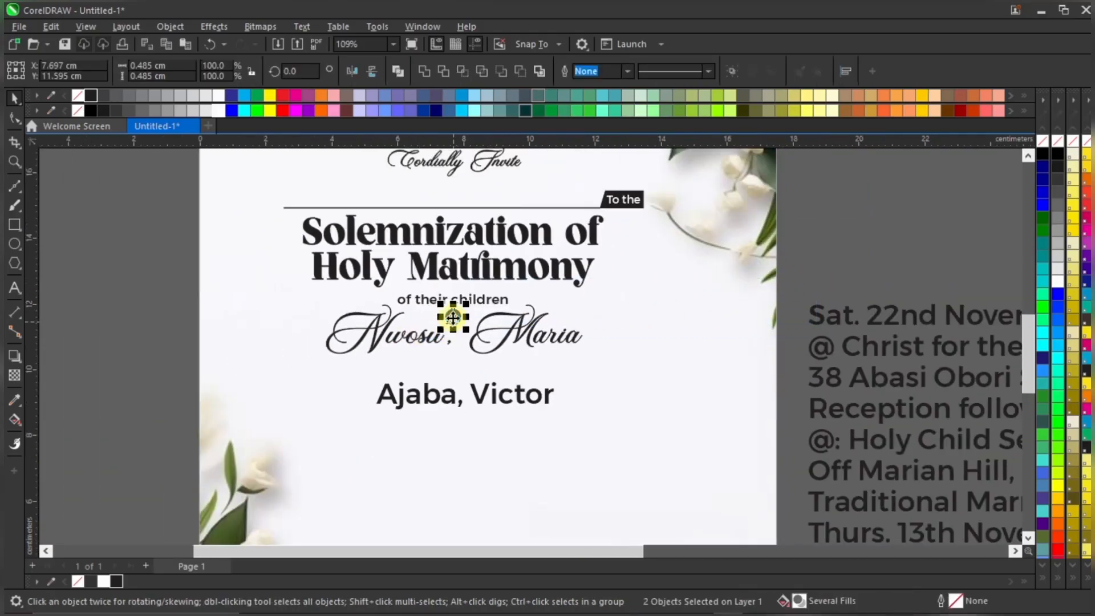
{"action": "scroll", "coordinate": [452, 315], "scroll_direction": "up", "scroll_amount": 3}
{"action": "left_click_drag", "start_coordinate": [452, 313], "coordinate": [458, 387]}
Raise the first partner's name line and move the second partner's name closer under the '&'
{"action": "scroll", "coordinate": [458, 387], "scroll_direction": "up", "scroll_amount": 2}
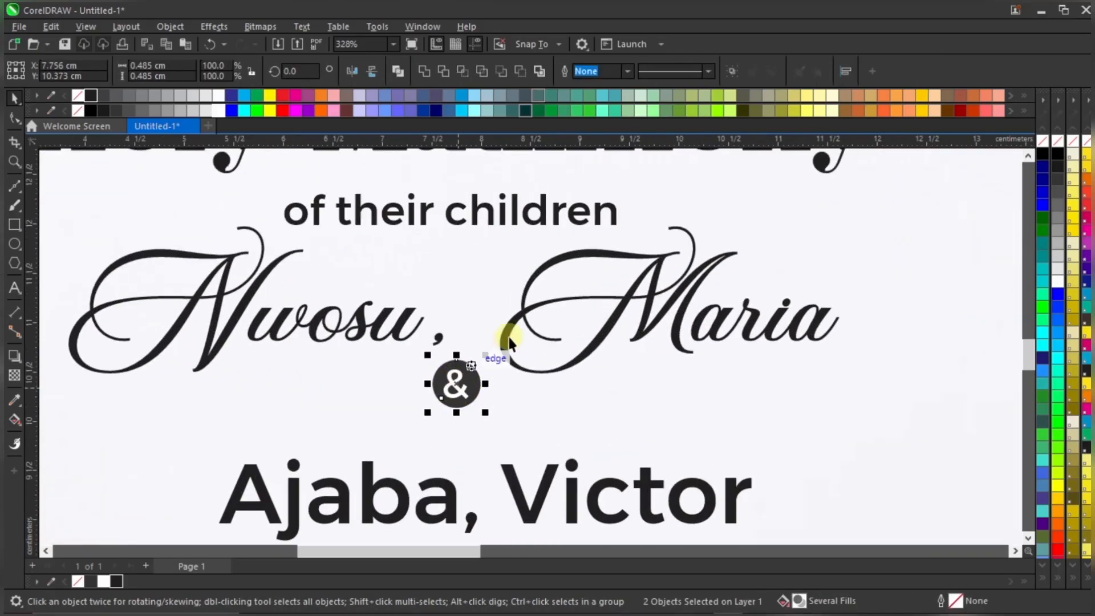
{"action": "left_click_drag", "start_coordinate": [523, 304], "coordinate": [522, 295]}
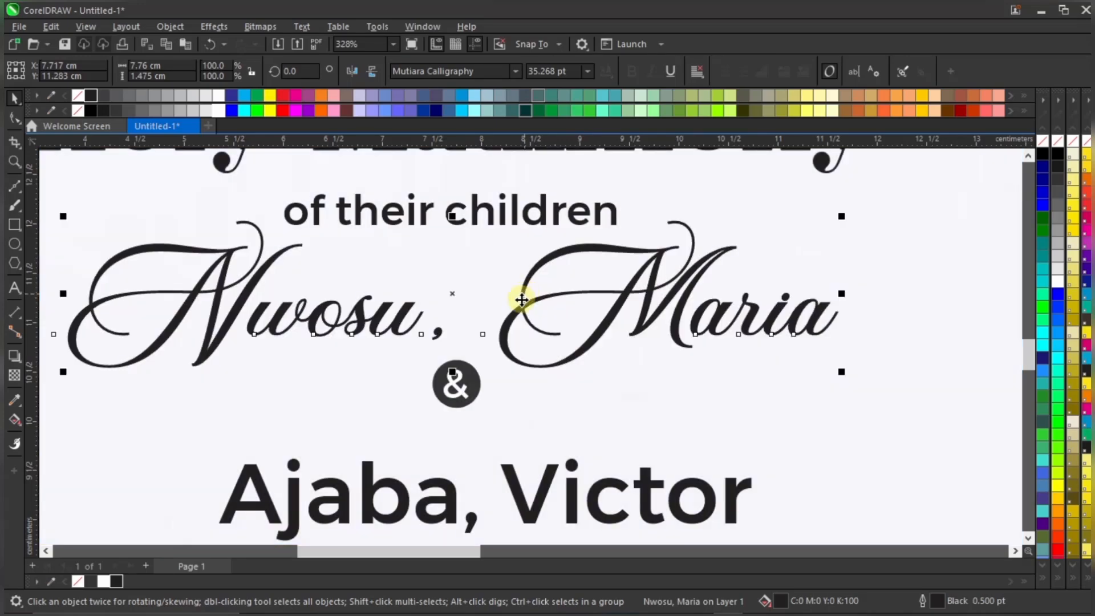
{"action": "scroll", "coordinate": [521, 297], "scroll_direction": "down", "scroll_amount": 2}
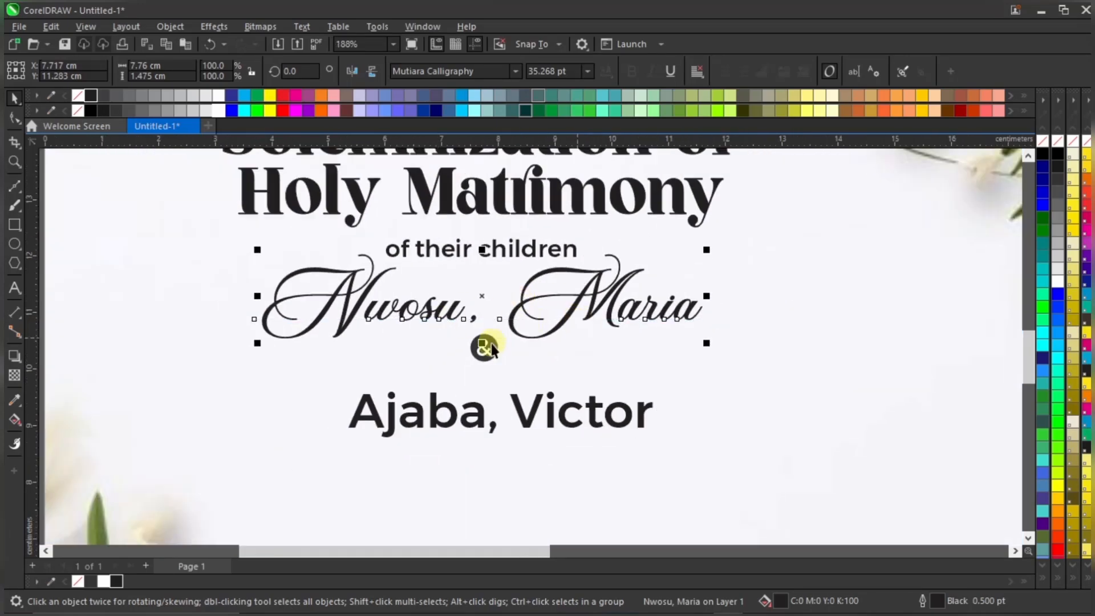
{"action": "scroll", "coordinate": [485, 354], "scroll_direction": "down", "scroll_amount": 2}
{"action": "left_click_drag", "start_coordinate": [865, 316], "coordinate": [383, 402]}
{"action": "left_click", "coordinate": [522, 391]}
{"action": "scroll", "coordinate": [521, 391], "scroll_direction": "up", "scroll_amount": 1}
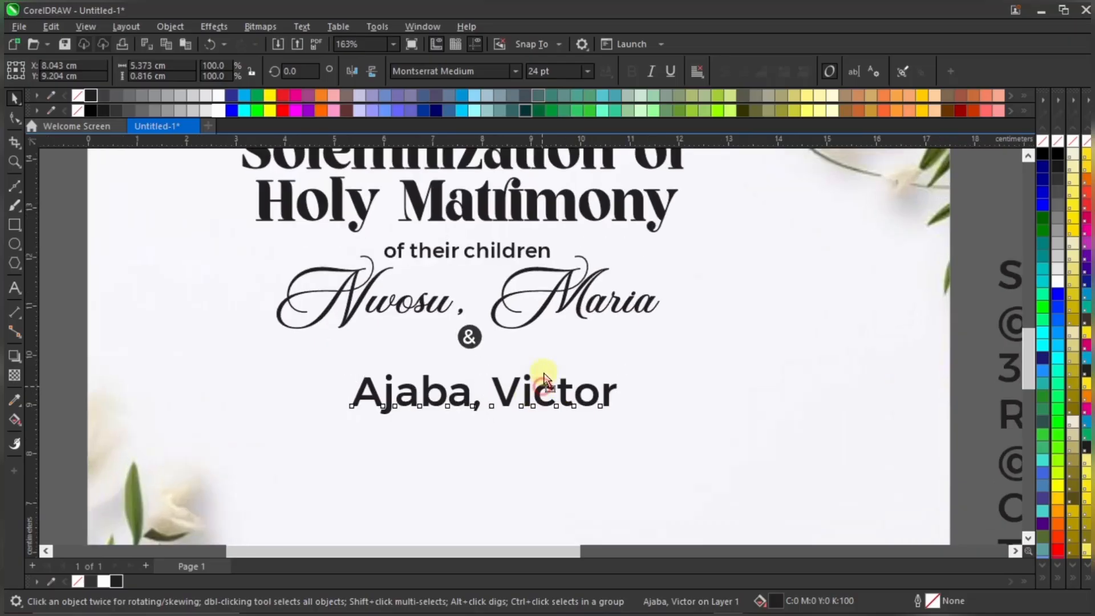
{"action": "left_click_drag", "start_coordinate": [543, 381], "coordinate": [547, 364]}
Set the first partner's name line to 36 pt
{"action": "left_click", "coordinate": [573, 305]}
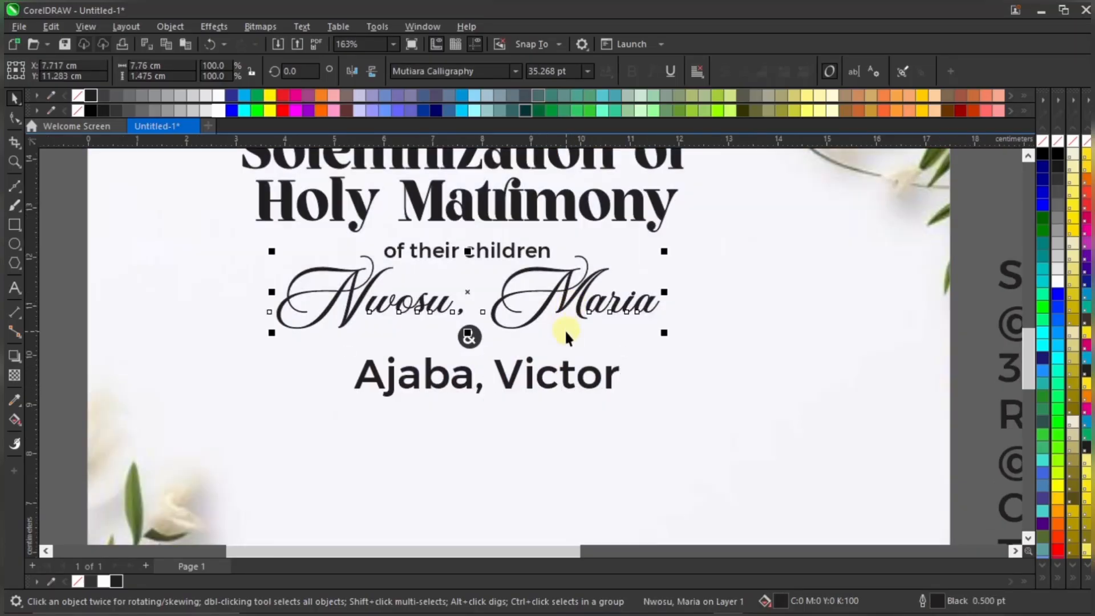
{"action": "scroll", "coordinate": [564, 330], "scroll_direction": "down", "scroll_amount": 1}
{"action": "double_click", "coordinate": [545, 71]}
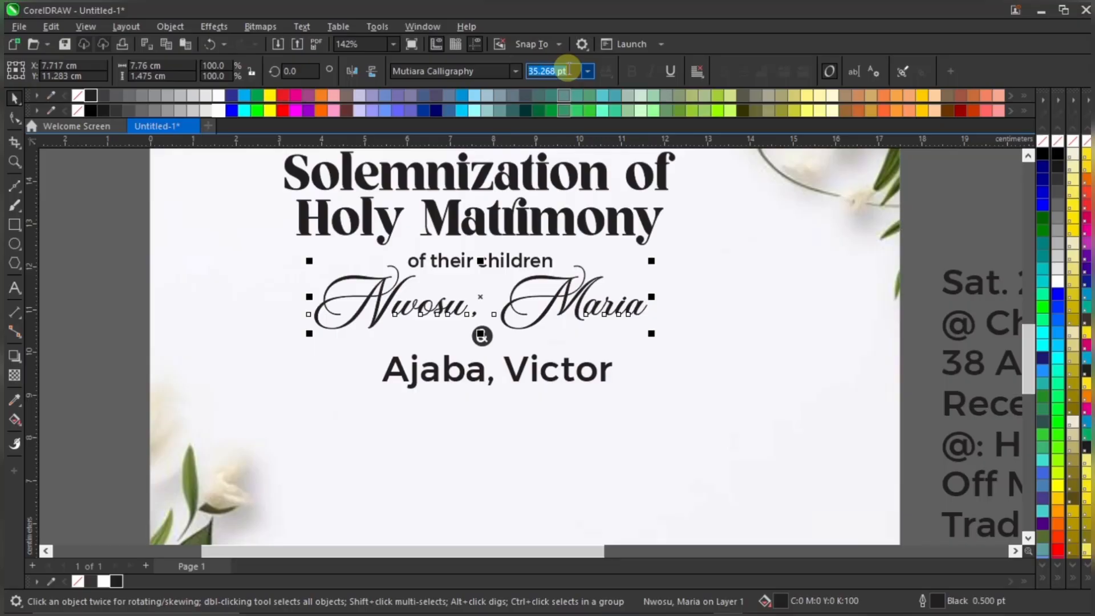
{"action": "type", "text": "36"}
{"action": "key", "text": "Return"}
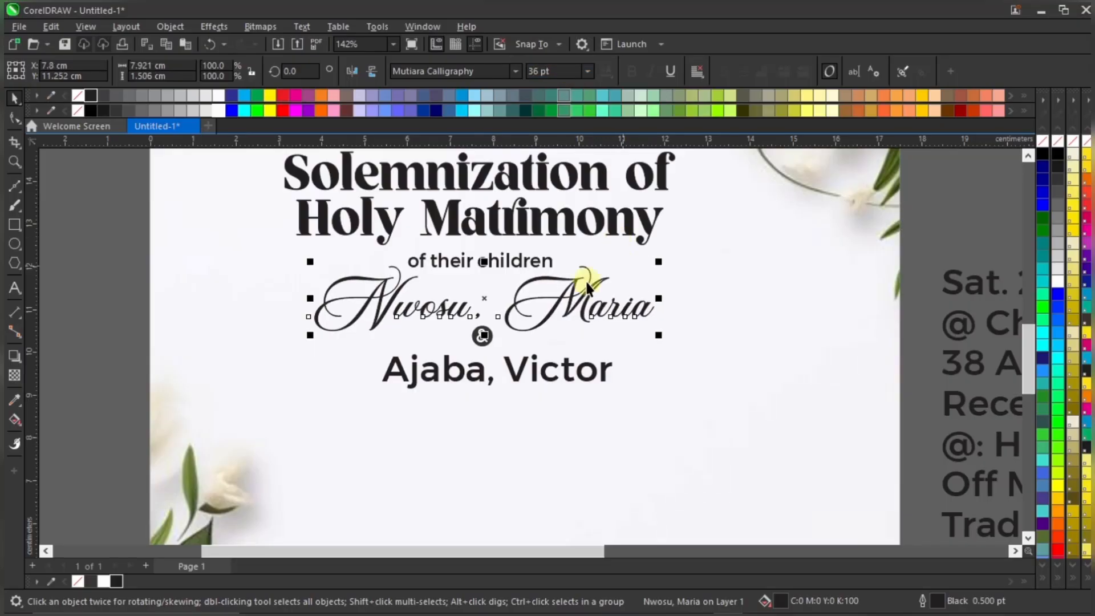
Set the second family-names line to 36 pt Mutiara Calligraphy with a black outline, aligned under the first
{"action": "left_click", "coordinate": [599, 372]}
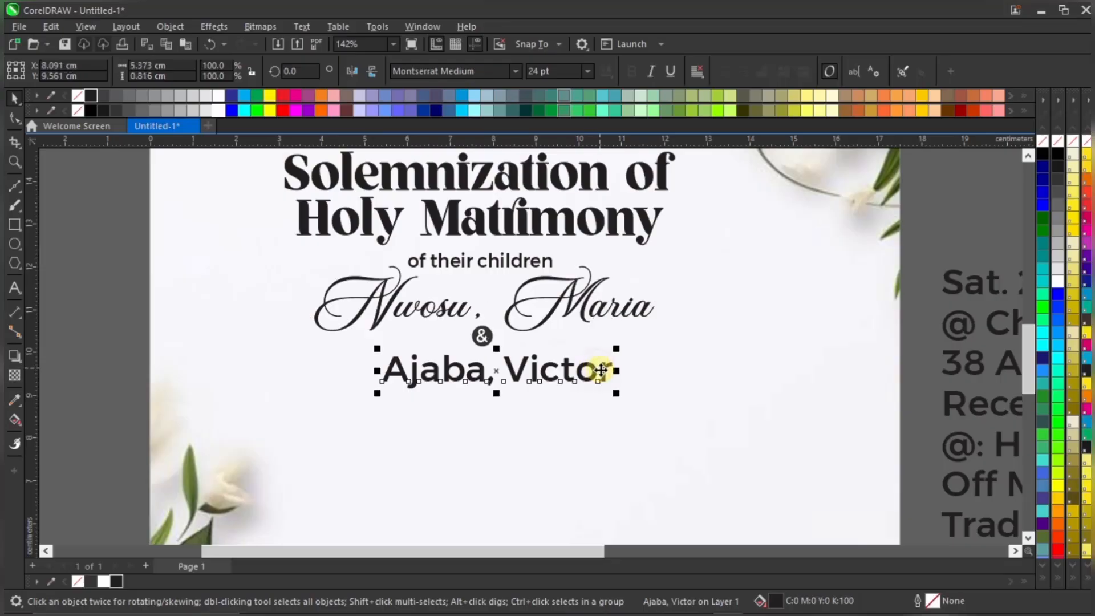
{"action": "left_click", "coordinate": [594, 308]}
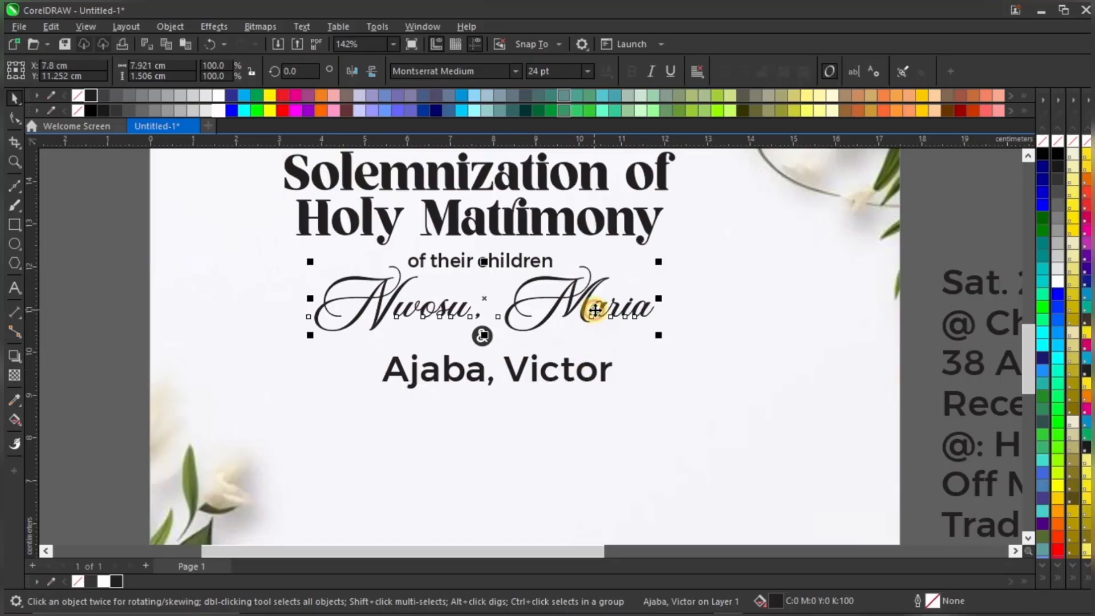
{"action": "left_click", "coordinate": [610, 363]}
{"action": "left_click", "coordinate": [517, 70]}
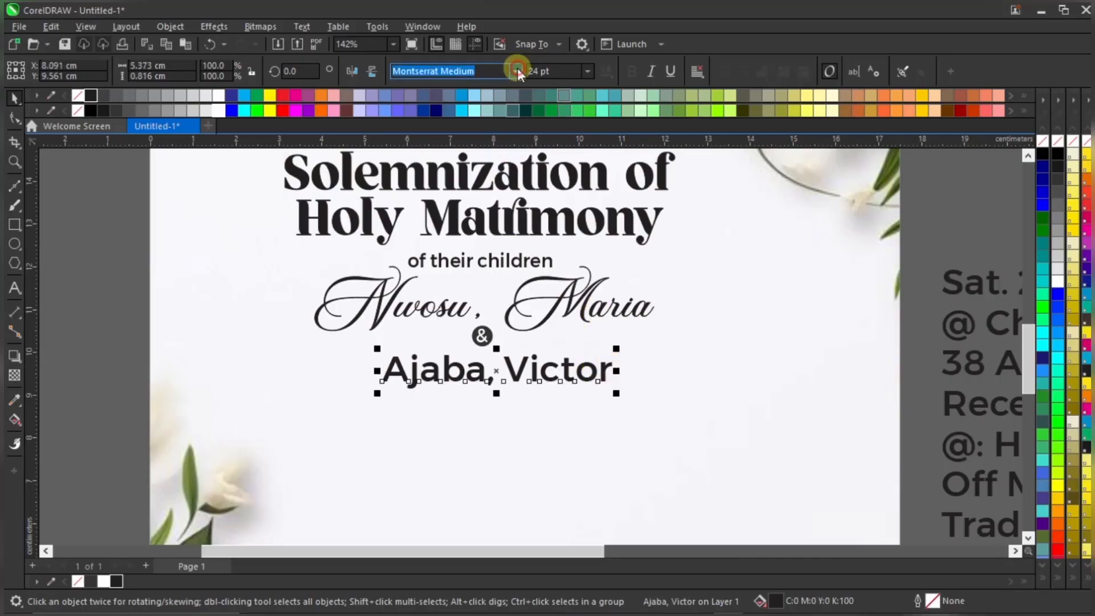
{"action": "left_click", "coordinate": [497, 110]}
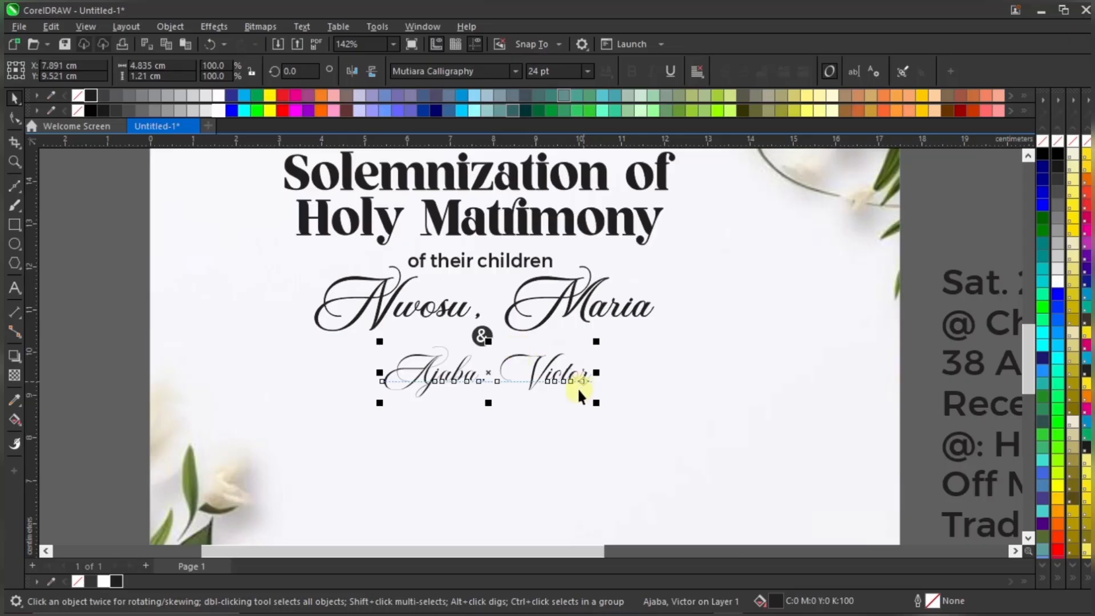
{"action": "scroll", "coordinate": [577, 388], "scroll_direction": "up", "scroll_amount": 1}
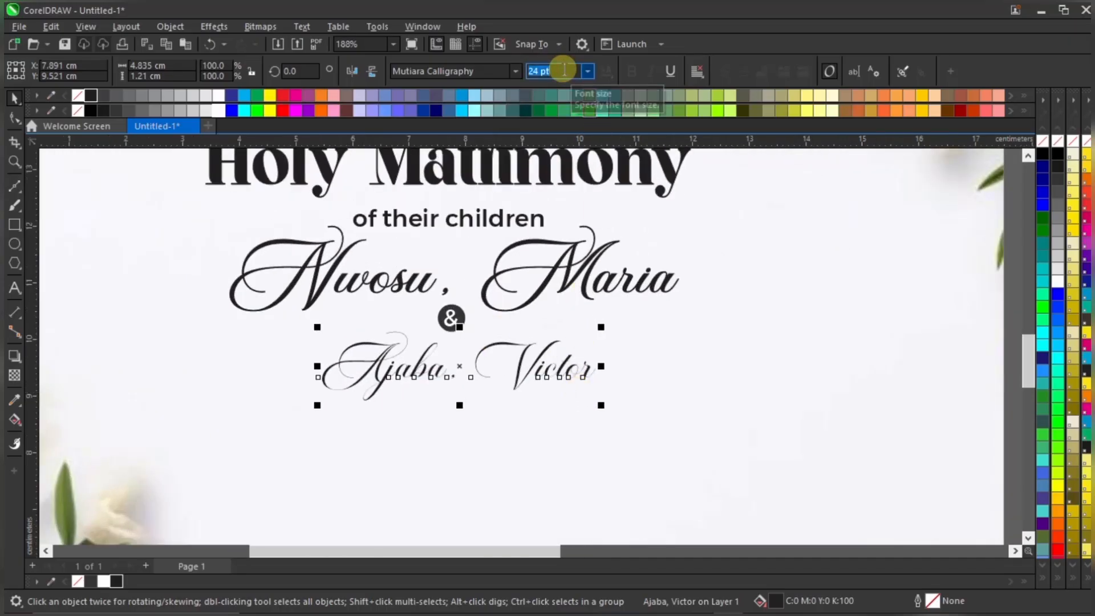
{"action": "type", "text": "36"}
{"action": "key", "text": "Return"}
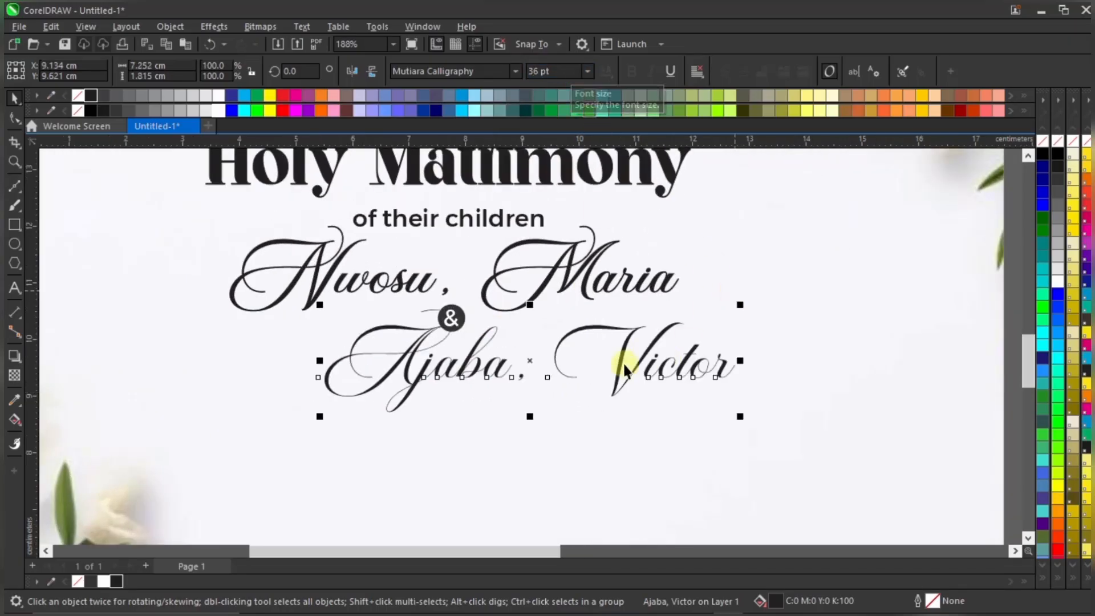
{"action": "left_click_drag", "start_coordinate": [663, 331], "coordinate": [590, 328]}
{"action": "right_click", "coordinate": [116, 581]}
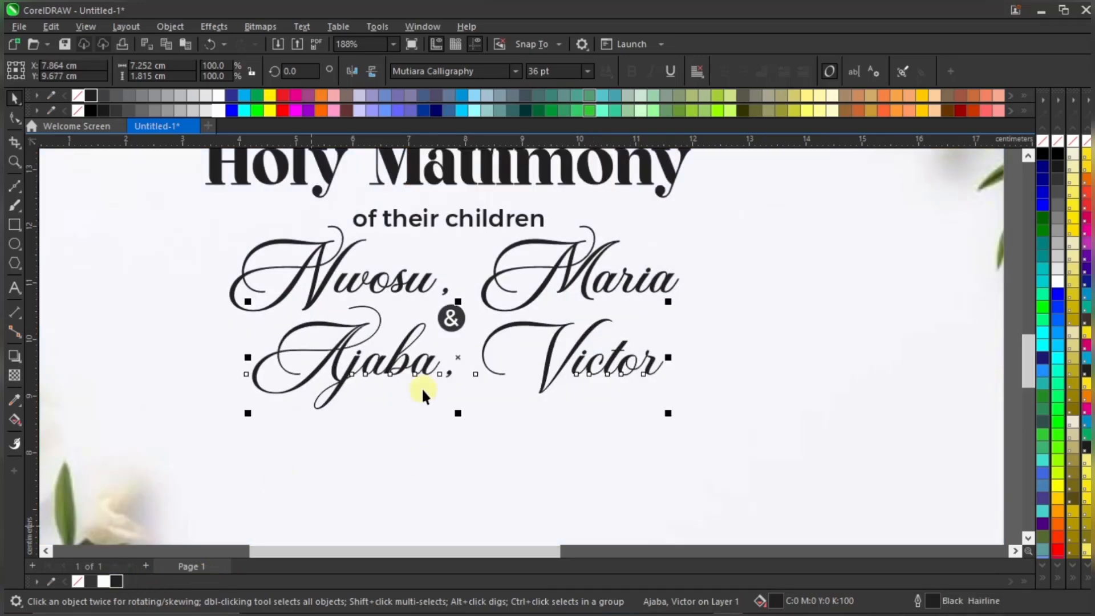
Centre the & badge and its circle between the two name lines
{"action": "scroll", "coordinate": [494, 358], "scroll_direction": "down", "scroll_amount": 1}
{"action": "scroll", "coordinate": [433, 356], "scroll_direction": "up", "scroll_amount": 1}
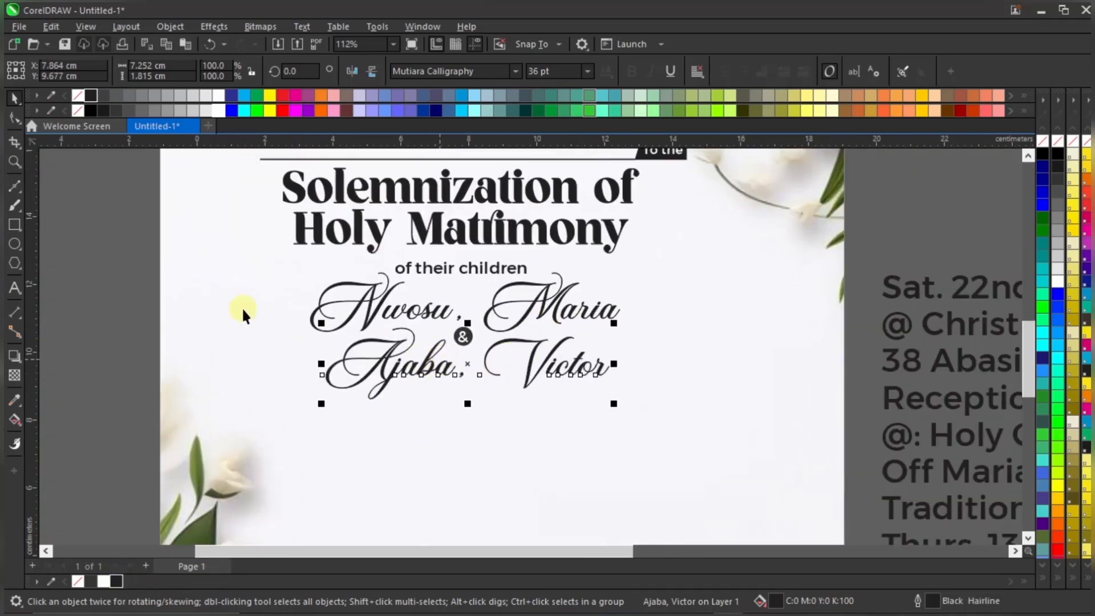
{"action": "left_click_drag", "start_coordinate": [126, 287], "coordinate": [530, 372]}
{"action": "scroll", "coordinate": [453, 330], "scroll_direction": "up", "scroll_amount": 5}
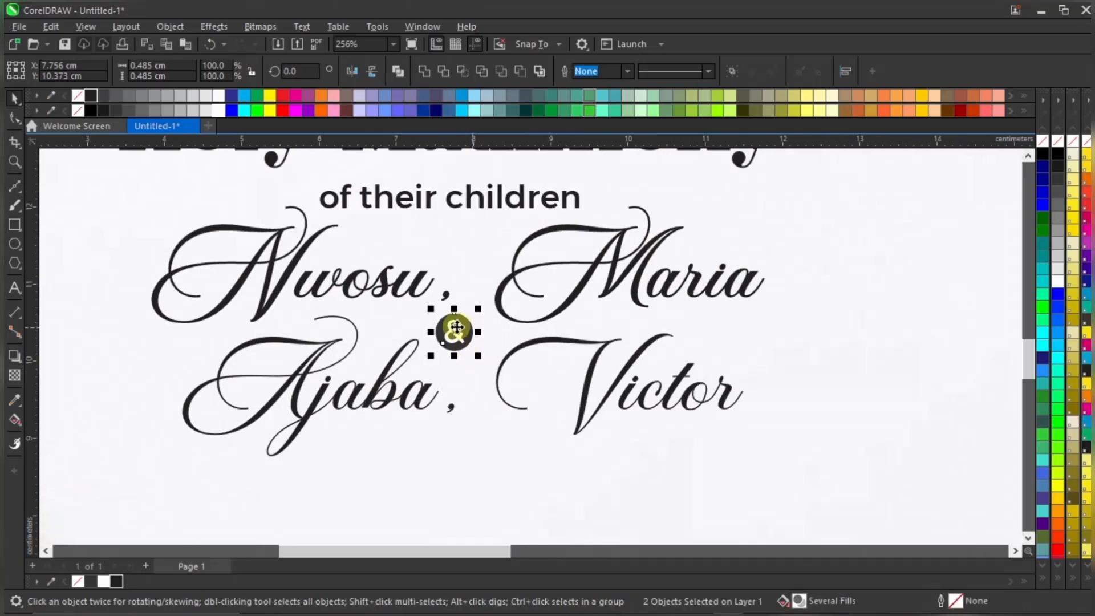
{"action": "left_click_drag", "start_coordinate": [453, 330], "coordinate": [463, 333]}
{"action": "scroll", "coordinate": [464, 335], "scroll_direction": "up", "scroll_amount": 1}
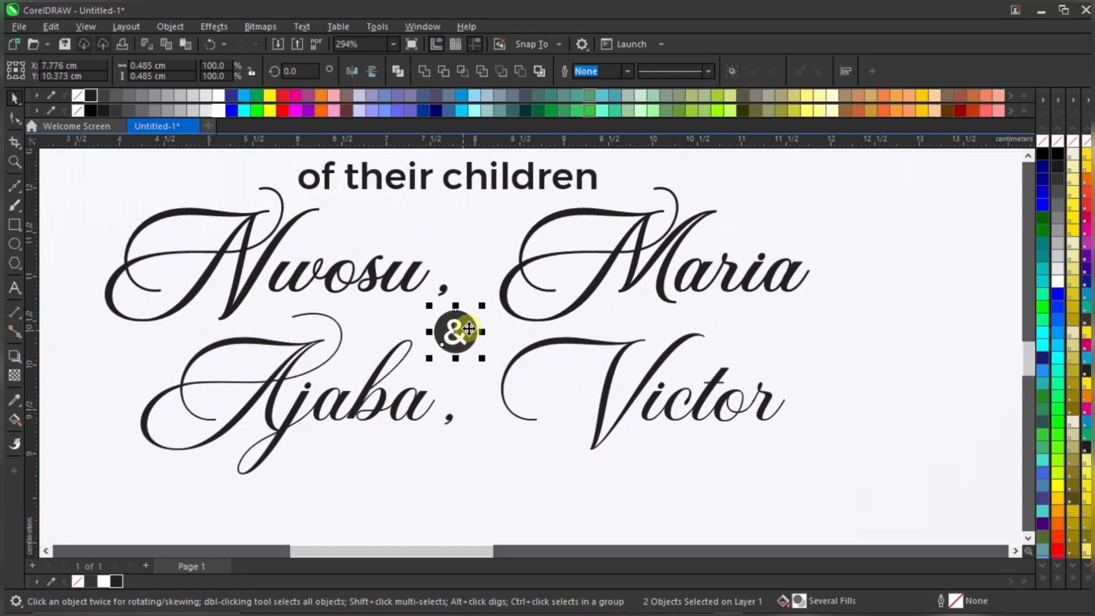
{"action": "scroll", "coordinate": [615, 355], "scroll_direction": "down", "scroll_amount": 3}
{"action": "left_click", "coordinate": [615, 355]}
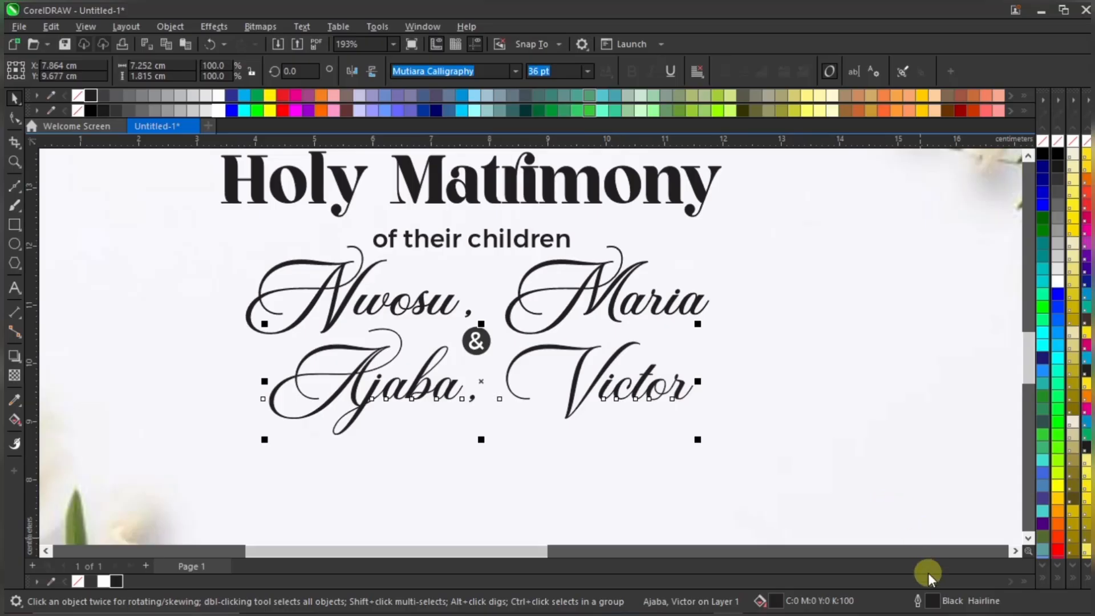
{"action": "double_click", "coordinate": [927, 598]}
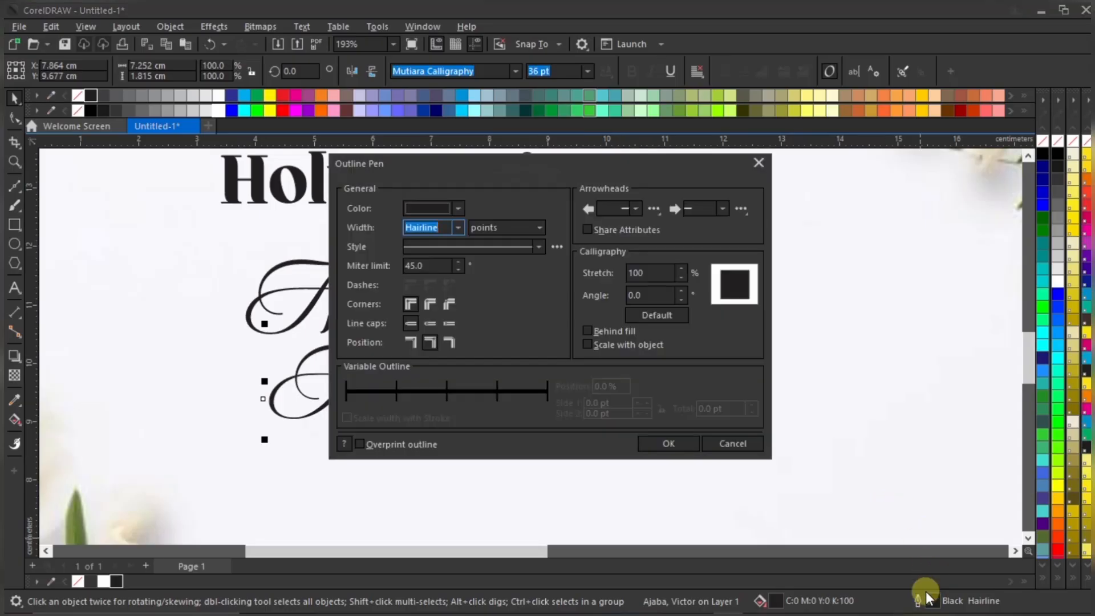
{"action": "left_click", "coordinate": [456, 227]}
{"action": "left_click", "coordinate": [446, 263]}
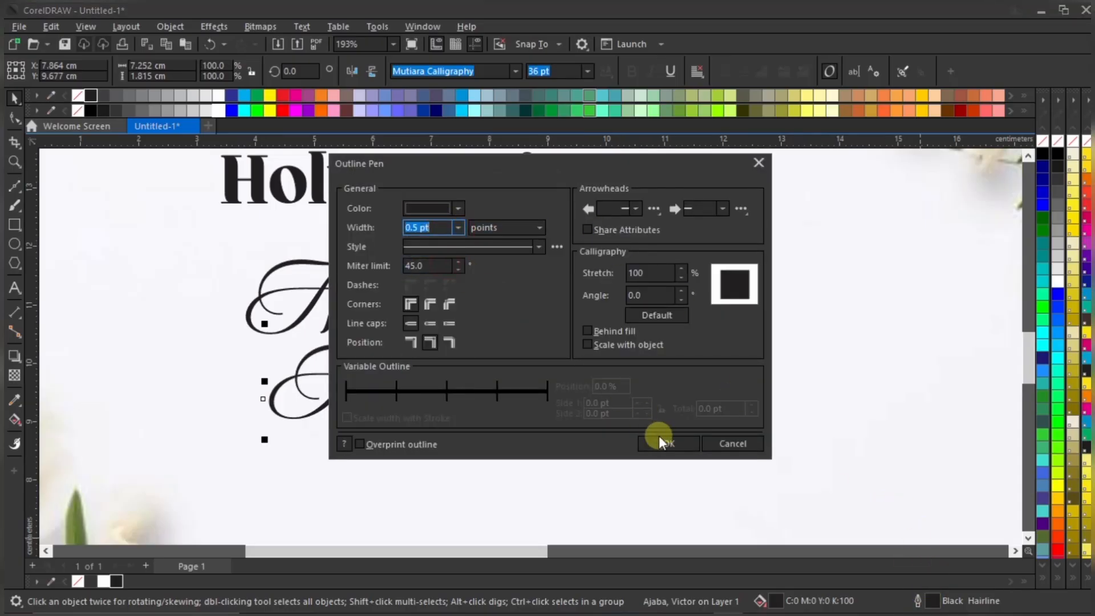
{"action": "left_click", "coordinate": [661, 441]}
{"action": "scroll", "coordinate": [590, 403], "scroll_direction": "down", "scroll_amount": 1}
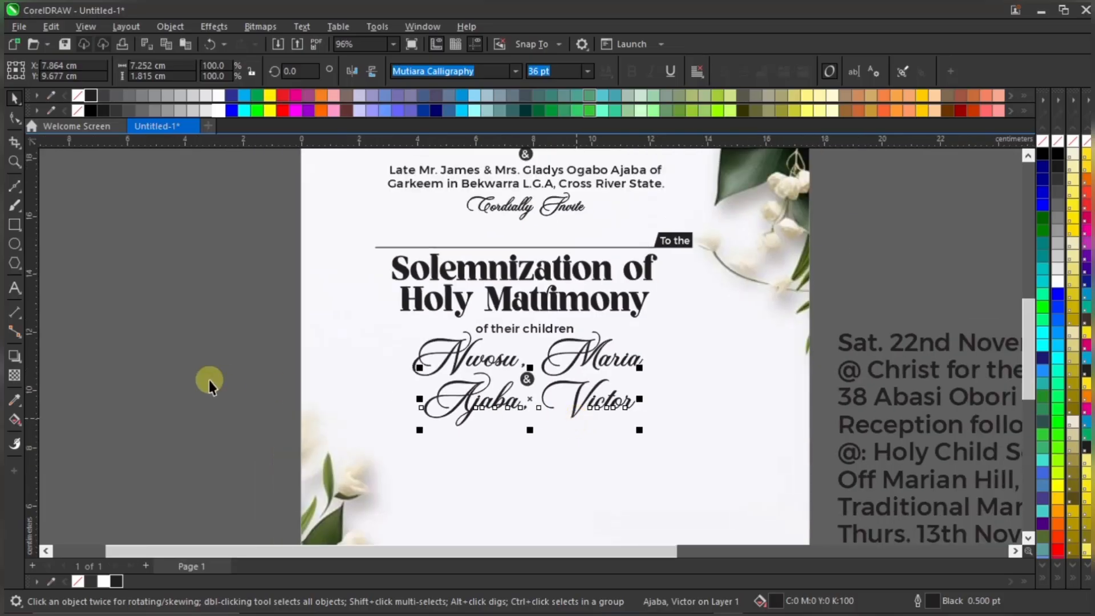
{"action": "left_click", "coordinate": [209, 381]}
{"action": "scroll", "coordinate": [495, 411], "scroll_direction": "up", "scroll_amount": 1}
{"action": "left_click", "coordinate": [496, 412]}
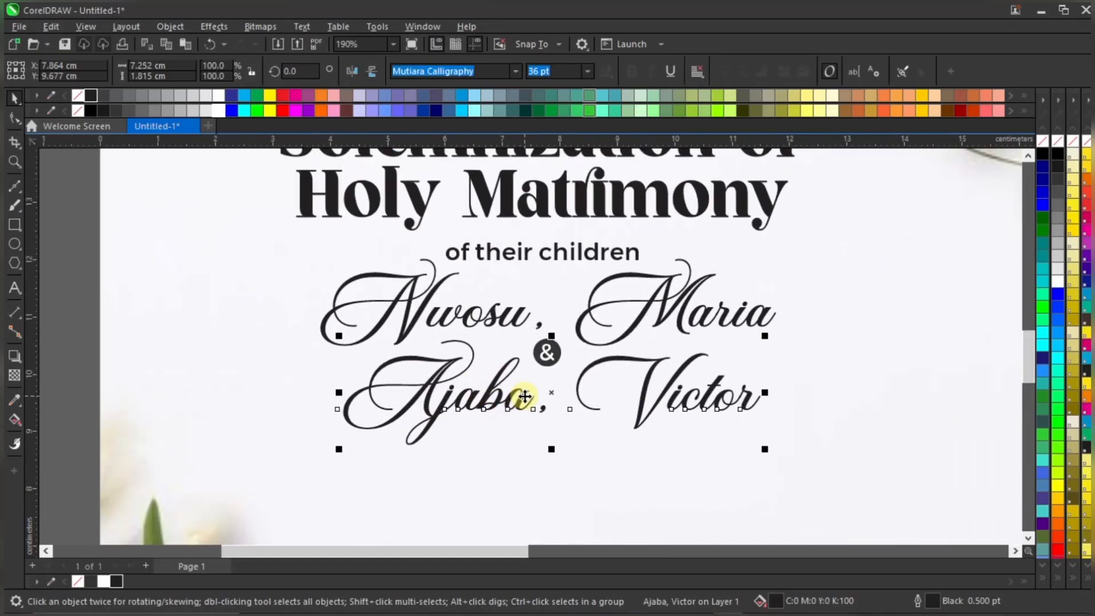
{"action": "key", "text": "Up"}
{"action": "key", "text": "Up"}
{"action": "key", "text": "Up"}
{"action": "key", "text": "Up"}
{"action": "key", "text": "Up"}
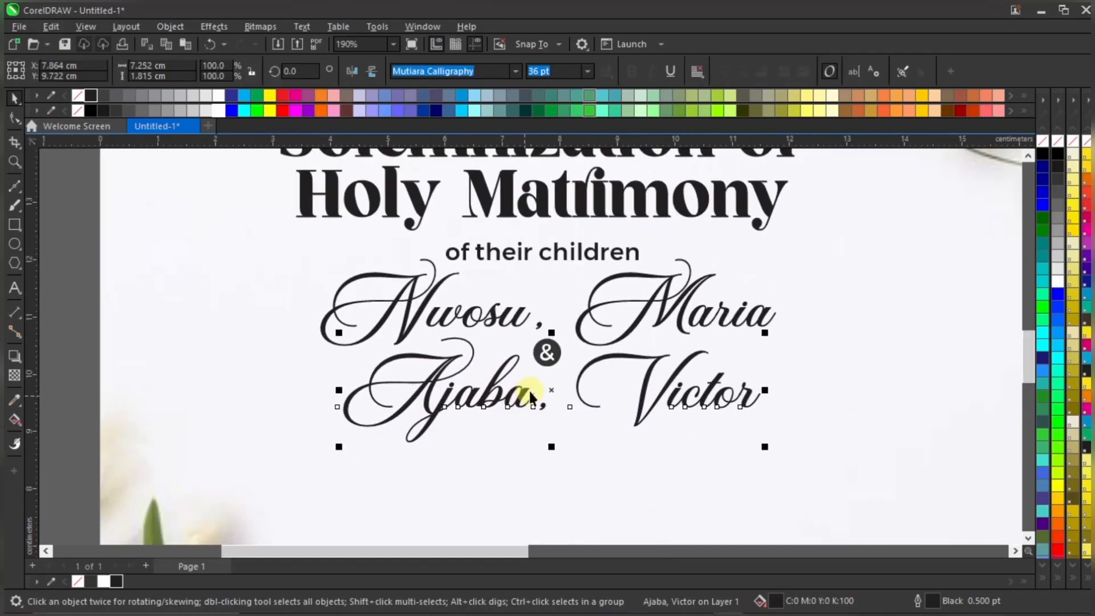
{"action": "scroll", "coordinate": [530, 397], "scroll_direction": "down", "scroll_amount": 1}
{"action": "left_click_drag", "start_coordinate": [138, 327], "coordinate": [649, 393]}
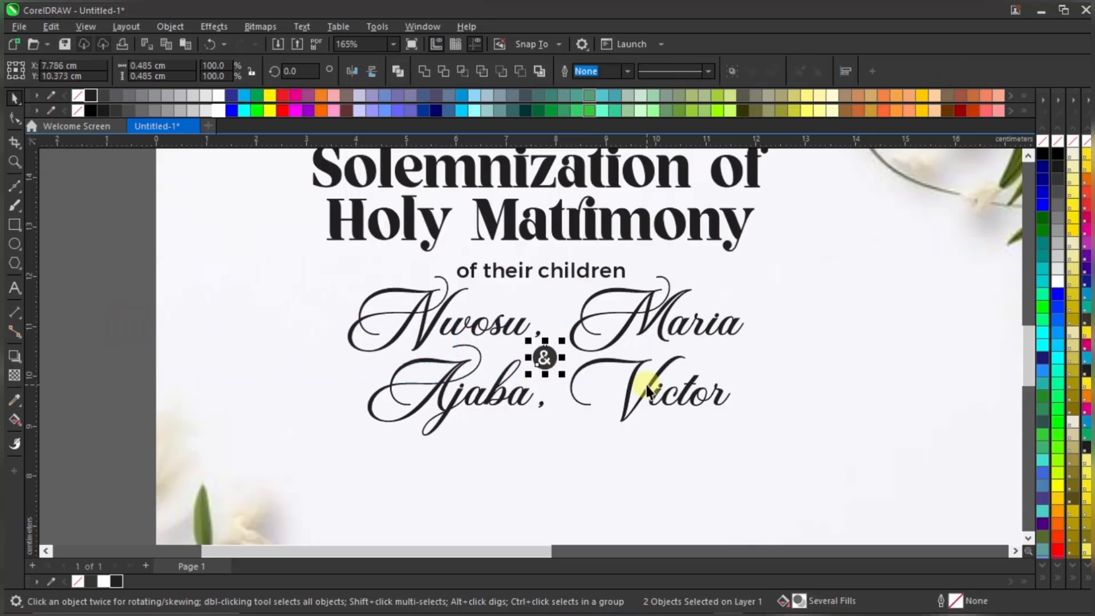
{"action": "key", "text": "Right"}
{"action": "key", "text": "Right"}
{"action": "key", "text": "Right"}
{"action": "key", "text": "Right"}
{"action": "key", "text": "Right"}
{"action": "key", "text": "Right"}
{"action": "key", "text": "Down"}
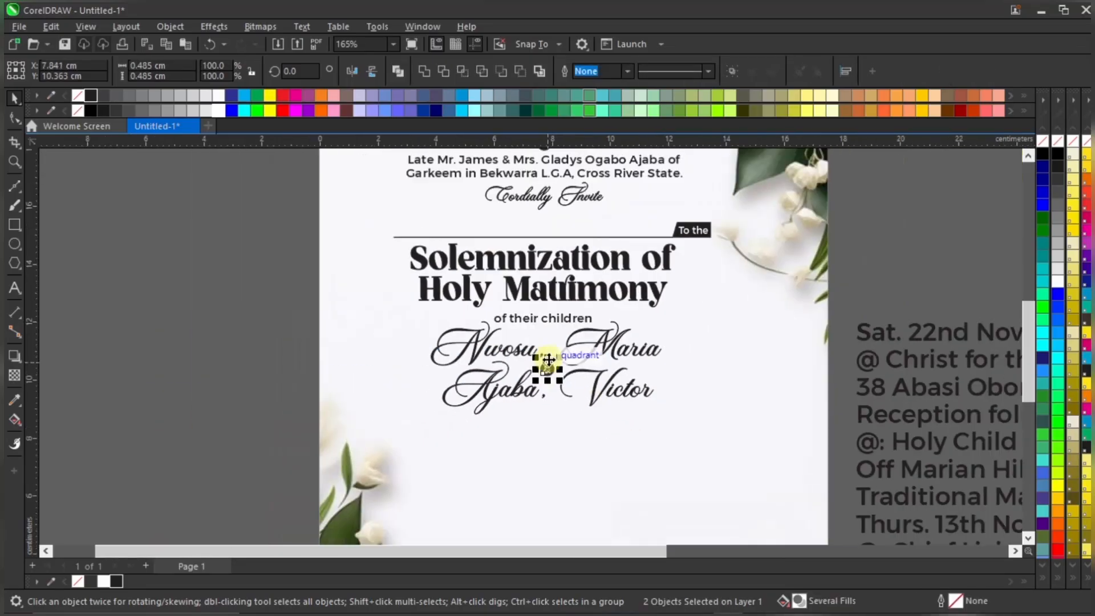
{"action": "scroll", "coordinate": [547, 381], "scroll_direction": "down", "scroll_amount": 3}
{"action": "left_click", "coordinate": [244, 386]}
{"action": "scroll", "coordinate": [537, 336], "scroll_direction": "up", "scroll_amount": 5}
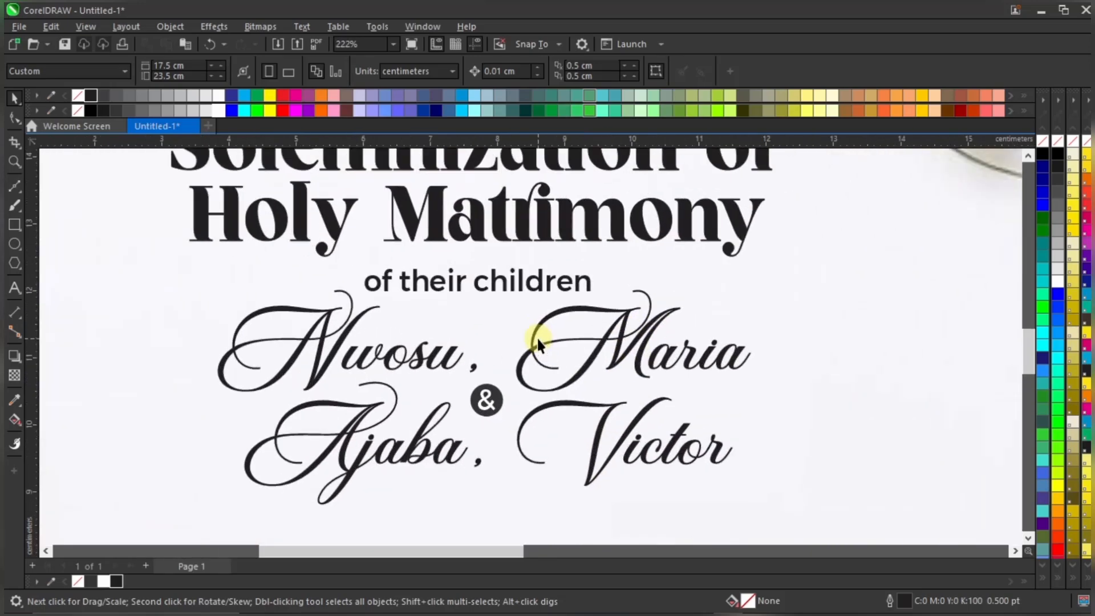
{"action": "scroll", "coordinate": [503, 350], "scroll_direction": "up", "scroll_amount": 2}
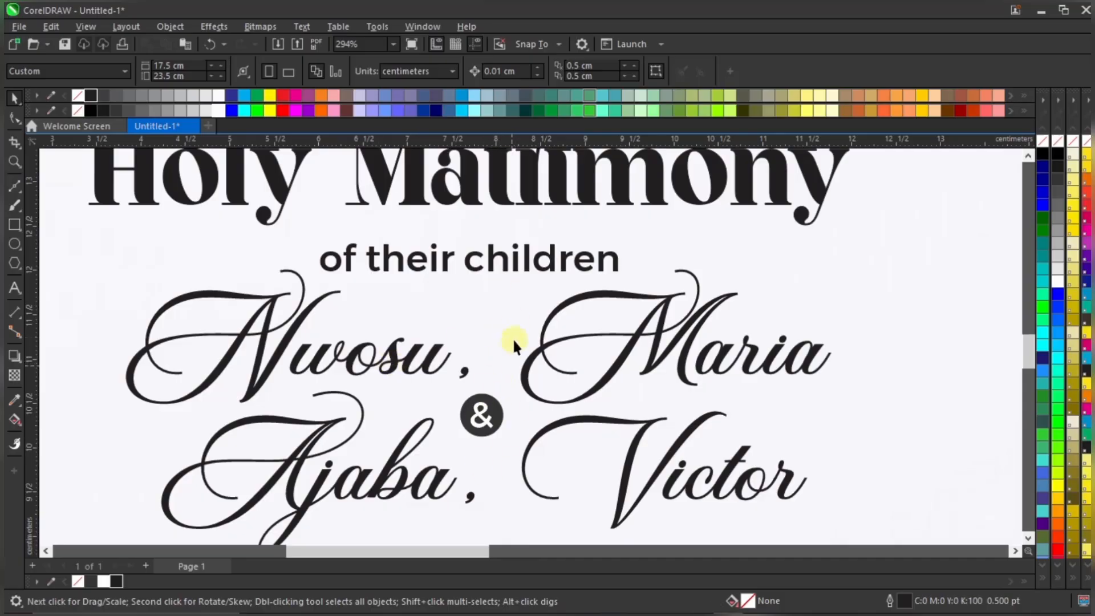
{"action": "scroll", "coordinate": [528, 337], "scroll_direction": "down", "scroll_amount": 2}
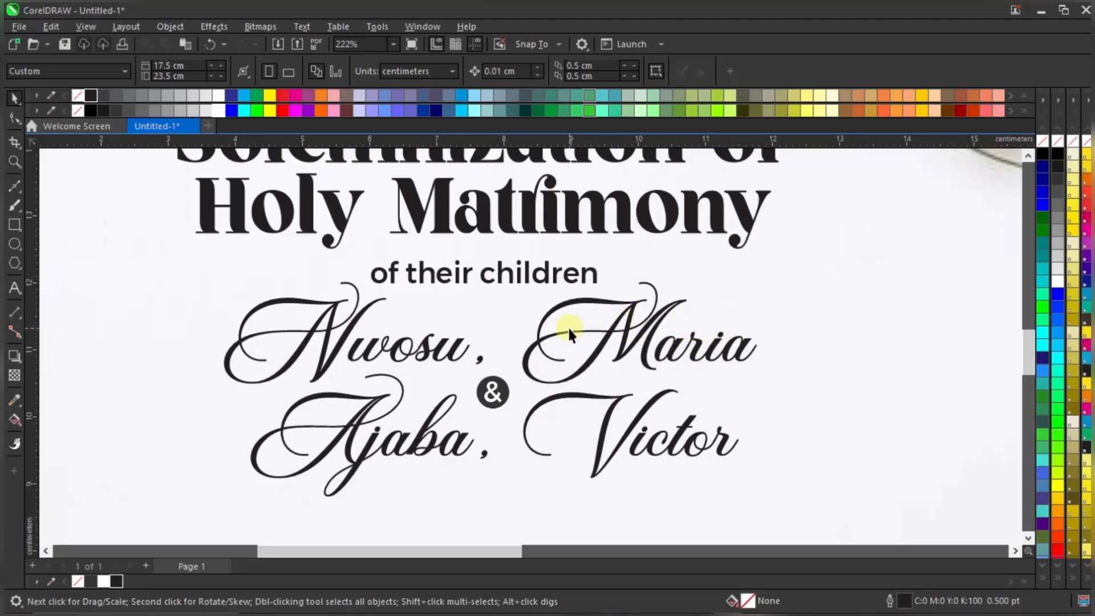
{"action": "left_click", "coordinate": [602, 321]}
{"action": "left_click", "coordinate": [631, 323]}
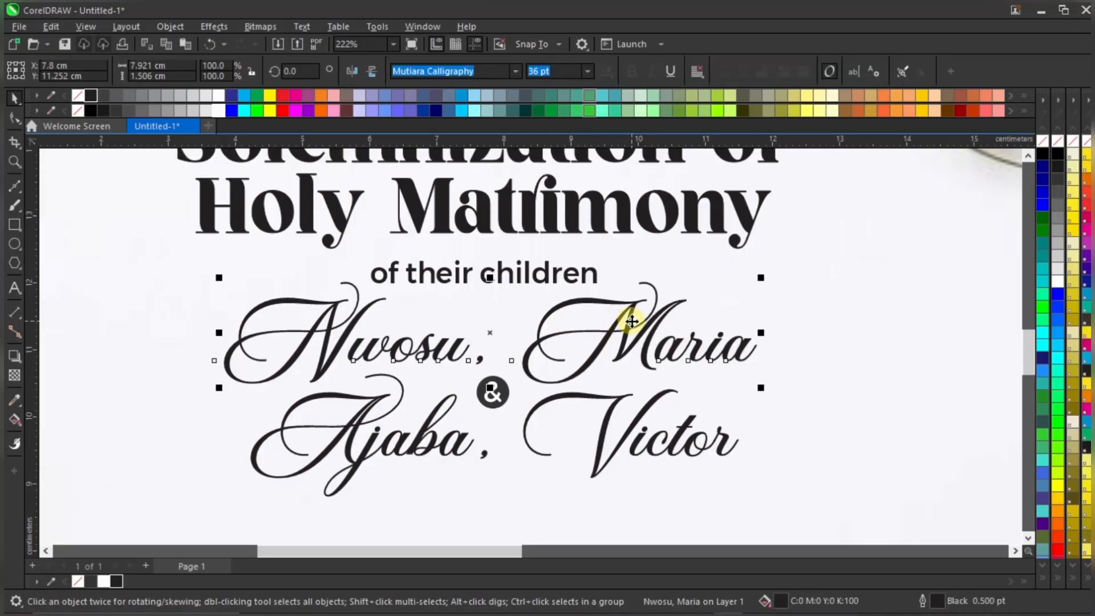
{"action": "left_click", "coordinate": [16, 118]}
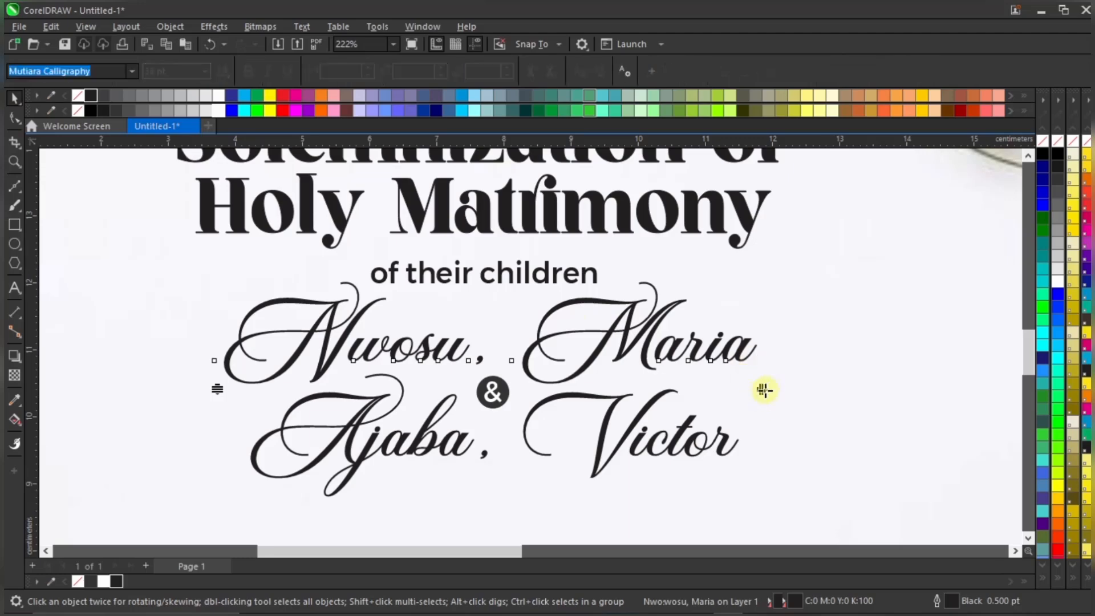
{"action": "scroll", "coordinate": [762, 387], "scroll_direction": "up", "scroll_amount": 2}
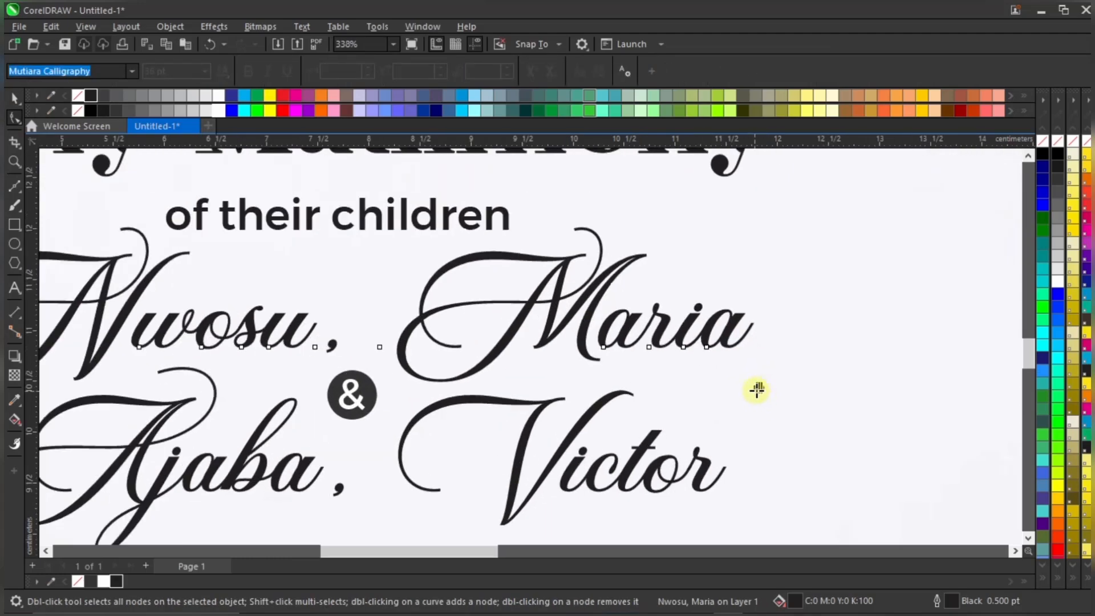
{"action": "scroll", "coordinate": [756, 390], "scroll_direction": "up", "scroll_amount": 2}
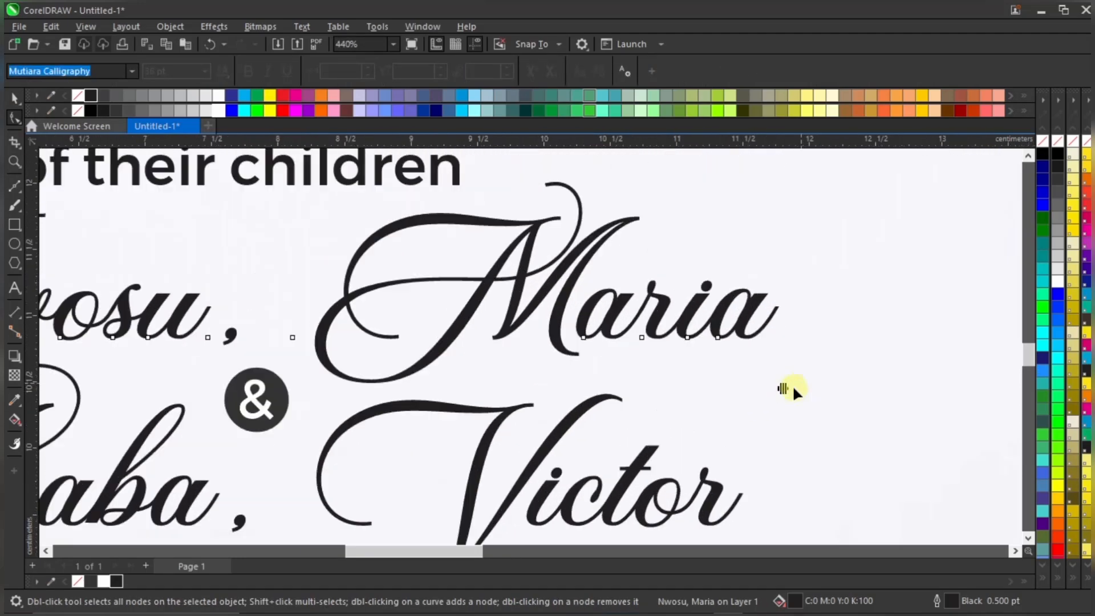
{"action": "scroll", "coordinate": [784, 387], "scroll_direction": "down", "scroll_amount": 1}
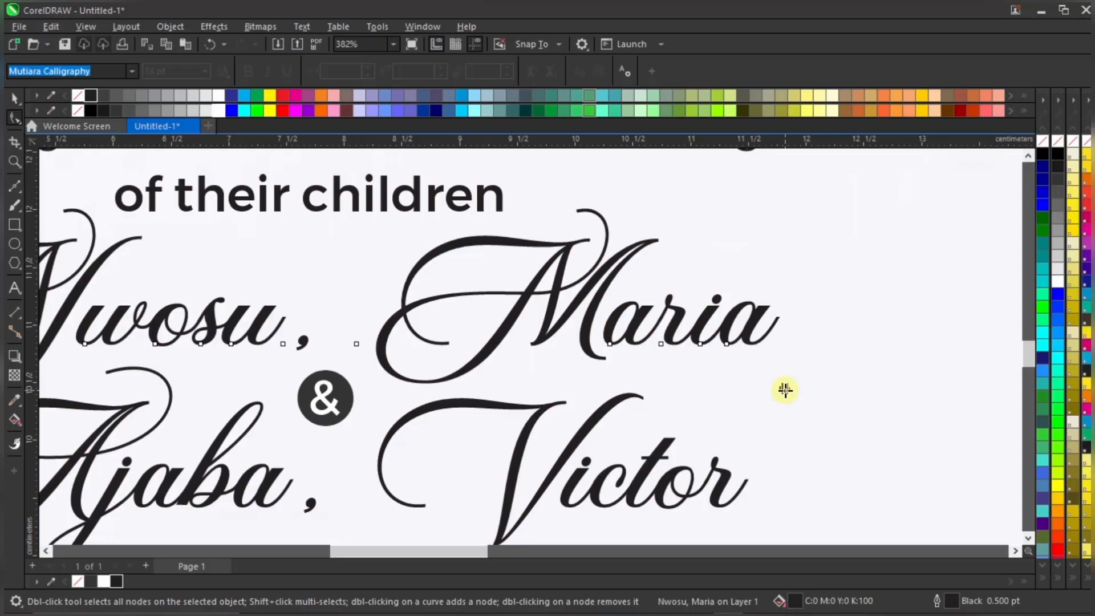
{"action": "left_click_drag", "start_coordinate": [786, 389], "coordinate": [730, 381]}
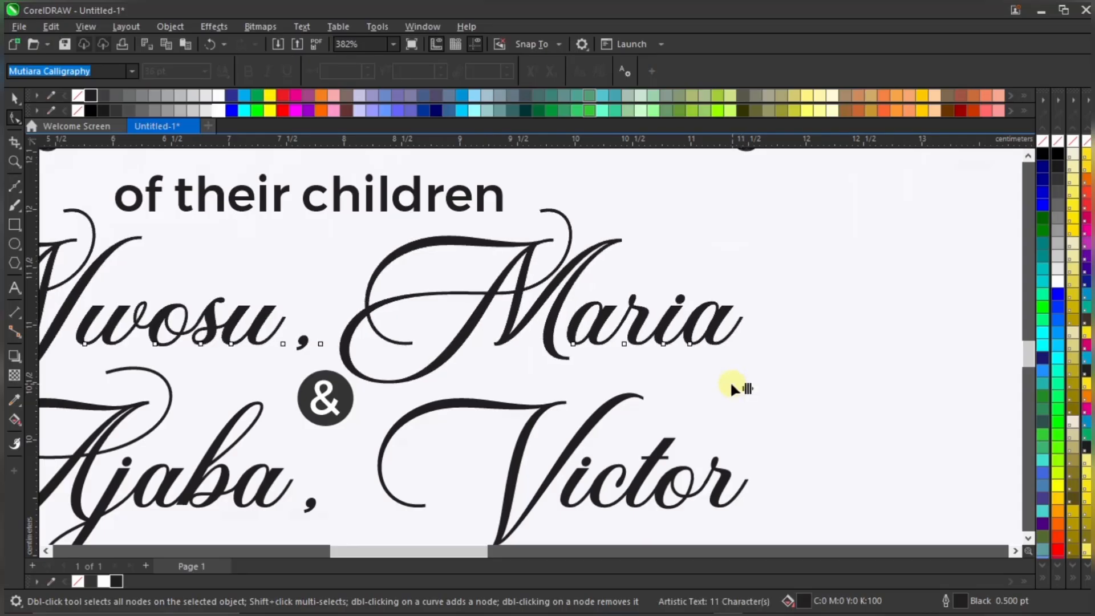
{"action": "scroll", "coordinate": [730, 381], "scroll_direction": "down", "scroll_amount": 3}
{"action": "key", "text": "space"}
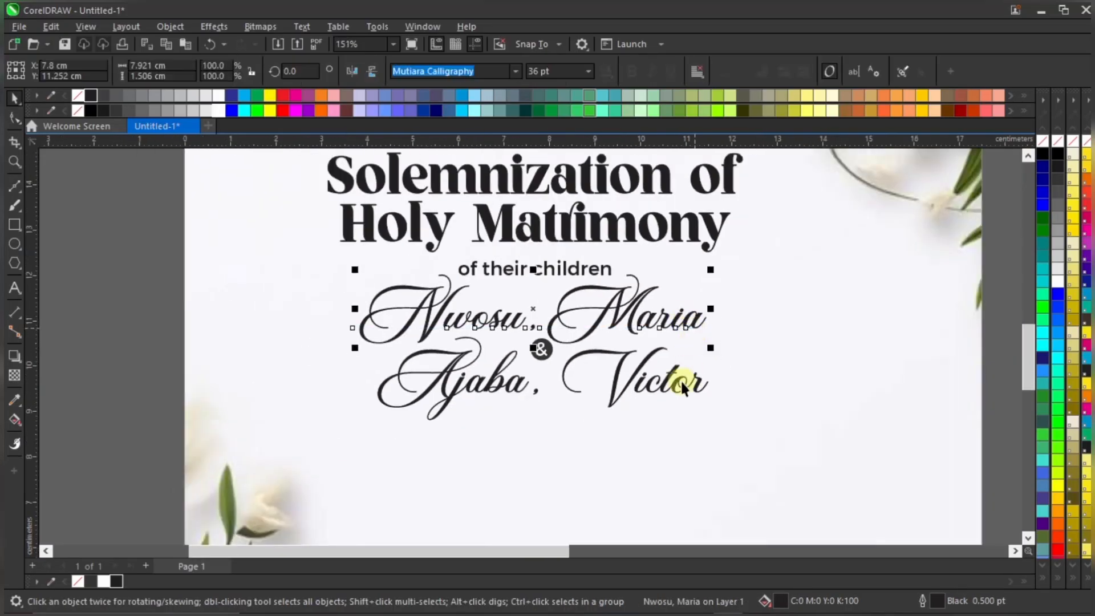
{"action": "left_click", "coordinate": [681, 381]}
{"action": "left_click", "coordinate": [630, 380]}
{"action": "scroll", "coordinate": [561, 383], "scroll_direction": "up", "scroll_amount": 2}
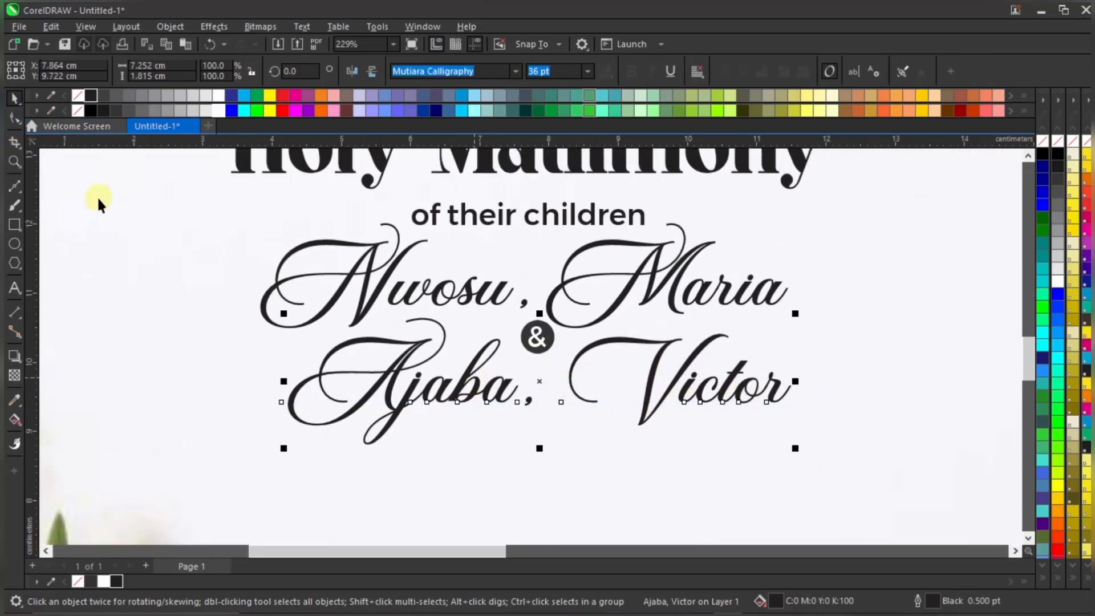
{"action": "left_click", "coordinate": [14, 117]}
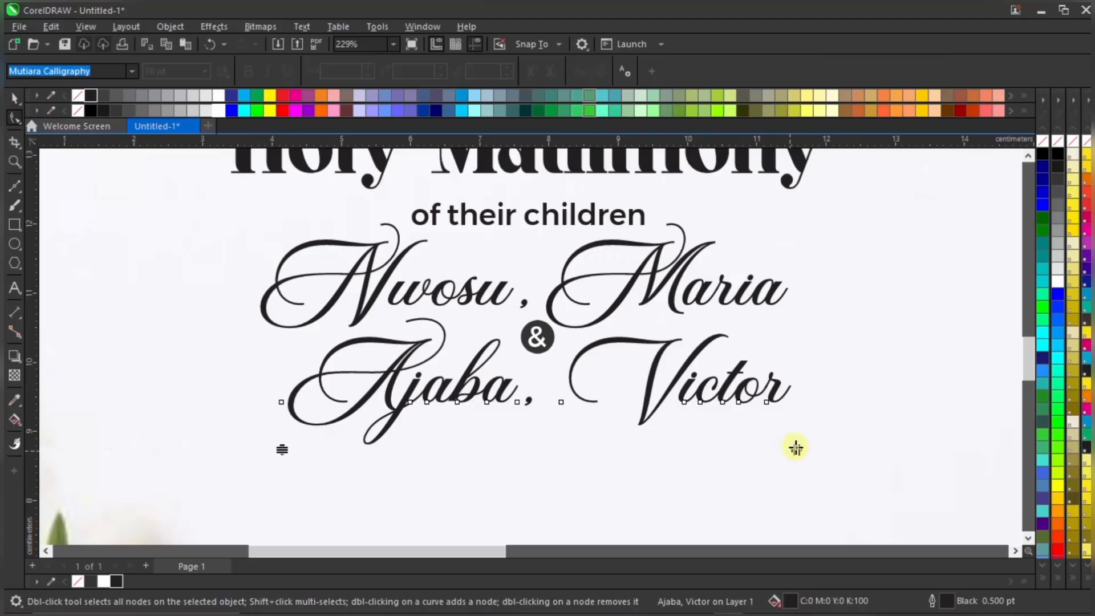
{"action": "scroll", "coordinate": [799, 449], "scroll_direction": "up", "scroll_amount": 1}
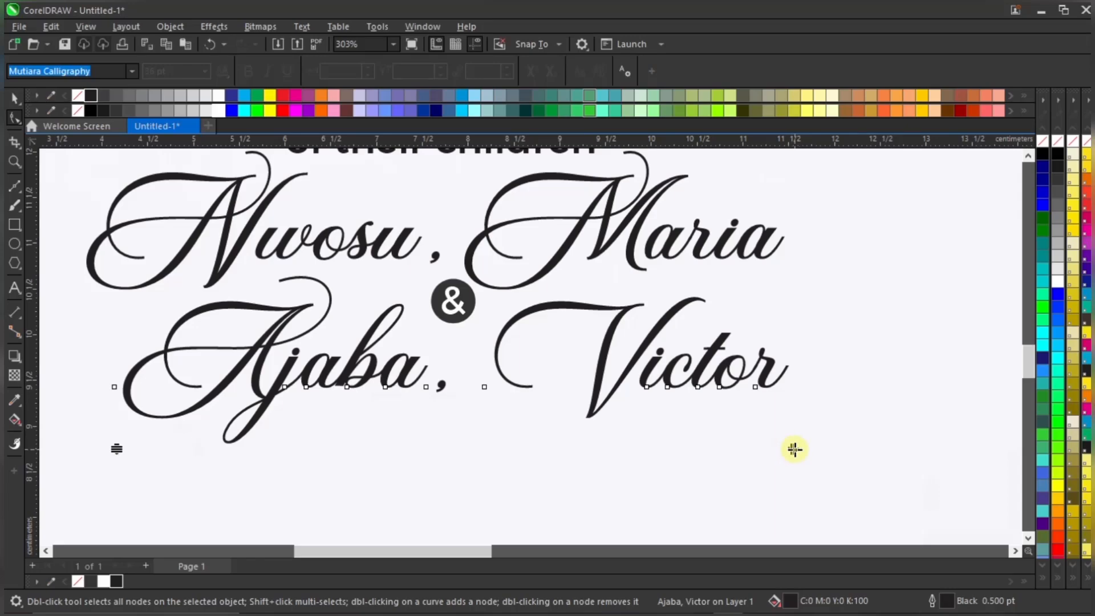
{"action": "left_click_drag", "start_coordinate": [795, 449], "coordinate": [758, 440]}
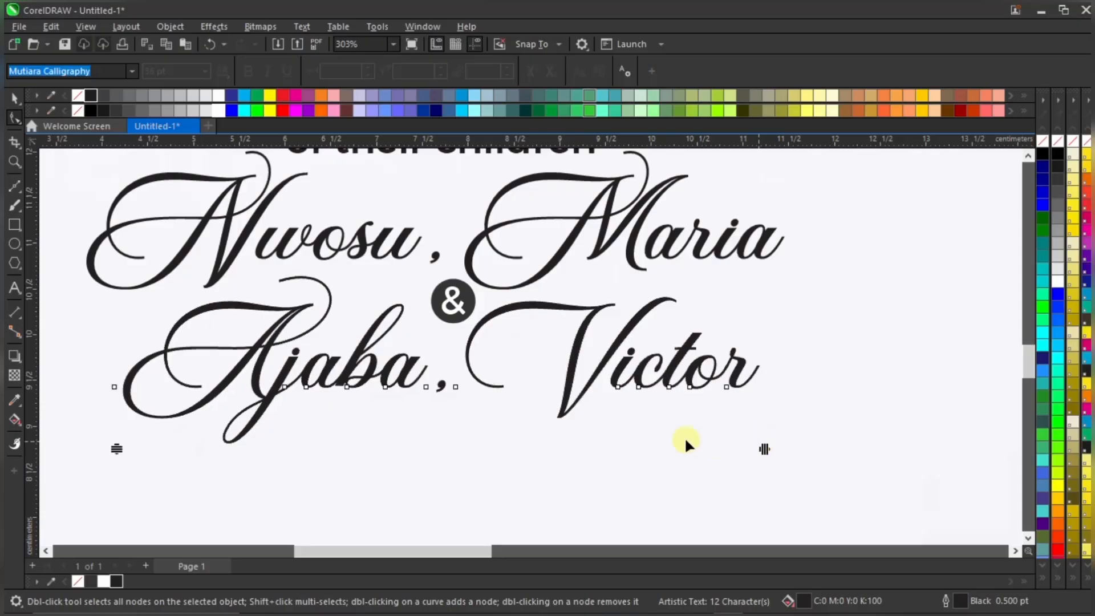
{"action": "scroll", "coordinate": [684, 410], "scroll_direction": "down", "scroll_amount": 1}
{"action": "key", "text": "space"}
Centre-align the two name lines and nudge the & badge slightly left
{"action": "left_click", "coordinate": [681, 302], "text": "shift"}
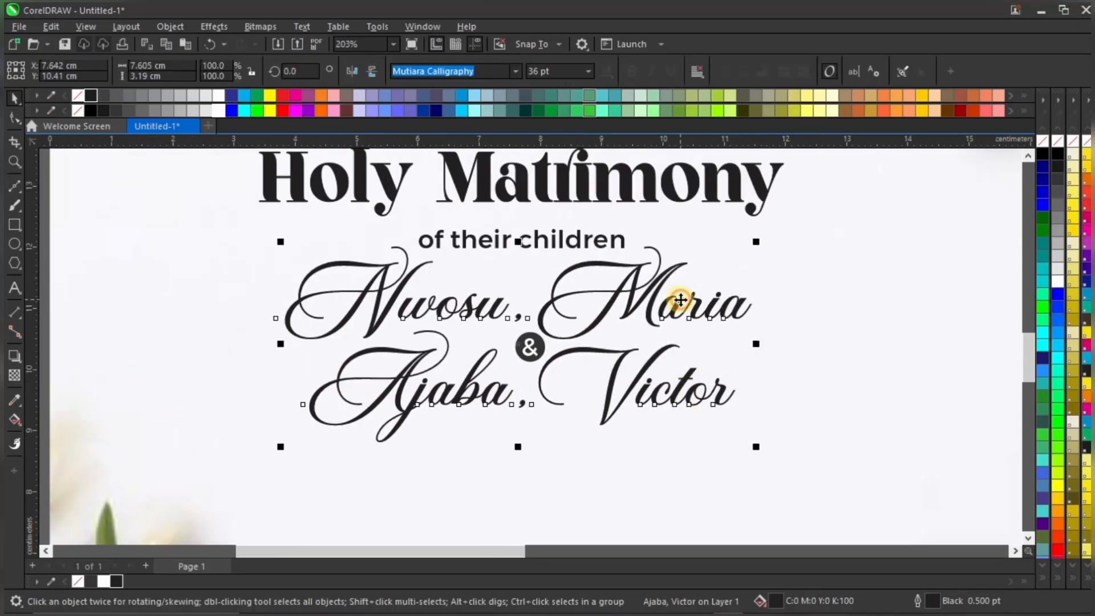
{"action": "key", "text": "c"}
{"action": "scroll", "coordinate": [597, 398], "scroll_direction": "down", "scroll_amount": 2}
{"action": "left_click_drag", "start_coordinate": [203, 316], "coordinate": [626, 412]}
{"action": "key", "text": "Left"}
{"action": "key", "text": "Left"}
{"action": "key", "text": "Left"}
{"action": "key", "text": "Left"}
{"action": "key", "text": "Left"}
{"action": "key", "text": "Left"}
{"action": "key", "text": "Left"}
{"action": "key", "text": "Left"}
{"action": "key", "text": "Left"}
{"action": "key", "text": "Left"}
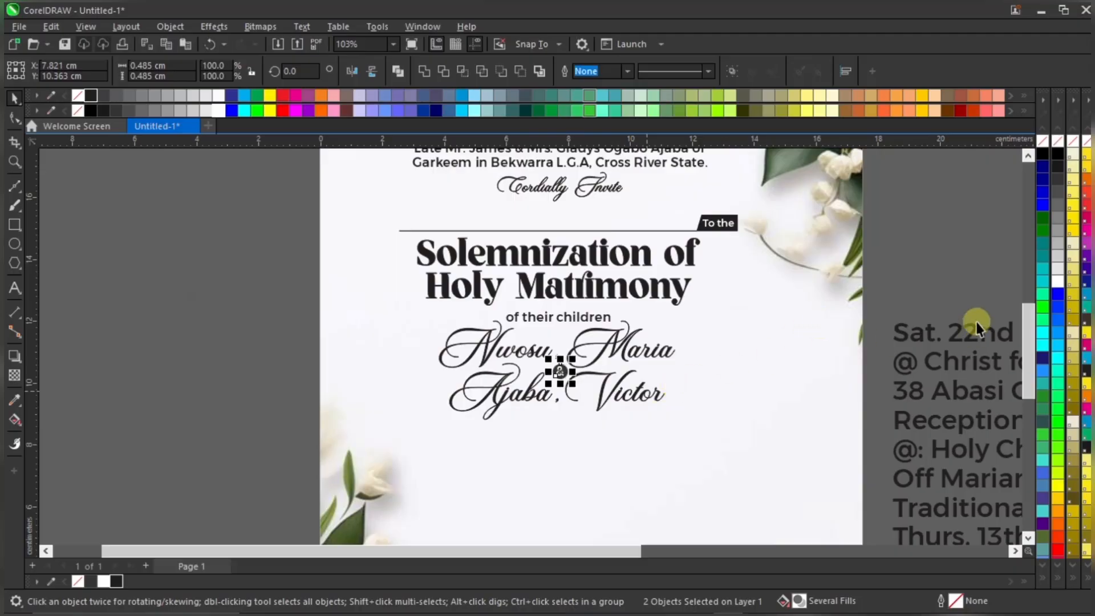
{"action": "left_click", "coordinate": [930, 260]}
Move the date text onto the page under the names and set it to 12 pt
{"action": "left_click_drag", "start_coordinate": [923, 252], "coordinate": [874, 248]}
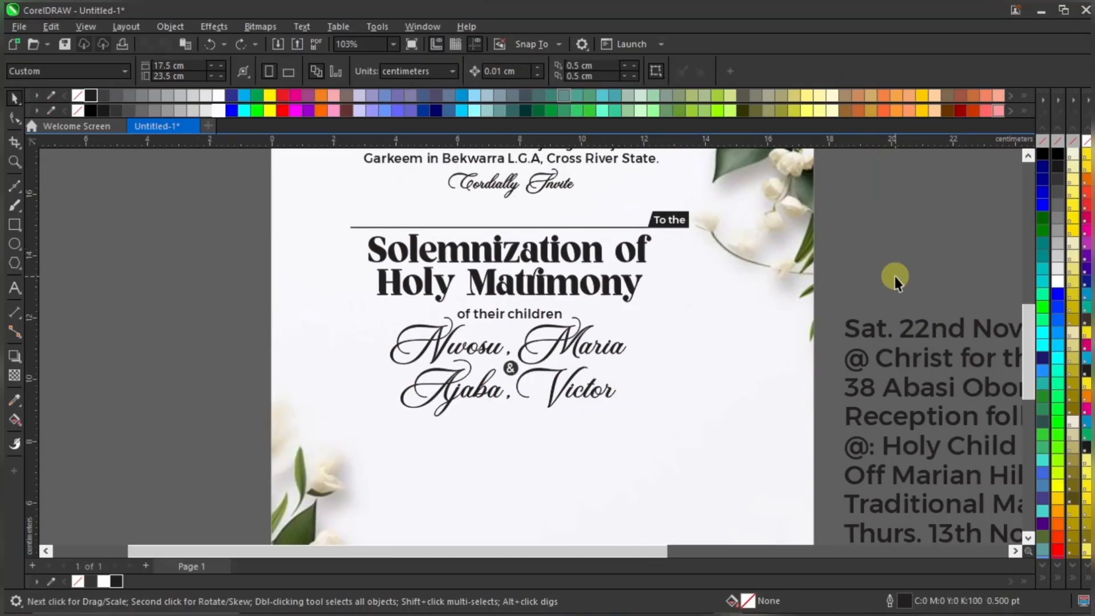
{"action": "left_click", "coordinate": [914, 327]}
{"action": "left_click_drag", "start_coordinate": [915, 326], "coordinate": [461, 455]}
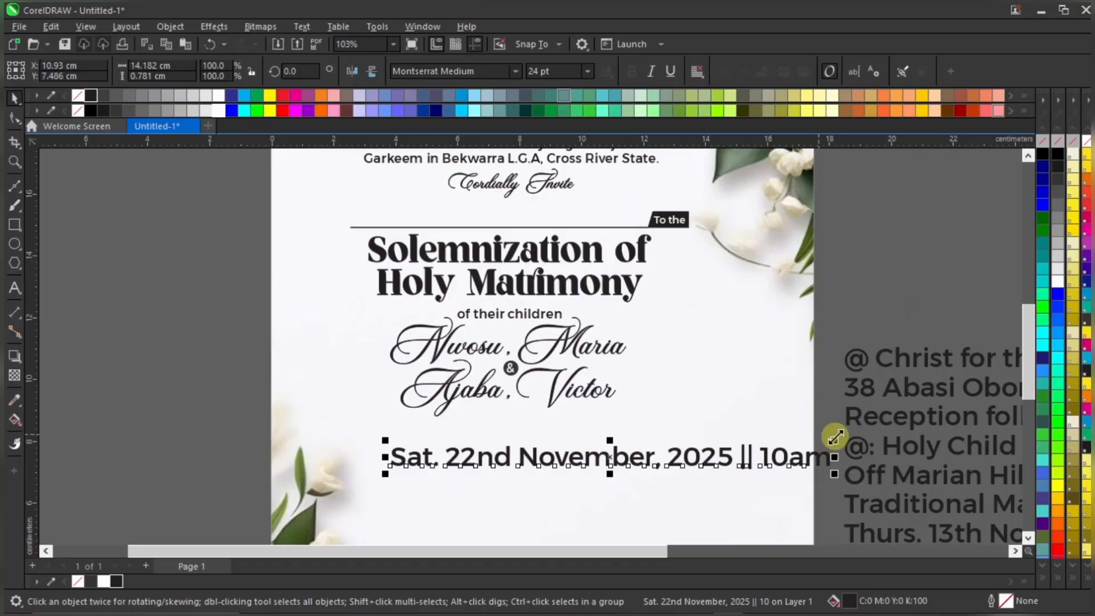
{"action": "left_click_drag", "start_coordinate": [834, 441], "coordinate": [645, 443]}
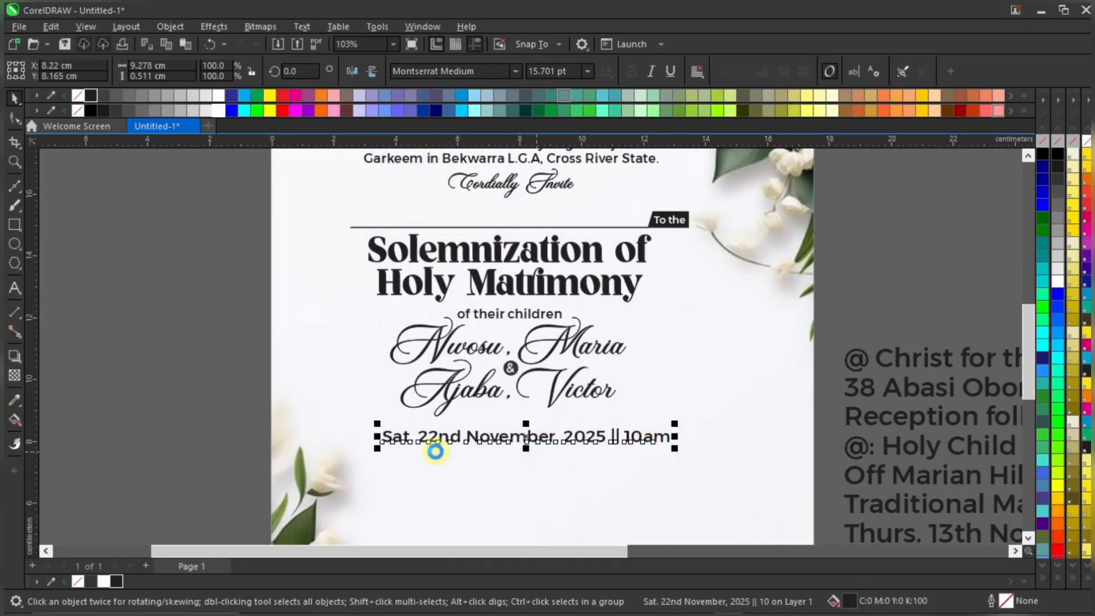
{"action": "scroll", "coordinate": [433, 448], "scroll_direction": "up", "scroll_amount": 2}
{"action": "left_click", "coordinate": [564, 71]}
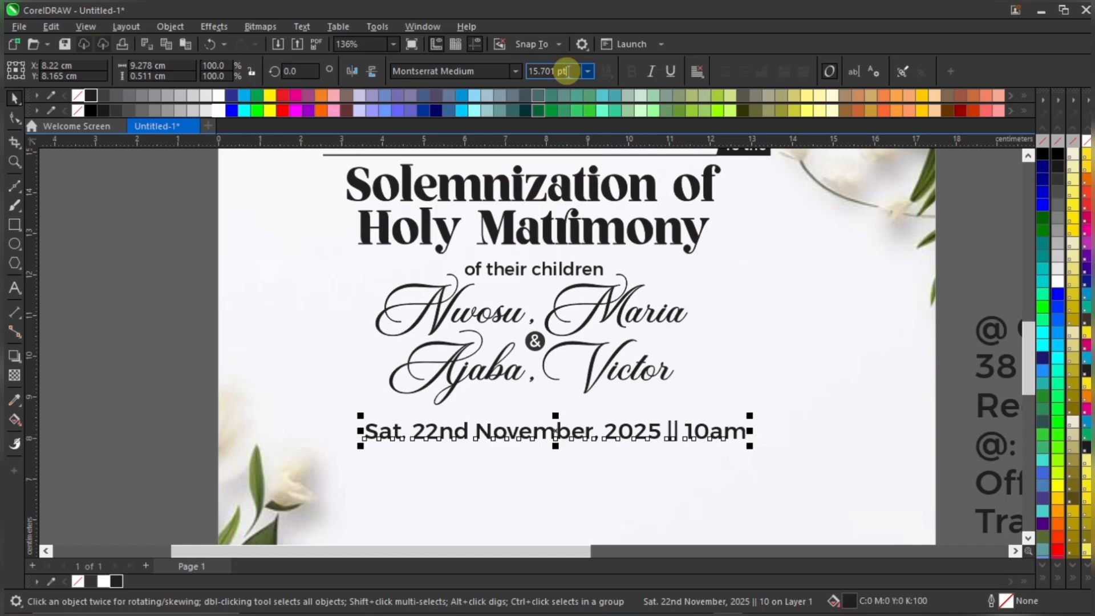
{"action": "key", "text": "ctrl+a"}
{"action": "type", "text": "12"}
{"action": "key", "text": "Return"}
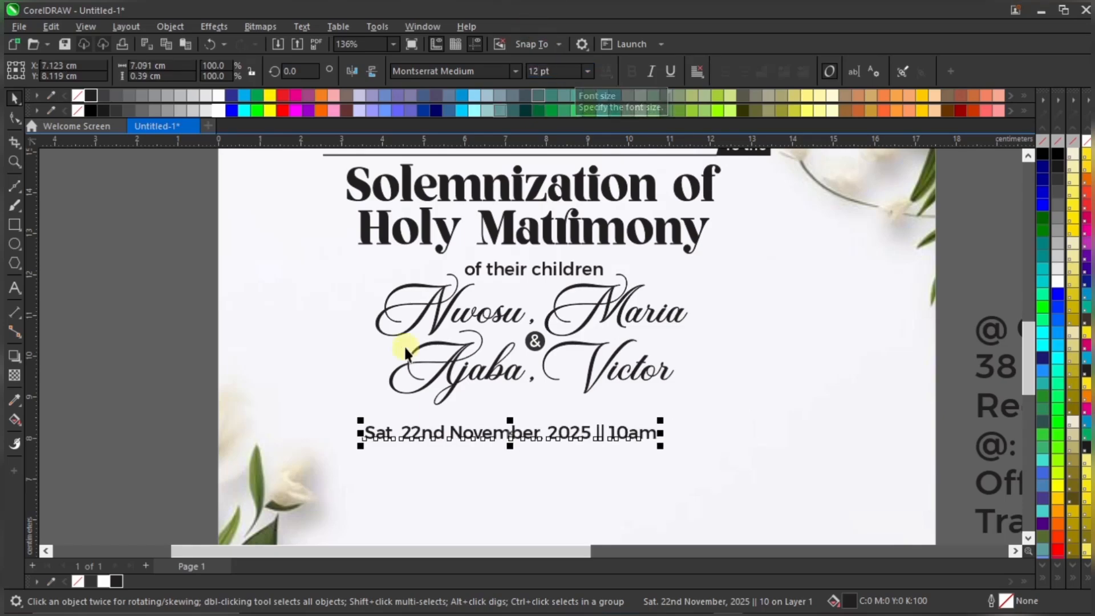
{"action": "left_click_drag", "start_coordinate": [513, 444], "coordinate": [551, 425]}
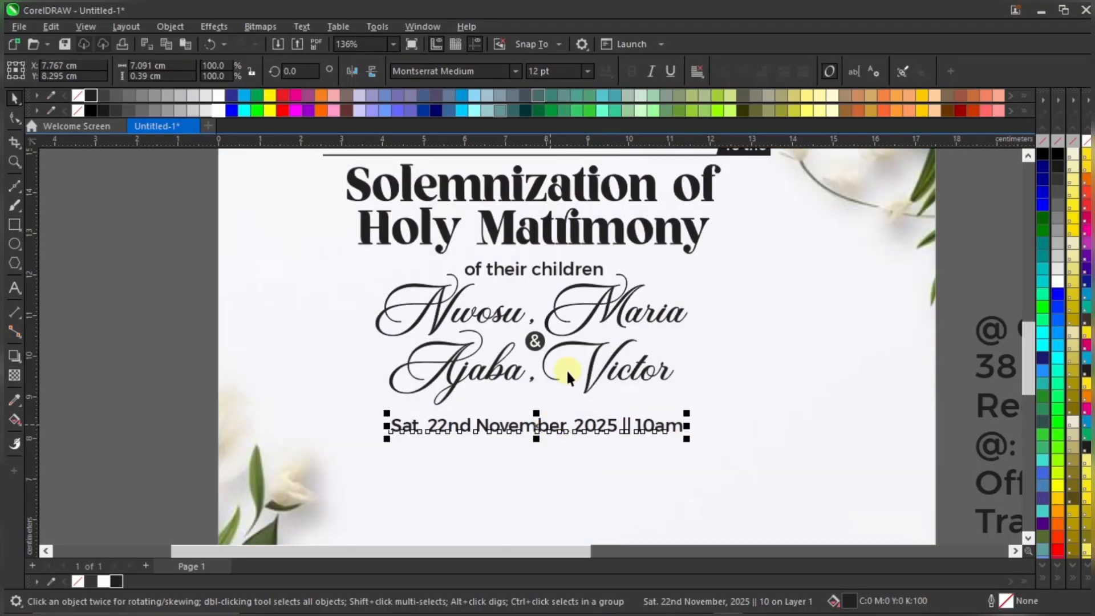
Nudge the date line slightly up and right beneath the names
{"action": "left_click", "coordinate": [602, 381], "text": "shift"}
{"action": "scroll", "coordinate": [713, 321], "scroll_direction": "down", "scroll_amount": 1}
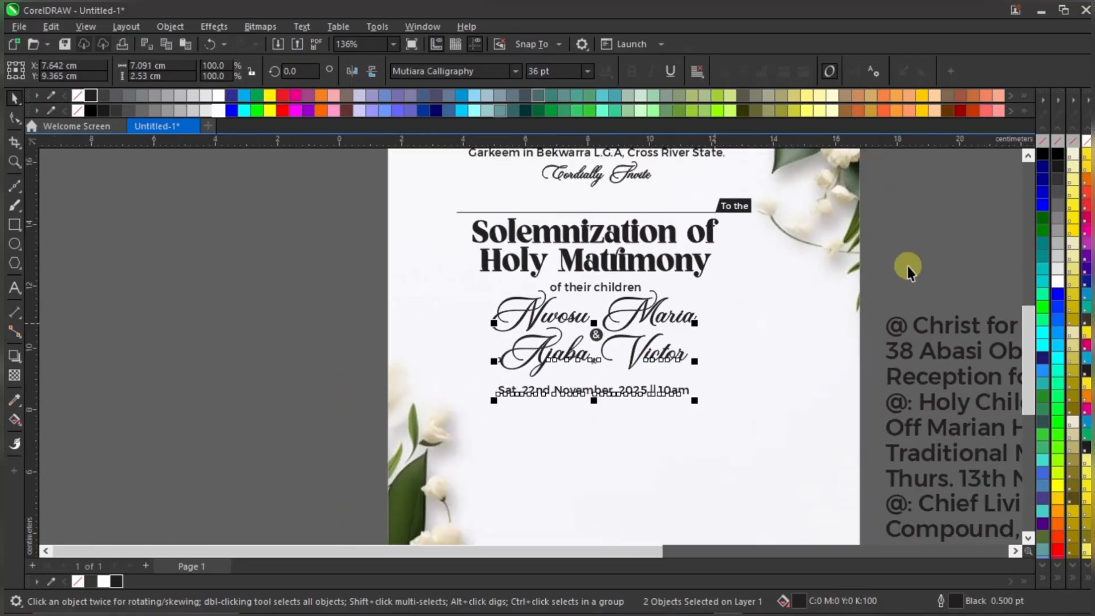
{"action": "left_click", "coordinate": [908, 271]}
{"action": "scroll", "coordinate": [570, 388], "scroll_direction": "up", "scroll_amount": 2}
{"action": "left_click", "coordinate": [605, 392]}
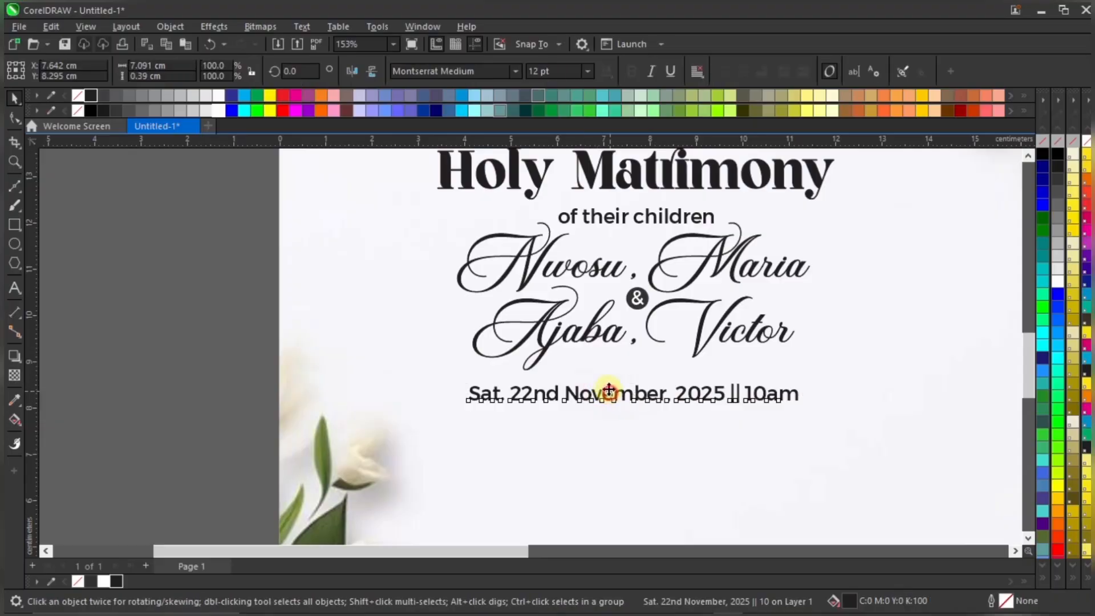
{"action": "left_click_drag", "start_coordinate": [609, 389], "coordinate": [611, 385]}
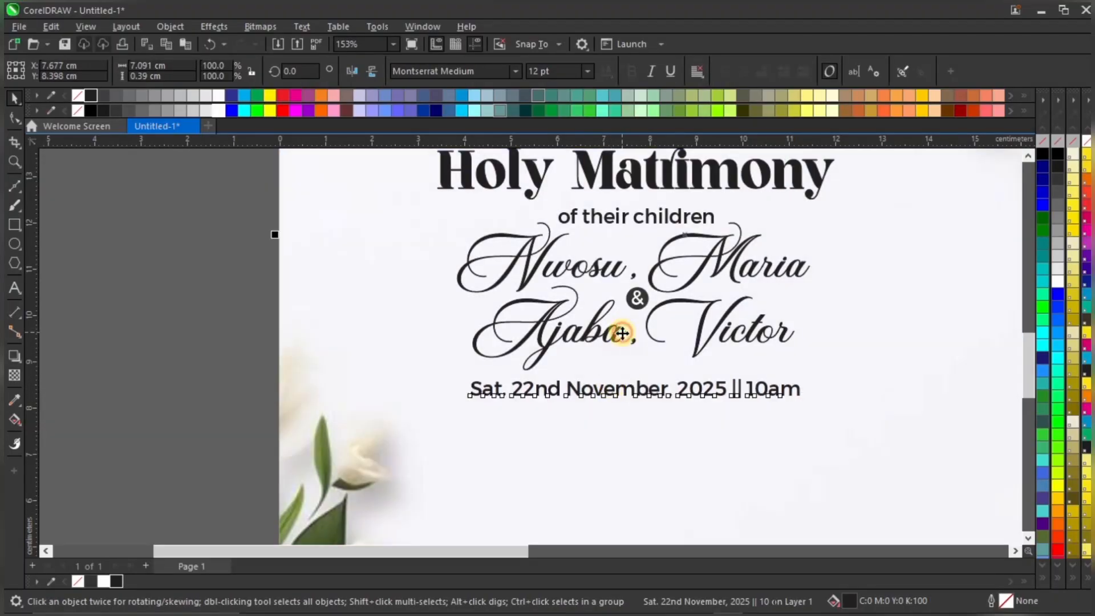
{"action": "left_click", "coordinate": [175, 379]}
Check the date line's alignment against the couple's names, then deselect
{"action": "left_click", "coordinate": [595, 388]}
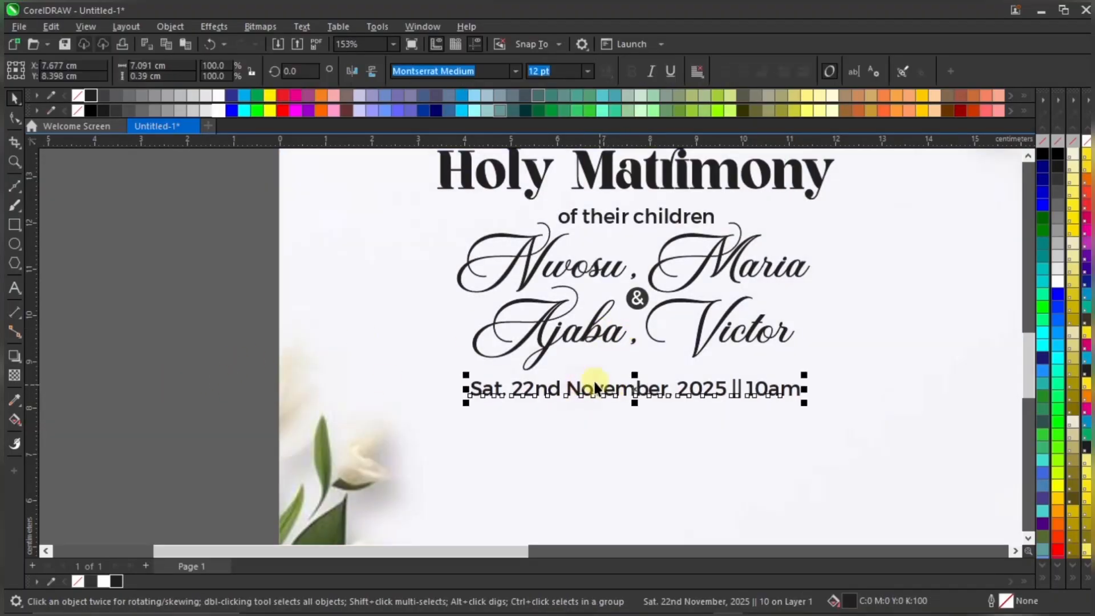
{"action": "left_click", "coordinate": [604, 330], "text": "shift"}
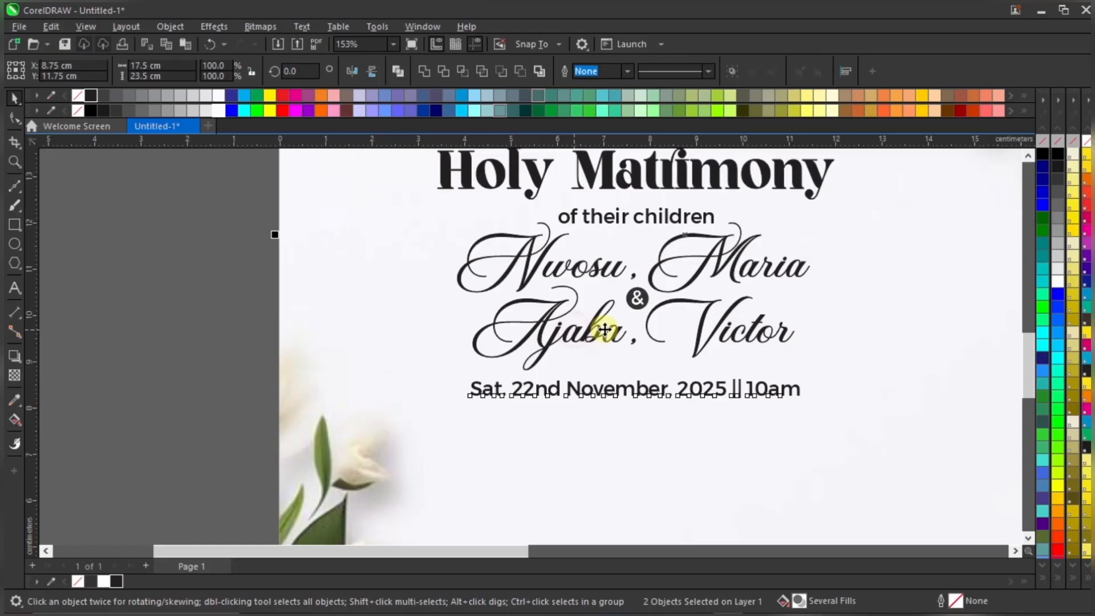
{"action": "left_click", "coordinate": [238, 357]}
{"action": "scroll", "coordinate": [662, 362], "scroll_direction": "up", "scroll_amount": 1}
{"action": "left_click", "coordinate": [736, 398]}
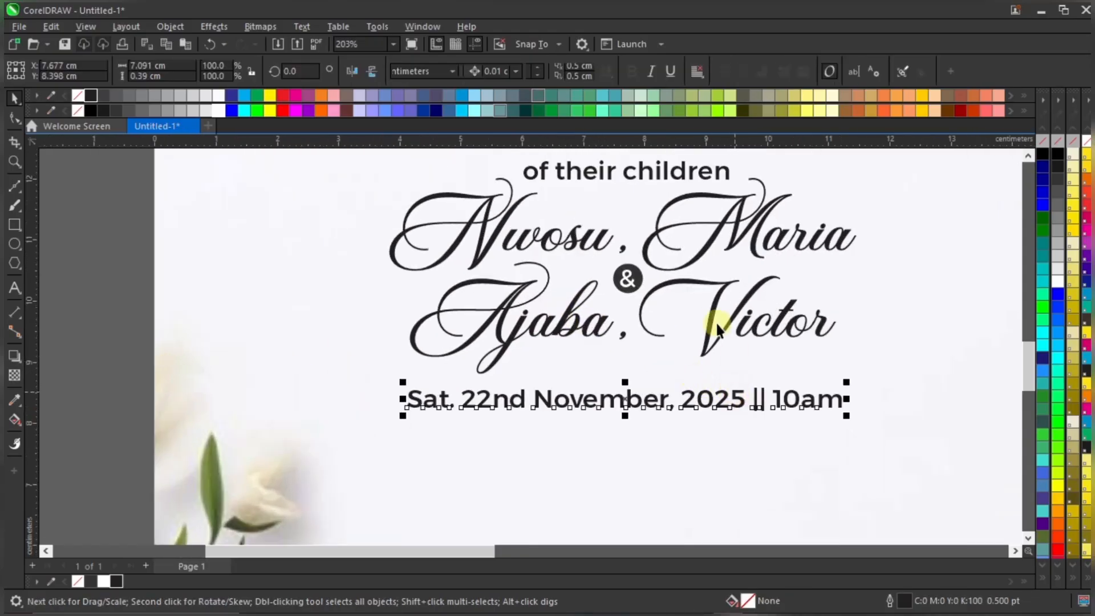
{"action": "left_click", "coordinate": [710, 321], "text": "shift"}
{"action": "scroll", "coordinate": [651, 358], "scroll_direction": "down", "scroll_amount": 2}
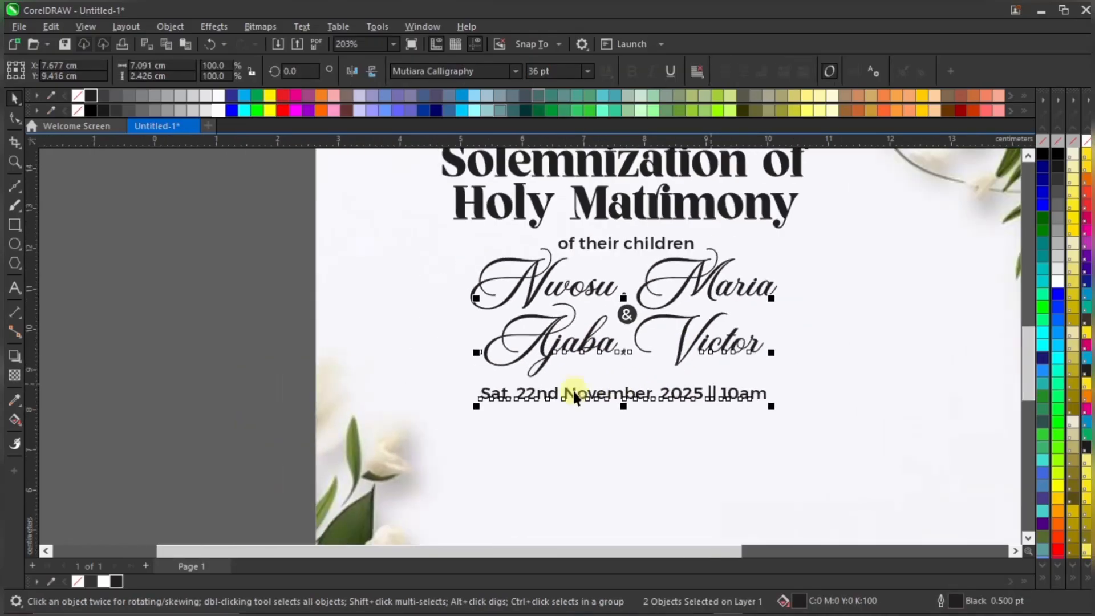
{"action": "left_click", "coordinate": [171, 448]}
{"action": "scroll", "coordinate": [455, 440], "scroll_direction": "down", "scroll_amount": 2}
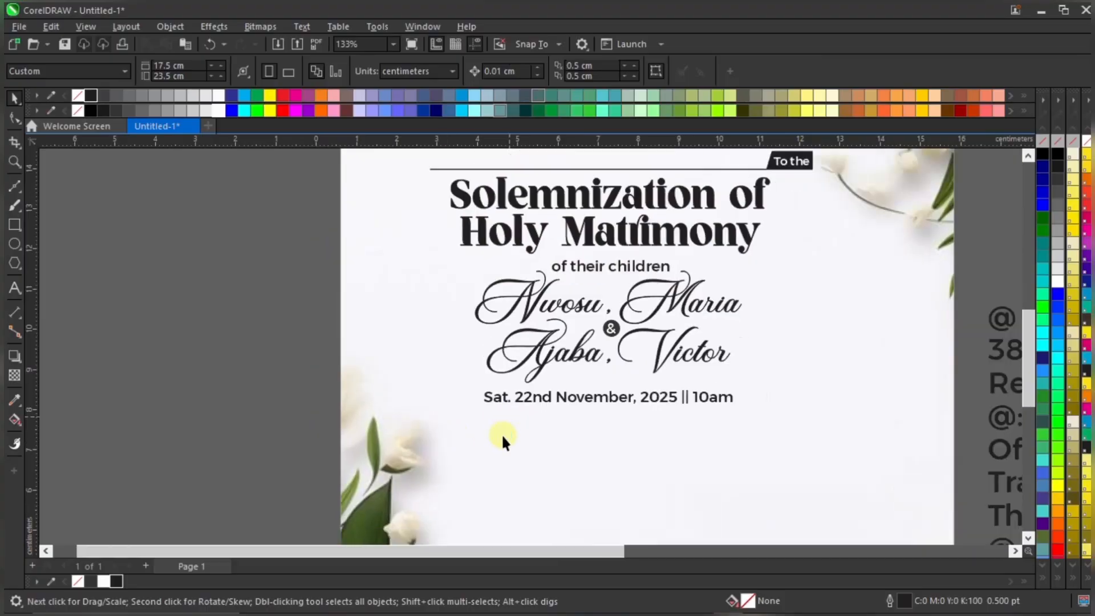
Move the church venue line onto the page below the date, shrunk to about 70%
{"action": "left_click", "coordinate": [943, 338]}
{"action": "left_click_drag", "start_coordinate": [943, 338], "coordinate": [426, 423]}
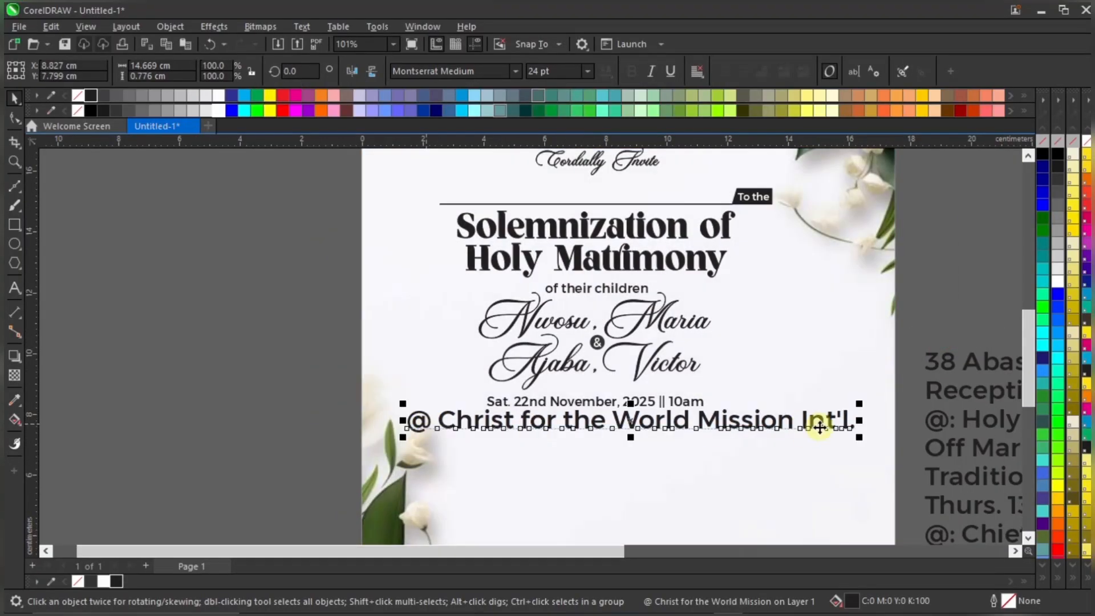
{"action": "left_click_drag", "start_coordinate": [864, 403], "coordinate": [724, 410]}
{"action": "scroll", "coordinate": [629, 403], "scroll_direction": "up", "scroll_amount": 2}
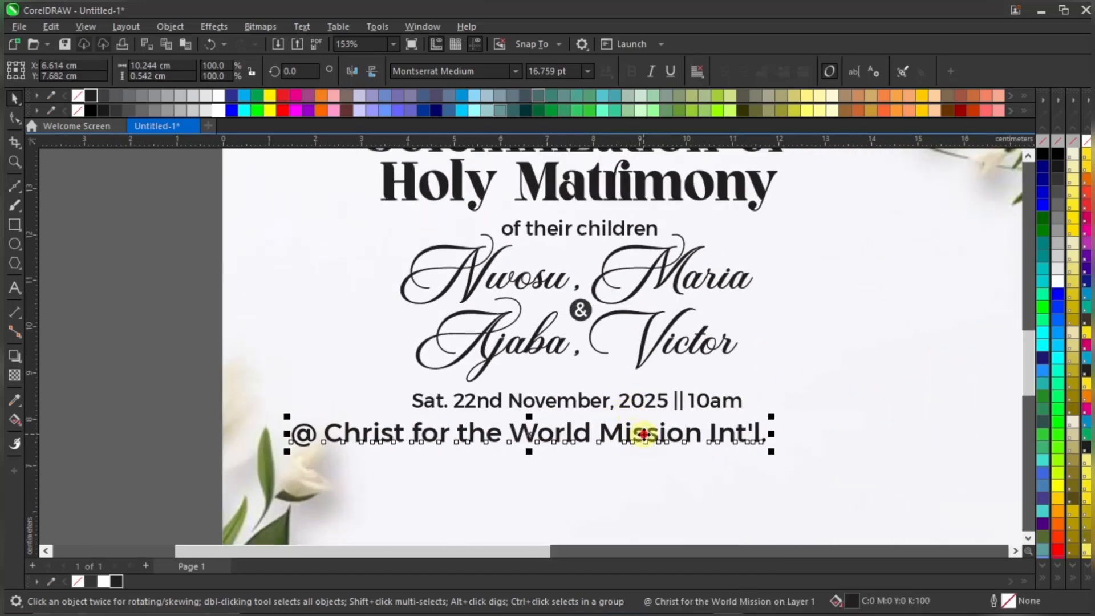
{"action": "left_click_drag", "start_coordinate": [640, 433], "coordinate": [698, 428]}
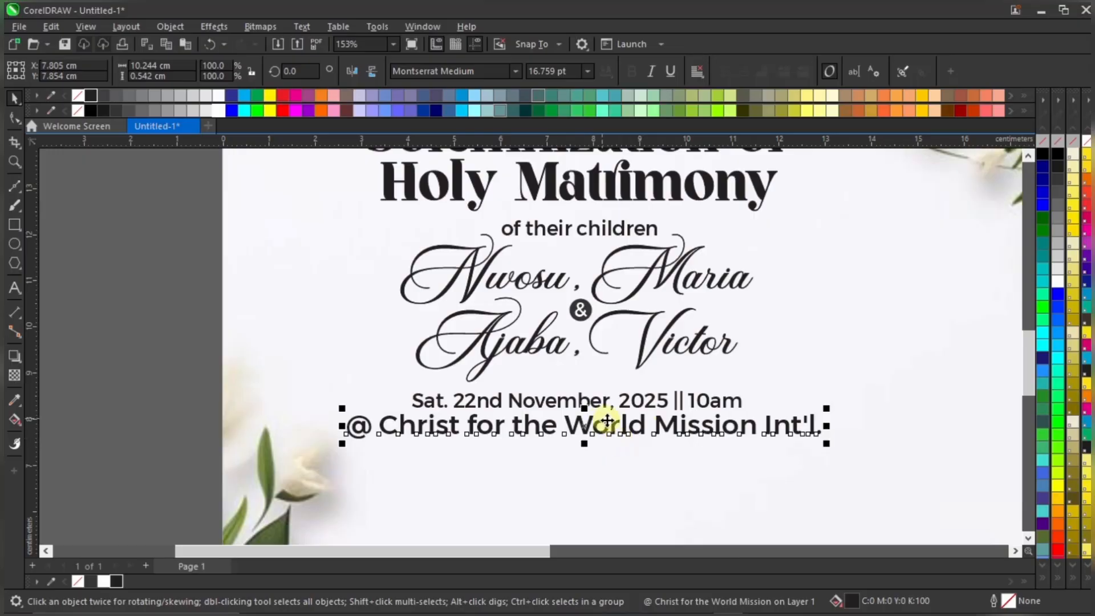
Change the venue line to UPPERCASE and scale it down to about 79%
{"action": "left_click", "coordinate": [302, 26]}
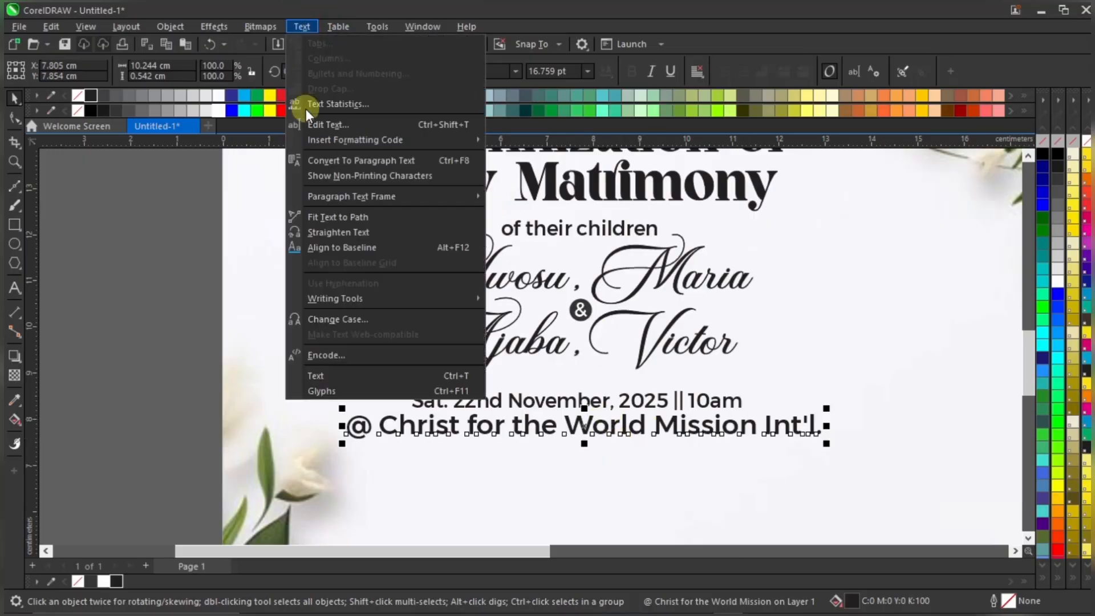
{"action": "left_click", "coordinate": [357, 320]}
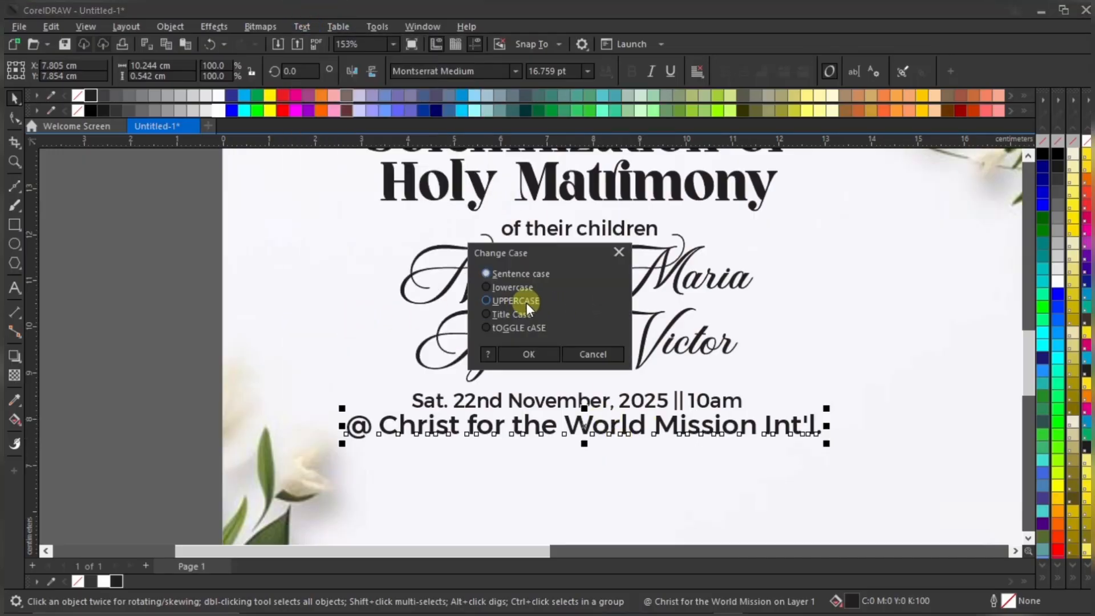
{"action": "left_click", "coordinate": [526, 302]}
{"action": "left_click", "coordinate": [532, 350]}
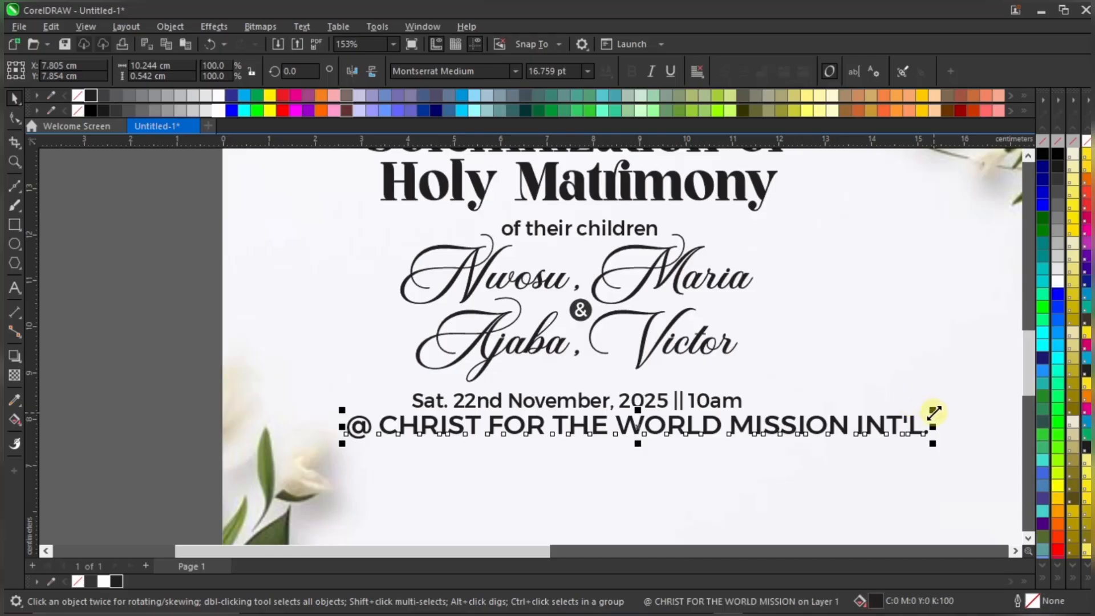
{"action": "left_click_drag", "start_coordinate": [933, 411], "coordinate": [813, 415]}
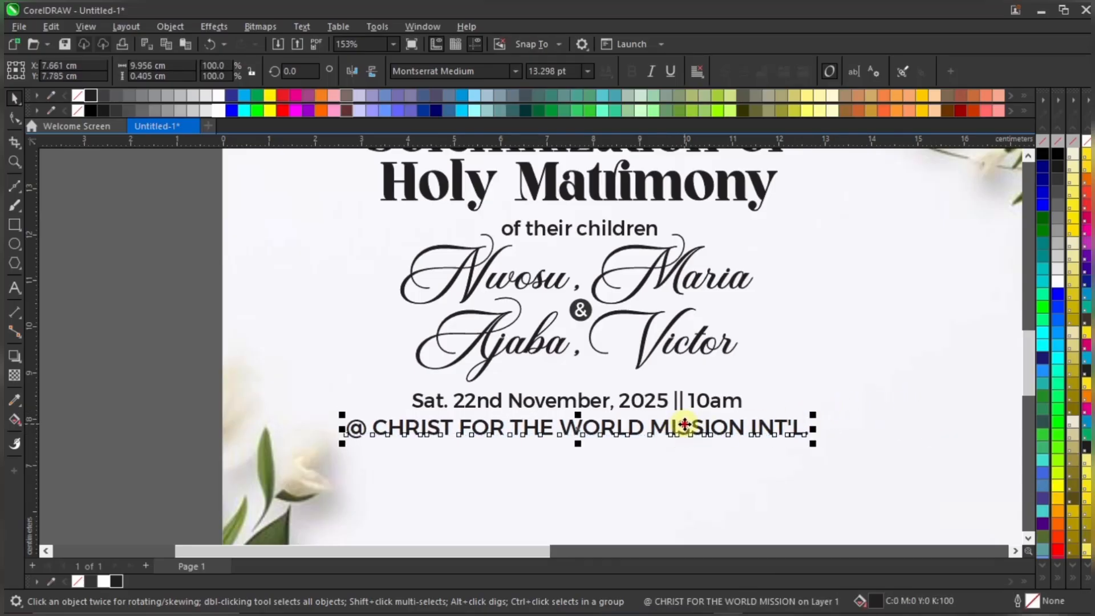
{"action": "left_click_drag", "start_coordinate": [672, 438], "coordinate": [679, 437]}
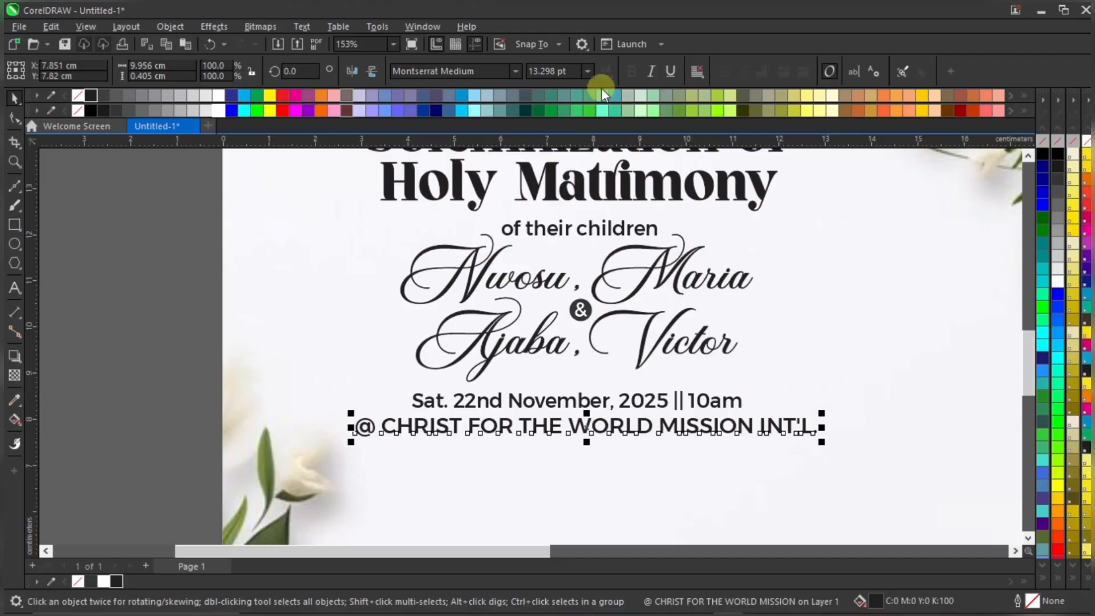
Set the venue line to 12 pt and centre it under the date
{"action": "left_click", "coordinate": [562, 72]}
{"action": "triple_click", "coordinate": [563, 71]}
{"action": "type", "text": "12"}
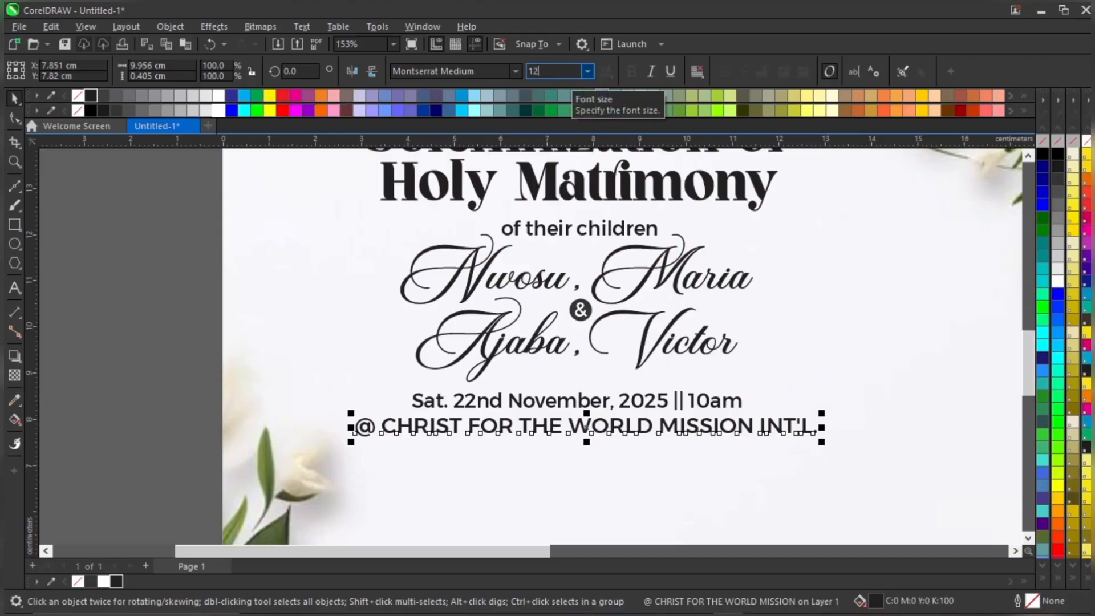
{"action": "key", "text": "Return"}
{"action": "left_click_drag", "start_coordinate": [635, 425], "coordinate": [645, 423]}
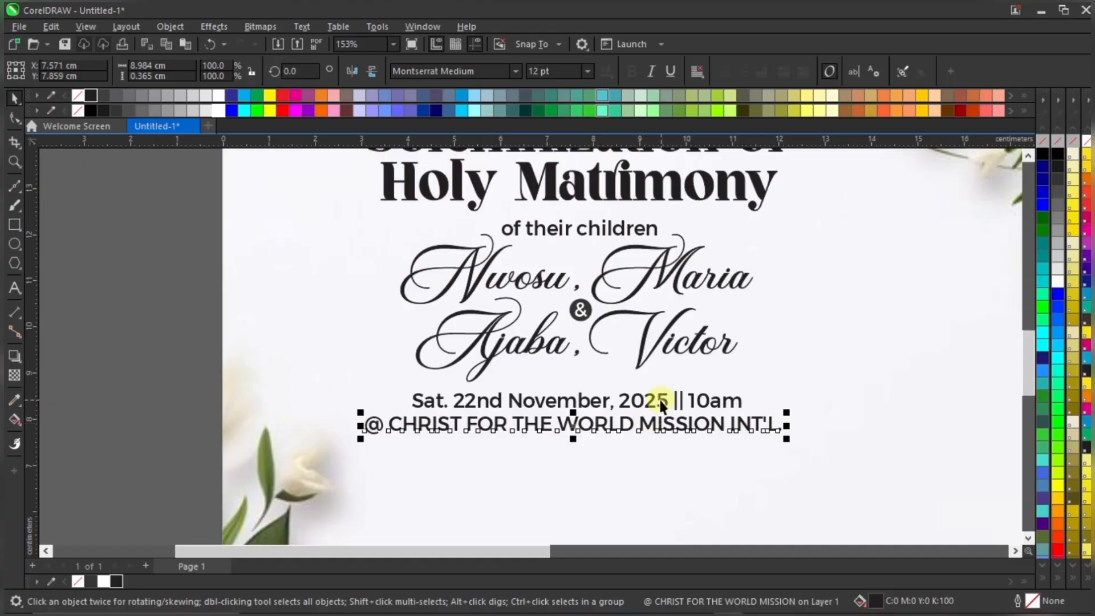
{"action": "left_click", "coordinate": [660, 400], "text": "shift"}
{"action": "scroll", "coordinate": [660, 399], "scroll_direction": "down", "scroll_amount": 2}
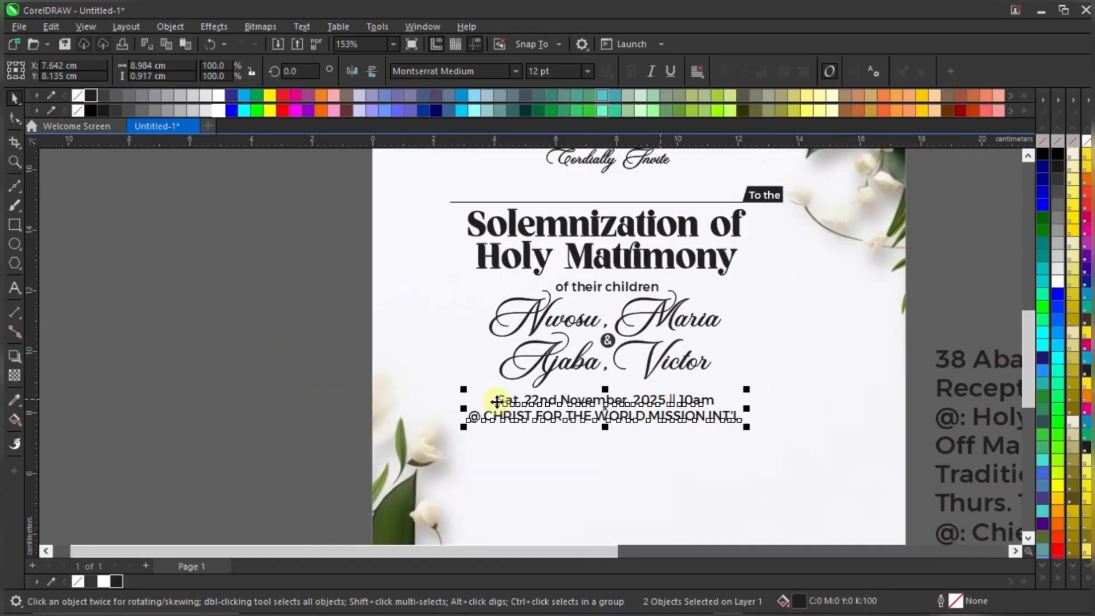
{"action": "left_click", "coordinate": [306, 404]}
{"action": "scroll", "coordinate": [627, 410], "scroll_direction": "up", "scroll_amount": 1}
{"action": "scroll", "coordinate": [632, 393], "scroll_direction": "down", "scroll_amount": 1}
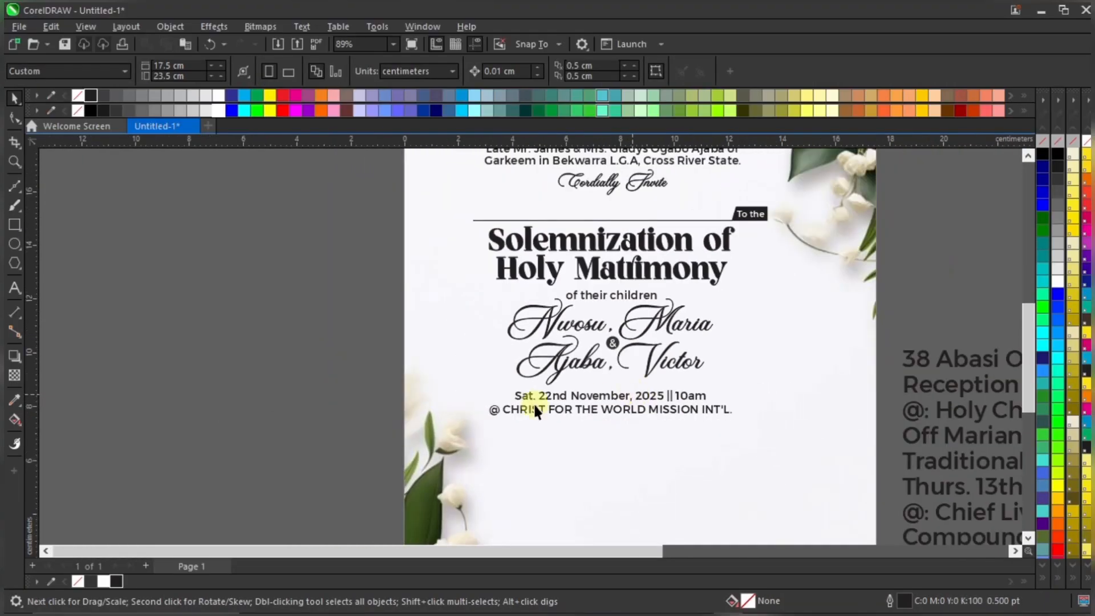
{"action": "scroll", "coordinate": [534, 417], "scroll_direction": "down", "scroll_amount": 1}
{"action": "scroll", "coordinate": [534, 413], "scroll_direction": "down", "scroll_amount": 1}
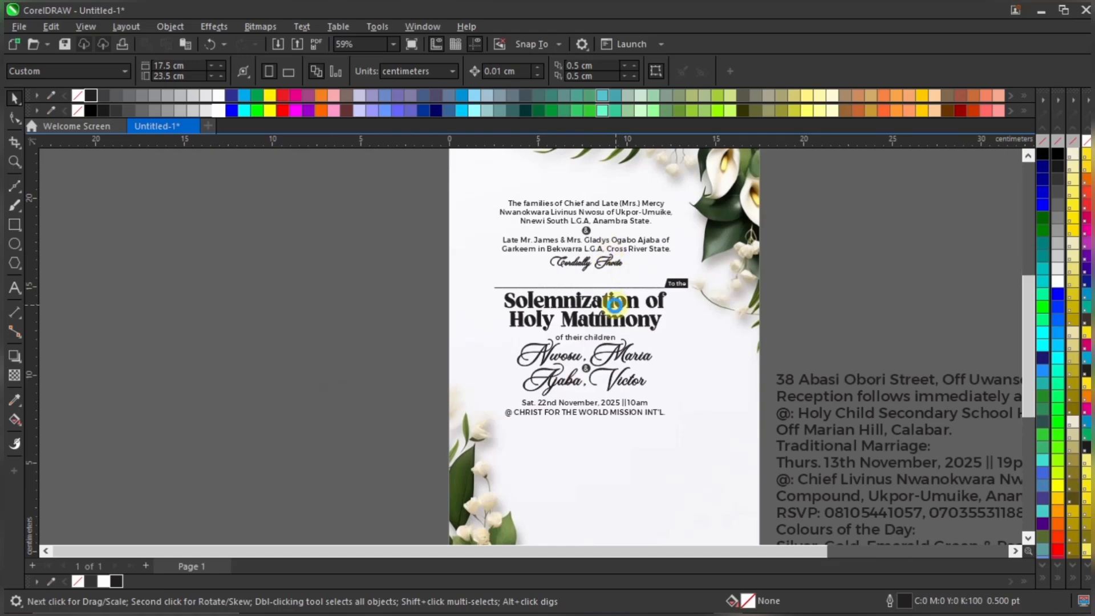
{"action": "scroll", "coordinate": [639, 386], "scroll_direction": "up", "scroll_amount": 1}
{"action": "scroll", "coordinate": [640, 383], "scroll_direction": "down", "scroll_amount": 1}
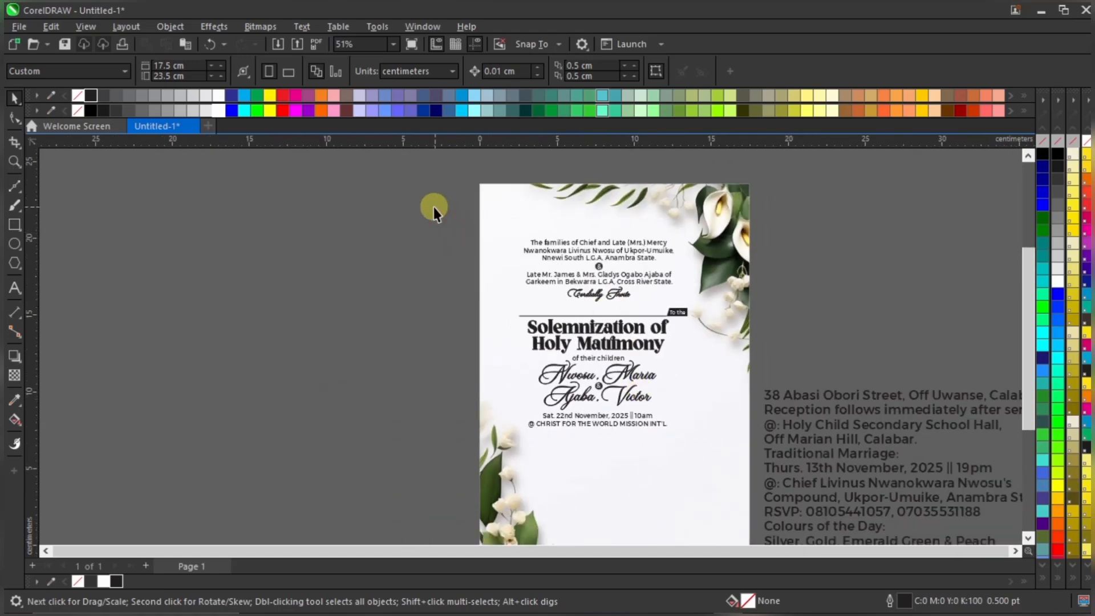
{"action": "scroll", "coordinate": [564, 392], "scroll_direction": "up", "scroll_amount": 1}
{"action": "scroll", "coordinate": [593, 381], "scroll_direction": "down", "scroll_amount": 2}
{"action": "scroll", "coordinate": [628, 346], "scroll_direction": "up", "scroll_amount": 9}
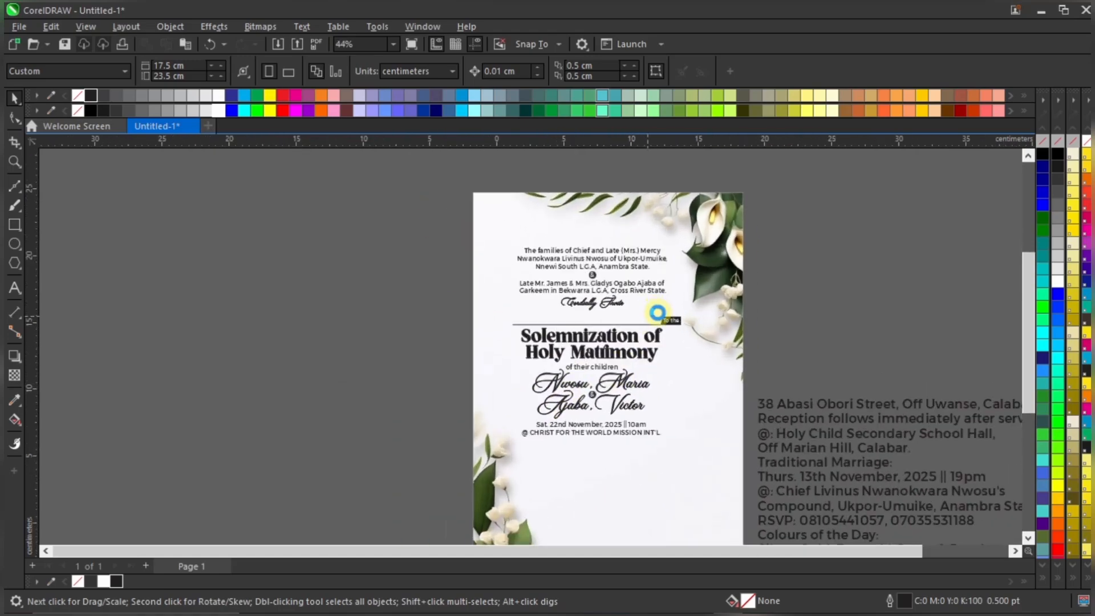
{"action": "scroll", "coordinate": [706, 277], "scroll_direction": "down", "scroll_amount": 2}
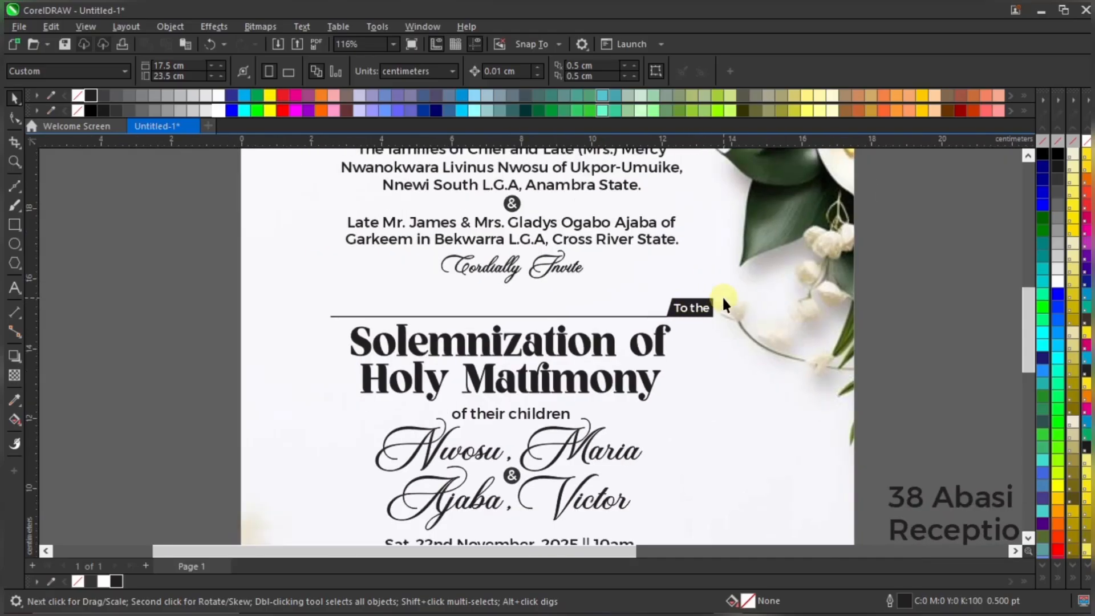
{"action": "scroll", "coordinate": [713, 271], "scroll_direction": "down", "scroll_amount": 1}
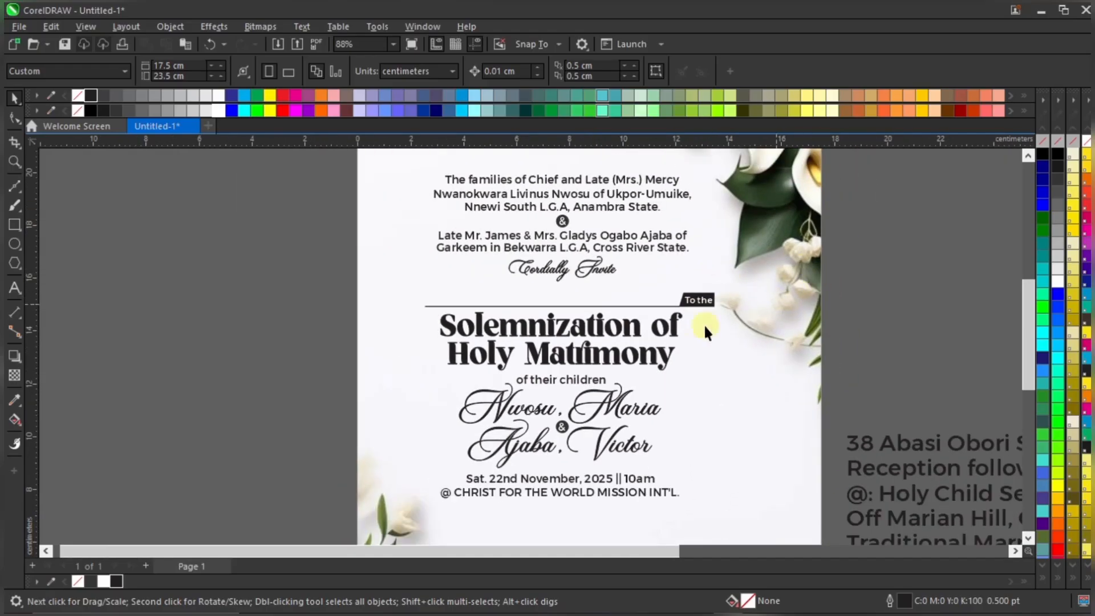
{"action": "scroll", "coordinate": [497, 295], "scroll_direction": "down", "scroll_amount": 1}
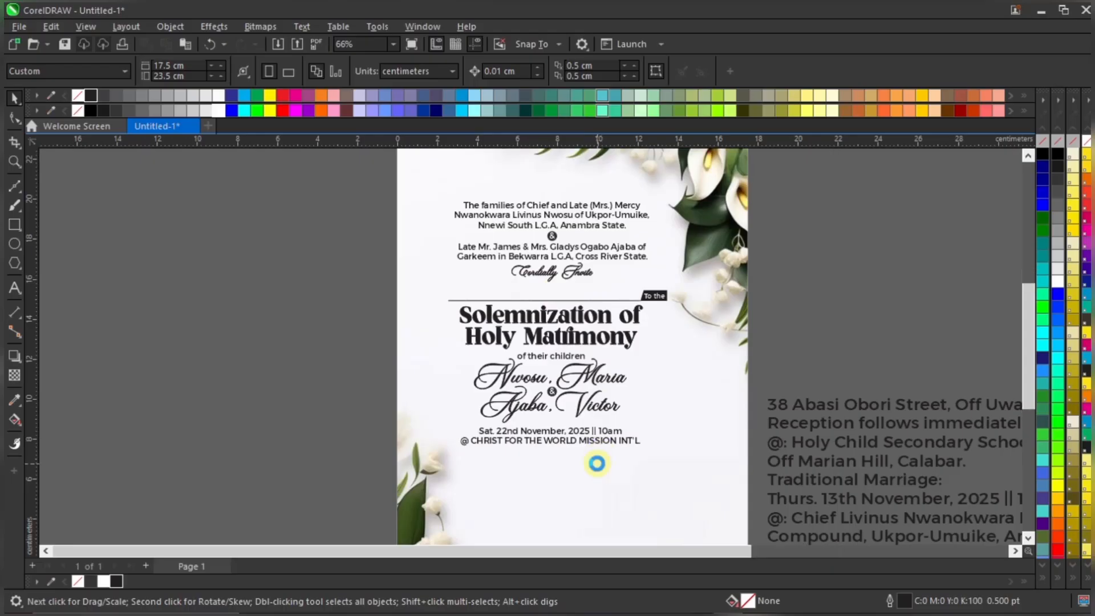
{"action": "scroll", "coordinate": [663, 409], "scroll_direction": "up", "scroll_amount": 1}
{"action": "scroll", "coordinate": [641, 357], "scroll_direction": "down", "scroll_amount": 1}
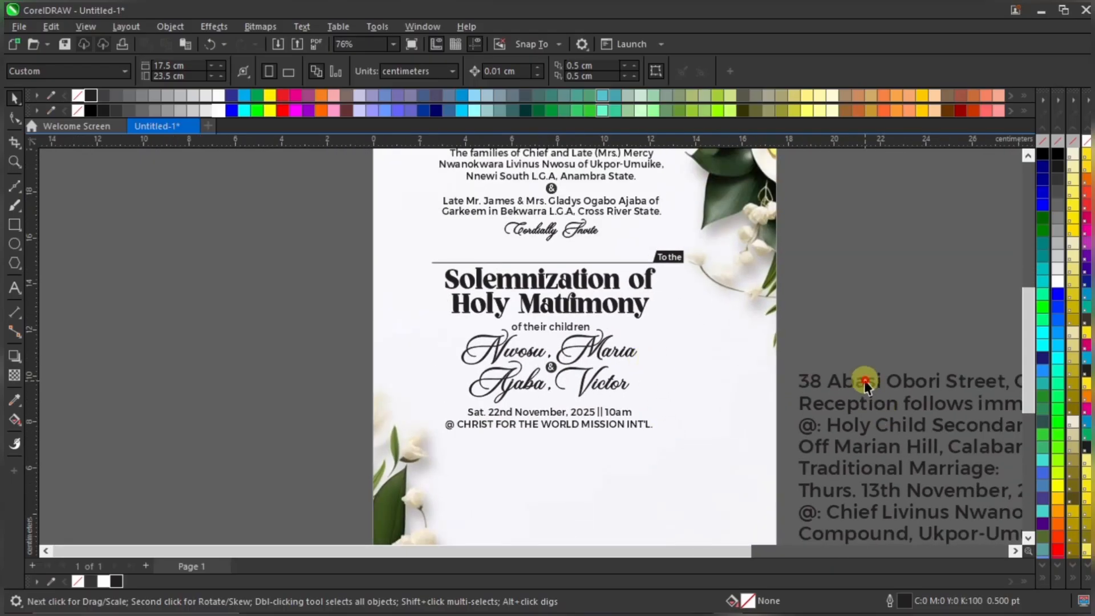
{"action": "left_click_drag", "start_coordinate": [865, 382], "coordinate": [565, 457]}
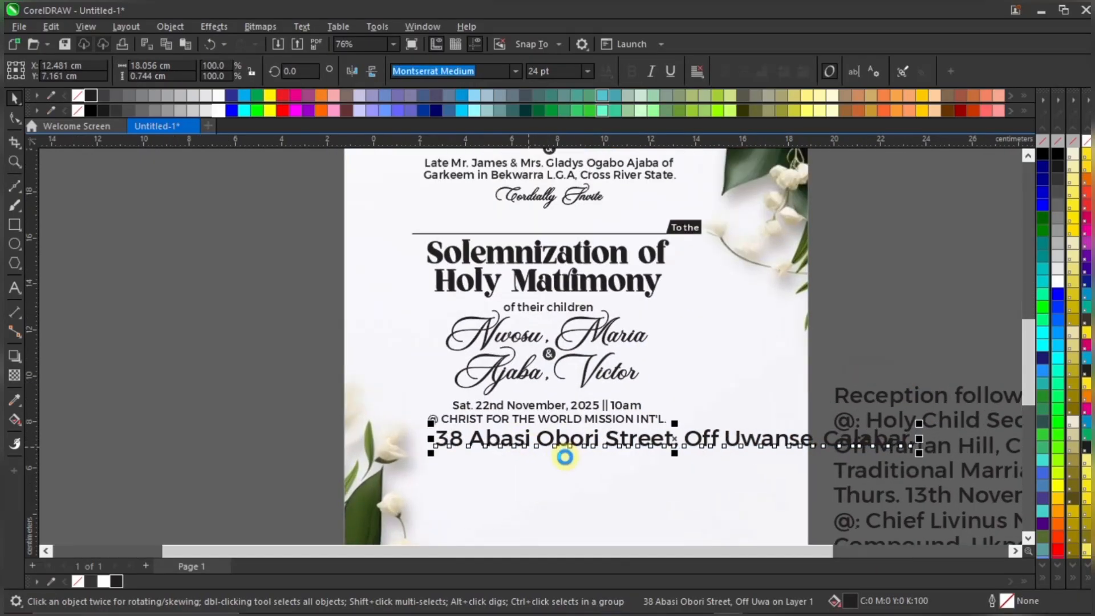
{"action": "scroll", "coordinate": [565, 457], "scroll_direction": "up", "scroll_amount": 4}
{"action": "left_click", "coordinate": [569, 70]}
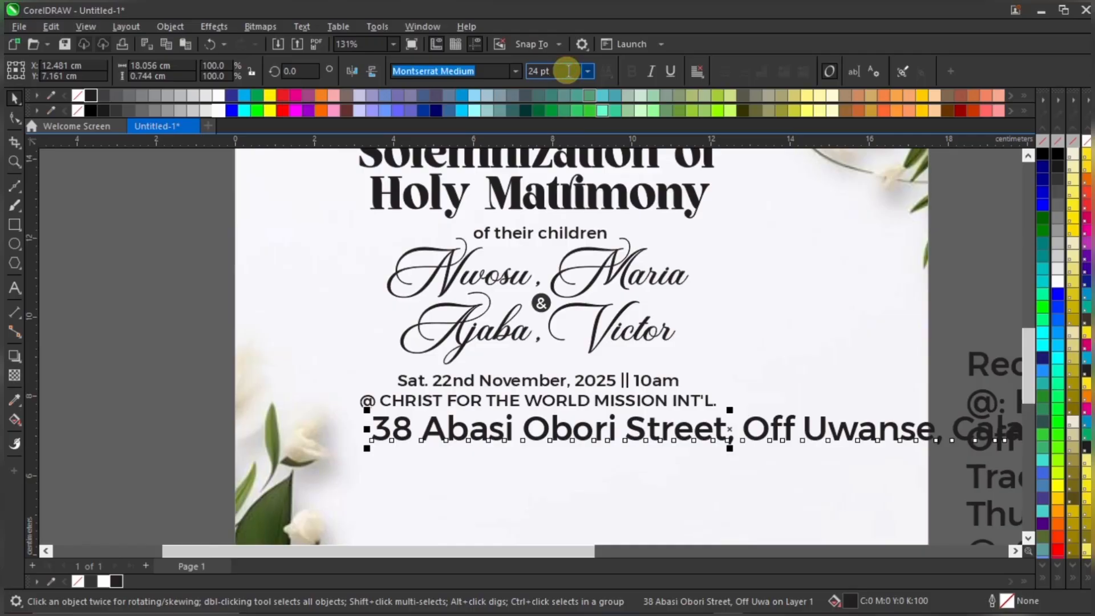
{"action": "double_click", "coordinate": [569, 71]}
{"action": "type", "text": "12"}
{"action": "key", "text": "Return"}
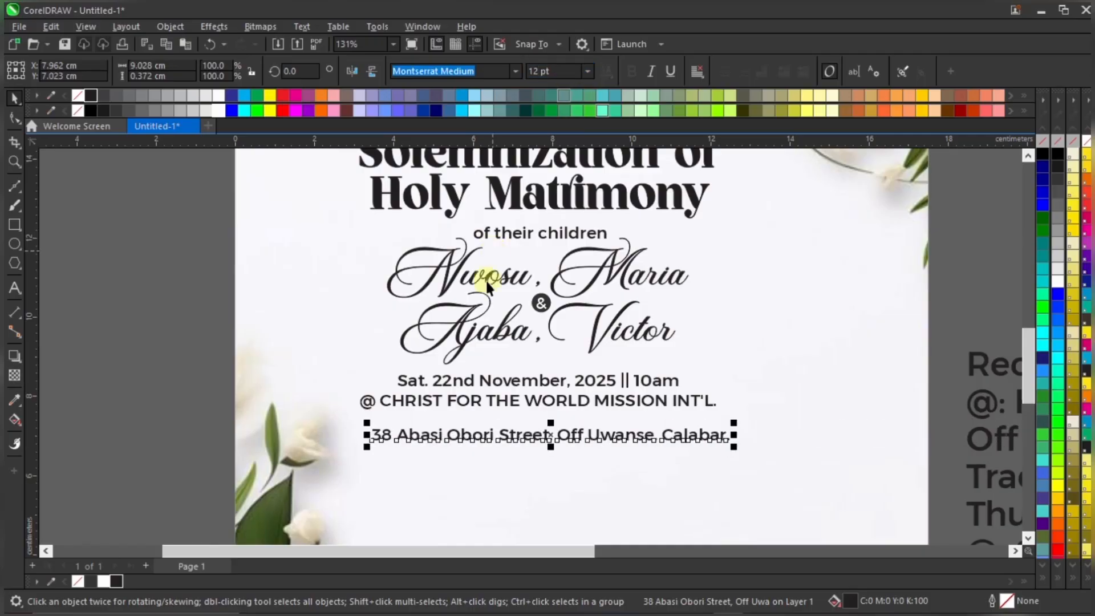
{"action": "scroll", "coordinate": [501, 466], "scroll_direction": "up", "scroll_amount": 1}
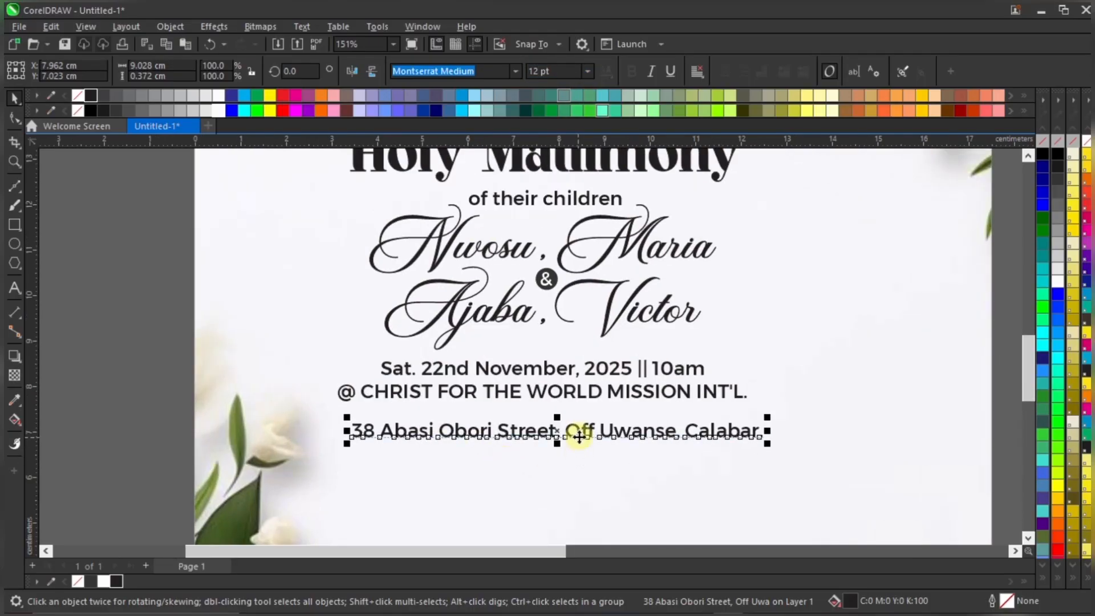
{"action": "left_click_drag", "start_coordinate": [586, 430], "coordinate": [583, 412]}
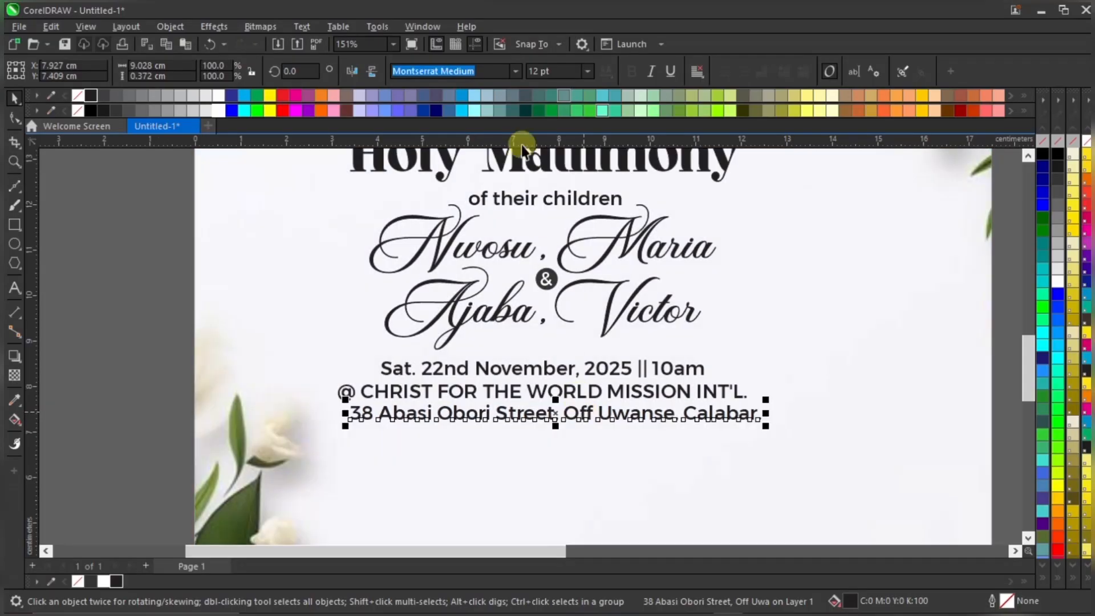
Set the address line to 11 pt and nudge it slightly up and right
{"action": "double_click", "coordinate": [559, 72]}
{"action": "type", "text": "11"}
{"action": "key", "text": "Return"}
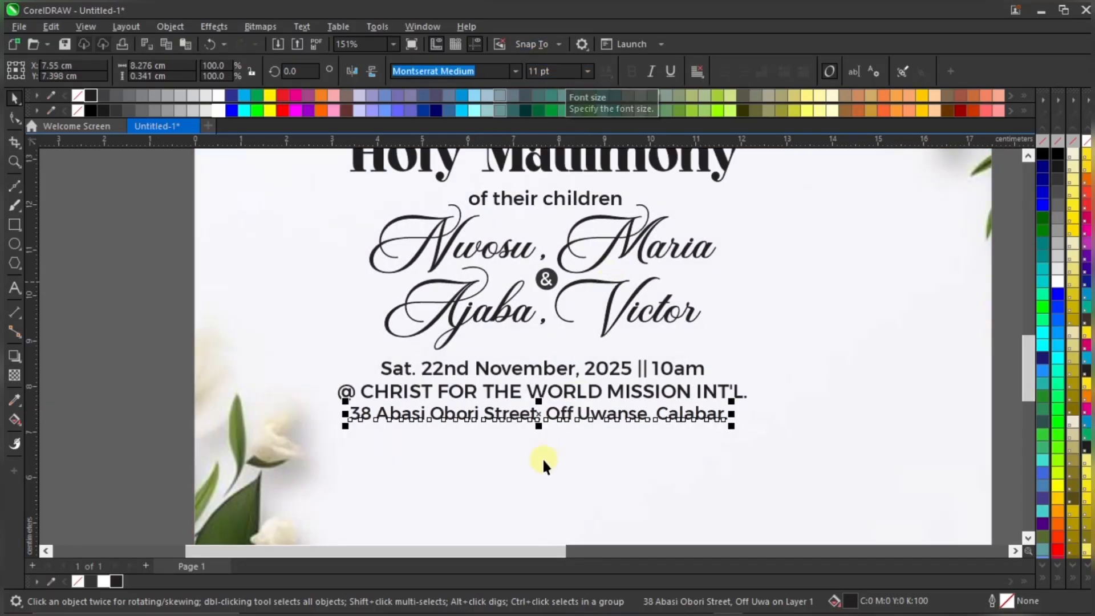
{"action": "scroll", "coordinate": [530, 416], "scroll_direction": "up", "scroll_amount": 3}
{"action": "left_click_drag", "start_coordinate": [582, 393], "coordinate": [587, 388]}
Place the 'Reception follows immediately after service' line on the invitation beneath the address
{"action": "left_click", "coordinate": [632, 357], "text": "shift"}
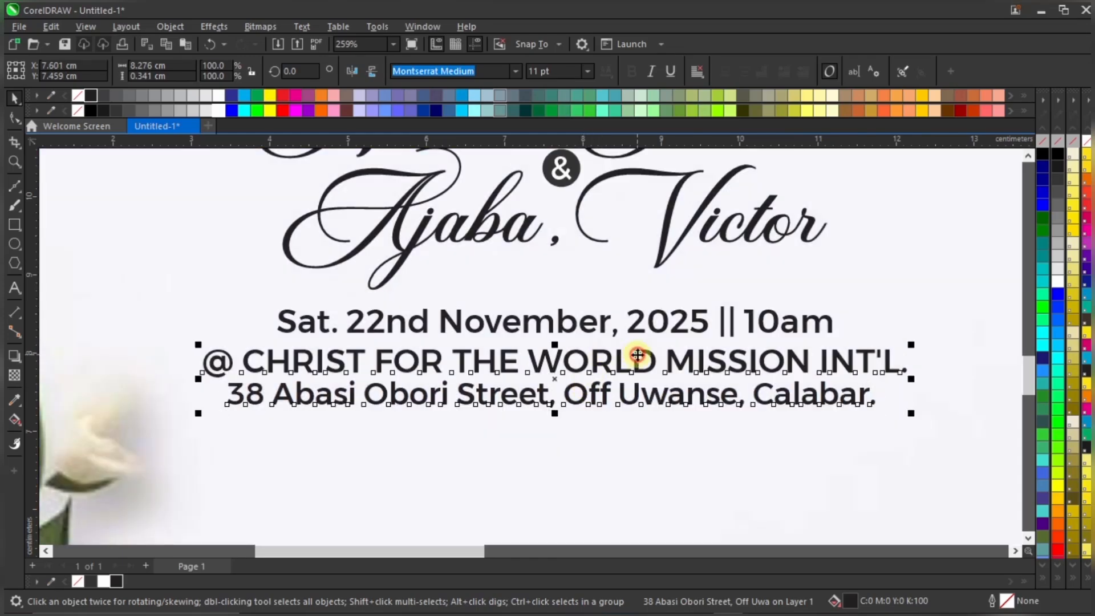
{"action": "scroll", "coordinate": [632, 357], "scroll_direction": "down", "scroll_amount": 5}
{"action": "left_click", "coordinate": [348, 398]}
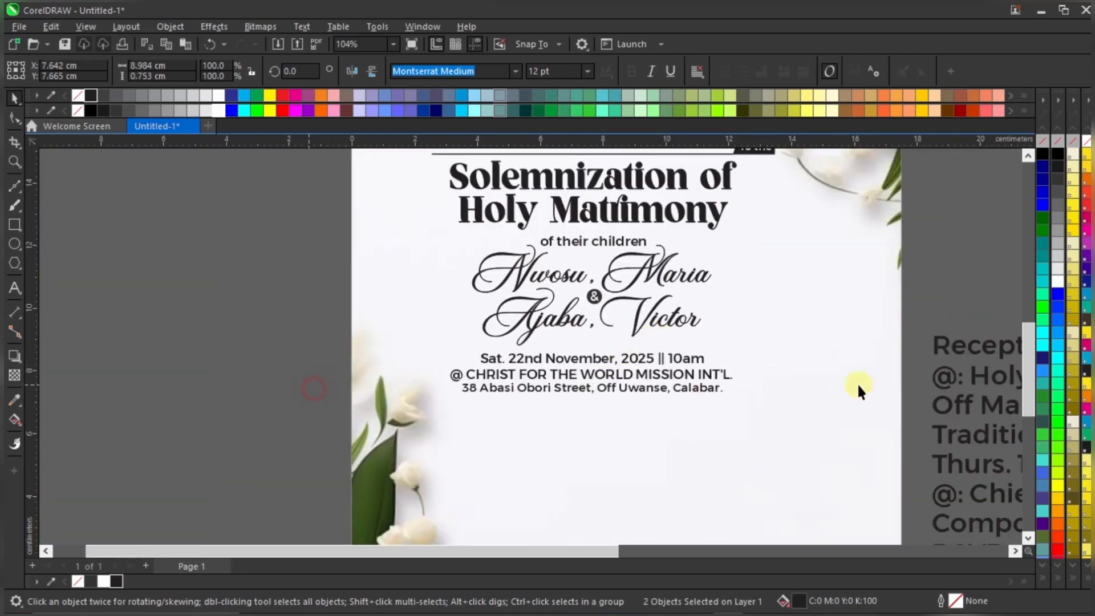
{"action": "left_click_drag", "start_coordinate": [966, 350], "coordinate": [454, 413]}
Shrink the Reception line, nudge it up and right, and apply the Mutiara Calligraphy font
{"action": "scroll", "coordinate": [709, 383], "scroll_direction": "down", "scroll_amount": 2}
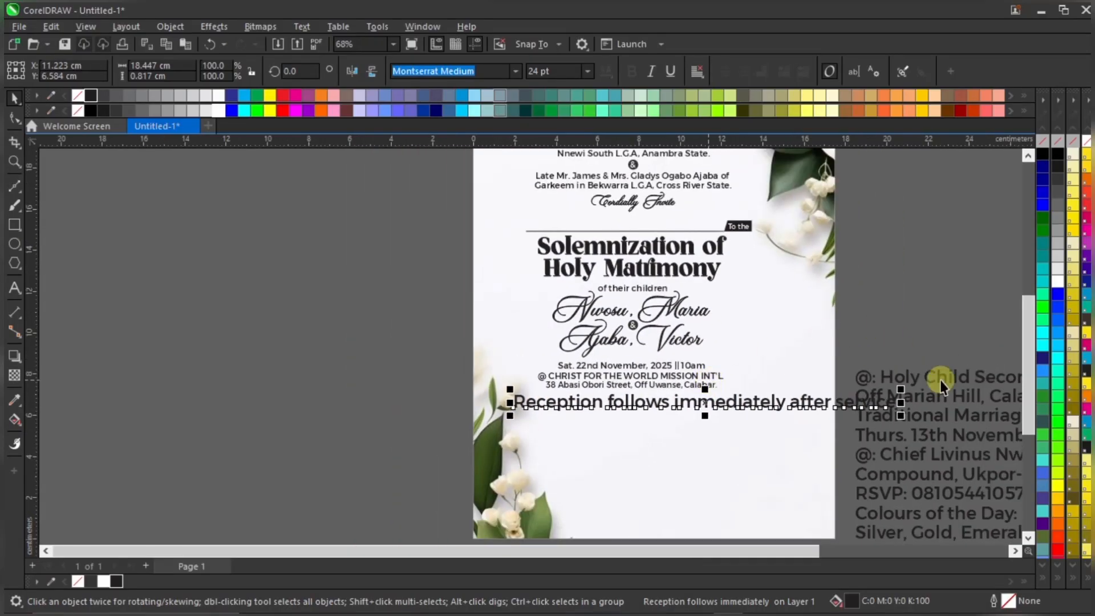
{"action": "left_click_drag", "start_coordinate": [901, 389], "coordinate": [766, 368]}
{"action": "scroll", "coordinate": [669, 400], "scroll_direction": "up", "scroll_amount": 2}
{"action": "left_click_drag", "start_coordinate": [677, 423], "coordinate": [693, 412]}
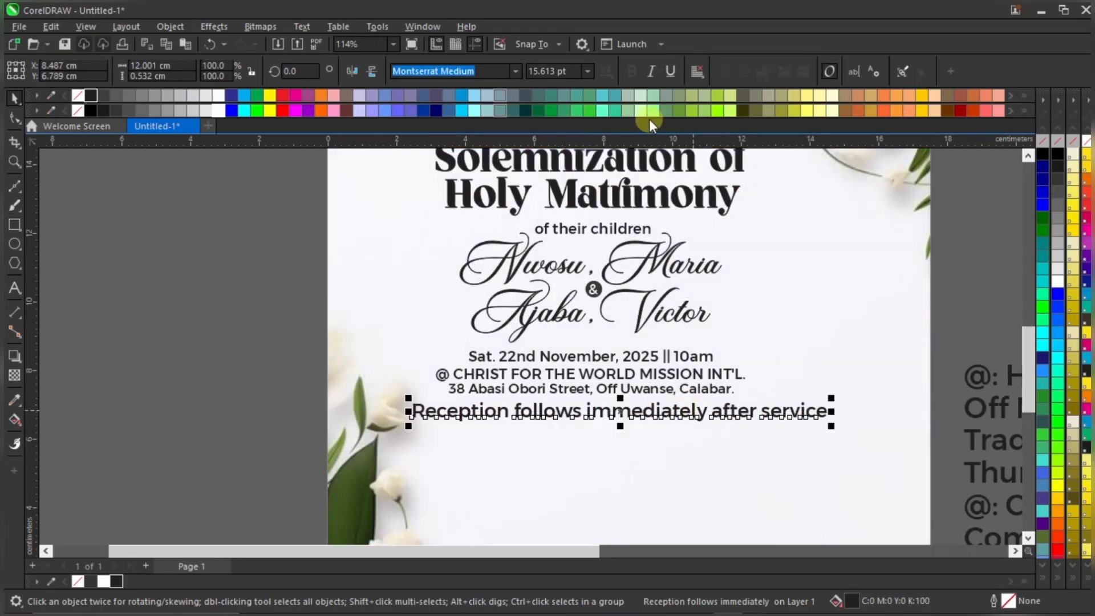
{"action": "left_click", "coordinate": [516, 70]}
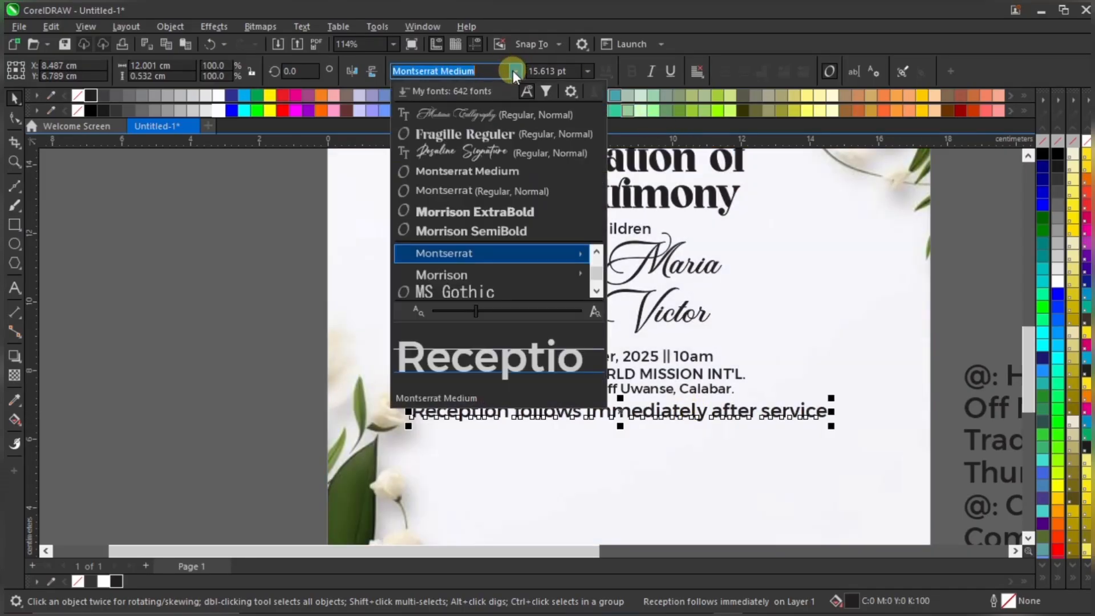
{"action": "left_click", "coordinate": [501, 110]}
Enlarge the Reception line to about 26 pt and give it a black outline
{"action": "left_click_drag", "start_coordinate": [665, 432], "coordinate": [822, 450]}
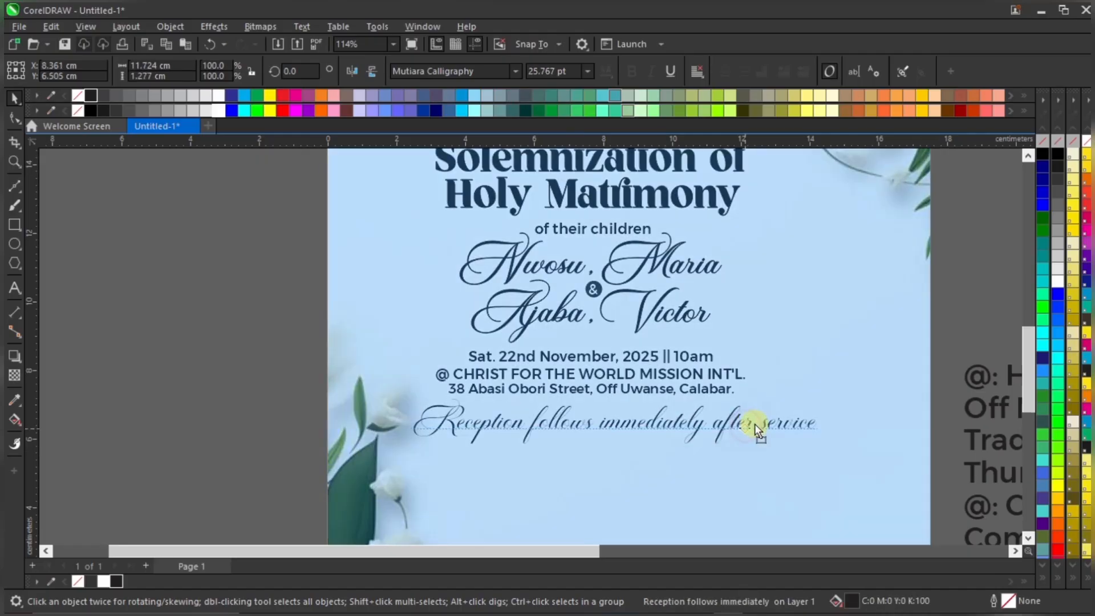
{"action": "left_click_drag", "start_coordinate": [755, 424], "coordinate": [755, 423]}
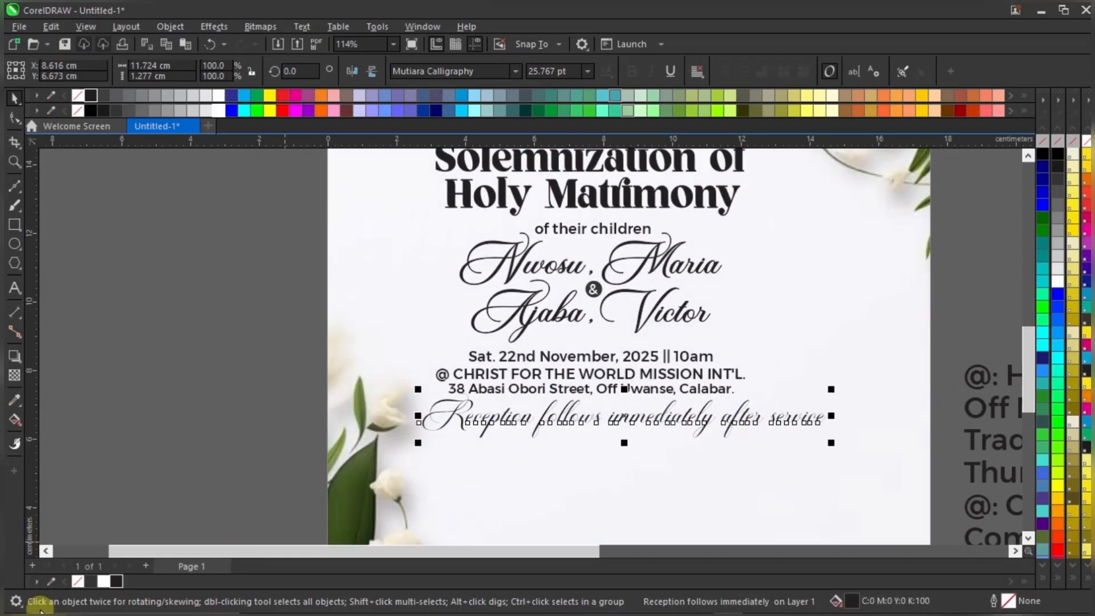
{"action": "right_click", "coordinate": [114, 580]}
{"action": "scroll", "coordinate": [571, 428], "scroll_direction": "down", "scroll_amount": 3}
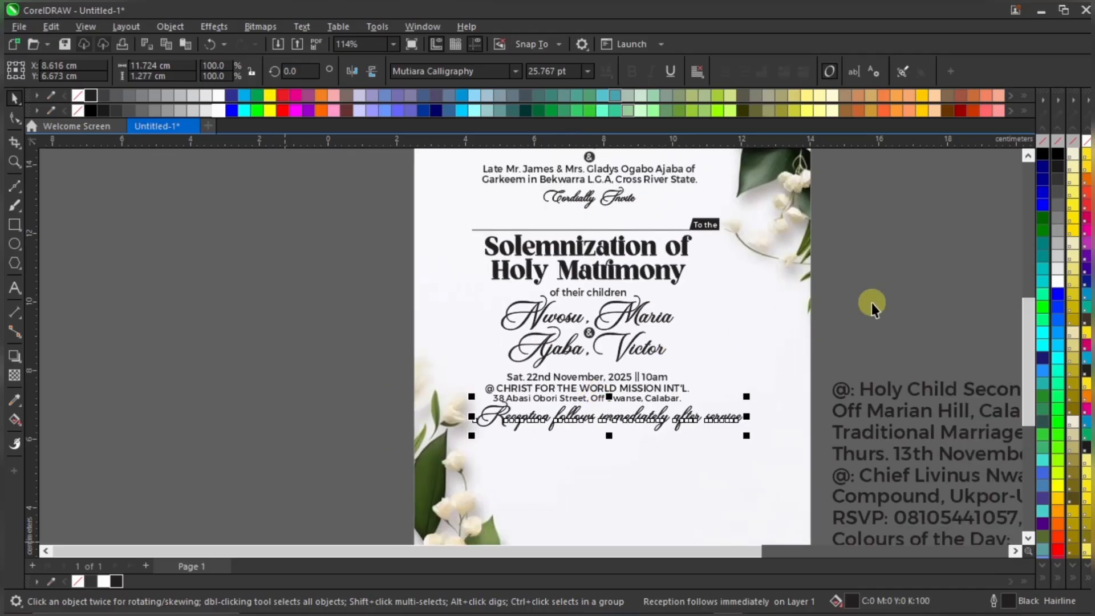
{"action": "left_click", "coordinate": [907, 303]}
Shrink the Reception line to about 19 pt and shift it up under the address
{"action": "scroll", "coordinate": [563, 417], "scroll_direction": "up", "scroll_amount": 2}
{"action": "left_click", "coordinate": [643, 418]}
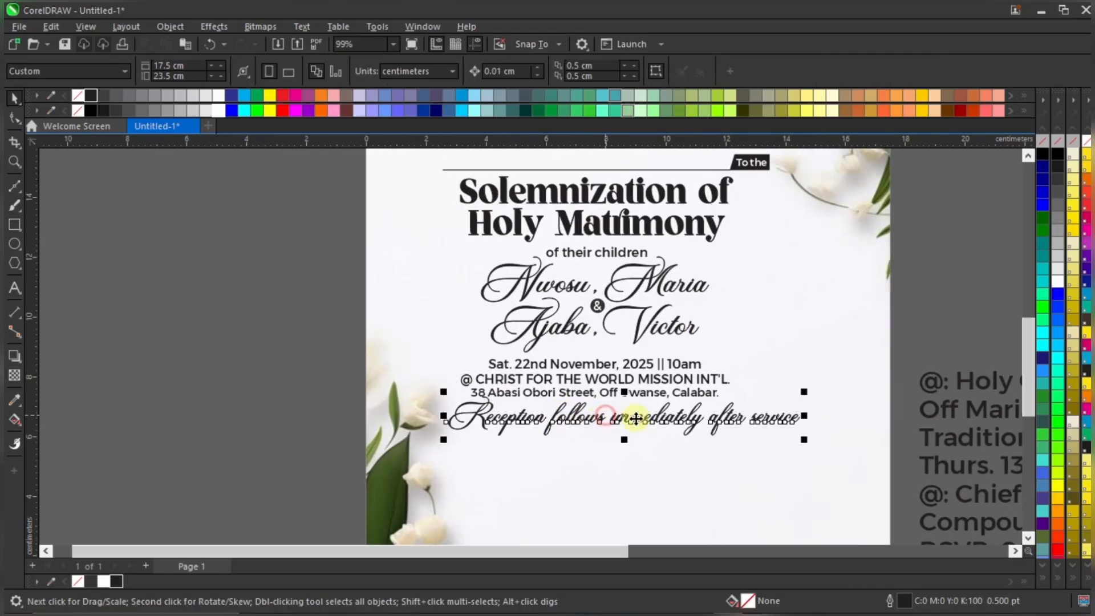
{"action": "left_click_drag", "start_coordinate": [805, 390], "coordinate": [763, 392]}
{"action": "scroll", "coordinate": [577, 395], "scroll_direction": "up", "scroll_amount": 2}
{"action": "mouse_move", "coordinate": [605, 437]}
{"action": "left_mouse_down"}
{"action": "mouse_move", "coordinate": [608, 425]}
{"action": "mouse_move", "coordinate": [623, 430]}
{"action": "left_mouse_up"}
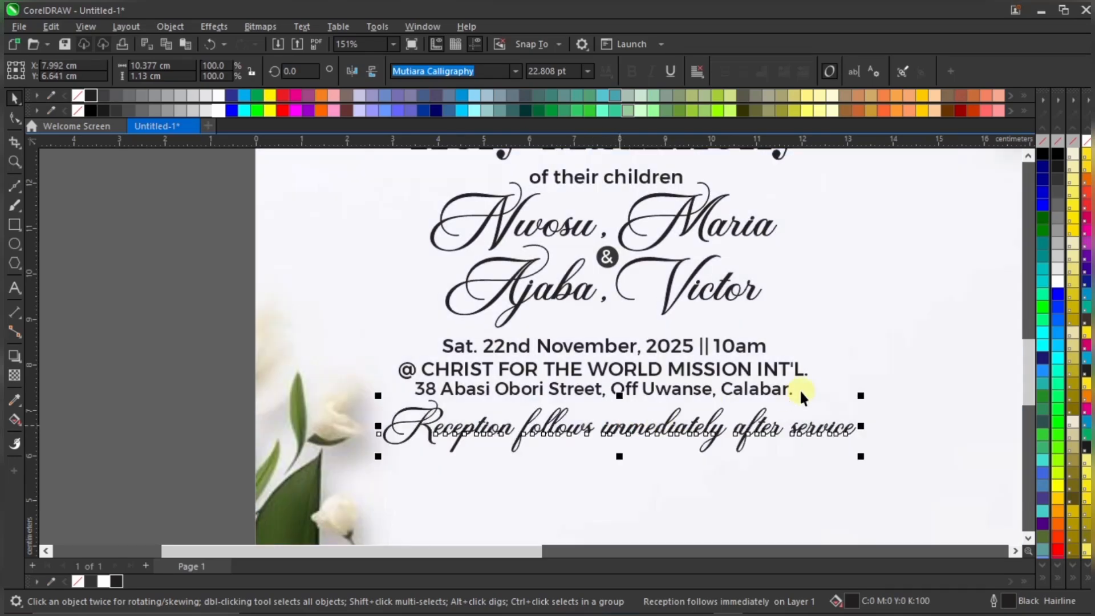
{"action": "left_click_drag", "start_coordinate": [866, 394], "coordinate": [788, 393]}
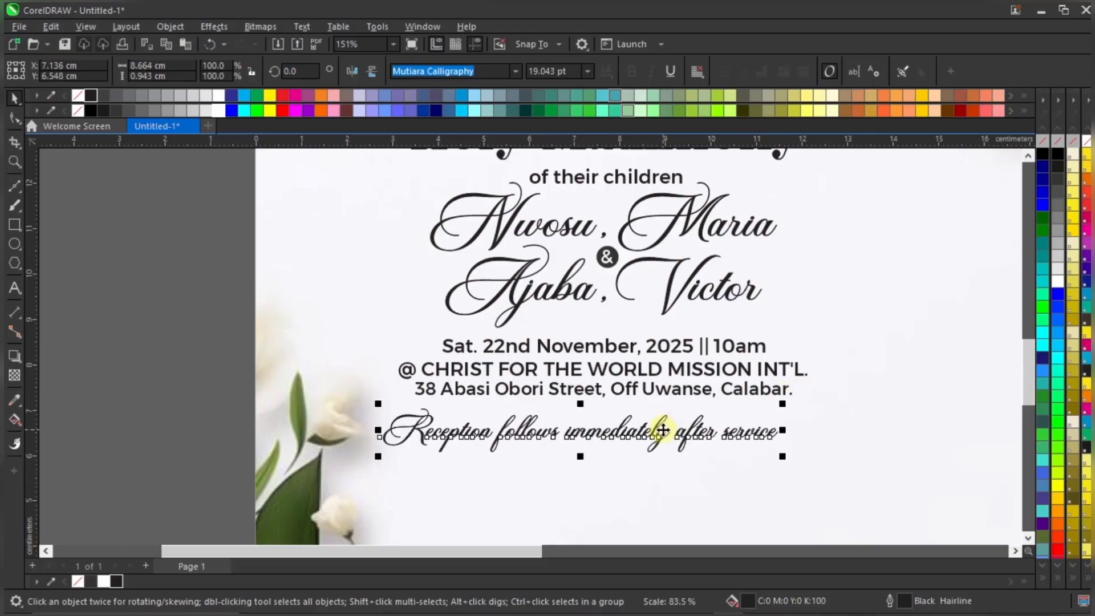
{"action": "left_click_drag", "start_coordinate": [664, 427], "coordinate": [681, 416]}
Fine-tune the Reception line to about 19.5 pt, centred beneath the street address
{"action": "left_click", "coordinate": [765, 392], "text": "shift"}
{"action": "scroll", "coordinate": [765, 392], "scroll_direction": "down", "scroll_amount": 1}
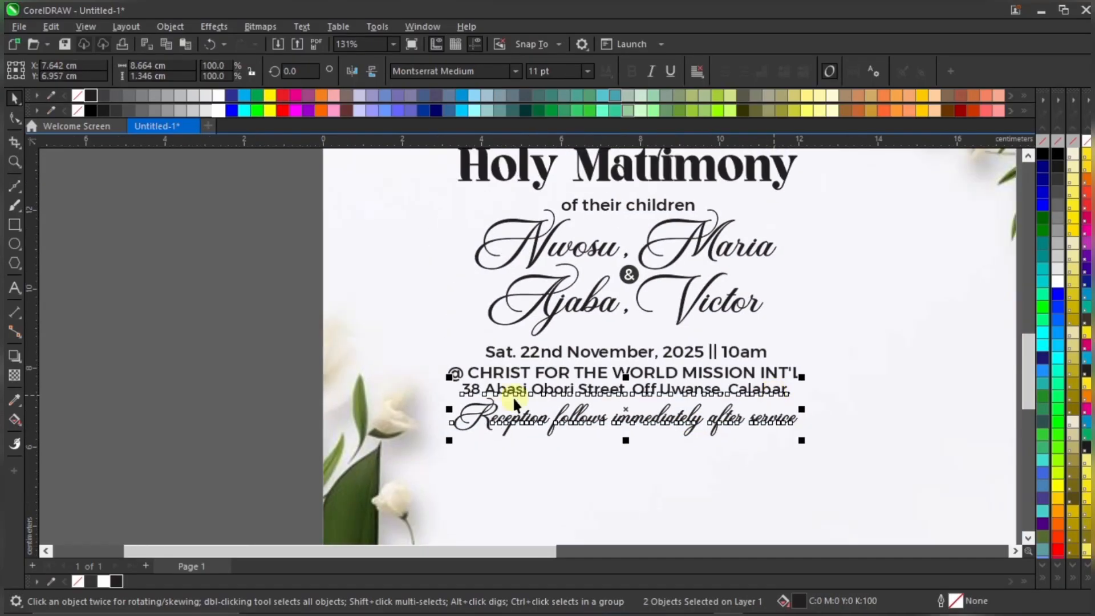
{"action": "left_click", "coordinate": [306, 410]}
{"action": "scroll", "coordinate": [691, 361], "scroll_direction": "down", "scroll_amount": 1}
{"action": "scroll", "coordinate": [765, 362], "scroll_direction": "down", "scroll_amount": 1}
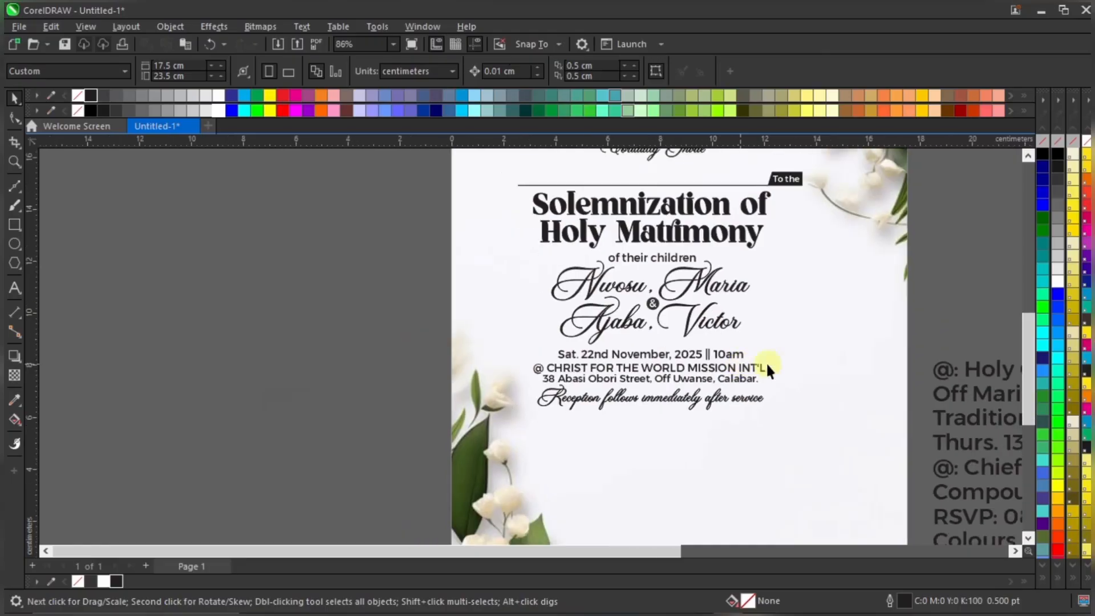
{"action": "scroll", "coordinate": [745, 376], "scroll_direction": "up", "scroll_amount": 1}
{"action": "left_click", "coordinate": [735, 402]}
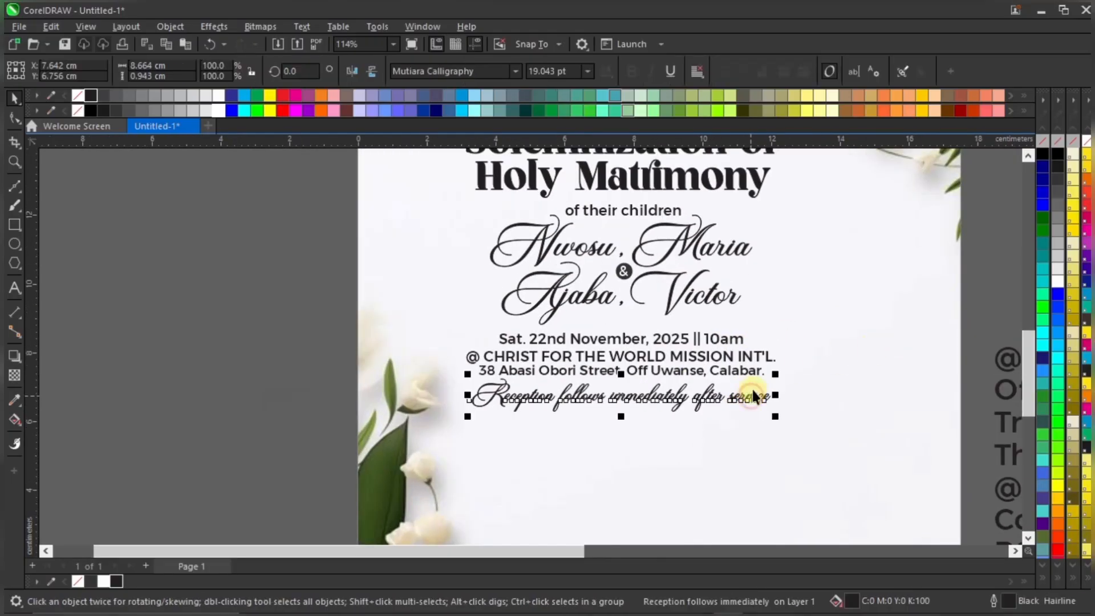
{"action": "scroll", "coordinate": [742, 399], "scroll_direction": "up", "scroll_amount": 1}
{"action": "left_click_drag", "start_coordinate": [780, 371], "coordinate": [788, 368]}
{"action": "scroll", "coordinate": [671, 345], "scroll_direction": "down", "scroll_amount": 1}
{"action": "scroll", "coordinate": [678, 343], "scroll_direction": "down", "scroll_amount": 1}
Bring the '@: Holy Child Secondary School Hall,' line onto the invitation, black at 12 pt
{"action": "left_click", "coordinate": [898, 343]}
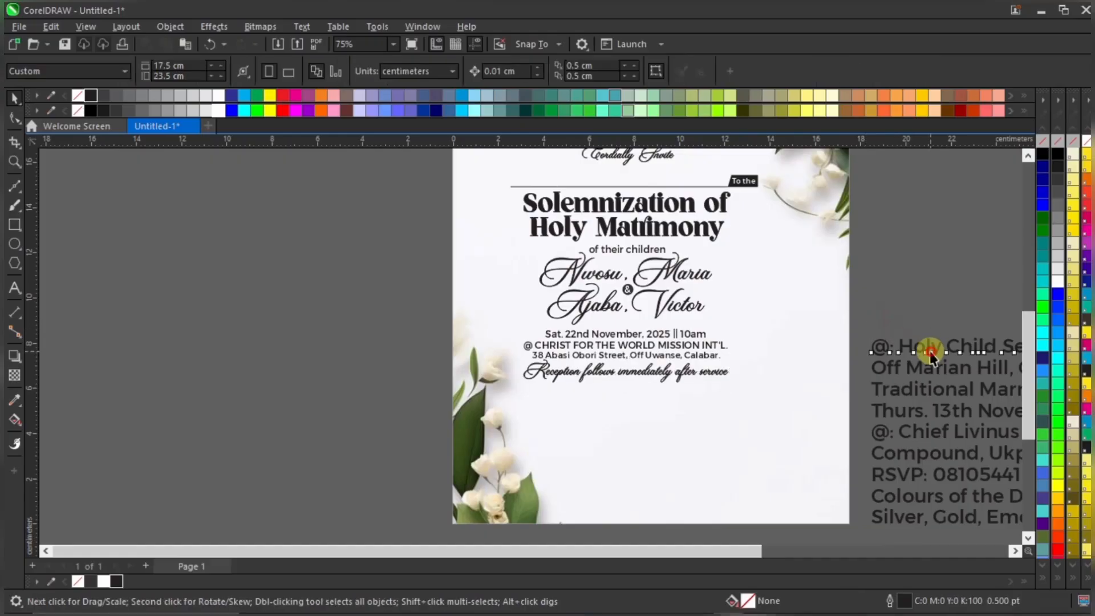
{"action": "left_click_drag", "start_coordinate": [893, 342], "coordinate": [628, 393]}
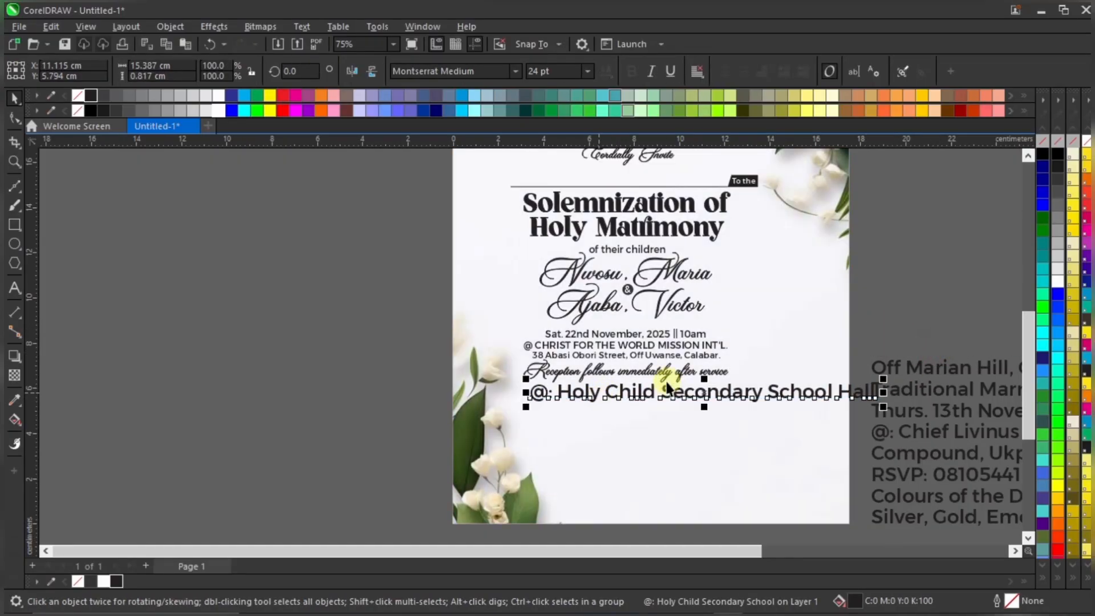
{"action": "scroll", "coordinate": [661, 387], "scroll_direction": "up", "scroll_amount": 2}
{"action": "left_click", "coordinate": [509, 109]}
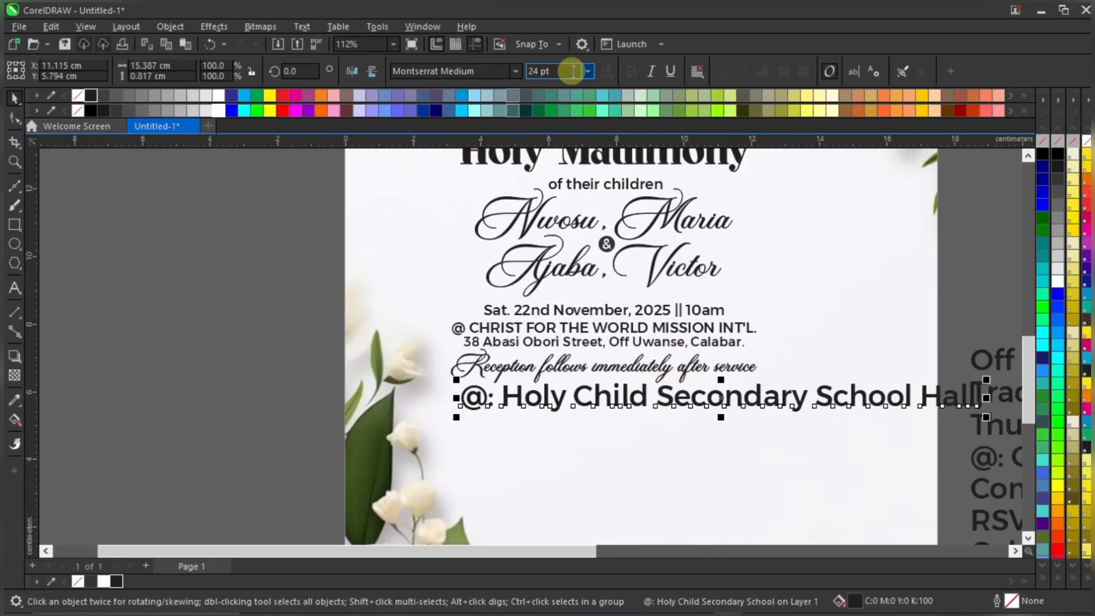
{"action": "key", "text": "ctrl+a"}
{"action": "type", "text": "1"}
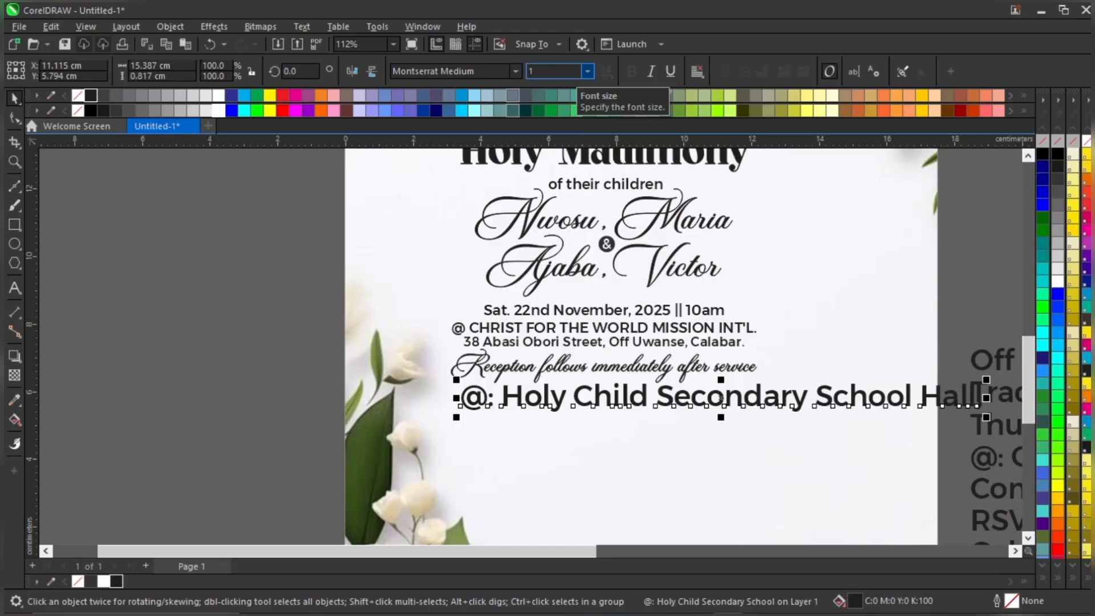
{"action": "type", "text": "2"}
{"action": "key", "text": "Return"}
Position the venue hall line directly beneath the Reception line
{"action": "scroll", "coordinate": [608, 409], "scroll_direction": "up", "scroll_amount": 2}
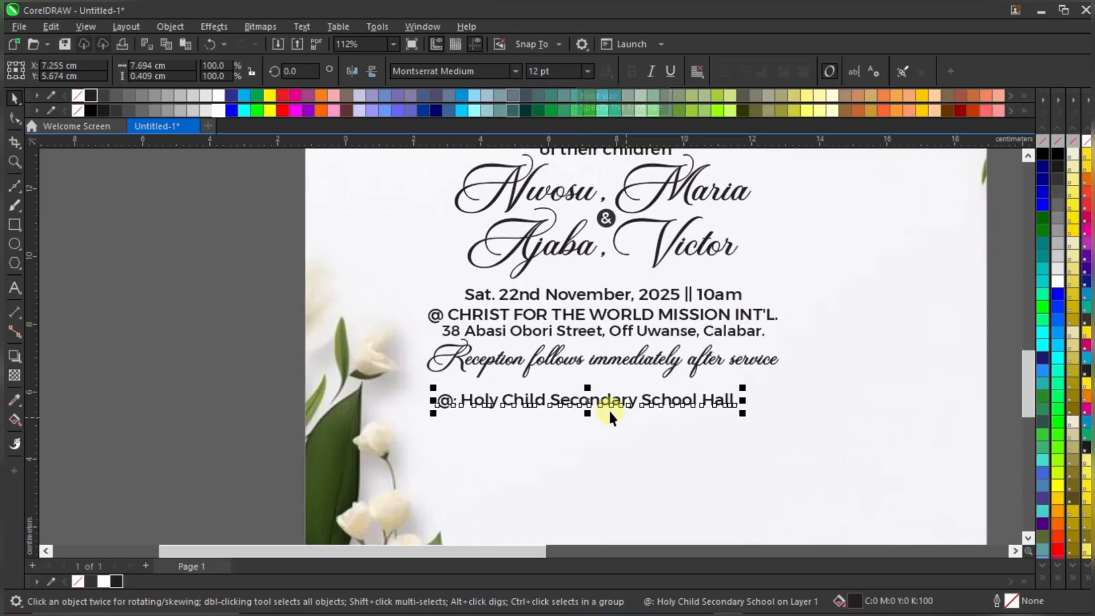
{"action": "left_click_drag", "start_coordinate": [640, 397], "coordinate": [657, 386]}
{"action": "scroll", "coordinate": [649, 421], "scroll_direction": "down", "scroll_amount": 3}
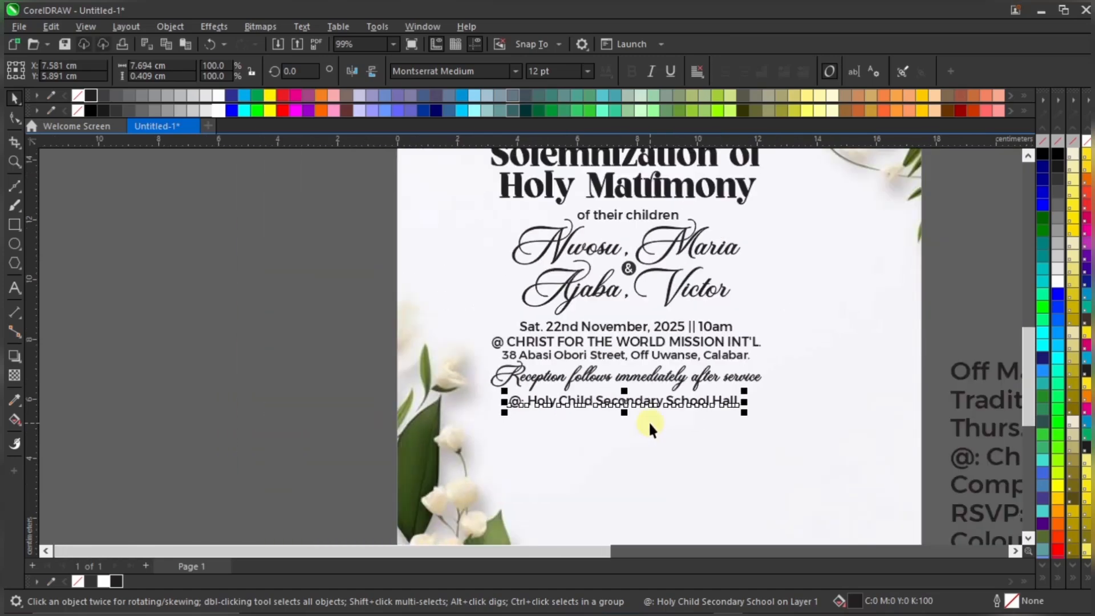
{"action": "scroll", "coordinate": [650, 424], "scroll_direction": "down", "scroll_amount": 1}
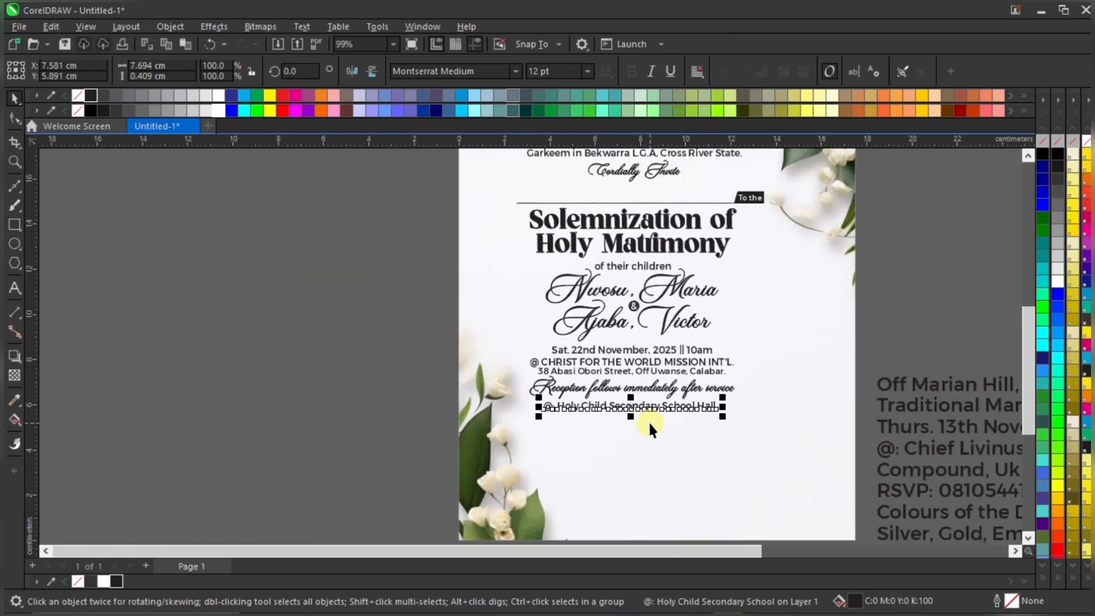
{"action": "left_click", "coordinate": [676, 288]}
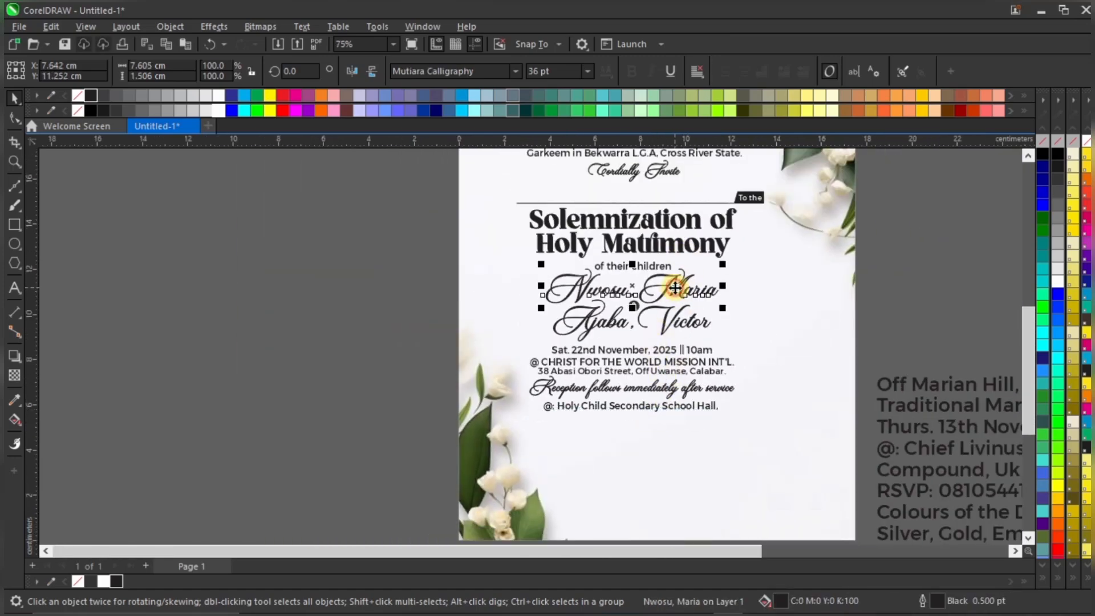
{"action": "left_click", "coordinate": [707, 405]}
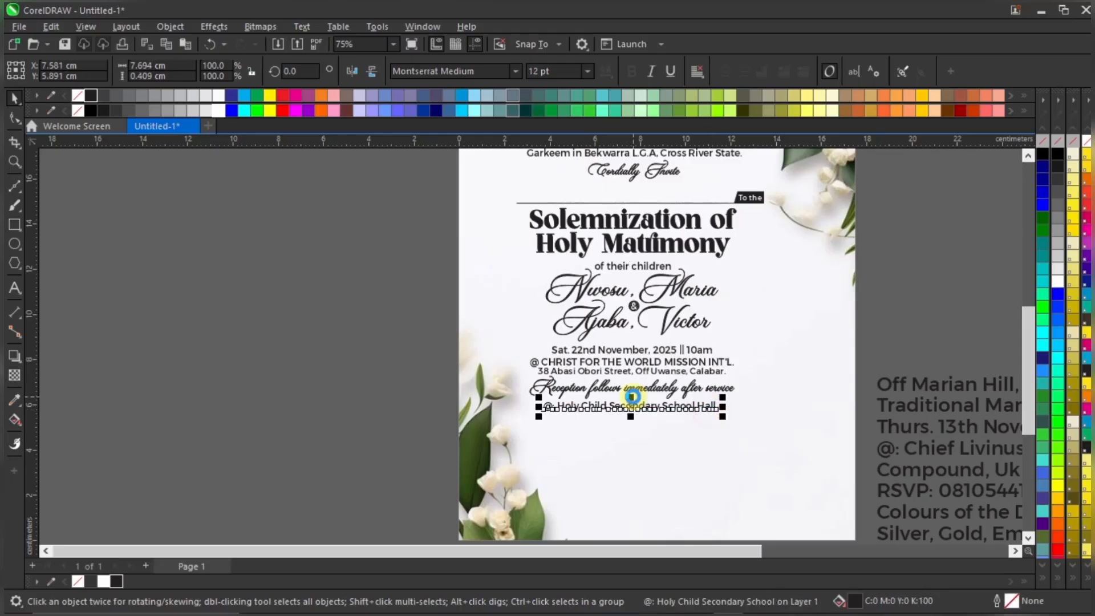
{"action": "scroll", "coordinate": [633, 407], "scroll_direction": "up", "scroll_amount": 3}
{"action": "left_click_drag", "start_coordinate": [656, 421], "coordinate": [660, 415]}
{"action": "left_click", "coordinate": [720, 385], "text": "shift"}
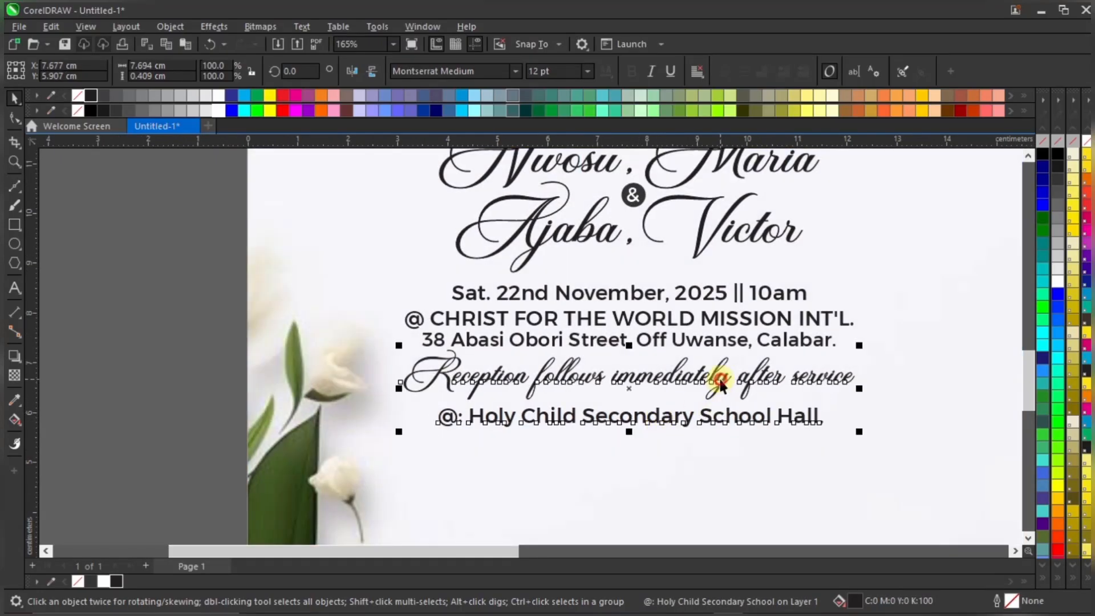
{"action": "scroll", "coordinate": [662, 389], "scroll_direction": "down", "scroll_amount": 2}
{"action": "left_click", "coordinate": [292, 412]}
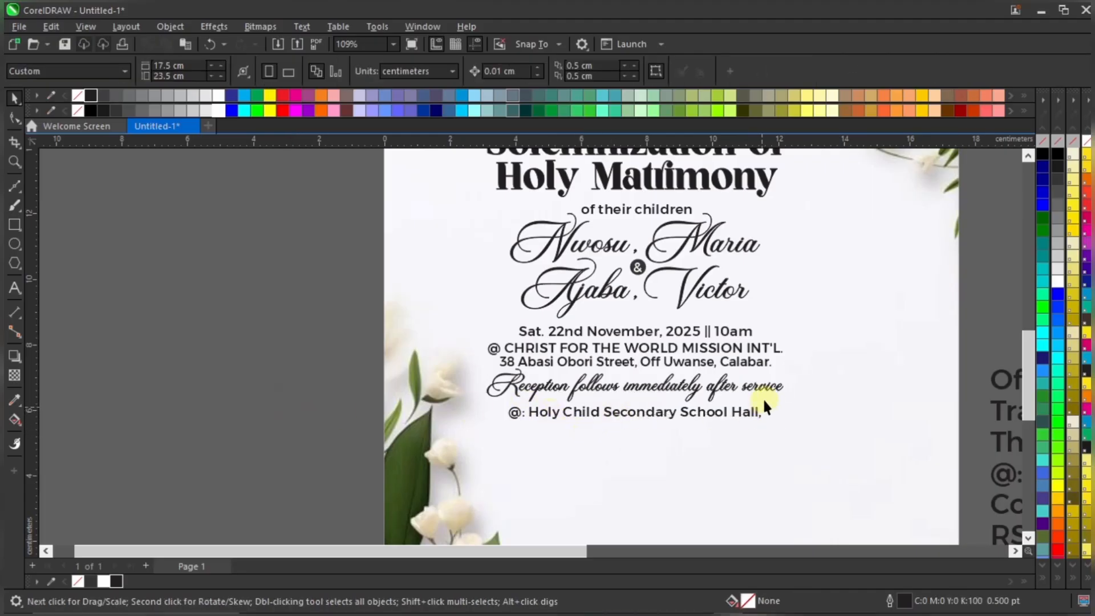
{"action": "scroll", "coordinate": [838, 394], "scroll_direction": "down", "scroll_amount": 4}
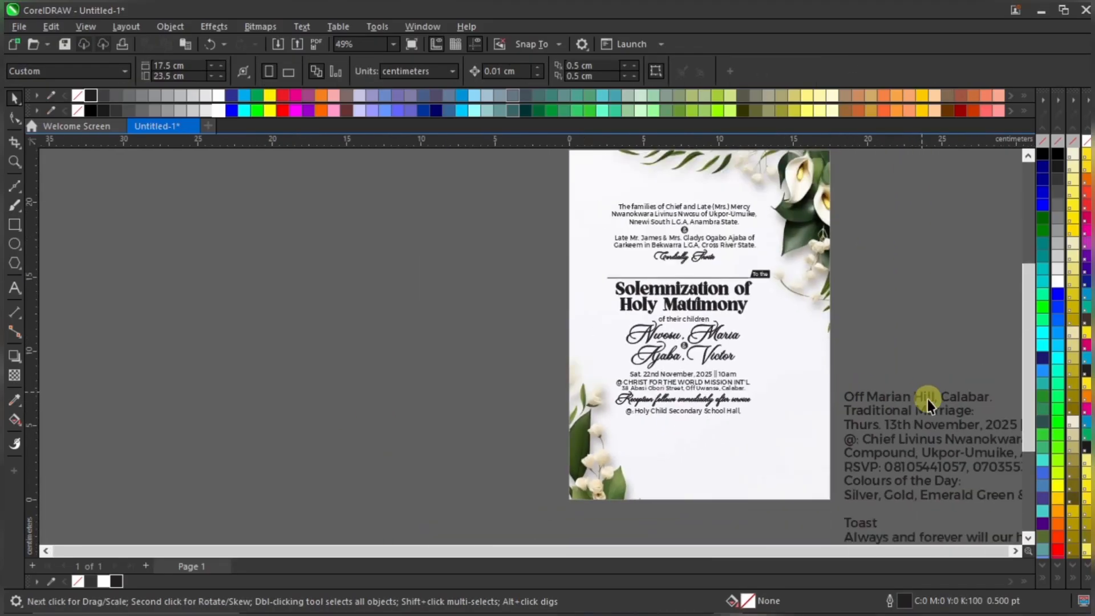
Move the 'Off Marian Hill, Calabar.' line onto the page and set it to 12 pt
{"action": "left_click_drag", "start_coordinate": [941, 406], "coordinate": [664, 425]}
{"action": "scroll", "coordinate": [665, 426], "scroll_direction": "up", "scroll_amount": 3}
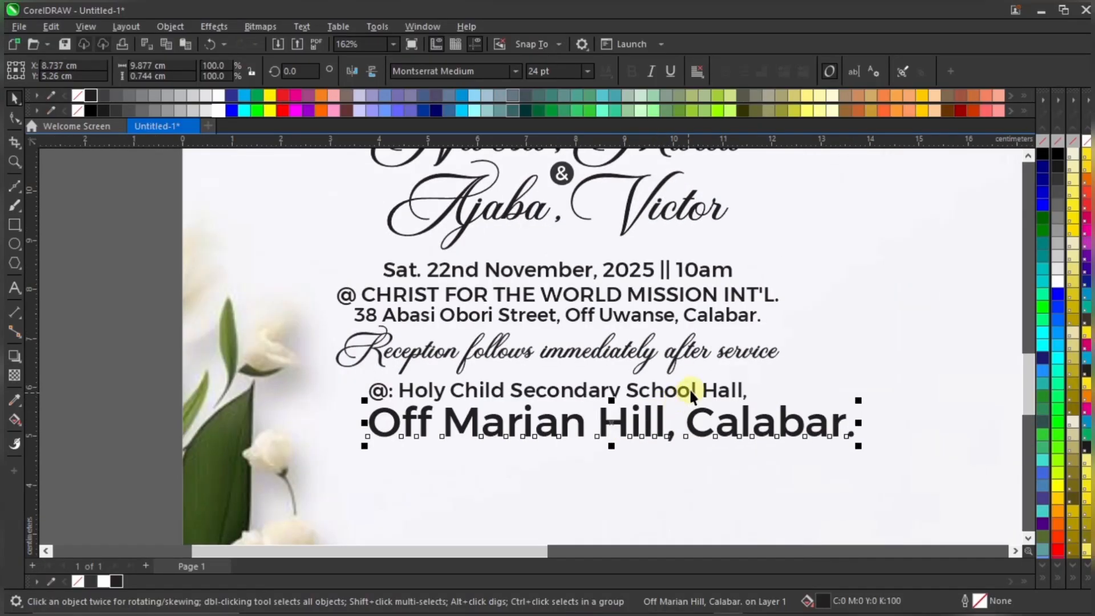
{"action": "left_click", "coordinate": [551, 70]}
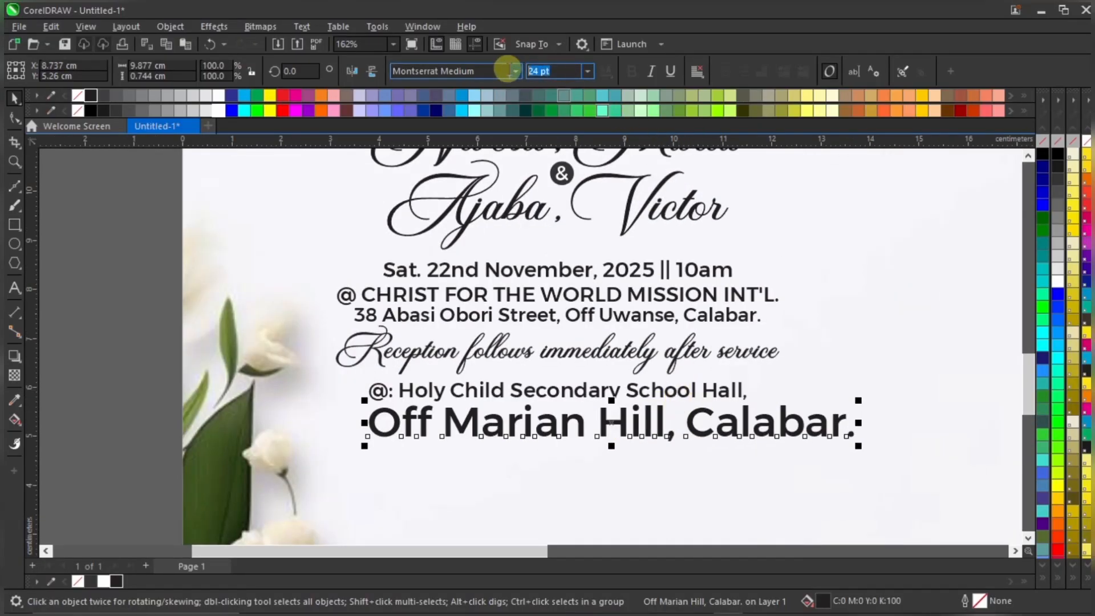
{"action": "type", "text": "12"}
{"action": "key", "text": "Return"}
{"action": "scroll", "coordinate": [506, 428], "scroll_direction": "up", "scroll_amount": 2}
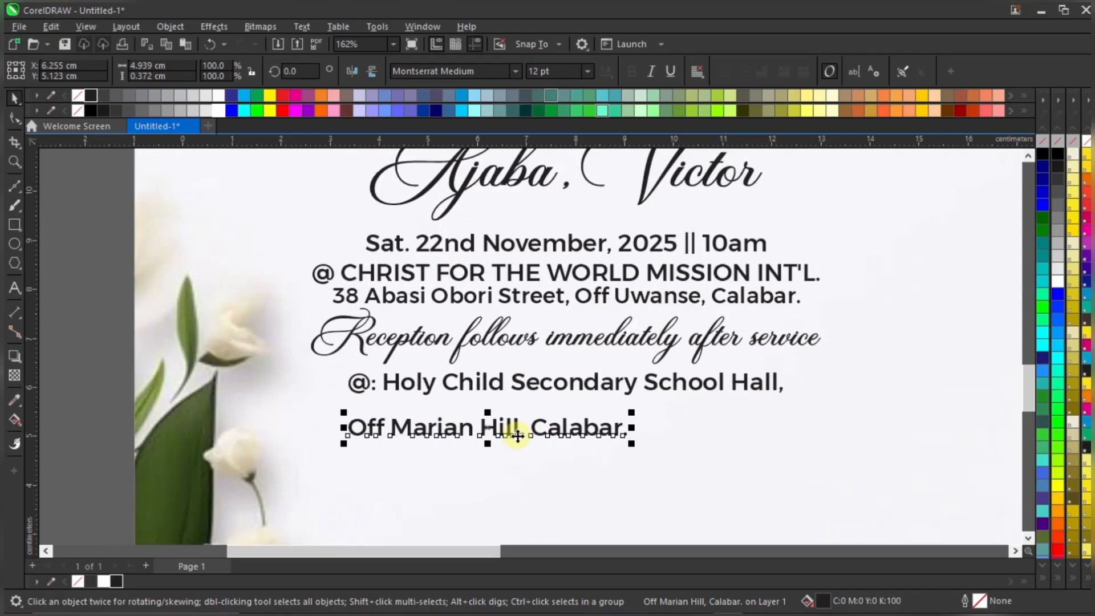
Centre the Off Marian Hill line directly beneath the school hall line
{"action": "left_click_drag", "start_coordinate": [517, 421], "coordinate": [603, 400]}
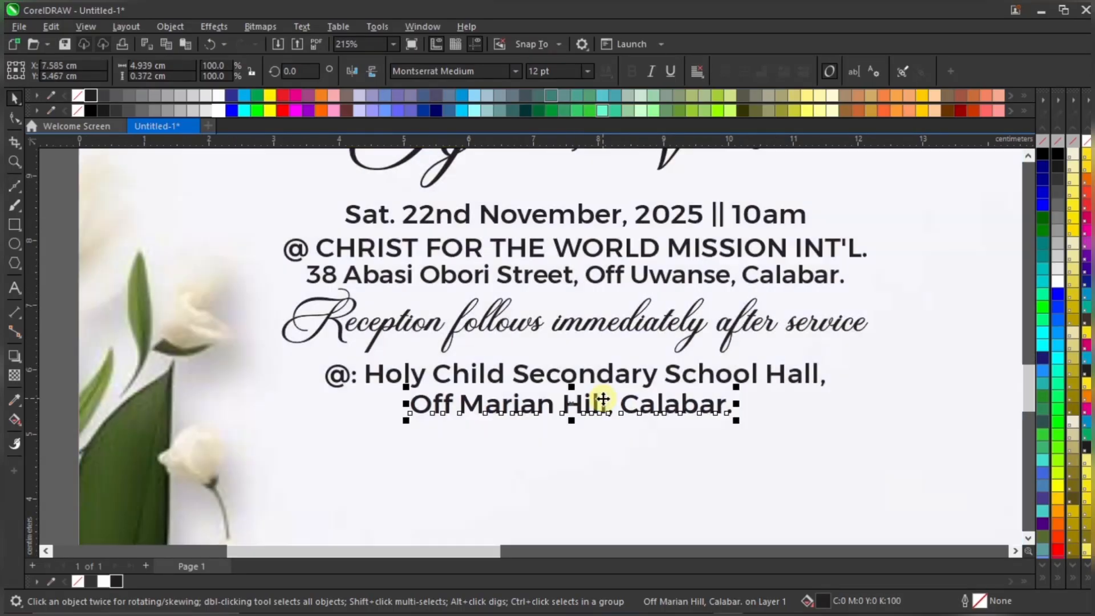
{"action": "left_click", "coordinate": [706, 375], "text": "shift"}
{"action": "key", "text": "c"}
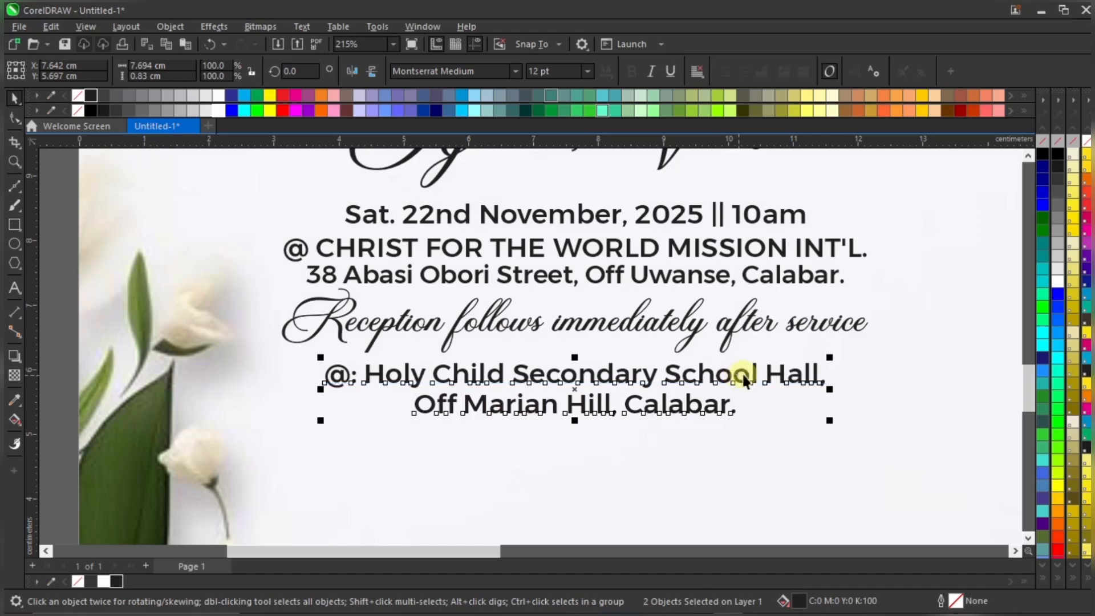
{"action": "left_click", "coordinate": [691, 320]}
{"action": "left_click", "coordinate": [709, 402]}
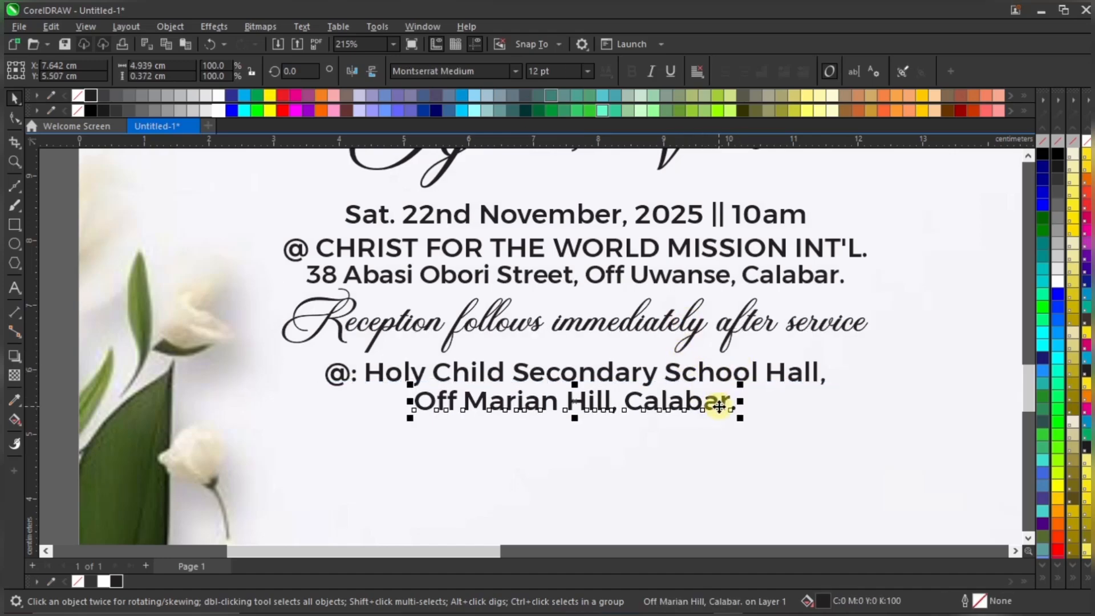
{"action": "scroll", "coordinate": [705, 390], "scroll_direction": "down", "scroll_amount": 3}
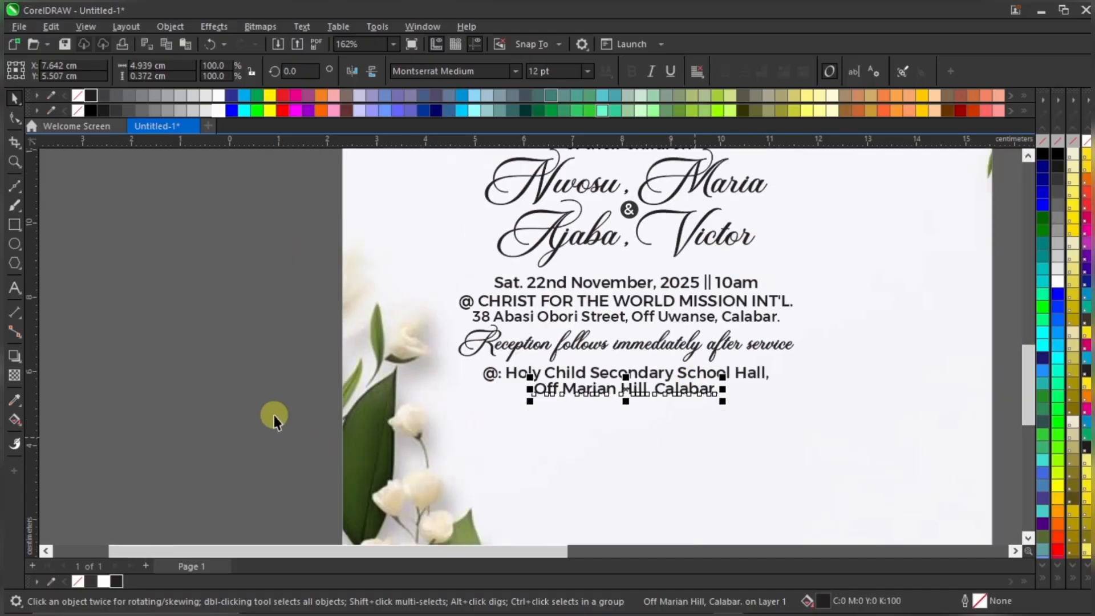
{"action": "left_click", "coordinate": [274, 415]}
{"action": "scroll", "coordinate": [633, 398], "scroll_direction": "down", "scroll_amount": 1}
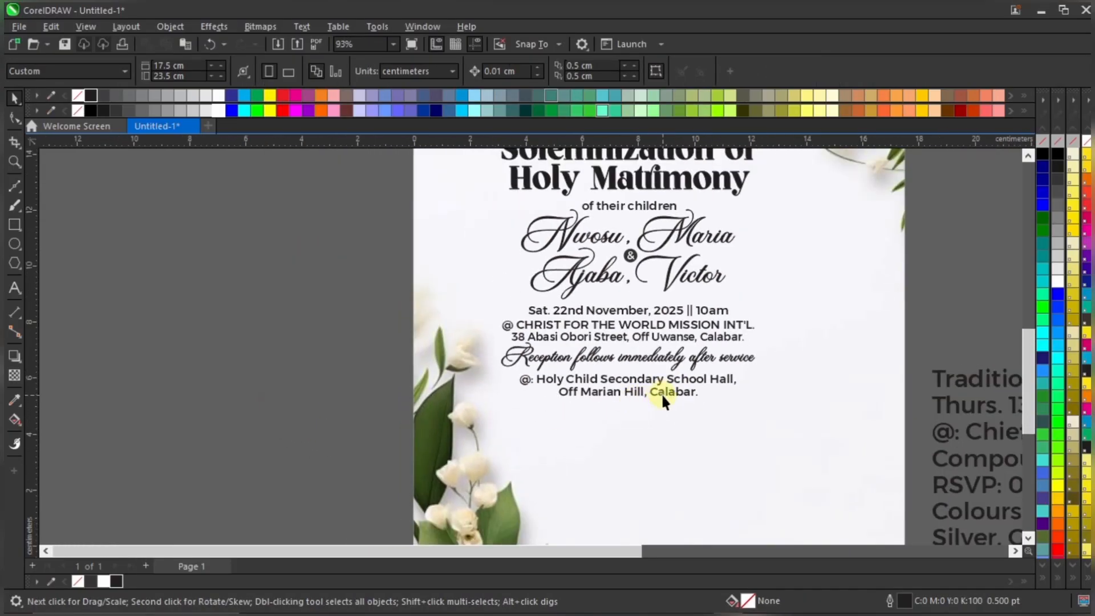
{"action": "scroll", "coordinate": [661, 386], "scroll_direction": "down", "scroll_amount": 1}
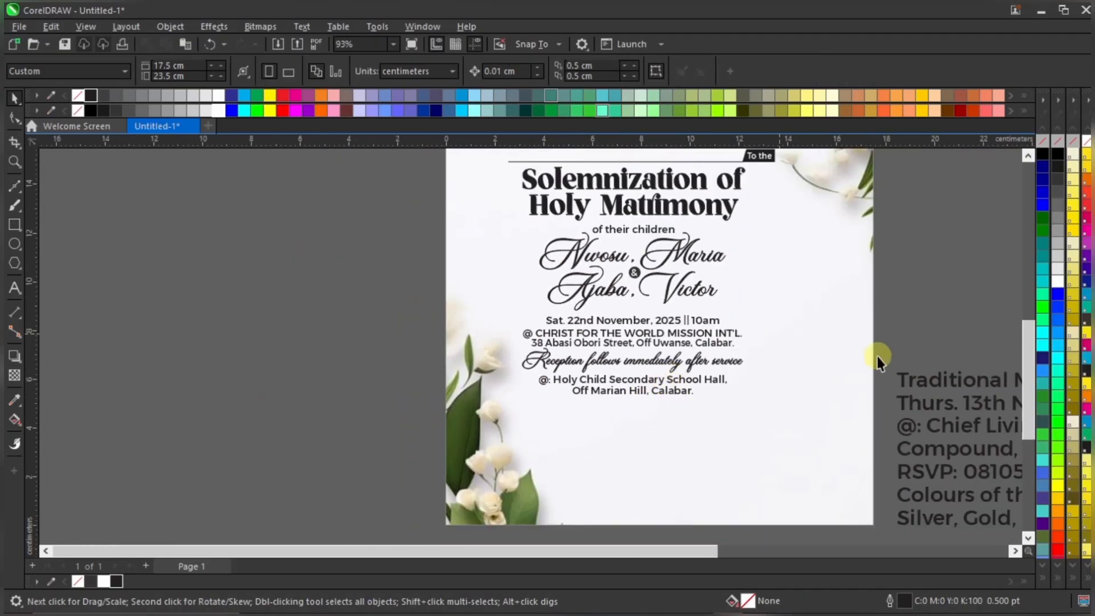
{"action": "scroll", "coordinate": [860, 284], "scroll_direction": "down", "scroll_amount": 2}
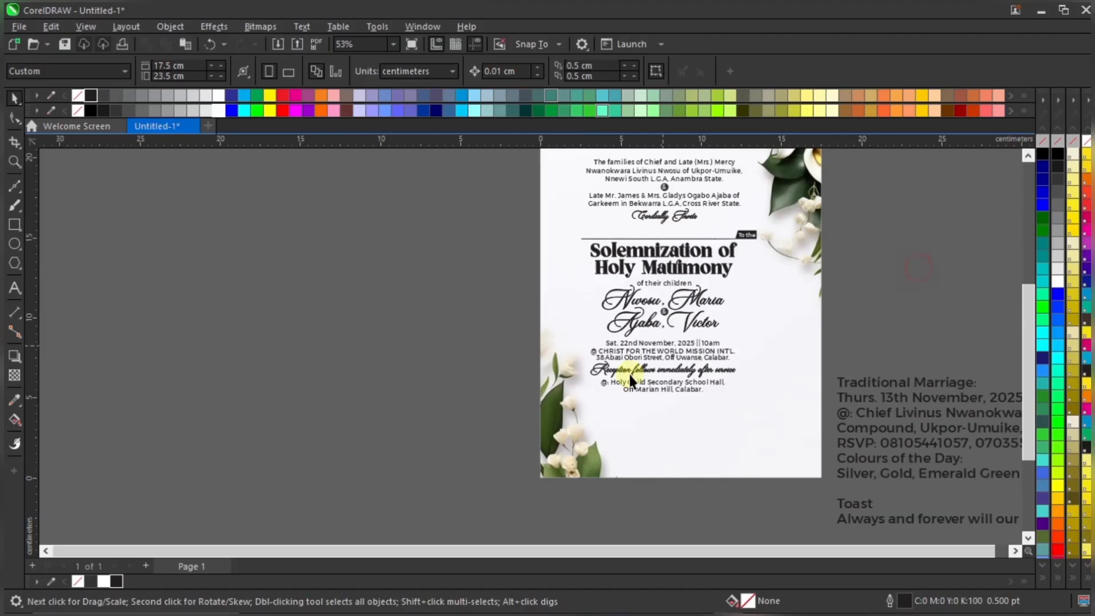
{"action": "scroll", "coordinate": [630, 373], "scroll_direction": "down", "scroll_amount": 1}
Shift all the invitation text slightly up and right, then select the off-page Traditional Marriage text
{"action": "left_click_drag", "start_coordinate": [774, 369], "coordinate": [780, 413]}
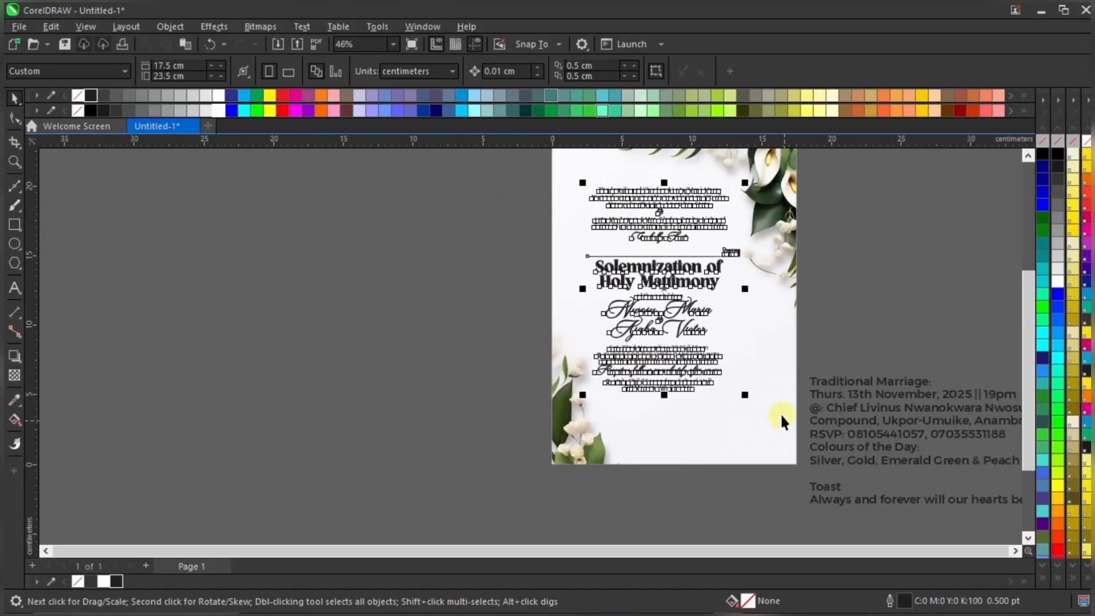
{"action": "scroll", "coordinate": [719, 183], "scroll_direction": "up", "scroll_amount": 2}
{"action": "left_click_drag", "start_coordinate": [703, 201], "coordinate": [709, 185]}
{"action": "scroll", "coordinate": [683, 211], "scroll_direction": "down", "scroll_amount": 1}
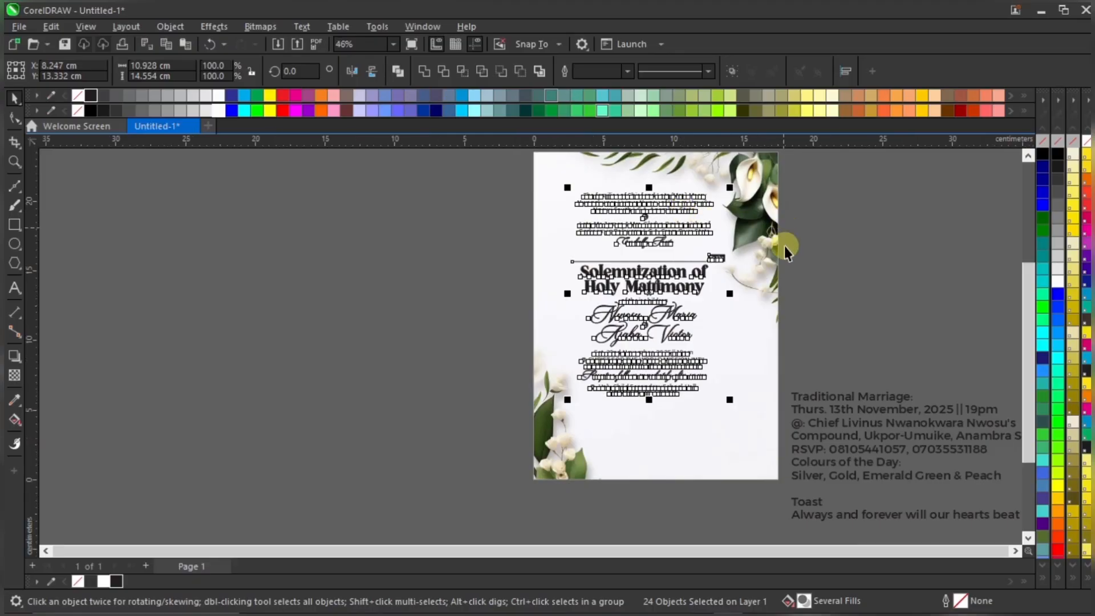
{"action": "scroll", "coordinate": [685, 191], "scroll_direction": "up", "scroll_amount": 1}
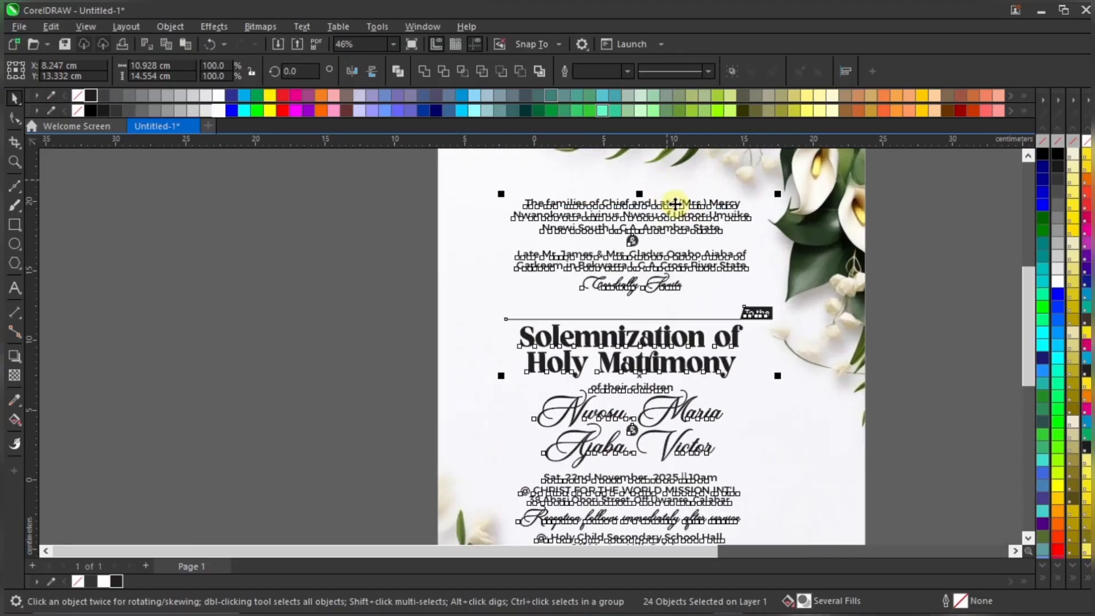
{"action": "left_click", "coordinate": [910, 269]}
{"action": "scroll", "coordinate": [697, 279], "scroll_direction": "down", "scroll_amount": 1}
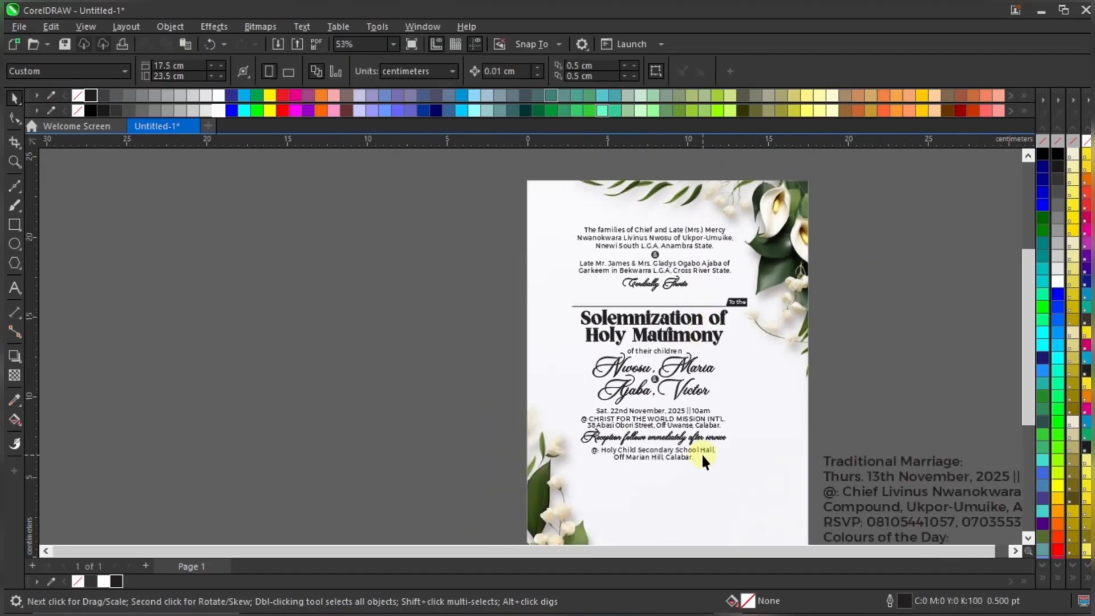
{"action": "scroll", "coordinate": [702, 455], "scroll_direction": "up", "scroll_amount": 1}
{"action": "scroll", "coordinate": [605, 358], "scroll_direction": "down", "scroll_amount": 1}
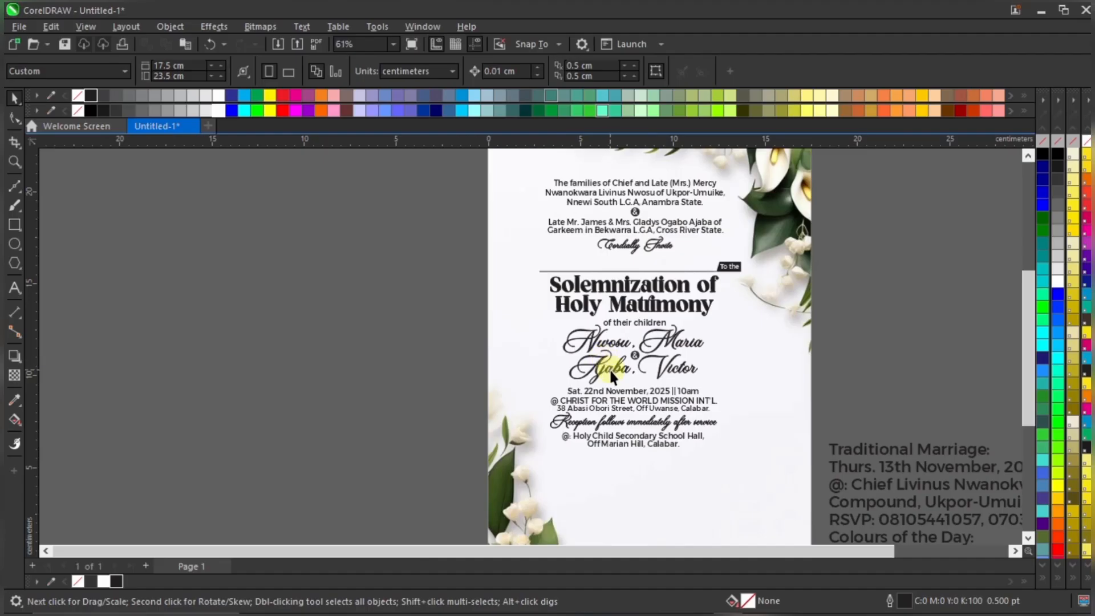
{"action": "scroll", "coordinate": [633, 382], "scroll_direction": "down", "scroll_amount": 2}
{"action": "scroll", "coordinate": [798, 416], "scroll_direction": "up", "scroll_amount": 1}
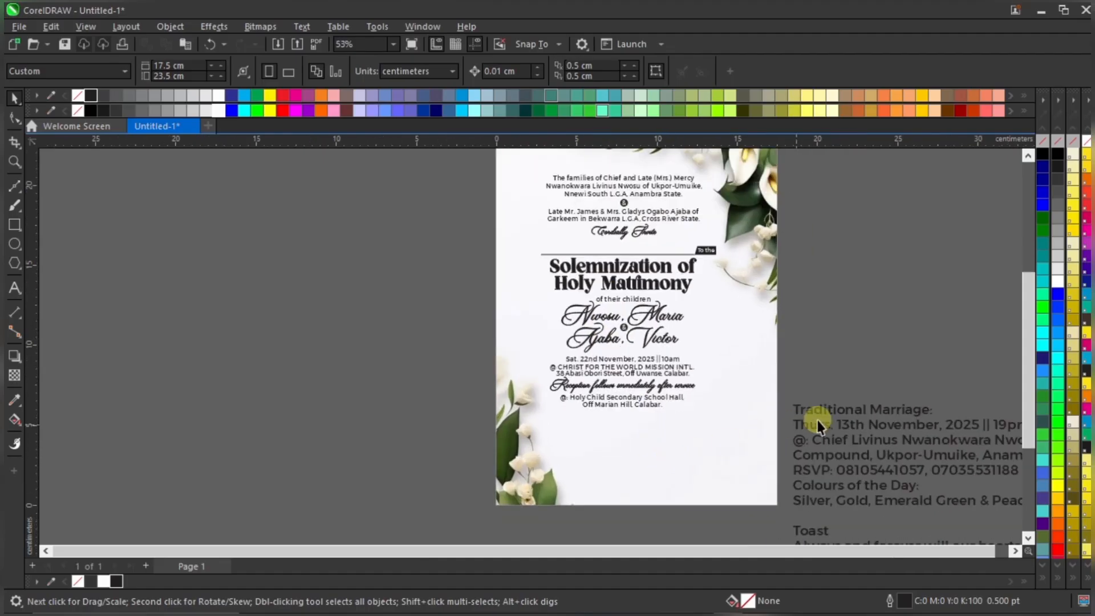
{"action": "left_click", "coordinate": [860, 413]}
Bring Traditional Marriage onto the page and draw a narrowed outlined rectangle above it
{"action": "left_click_drag", "start_coordinate": [860, 414], "coordinate": [655, 425]}
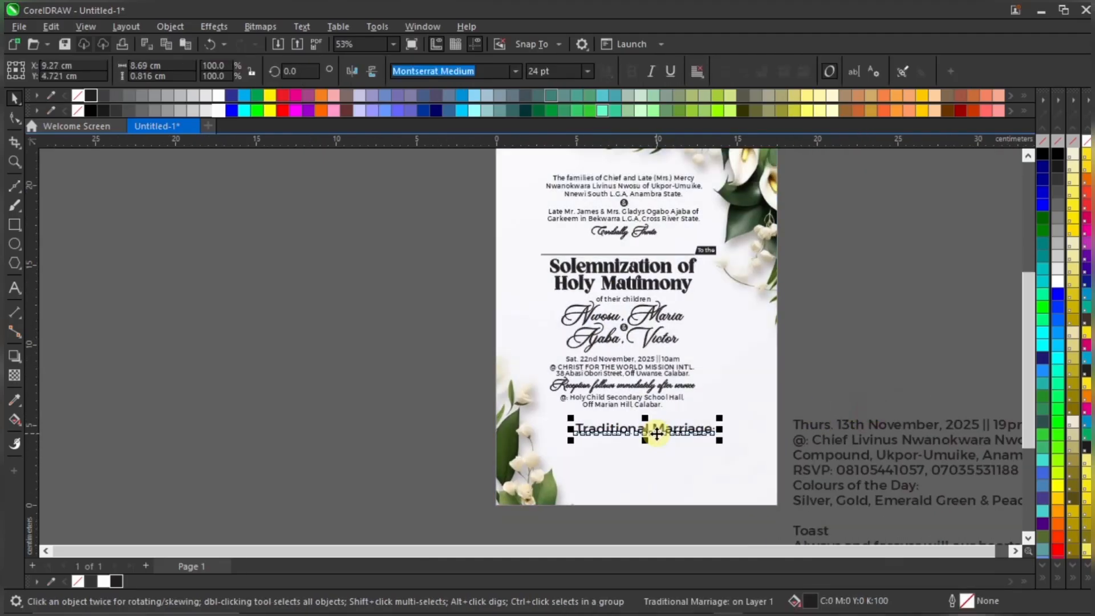
{"action": "scroll", "coordinate": [654, 422], "scroll_direction": "up", "scroll_amount": 2}
{"action": "scroll", "coordinate": [682, 463], "scroll_direction": "up", "scroll_amount": 1}
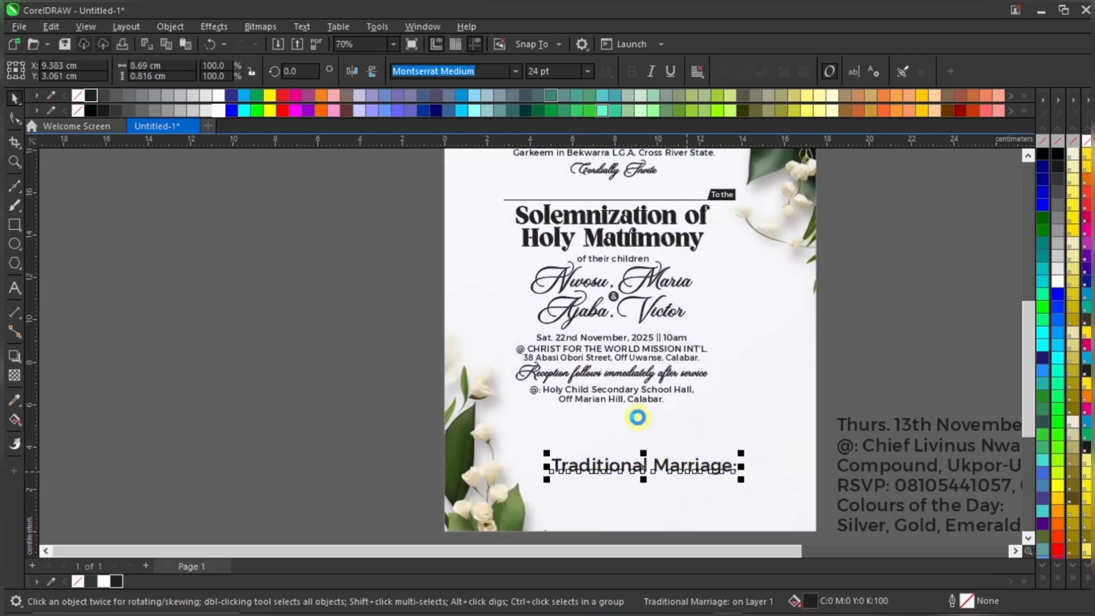
{"action": "key", "text": "F6"}
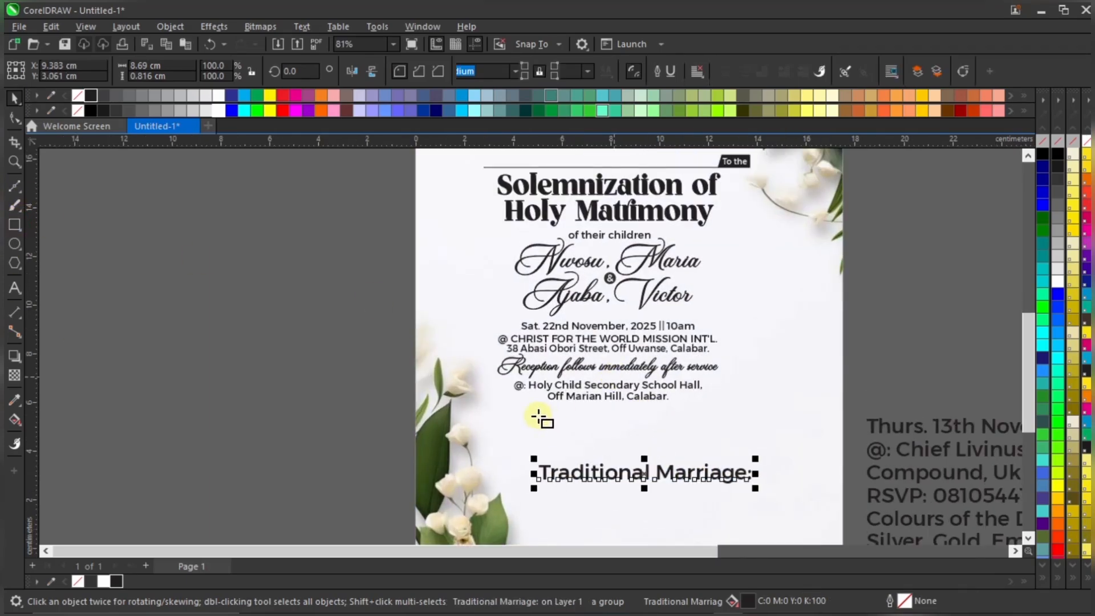
{"action": "left_click_drag", "start_coordinate": [529, 411], "coordinate": [727, 434]}
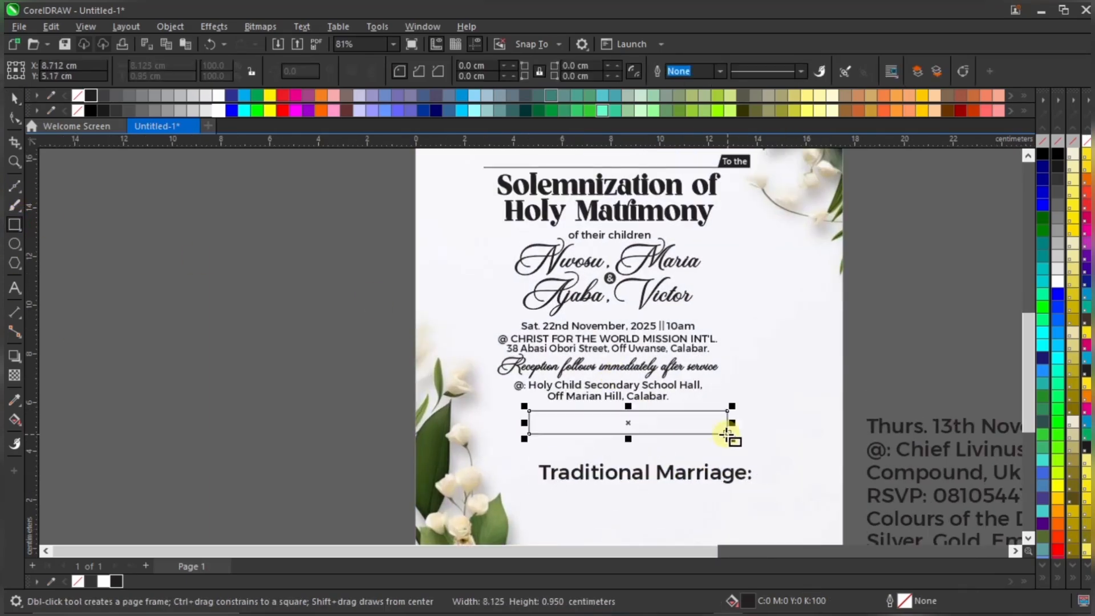
{"action": "key", "text": "space"}
{"action": "scroll", "coordinate": [623, 430], "scroll_direction": "up", "scroll_amount": 3}
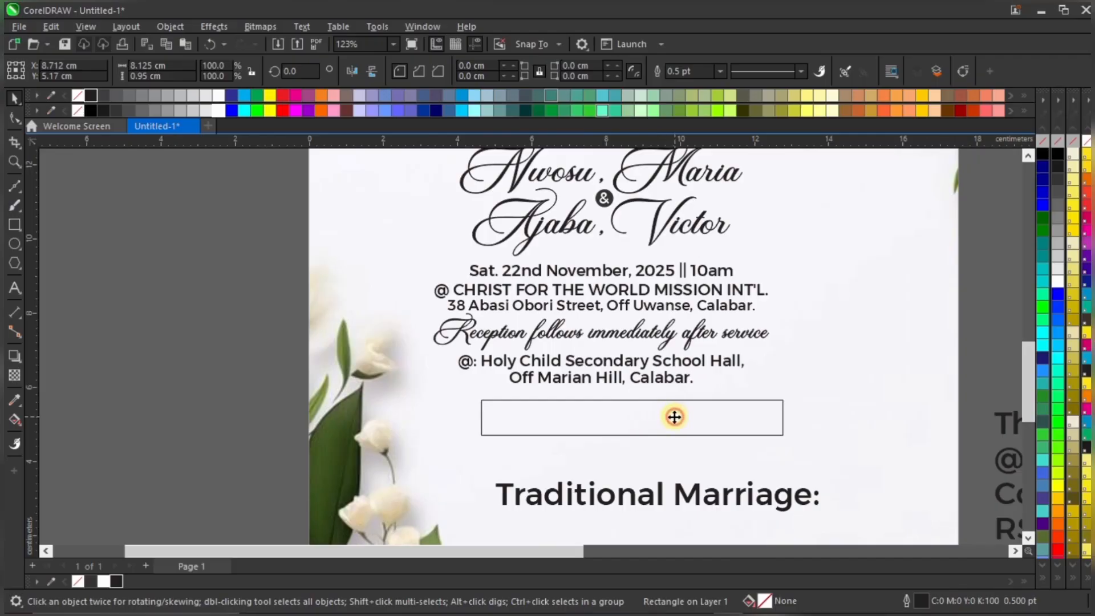
{"action": "left_click_drag", "start_coordinate": [665, 416], "coordinate": [653, 416]}
{"action": "left_click_drag", "start_coordinate": [782, 417], "coordinate": [764, 417]}
Set 'Traditional Marriage:' to 13 pt and place it just below the rectangle
{"action": "left_click", "coordinate": [712, 497]}
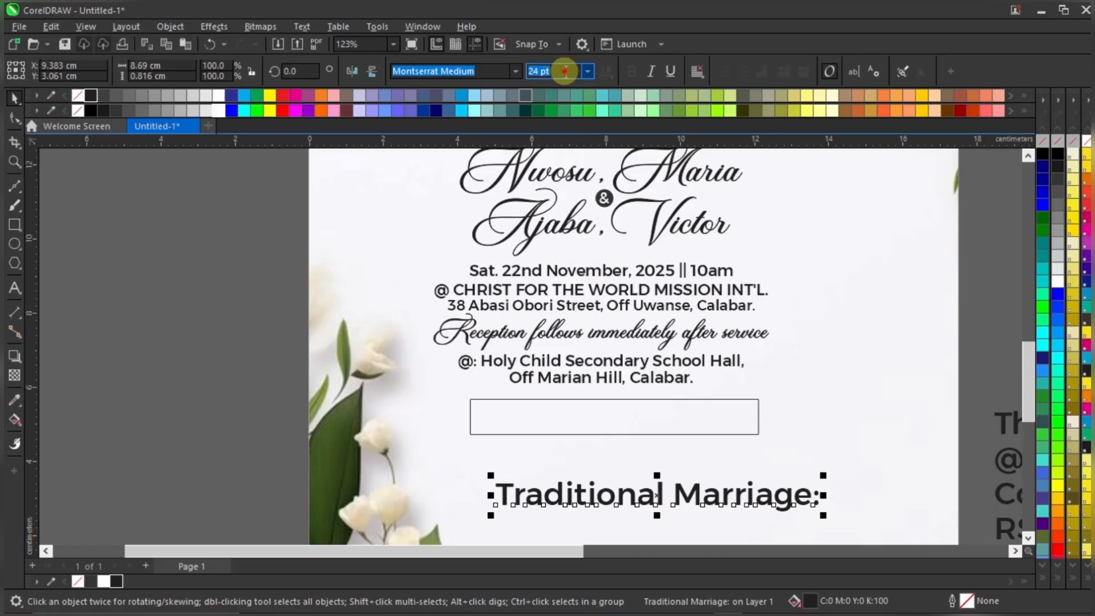
{"action": "type", "text": "13"}
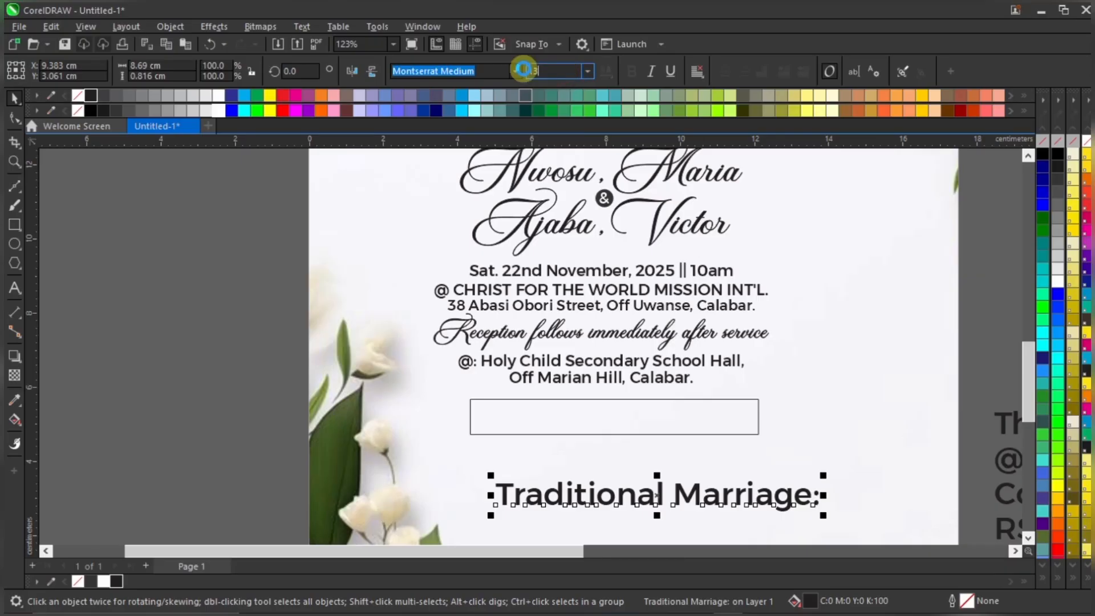
{"action": "key", "text": "Return"}
{"action": "left_click_drag", "start_coordinate": [647, 504], "coordinate": [675, 460]}
{"action": "scroll", "coordinate": [635, 458], "scroll_direction": "up", "scroll_amount": 1}
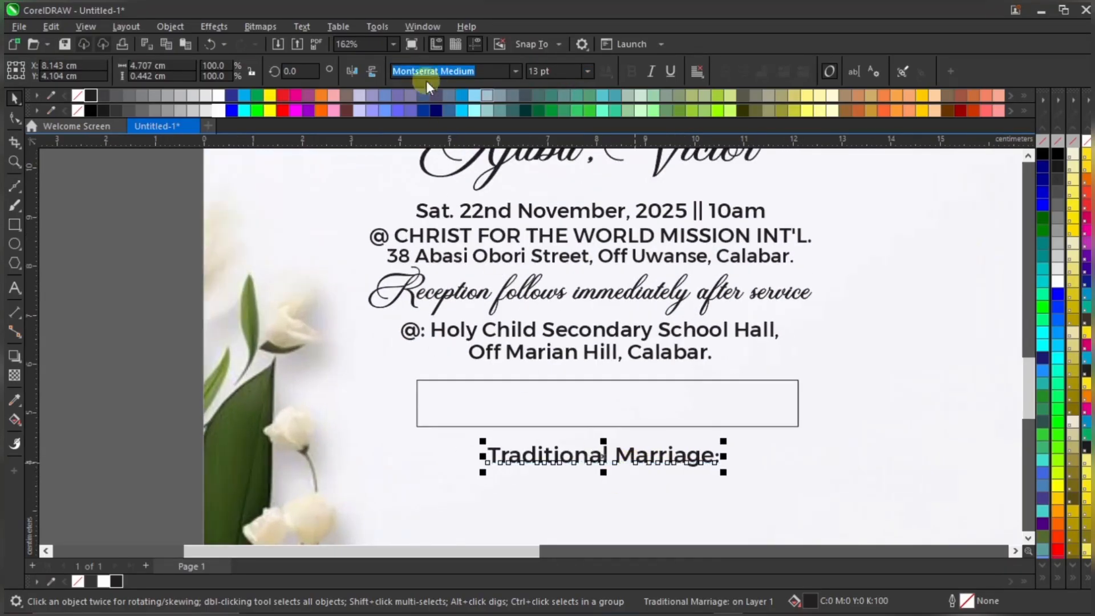
Open Text > Change Case for the 'Traditional Marriage:' heading
{"action": "left_click", "coordinate": [302, 26]}
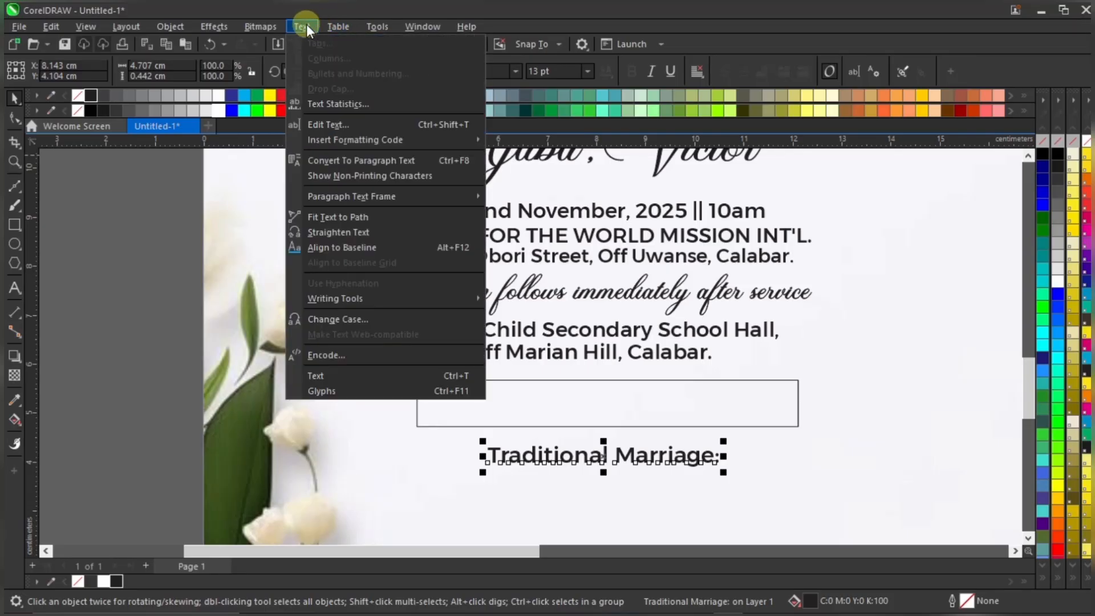
{"action": "left_click", "coordinate": [330, 320]}
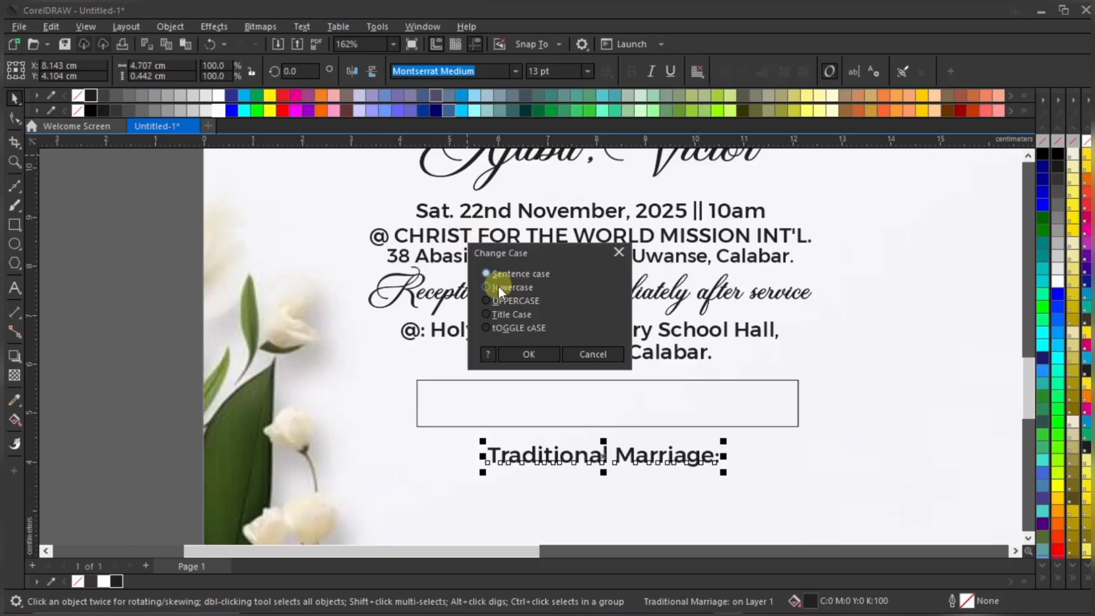
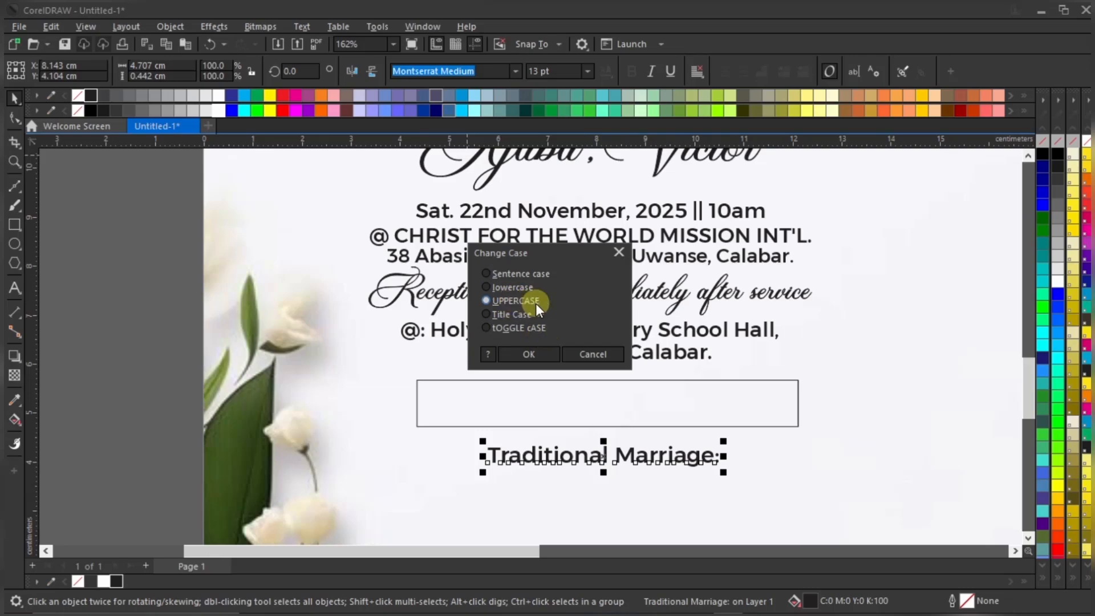
Change 'Traditional Marriage:' to UPPERCASE and move it into the empty outlined box
{"action": "left_click", "coordinate": [532, 353]}
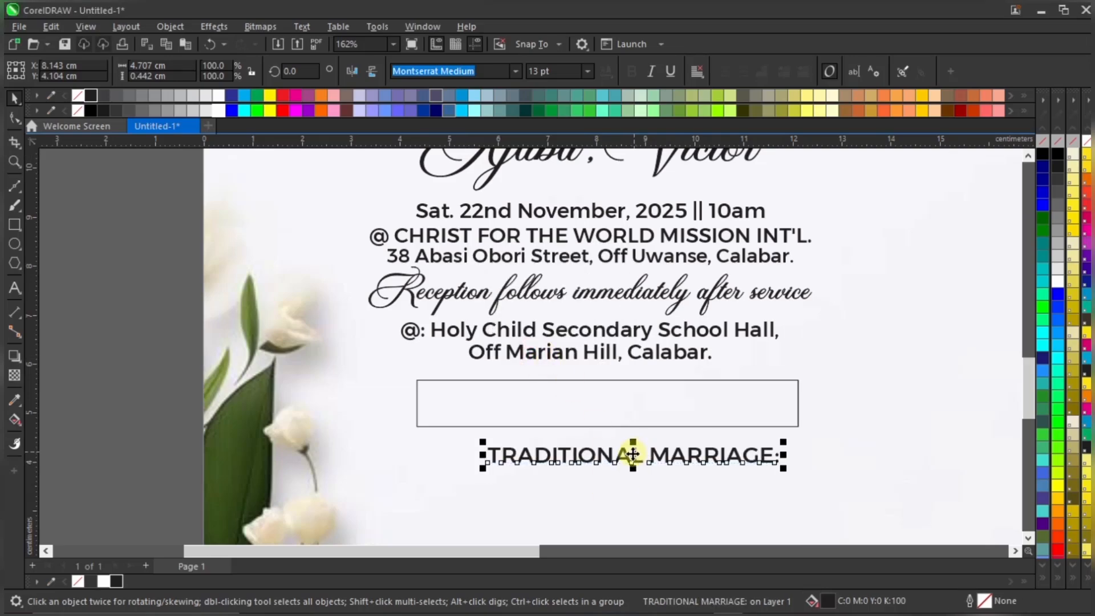
{"action": "left_click_drag", "start_coordinate": [633, 454], "coordinate": [609, 404]}
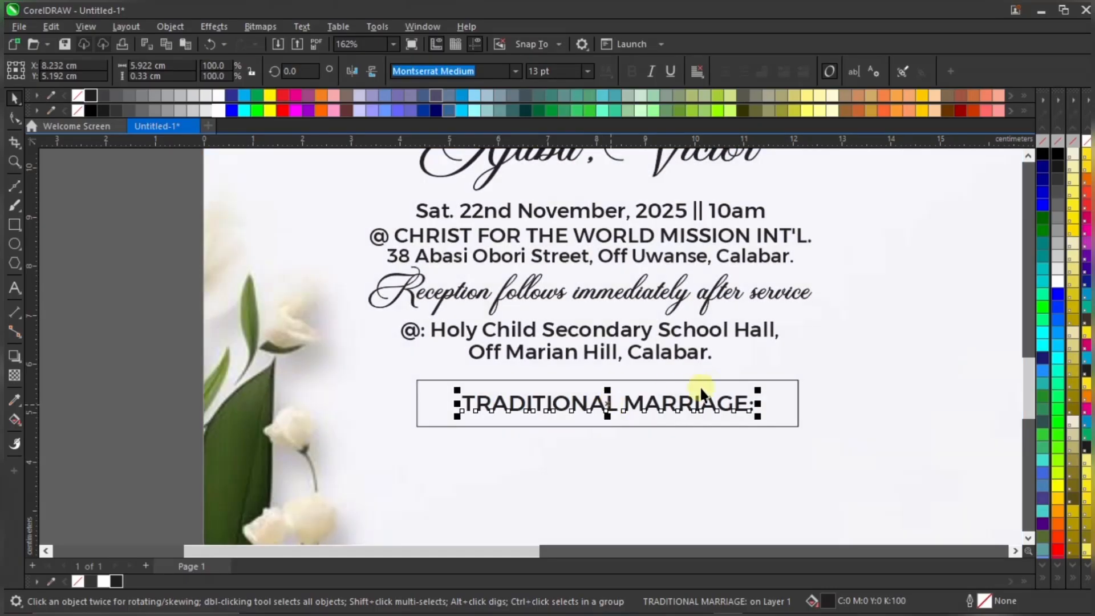
Shrink the outlined box proportionally and reduce its height to fit snugly around the label
{"action": "left_click", "coordinate": [798, 380]}
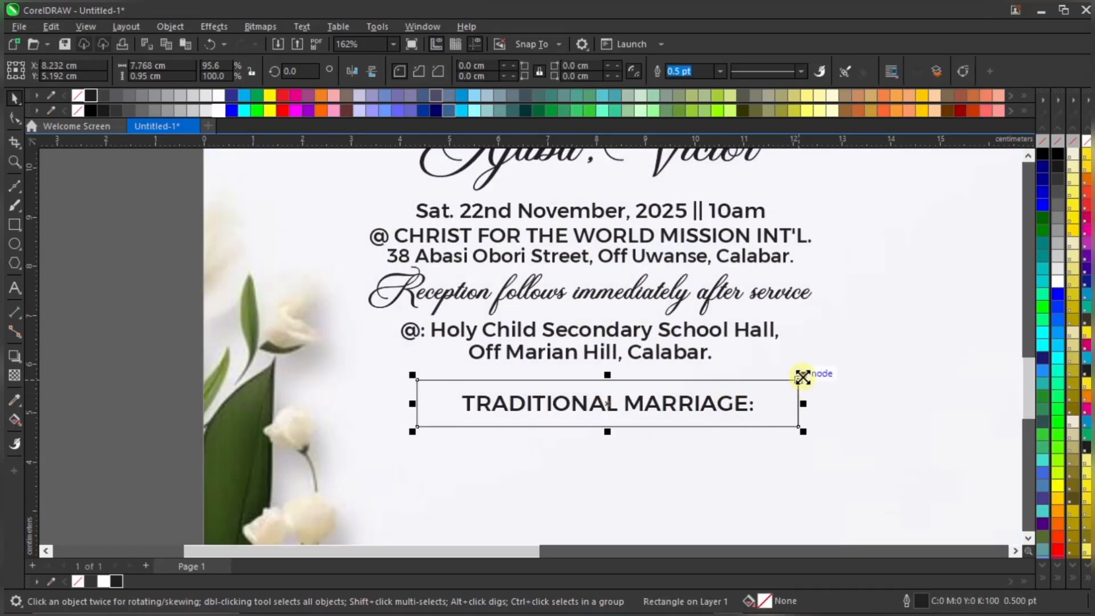
{"action": "left_click_drag", "start_coordinate": [803, 377], "coordinate": [770, 365]}
{"action": "scroll", "coordinate": [722, 413], "scroll_direction": "up", "scroll_amount": 1}
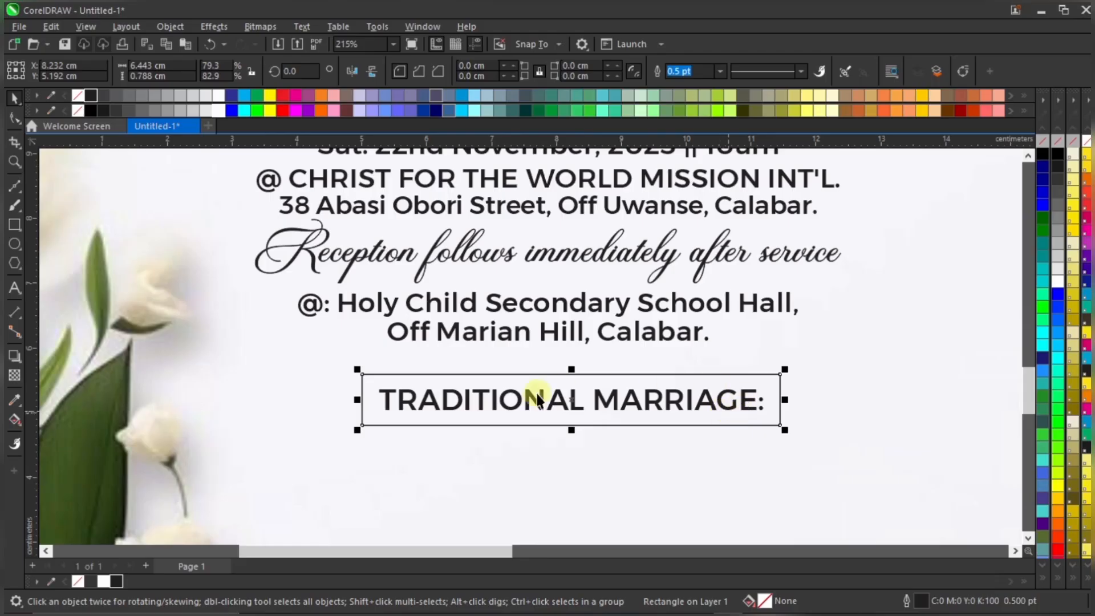
{"action": "scroll", "coordinate": [538, 399], "scroll_direction": "up", "scroll_amount": 3}
{"action": "left_click_drag", "start_coordinate": [587, 365], "coordinate": [590, 368]}
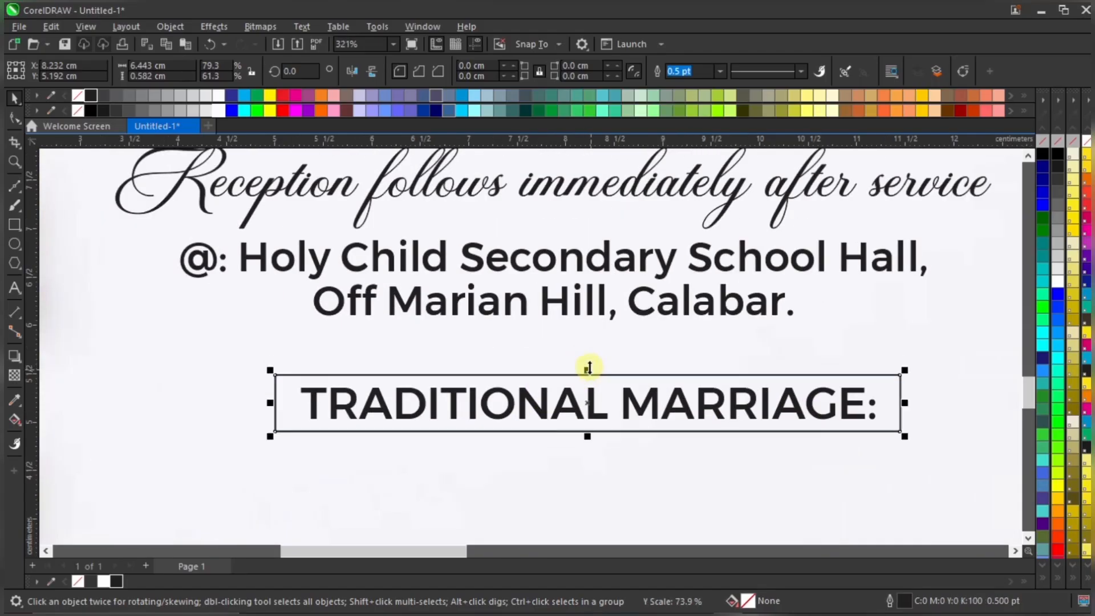
{"action": "scroll", "coordinate": [657, 412], "scroll_direction": "up", "scroll_amount": 2}
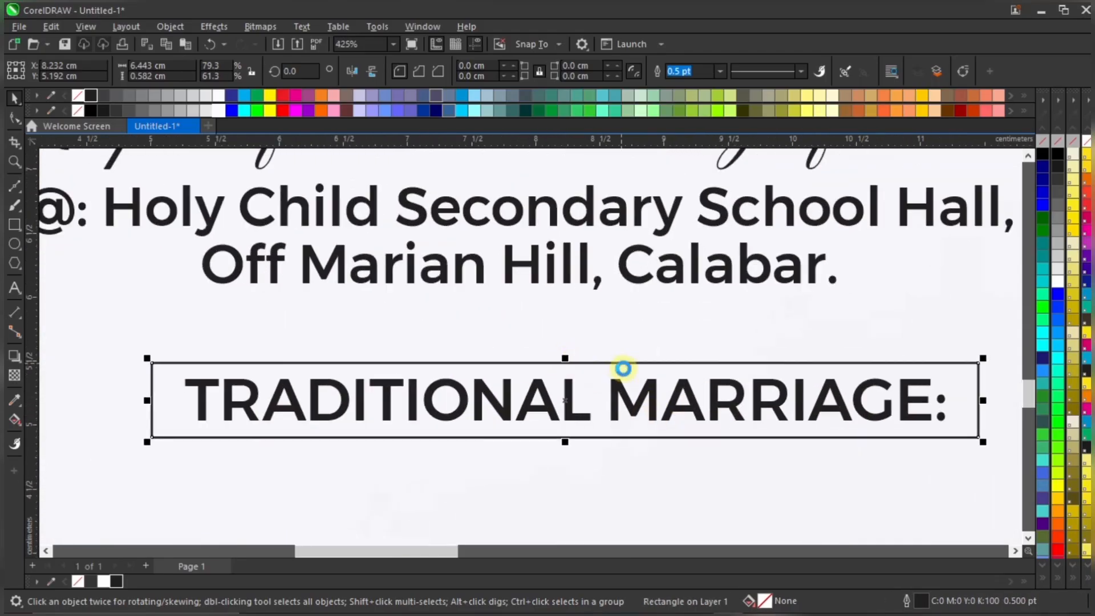
{"action": "scroll", "coordinate": [624, 367], "scroll_direction": "down", "scroll_amount": 2}
Fill the box behind the label with 80% Black and remove its outline
{"action": "left_click", "coordinate": [637, 388]}
{"action": "left_click", "coordinate": [644, 366]}
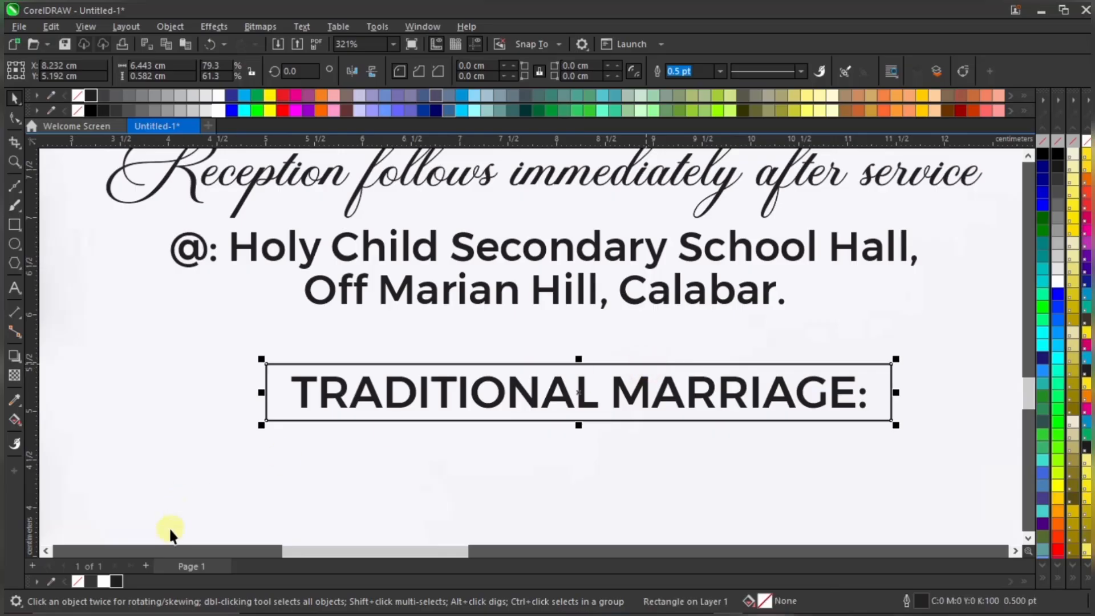
{"action": "left_click", "coordinate": [93, 580]}
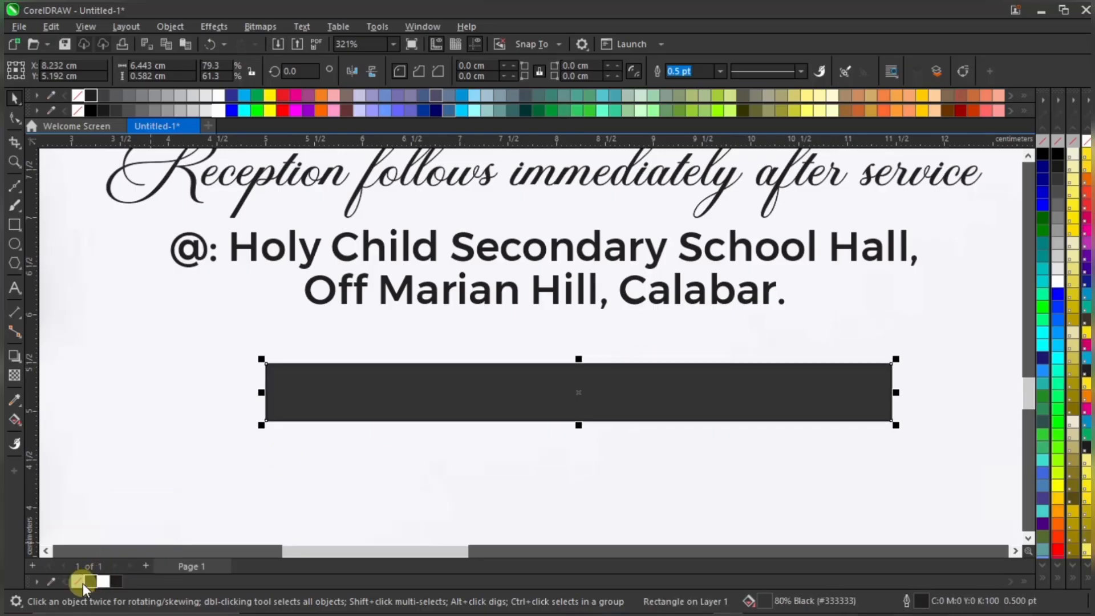
{"action": "right_click", "coordinate": [78, 582]}
{"action": "scroll", "coordinate": [620, 367], "scroll_direction": "down", "scroll_amount": 1}
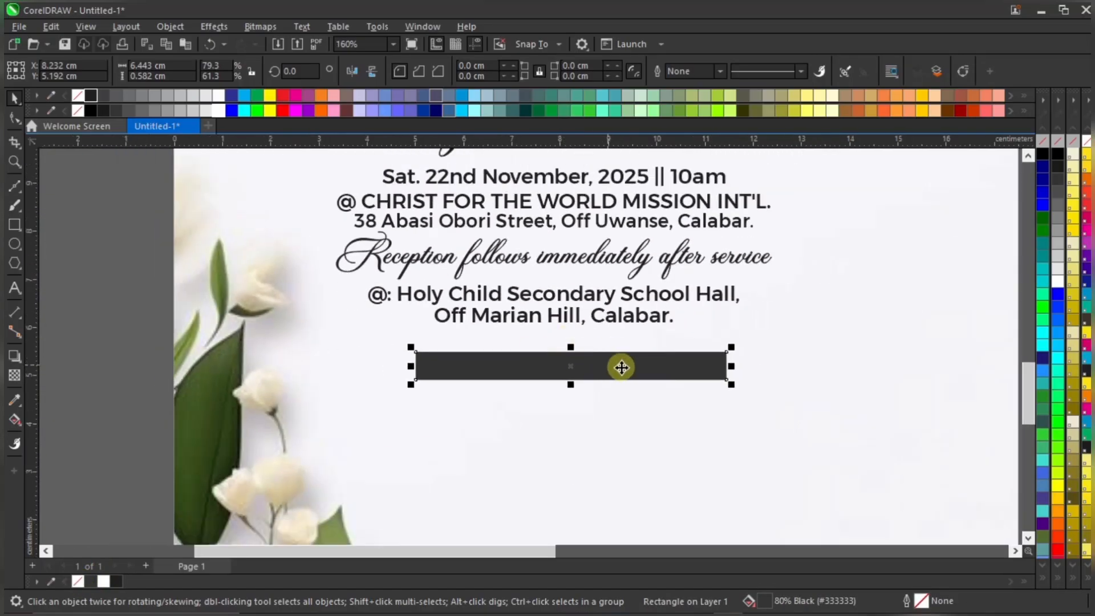
{"action": "scroll", "coordinate": [501, 325], "scroll_direction": "down", "scroll_amount": 3}
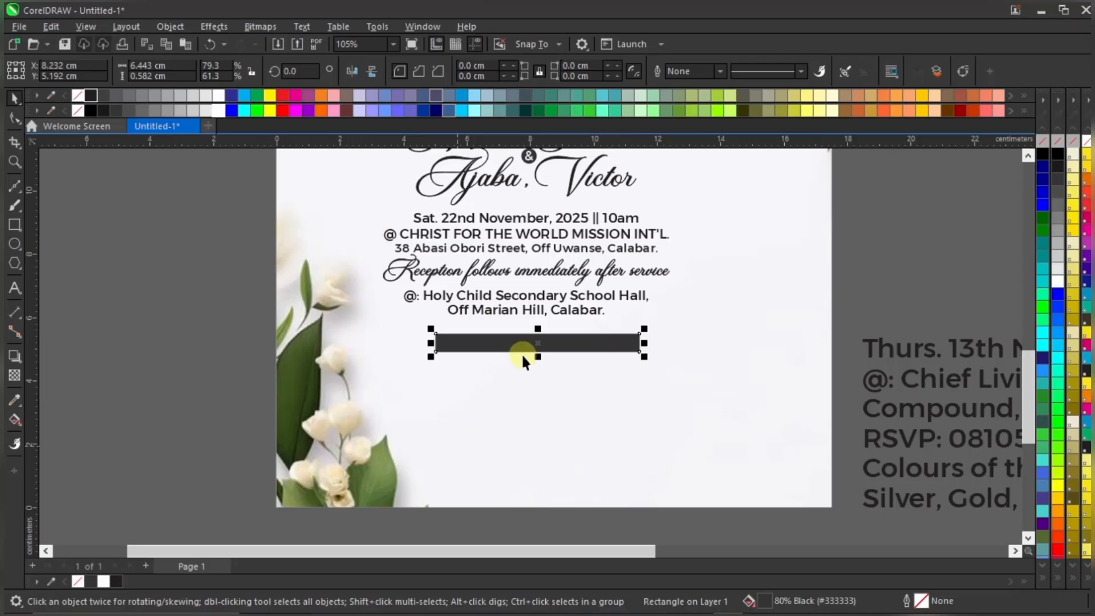
{"action": "scroll", "coordinate": [523, 356], "scroll_direction": "up", "scroll_amount": 2}
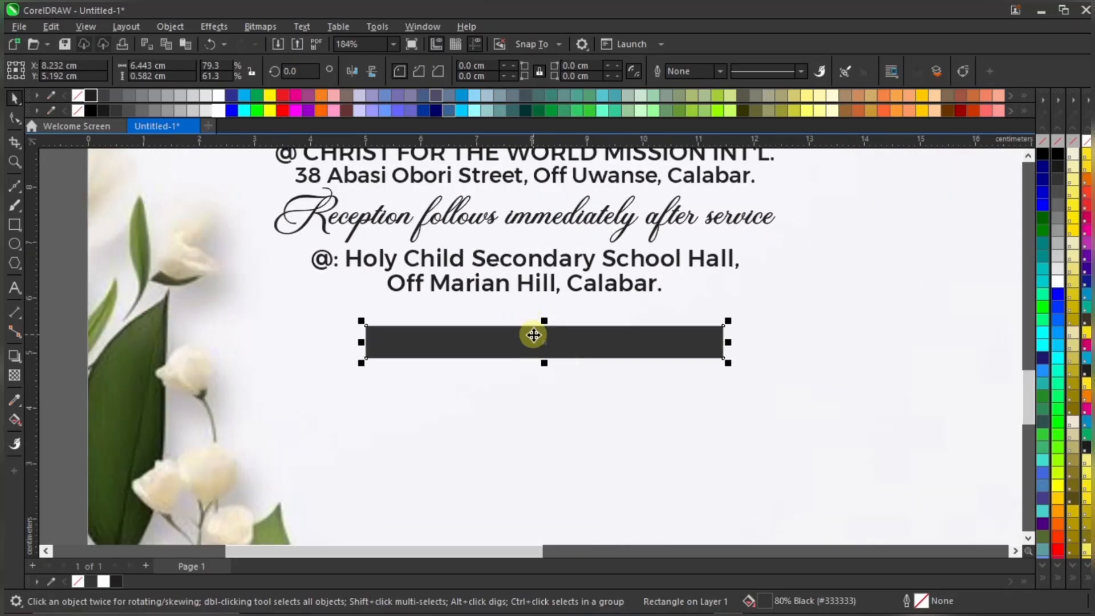
{"action": "scroll", "coordinate": [499, 278], "scroll_direction": "down", "scroll_amount": 1}
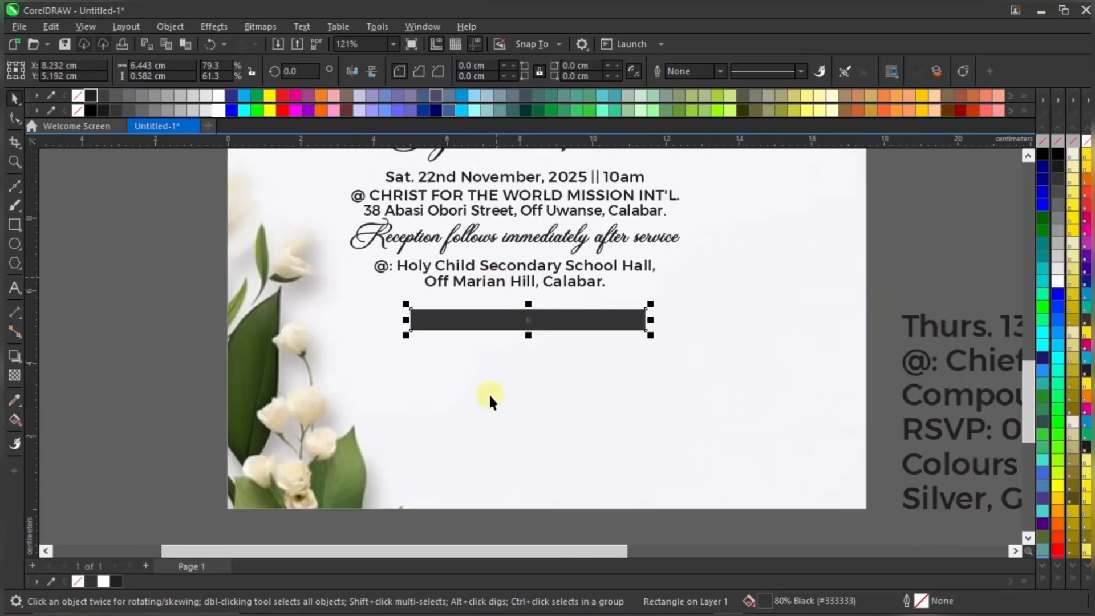
Make the TRADITIONAL MARRIAGE: text white on its dark bar
{"action": "left_click", "coordinate": [162, 337]}
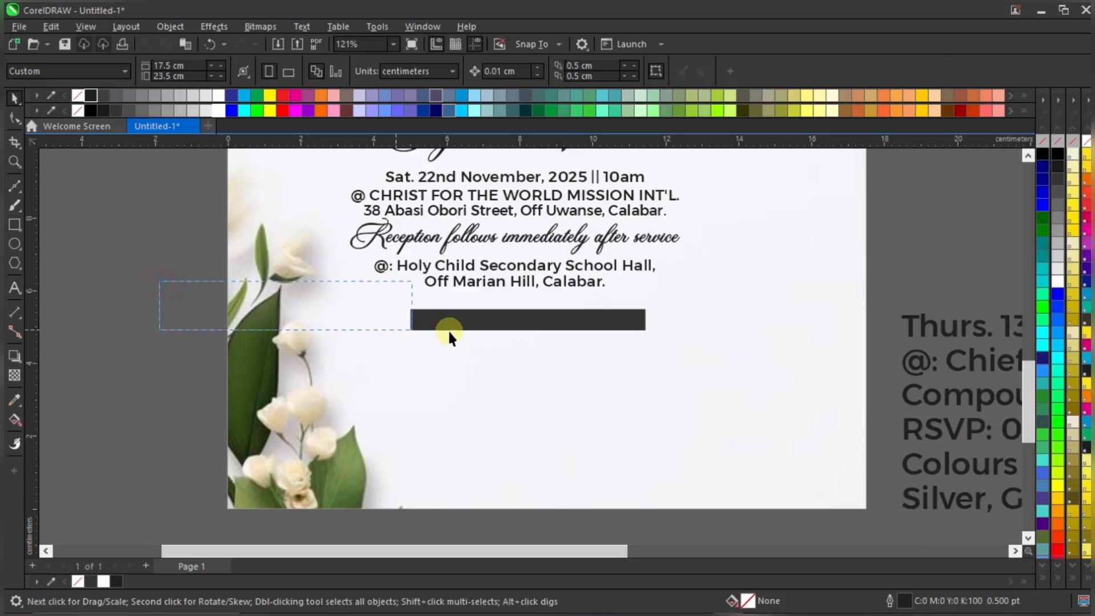
{"action": "left_click_drag", "start_coordinate": [609, 356], "coordinate": [642, 366]}
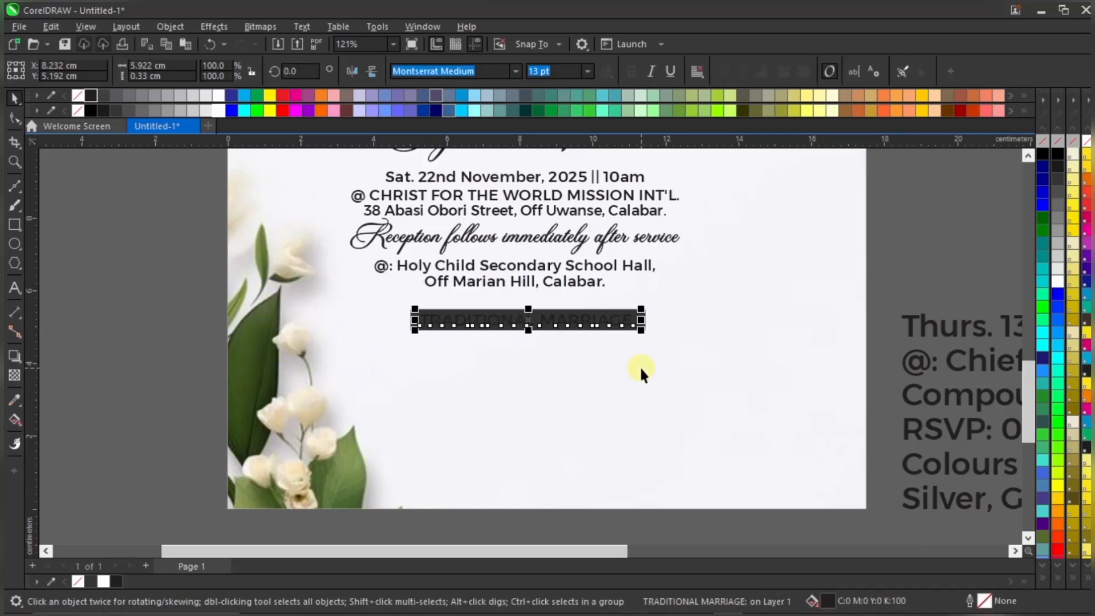
{"action": "scroll", "coordinate": [619, 348], "scroll_direction": "up", "scroll_amount": 3}
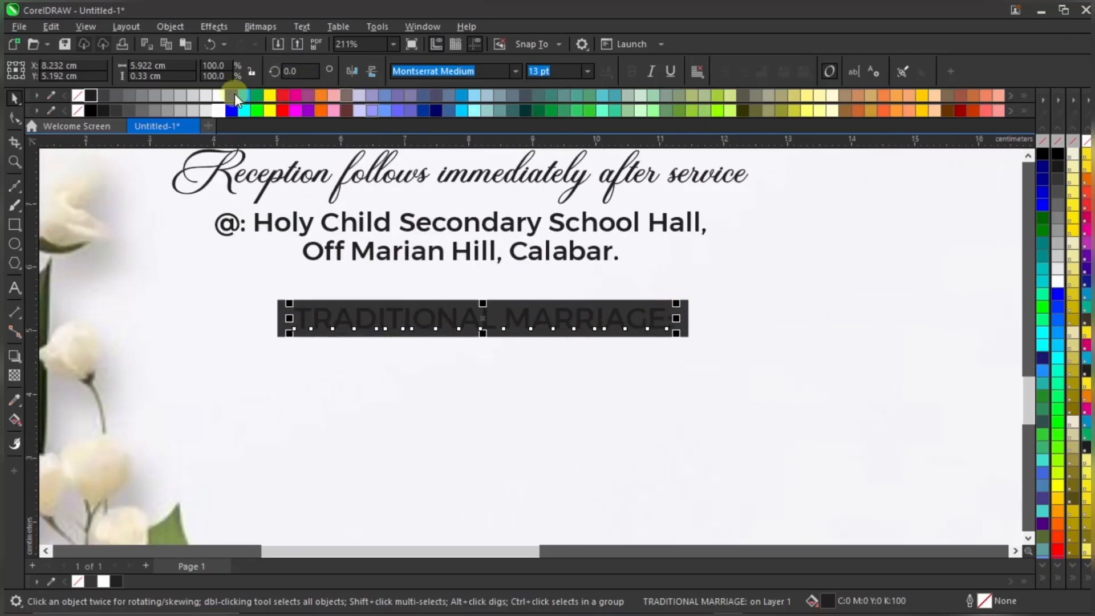
{"action": "left_click", "coordinate": [219, 109]}
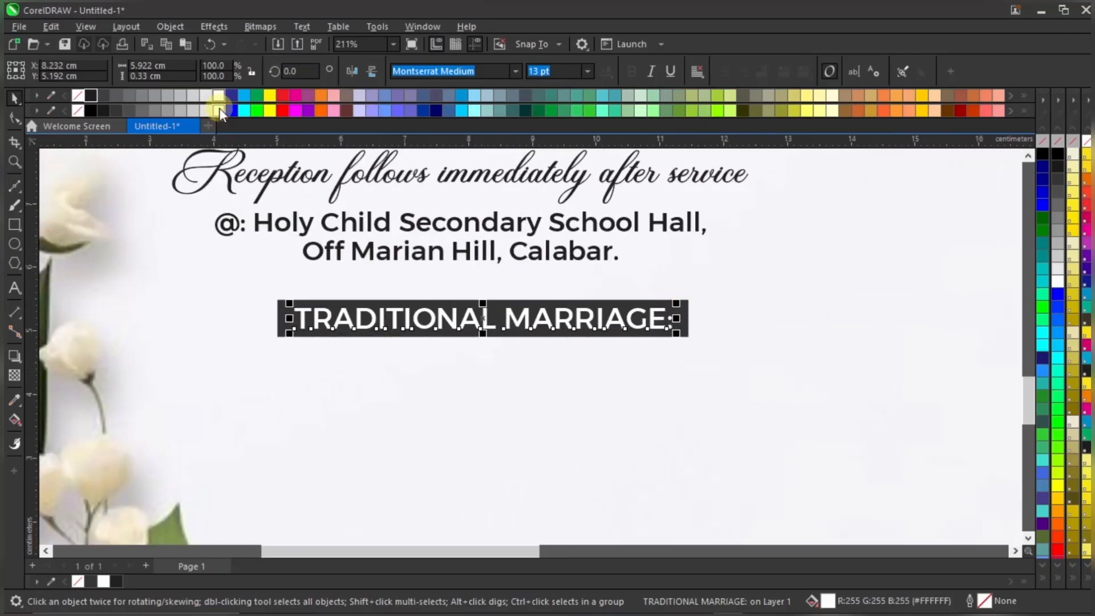
Nudge the white label and its dark bar up together by two arrow-key steps
{"action": "left_click", "coordinate": [688, 310], "text": "shift"}
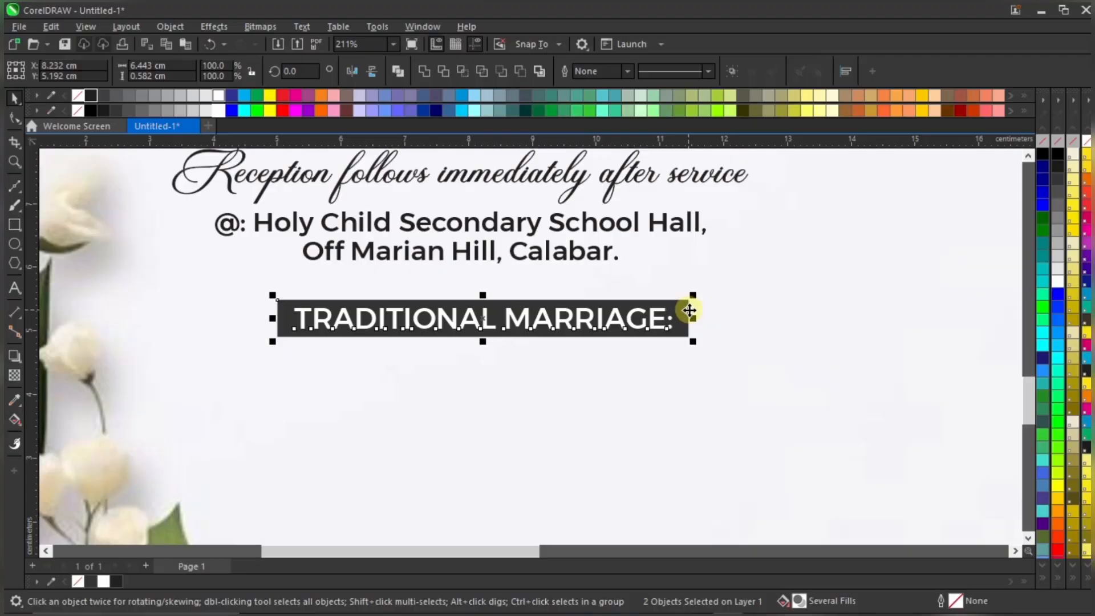
{"action": "scroll", "coordinate": [689, 310], "scroll_direction": "down", "scroll_amount": 2}
{"action": "left_click", "coordinate": [951, 231]}
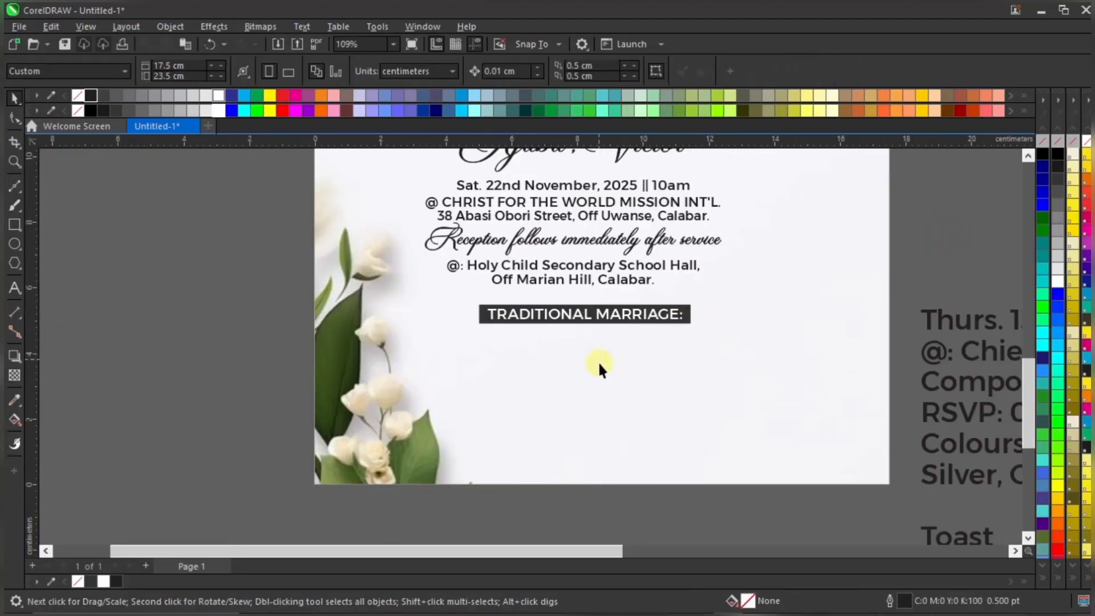
{"action": "scroll", "coordinate": [600, 370], "scroll_direction": "down", "scroll_amount": 1}
{"action": "scroll", "coordinate": [598, 342], "scroll_direction": "up", "scroll_amount": 1}
{"action": "left_click_drag", "start_coordinate": [264, 297], "coordinate": [919, 425]}
{"action": "key", "text": "Up"}
{"action": "key", "text": "Up"}
{"action": "key", "text": "Up"}
{"action": "key", "text": "Up"}
{"action": "key", "text": "Up"}
{"action": "key", "text": "Up"}
{"action": "key", "text": "Up"}
{"action": "key", "text": "Up"}
{"action": "key", "text": "Up"}
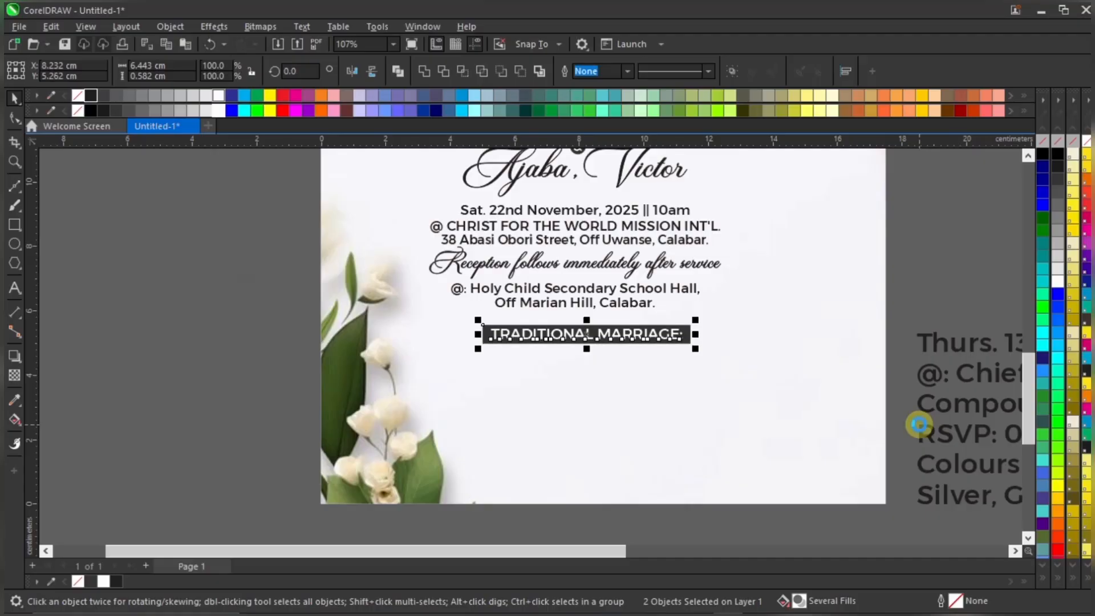
{"action": "key", "text": "Up"}
{"action": "key", "text": "Up"}
{"action": "key", "text": "Up"}
{"action": "key", "text": "Up"}
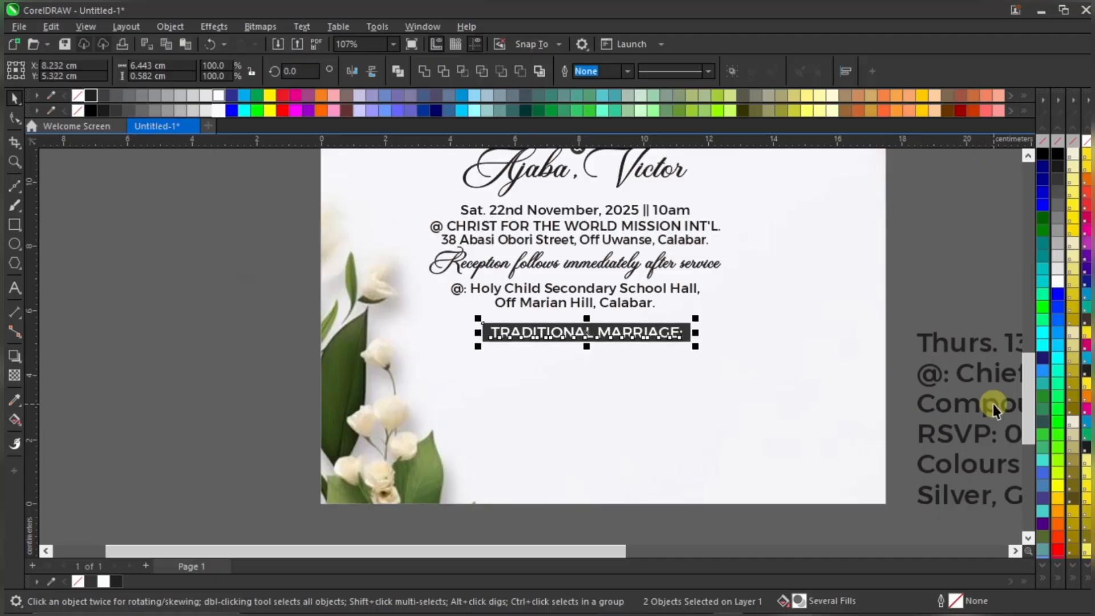
{"action": "key", "text": "Escape"}
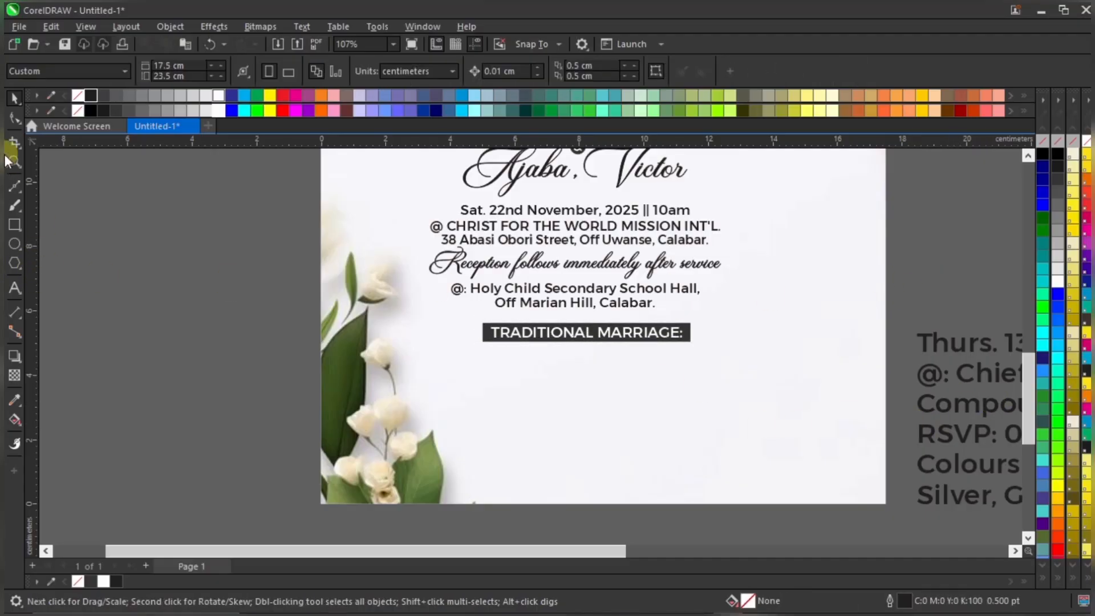
Draw a new rectangle below the TRADITIONAL MARRIAGE: bar and move it up toward it
{"action": "left_click", "coordinate": [14, 225]}
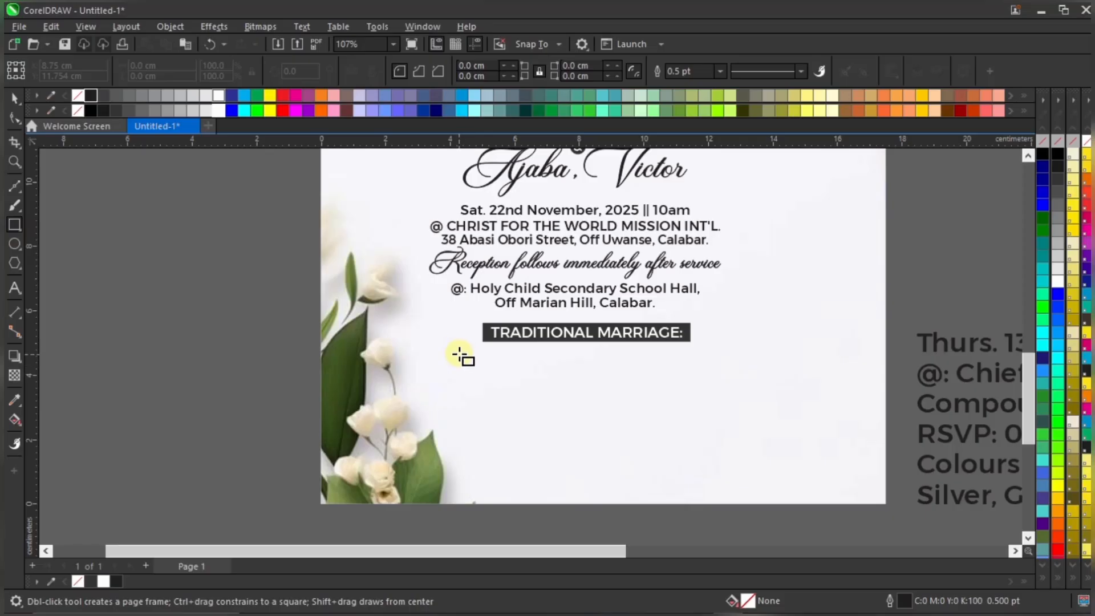
{"action": "scroll", "coordinate": [656, 381], "scroll_direction": "down", "scroll_amount": 3}
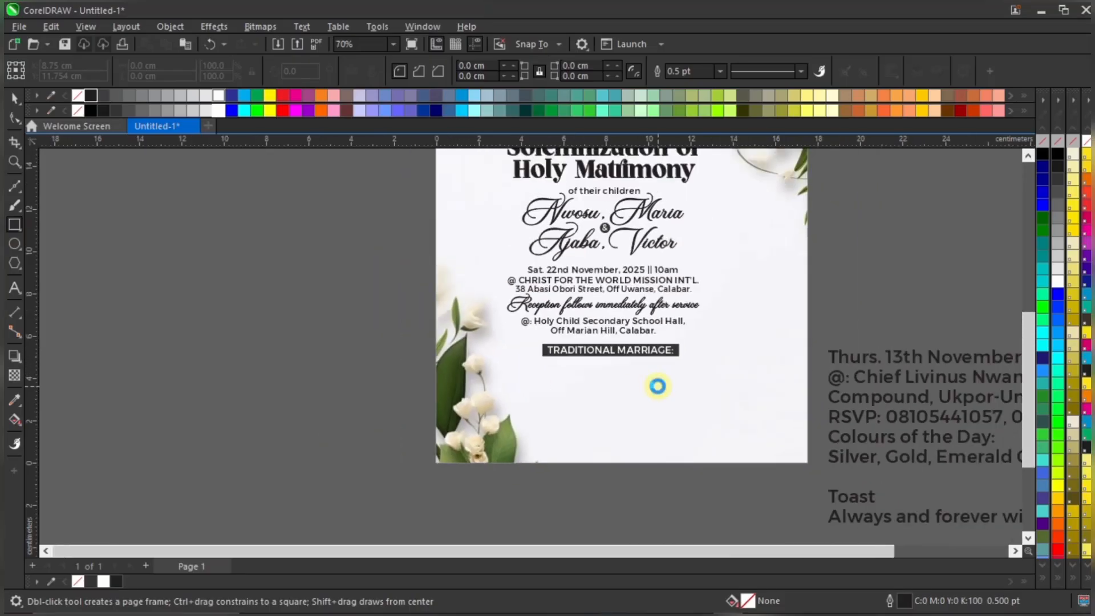
{"action": "scroll", "coordinate": [598, 367], "scroll_direction": "up", "scroll_amount": 3}
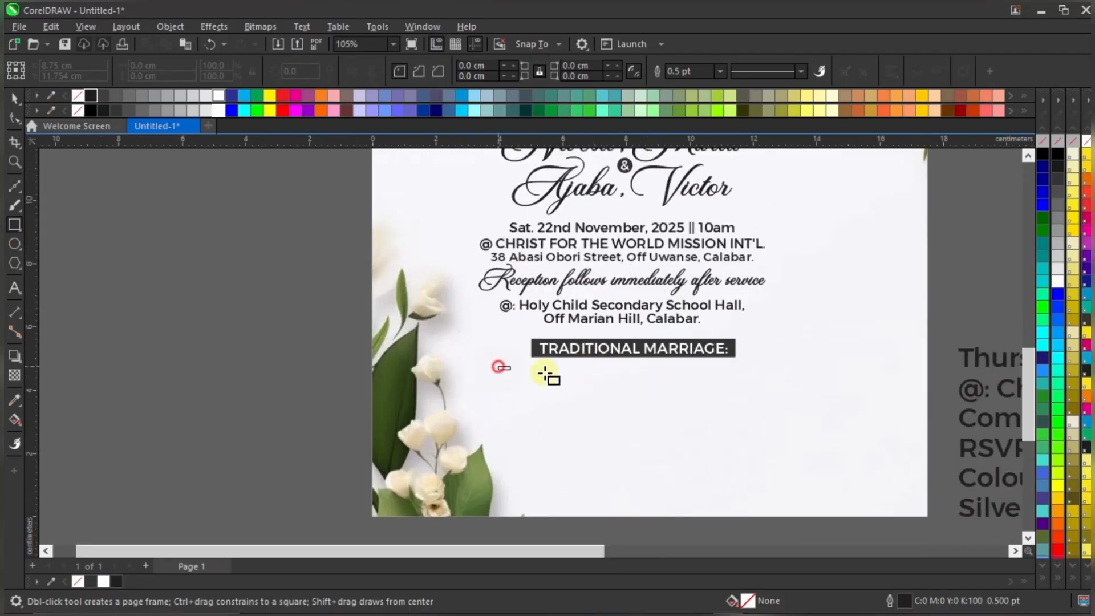
{"action": "left_click_drag", "start_coordinate": [545, 373], "coordinate": [783, 418]}
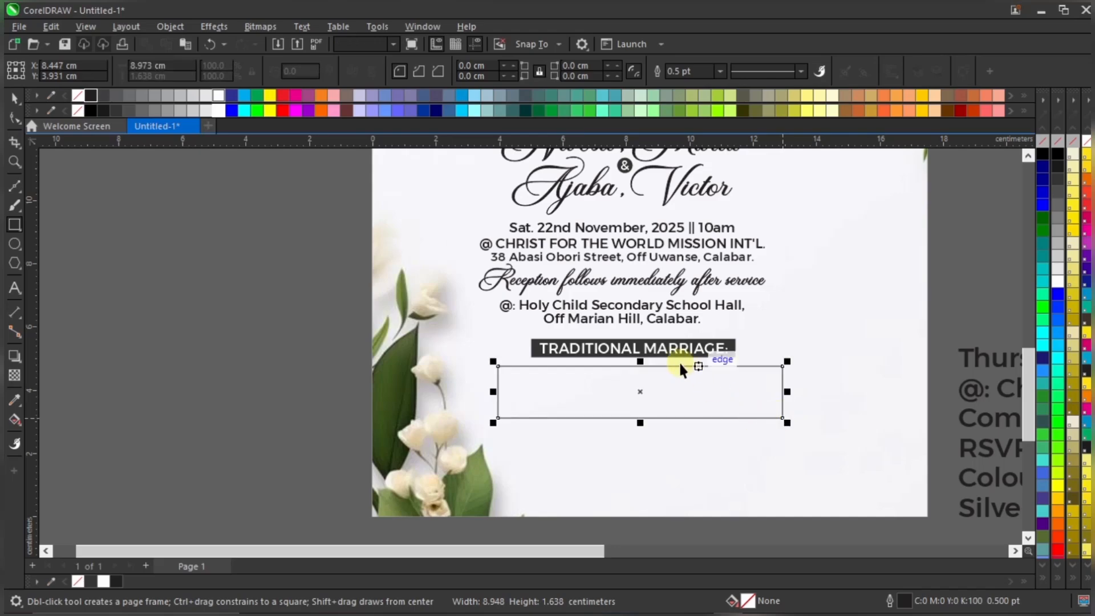
{"action": "scroll", "coordinate": [682, 368], "scroll_direction": "up", "scroll_amount": 2}
{"action": "key", "text": "space"}
{"action": "left_click_drag", "start_coordinate": [672, 388], "coordinate": [670, 379]}
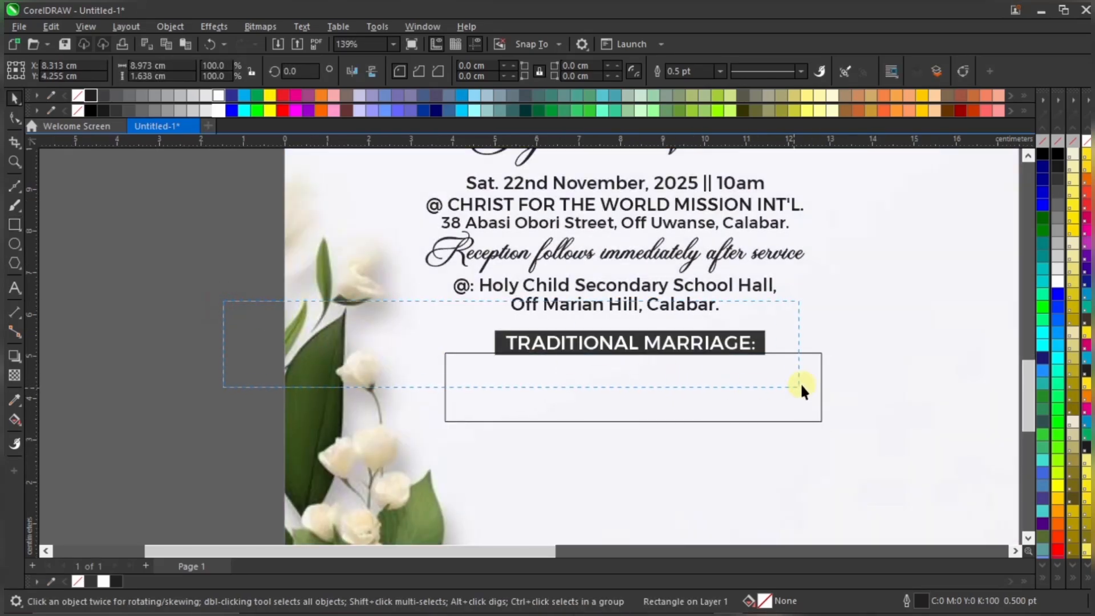
Tuck the new box under the bar, make it taller and narrower, and centre it with the label
{"action": "left_click_drag", "start_coordinate": [801, 386], "coordinate": [801, 386]}
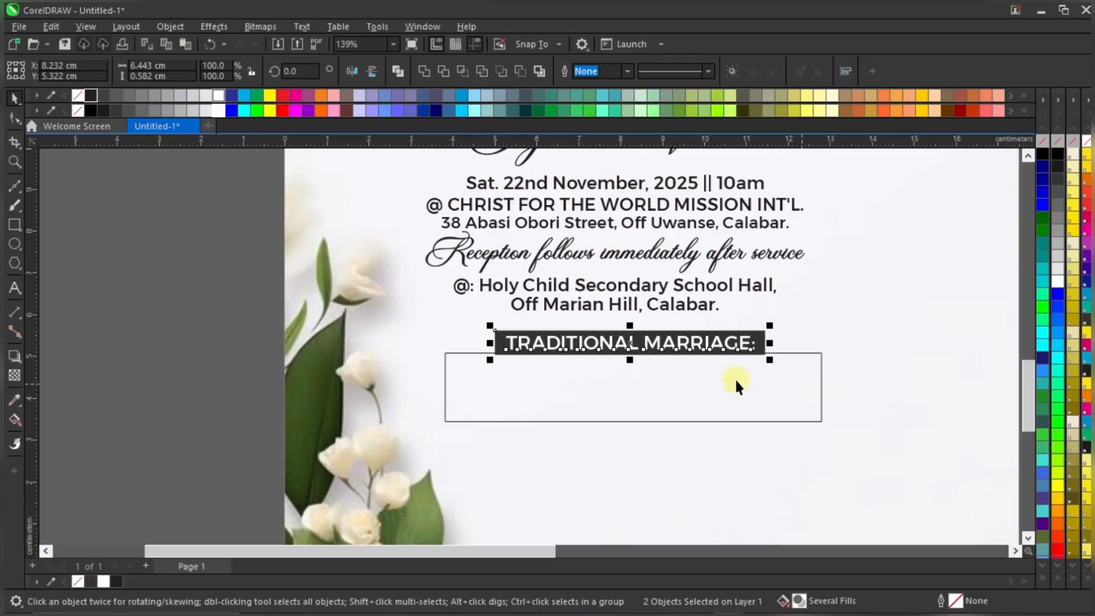
{"action": "scroll", "coordinate": [593, 334], "scroll_direction": "up", "scroll_amount": 3}
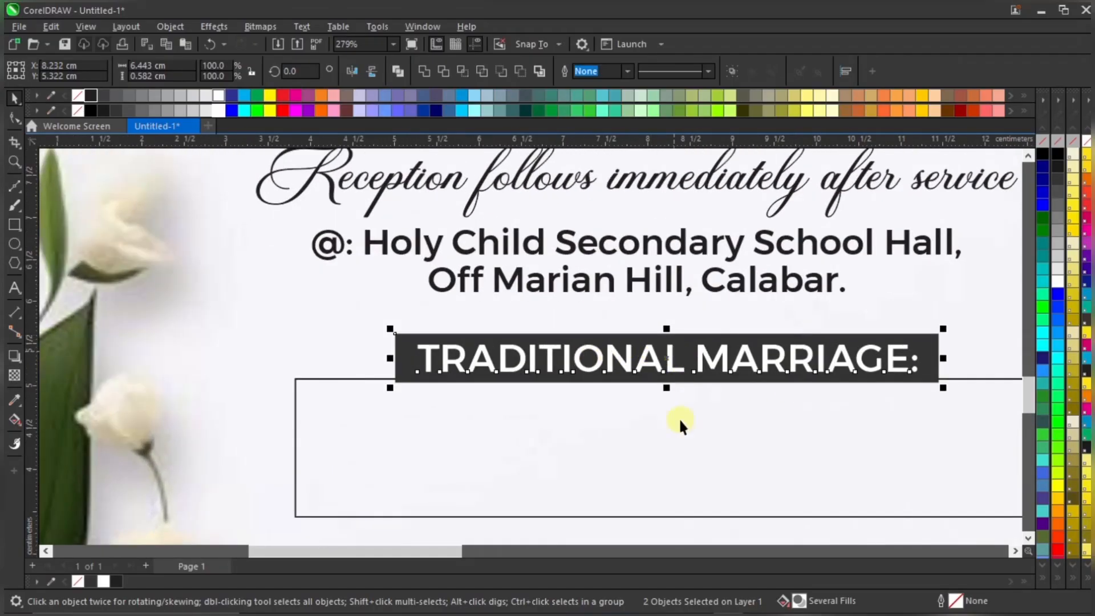
{"action": "left_click_drag", "start_coordinate": [731, 433], "coordinate": [728, 418]}
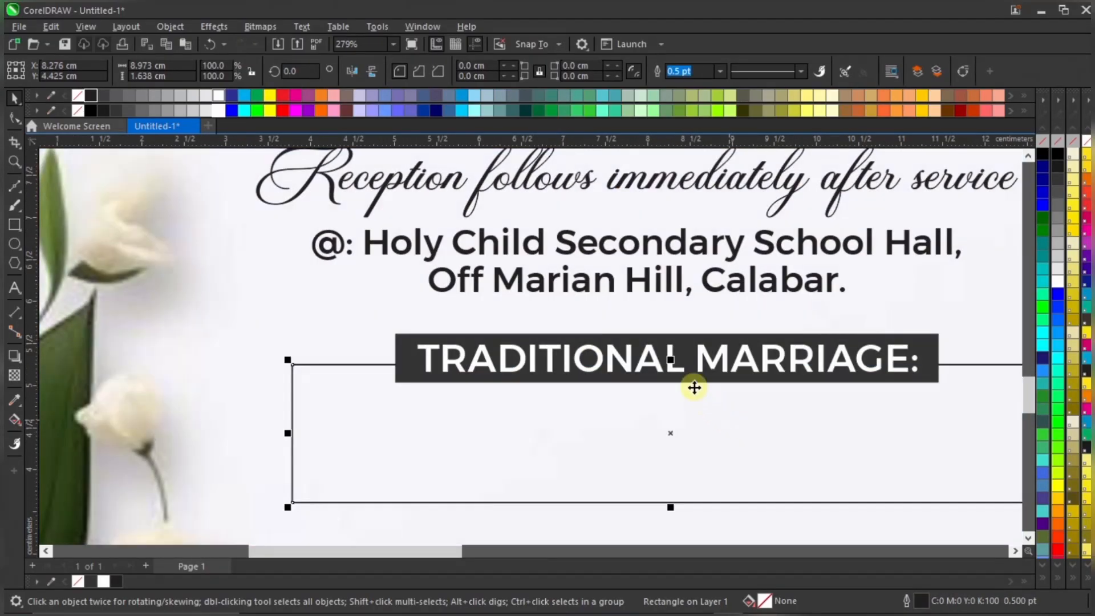
{"action": "scroll", "coordinate": [695, 400], "scroll_direction": "down", "scroll_amount": 3}
{"action": "left_click_drag", "start_coordinate": [679, 454], "coordinate": [685, 474]}
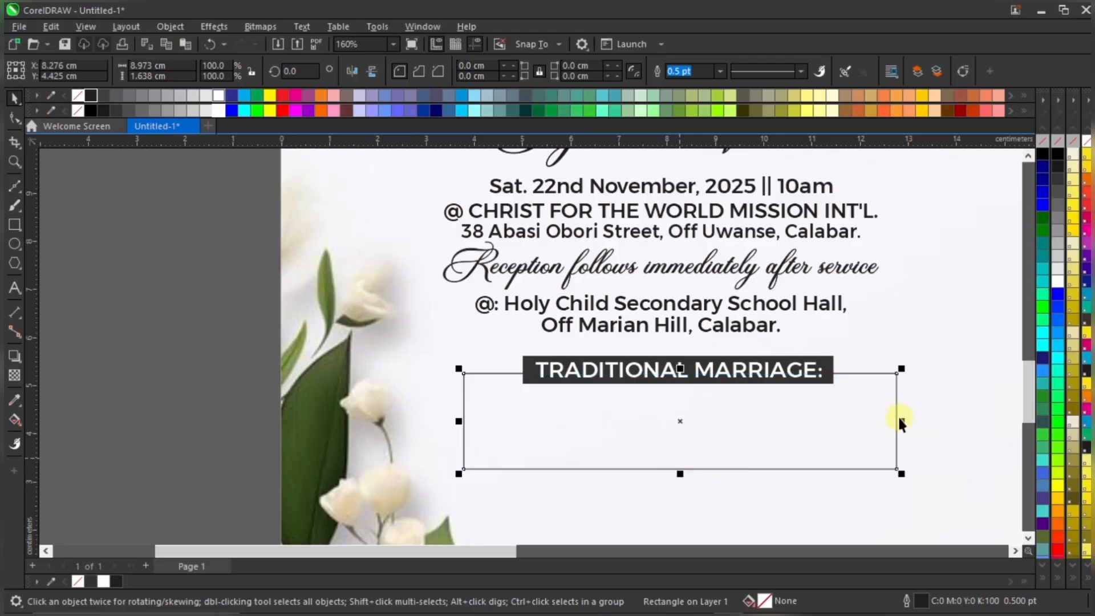
{"action": "left_click_drag", "start_coordinate": [902, 421], "coordinate": [885, 406]}
{"action": "left_click", "coordinate": [812, 363], "text": "shift"}
{"action": "key", "text": "c"}
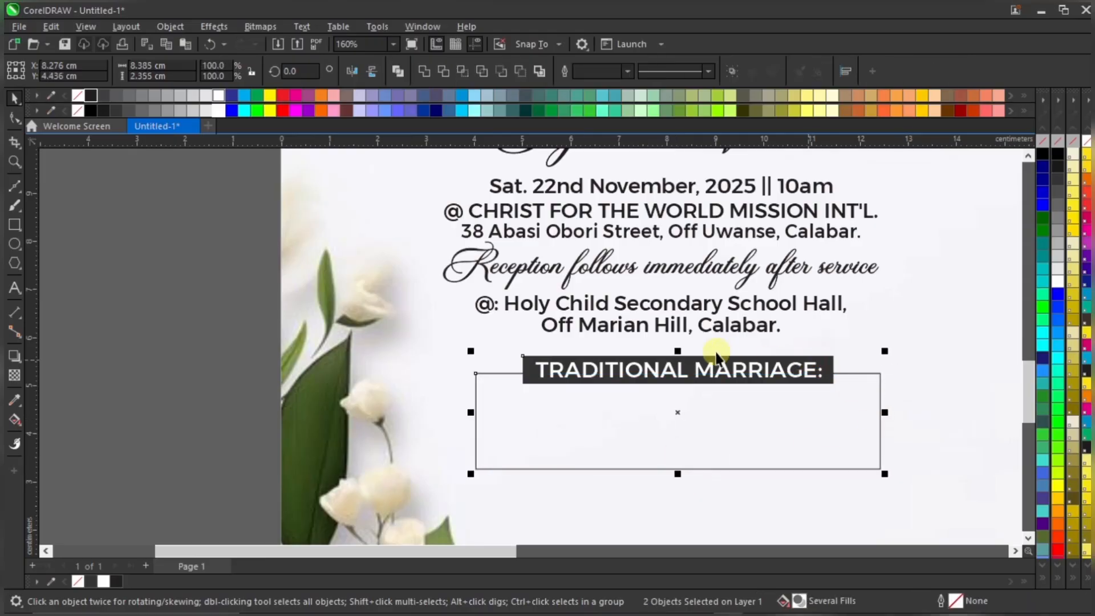
{"action": "scroll", "coordinate": [693, 354], "scroll_direction": "down", "scroll_amount": 3}
{"action": "scroll", "coordinate": [679, 363], "scroll_direction": "down", "scroll_amount": 2}
{"action": "left_click", "coordinate": [862, 365]}
Move the date line into the Traditional Marriage box, scale it down and reduce its font size
{"action": "scroll", "coordinate": [667, 360], "scroll_direction": "down", "scroll_amount": 1}
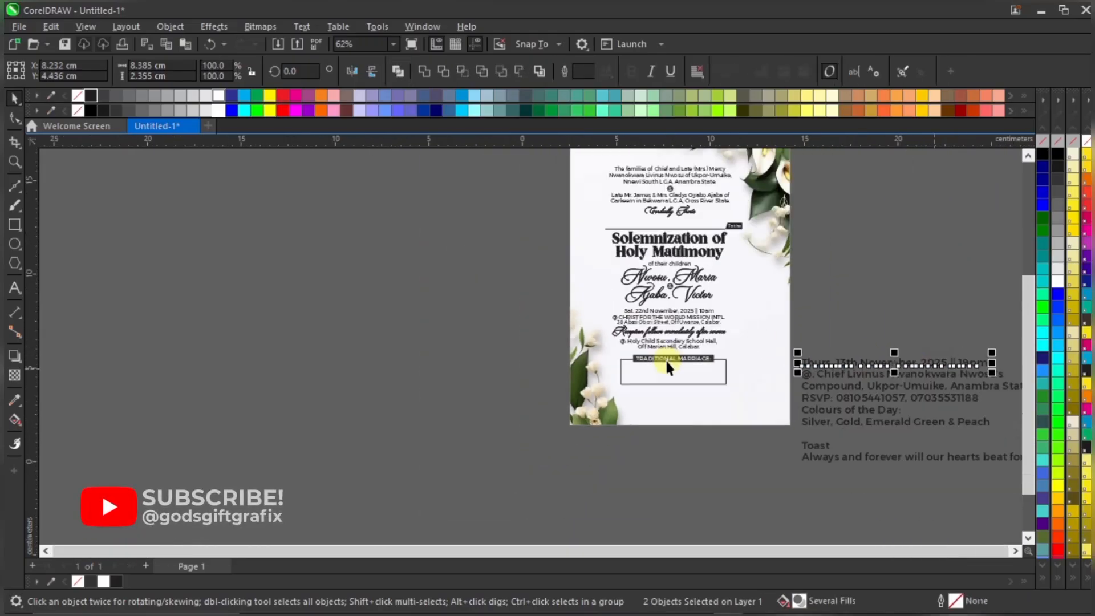
{"action": "scroll", "coordinate": [712, 371], "scroll_direction": "up", "scroll_amount": 1}
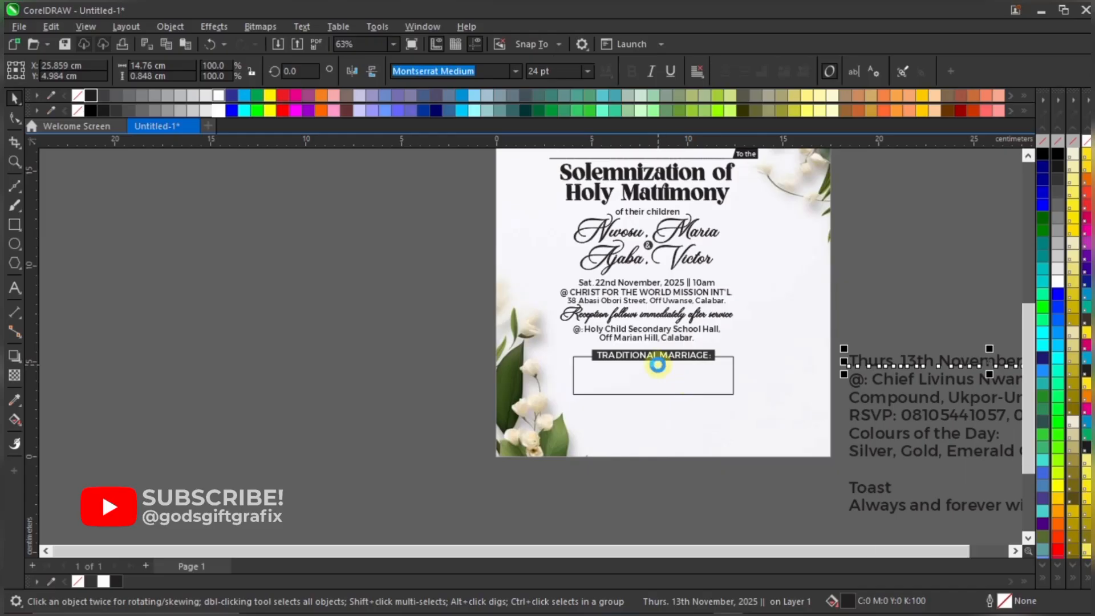
{"action": "scroll", "coordinate": [659, 363], "scroll_direction": "down", "scroll_amount": 1}
{"action": "left_click_drag", "start_coordinate": [919, 364], "coordinate": [732, 369]}
{"action": "scroll", "coordinate": [732, 369], "scroll_direction": "up", "scroll_amount": 1}
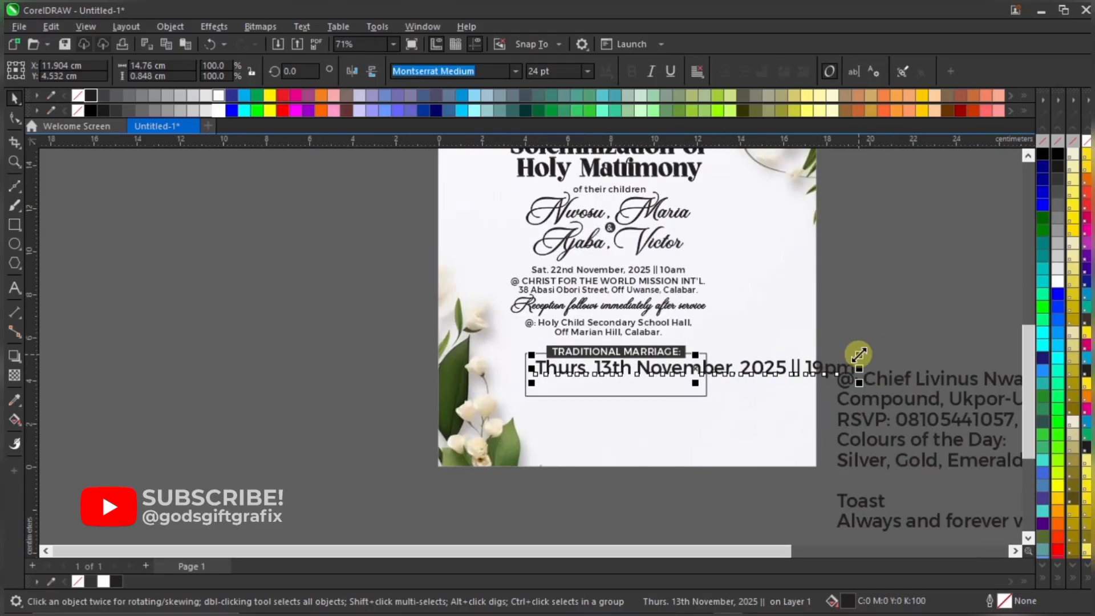
{"action": "left_click_drag", "start_coordinate": [859, 354], "coordinate": [732, 348]}
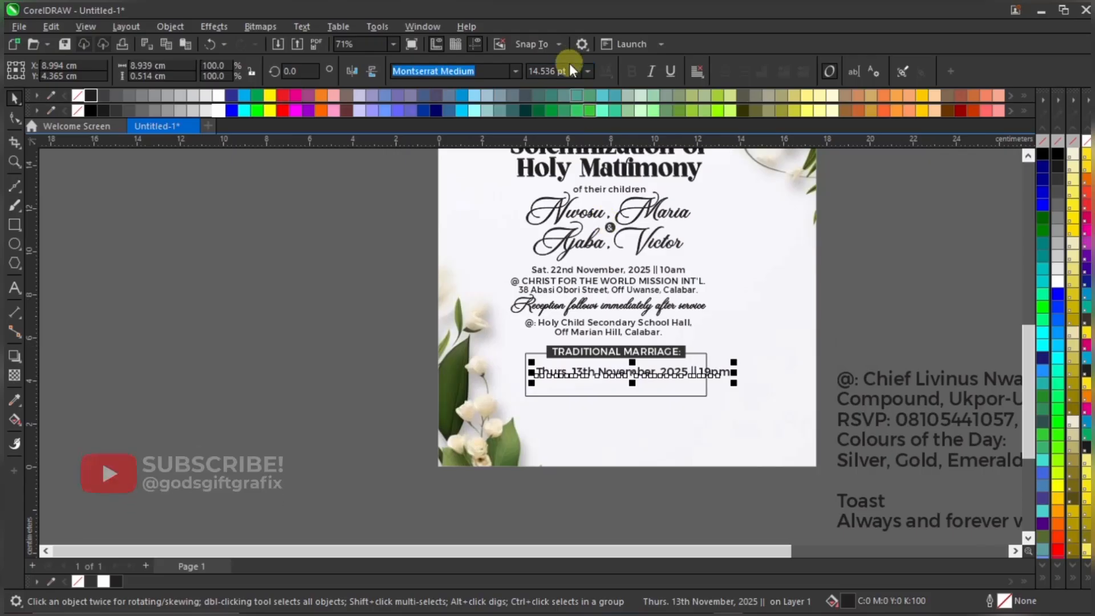
{"action": "left_click", "coordinate": [572, 69]}
{"action": "type", "text": "9"}
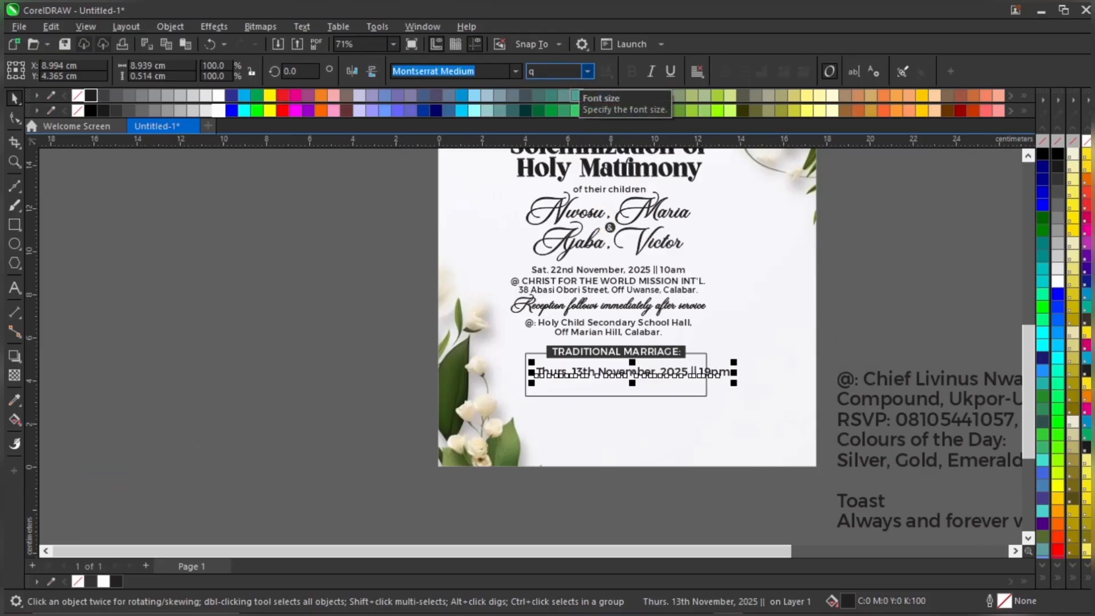
{"action": "key", "text": "Return"}
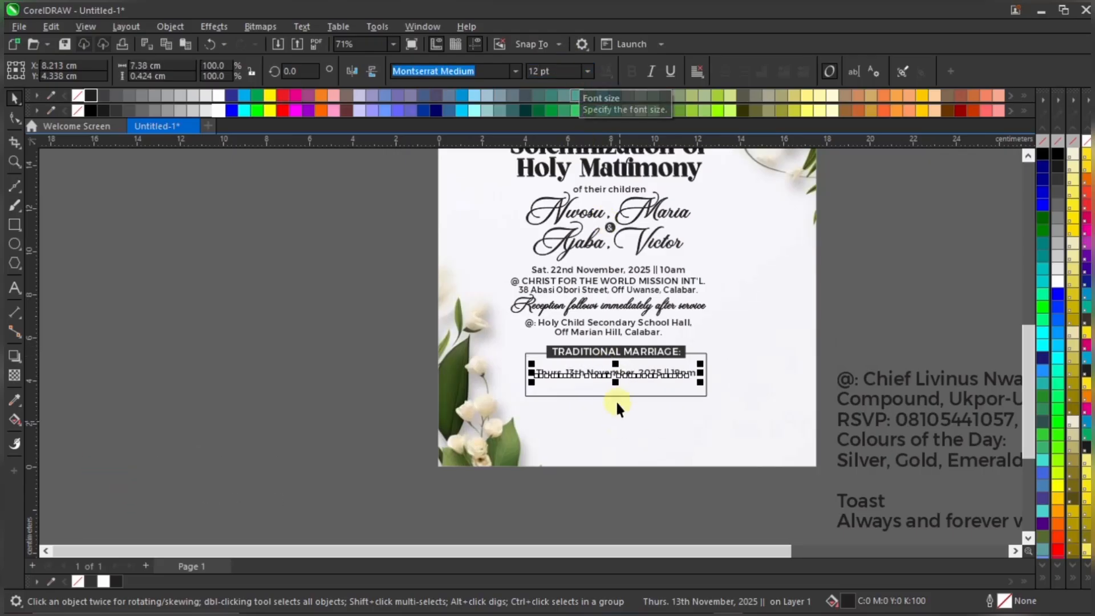
{"action": "scroll", "coordinate": [613, 377], "scroll_direction": "up", "scroll_amount": 3}
{"action": "left_click_drag", "start_coordinate": [639, 354], "coordinate": [641, 342]}
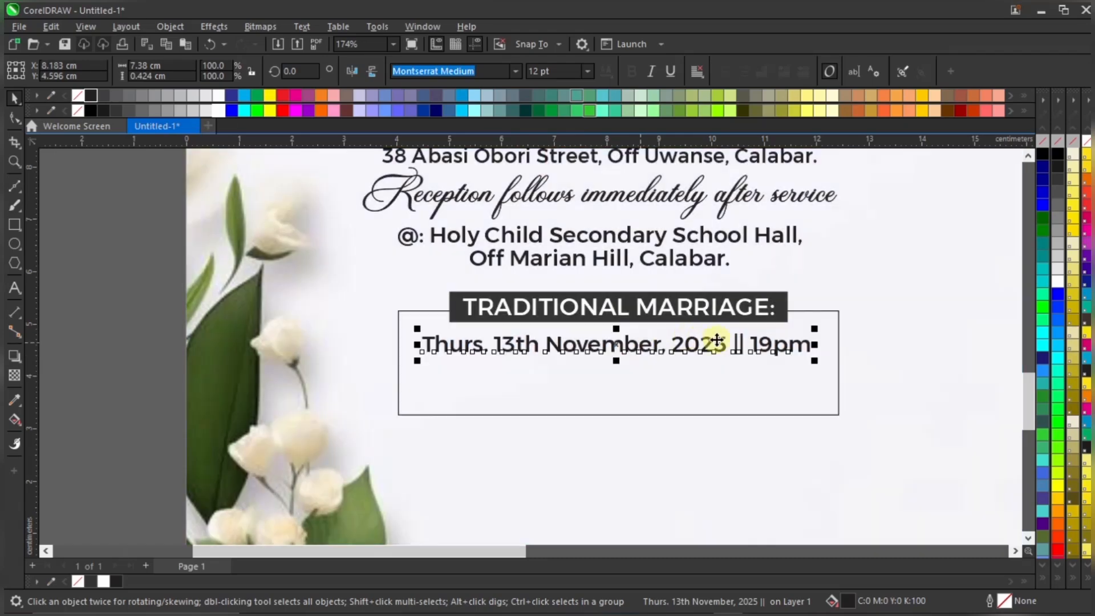
Correct the time in the date line from 19pm to 12pm and adjust its position
{"action": "double_click", "coordinate": [774, 347]}
{"action": "key", "text": "BackSpace"}
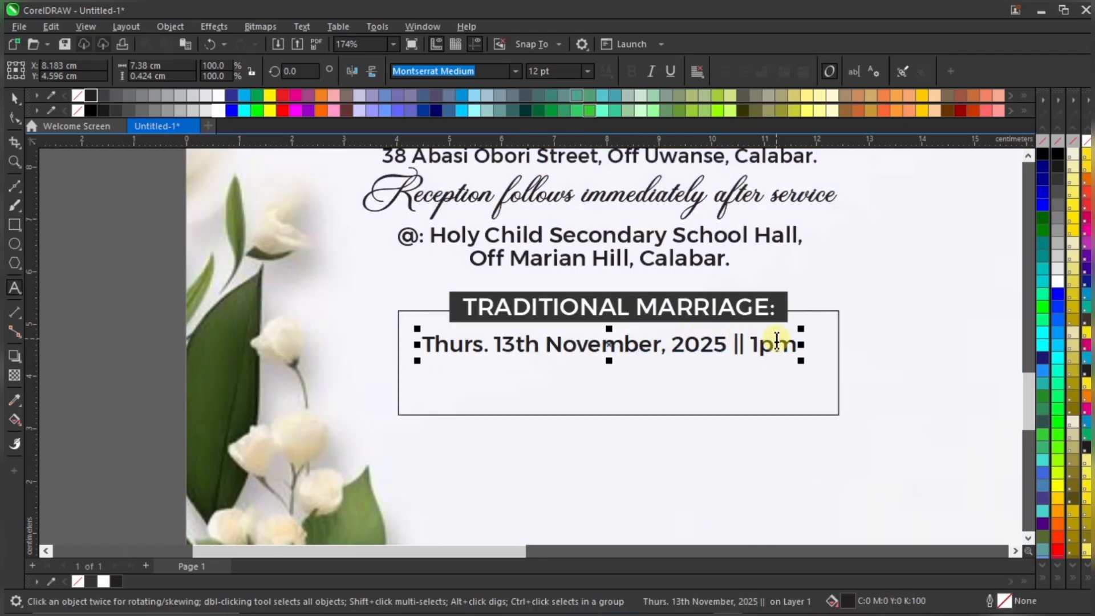
{"action": "type", "text": "2"}
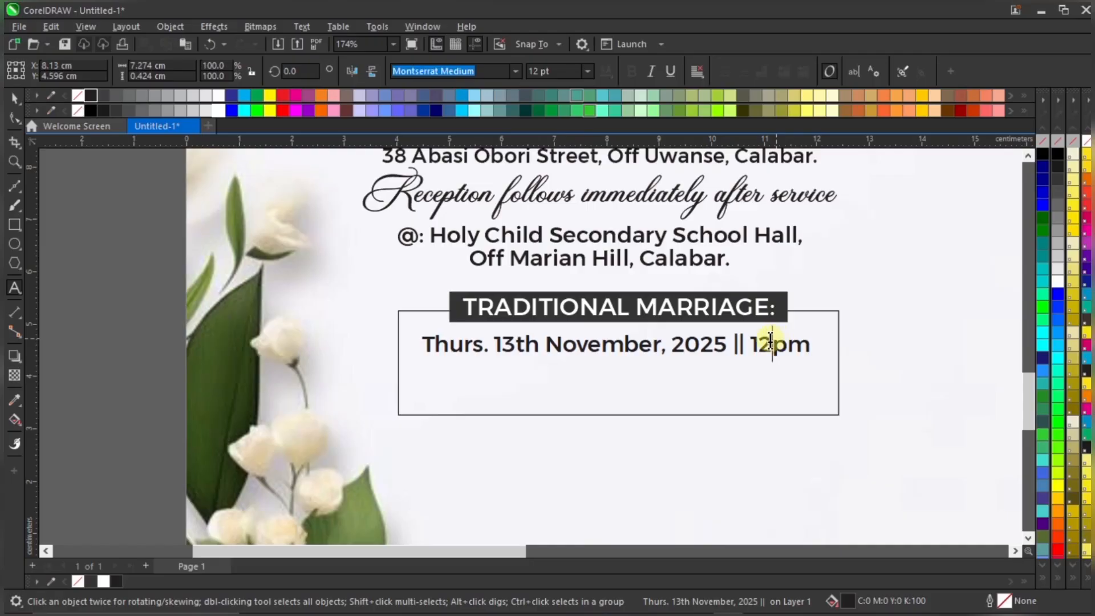
{"action": "key", "text": "ctrl+space"}
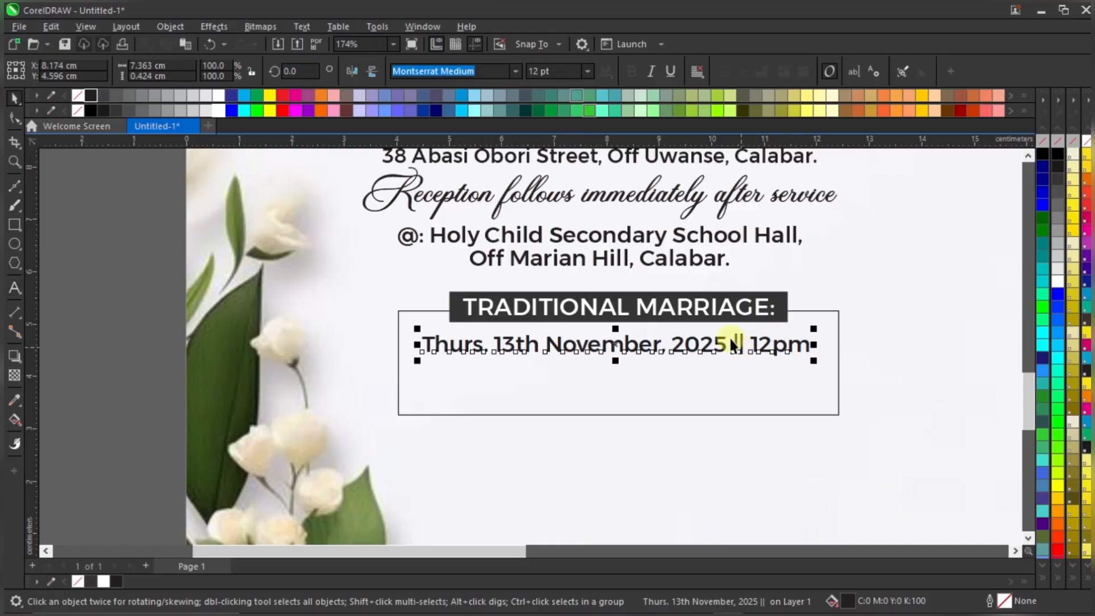
{"action": "scroll", "coordinate": [730, 356], "scroll_direction": "down", "scroll_amount": 1}
{"action": "scroll", "coordinate": [716, 348], "scroll_direction": "up", "scroll_amount": 2}
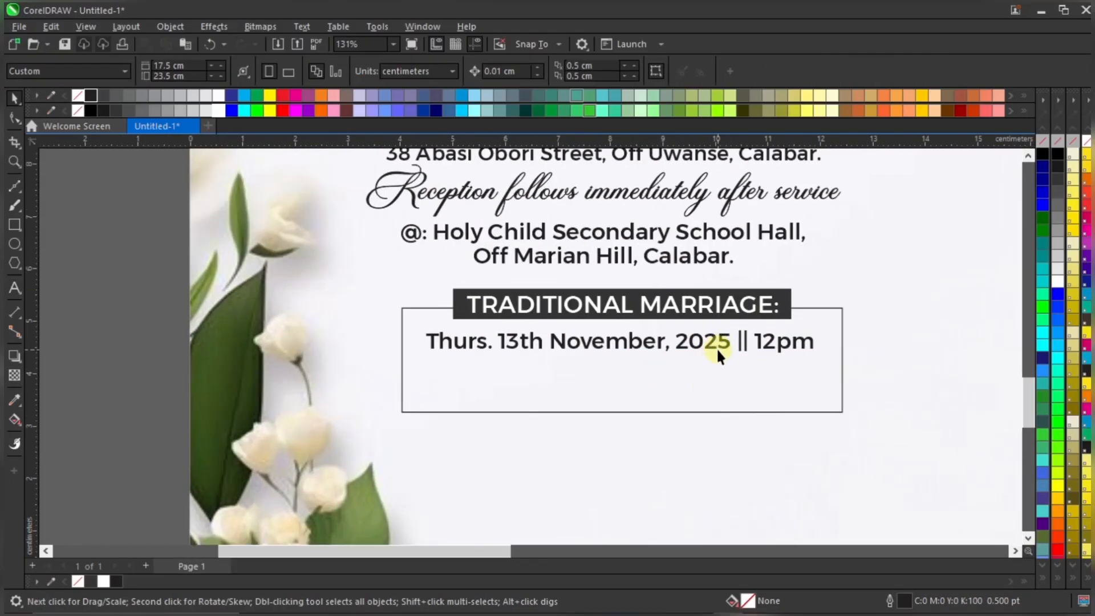
{"action": "left_click_drag", "start_coordinate": [749, 335], "coordinate": [749, 337]}
{"action": "left_click", "coordinate": [696, 291], "text": "shift"}
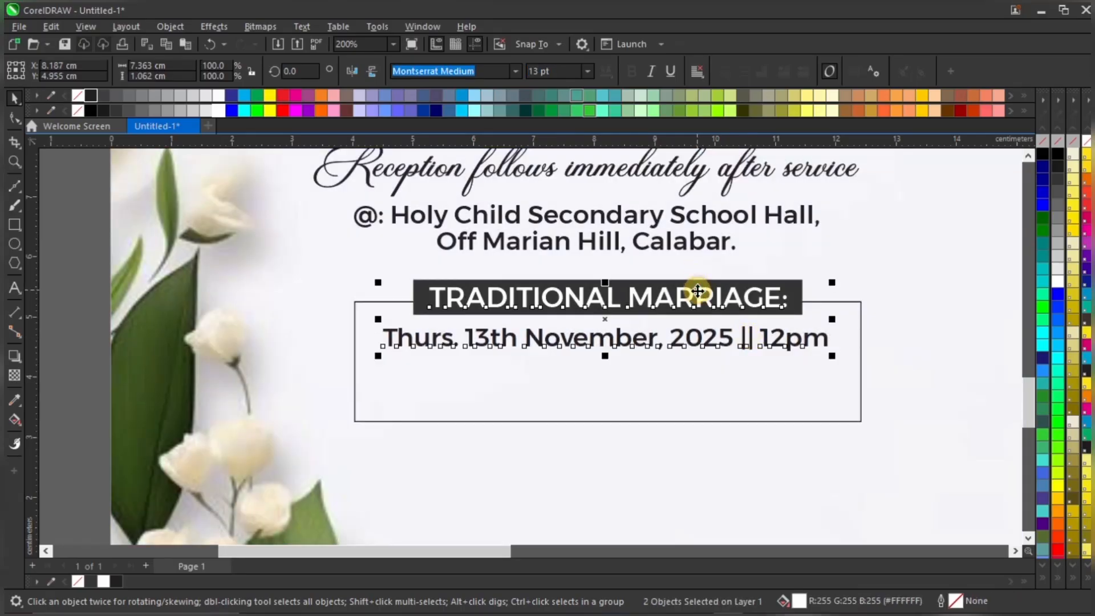
{"action": "left_click", "coordinate": [62, 384]}
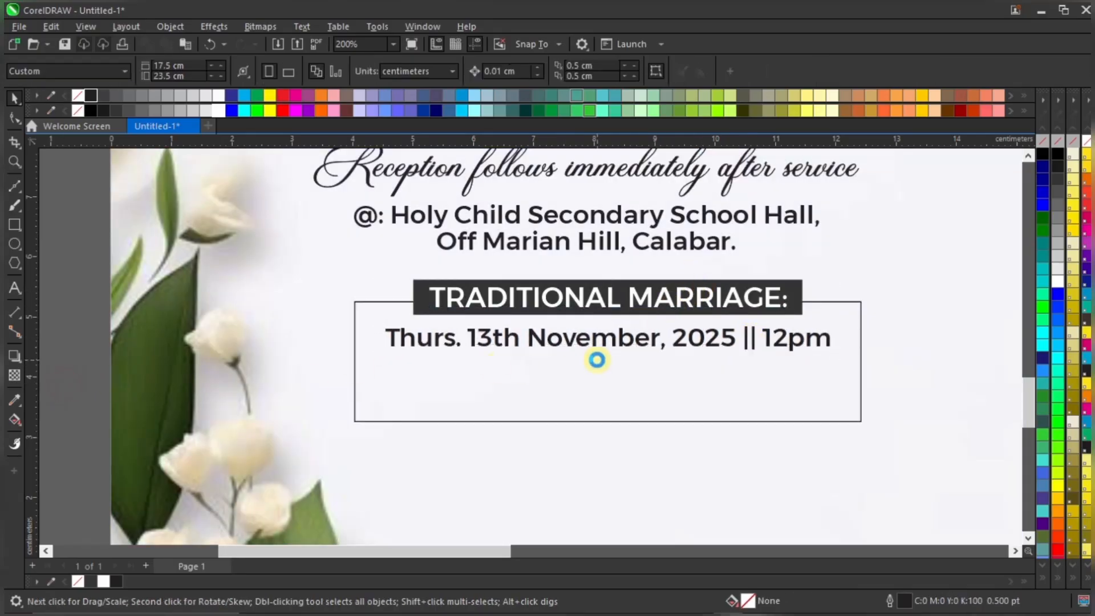
Place the host's name line under the date, shrunk to fit and set to 11 pt
{"action": "scroll", "coordinate": [600, 366], "scroll_direction": "down", "scroll_amount": 5}
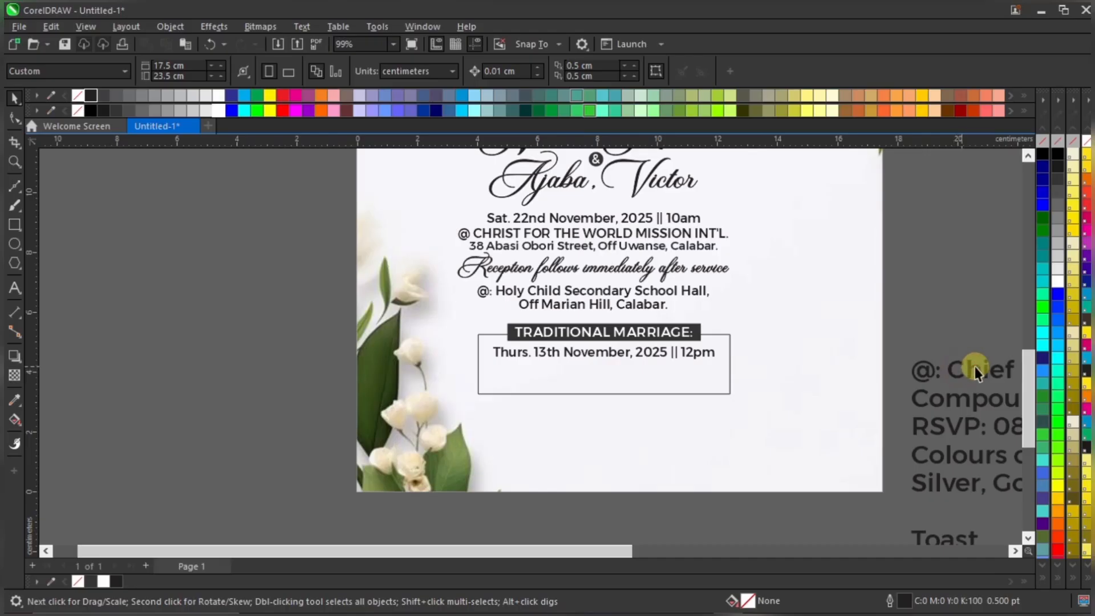
{"action": "left_click_drag", "start_coordinate": [978, 371], "coordinate": [556, 371]}
{"action": "left_click_drag", "start_coordinate": [969, 353], "coordinate": [692, 343]}
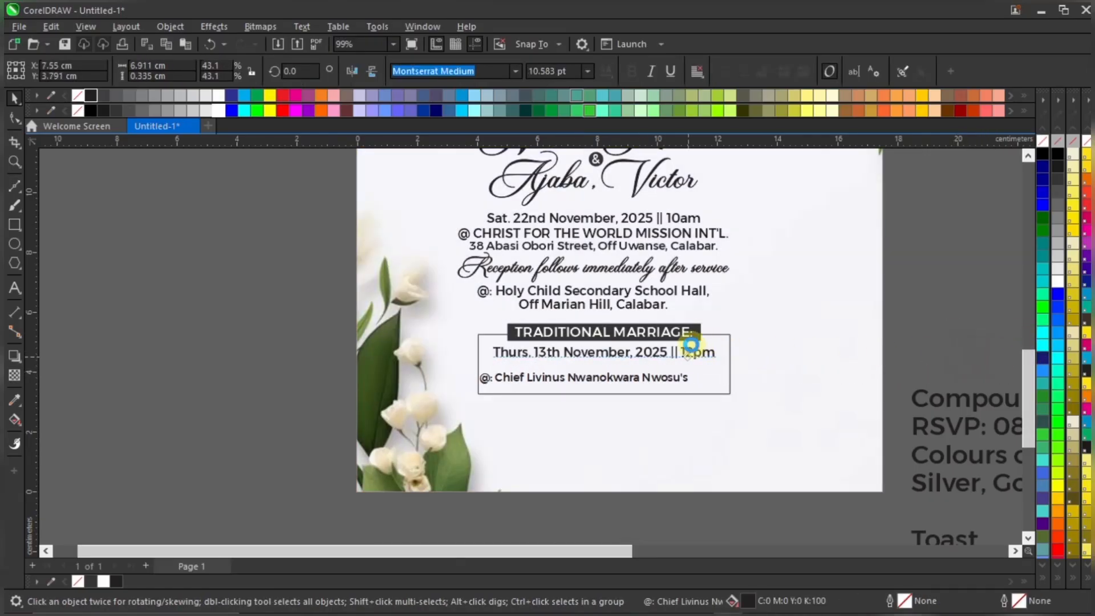
{"action": "scroll", "coordinate": [520, 367], "scroll_direction": "up", "scroll_amount": 3}
{"action": "left_click_drag", "start_coordinate": [617, 392], "coordinate": [648, 376]}
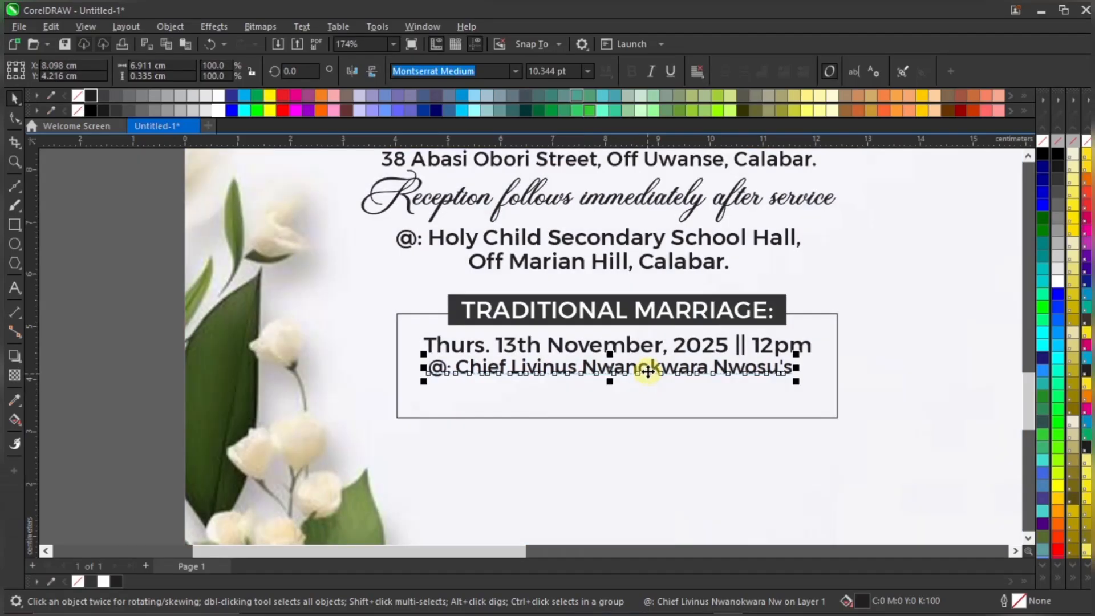
{"action": "scroll", "coordinate": [649, 378], "scroll_direction": "up", "scroll_amount": 1}
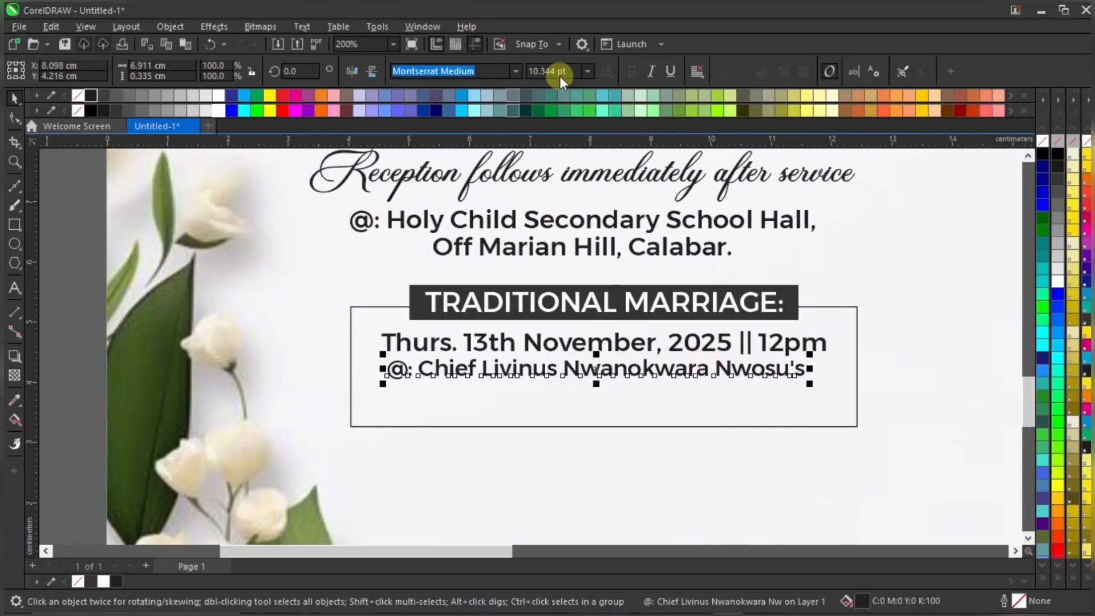
{"action": "type", "text": "11"}
{"action": "key", "text": "Return"}
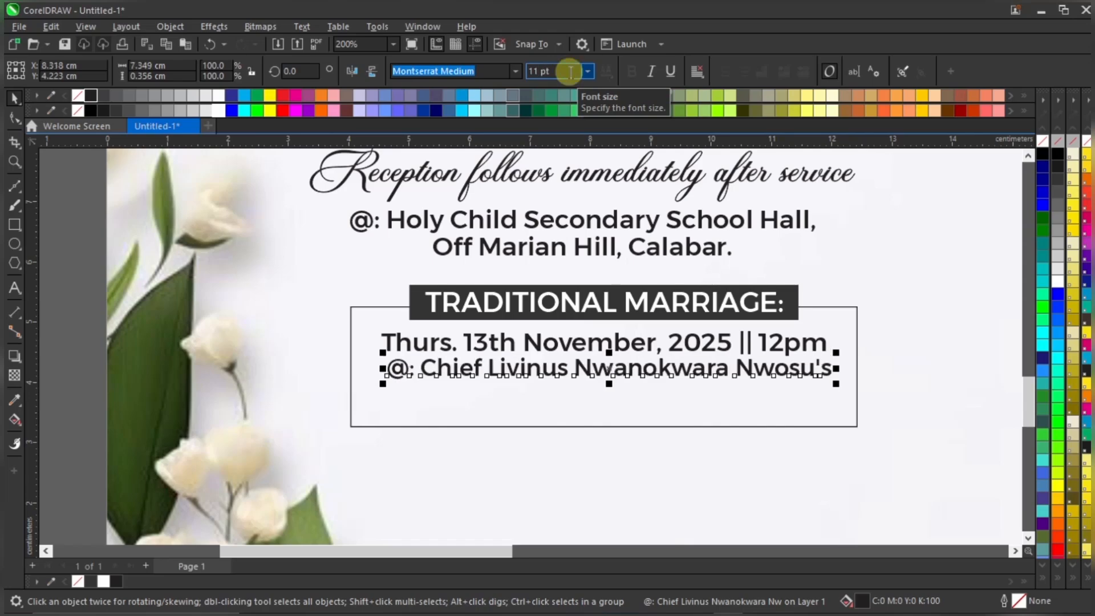
{"action": "scroll", "coordinate": [659, 363], "scroll_direction": "up", "scroll_amount": 3}
{"action": "left_click_drag", "start_coordinate": [687, 370], "coordinate": [690, 371]}
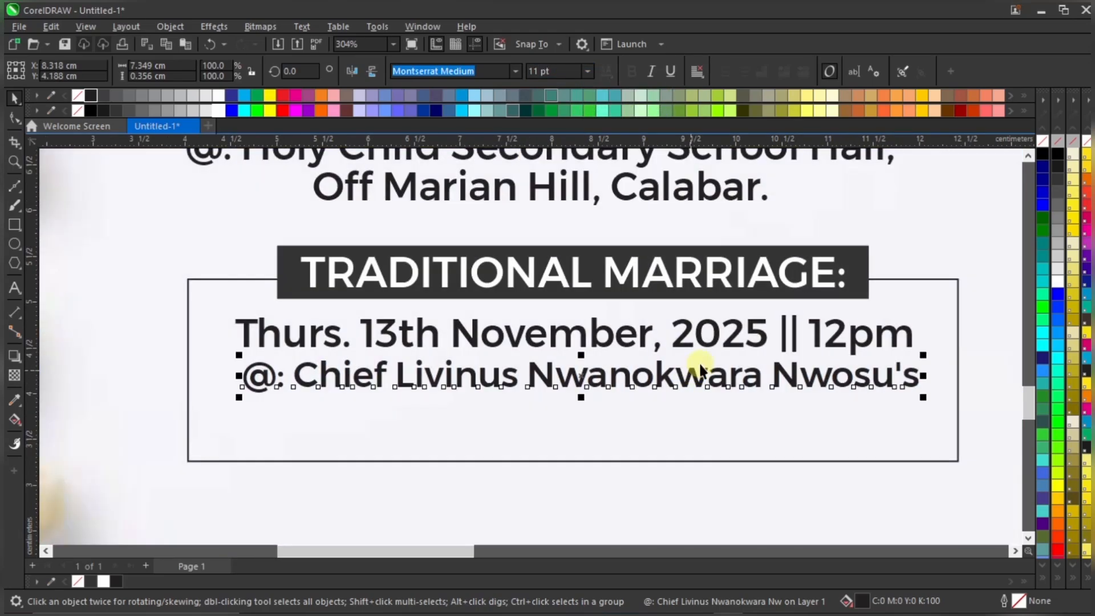
Centre-align the host's name line with the date line
{"action": "left_click", "coordinate": [764, 332], "text": "shift"}
{"action": "key", "text": "c"}
{"action": "scroll", "coordinate": [622, 368], "scroll_direction": "down", "scroll_amount": 5}
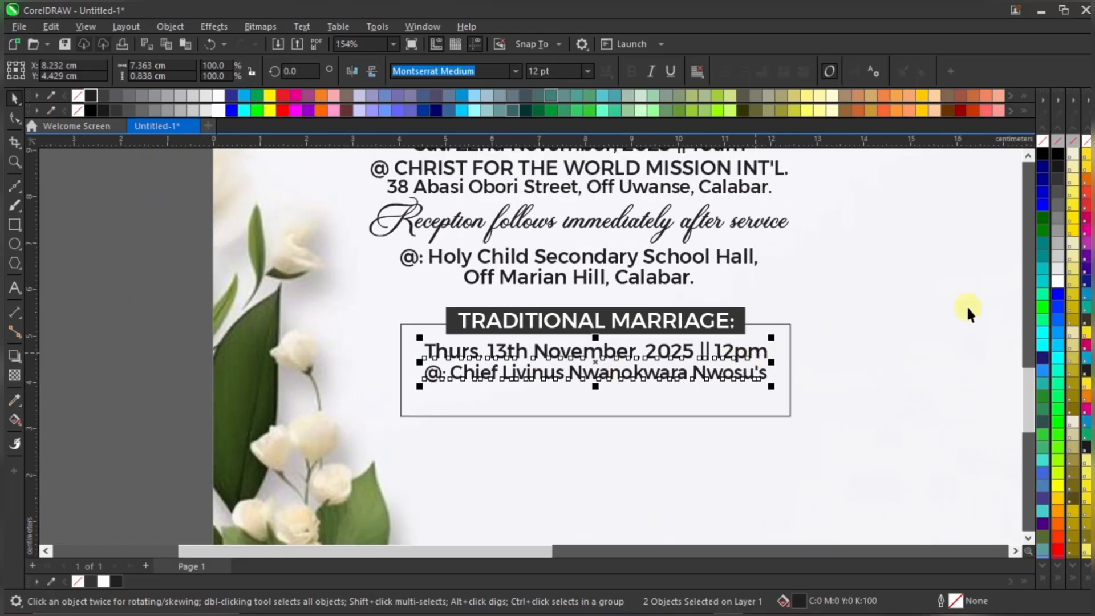
{"action": "left_click", "coordinate": [114, 353]}
{"action": "scroll", "coordinate": [574, 378], "scroll_direction": "down", "scroll_amount": 3}
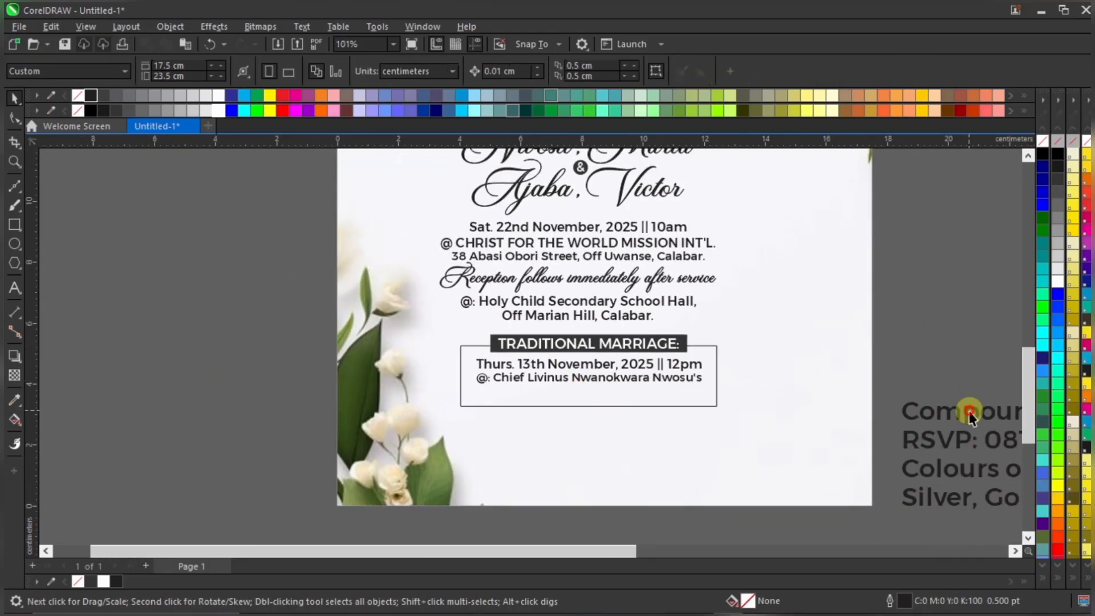
Bring the compound location line in at 11 pt and place it under the host's name line
{"action": "left_click_drag", "start_coordinate": [944, 406], "coordinate": [557, 394]}
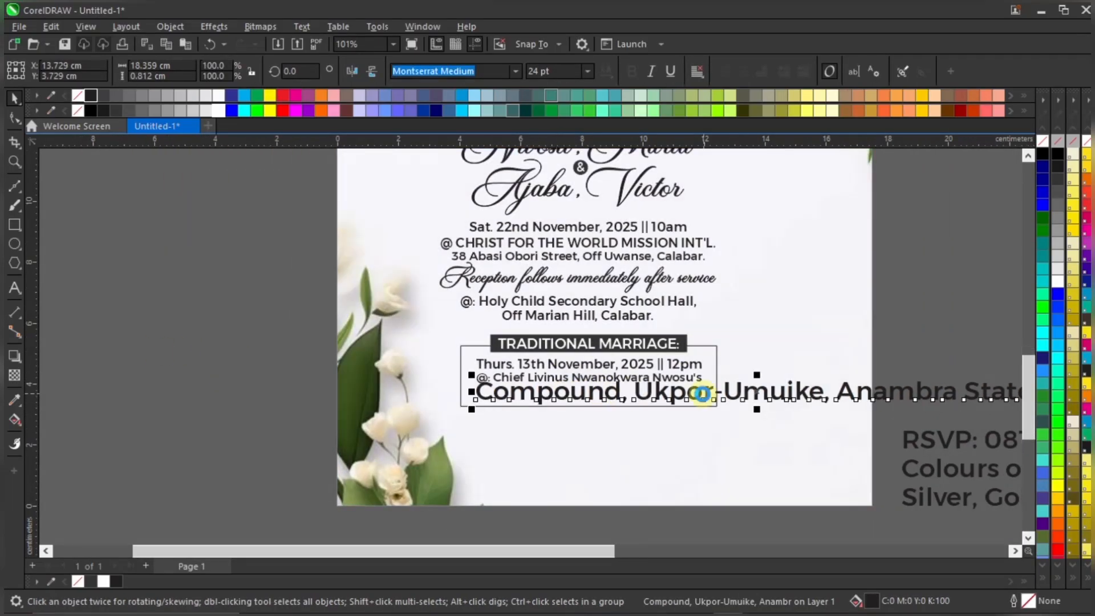
{"action": "scroll", "coordinate": [696, 392], "scroll_direction": "up", "scroll_amount": 2}
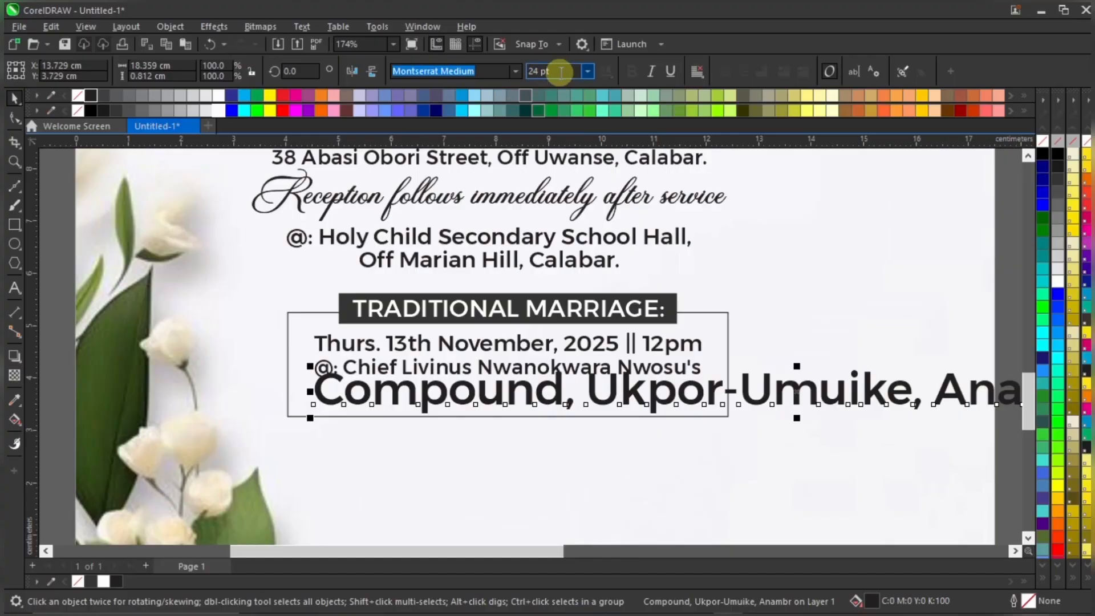
{"action": "left_click", "coordinate": [554, 71]}
{"action": "type", "text": "12"}
{"action": "key", "text": "Return"}
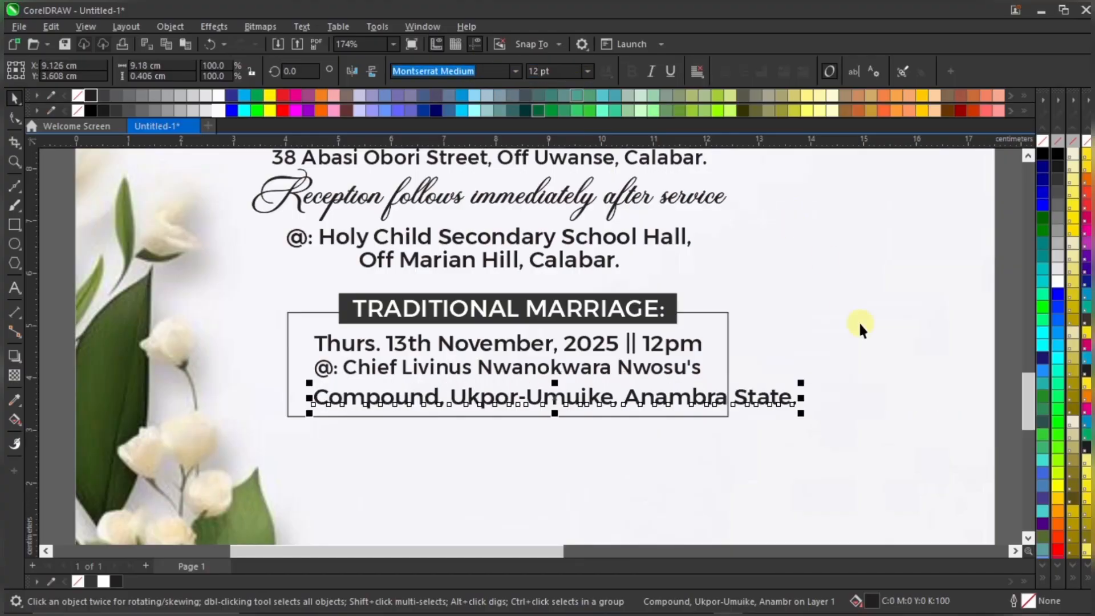
{"action": "left_click", "coordinate": [539, 71]}
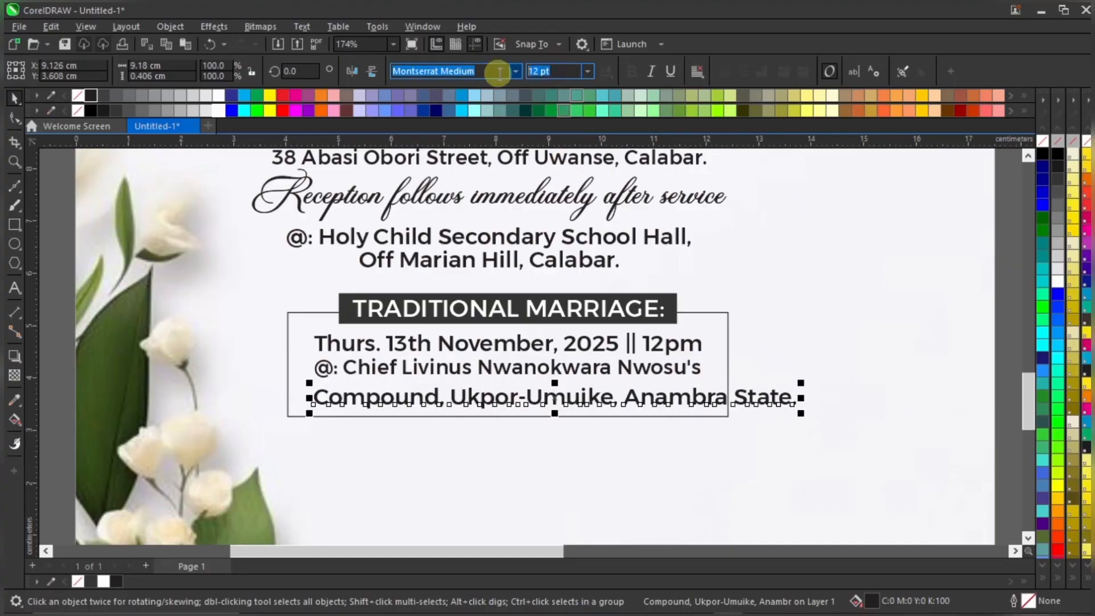
{"action": "type", "text": "111"}
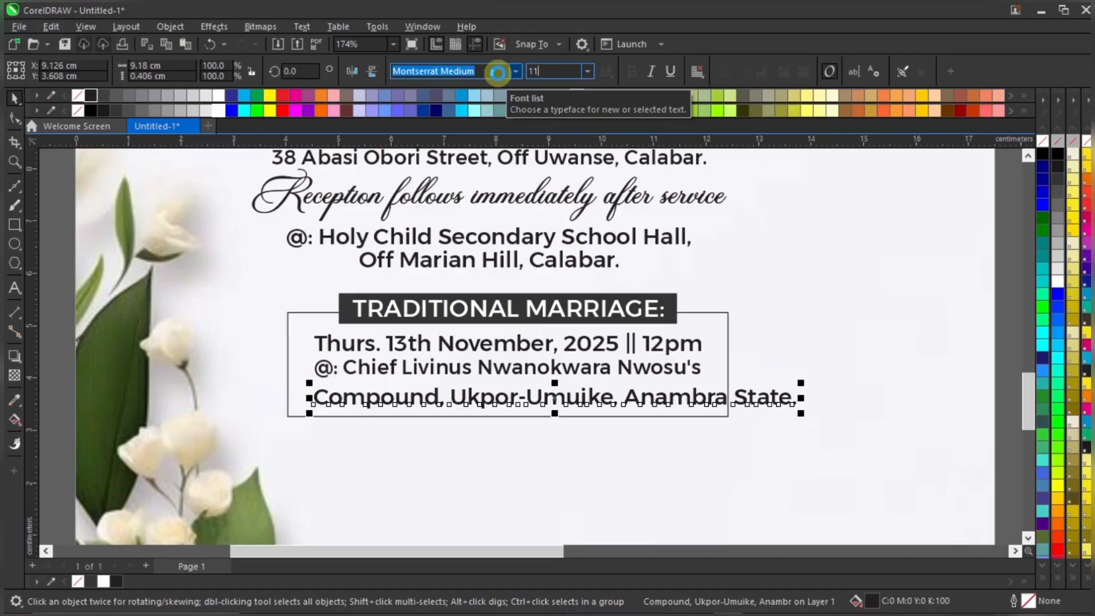
{"action": "key", "text": "Return"}
{"action": "scroll", "coordinate": [484, 410], "scroll_direction": "up", "scroll_amount": 2}
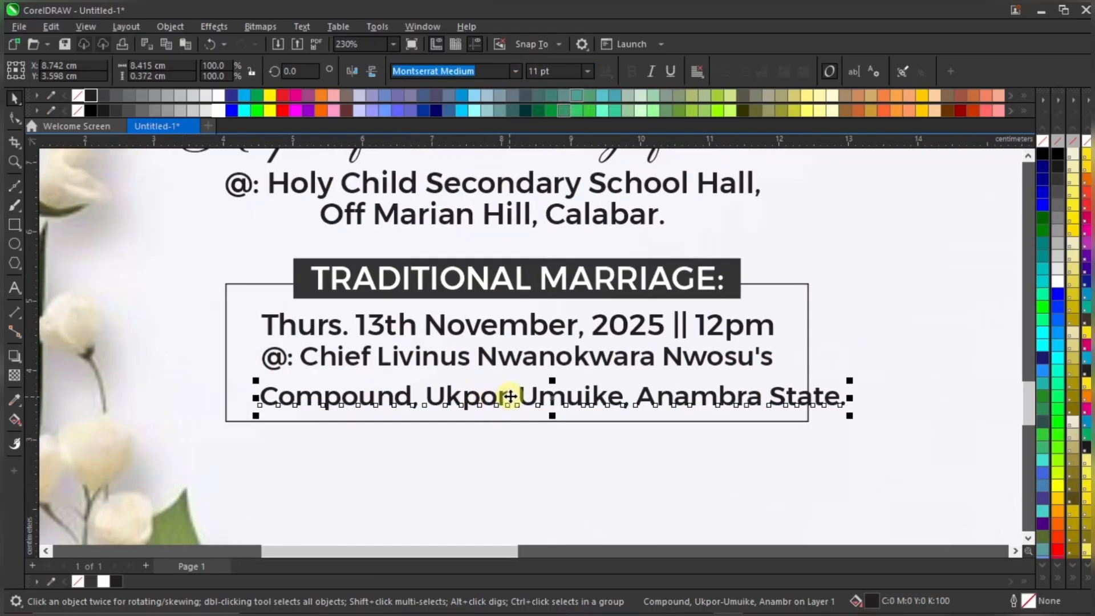
{"action": "left_click_drag", "start_coordinate": [506, 395], "coordinate": [506, 385]}
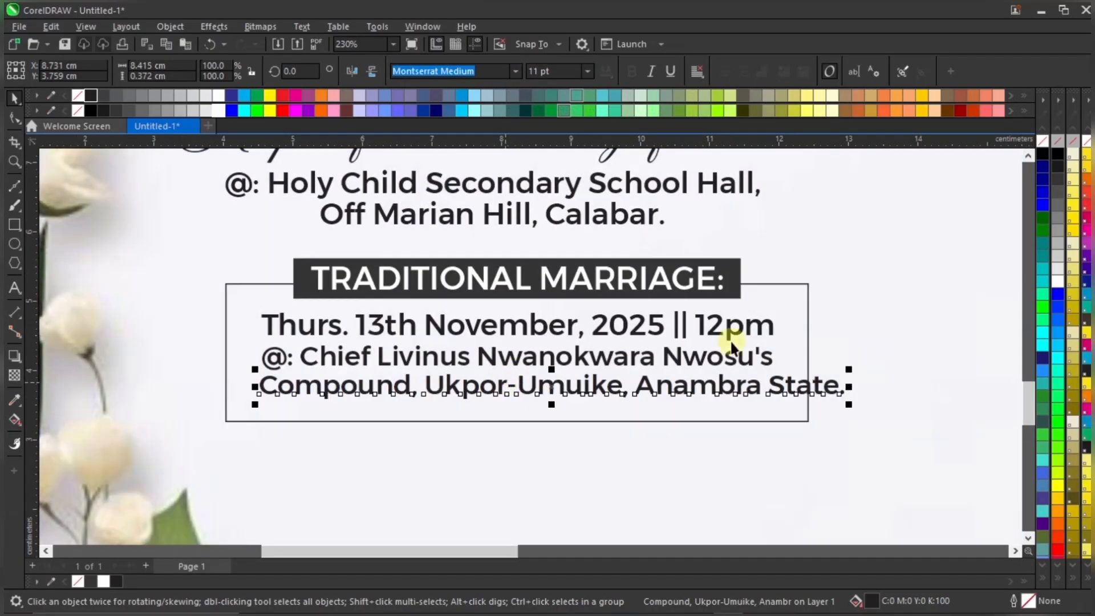
Scale the two lower lines down slightly and centre all three lines on each other
{"action": "left_click", "coordinate": [765, 359], "text": "shift"}
{"action": "left_click_drag", "start_coordinate": [849, 336], "coordinate": [822, 327]}
{"action": "key", "text": "c"}
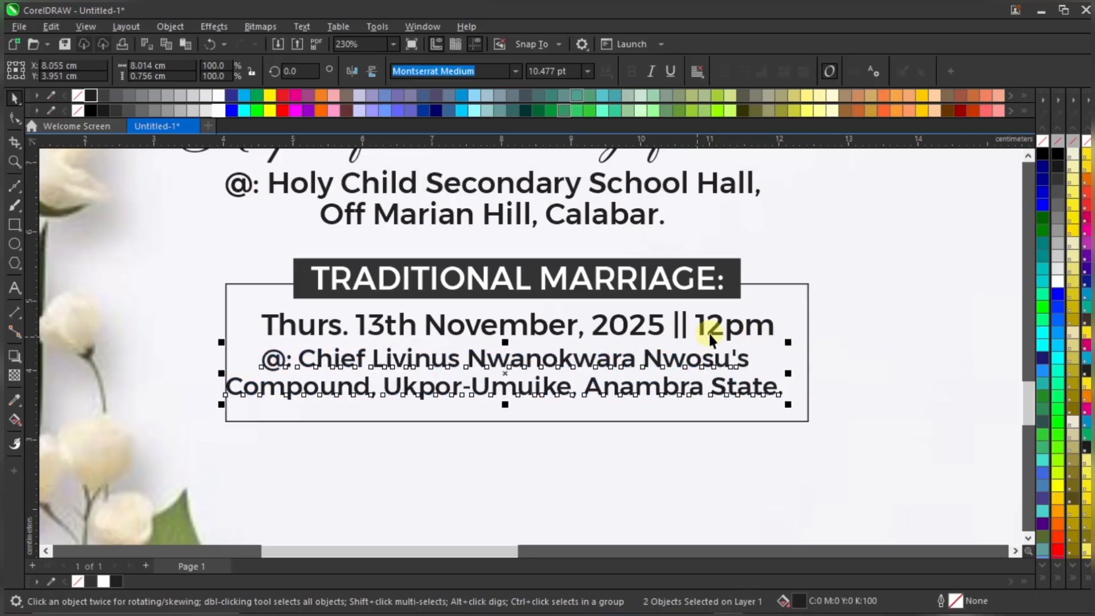
{"action": "left_click", "coordinate": [718, 326], "text": "shift"}
{"action": "key", "text": "c"}
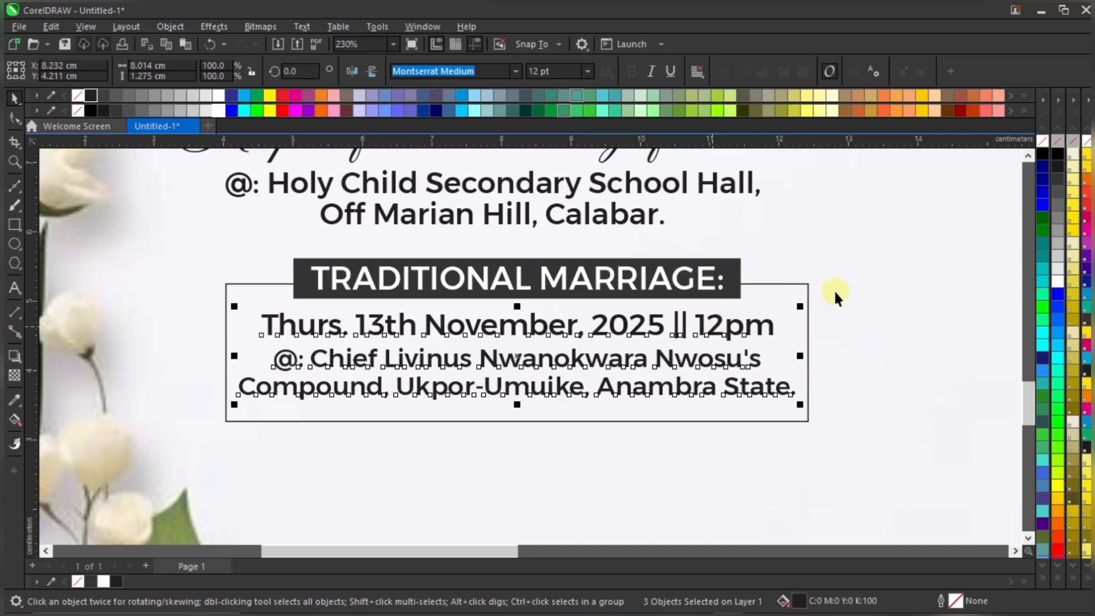
{"action": "left_click", "coordinate": [843, 306]}
{"action": "scroll", "coordinate": [580, 349], "scroll_direction": "down", "scroll_amount": 5}
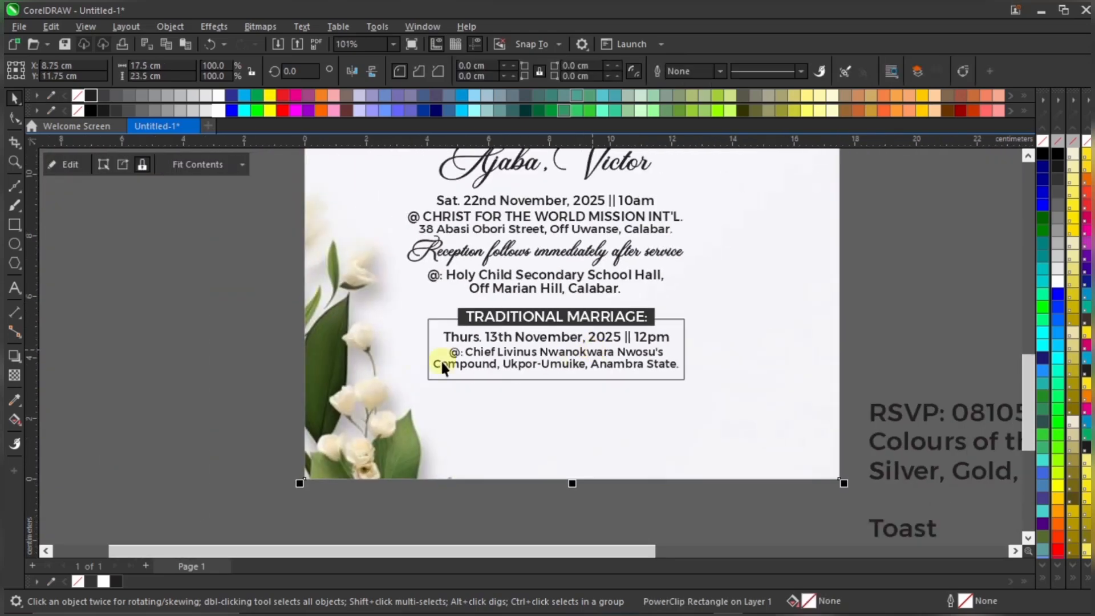
Widen the frame around the traditional marriage details slightly
{"action": "left_click", "coordinate": [256, 354]}
{"action": "scroll", "coordinate": [675, 334], "scroll_direction": "up", "scroll_amount": 2}
{"action": "left_click", "coordinate": [687, 343]}
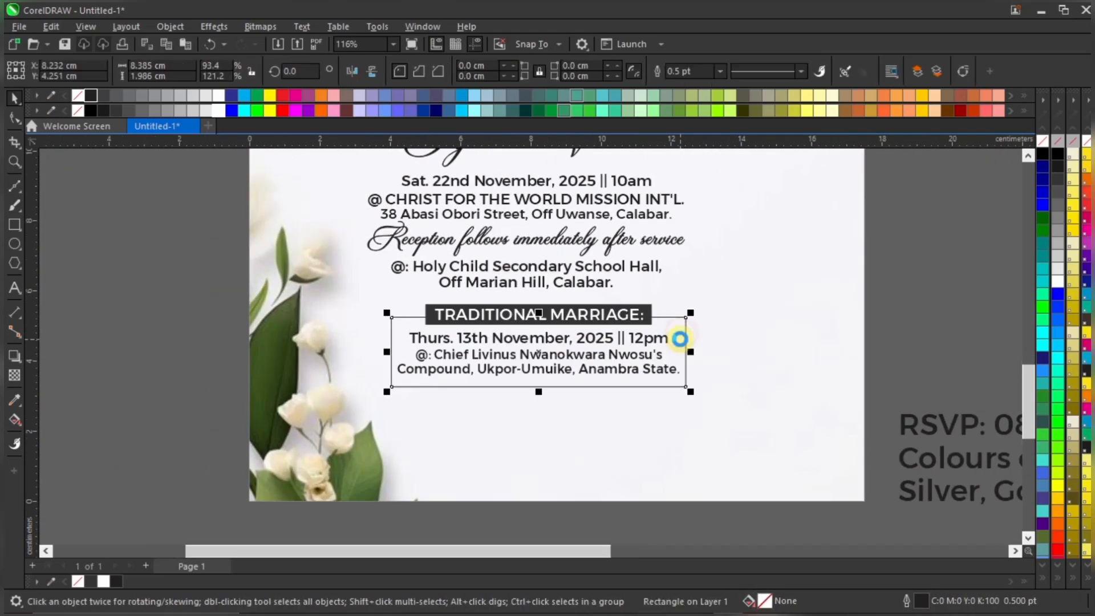
{"action": "scroll", "coordinate": [695, 358], "scroll_direction": "up", "scroll_amount": 1}
{"action": "left_click_drag", "start_coordinate": [695, 358], "coordinate": [701, 357]}
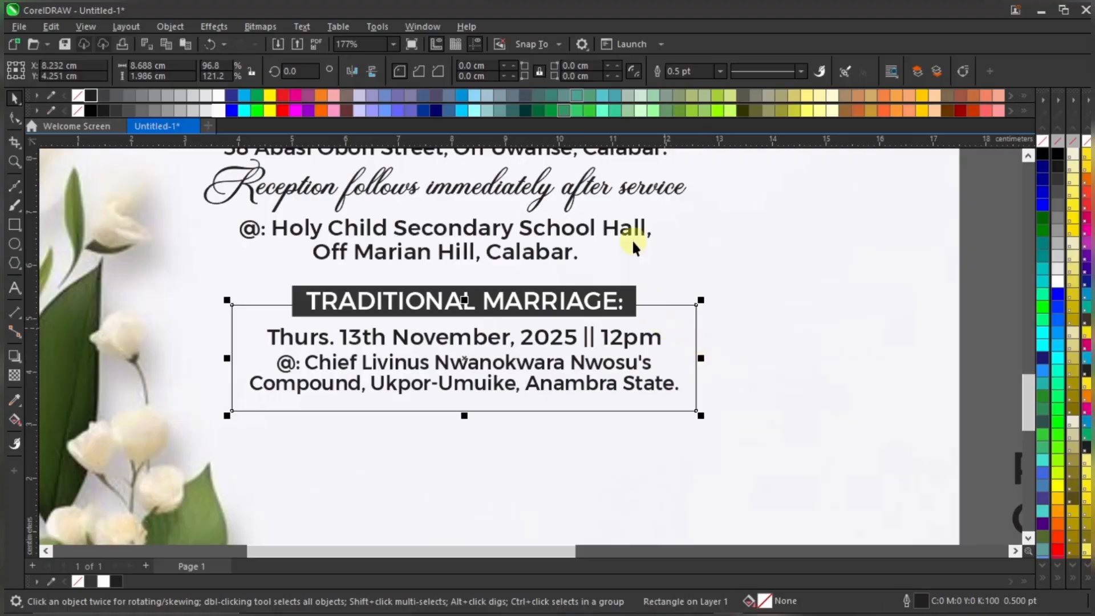
{"action": "scroll", "coordinate": [677, 332], "scroll_direction": "up", "scroll_amount": 1}
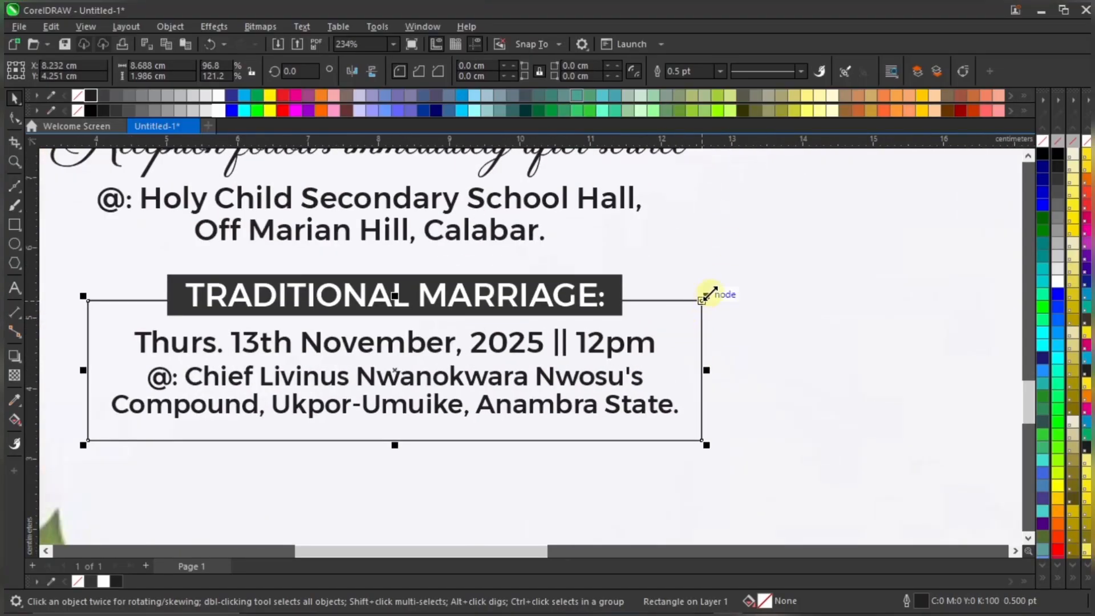
{"action": "left_click_drag", "start_coordinate": [709, 294], "coordinate": [706, 293]}
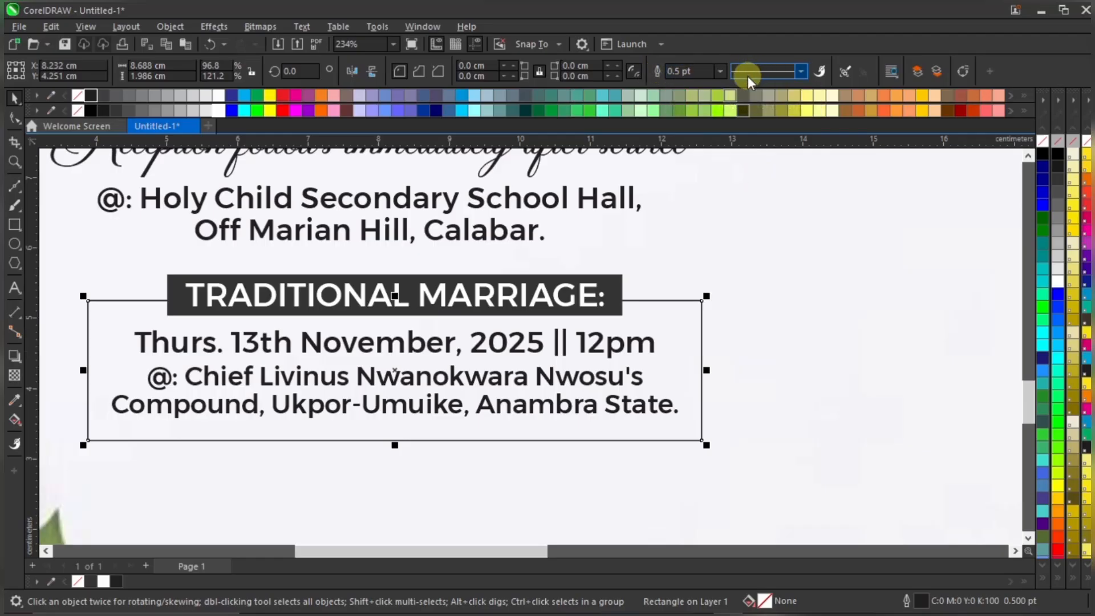
Set the frame's outline width to 2.0 pt
{"action": "left_click", "coordinate": [718, 71]}
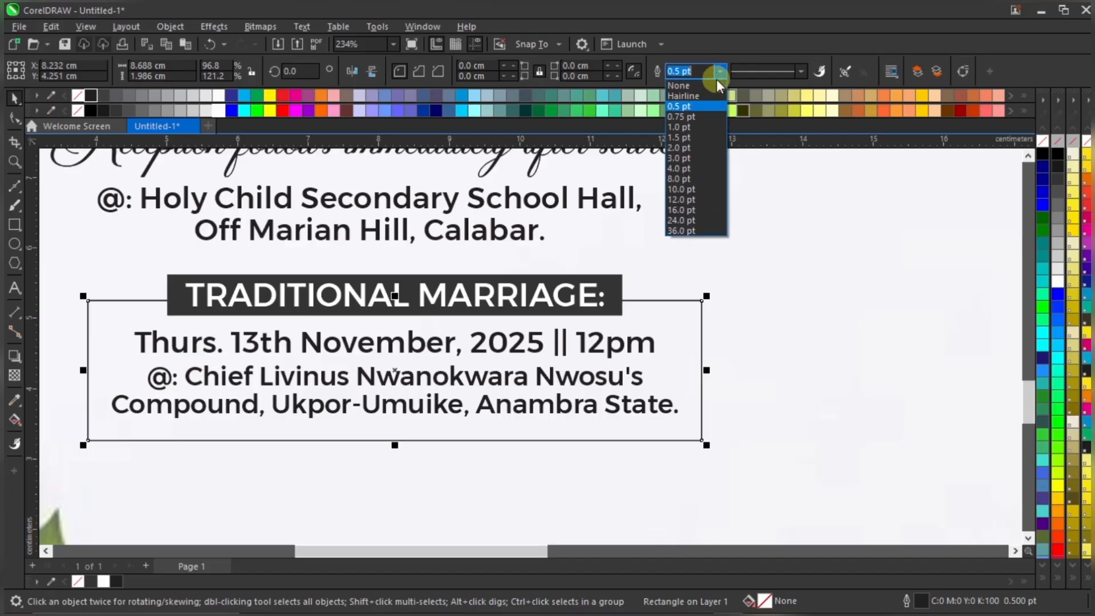
{"action": "left_click", "coordinate": [710, 117]}
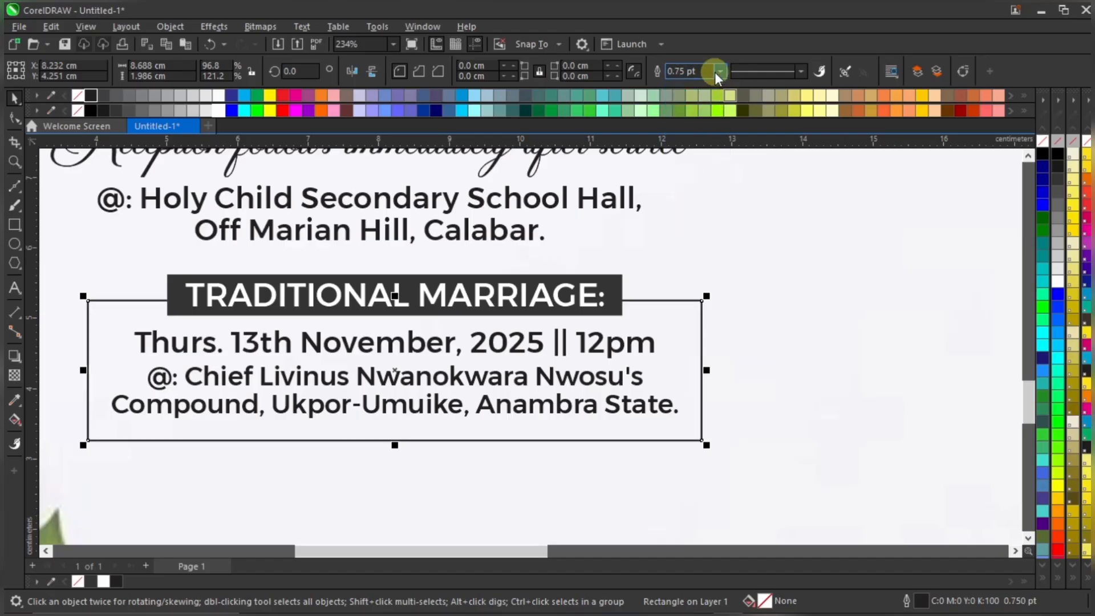
{"action": "left_click", "coordinate": [716, 71]}
{"action": "left_click", "coordinate": [705, 126]}
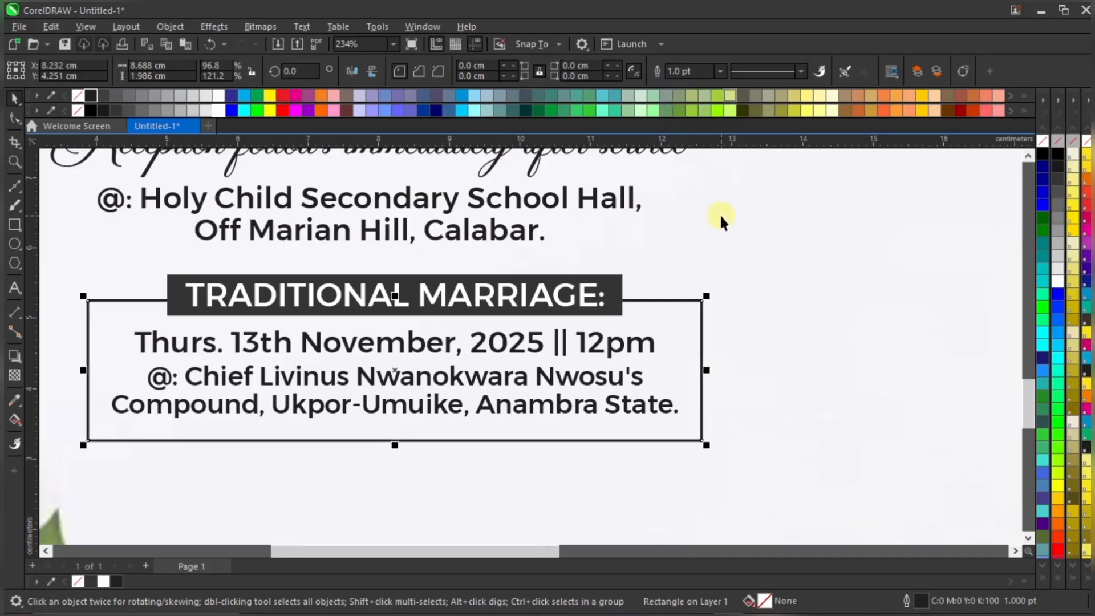
{"action": "scroll", "coordinate": [720, 213], "scroll_direction": "down", "scroll_amount": 1}
{"action": "left_click", "coordinate": [720, 71]}
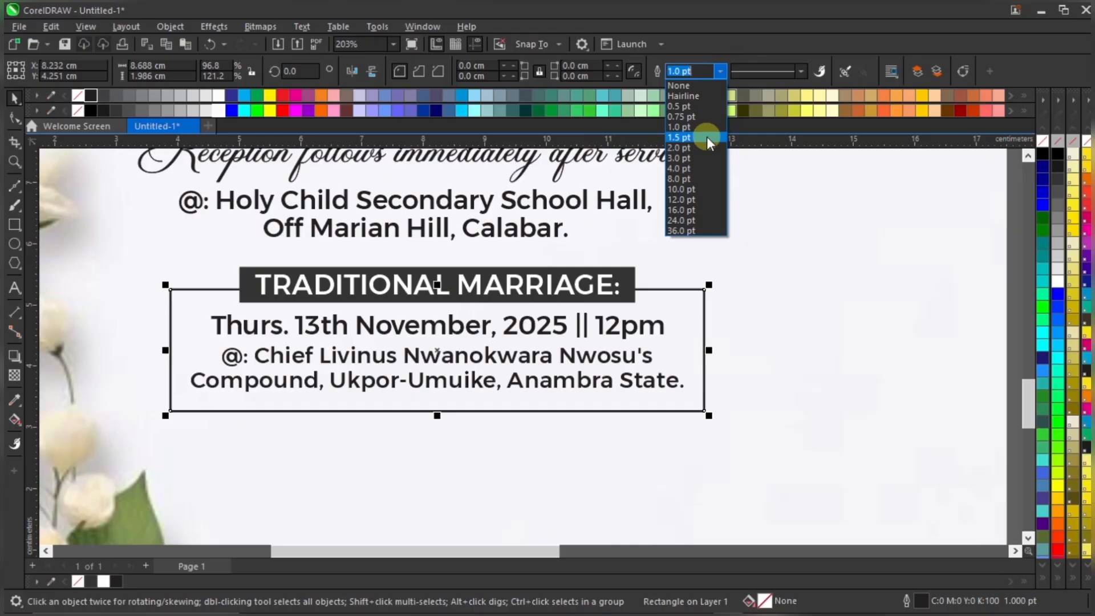
{"action": "left_click", "coordinate": [706, 147]}
{"action": "scroll", "coordinate": [684, 302], "scroll_direction": "down", "scroll_amount": 3}
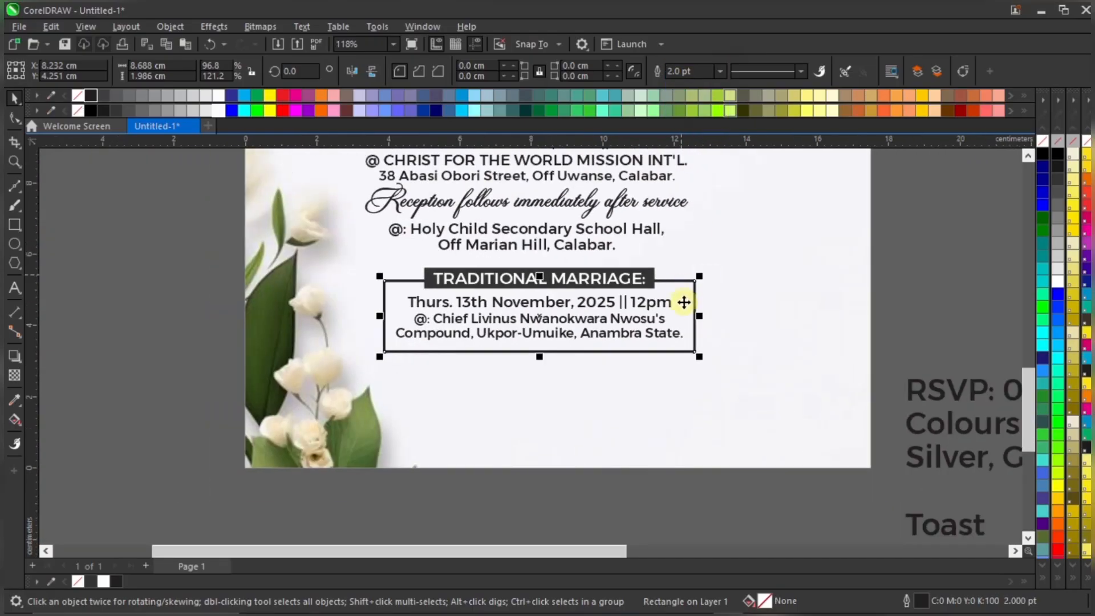
{"action": "scroll", "coordinate": [656, 330], "scroll_direction": "down", "scroll_amount": 2}
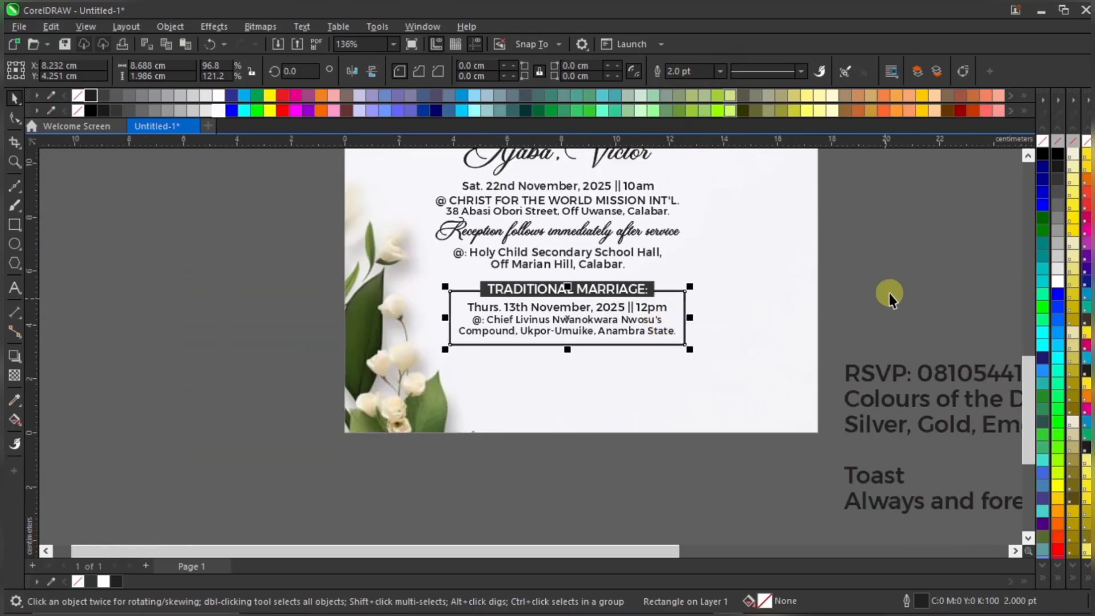
{"action": "key", "text": "Escape"}
{"action": "left_click_drag", "start_coordinate": [547, 348], "coordinate": [443, 375]}
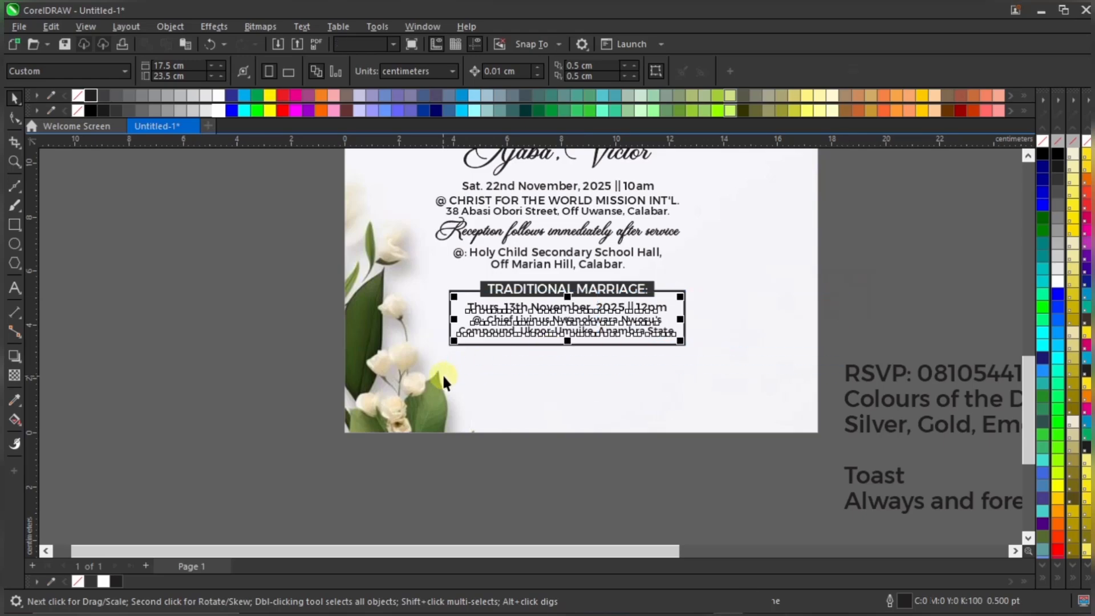
{"action": "scroll", "coordinate": [584, 311], "scroll_direction": "up", "scroll_amount": 5}
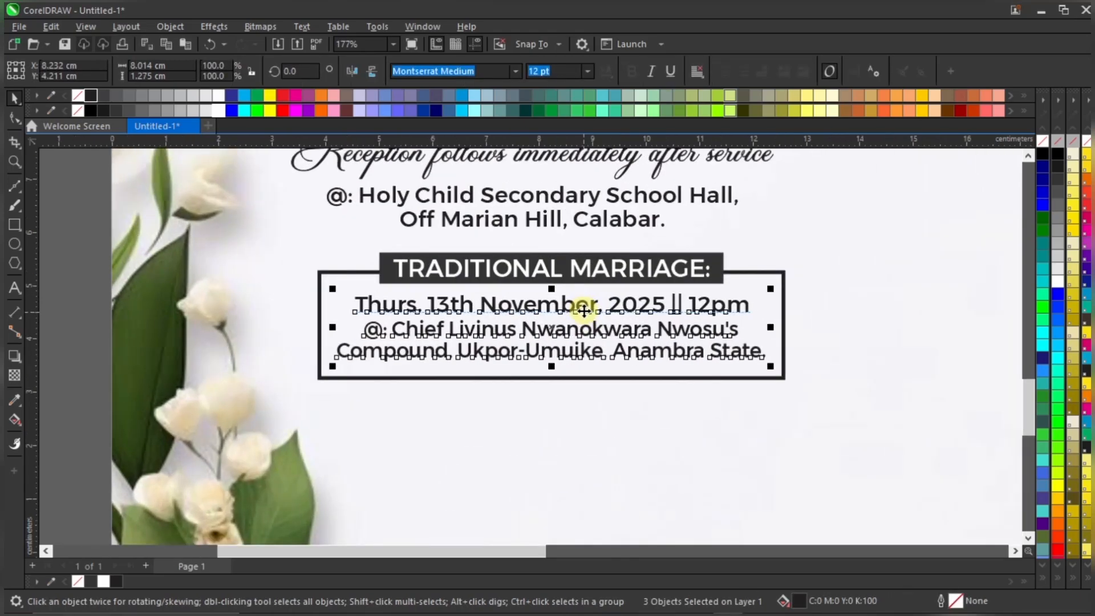
{"action": "scroll", "coordinate": [584, 311], "scroll_direction": "down", "scroll_amount": 3}
{"action": "key", "text": "Escape"}
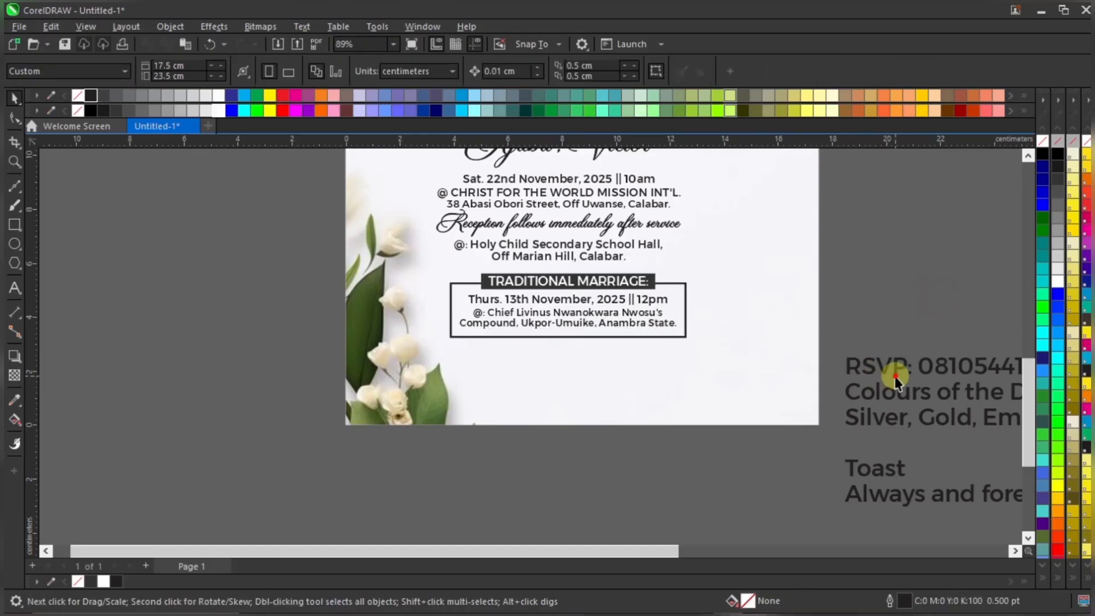
Move the RSVP line onto the invitation, scale it to 11.428 pt and place it under the marriage frame
{"action": "left_click_drag", "start_coordinate": [844, 367], "coordinate": [491, 365]}
{"action": "left_click_drag", "start_coordinate": [852, 345], "coordinate": [681, 354]}
{"action": "scroll", "coordinate": [571, 368], "scroll_direction": "up", "scroll_amount": 3}
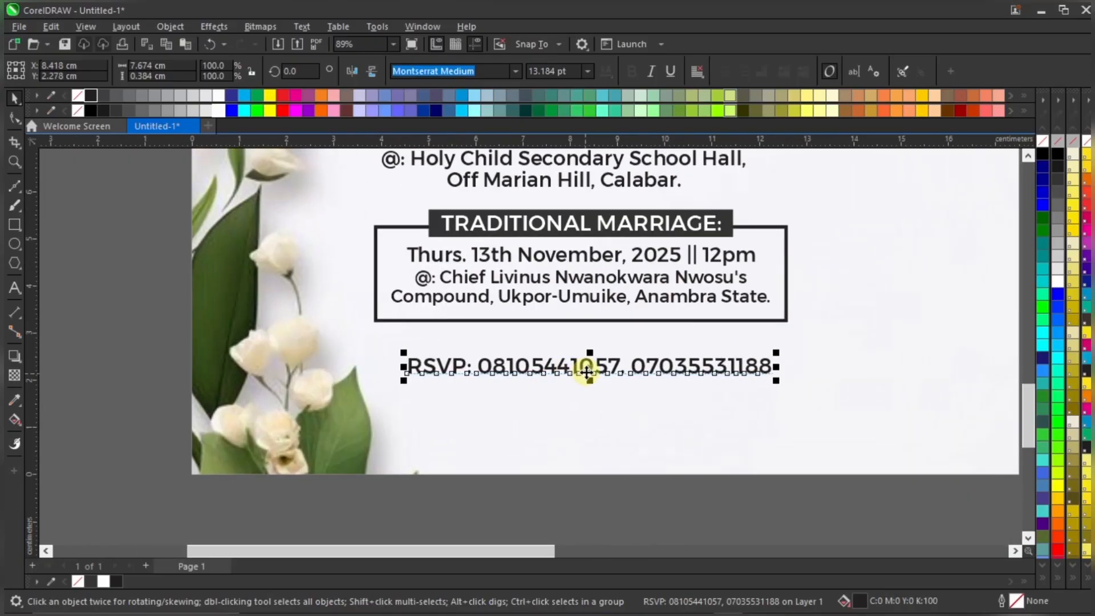
{"action": "left_click_drag", "start_coordinate": [589, 371], "coordinate": [588, 340]}
{"action": "scroll", "coordinate": [507, 342], "scroll_direction": "up", "scroll_amount": 1}
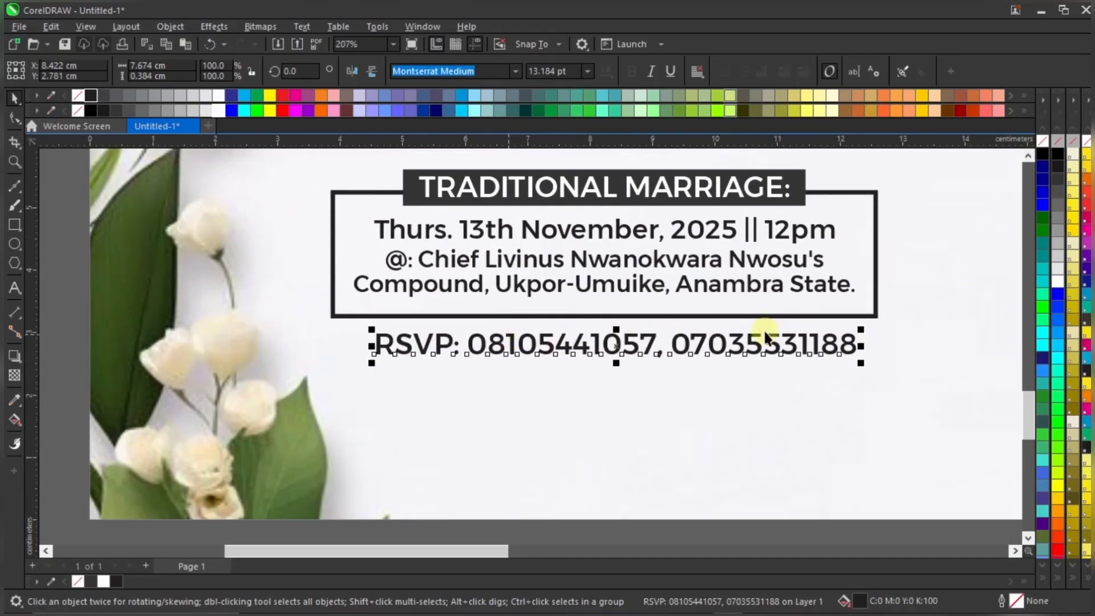
{"action": "left_click_drag", "start_coordinate": [863, 327], "coordinate": [776, 339]}
Select the RSVP line with the marriage frame to check it sits centred beneath it
{"action": "left_click", "coordinate": [849, 316], "text": "shift"}
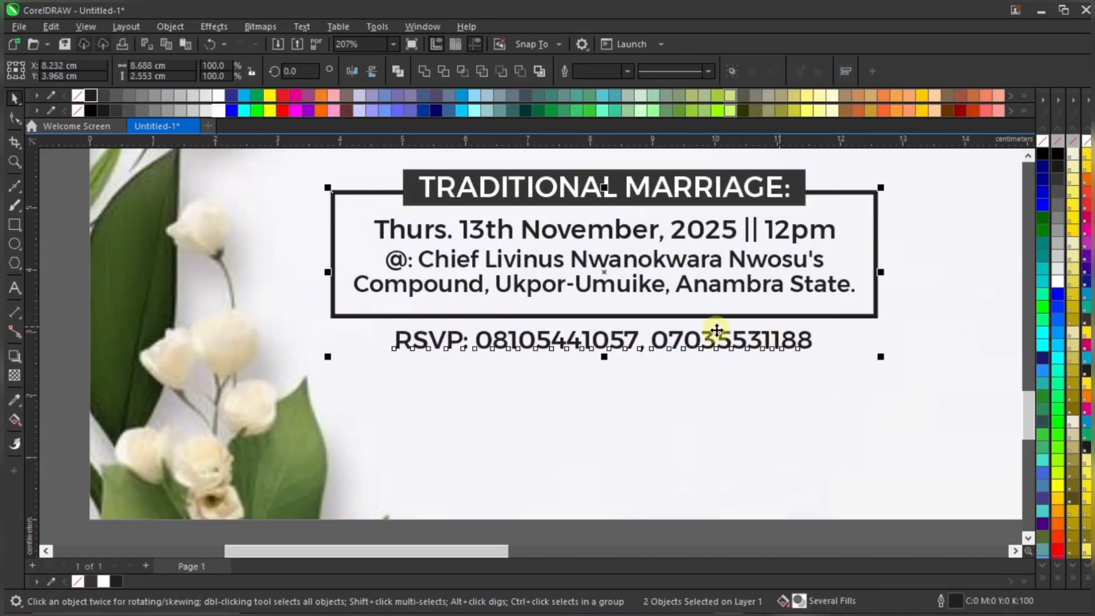
{"action": "scroll", "coordinate": [710, 337], "scroll_direction": "down", "scroll_amount": 2}
{"action": "left_click", "coordinate": [681, 482]}
{"action": "scroll", "coordinate": [687, 378], "scroll_direction": "down", "scroll_amount": 1}
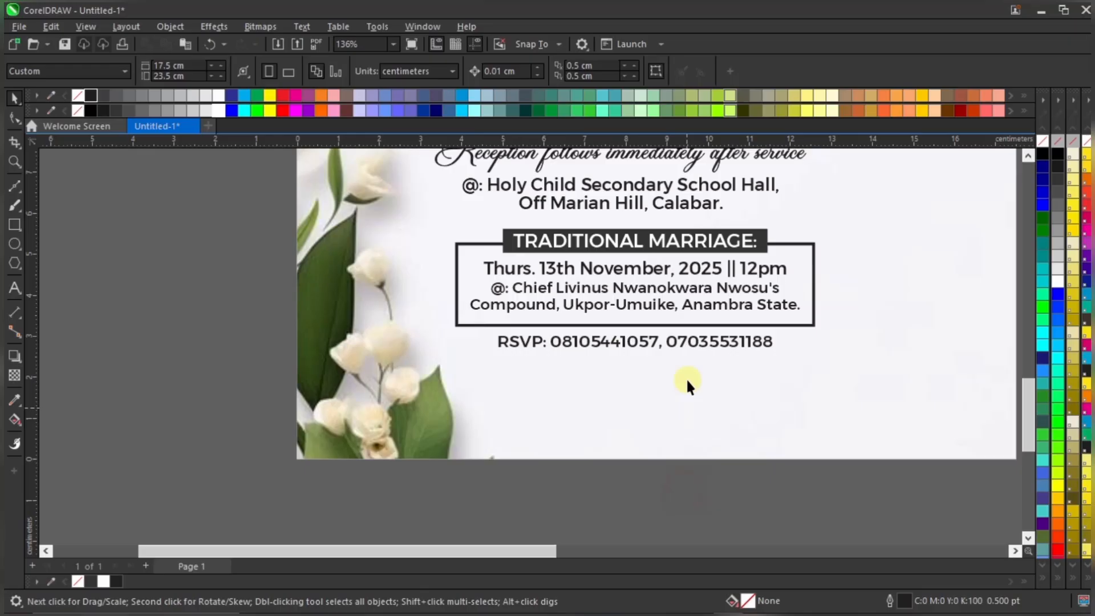
{"action": "left_click", "coordinate": [732, 342]}
{"action": "scroll", "coordinate": [731, 343], "scroll_direction": "up", "scroll_amount": 3}
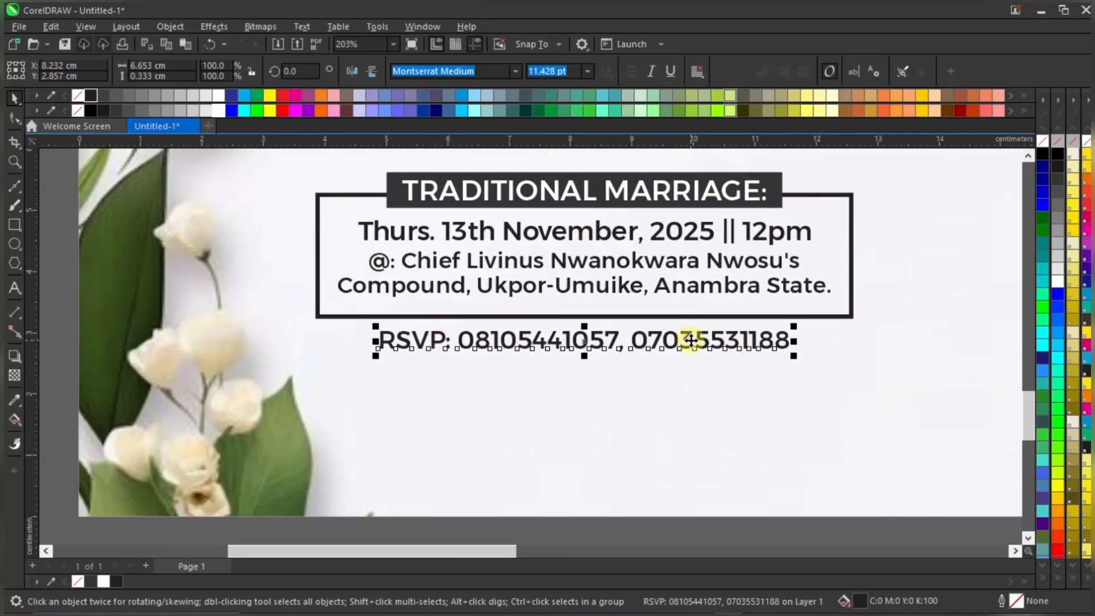
{"action": "scroll", "coordinate": [676, 330], "scroll_direction": "down", "scroll_amount": 2}
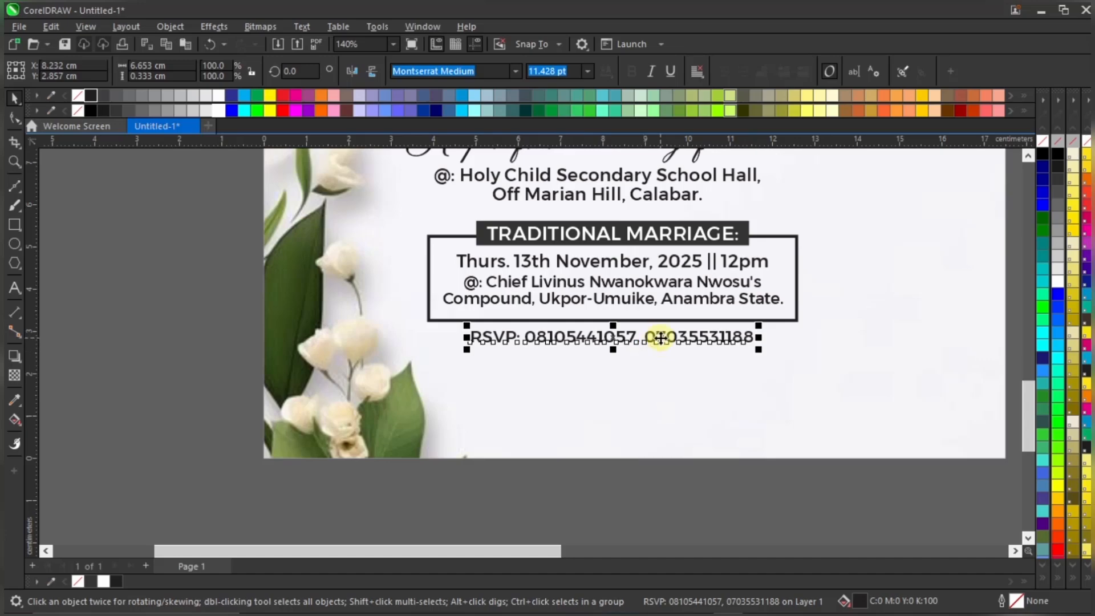
{"action": "left_click", "coordinate": [653, 485]}
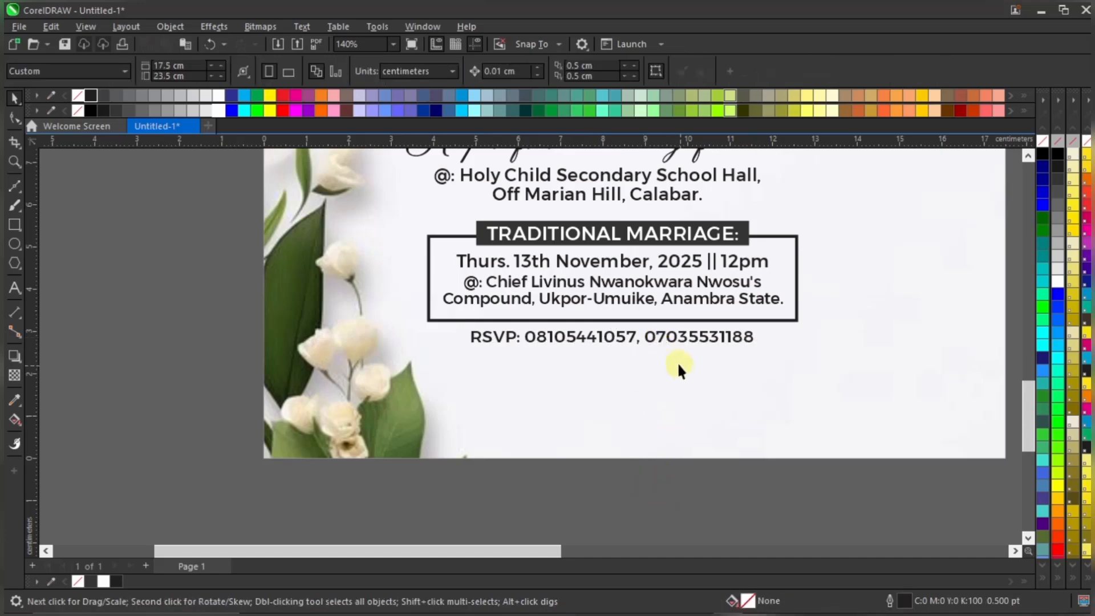
{"action": "scroll", "coordinate": [655, 353], "scroll_direction": "down", "scroll_amount": 5}
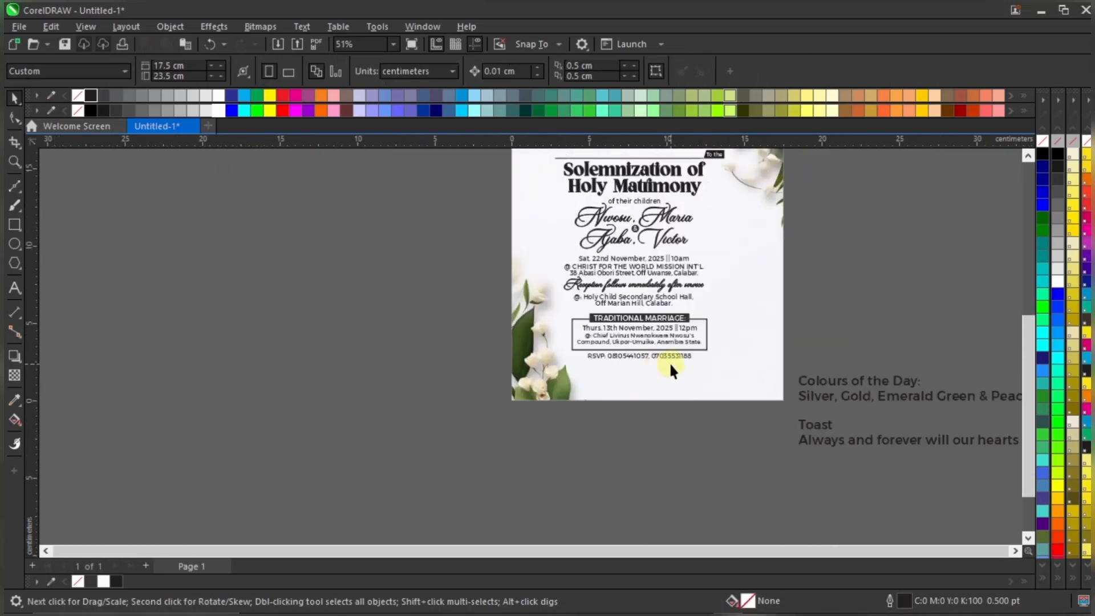
{"action": "scroll", "coordinate": [679, 355], "scroll_direction": "up", "scroll_amount": 1}
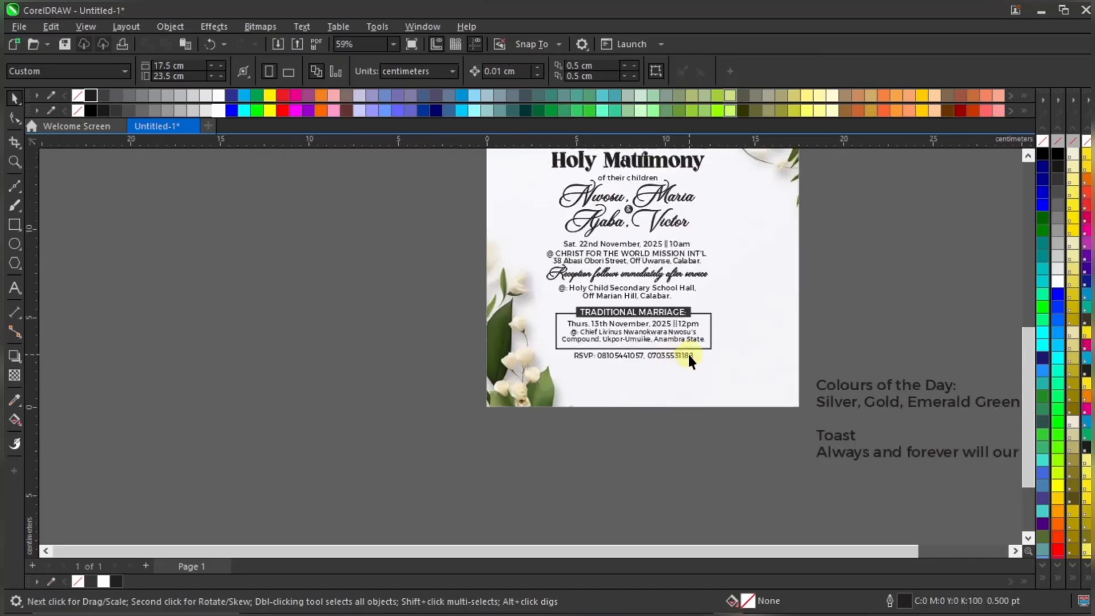
Delete the wrong digit in the second RSVP number and replace the first number's extra digit with 7
{"action": "left_click", "coordinate": [688, 356]}
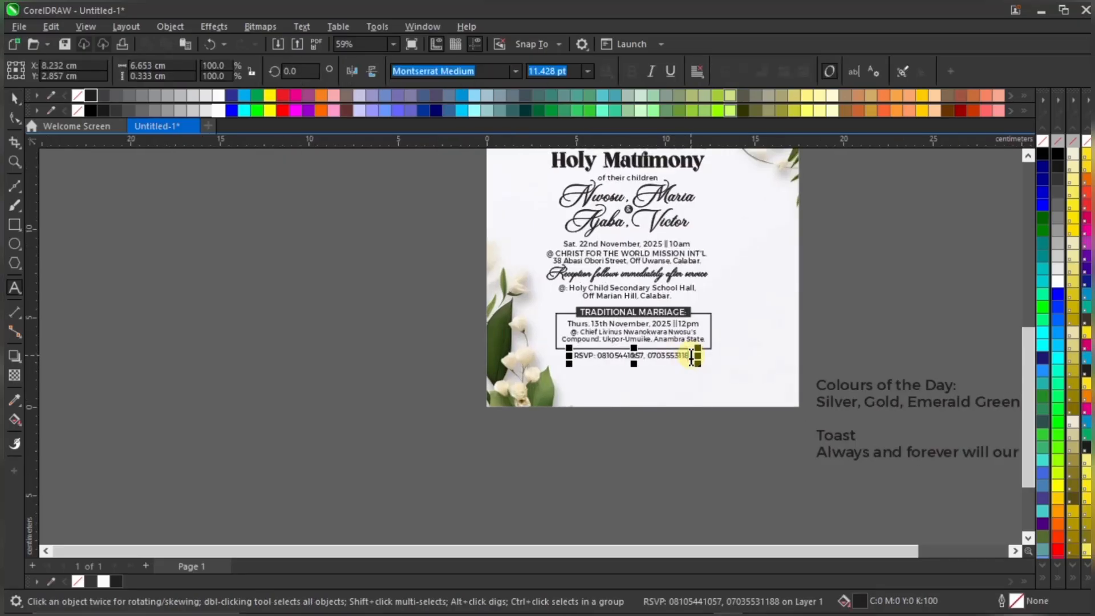
{"action": "left_click", "coordinate": [692, 357]}
{"action": "key", "text": "BackSpace"}
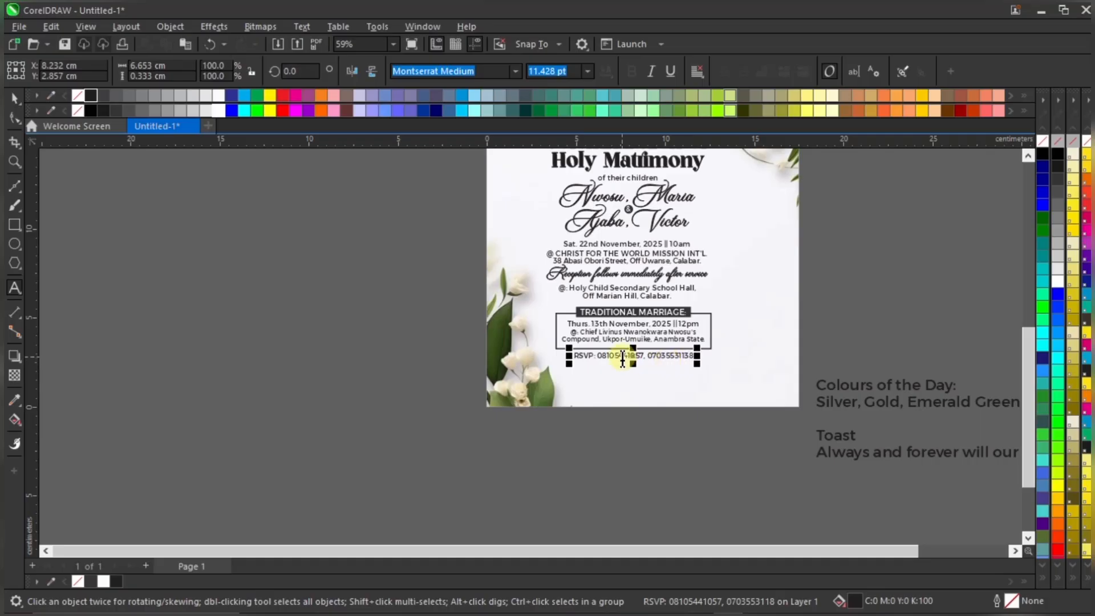
{"action": "left_click", "coordinate": [624, 358]}
{"action": "key", "text": "BackSpace"}
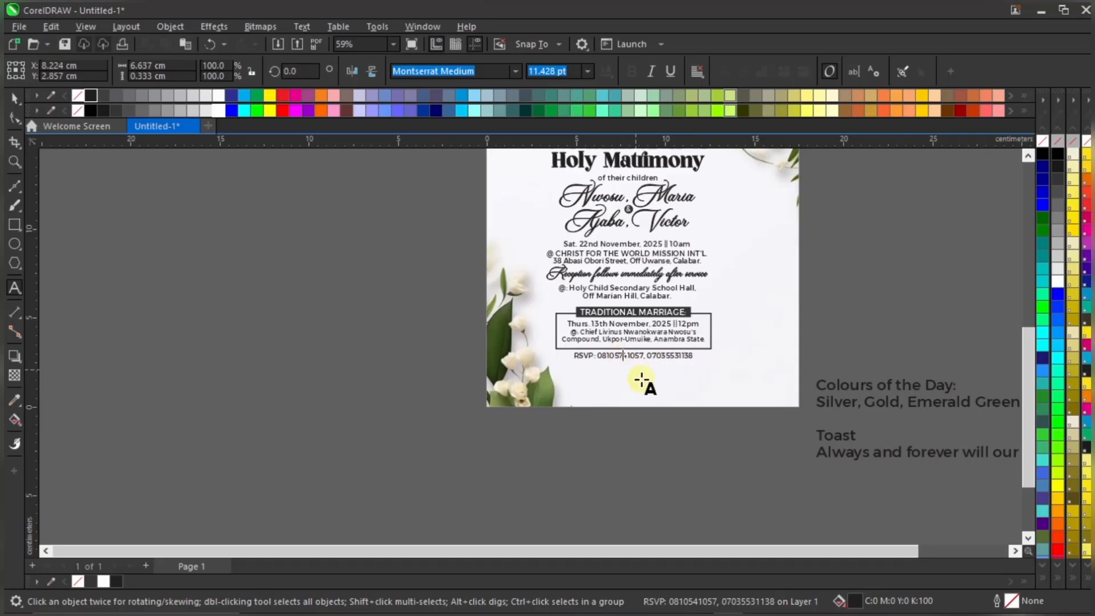
{"action": "type", "text": "7"}
{"action": "key", "text": "Escape"}
{"action": "key", "text": "Escape"}
Reselect the corrected RSVP line to check it, then deselect it
{"action": "scroll", "coordinate": [640, 351], "scroll_direction": "up", "scroll_amount": 3}
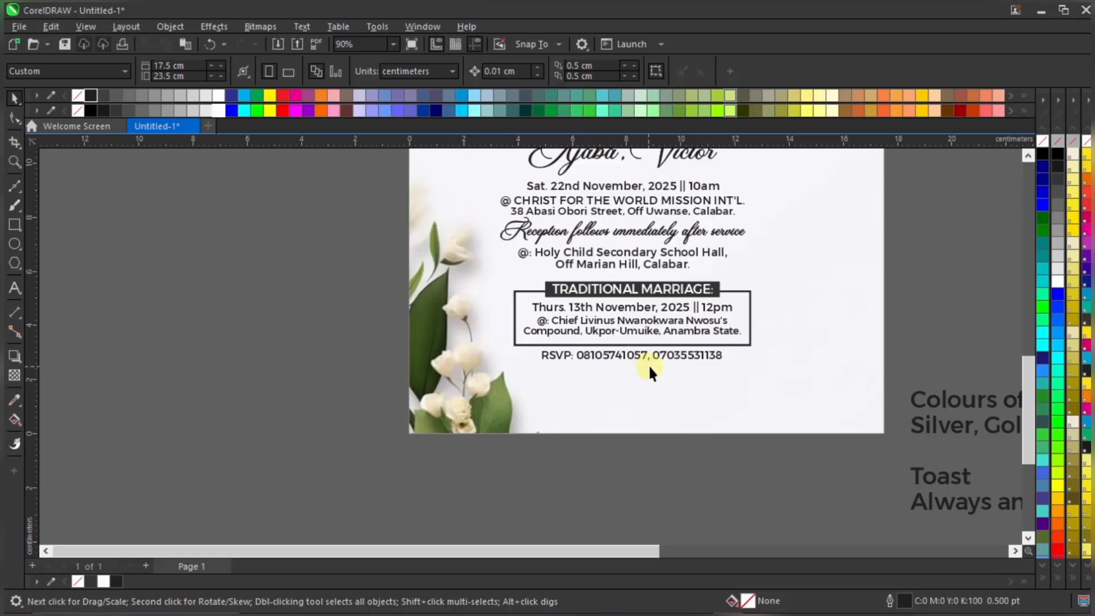
{"action": "scroll", "coordinate": [660, 361], "scroll_direction": "up", "scroll_amount": 1}
{"action": "scroll", "coordinate": [695, 351], "scroll_direction": "up", "scroll_amount": 1}
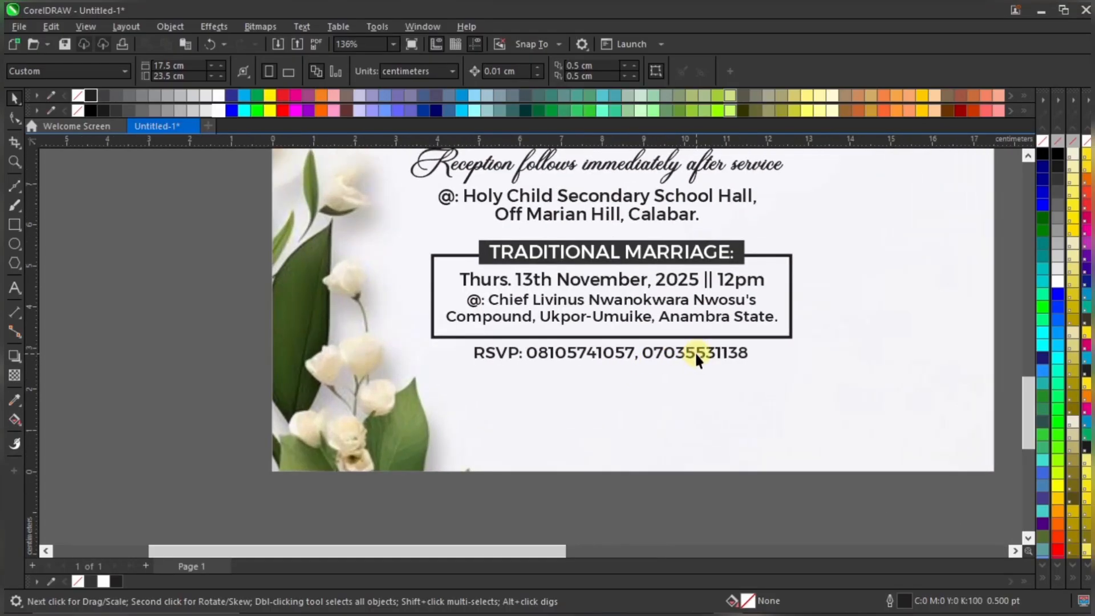
{"action": "left_click", "coordinate": [694, 352]}
{"action": "scroll", "coordinate": [696, 353], "scroll_direction": "up", "scroll_amount": 1}
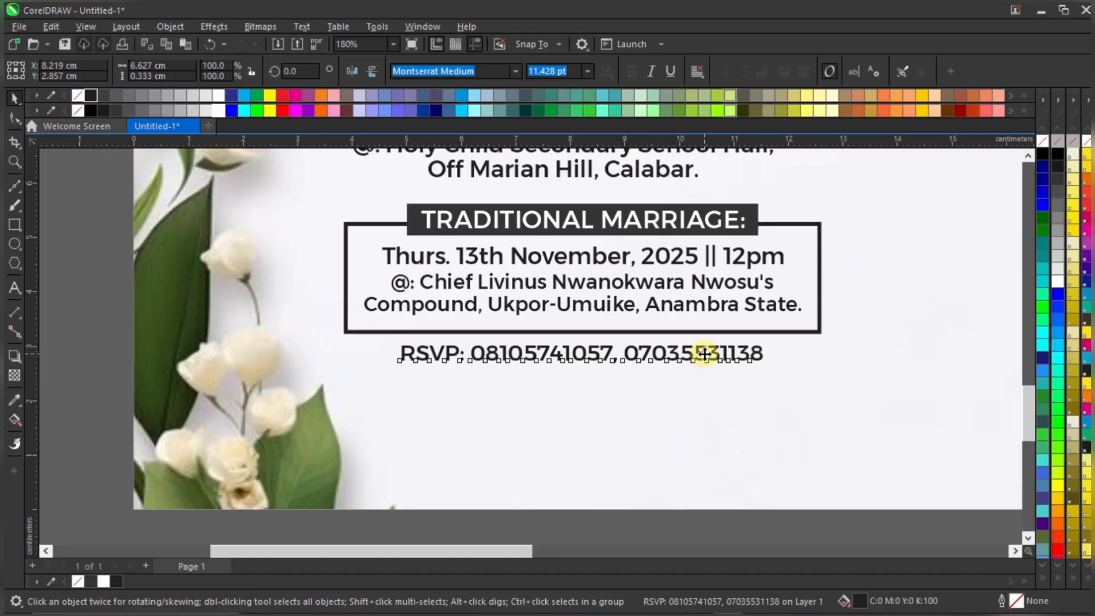
{"action": "left_click", "coordinate": [705, 352]}
{"action": "scroll", "coordinate": [705, 352], "scroll_direction": "down", "scroll_amount": 2}
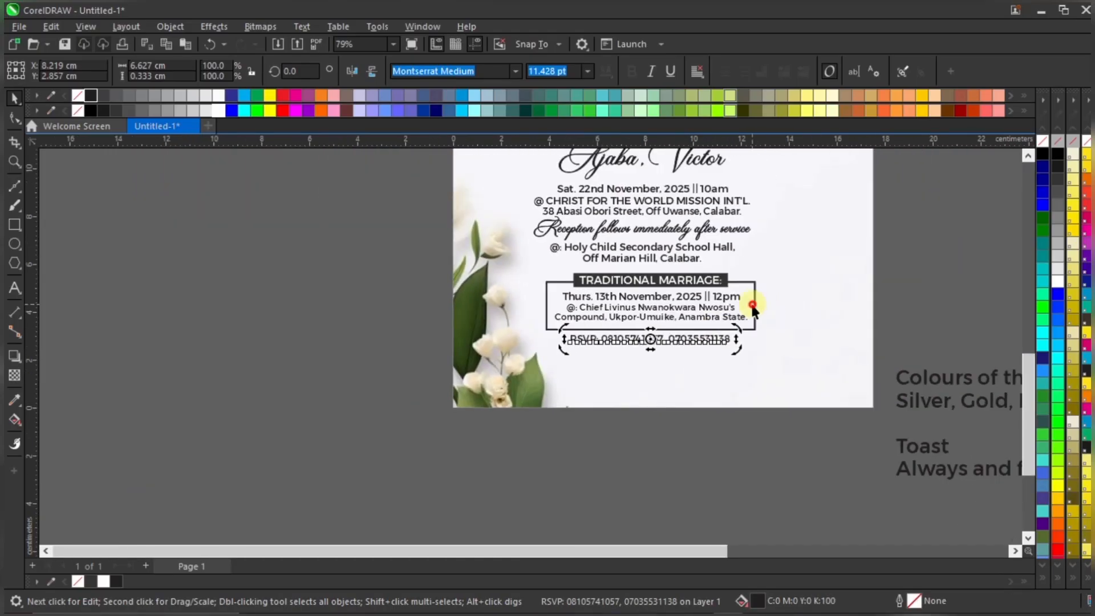
{"action": "left_click", "coordinate": [908, 306]}
{"action": "scroll", "coordinate": [913, 319], "scroll_direction": "down", "scroll_amount": 1}
Bring 'Colours of the Day:' onto the invitation and copy the RSVP line's styling onto it
{"action": "left_click_drag", "start_coordinate": [960, 372], "coordinate": [685, 356]}
{"action": "scroll", "coordinate": [752, 336], "scroll_direction": "up", "scroll_amount": 1}
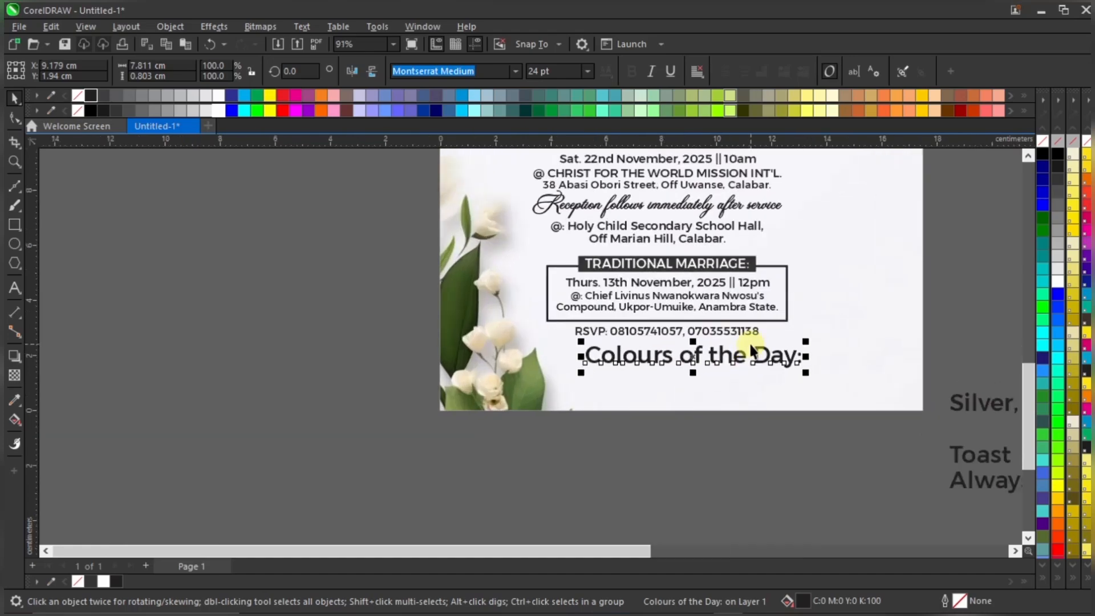
{"action": "left_click", "coordinate": [754, 330]}
{"action": "left_click", "coordinate": [788, 358]}
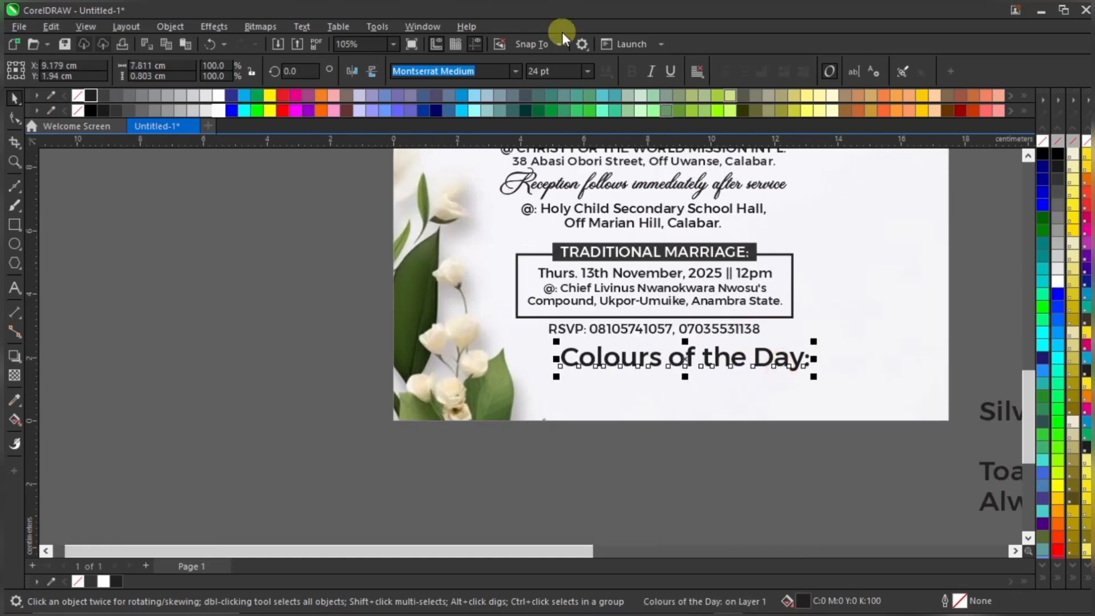
{"action": "left_click", "coordinate": [699, 329]}
{"action": "left_click_drag", "start_coordinate": [699, 329], "coordinate": [706, 355]}
{"action": "left_click", "coordinate": [779, 466]}
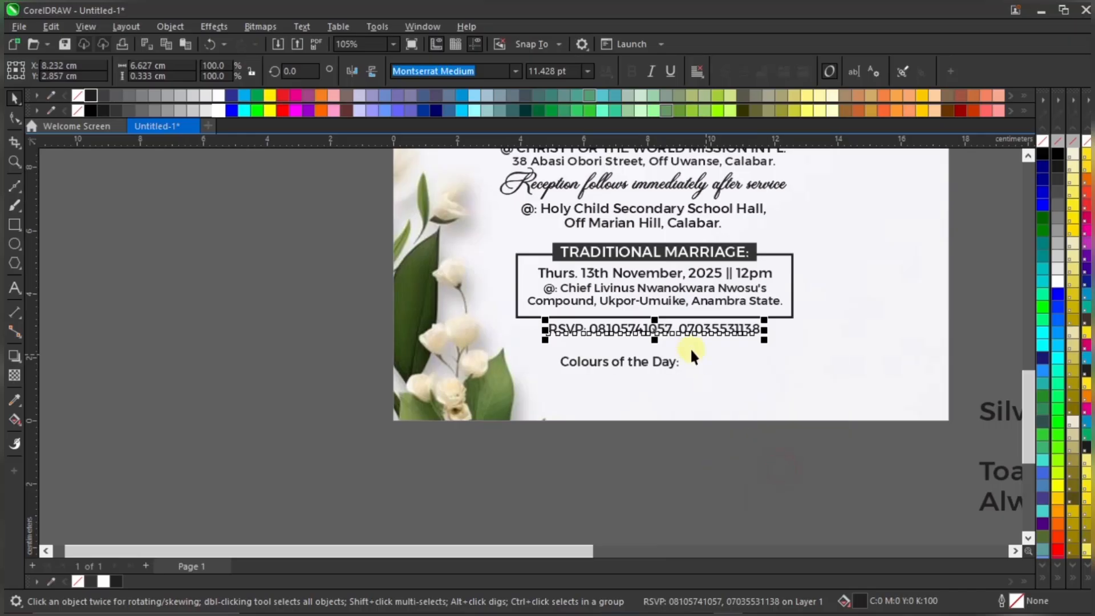
Position 'Colours of the Day:' just under the RSVP line
{"action": "scroll", "coordinate": [690, 348], "scroll_direction": "up", "scroll_amount": 1}
{"action": "scroll", "coordinate": [636, 353], "scroll_direction": "up", "scroll_amount": 2}
{"action": "left_click", "coordinate": [692, 381]}
{"action": "left_click_drag", "start_coordinate": [692, 382], "coordinate": [768, 352]}
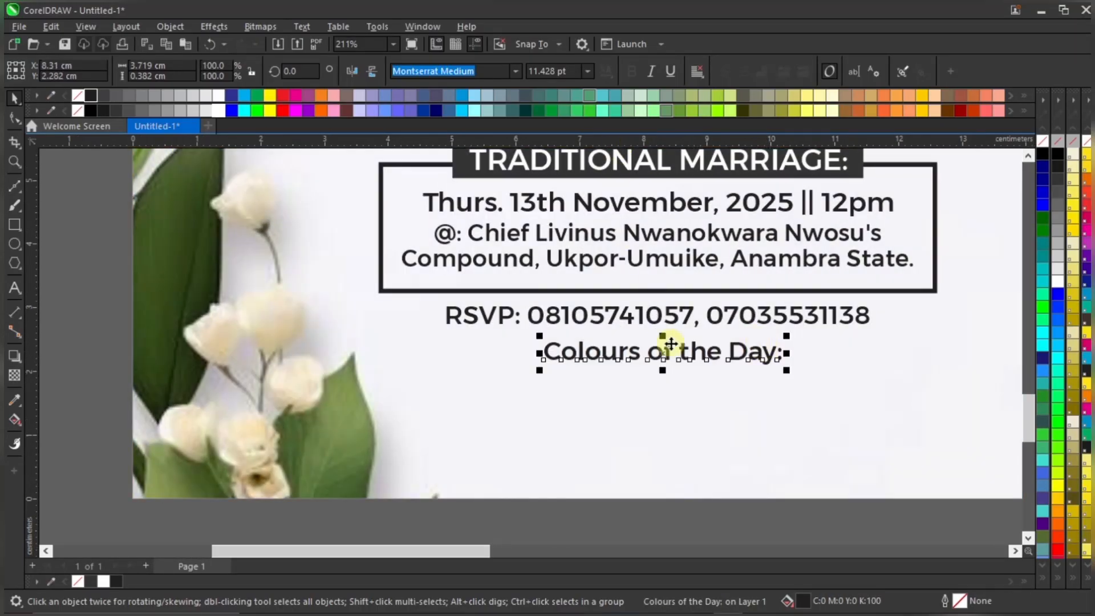
{"action": "left_click", "coordinate": [660, 318]}
{"action": "left_click_drag", "start_coordinate": [693, 350], "coordinate": [704, 353]}
Set the RSVP line to 11.5 pt and centre it under the boxed details frame
{"action": "left_click", "coordinate": [732, 312]}
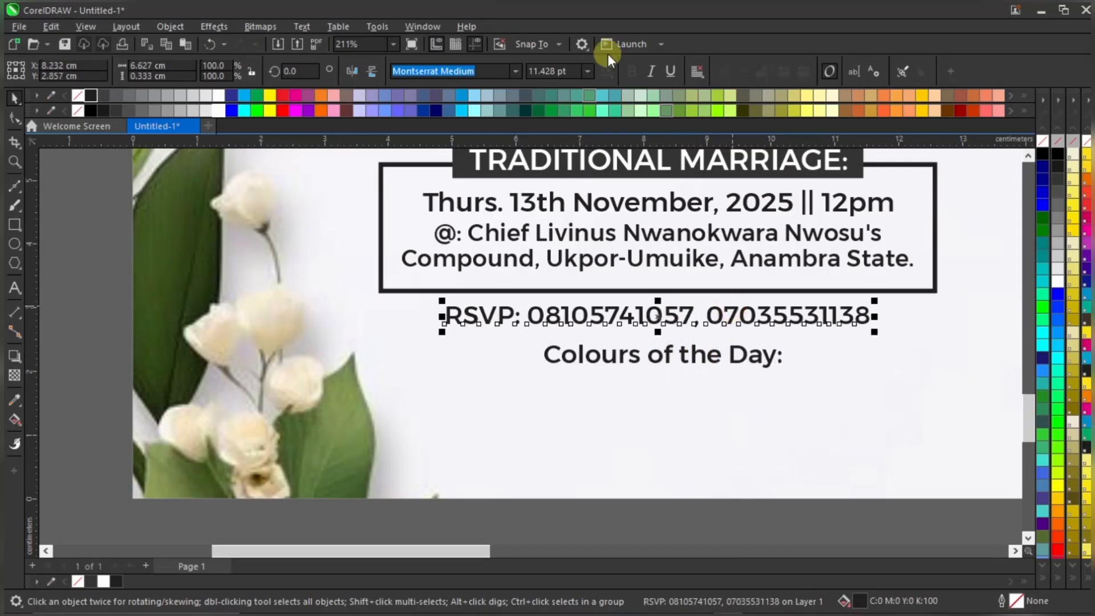
{"action": "left_click", "coordinate": [575, 71]}
{"action": "type", "text": "11."}
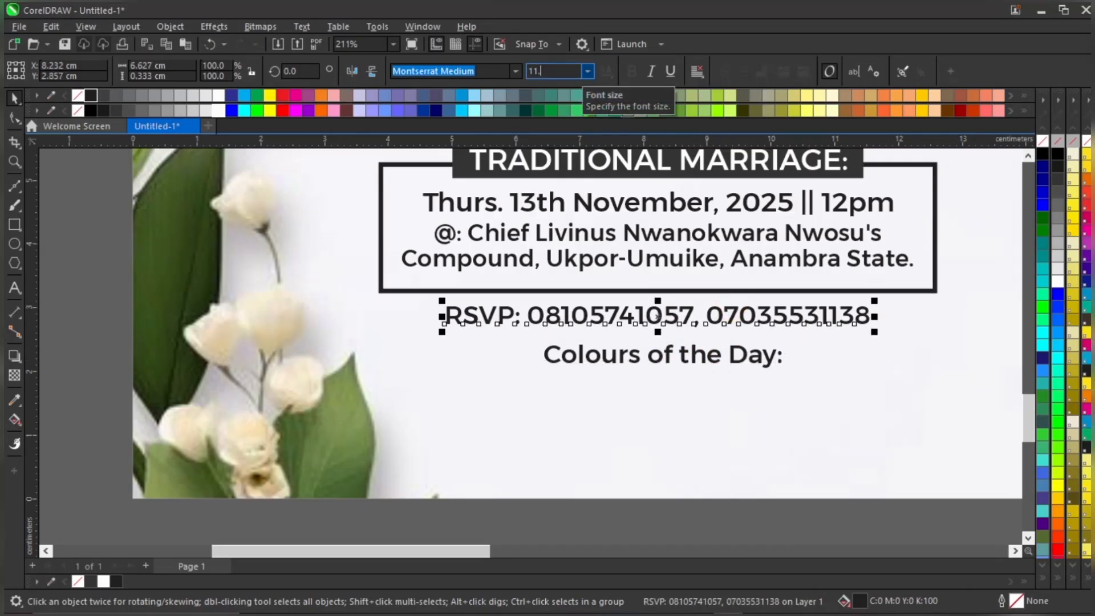
{"action": "type", "text": "5"}
{"action": "key", "text": "Return"}
{"action": "left_click", "coordinate": [840, 270], "text": "shift"}
{"action": "key", "text": "c"}
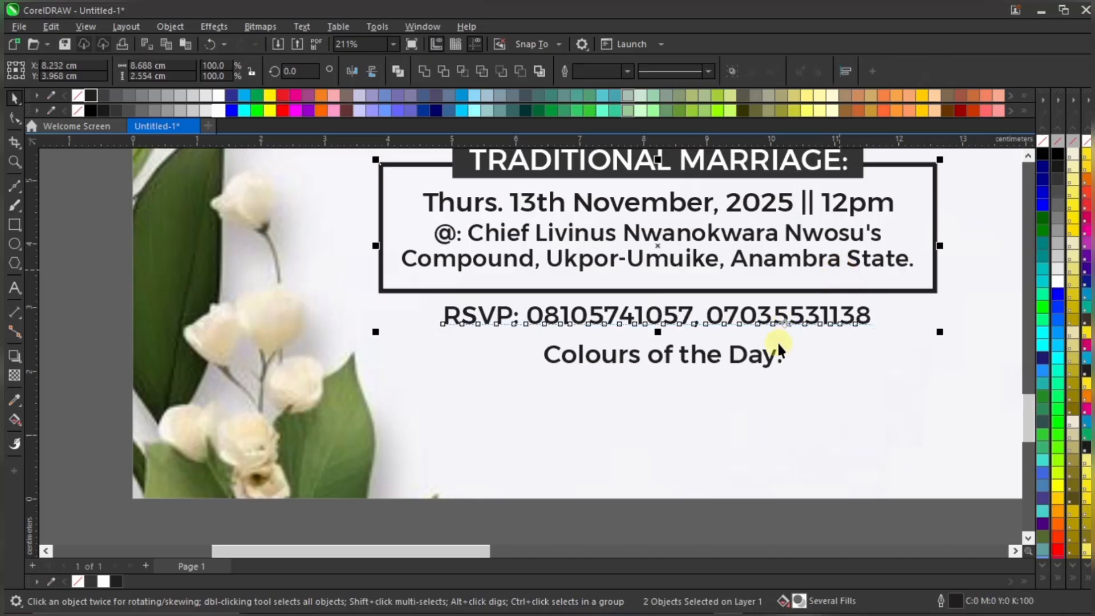
Set the 'Colours of the Day:' heading to 11.5 pt and nudge it slightly up-left
{"action": "left_click", "coordinate": [778, 348]}
{"action": "left_click", "coordinate": [569, 71]}
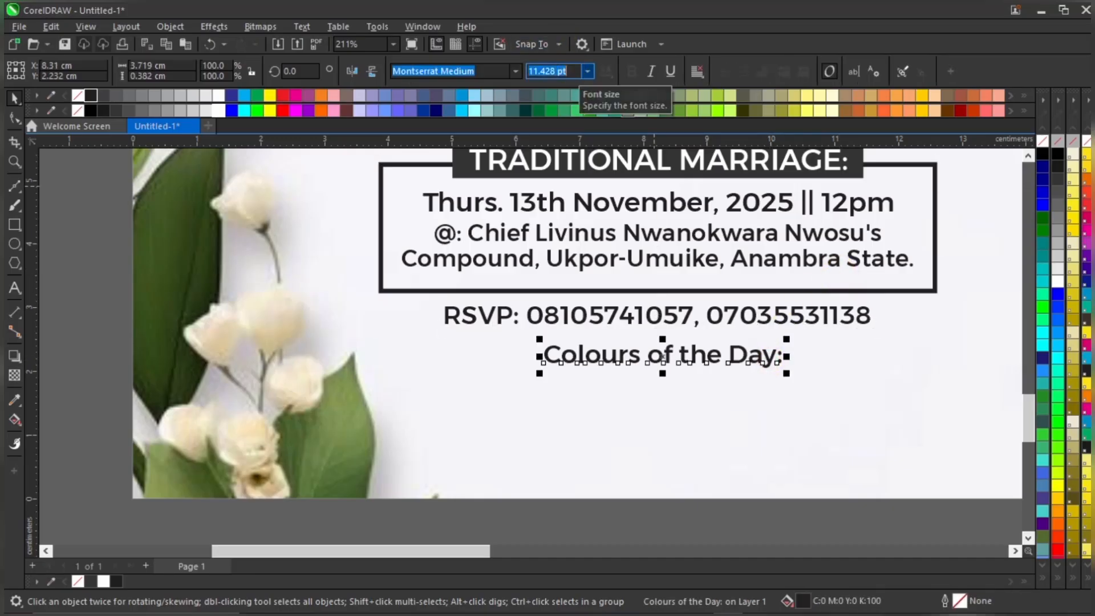
{"action": "type", "text": "11.5"}
{"action": "key", "text": "Return"}
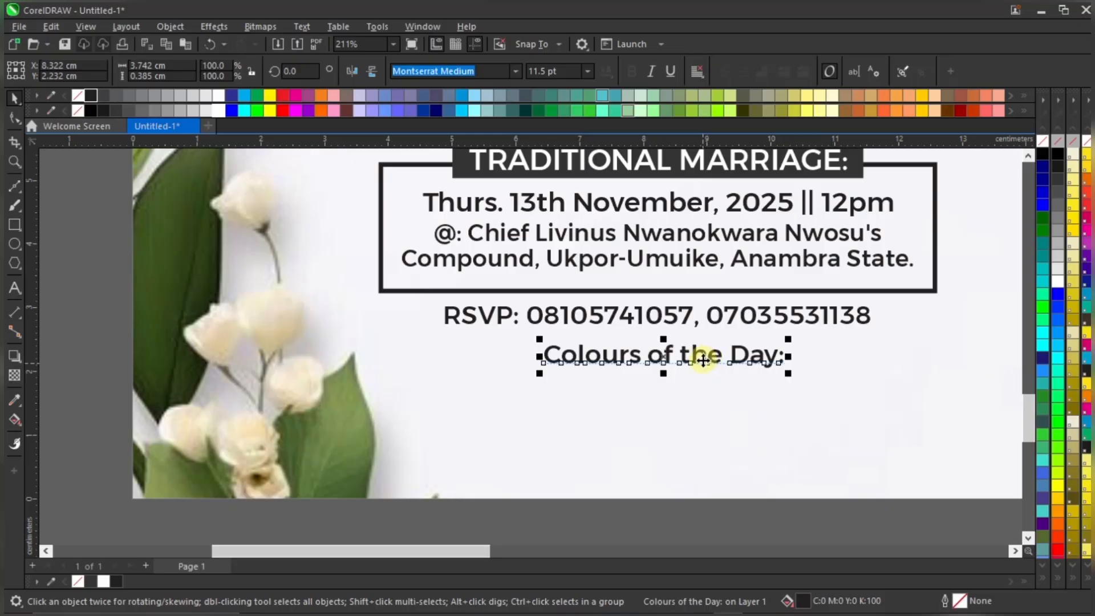
{"action": "left_click_drag", "start_coordinate": [762, 356], "coordinate": [757, 349]}
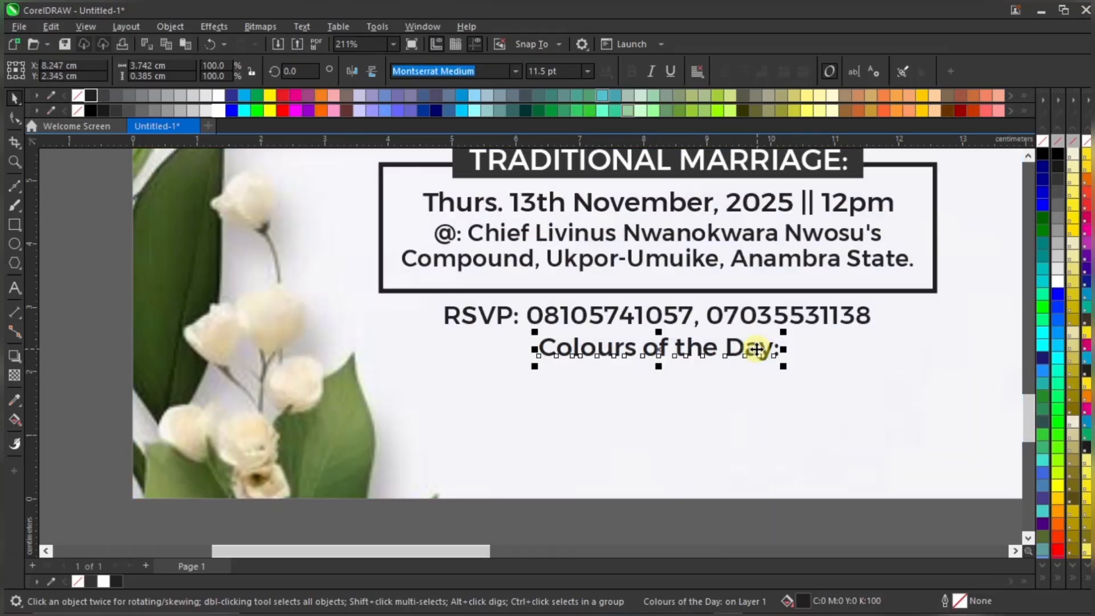
Change the heading's case to UPPERCASE so it reads 'COLOURS OF THE DAY:'
{"action": "left_click", "coordinate": [298, 26]}
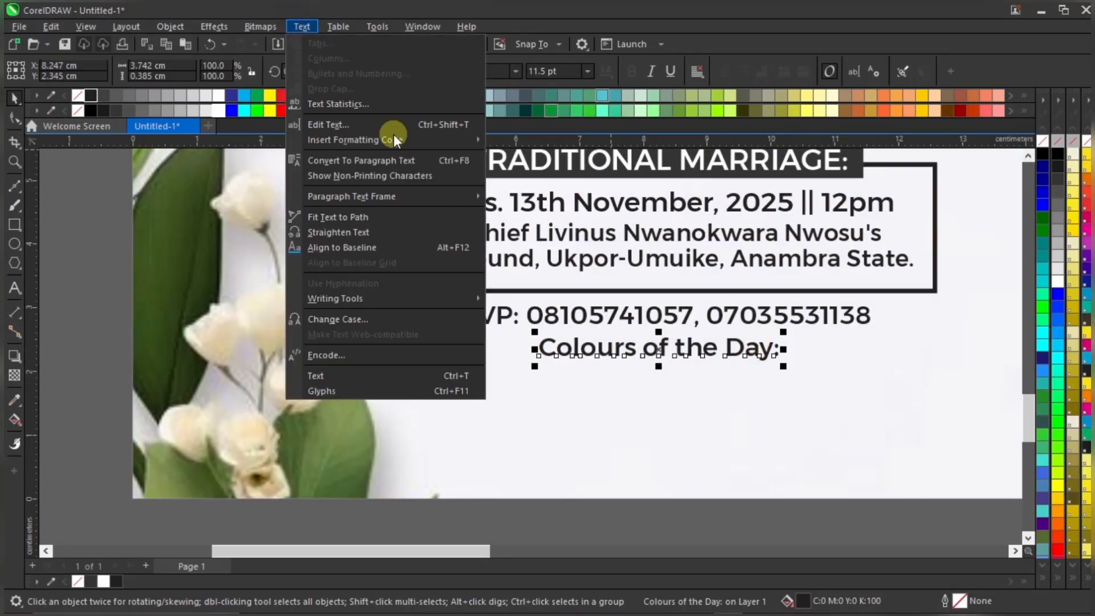
{"action": "left_click", "coordinate": [392, 317]}
{"action": "left_click", "coordinate": [519, 299]}
{"action": "left_click", "coordinate": [533, 354]}
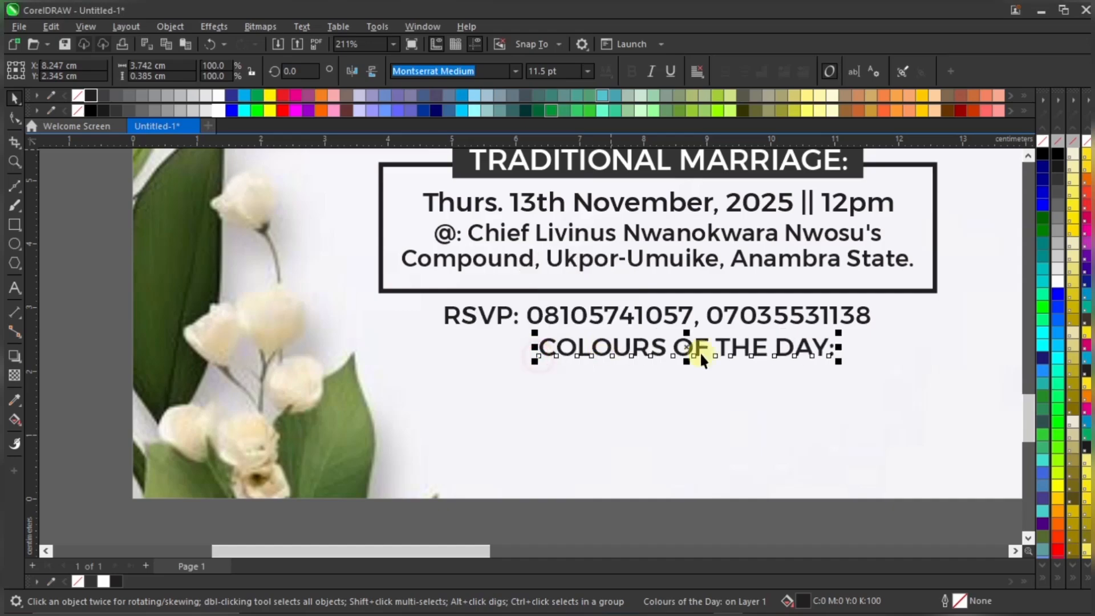
{"action": "left_click", "coordinate": [855, 317], "text": "shift"}
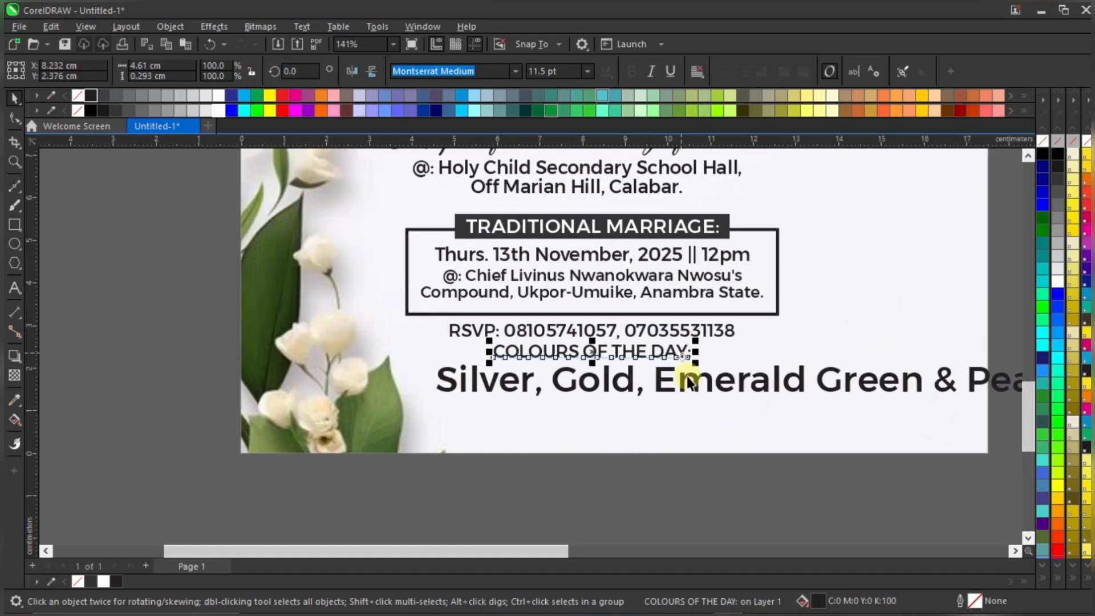
Copy all the COLOURS OF THE DAY: heading's properties onto the colour list text
{"action": "left_click", "coordinate": [689, 381]}
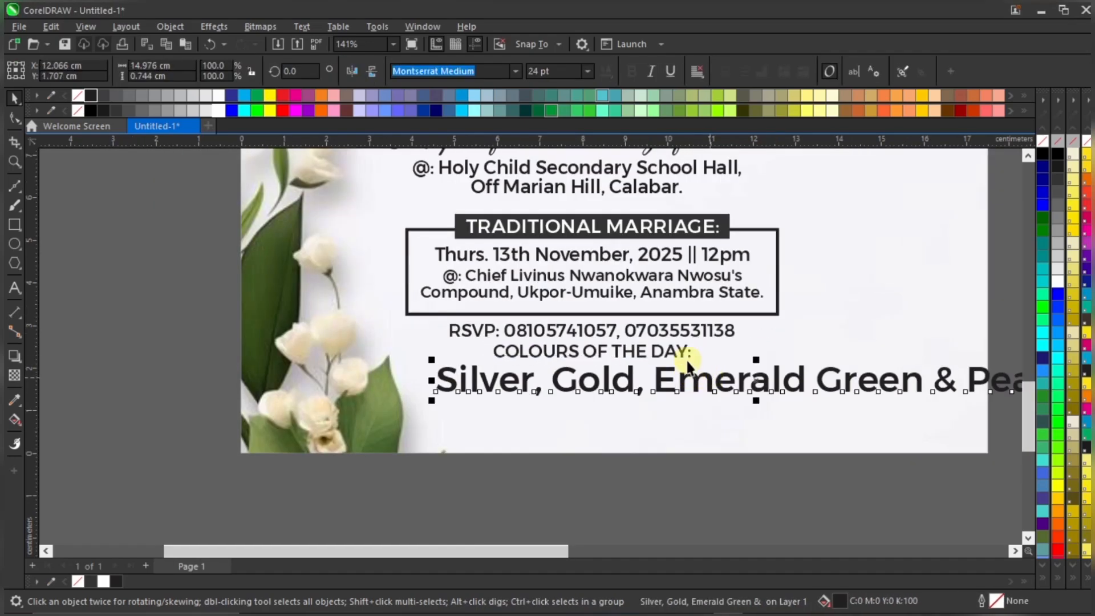
{"action": "left_click", "coordinate": [682, 351]}
{"action": "left_click_drag", "start_coordinate": [683, 351], "coordinate": [692, 376]}
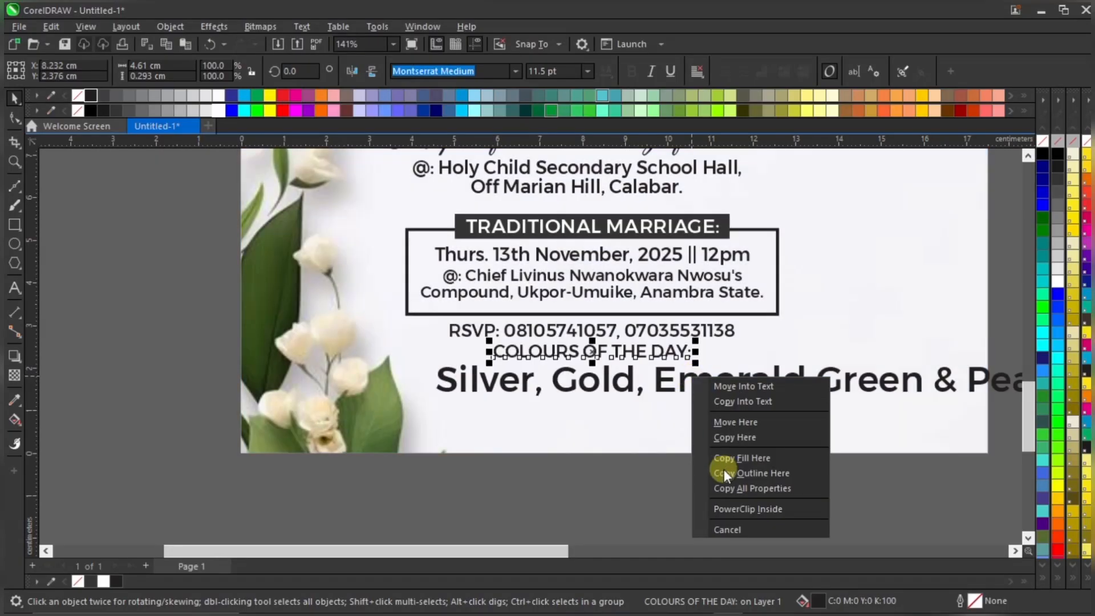
{"action": "left_click", "coordinate": [737, 487]}
Move the restyled colour list up under the heading and lower the heading slightly
{"action": "scroll", "coordinate": [656, 411], "scroll_direction": "down", "scroll_amount": 2}
{"action": "left_click", "coordinate": [653, 399]}
{"action": "scroll", "coordinate": [630, 395], "scroll_direction": "up", "scroll_amount": 3}
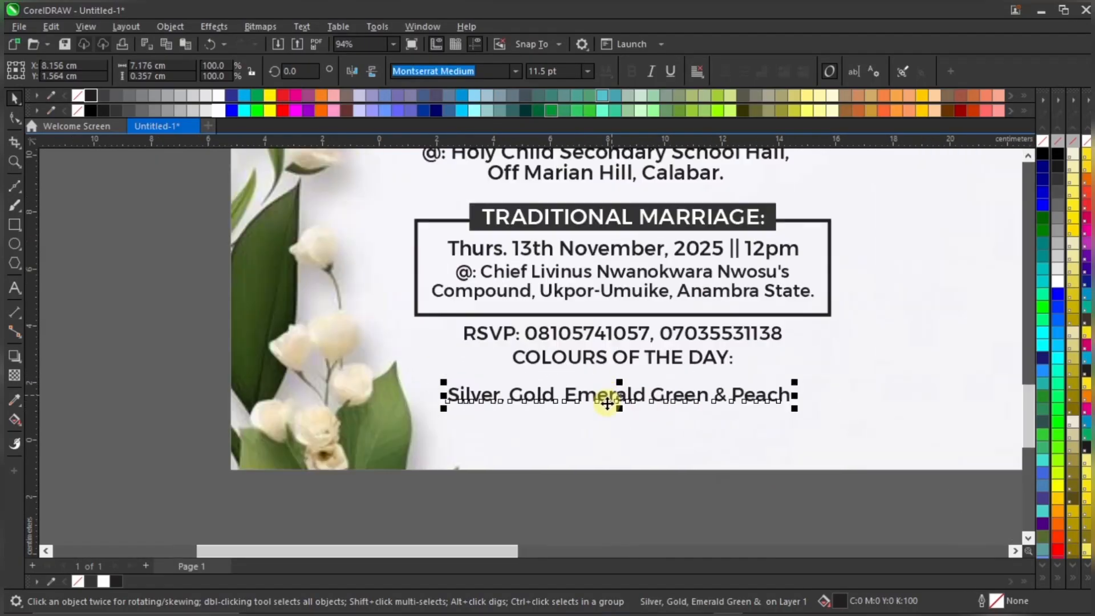
{"action": "left_click_drag", "start_coordinate": [631, 396], "coordinate": [652, 379]}
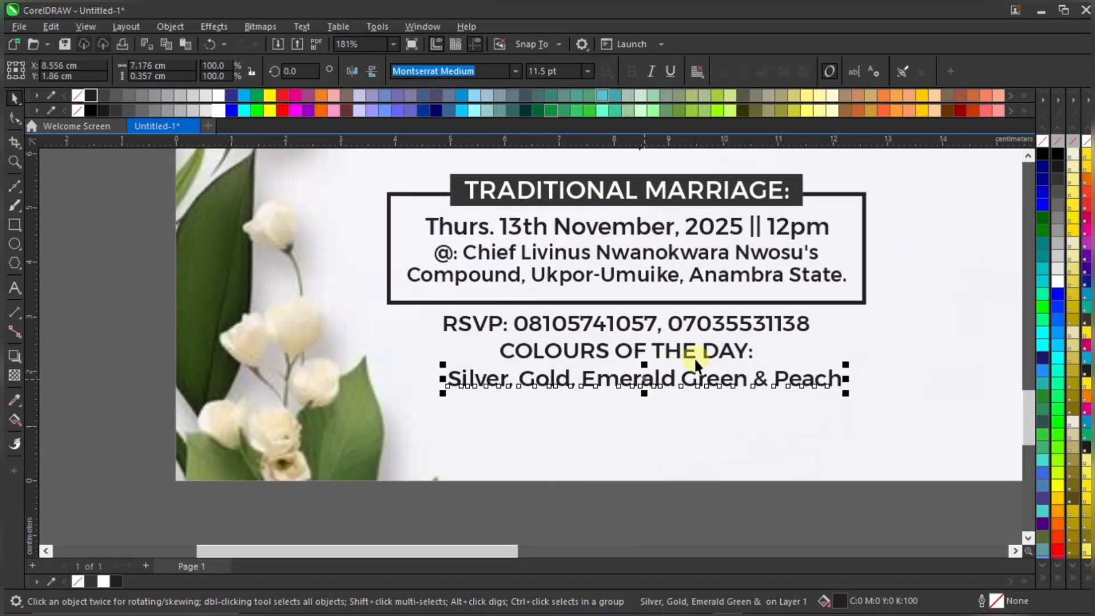
{"action": "left_click", "coordinate": [726, 351]}
{"action": "scroll", "coordinate": [726, 352], "scroll_direction": "up", "scroll_amount": 1}
{"action": "left_click_drag", "start_coordinate": [726, 351], "coordinate": [734, 359]}
Select the heading with the colour list to compare their placement, then deselect
{"action": "scroll", "coordinate": [734, 361], "scroll_direction": "up", "scroll_amount": 1}
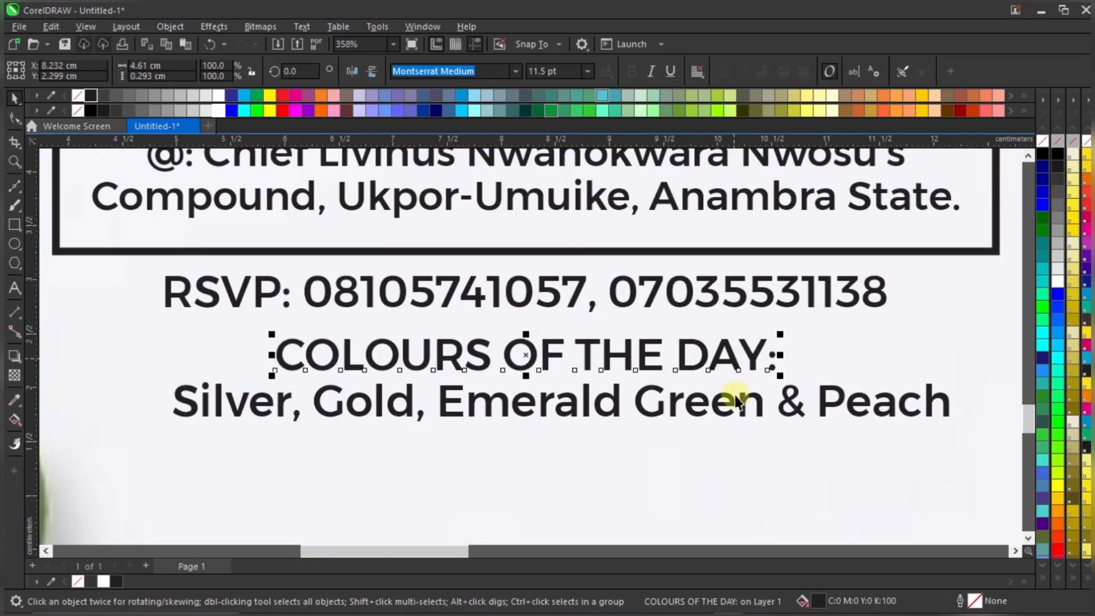
{"action": "left_click", "coordinate": [754, 397], "text": "shift"}
{"action": "scroll", "coordinate": [747, 400], "scroll_direction": "down", "scroll_amount": 3}
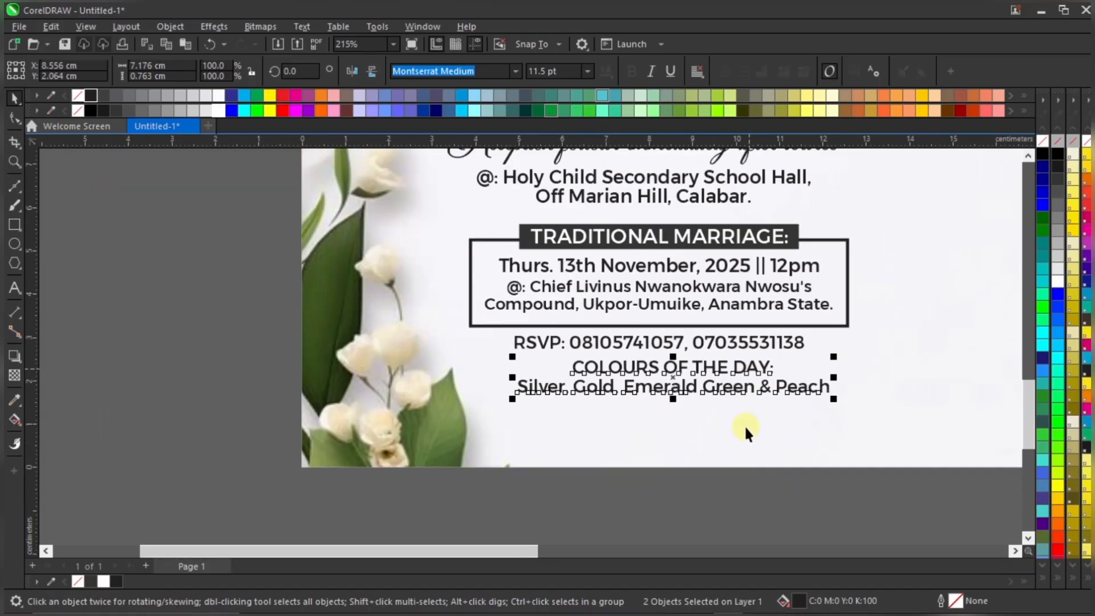
{"action": "left_click", "coordinate": [728, 470]}
{"action": "scroll", "coordinate": [733, 399], "scroll_direction": "down", "scroll_amount": 1}
{"action": "scroll", "coordinate": [730, 371], "scroll_direction": "up", "scroll_amount": 2}
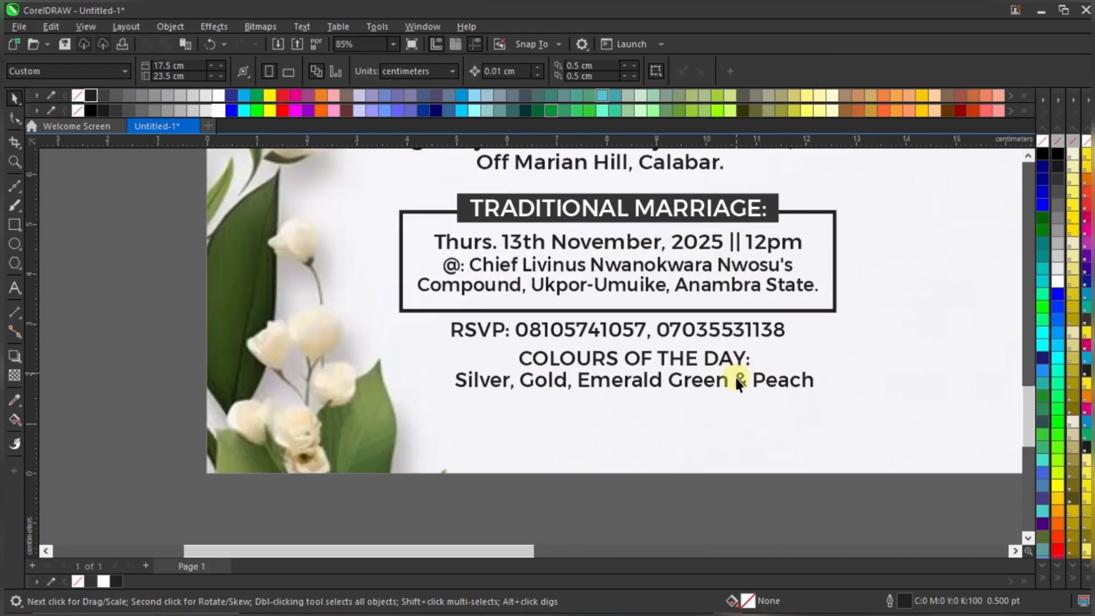
Fine-tune the colour list's position and compare it against the RSVP line
{"action": "left_click", "coordinate": [742, 377]}
{"action": "scroll", "coordinate": [738, 374], "scroll_direction": "up", "scroll_amount": 2}
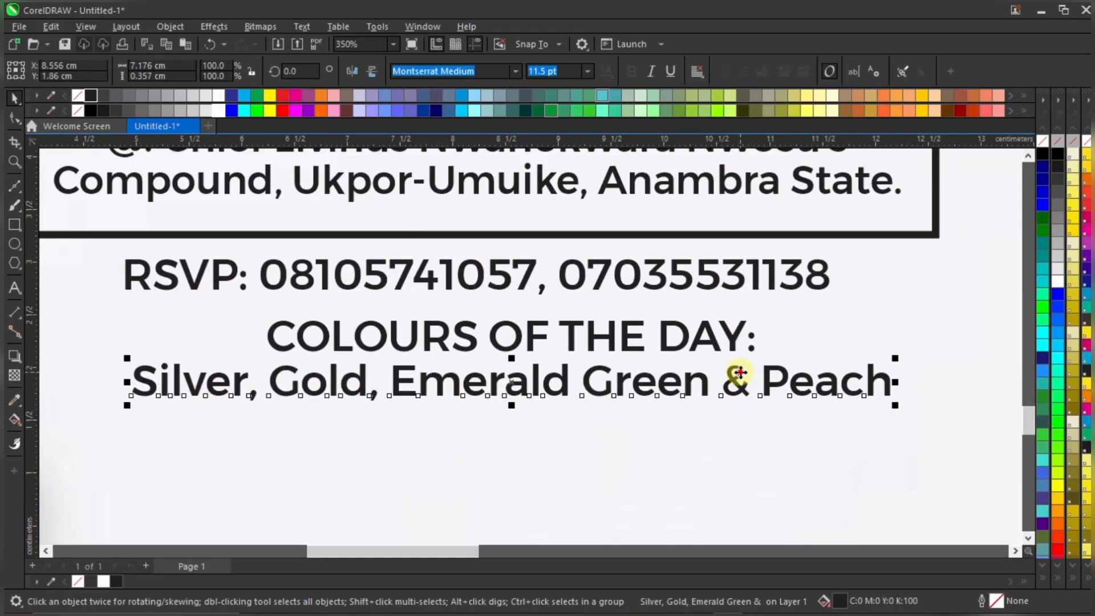
{"action": "left_click_drag", "start_coordinate": [736, 373], "coordinate": [745, 371]}
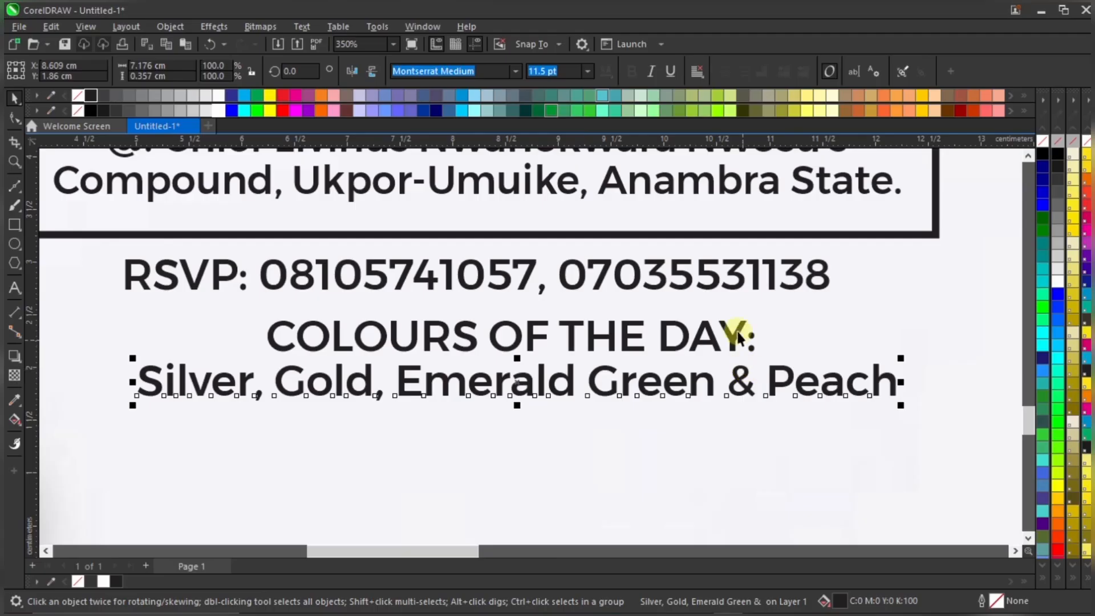
{"action": "left_click", "coordinate": [717, 274], "text": "shift"}
{"action": "scroll", "coordinate": [716, 275], "scroll_direction": "down", "scroll_amount": 2}
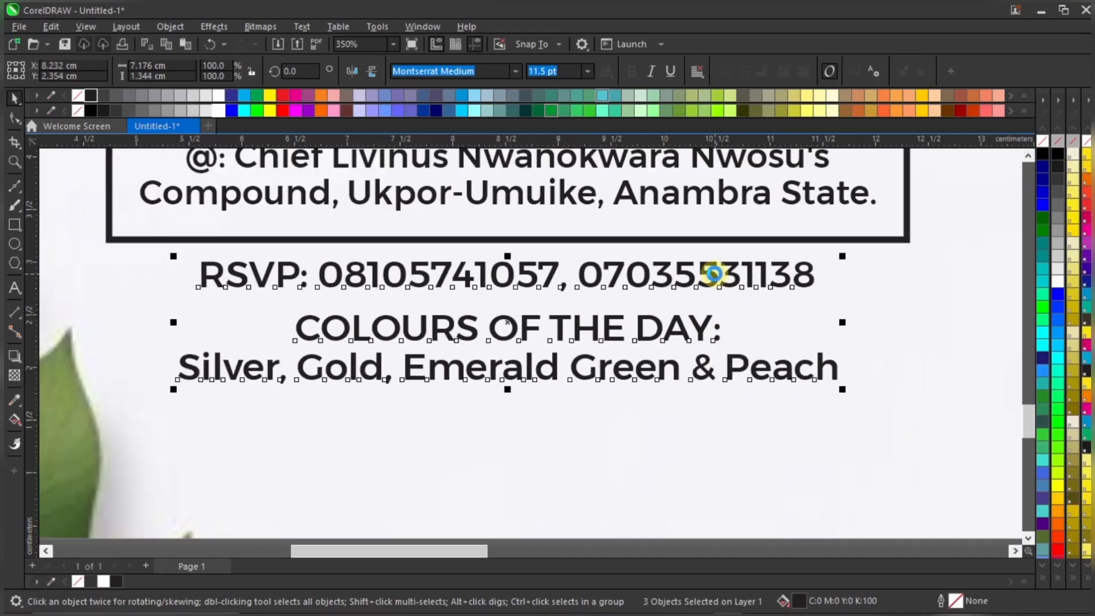
{"action": "left_click", "coordinate": [694, 465]}
{"action": "scroll", "coordinate": [666, 409], "scroll_direction": "down", "scroll_amount": 5}
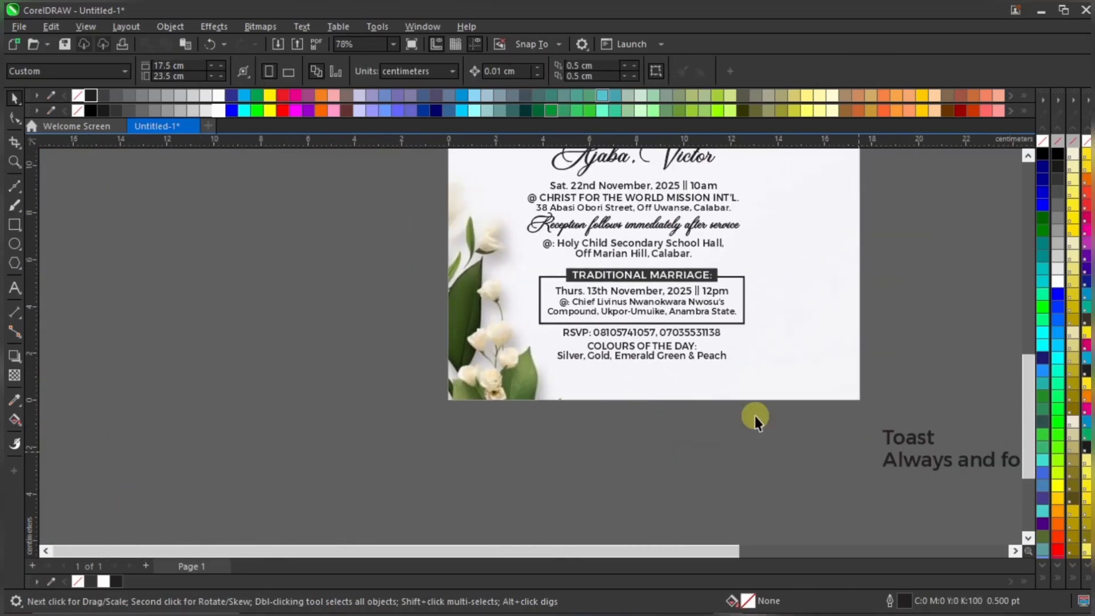
{"action": "scroll", "coordinate": [648, 377], "scroll_direction": "up", "scroll_amount": 4}
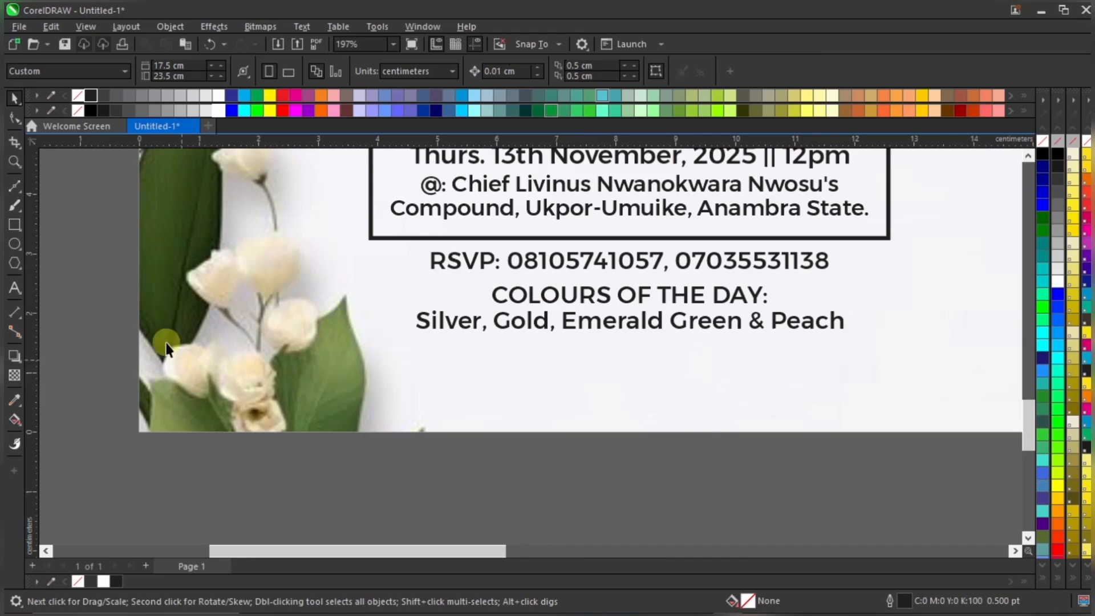
Draw a small rectangle below the 'Silver, Gold' text
{"action": "left_click", "coordinate": [15, 224]}
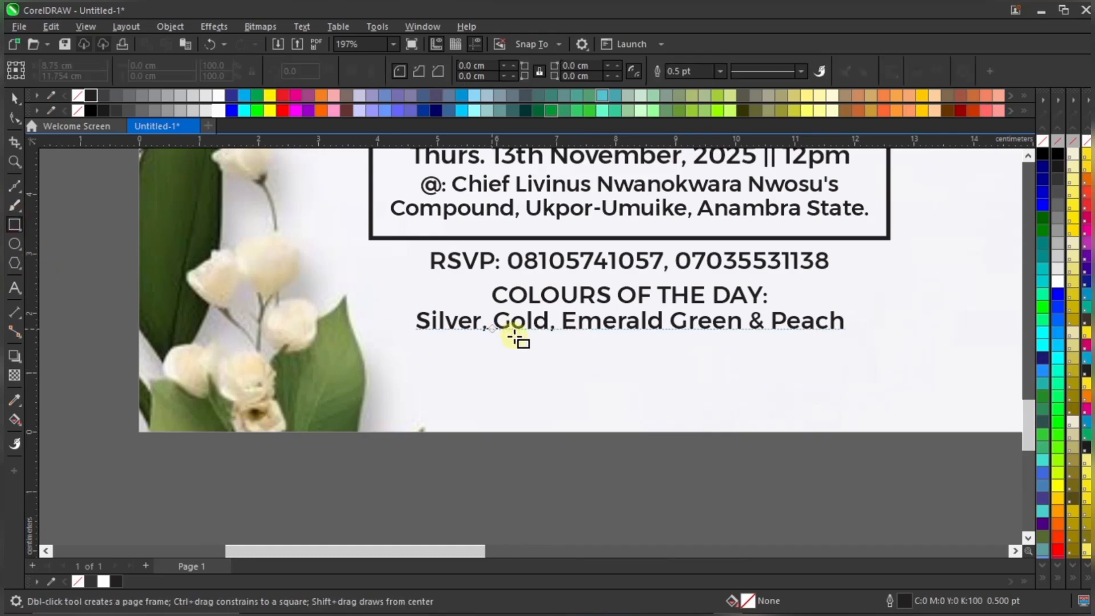
{"action": "scroll", "coordinate": [515, 337], "scroll_direction": "up", "scroll_amount": 1}
{"action": "left_click_drag", "start_coordinate": [489, 342], "coordinate": [543, 351]}
{"action": "key", "text": "space"}
{"action": "scroll", "coordinate": [619, 354], "scroll_direction": "up", "scroll_amount": 1}
{"action": "scroll", "coordinate": [620, 357], "scroll_direction": "up", "scroll_amount": 1}
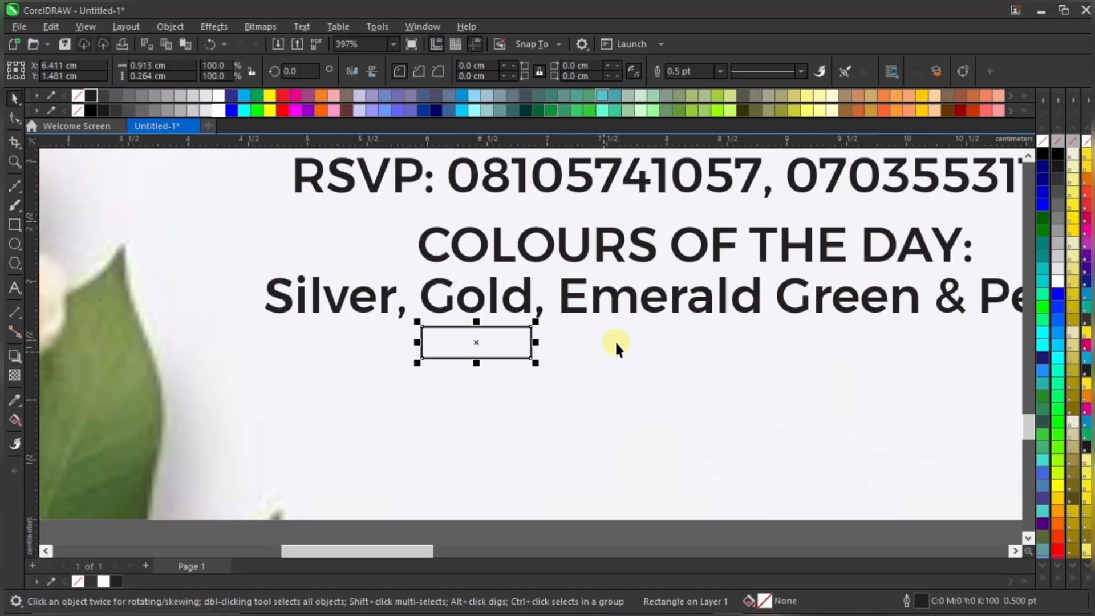
{"action": "scroll", "coordinate": [433, 355], "scroll_direction": "down", "scroll_amount": 2}
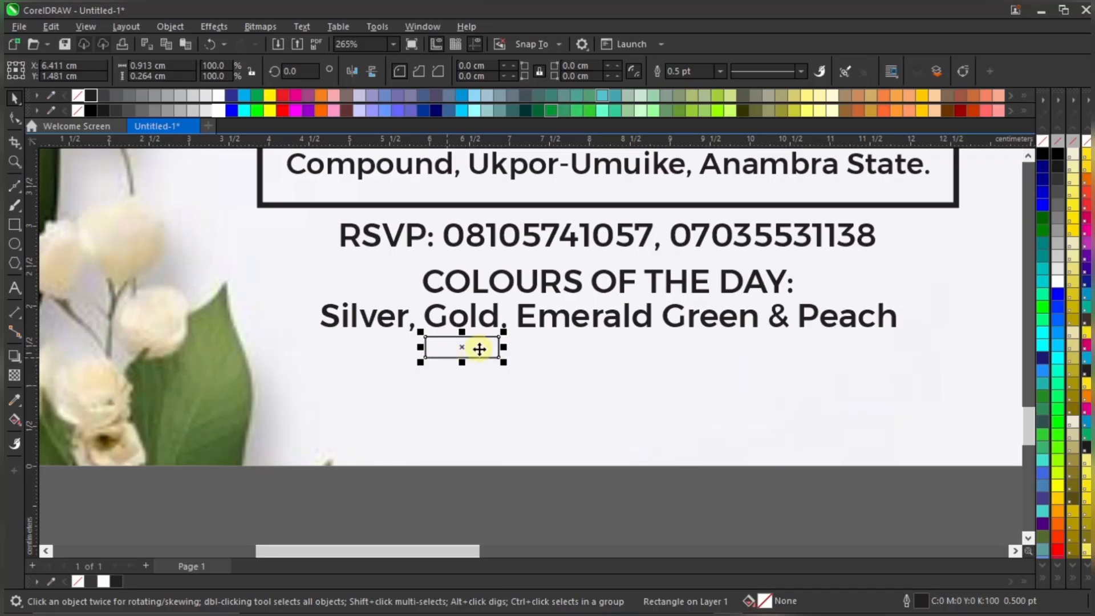
{"action": "scroll", "coordinate": [466, 340], "scroll_direction": "up", "scroll_amount": 1}
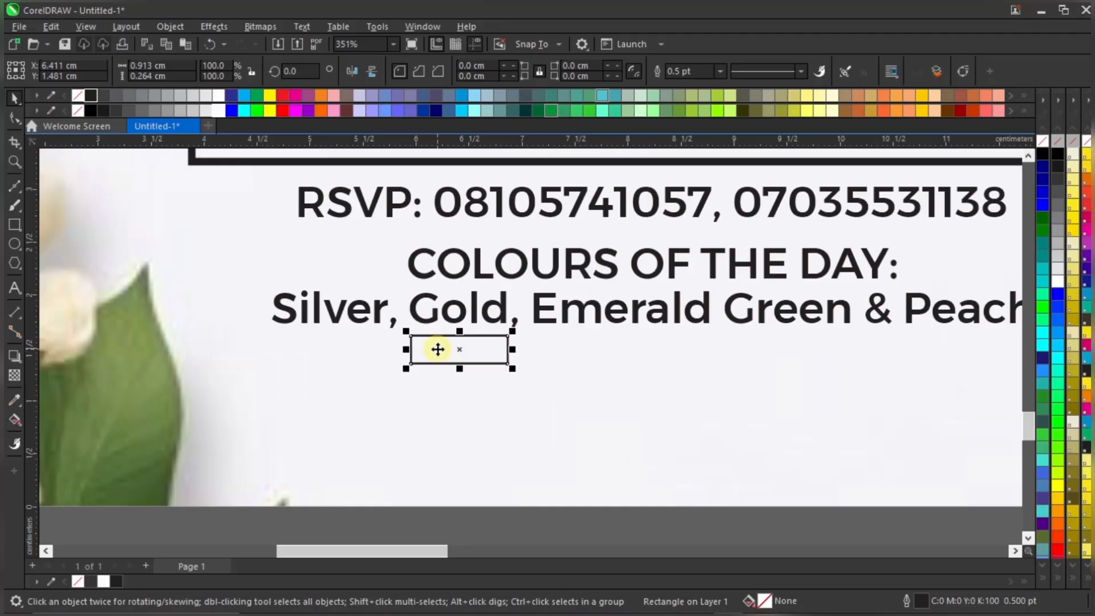
Try placing a second rectangle to the right, then delete the unwanted duplicates
{"action": "left_click_drag", "start_coordinate": [437, 349], "coordinate": [526, 350]}
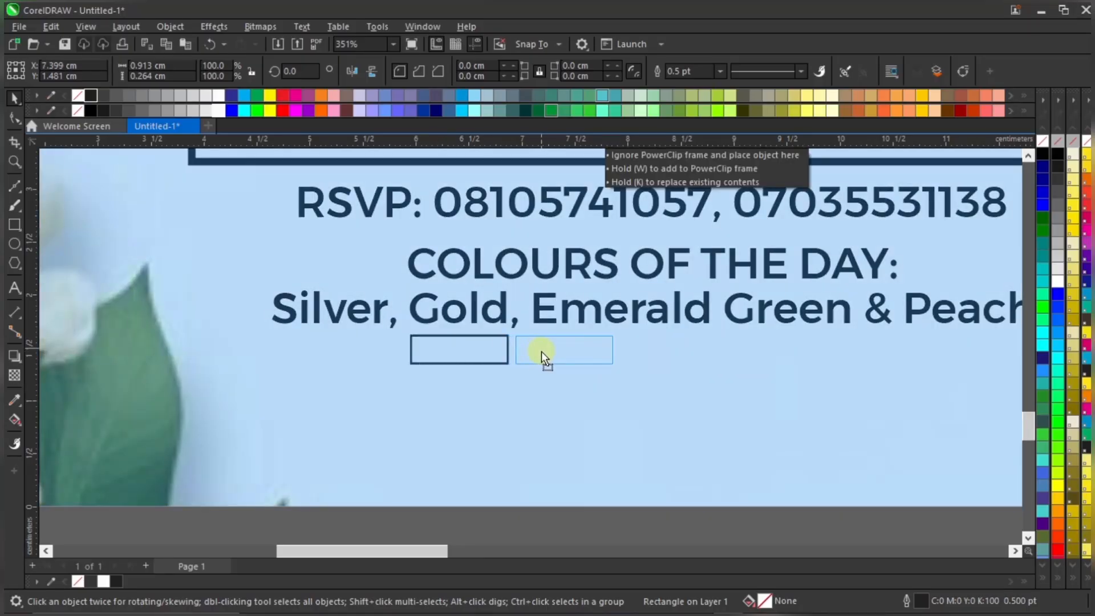
{"action": "left_click_drag", "start_coordinate": [541, 351], "coordinate": [542, 351]}
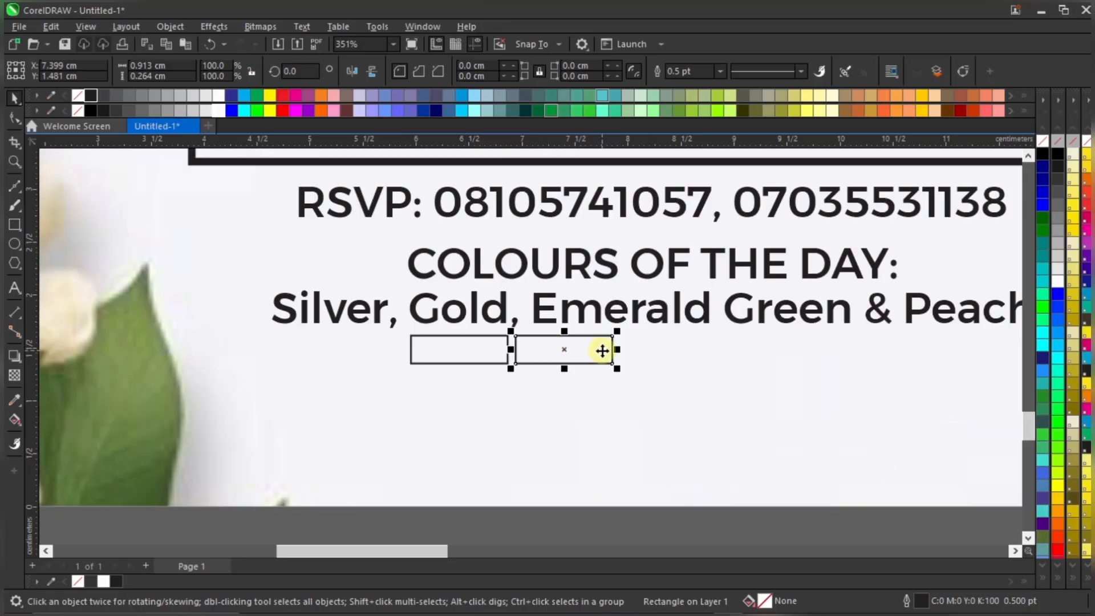
{"action": "key", "text": "ctrl+d"}
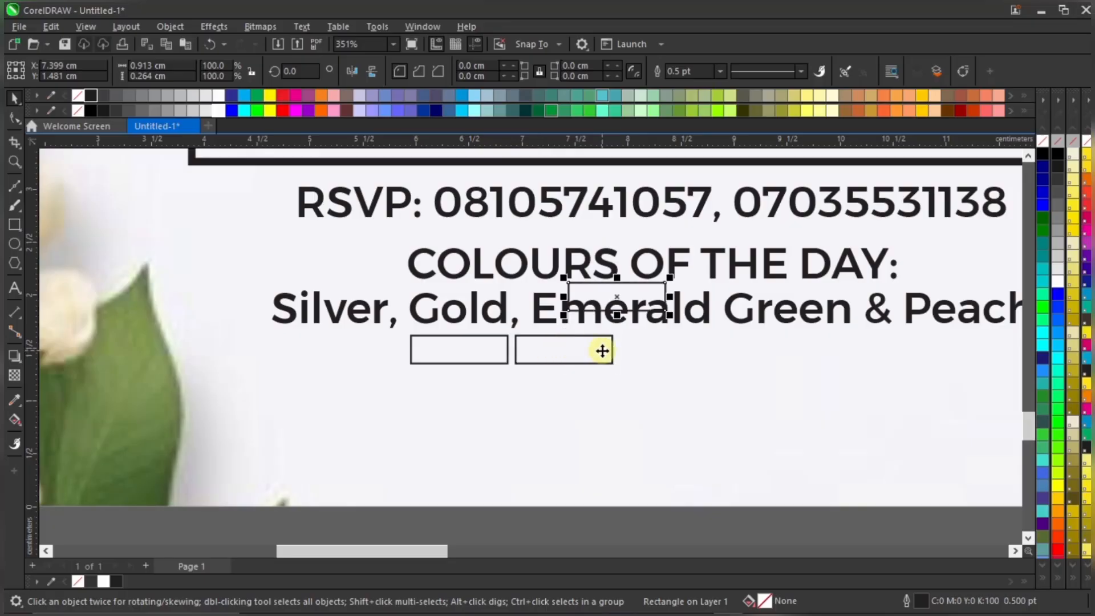
{"action": "key", "text": "Delete"}
{"action": "left_click", "coordinate": [582, 344]}
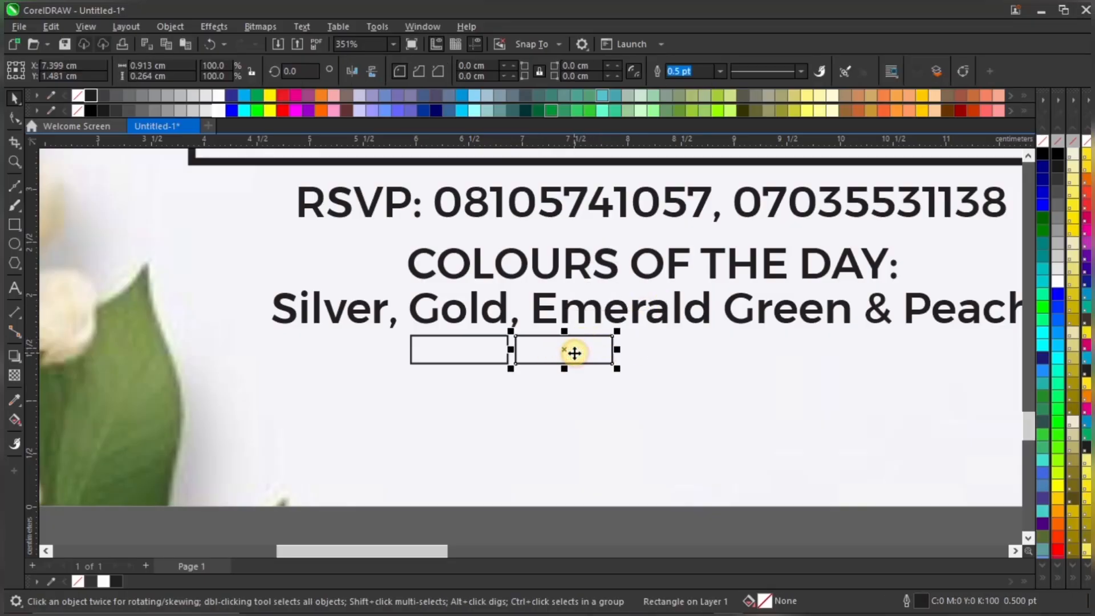
{"action": "key", "text": "Delete"}
Copy the box beside the original again, remove the stray boxes, and drop a copy further right
{"action": "left_click", "coordinate": [484, 338]}
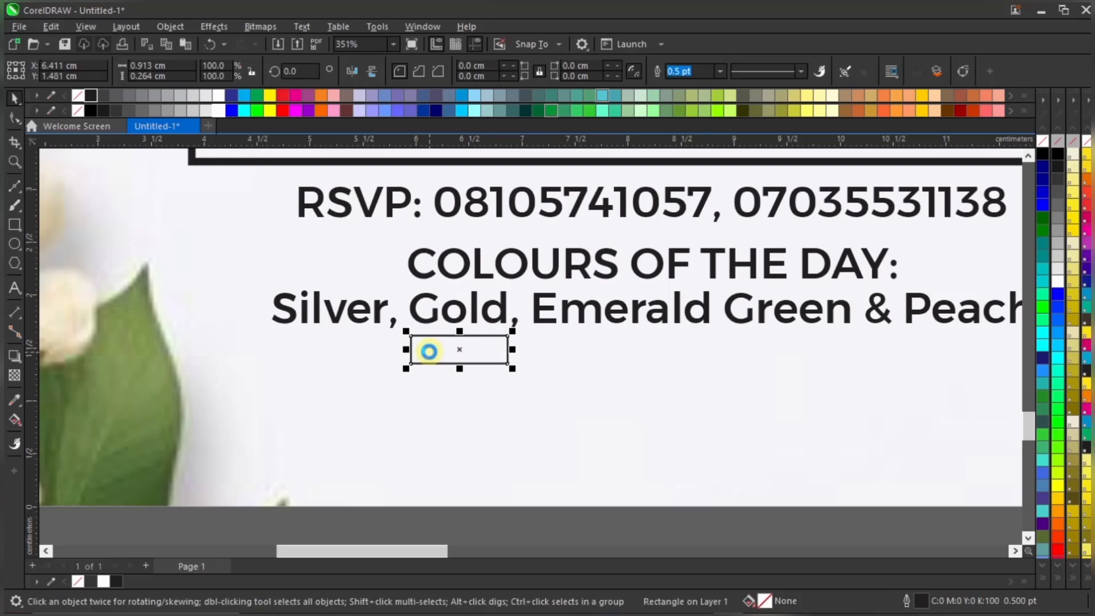
{"action": "left_click_drag", "start_coordinate": [429, 351], "coordinate": [536, 353]}
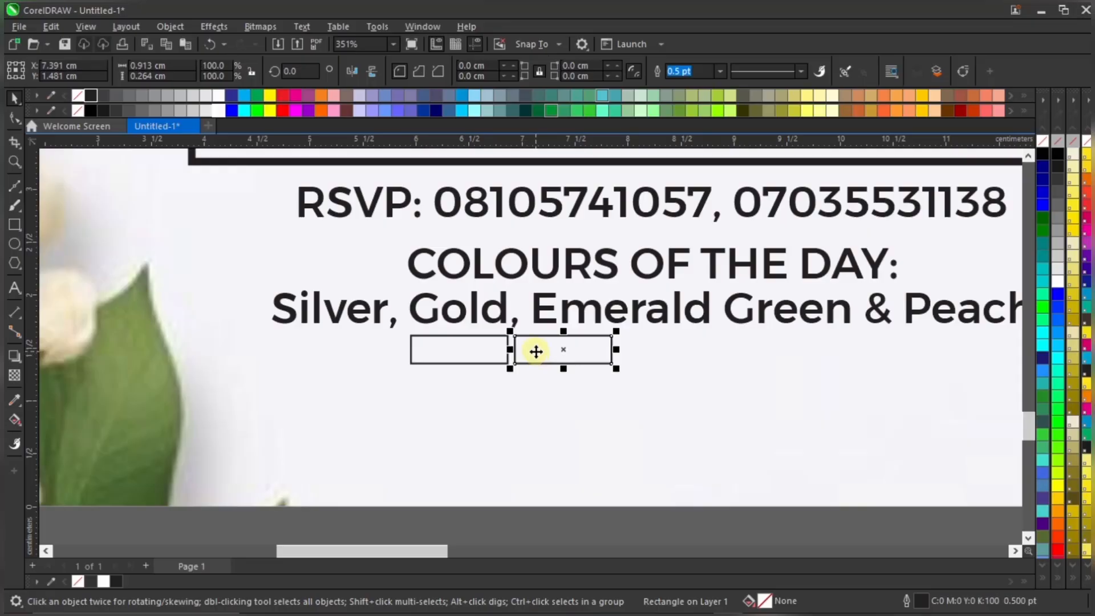
{"action": "key", "text": "ctrl+d"}
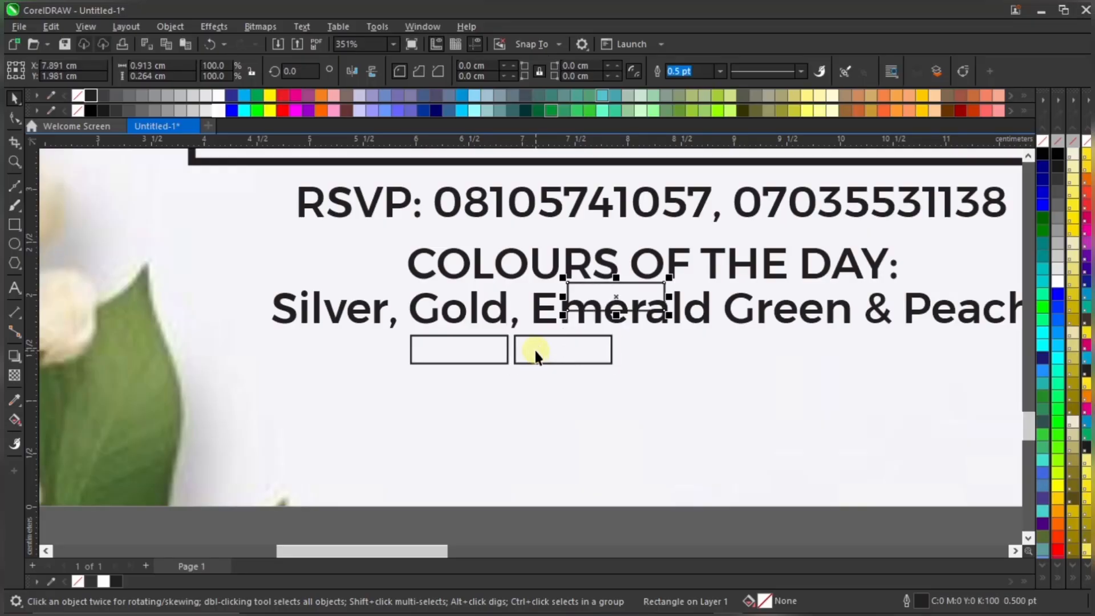
{"action": "key", "text": "Delete"}
{"action": "left_click", "coordinate": [548, 344]}
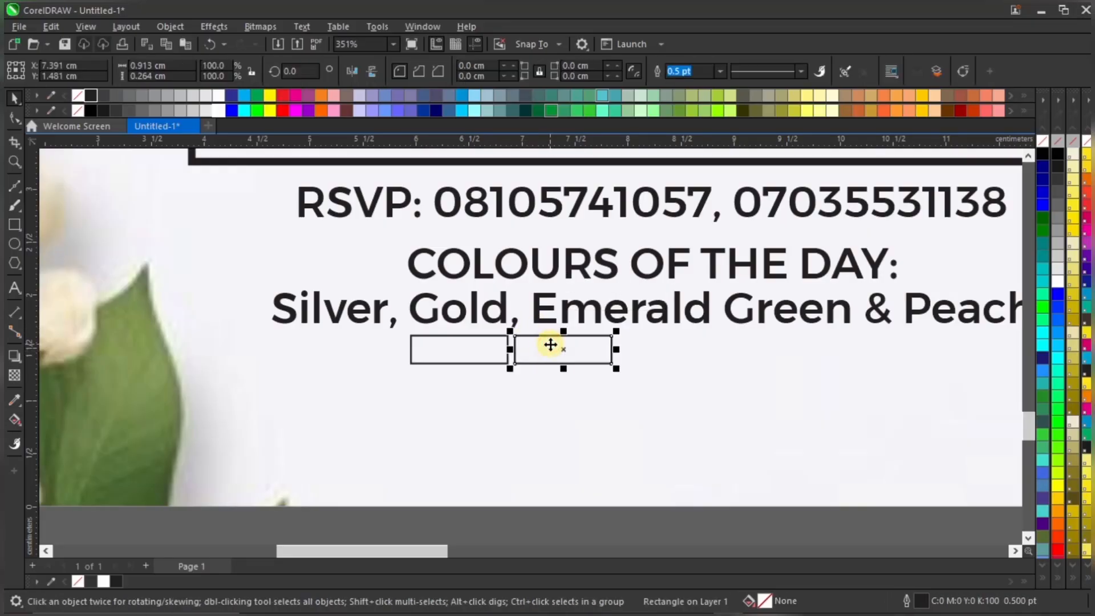
{"action": "key", "text": "Delete"}
{"action": "left_click", "coordinate": [483, 355]}
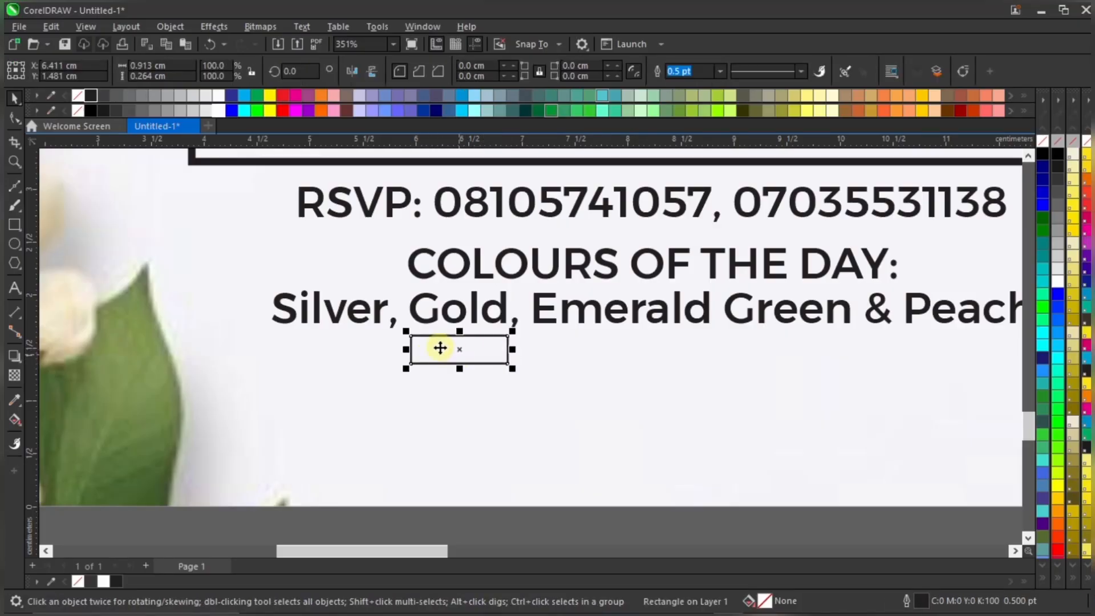
{"action": "left_click_drag", "start_coordinate": [440, 347], "coordinate": [757, 346]}
Delete the second, third and rightmost misplaced boxes, keeping only the left one
{"action": "scroll", "coordinate": [522, 385], "scroll_direction": "down", "scroll_amount": 2}
{"action": "left_click", "coordinate": [627, 464]}
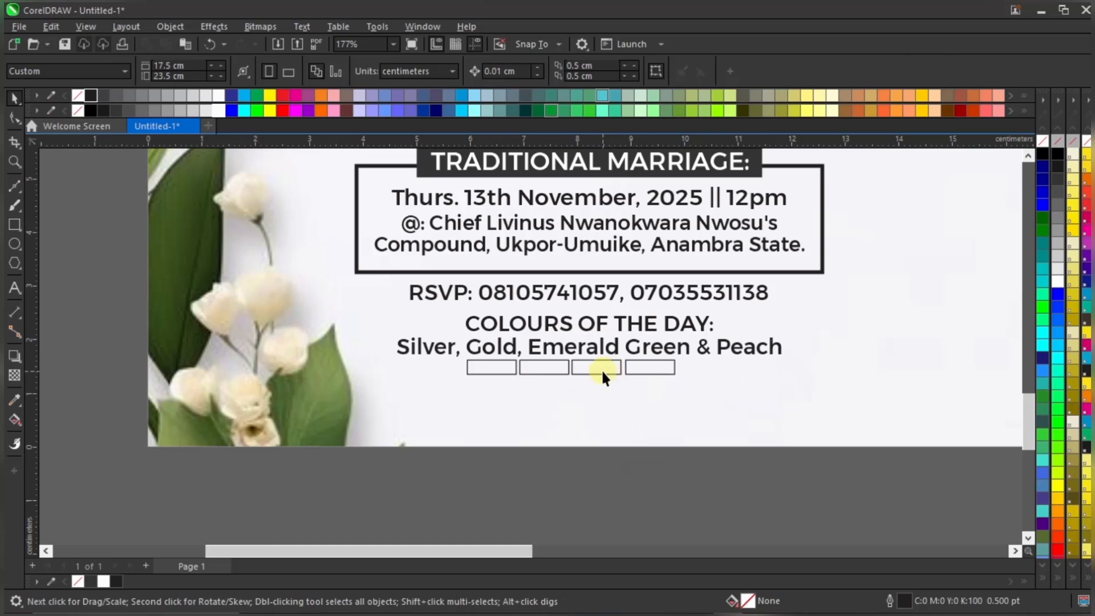
{"action": "scroll", "coordinate": [602, 369], "scroll_direction": "down", "scroll_amount": 3}
{"action": "scroll", "coordinate": [580, 382], "scroll_direction": "up", "scroll_amount": 4}
{"action": "scroll", "coordinate": [584, 386], "scroll_direction": "up", "scroll_amount": 3}
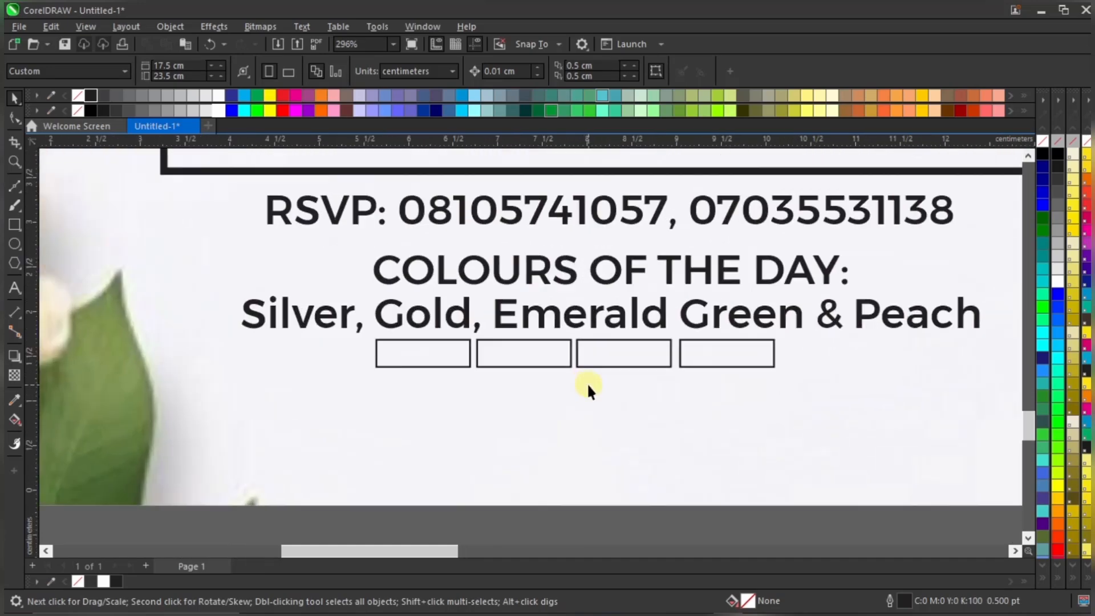
{"action": "left_click", "coordinate": [557, 354]}
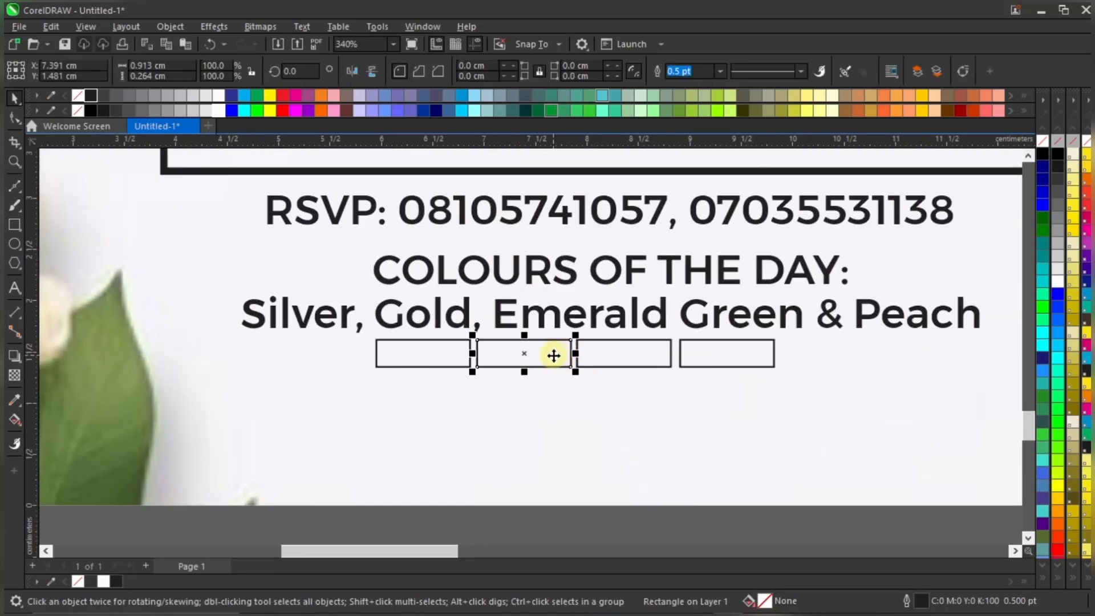
{"action": "key", "text": "Delete"}
{"action": "left_click", "coordinate": [600, 352]}
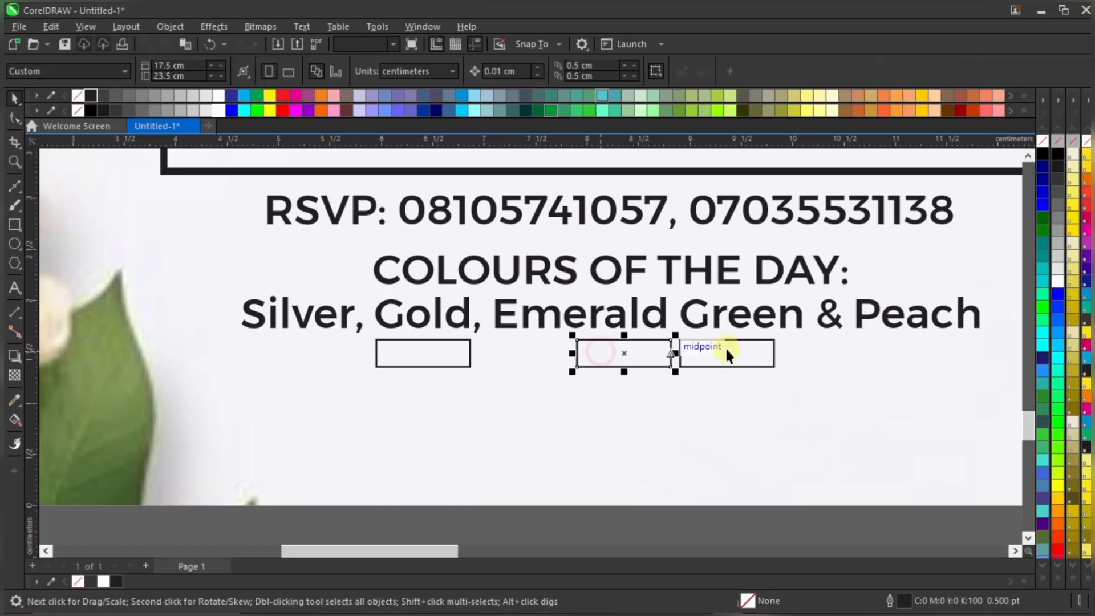
{"action": "key", "text": "Delete"}
{"action": "left_click", "coordinate": [727, 353]}
{"action": "key", "text": "Delete"}
Try copying the left box to the right, then delete the misplaced copy
{"action": "left_click", "coordinate": [469, 356]}
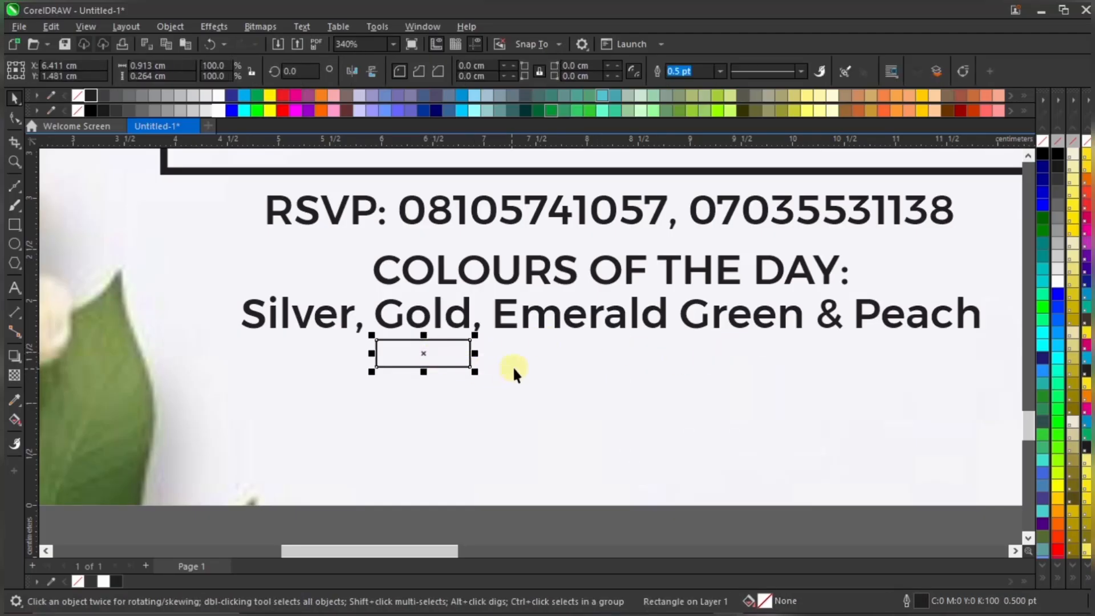
{"action": "scroll", "coordinate": [359, 330], "scroll_direction": "up", "scroll_amount": 1}
{"action": "scroll", "coordinate": [384, 335], "scroll_direction": "down", "scroll_amount": 2}
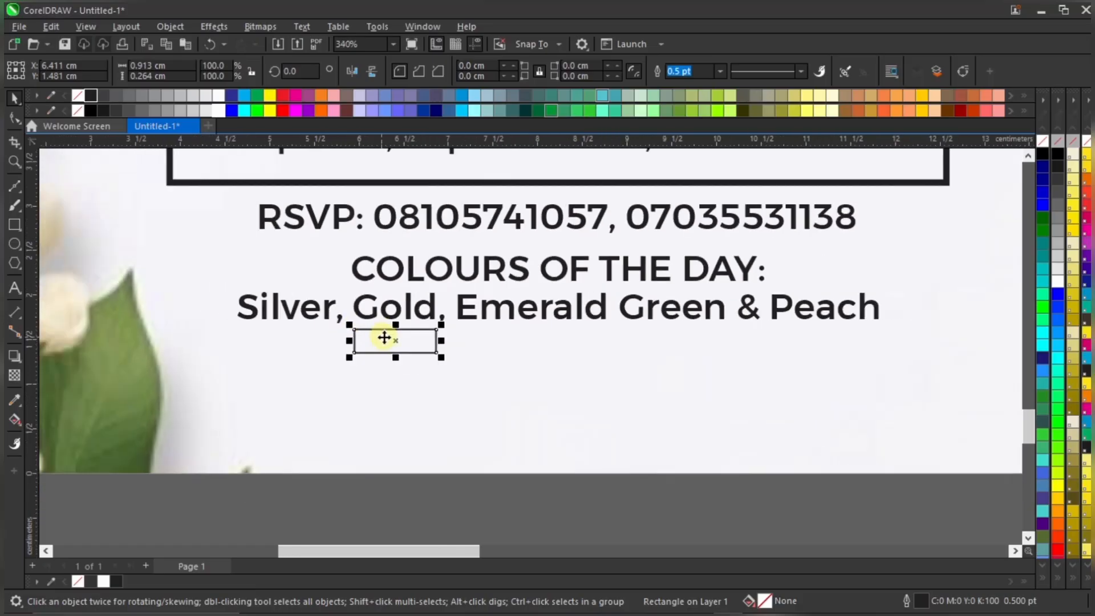
{"action": "left_click_drag", "start_coordinate": [367, 341], "coordinate": [457, 340]}
{"action": "right_click", "coordinate": [458, 340]}
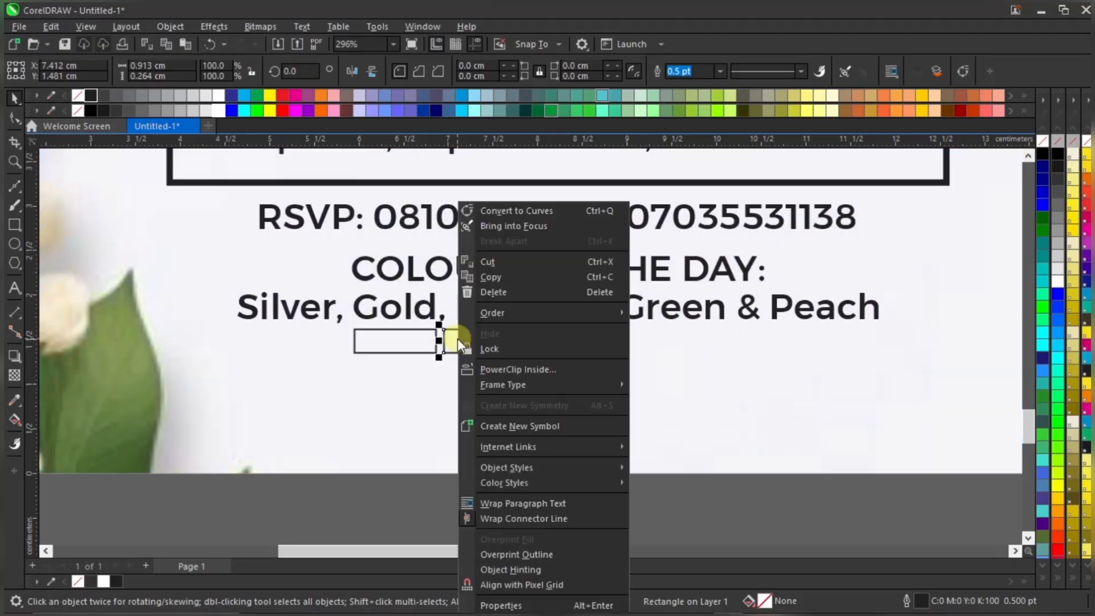
{"action": "left_click", "coordinate": [421, 343]}
{"action": "left_click", "coordinate": [454, 342]}
{"action": "key", "text": "Delete"}
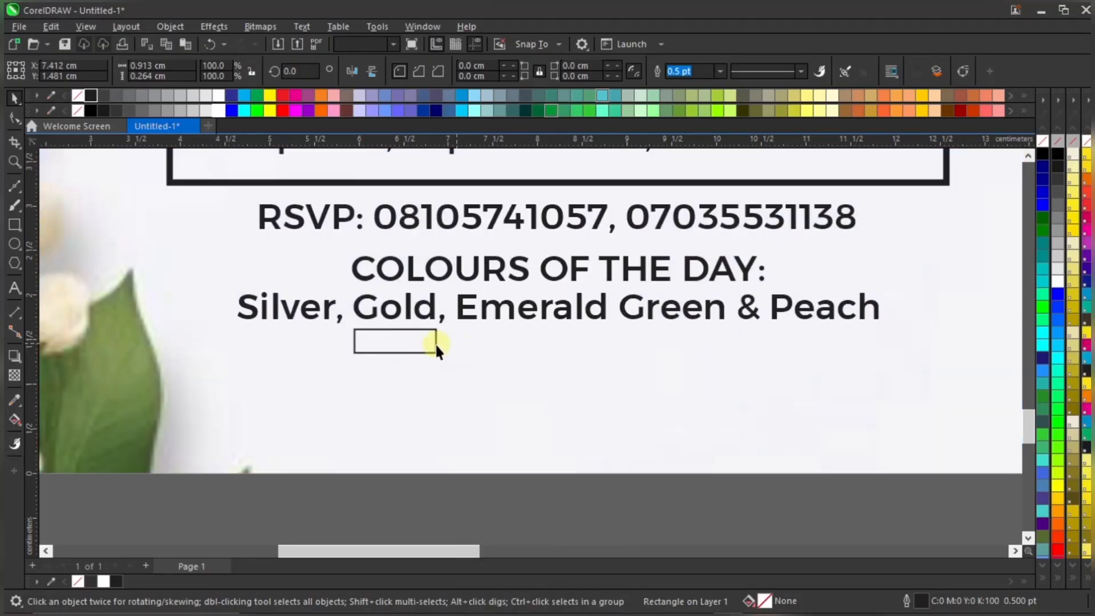
Copy the box one gap right, repeat with Ctrl+D for four evenly spaced boxes, and select all four
{"action": "left_click", "coordinate": [406, 342]}
{"action": "left_click_drag", "start_coordinate": [394, 338], "coordinate": [489, 343]}
{"action": "key", "text": "ctrl+d"}
{"action": "key", "text": "ctrl+d"}
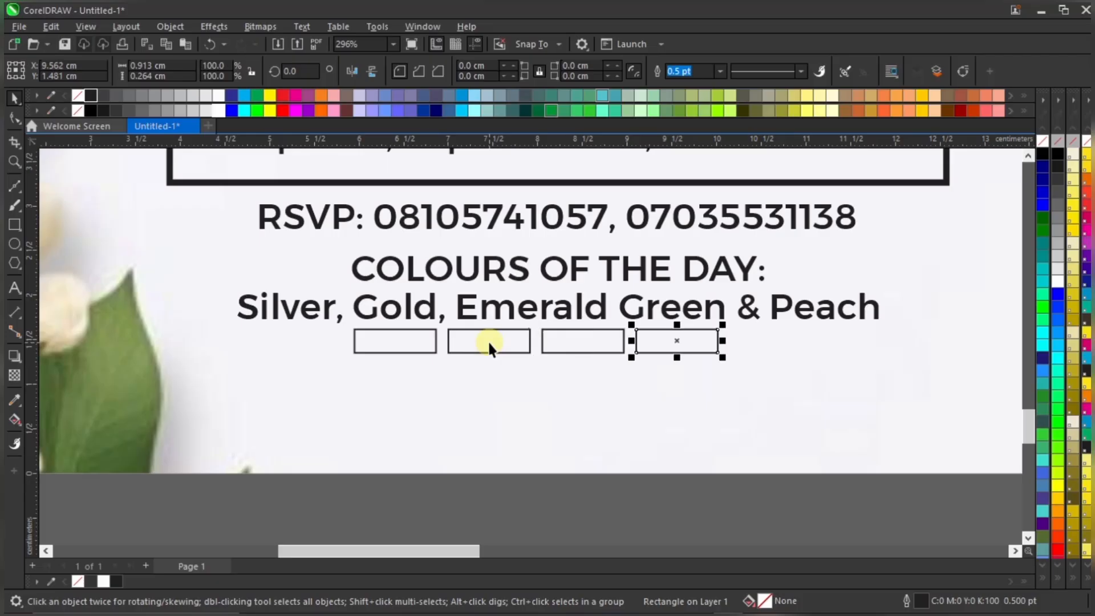
{"action": "scroll", "coordinate": [616, 354], "scroll_direction": "down", "scroll_amount": 3}
{"action": "left_click", "coordinate": [546, 389]}
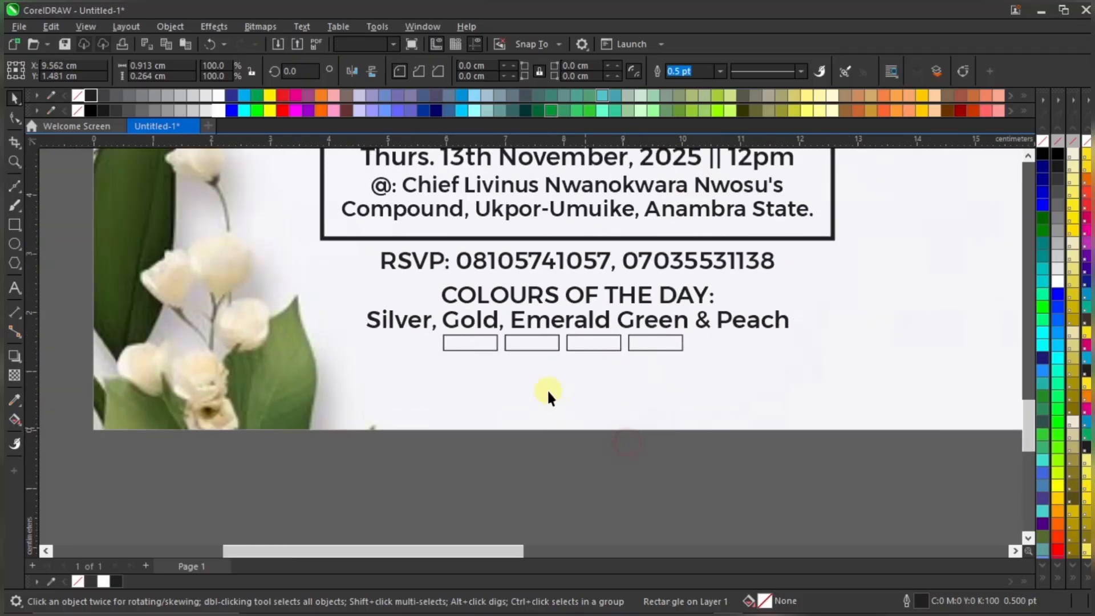
{"action": "scroll", "coordinate": [542, 386], "scroll_direction": "up", "scroll_amount": 3}
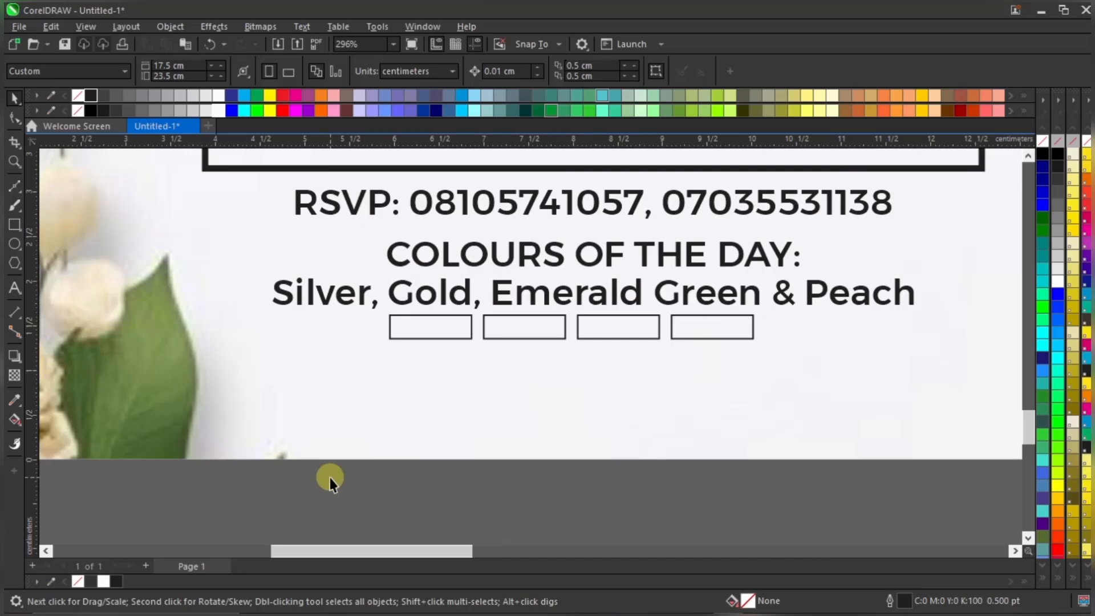
{"action": "left_click", "coordinate": [374, 510]}
{"action": "left_click_drag", "start_coordinate": [324, 502], "coordinate": [779, 274]}
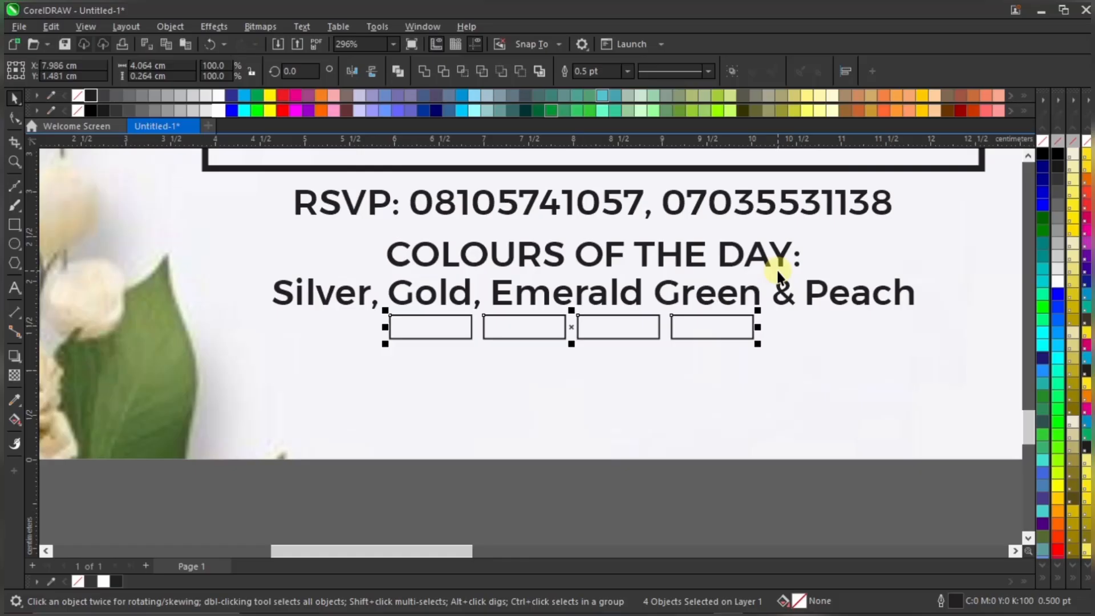
Nudge the four boxes up and back down one step, then scroll to review the page
{"action": "key", "text": "Up"}
{"action": "key", "text": "Up"}
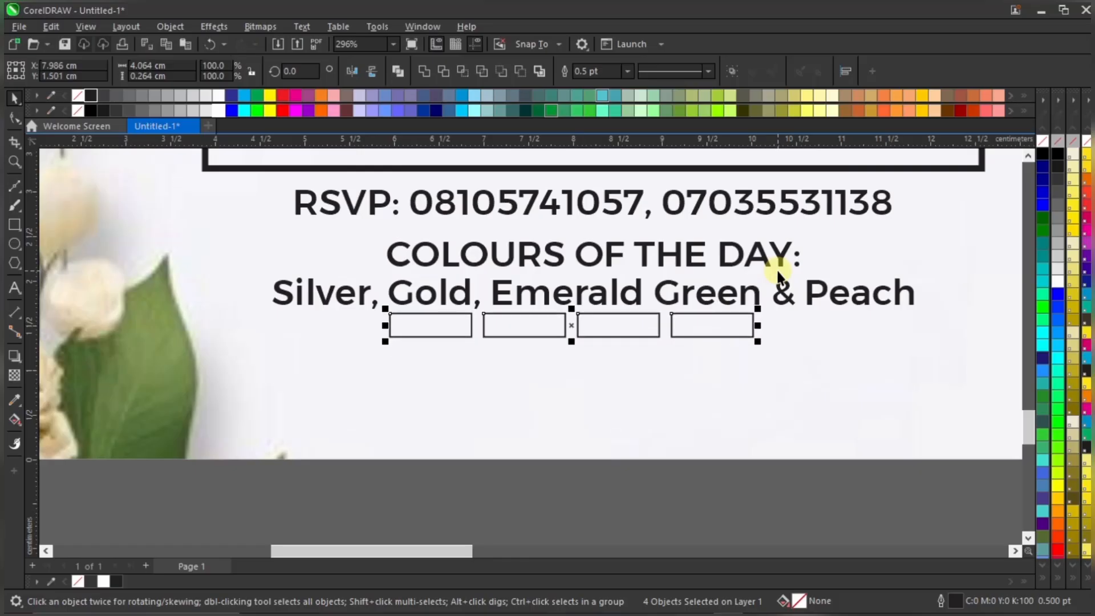
{"action": "key", "text": "Down"}
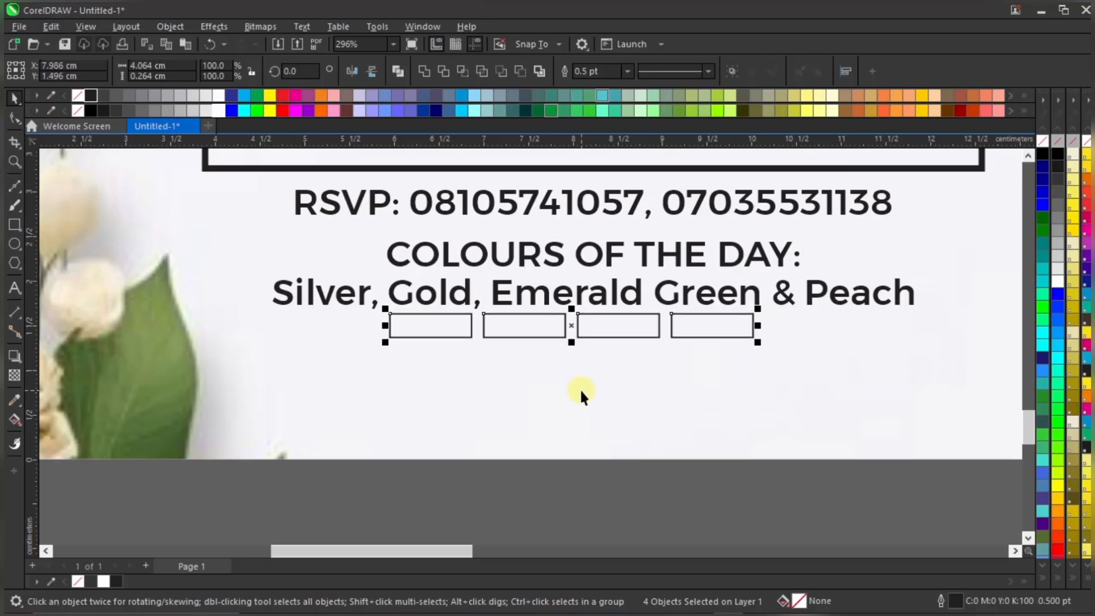
{"action": "scroll", "coordinate": [647, 385], "scroll_direction": "down", "scroll_amount": 1}
{"action": "scroll", "coordinate": [647, 385], "scroll_direction": "down", "scroll_amount": 1}
{"action": "left_click", "coordinate": [649, 484]}
{"action": "scroll", "coordinate": [595, 384], "scroll_direction": "down", "scroll_amount": 4}
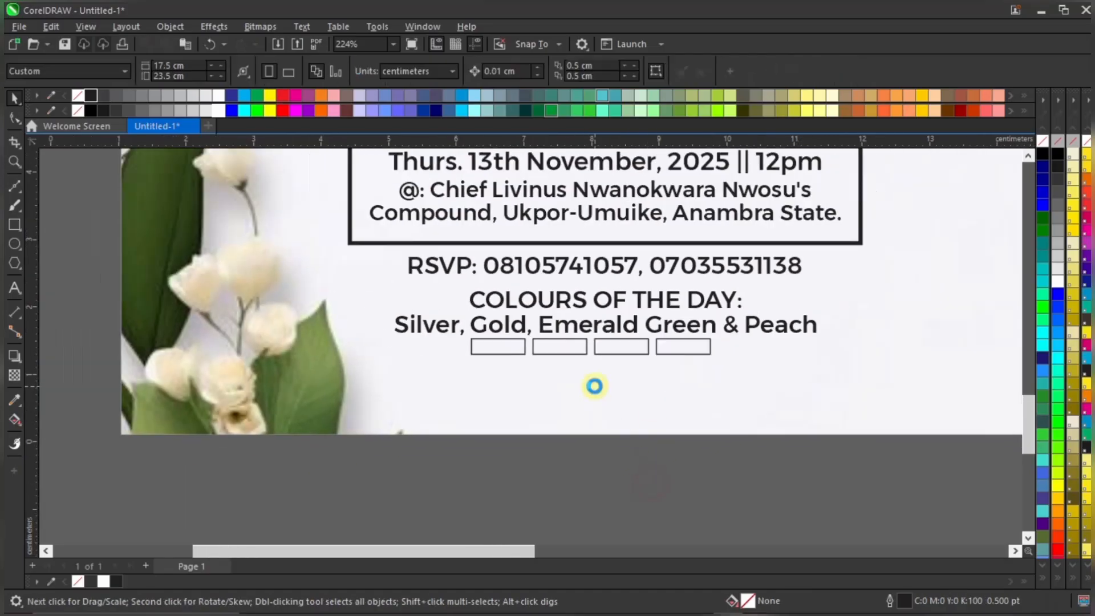
{"action": "scroll", "coordinate": [630, 367], "scroll_direction": "up", "scroll_amount": 1}
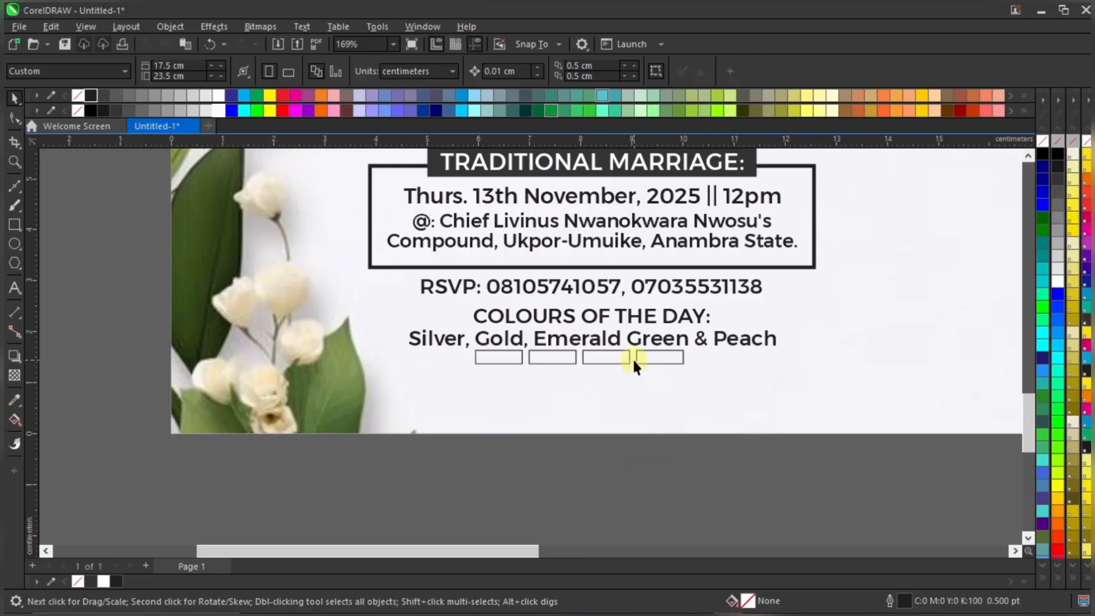
{"action": "scroll", "coordinate": [607, 377], "scroll_direction": "down", "scroll_amount": 2}
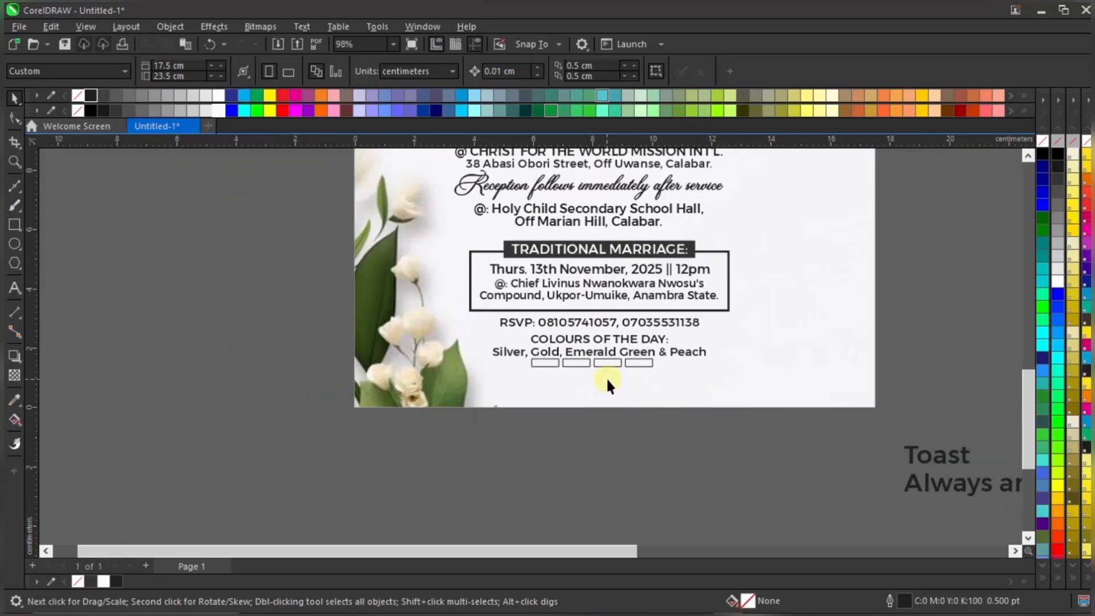
{"action": "scroll", "coordinate": [607, 377], "scroll_direction": "up", "scroll_amount": 1}
{"action": "scroll", "coordinate": [588, 381], "scroll_direction": "up", "scroll_amount": 2}
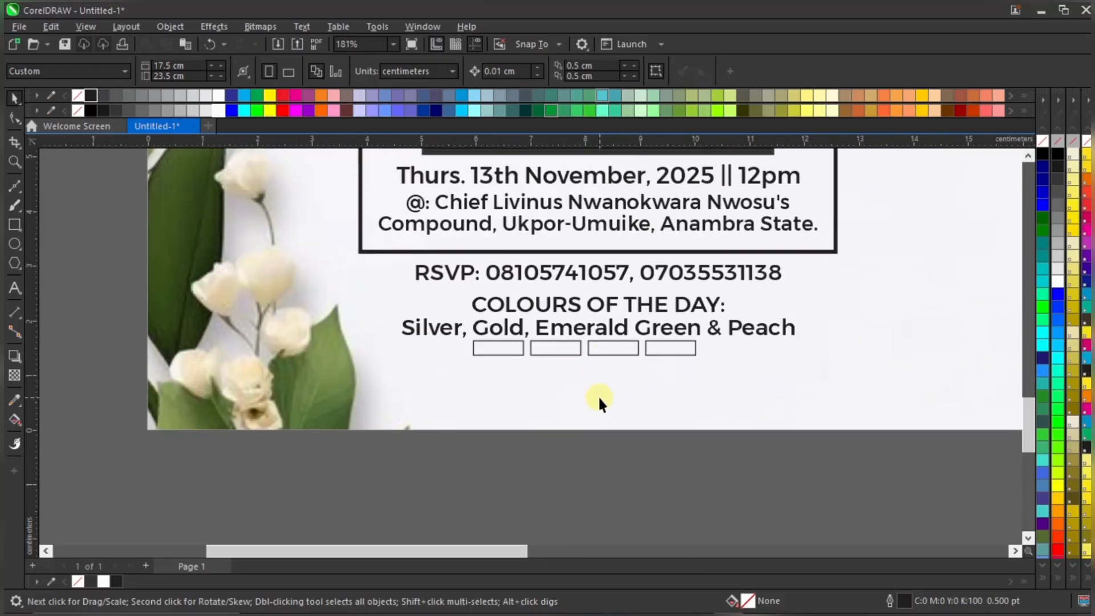
{"action": "scroll", "coordinate": [606, 394], "scroll_direction": "down", "scroll_amount": 2}
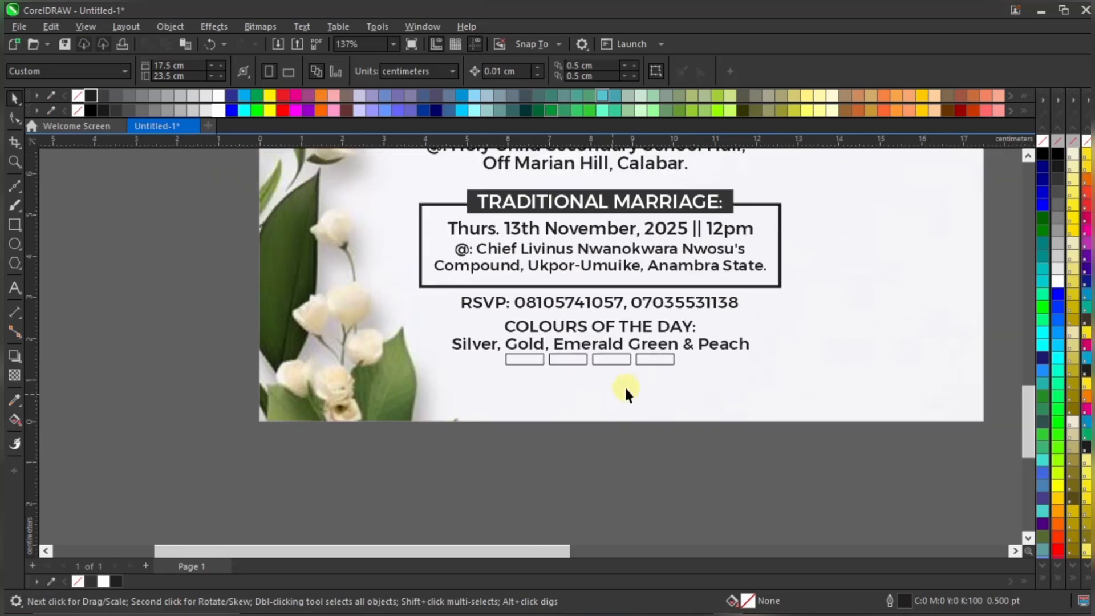
{"action": "scroll", "coordinate": [636, 392], "scroll_direction": "down", "scroll_amount": 3}
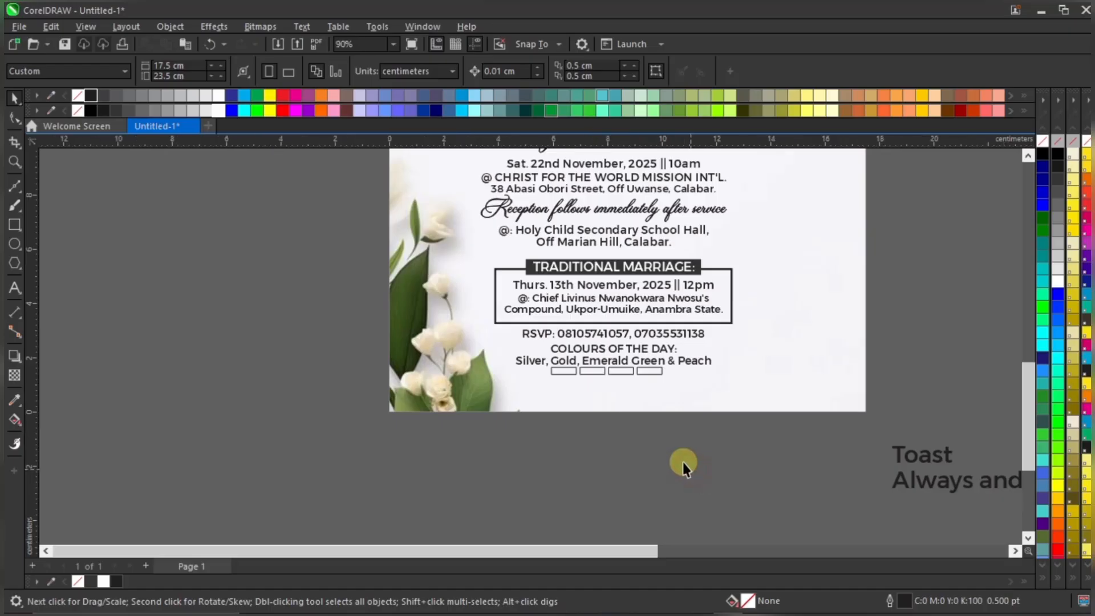
{"action": "scroll", "coordinate": [868, 463], "scroll_direction": "down", "scroll_amount": 3}
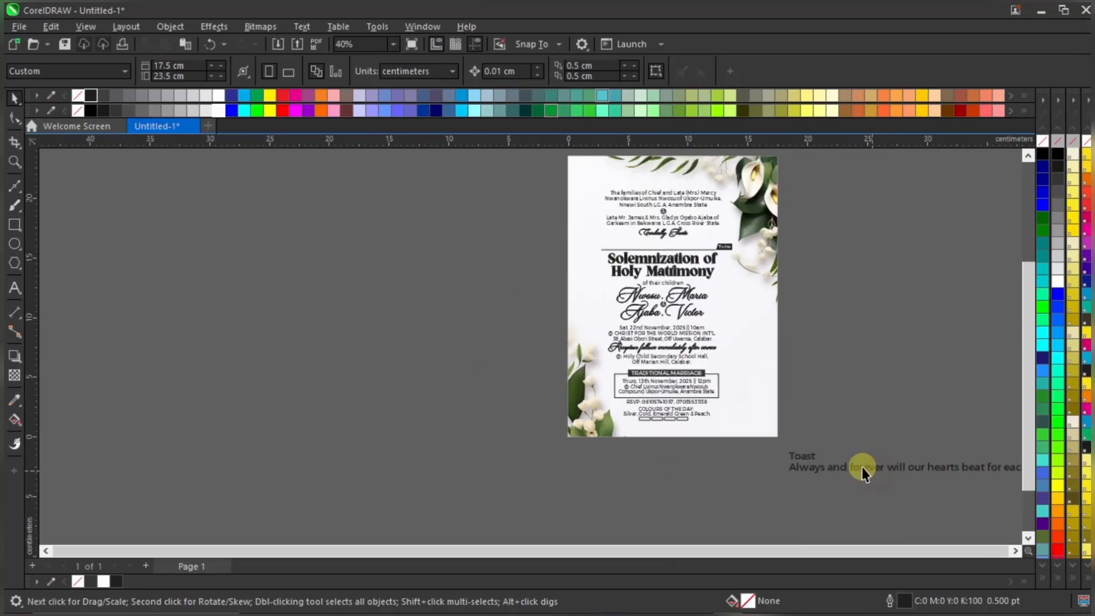
{"action": "scroll", "coordinate": [868, 463], "scroll_direction": "up", "scroll_amount": 2}
{"action": "scroll", "coordinate": [765, 467], "scroll_direction": "down", "scroll_amount": 2}
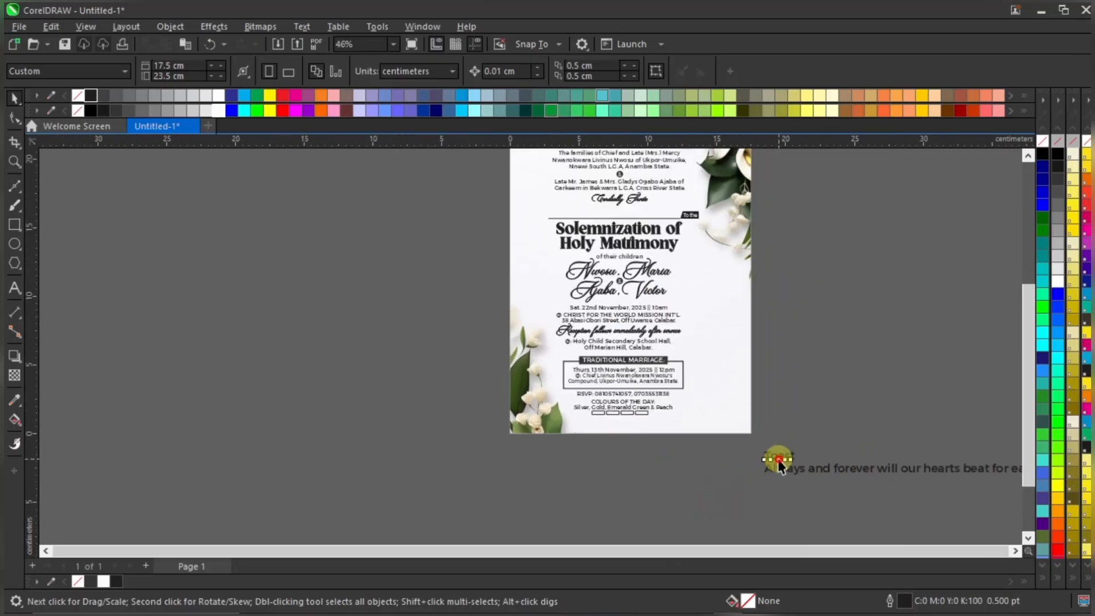
{"action": "left_click", "coordinate": [774, 460]}
{"action": "left_click", "coordinate": [867, 470], "text": "shift"}
{"action": "left_click_drag", "start_coordinate": [867, 469], "coordinate": [316, 293]}
{"action": "scroll", "coordinate": [513, 290], "scroll_direction": "up", "scroll_amount": 1}
{"action": "scroll", "coordinate": [514, 289], "scroll_direction": "down", "scroll_amount": 1}
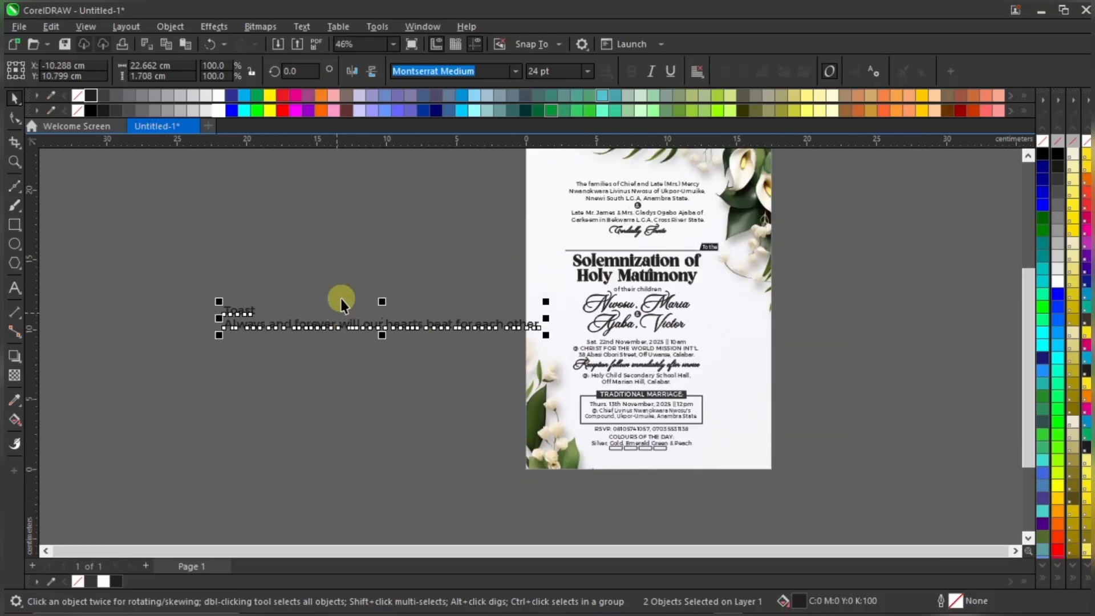
{"action": "left_click", "coordinate": [345, 285]}
{"action": "scroll", "coordinate": [260, 319], "scroll_direction": "up", "scroll_amount": 1}
{"action": "double_click", "coordinate": [368, 328]}
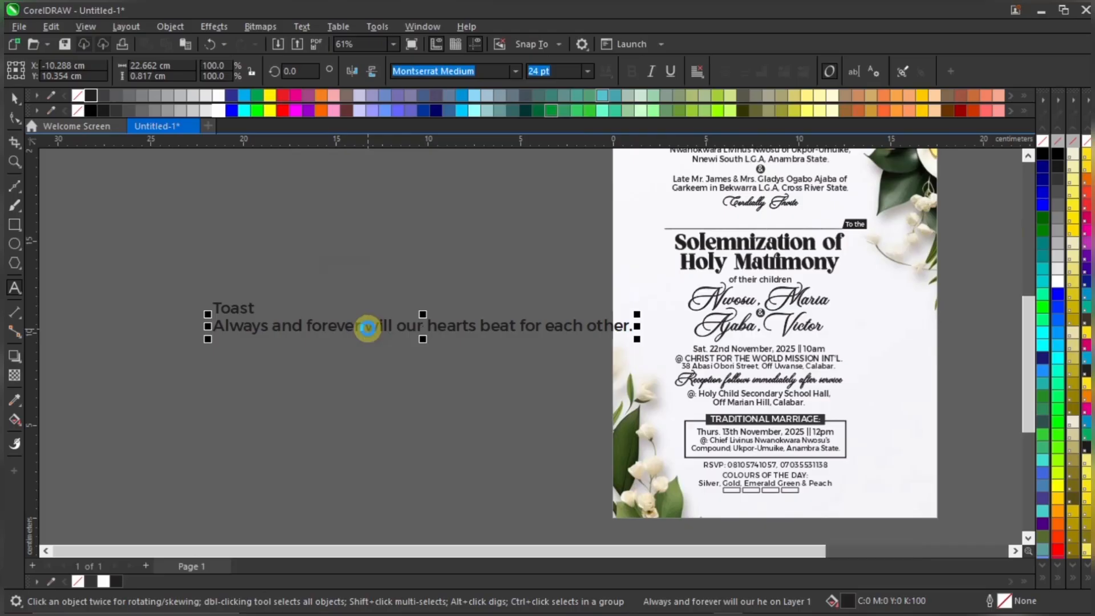
{"action": "scroll", "coordinate": [364, 325], "scroll_direction": "up", "scroll_amount": 2}
{"action": "scroll", "coordinate": [352, 313], "scroll_direction": "up", "scroll_amount": 1}
{"action": "key", "text": "BackSpace"}
{"action": "key", "text": "Return"}
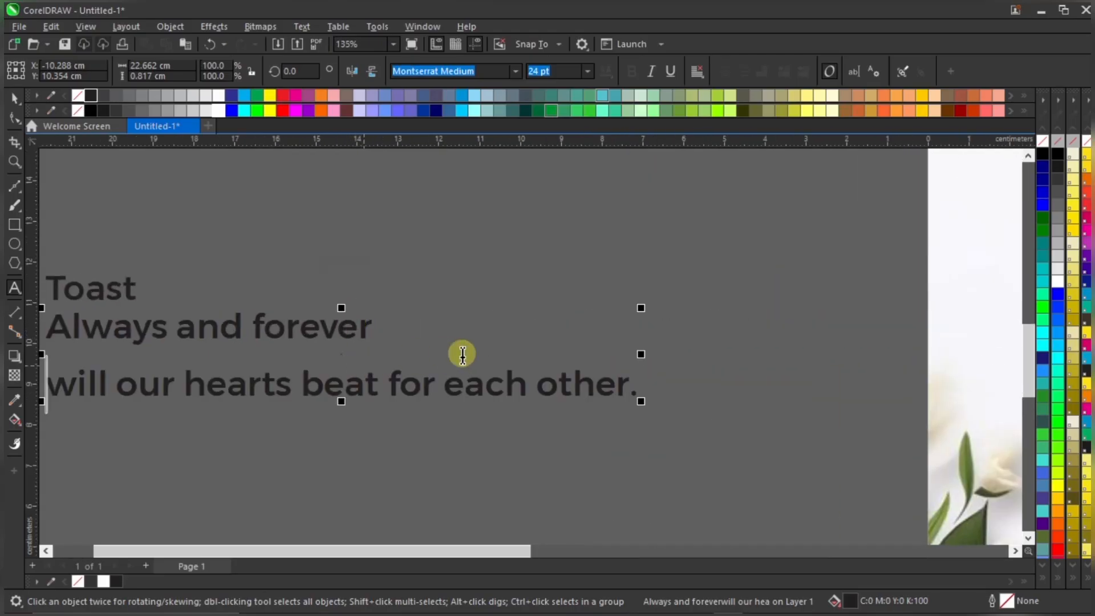
{"action": "scroll", "coordinate": [432, 371], "scroll_direction": "down", "scroll_amount": 2}
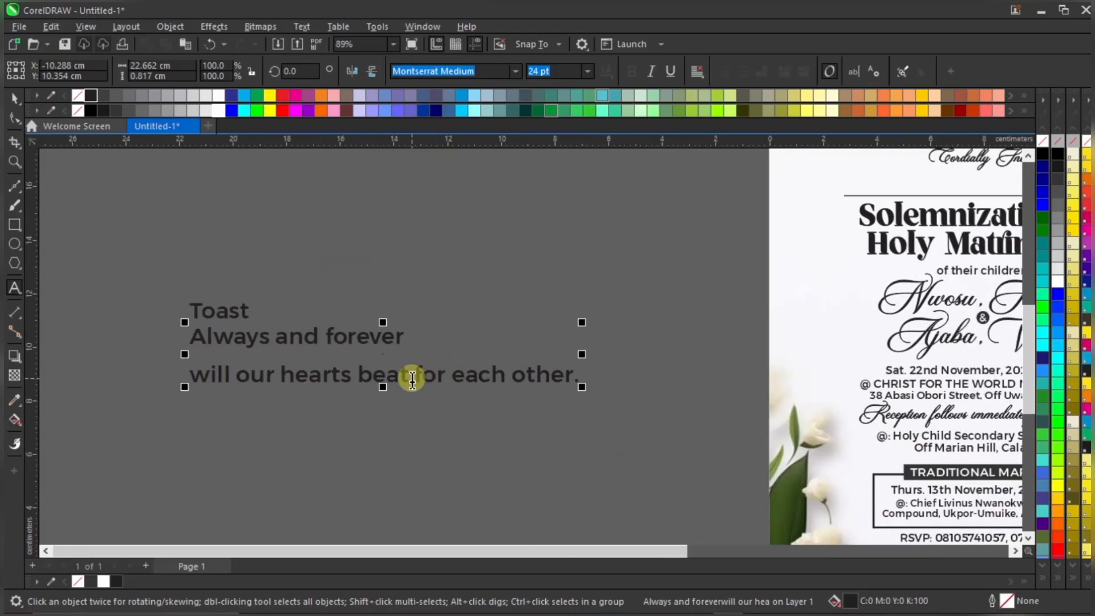
{"action": "left_click", "coordinate": [357, 375]}
{"action": "key", "text": "BackSpace"}
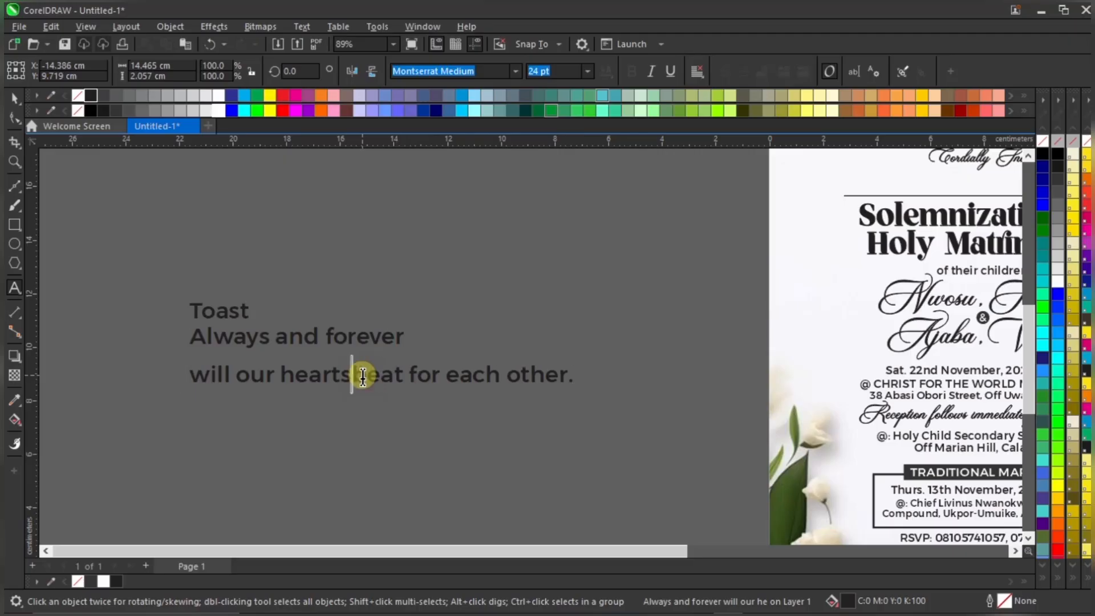
{"action": "key", "text": "Return"}
{"action": "key", "text": "ctrl+space"}
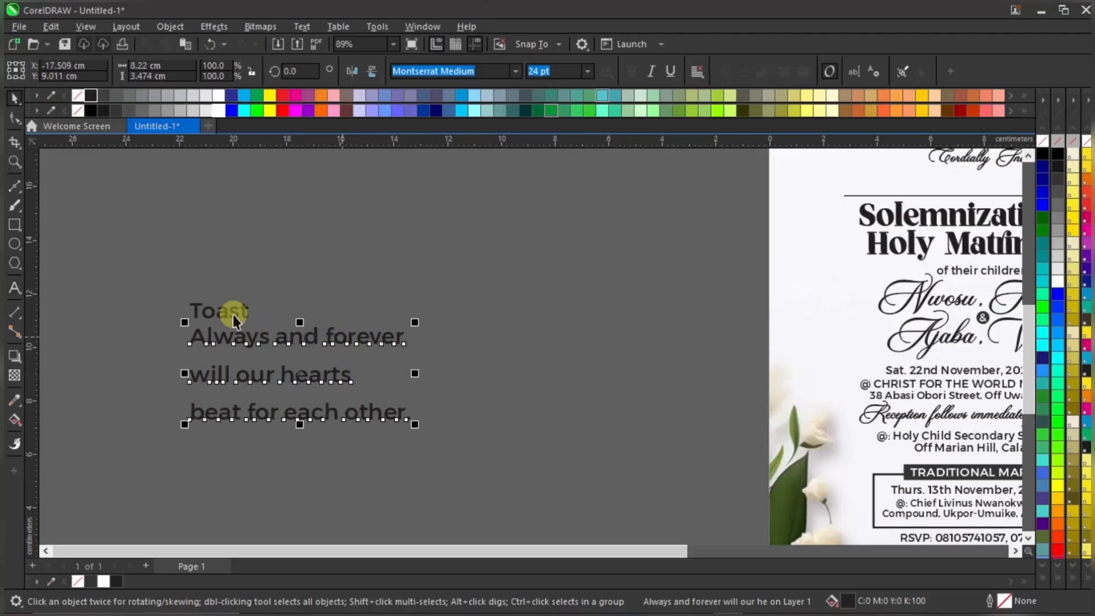
{"action": "left_click", "coordinate": [230, 309], "text": "shift"}
{"action": "left_click_drag", "start_coordinate": [231, 309], "coordinate": [580, 275]}
{"action": "left_click", "coordinate": [597, 337]}
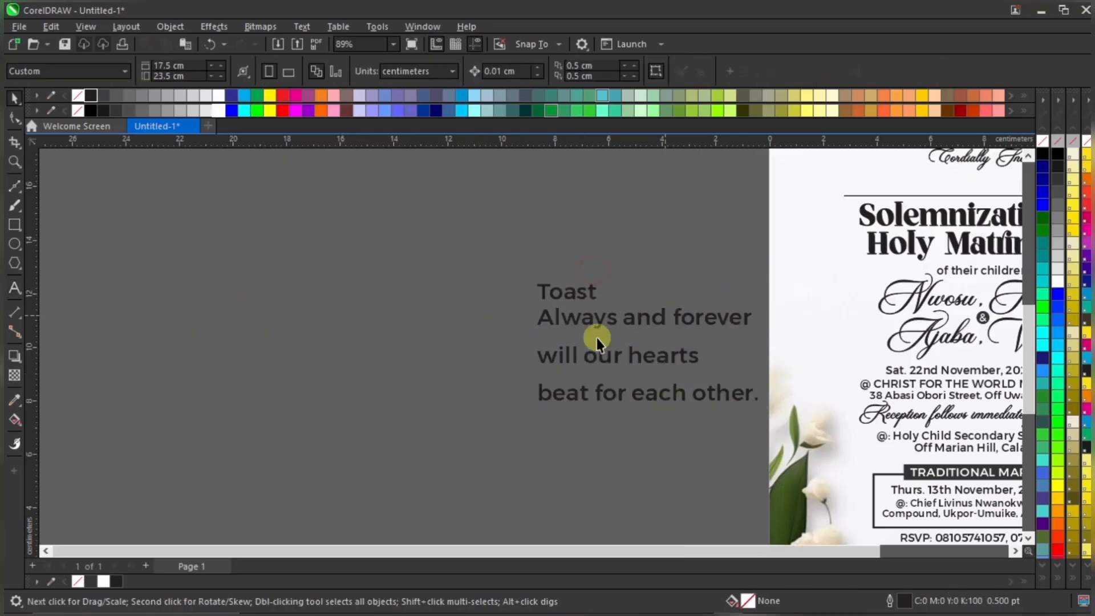
{"action": "scroll", "coordinate": [591, 340], "scroll_direction": "down", "scroll_amount": 1}
{"action": "scroll", "coordinate": [938, 348], "scroll_direction": "down", "scroll_amount": 1}
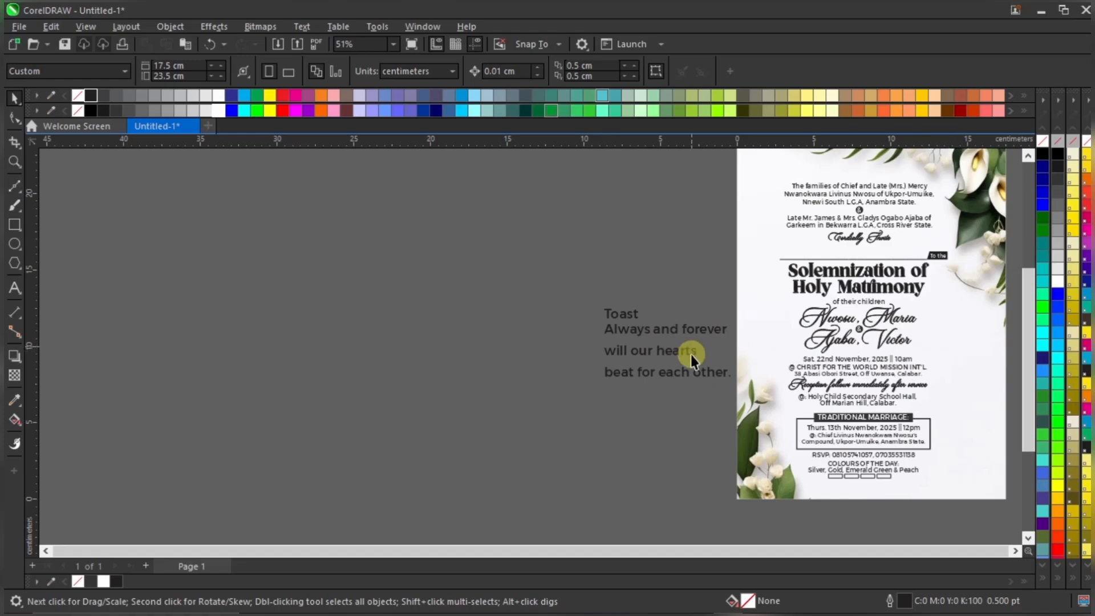
{"action": "scroll", "coordinate": [617, 324], "scroll_direction": "down", "scroll_amount": 2}
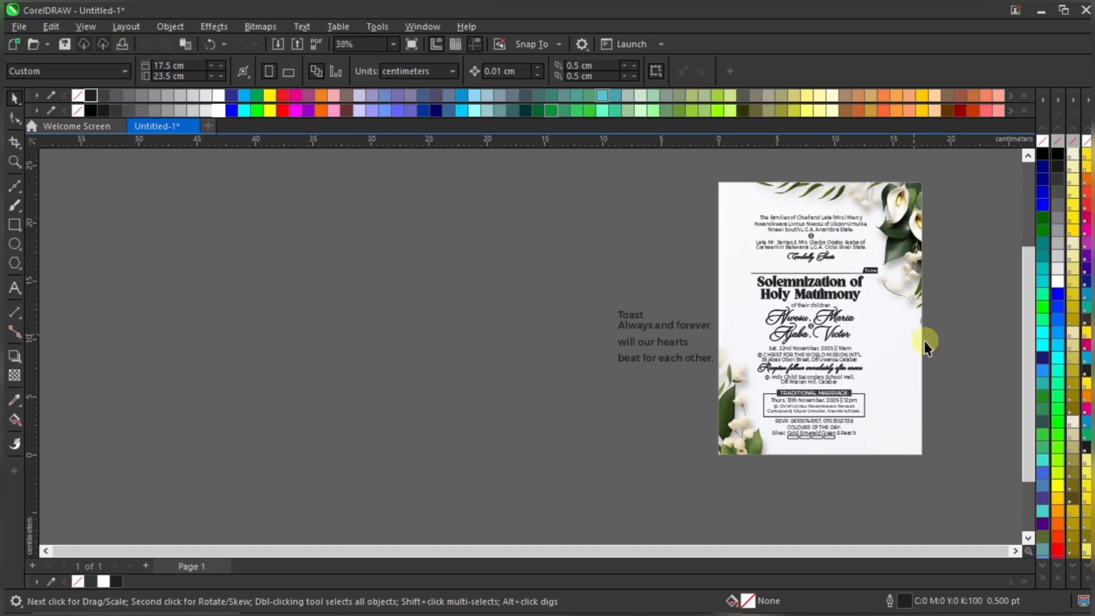
{"action": "scroll", "coordinate": [924, 341], "scroll_direction": "up", "scroll_amount": 2}
{"action": "scroll", "coordinate": [927, 279], "scroll_direction": "up", "scroll_amount": 1}
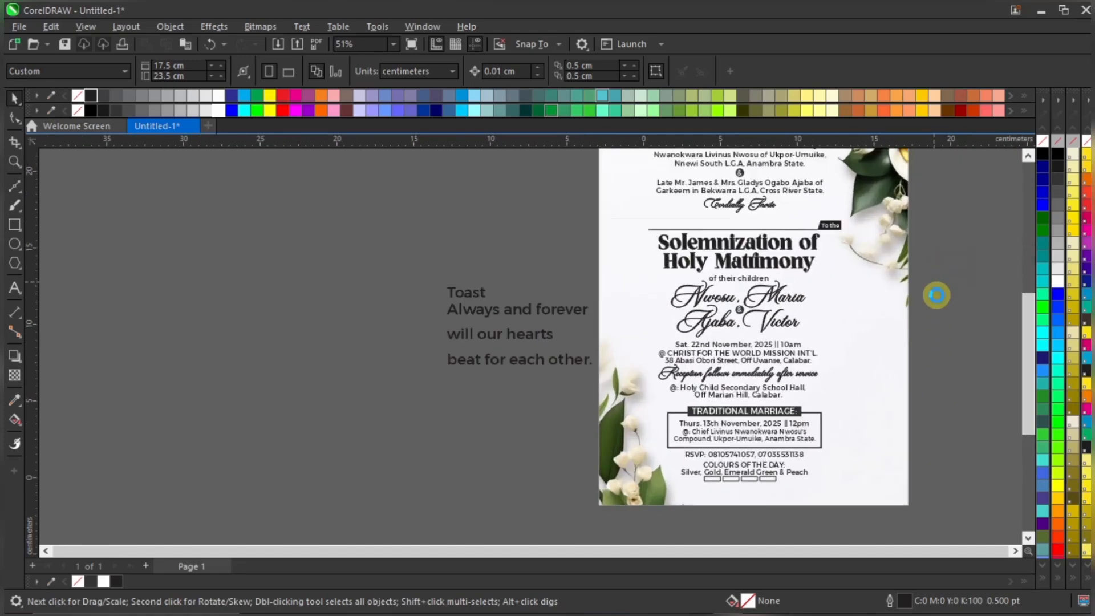
Move the body text, from the families' introduction to the colour boxes, slightly right
{"action": "left_click_drag", "start_coordinate": [929, 258], "coordinate": [564, 530]}
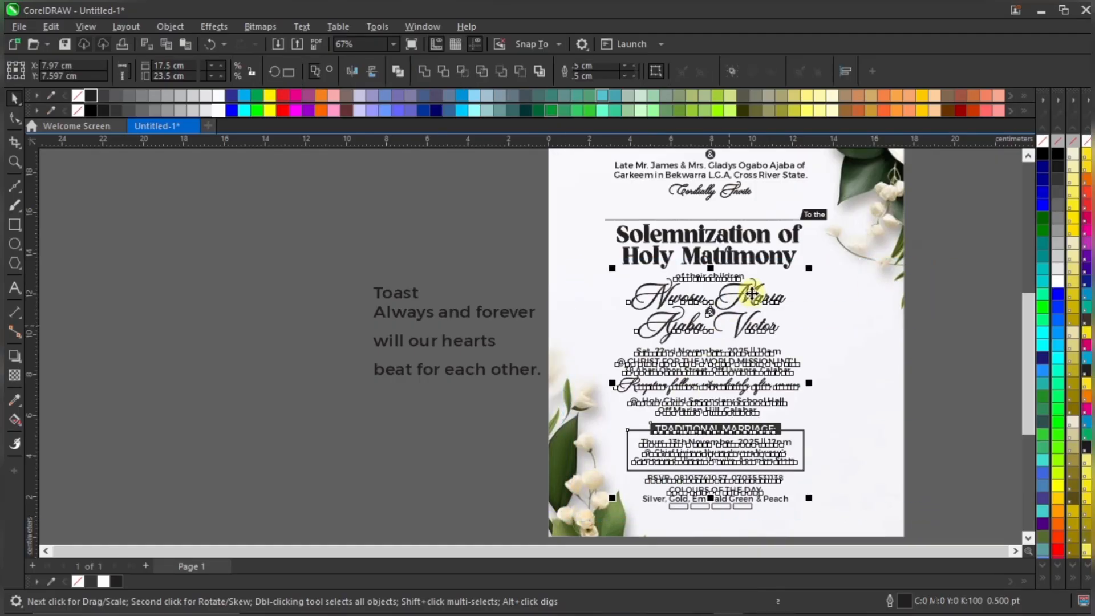
{"action": "left_click_drag", "start_coordinate": [759, 298], "coordinate": [795, 303]}
{"action": "key", "text": "ctrl+z"}
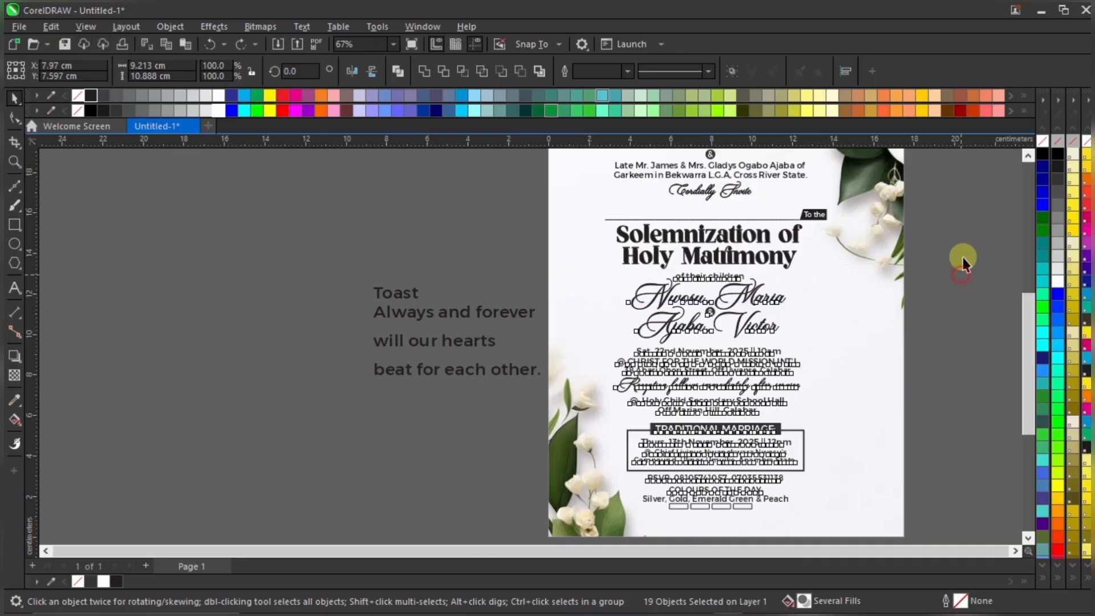
{"action": "left_click_drag", "start_coordinate": [965, 254], "coordinate": [580, 546]}
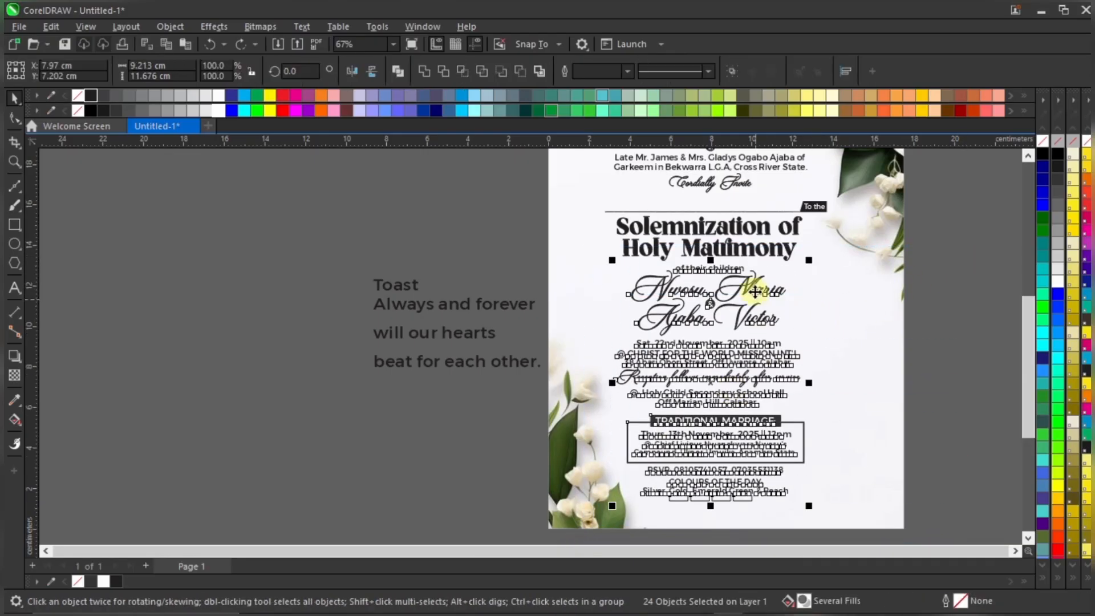
{"action": "left_click_drag", "start_coordinate": [737, 275], "coordinate": [767, 280]}
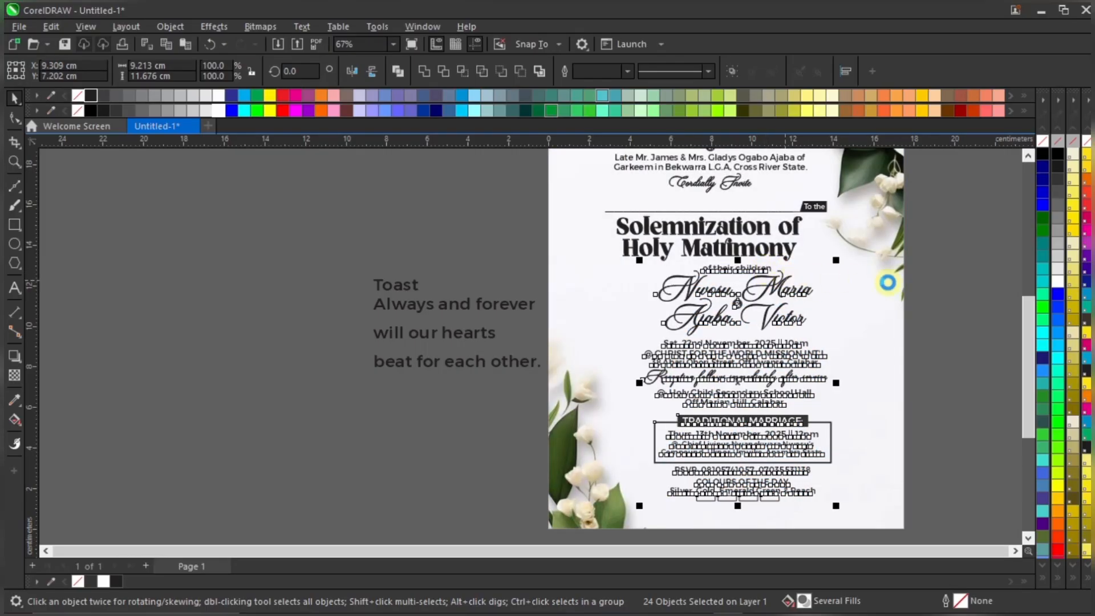
{"action": "left_click", "coordinate": [916, 301]}
Open the Polygon tool flyout listing the polygon, star and common-shape tools
{"action": "scroll", "coordinate": [831, 436], "scroll_direction": "up", "scroll_amount": 2}
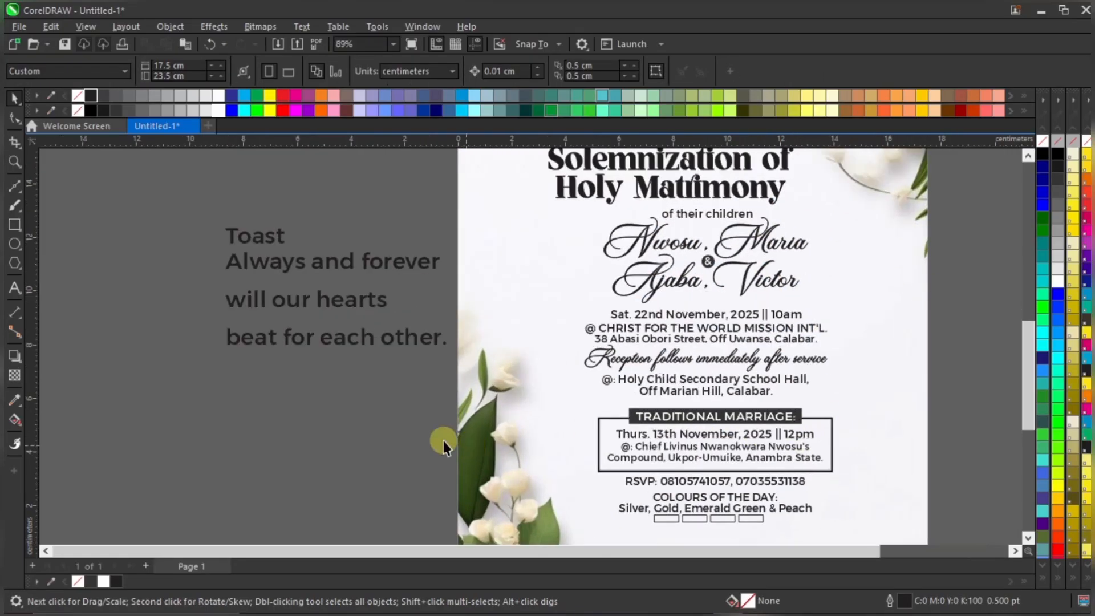
{"action": "scroll", "coordinate": [443, 443], "scroll_direction": "down", "scroll_amount": 2}
{"action": "scroll", "coordinate": [549, 266], "scroll_direction": "up", "scroll_amount": 1}
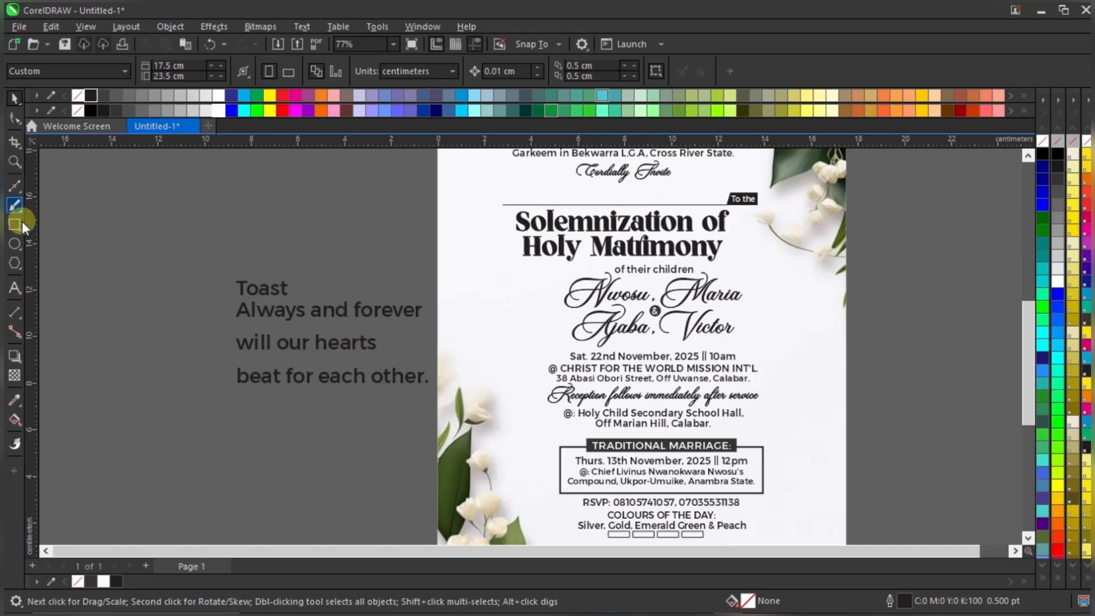
{"action": "left_click", "coordinate": [19, 268]}
{"action": "left_click", "coordinate": [20, 268]}
{"action": "left_click", "coordinate": [19, 268]}
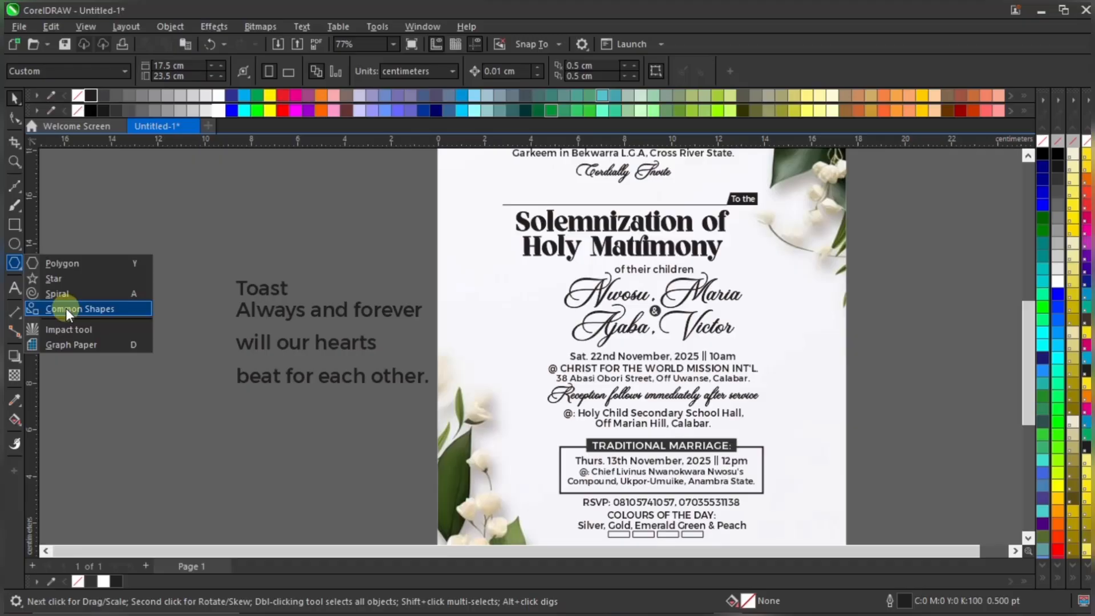
Switch to the Common Shapes tool and pick the heart from the Basic Shapes gallery
{"action": "left_click", "coordinate": [83, 308]}
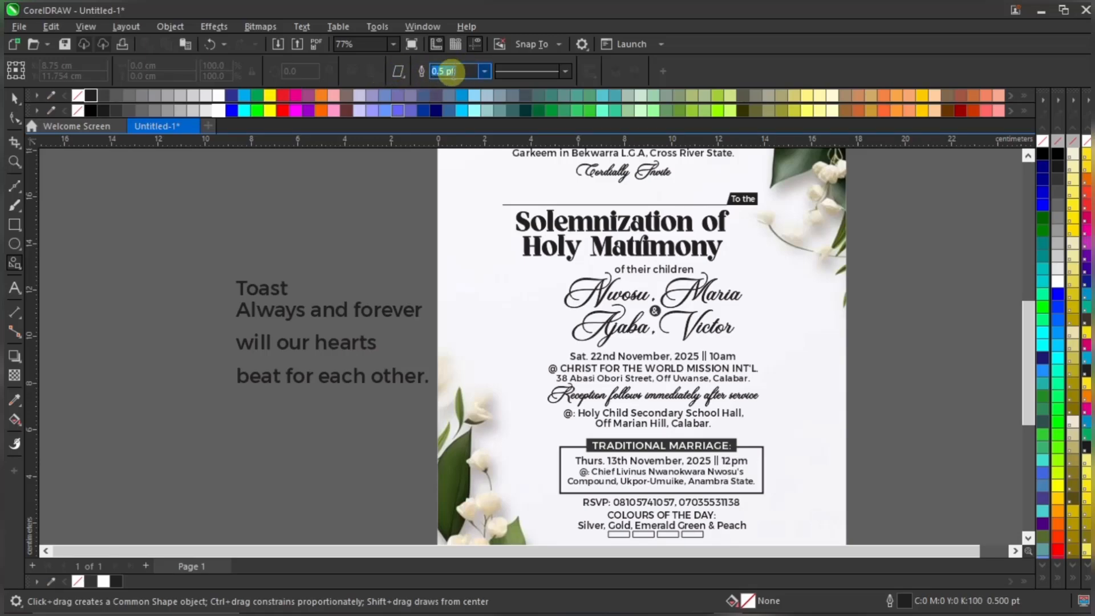
{"action": "left_click", "coordinate": [403, 77]}
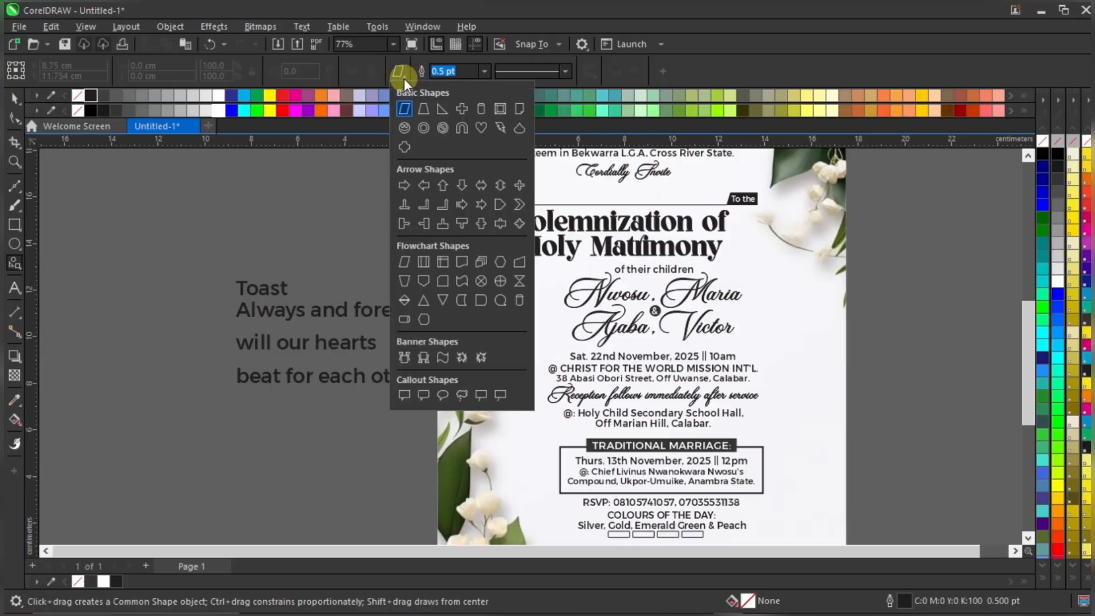
{"action": "left_click", "coordinate": [482, 128]}
{"action": "scroll", "coordinate": [490, 250], "scroll_direction": "down", "scroll_amount": 1}
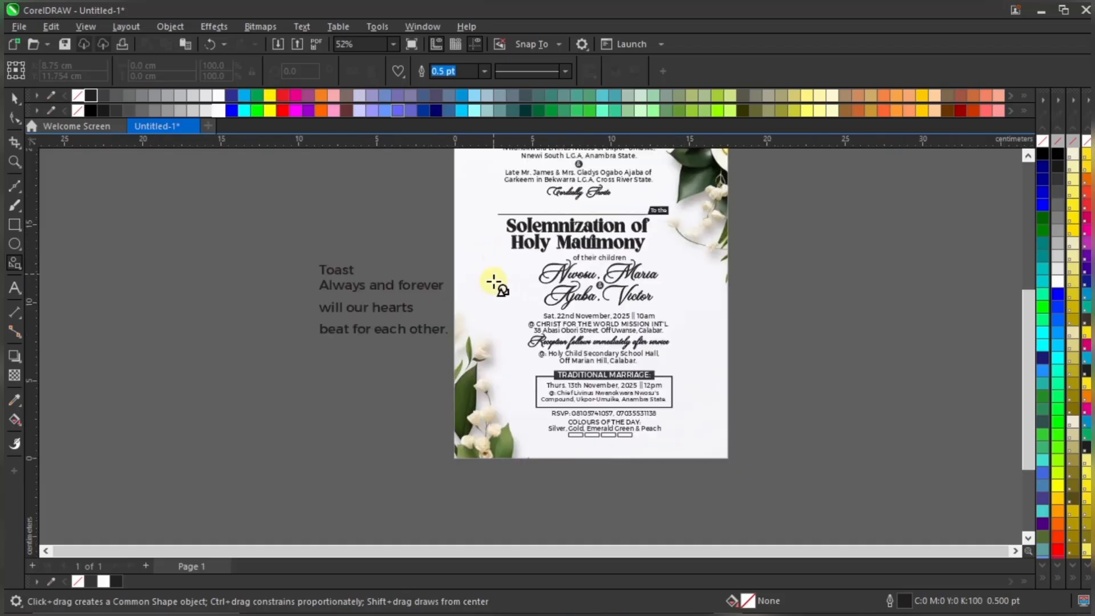
{"action": "scroll", "coordinate": [531, 322], "scroll_direction": "up", "scroll_amount": 1}
{"action": "scroll", "coordinate": [529, 293], "scroll_direction": "up", "scroll_amount": 1}
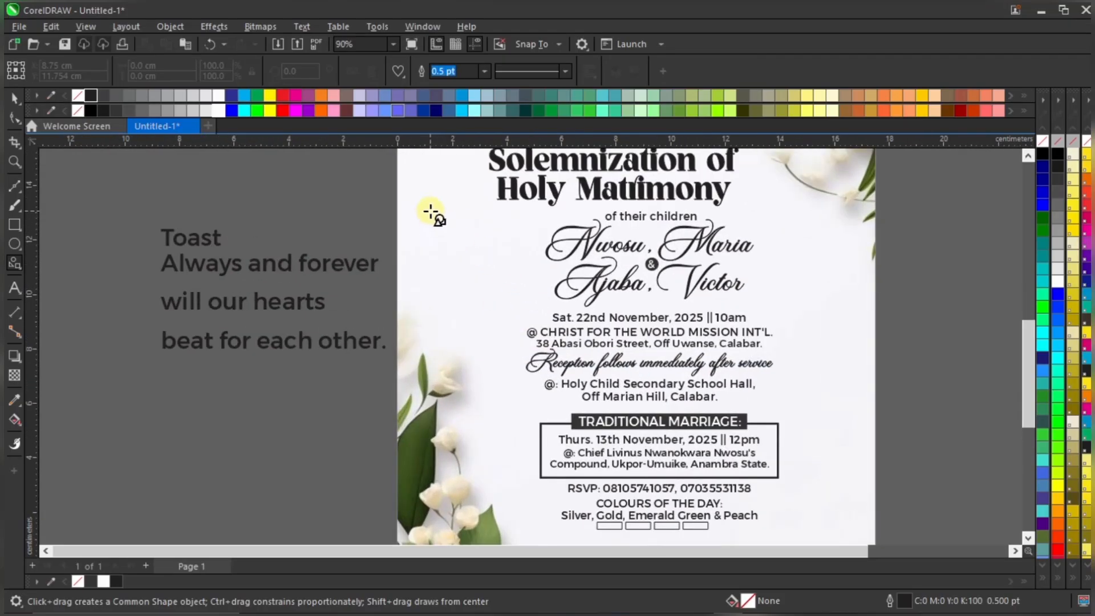
Draw a 5.054 cm heart left of the couple's names and convert it to curves
{"action": "left_click_drag", "start_coordinate": [416, 198], "coordinate": [556, 337]}
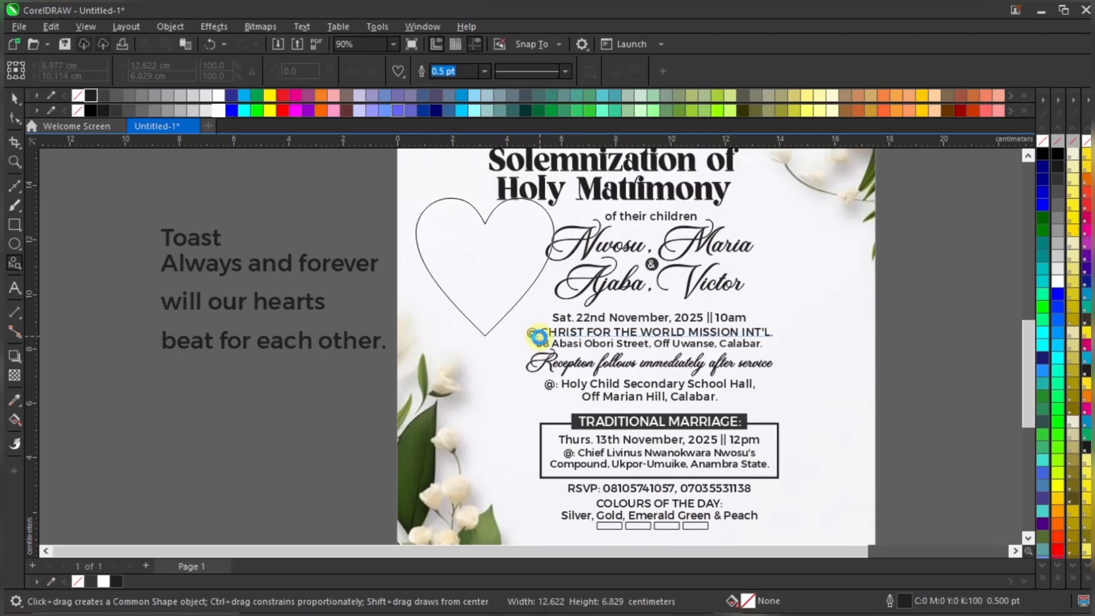
{"action": "key", "text": "space"}
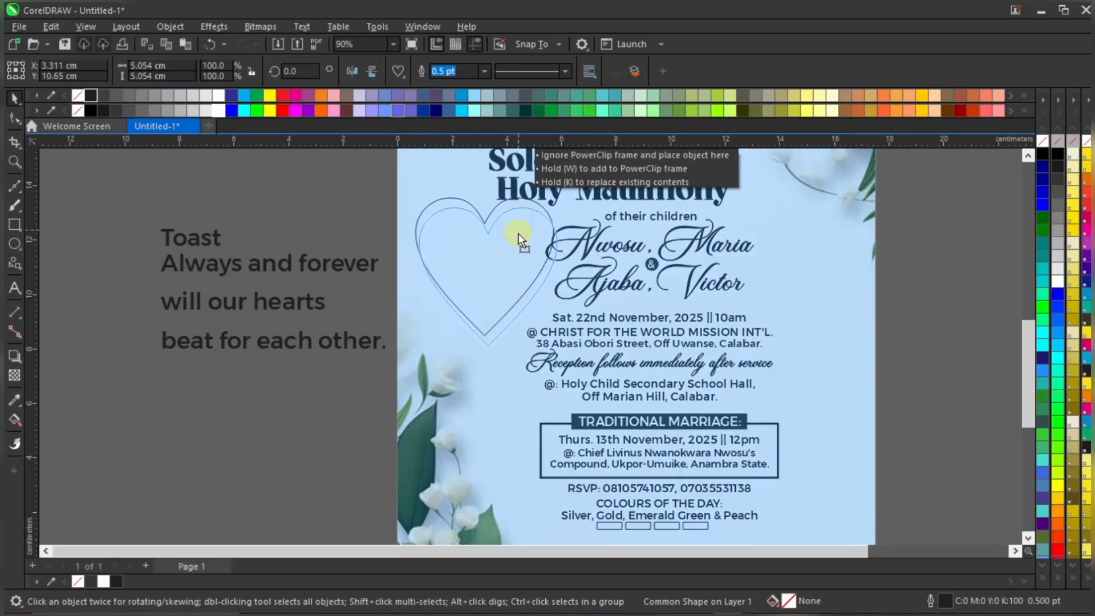
{"action": "scroll", "coordinate": [489, 249], "scroll_direction": "down", "scroll_amount": 4}
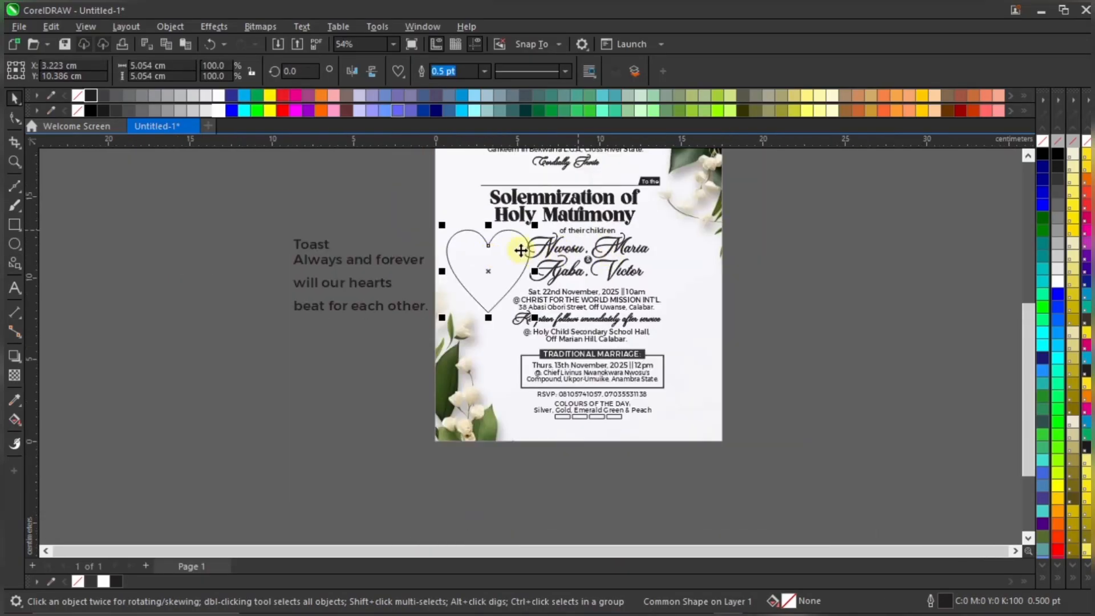
{"action": "scroll", "coordinate": [517, 244], "scroll_direction": "up", "scroll_amount": 2}
{"action": "scroll", "coordinate": [513, 240], "scroll_direction": "up", "scroll_amount": 3}
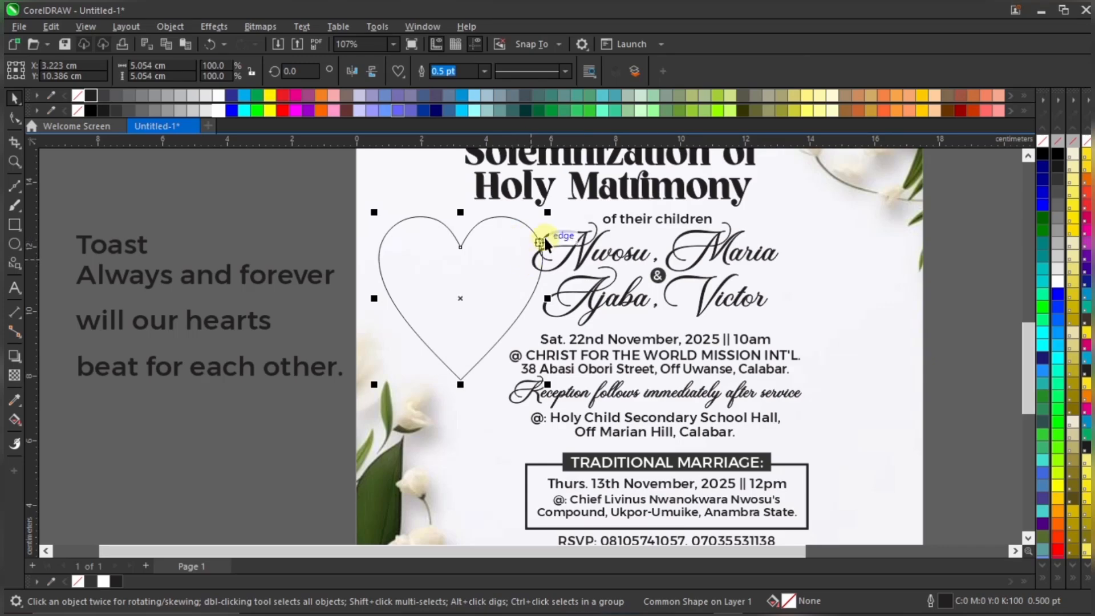
{"action": "scroll", "coordinate": [545, 241], "scroll_direction": "up", "scroll_amount": 2}
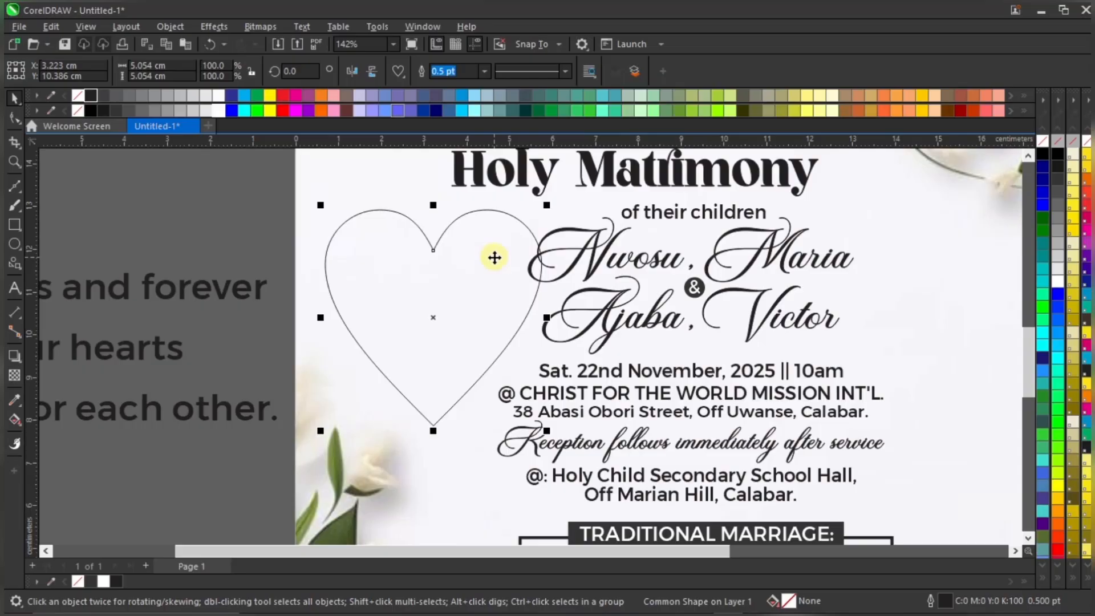
{"action": "right_click", "coordinate": [485, 248]}
{"action": "left_click", "coordinate": [553, 210]}
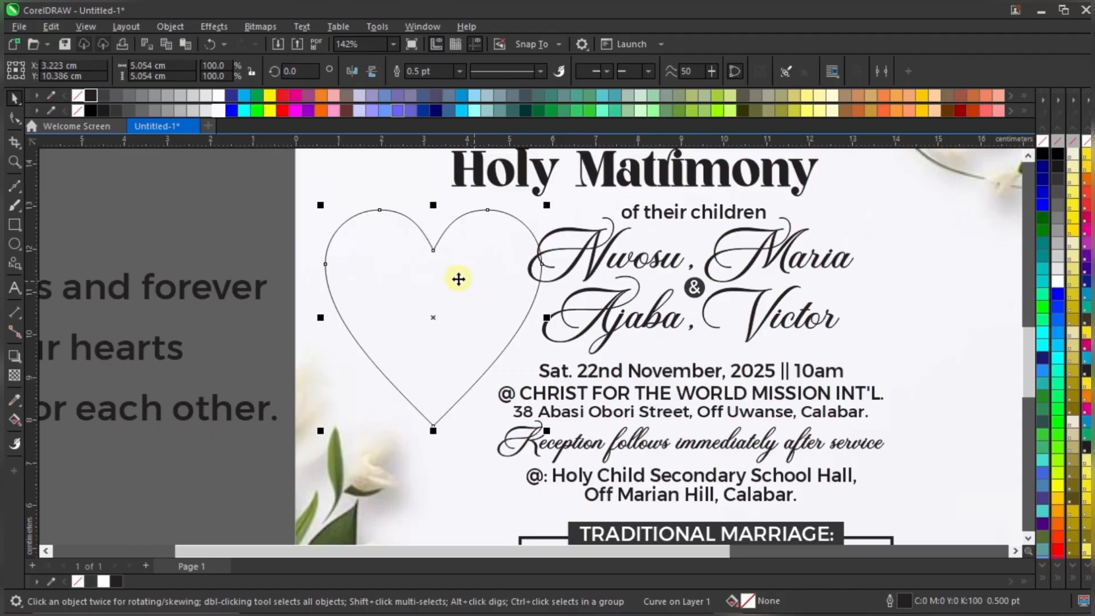
With the Shape tool, select the heart's bottom node and try a reshape, then undo it
{"action": "left_click", "coordinate": [15, 118]}
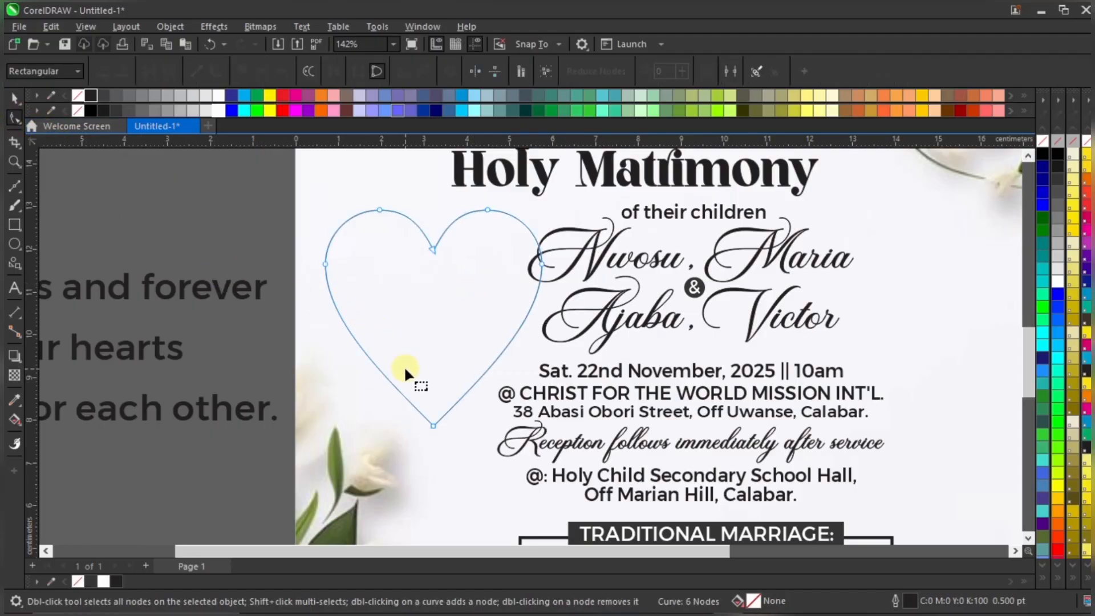
{"action": "scroll", "coordinate": [454, 418], "scroll_direction": "up", "scroll_amount": 5}
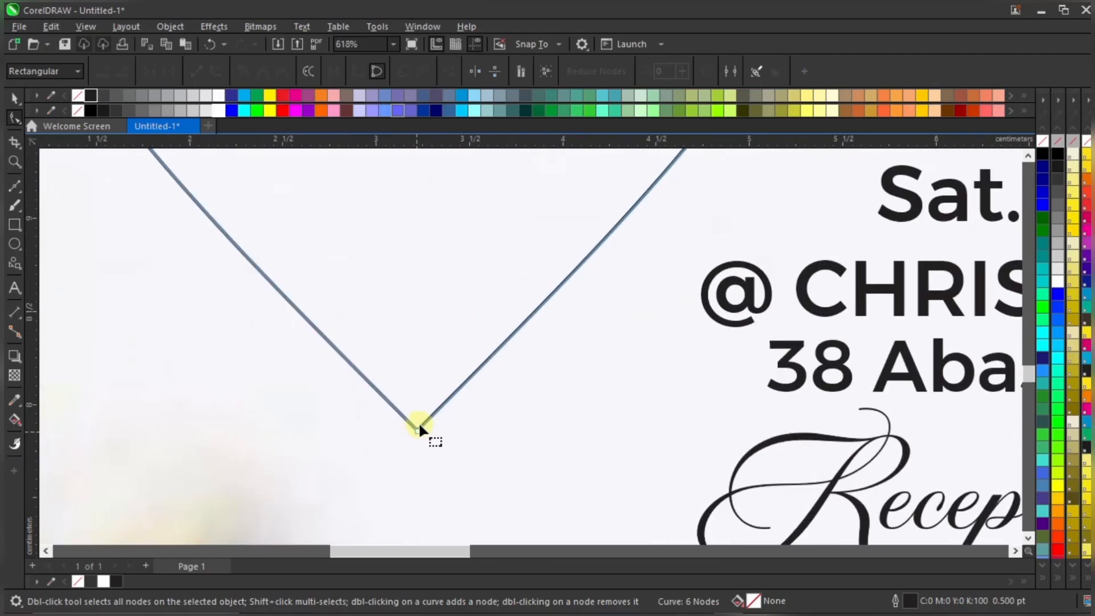
{"action": "left_click", "coordinate": [417, 430]}
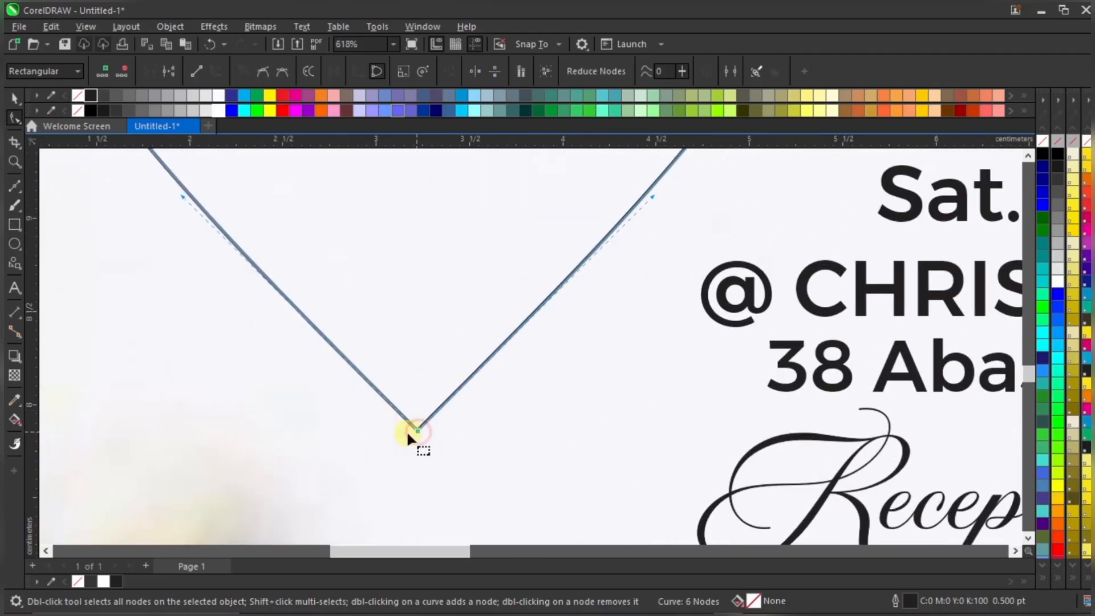
{"action": "scroll", "coordinate": [422, 428], "scroll_direction": "down", "scroll_amount": 6}
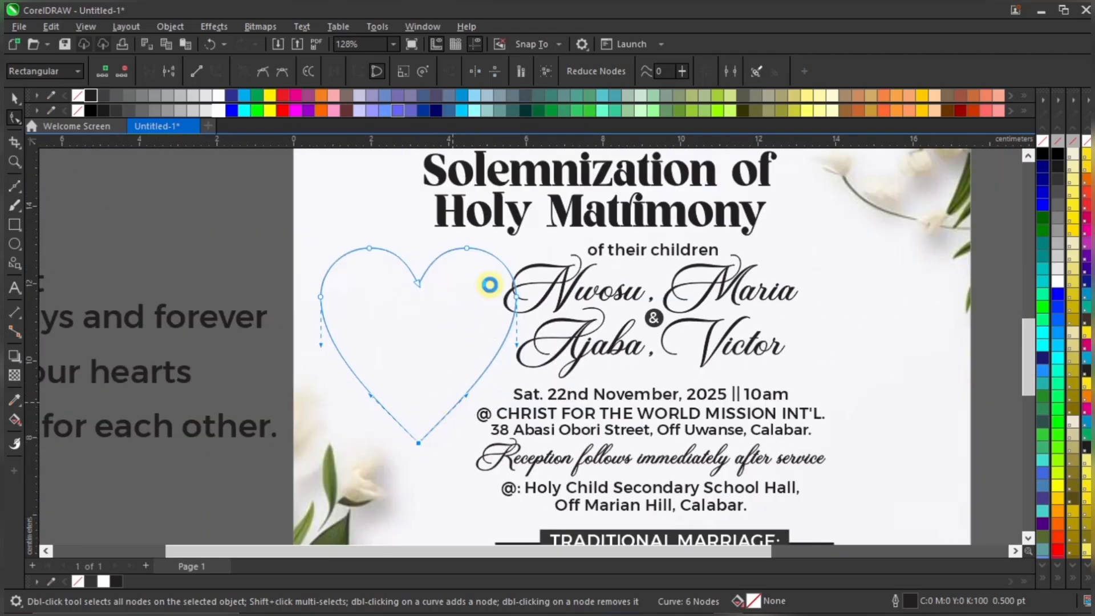
{"action": "scroll", "coordinate": [489, 286], "scroll_direction": "up", "scroll_amount": 1}
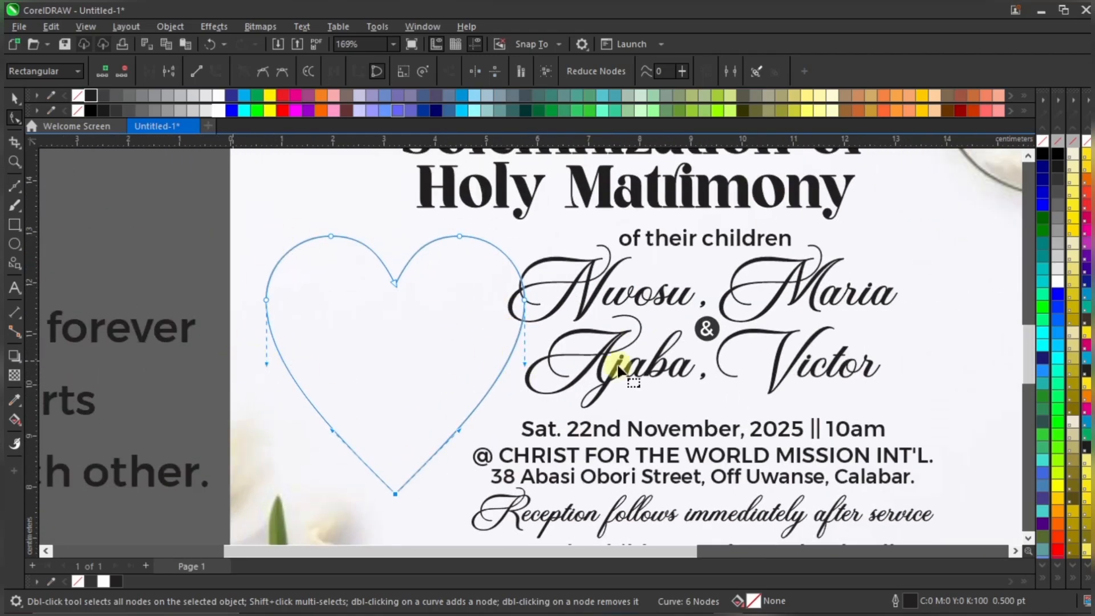
{"action": "scroll", "coordinate": [328, 431], "scroll_direction": "up", "scroll_amount": 3}
{"action": "scroll", "coordinate": [342, 422], "scroll_direction": "down", "scroll_amount": 1}
{"action": "scroll", "coordinate": [434, 399], "scroll_direction": "down", "scroll_amount": 2}
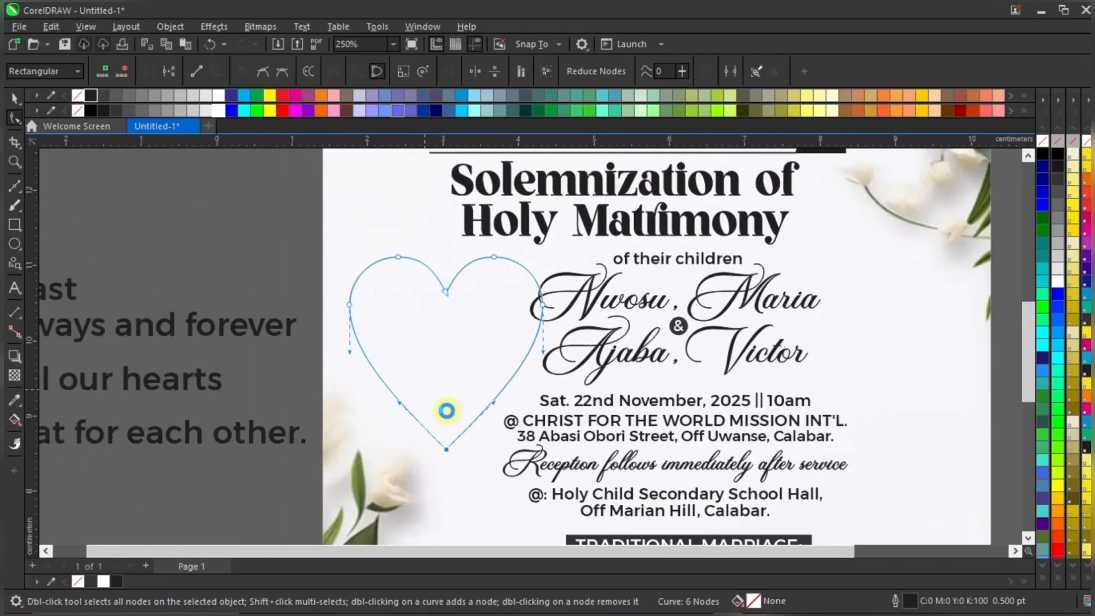
{"action": "scroll", "coordinate": [485, 381], "scroll_direction": "down", "scroll_amount": 1}
{"action": "scroll", "coordinate": [496, 409], "scroll_direction": "up", "scroll_amount": 1}
{"action": "scroll", "coordinate": [476, 416], "scroll_direction": "up", "scroll_amount": 2}
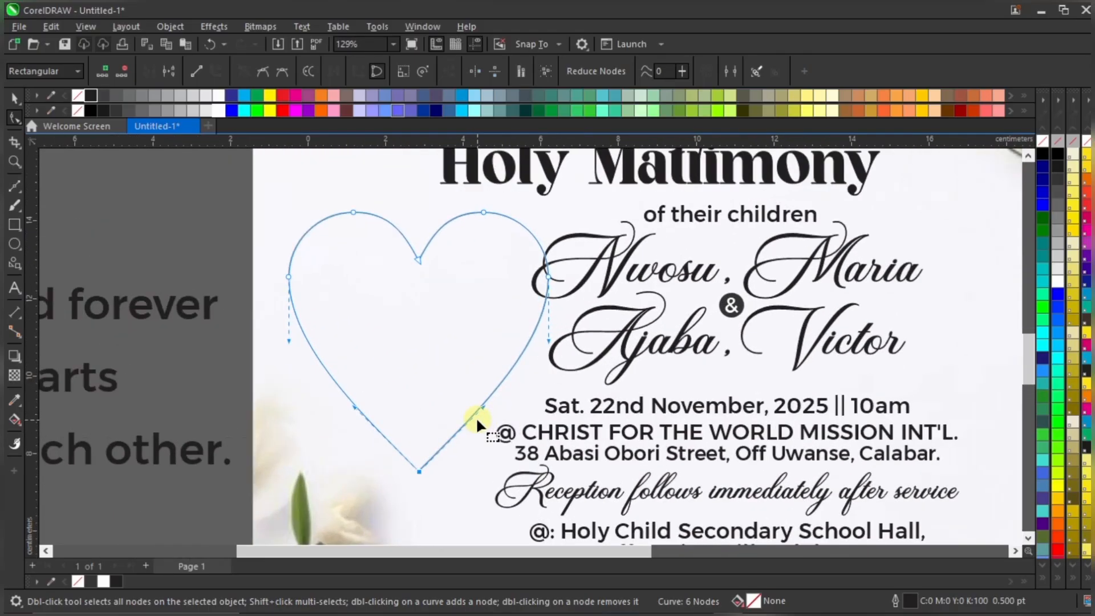
{"action": "scroll", "coordinate": [417, 483], "scroll_direction": "up", "scroll_amount": 1}
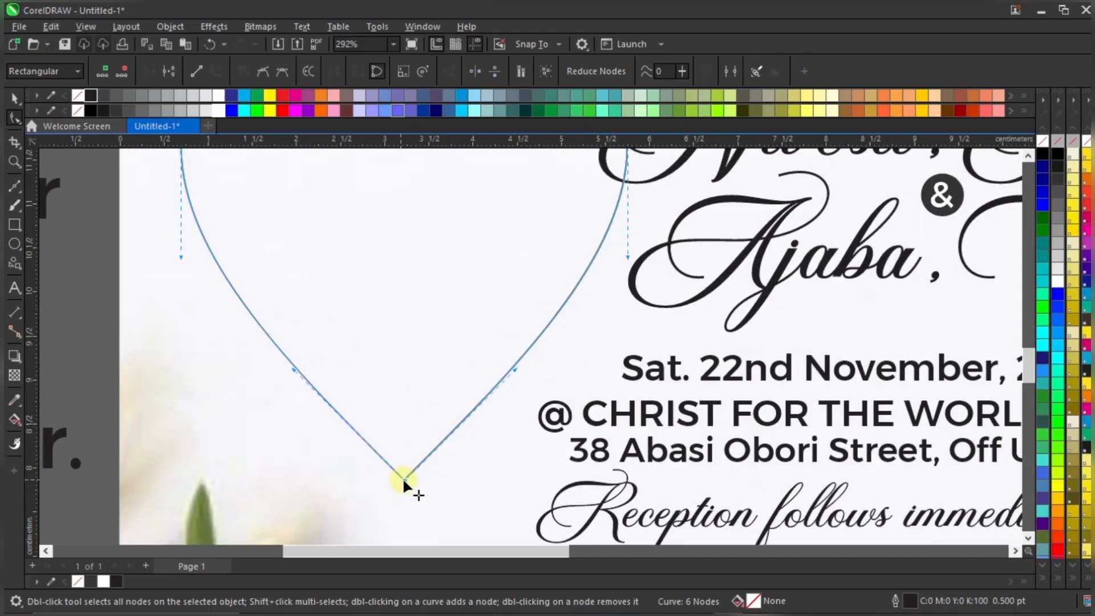
{"action": "scroll", "coordinate": [403, 479], "scroll_direction": "up", "scroll_amount": 1}
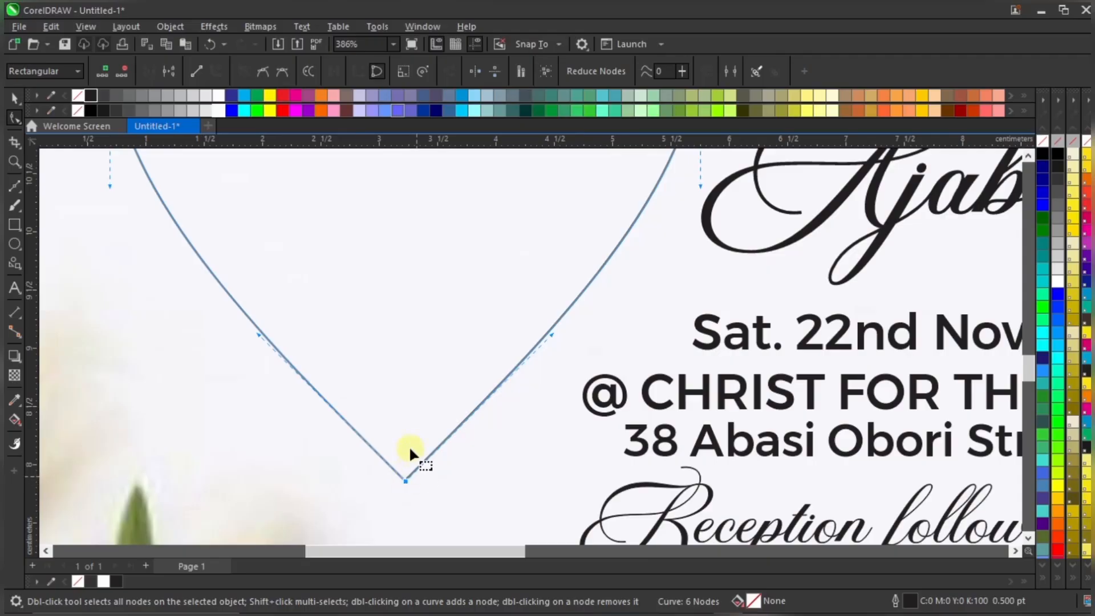
{"action": "scroll", "coordinate": [549, 420], "scroll_direction": "down", "scroll_amount": 1}
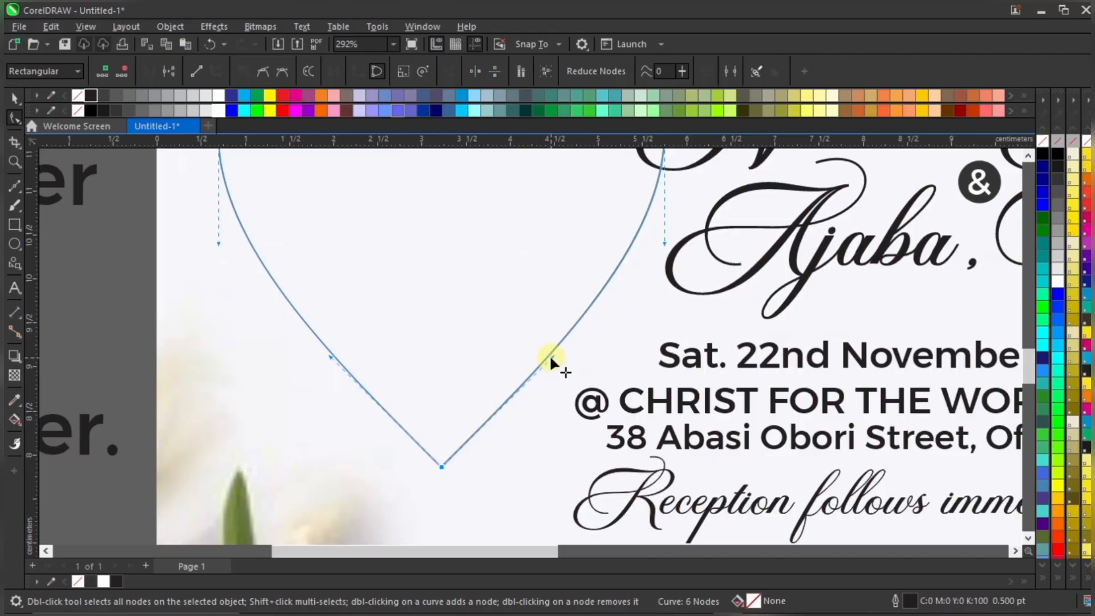
{"action": "scroll", "coordinate": [551, 354], "scroll_direction": "up", "scroll_amount": 2}
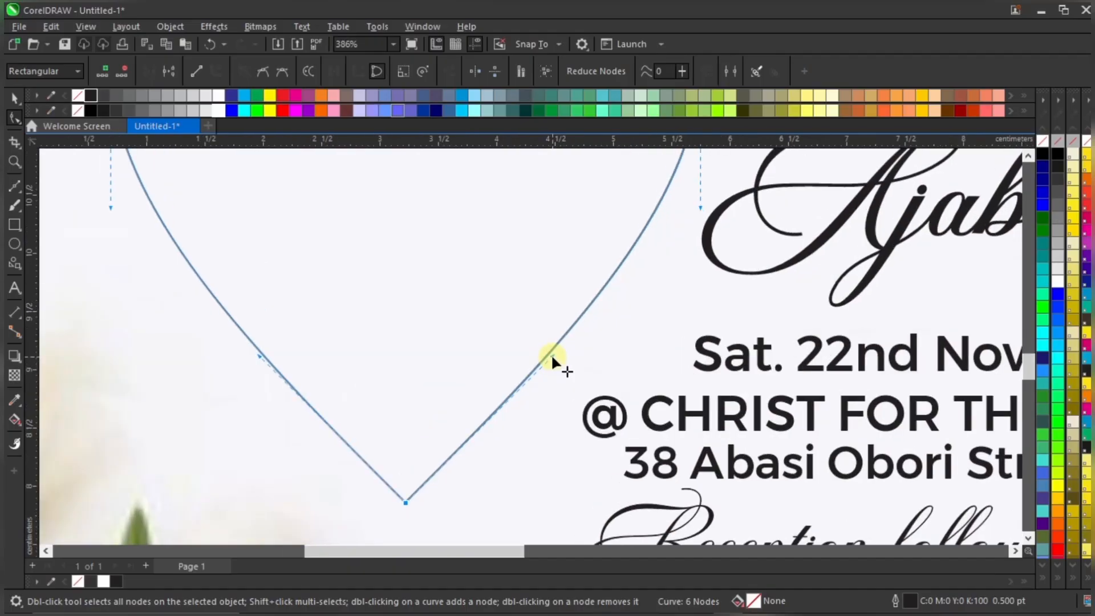
{"action": "left_click_drag", "start_coordinate": [552, 356], "coordinate": [255, 218]}
{"action": "scroll", "coordinate": [507, 384], "scroll_direction": "down", "scroll_amount": 2}
{"action": "scroll", "coordinate": [508, 384], "scroll_direction": "down", "scroll_amount": 5}
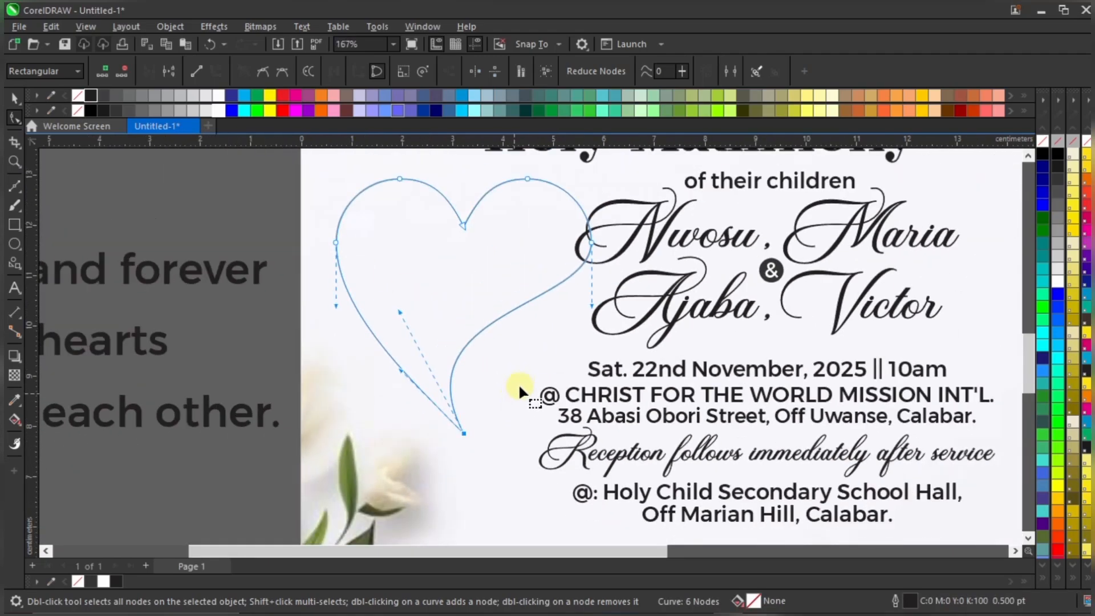
{"action": "key", "text": "ctrl+z"}
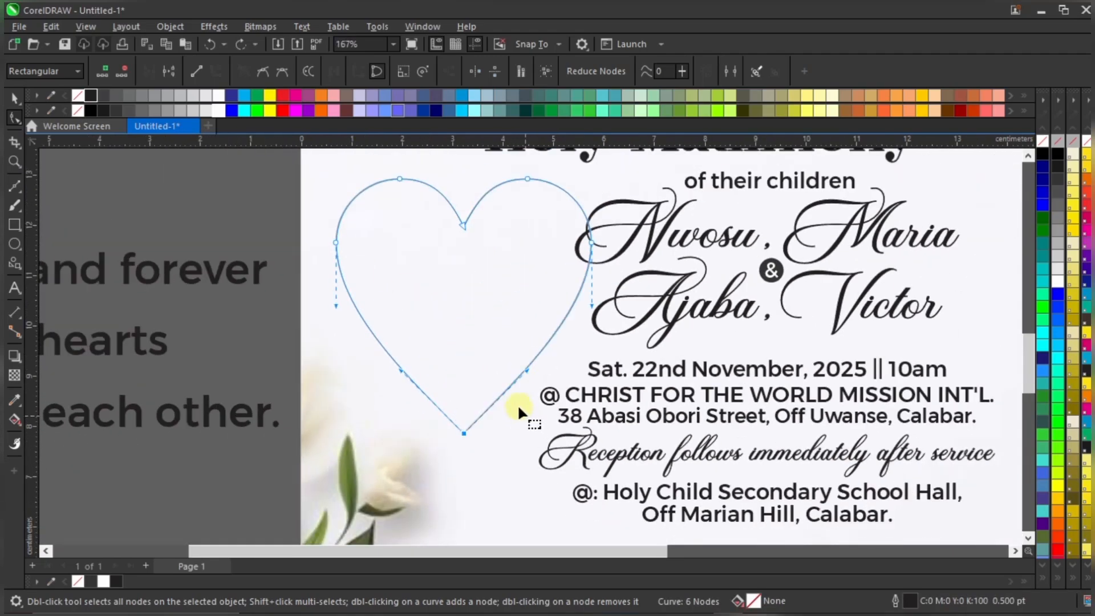
Reselect the bottom node and bend the heart's lower-right curve inward, fine-tuning its handle
{"action": "scroll", "coordinate": [518, 403], "scroll_direction": "up", "scroll_amount": 2}
{"action": "left_click", "coordinate": [472, 401]}
{"action": "scroll", "coordinate": [445, 388], "scroll_direction": "down", "scroll_amount": 1}
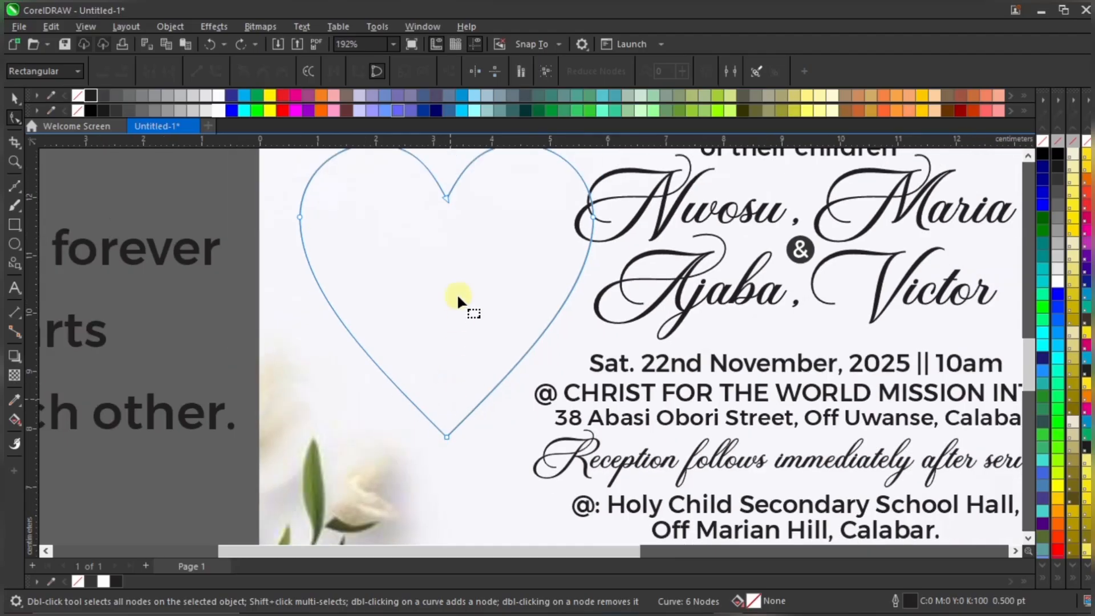
{"action": "scroll", "coordinate": [456, 439], "scroll_direction": "up", "scroll_amount": 2}
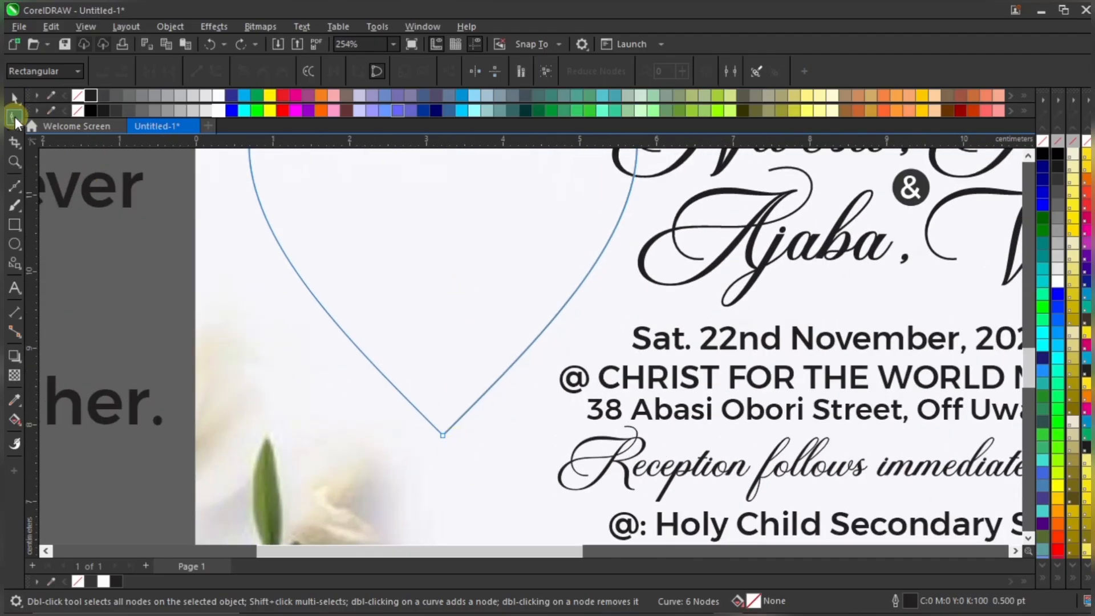
{"action": "left_click", "coordinate": [442, 436]}
{"action": "scroll", "coordinate": [464, 440], "scroll_direction": "up", "scroll_amount": 7}
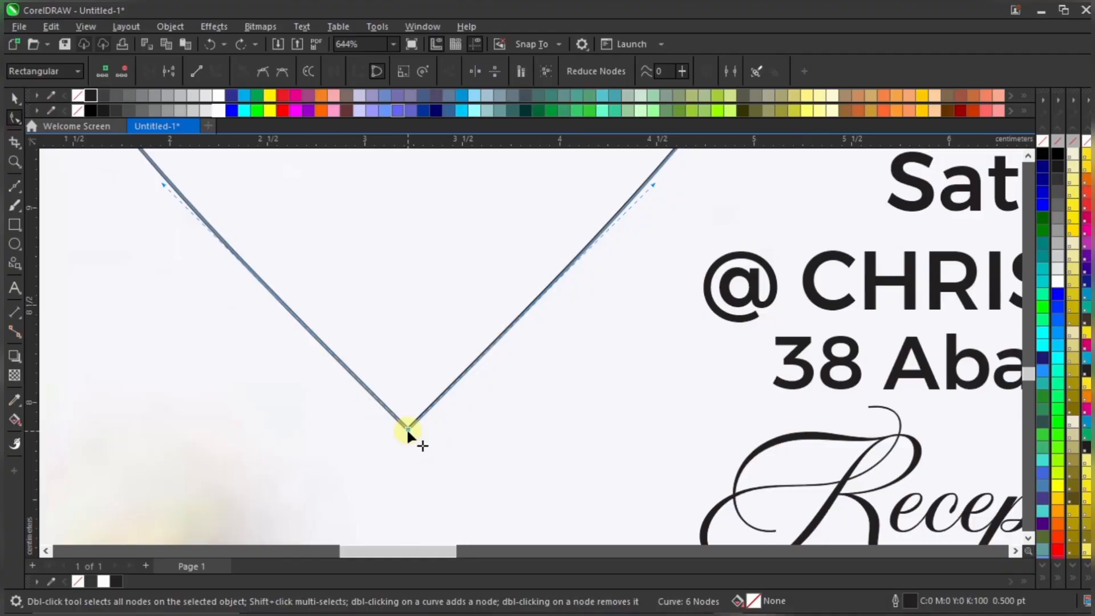
{"action": "scroll", "coordinate": [407, 431], "scroll_direction": "up", "scroll_amount": 9}
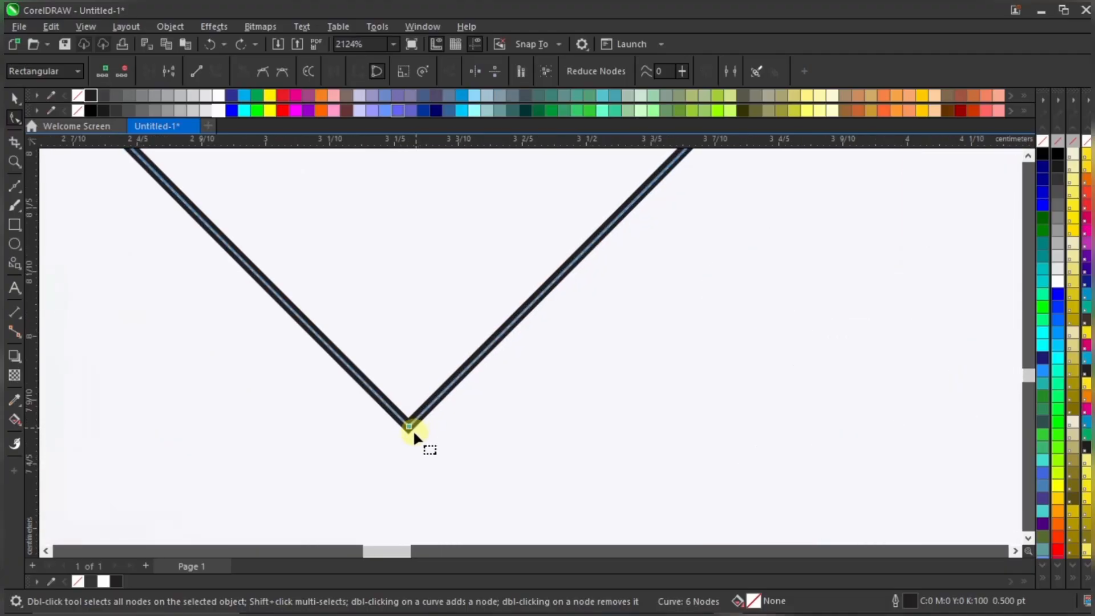
{"action": "scroll", "coordinate": [415, 426], "scroll_direction": "down", "scroll_amount": 8}
{"action": "scroll", "coordinate": [469, 378], "scroll_direction": "down", "scroll_amount": 2}
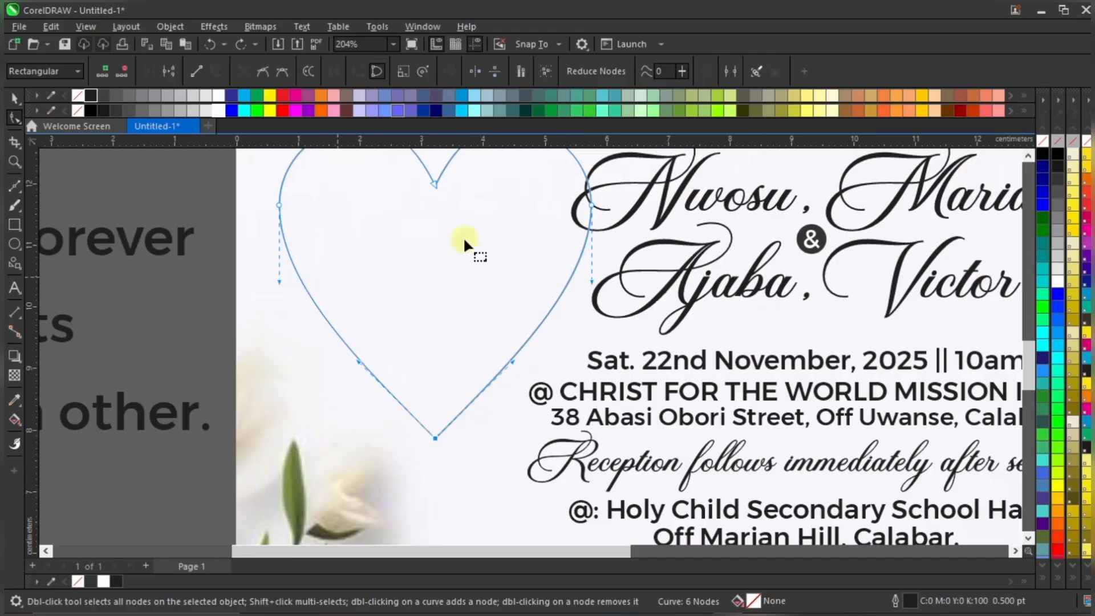
{"action": "scroll", "coordinate": [528, 376], "scroll_direction": "up", "scroll_amount": 4}
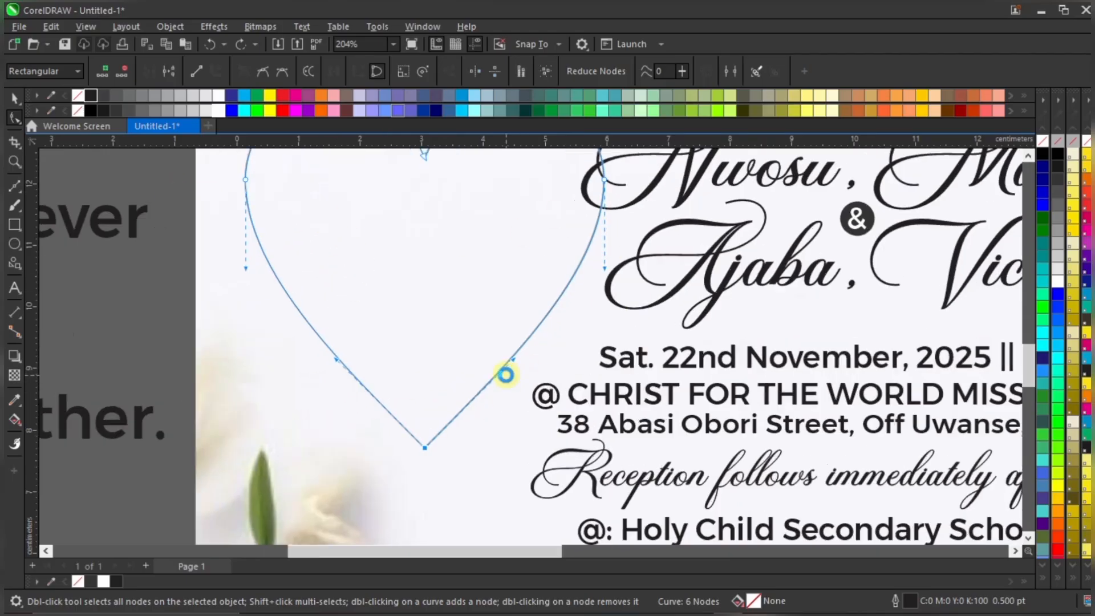
{"action": "scroll", "coordinate": [522, 374], "scroll_direction": "down", "scroll_amount": 3}
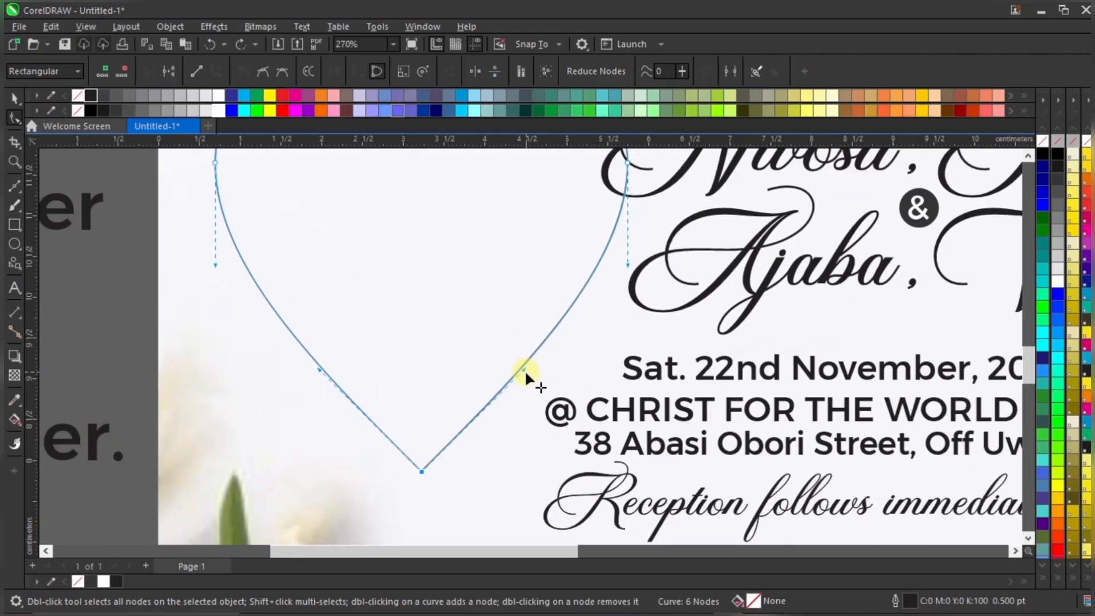
{"action": "left_click_drag", "start_coordinate": [522, 368], "coordinate": [312, 263]}
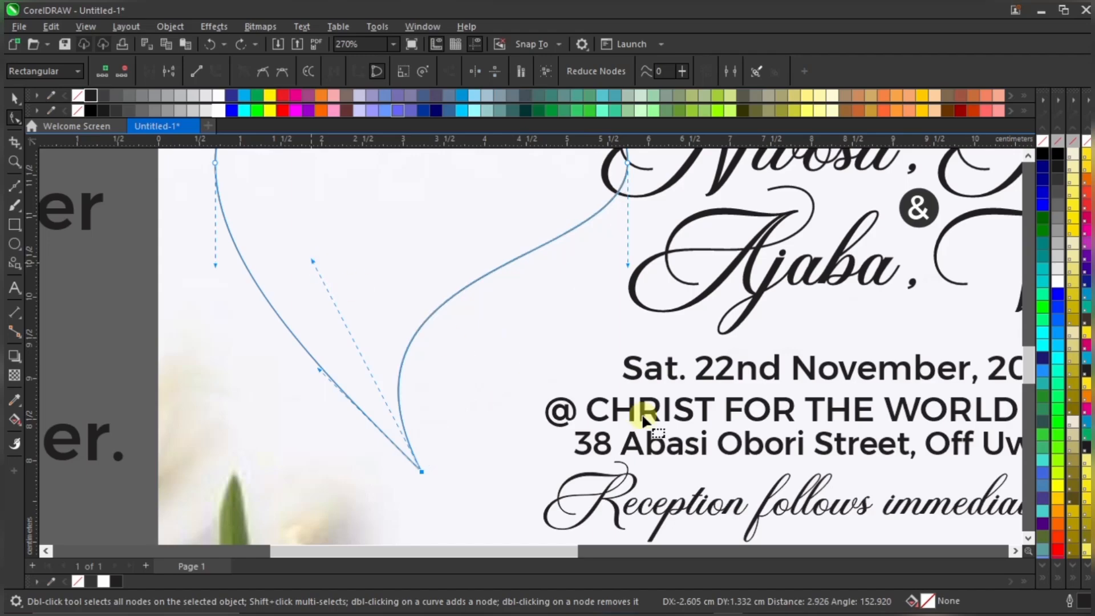
{"action": "scroll", "coordinate": [644, 422], "scroll_direction": "down", "scroll_amount": 2}
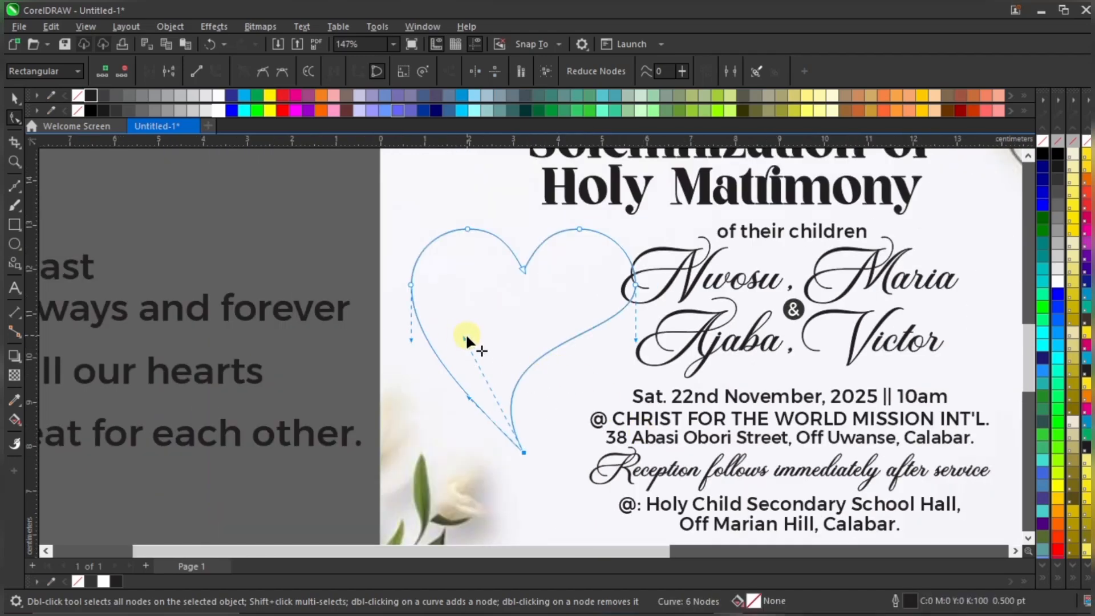
{"action": "left_click_drag", "start_coordinate": [467, 340], "coordinate": [478, 342]}
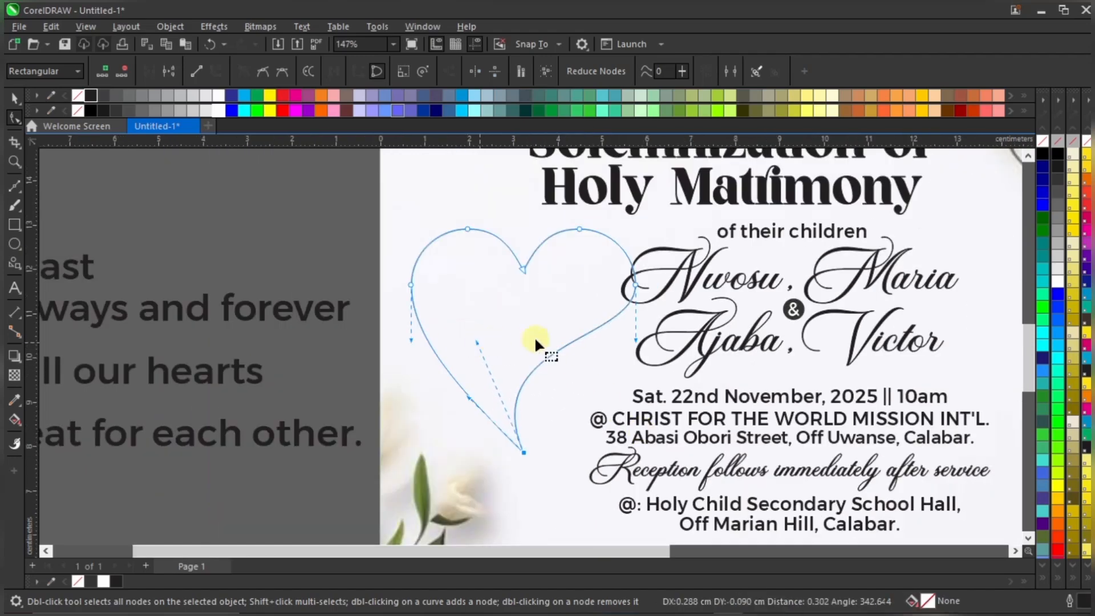
{"action": "key", "text": "space"}
{"action": "scroll", "coordinate": [561, 352], "scroll_direction": "down", "scroll_amount": 1}
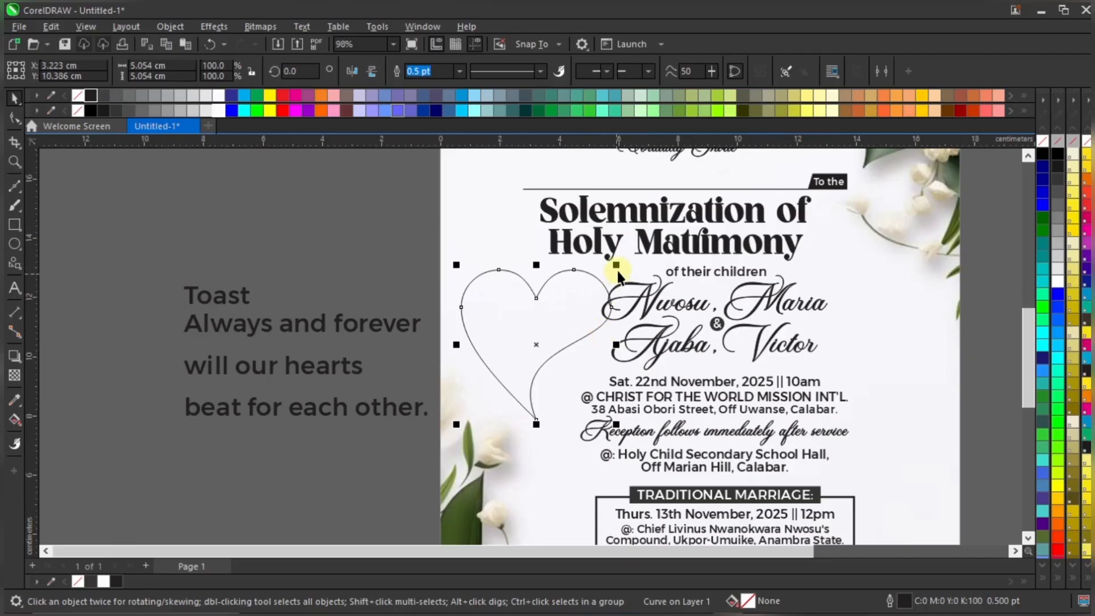
Shrink the heart to about 87% and move it beside the names
{"action": "left_click_drag", "start_coordinate": [621, 263], "coordinate": [600, 284]}
{"action": "left_click_drag", "start_coordinate": [560, 317], "coordinate": [572, 307]}
{"action": "scroll", "coordinate": [567, 309], "scroll_direction": "up", "scroll_amount": 1}
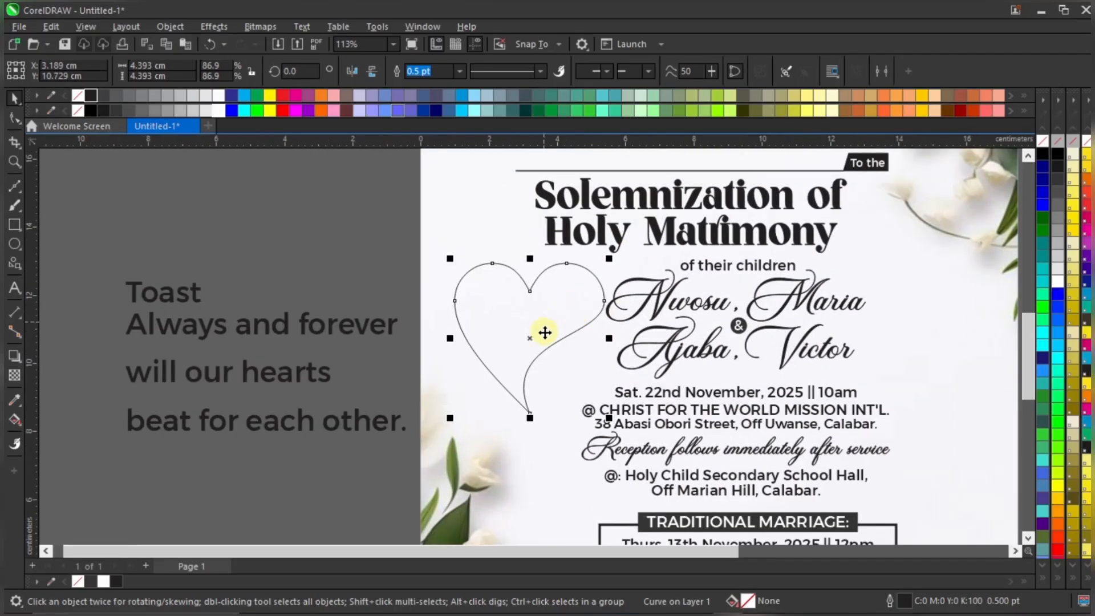
{"action": "scroll", "coordinate": [510, 355], "scroll_direction": "down", "scroll_amount": 2}
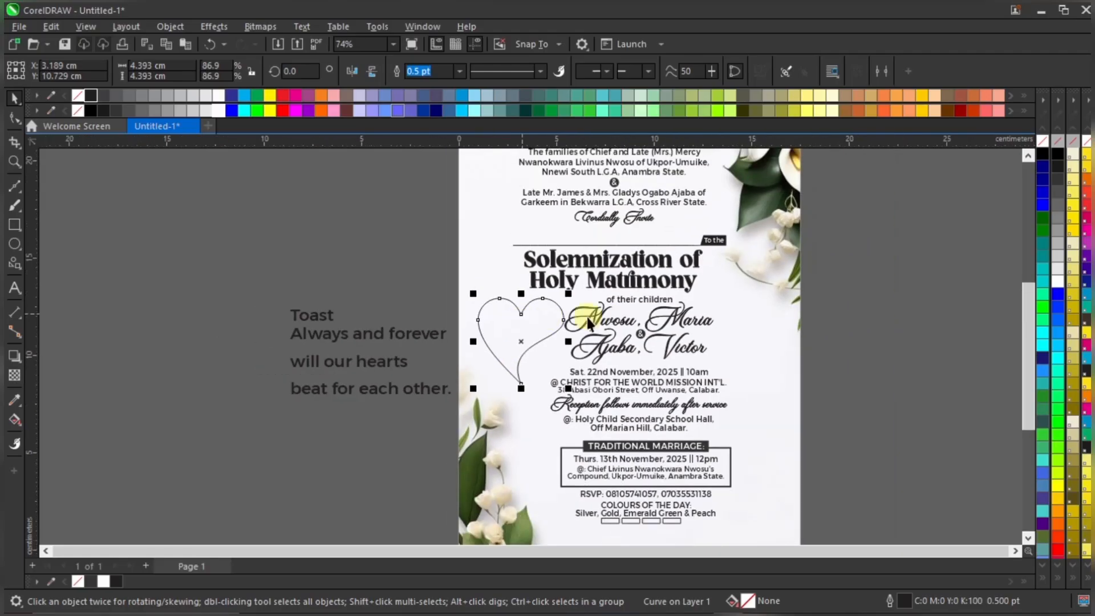
{"action": "left_click", "coordinate": [906, 296]}
Select all 24 central invitation text objects and nudge them right three times
{"action": "scroll", "coordinate": [773, 409], "scroll_direction": "up", "scroll_amount": 1}
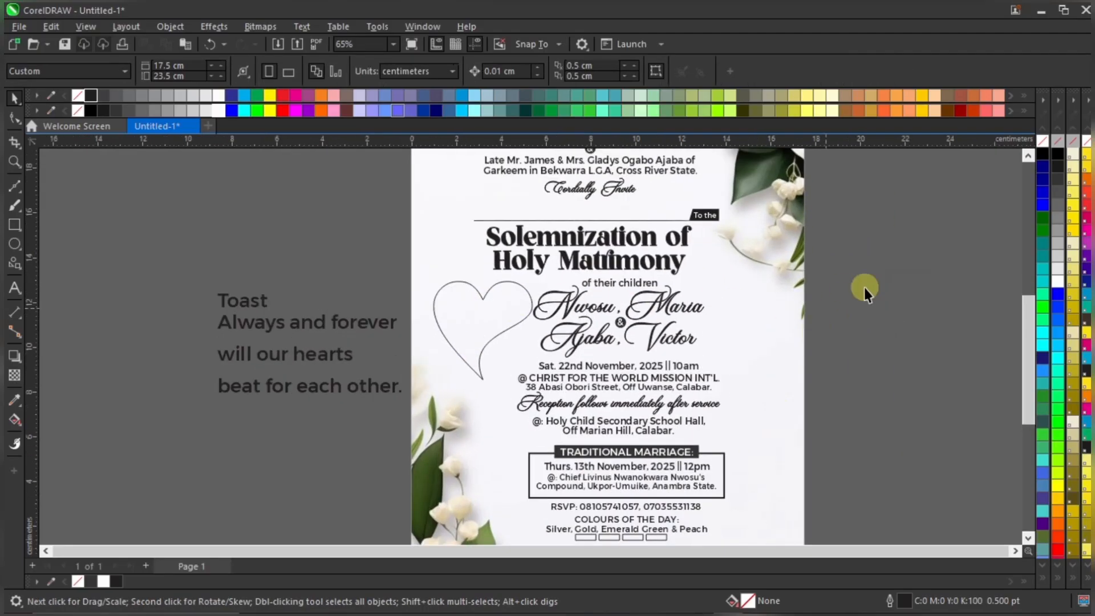
{"action": "left_click_drag", "start_coordinate": [855, 263], "coordinate": [720, 368]}
{"action": "left_click_drag", "start_coordinate": [470, 433], "coordinate": [474, 437]}
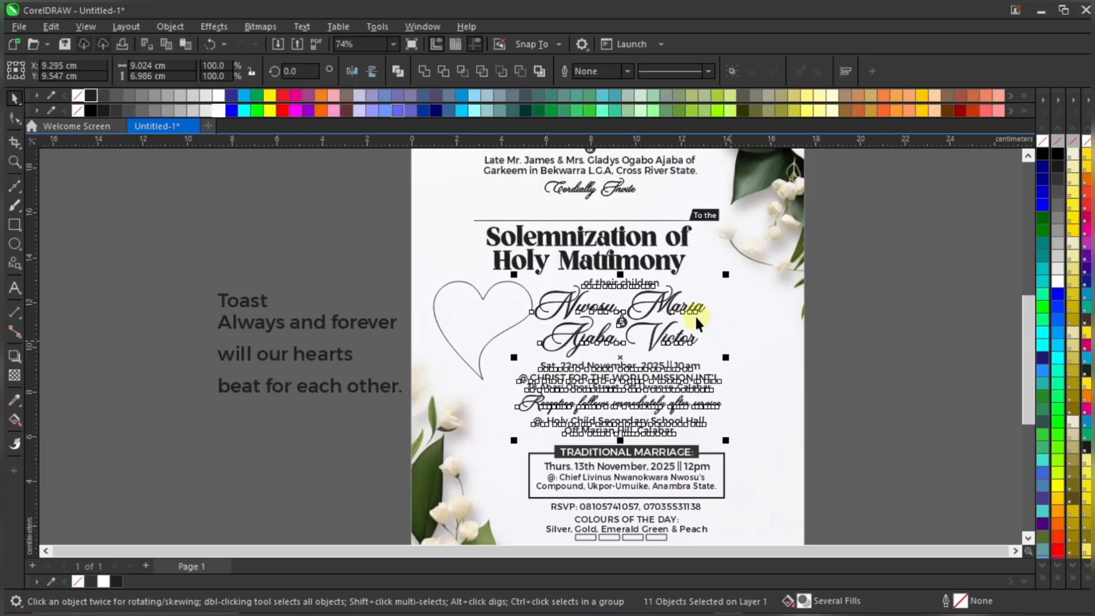
{"action": "scroll", "coordinate": [695, 315], "scroll_direction": "down", "scroll_amount": 1}
{"action": "left_click", "coordinate": [829, 295]}
{"action": "left_click_drag", "start_coordinate": [795, 333], "coordinate": [499, 571]}
{"action": "scroll", "coordinate": [639, 259], "scroll_direction": "up", "scroll_amount": 1}
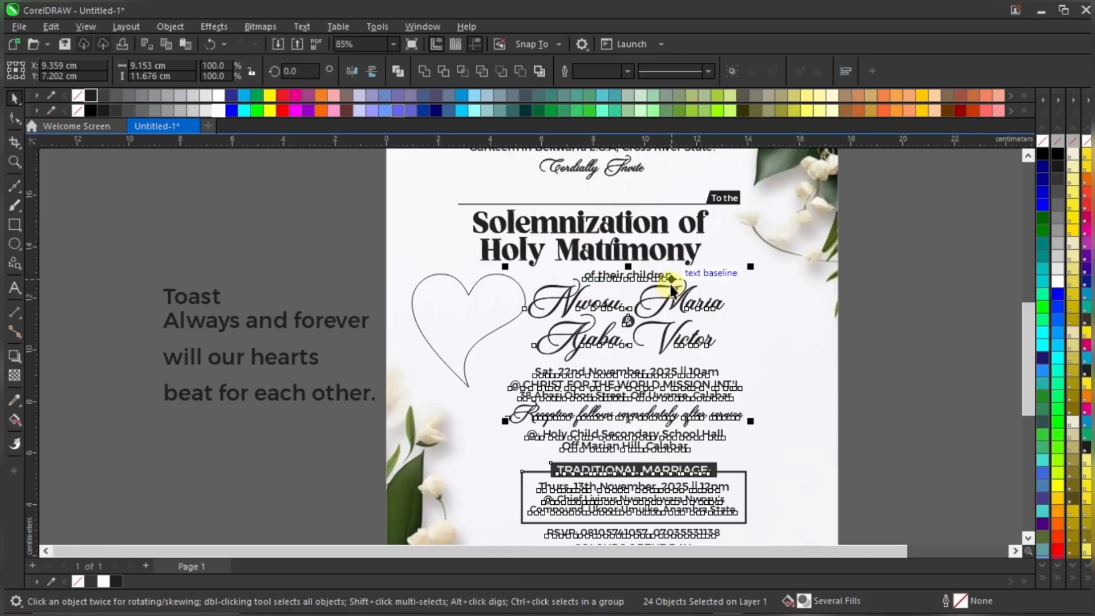
{"action": "key", "text": "Right"}
{"action": "key", "text": "Right"}
{"action": "key", "text": "Right"}
{"action": "key", "text": "Right"}
{"action": "key", "text": "Right"}
{"action": "key", "text": "Right"}
{"action": "key", "text": "Right"}
{"action": "key", "text": "Right"}
{"action": "key", "text": "Right"}
{"action": "key", "text": "Right"}
{"action": "key", "text": "Right"}
{"action": "key", "text": "Right"}
{"action": "key", "text": "Right"}
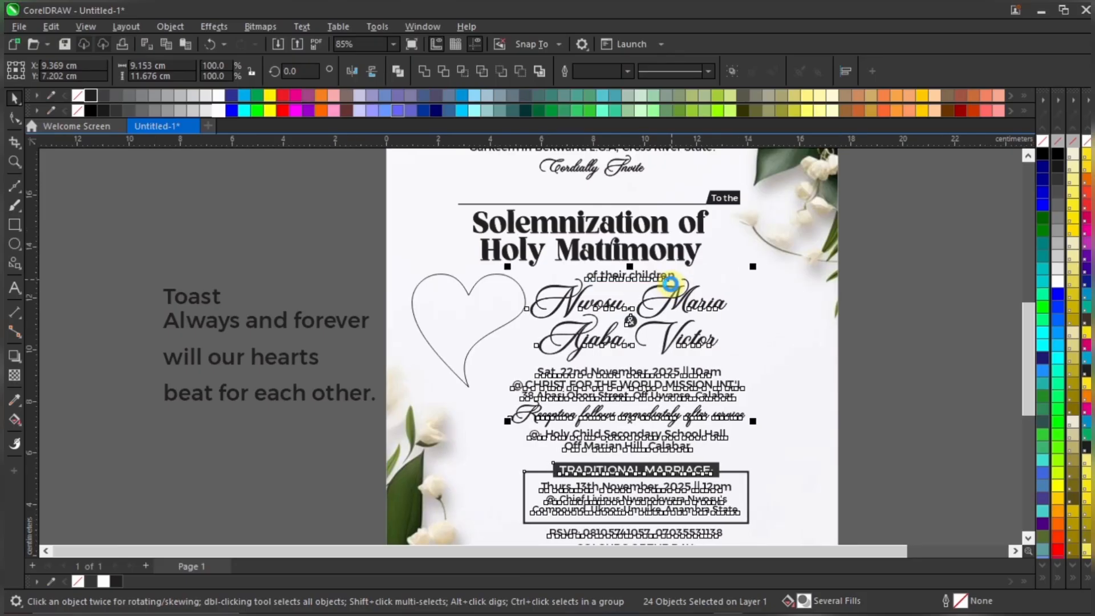
{"action": "key", "text": "Right"}
{"action": "key", "text": "Right"}
{"action": "key", "text": "Right"}
{"action": "key", "text": "Right"}
{"action": "key", "text": "Right"}
{"action": "key", "text": "Right"}
{"action": "key", "text": "Right"}
{"action": "key", "text": "Right"}
{"action": "key", "text": "Right"}
{"action": "key", "text": "Right"}
{"action": "key", "text": "Right"}
{"action": "key", "text": "Right"}
{"action": "key", "text": "Right"}
{"action": "key", "text": "Right"}
{"action": "key", "text": "Right"}
{"action": "key", "text": "Right"}
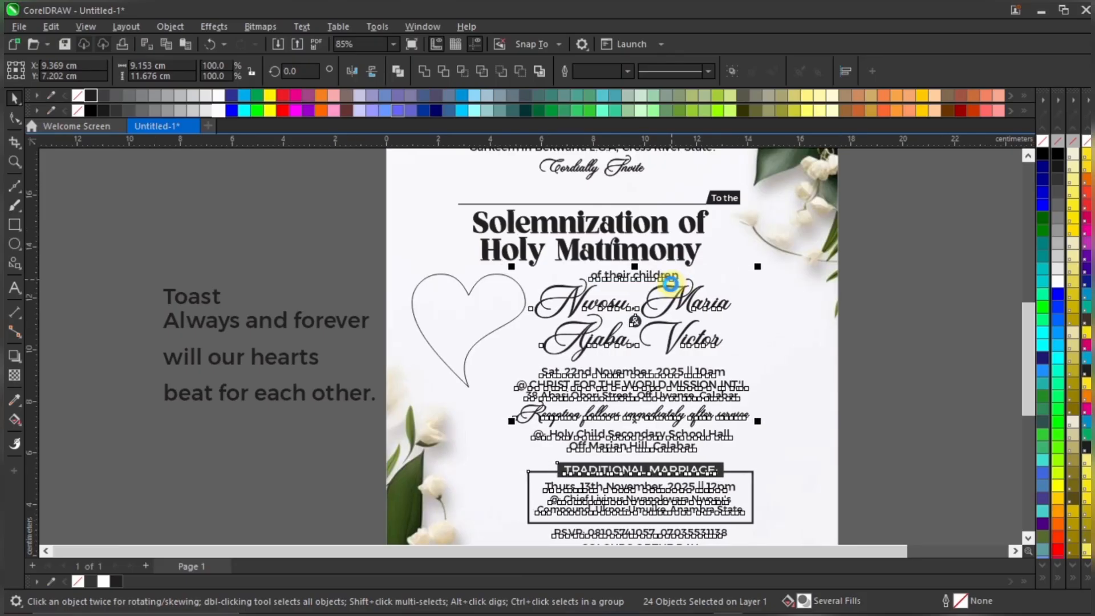
{"action": "key", "text": "Right"}
{"action": "key", "text": "Right"}
{"action": "key", "text": "Right"}
{"action": "key", "text": "Right"}
{"action": "key", "text": "Right"}
{"action": "key", "text": "Right"}
{"action": "key", "text": "Right"}
{"action": "key", "text": "Right"}
{"action": "key", "text": "Right"}
{"action": "key", "text": "Right"}
{"action": "key", "text": "Right"}
{"action": "key", "text": "Right"}
{"action": "key", "text": "Right"}
{"action": "key", "text": "Right"}
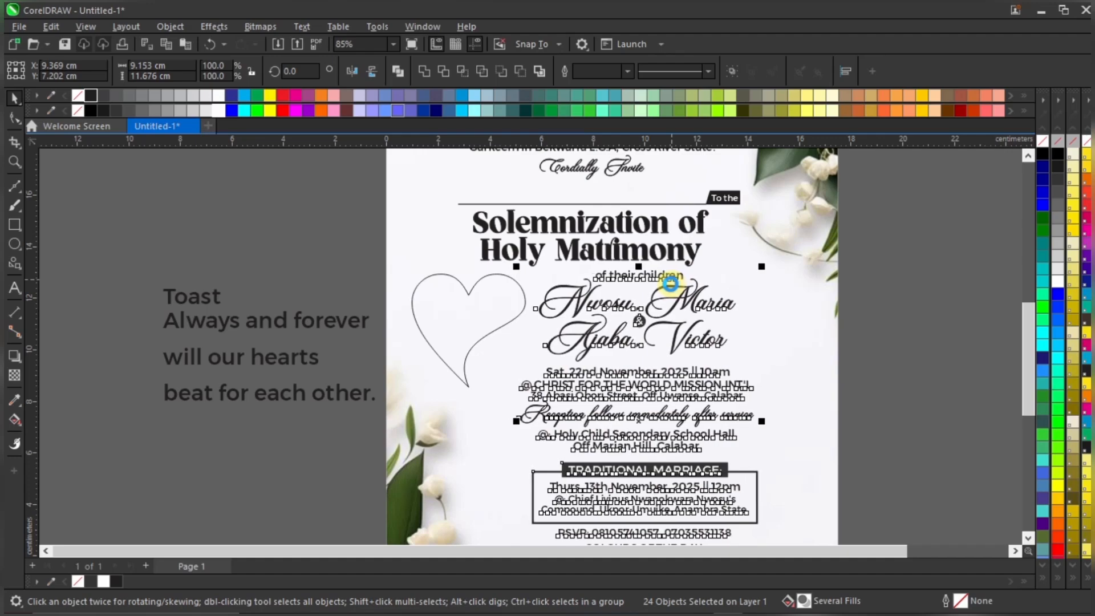
{"action": "scroll", "coordinate": [671, 288], "scroll_direction": "down", "scroll_amount": 1}
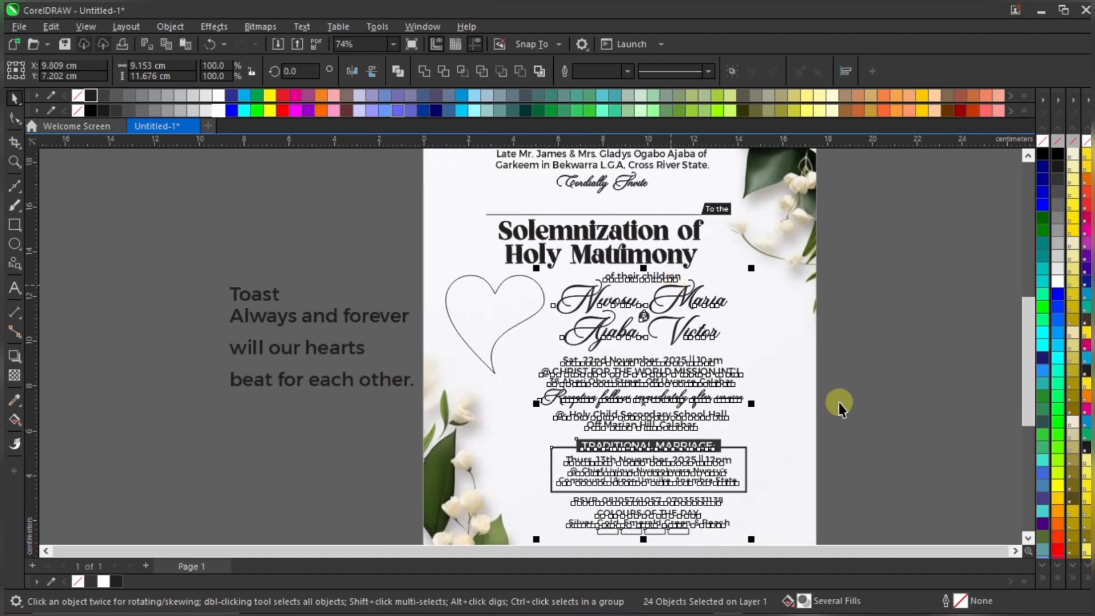
{"action": "left_click", "coordinate": [861, 390]}
Move the heart right toward the names and shrink it to about 77.7% (3.9 cm)
{"action": "scroll", "coordinate": [502, 306], "scroll_direction": "up", "scroll_amount": 3}
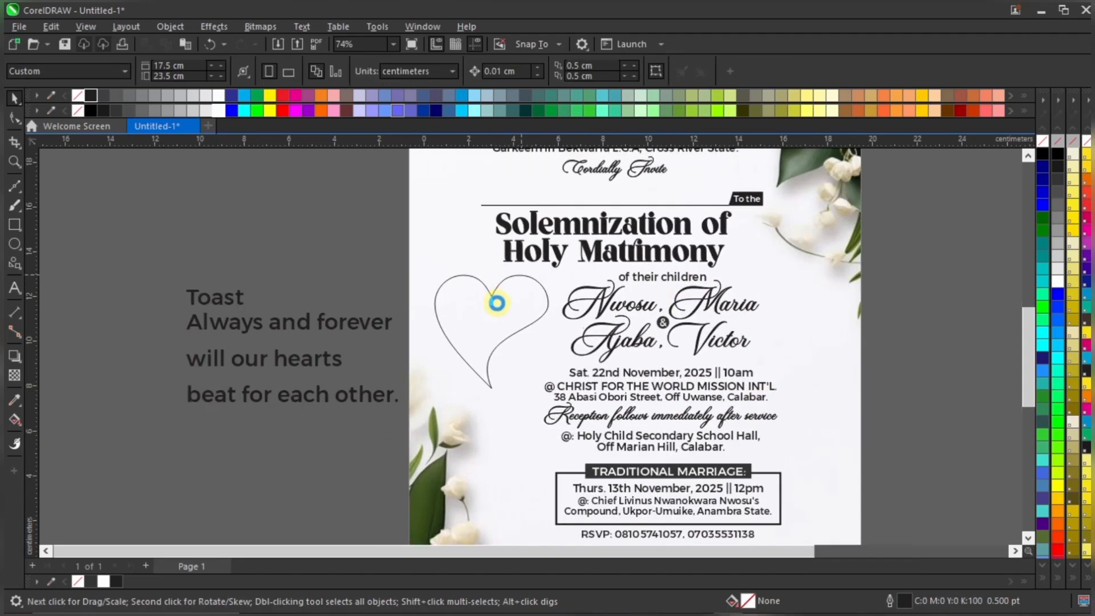
{"action": "left_click", "coordinate": [508, 306]}
{"action": "left_click_drag", "start_coordinate": [521, 303], "coordinate": [537, 298]}
{"action": "left_click_drag", "start_coordinate": [582, 252], "coordinate": [544, 335]}
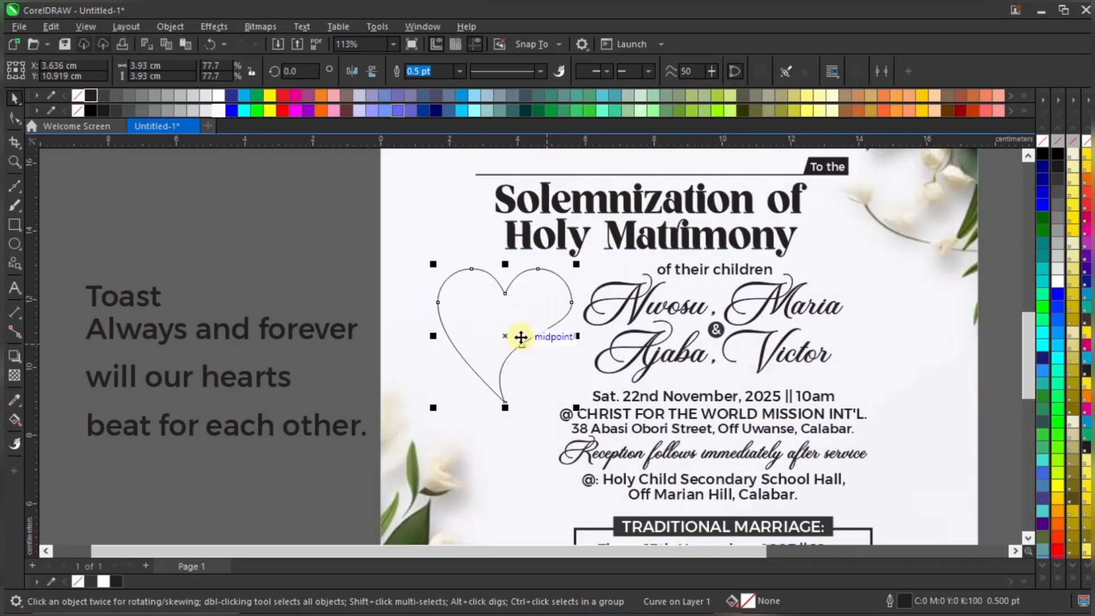
Adjust the heart's bottom node curve and shift the heart slightly right
{"action": "key", "text": "F10"}
{"action": "left_click", "coordinate": [504, 404]}
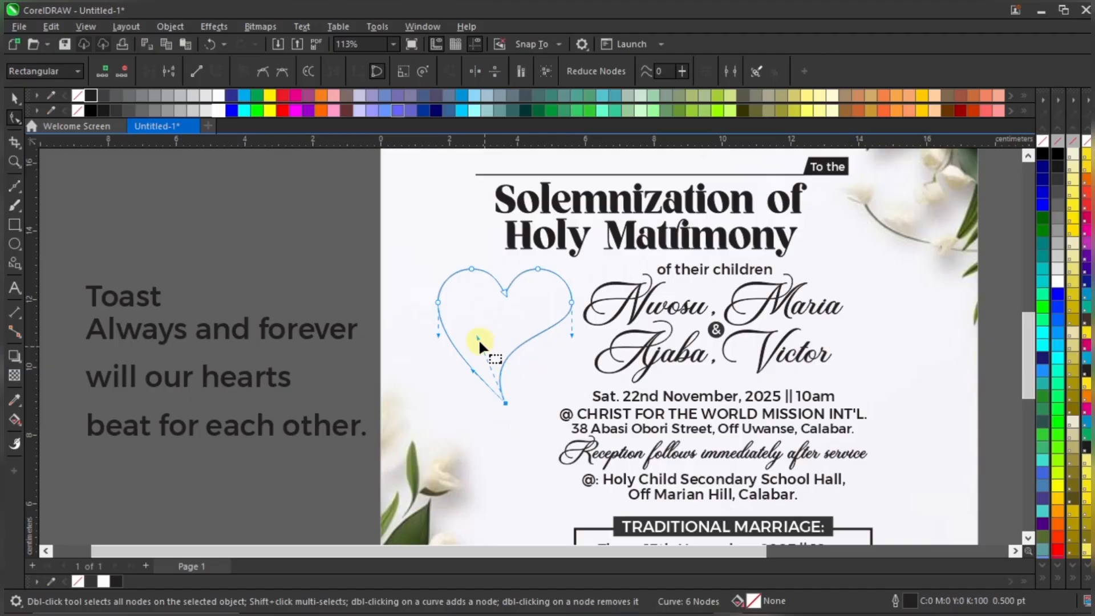
{"action": "left_click_drag", "start_coordinate": [477, 337], "coordinate": [490, 342]}
{"action": "key", "text": "space"}
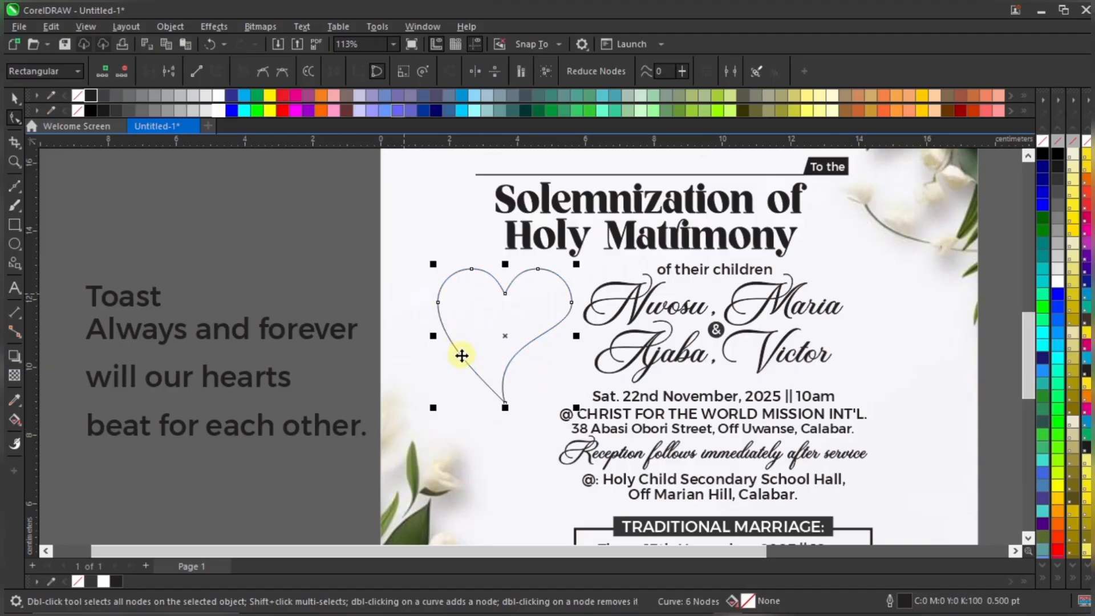
{"action": "scroll", "coordinate": [469, 357], "scroll_direction": "up", "scroll_amount": 1}
{"action": "left_click_drag", "start_coordinate": [532, 298], "coordinate": [538, 294]}
{"action": "key", "text": "F10"}
{"action": "left_click", "coordinate": [488, 363]}
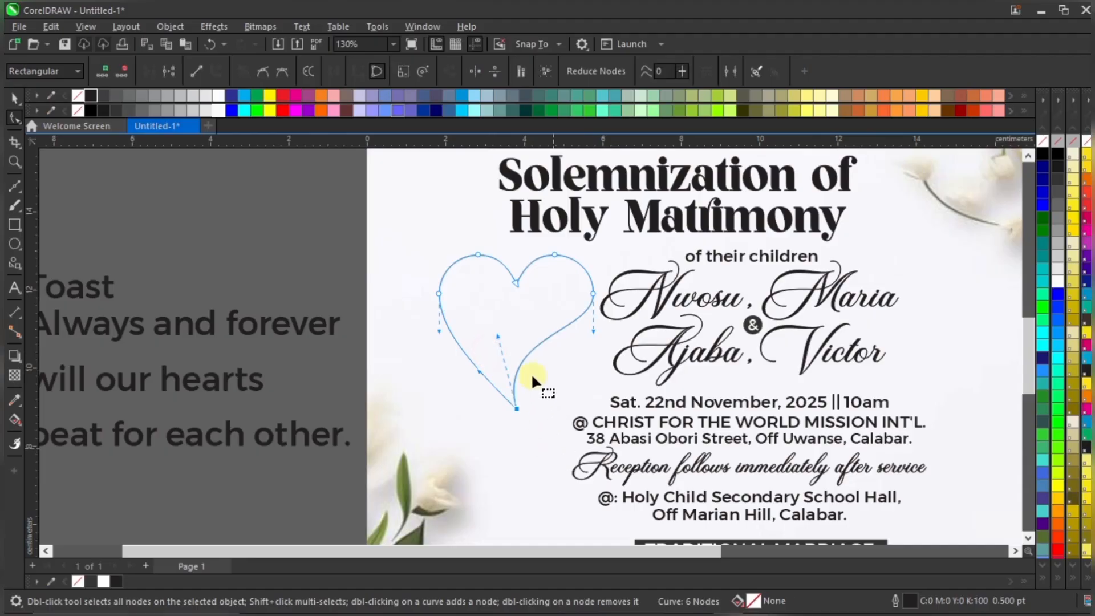
{"action": "key", "text": "space"}
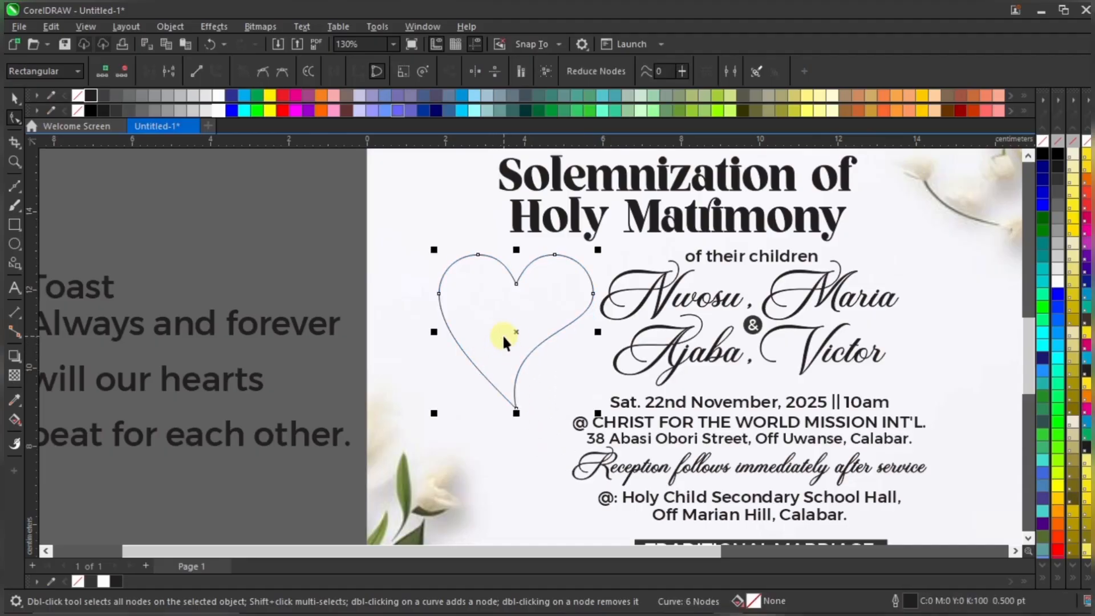
{"action": "scroll", "coordinate": [531, 348], "scroll_direction": "down", "scroll_amount": 2}
{"action": "scroll", "coordinate": [531, 348], "scroll_direction": "down", "scroll_amount": 3}
{"action": "key", "text": "Escape"}
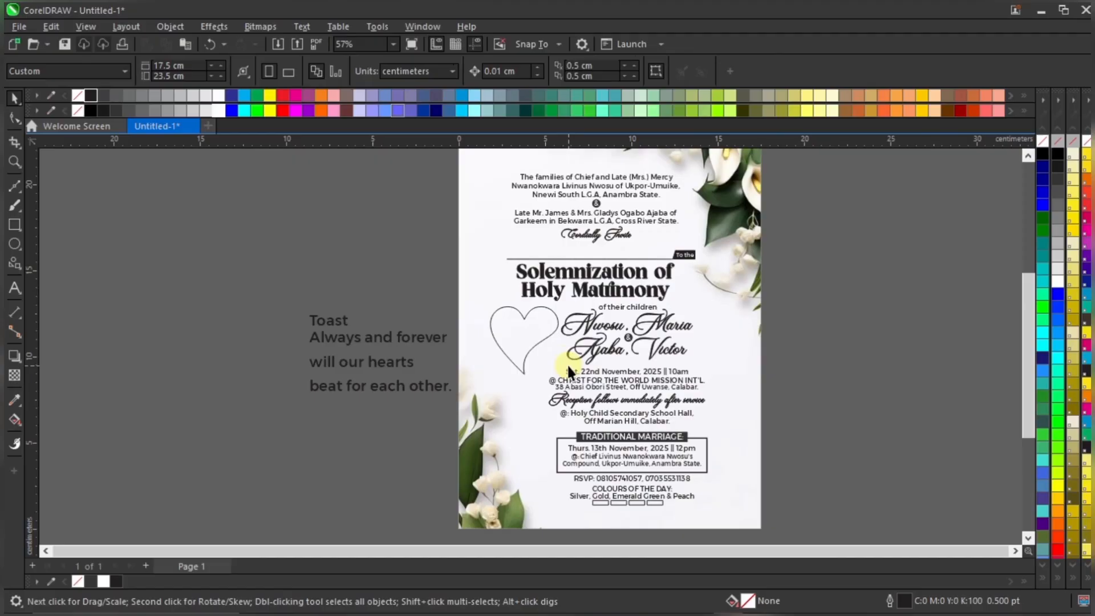
Move the word 'Toast' into the top of the heart at about 11.667 pt
{"action": "scroll", "coordinate": [553, 342], "scroll_direction": "up", "scroll_amount": 2}
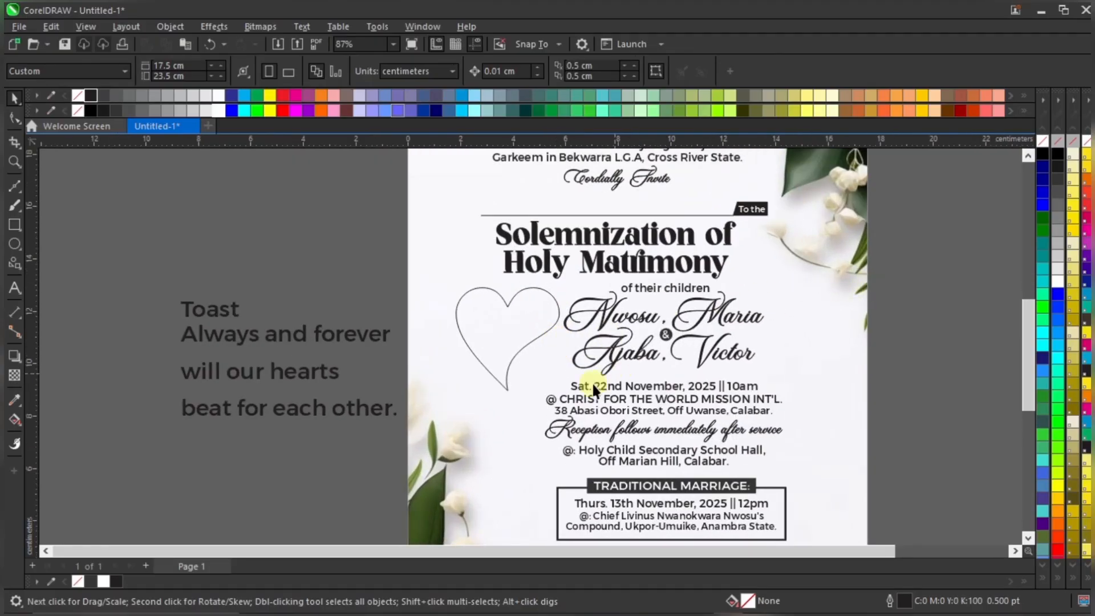
{"action": "scroll", "coordinate": [517, 411], "scroll_direction": "down", "scroll_amount": 2}
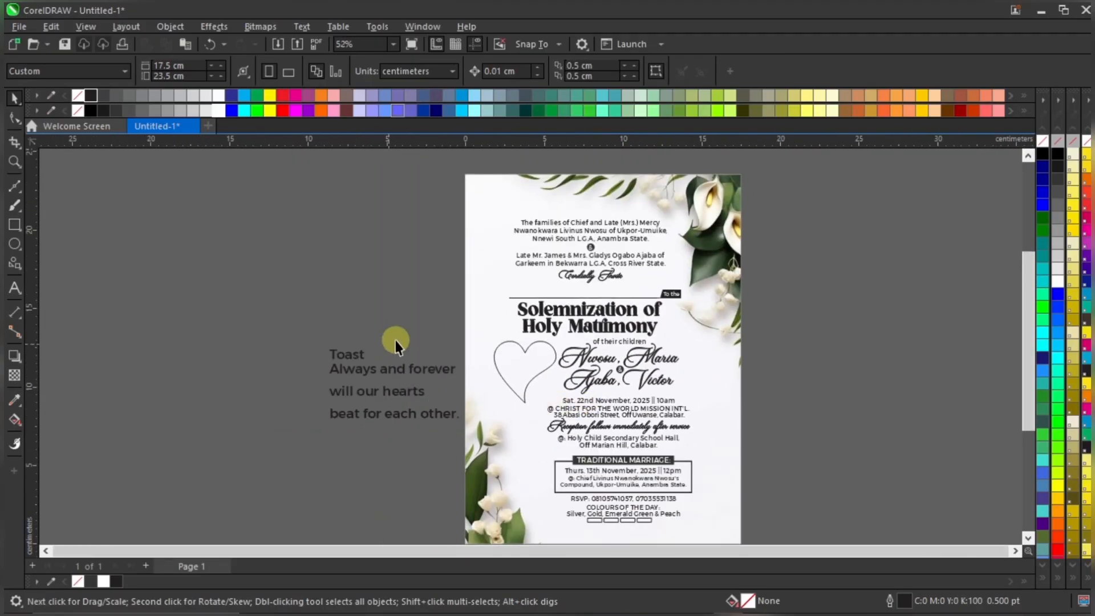
{"action": "scroll", "coordinate": [493, 353], "scroll_direction": "up", "scroll_amount": 2}
{"action": "left_click_drag", "start_coordinate": [293, 366], "coordinate": [577, 344]}
{"action": "scroll", "coordinate": [593, 342], "scroll_direction": "up", "scroll_amount": 2}
{"action": "scroll", "coordinate": [545, 353], "scroll_direction": "up", "scroll_amount": 1}
{"action": "scroll", "coordinate": [599, 350], "scroll_direction": "up", "scroll_amount": 1}
Set 'Toast' to Mutiara Calligraphy, enlarge it inside the heart and fill it black
{"action": "scroll", "coordinate": [577, 354], "scroll_direction": "down", "scroll_amount": 2}
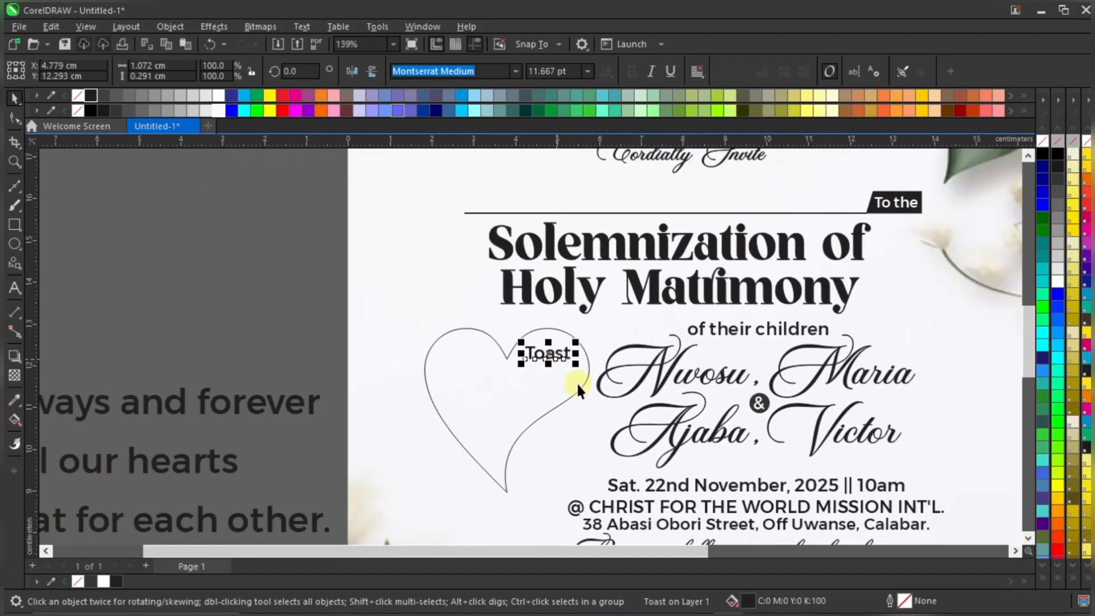
{"action": "scroll", "coordinate": [569, 368], "scroll_direction": "up", "scroll_amount": 1}
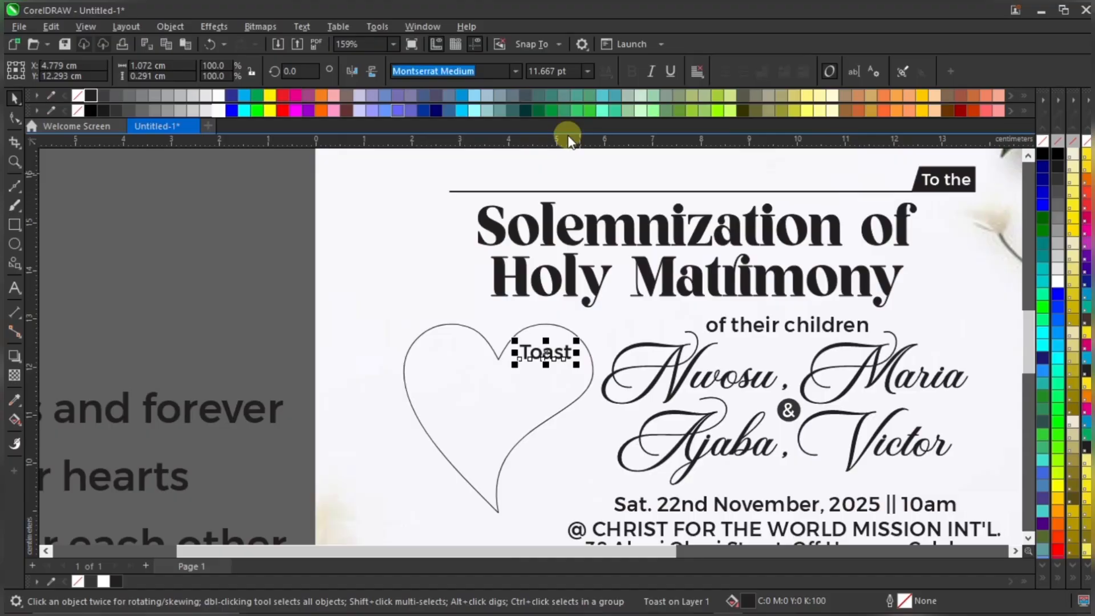
{"action": "left_click", "coordinate": [515, 71]}
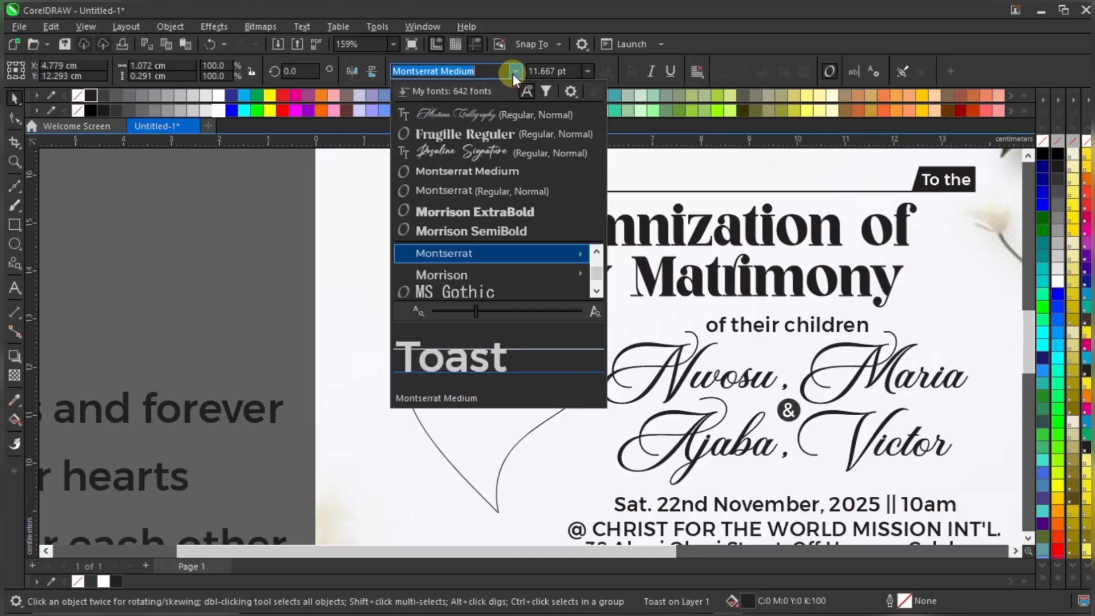
{"action": "left_click", "coordinate": [505, 114]}
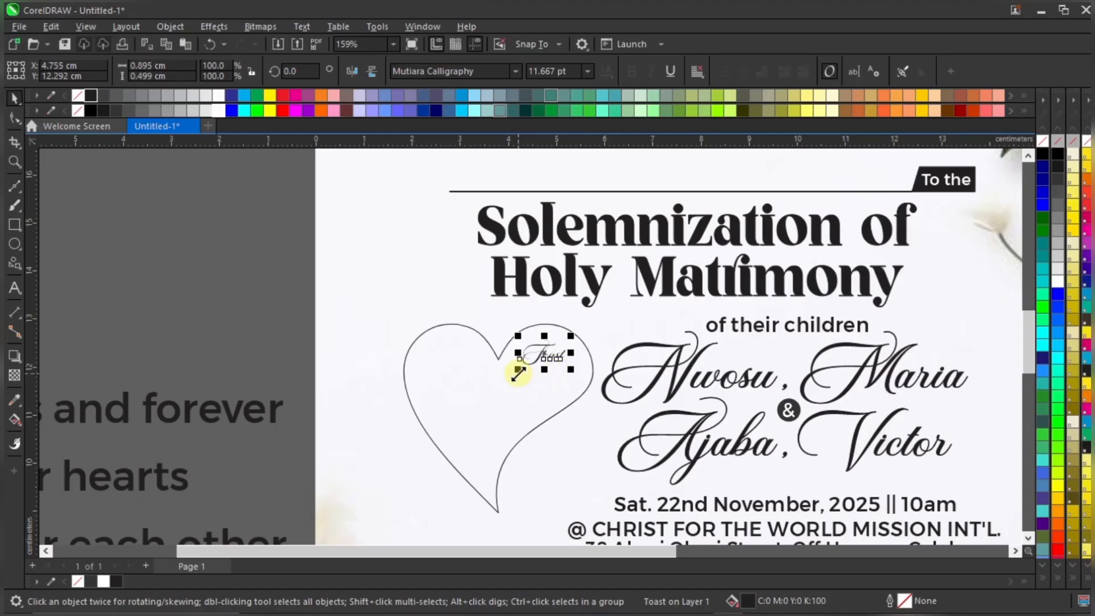
{"action": "left_click_drag", "start_coordinate": [518, 369], "coordinate": [501, 379]}
{"action": "scroll", "coordinate": [530, 366], "scroll_direction": "up", "scroll_amount": 2}
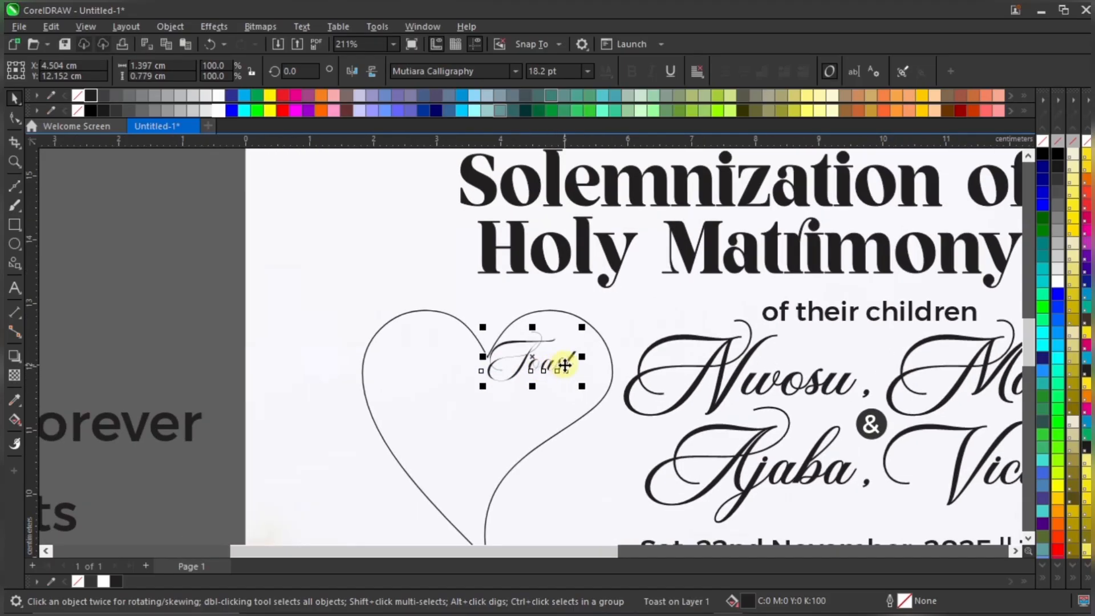
{"action": "left_click_drag", "start_coordinate": [567, 363], "coordinate": [578, 364]}
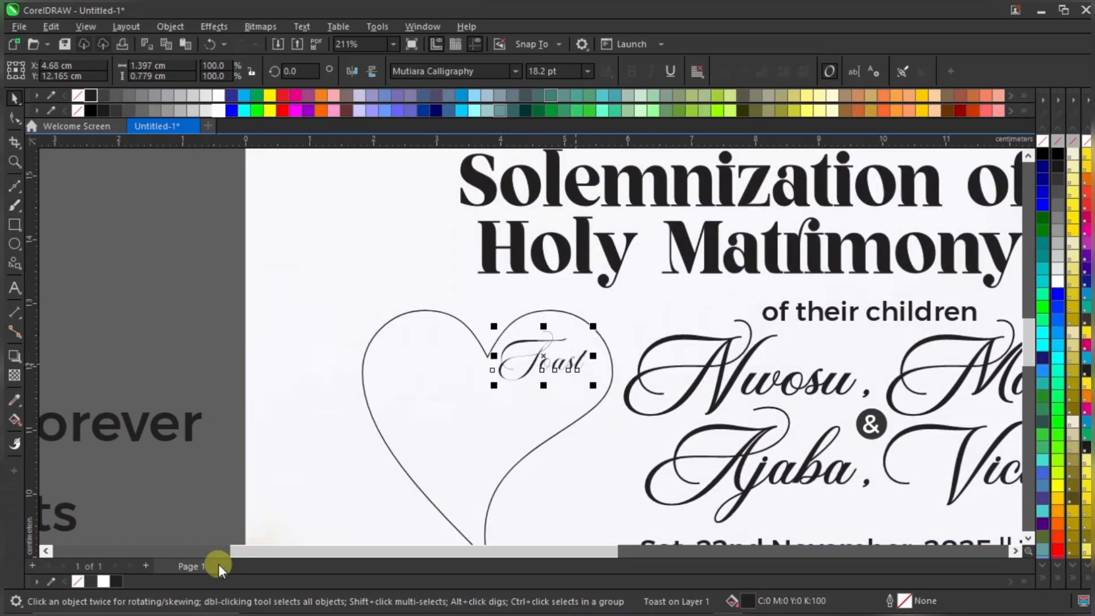
{"action": "left_click", "coordinate": [115, 581]}
{"action": "scroll", "coordinate": [490, 355], "scroll_direction": "down", "scroll_amount": 4}
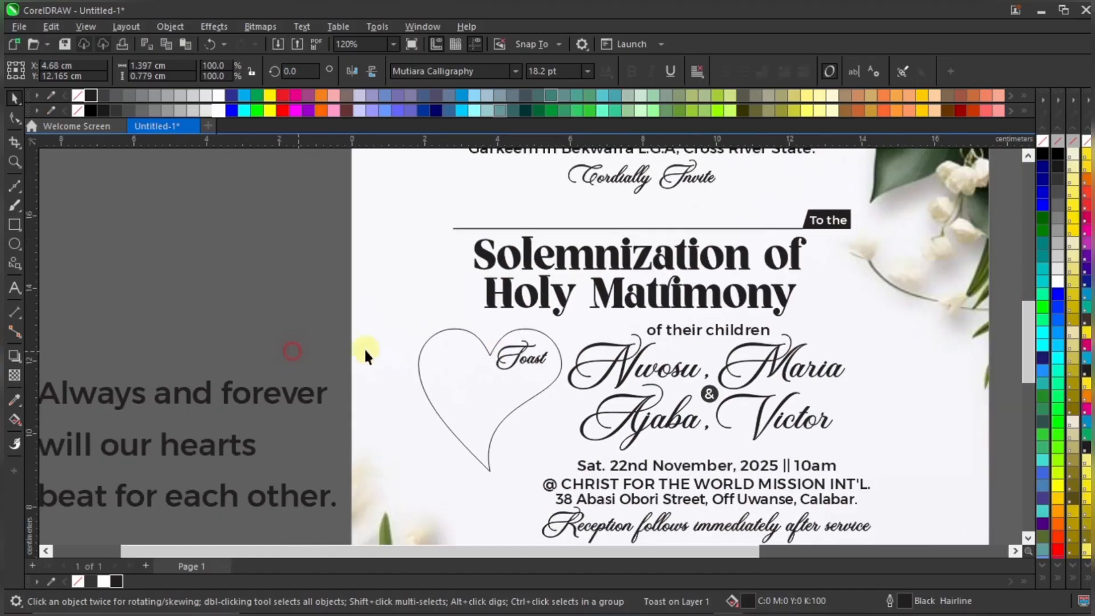
{"action": "left_click", "coordinate": [364, 347]}
{"action": "scroll", "coordinate": [694, 393], "scroll_direction": "down", "scroll_amount": 1}
{"action": "scroll", "coordinate": [553, 367], "scroll_direction": "up", "scroll_amount": 3}
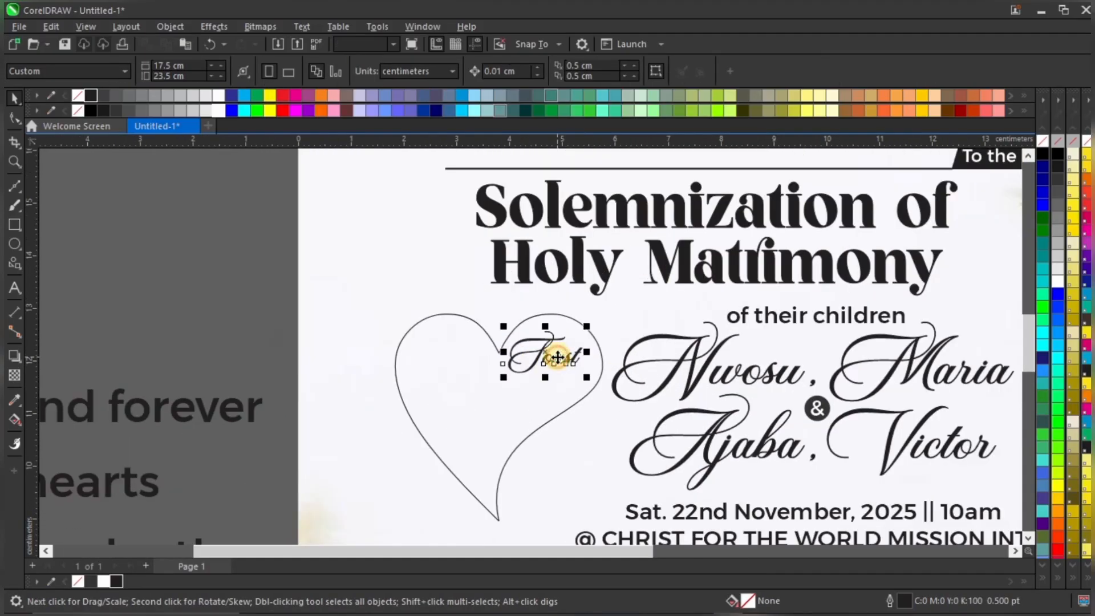
Change 'Toast' to bold Fragille Reguler and shrink it to about three quarters size
{"action": "left_click", "coordinate": [558, 358]}
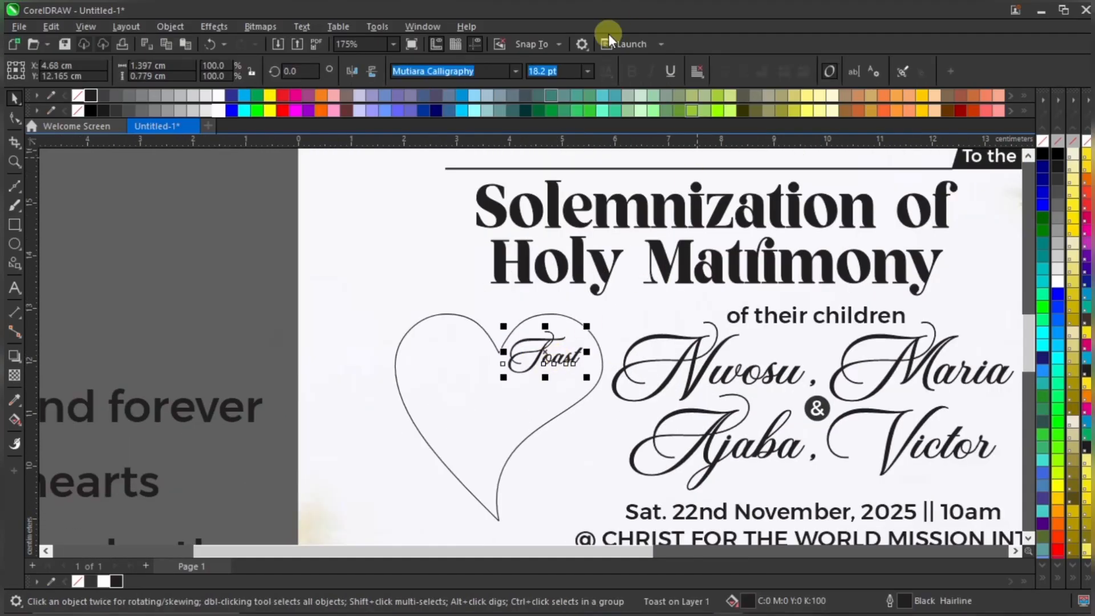
{"action": "left_click", "coordinate": [515, 71]}
{"action": "left_click", "coordinate": [502, 136]}
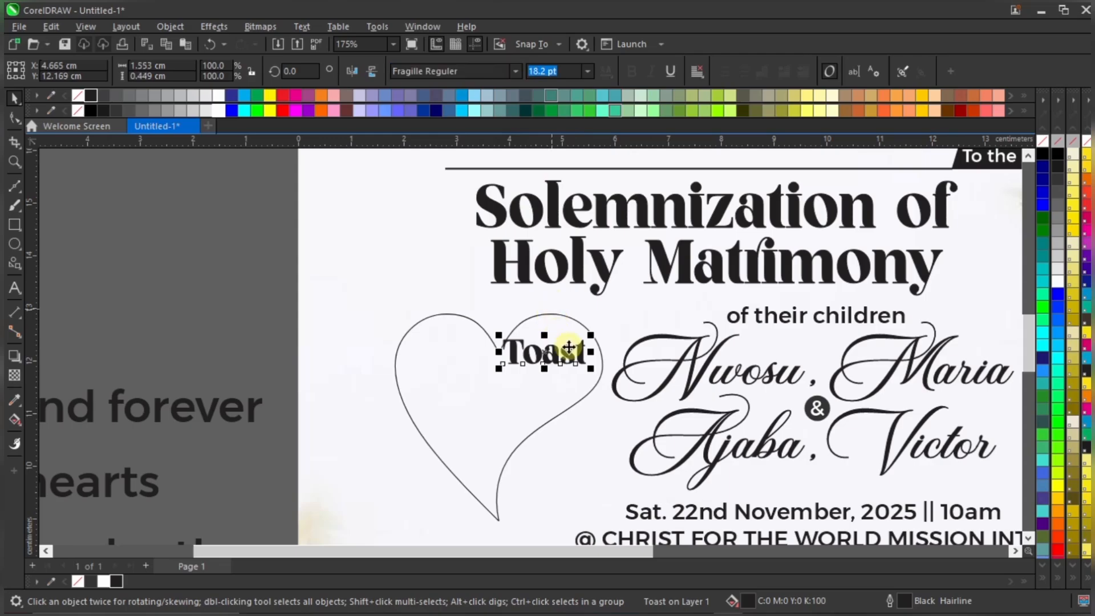
{"action": "scroll", "coordinate": [570, 349], "scroll_direction": "up", "scroll_amount": 1}
{"action": "left_click_drag", "start_coordinate": [595, 332], "coordinate": [583, 331]}
{"action": "scroll", "coordinate": [584, 331], "scroll_direction": "down", "scroll_amount": 4}
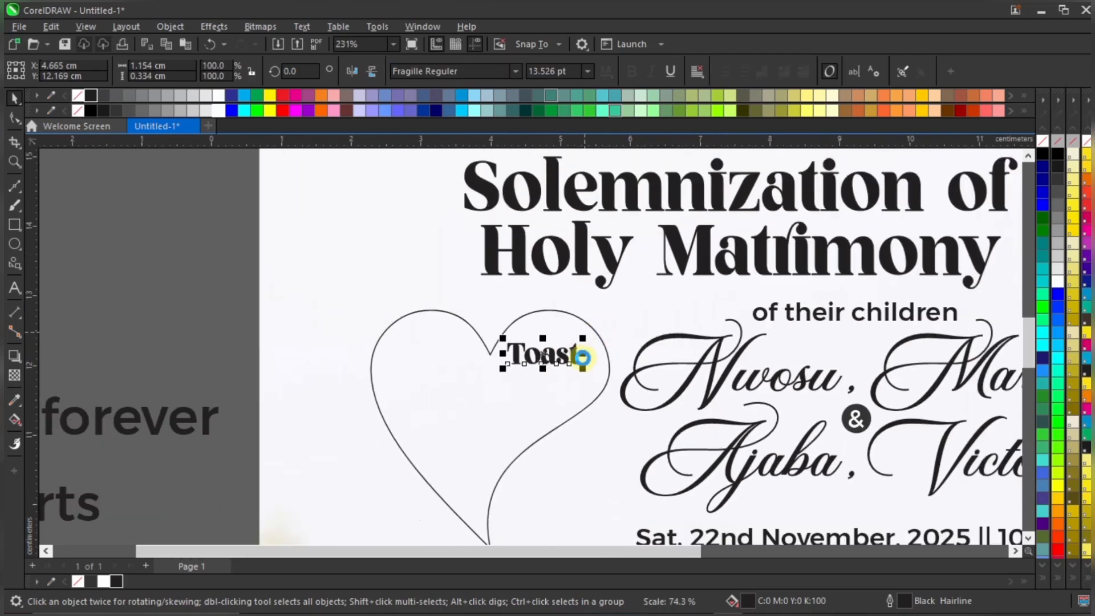
{"action": "left_click", "coordinate": [584, 389]}
{"action": "scroll", "coordinate": [585, 390], "scroll_direction": "down", "scroll_amount": 1}
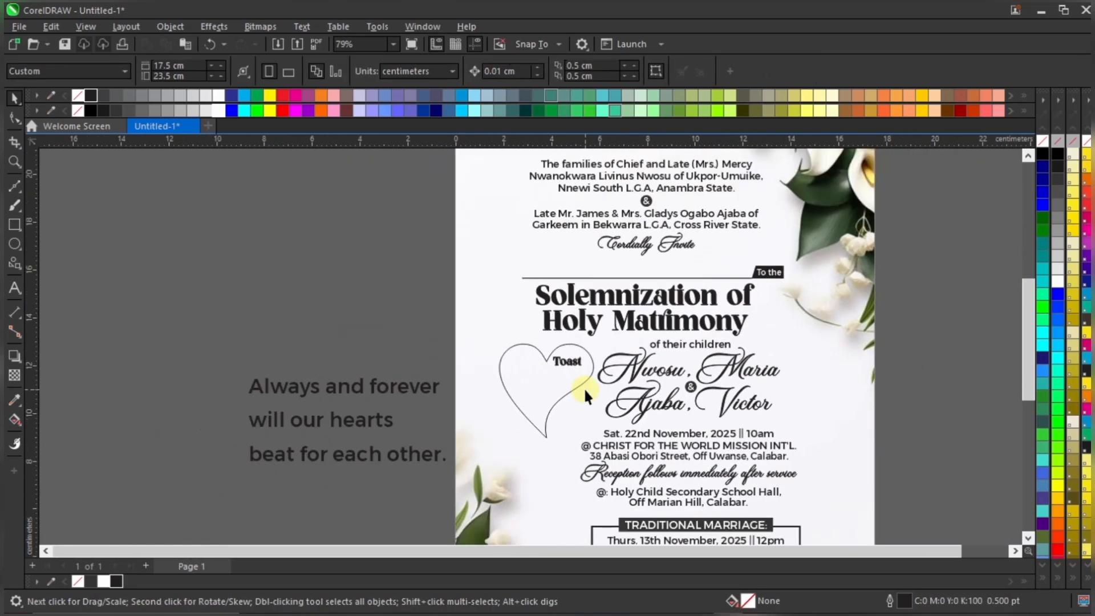
{"action": "scroll", "coordinate": [563, 367], "scroll_direction": "up", "scroll_amount": 4}
Underline 'Toast' at 13.526 pt and position it in the heart's upper right
{"action": "left_click", "coordinate": [568, 363]}
{"action": "scroll", "coordinate": [568, 363], "scroll_direction": "up", "scroll_amount": 2}
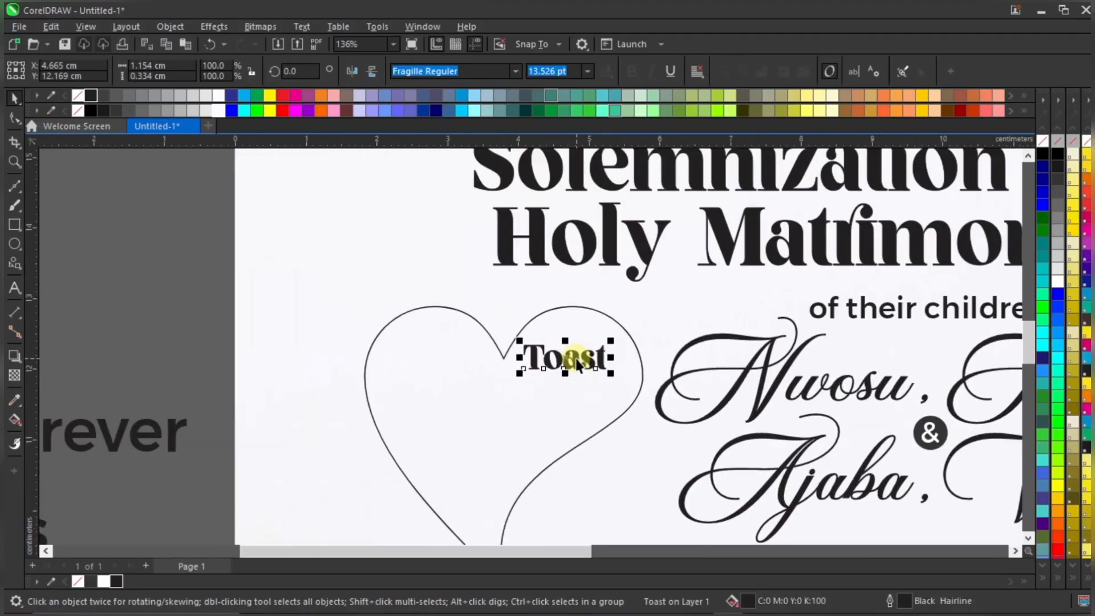
{"action": "left_click_drag", "start_coordinate": [579, 356], "coordinate": [587, 354]}
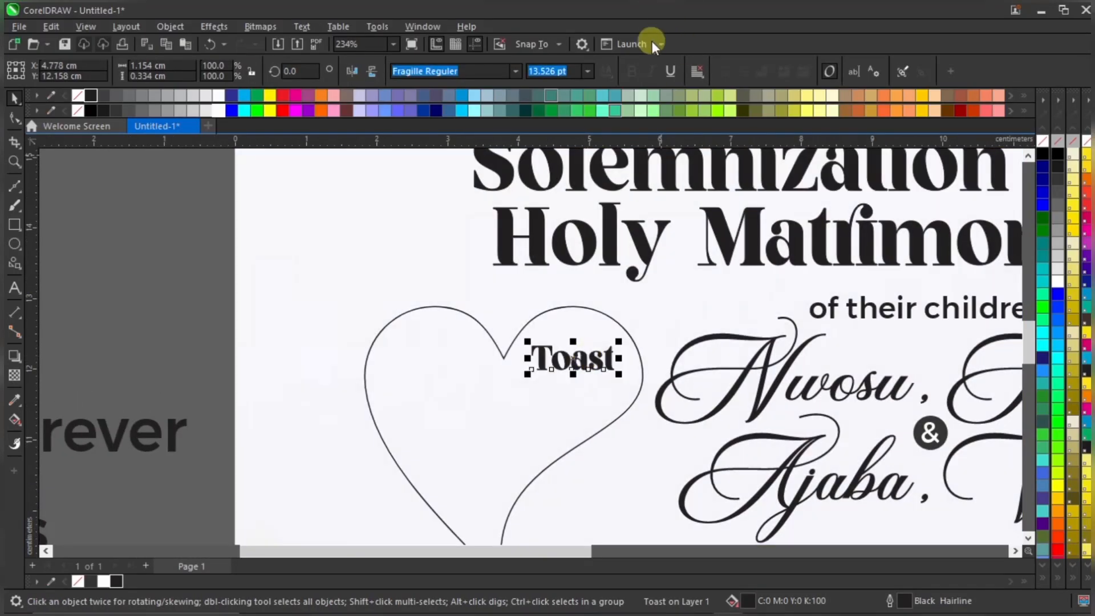
{"action": "left_click", "coordinate": [669, 72]}
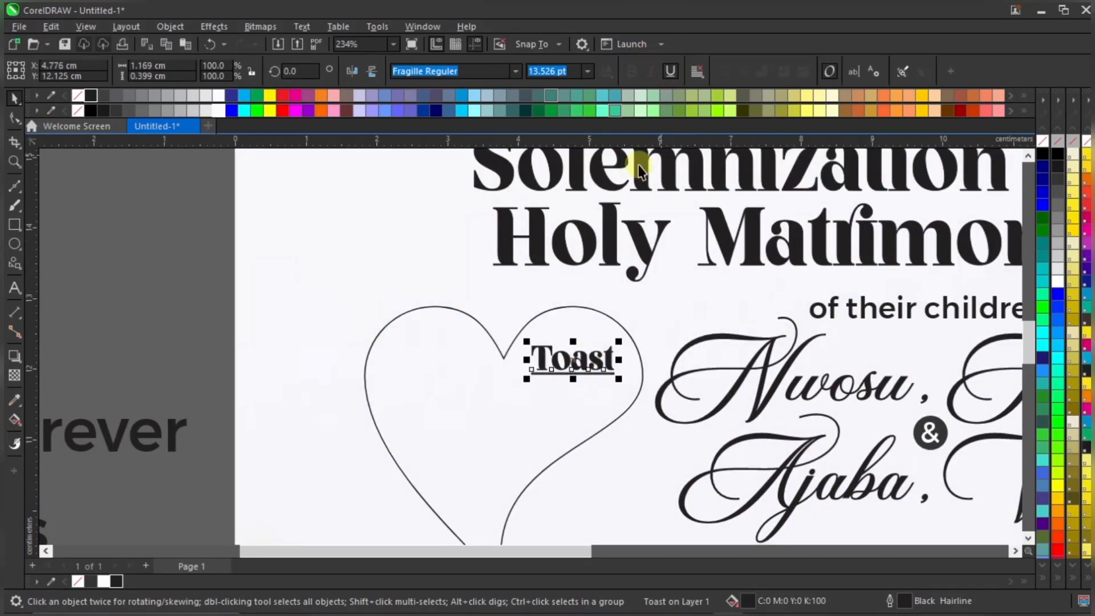
{"action": "scroll", "coordinate": [570, 358], "scroll_direction": "up", "scroll_amount": 2}
{"action": "left_click_drag", "start_coordinate": [597, 358], "coordinate": [595, 354]}
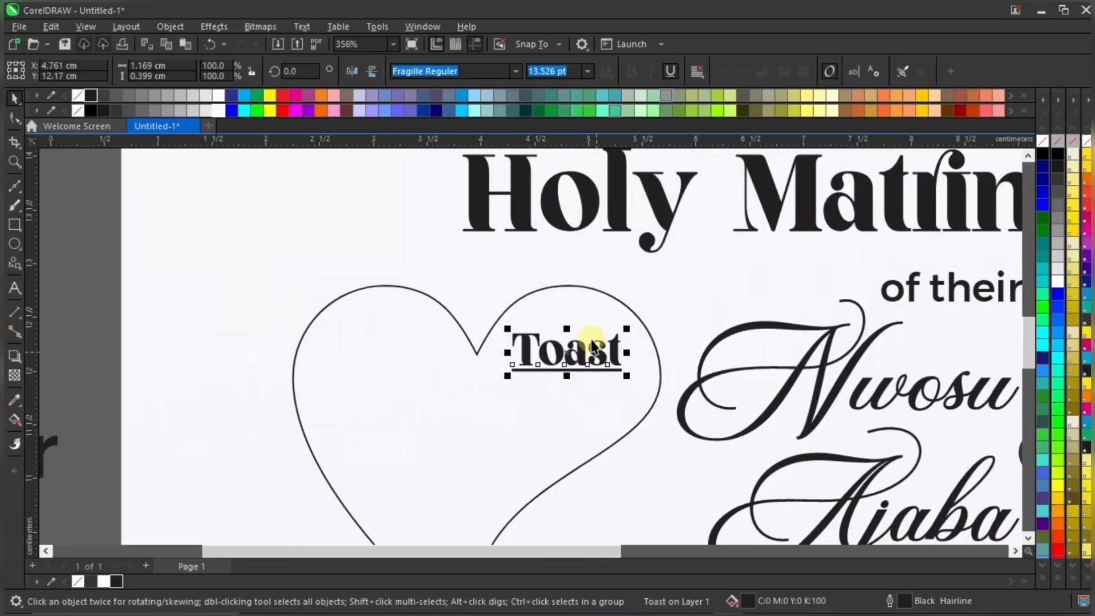
{"action": "scroll", "coordinate": [459, 370], "scroll_direction": "down", "scroll_amount": 5}
{"action": "left_click", "coordinate": [323, 378]}
Move the verse block up toward the heart and set its font size to 12 pt
{"action": "left_click_drag", "start_coordinate": [323, 378], "coordinate": [375, 339]}
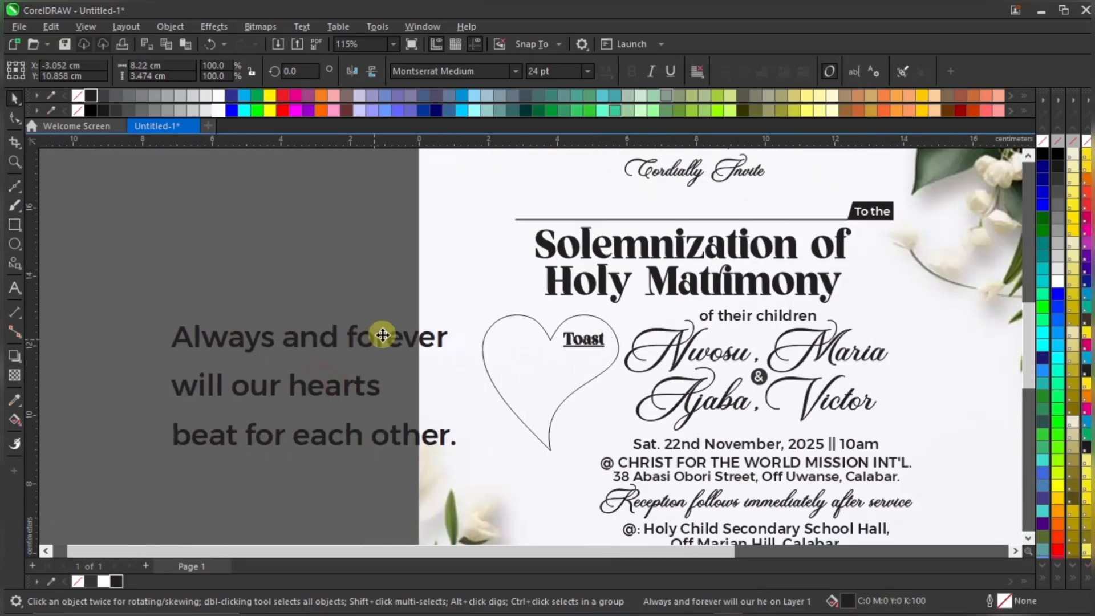
{"action": "left_click_drag", "start_coordinate": [565, 71], "coordinate": [503, 72]}
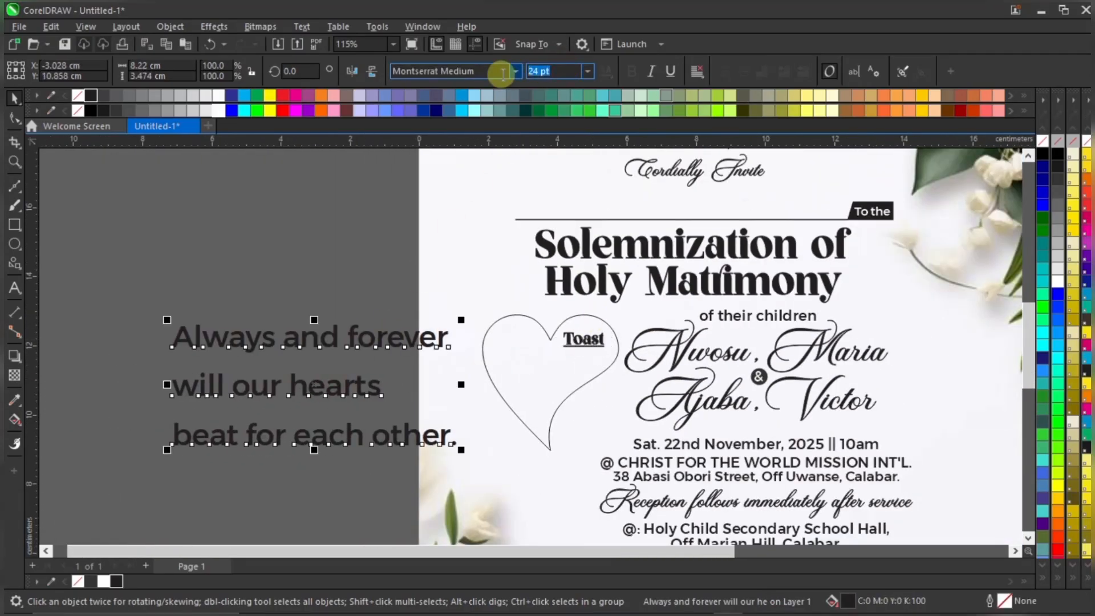
{"action": "type", "text": "12"}
{"action": "key", "text": "Return"}
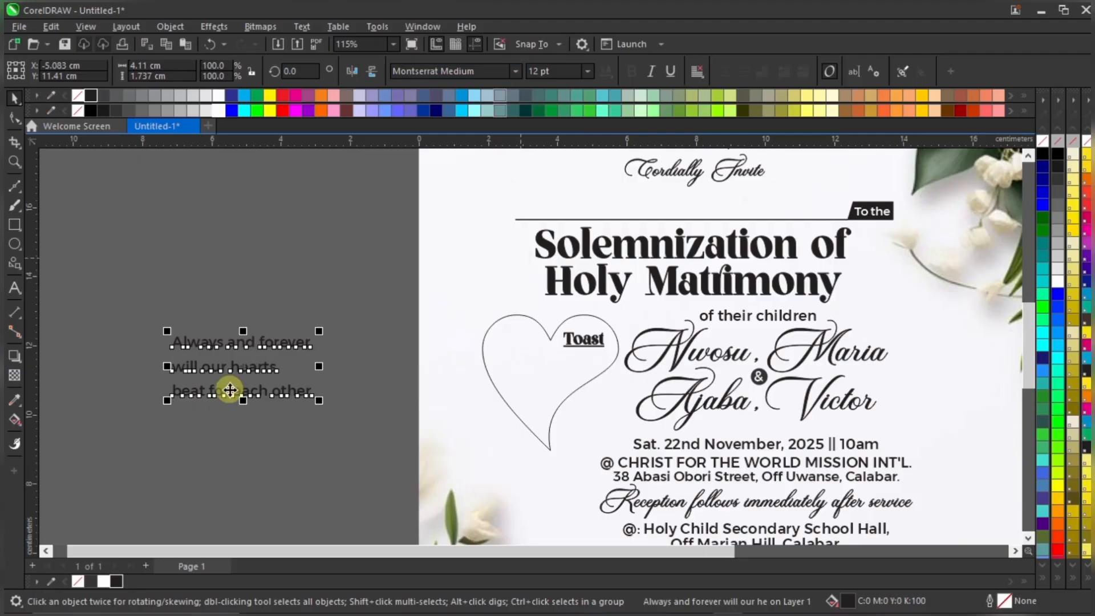
Try the verse block inside the heart under Toast, then move it back out
{"action": "left_click_drag", "start_coordinate": [317, 343], "coordinate": [580, 374]}
{"action": "scroll", "coordinate": [581, 375], "scroll_direction": "up", "scroll_amount": 2}
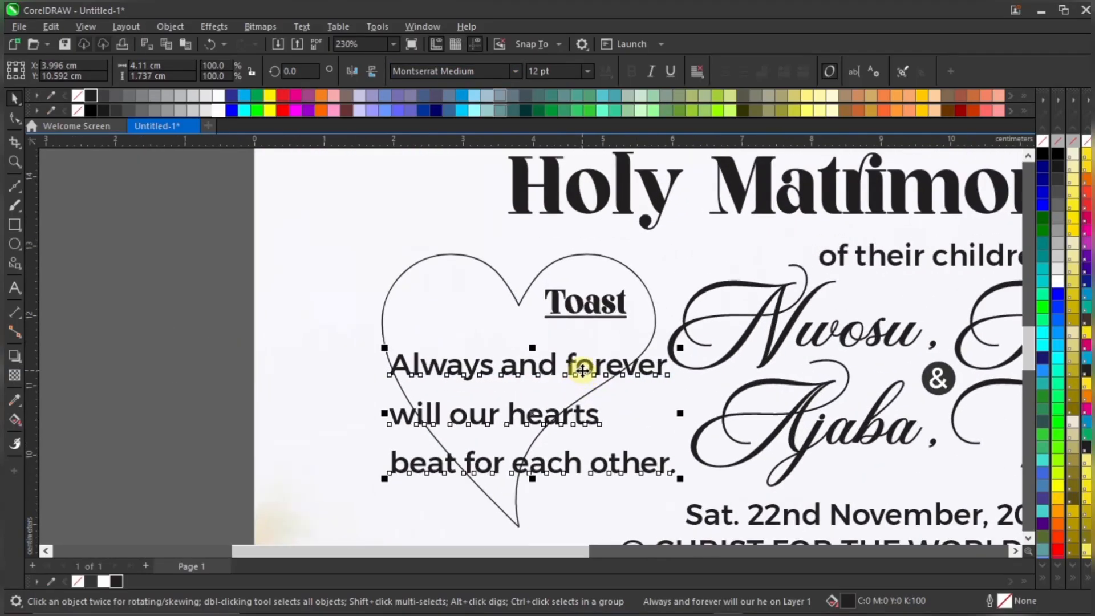
{"action": "scroll", "coordinate": [582, 371], "scroll_direction": "down", "scroll_amount": 2}
{"action": "left_click_drag", "start_coordinate": [582, 370], "coordinate": [419, 367]}
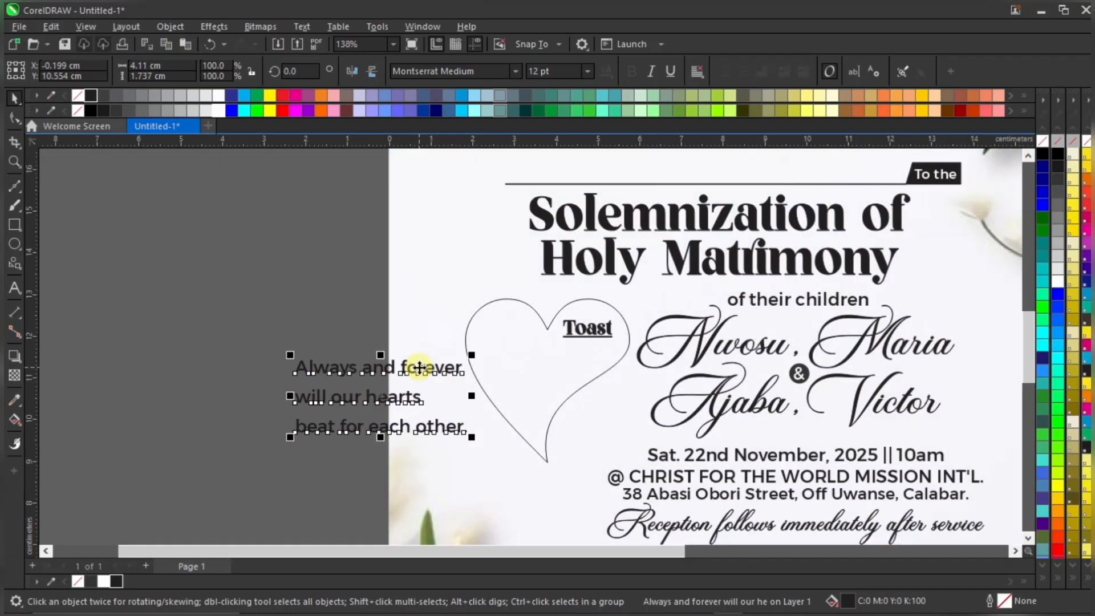
{"action": "scroll", "coordinate": [404, 375], "scroll_direction": "up", "scroll_amount": 1}
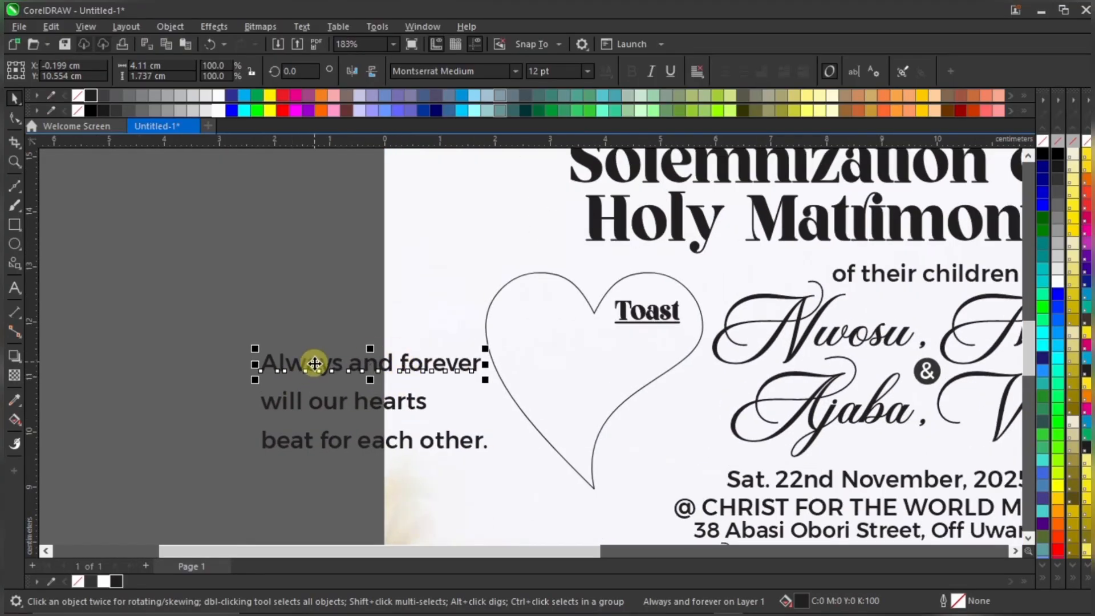
Place 'Always and forever' in the heart under Toast, shrunk to about 70%
{"action": "left_click_drag", "start_coordinate": [315, 364], "coordinate": [580, 349]}
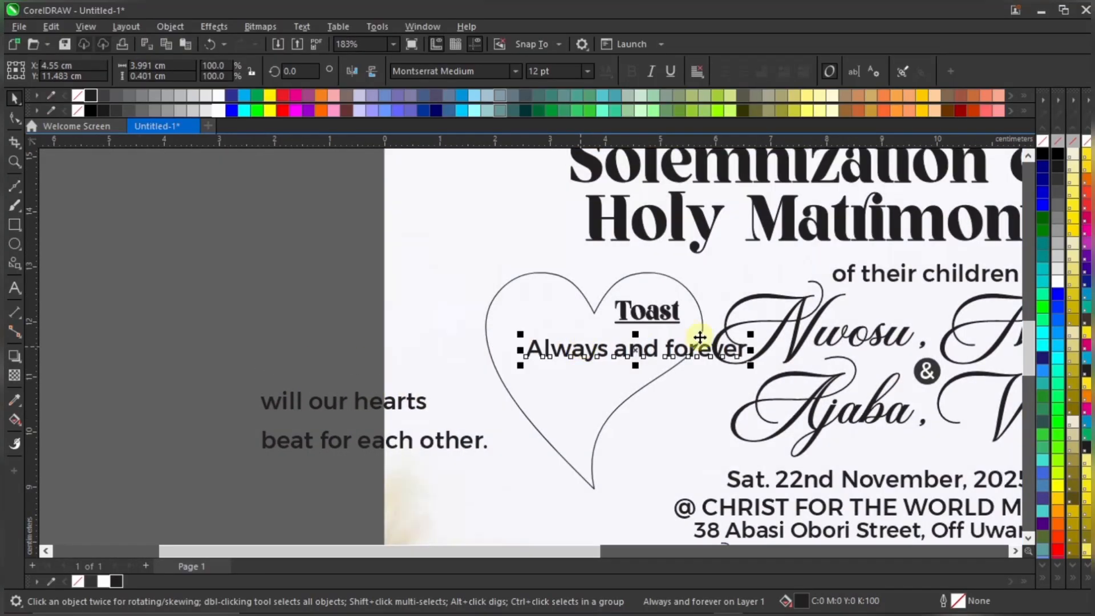
{"action": "left_click_drag", "start_coordinate": [749, 335], "coordinate": [687, 321]}
{"action": "scroll", "coordinate": [638, 354], "scroll_direction": "up", "scroll_amount": 1}
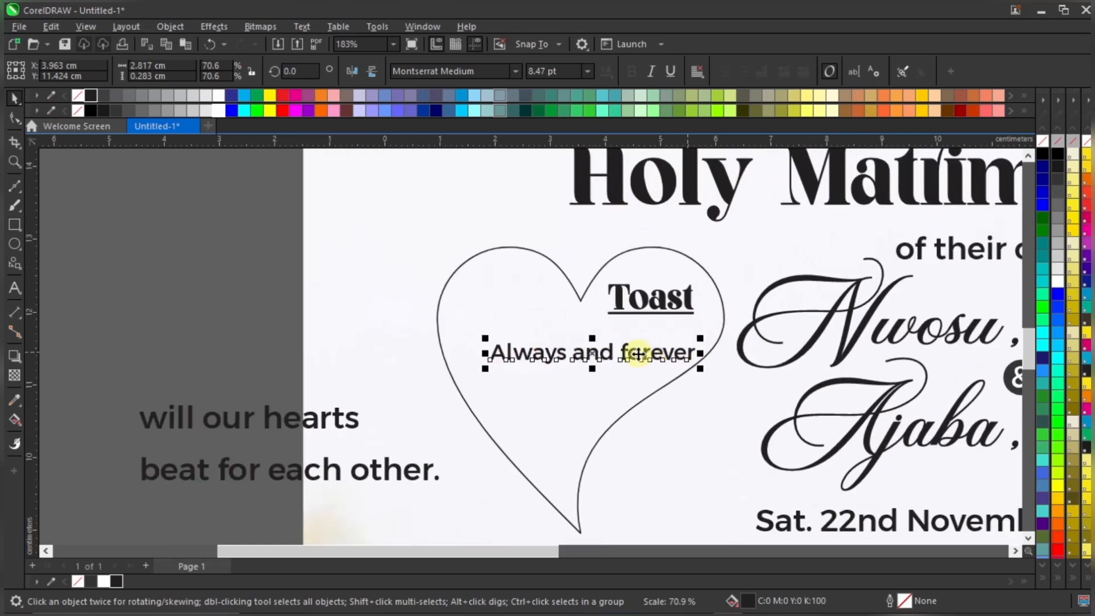
{"action": "left_click_drag", "start_coordinate": [638, 354], "coordinate": [634, 352]}
Move 'will our hearts' below 'Always and forever' and set 'Always and forever' to 8.5 pt
{"action": "left_click", "coordinate": [258, 429]}
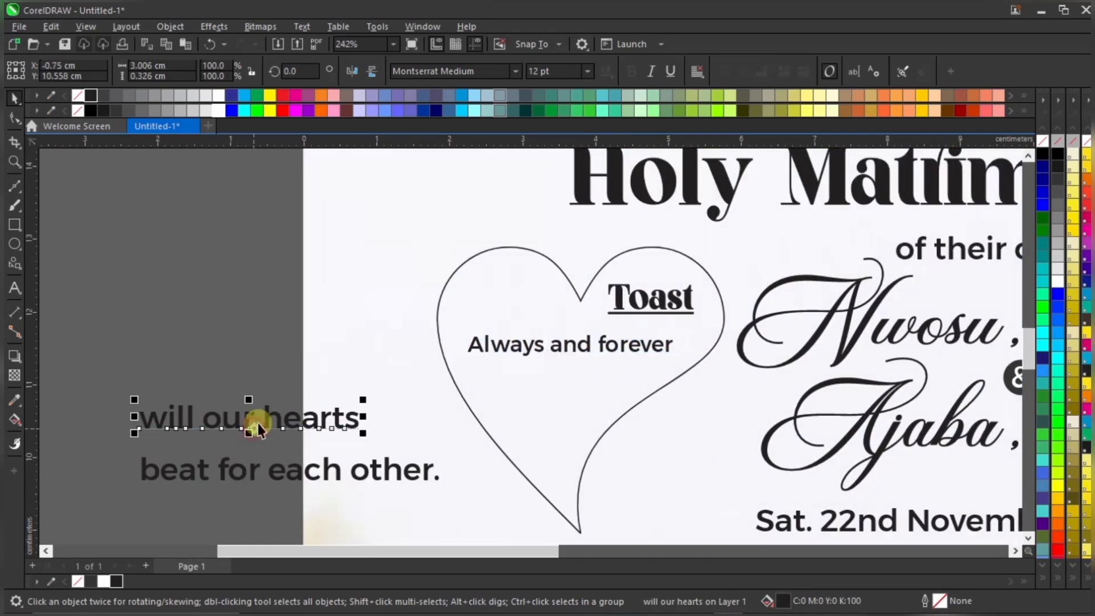
{"action": "left_click_drag", "start_coordinate": [270, 413], "coordinate": [622, 368]}
{"action": "left_click", "coordinate": [645, 347]}
{"action": "left_click", "coordinate": [562, 71]}
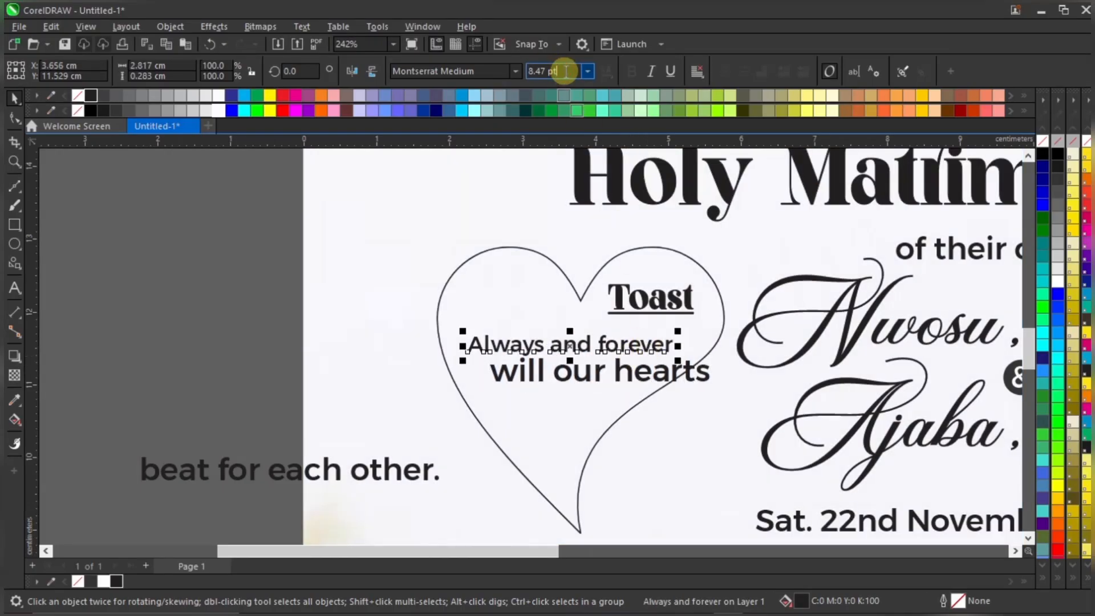
{"action": "triple_click", "coordinate": [565, 71]}
{"action": "type", "text": "8.5"}
{"action": "key", "text": "Return"}
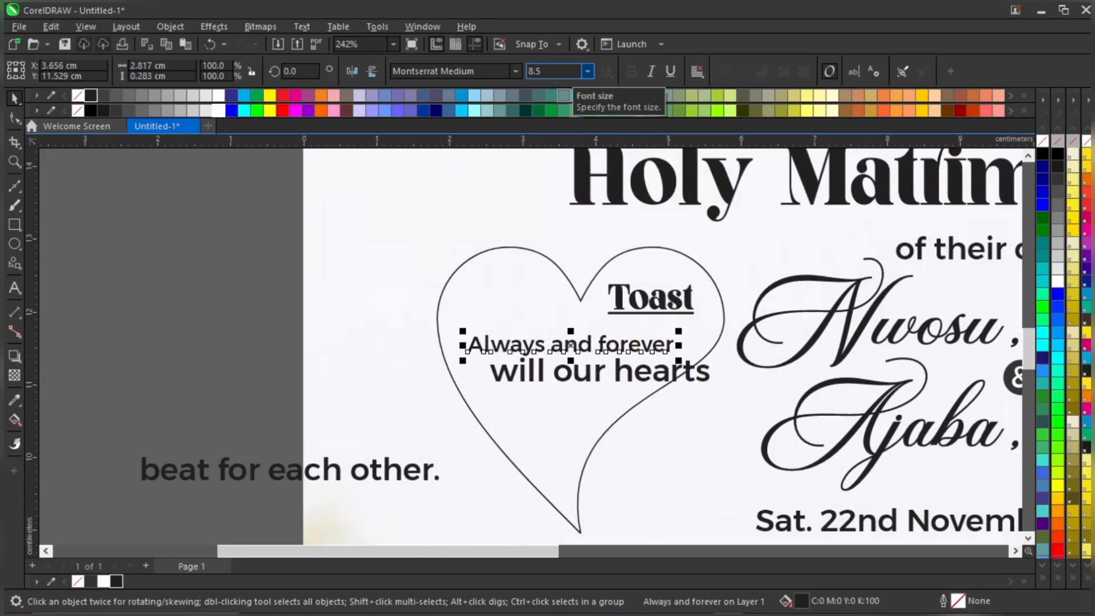
Set 'will our hearts' to 8.5 pt and nudge it just under the first line
{"action": "scroll", "coordinate": [620, 385], "scroll_direction": "up", "scroll_amount": 2}
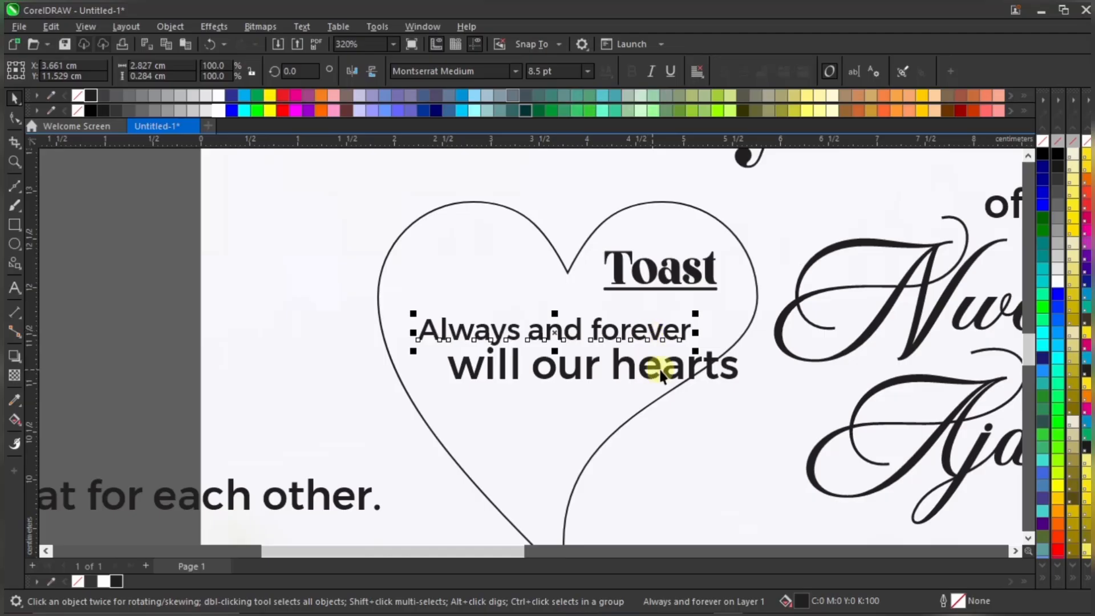
{"action": "left_click", "coordinate": [674, 363]}
{"action": "left_click", "coordinate": [680, 370]}
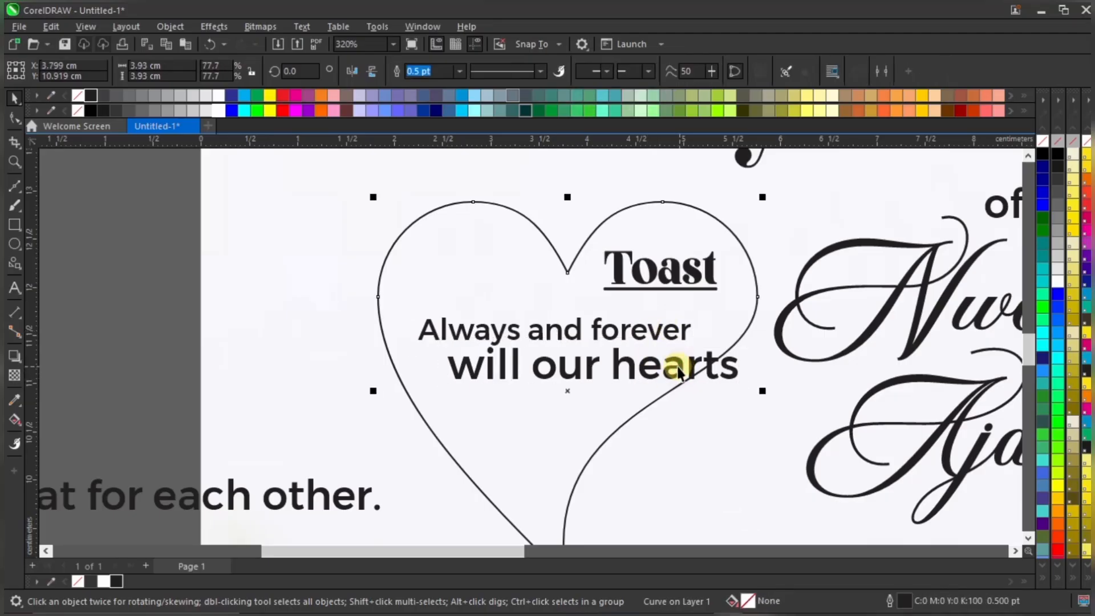
{"action": "left_click", "coordinate": [678, 371]}
{"action": "left_click_drag", "start_coordinate": [672, 369], "coordinate": [664, 369]}
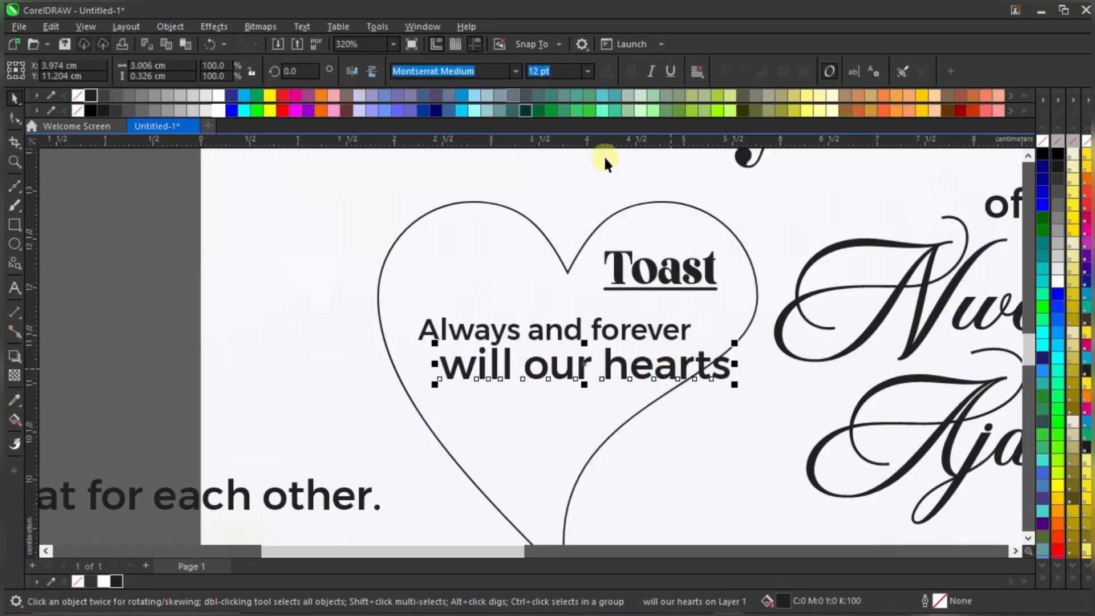
{"action": "left_click", "coordinate": [568, 70]}
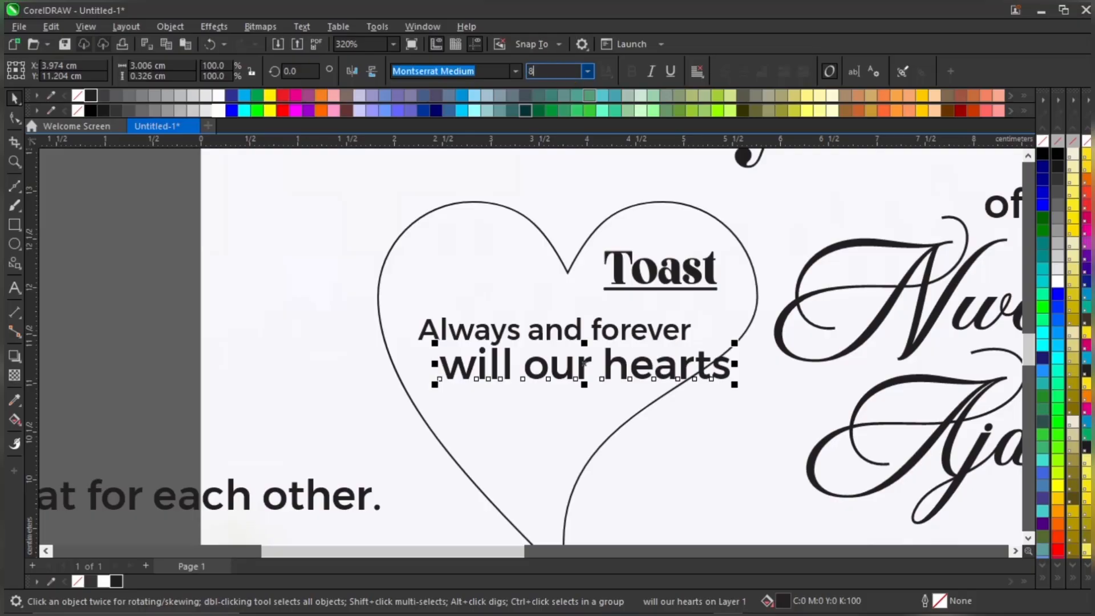
{"action": "type", "text": "8.5"}
{"action": "key", "text": "Return"}
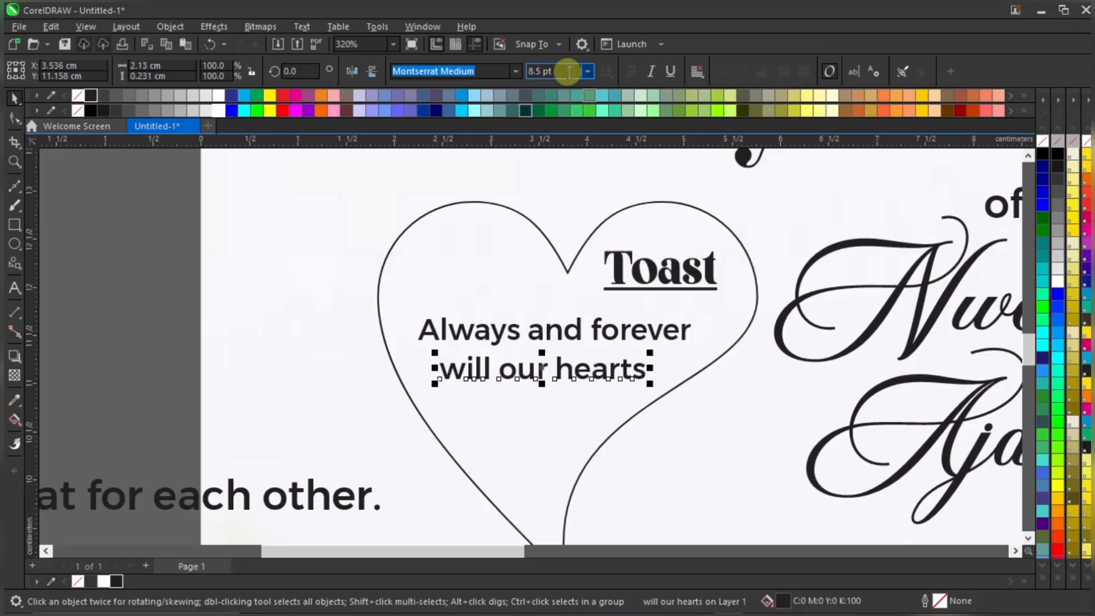
{"action": "left_click", "coordinate": [614, 374]}
{"action": "left_click", "coordinate": [618, 368]}
{"action": "left_click_drag", "start_coordinate": [623, 366], "coordinate": [629, 364]}
Move 'beat for each other.' into the heart and size it to 8.5 pt
{"action": "left_click_drag", "start_coordinate": [165, 498], "coordinate": [635, 402]}
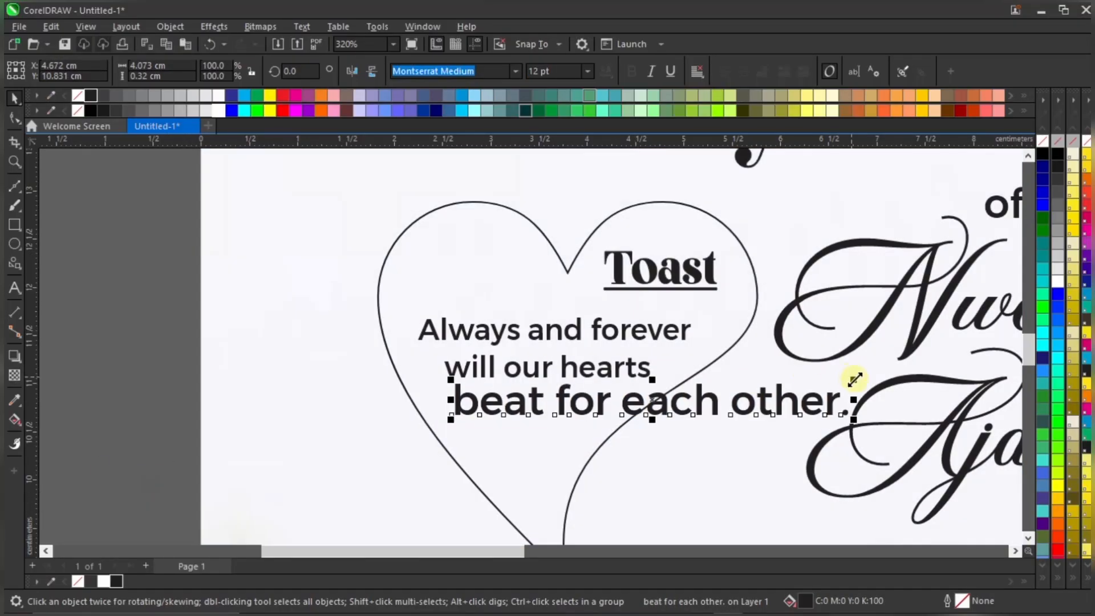
{"action": "left_click_drag", "start_coordinate": [853, 379], "coordinate": [632, 396]}
{"action": "scroll", "coordinate": [626, 364], "scroll_direction": "up", "scroll_amount": 1}
{"action": "left_click", "coordinate": [570, 70]}
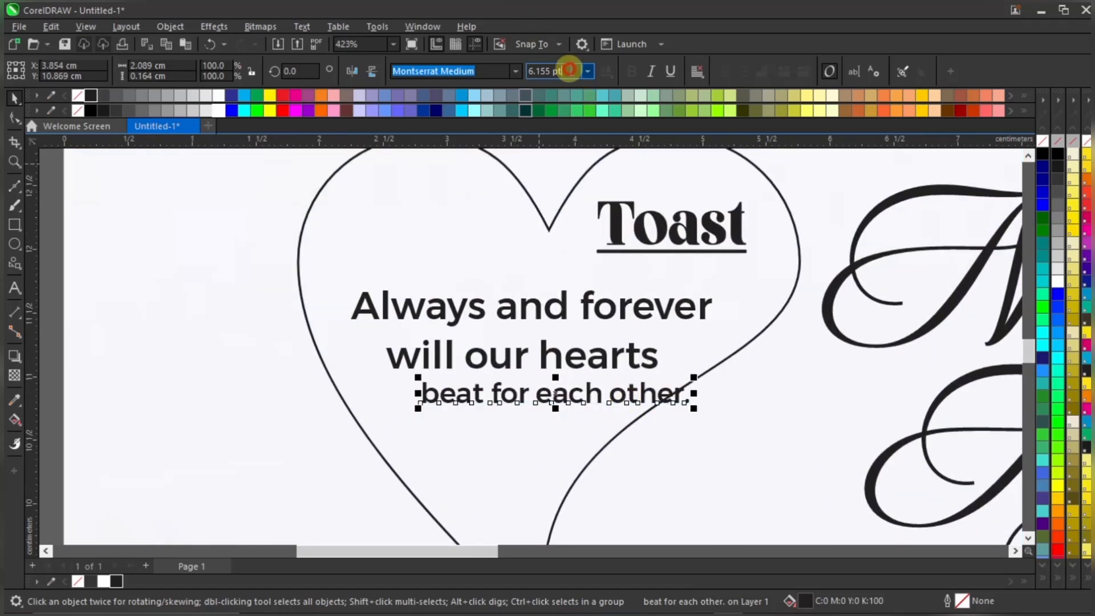
{"action": "type", "text": "8"}
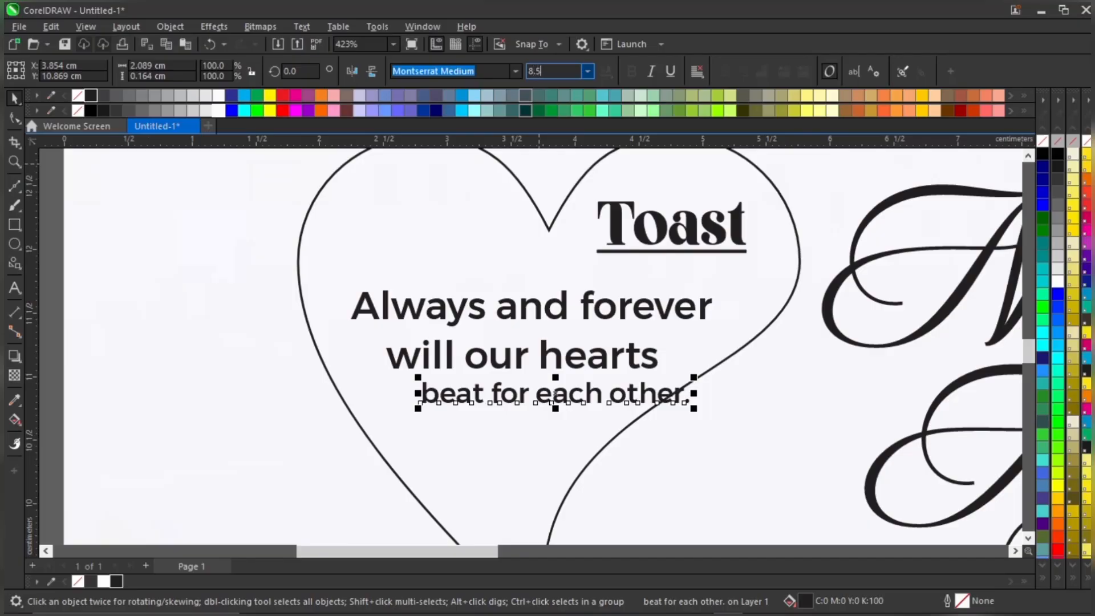
{"action": "type", "text": ".5"}
{"action": "key", "text": "Return"}
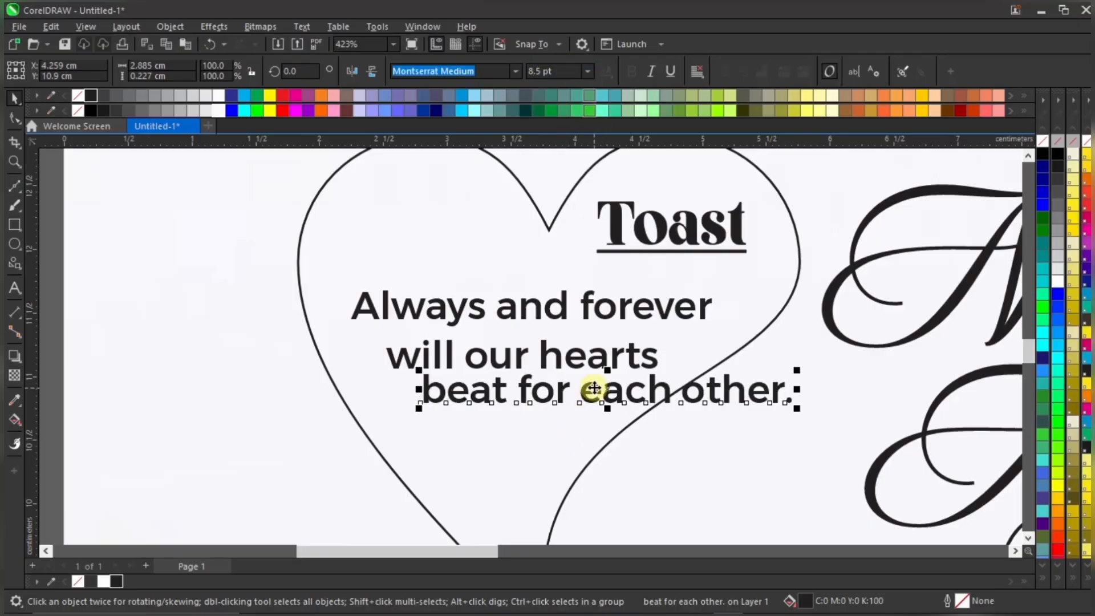
Fine-tune 'beat for each other.' and 'will our hearts' so they stack neatly
{"action": "left_click_drag", "start_coordinate": [594, 388], "coordinate": [577, 392]}
{"action": "left_click_drag", "start_coordinate": [634, 354], "coordinate": [633, 348]}
{"action": "left_click", "coordinate": [648, 390]}
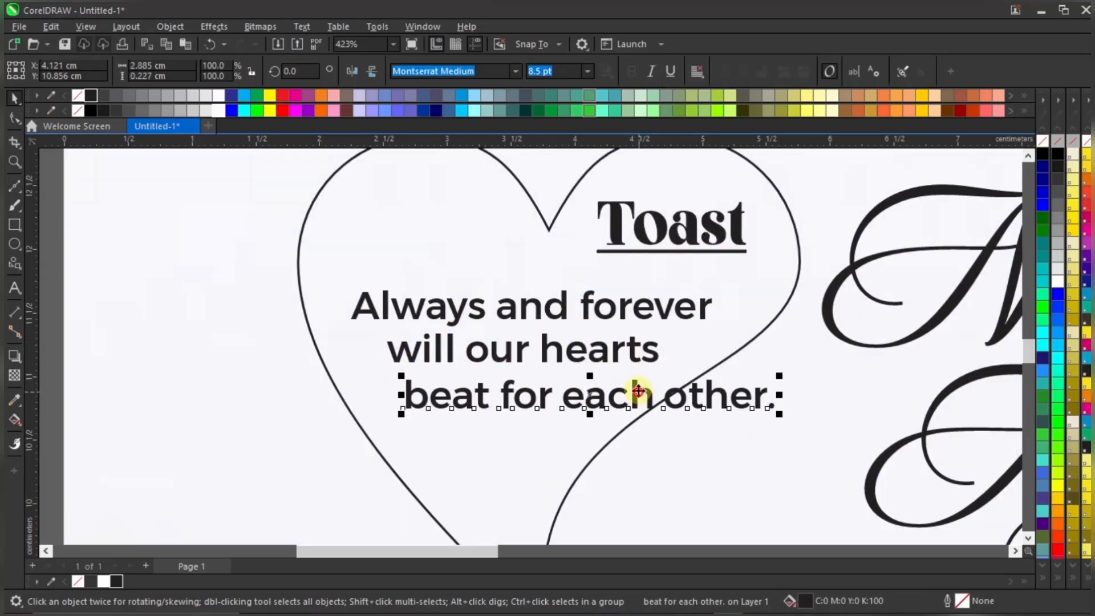
{"action": "left_click_drag", "start_coordinate": [634, 390], "coordinate": [638, 385]}
Put 'other.' on its own line, break it apart, and centre it under 'beat for each'
{"action": "double_click", "coordinate": [666, 391]}
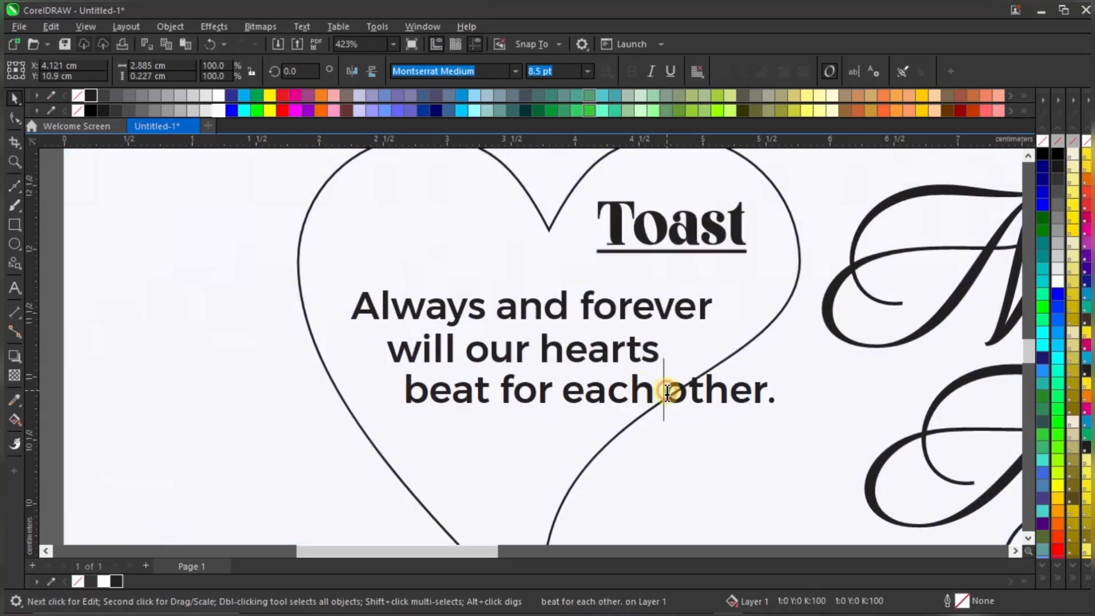
{"action": "key", "text": "BackSpace"}
{"action": "key", "text": "Return"}
{"action": "key", "text": "ctrl+space"}
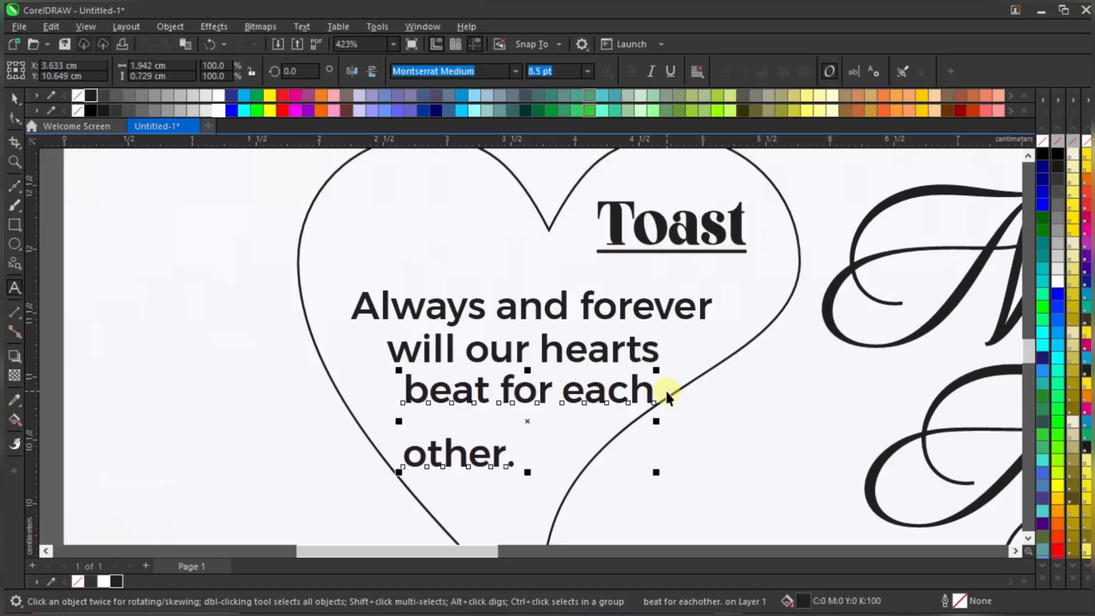
{"action": "key", "text": "ctrl+k"}
{"action": "left_click_drag", "start_coordinate": [496, 457], "coordinate": [542, 428]}
{"action": "left_click_drag", "start_coordinate": [577, 395], "coordinate": [570, 391]}
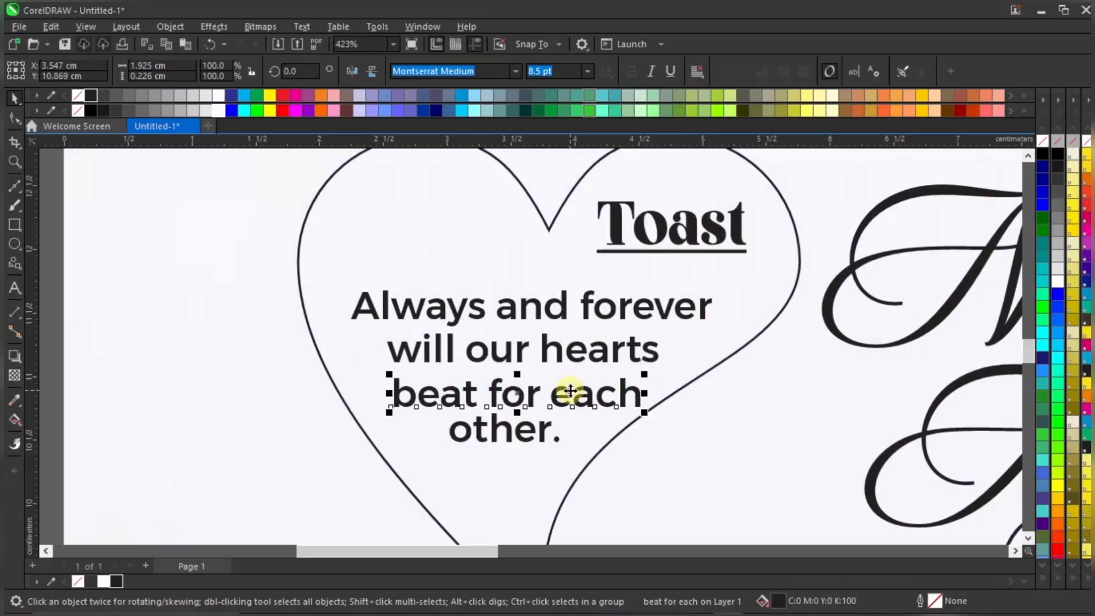
Nudge 'will our hearts' and 'Always and forever' down, then select all four verse lines
{"action": "left_click", "coordinate": [557, 349]}
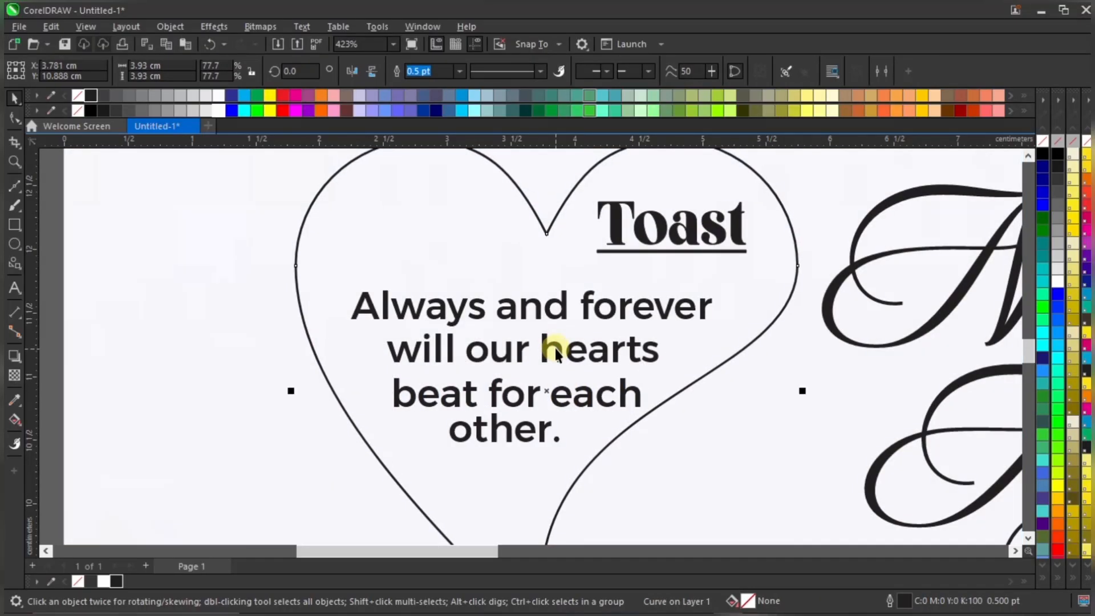
{"action": "double_click", "coordinate": [570, 350]}
{"action": "left_click_drag", "start_coordinate": [573, 355], "coordinate": [567, 359]}
{"action": "left_click", "coordinate": [561, 299]}
{"action": "left_click_drag", "start_coordinate": [563, 298], "coordinate": [563, 306]}
{"action": "scroll", "coordinate": [563, 306], "scroll_direction": "down", "scroll_amount": 2}
{"action": "left_click_drag", "start_coordinate": [178, 277], "coordinate": [785, 419]}
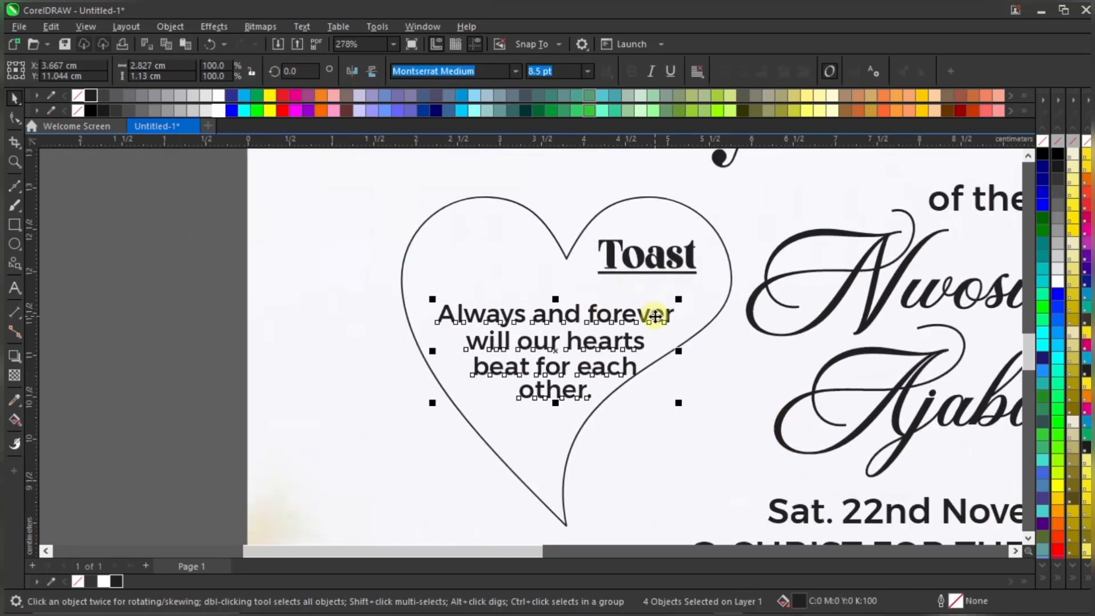
Shift the four verse lines left and reshape the heart's right side at its nodes
{"action": "left_click_drag", "start_coordinate": [653, 313], "coordinate": [631, 336]}
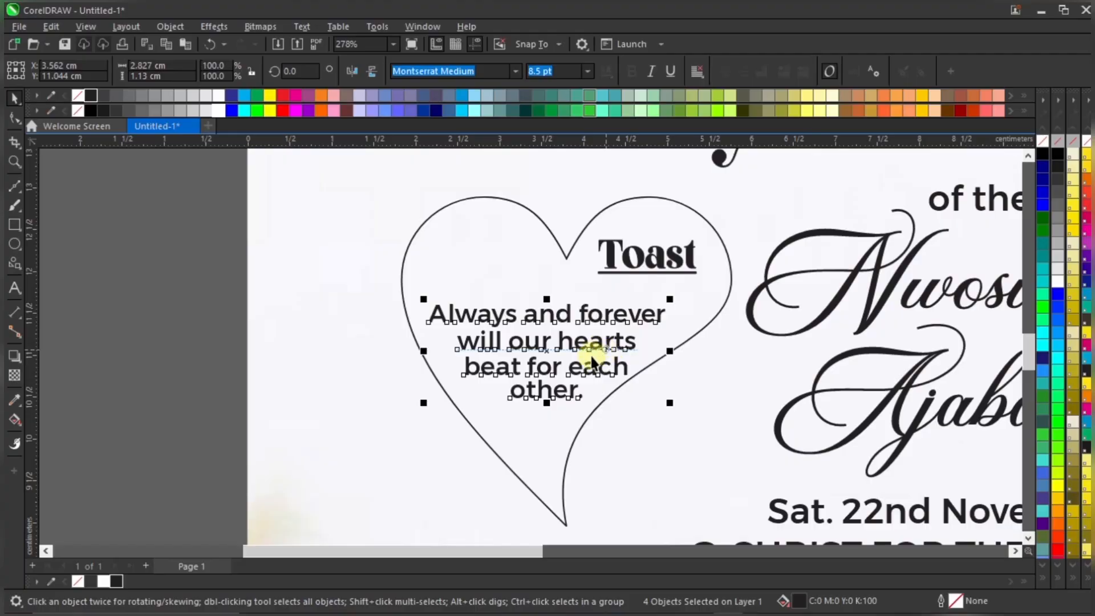
{"action": "scroll", "coordinate": [602, 351], "scroll_direction": "down", "scroll_amount": 1}
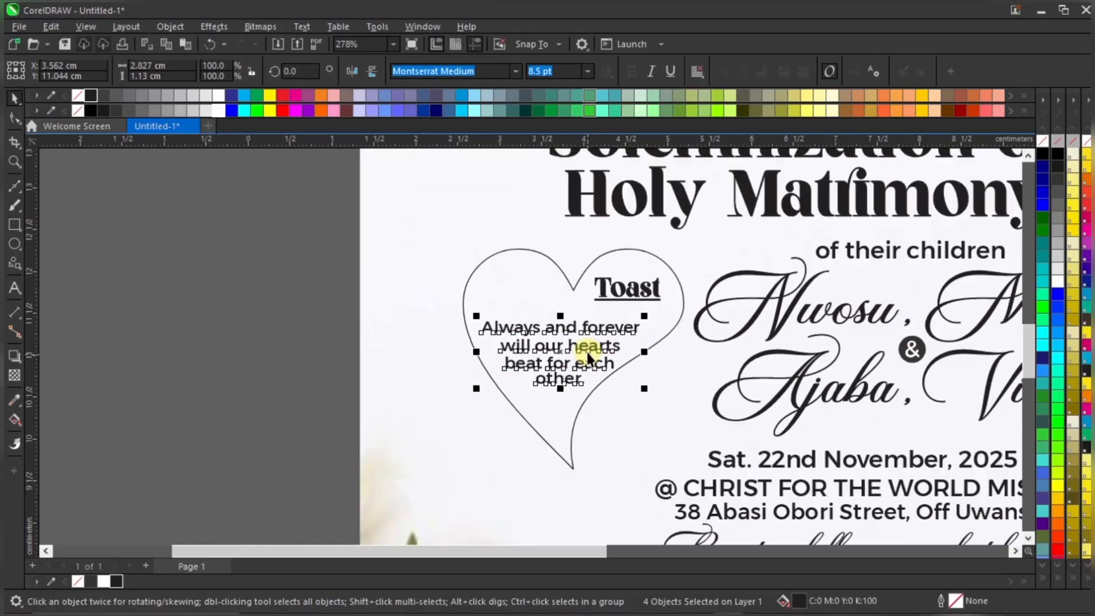
{"action": "double_click", "coordinate": [531, 287]}
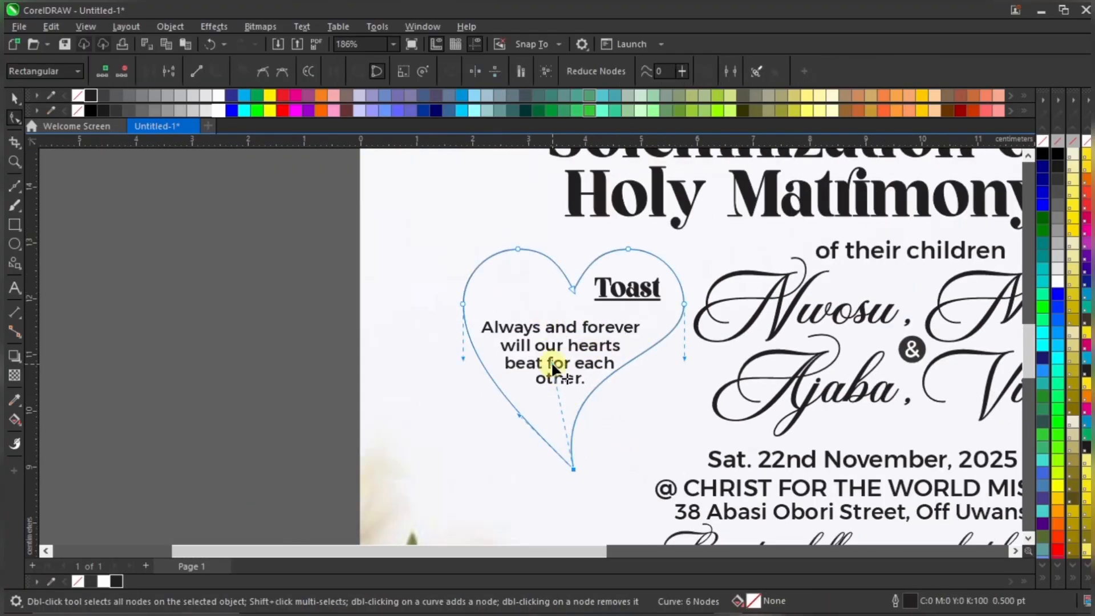
{"action": "left_click_drag", "start_coordinate": [553, 363], "coordinate": [573, 360]}
{"action": "key", "text": "space"}
{"action": "key", "text": "space"}
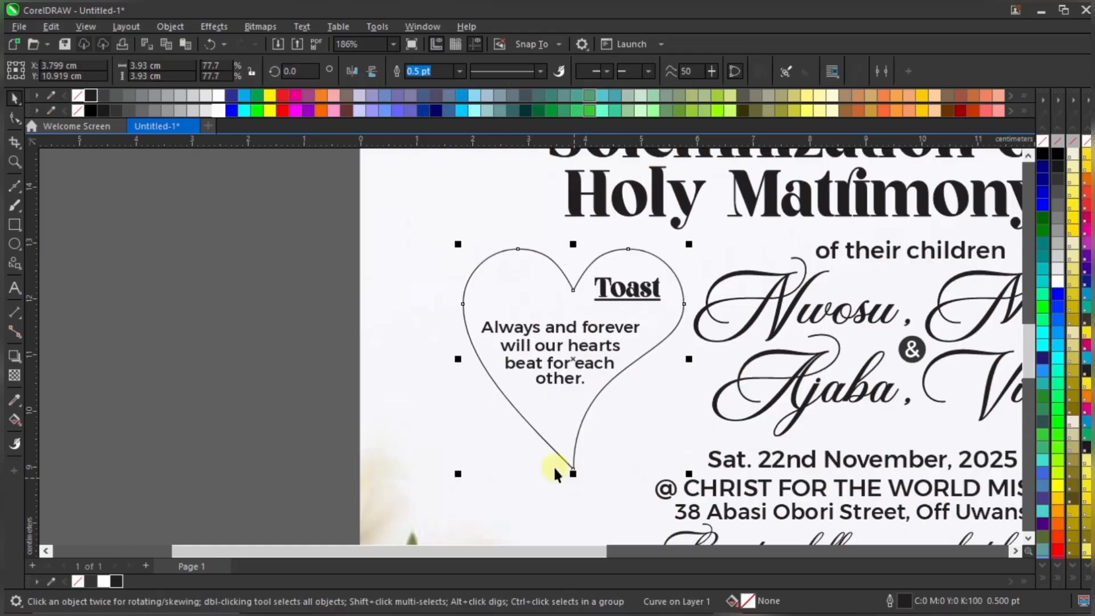
Shrink the heart slightly from its corner handles, then deselect it
{"action": "left_click_drag", "start_coordinate": [460, 476], "coordinate": [463, 470]}
{"action": "scroll", "coordinate": [664, 322], "scroll_direction": "up", "scroll_amount": 1}
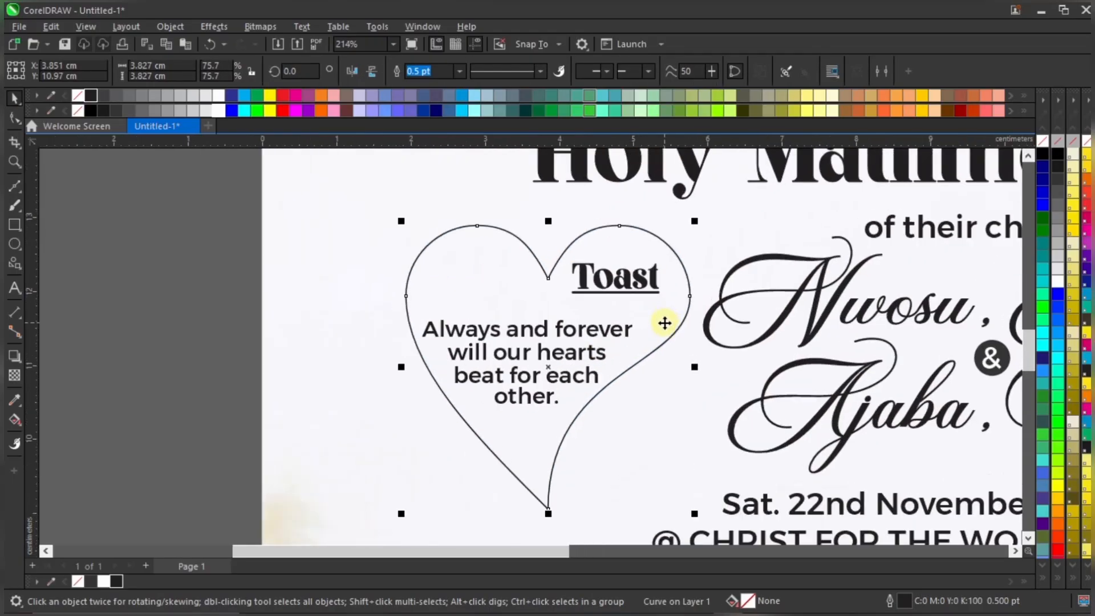
{"action": "left_click_drag", "start_coordinate": [692, 513], "coordinate": [679, 501]}
{"action": "scroll", "coordinate": [603, 419], "scroll_direction": "down", "scroll_amount": 1}
{"action": "key", "text": "space"}
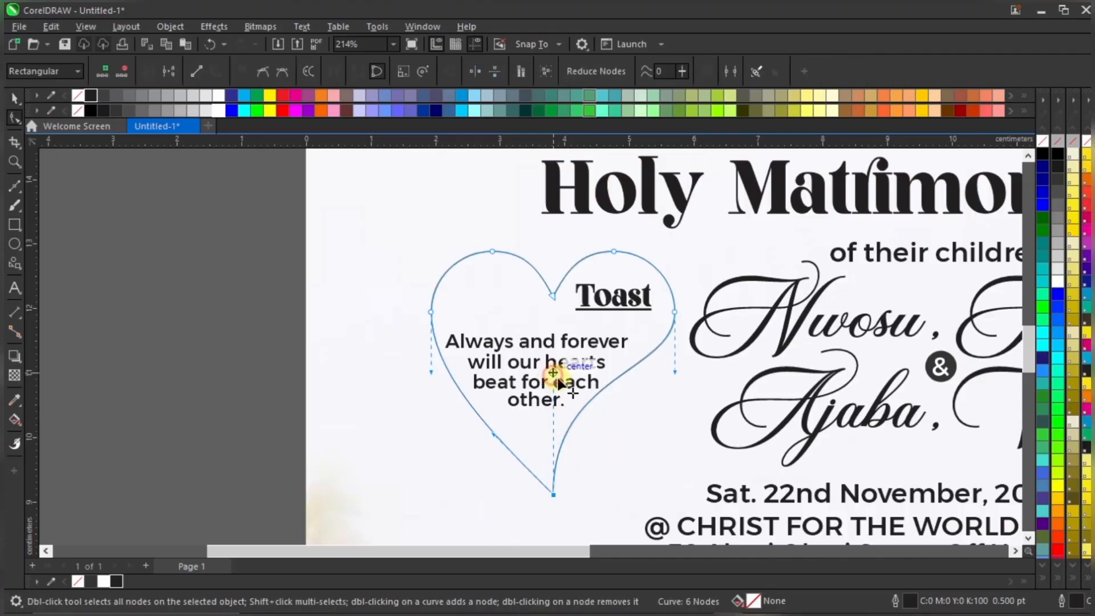
{"action": "scroll", "coordinate": [566, 365], "scroll_direction": "down", "scroll_amount": 3}
{"action": "key", "text": "space"}
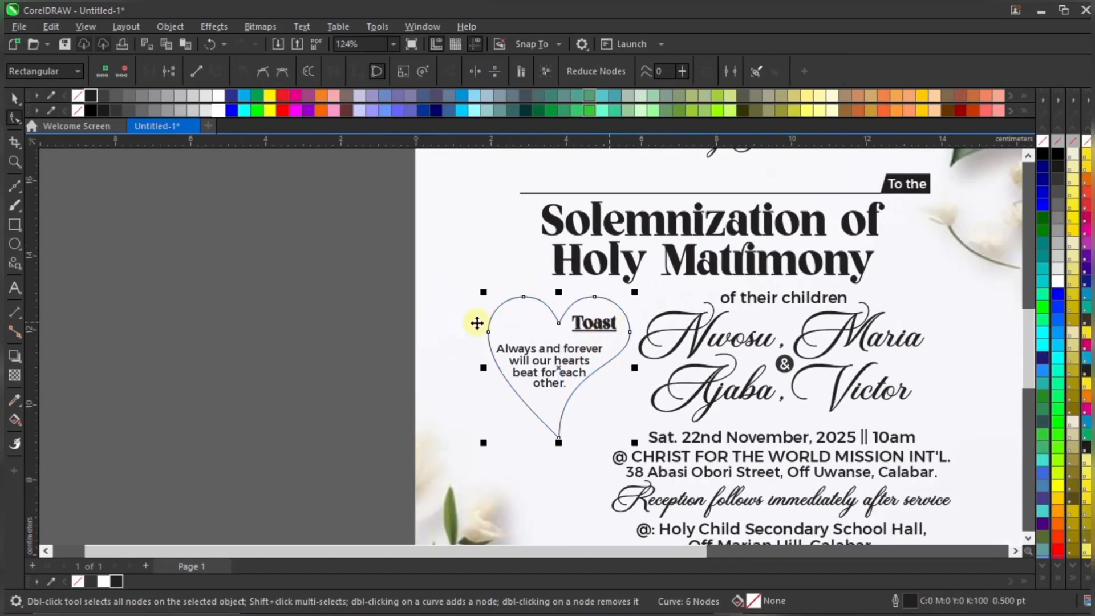
{"action": "left_click", "coordinate": [320, 370]}
{"action": "scroll", "coordinate": [589, 328], "scroll_direction": "down", "scroll_amount": 2}
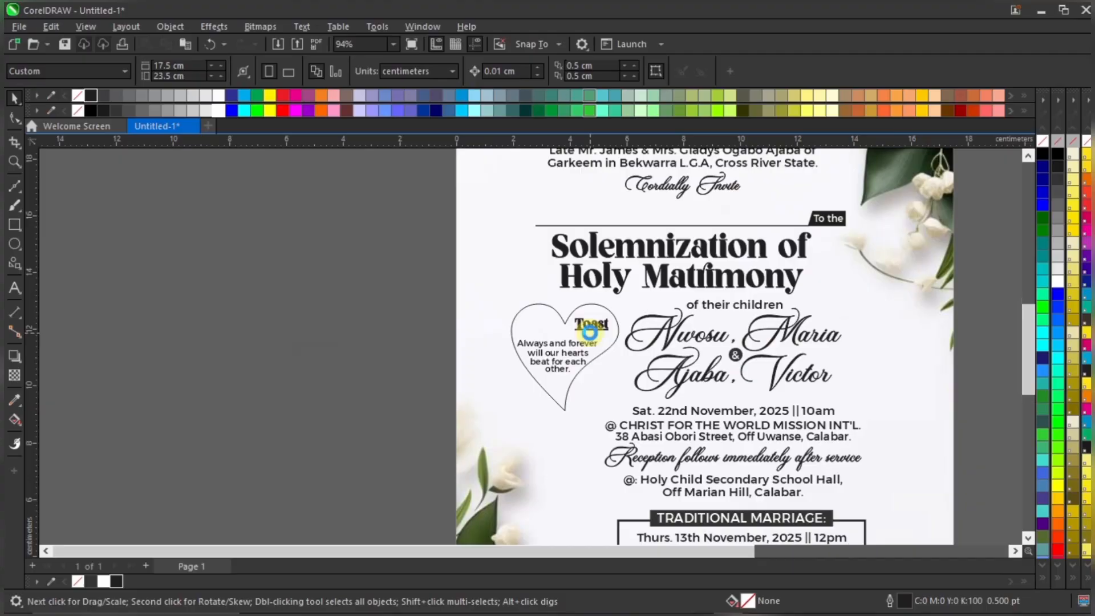
{"action": "scroll", "coordinate": [589, 331], "scroll_direction": "up", "scroll_amount": 2}
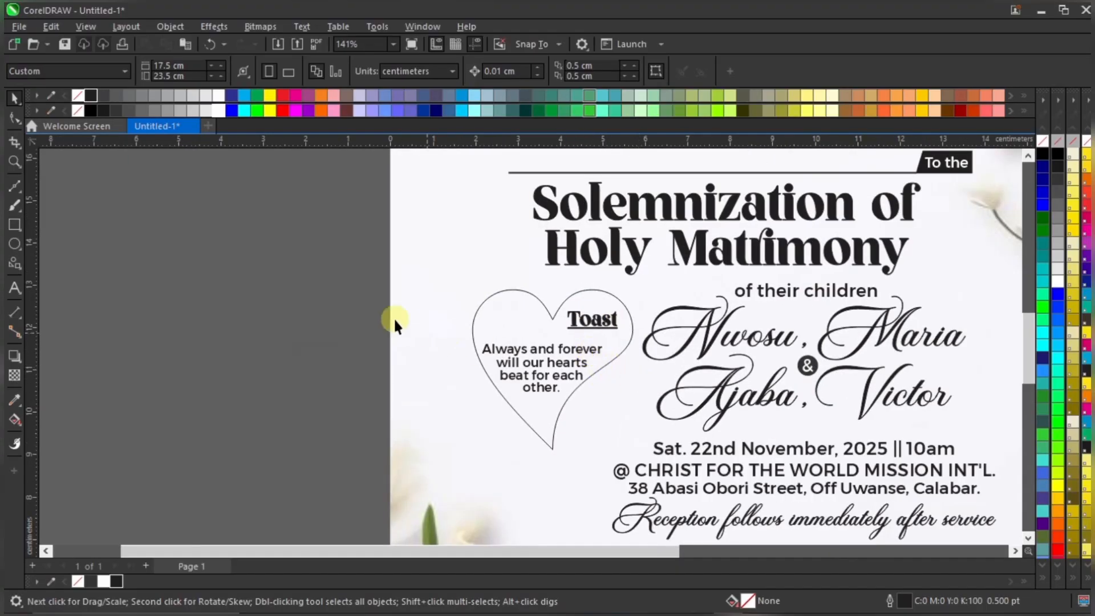
{"action": "scroll", "coordinate": [551, 319], "scroll_direction": "up", "scroll_amount": 1}
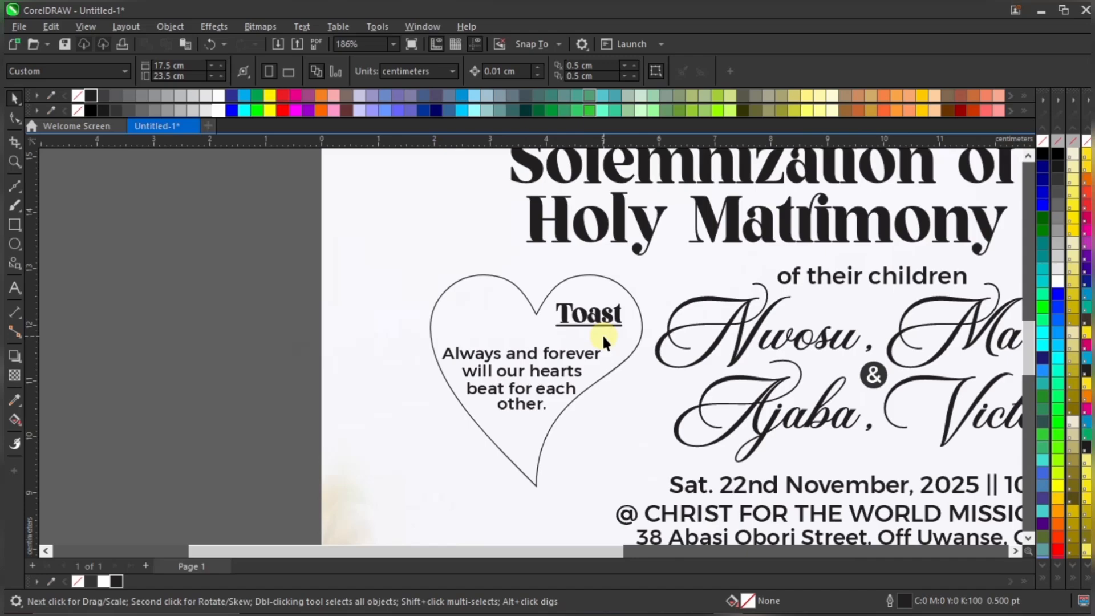
Move the Toast heading and verse lines off the page to the left
{"action": "left_click_drag", "start_coordinate": [268, 264], "coordinate": [699, 422]}
{"action": "left_click_drag", "start_coordinate": [602, 327], "coordinate": [240, 355]}
{"action": "left_click", "coordinate": [521, 331]}
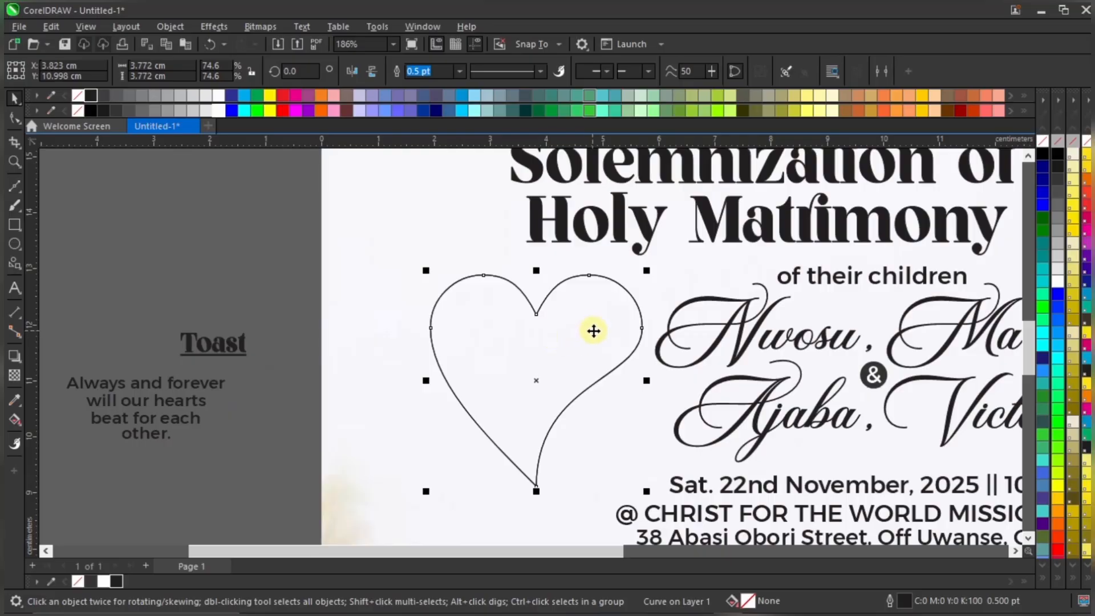
Drop a copy of the heart to its left, undo it, and bring up the heart's rotate handles
{"action": "left_click_drag", "start_coordinate": [597, 318], "coordinate": [439, 341]}
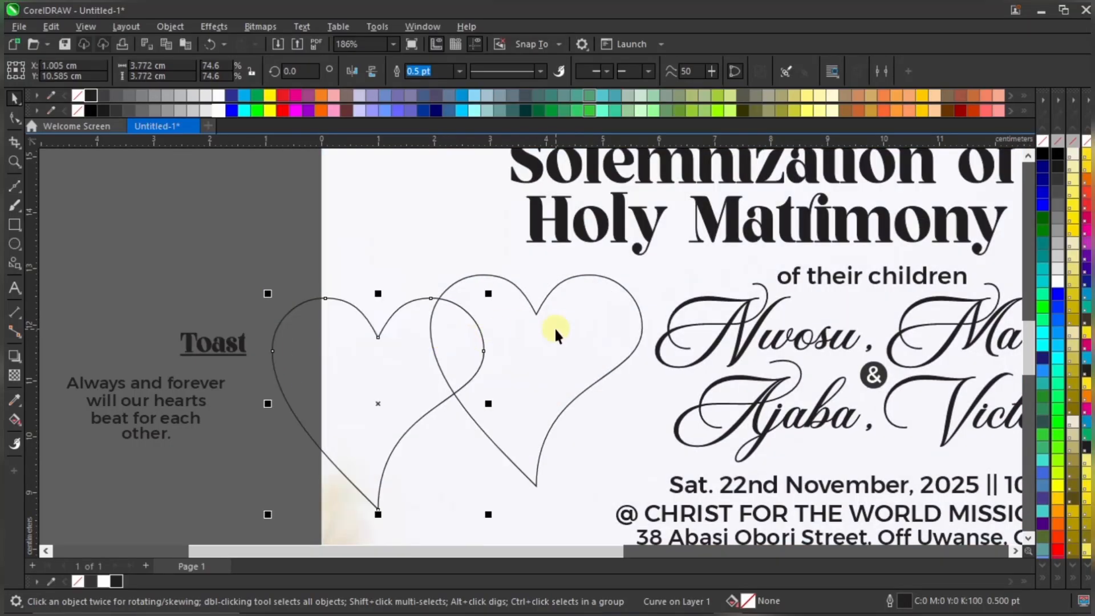
{"action": "scroll", "coordinate": [494, 312], "scroll_direction": "up", "scroll_amount": 1}
{"action": "scroll", "coordinate": [494, 312], "scroll_direction": "down", "scroll_amount": 1}
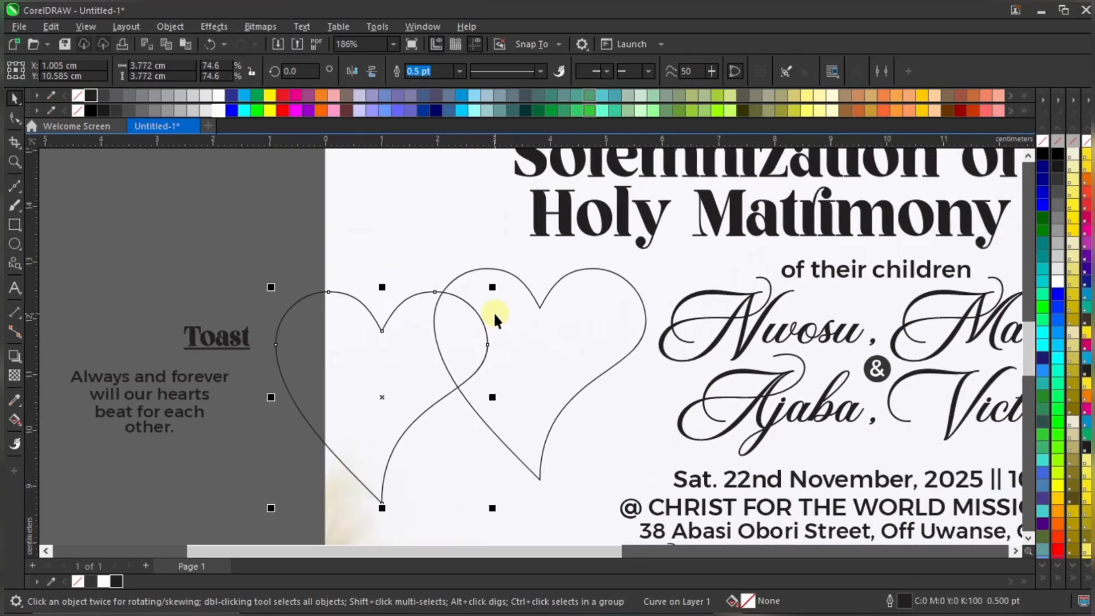
{"action": "key", "text": "ctrl+z"}
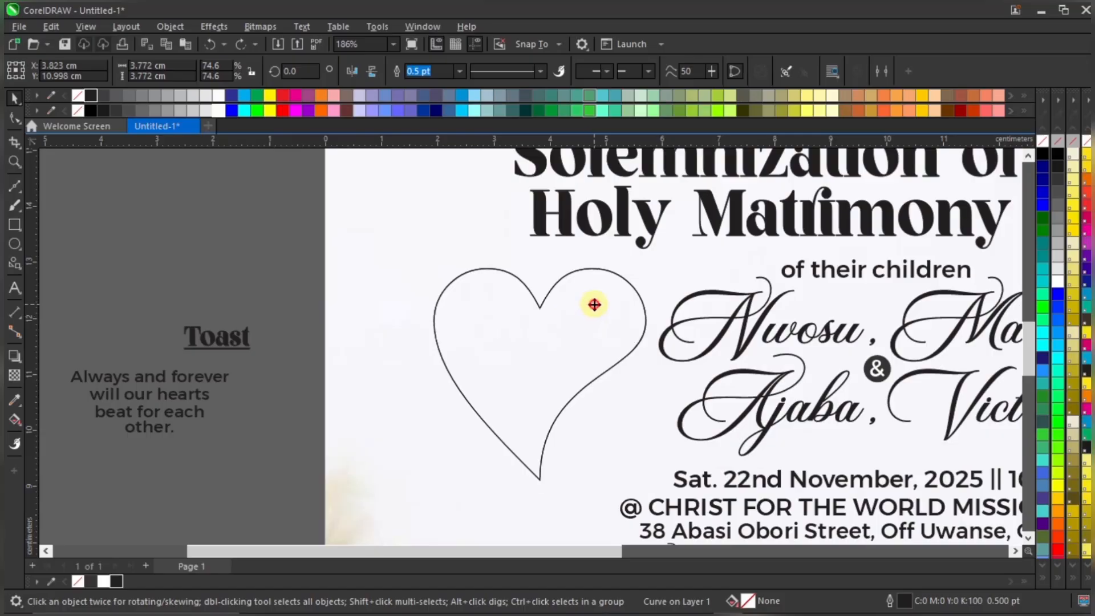
{"action": "left_click", "coordinate": [601, 307]}
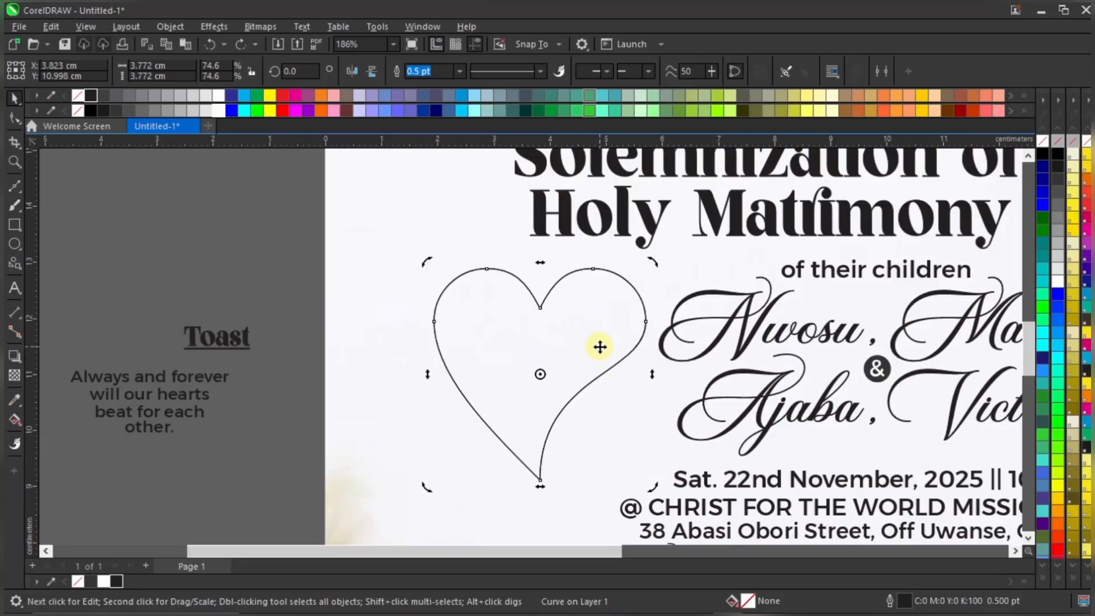
{"action": "scroll", "coordinate": [600, 346], "scroll_direction": "up", "scroll_amount": 1}
{"action": "scroll", "coordinate": [668, 252], "scroll_direction": "up", "scroll_amount": 3}
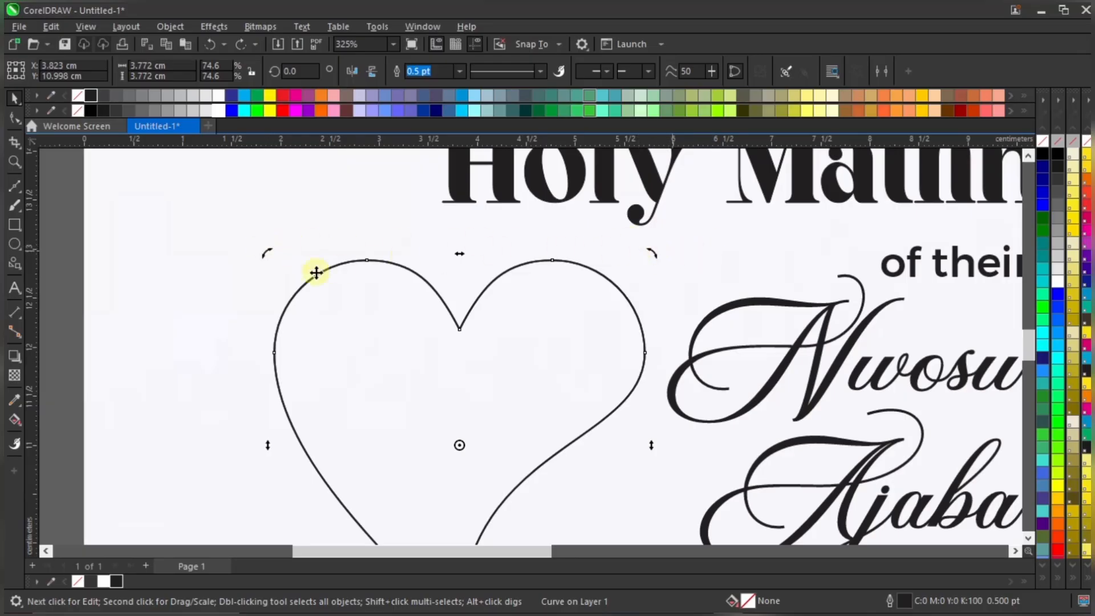
{"action": "scroll", "coordinate": [660, 246], "scroll_direction": "down", "scroll_amount": 3}
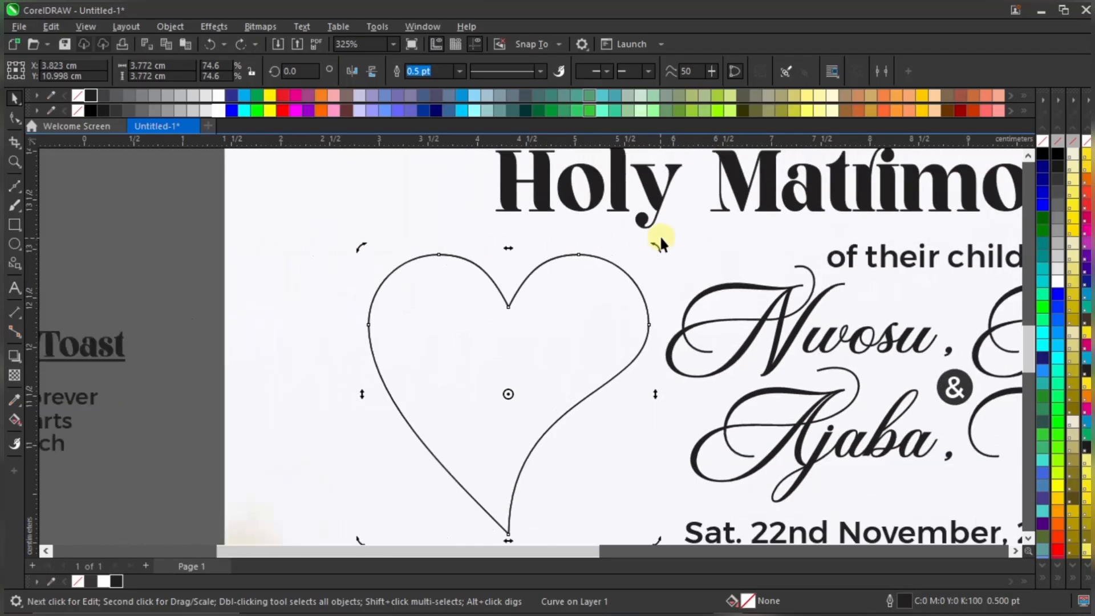
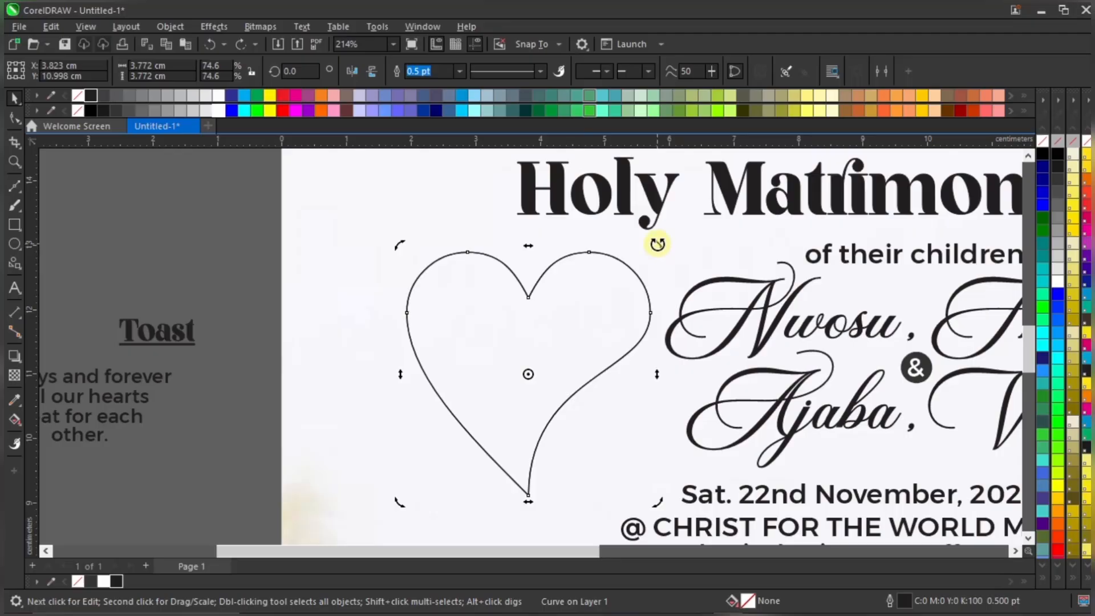
Rotate a copy of the heart about 10° so it overlaps the original, then select the tilted copy
{"action": "left_click_drag", "start_coordinate": [658, 245], "coordinate": [689, 260]}
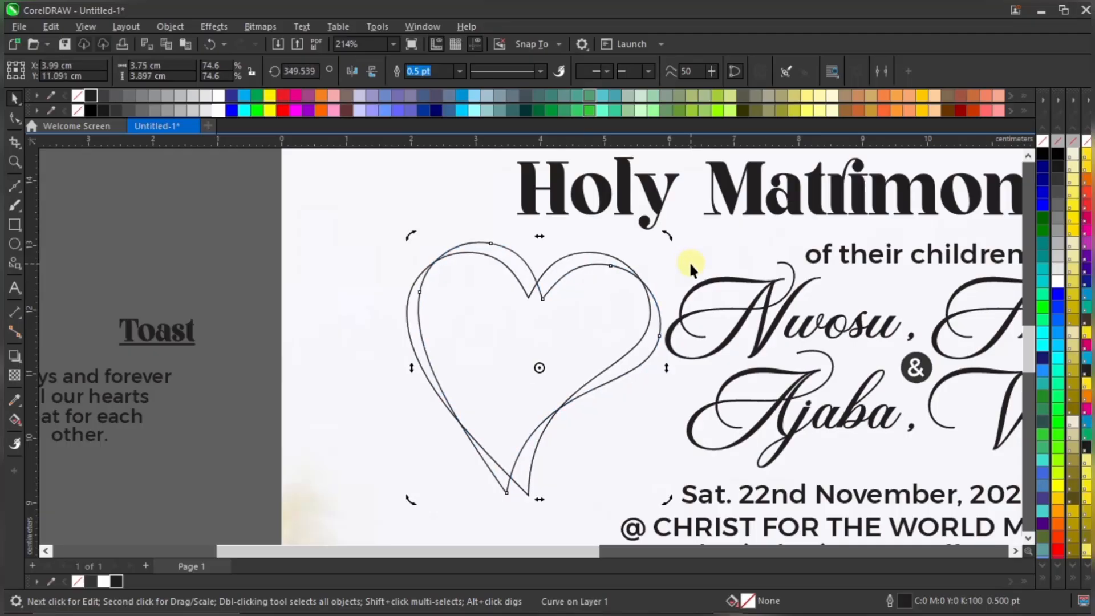
{"action": "left_click", "coordinate": [238, 268]}
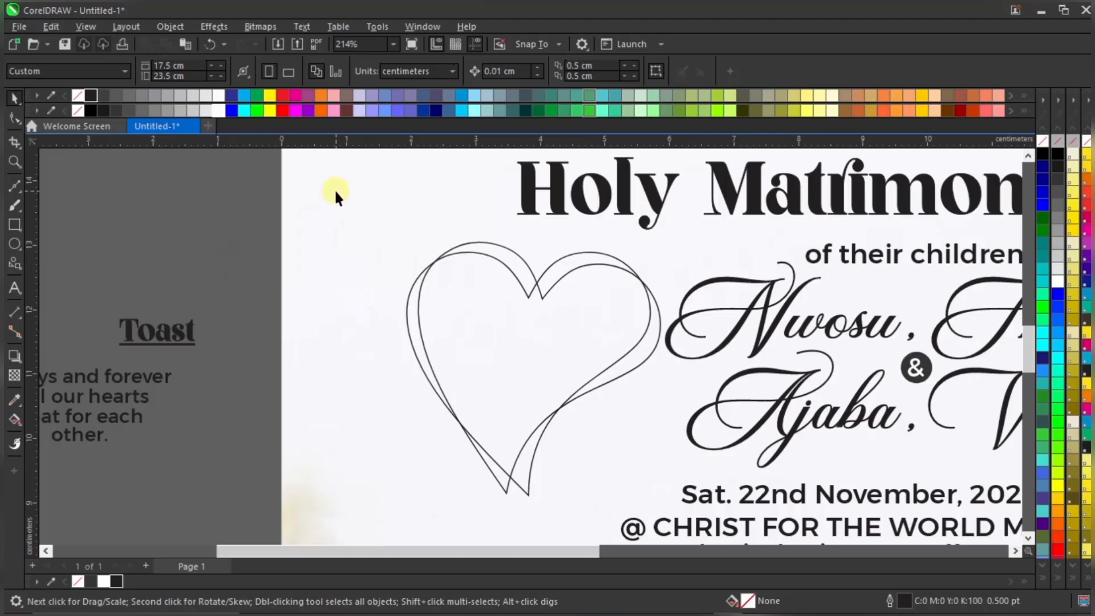
{"action": "left_click", "coordinate": [503, 248]}
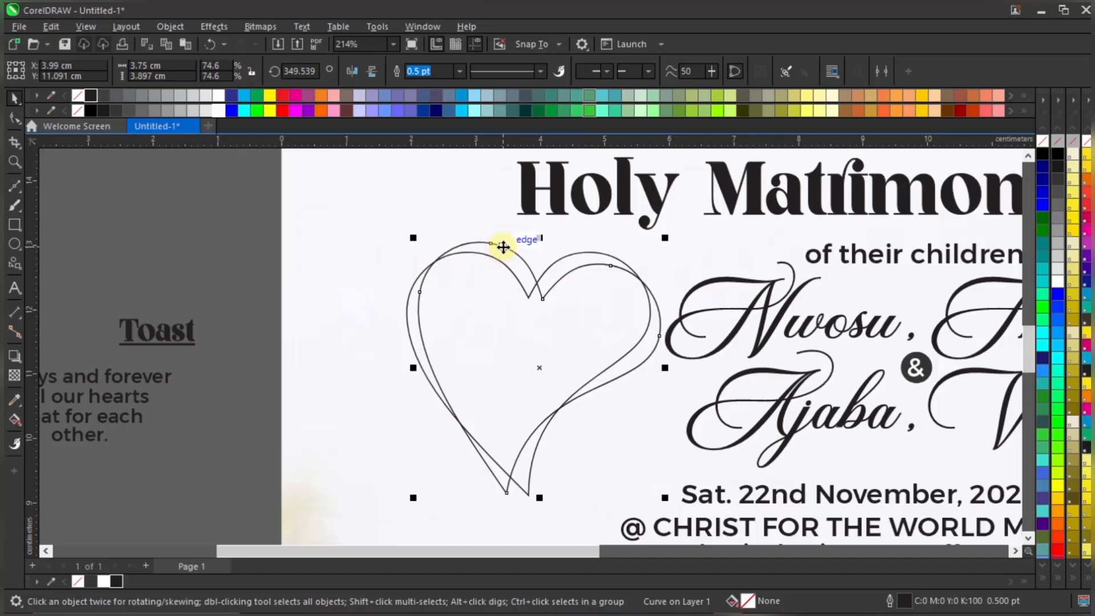
Fill the tilted heart light grey with no outline and the original heart black
{"action": "left_click", "coordinate": [90, 581]}
{"action": "right_click", "coordinate": [76, 582]}
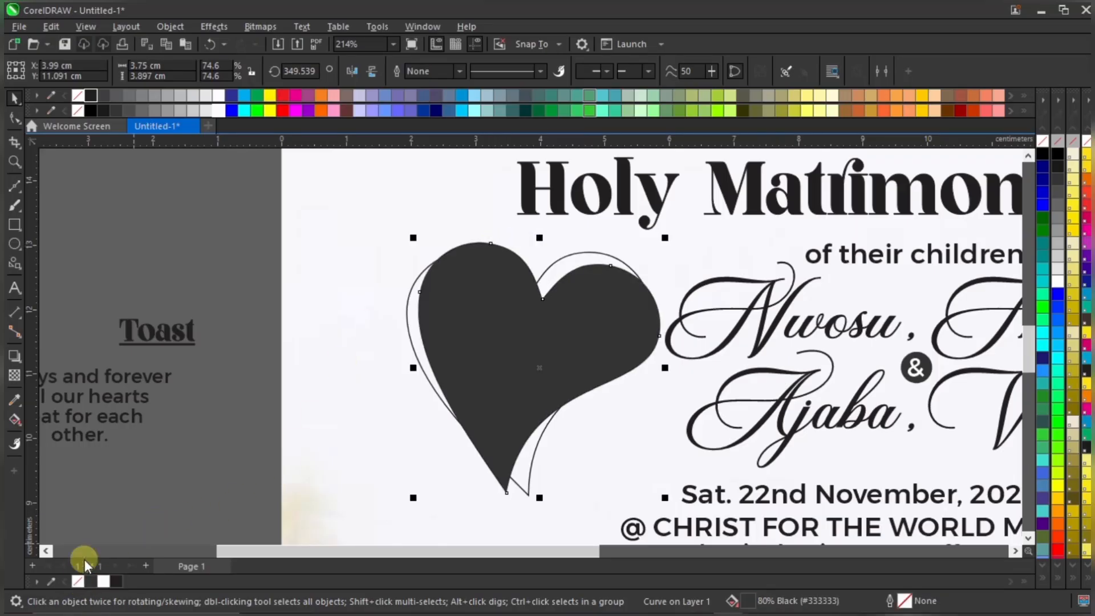
{"action": "left_click", "coordinate": [241, 259]}
{"action": "scroll", "coordinate": [604, 263], "scroll_direction": "up", "scroll_amount": 2}
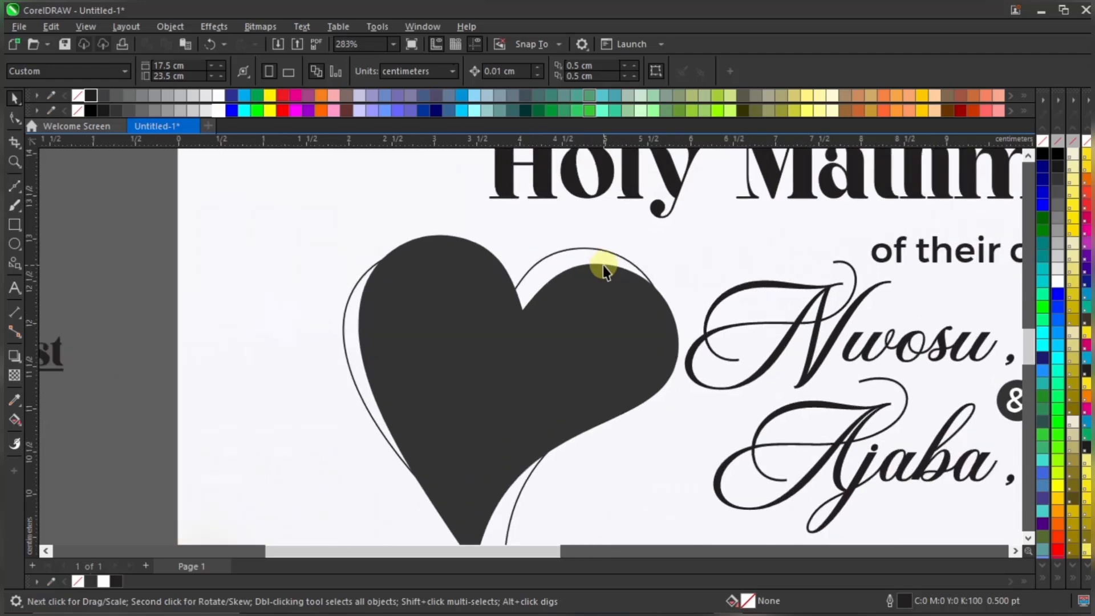
{"action": "left_click", "coordinate": [347, 350]}
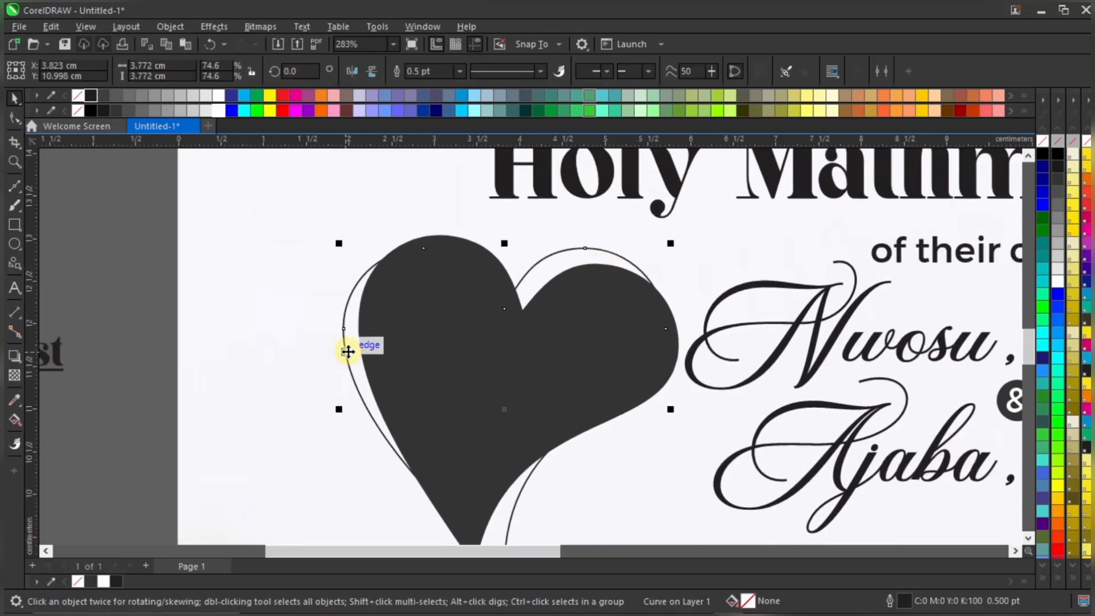
{"action": "scroll", "coordinate": [446, 271], "scroll_direction": "down", "scroll_amount": 2}
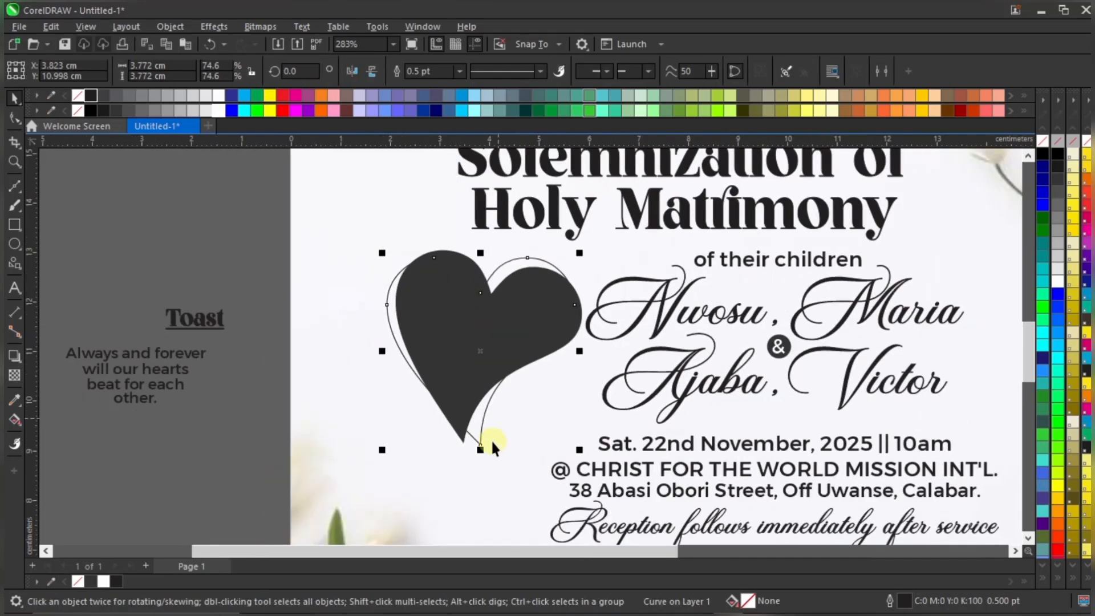
{"action": "scroll", "coordinate": [475, 442], "scroll_direction": "up", "scroll_amount": 3}
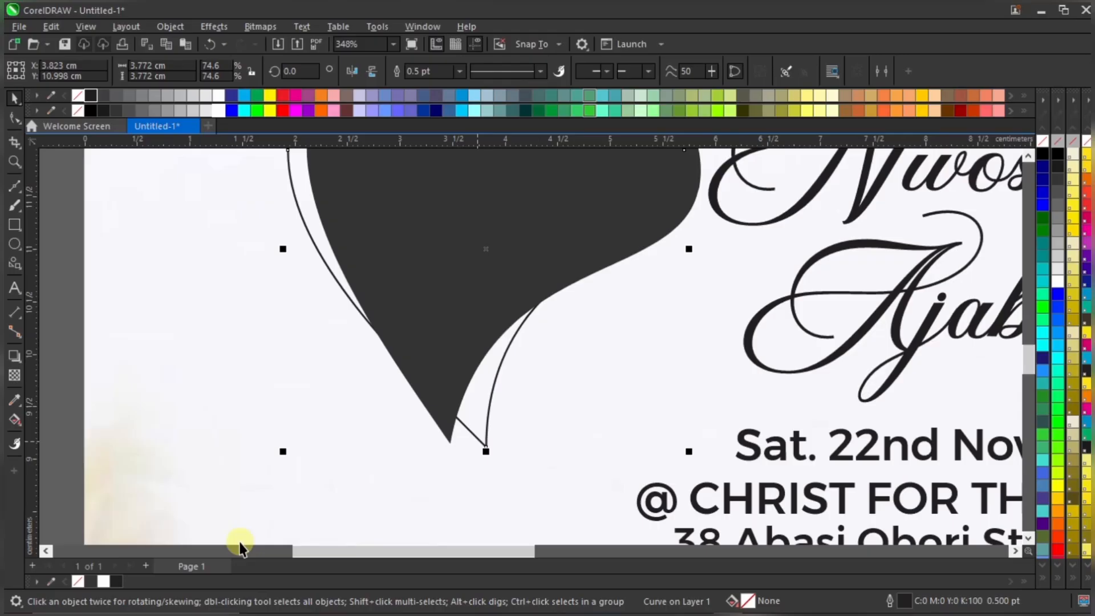
{"action": "left_click", "coordinate": [116, 581]}
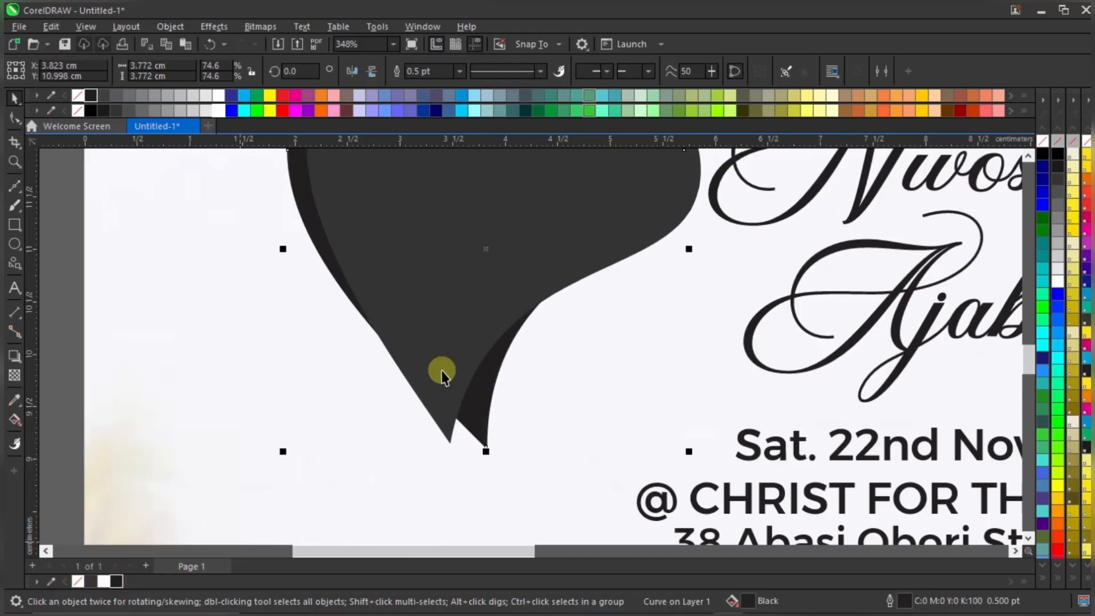
{"action": "scroll", "coordinate": [441, 371], "scroll_direction": "down", "scroll_amount": 4}
{"action": "left_click", "coordinate": [435, 320]}
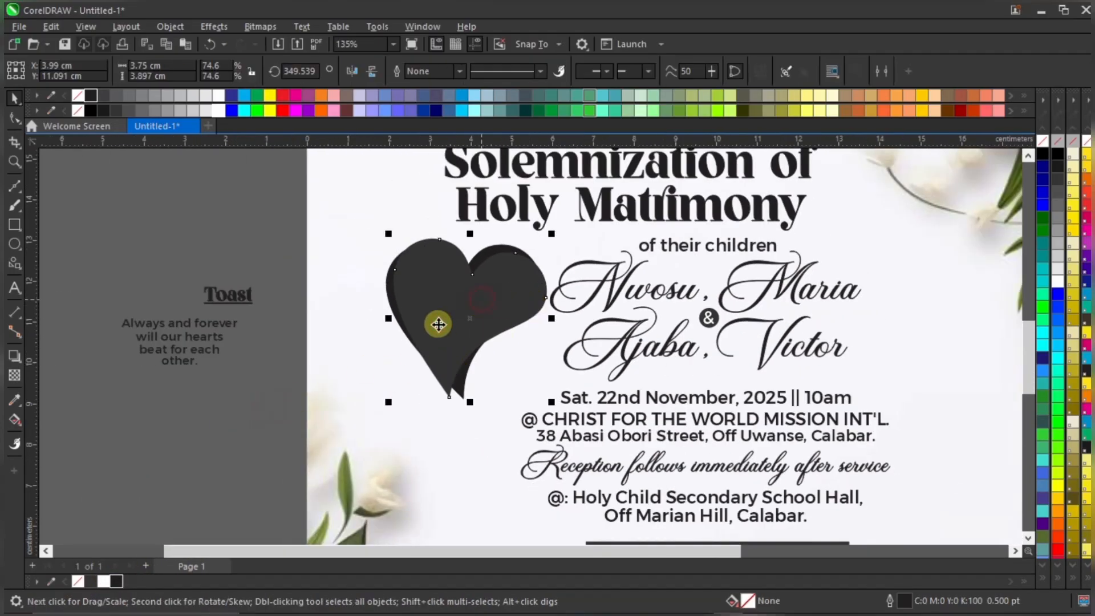
{"action": "left_click", "coordinate": [180, 110]}
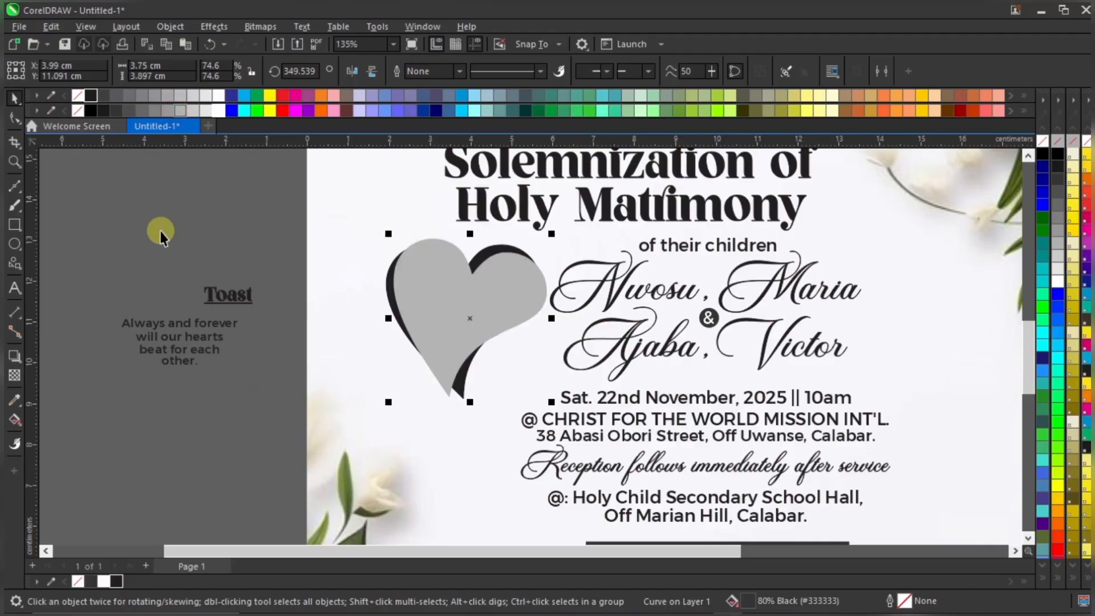
{"action": "left_click", "coordinate": [189, 242]}
Tilt the black shadow heart and the grey heart slightly, leaving the grey heart at 352°
{"action": "scroll", "coordinate": [440, 259], "scroll_direction": "up", "scroll_amount": 1}
{"action": "scroll", "coordinate": [439, 257], "scroll_direction": "up", "scroll_amount": 4}
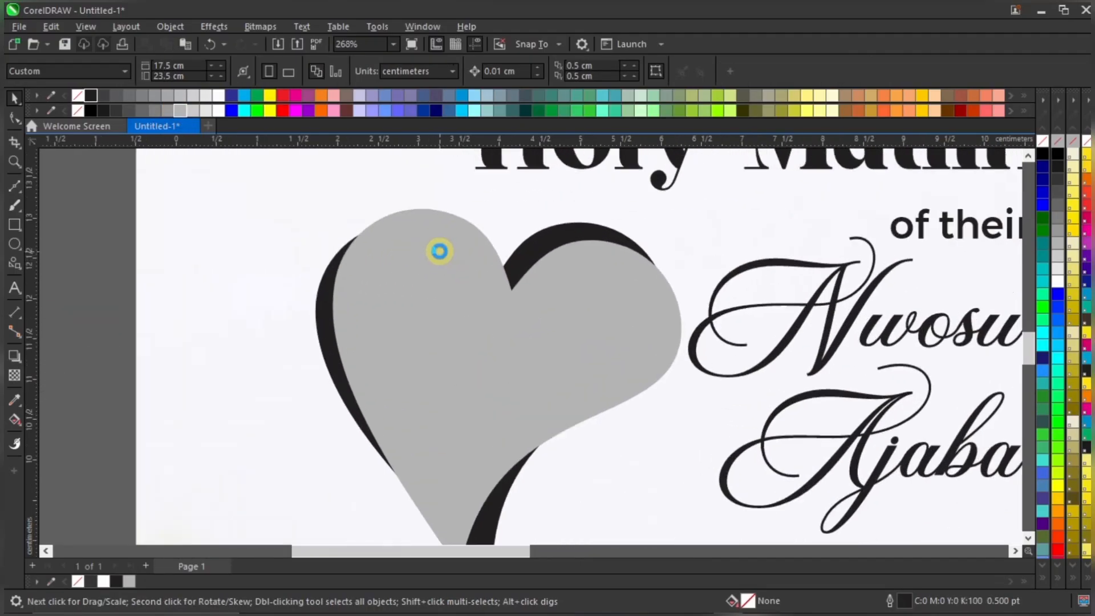
{"action": "scroll", "coordinate": [459, 265], "scroll_direction": "down", "scroll_amount": 6}
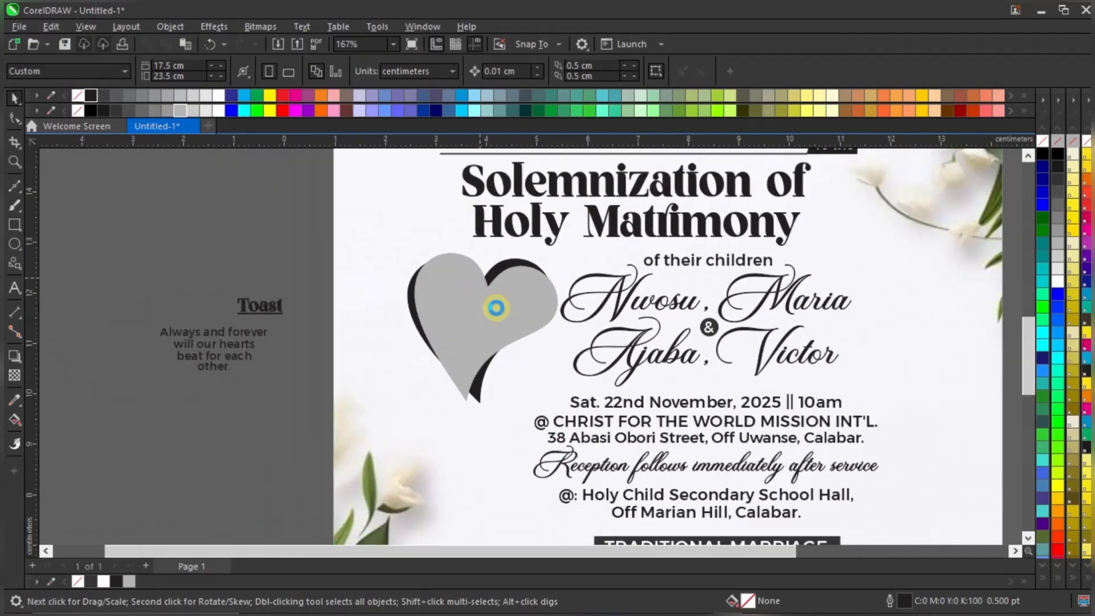
{"action": "scroll", "coordinate": [521, 293], "scroll_direction": "down", "scroll_amount": 1}
{"action": "scroll", "coordinate": [523, 290], "scroll_direction": "up", "scroll_amount": 3}
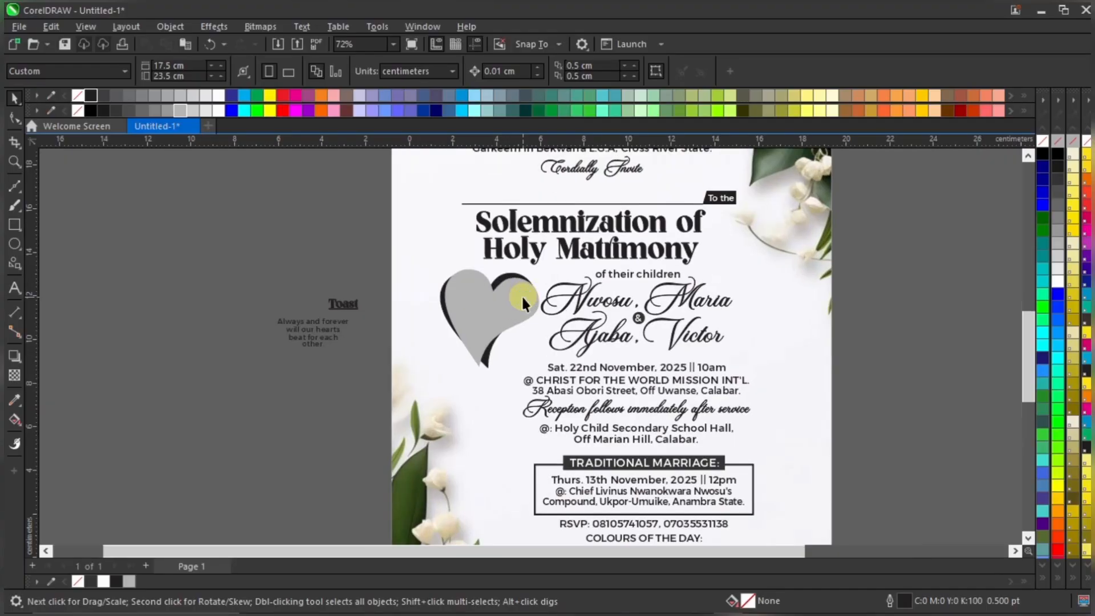
{"action": "left_click", "coordinate": [522, 283]}
{"action": "left_click", "coordinate": [531, 276]}
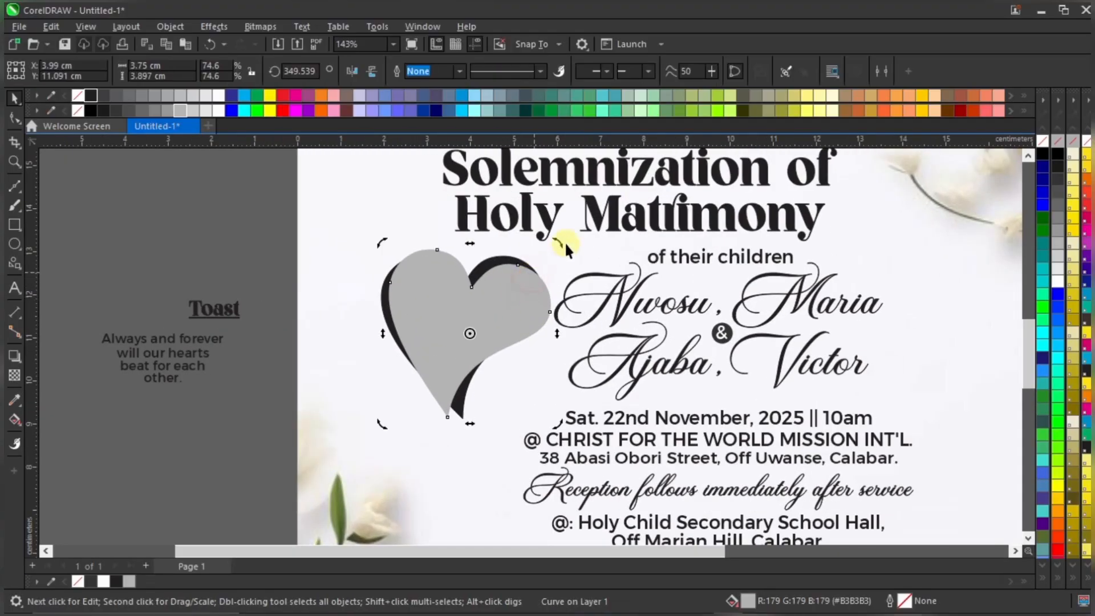
{"action": "left_click", "coordinate": [460, 409]}
{"action": "left_click", "coordinate": [459, 408]}
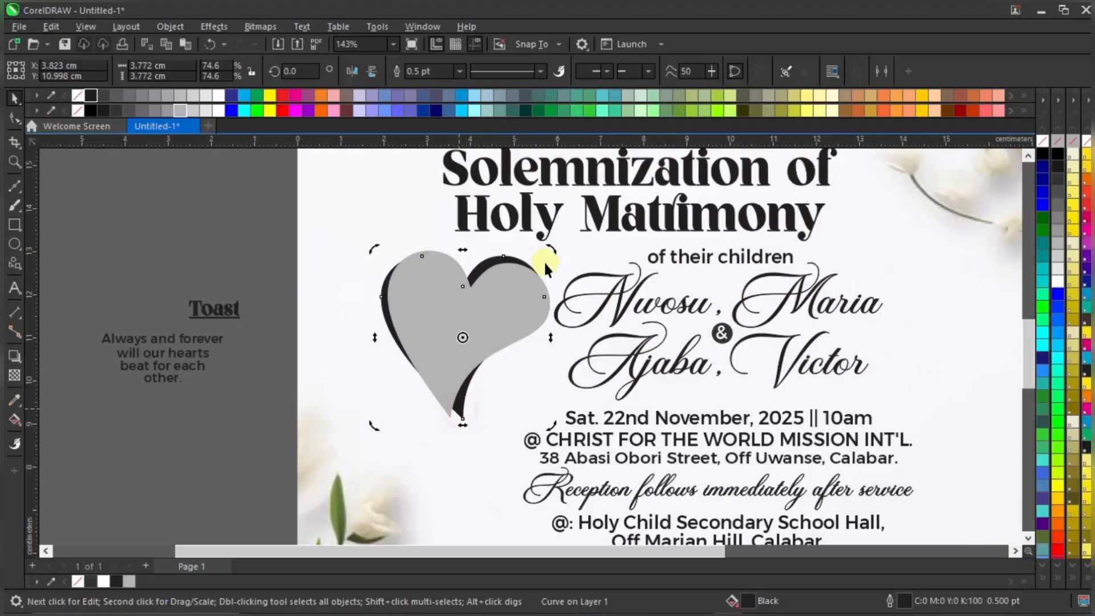
{"action": "mouse_move", "coordinate": [551, 249]}
{"action": "left_mouse_down"}
{"action": "mouse_move", "coordinate": [533, 216]}
{"action": "mouse_move", "coordinate": [565, 254]}
{"action": "mouse_move", "coordinate": [550, 250]}
{"action": "left_mouse_up"}
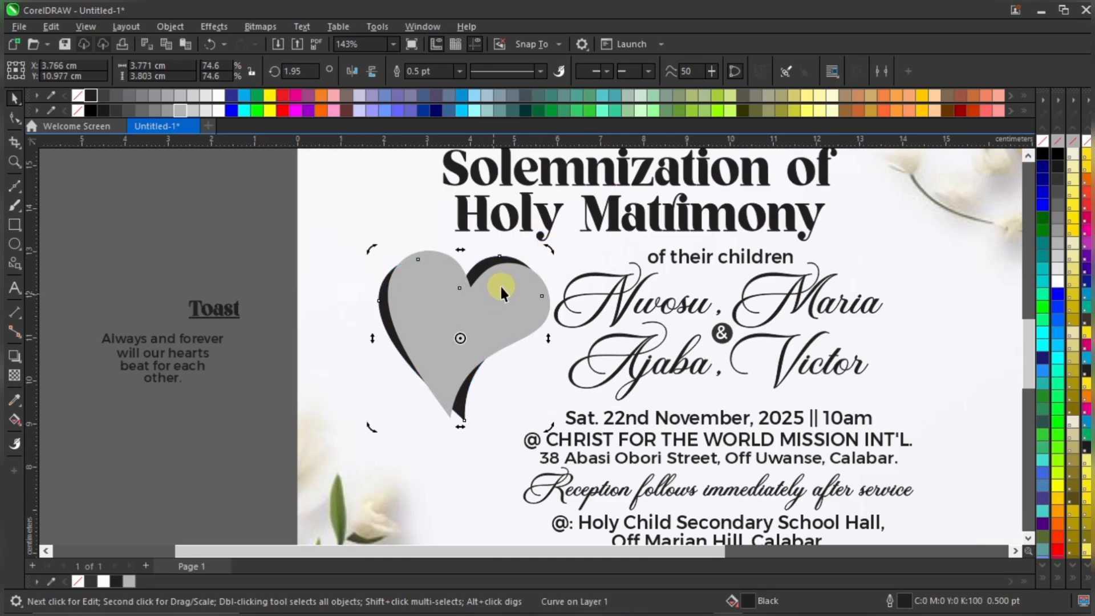
{"action": "left_click", "coordinate": [525, 280]}
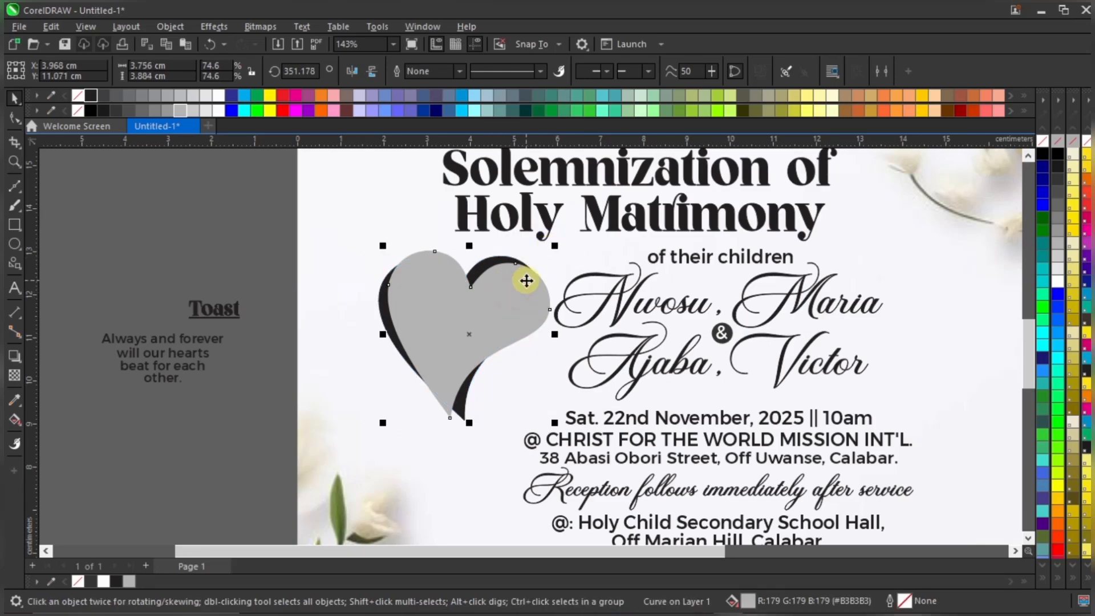
{"action": "mouse_move", "coordinate": [550, 251]}
{"action": "left_mouse_down"}
{"action": "mouse_move", "coordinate": [556, 235]}
{"action": "mouse_move", "coordinate": [549, 265]}
{"action": "left_mouse_up"}
{"action": "left_click", "coordinate": [260, 231]}
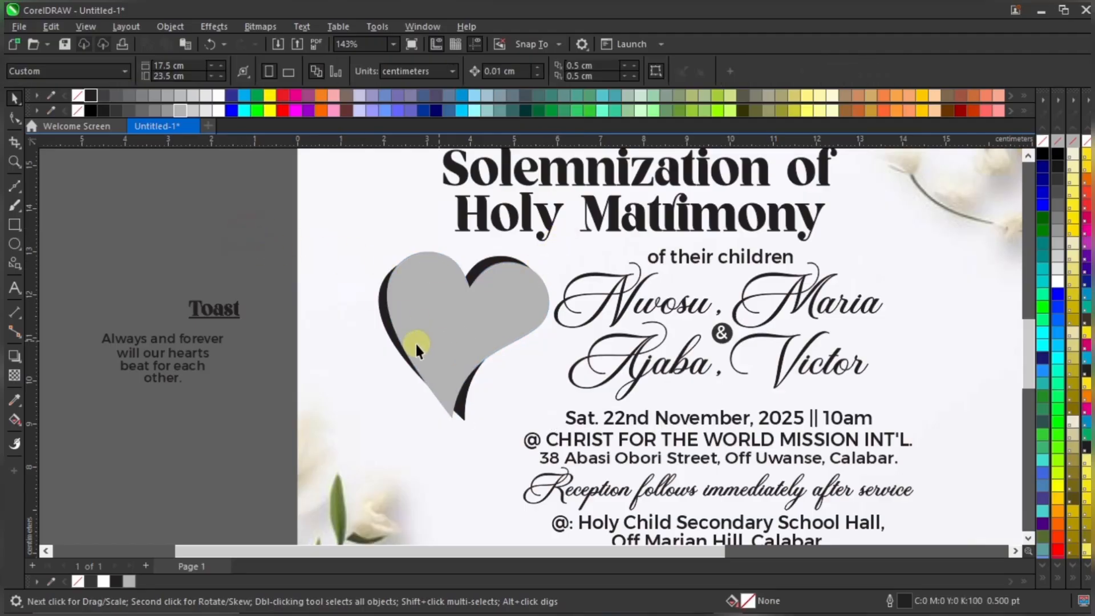
Move the whole Toast text block into the grey heart
{"action": "left_click_drag", "start_coordinate": [63, 255], "coordinate": [298, 455]}
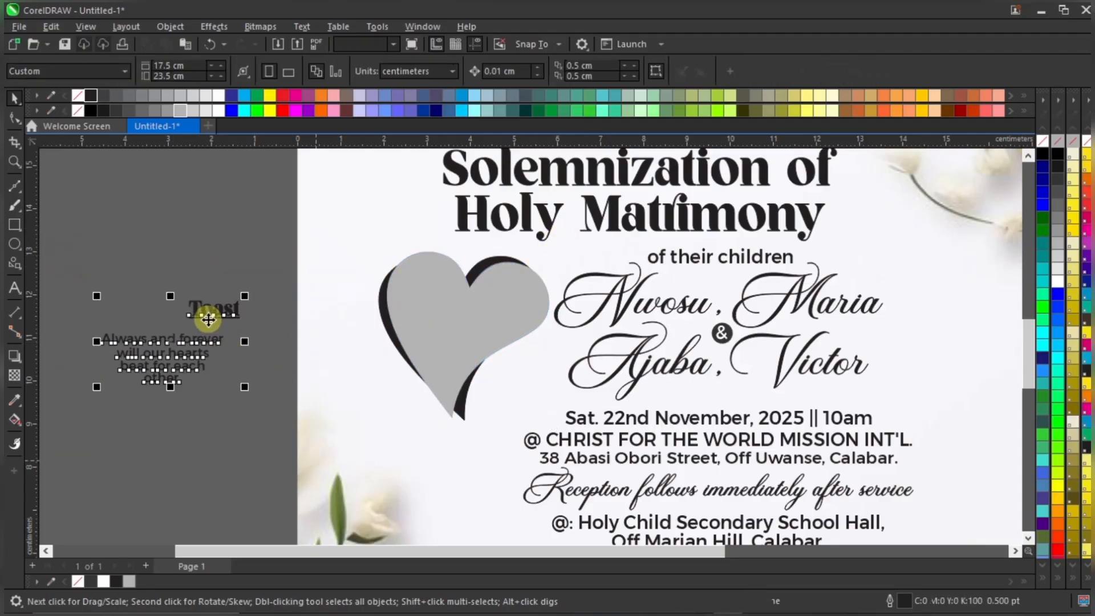
{"action": "left_click_drag", "start_coordinate": [233, 310], "coordinate": [507, 285]}
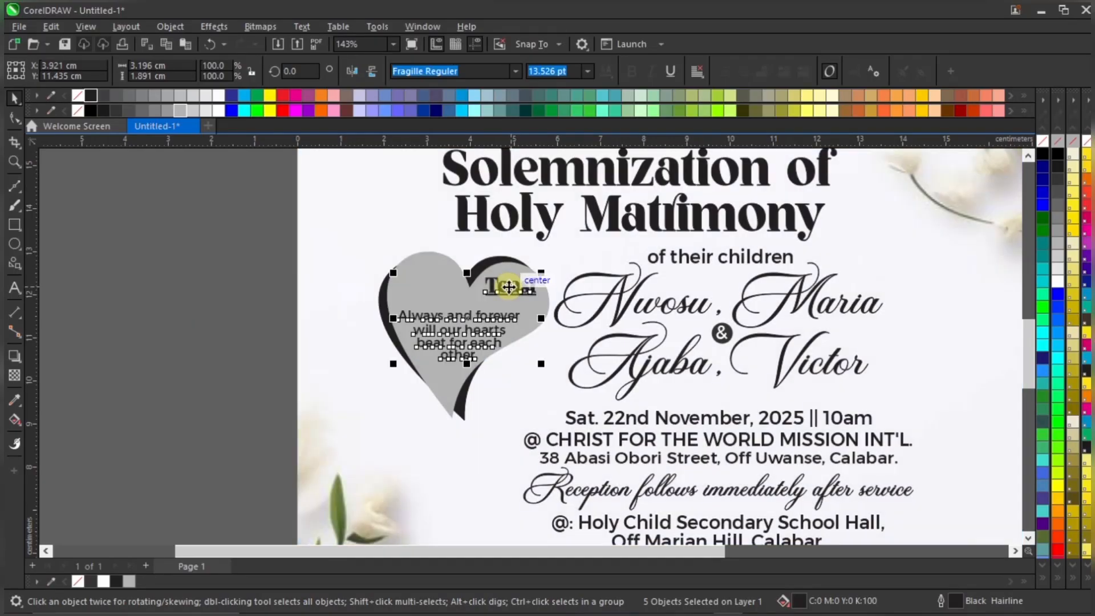
{"action": "scroll", "coordinate": [508, 287], "scroll_direction": "up", "scroll_amount": 2}
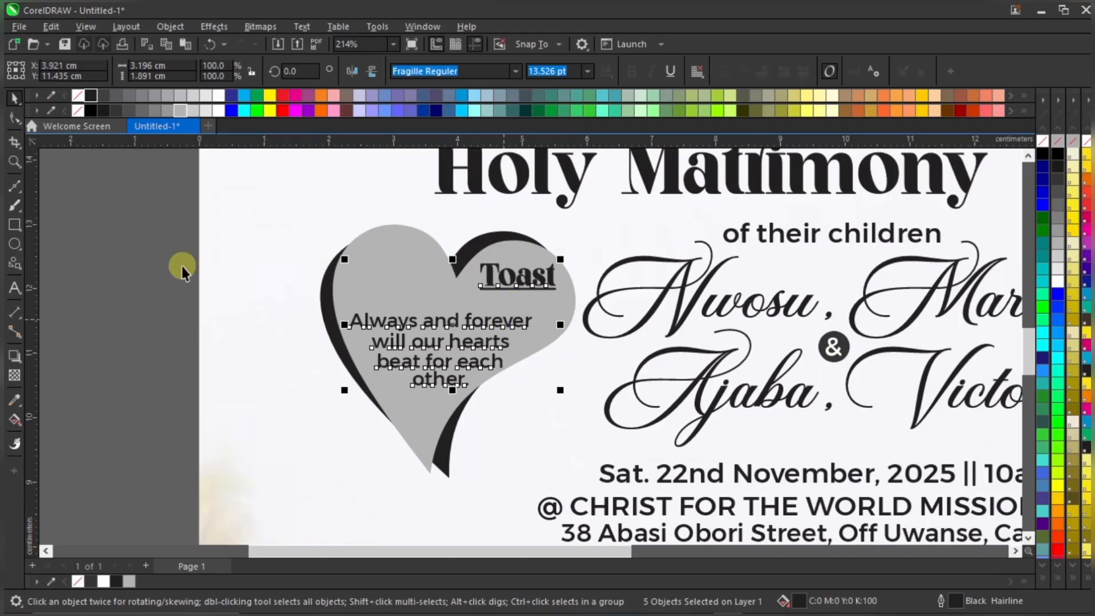
{"action": "left_click", "coordinate": [182, 271]}
{"action": "left_click", "coordinate": [463, 367]}
{"action": "left_click", "coordinate": [224, 325]}
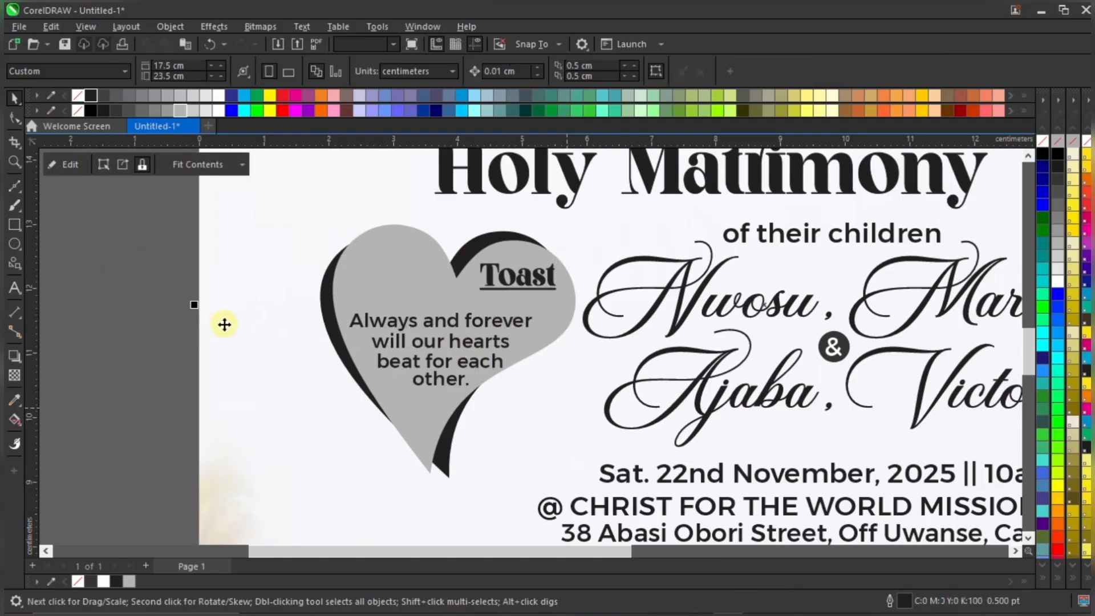
{"action": "left_click", "coordinate": [166, 297]}
Move the Toast heading down and left inside the heart
{"action": "left_click_drag", "start_coordinate": [161, 279], "coordinate": [708, 434]}
{"action": "scroll", "coordinate": [463, 319], "scroll_direction": "up", "scroll_amount": 2}
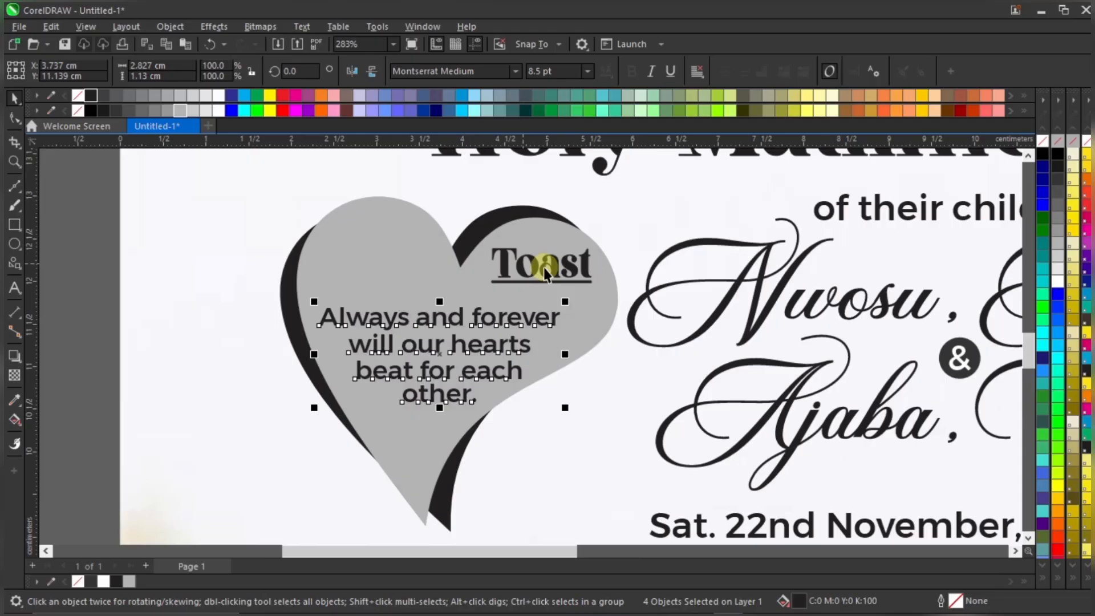
{"action": "left_click", "coordinate": [582, 250]}
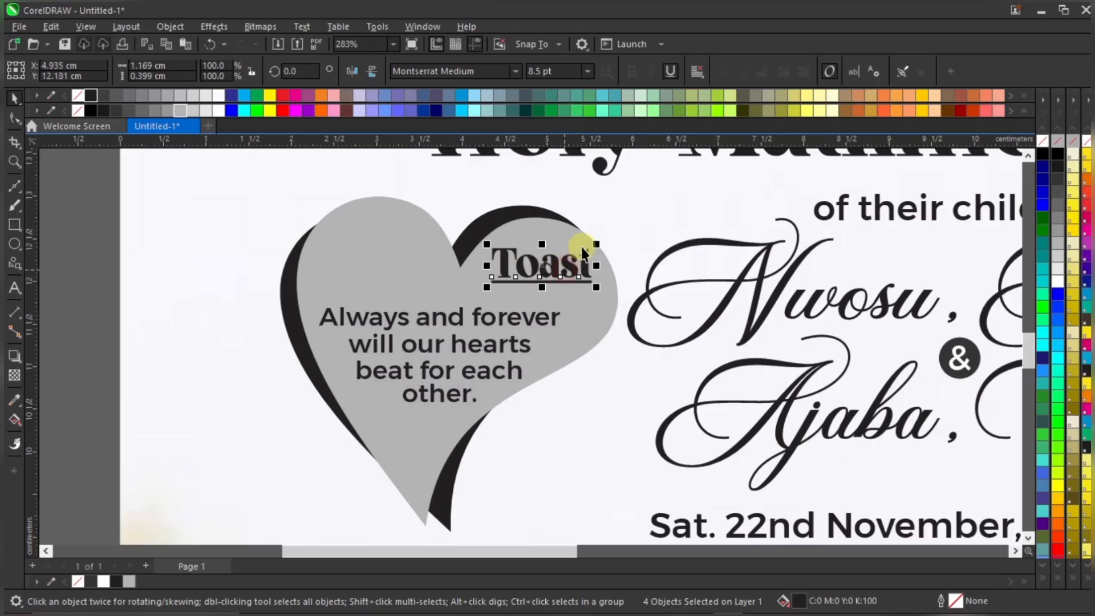
{"action": "left_click_drag", "start_coordinate": [583, 252], "coordinate": [557, 277]}
Shrink the four 'Always and forever' verse lines slightly
{"action": "left_click_drag", "start_coordinate": [83, 283], "coordinate": [594, 409]}
{"action": "scroll", "coordinate": [469, 374], "scroll_direction": "down", "scroll_amount": 1}
{"action": "scroll", "coordinate": [469, 375], "scroll_direction": "down", "scroll_amount": 2}
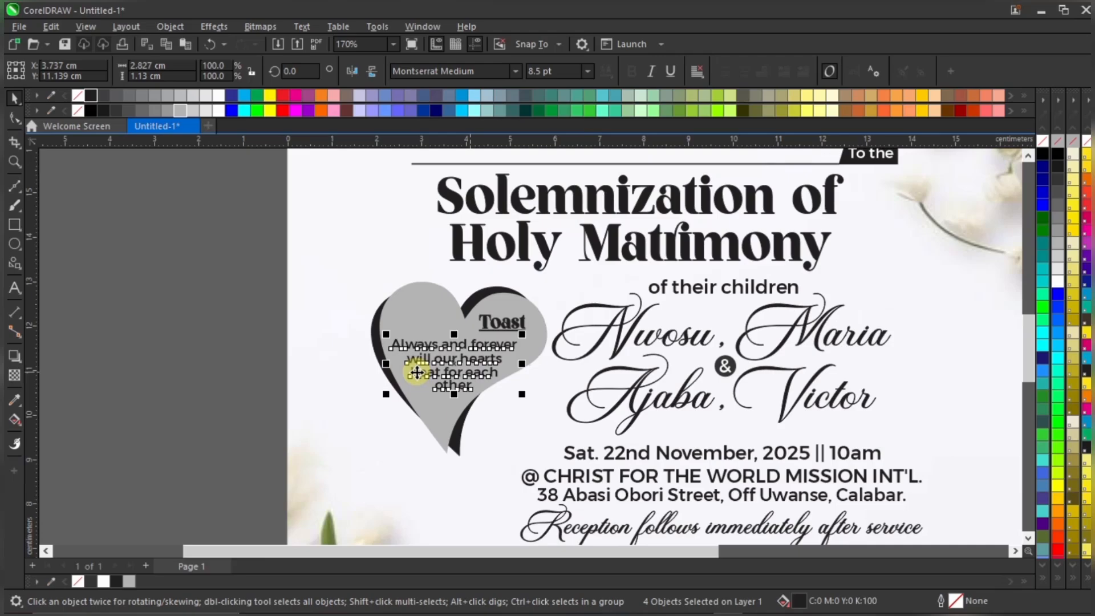
{"action": "left_click", "coordinate": [199, 380]}
{"action": "scroll", "coordinate": [496, 354], "scroll_direction": "down", "scroll_amount": 1}
{"action": "scroll", "coordinate": [500, 361], "scroll_direction": "up", "scroll_amount": 1}
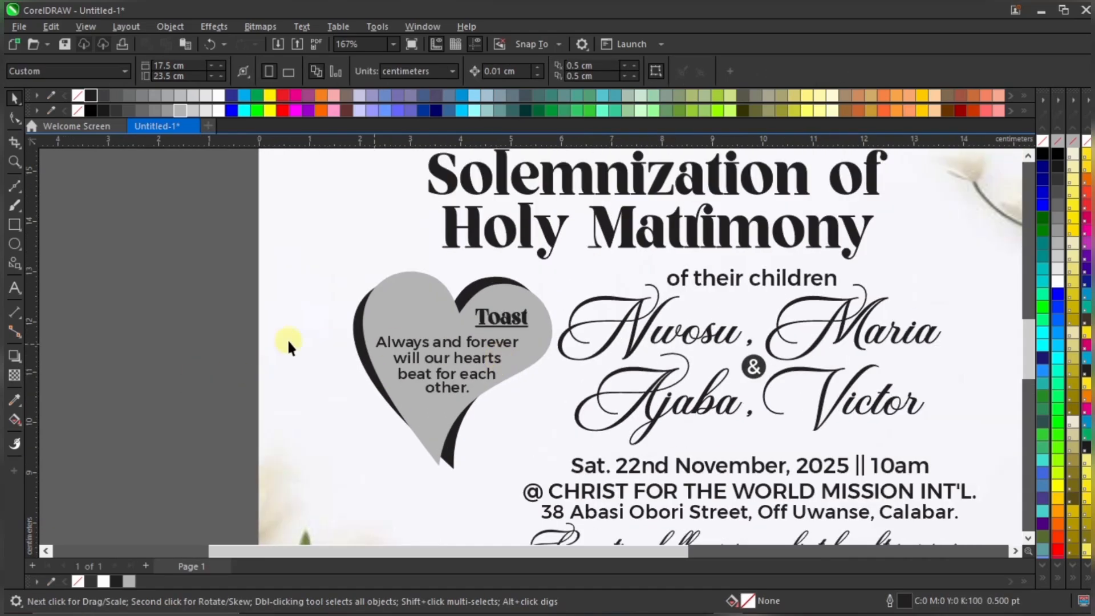
{"action": "left_click_drag", "start_coordinate": [219, 320], "coordinate": [662, 417]}
{"action": "scroll", "coordinate": [456, 368], "scroll_direction": "up", "scroll_amount": 1}
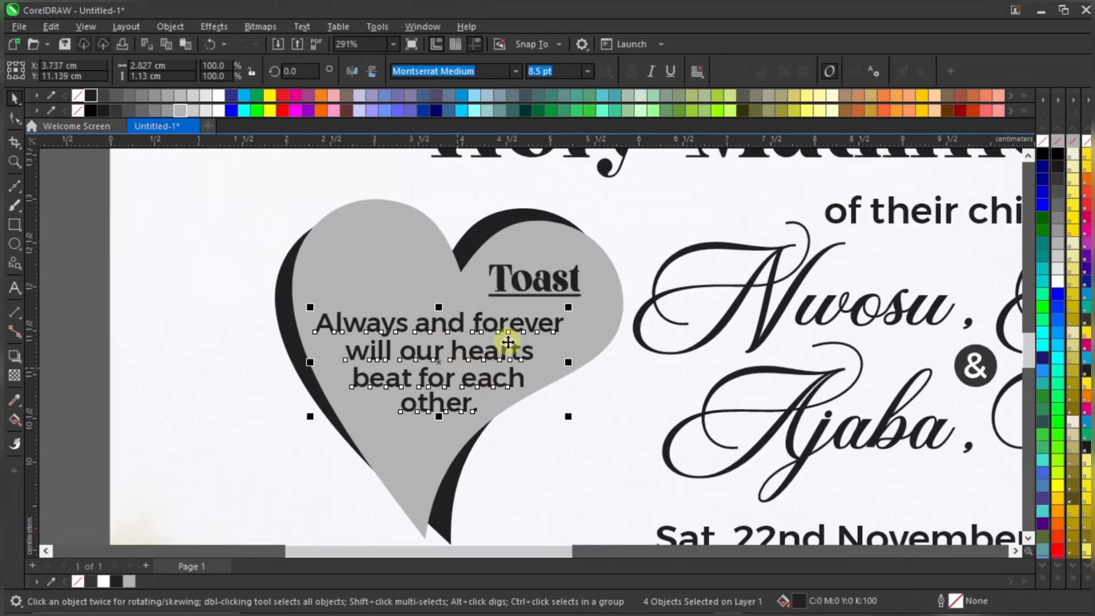
{"action": "left_click_drag", "start_coordinate": [569, 308], "coordinate": [524, 328]}
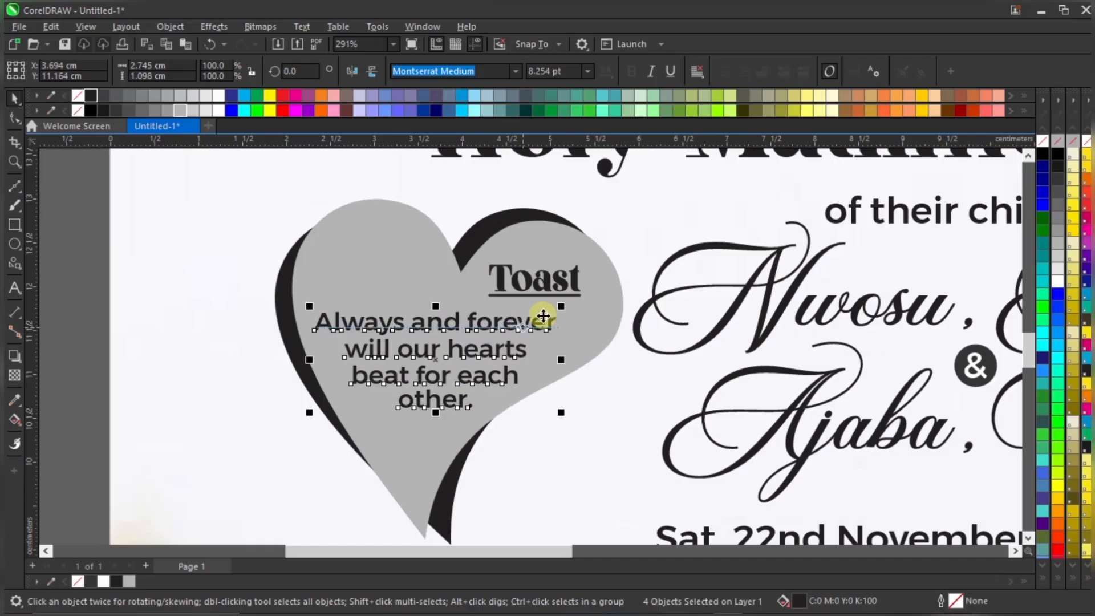
Nudge the Toast heading slightly upward on its own, then deselect it
{"action": "scroll", "coordinate": [543, 296], "scroll_direction": "down", "scroll_amount": 2}
{"action": "left_click", "coordinate": [563, 291]}
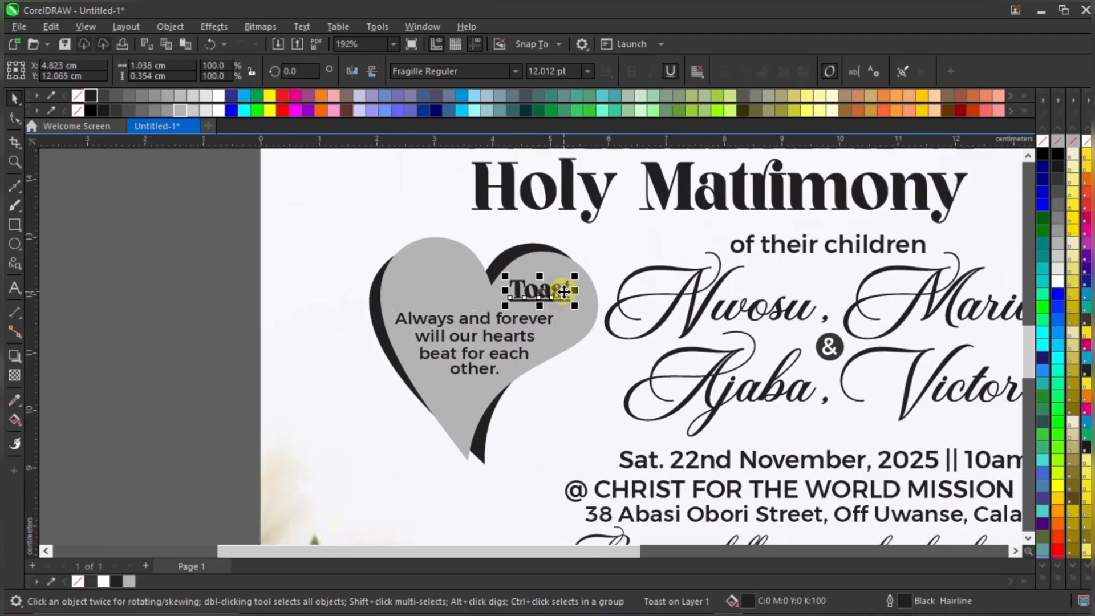
{"action": "left_click_drag", "start_coordinate": [564, 292], "coordinate": [563, 290]}
{"action": "scroll", "coordinate": [569, 301], "scroll_direction": "down", "scroll_amount": 2}
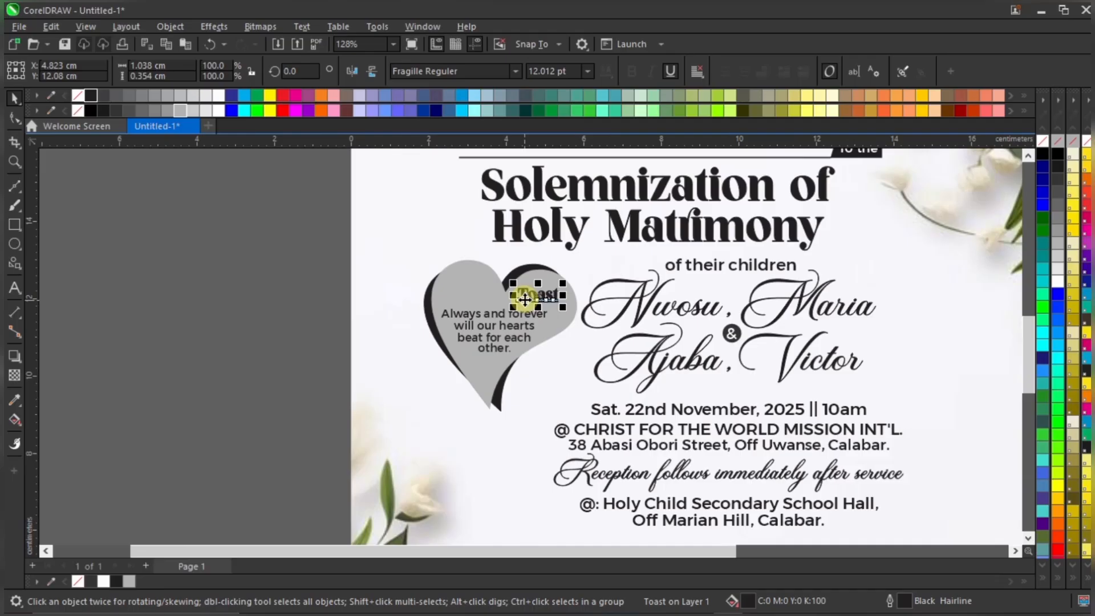
{"action": "left_click", "coordinate": [300, 314]}
{"action": "scroll", "coordinate": [498, 330], "scroll_direction": "up", "scroll_amount": 1}
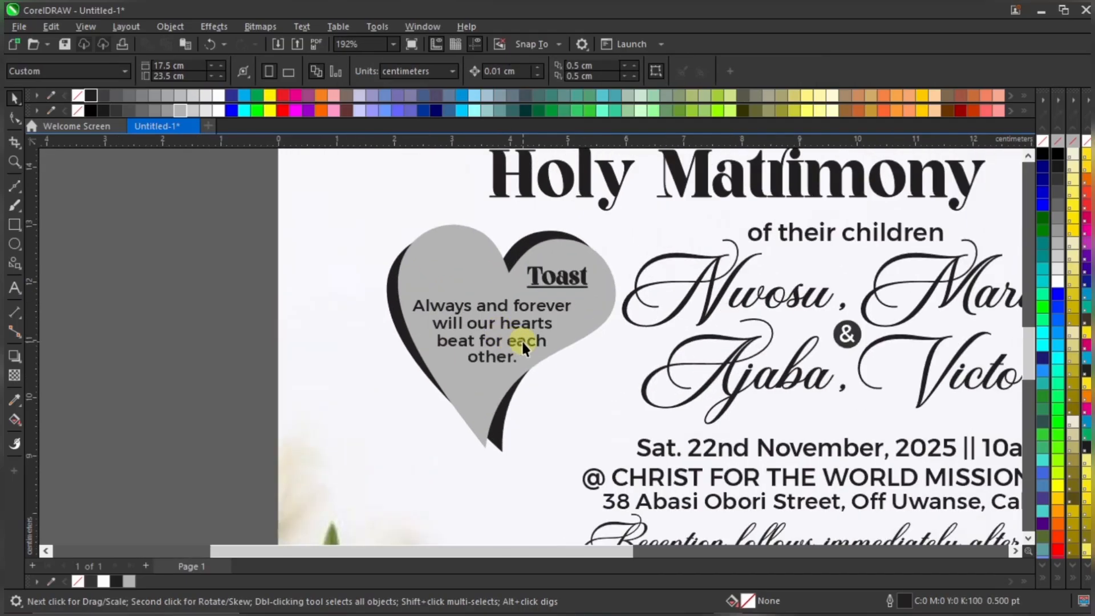
{"action": "scroll", "coordinate": [551, 337], "scroll_direction": "up", "scroll_amount": 1}
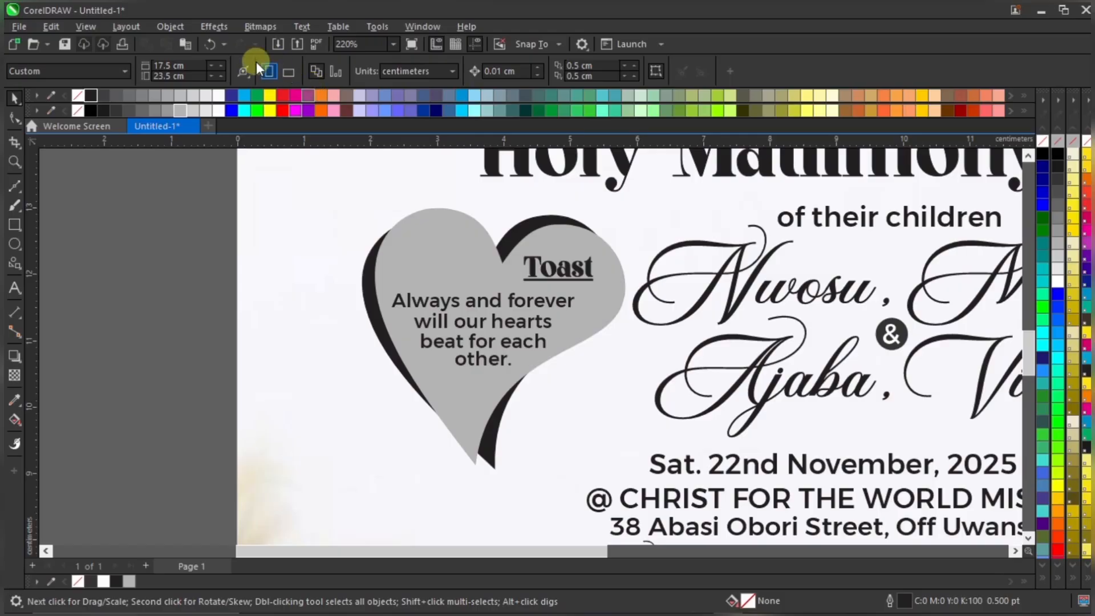
Import the Ring picture and place it beside the heart
{"action": "left_click", "coordinate": [13, 27]}
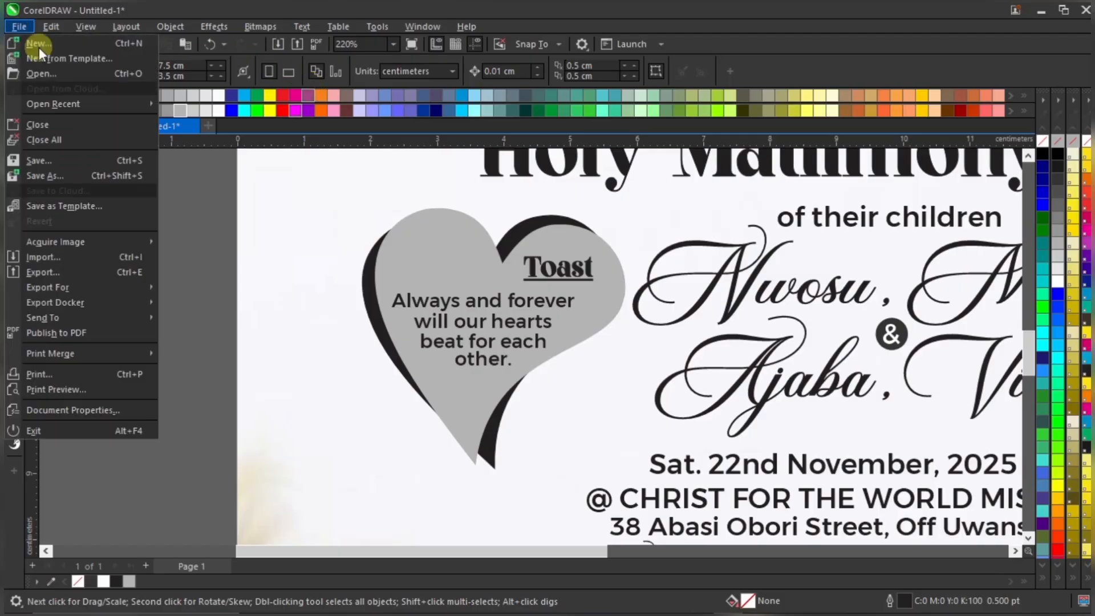
{"action": "left_click", "coordinate": [75, 258]}
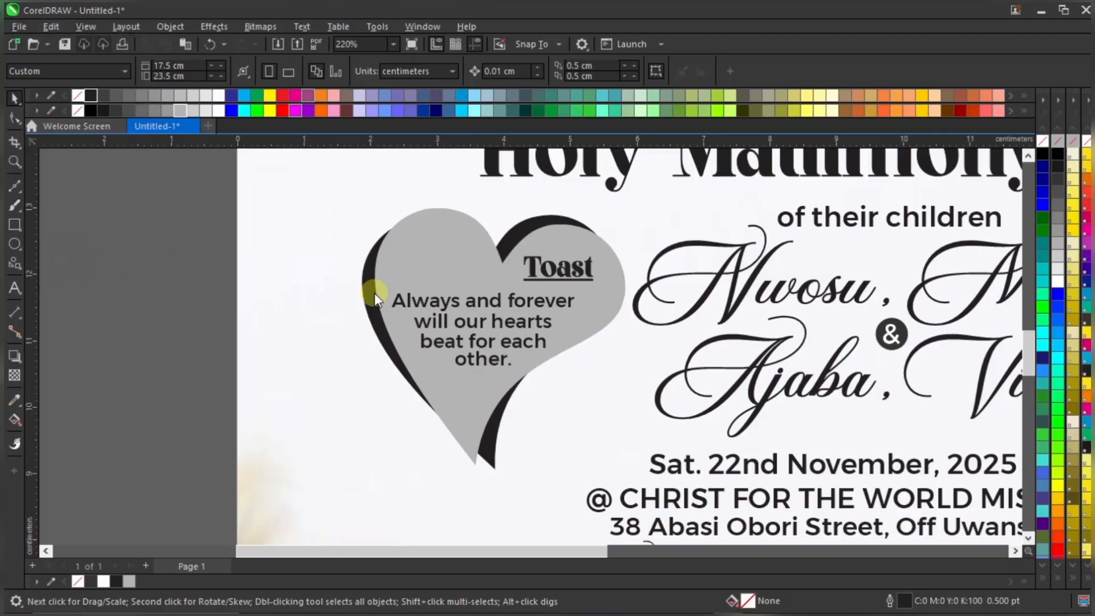
{"action": "left_click", "coordinate": [698, 238]}
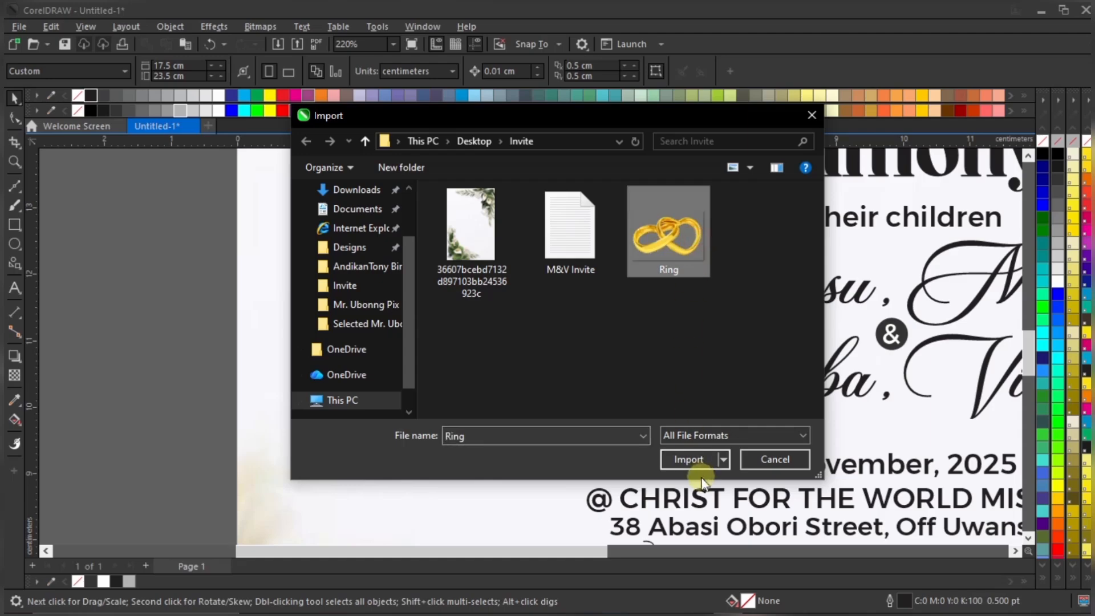
{"action": "left_click", "coordinate": [689, 459]}
{"action": "left_click_drag", "start_coordinate": [313, 393], "coordinate": [392, 451]}
{"action": "scroll", "coordinate": [381, 411], "scroll_direction": "down", "scroll_amount": 1}
{"action": "left_click", "coordinate": [372, 422]}
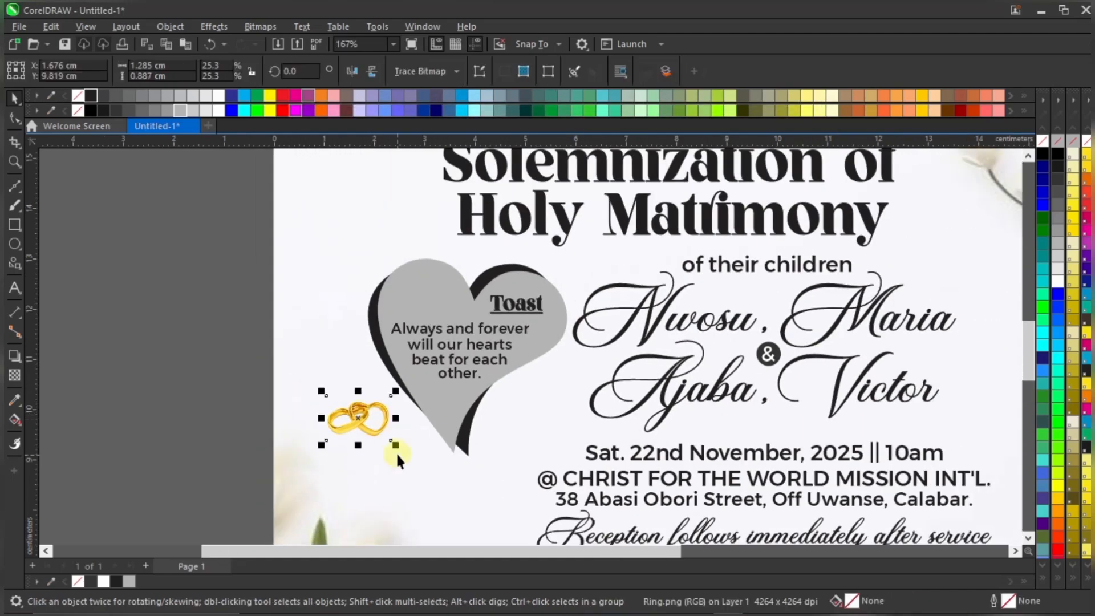
{"action": "left_click", "coordinate": [397, 451]}
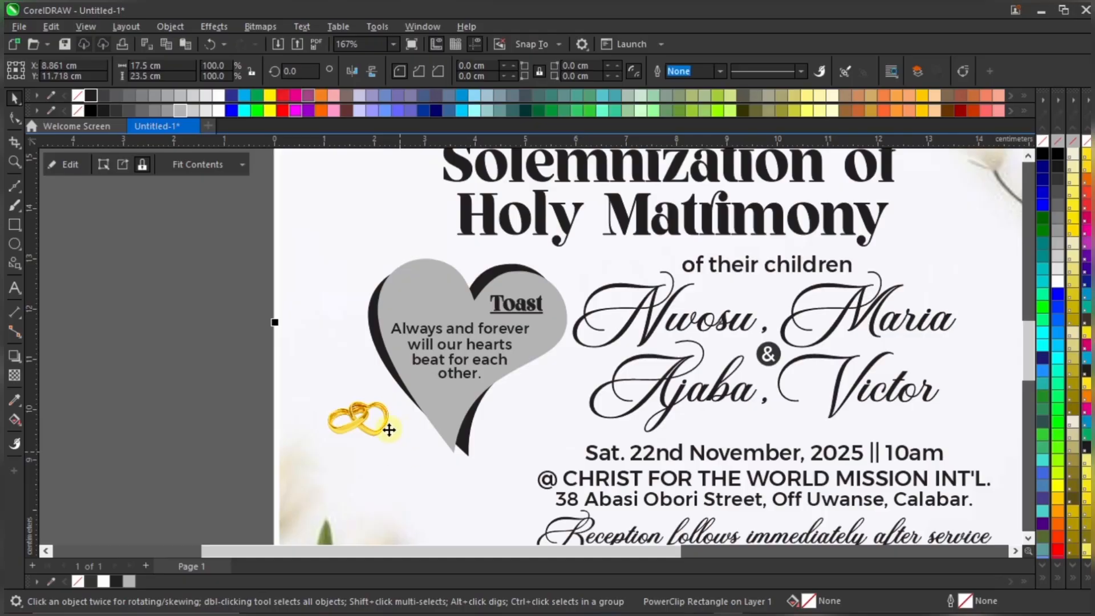
{"action": "key", "text": "ctrl+z"}
{"action": "left_click", "coordinate": [387, 430]}
Resize the gold rings and position them on the grey heart's lower tip
{"action": "left_click_drag", "start_coordinate": [396, 448], "coordinate": [439, 470]}
{"action": "scroll", "coordinate": [429, 438], "scroll_direction": "up", "scroll_amount": 1}
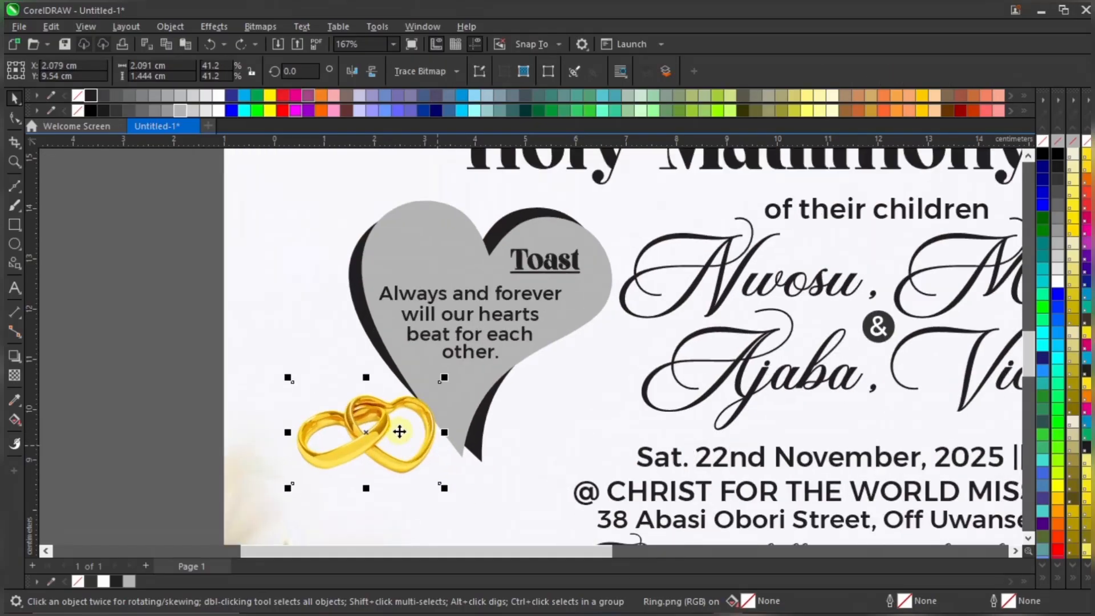
{"action": "left_click_drag", "start_coordinate": [389, 430], "coordinate": [434, 406]}
{"action": "scroll", "coordinate": [434, 406], "scroll_direction": "up", "scroll_amount": 2}
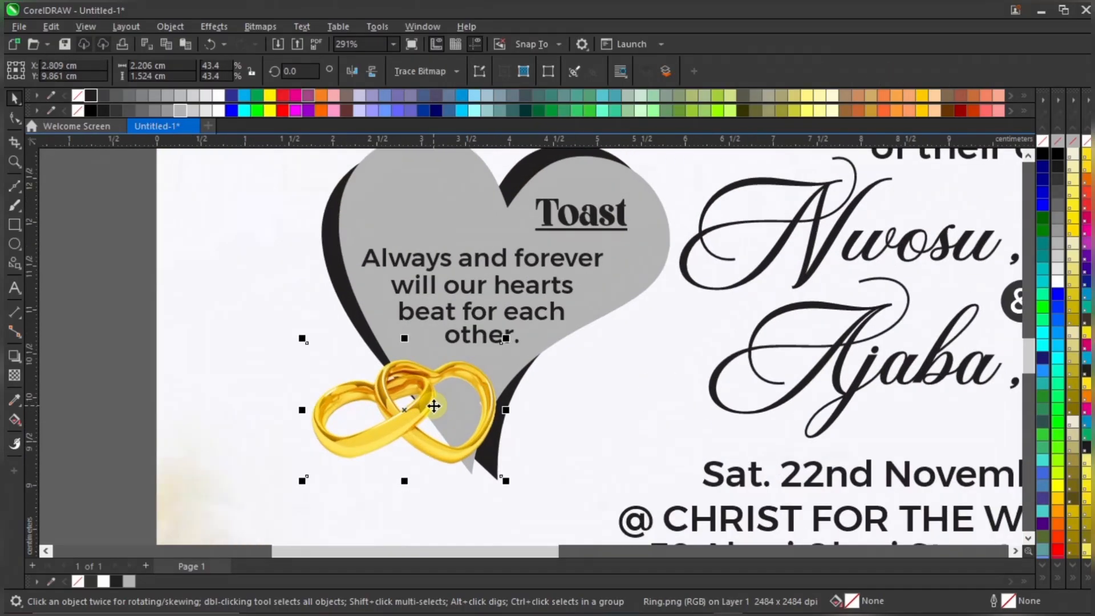
{"action": "left_click_drag", "start_coordinate": [505, 481], "coordinate": [490, 470]}
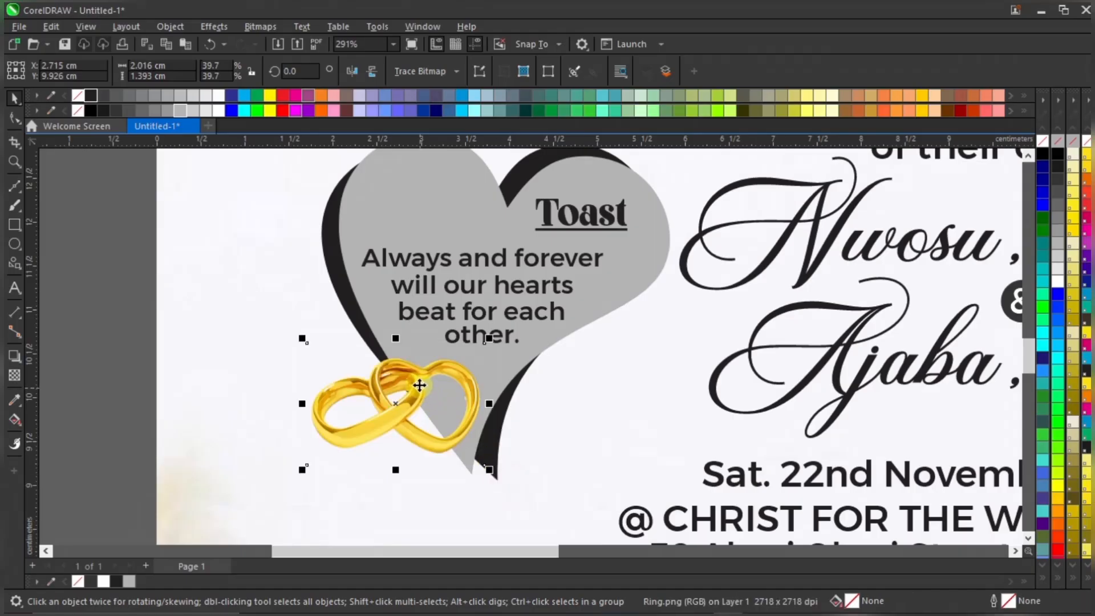
{"action": "mouse_move", "coordinate": [420, 386]}
{"action": "left_mouse_down"}
{"action": "mouse_move", "coordinate": [430, 381]}
{"action": "mouse_move", "coordinate": [418, 390]}
{"action": "left_mouse_up"}
{"action": "scroll", "coordinate": [428, 379], "scroll_direction": "down", "scroll_amount": 4}
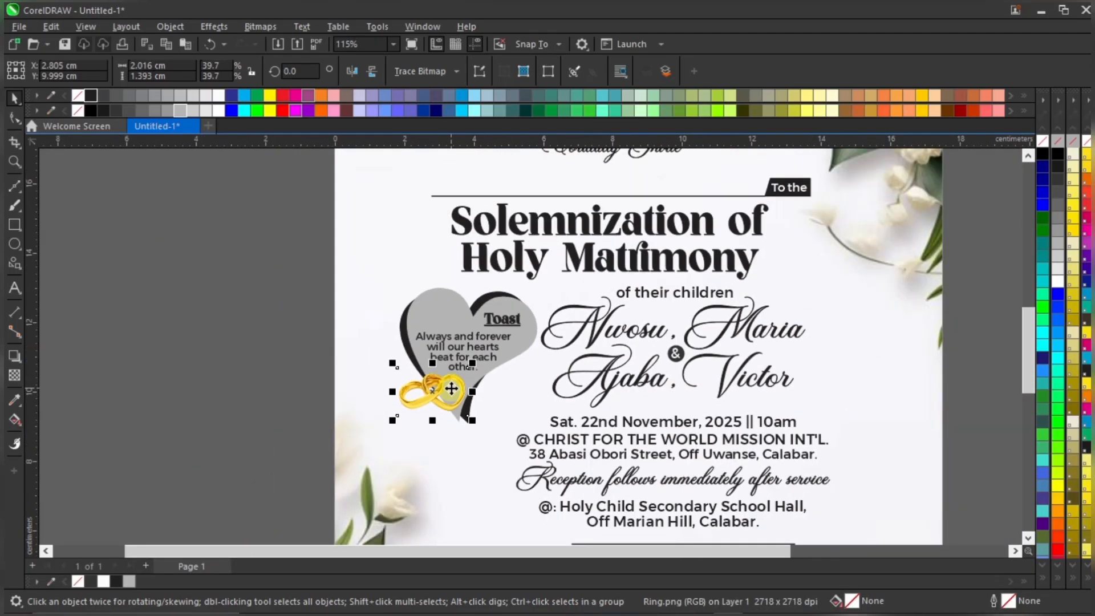
{"action": "scroll", "coordinate": [452, 389], "scroll_direction": "up", "scroll_amount": 3}
{"action": "left_click_drag", "start_coordinate": [477, 357], "coordinate": [472, 362]}
{"action": "scroll", "coordinate": [451, 387], "scroll_direction": "down", "scroll_amount": 3}
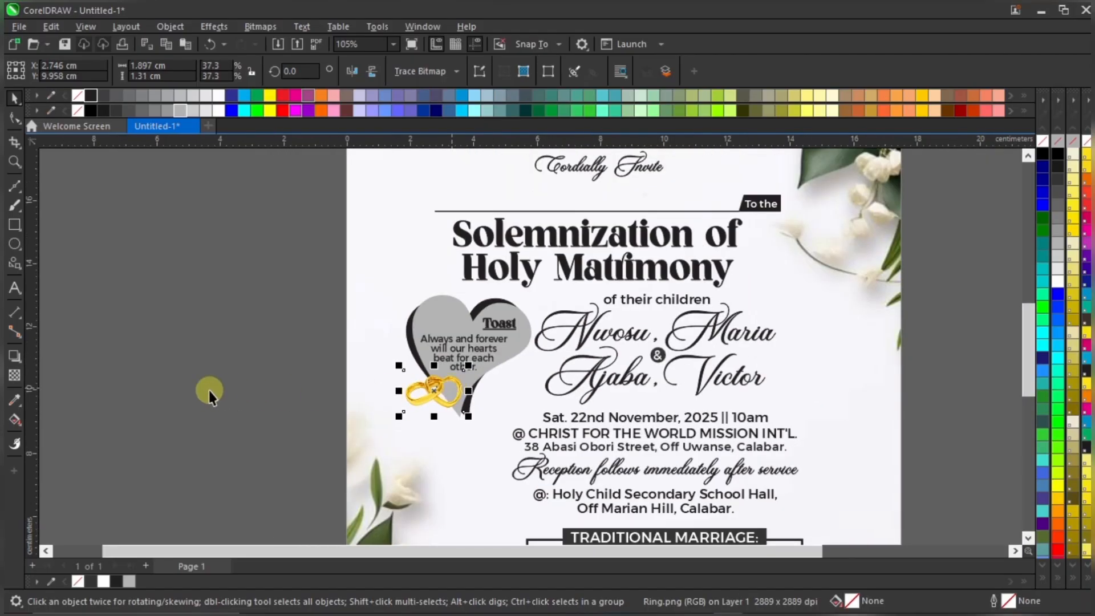
{"action": "left_click", "coordinate": [209, 390]}
{"action": "scroll", "coordinate": [481, 358], "scroll_direction": "down", "scroll_amount": 2}
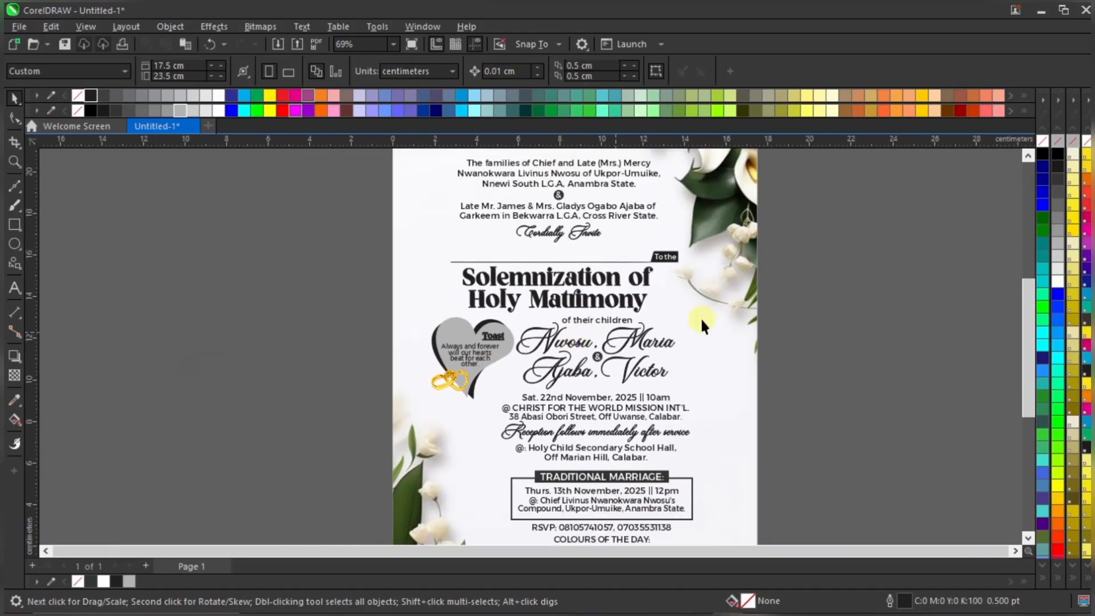
{"action": "scroll", "coordinate": [544, 258], "scroll_direction": "down", "scroll_amount": 1}
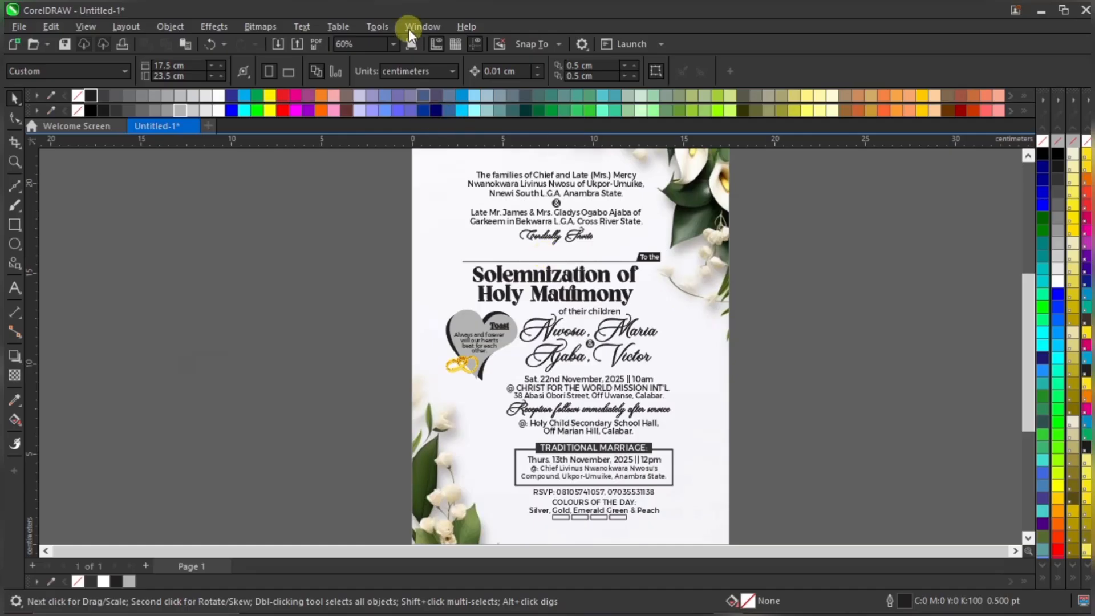
{"action": "left_click", "coordinate": [393, 44]}
{"action": "left_click", "coordinate": [359, 57]}
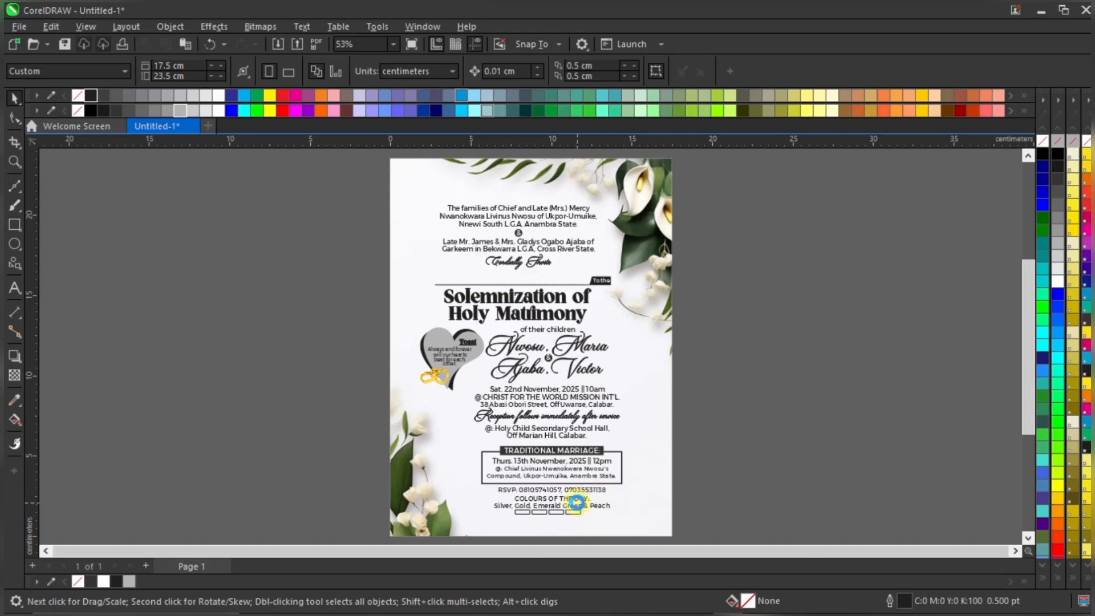
{"action": "scroll", "coordinate": [576, 502], "scroll_direction": "up", "scroll_amount": 1}
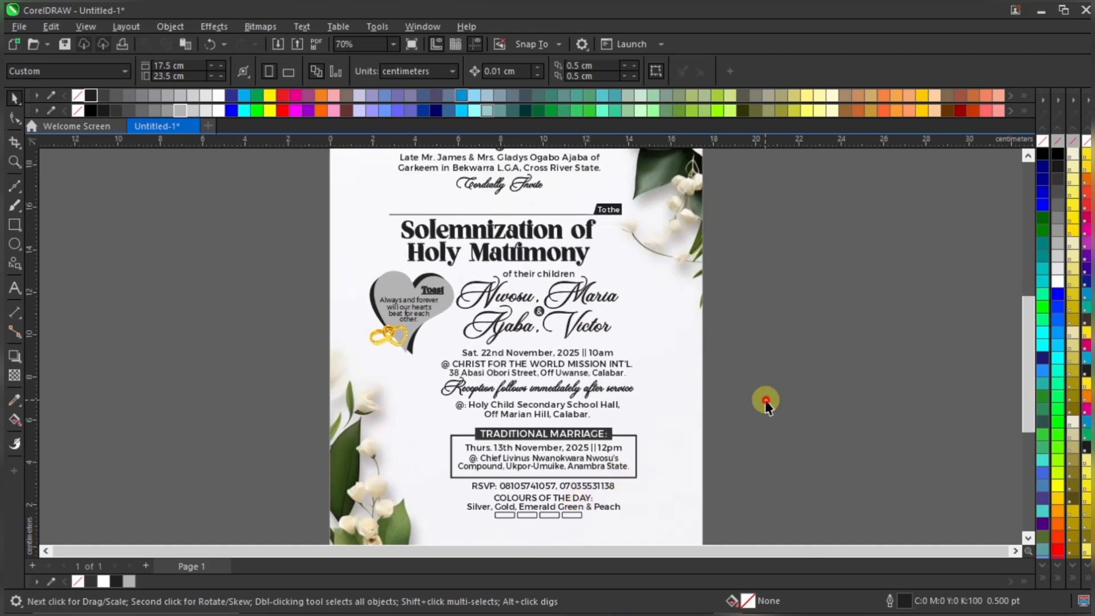
{"action": "scroll", "coordinate": [571, 410], "scroll_direction": "down", "scroll_amount": 1}
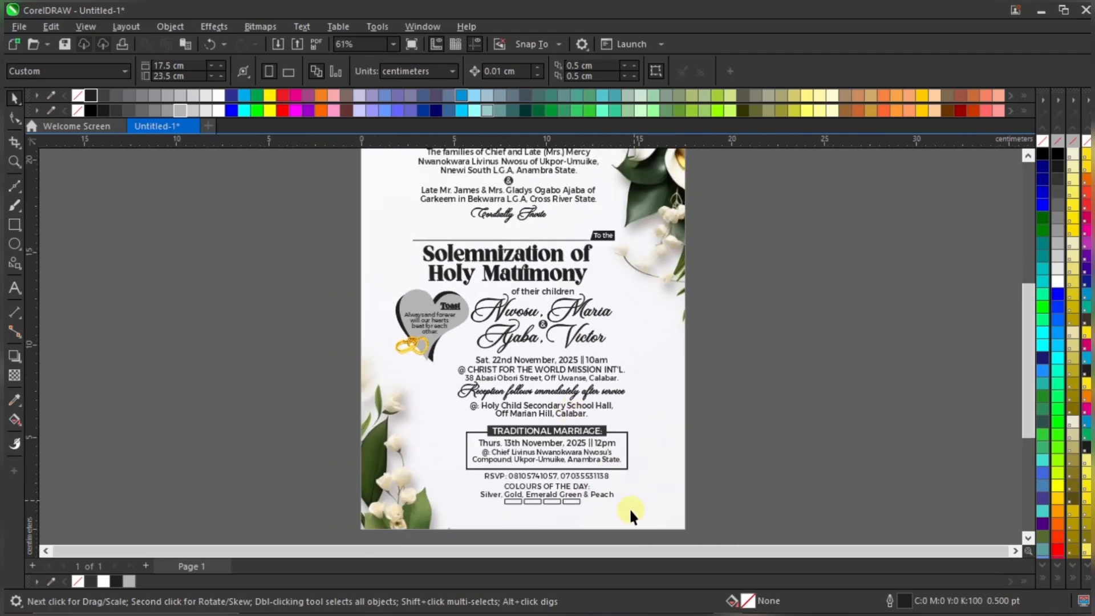
{"action": "scroll", "coordinate": [628, 507], "scroll_direction": "up", "scroll_amount": 2}
{"action": "scroll", "coordinate": [599, 471], "scroll_direction": "down", "scroll_amount": 3}
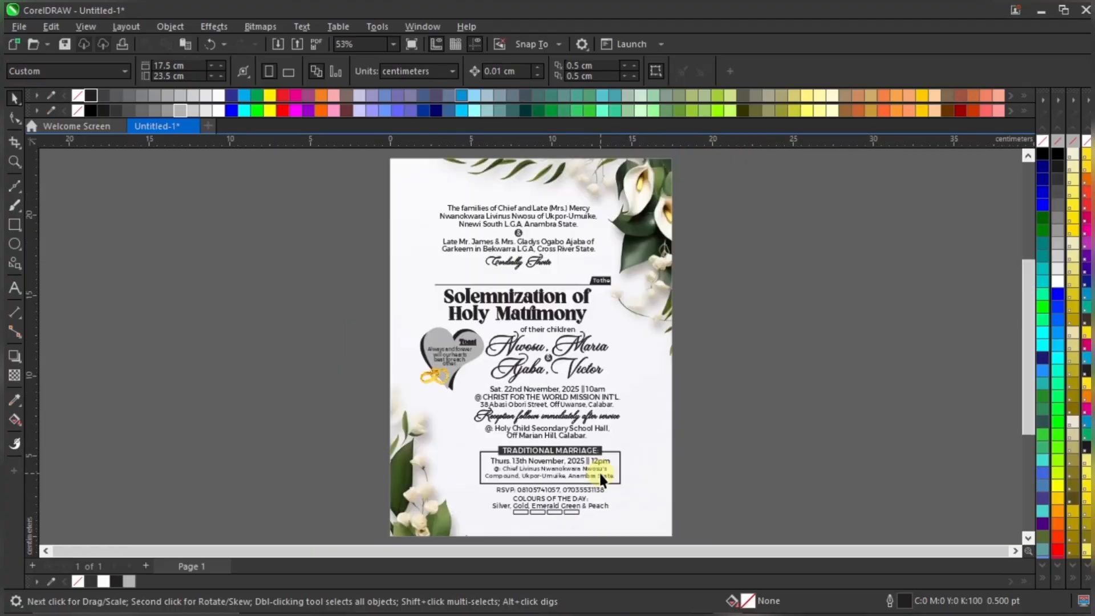
{"action": "scroll", "coordinate": [594, 522], "scroll_direction": "up", "scroll_amount": 3}
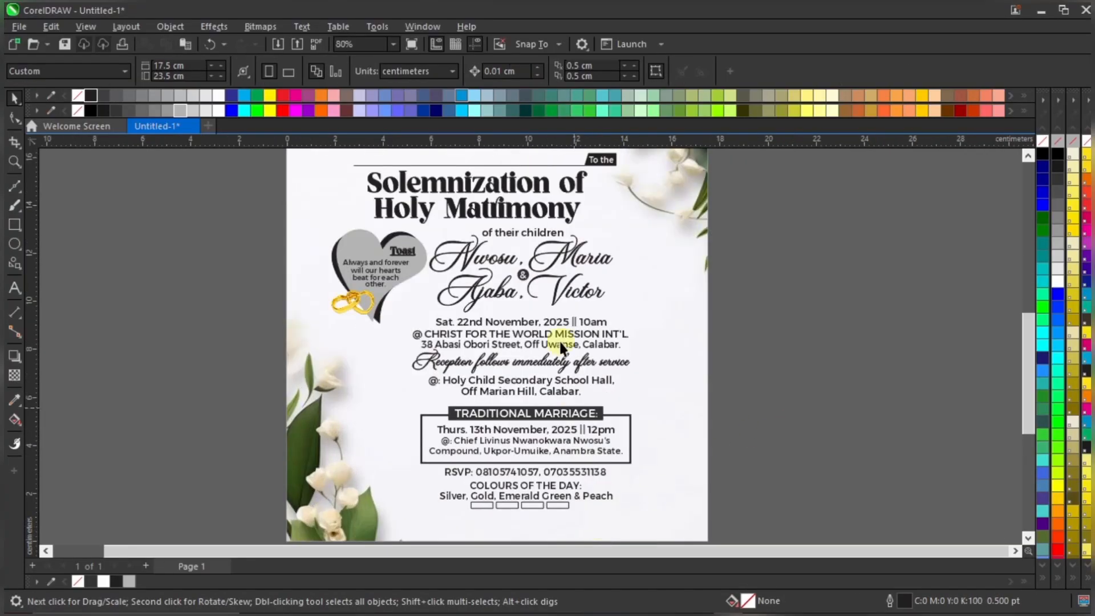
{"action": "scroll", "coordinate": [559, 339], "scroll_direction": "down", "scroll_amount": 1}
{"action": "scroll", "coordinate": [710, 443], "scroll_direction": "up", "scroll_amount": 2}
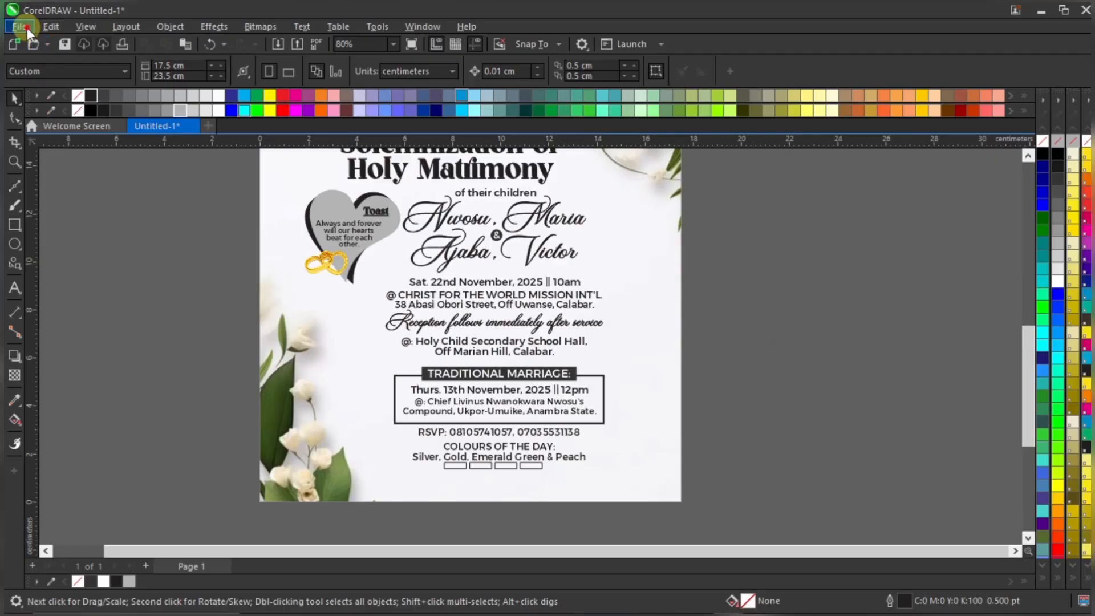
Import Palm Tree & Calabash from the Desktop with its object styles, placing it right of the page
{"action": "left_click", "coordinate": [25, 27]}
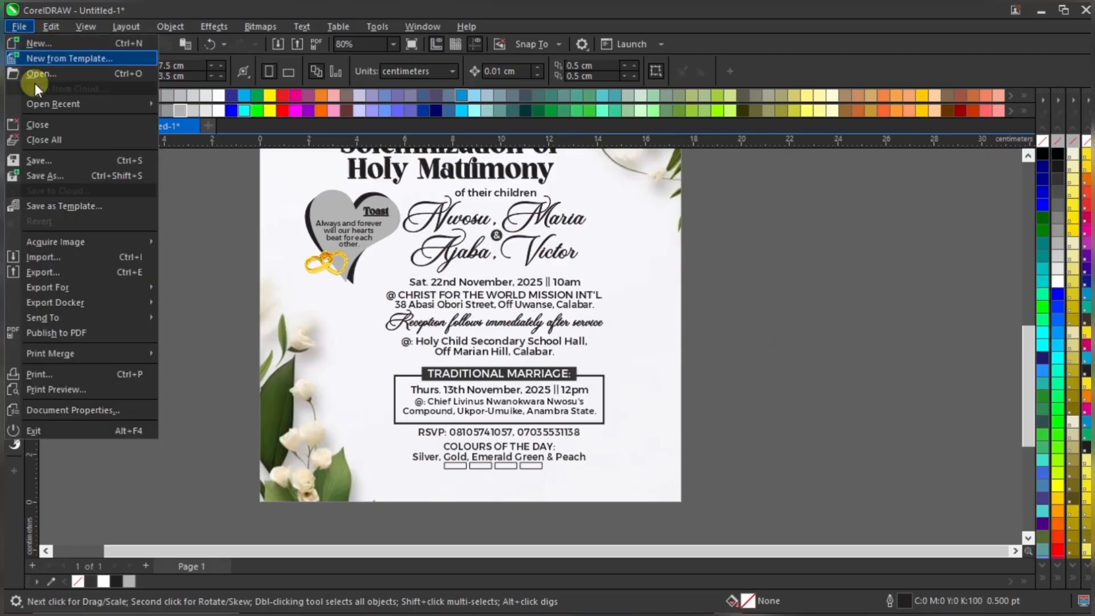
{"action": "left_click", "coordinate": [57, 258]}
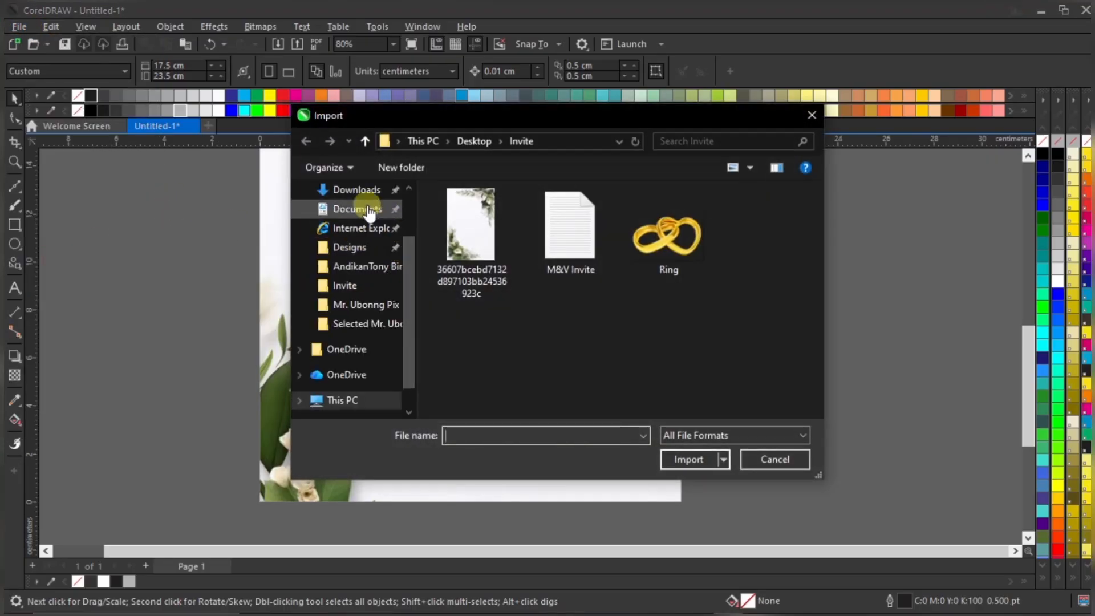
{"action": "left_click_drag", "start_coordinate": [408, 259], "coordinate": [408, 224]}
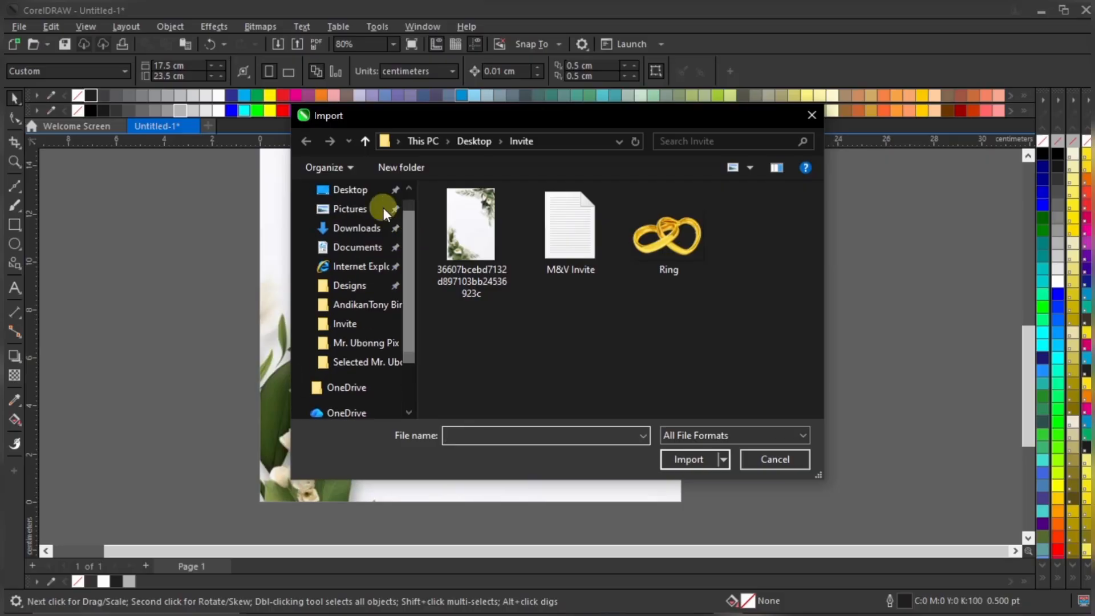
{"action": "left_click", "coordinate": [358, 190]}
{"action": "scroll", "coordinate": [579, 266], "scroll_direction": "down", "scroll_amount": 3}
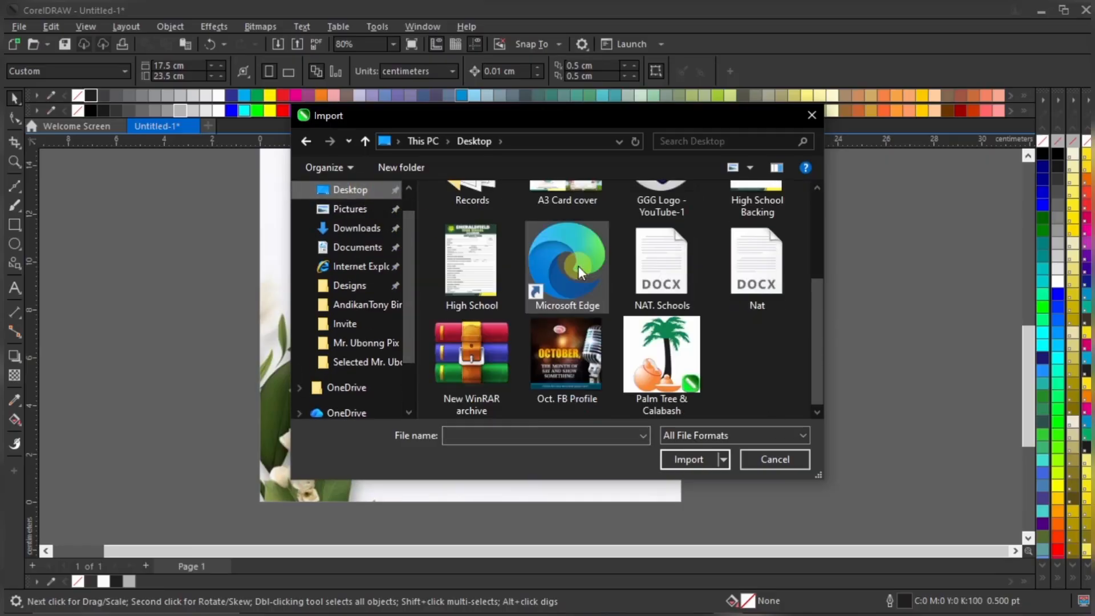
{"action": "left_click", "coordinate": [661, 357]}
{"action": "left_click", "coordinate": [690, 492]}
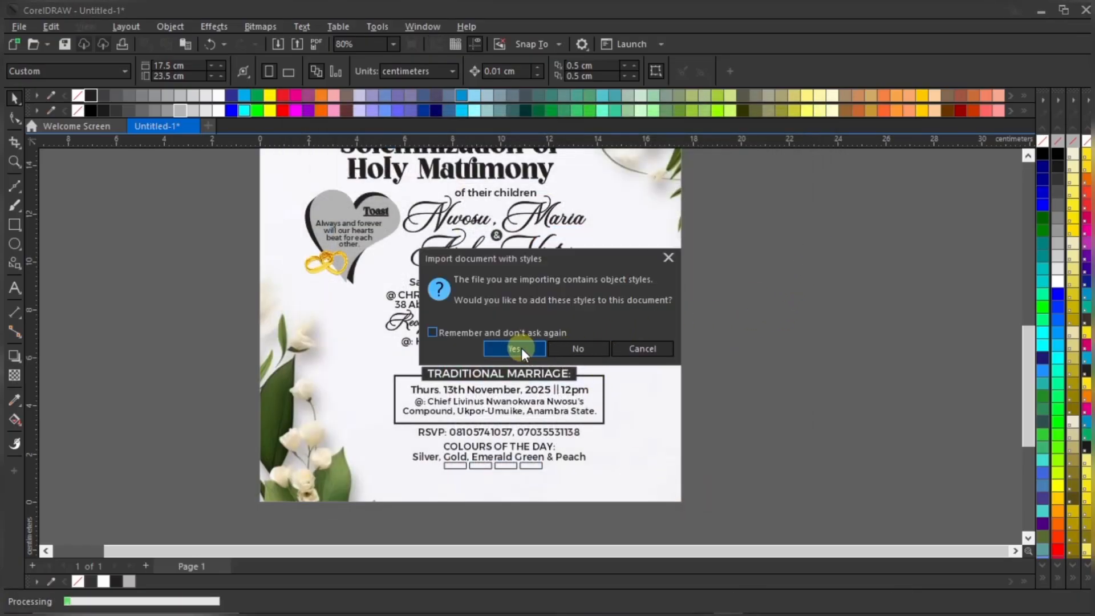
{"action": "left_click", "coordinate": [451, 330]}
{"action": "left_click", "coordinate": [511, 345]}
{"action": "left_click_drag", "start_coordinate": [745, 222], "coordinate": [812, 308]}
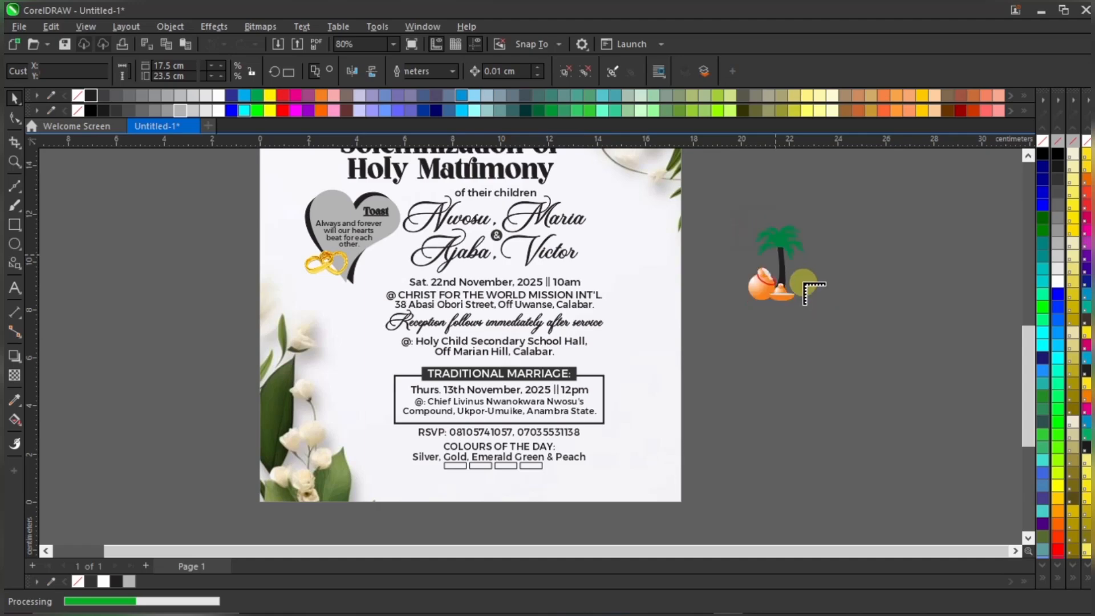
Move the palm tree design beside the RSVP lines and shrink it
{"action": "key", "text": "Escape"}
{"action": "left_click_drag", "start_coordinate": [794, 236], "coordinate": [639, 413]}
{"action": "scroll", "coordinate": [641, 474], "scroll_direction": "up", "scroll_amount": 3}
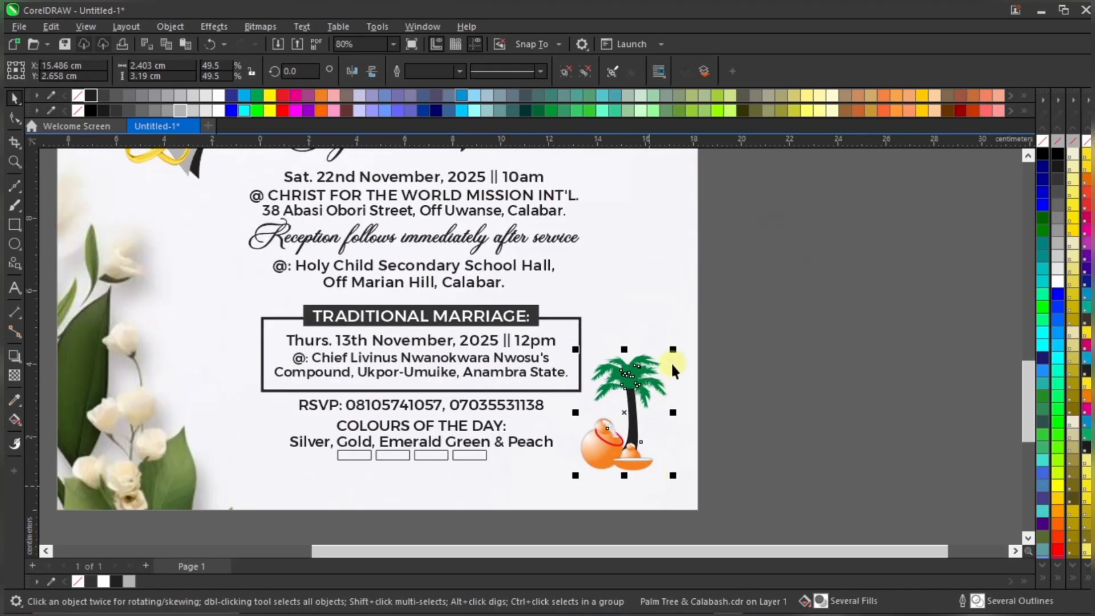
{"action": "left_click_drag", "start_coordinate": [665, 361], "coordinate": [630, 379]}
{"action": "left_click", "coordinate": [790, 345]}
{"action": "scroll", "coordinate": [728, 368], "scroll_direction": "down", "scroll_amount": 3}
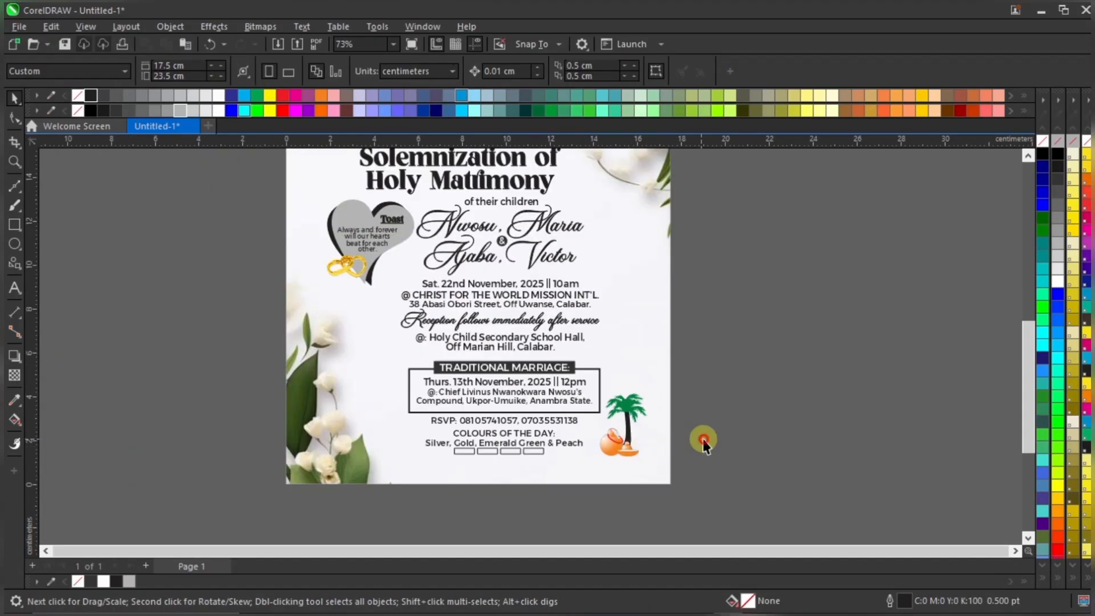
{"action": "scroll", "coordinate": [656, 439], "scroll_direction": "up", "scroll_amount": 1}
{"action": "scroll", "coordinate": [635, 430], "scroll_direction": "up", "scroll_amount": 2}
Fine-tune the palm tree graphic's position slightly upward and scale it to 41.5%
{"action": "left_click", "coordinate": [624, 390]}
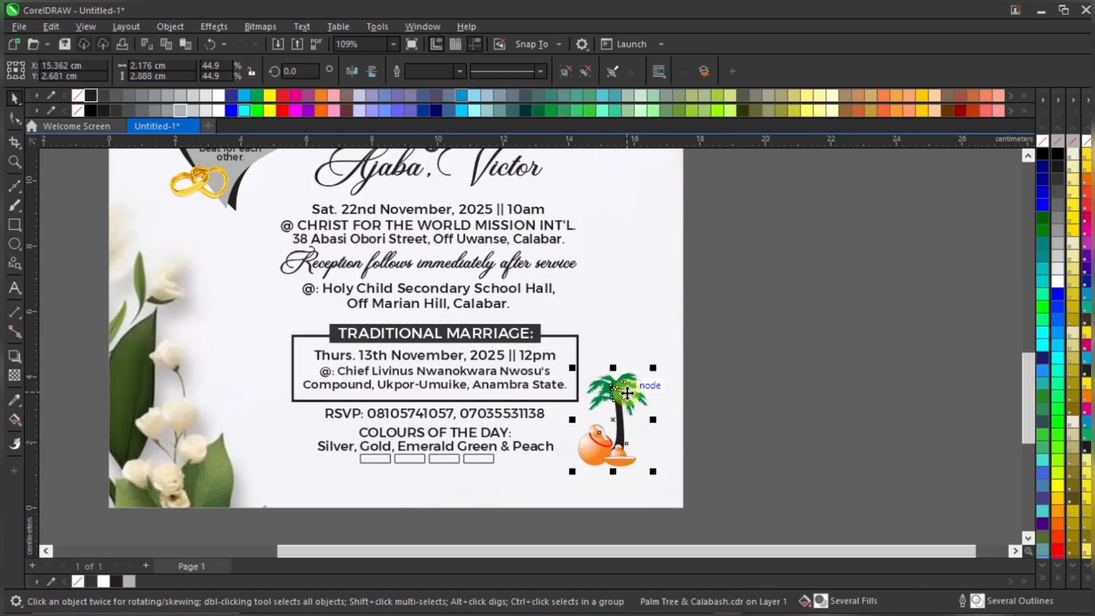
{"action": "left_click_drag", "start_coordinate": [625, 389], "coordinate": [623, 384]}
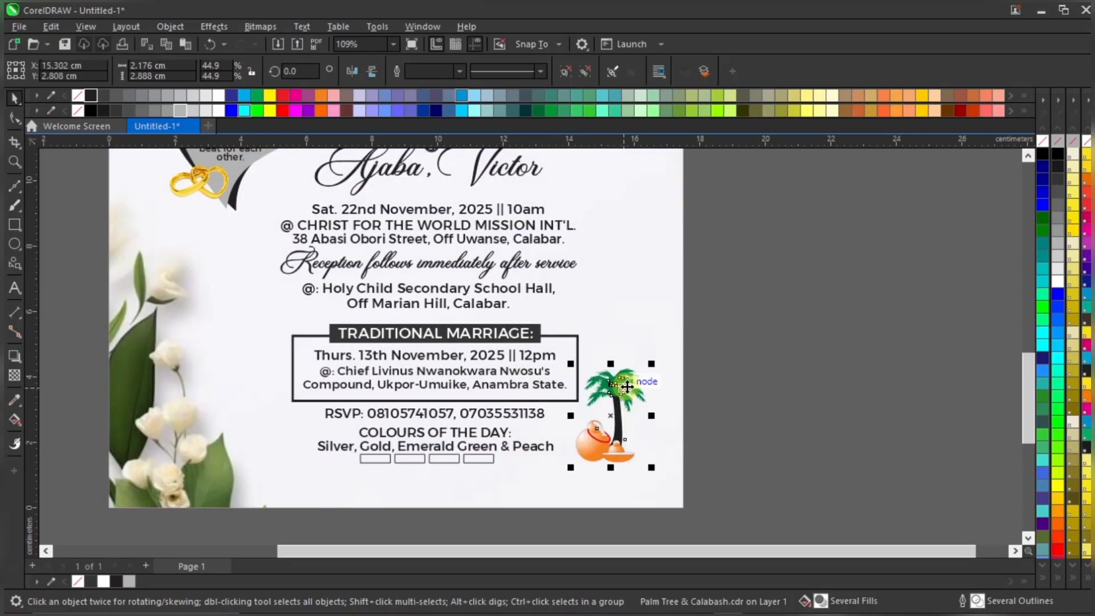
{"action": "scroll", "coordinate": [615, 468], "scroll_direction": "up", "scroll_amount": 4}
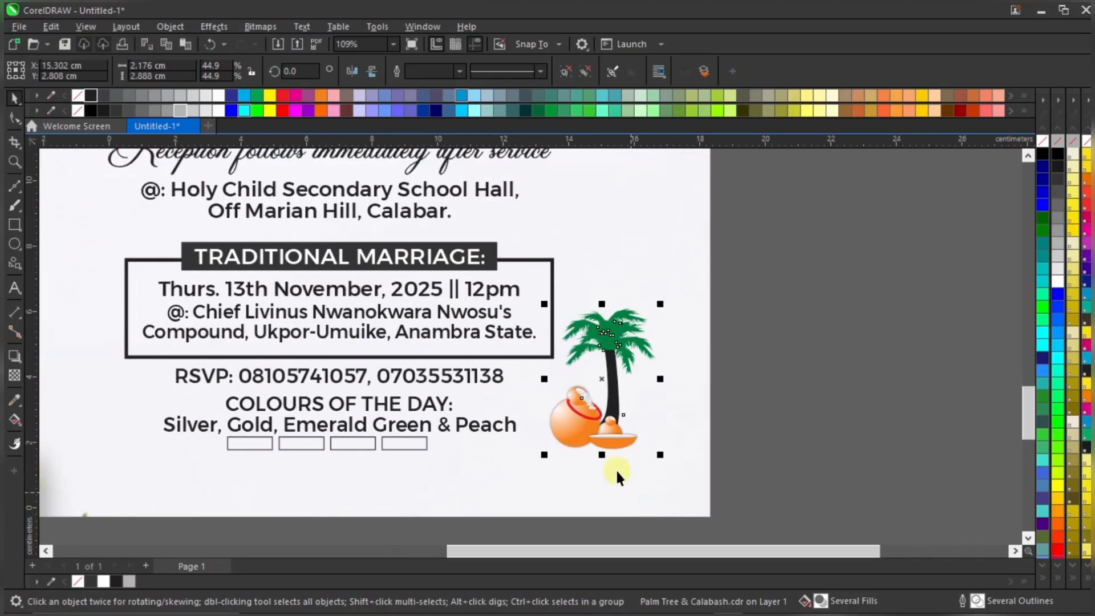
{"action": "left_click_drag", "start_coordinate": [603, 422], "coordinate": [605, 412]}
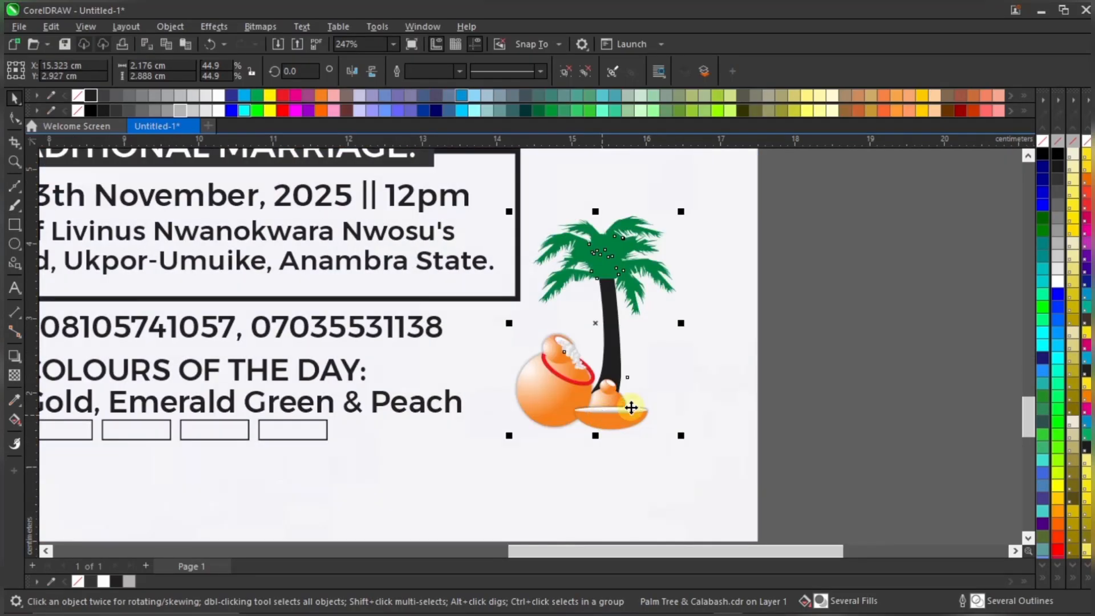
{"action": "scroll", "coordinate": [627, 400], "scroll_direction": "down", "scroll_amount": 2}
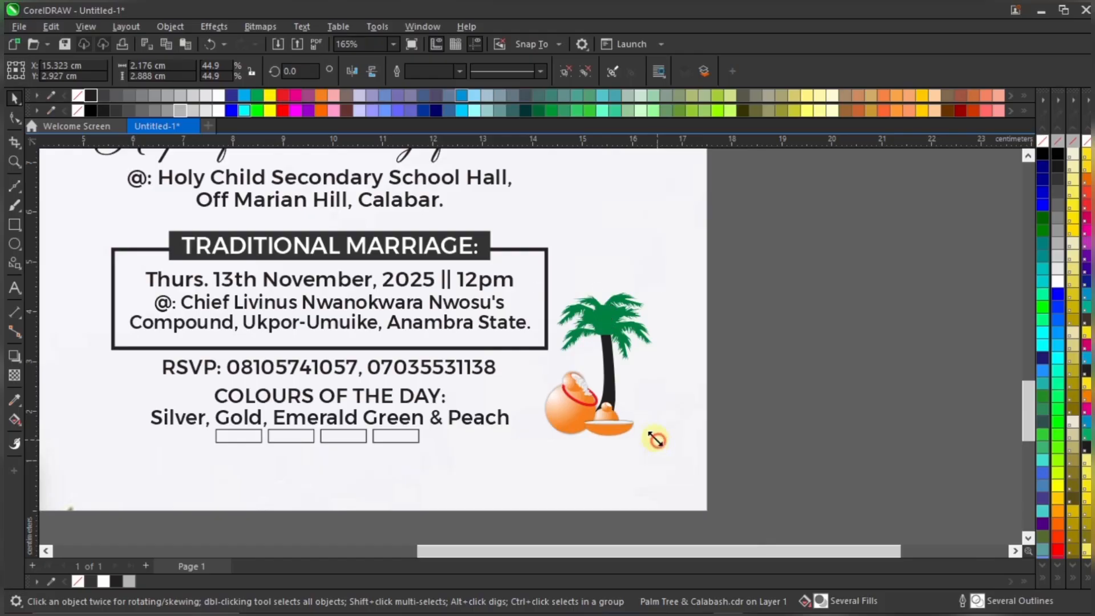
{"action": "left_click_drag", "start_coordinate": [657, 438], "coordinate": [630, 437]}
{"action": "scroll", "coordinate": [600, 386], "scroll_direction": "up", "scroll_amount": 2}
{"action": "left_click_drag", "start_coordinate": [600, 386], "coordinate": [599, 403]}
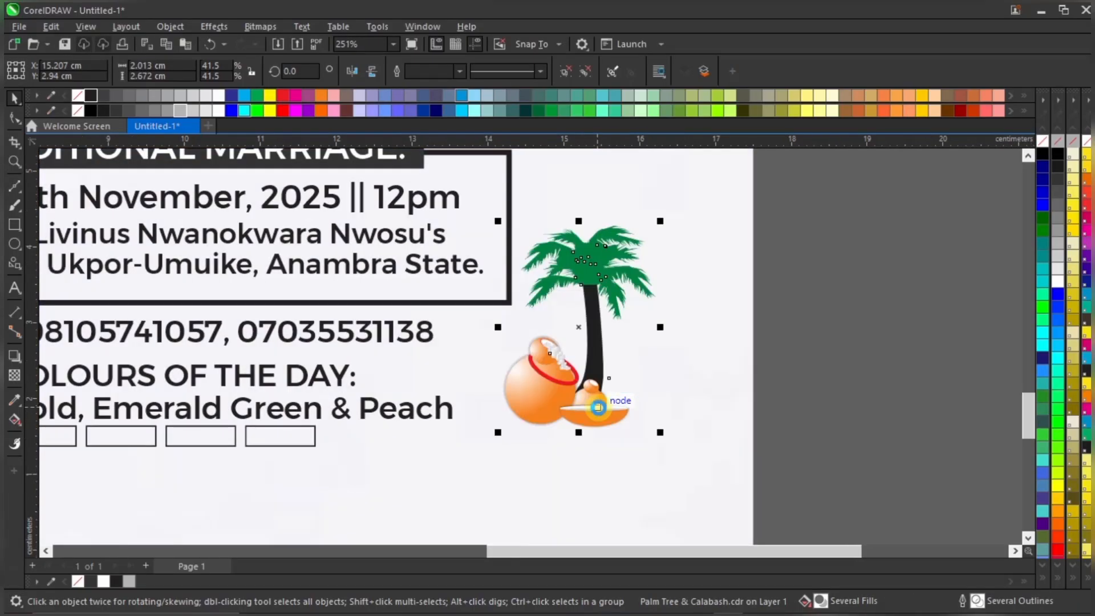
{"action": "scroll", "coordinate": [729, 371], "scroll_direction": "down", "scroll_amount": 3}
{"action": "left_click", "coordinate": [765, 367]}
{"action": "scroll", "coordinate": [601, 436], "scroll_direction": "up", "scroll_amount": 2}
{"action": "scroll", "coordinate": [602, 440], "scroll_direction": "up", "scroll_amount": 2}
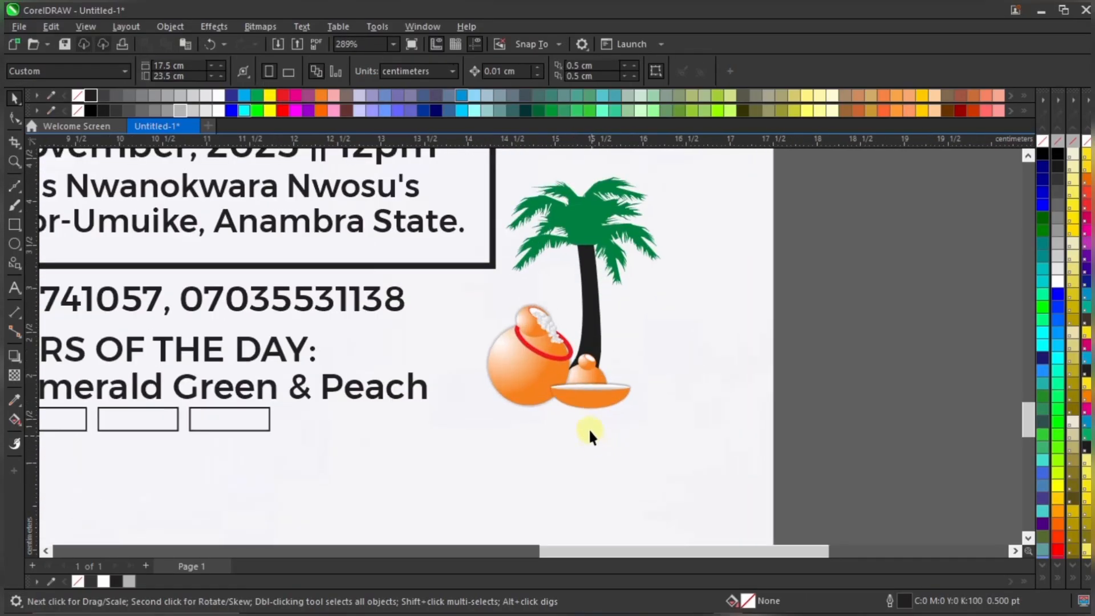
{"action": "left_click", "coordinate": [577, 395]}
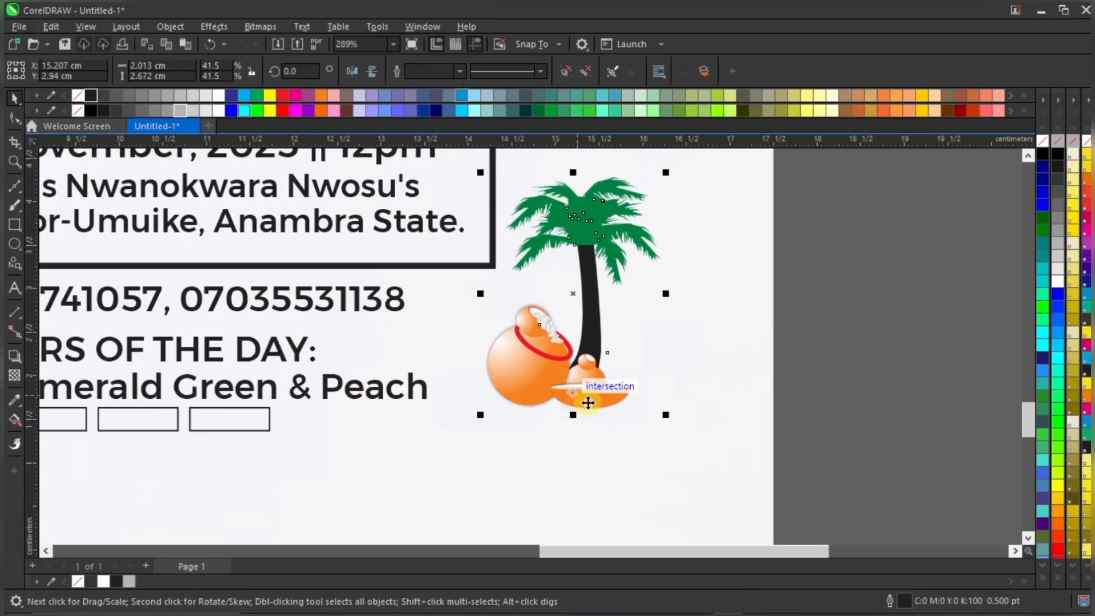
{"action": "left_click", "coordinate": [14, 245]}
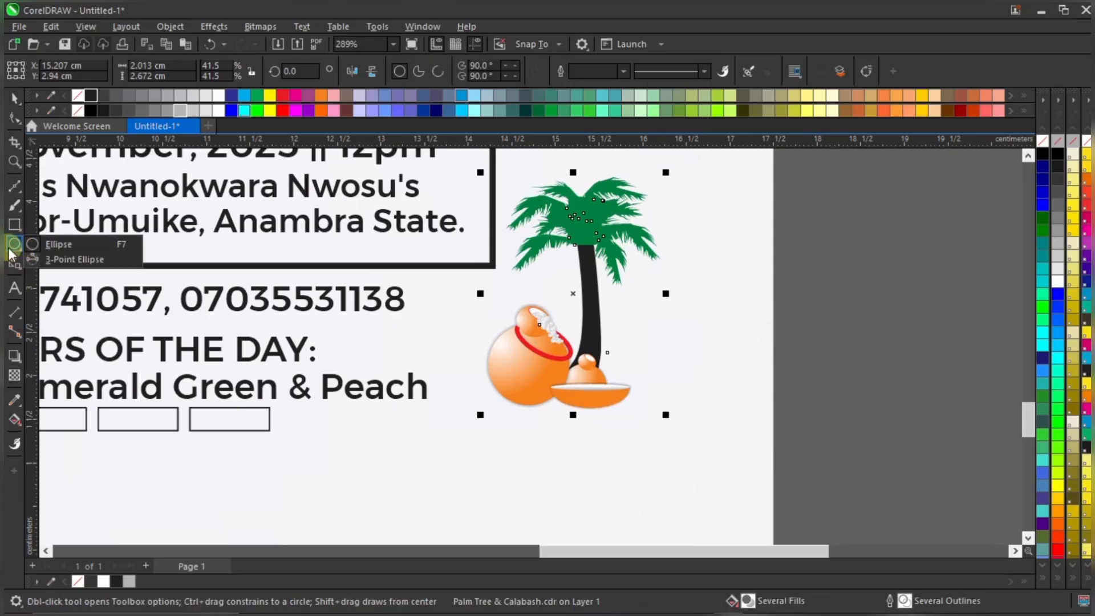
Draw a thin flat ellipse and fit it under the calabash pot and bowl
{"action": "left_click", "coordinate": [14, 250]}
{"action": "left_click", "coordinate": [57, 244]}
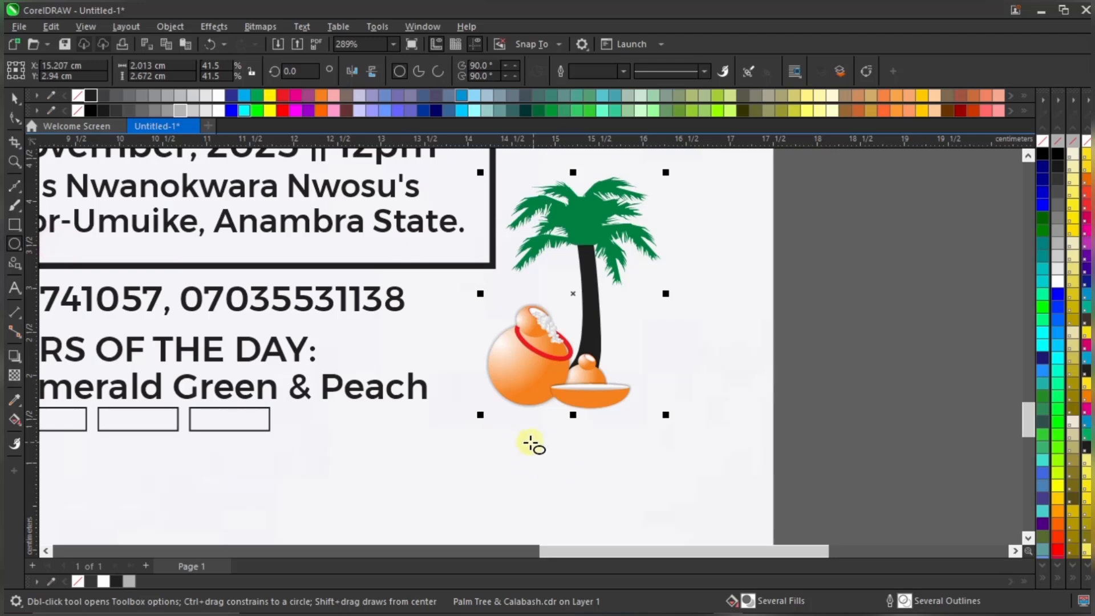
{"action": "left_click_drag", "start_coordinate": [497, 442], "coordinate": [660, 459]}
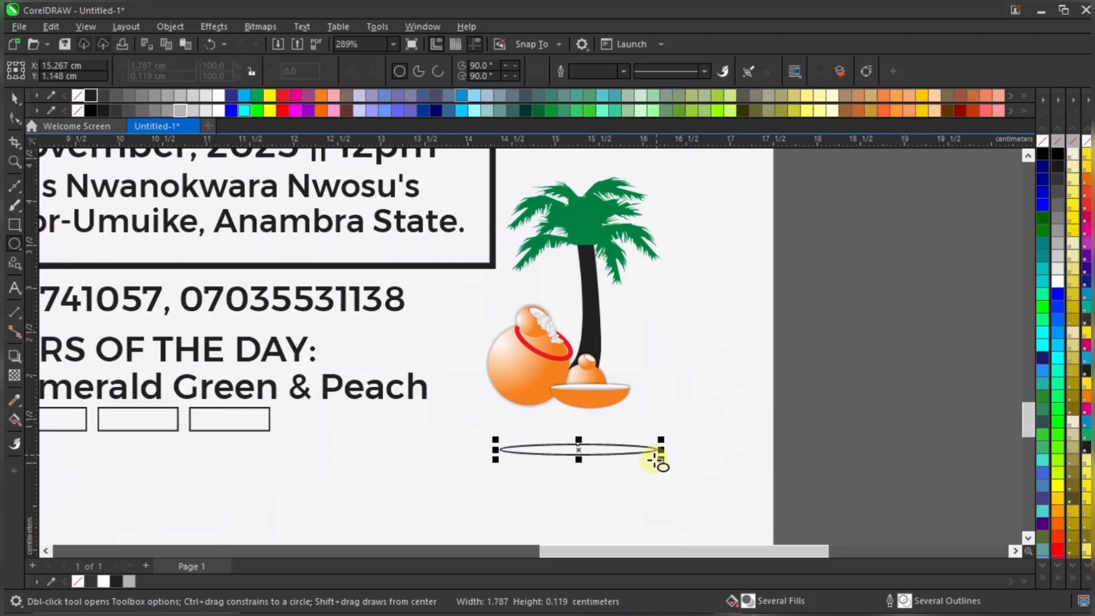
{"action": "scroll", "coordinate": [660, 460], "scroll_direction": "up", "scroll_amount": 3}
{"action": "key", "text": "space"}
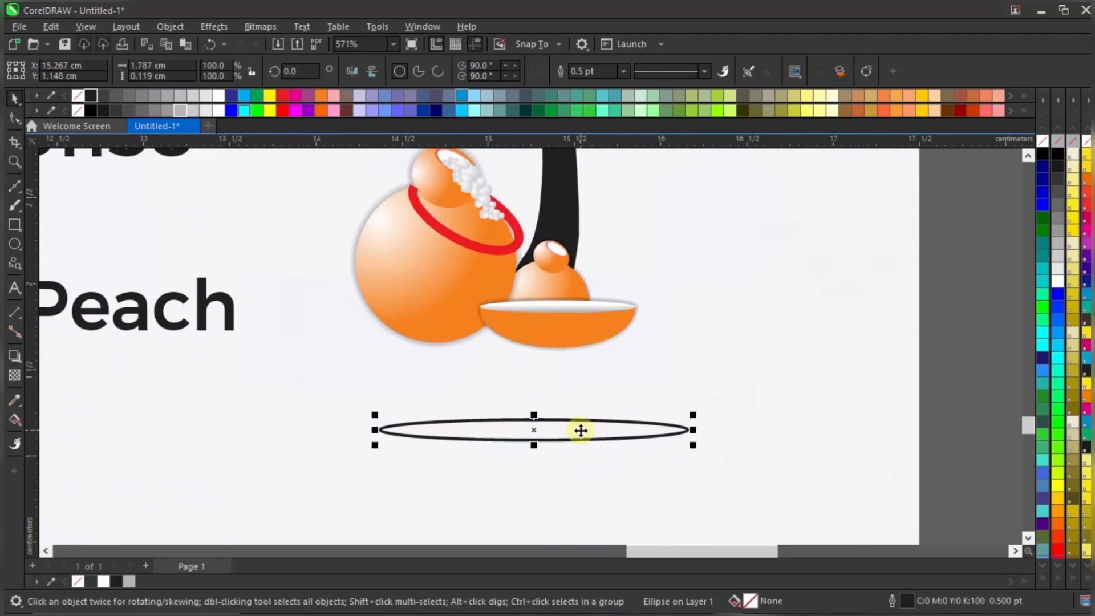
{"action": "left_click_drag", "start_coordinate": [580, 430], "coordinate": [546, 349]}
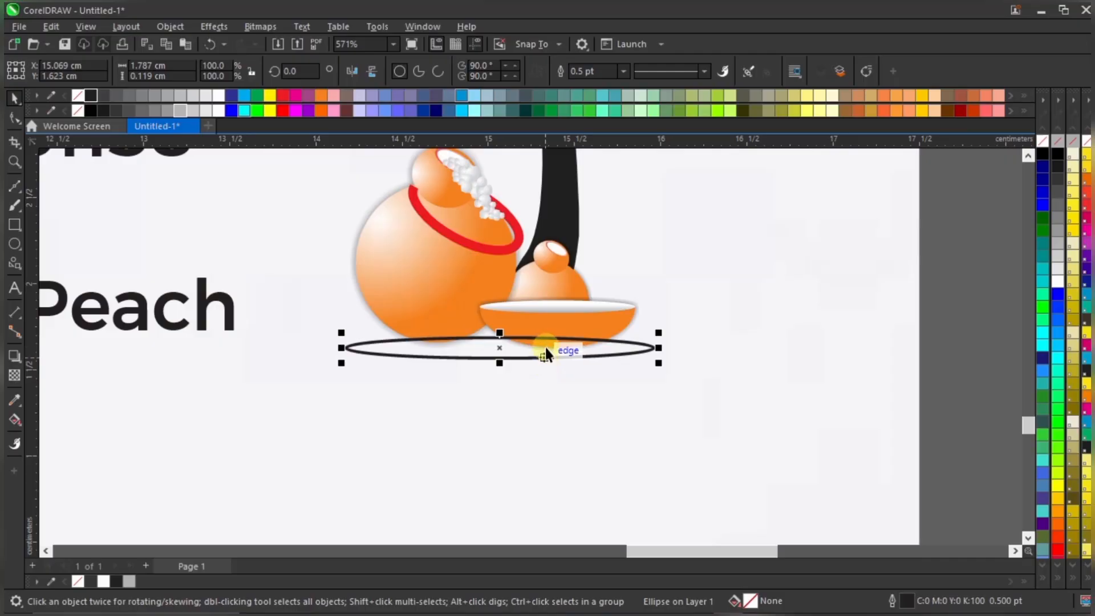
{"action": "left_click", "coordinate": [519, 356]}
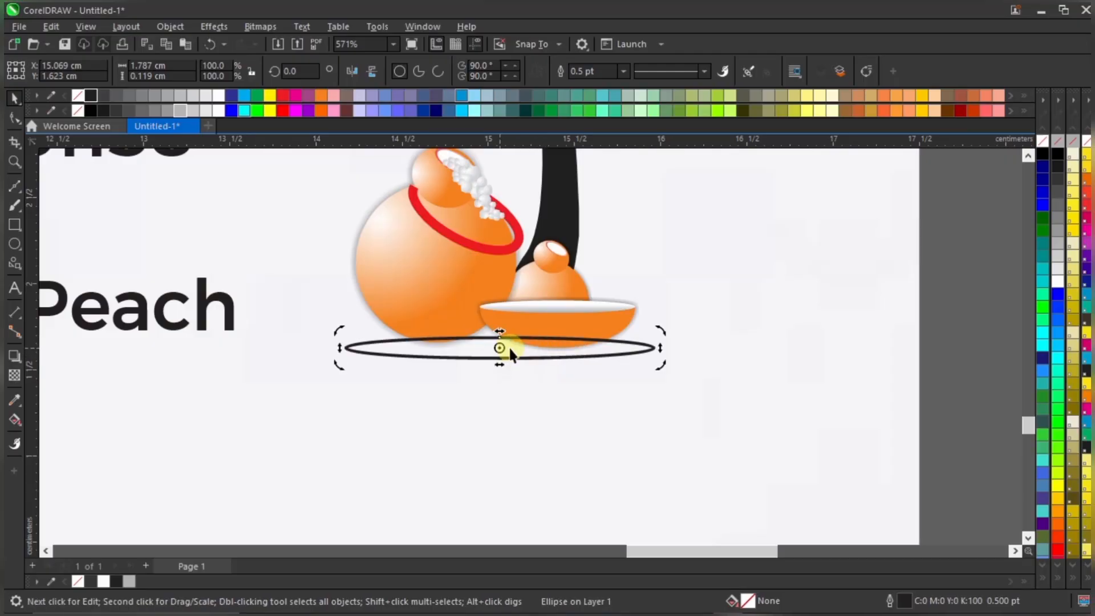
{"action": "key", "text": "Left"}
{"action": "key", "text": "Left"}
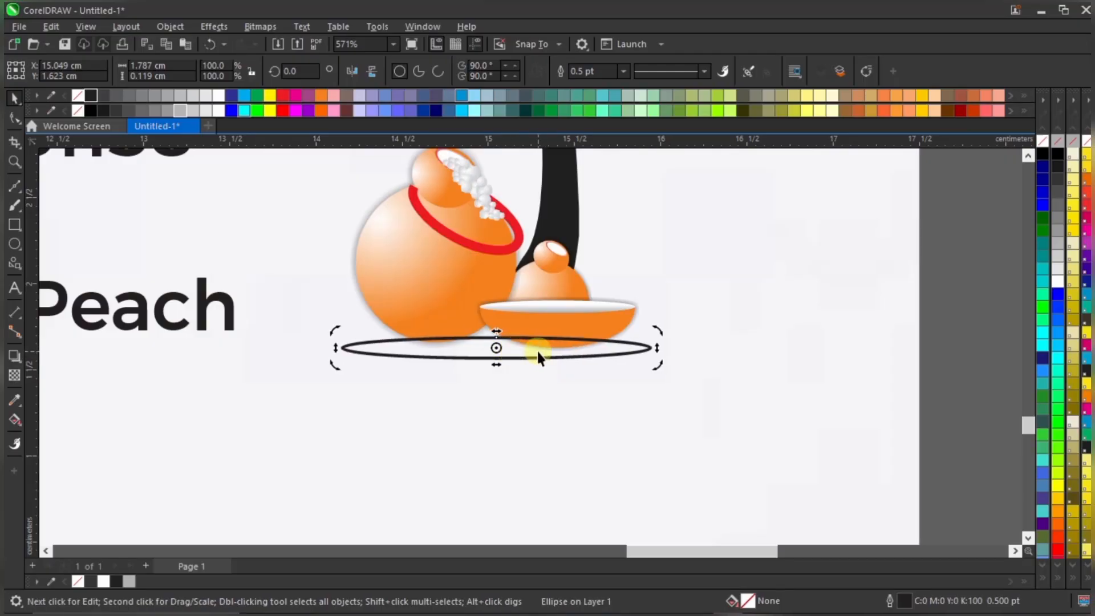
{"action": "left_click", "coordinate": [528, 350]}
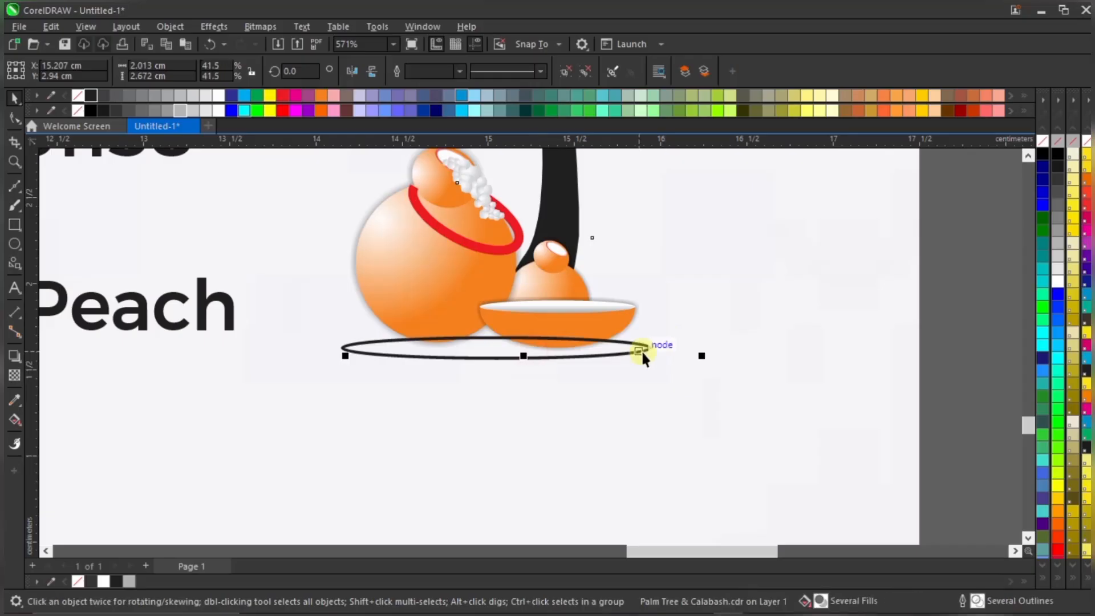
{"action": "left_click", "coordinate": [641, 350]}
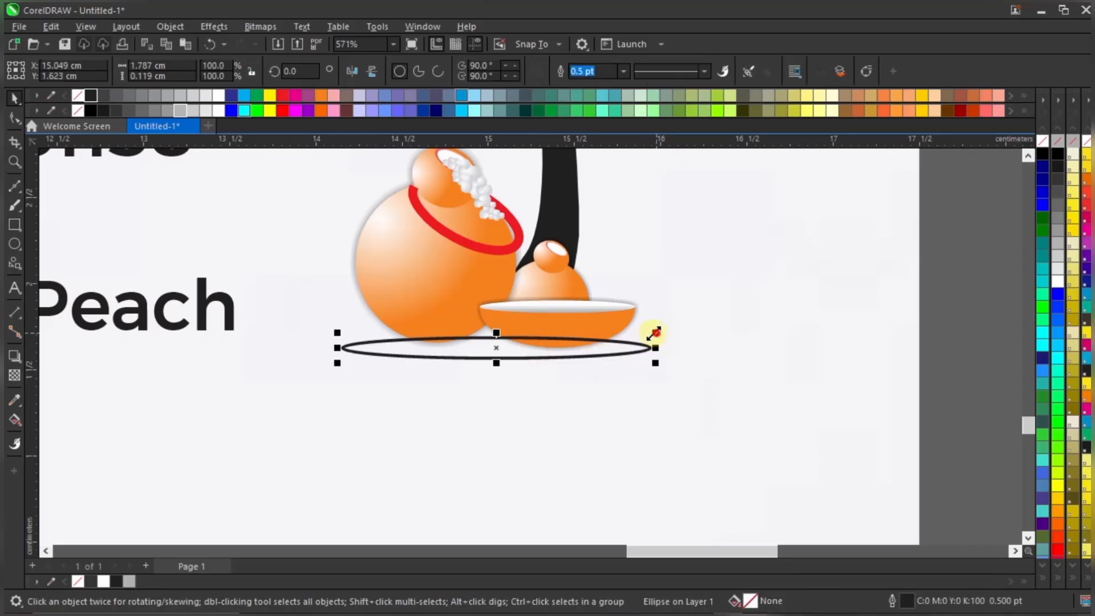
{"action": "left_click_drag", "start_coordinate": [655, 332], "coordinate": [630, 337]}
{"action": "left_click_drag", "start_coordinate": [488, 344], "coordinate": [500, 368]}
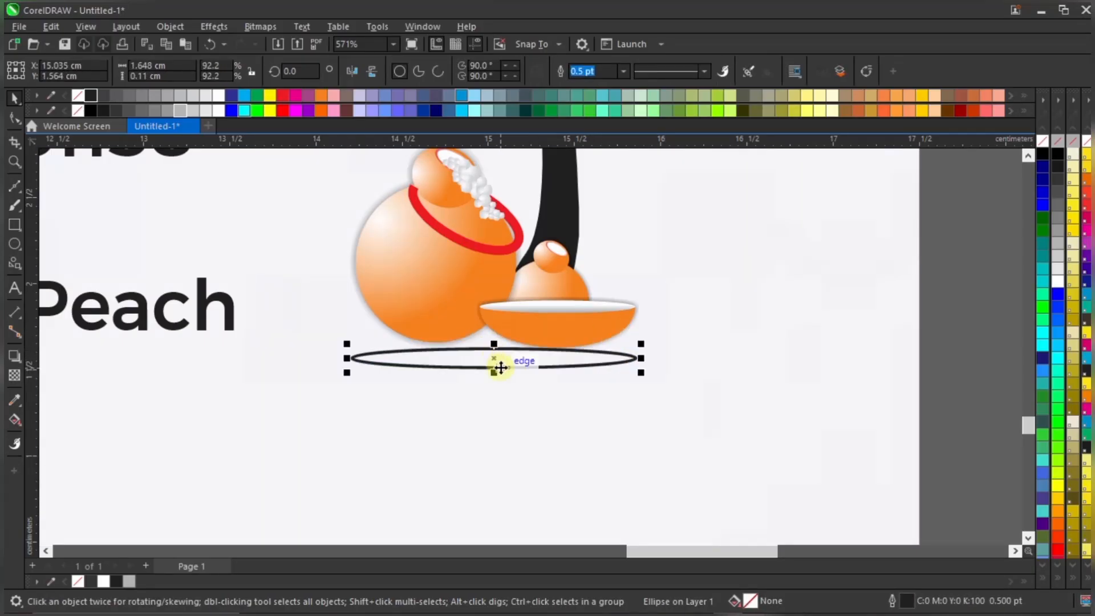
Fill the shadow ellipse 90% black with no outline and adjust its position
{"action": "left_click", "coordinate": [91, 93]}
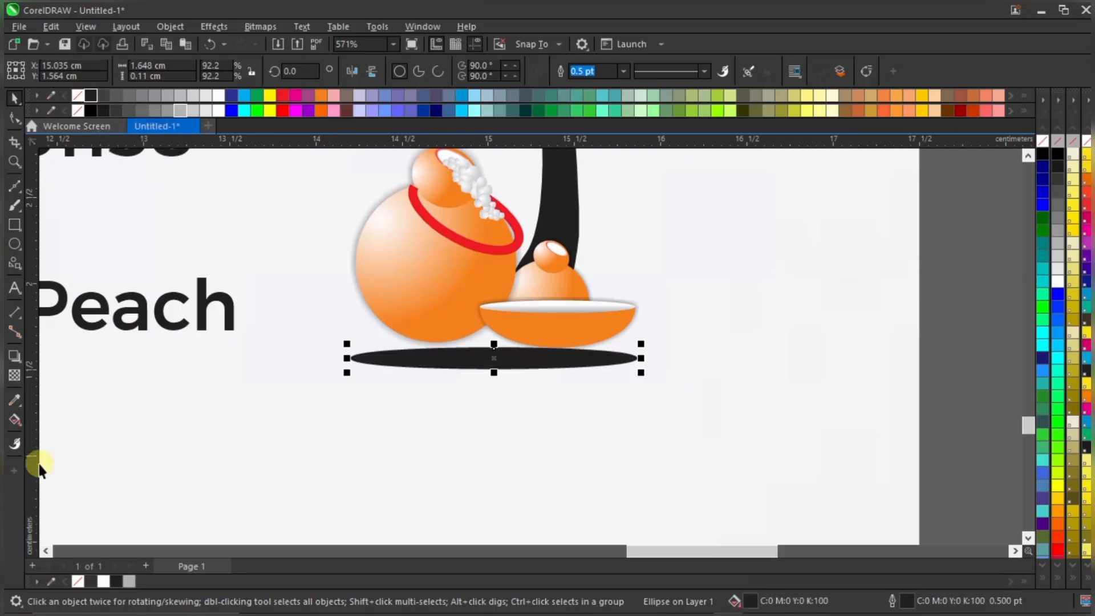
{"action": "right_click", "coordinate": [77, 581]}
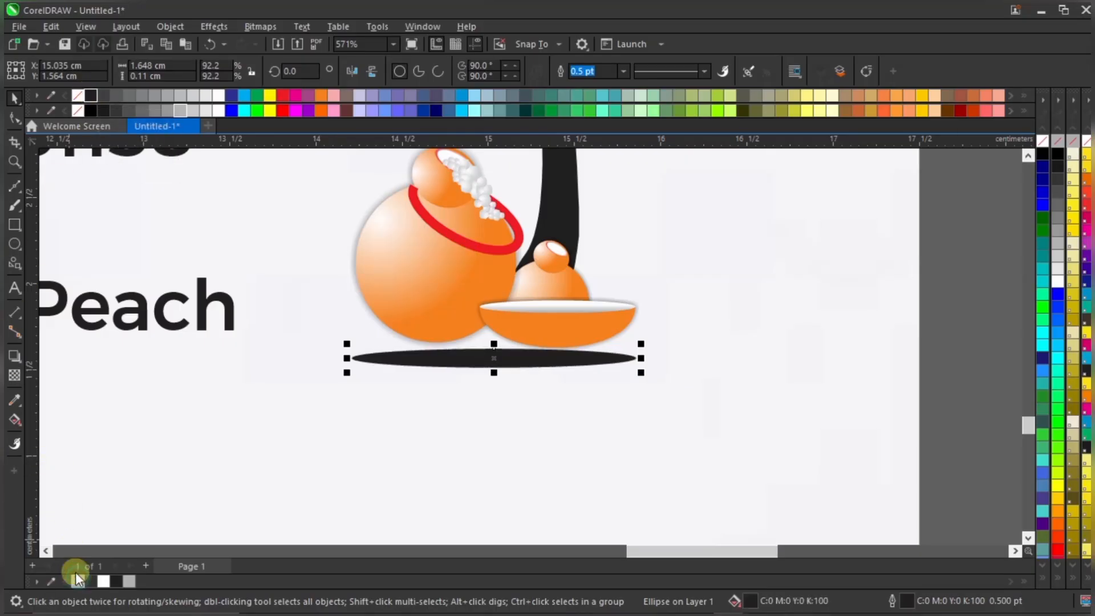
{"action": "left_click", "coordinate": [109, 95]}
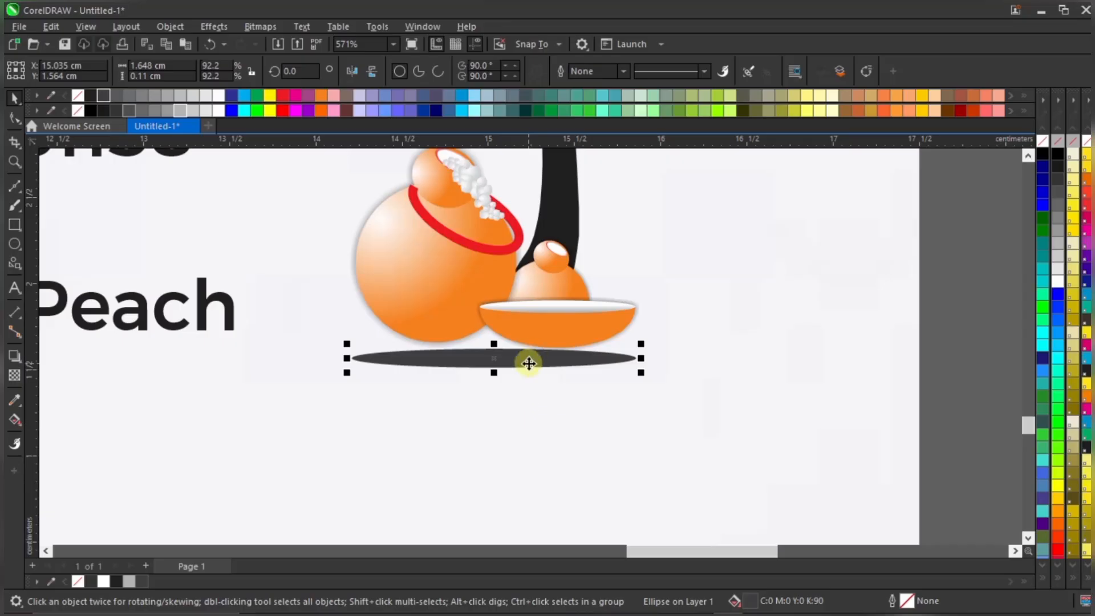
{"action": "scroll", "coordinate": [527, 363], "scroll_direction": "up", "scroll_amount": 1}
{"action": "scroll", "coordinate": [527, 364], "scroll_direction": "up", "scroll_amount": 2}
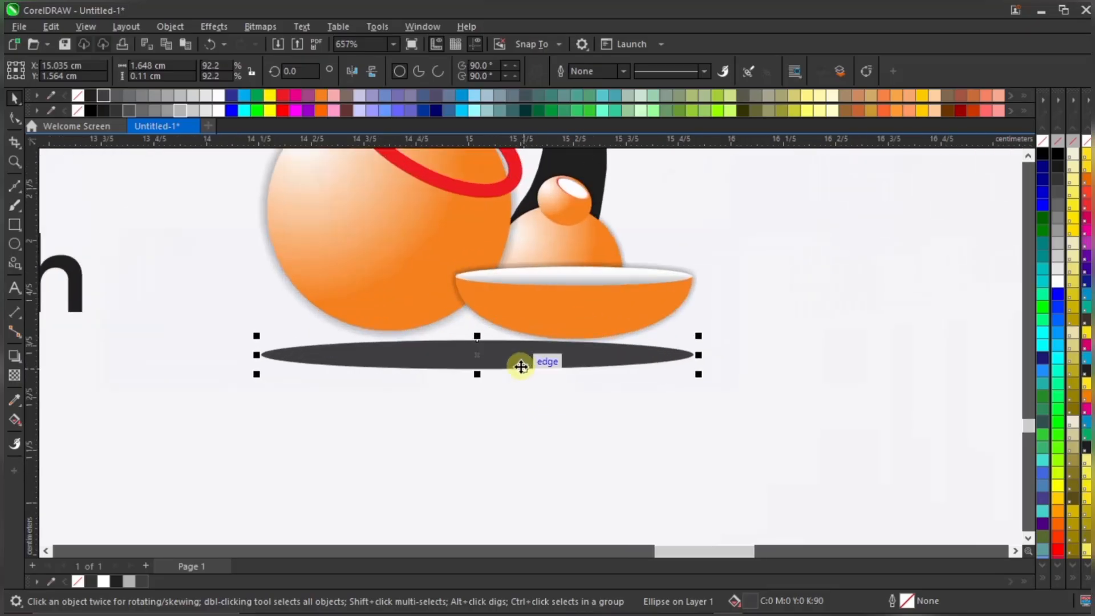
{"action": "left_click_drag", "start_coordinate": [519, 358], "coordinate": [521, 360]}
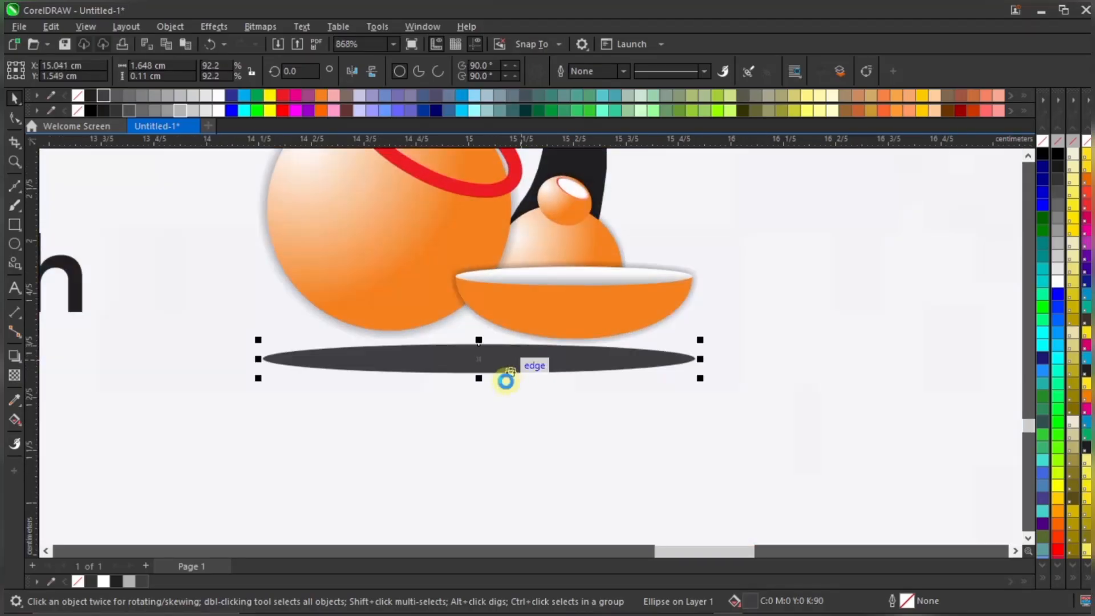
{"action": "scroll", "coordinate": [506, 379], "scroll_direction": "down", "scroll_amount": 4}
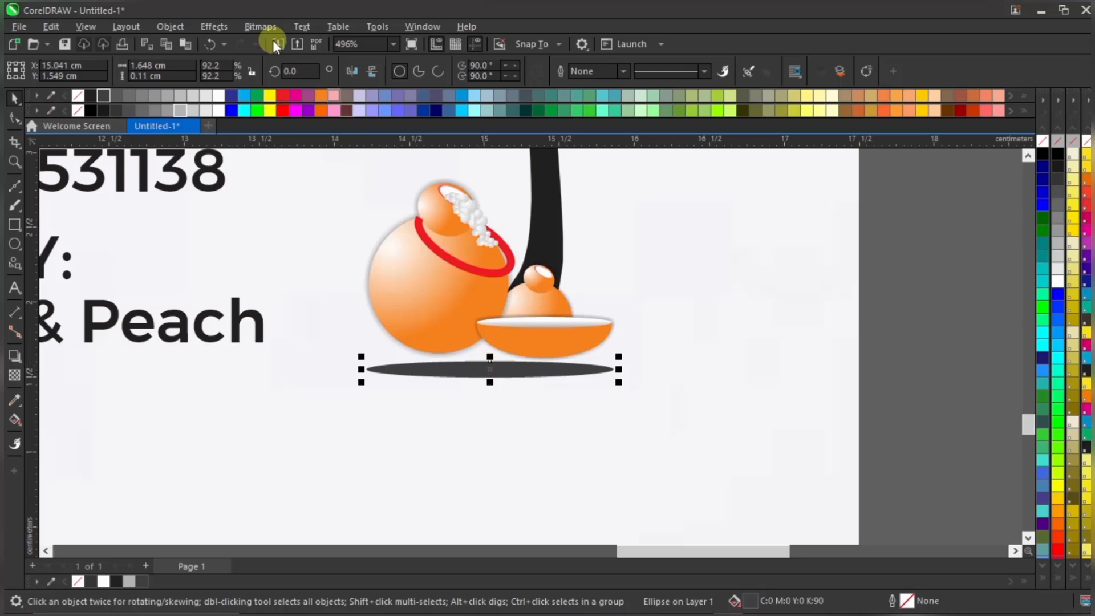
Browse the Effects menu, reselect the shadow ellipse, and bring up the Bitmaps menu
{"action": "left_click", "coordinate": [226, 26]}
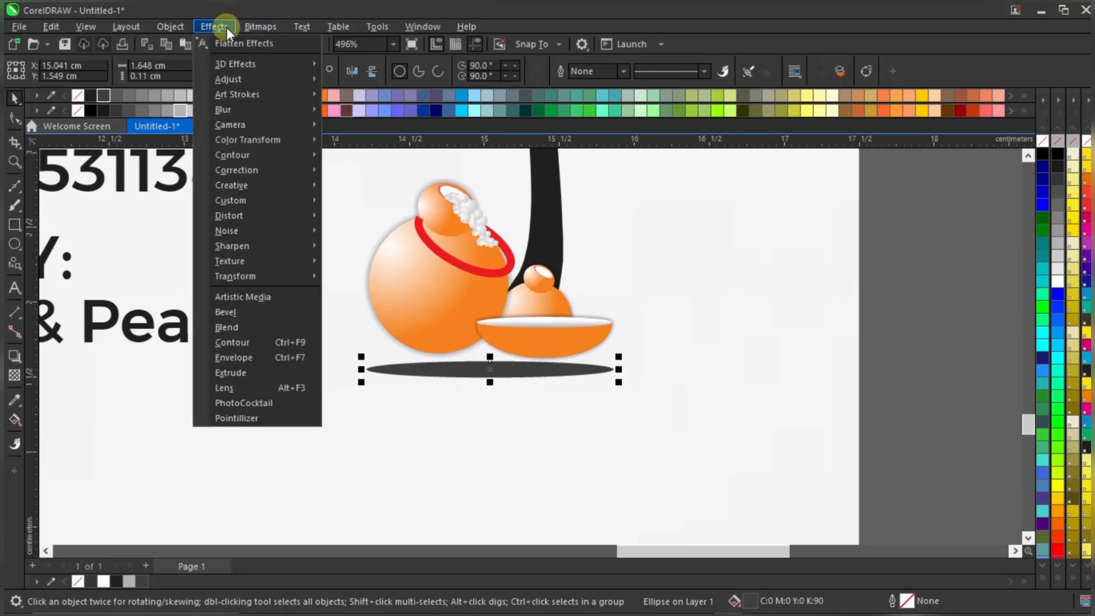
{"action": "mouse_move", "coordinate": [279, 27]}
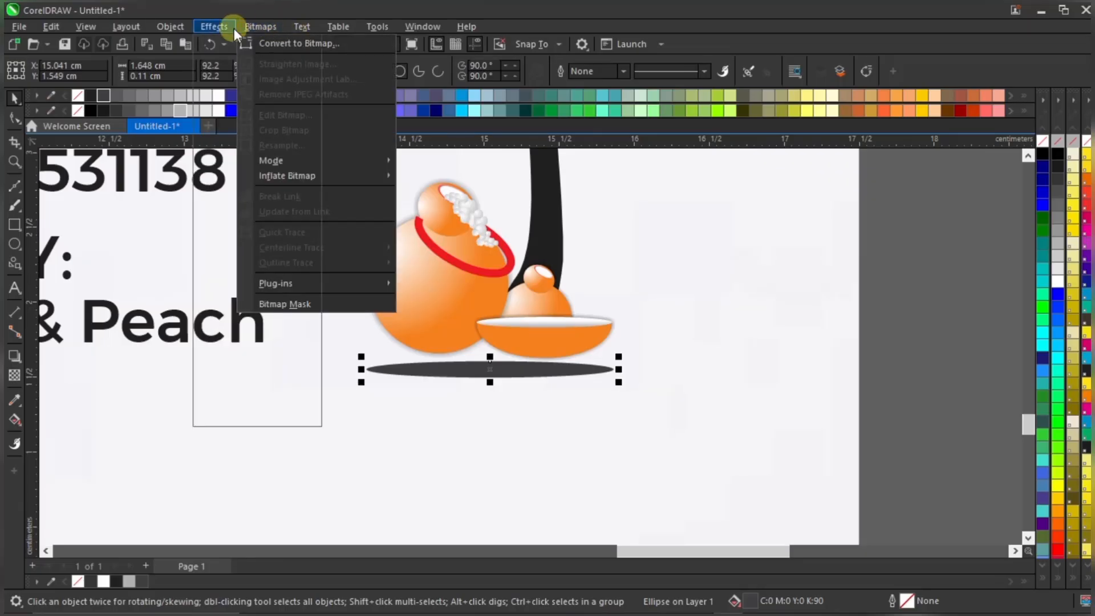
{"action": "mouse_move", "coordinate": [220, 29]}
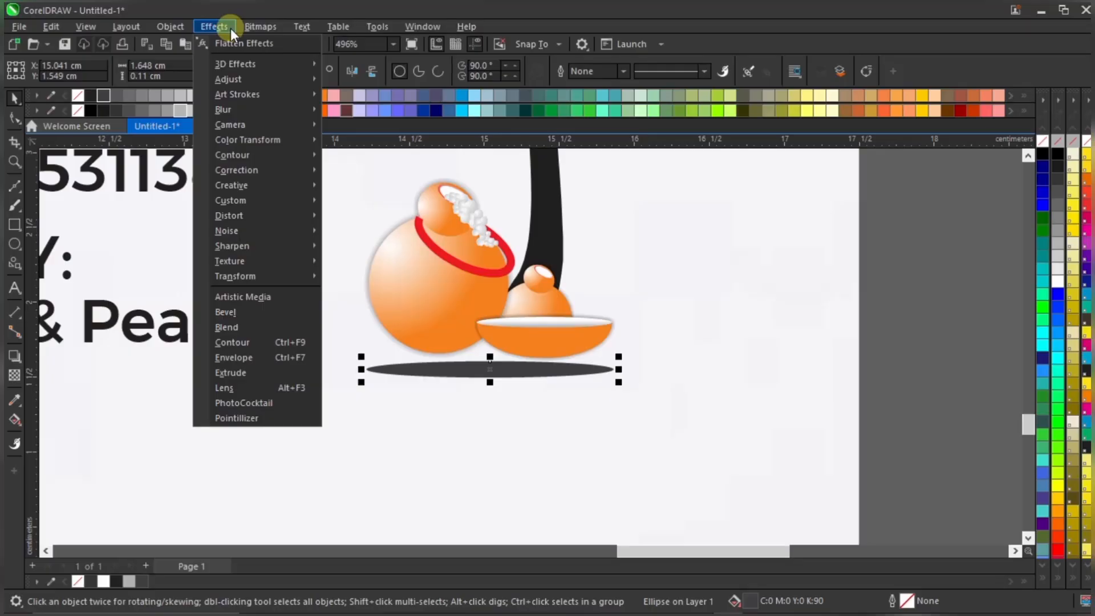
{"action": "left_click", "coordinate": [508, 372]}
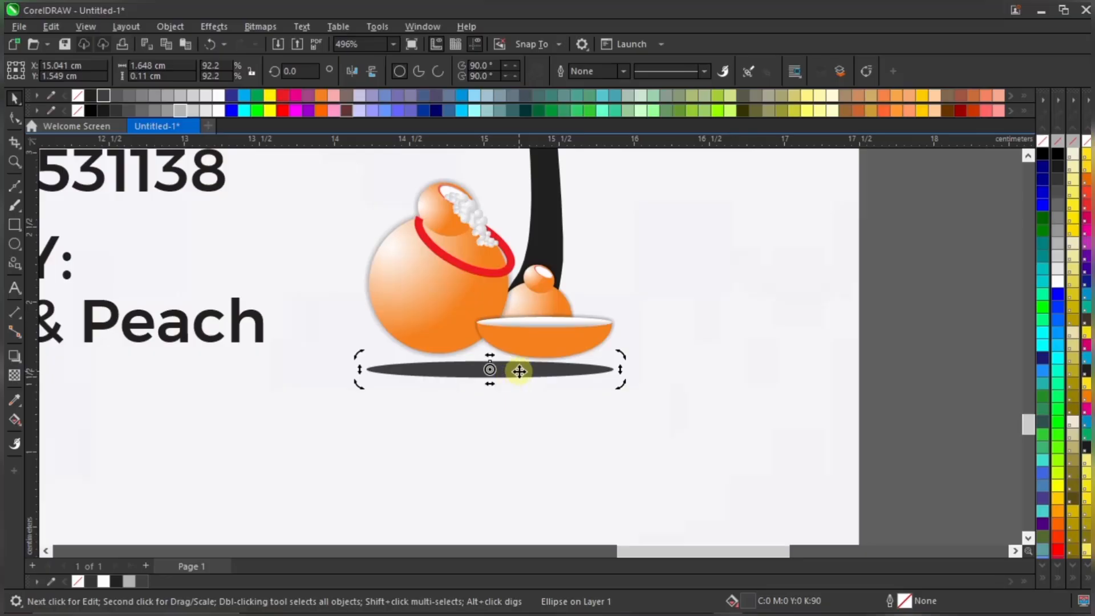
{"action": "left_click", "coordinate": [522, 371]}
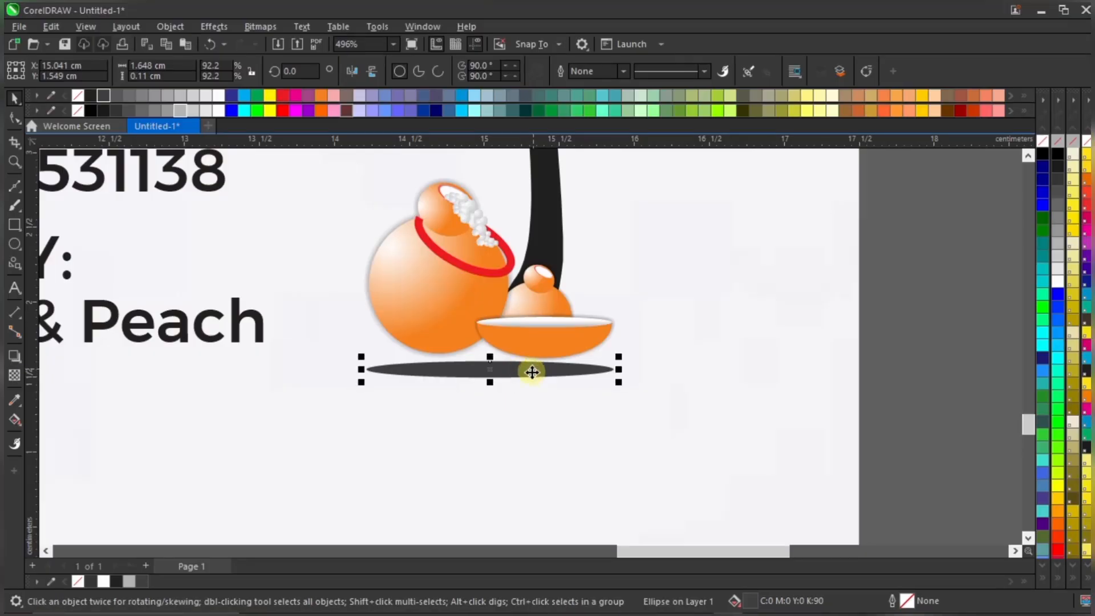
{"action": "left_click", "coordinate": [262, 26]}
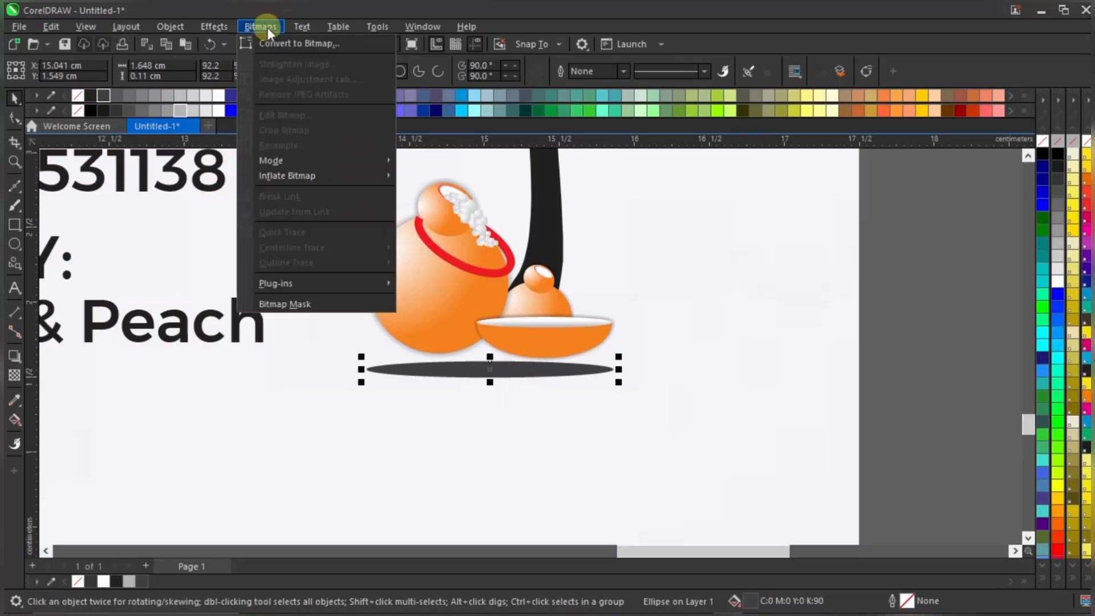
Open Convert To Bitmap for the ellipse and set Color mode to RGB Color (24-bit)
{"action": "left_click", "coordinate": [273, 43]}
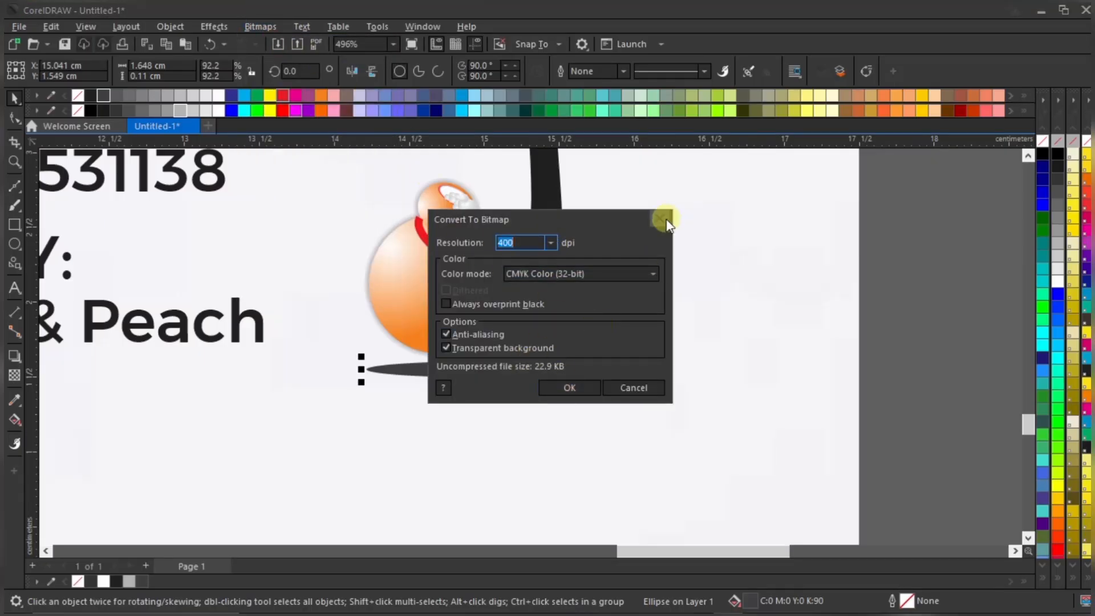
{"action": "left_click", "coordinate": [595, 274]}
{"action": "left_click", "coordinate": [545, 324]}
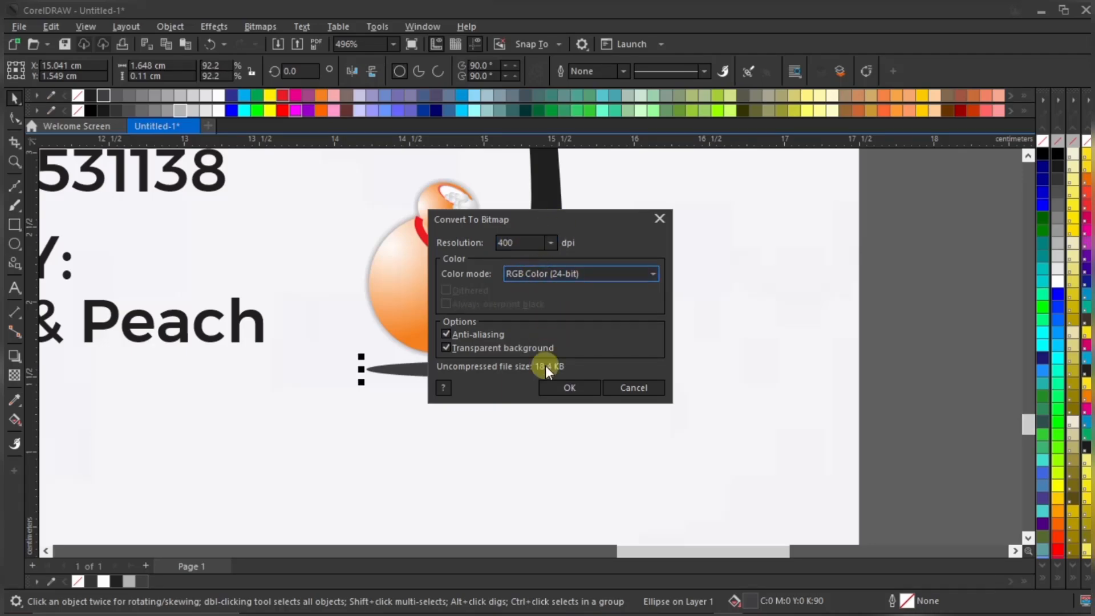
Apply a Gaussian Blur of radius about 5.7 to the dark shadow ellipse under the pots
{"action": "left_click", "coordinate": [660, 219]}
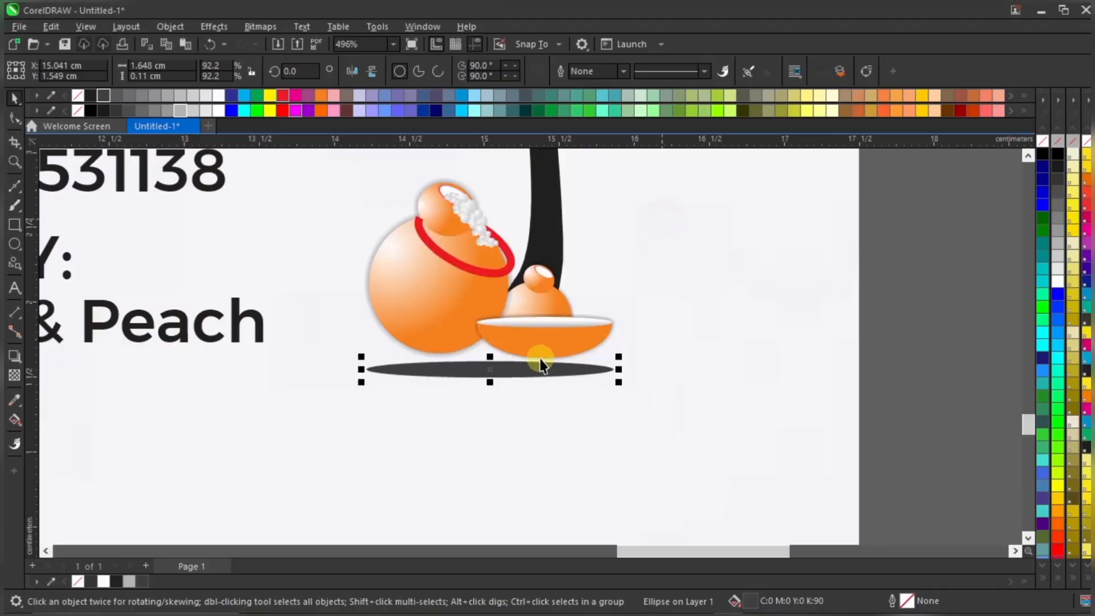
{"action": "left_click", "coordinate": [228, 28]}
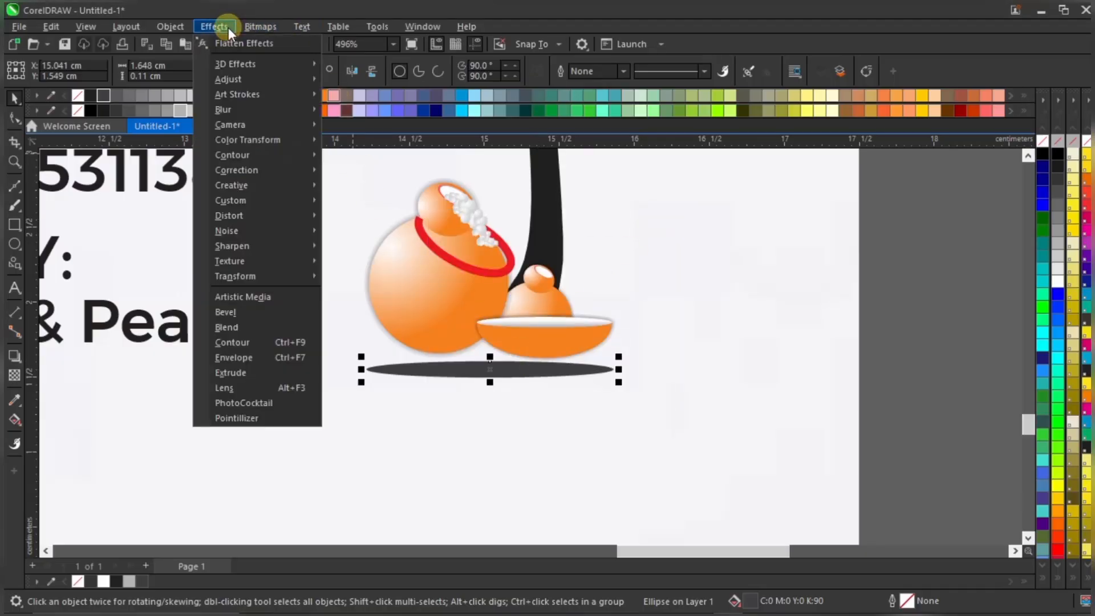
{"action": "mouse_move", "coordinate": [259, 105]}
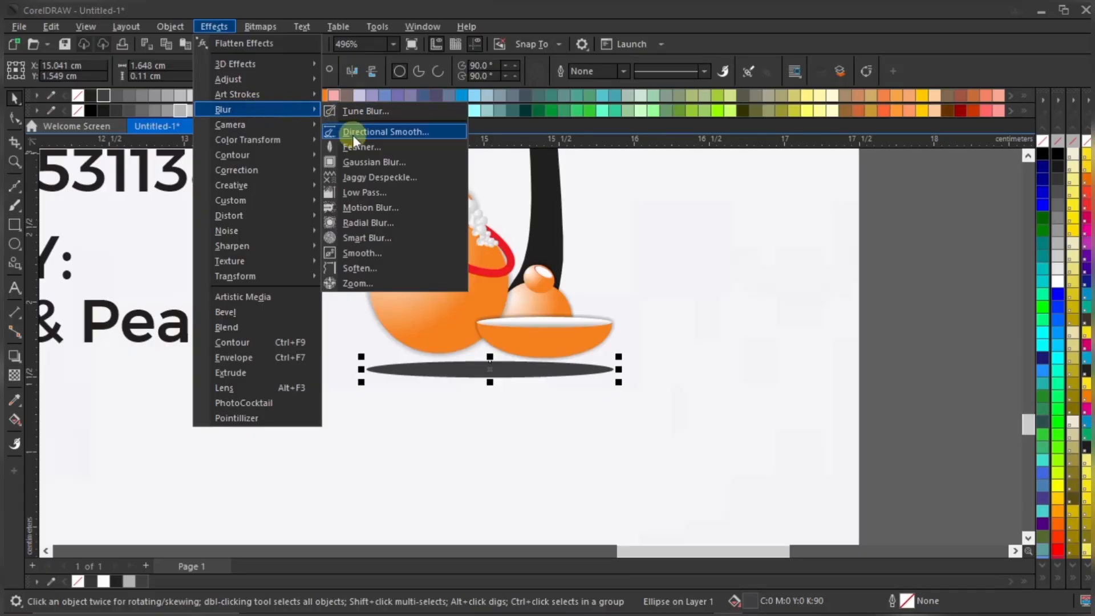
{"action": "left_click", "coordinate": [382, 163]}
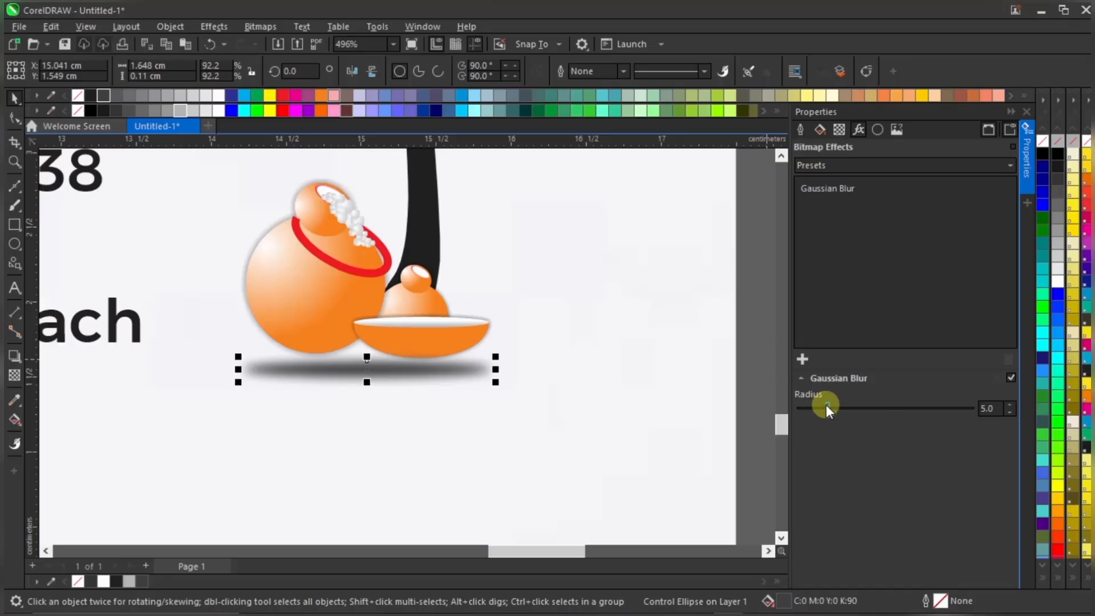
{"action": "mouse_move", "coordinate": [827, 406]}
{"action": "left_mouse_down"}
{"action": "mouse_move", "coordinate": [897, 404]}
{"action": "mouse_move", "coordinate": [833, 406]}
{"action": "left_mouse_up"}
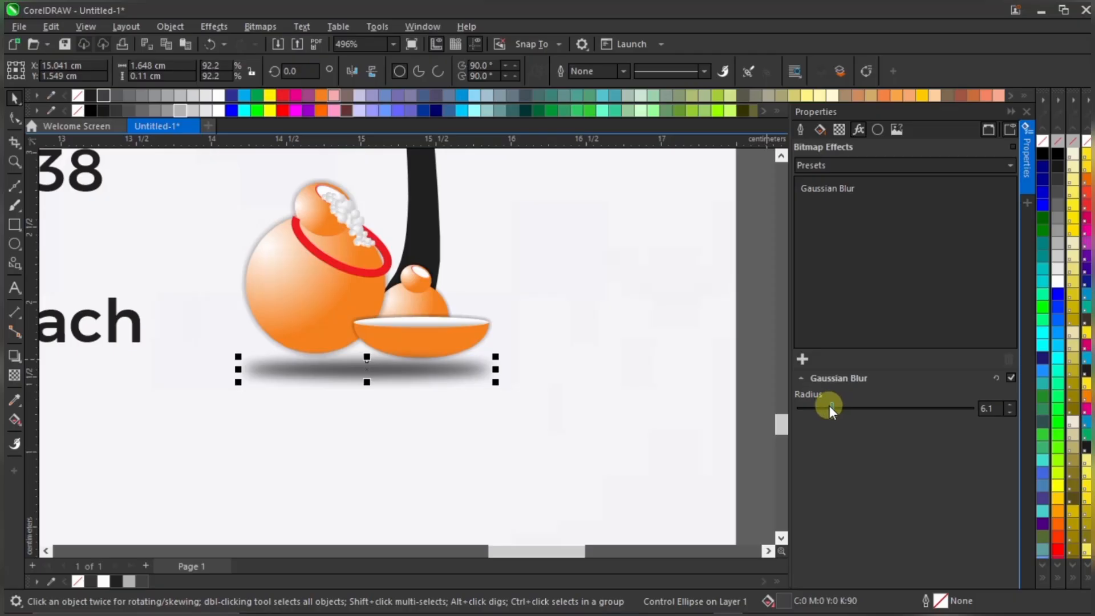
{"action": "mouse_move", "coordinate": [832, 406]}
{"action": "left_mouse_down"}
{"action": "mouse_move", "coordinate": [853, 408]}
{"action": "mouse_move", "coordinate": [828, 399]}
{"action": "left_mouse_up"}
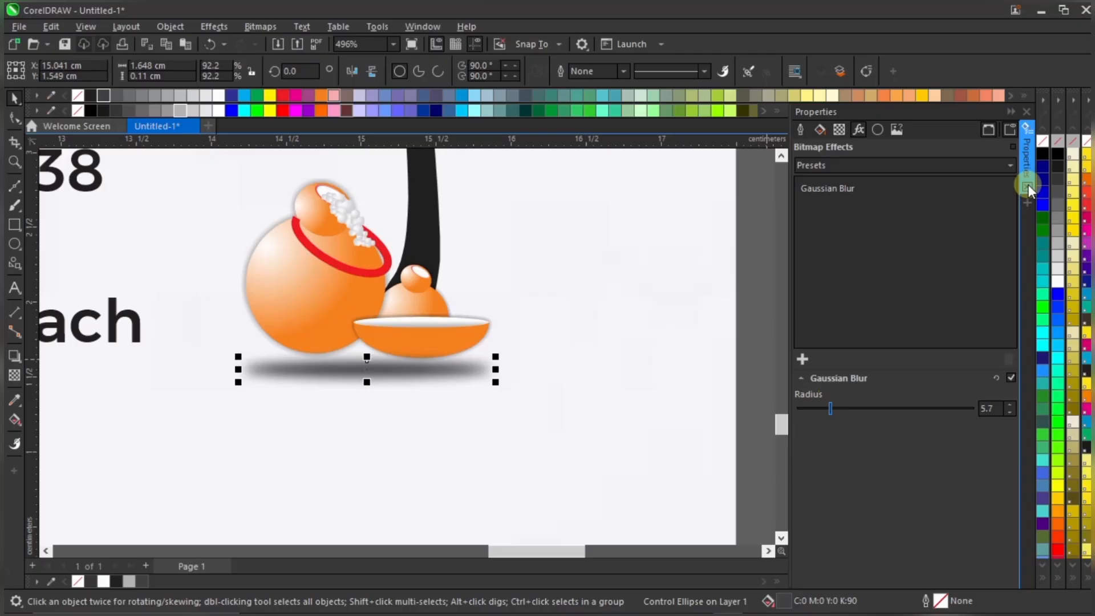
{"action": "left_click", "coordinate": [1028, 185]}
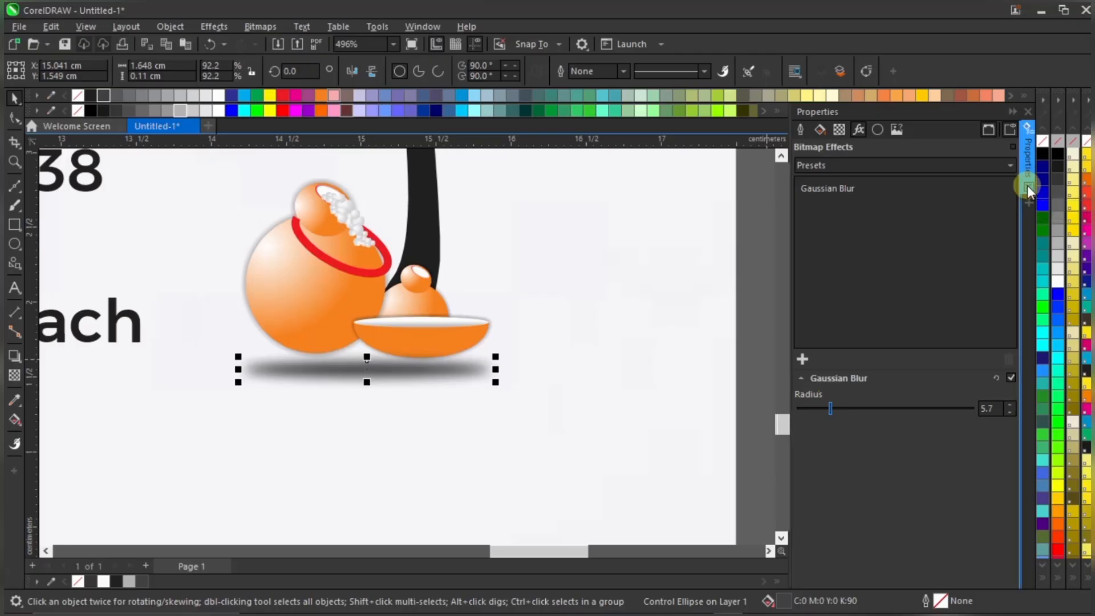
{"action": "key", "text": "shift+F4"}
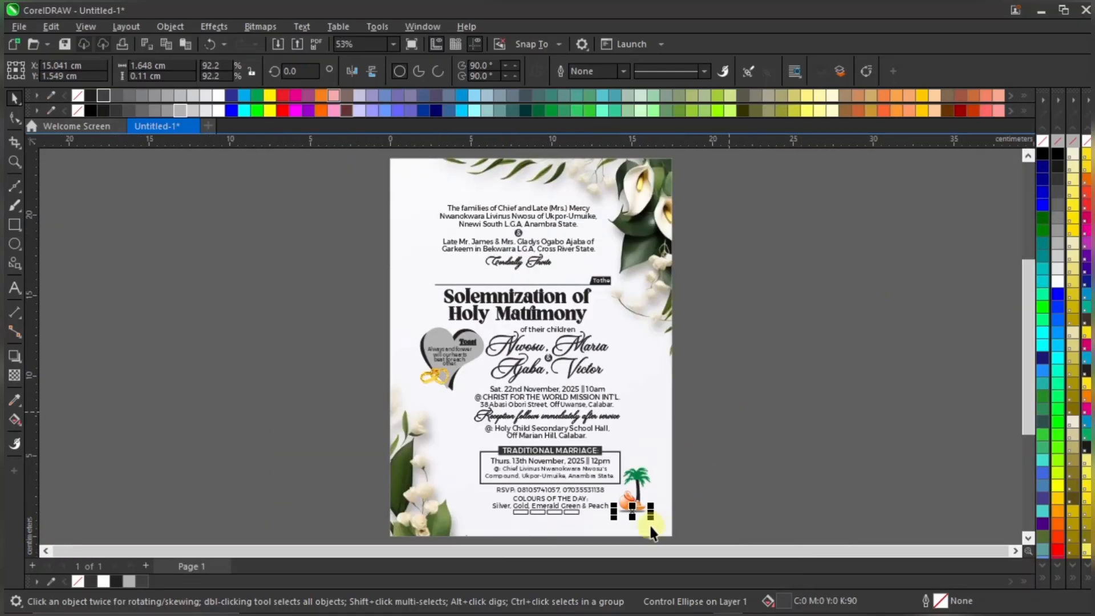
Shrink the blurred shadow ellipse to about 83% and nudge it slightly up and right
{"action": "scroll", "coordinate": [652, 513], "scroll_direction": "up", "scroll_amount": 4}
{"action": "scroll", "coordinate": [652, 513], "scroll_direction": "up", "scroll_amount": 4}
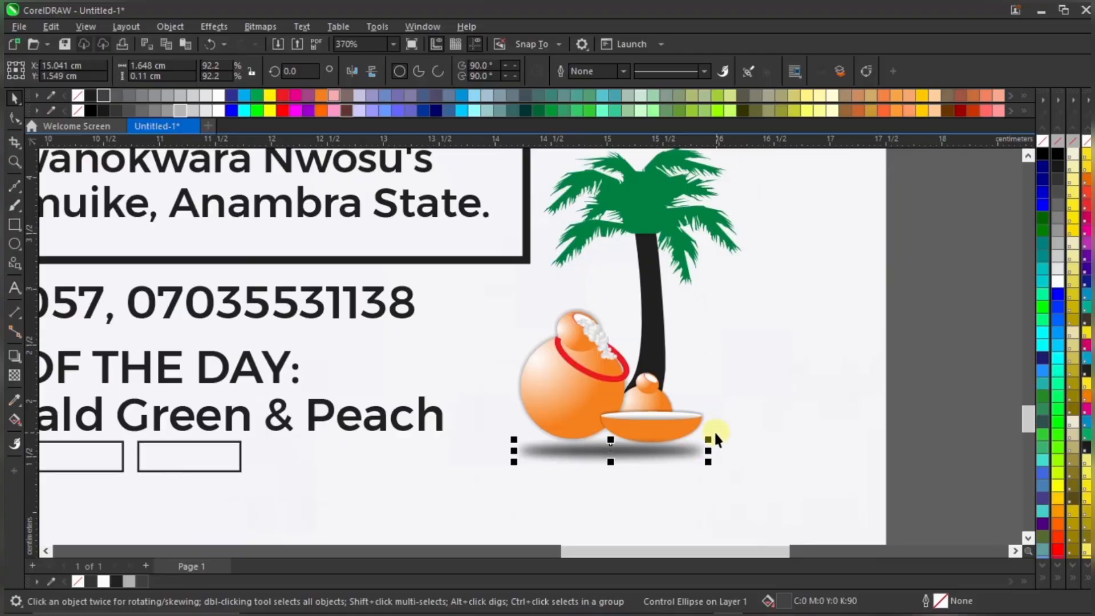
{"action": "left_click_drag", "start_coordinate": [713, 437], "coordinate": [697, 435]}
{"action": "left_click_drag", "start_coordinate": [603, 452], "coordinate": [623, 449]}
Move the blurred shadow down slightly beneath the bowl
{"action": "scroll", "coordinate": [623, 449], "scroll_direction": "up", "scroll_amount": 1}
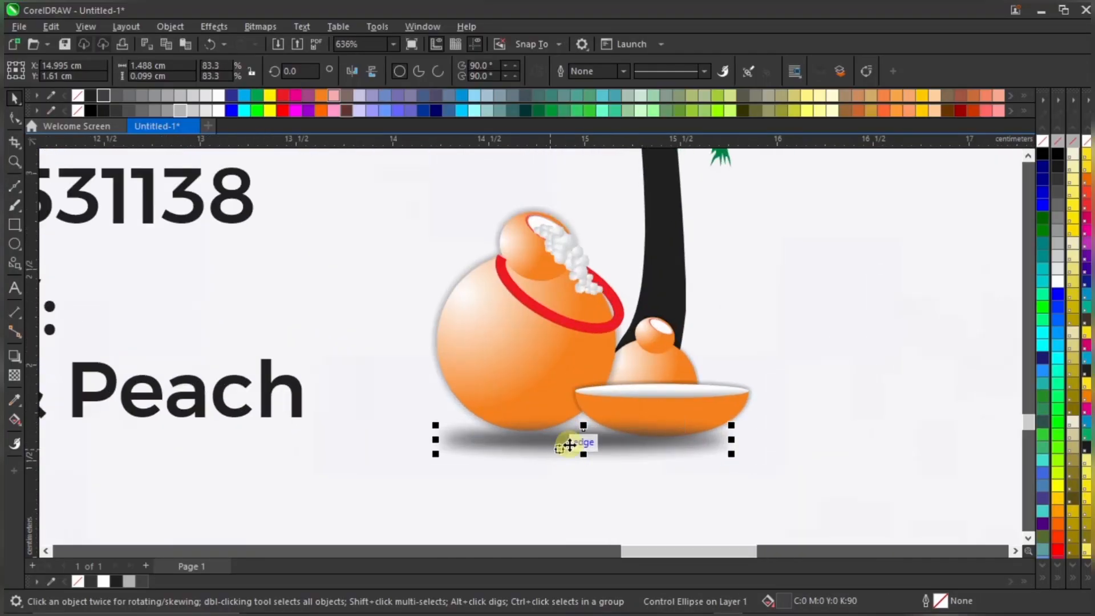
{"action": "left_click", "coordinate": [666, 239]}
{"action": "scroll", "coordinate": [636, 297], "scroll_direction": "down", "scroll_amount": 3}
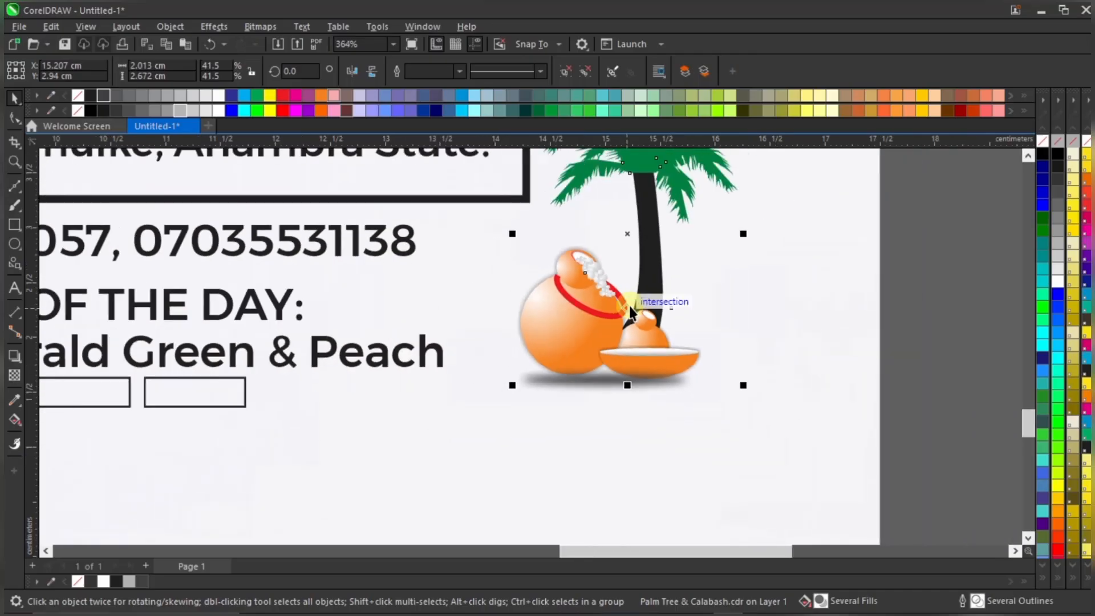
{"action": "left_click", "coordinate": [933, 321]}
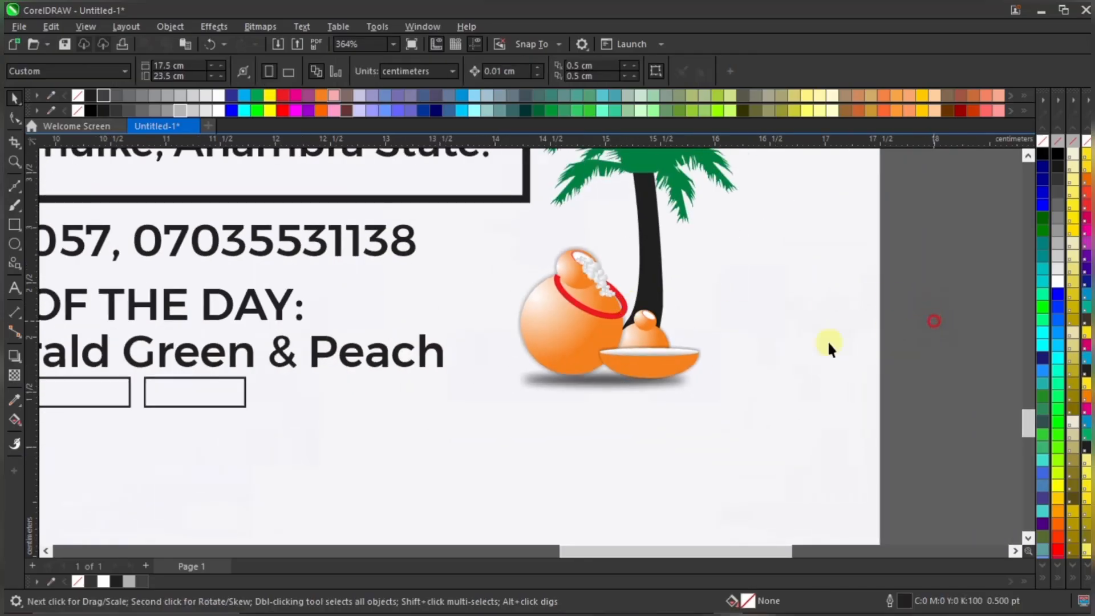
{"action": "left_click", "coordinate": [655, 382]}
{"action": "scroll", "coordinate": [668, 372], "scroll_direction": "up", "scroll_amount": 1}
{"action": "left_click_drag", "start_coordinate": [668, 372], "coordinate": [669, 375]}
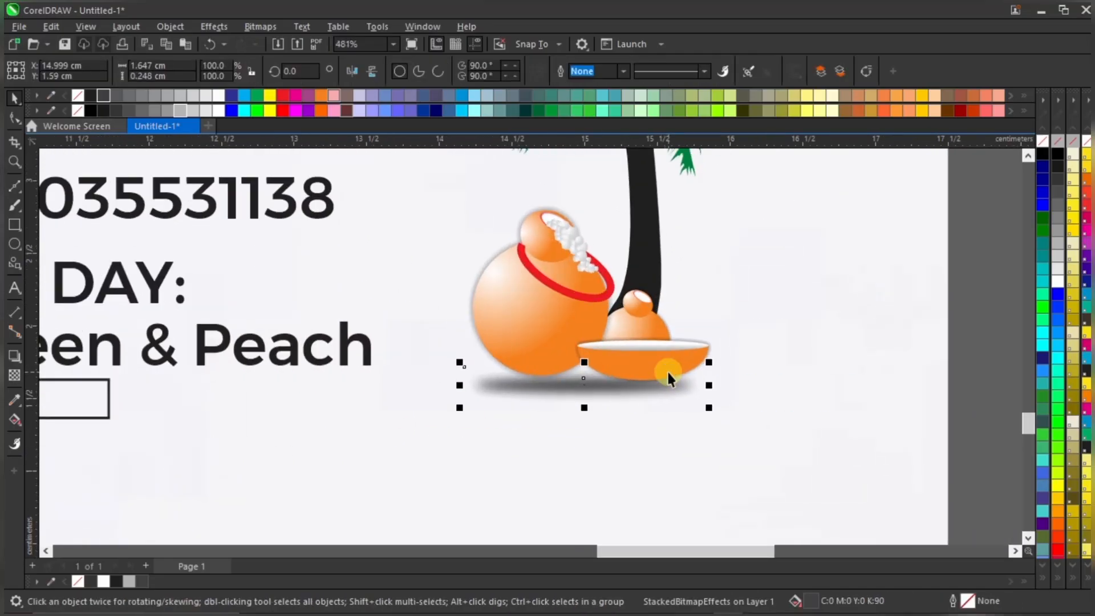
{"action": "key", "text": "Down"}
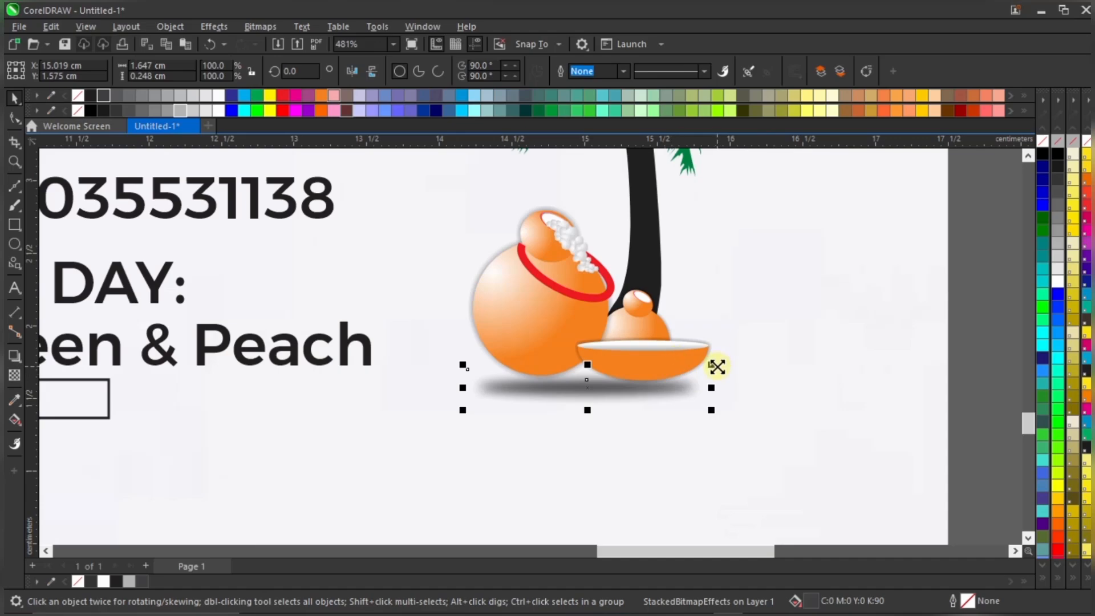
Shrink the shadow a little more around its centre and raise it snugly under the bowl
{"action": "left_click", "coordinate": [985, 342]}
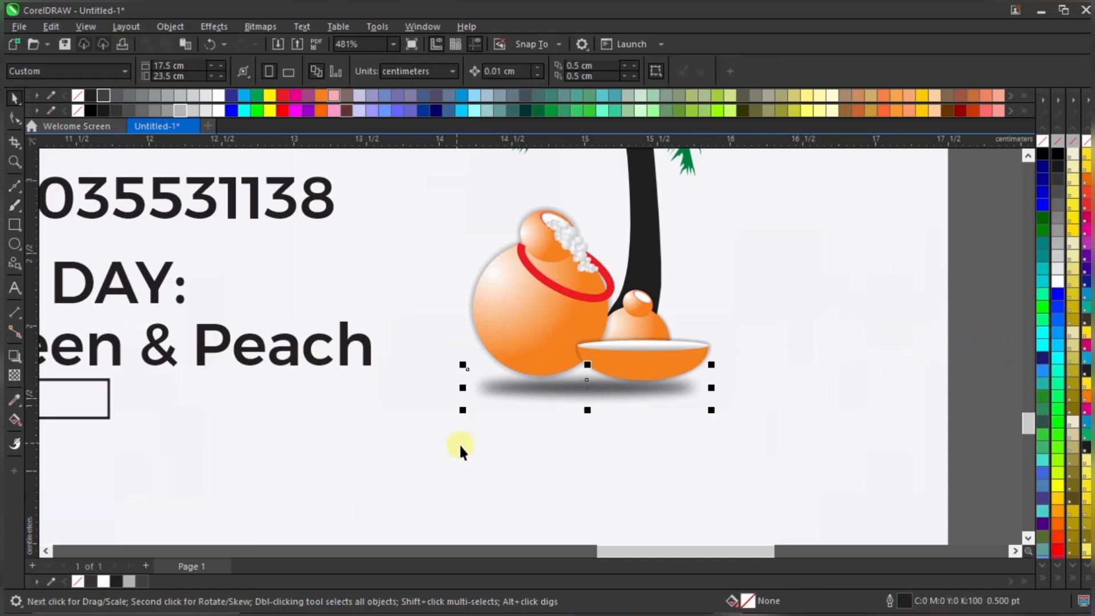
{"action": "left_click_drag", "start_coordinate": [712, 364], "coordinate": [705, 361]}
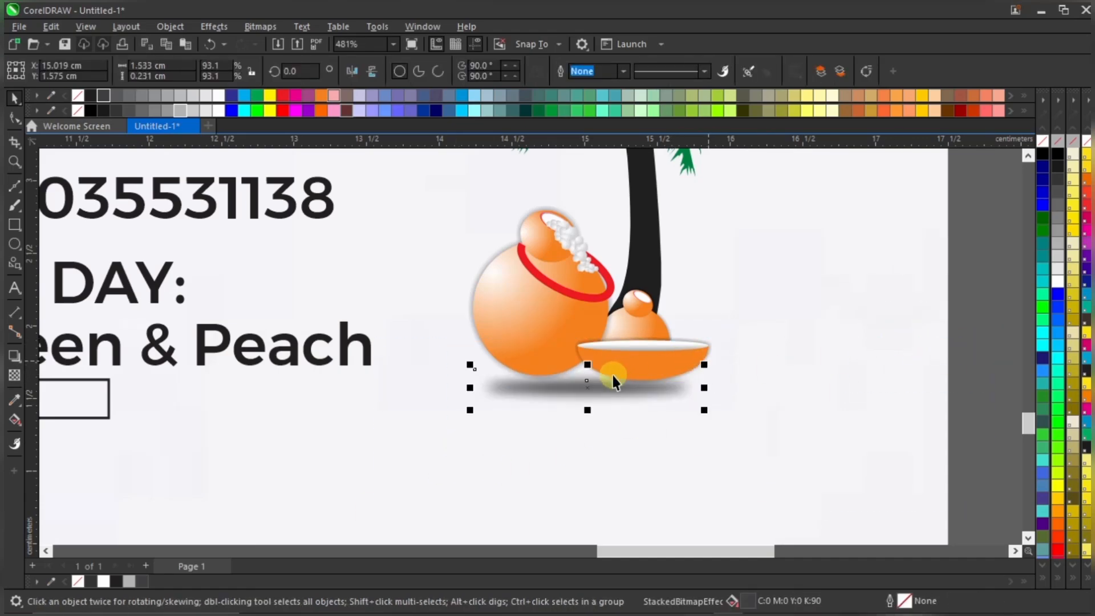
{"action": "scroll", "coordinate": [612, 376], "scroll_direction": "up", "scroll_amount": 3}
{"action": "left_click_drag", "start_coordinate": [593, 395], "coordinate": [595, 385]}
{"action": "scroll", "coordinate": [595, 385], "scroll_direction": "down", "scroll_amount": 3}
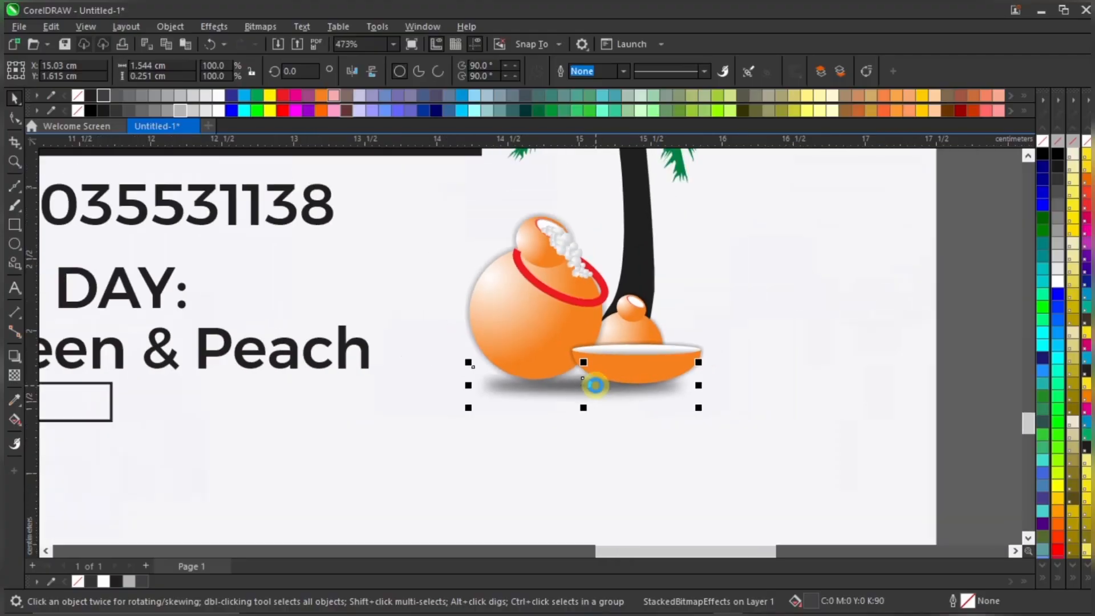
{"action": "scroll", "coordinate": [595, 386], "scroll_direction": "down", "scroll_amount": 3}
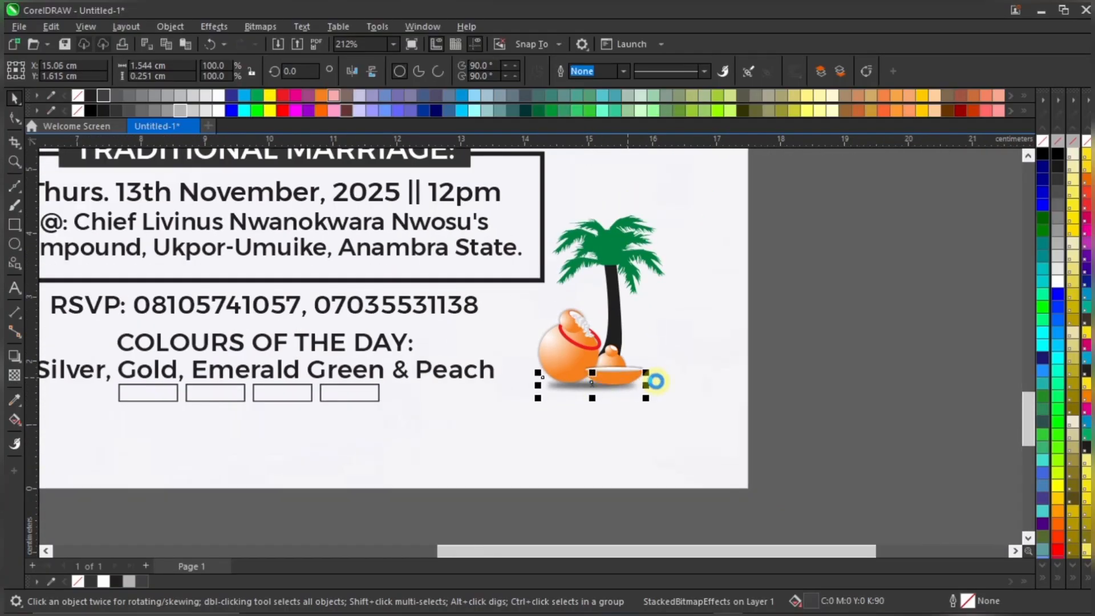
{"action": "scroll", "coordinate": [667, 393], "scroll_direction": "down", "scroll_amount": 2}
Select the shadow together with the palm tree and pots to check their arrangement
{"action": "left_click", "coordinate": [724, 379]}
{"action": "scroll", "coordinate": [761, 374], "scroll_direction": "down", "scroll_amount": 1}
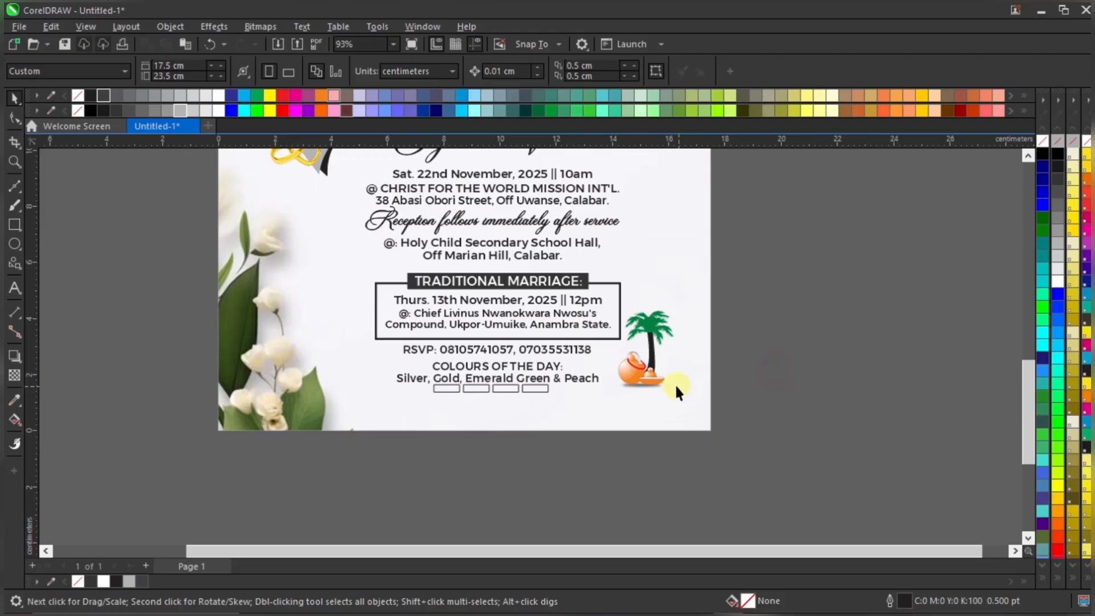
{"action": "scroll", "coordinate": [699, 381], "scroll_direction": "up", "scroll_amount": 1}
{"action": "left_click_drag", "start_coordinate": [750, 375], "coordinate": [522, 457]}
{"action": "left_click_drag", "start_coordinate": [850, 225], "coordinate": [533, 444]}
{"action": "scroll", "coordinate": [665, 334], "scroll_direction": "up", "scroll_amount": 1}
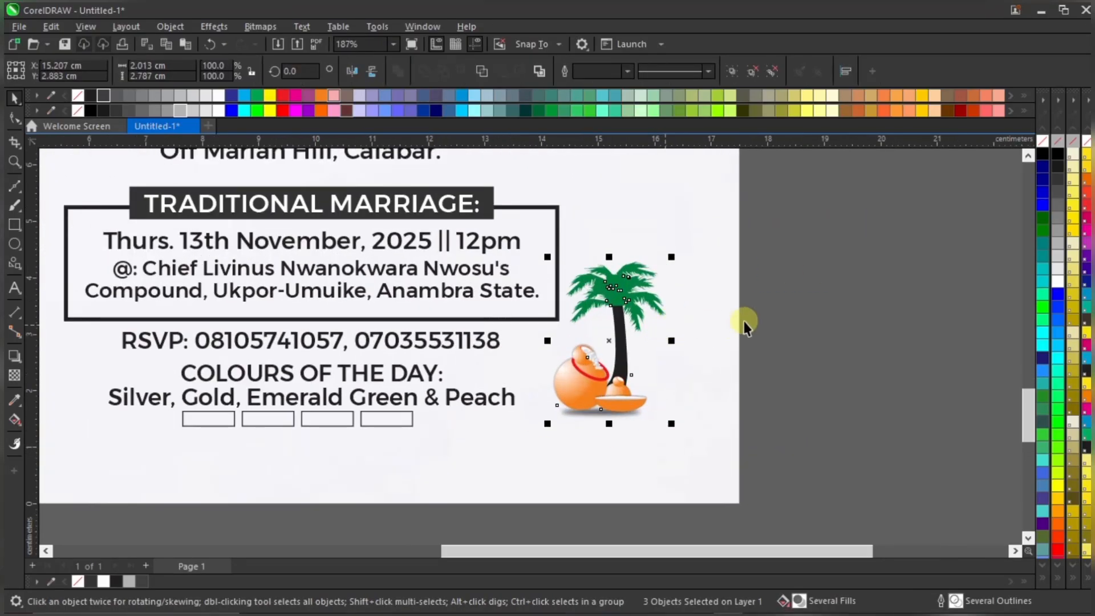
{"action": "left_click", "coordinate": [797, 313]}
{"action": "scroll", "coordinate": [582, 380], "scroll_direction": "down", "scroll_amount": 1}
{"action": "left_click", "coordinate": [609, 341]}
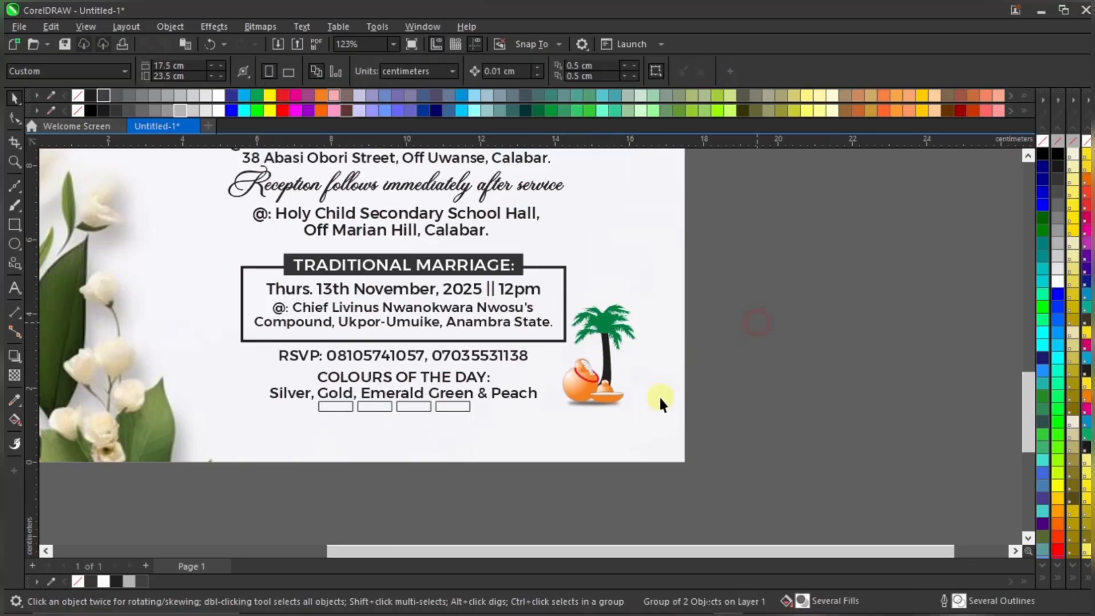
{"action": "scroll", "coordinate": [565, 416], "scroll_direction": "down", "scroll_amount": 1}
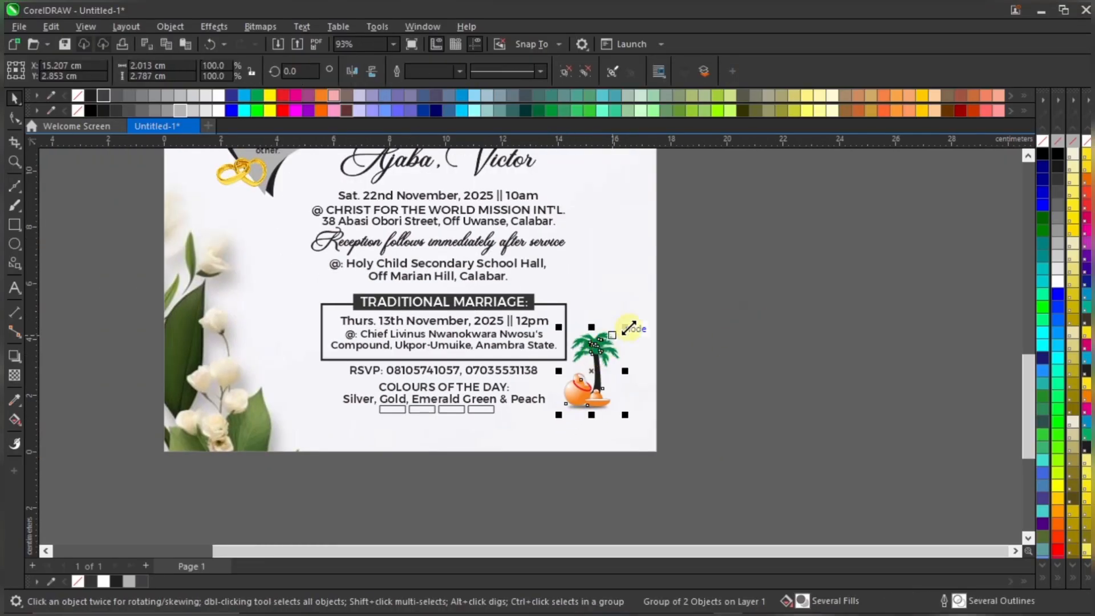
{"action": "key", "text": "Escape"}
Fit the whole invitation page in view with the To Page zoom level
{"action": "left_click", "coordinate": [392, 45]}
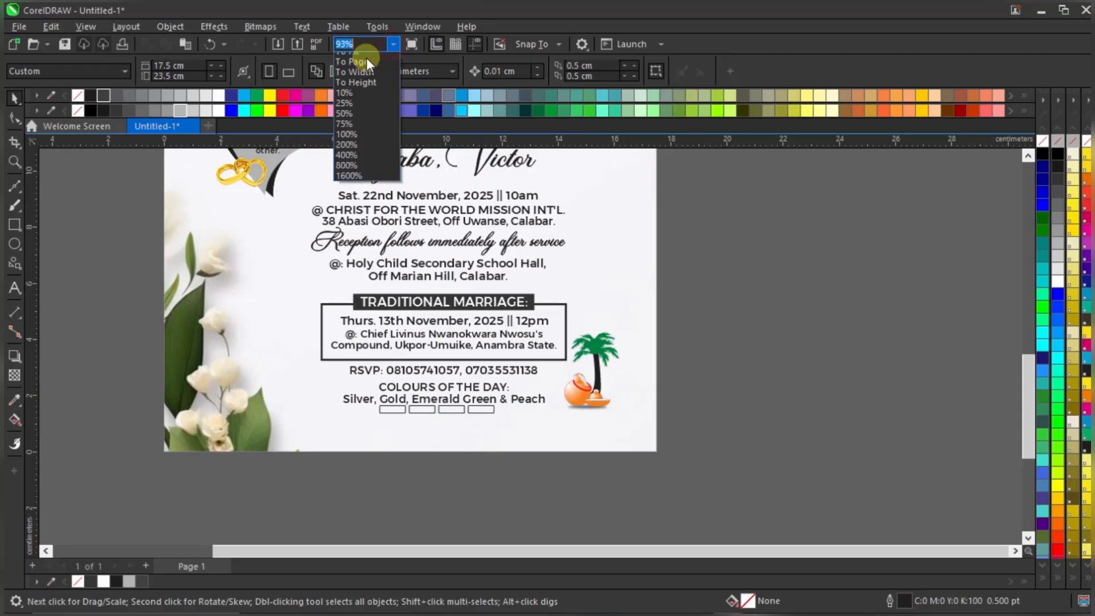
{"action": "left_click", "coordinate": [365, 110]}
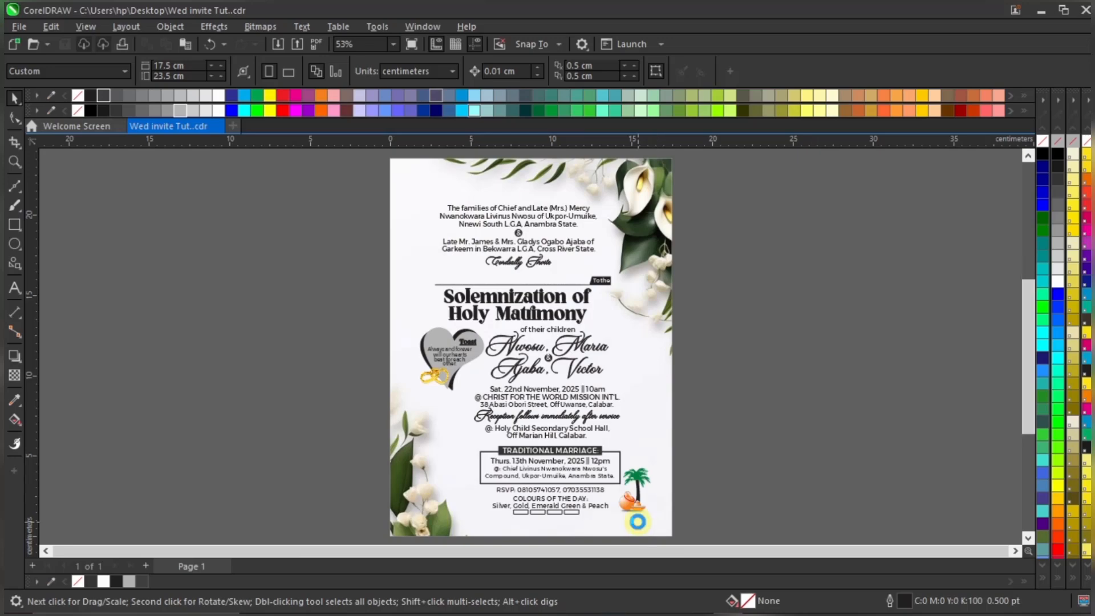
{"action": "scroll", "coordinate": [635, 516], "scroll_direction": "up", "scroll_amount": 2}
{"action": "scroll", "coordinate": [635, 495], "scroll_direction": "down", "scroll_amount": 1}
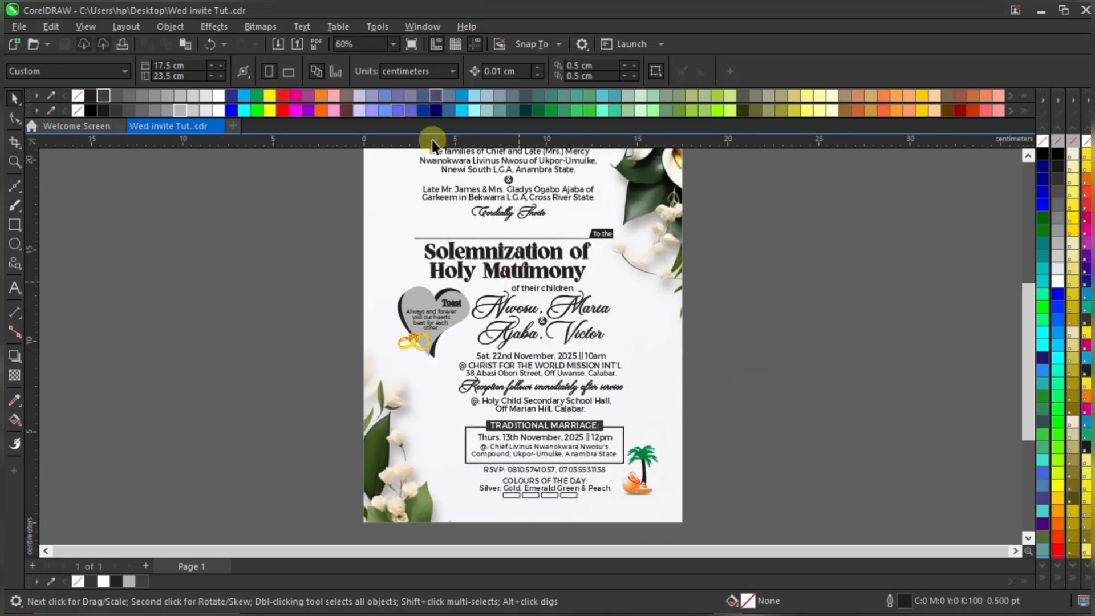
{"action": "left_click", "coordinate": [393, 44]}
{"action": "left_click", "coordinate": [365, 64]}
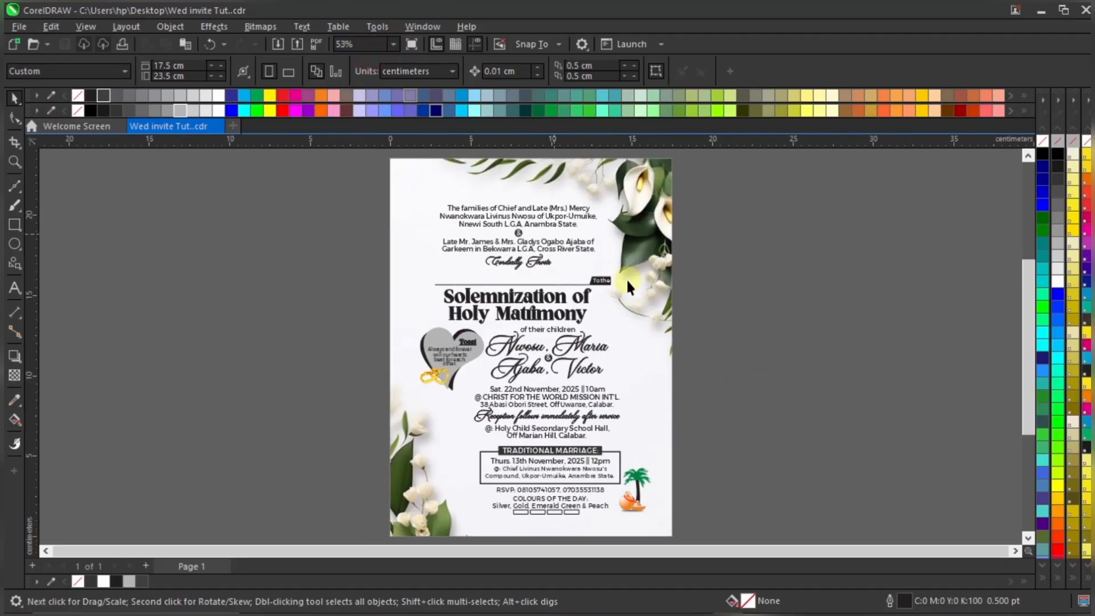
{"action": "left_click", "coordinate": [717, 215]}
{"action": "scroll", "coordinate": [587, 395], "scroll_direction": "up", "scroll_amount": 1}
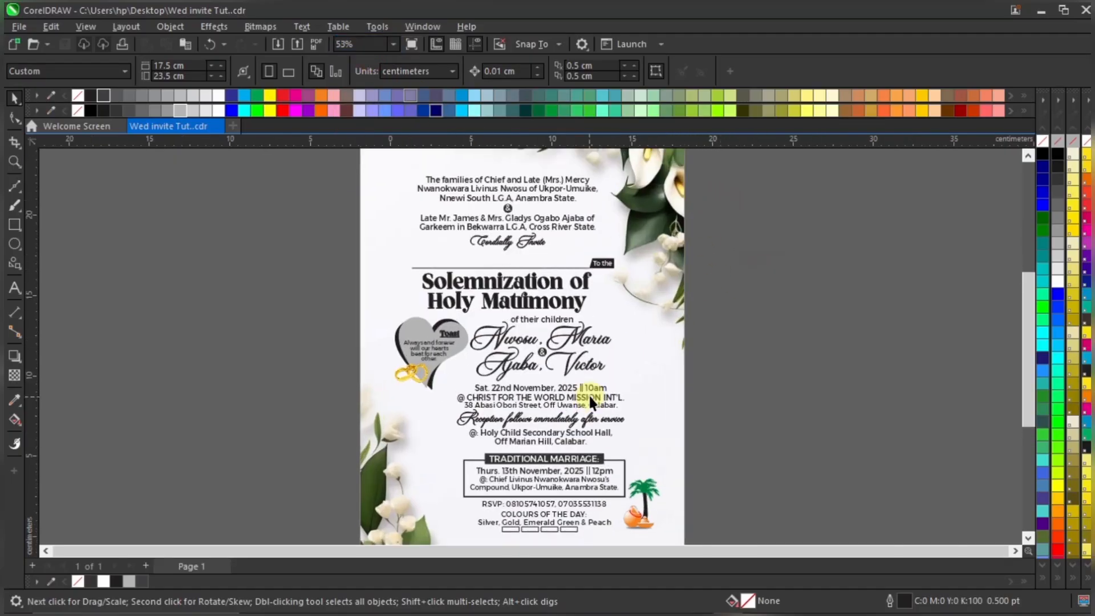
Shift the ceremony detail lines, including 'Off Marian Hill, Calabar', slightly right
{"action": "left_click", "coordinate": [725, 303]}
{"action": "left_click_drag", "start_coordinate": [725, 304], "coordinate": [442, 442]}
{"action": "scroll", "coordinate": [573, 451], "scroll_direction": "up", "scroll_amount": 2}
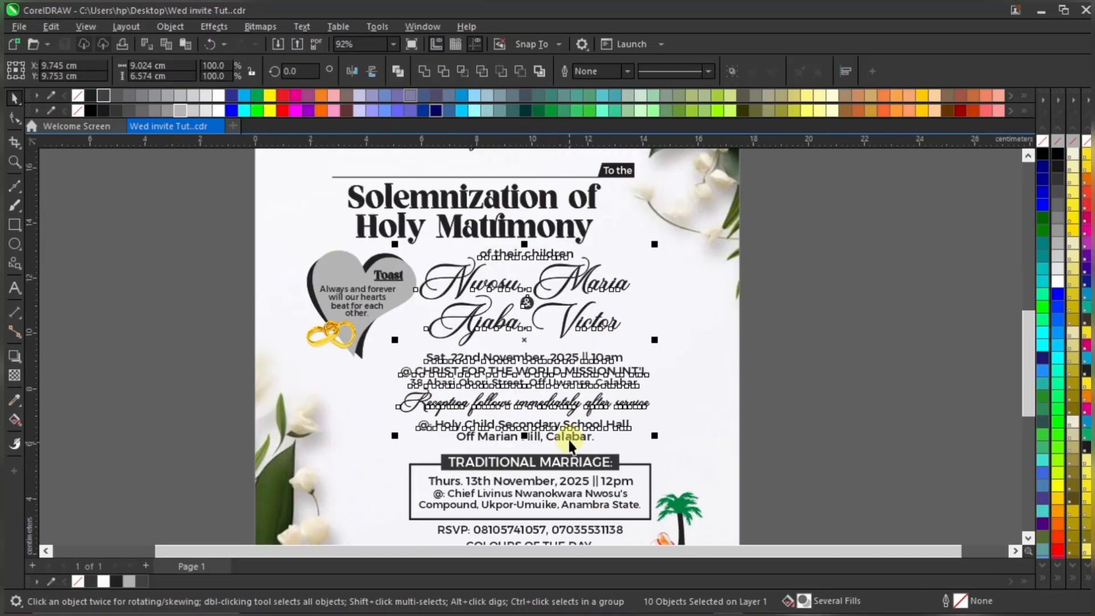
{"action": "left_click", "coordinate": [570, 442], "text": "shift"}
{"action": "left_click_drag", "start_coordinate": [574, 439], "coordinate": [574, 438]}
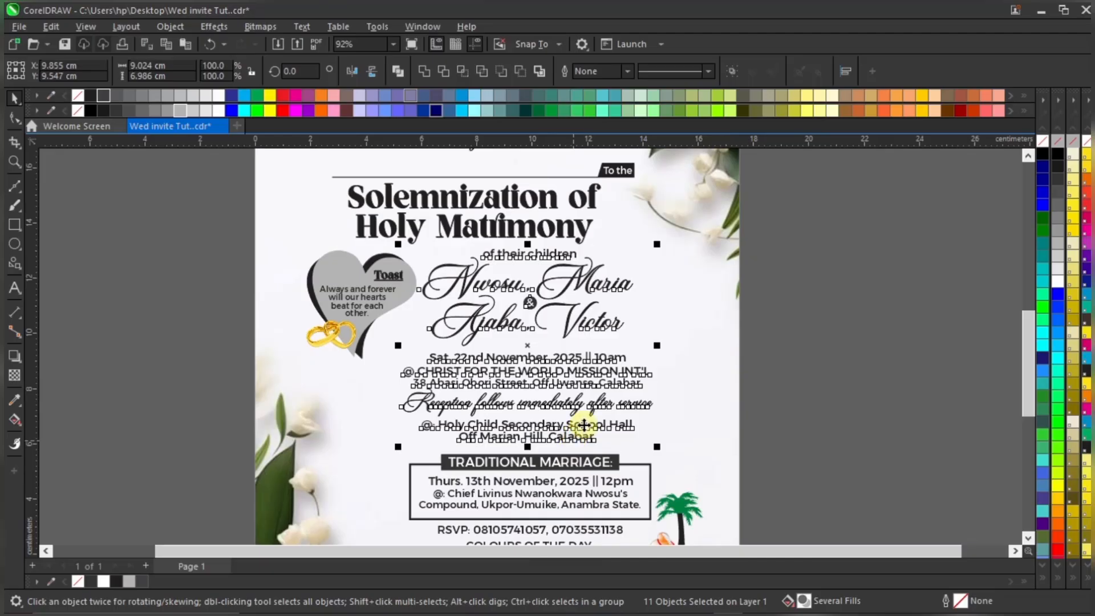
{"action": "key", "text": "Right"}
{"action": "key", "text": "Right"}
{"action": "key", "text": "Right"}
{"action": "key", "text": "Right"}
{"action": "key", "text": "Right"}
{"action": "left_click", "coordinate": [795, 340]}
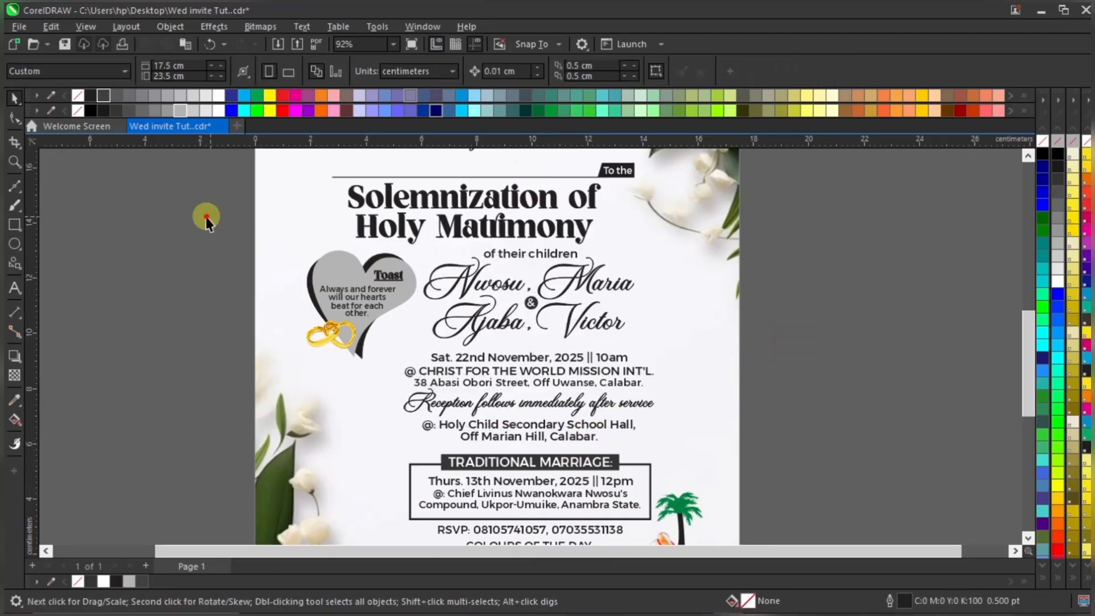
Nudge the heart, rings and Toast text group one step right and one step down
{"action": "left_click_drag", "start_coordinate": [206, 218], "coordinate": [462, 390]}
{"action": "key", "text": "Right"}
{"action": "key", "text": "Right"}
{"action": "key", "text": "Down"}
{"action": "key", "text": "Down"}
{"action": "key", "text": "Down"}
{"action": "key", "text": "Down"}
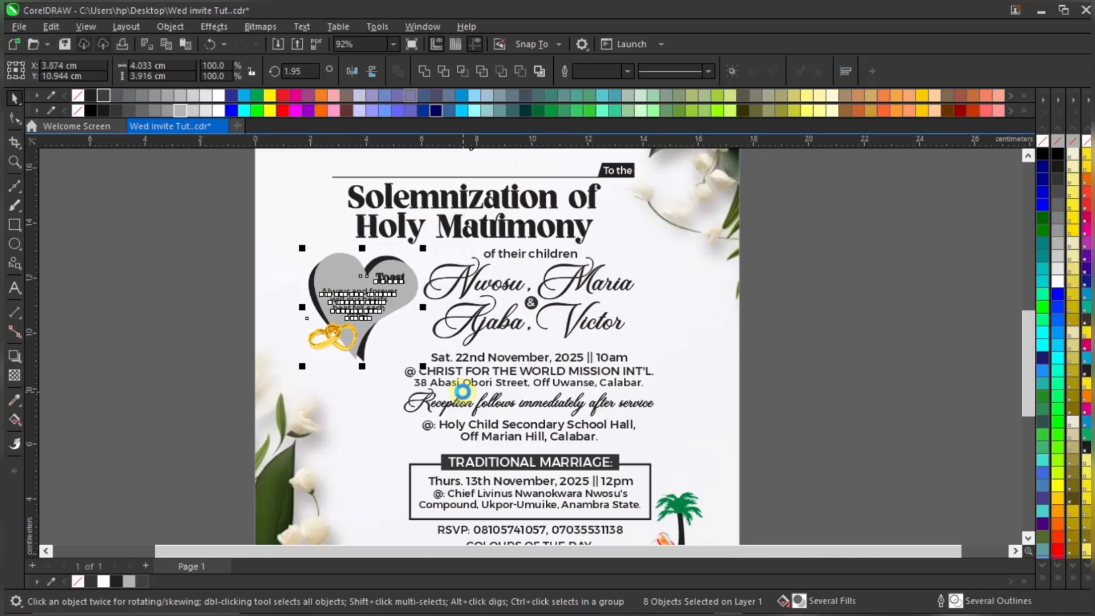
{"action": "left_click", "coordinate": [799, 304]}
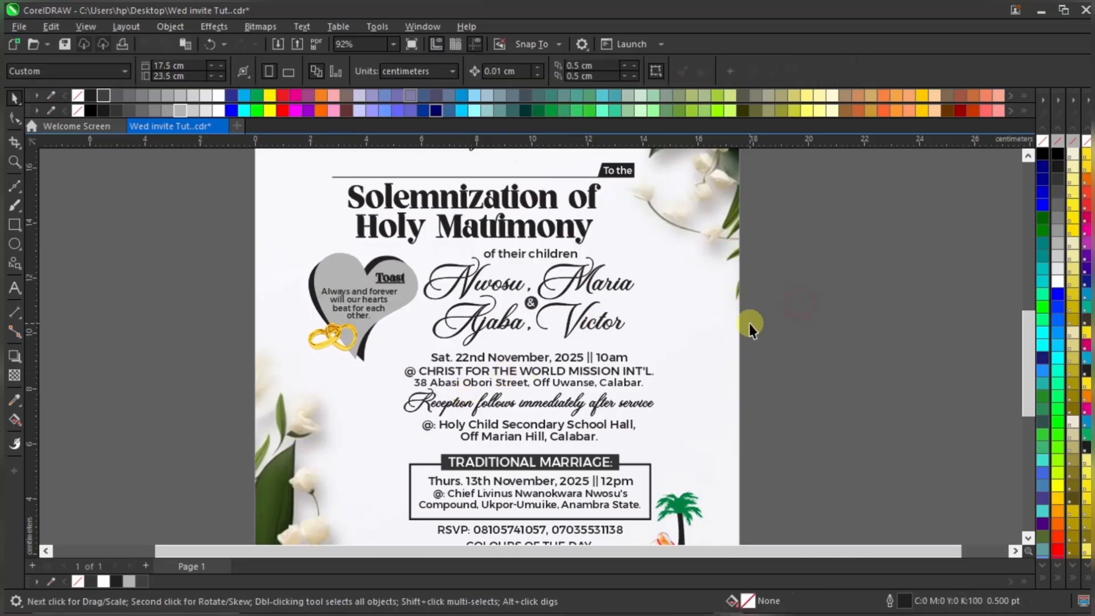
{"action": "scroll", "coordinate": [441, 341], "scroll_direction": "down", "scroll_amount": 3}
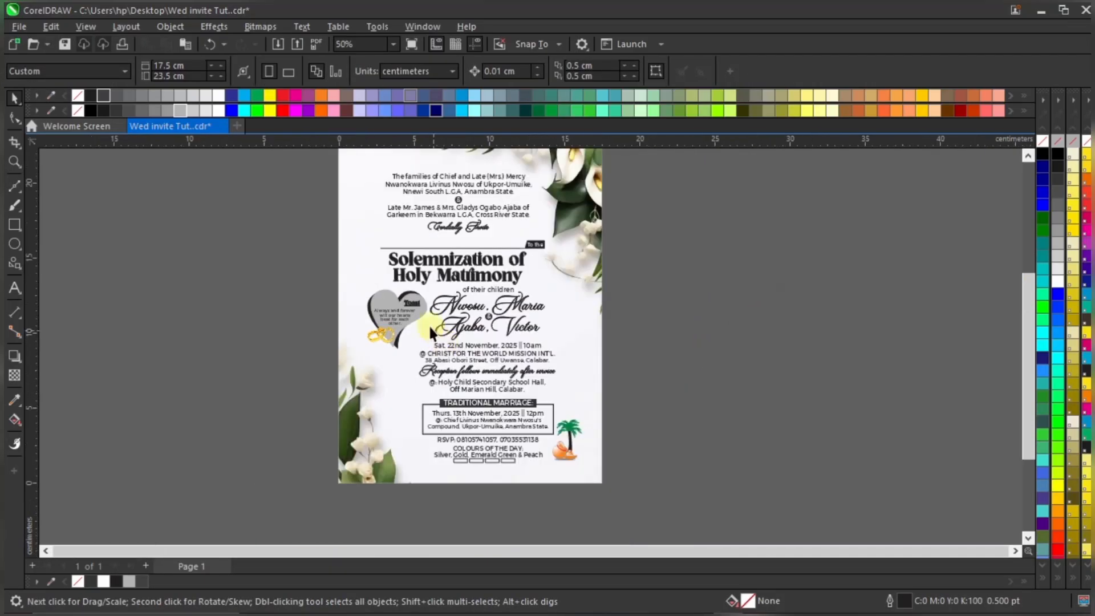
{"action": "left_click", "coordinate": [388, 46]}
{"action": "left_click", "coordinate": [369, 59]}
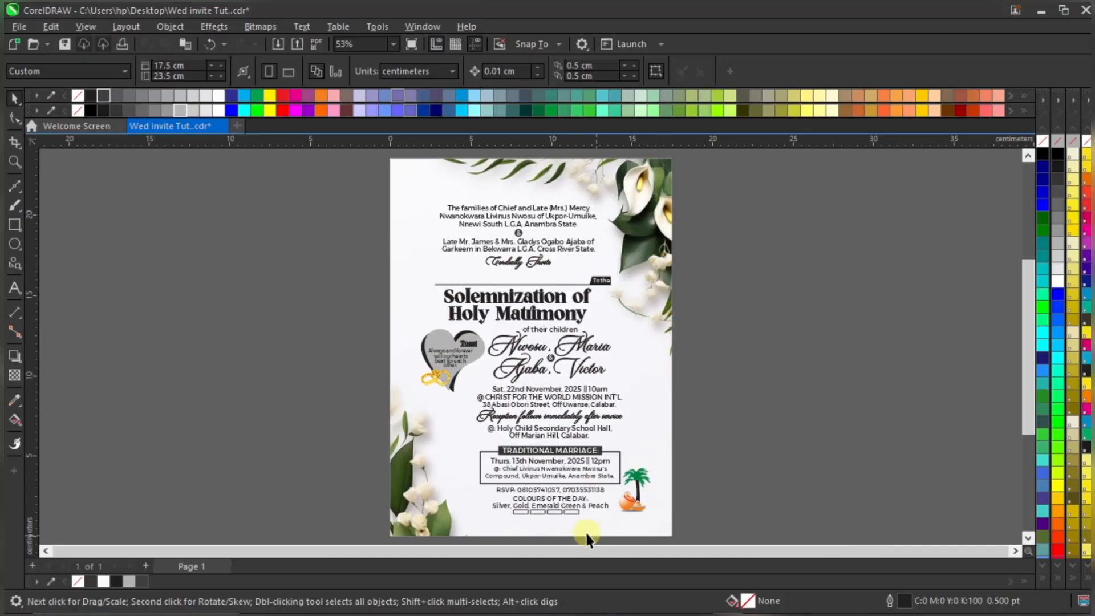
{"action": "scroll", "coordinate": [587, 539], "scroll_direction": "up", "scroll_amount": 2}
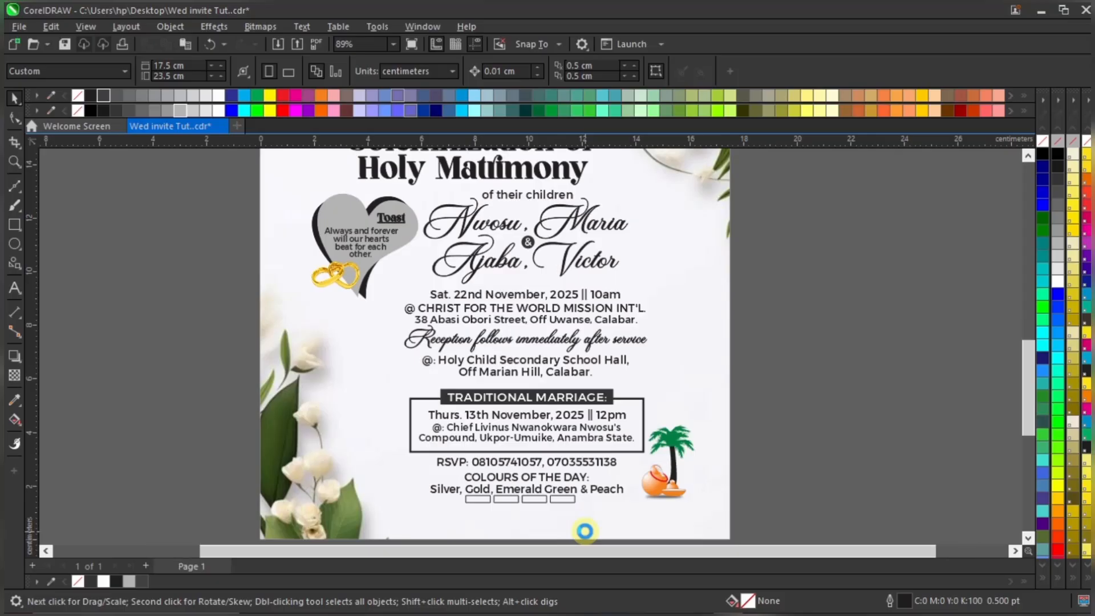
{"action": "scroll", "coordinate": [585, 531], "scroll_direction": "up", "scroll_amount": 1}
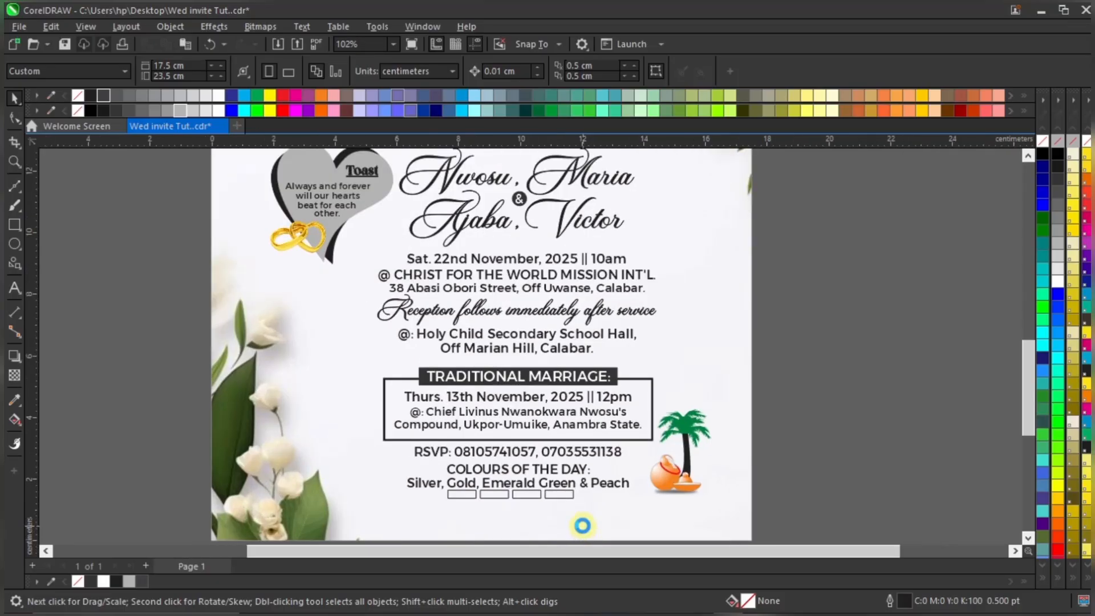
{"action": "scroll", "coordinate": [584, 527], "scroll_direction": "up", "scroll_amount": 2}
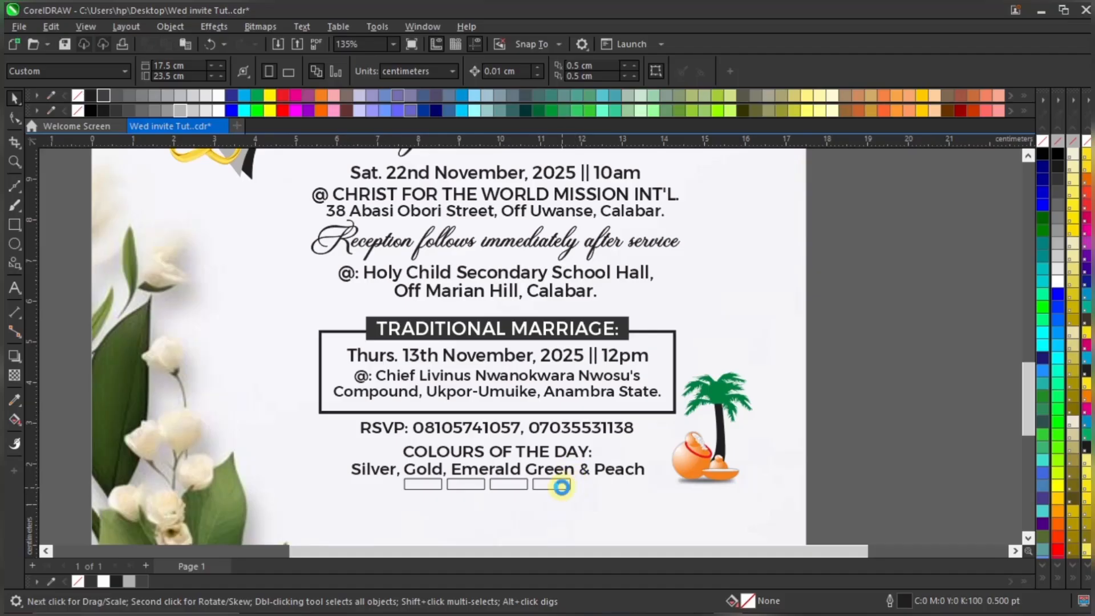
{"action": "scroll", "coordinate": [562, 486], "scroll_direction": "up", "scroll_amount": 2}
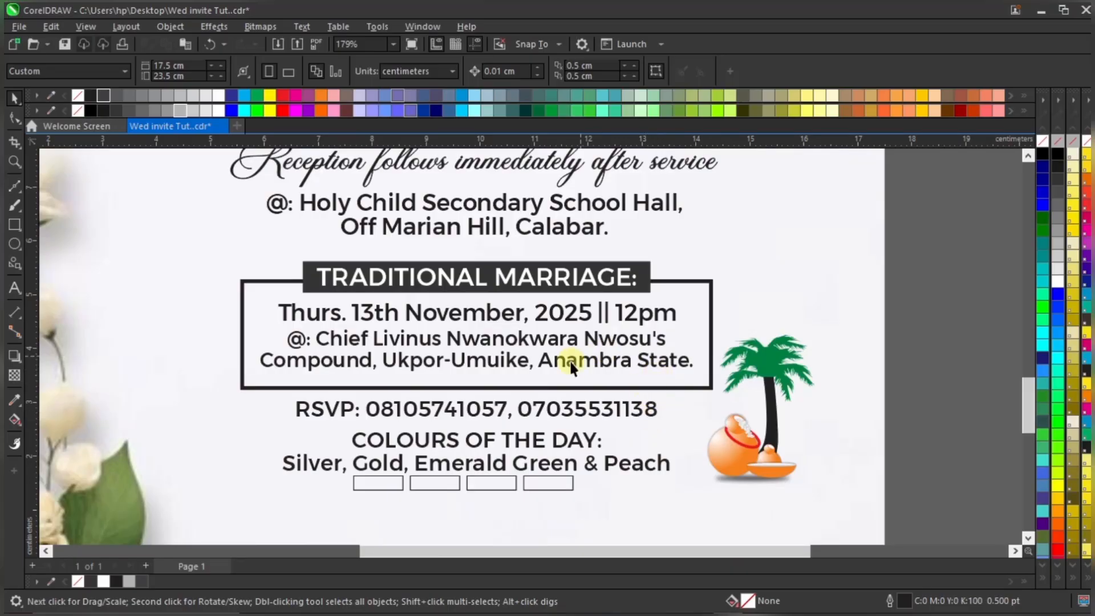
{"action": "scroll", "coordinate": [569, 360], "scroll_direction": "down", "scroll_amount": 1}
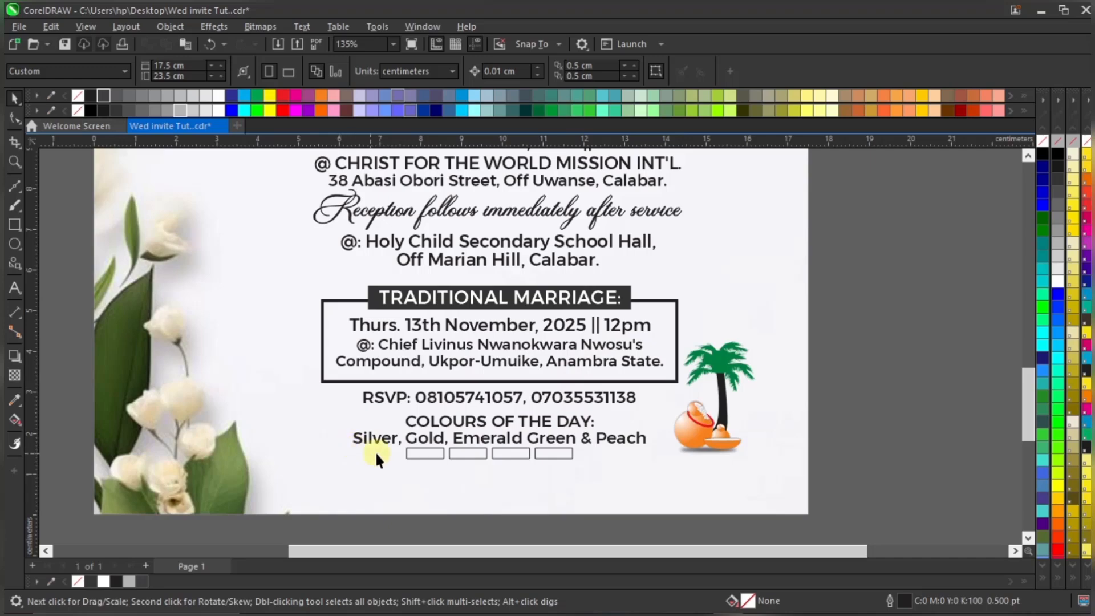
{"action": "scroll", "coordinate": [553, 440], "scroll_direction": "down", "scroll_amount": 2}
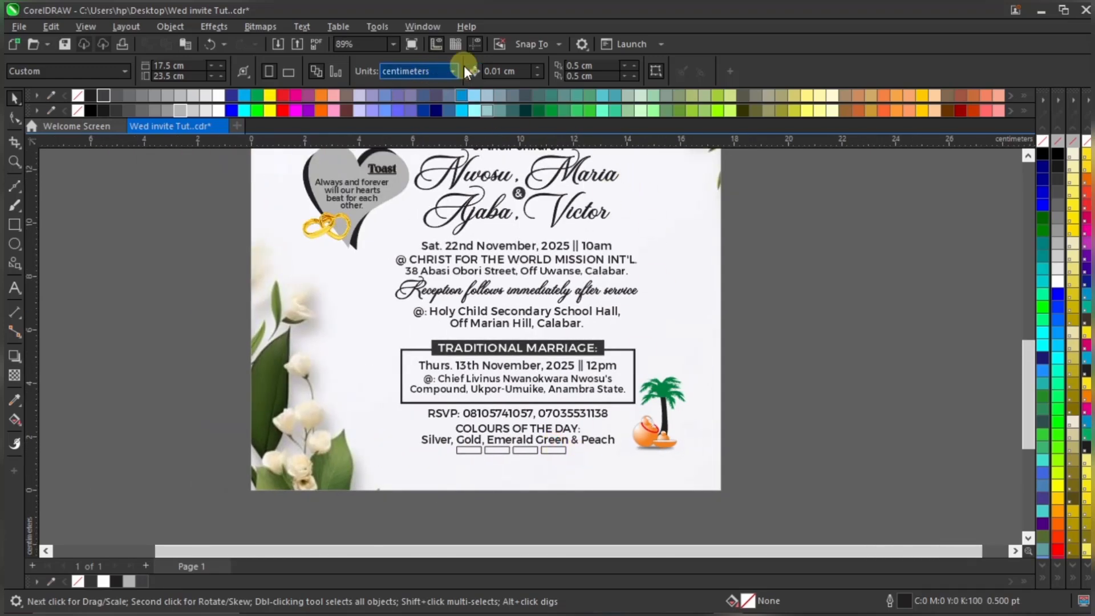
{"action": "left_click", "coordinate": [393, 43]}
{"action": "left_click", "coordinate": [374, 57]}
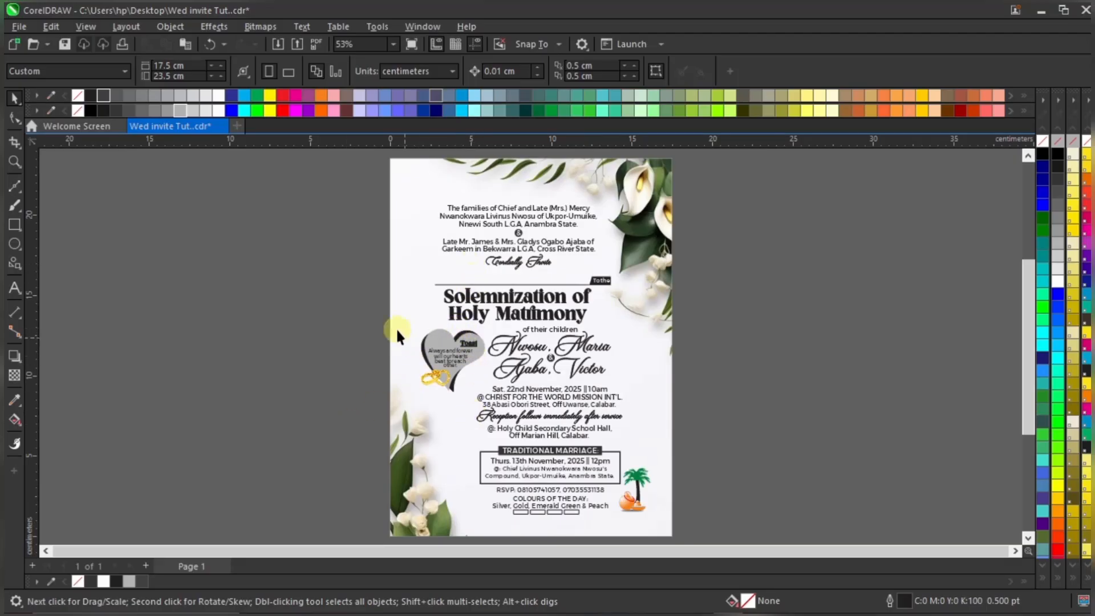
{"action": "left_click_drag", "start_coordinate": [396, 327], "coordinate": [508, 403]}
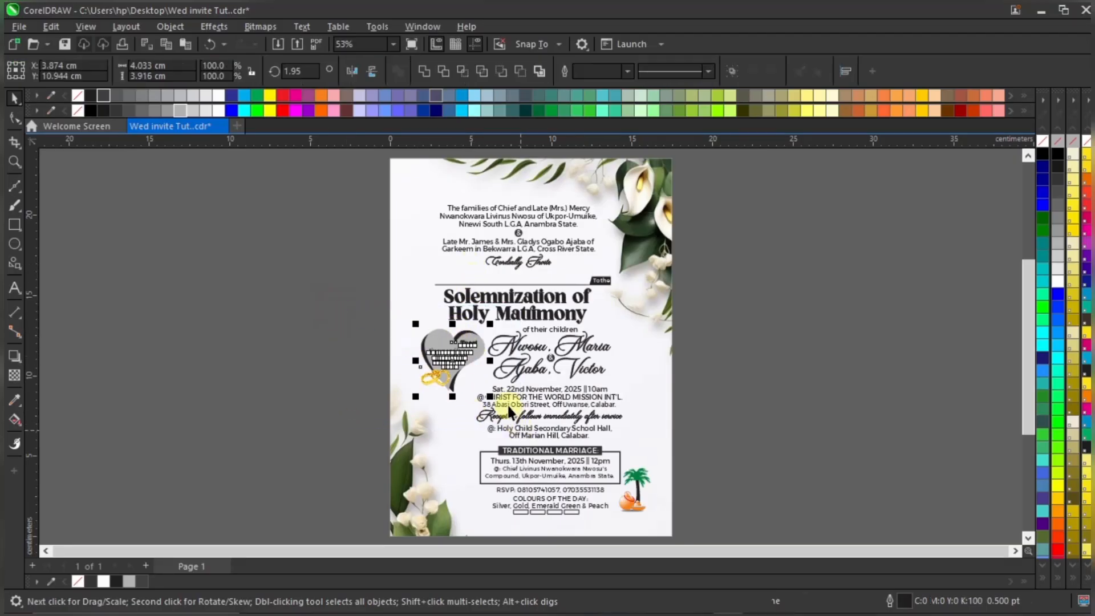
{"action": "left_click", "coordinate": [737, 335]}
{"action": "scroll", "coordinate": [632, 326], "scroll_direction": "up", "scroll_amount": 1}
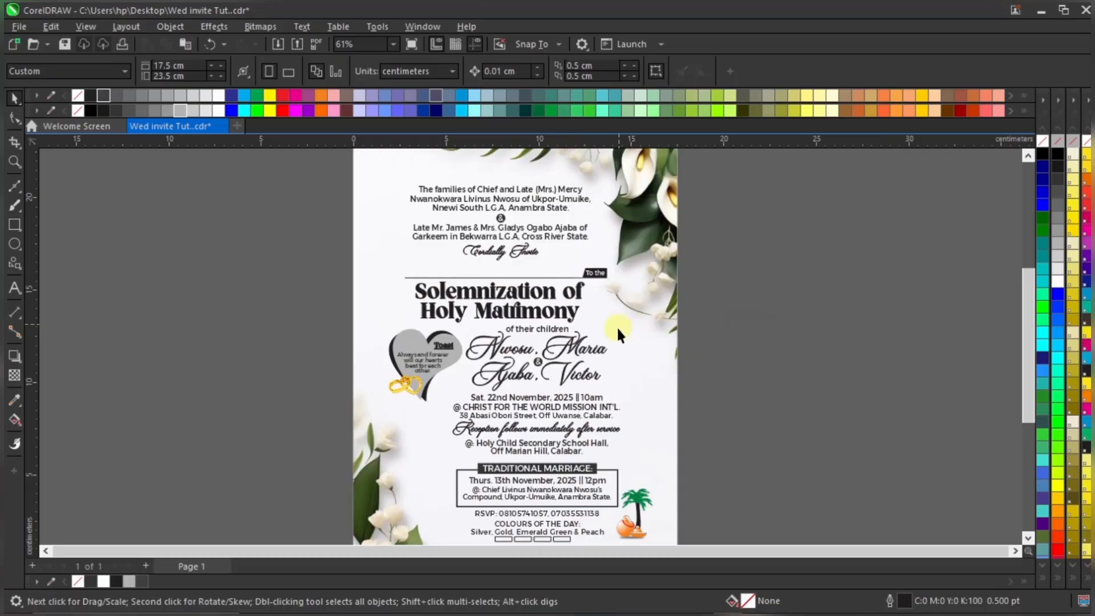
{"action": "scroll", "coordinate": [599, 363], "scroll_direction": "down", "scroll_amount": 1}
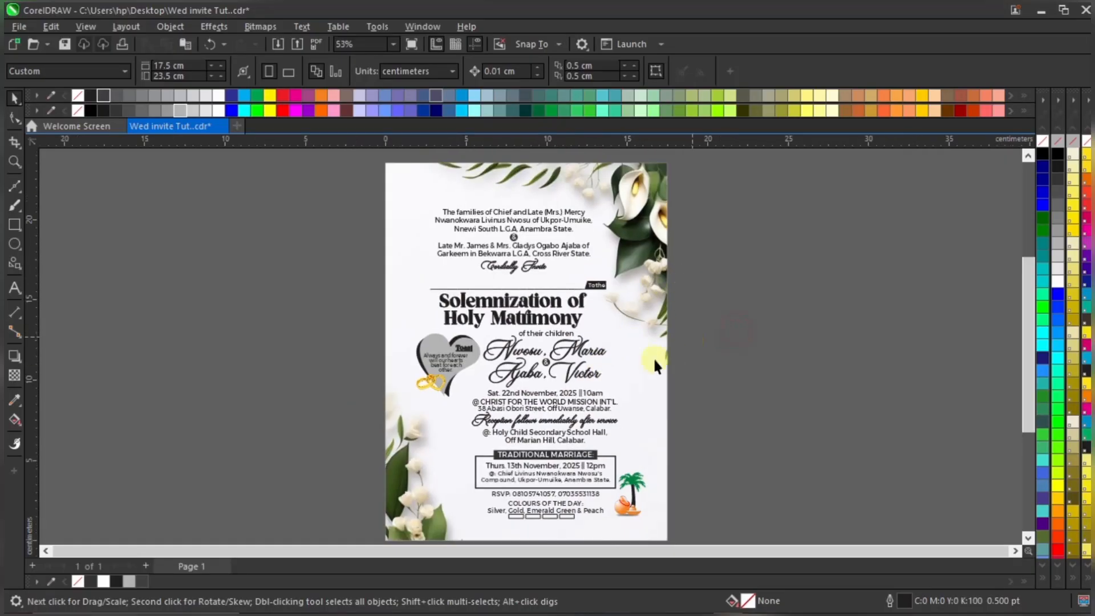
{"action": "left_click", "coordinate": [696, 381]}
{"action": "scroll", "coordinate": [609, 366], "scroll_direction": "up", "scroll_amount": 1}
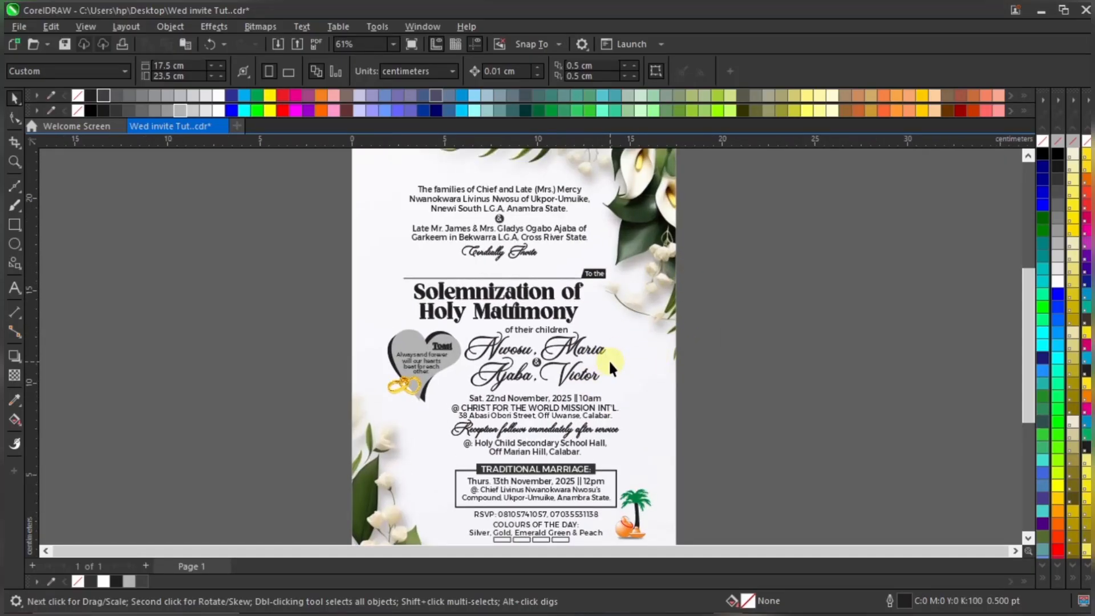
{"action": "left_click", "coordinate": [393, 44]}
{"action": "left_click", "coordinate": [385, 57]}
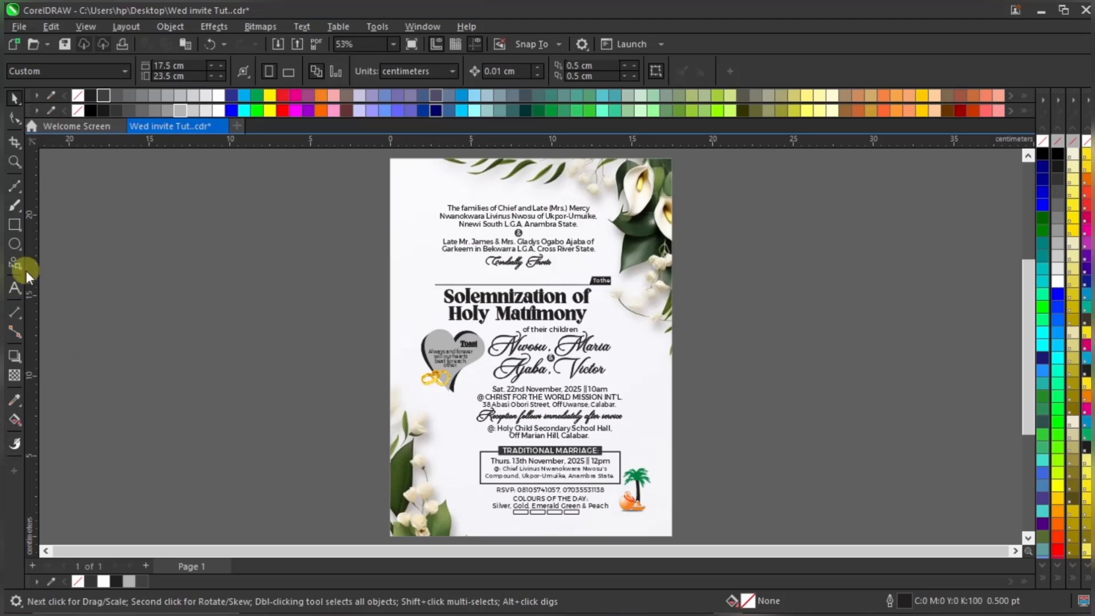
Draw connected 2-point line segments framing the left, top, right and bottom of the text
{"action": "left_click", "coordinate": [19, 193]}
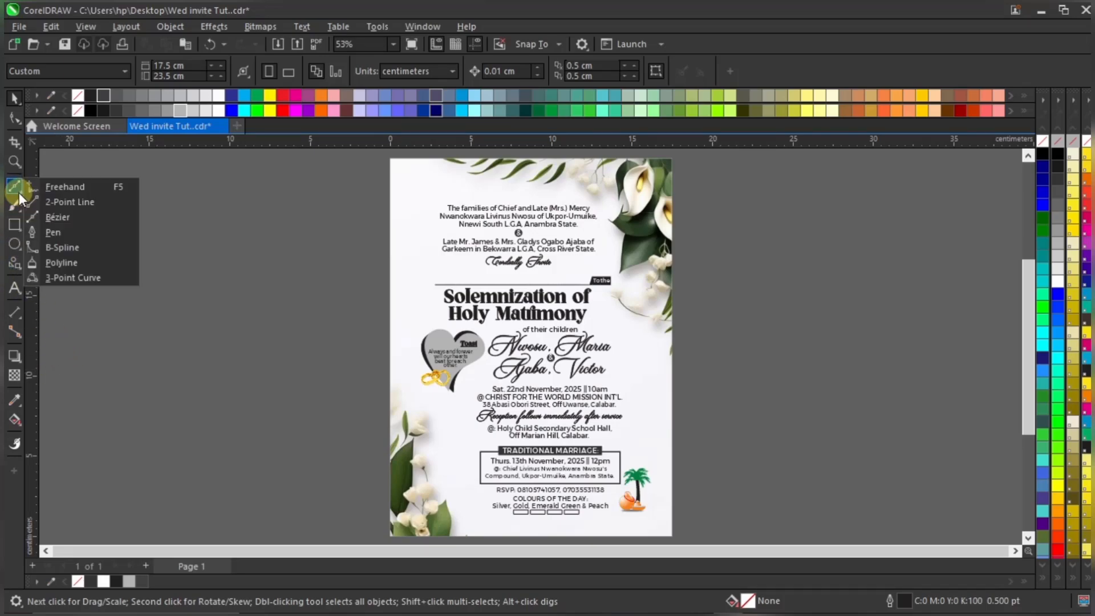
{"action": "left_click", "coordinate": [64, 202]}
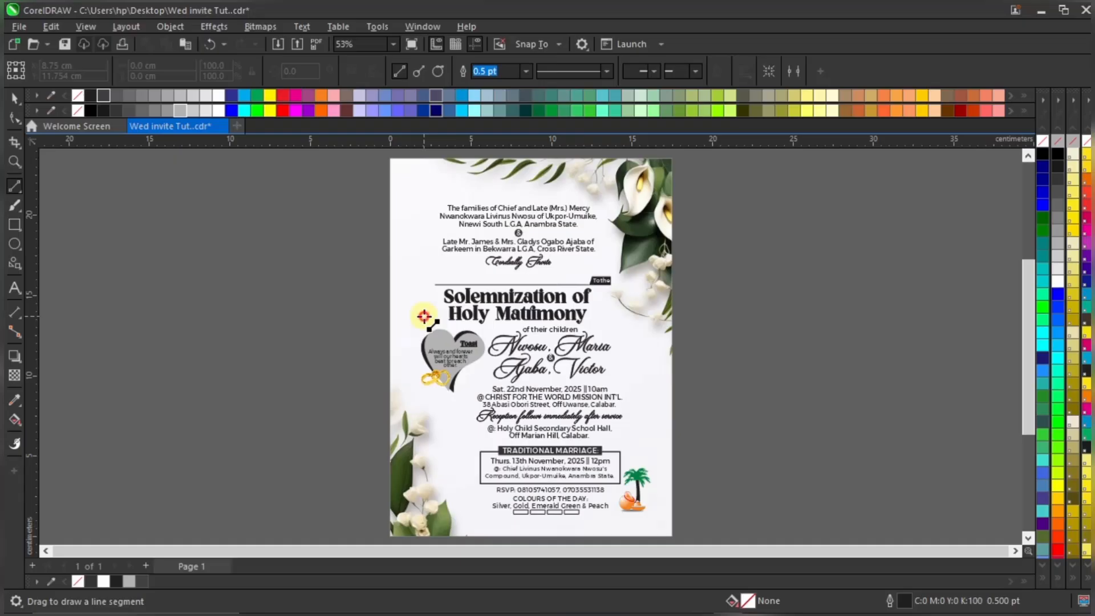
{"action": "left_click_drag", "start_coordinate": [424, 316], "coordinate": [424, 189]}
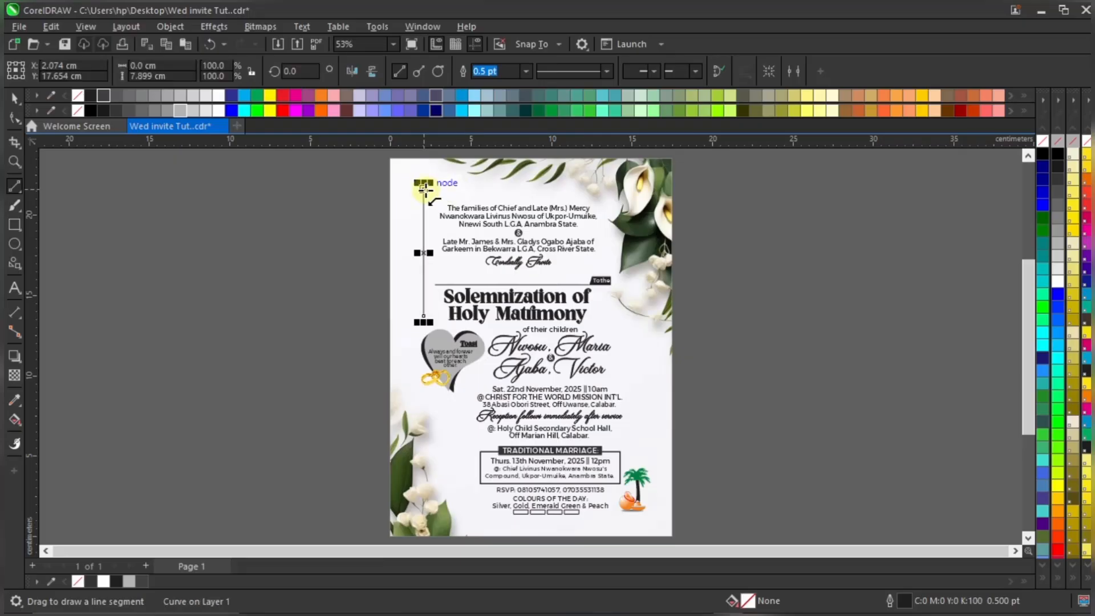
{"action": "mouse_move", "coordinate": [424, 190]}
{"action": "left_mouse_down"}
{"action": "mouse_move", "coordinate": [625, 198]}
{"action": "mouse_move", "coordinate": [648, 425]}
{"action": "mouse_move", "coordinate": [639, 502]}
{"action": "mouse_move", "coordinate": [623, 526]}
{"action": "left_mouse_up"}
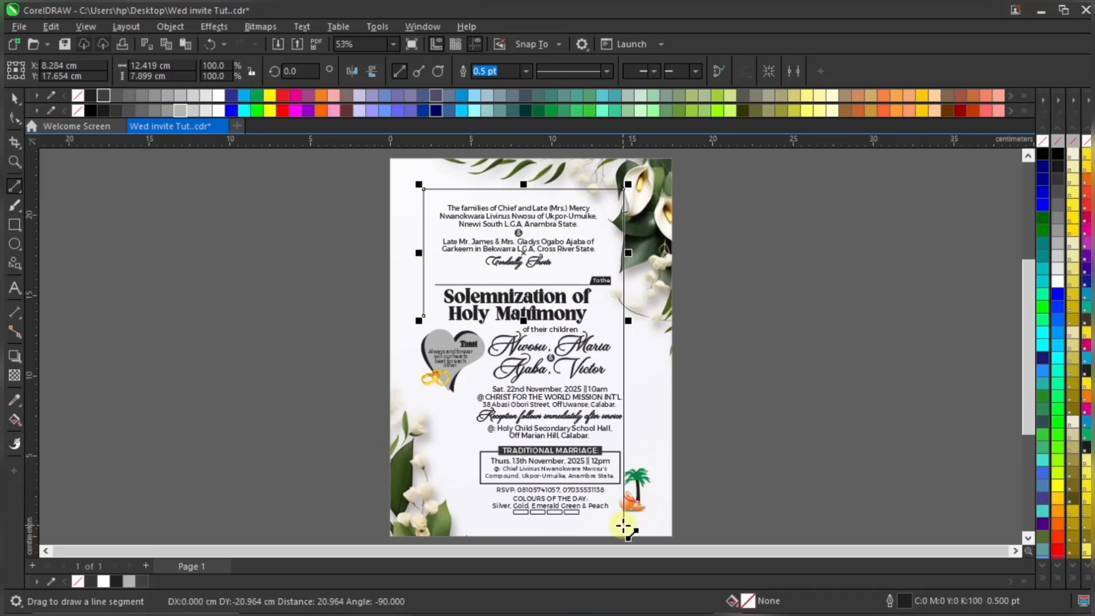
{"action": "left_click_drag", "start_coordinate": [623, 526], "coordinate": [459, 525]}
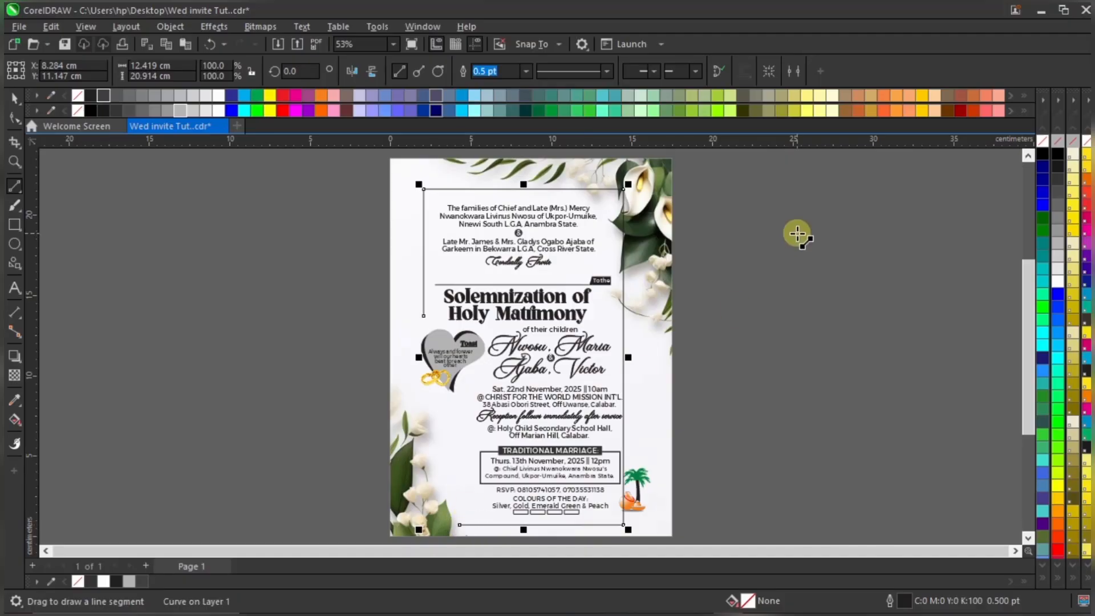
{"action": "key", "text": "space"}
{"action": "left_click", "coordinate": [758, 273]}
Raise the frame line's bottom edge slightly
{"action": "scroll", "coordinate": [597, 520], "scroll_direction": "up", "scroll_amount": 2}
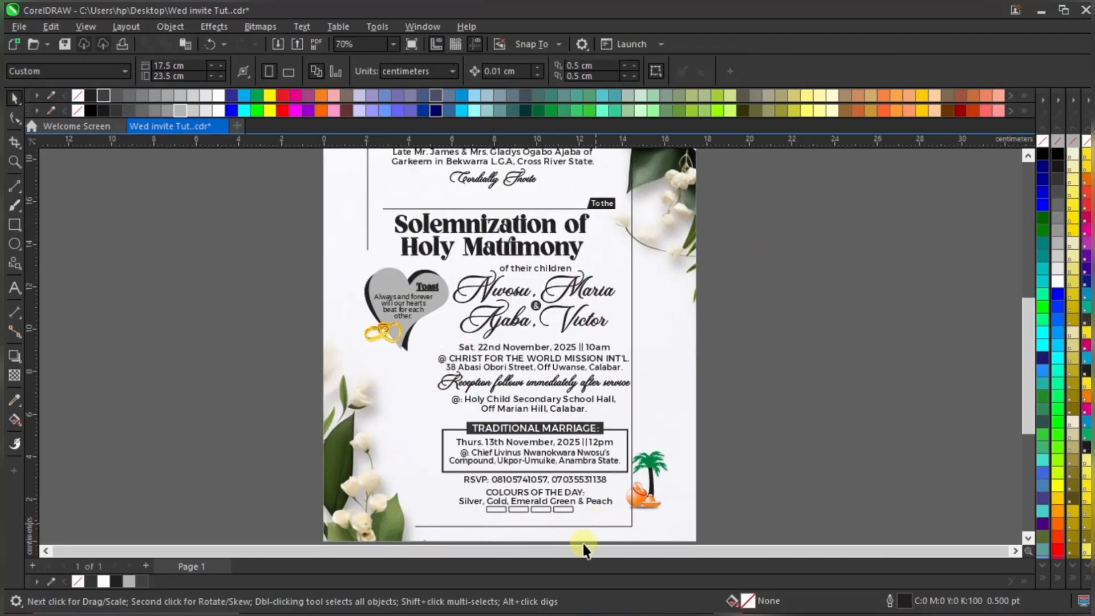
{"action": "left_click", "coordinate": [493, 525]}
{"action": "scroll", "coordinate": [496, 529], "scroll_direction": "up", "scroll_amount": 1}
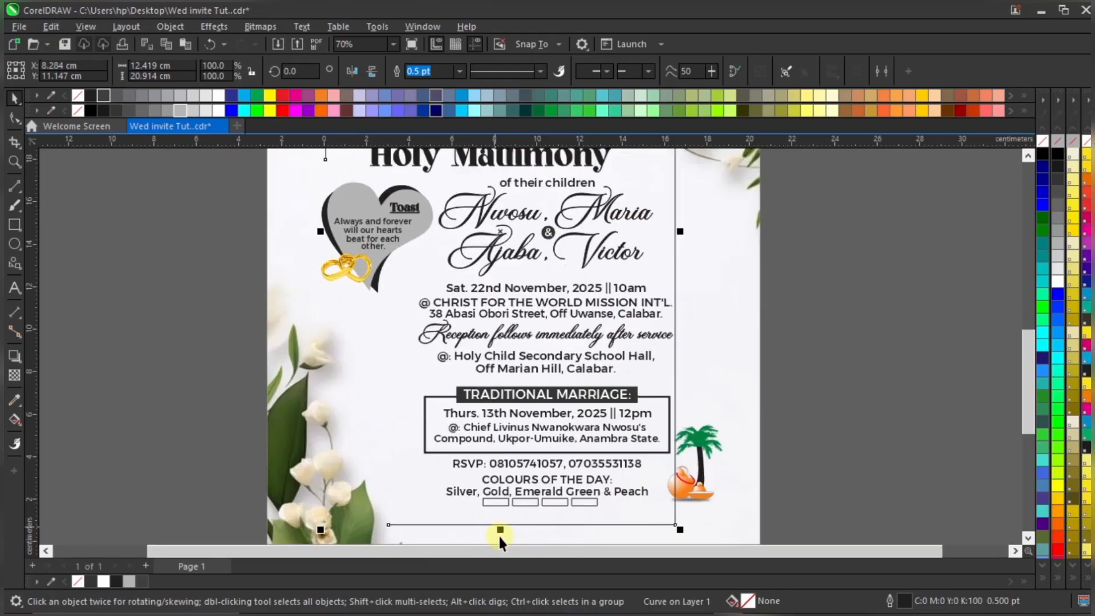
{"action": "left_click_drag", "start_coordinate": [500, 531], "coordinate": [503, 526]}
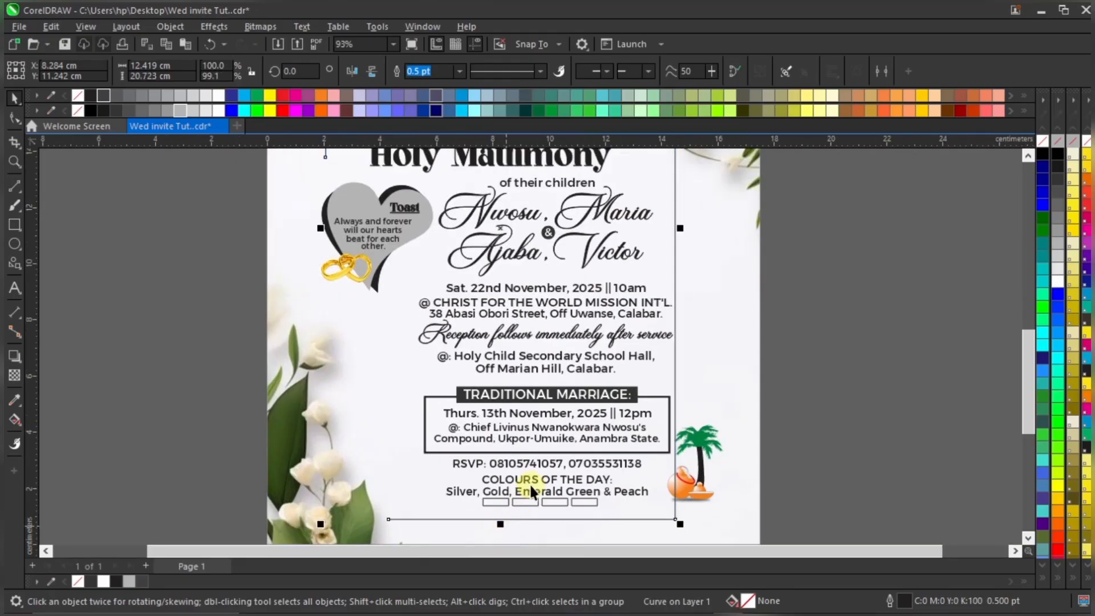
{"action": "scroll", "coordinate": [530, 485], "scroll_direction": "down", "scroll_amount": 2}
{"action": "scroll", "coordinate": [422, 427], "scroll_direction": "up", "scroll_amount": 1}
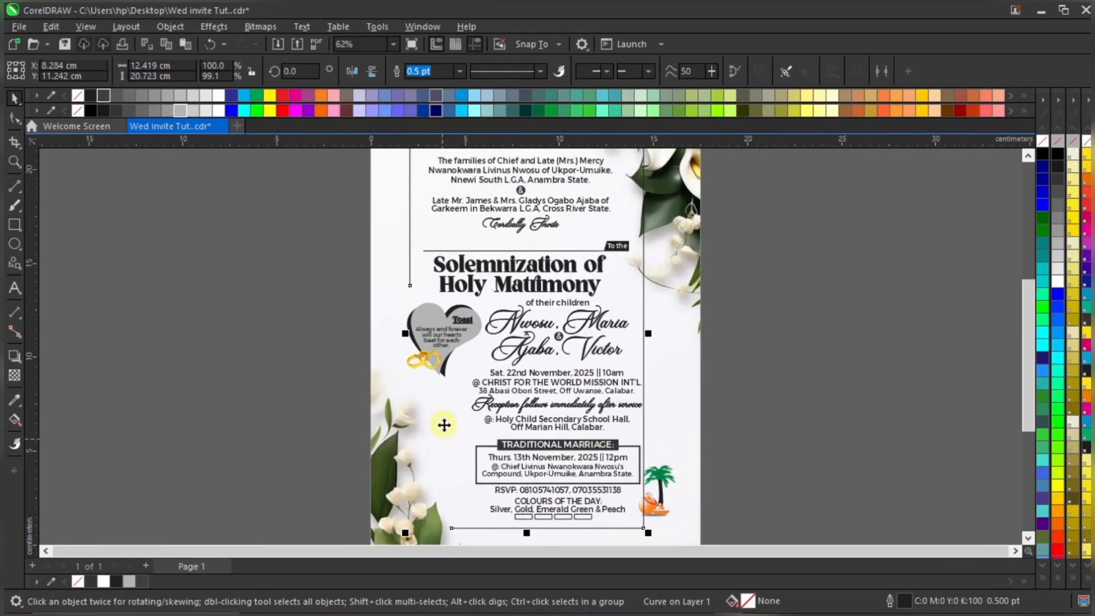
{"action": "scroll", "coordinate": [427, 399], "scroll_direction": "down", "scroll_amount": 2}
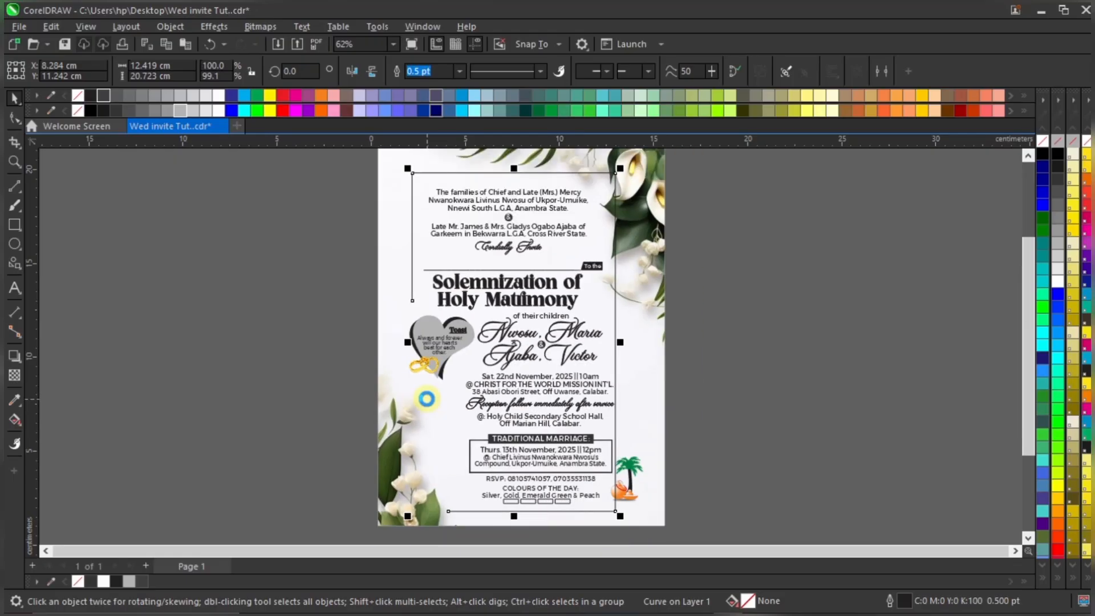
{"action": "left_click", "coordinate": [705, 322]}
Select the frame line's end node for node editing
{"action": "scroll", "coordinate": [419, 325], "scroll_direction": "up", "scroll_amount": 2}
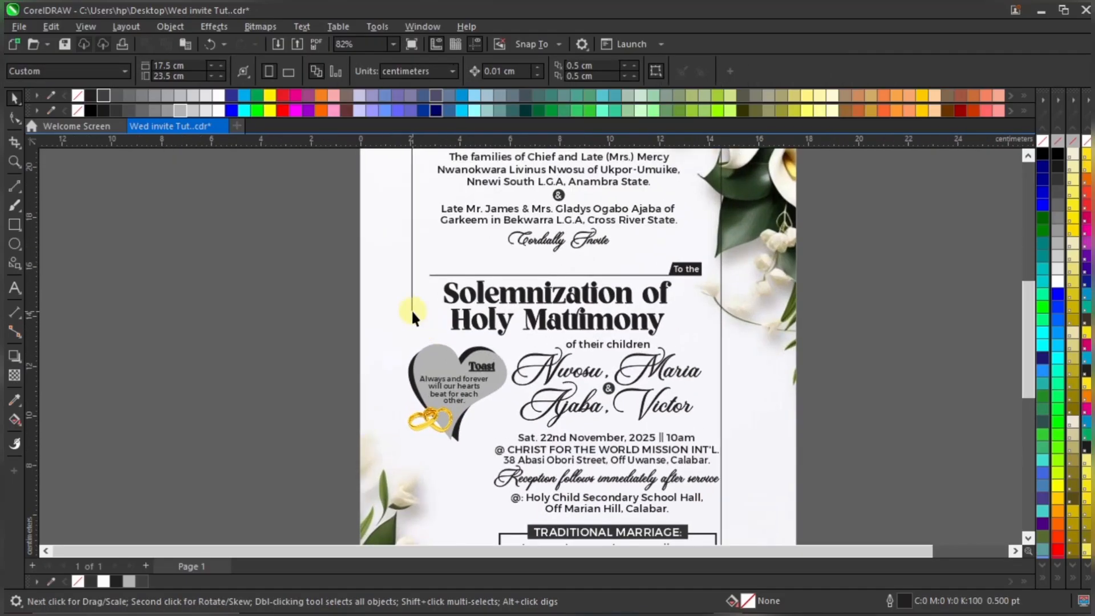
{"action": "double_click", "coordinate": [412, 308]}
{"action": "left_click_drag", "start_coordinate": [346, 311], "coordinate": [418, 330]}
{"action": "scroll", "coordinate": [419, 328], "scroll_direction": "up", "scroll_amount": 3}
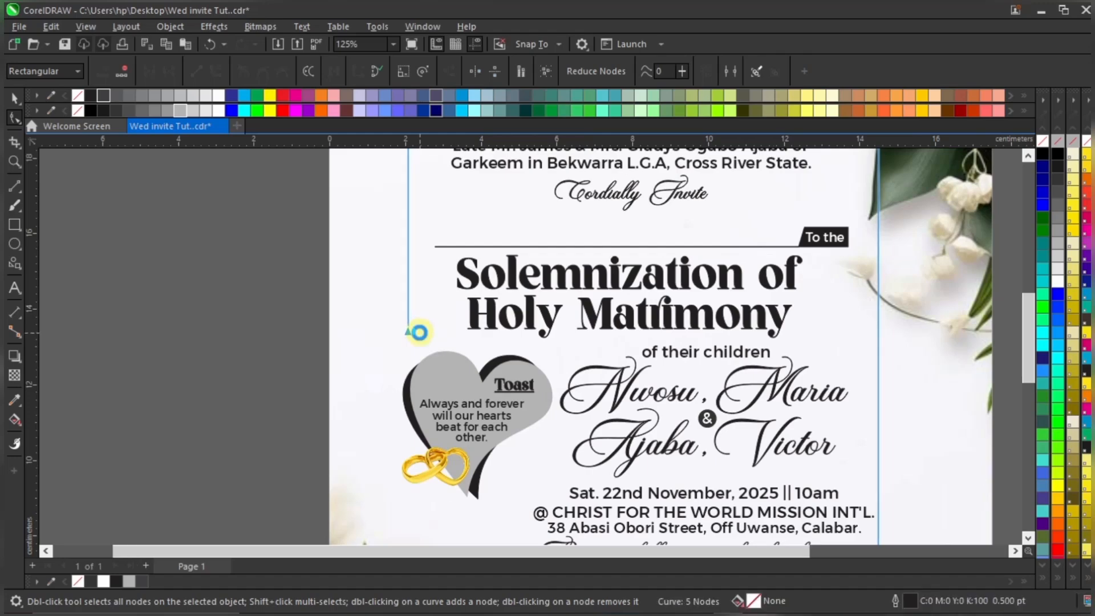
{"action": "scroll", "coordinate": [631, 298], "scroll_direction": "down", "scroll_amount": 4}
{"action": "key", "text": "space"}
{"action": "left_click", "coordinate": [780, 311]}
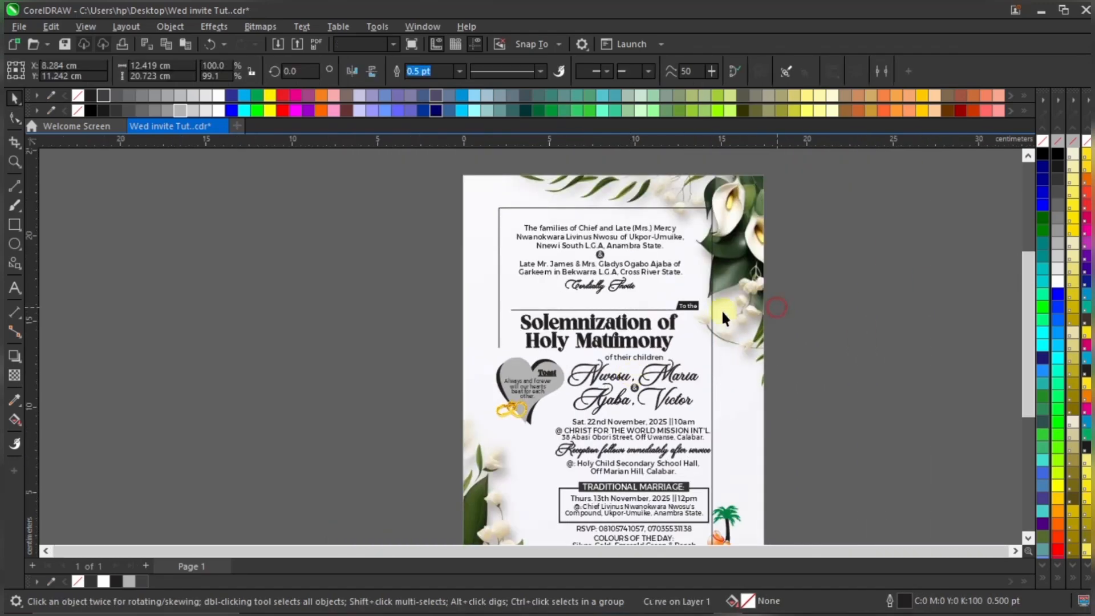
{"action": "scroll", "coordinate": [631, 236], "scroll_direction": "down", "scroll_amount": 1}
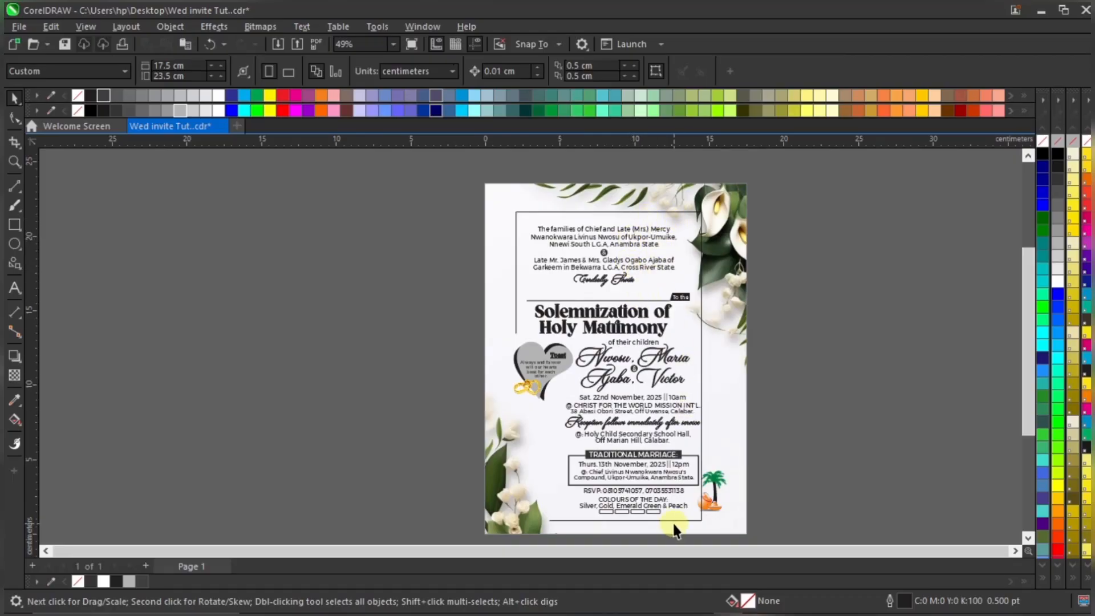
{"action": "scroll", "coordinate": [673, 523], "scroll_direction": "up", "scroll_amount": 2}
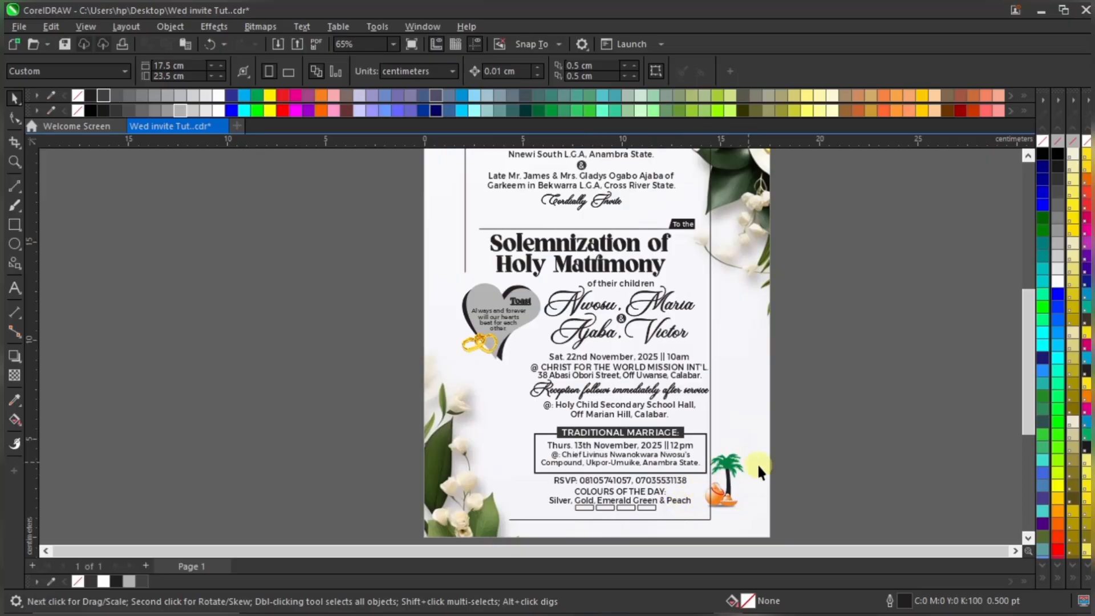
Stretch the border frame wider to the right
{"action": "left_click", "coordinate": [710, 279]}
{"action": "left_click_drag", "start_coordinate": [720, 316], "coordinate": [730, 316]}
{"action": "scroll", "coordinate": [732, 377], "scroll_direction": "down", "scroll_amount": 1}
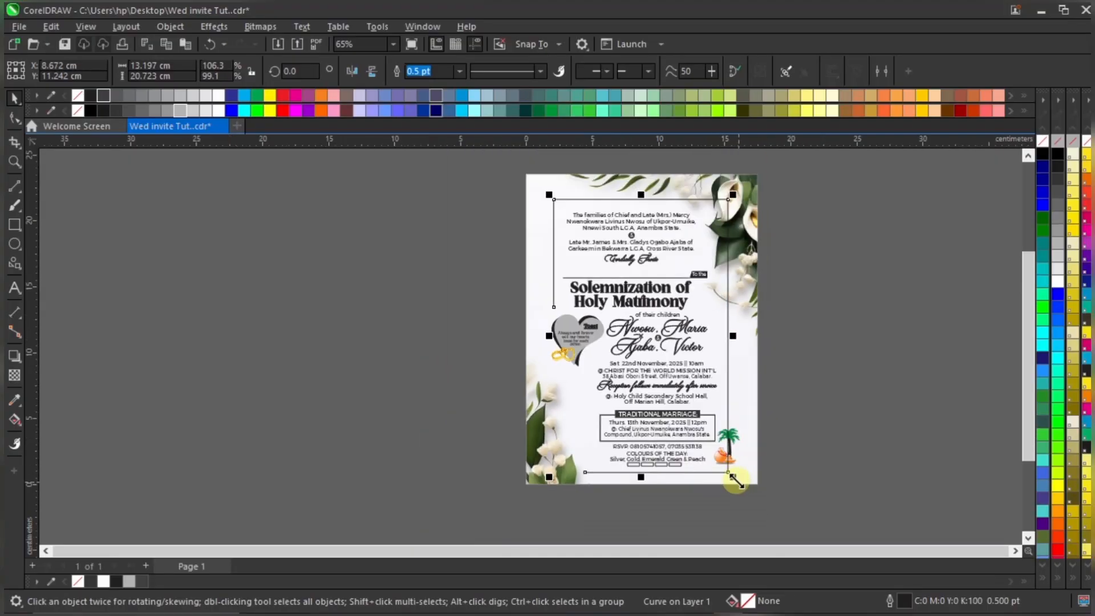
{"action": "scroll", "coordinate": [736, 482], "scroll_direction": "up", "scroll_amount": 2}
Nudge the palm tree decoration slightly left
{"action": "left_click_drag", "start_coordinate": [850, 347], "coordinate": [652, 494]}
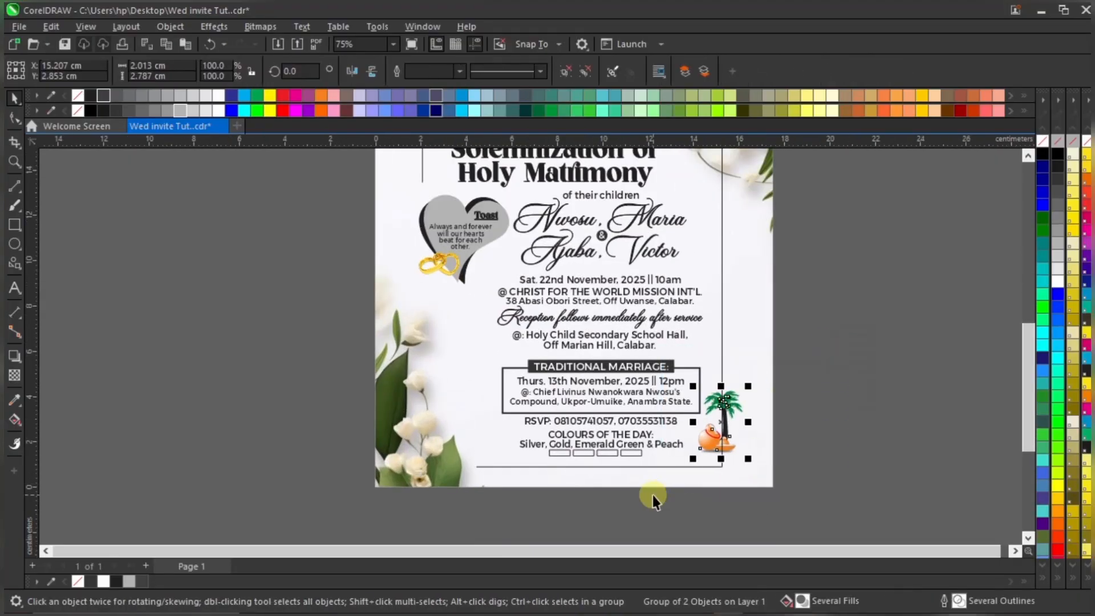
{"action": "key", "text": "Left"}
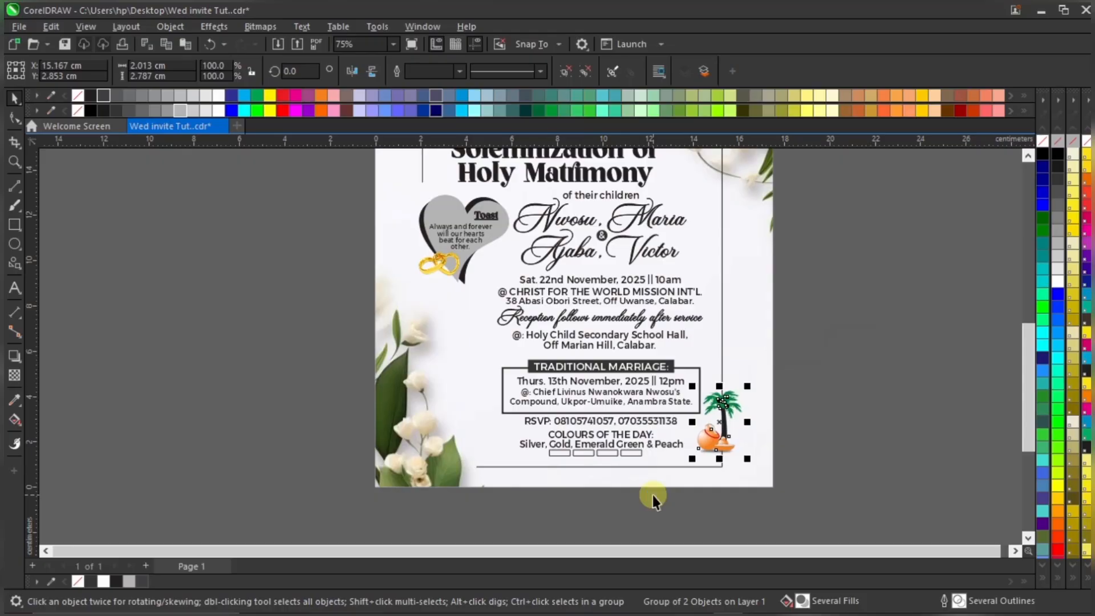
{"action": "left_click", "coordinate": [822, 351]}
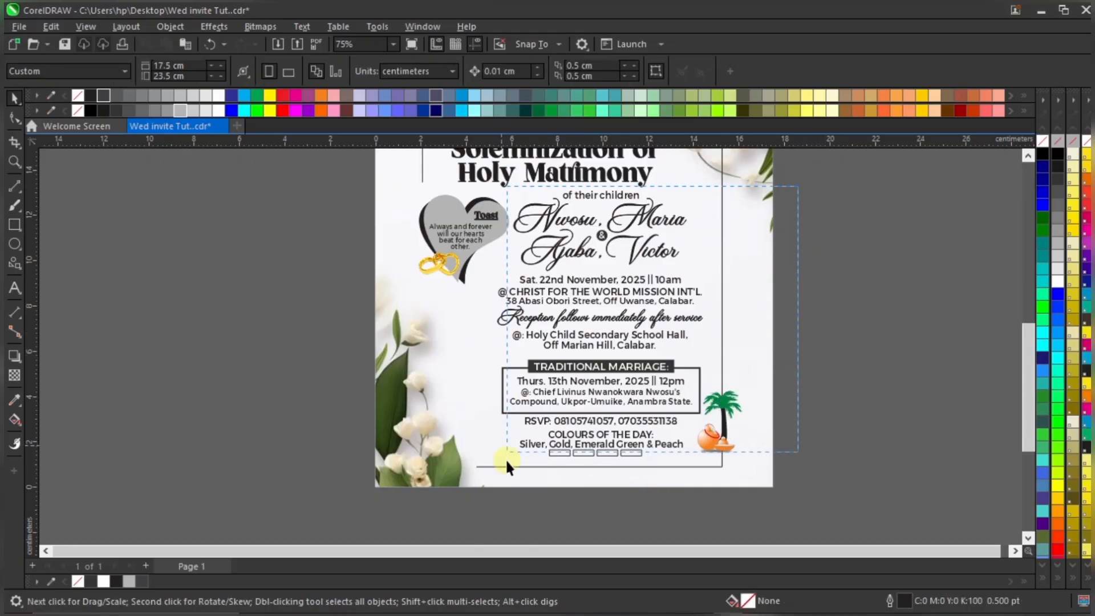
Nudge the lower block of invitation text two steps left
{"action": "left_click_drag", "start_coordinate": [797, 186], "coordinate": [494, 472]}
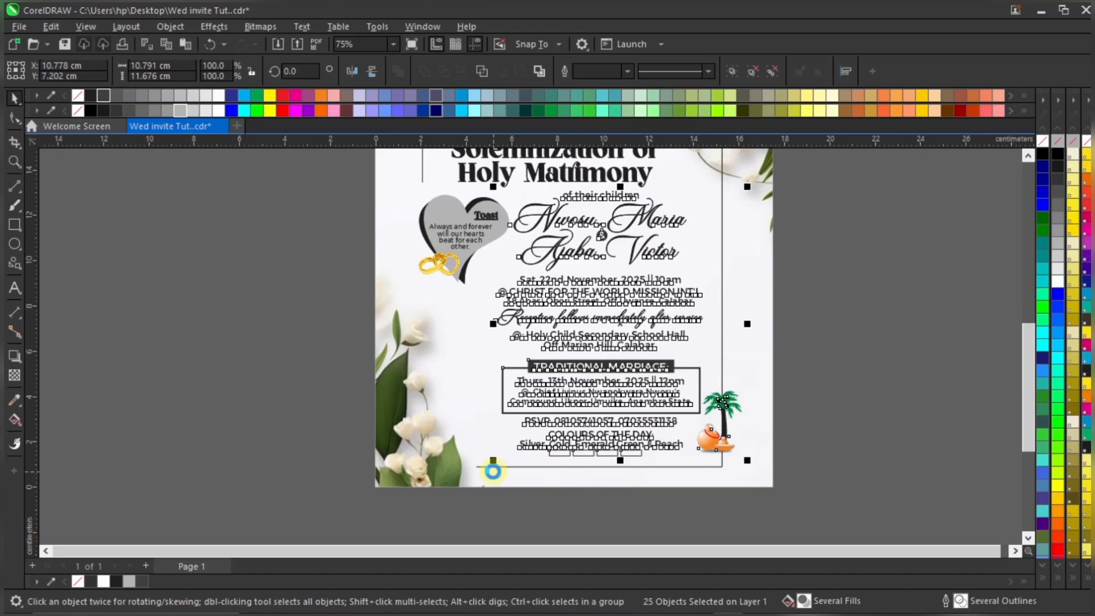
{"action": "key", "text": "Left"}
{"action": "key", "text": "Left"}
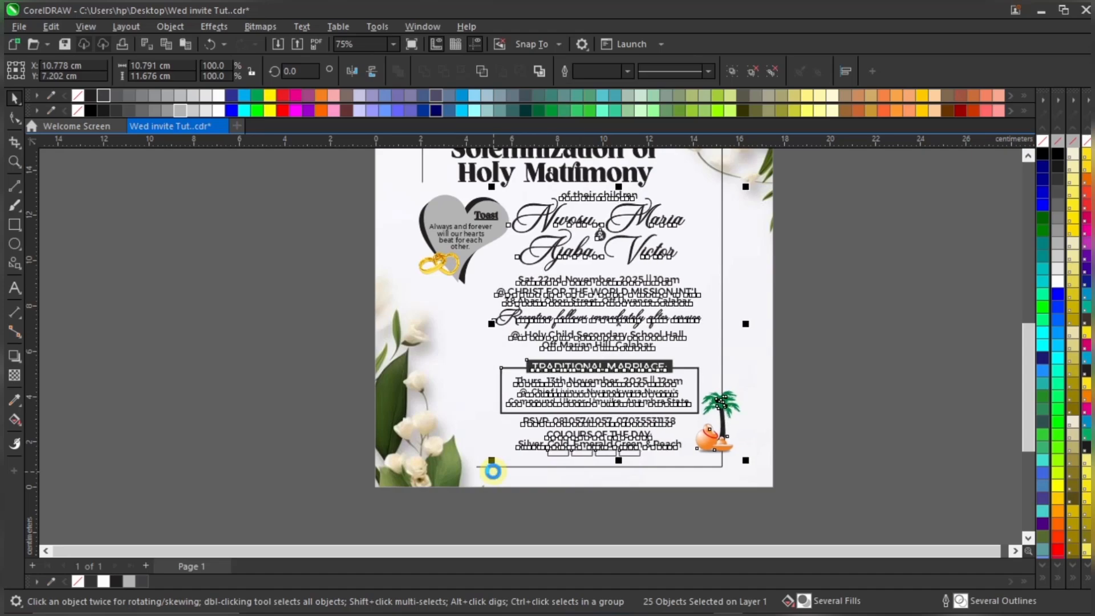
{"action": "key", "text": "Left"}
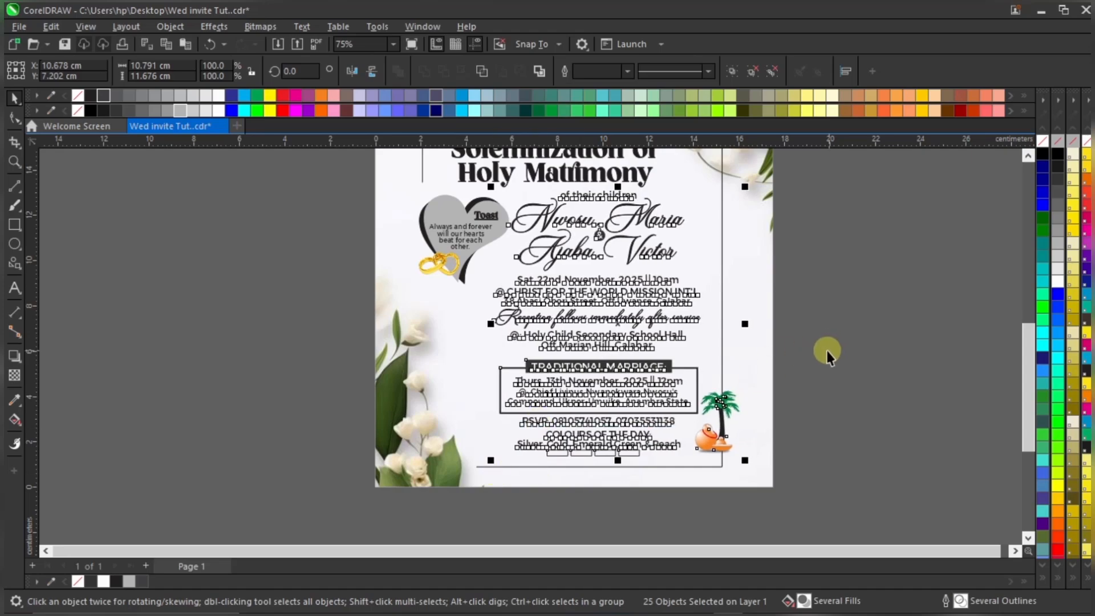
{"action": "left_click", "coordinate": [826, 350]}
Move the palm tree group down into the frame's corner and scale it to about 75.5%
{"action": "scroll", "coordinate": [734, 395], "scroll_direction": "up", "scroll_amount": 2}
{"action": "left_click_drag", "start_coordinate": [715, 387], "coordinate": [712, 412]}
{"action": "scroll", "coordinate": [713, 412], "scroll_direction": "up", "scroll_amount": 1}
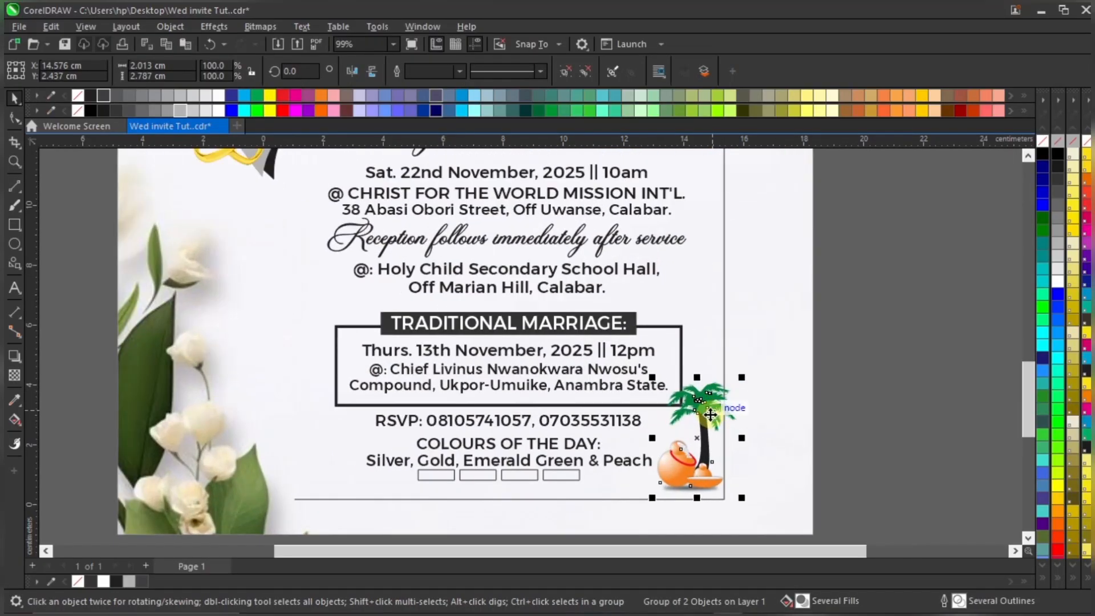
{"action": "left_click_drag", "start_coordinate": [736, 375], "coordinate": [697, 411]}
{"action": "scroll", "coordinate": [687, 465], "scroll_direction": "up", "scroll_amount": 1}
{"action": "scroll", "coordinate": [692, 406], "scroll_direction": "down", "scroll_amount": 1}
{"action": "scroll", "coordinate": [631, 482], "scroll_direction": "down", "scroll_amount": 3}
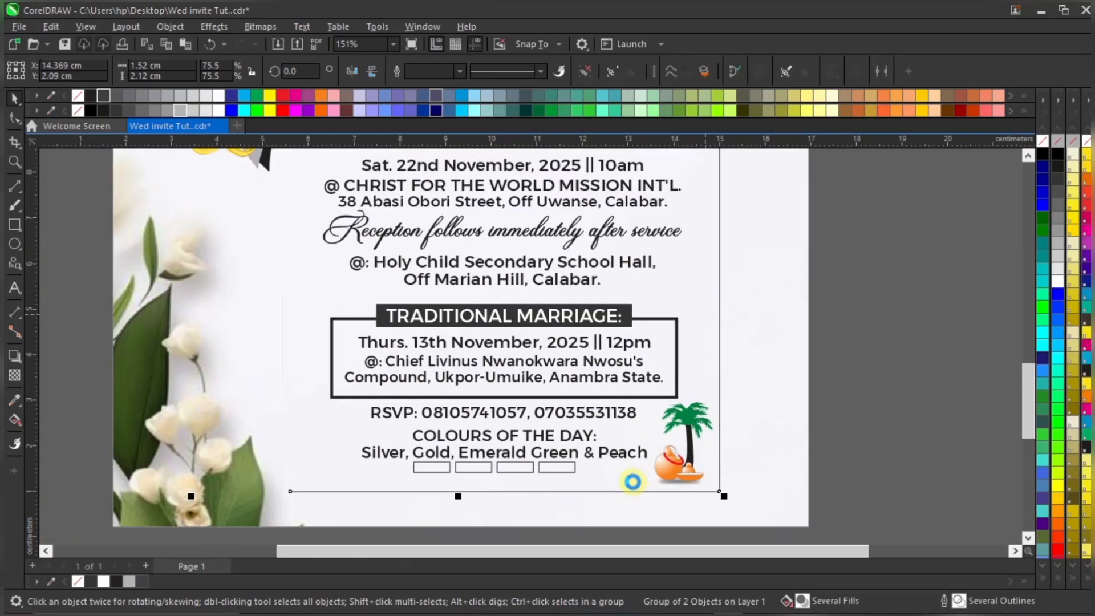
{"action": "left_click", "coordinate": [594, 495]}
{"action": "scroll", "coordinate": [594, 494], "scroll_direction": "down", "scroll_amount": 1}
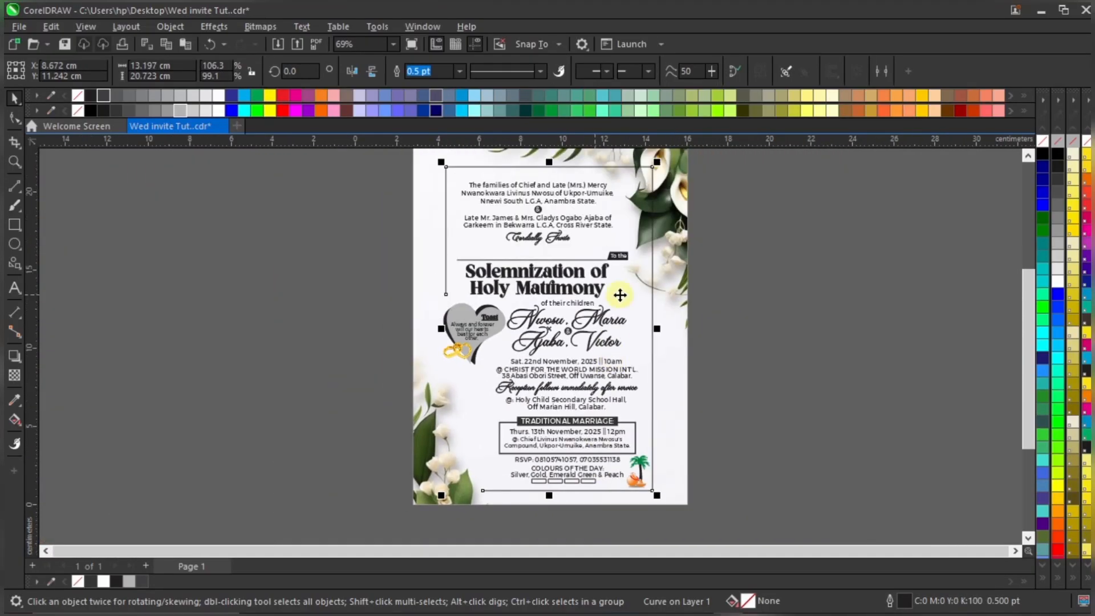
Thicken the border frame outline from 3.0 pt to 4.0 pt, finally settling on 6.0 pt
{"action": "left_click", "coordinate": [460, 71]}
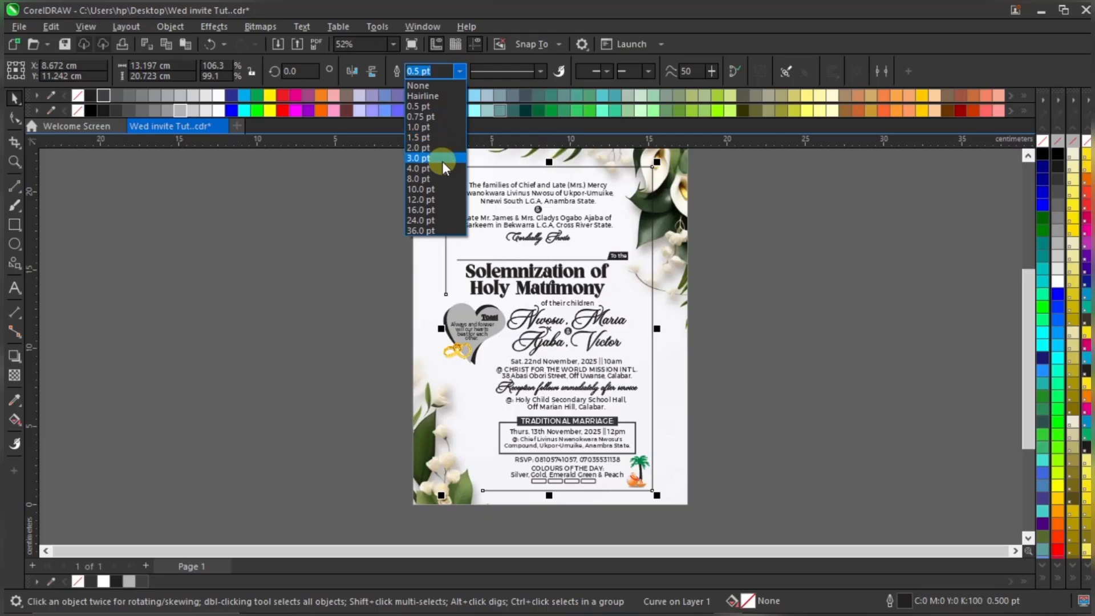
{"action": "left_click", "coordinate": [443, 159]}
{"action": "scroll", "coordinate": [503, 317], "scroll_direction": "down", "scroll_amount": 1}
{"action": "scroll", "coordinate": [526, 179], "scroll_direction": "up", "scroll_amount": 1}
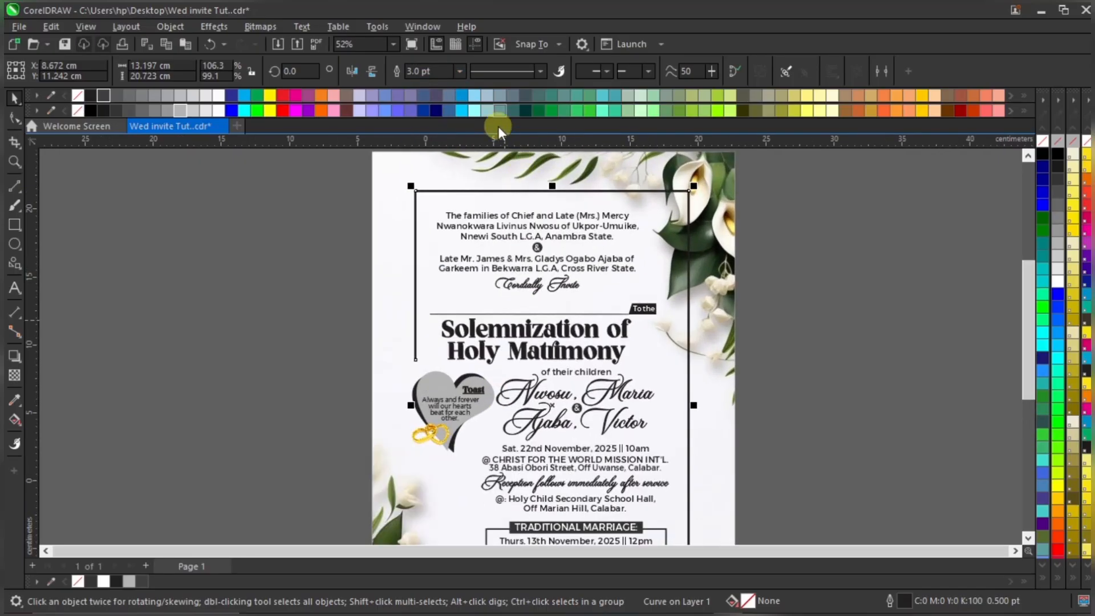
{"action": "left_click", "coordinate": [459, 70]}
{"action": "left_click", "coordinate": [439, 169]}
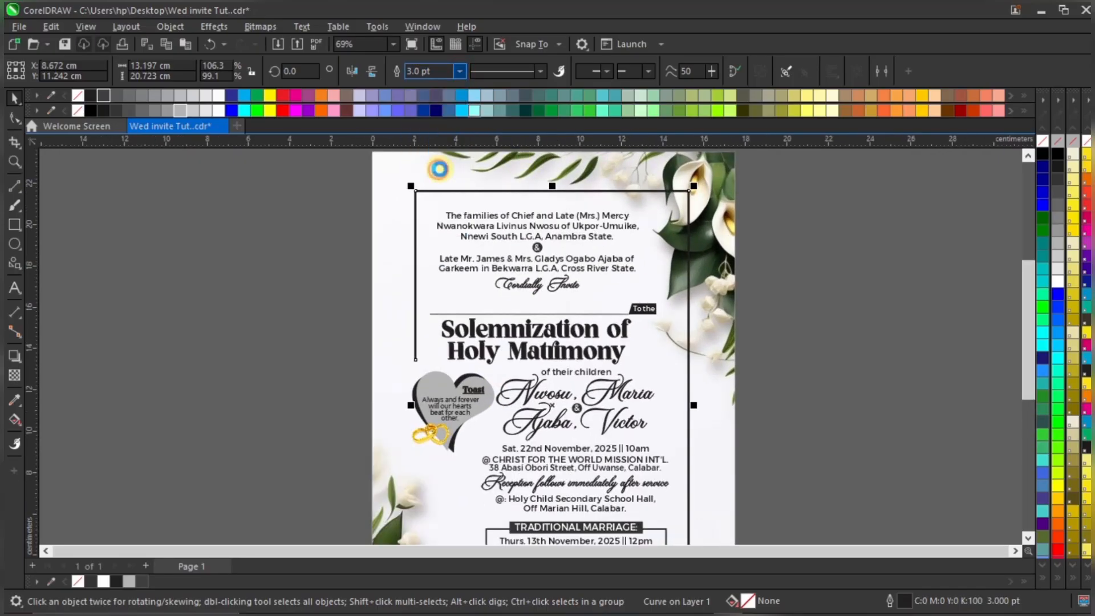
{"action": "scroll", "coordinate": [470, 165], "scroll_direction": "down", "scroll_amount": 1}
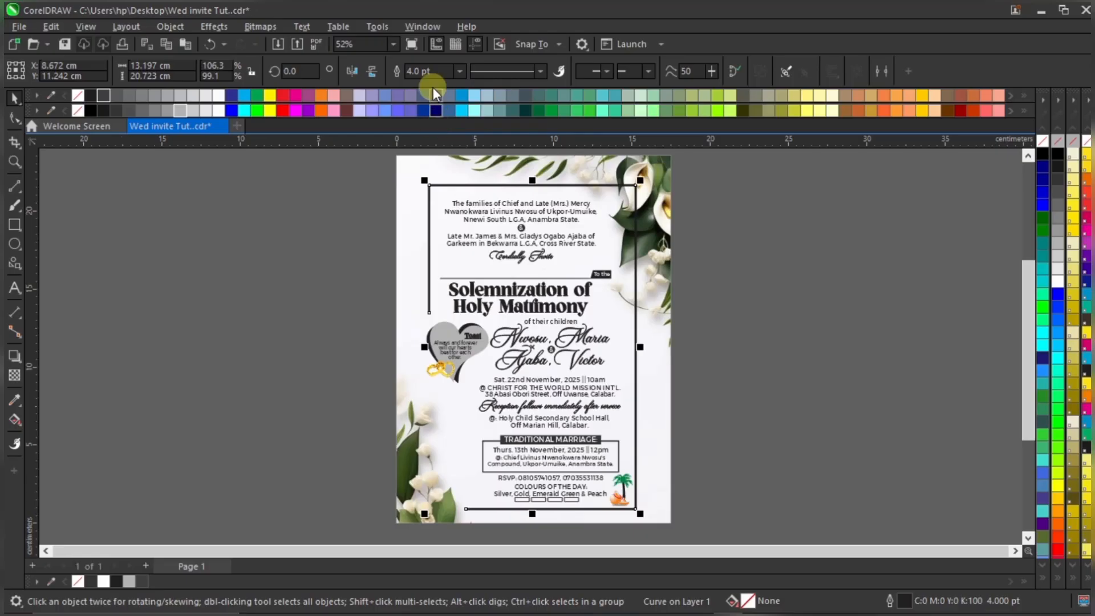
{"action": "left_click", "coordinate": [442, 71]}
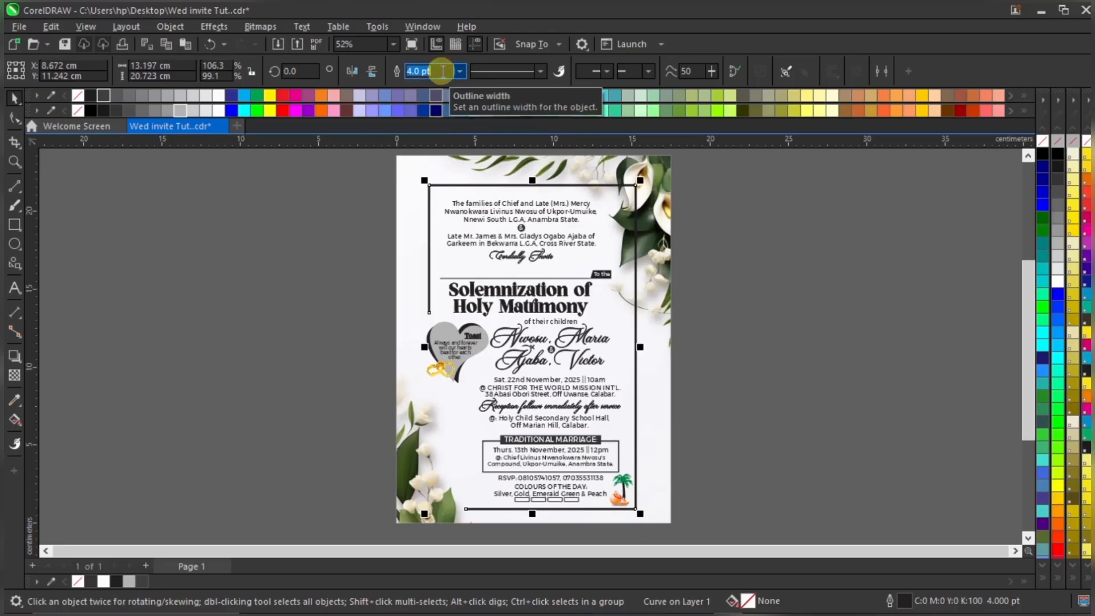
{"action": "type", "text": "6"}
{"action": "key", "text": "Return"}
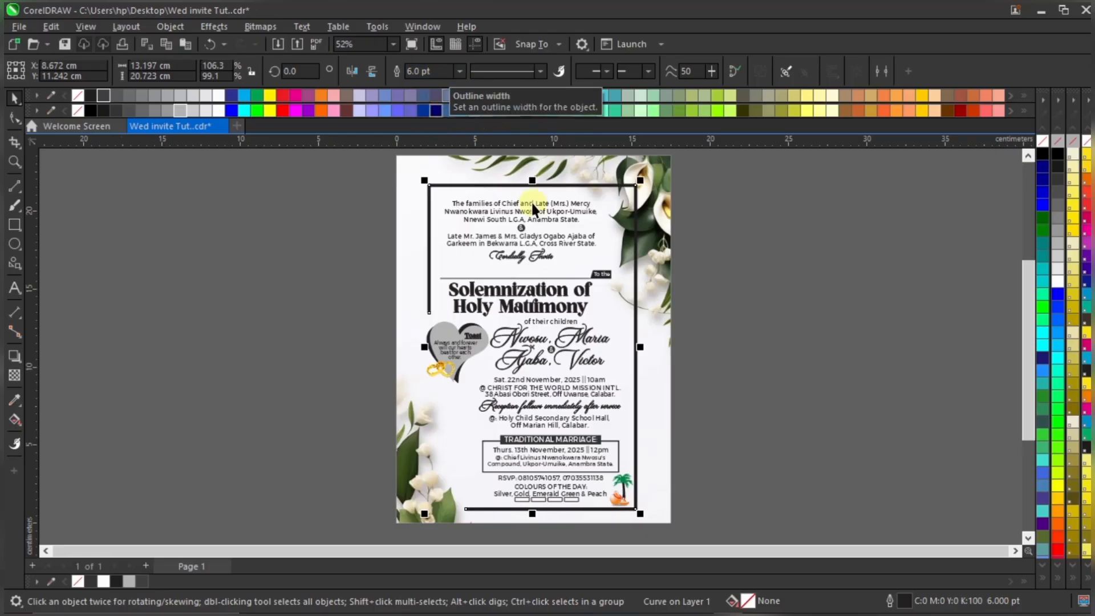
{"action": "scroll", "coordinate": [560, 268], "scroll_direction": "down", "scroll_amount": 2}
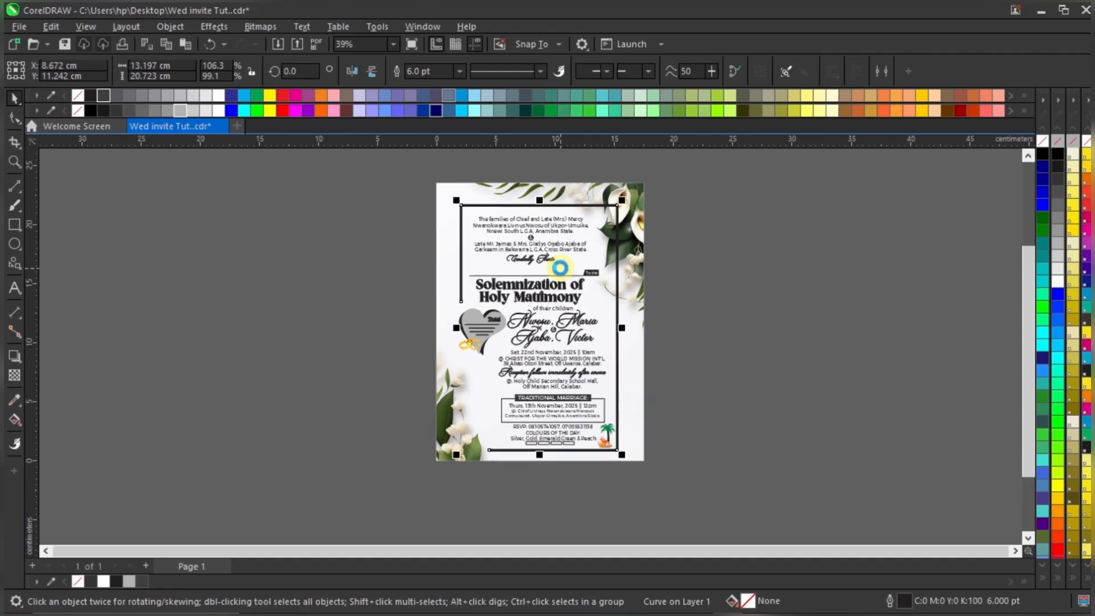
{"action": "scroll", "coordinate": [579, 249], "scroll_direction": "up", "scroll_amount": 3}
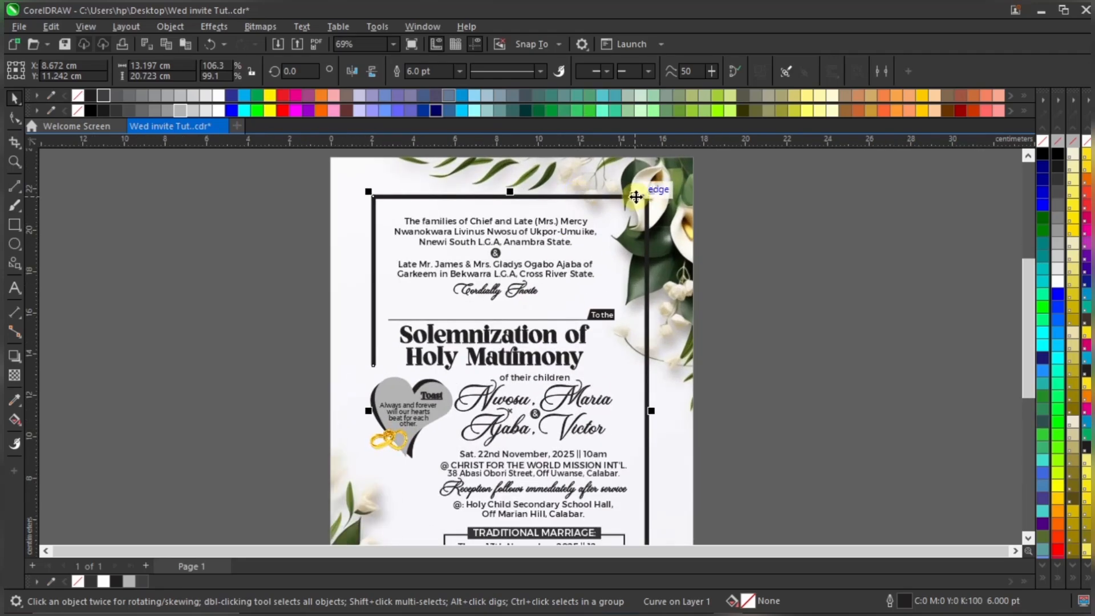
{"action": "scroll", "coordinate": [581, 245], "scroll_direction": "down", "scroll_amount": 2}
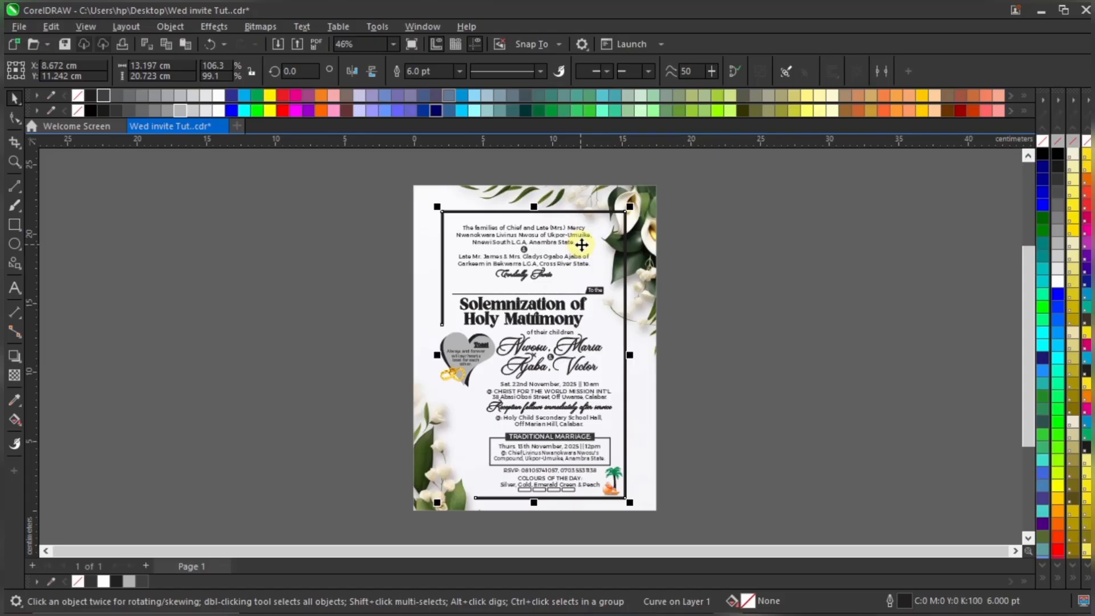
{"action": "left_click", "coordinate": [700, 329]}
{"action": "scroll", "coordinate": [588, 493], "scroll_direction": "up", "scroll_amount": 2}
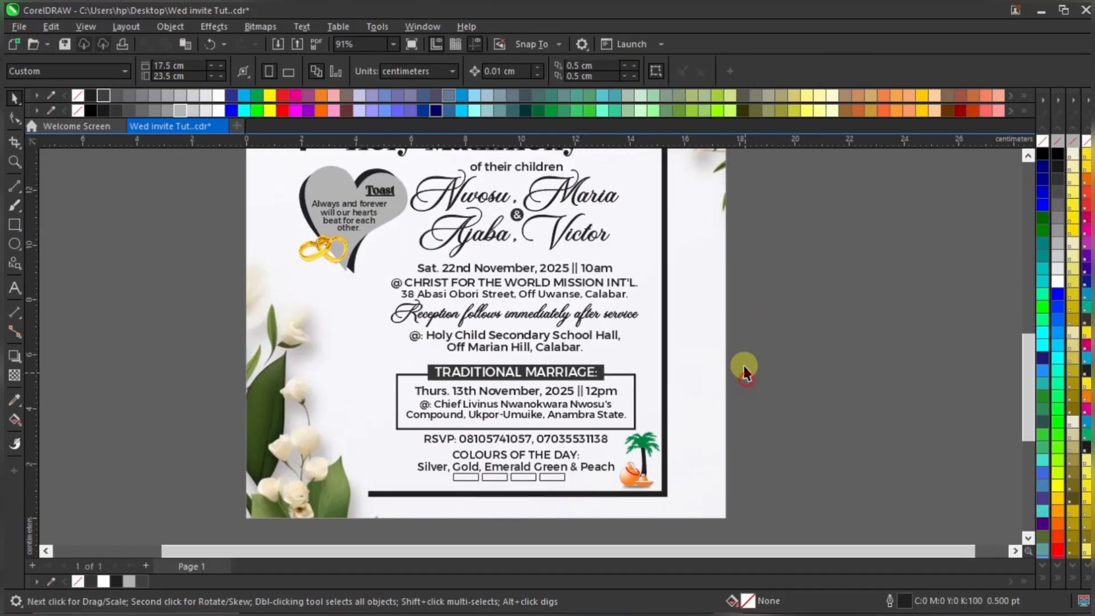
Nudge the lower invitation text and objects up slightly
{"action": "left_click_drag", "start_coordinate": [733, 363], "coordinate": [353, 446]}
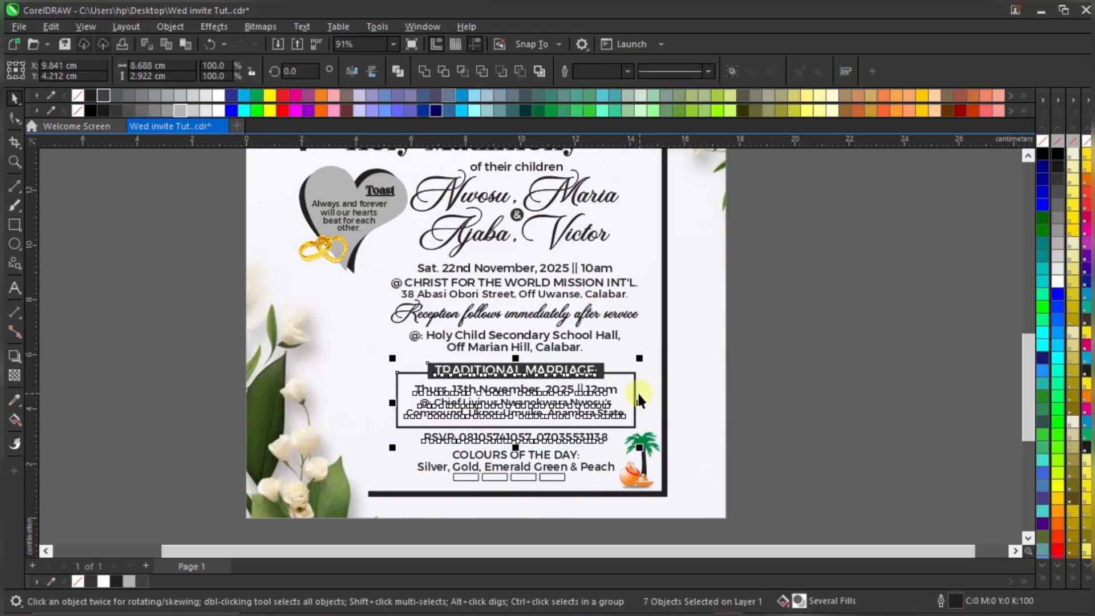
{"action": "left_click_drag", "start_coordinate": [792, 234], "coordinate": [389, 499]}
{"action": "key", "text": "Up"}
{"action": "key", "text": "Up"}
{"action": "key", "text": "Up"}
{"action": "key", "text": "Up"}
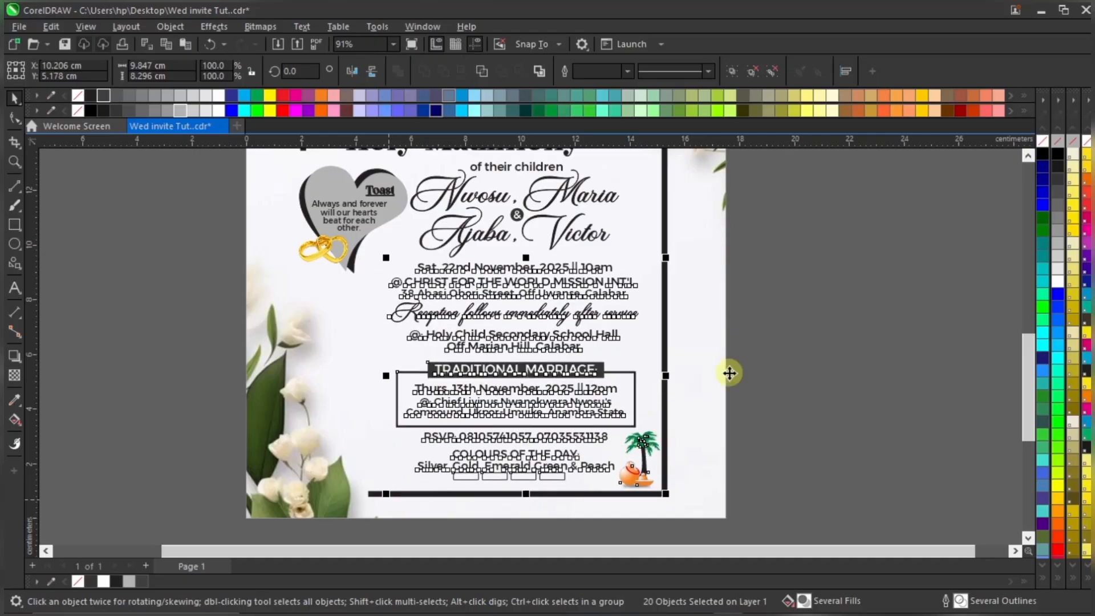
{"action": "left_click", "coordinate": [788, 368]}
{"action": "left_click", "coordinate": [644, 449]}
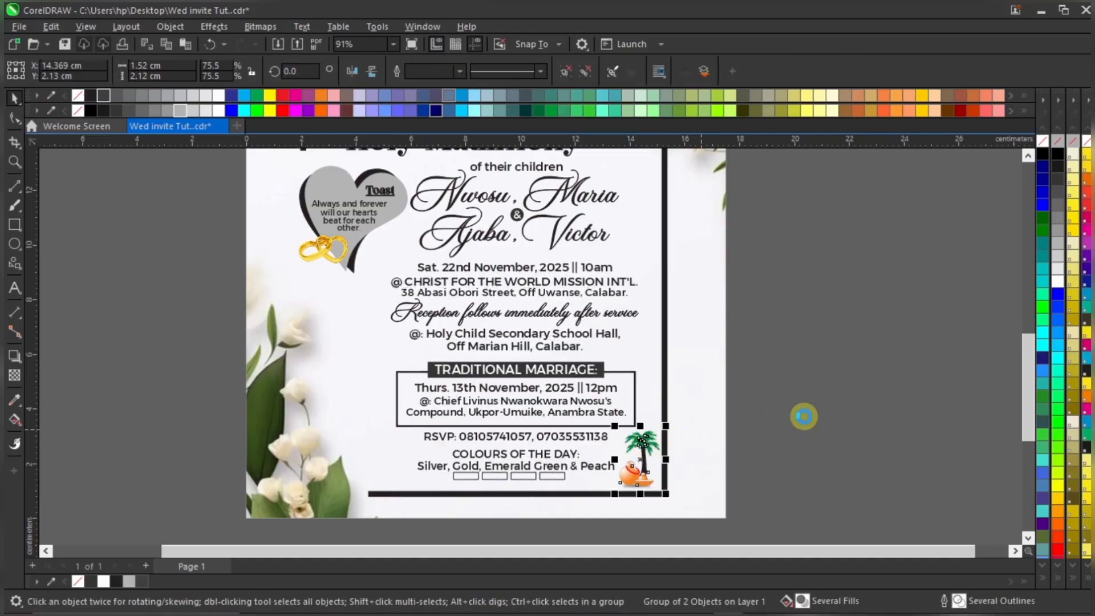
{"action": "left_click", "coordinate": [802, 416]}
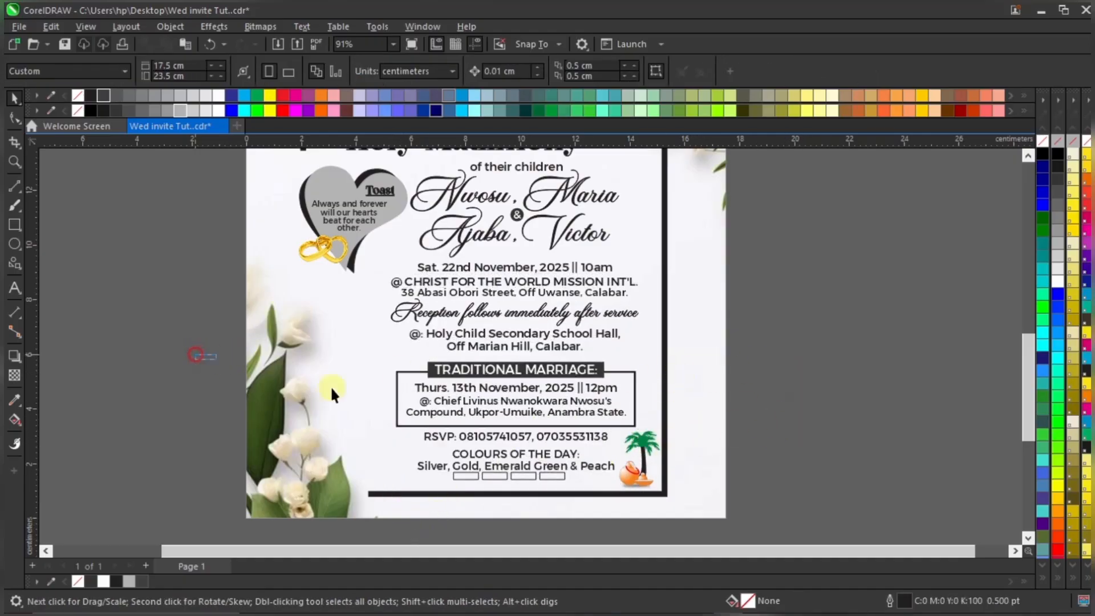
Nudge the Traditional Marriage block and RSVP lines two steps left
{"action": "left_click_drag", "start_coordinate": [197, 358], "coordinate": [656, 447]}
{"action": "left_click_drag", "start_coordinate": [204, 365], "coordinate": [686, 467]}
{"action": "left_click_drag", "start_coordinate": [207, 349], "coordinate": [649, 467]}
{"action": "left_click_drag", "start_coordinate": [710, 486], "coordinate": [711, 486]}
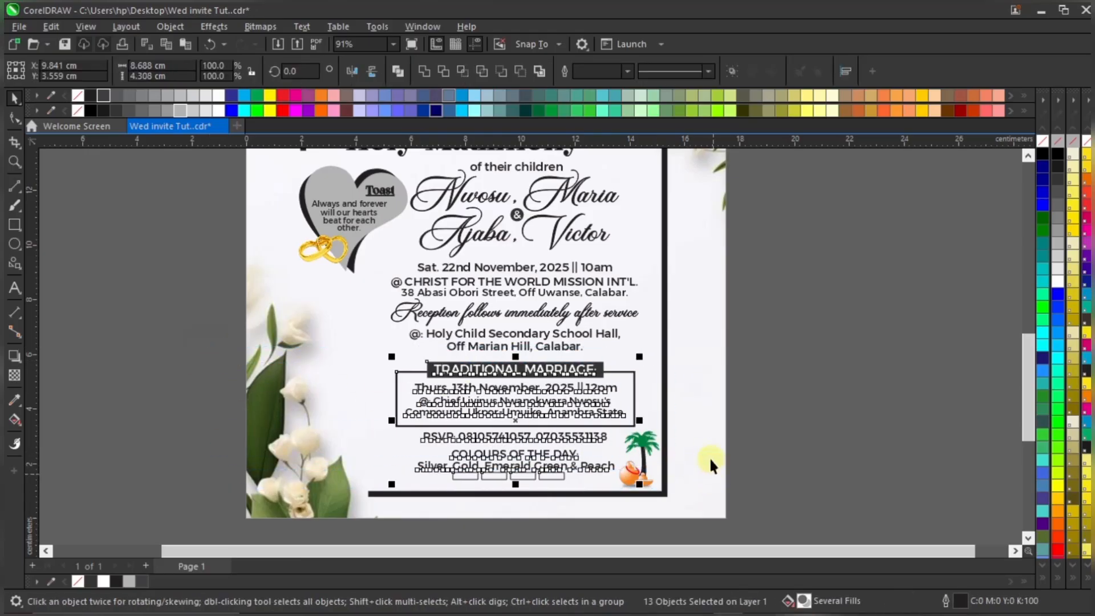
{"action": "key", "text": "Left"}
{"action": "key", "text": "Left"}
{"action": "key", "text": "Left"}
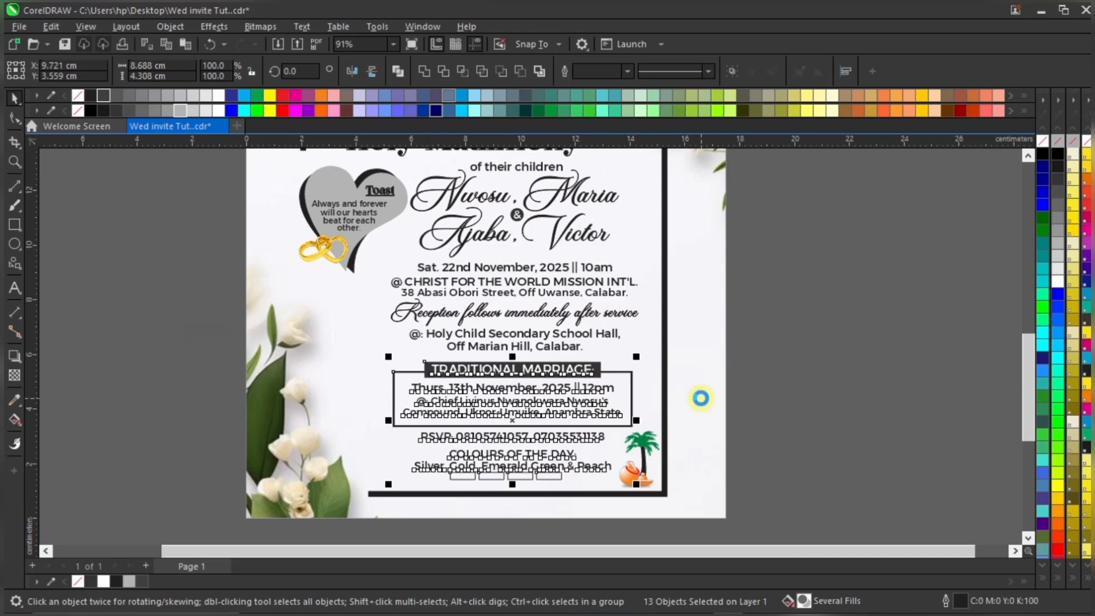
{"action": "key", "text": "Left"}
{"action": "key", "text": "Left"}
{"action": "key", "text": "Left"}
{"action": "key", "text": "Left"}
{"action": "key", "text": "Left"}
{"action": "key", "text": "Left"}
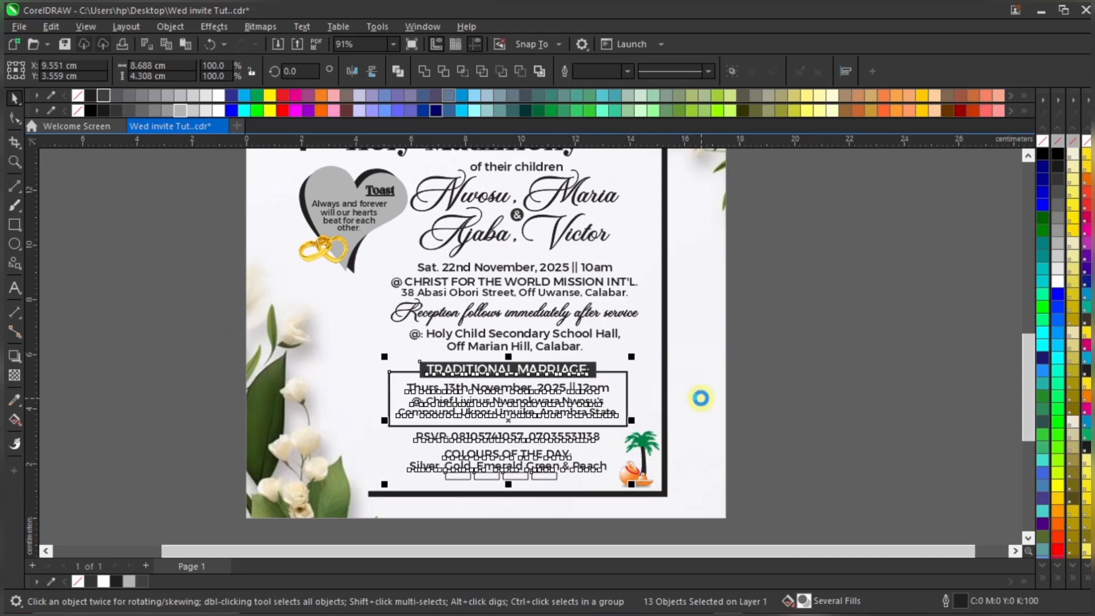
{"action": "left_click", "coordinate": [745, 399]}
Nudge the palm-tree group one step left
{"action": "scroll", "coordinate": [634, 460], "scroll_direction": "up", "scroll_amount": 2}
{"action": "left_click", "coordinate": [647, 441]}
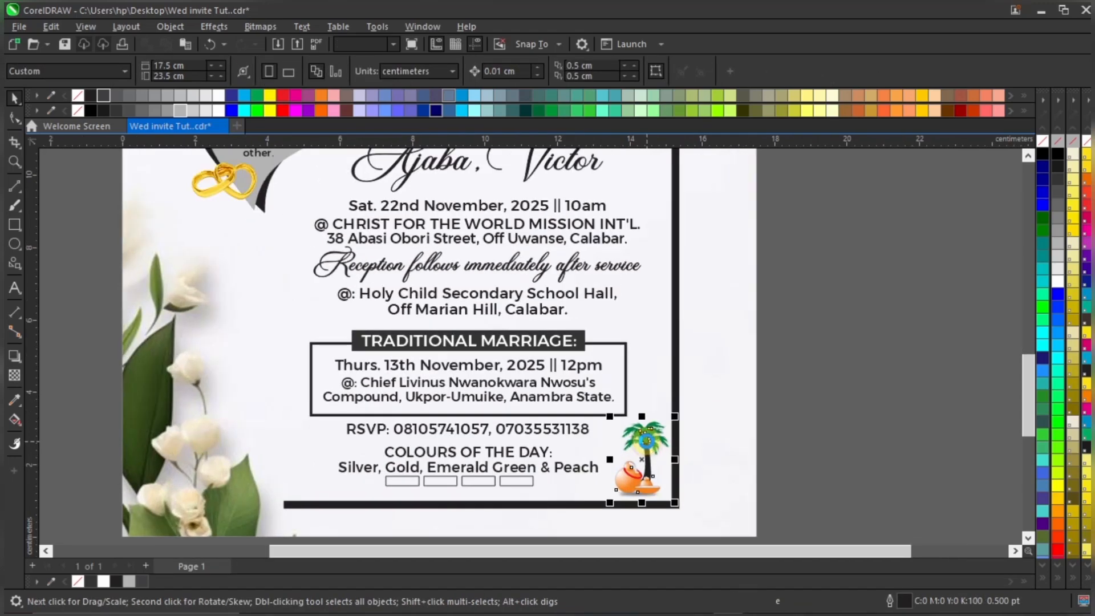
{"action": "key", "text": "Left"}
{"action": "key", "text": "Left"}
{"action": "key", "text": "Left"}
{"action": "key", "text": "Left"}
{"action": "key", "text": "Left"}
{"action": "key", "text": "Left"}
{"action": "key", "text": "Left"}
{"action": "key", "text": "Left"}
{"action": "key", "text": "Left"}
{"action": "key", "text": "Left"}
{"action": "key", "text": "Left"}
{"action": "key", "text": "Left"}
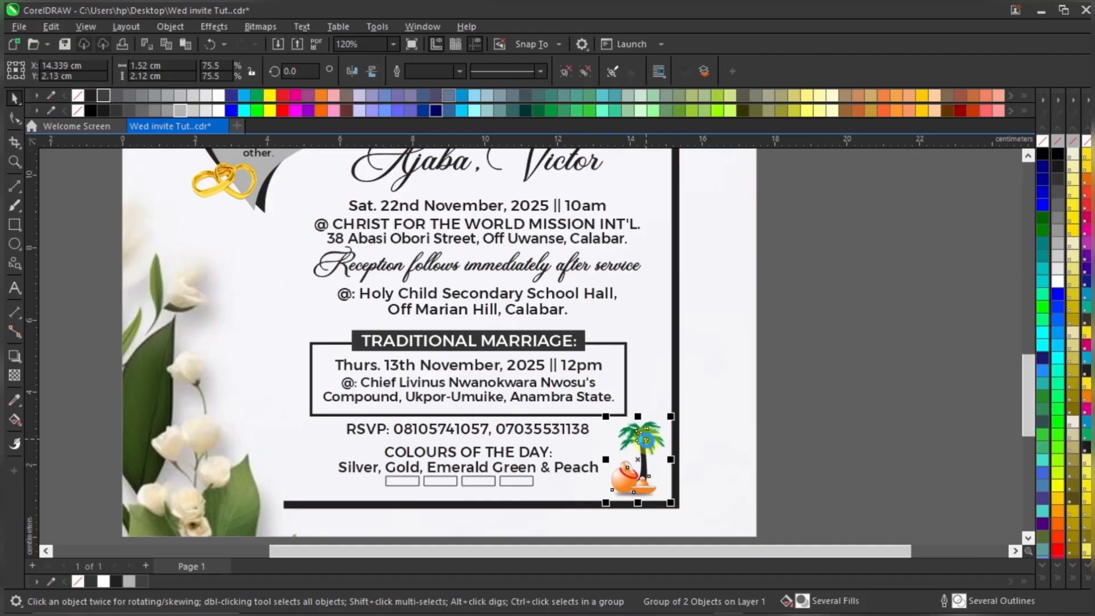
{"action": "left_click", "coordinate": [848, 366]}
Select the date, venue and 'Reception follows immediately' lines together
{"action": "scroll", "coordinate": [567, 474], "scroll_direction": "down", "scroll_amount": 2}
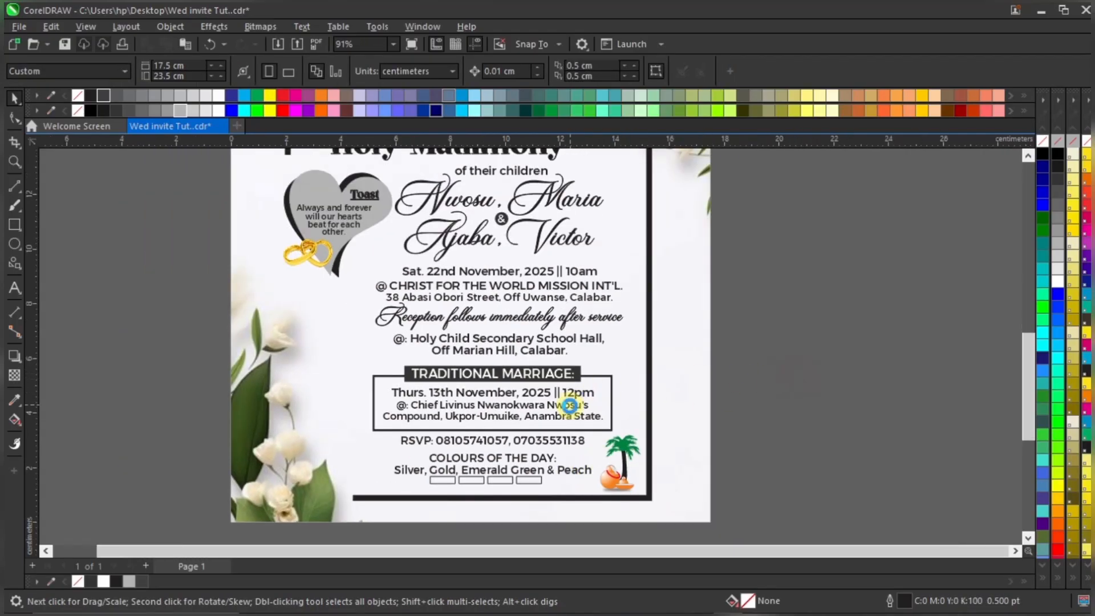
{"action": "scroll", "coordinate": [570, 382], "scroll_direction": "down", "scroll_amount": 2}
{"action": "scroll", "coordinate": [573, 368], "scroll_direction": "up", "scroll_amount": 2}
{"action": "left_click_drag", "start_coordinate": [768, 333], "coordinate": [336, 379]}
{"action": "left_click", "coordinate": [773, 333]}
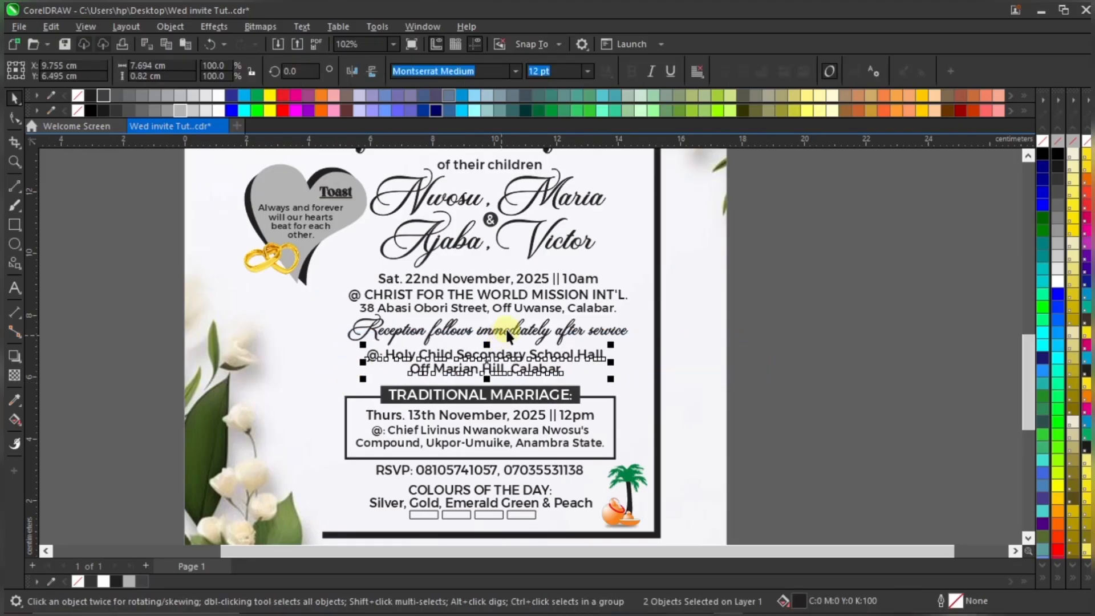
{"action": "left_click", "coordinate": [503, 330]}
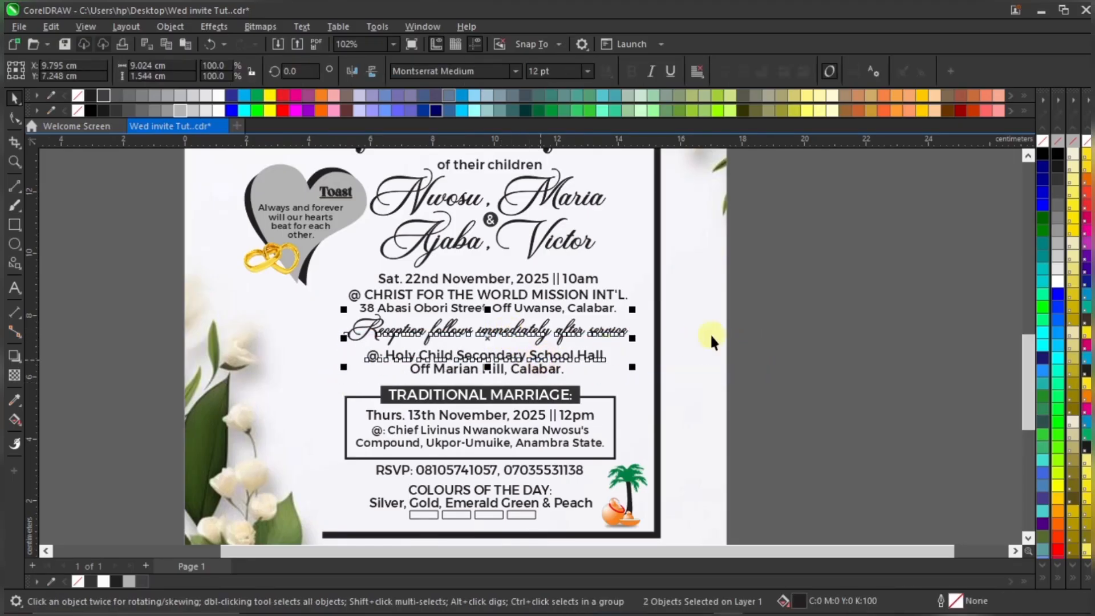
{"action": "left_click", "coordinate": [770, 331]}
{"action": "scroll", "coordinate": [495, 330], "scroll_direction": "up", "scroll_amount": 2}
{"action": "left_click", "coordinate": [509, 328]}
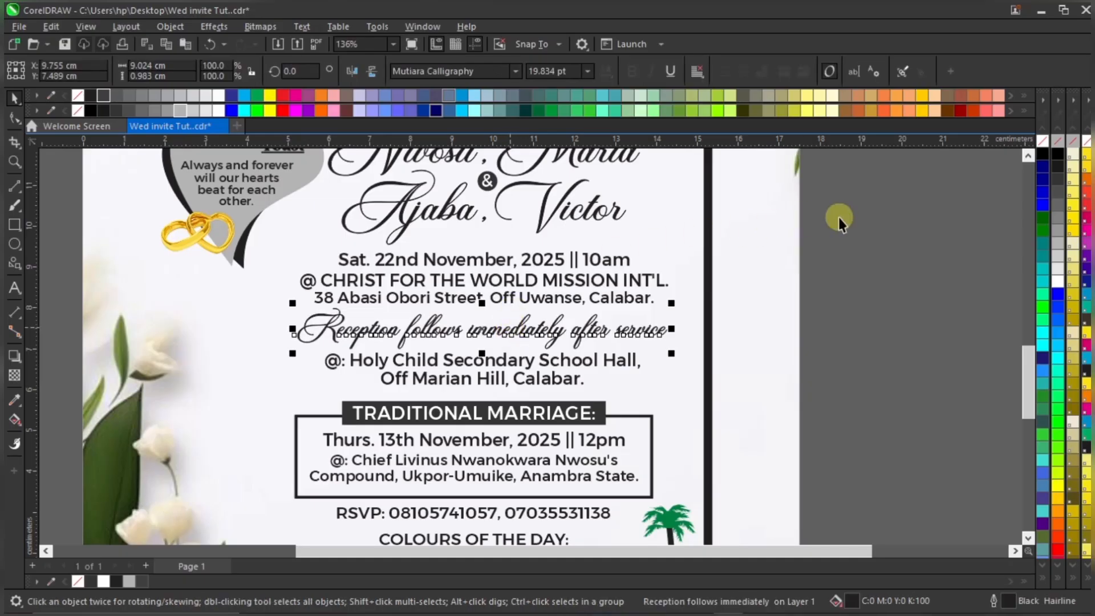
{"action": "left_click_drag", "start_coordinate": [853, 213], "coordinate": [823, 232]}
{"action": "left_click_drag", "start_coordinate": [231, 322], "coordinate": [231, 362]}
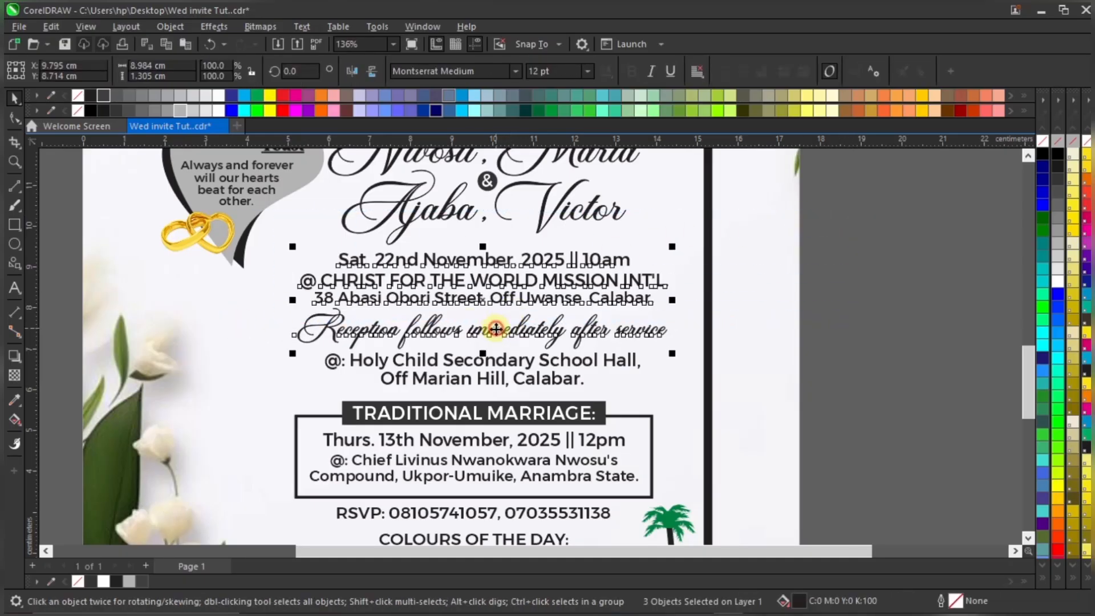
{"action": "scroll", "coordinate": [503, 369], "scroll_direction": "down", "scroll_amount": 2}
Nudge the couple's names block one step left
{"action": "left_click_drag", "start_coordinate": [746, 192], "coordinate": [380, 295]}
{"action": "scroll", "coordinate": [471, 218], "scroll_direction": "up", "scroll_amount": 2}
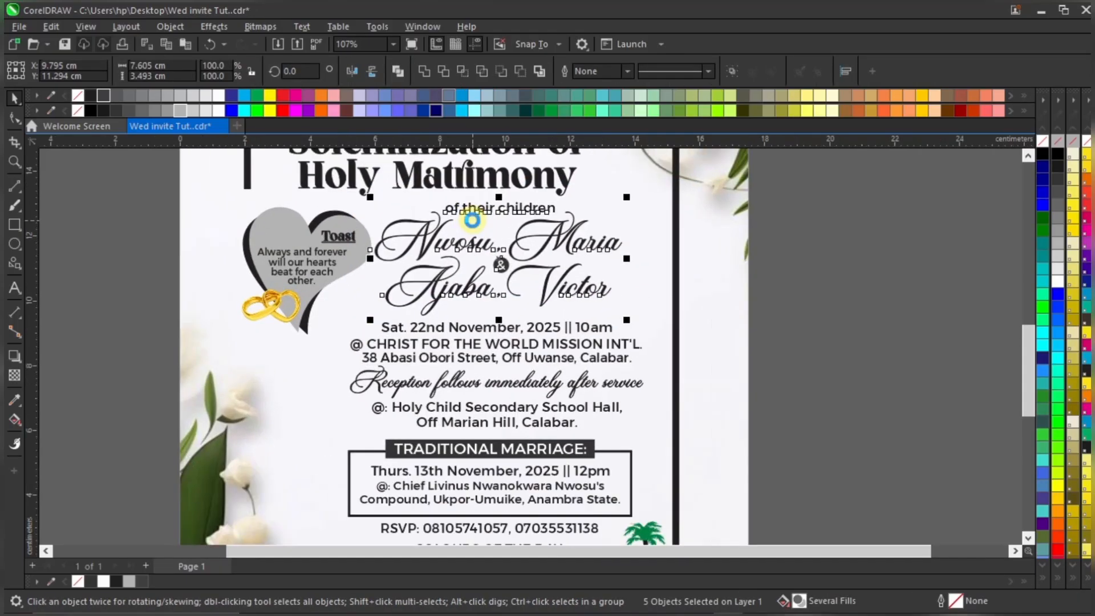
{"action": "key", "text": "Left"}
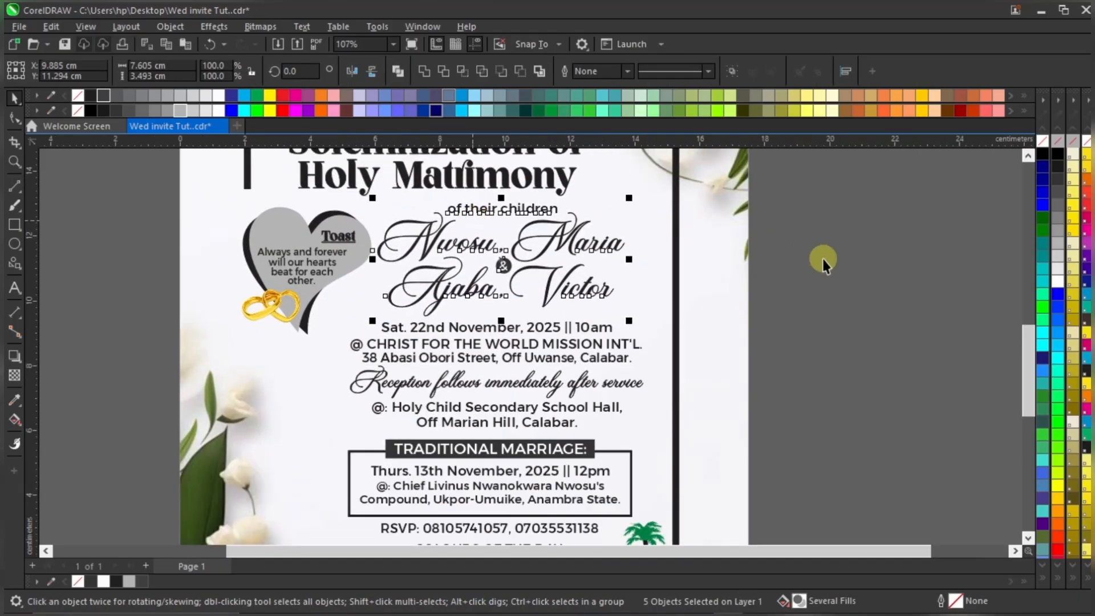
{"action": "left_click", "coordinate": [822, 259]}
{"action": "scroll", "coordinate": [607, 325], "scroll_direction": "down", "scroll_amount": 1}
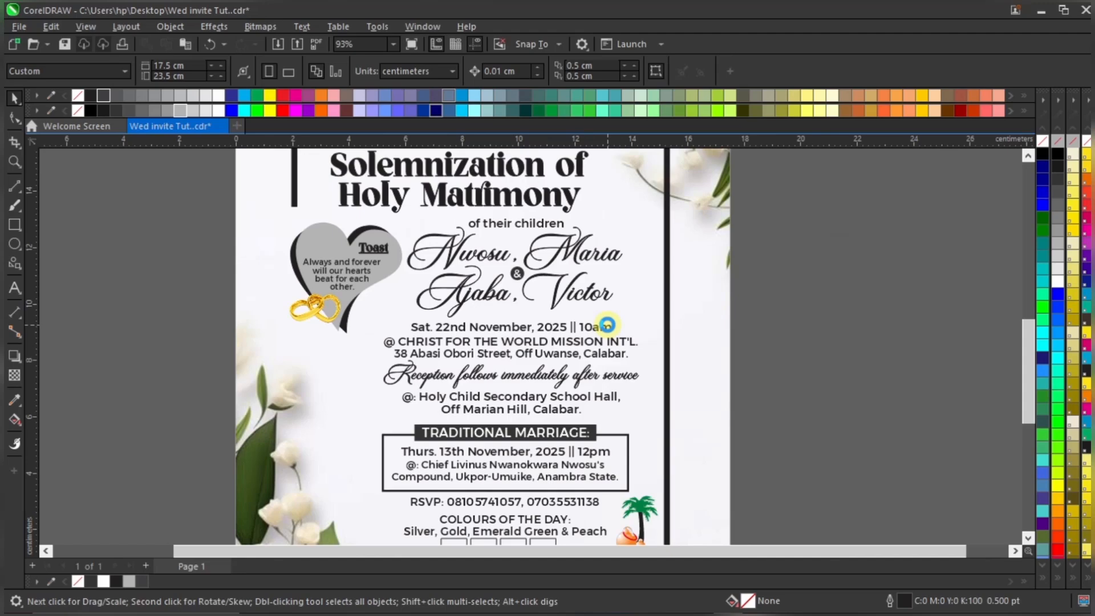
{"action": "left_click", "coordinate": [398, 46]}
{"action": "left_click", "coordinate": [382, 56]}
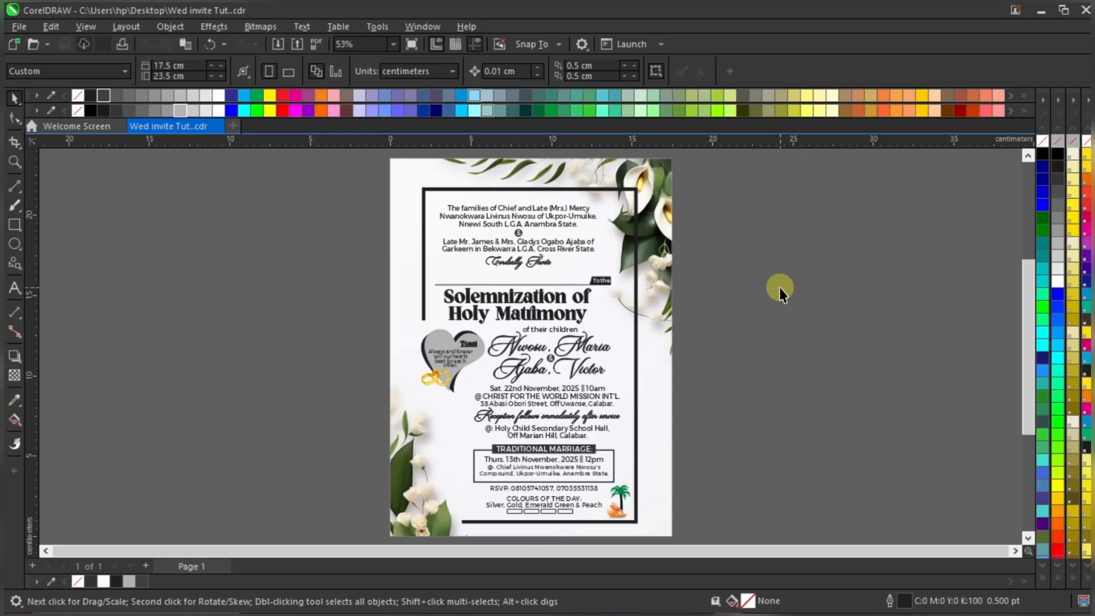
{"action": "right_click", "coordinate": [731, 239]}
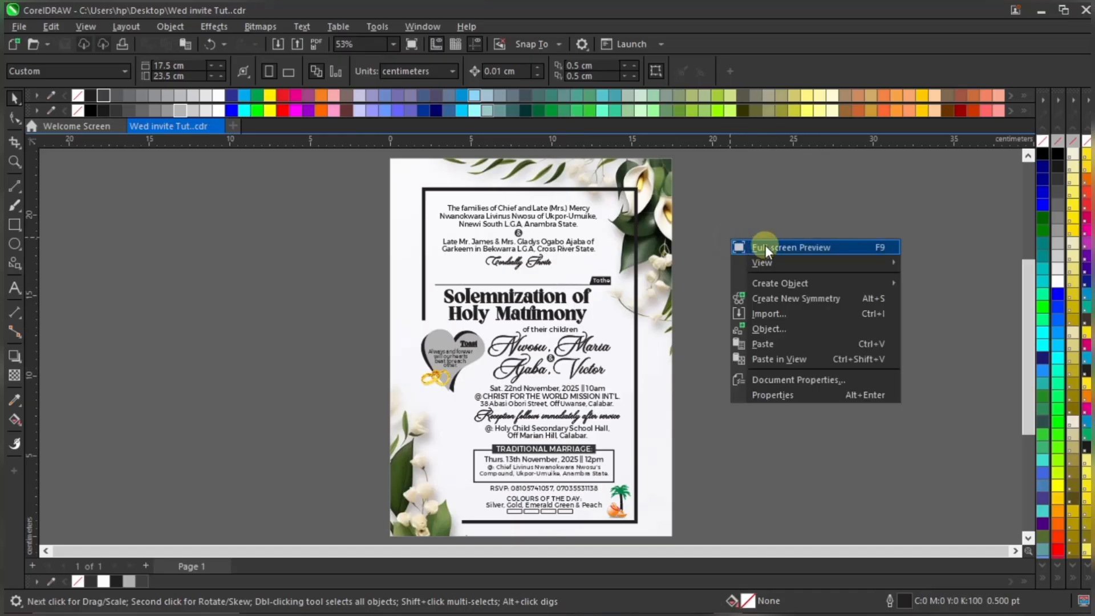
{"action": "left_click", "coordinate": [770, 248]}
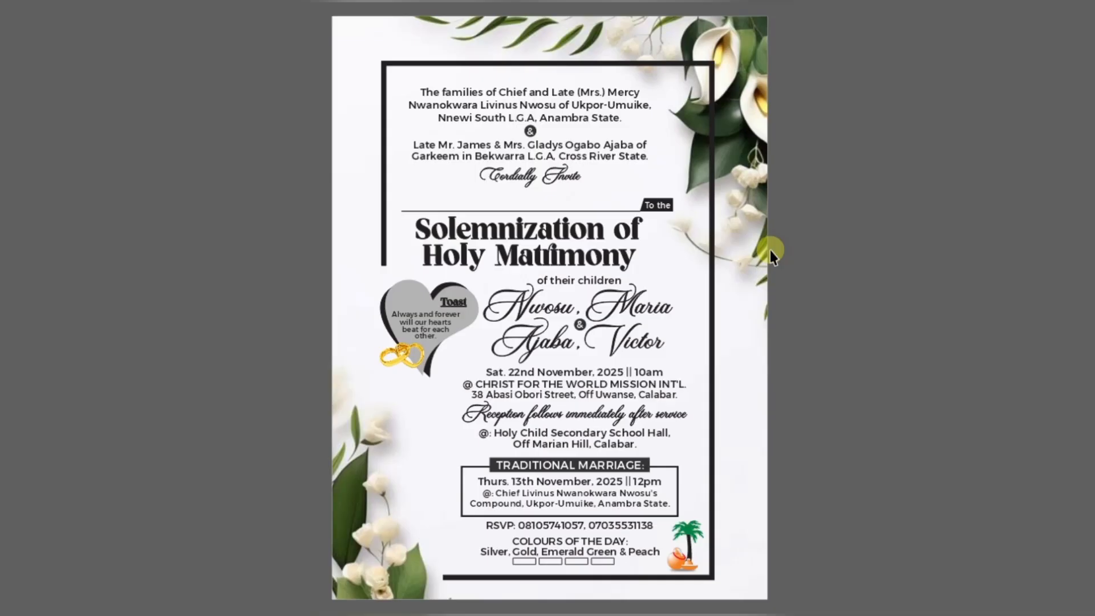
{"action": "left_click", "coordinate": [547, 268]}
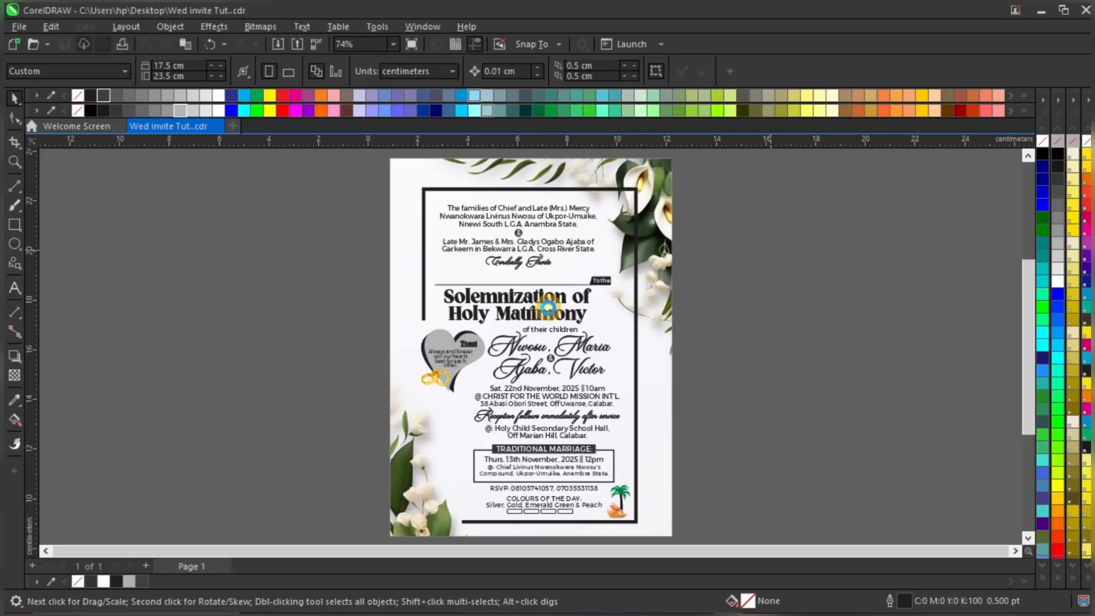
{"action": "left_click", "coordinate": [634, 201]}
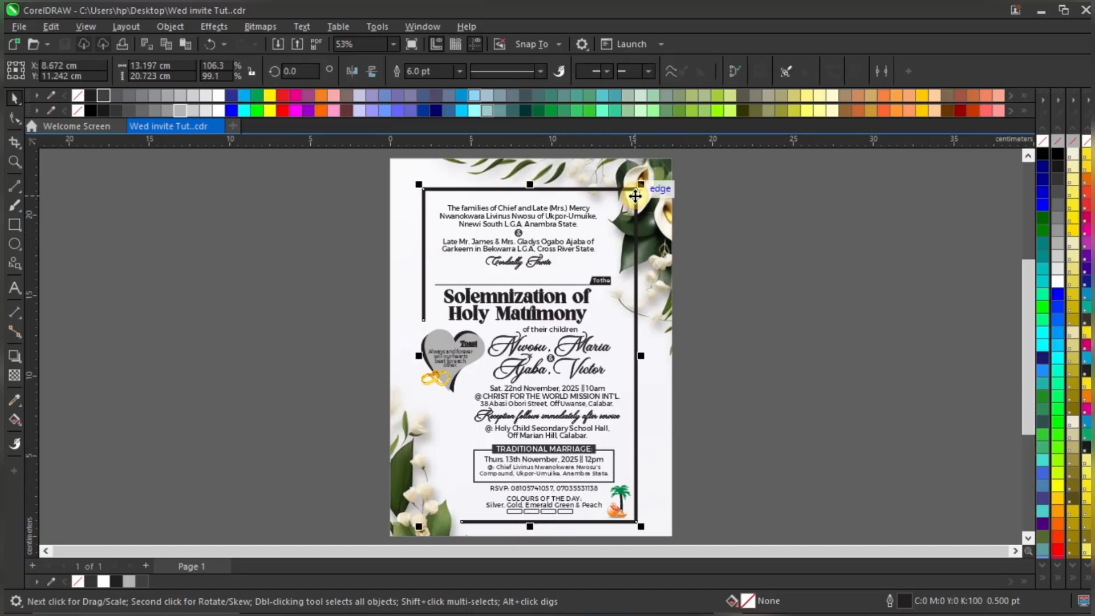
Select the floral background's PowerClip frame instead of the border
{"action": "left_click", "coordinate": [735, 217]}
{"action": "scroll", "coordinate": [625, 215], "scroll_direction": "up", "scroll_amount": 1}
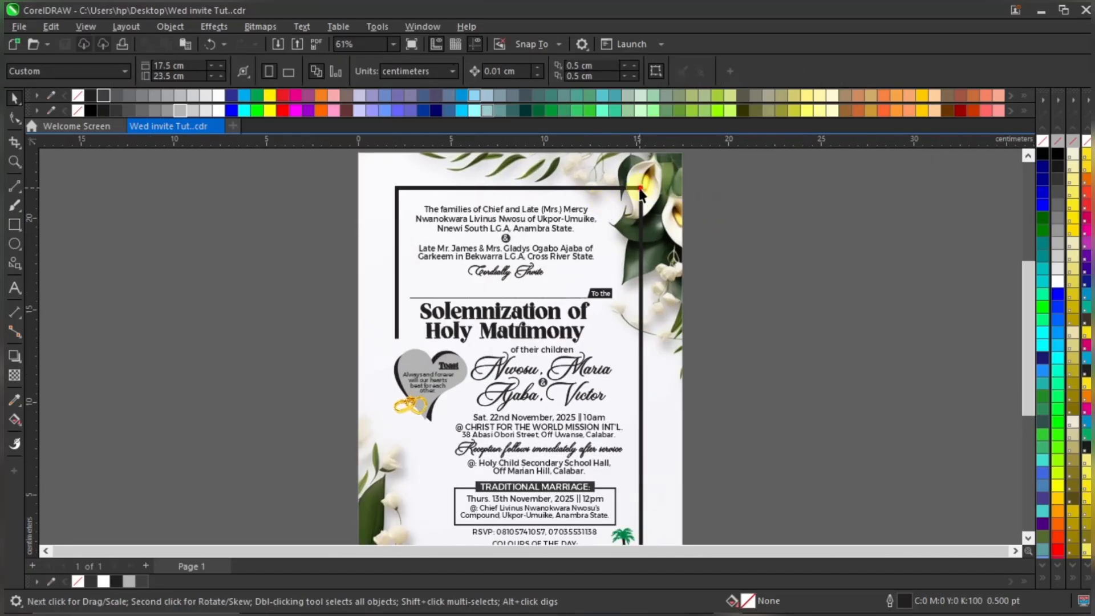
{"action": "left_click", "coordinate": [640, 188]}
{"action": "scroll", "coordinate": [636, 197], "scroll_direction": "down", "scroll_amount": 1}
{"action": "left_click", "coordinate": [658, 292], "text": "shift"}
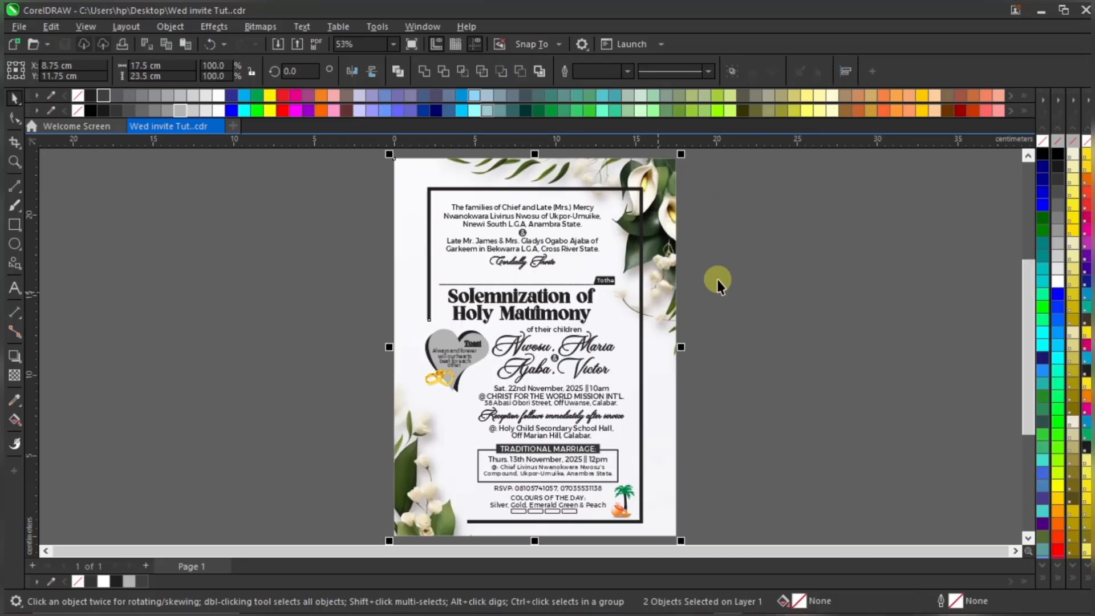
{"action": "key", "text": "c"}
{"action": "left_click", "coordinate": [736, 279]}
{"action": "left_click", "coordinate": [665, 221]}
{"action": "scroll", "coordinate": [629, 269], "scroll_direction": "down", "scroll_amount": 1}
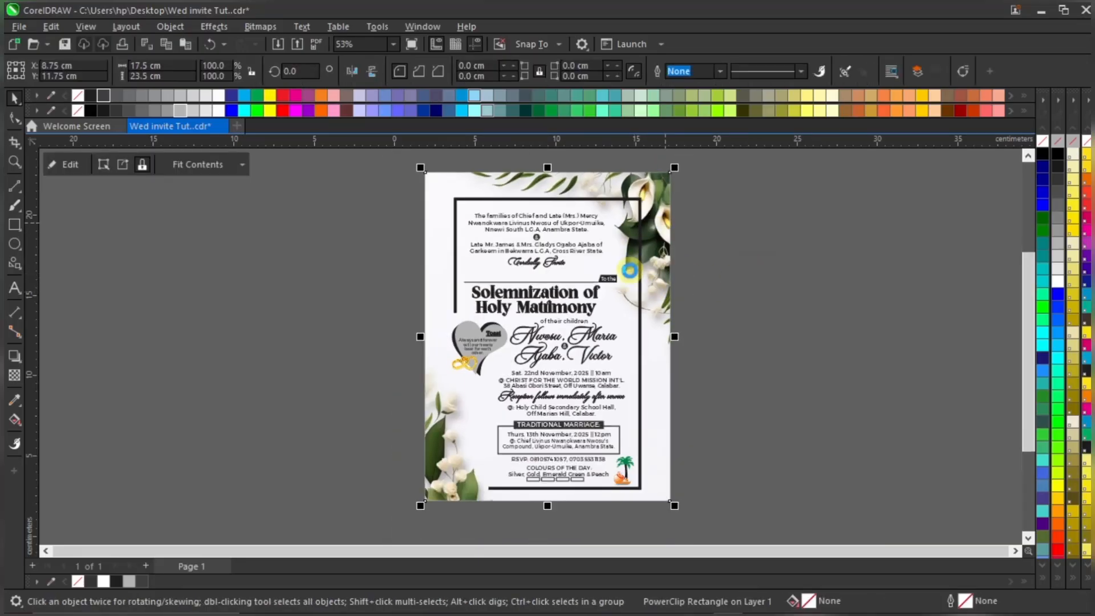
Move the floral bitmap slightly right and down inside the PowerClip, then finish editing
{"action": "left_click", "coordinate": [659, 197], "text": "ctrl"}
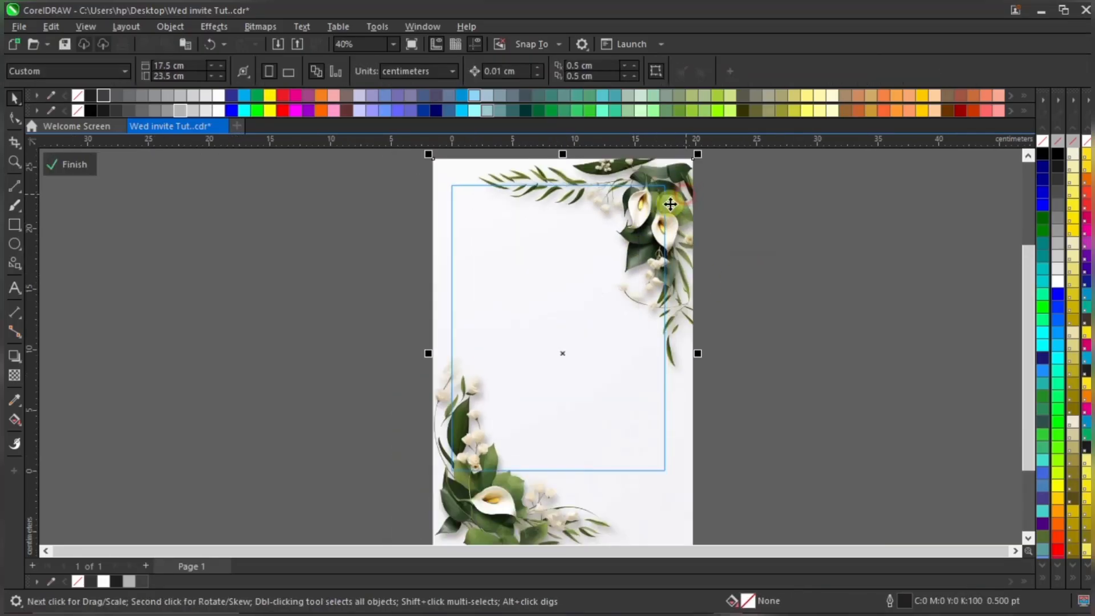
{"action": "scroll", "coordinate": [671, 205], "scroll_direction": "down", "scroll_amount": 1}
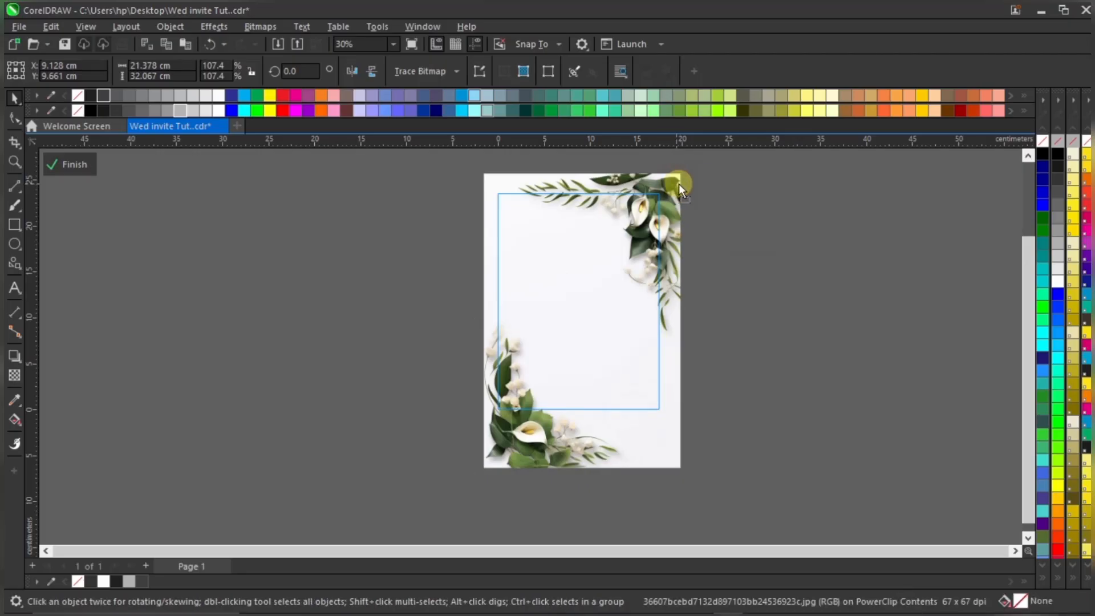
{"action": "left_click_drag", "start_coordinate": [679, 189], "coordinate": [700, 160]}
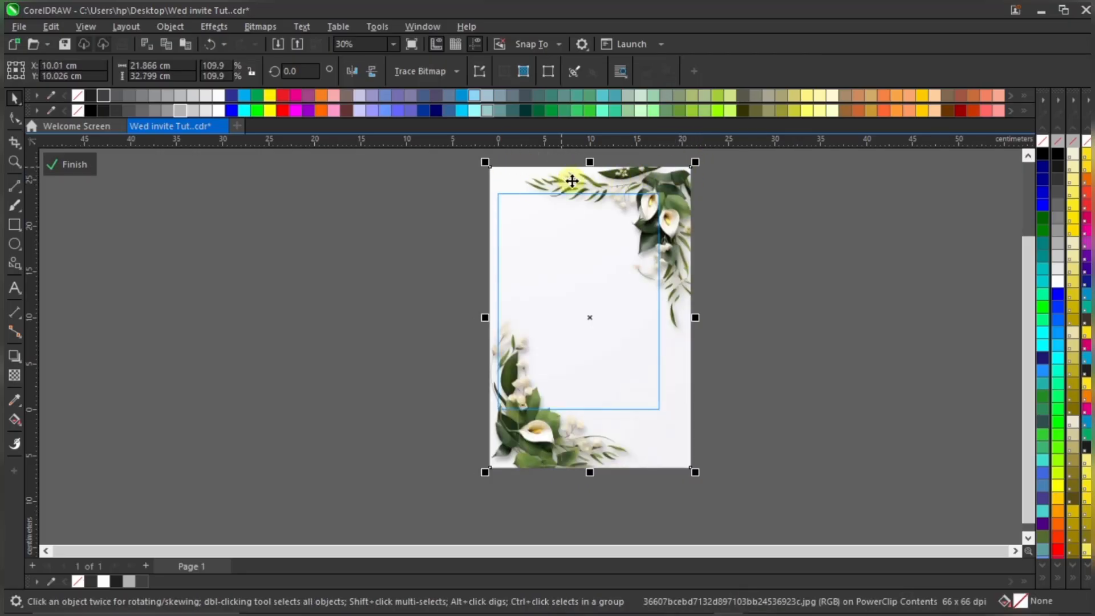
{"action": "left_click_drag", "start_coordinate": [588, 181], "coordinate": [589, 184]}
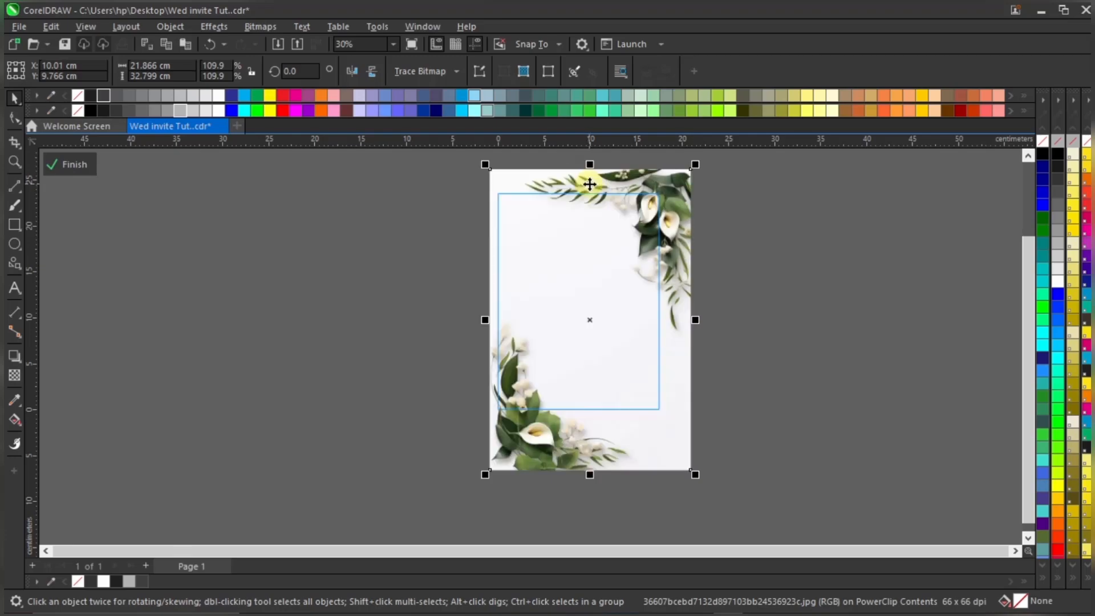
{"action": "left_click", "coordinate": [742, 256], "text": "ctrl"}
{"action": "left_click", "coordinate": [750, 252]}
{"action": "scroll", "coordinate": [603, 345], "scroll_direction": "up", "scroll_amount": 2}
Pull the border frame's right edge in to about 97.7% width
{"action": "scroll", "coordinate": [542, 413], "scroll_direction": "up", "scroll_amount": 1}
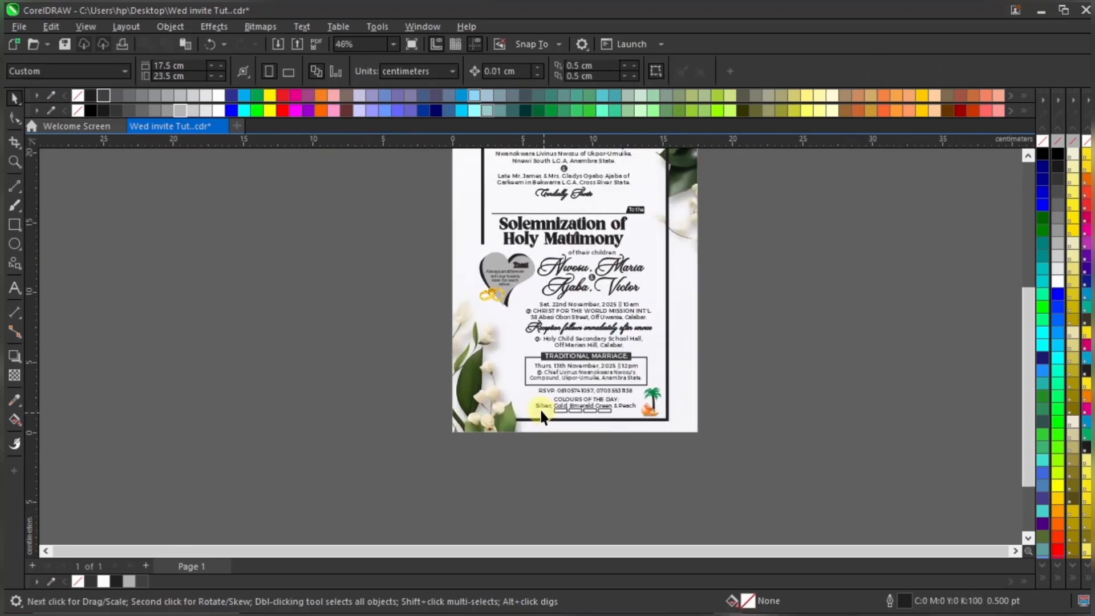
{"action": "scroll", "coordinate": [572, 430], "scroll_direction": "down", "scroll_amount": 1}
{"action": "scroll", "coordinate": [614, 258], "scroll_direction": "up", "scroll_amount": 1}
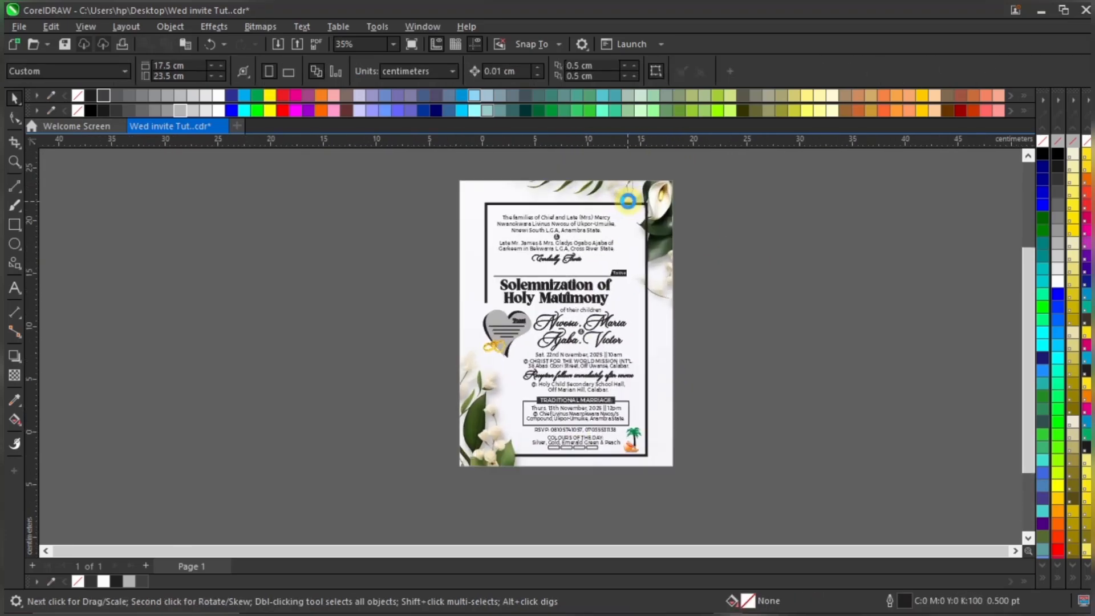
{"action": "left_click", "coordinate": [639, 210]}
{"action": "scroll", "coordinate": [652, 200], "scroll_direction": "up", "scroll_amount": 1}
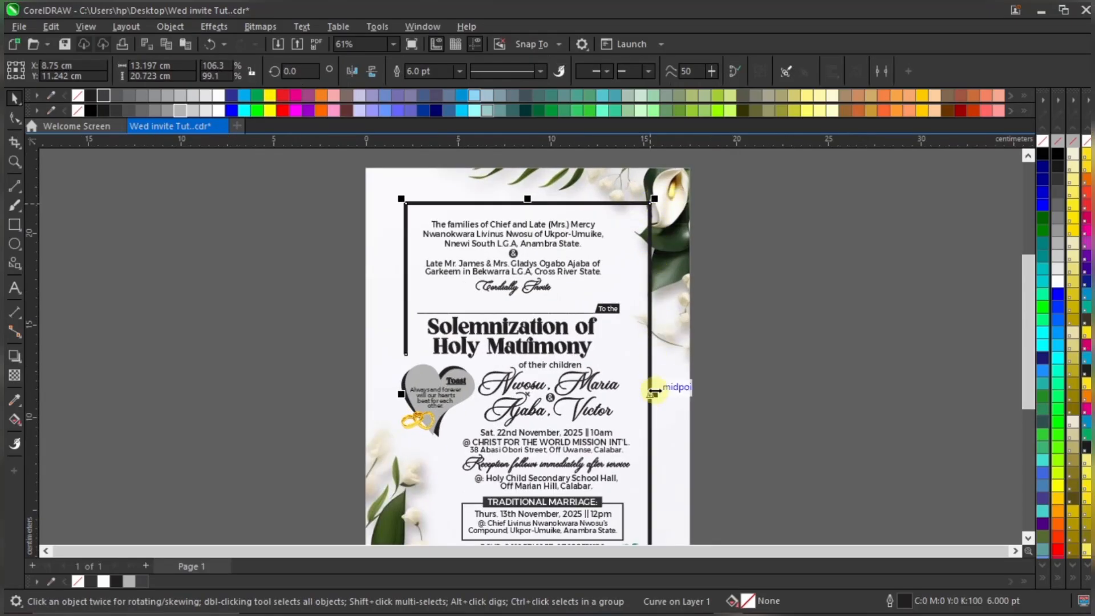
{"action": "scroll", "coordinate": [654, 391], "scroll_direction": "up", "scroll_amount": 2}
{"action": "left_click_drag", "start_coordinate": [652, 392], "coordinate": [641, 391]}
{"action": "scroll", "coordinate": [713, 325], "scroll_direction": "down", "scroll_amount": 3}
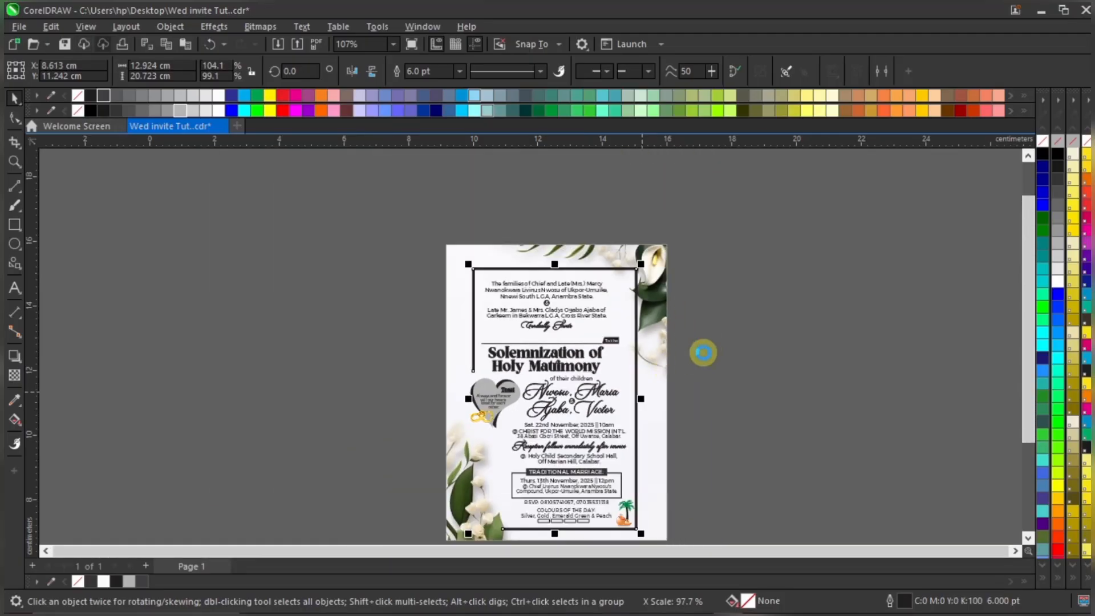
{"action": "left_click", "coordinate": [703, 352]}
Zoom To Fit so the whole page is in view
{"action": "scroll", "coordinate": [633, 489], "scroll_direction": "up", "scroll_amount": 2}
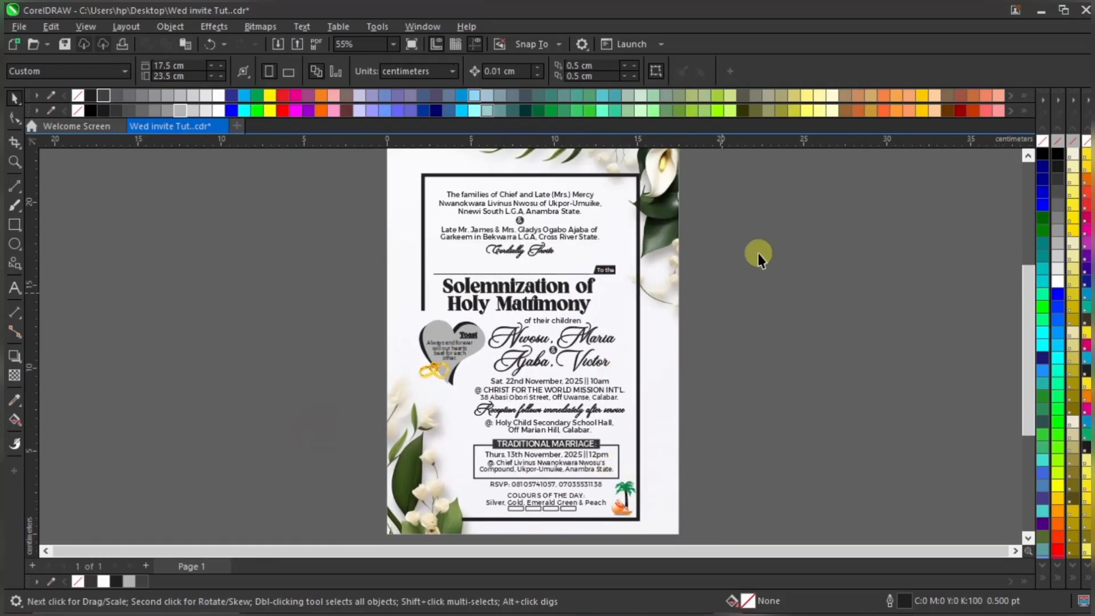
{"action": "left_click", "coordinate": [783, 233]}
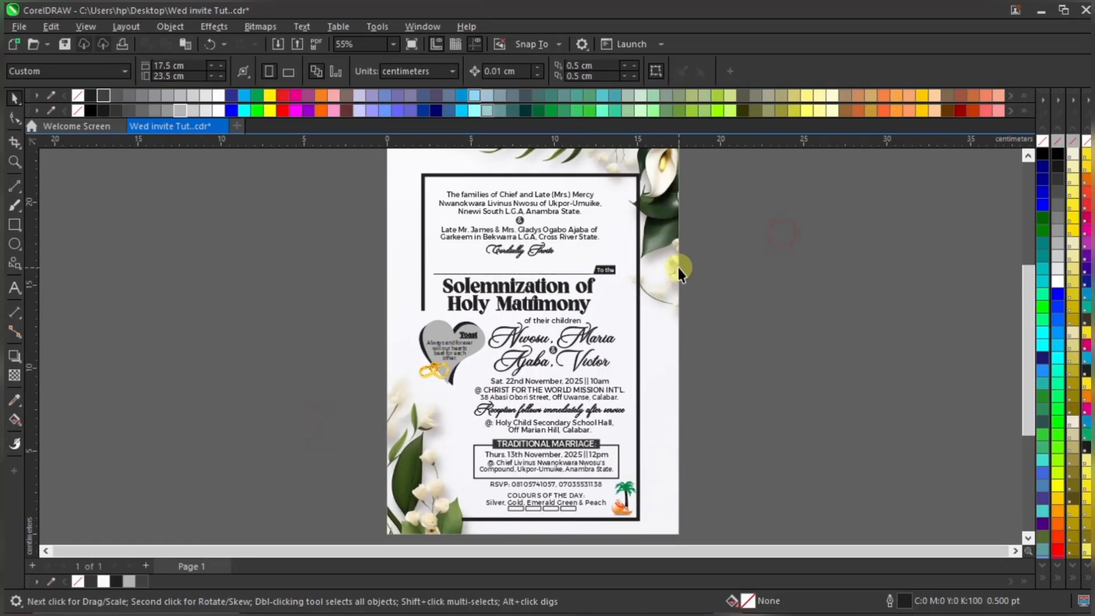
{"action": "left_click", "coordinate": [390, 44]}
{"action": "left_click", "coordinate": [380, 58]}
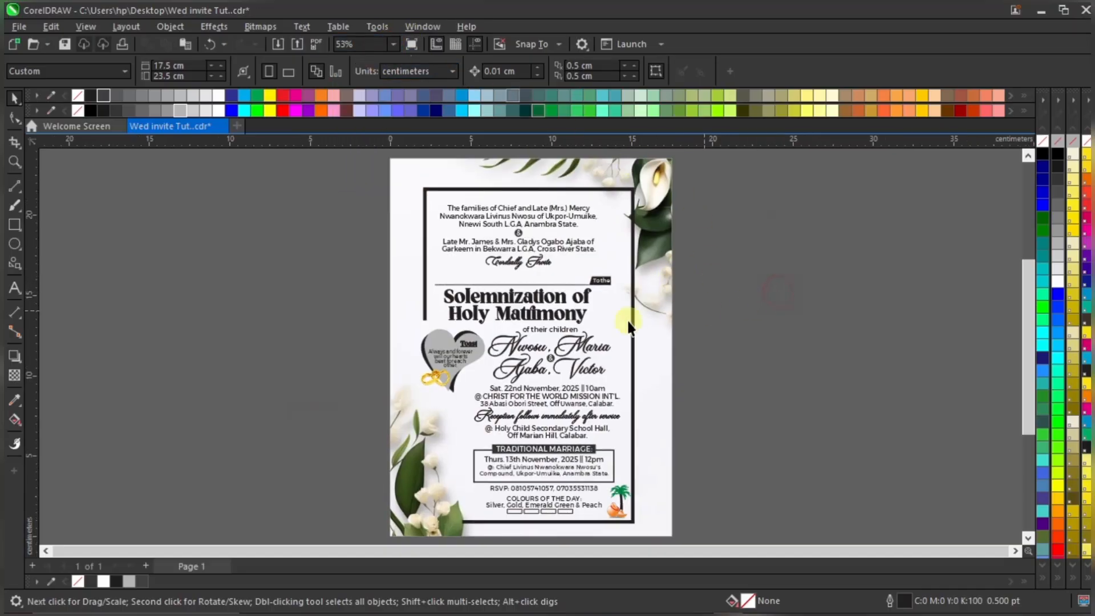
Move the family lines and Cordially Invite script about 0.4 cm right
{"action": "left_click", "coordinate": [567, 295]}
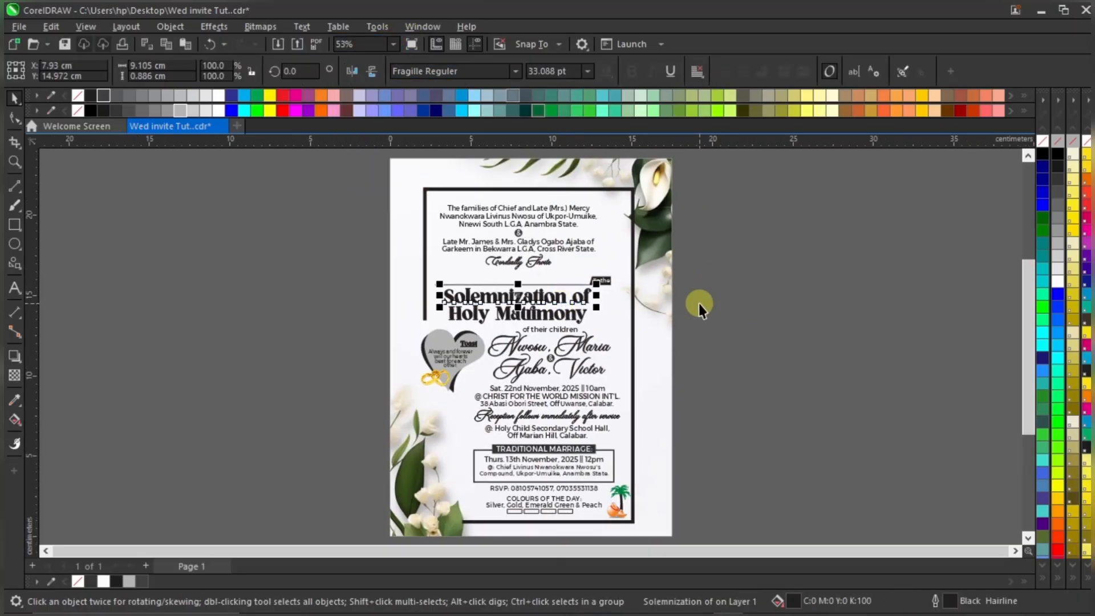
{"action": "left_click", "coordinate": [766, 292]}
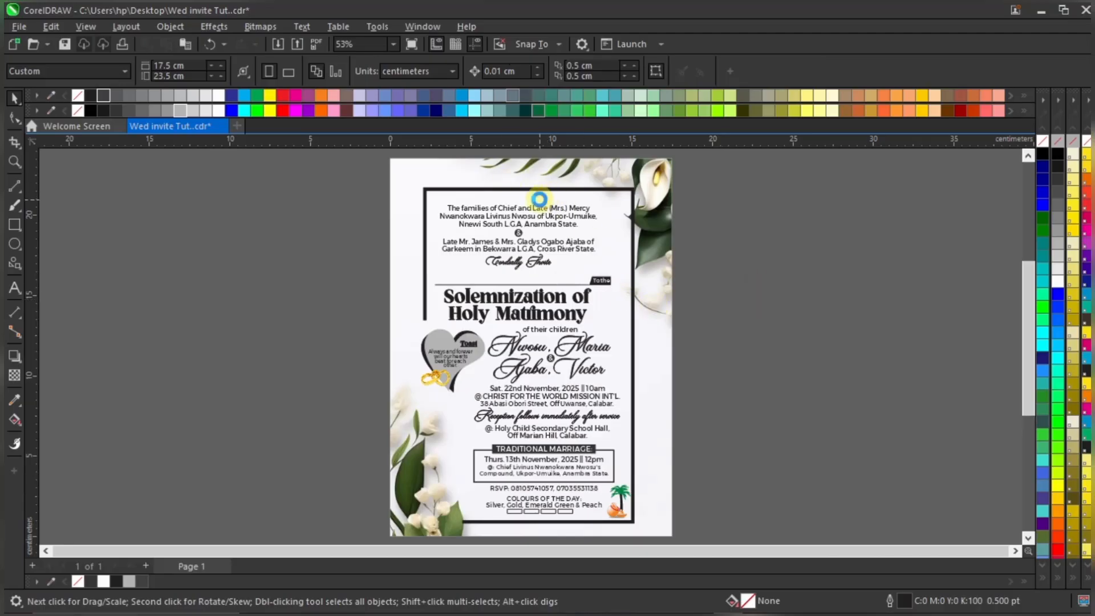
{"action": "scroll", "coordinate": [539, 199], "scroll_direction": "up", "scroll_amount": 2}
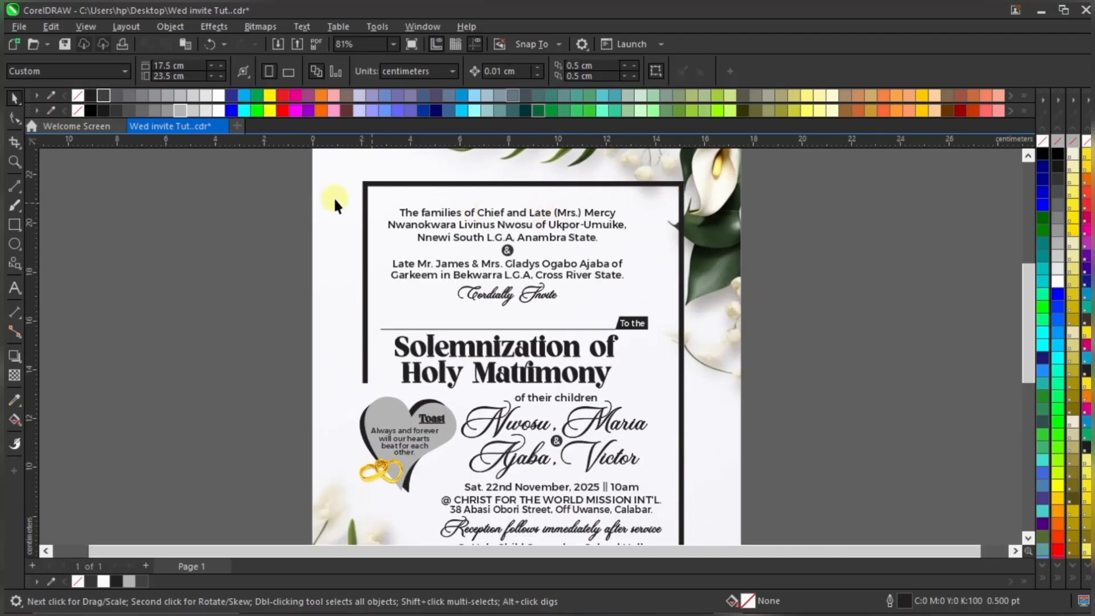
{"action": "left_click_drag", "start_coordinate": [688, 297], "coordinate": [686, 291]}
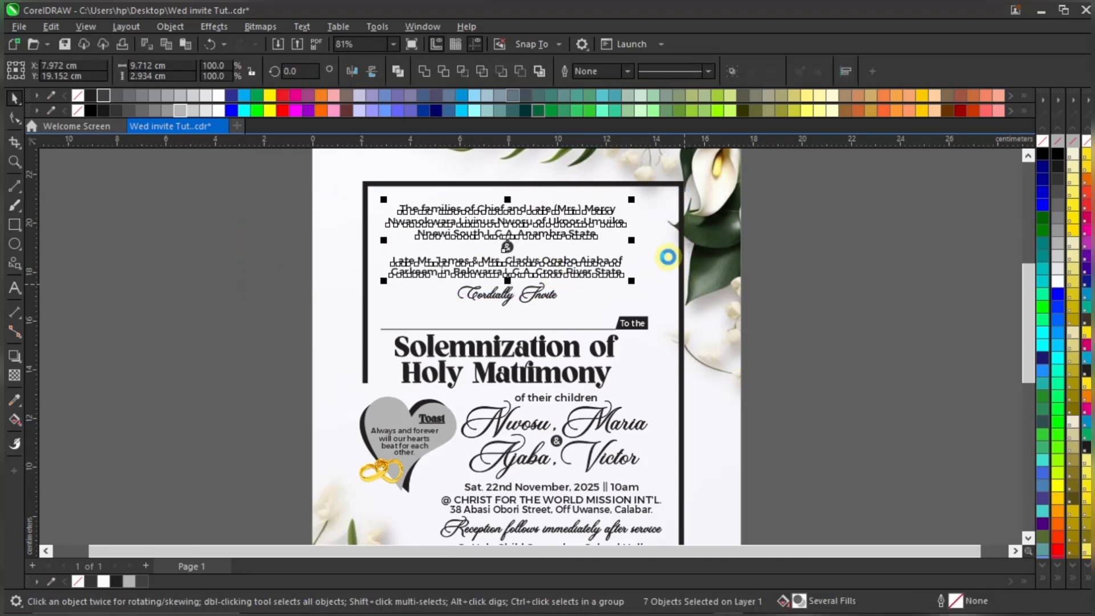
{"action": "left_click", "coordinate": [546, 292], "text": "shift"}
{"action": "left_click_drag", "start_coordinate": [555, 211], "coordinate": [565, 205]}
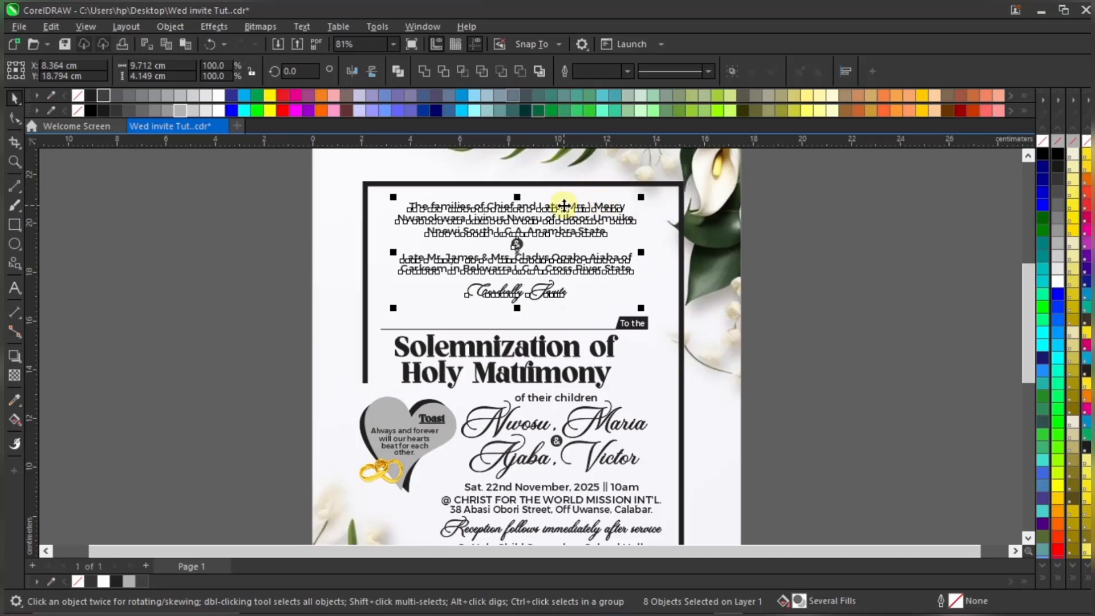
{"action": "left_click", "coordinate": [804, 234]}
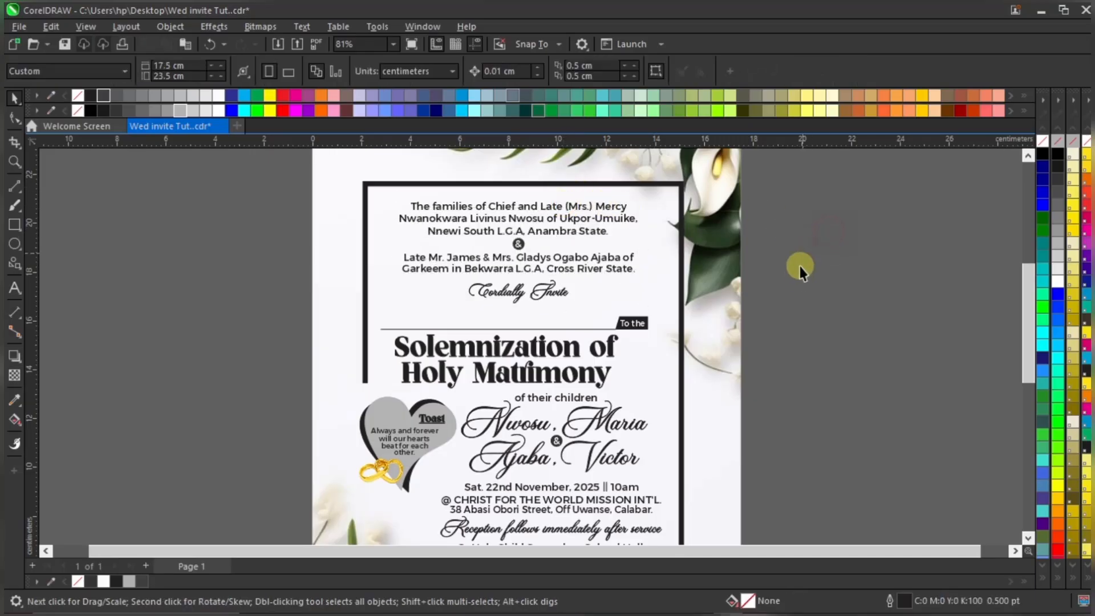
{"action": "left_click", "coordinate": [551, 287]}
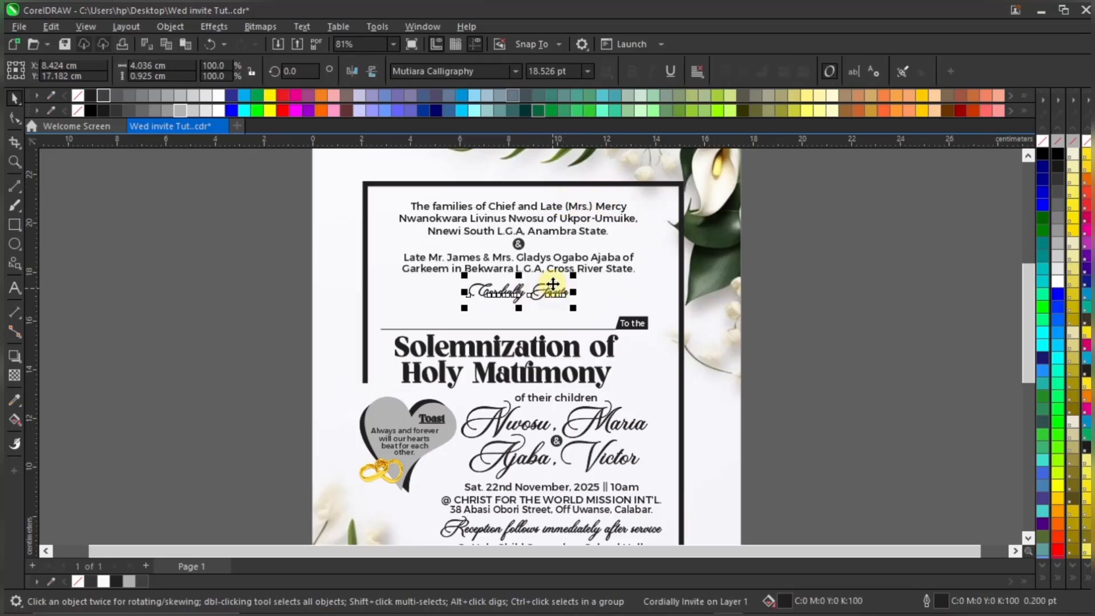
Select the circle behind the ampersand and fill it red
{"action": "scroll", "coordinate": [524, 235], "scroll_direction": "up", "scroll_amount": 3}
{"action": "left_click", "coordinate": [510, 256]}
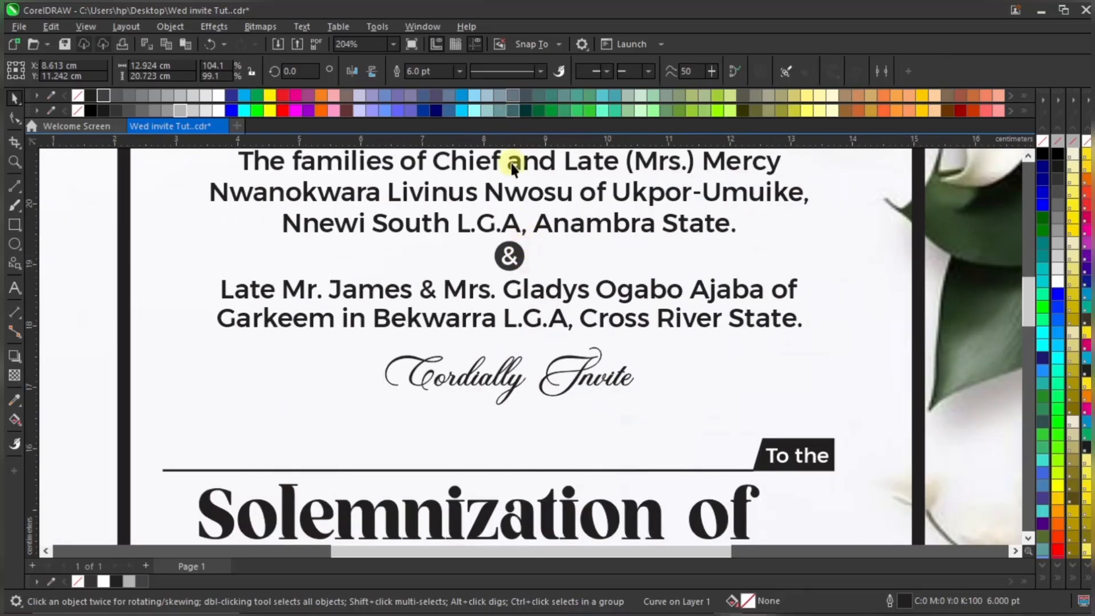
{"action": "left_click", "coordinate": [509, 258]}
{"action": "left_click", "coordinate": [509, 256]}
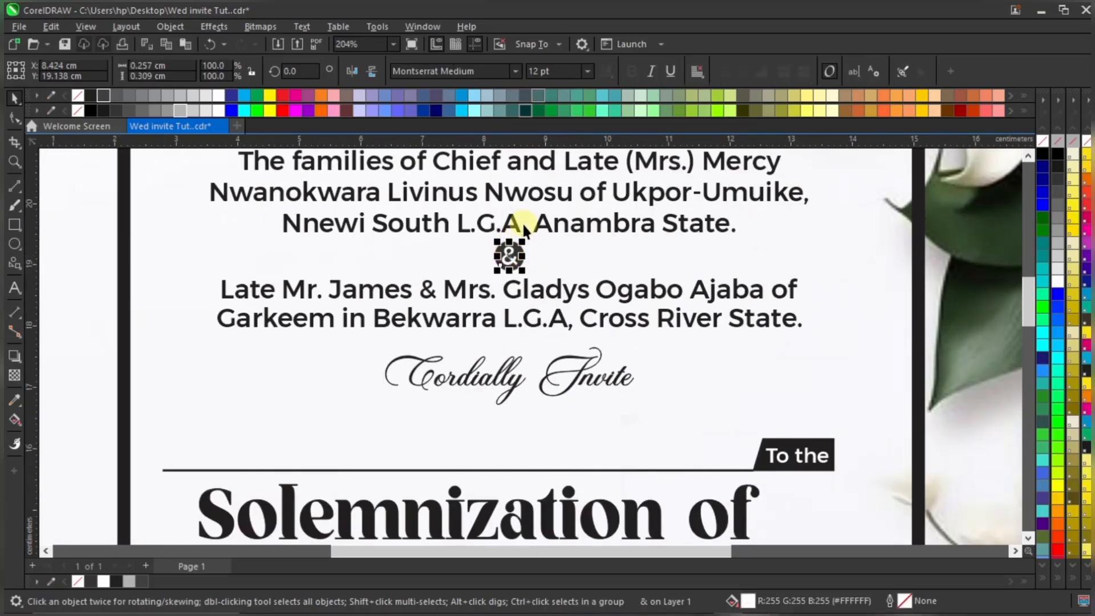
{"action": "left_click", "coordinate": [524, 252]}
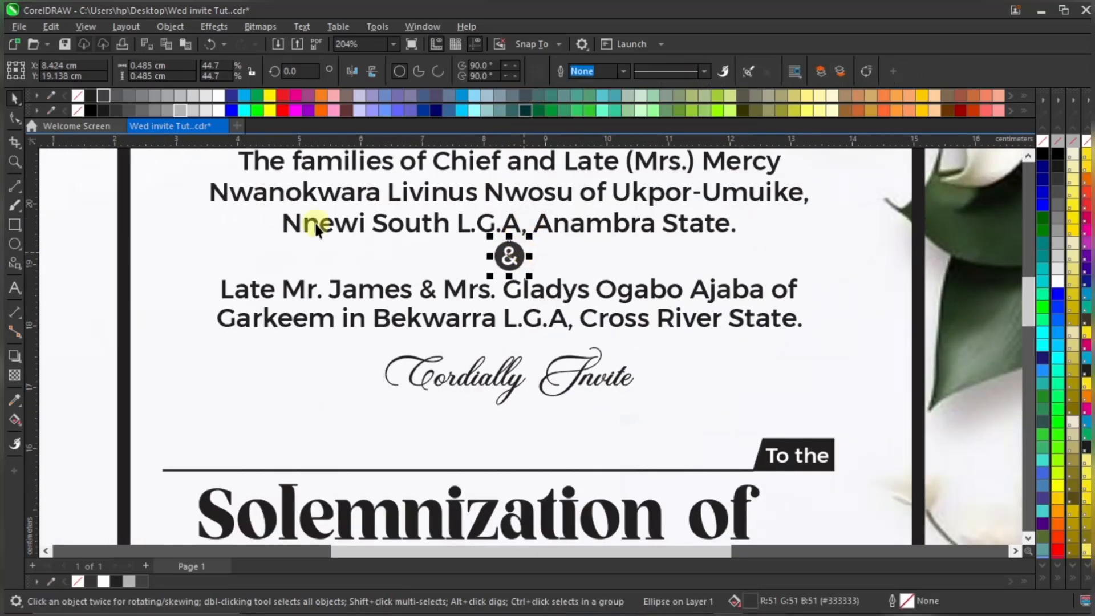
{"action": "left_click", "coordinate": [285, 94]}
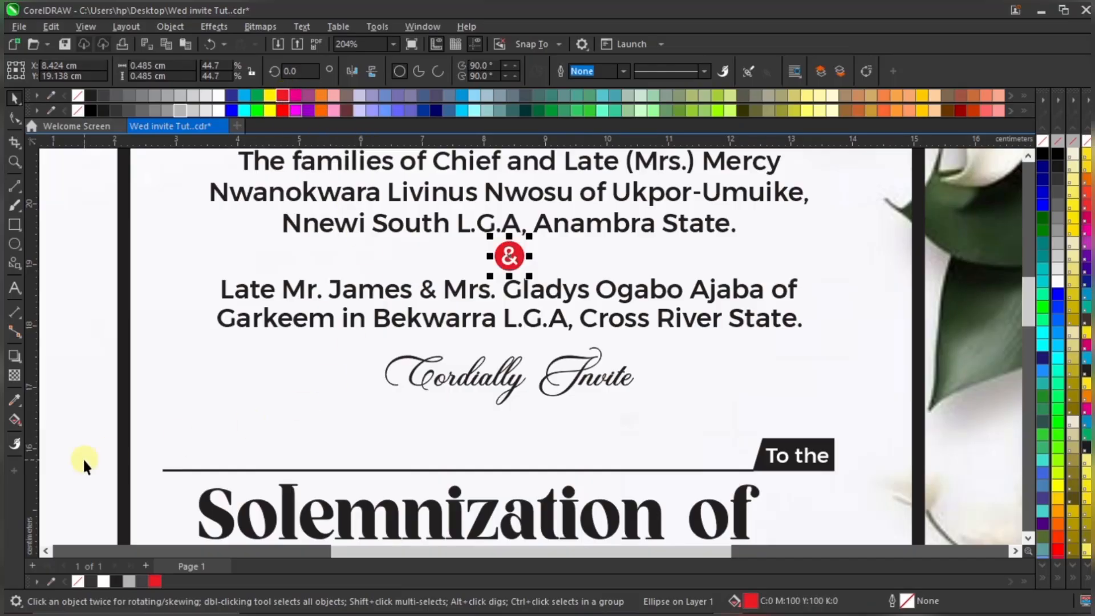
{"action": "scroll", "coordinate": [508, 253], "scroll_direction": "up", "scroll_amount": 2}
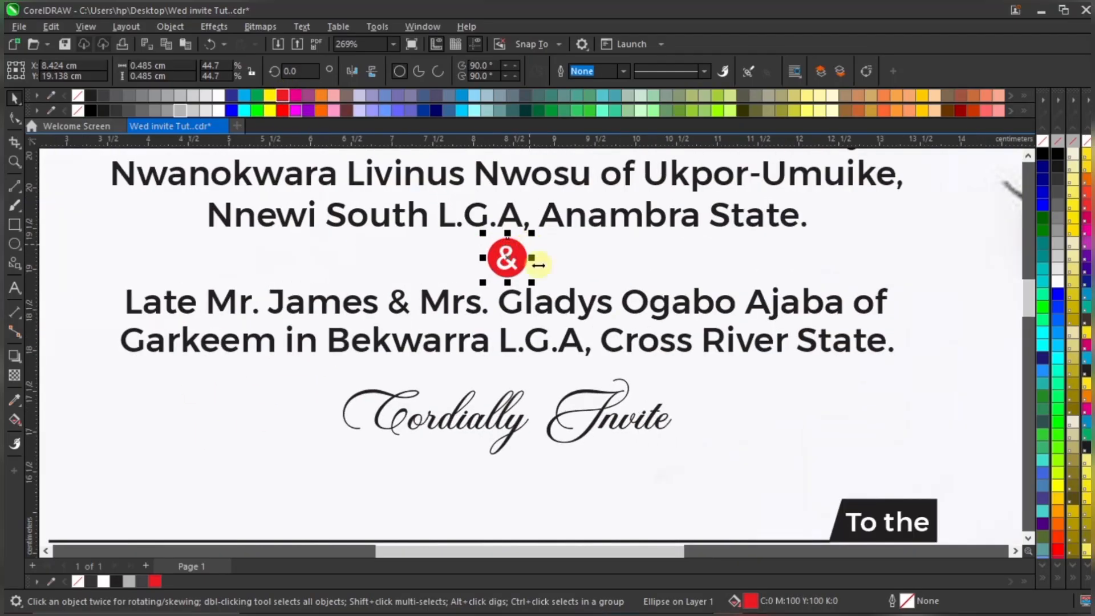
In Edit Fill, set the circle's CMYK to 0/100/100/20 by entering K 20
{"action": "double_click", "coordinate": [751, 601]}
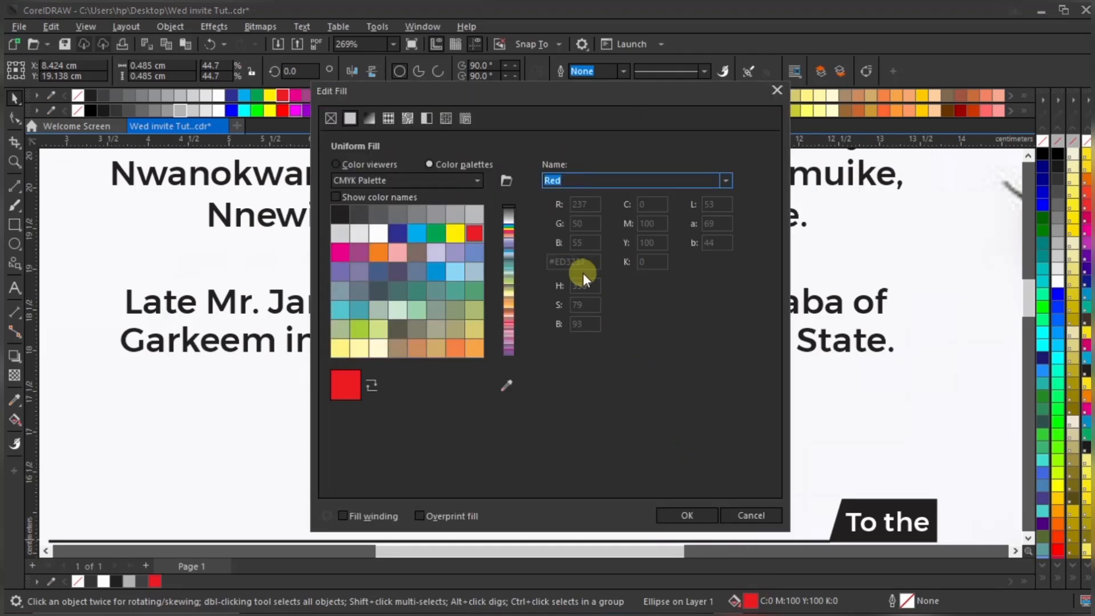
{"action": "left_click", "coordinate": [776, 94]}
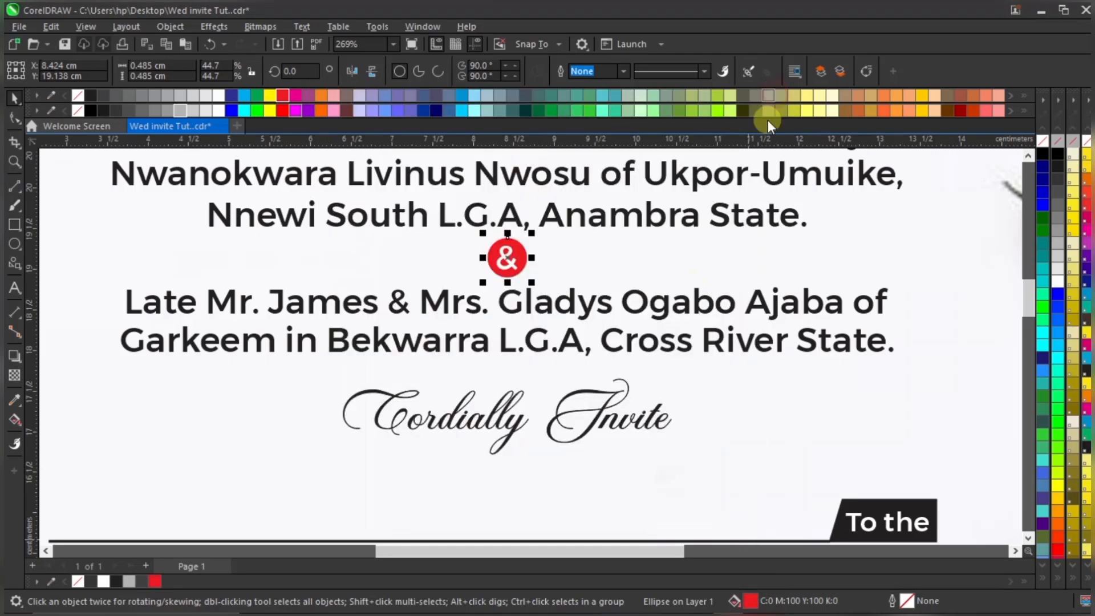
{"action": "double_click", "coordinate": [752, 600]}
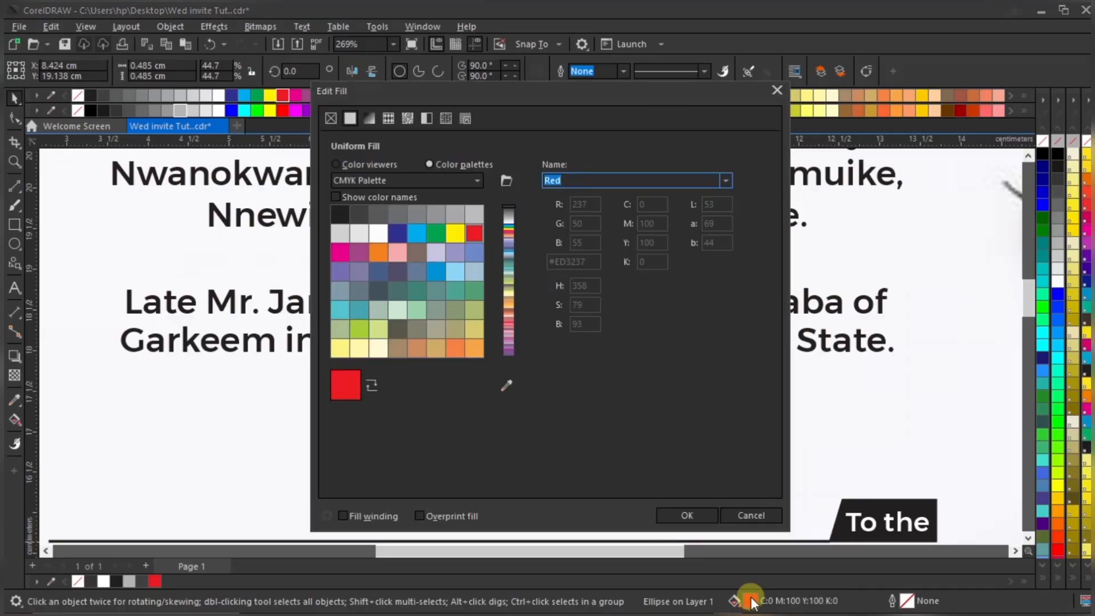
{"action": "left_click", "coordinate": [367, 165]}
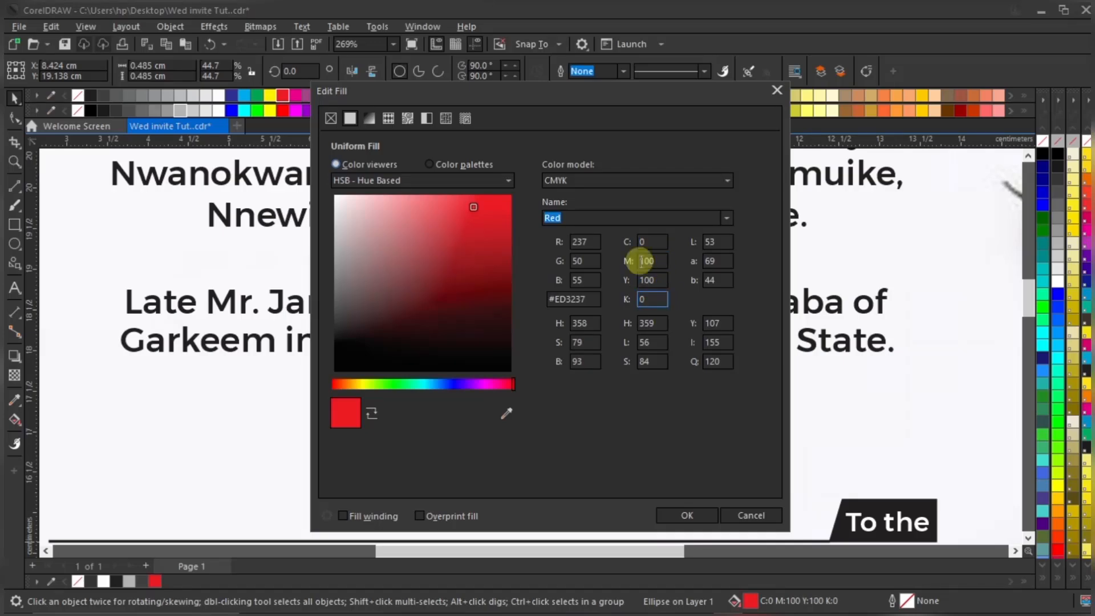
{"action": "left_click", "coordinate": [653, 300]}
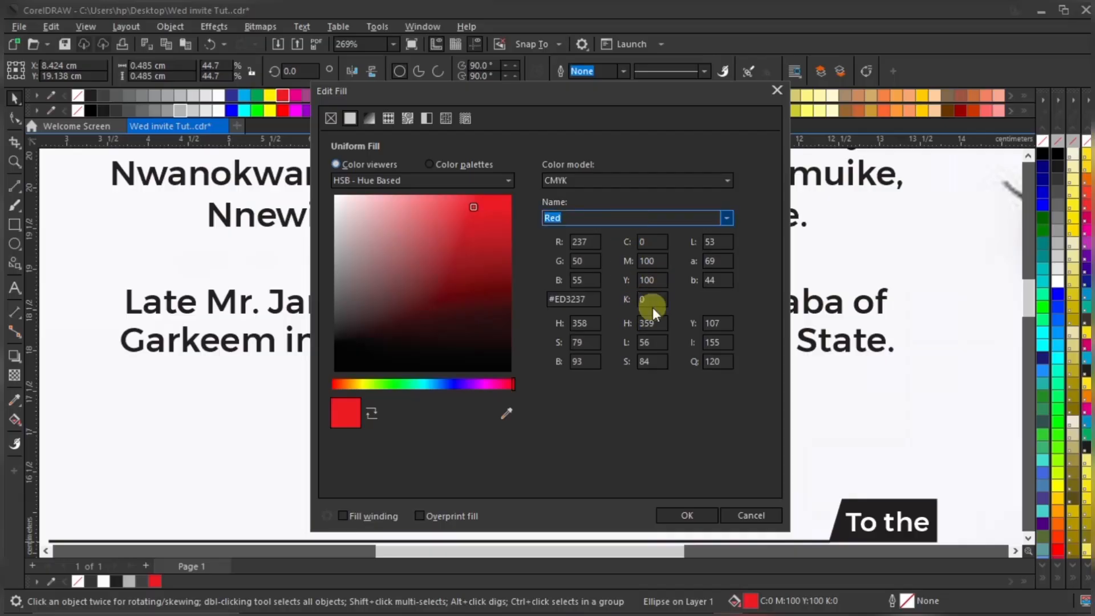
{"action": "left_click", "coordinate": [642, 246]}
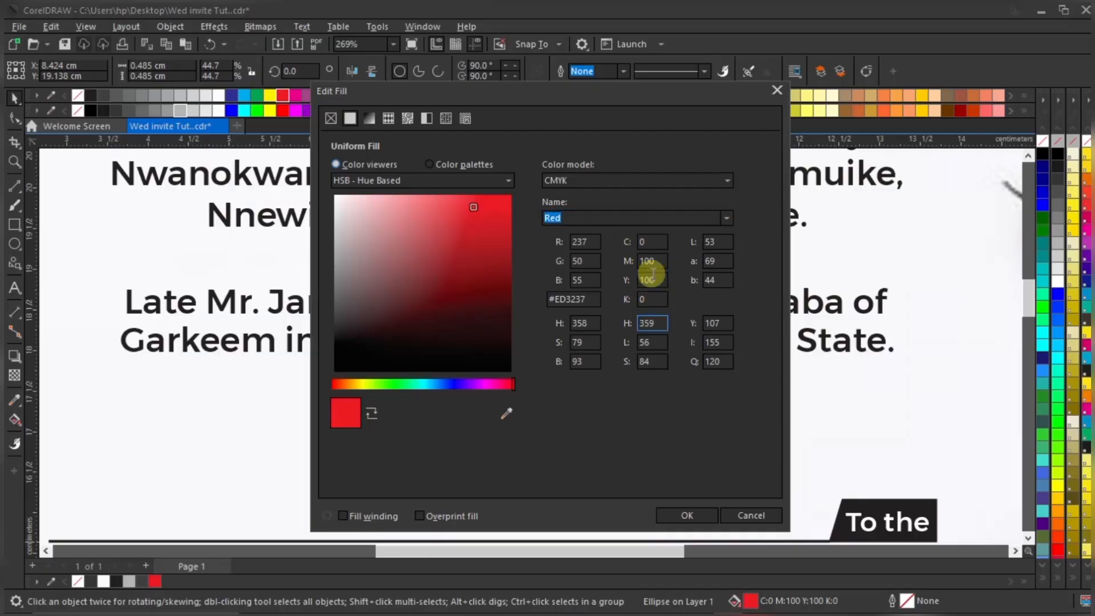
{"action": "left_click", "coordinate": [640, 278]}
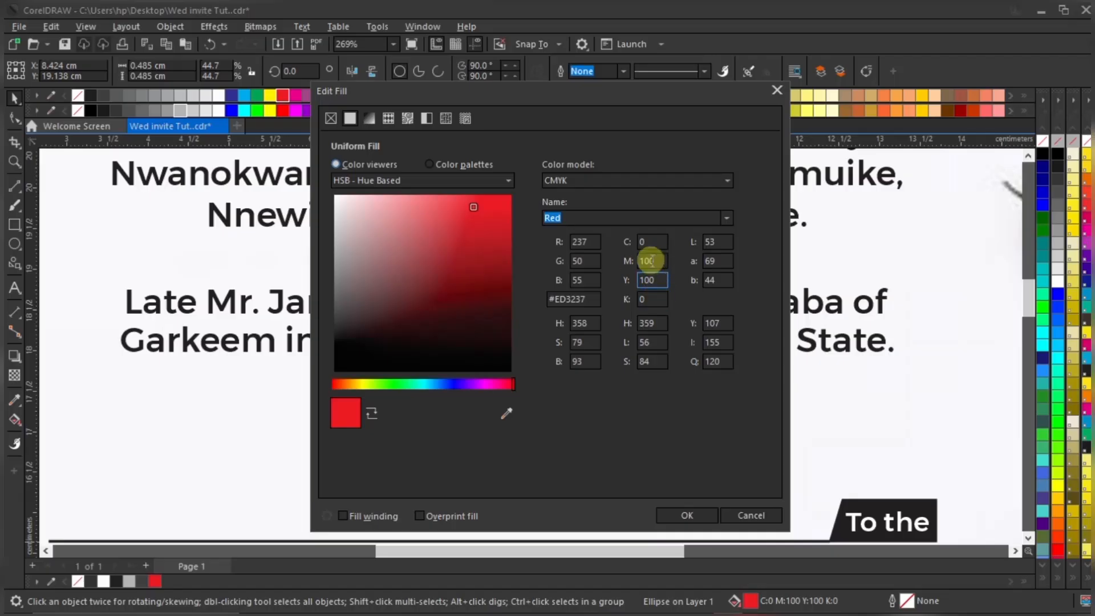
{"action": "double_click", "coordinate": [658, 261]}
{"action": "double_click", "coordinate": [658, 277]}
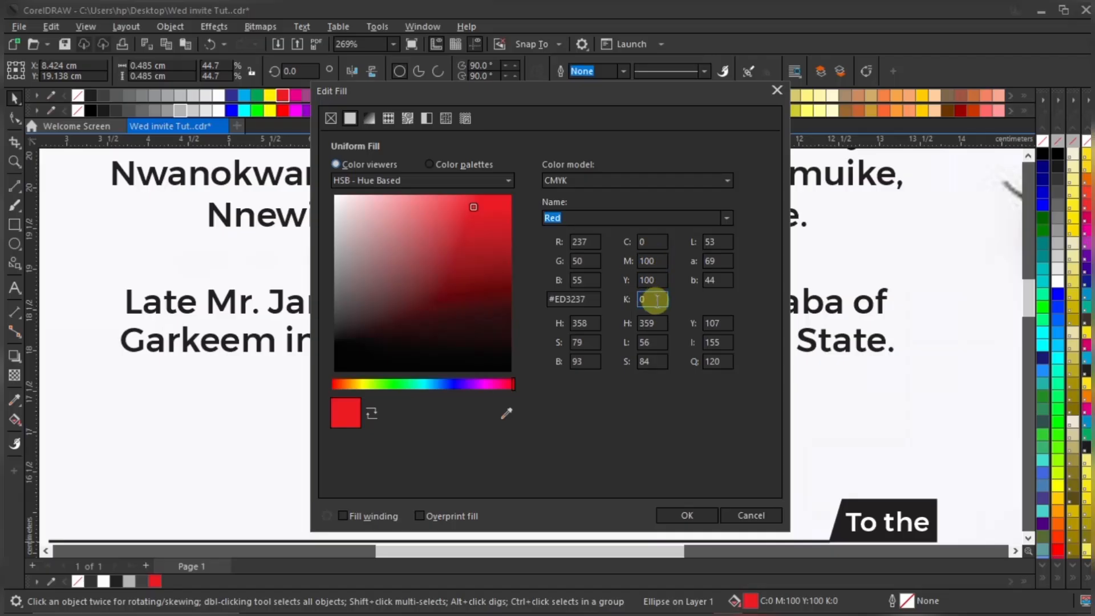
{"action": "double_click", "coordinate": [656, 300]}
{"action": "type", "text": "20"}
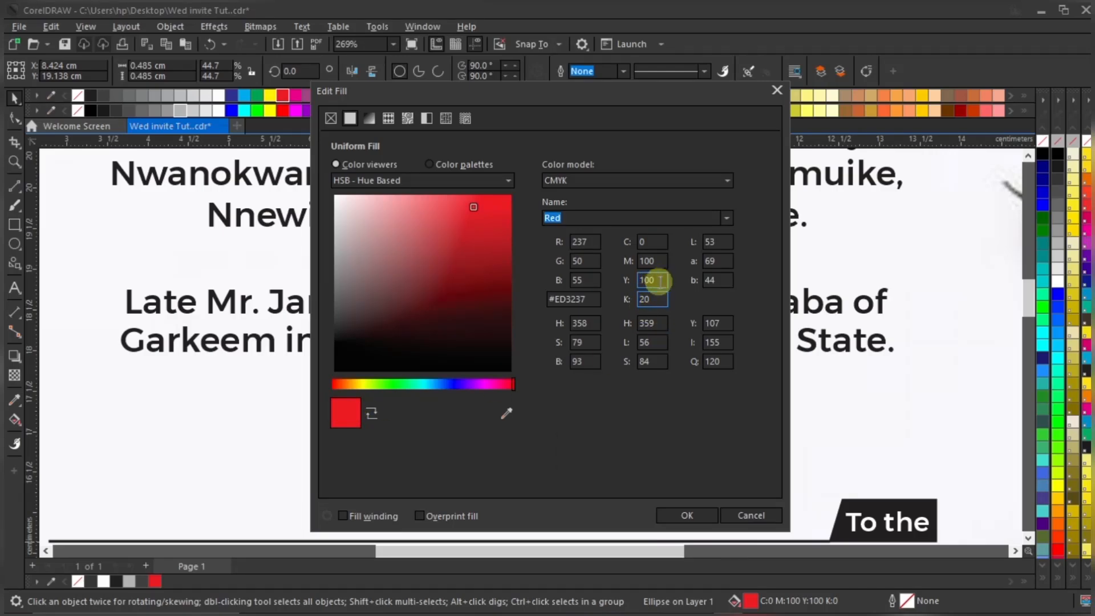
{"action": "double_click", "coordinate": [653, 299]}
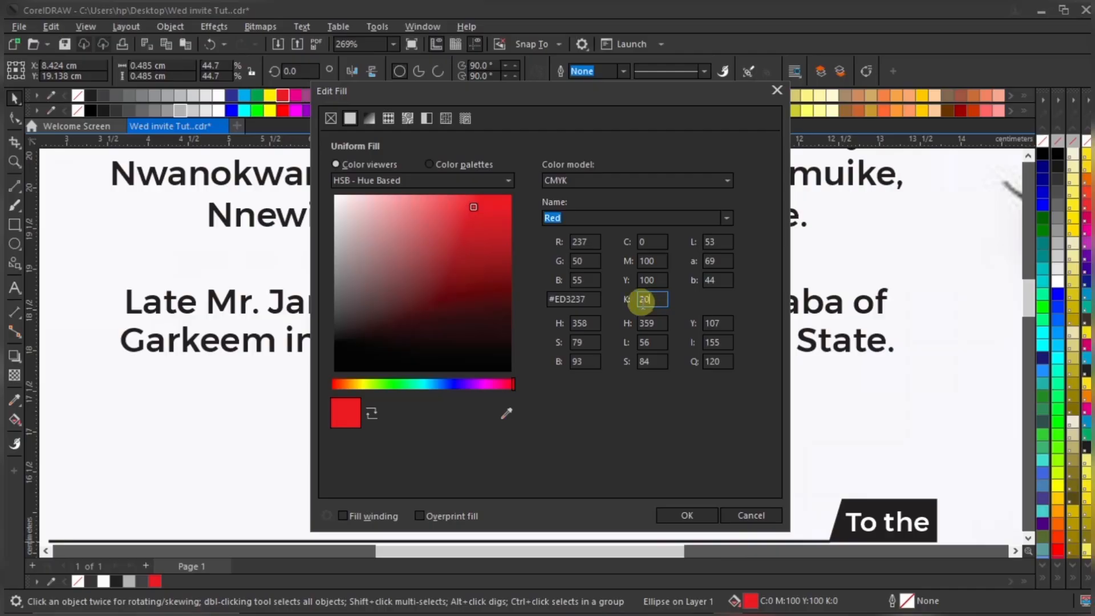
{"action": "double_click", "coordinate": [659, 281]}
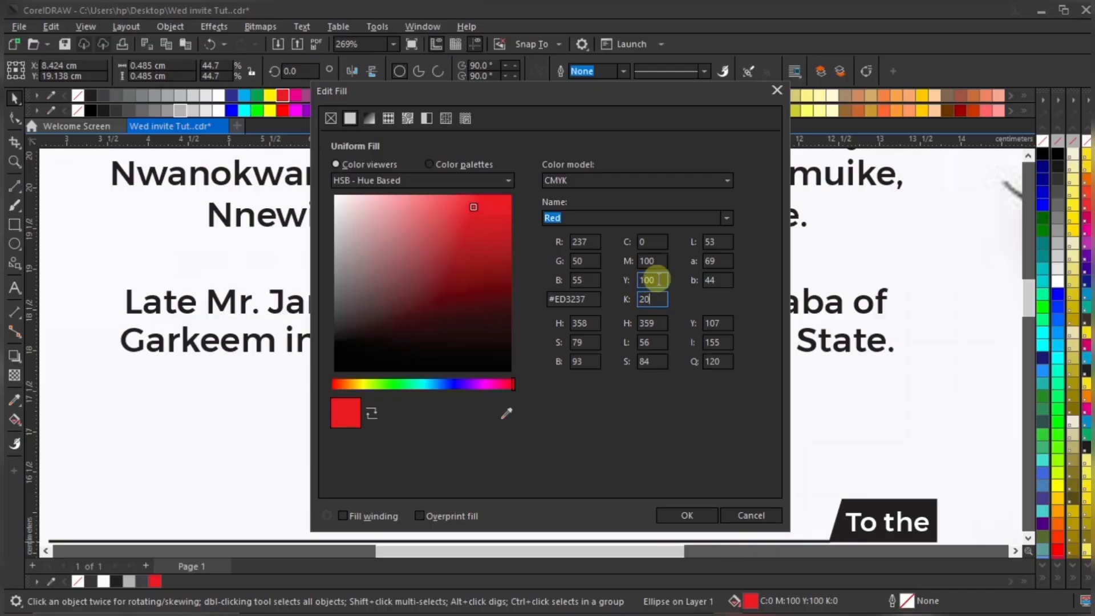
{"action": "left_click", "coordinate": [659, 281]}
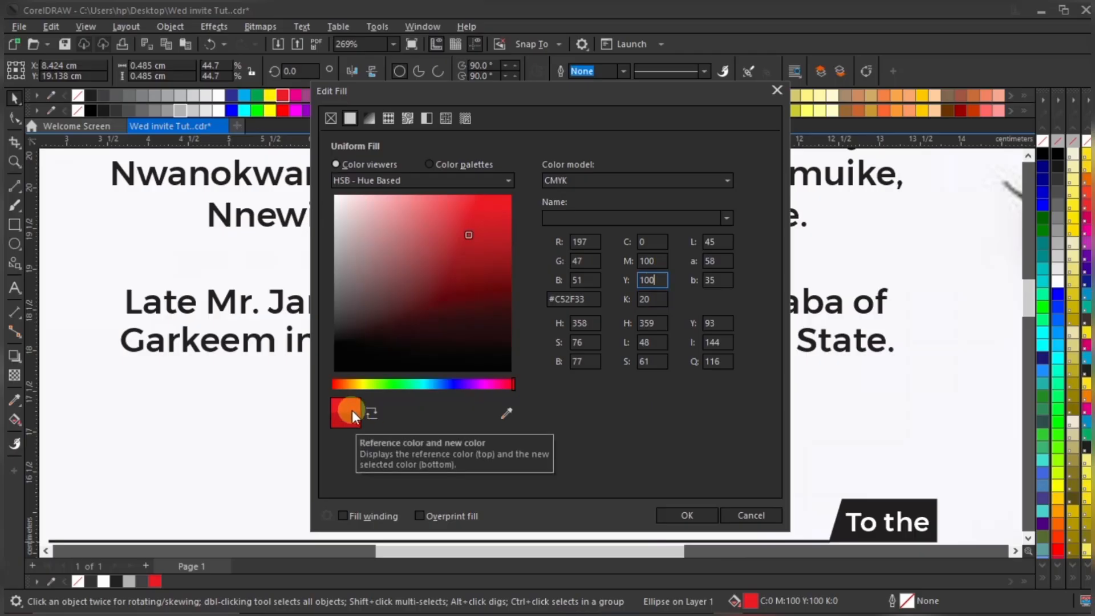
Confirm the deep red C0 M100 Y100 K20 fill on the ampersand circle
{"action": "left_click", "coordinate": [682, 515]}
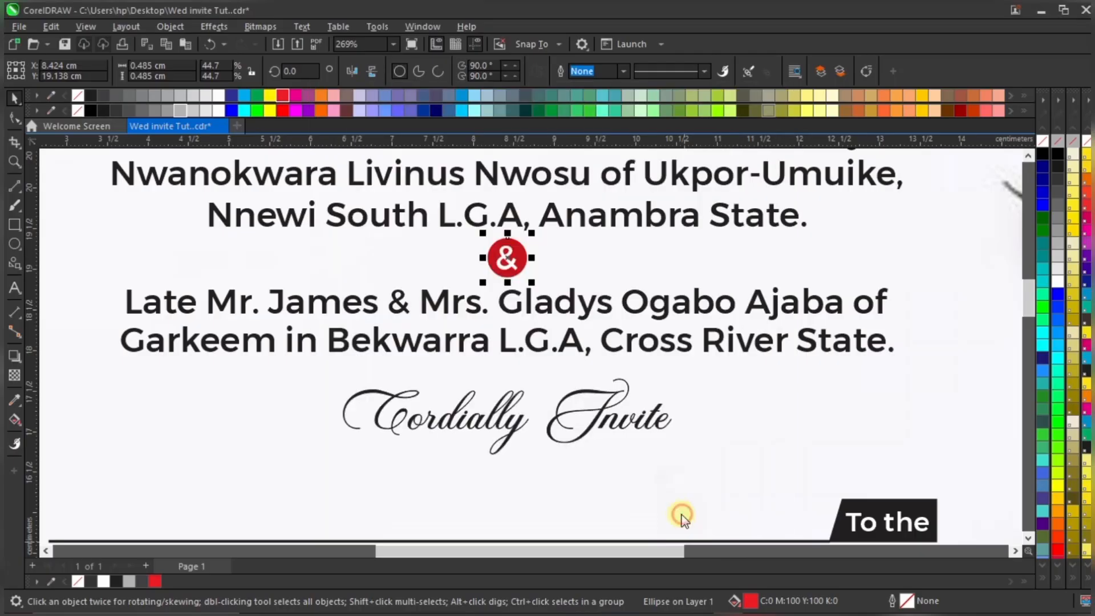
{"action": "scroll", "coordinate": [507, 256], "scroll_direction": "up", "scroll_amount": 1}
{"action": "scroll", "coordinate": [507, 256], "scroll_direction": "down", "scroll_amount": 3}
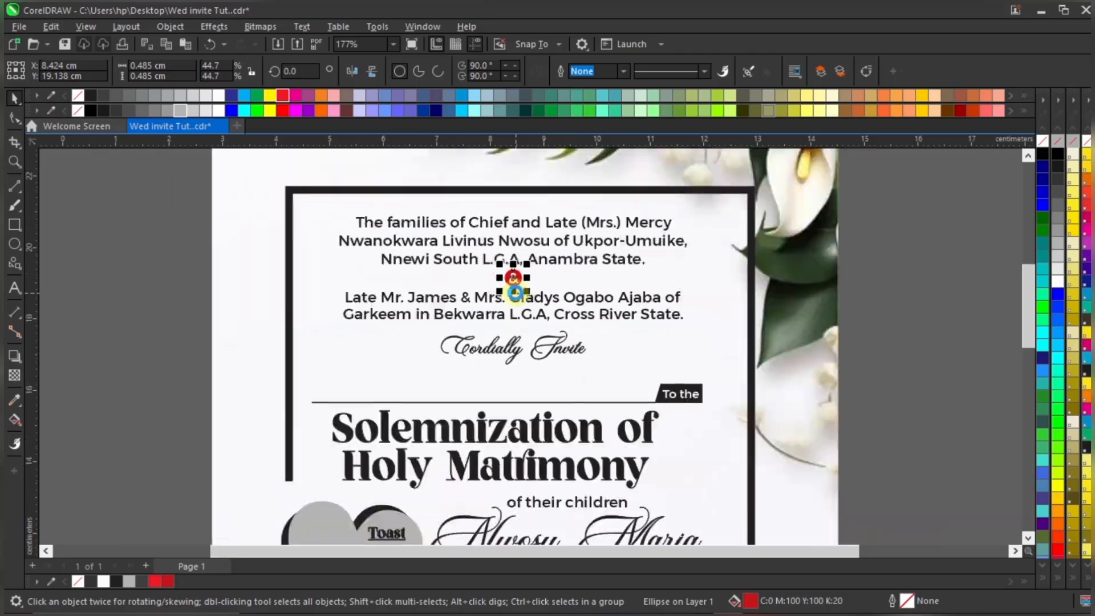
{"action": "left_click", "coordinate": [166, 289]}
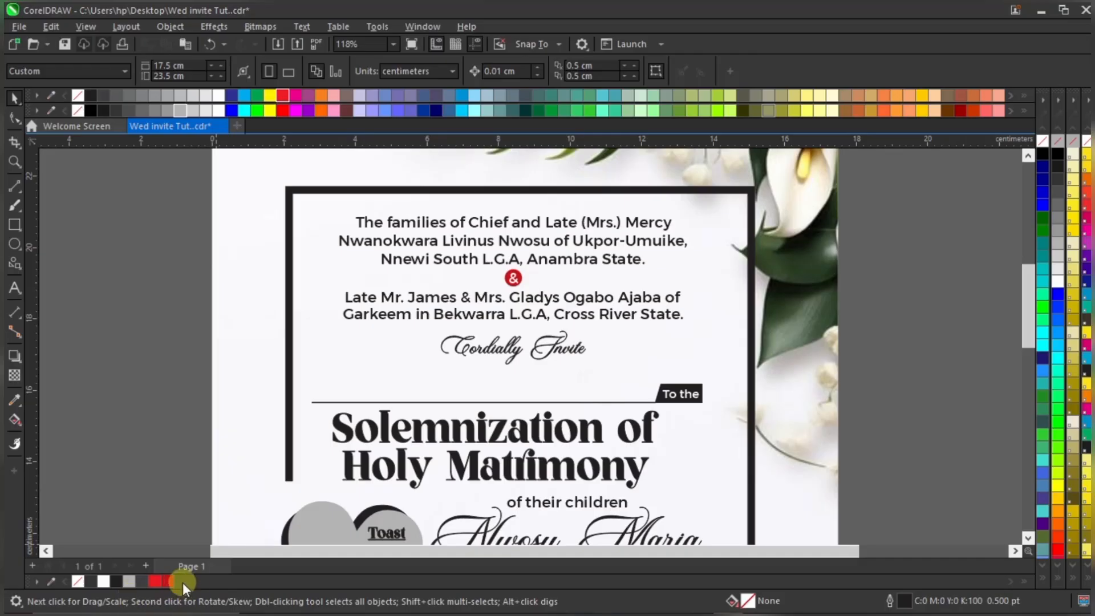
Give Cordially Invite a C0 M100 Y100 K20 fill and matching outline
{"action": "scroll", "coordinate": [519, 263], "scroll_direction": "up", "scroll_amount": 1}
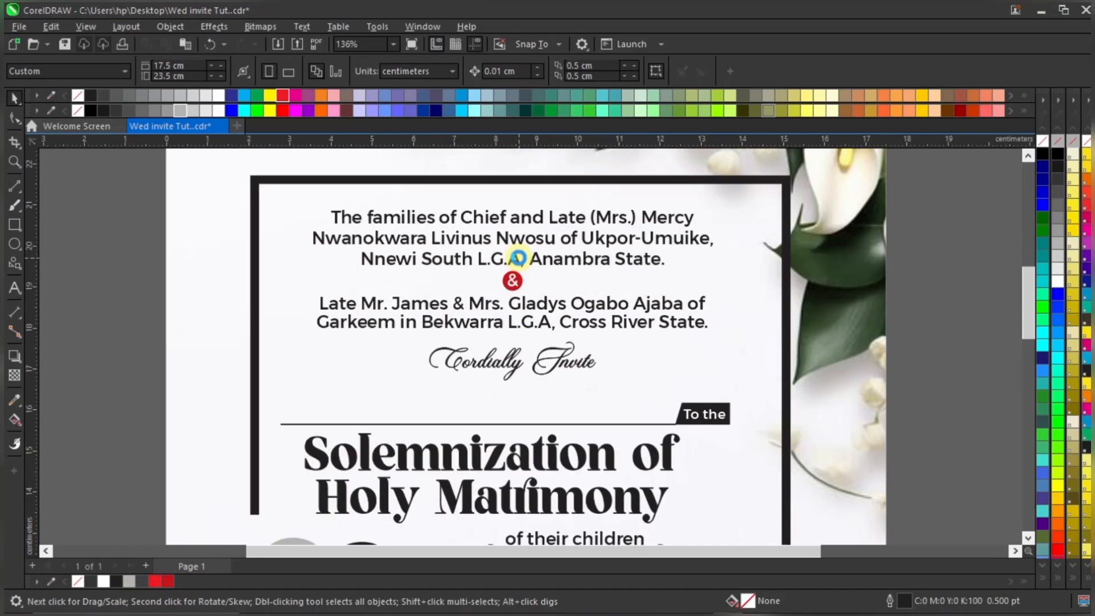
{"action": "left_click", "coordinate": [530, 375]}
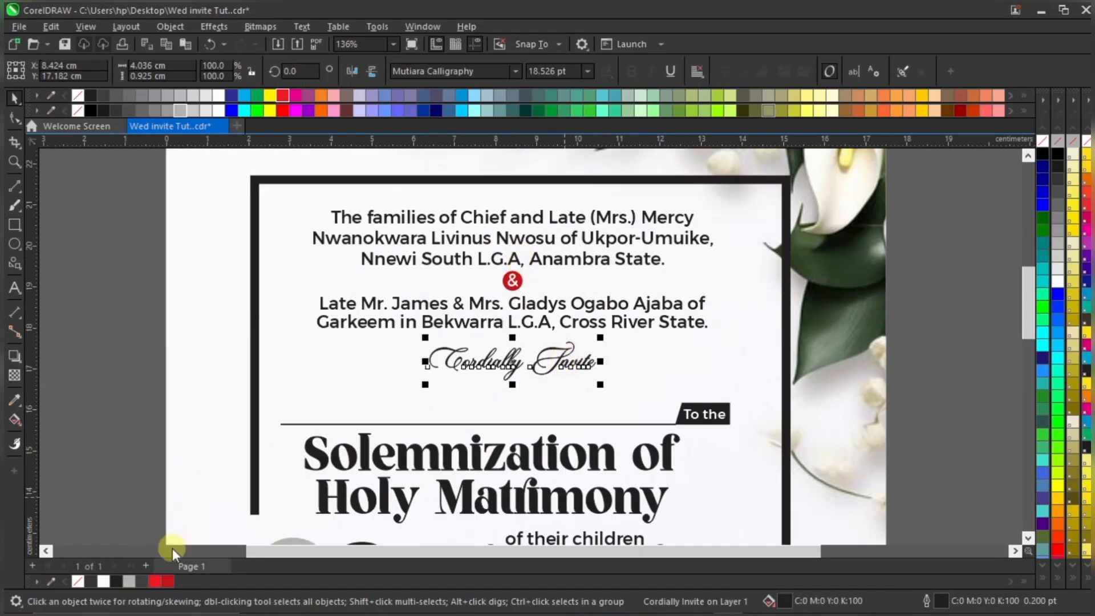
{"action": "left_click", "coordinate": [168, 580]}
{"action": "right_click", "coordinate": [170, 583]}
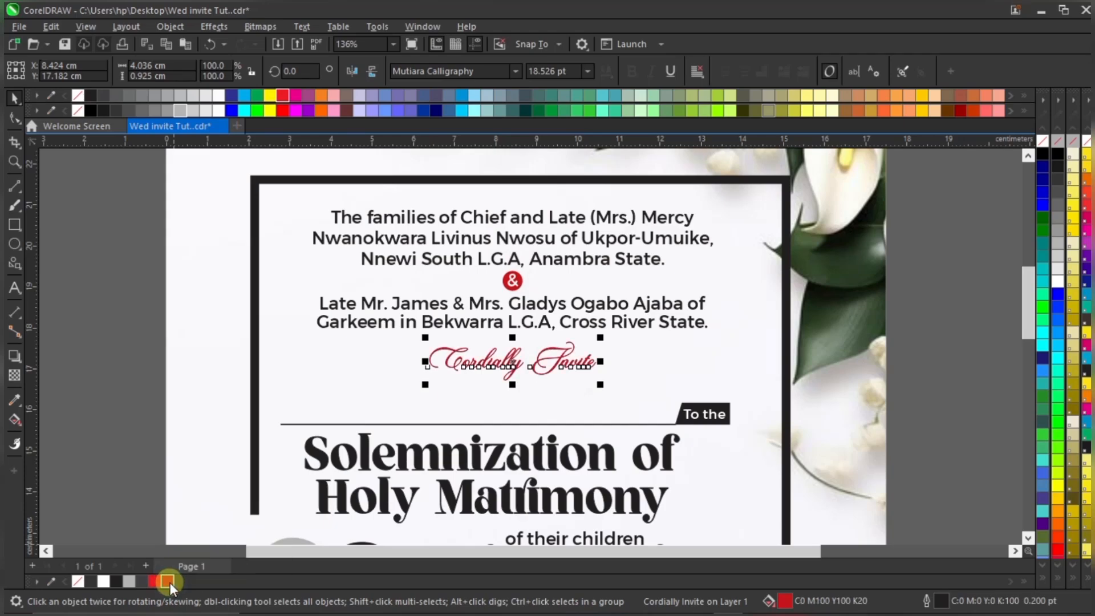
{"action": "key", "text": "Escape"}
{"action": "scroll", "coordinate": [511, 279], "scroll_direction": "down", "scroll_amount": 2}
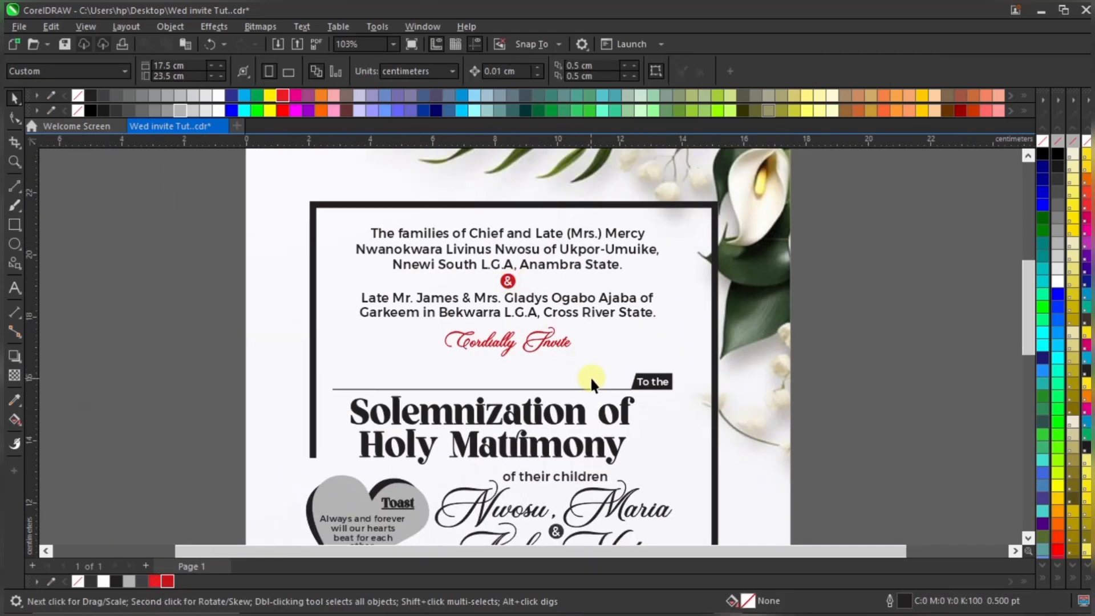
{"action": "scroll", "coordinate": [646, 377], "scroll_direction": "up", "scroll_amount": 2}
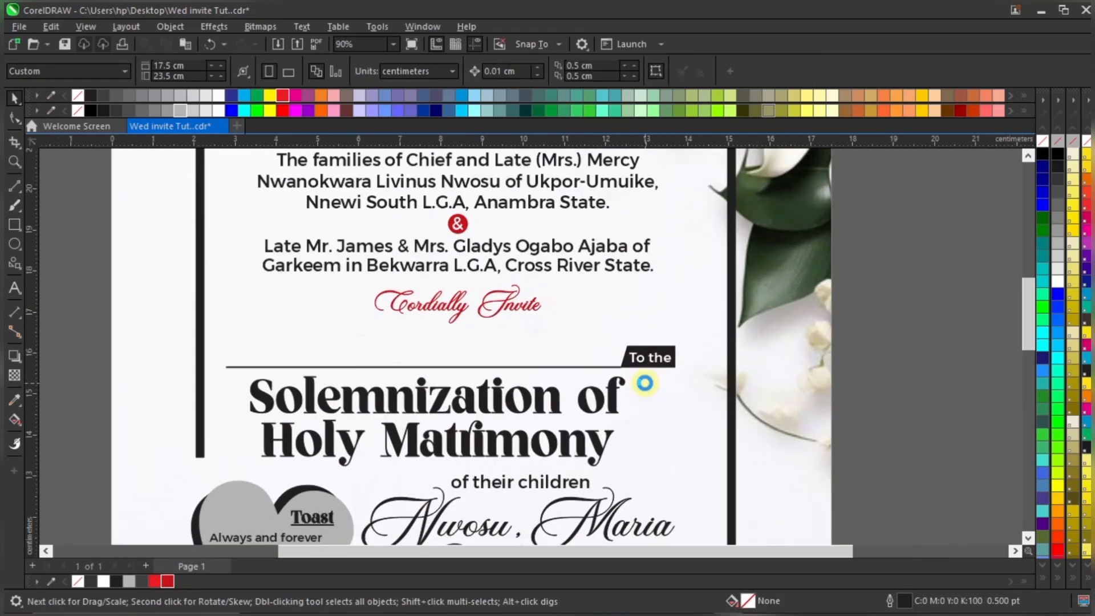
{"action": "scroll", "coordinate": [663, 365], "scroll_direction": "up", "scroll_amount": 1}
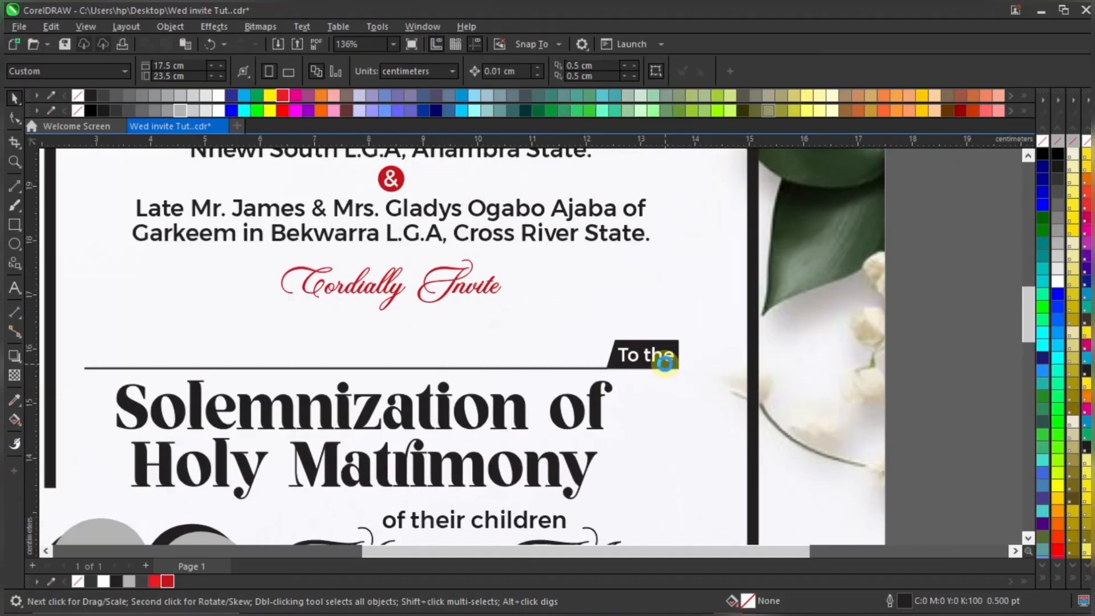
{"action": "left_click", "coordinate": [665, 350]}
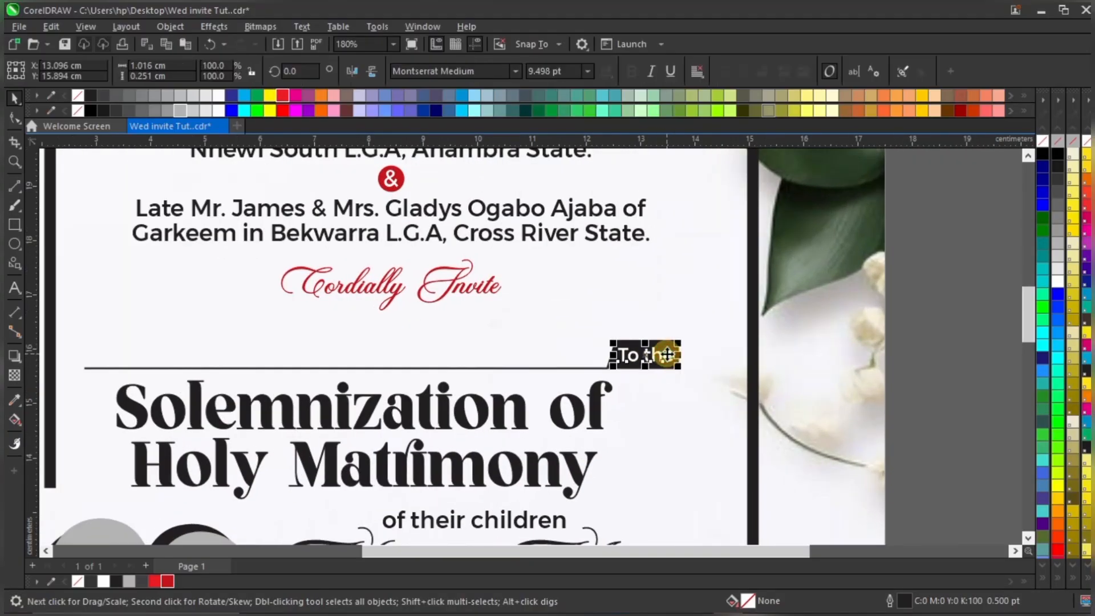
{"action": "left_click", "coordinate": [664, 342]}
{"action": "scroll", "coordinate": [664, 343], "scroll_direction": "up", "scroll_amount": 3}
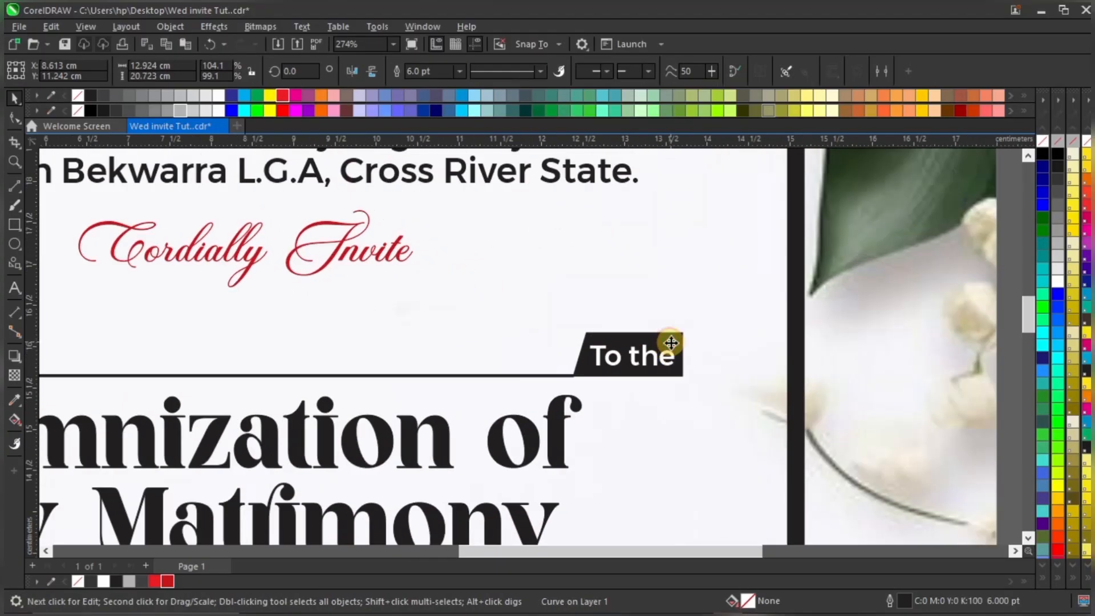
{"action": "scroll", "coordinate": [664, 336], "scroll_direction": "down", "scroll_amount": 4}
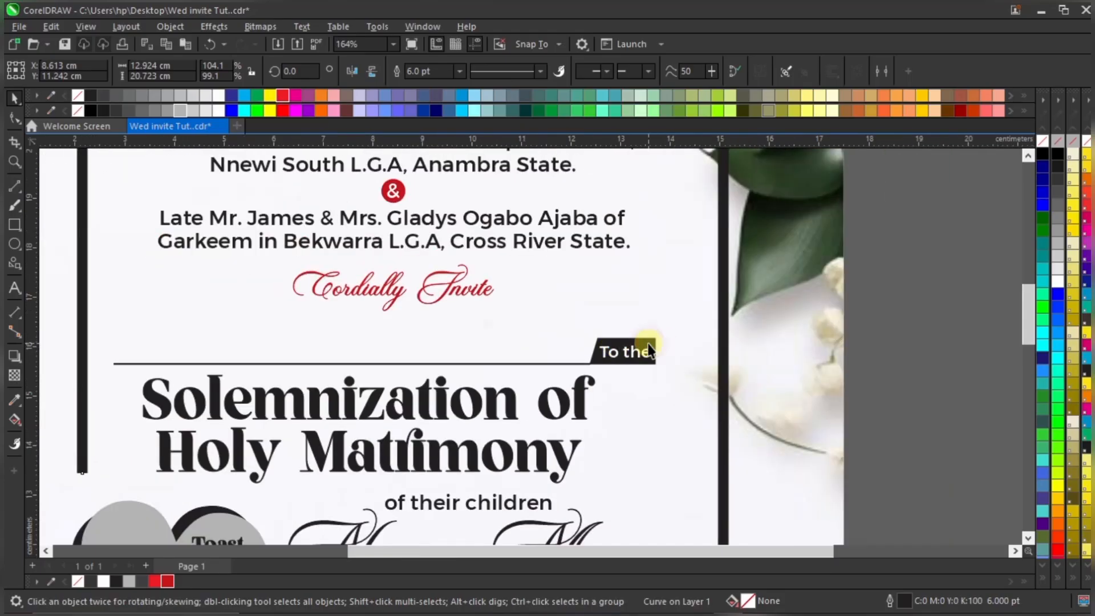
{"action": "left_click", "coordinate": [909, 331]}
{"action": "left_click", "coordinate": [655, 343]}
{"action": "scroll", "coordinate": [646, 331], "scroll_direction": "down", "scroll_amount": 5}
{"action": "left_click_drag", "start_coordinate": [810, 321], "coordinate": [375, 444]}
{"action": "scroll", "coordinate": [516, 302], "scroll_direction": "down", "scroll_amount": 4}
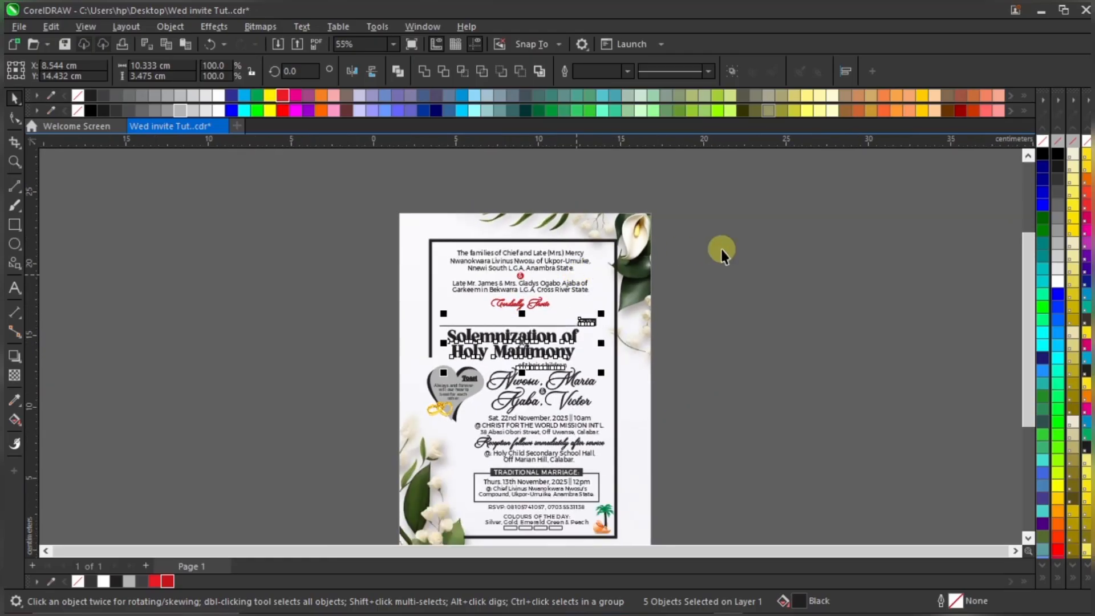
{"action": "left_click", "coordinate": [721, 251]}
{"action": "scroll", "coordinate": [602, 323], "scroll_direction": "up", "scroll_amount": 1}
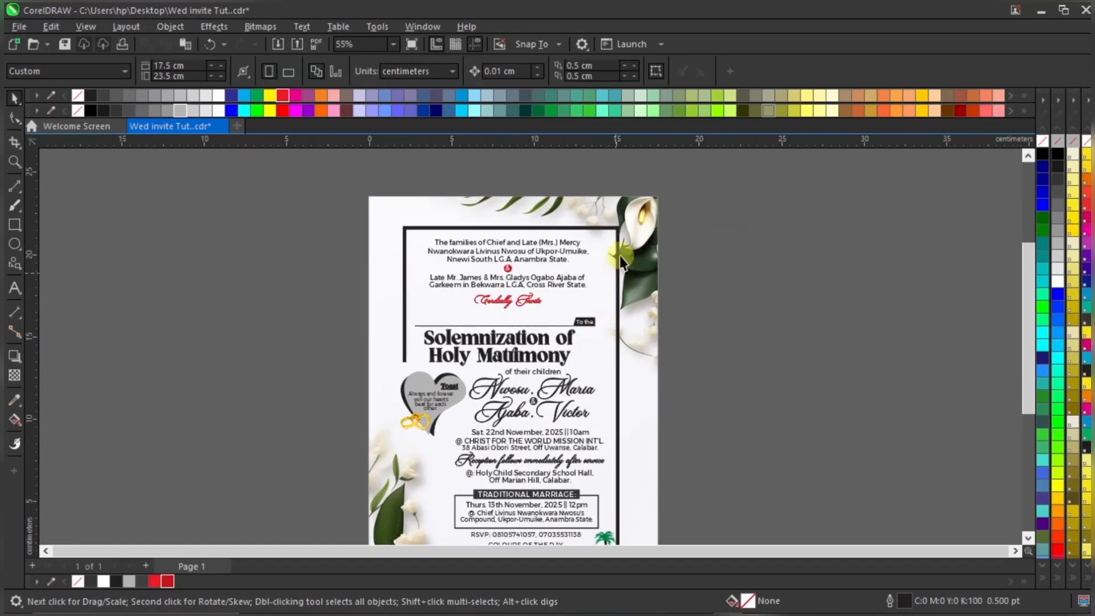
{"action": "scroll", "coordinate": [622, 252], "scroll_direction": "down", "scroll_amount": 1}
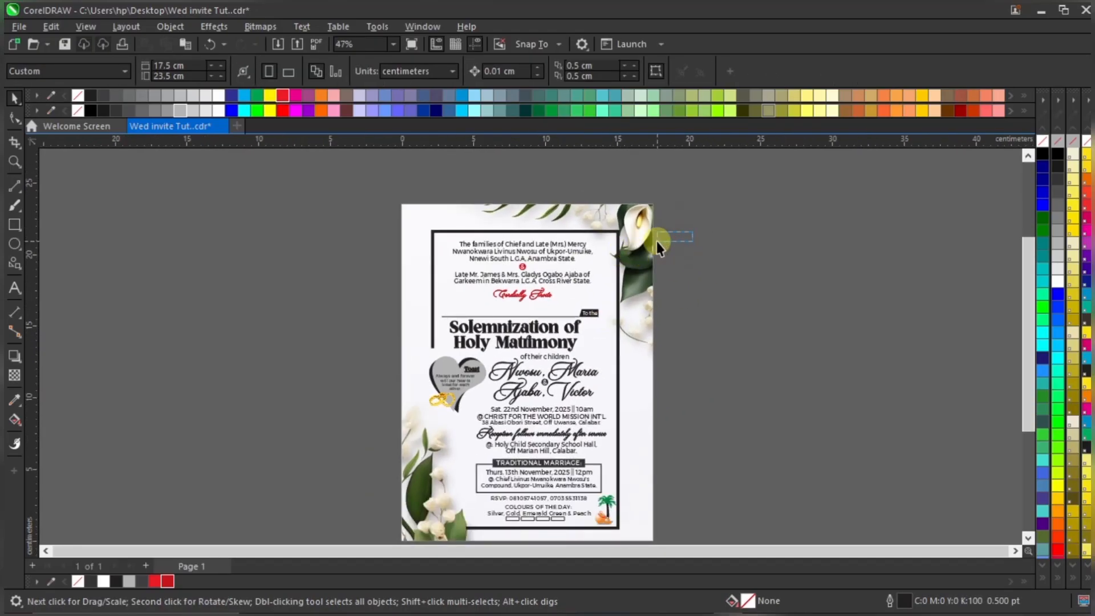
{"action": "left_click_drag", "start_coordinate": [693, 232], "coordinate": [432, 514]}
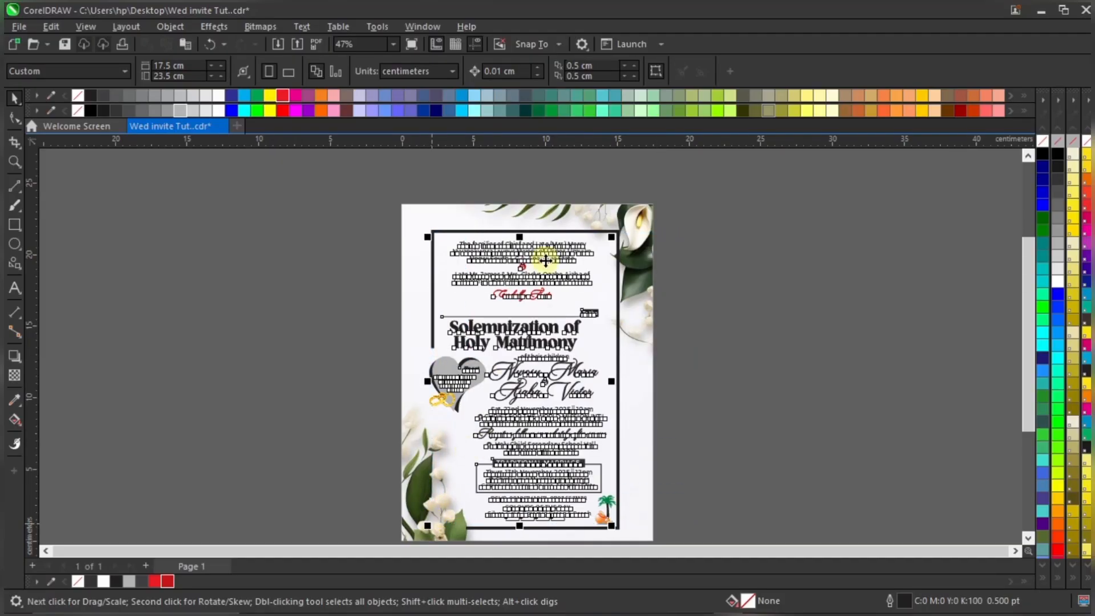
{"action": "scroll", "coordinate": [551, 244], "scroll_direction": "up", "scroll_amount": 2}
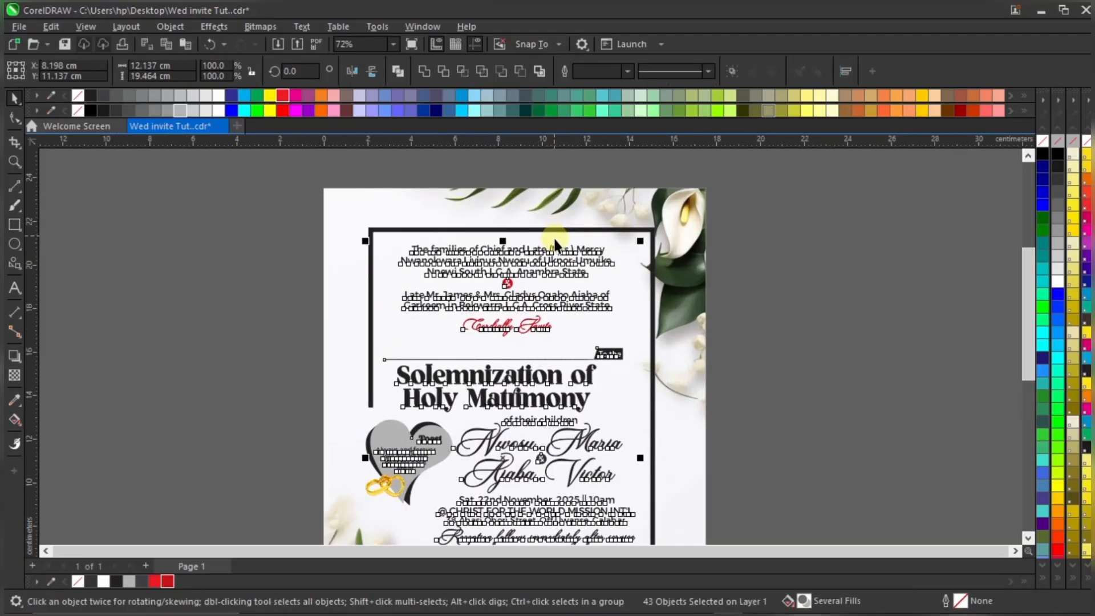
{"action": "scroll", "coordinate": [557, 245], "scroll_direction": "up", "scroll_amount": 2}
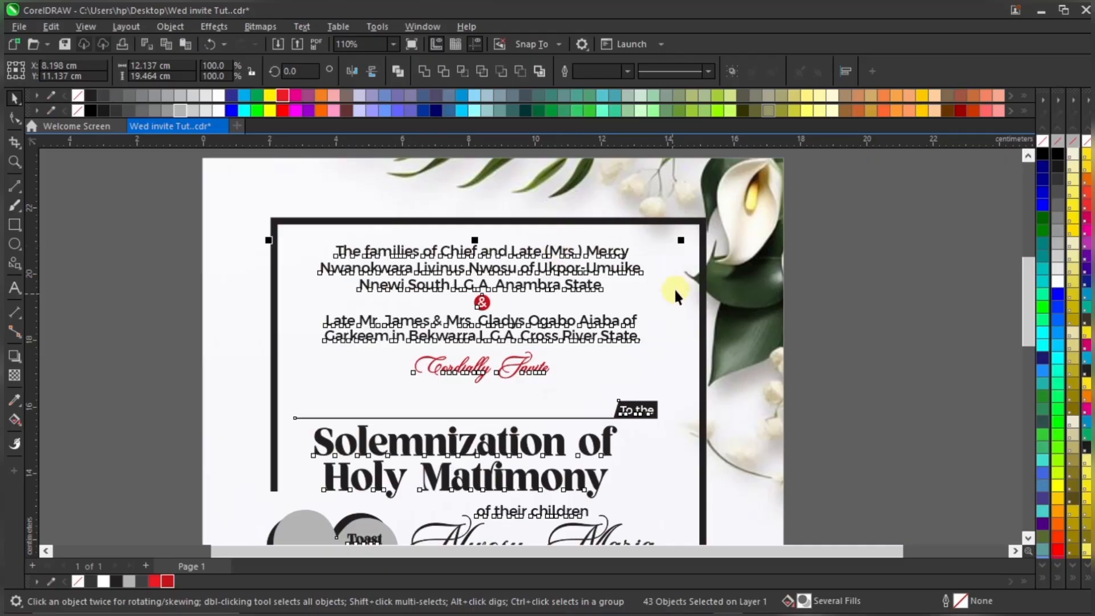
{"action": "scroll", "coordinate": [734, 327], "scroll_direction": "down", "scroll_amount": 4}
{"action": "scroll", "coordinate": [650, 306], "scroll_direction": "up", "scroll_amount": 7}
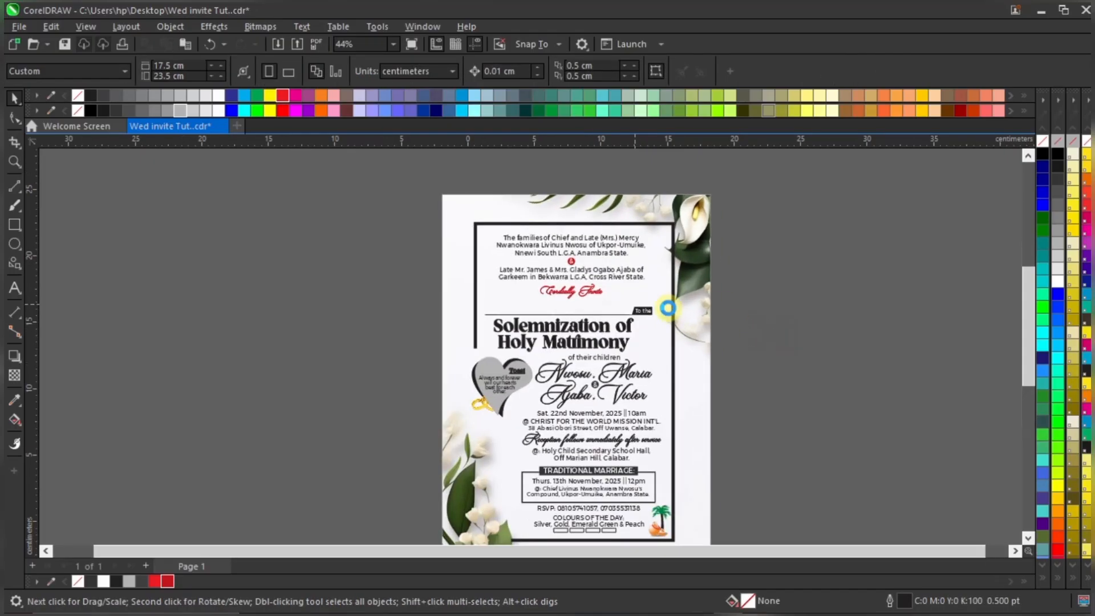
Fill the black tag behind 'To the' with red
{"action": "left_click", "coordinate": [624, 315]}
{"action": "left_click", "coordinate": [624, 315]}
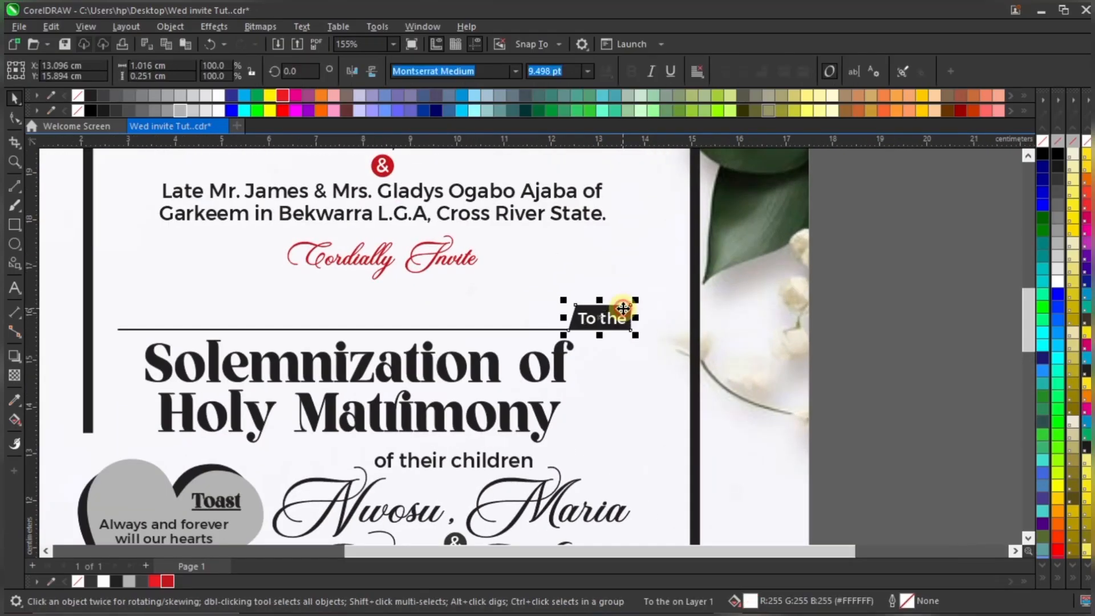
{"action": "left_click", "coordinate": [173, 582]}
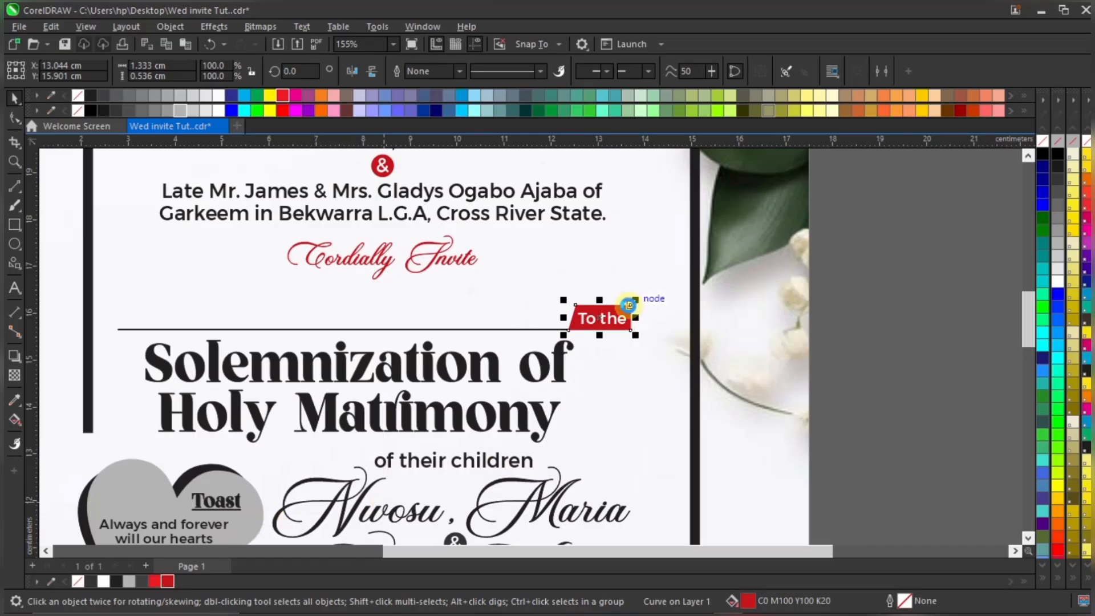
{"action": "scroll", "coordinate": [611, 308], "scroll_direction": "up", "scroll_amount": 2}
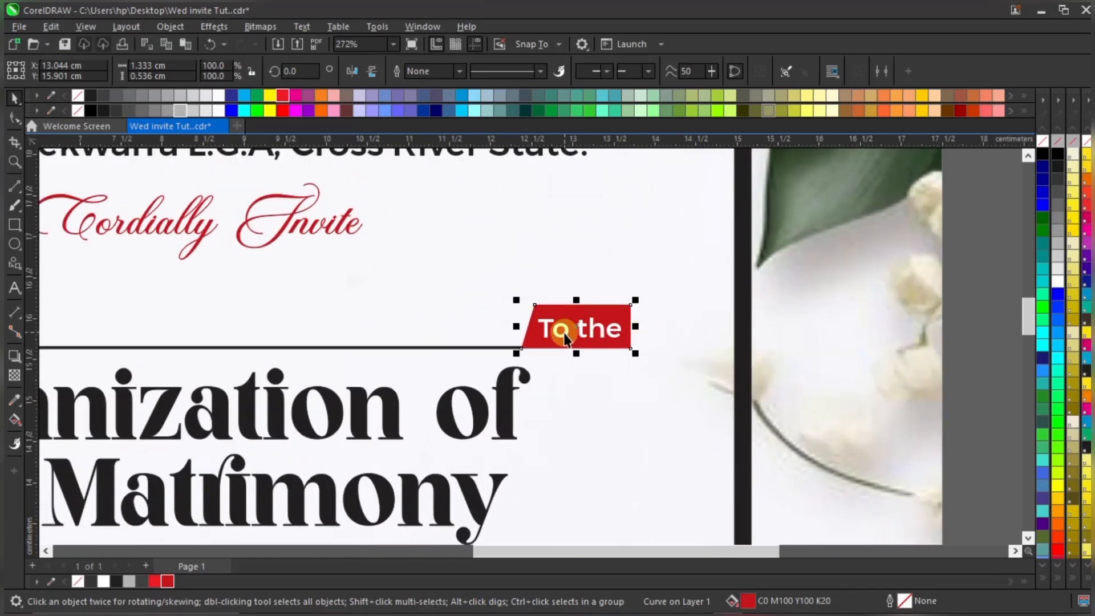
Add a fountain fill to the tag, starting 80% Black at its left
{"action": "left_click", "coordinate": [14, 421]}
{"action": "left_click_drag", "start_coordinate": [574, 323], "coordinate": [408, 328]}
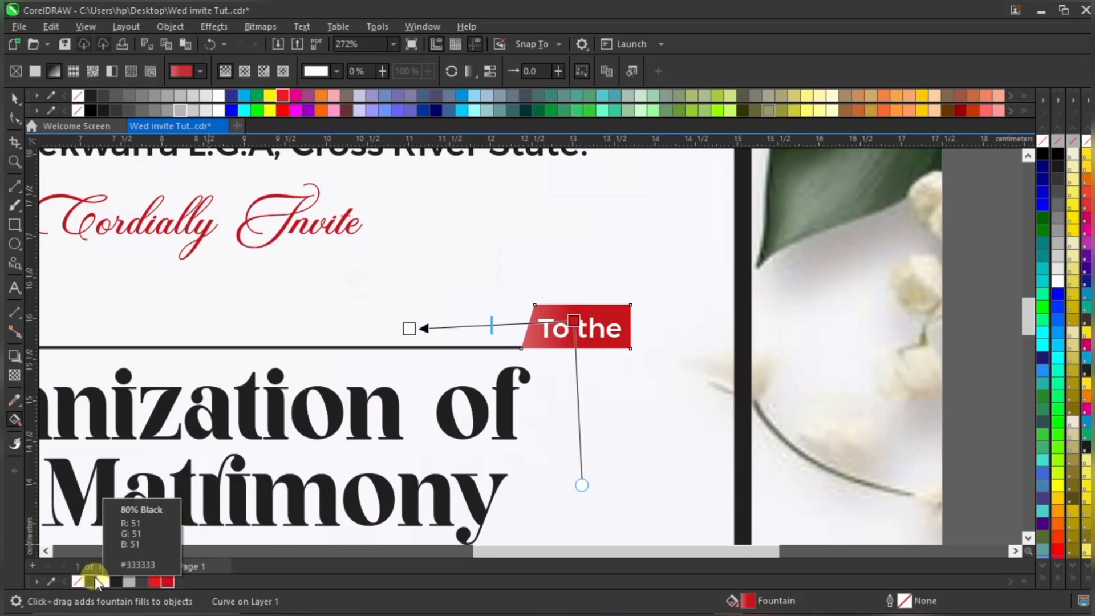
{"action": "left_click", "coordinate": [103, 94]}
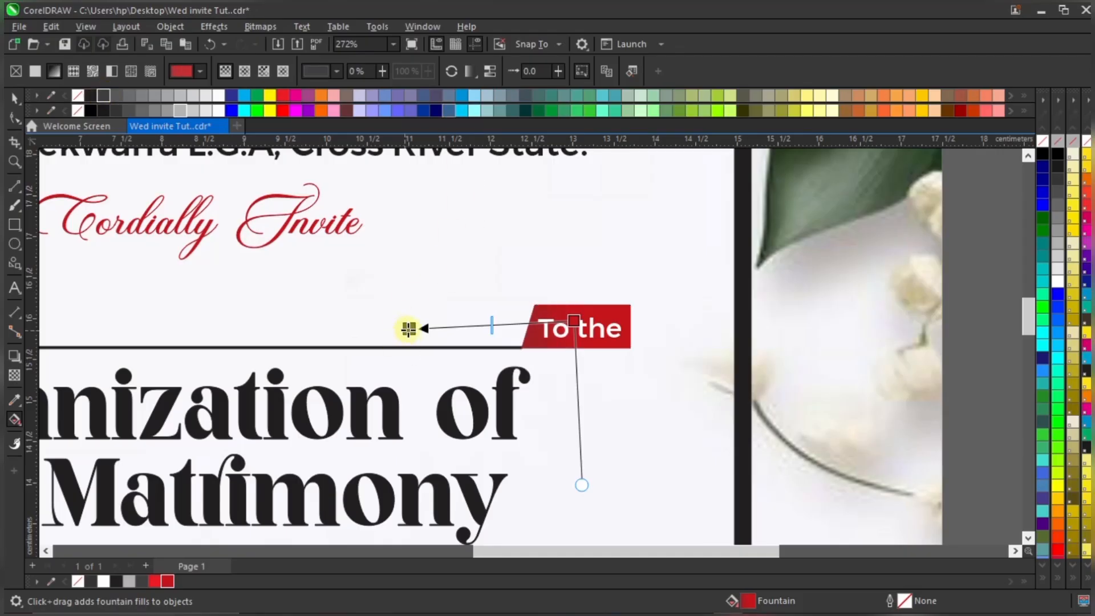
{"action": "left_click_drag", "start_coordinate": [409, 329], "coordinate": [475, 335]}
{"action": "left_click_drag", "start_coordinate": [574, 320], "coordinate": [606, 317]}
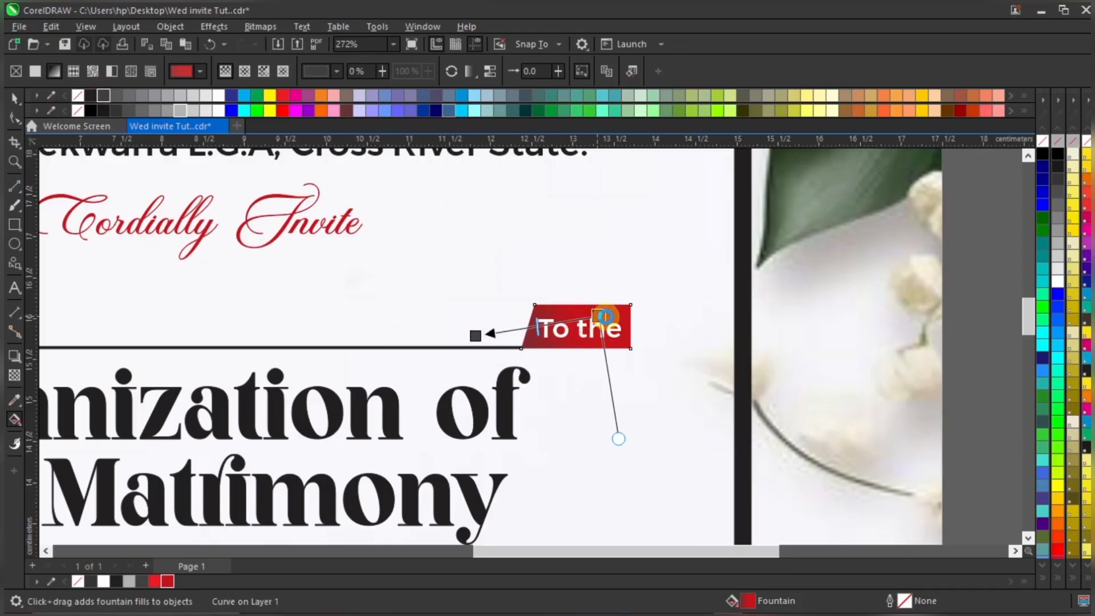
{"action": "left_click_drag", "start_coordinate": [476, 336], "coordinate": [512, 338]}
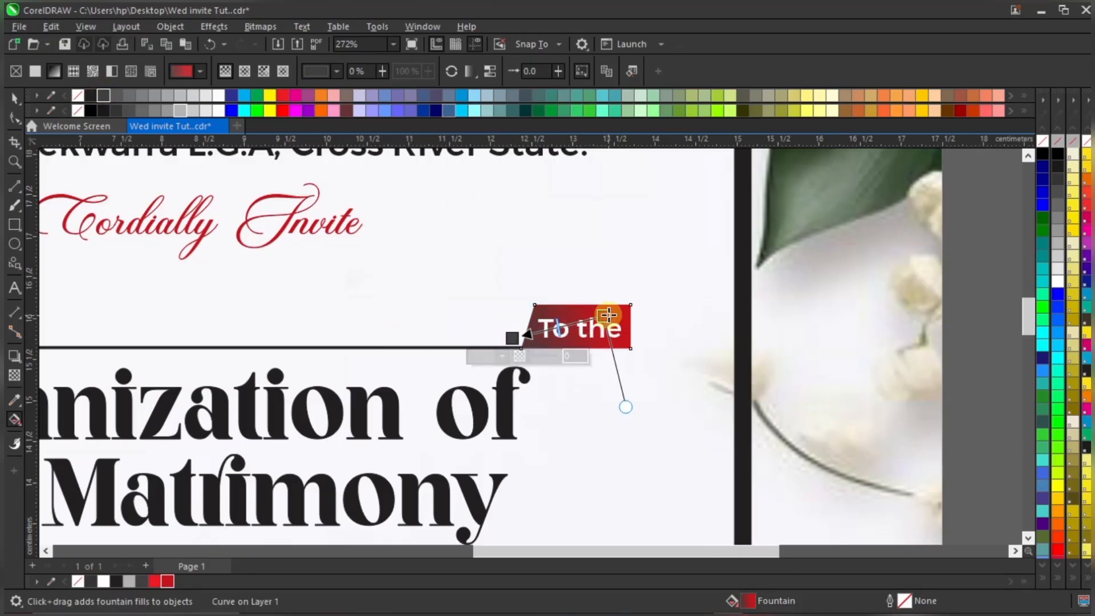
{"action": "left_click_drag", "start_coordinate": [608, 316], "coordinate": [596, 314]}
{"action": "left_click_drag", "start_coordinate": [513, 338], "coordinate": [502, 338]}
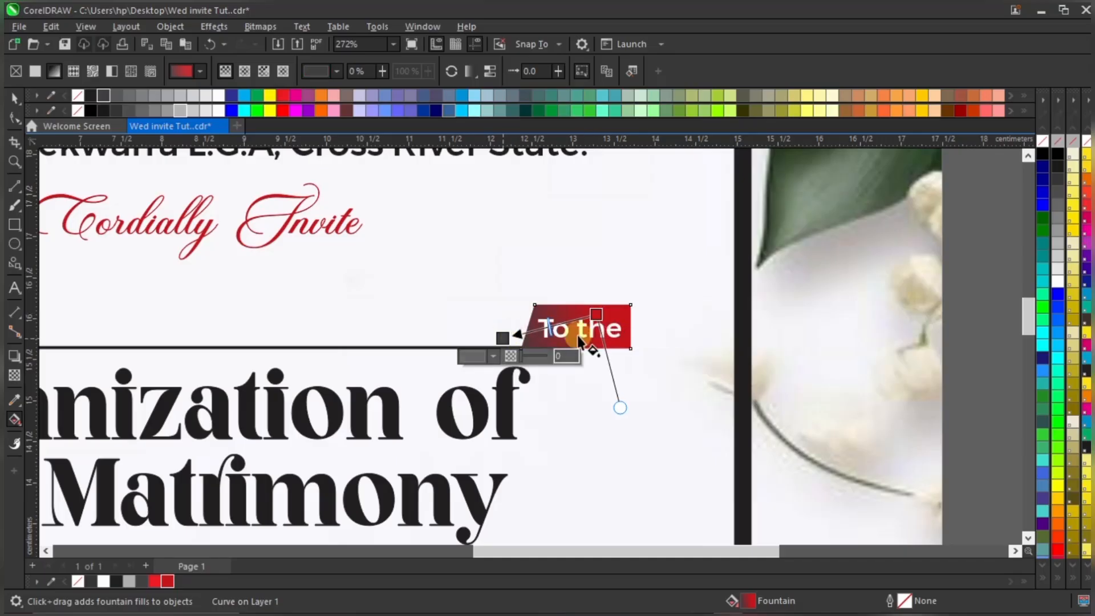
{"action": "key", "text": "space"}
{"action": "scroll", "coordinate": [788, 352], "scroll_direction": "down", "scroll_amount": 2}
{"action": "left_click", "coordinate": [898, 337]}
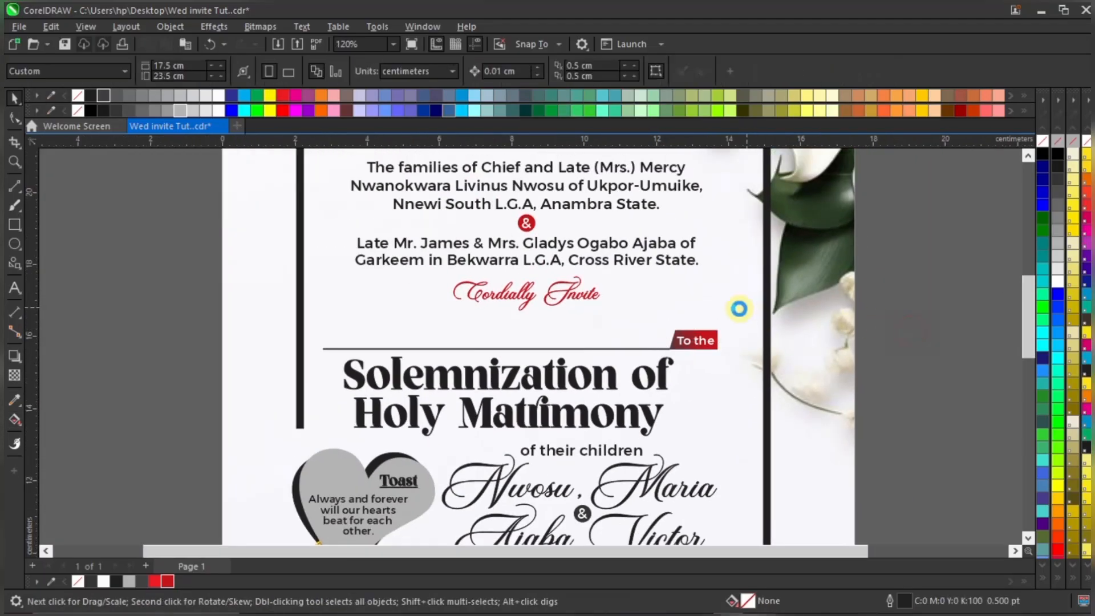
{"action": "scroll", "coordinate": [738, 309], "scroll_direction": "down", "scroll_amount": 1}
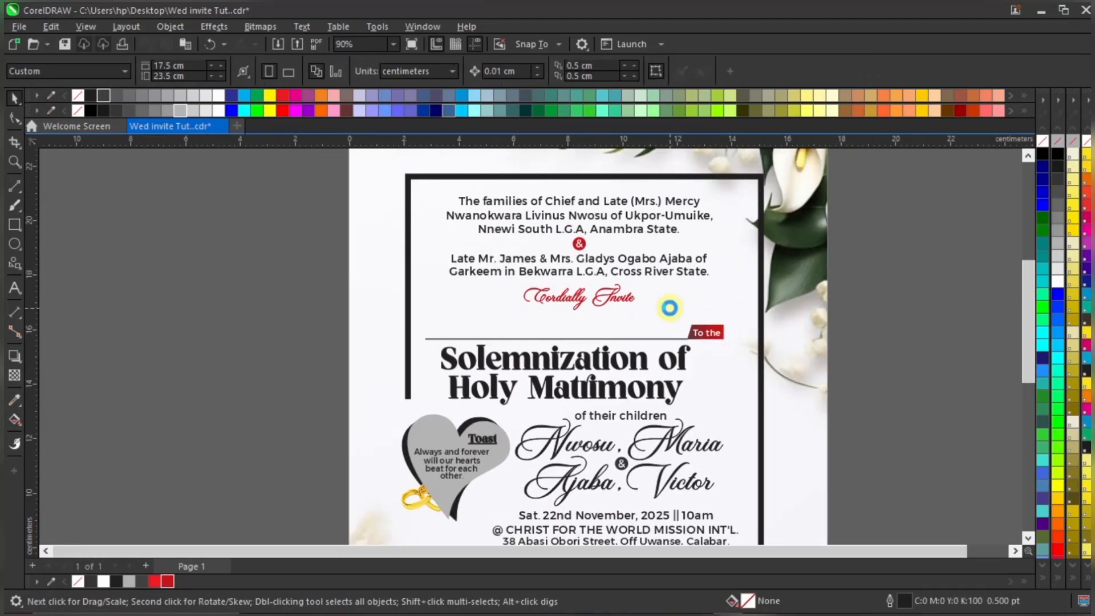
{"action": "scroll", "coordinate": [669, 308], "scroll_direction": "down", "scroll_amount": 1}
{"action": "scroll", "coordinate": [764, 393], "scroll_direction": "up", "scroll_amount": 1}
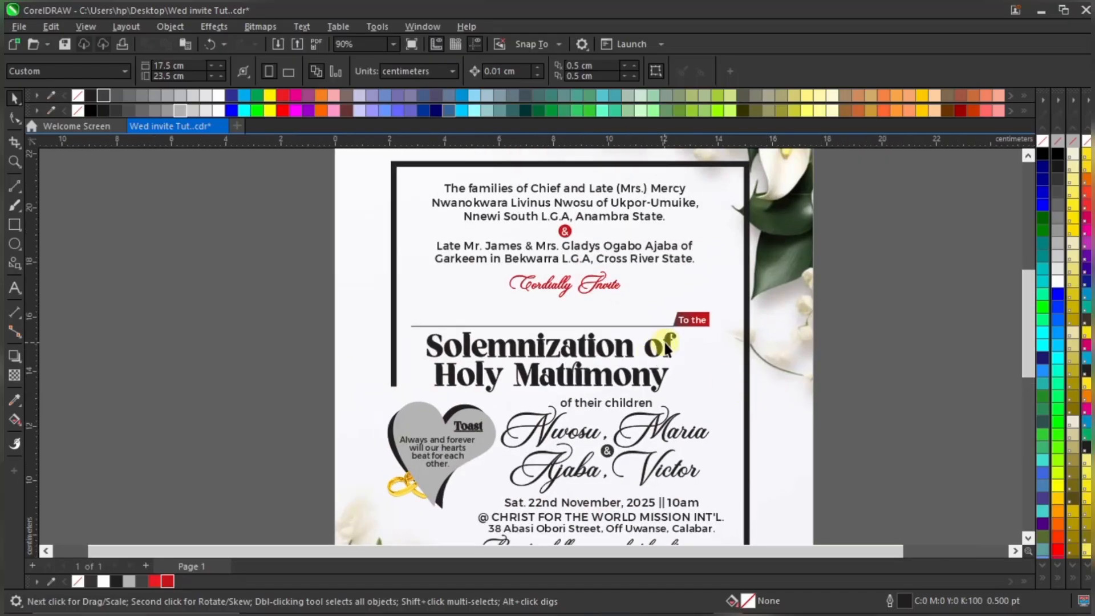
Give 'Solemnization of Holy Matrimony' a green fill and green outline
{"action": "left_click", "coordinate": [657, 378]}
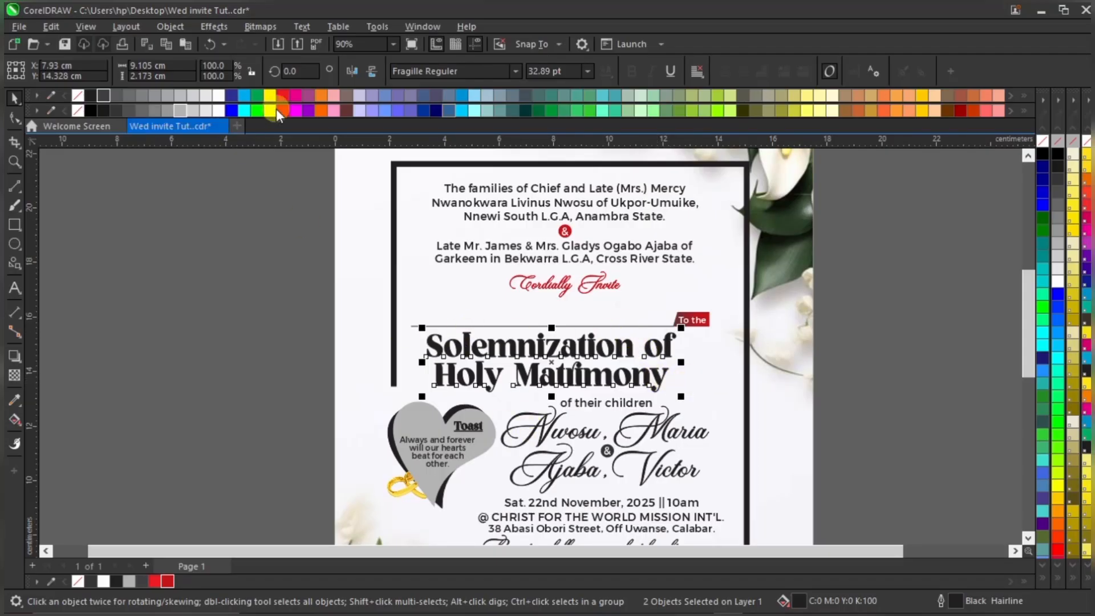
{"action": "left_click", "coordinate": [256, 95]}
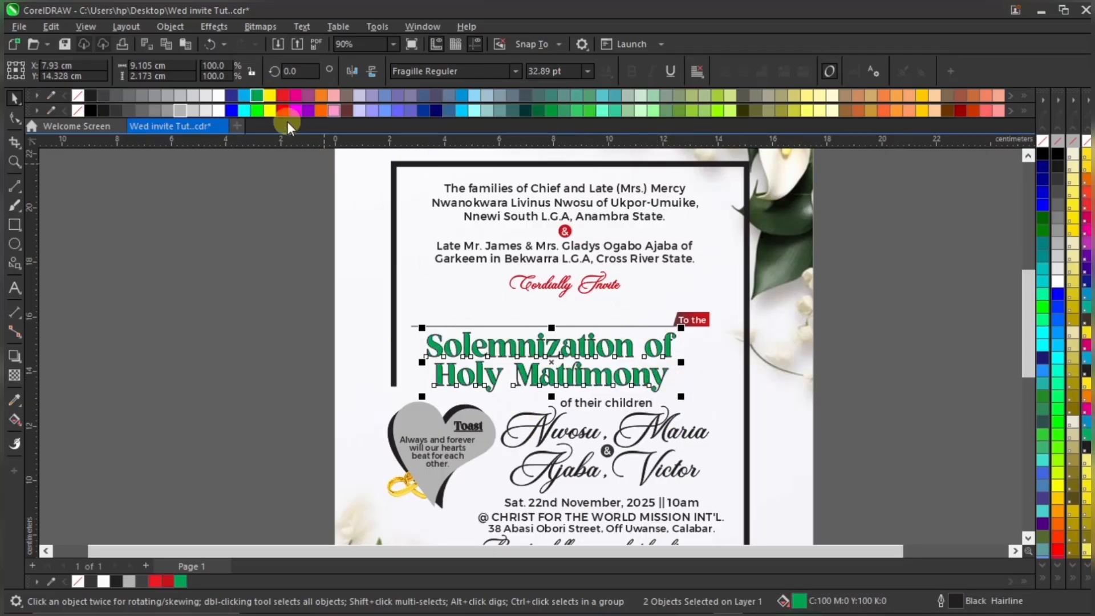
{"action": "right_click", "coordinate": [256, 97]}
{"action": "scroll", "coordinate": [655, 387], "scroll_direction": "up", "scroll_amount": 1}
{"action": "scroll", "coordinate": [654, 386], "scroll_direction": "up", "scroll_amount": 2}
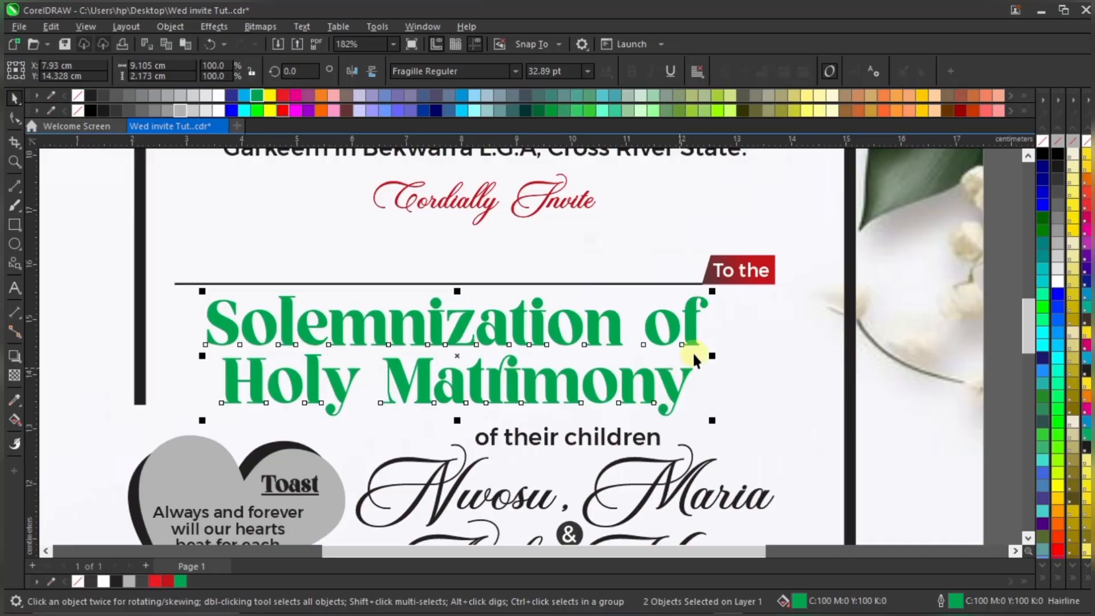
{"action": "scroll", "coordinate": [608, 365], "scroll_direction": "down", "scroll_amount": 1}
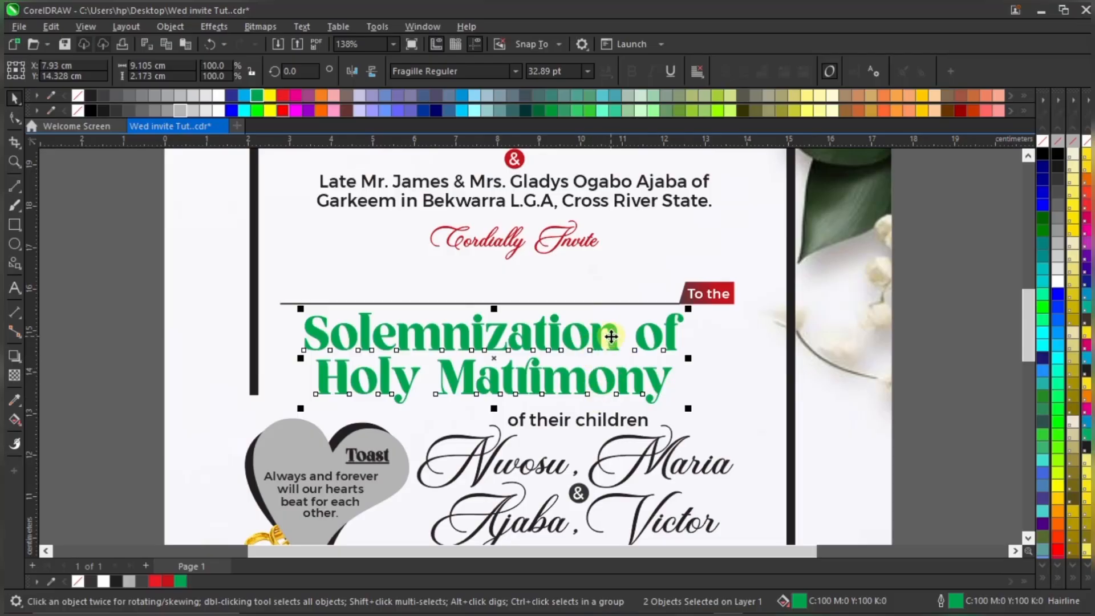
Scroll the page to inspect the green 'Solemnization of Holy Matrimony' headline
{"action": "scroll", "coordinate": [599, 343], "scroll_direction": "down", "scroll_amount": 3}
{"action": "scroll", "coordinate": [562, 346], "scroll_direction": "up", "scroll_amount": 3}
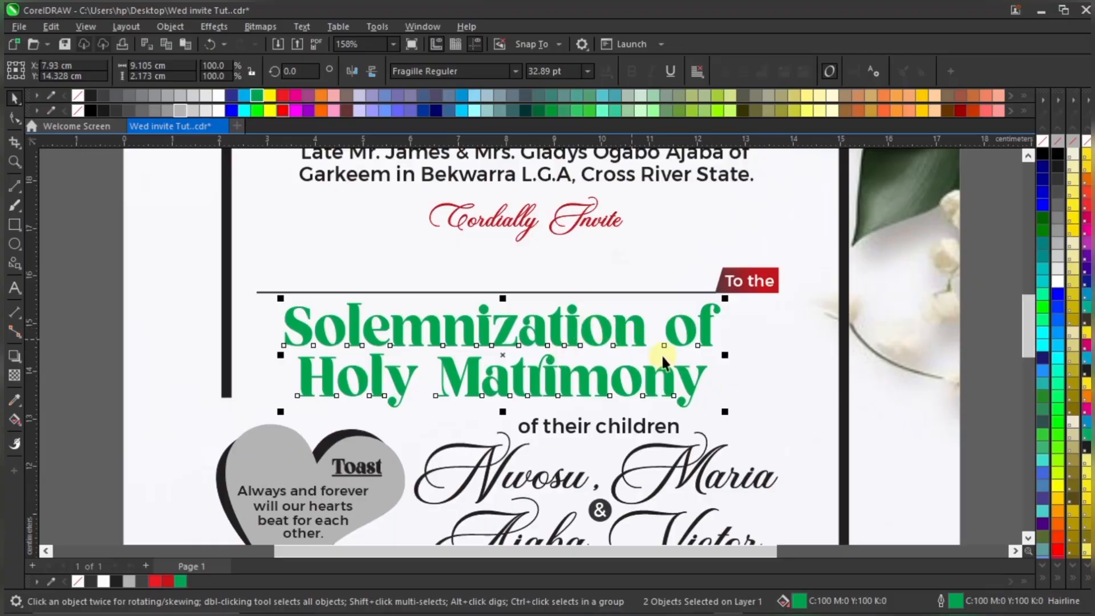
Open the headline's fill in Color viewers and darken the green
{"action": "double_click", "coordinate": [796, 604]}
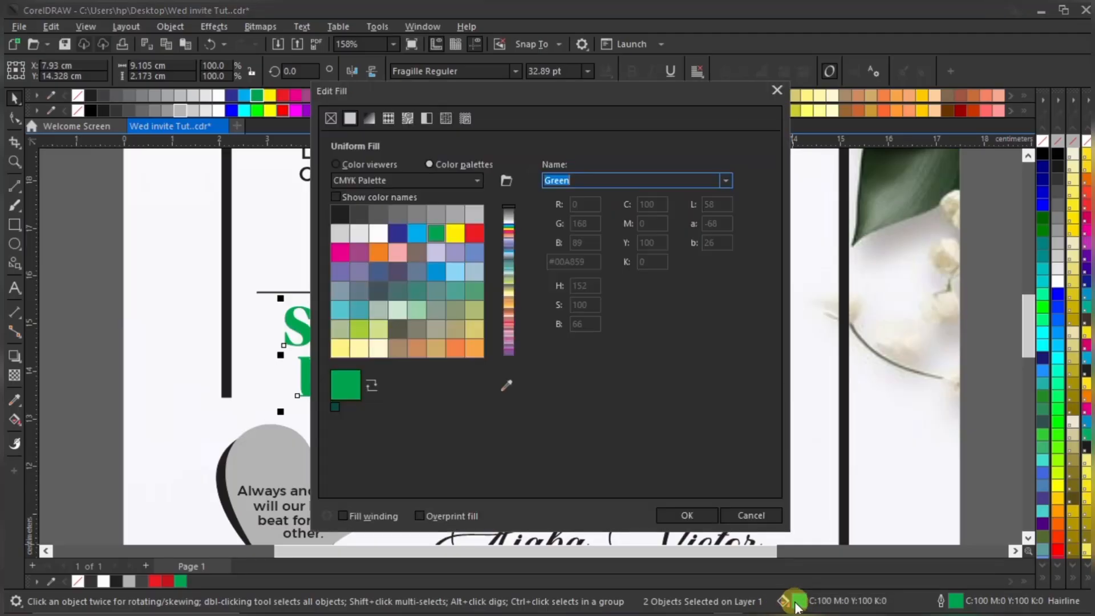
{"action": "left_click", "coordinate": [379, 164]}
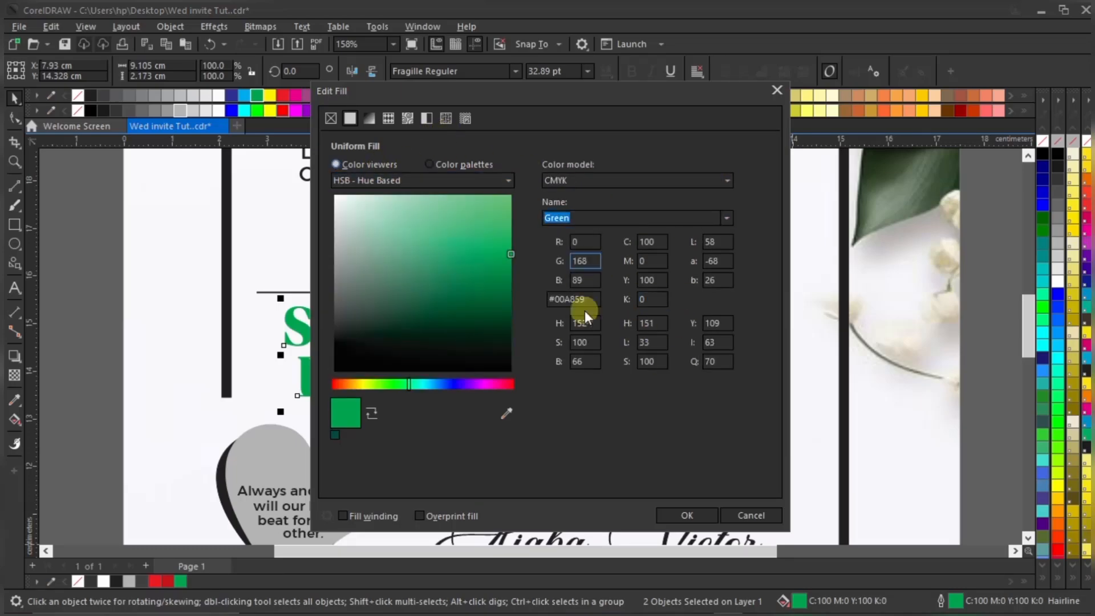
{"action": "left_click", "coordinate": [654, 280]}
{"action": "key", "text": "Tab"}
{"action": "left_click_drag", "start_coordinate": [510, 253], "coordinate": [517, 300]}
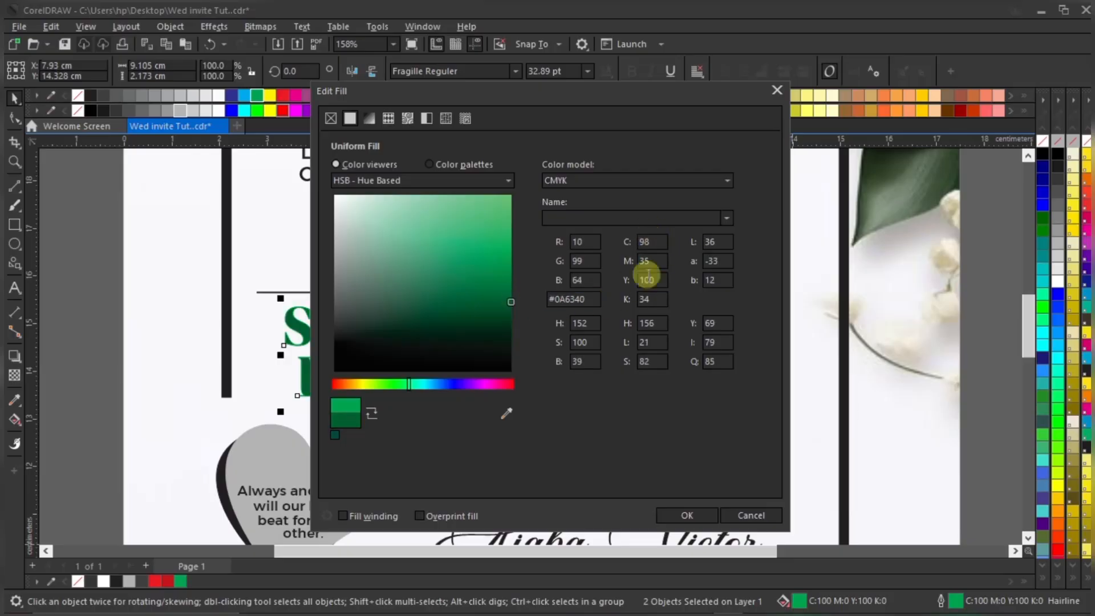
{"action": "left_click", "coordinate": [642, 293]}
{"action": "left_click", "coordinate": [648, 240]}
{"action": "left_click", "coordinate": [649, 301]}
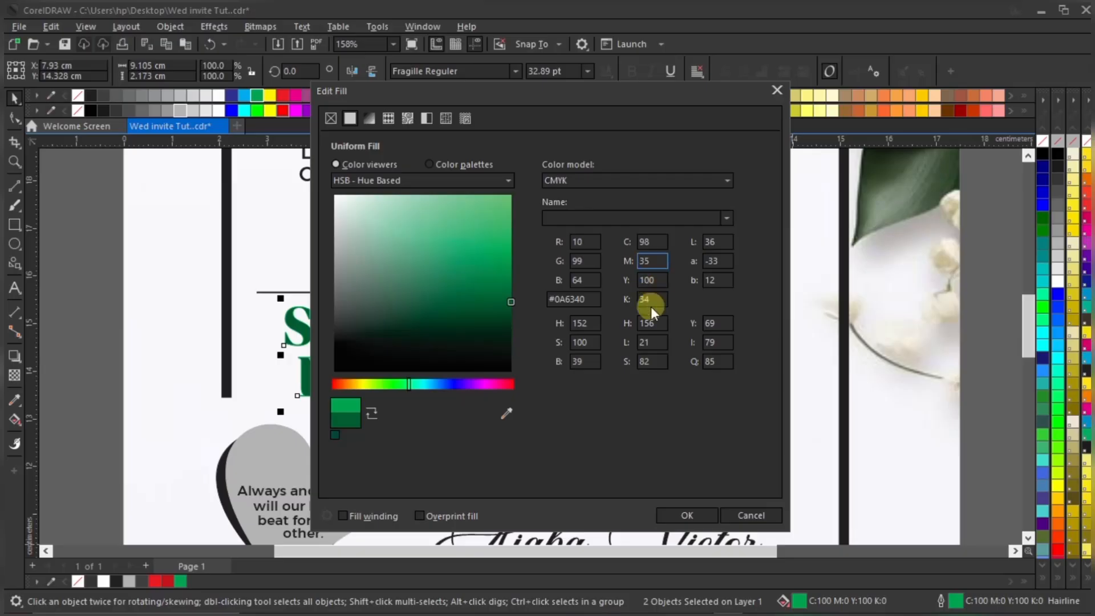
Enter C84, M42 and K45 to apply the C84 M42 Y100 K45 fill
{"action": "left_click", "coordinate": [659, 241]}
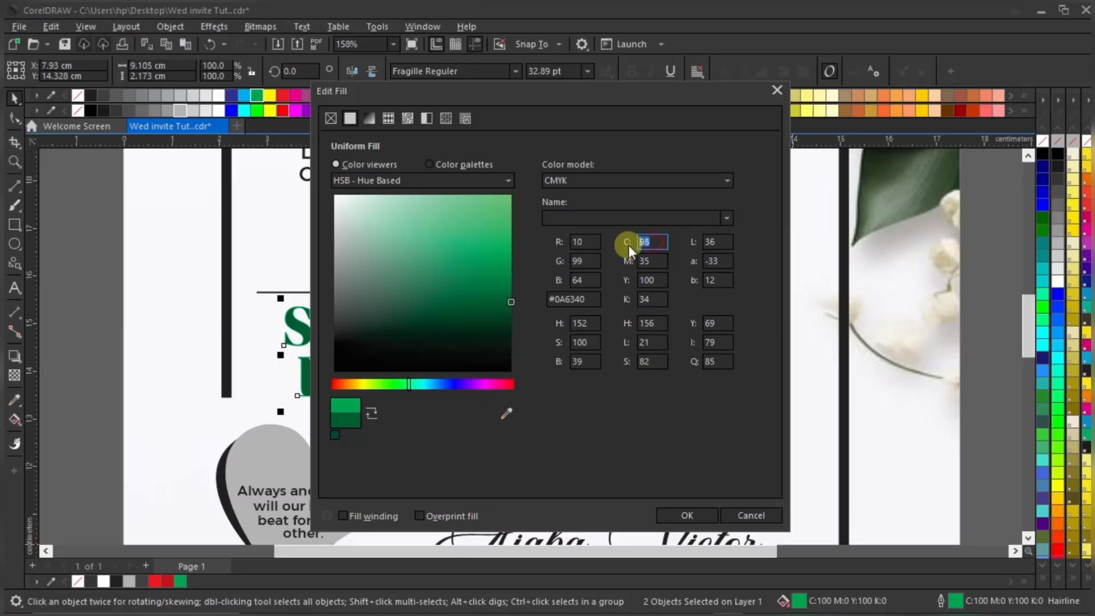
{"action": "type", "text": "84"}
{"action": "left_click", "coordinate": [653, 261]}
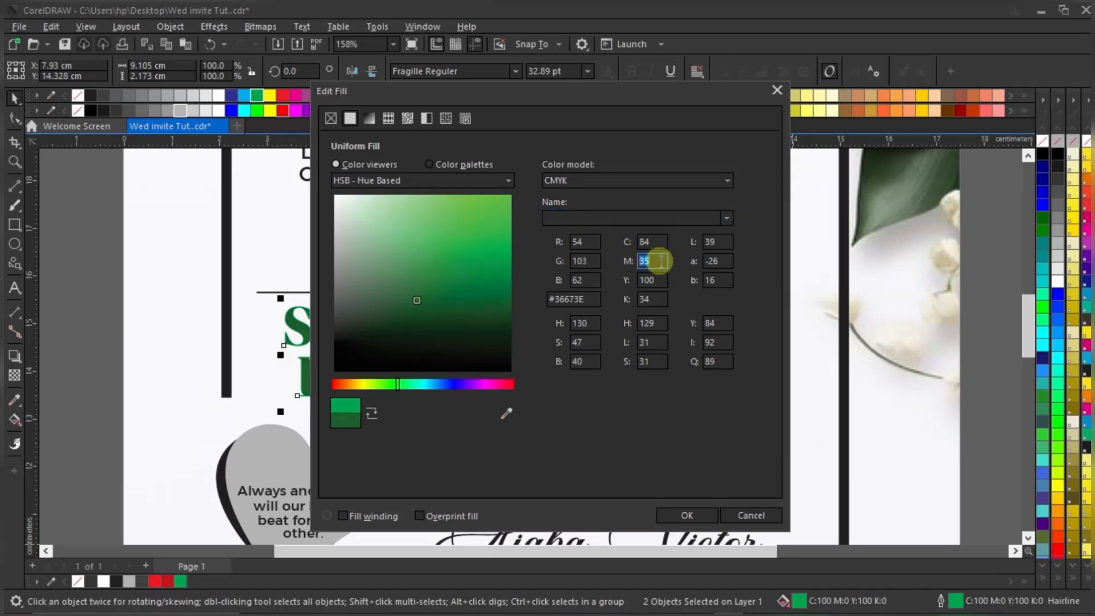
{"action": "type", "text": "42"}
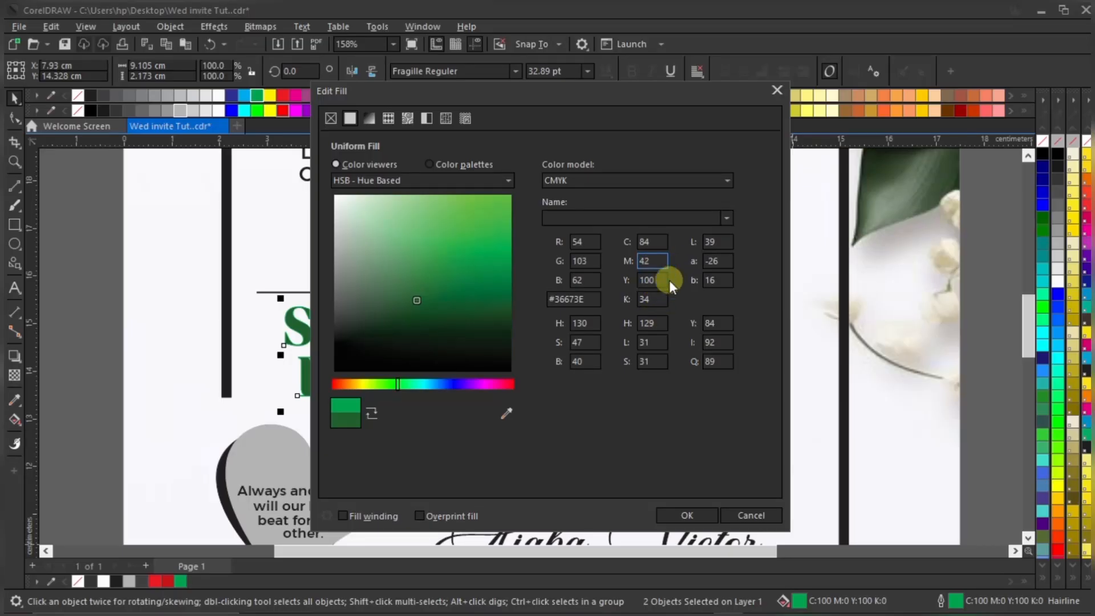
{"action": "left_click", "coordinate": [643, 299]}
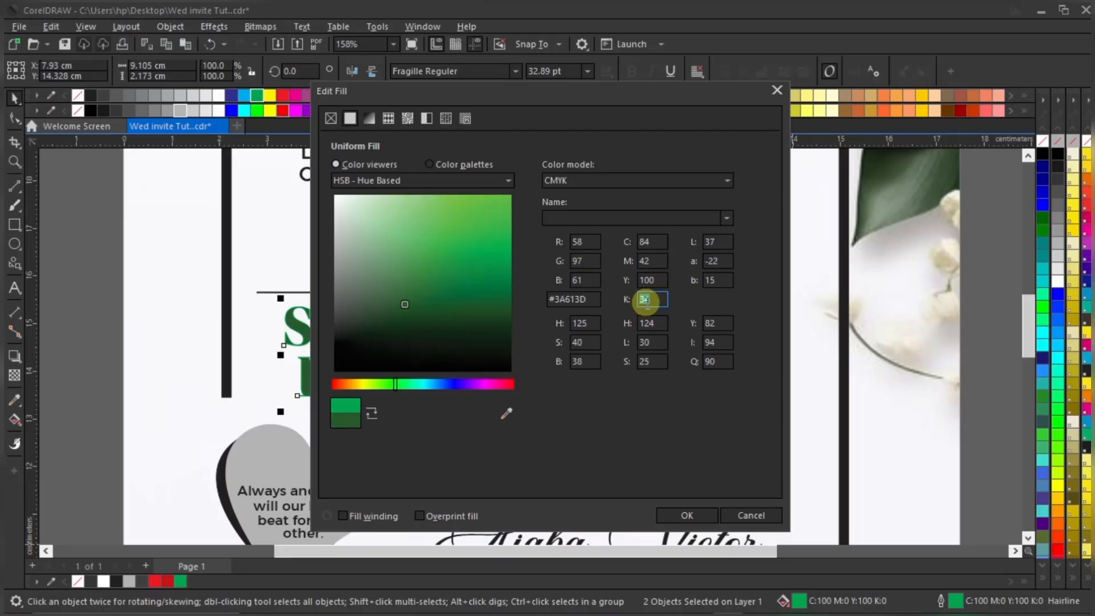
{"action": "type", "text": "45"}
{"action": "left_click", "coordinate": [655, 280]}
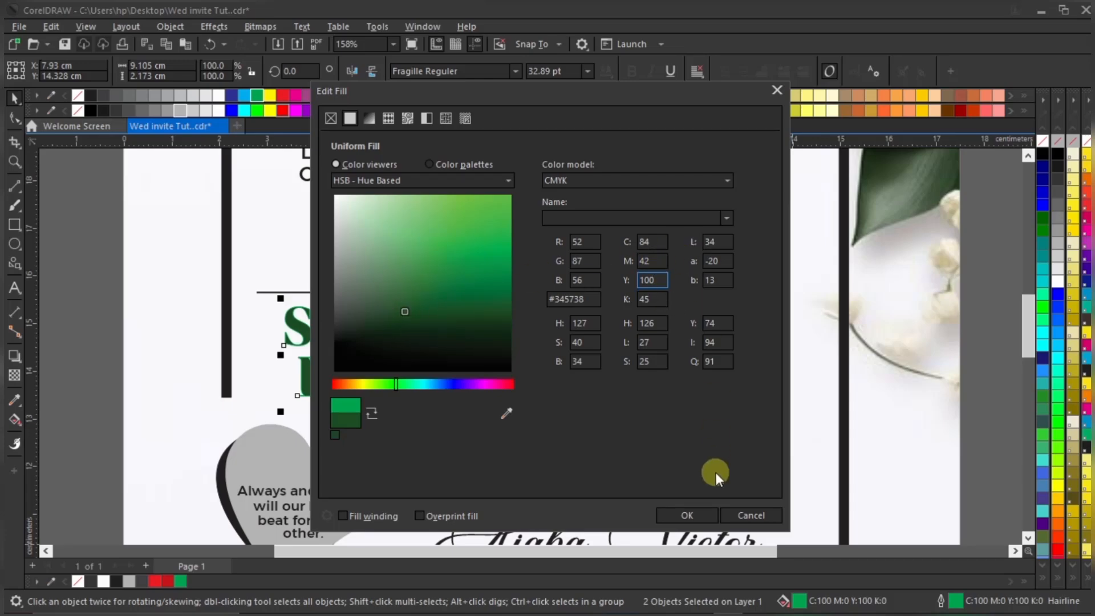
{"action": "left_click", "coordinate": [697, 515]}
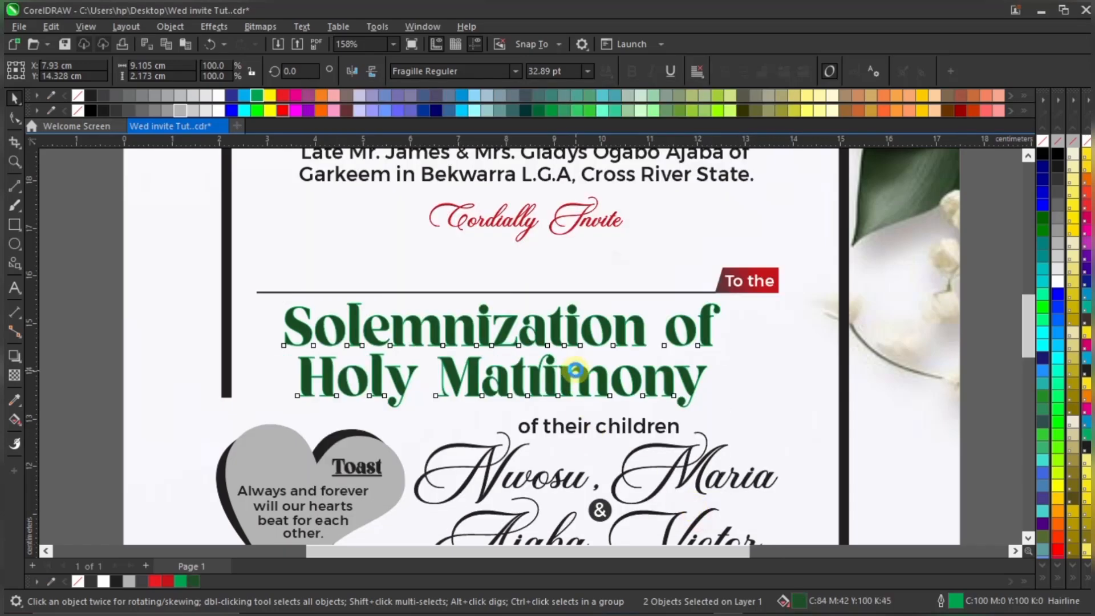
Give the headline a dark green outline from the document palette
{"action": "scroll", "coordinate": [567, 370], "scroll_direction": "up", "scroll_amount": 2}
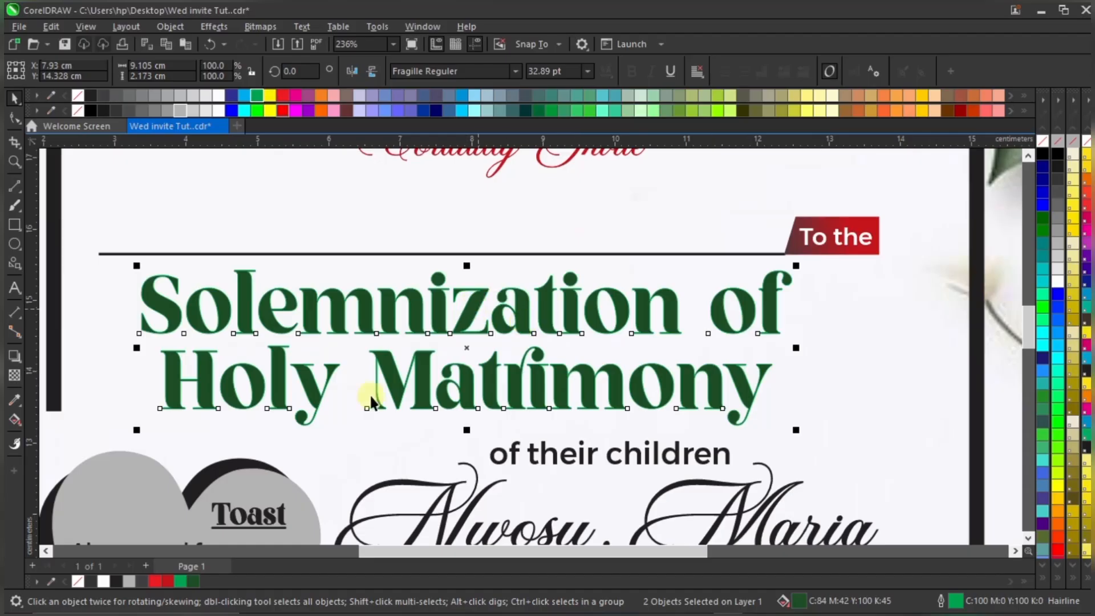
{"action": "right_click", "coordinate": [194, 582]}
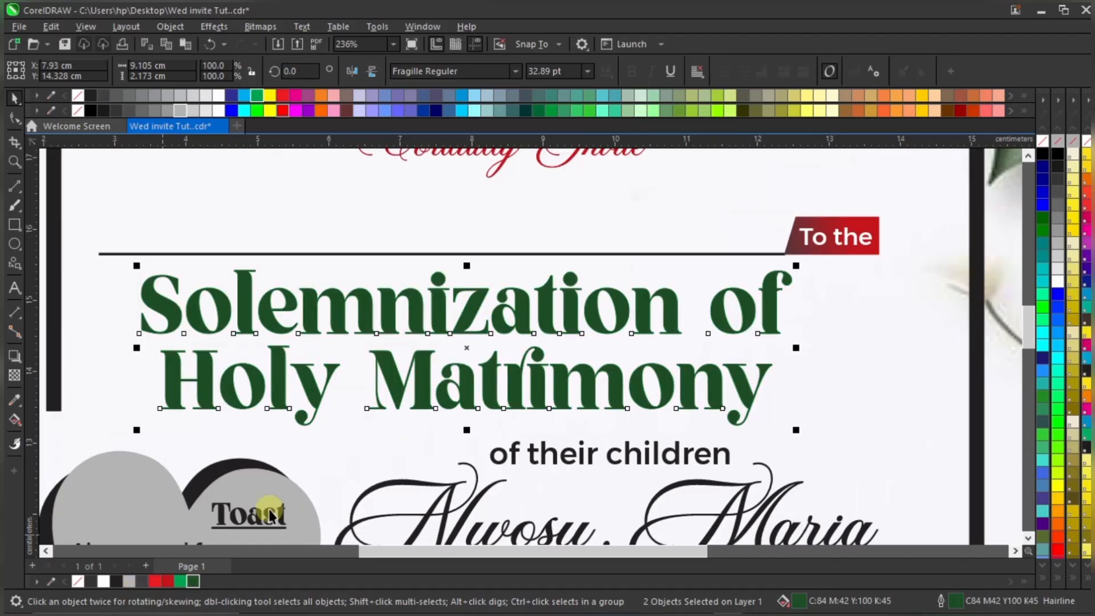
{"action": "scroll", "coordinate": [593, 319], "scroll_direction": "down", "scroll_amount": 3}
{"action": "scroll", "coordinate": [619, 311], "scroll_direction": "down", "scroll_amount": 2}
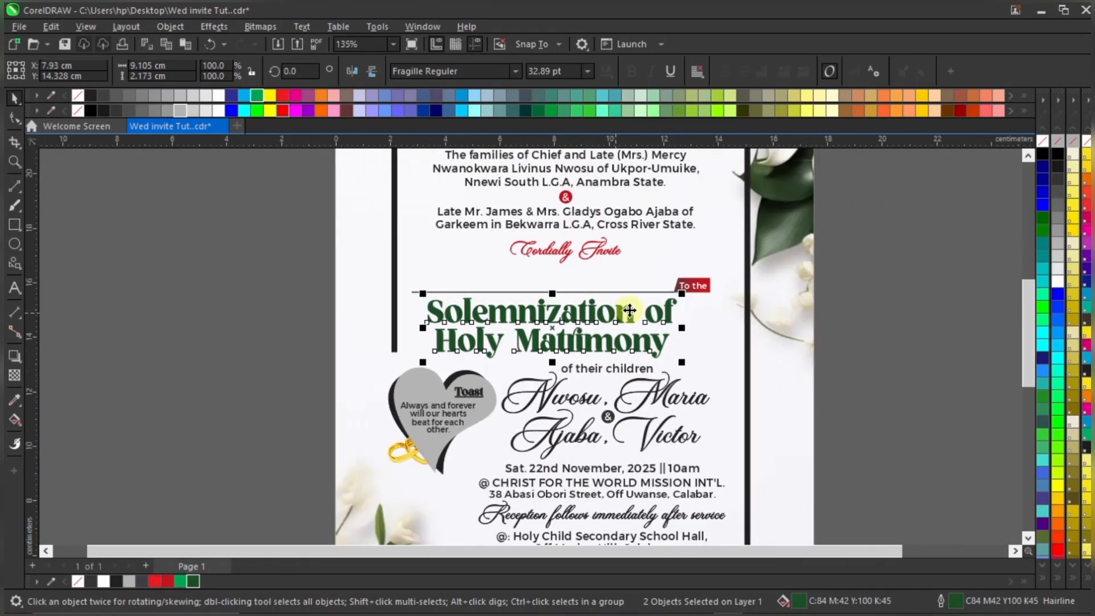
Fill both couple-name lines with the same dark green
{"action": "left_click", "coordinate": [869, 273]}
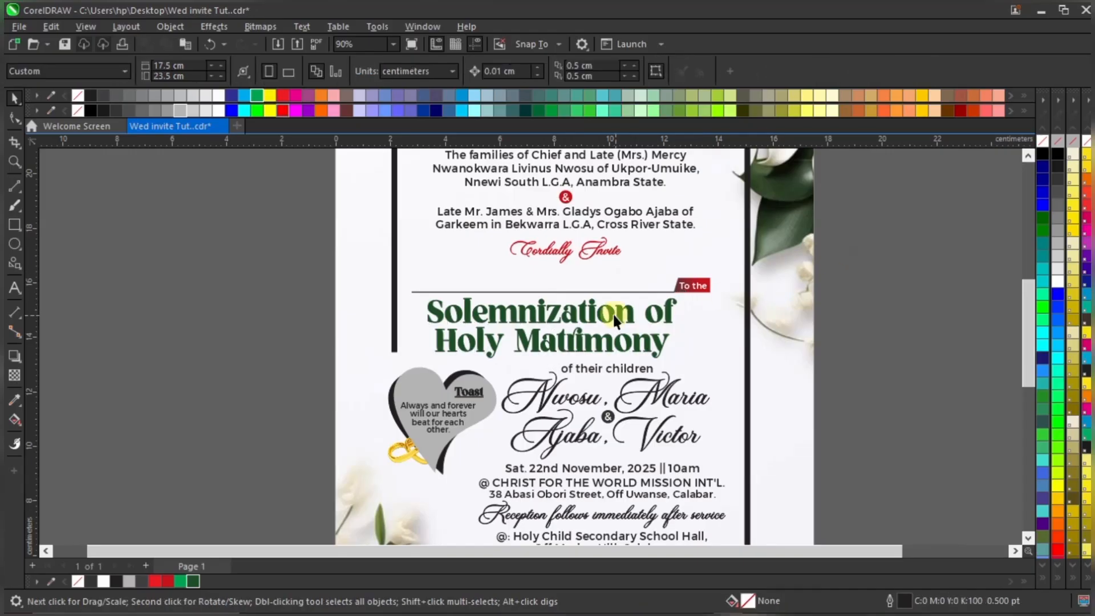
{"action": "scroll", "coordinate": [616, 325], "scroll_direction": "down", "scroll_amount": 2}
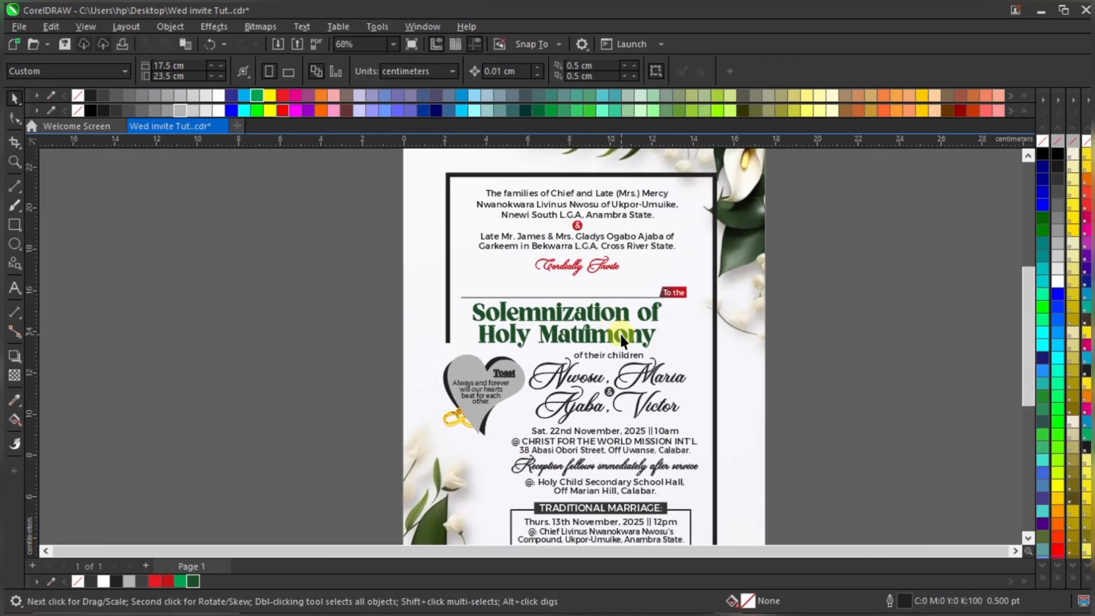
{"action": "scroll", "coordinate": [621, 337], "scroll_direction": "up", "scroll_amount": 4}
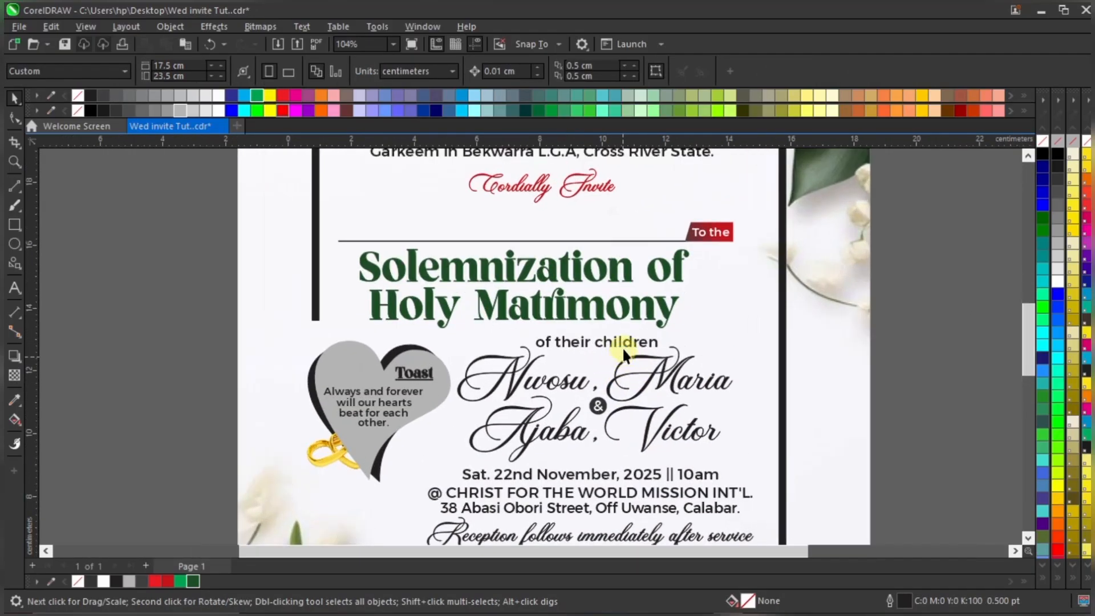
{"action": "scroll", "coordinate": [565, 345], "scroll_direction": "up", "scroll_amount": 3}
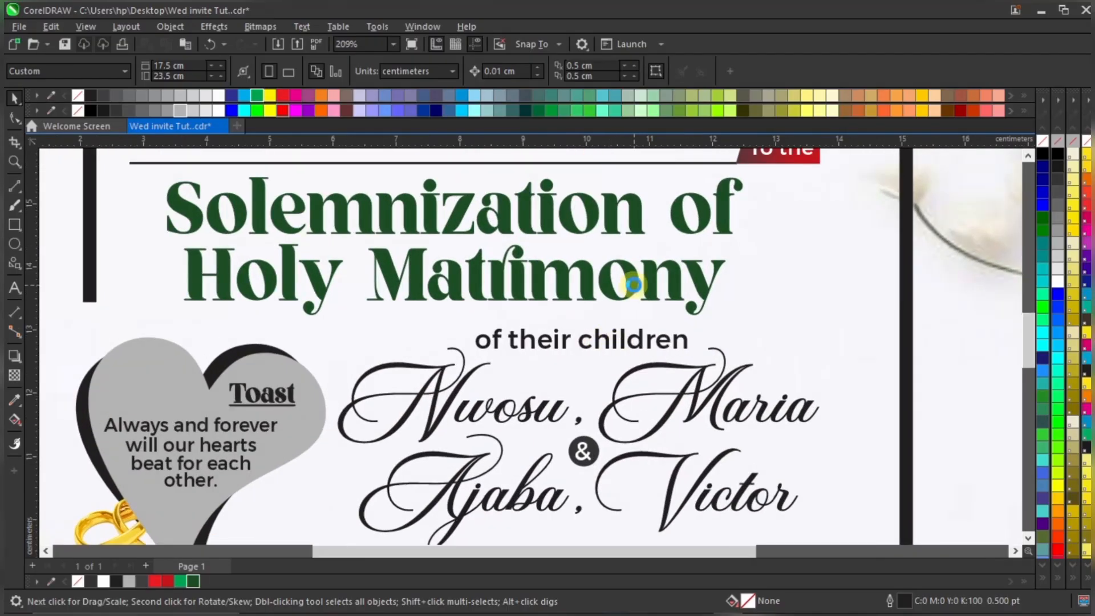
{"action": "scroll", "coordinate": [633, 284], "scroll_direction": "down", "scroll_amount": 1}
{"action": "left_click", "coordinate": [703, 364]}
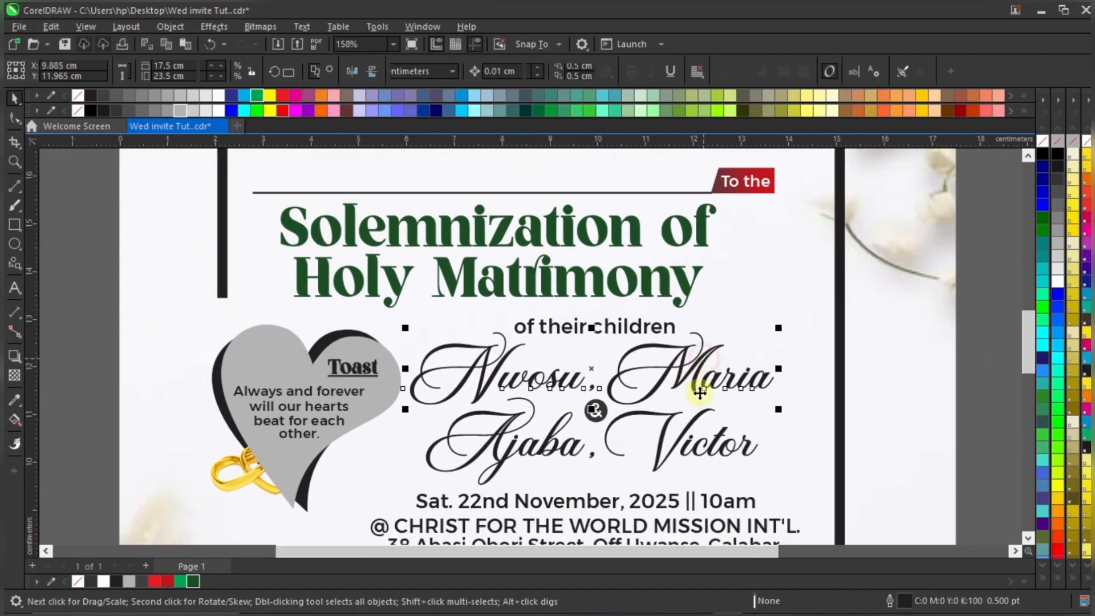
{"action": "left_click", "coordinate": [718, 446], "text": "shift"}
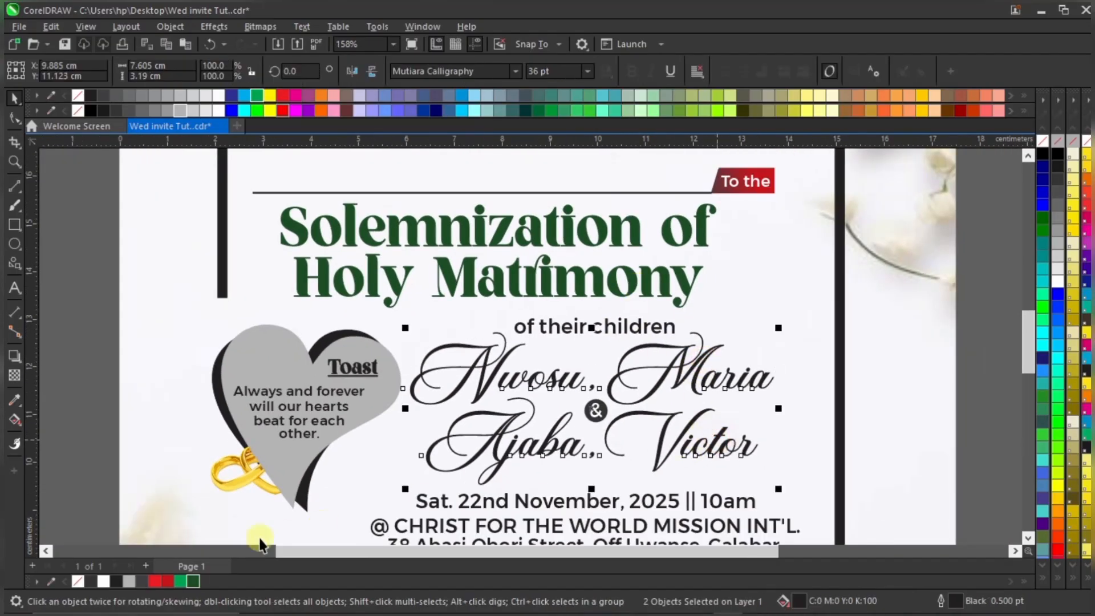
{"action": "left_click", "coordinate": [194, 582]}
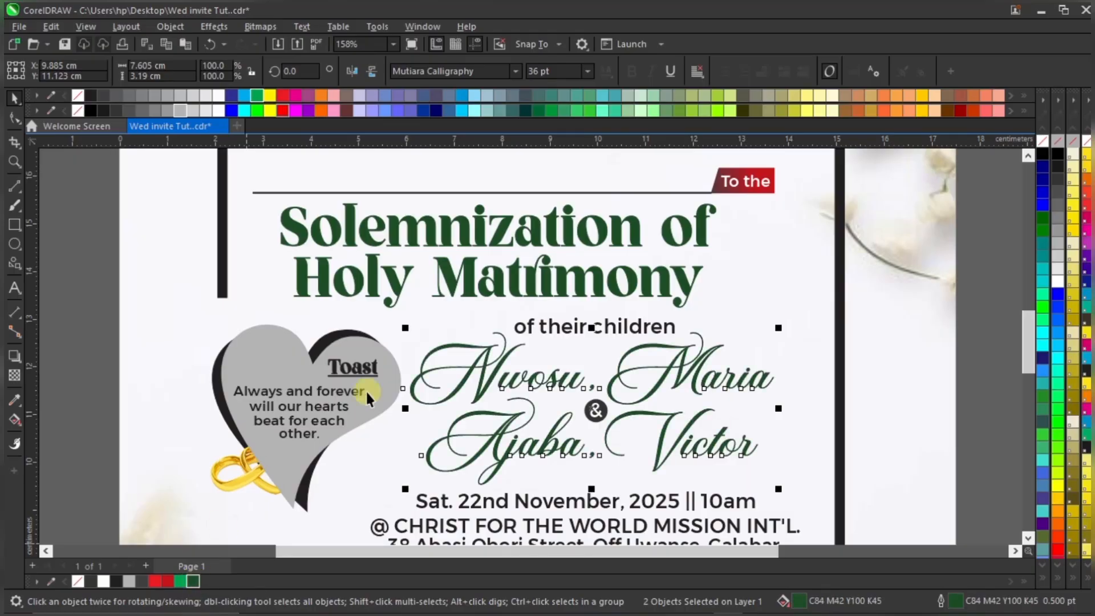
{"action": "scroll", "coordinate": [567, 286], "scroll_direction": "down", "scroll_amount": 2}
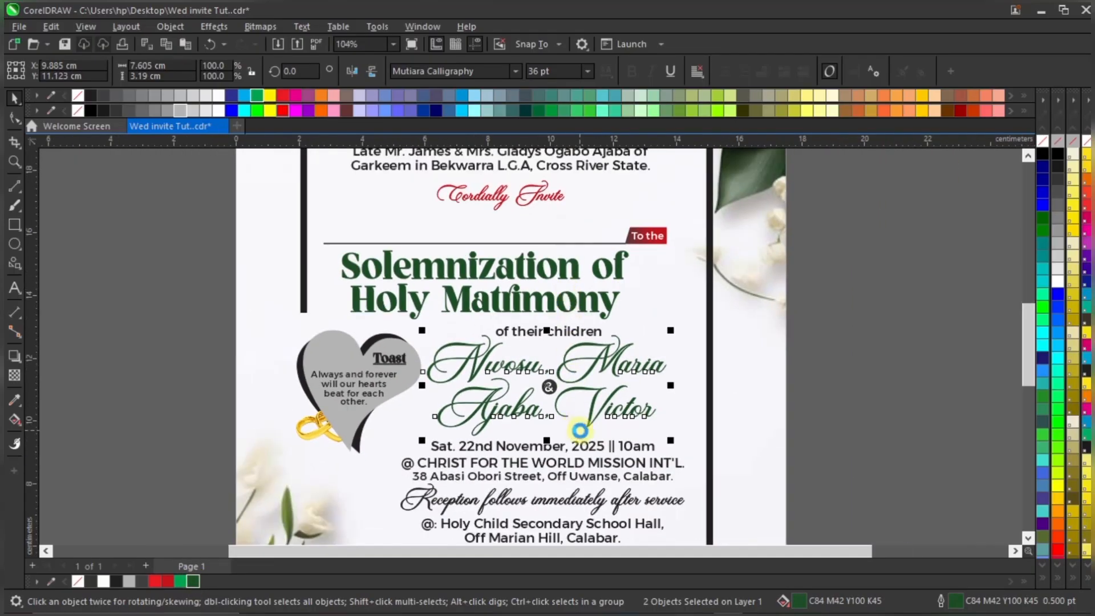
{"action": "scroll", "coordinate": [571, 428], "scroll_direction": "up", "scroll_amount": 1}
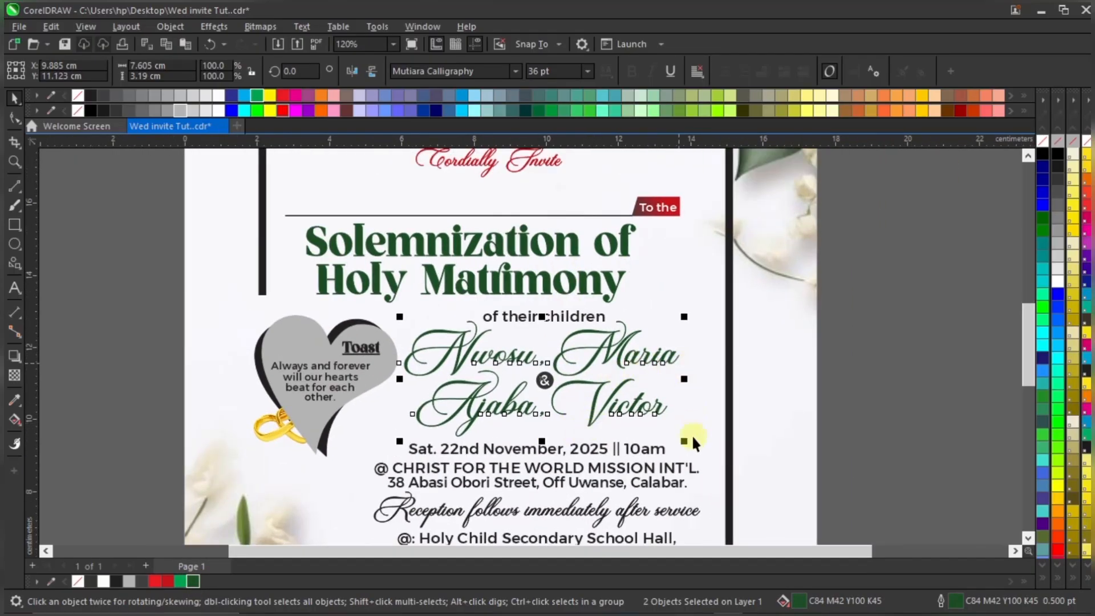
Set the two name lines' dark green outline width to 0.8 pt
{"action": "double_click", "coordinate": [961, 602]}
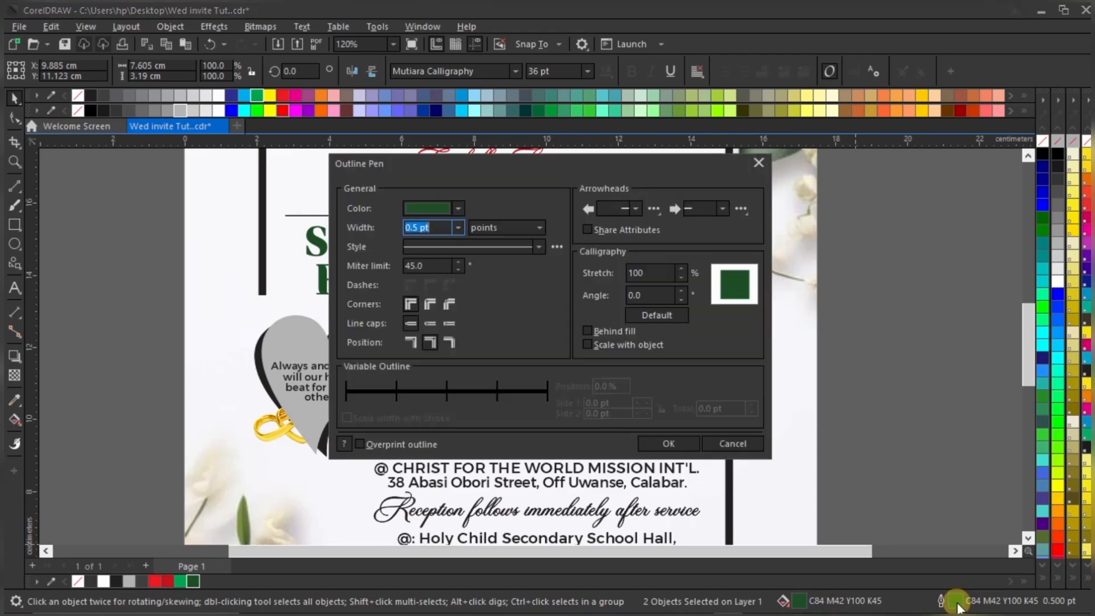
{"action": "left_click", "coordinate": [458, 228]}
{"action": "left_click", "coordinate": [440, 275]}
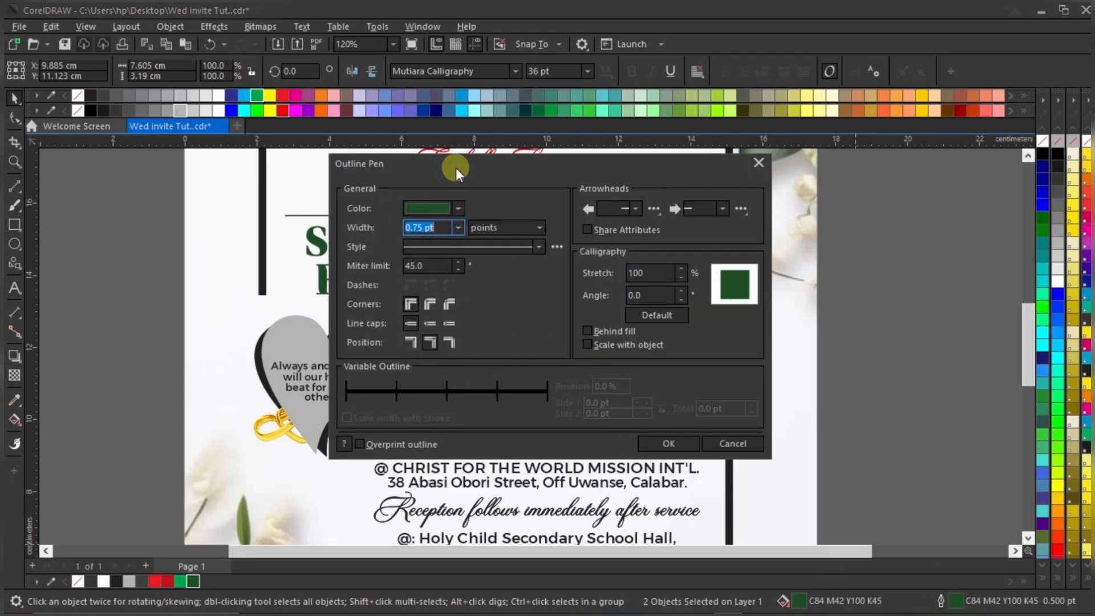
{"action": "left_click_drag", "start_coordinate": [456, 168], "coordinate": [708, 178]}
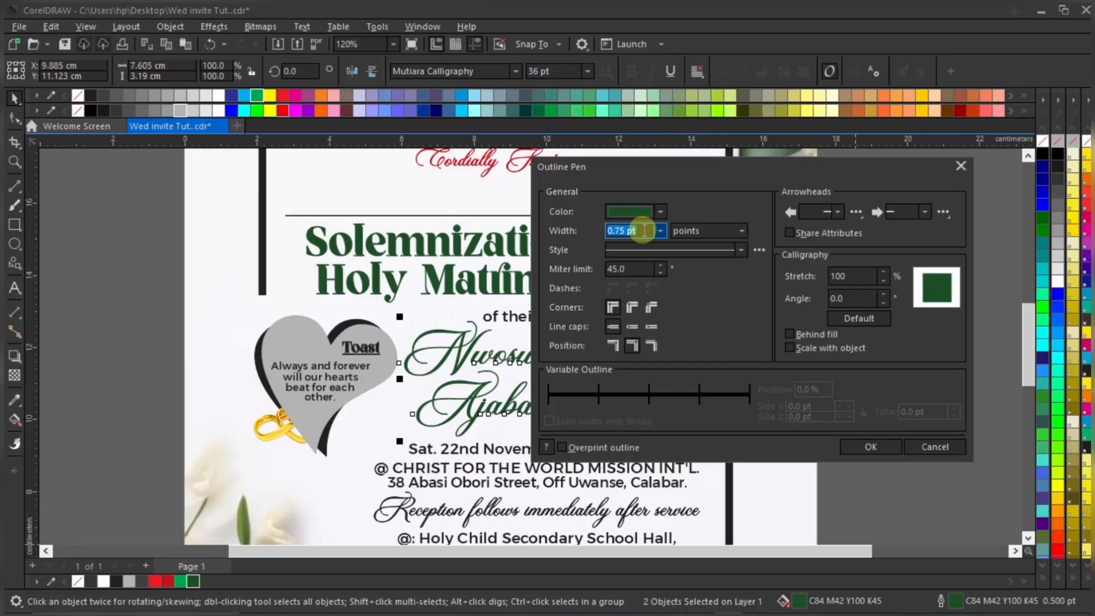
{"action": "type", "text": "0."}
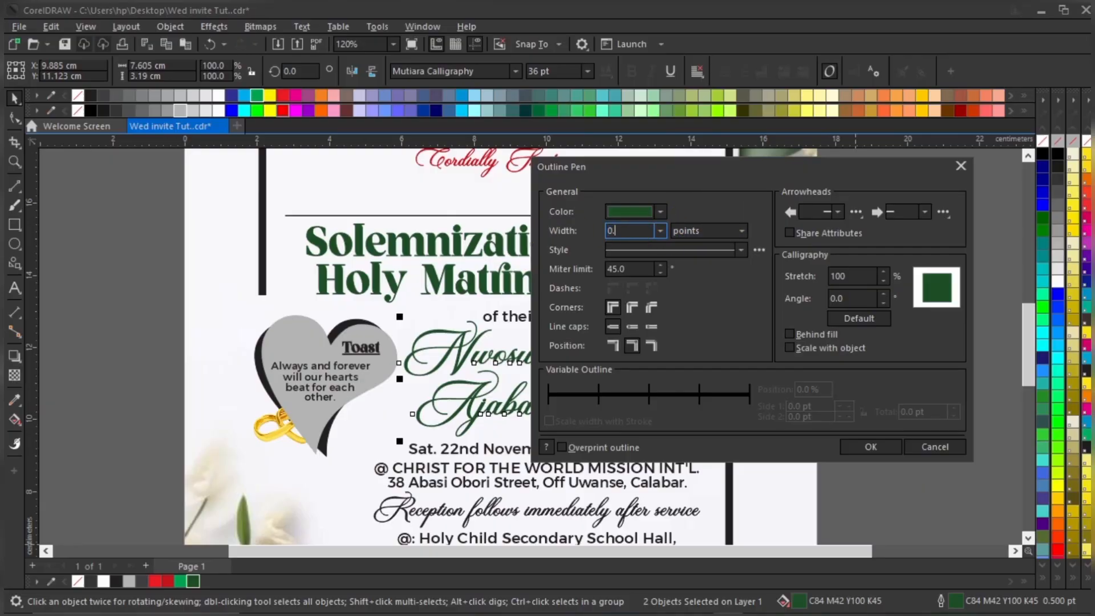
{"action": "type", "text": "8"}
{"action": "left_click", "coordinate": [879, 445]}
Fill the circle behind the ampersand red and group it with the ampersand
{"action": "left_click", "coordinate": [879, 370]}
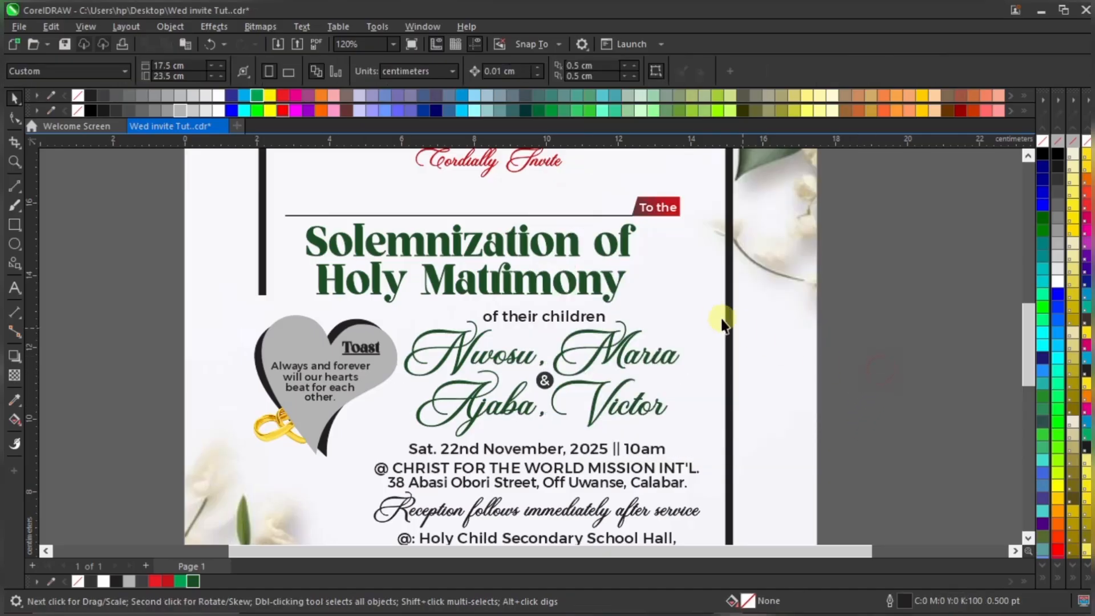
{"action": "scroll", "coordinate": [719, 318], "scroll_direction": "down", "scroll_amount": 1}
{"action": "scroll", "coordinate": [575, 375], "scroll_direction": "up", "scroll_amount": 2}
{"action": "scroll", "coordinate": [576, 376], "scroll_direction": "up", "scroll_amount": 2}
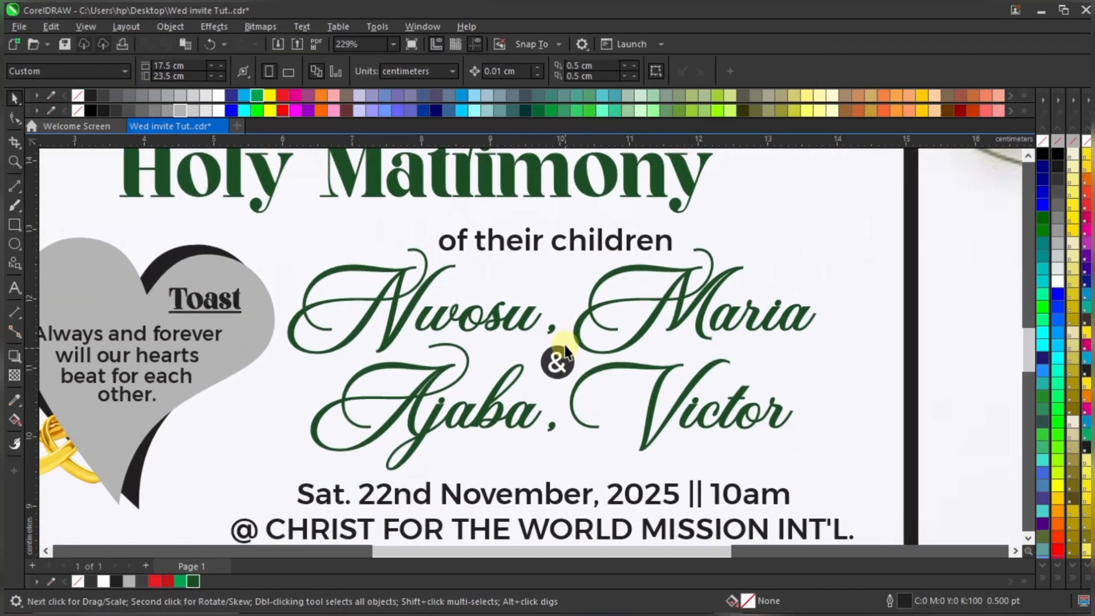
{"action": "left_click", "coordinate": [557, 359]}
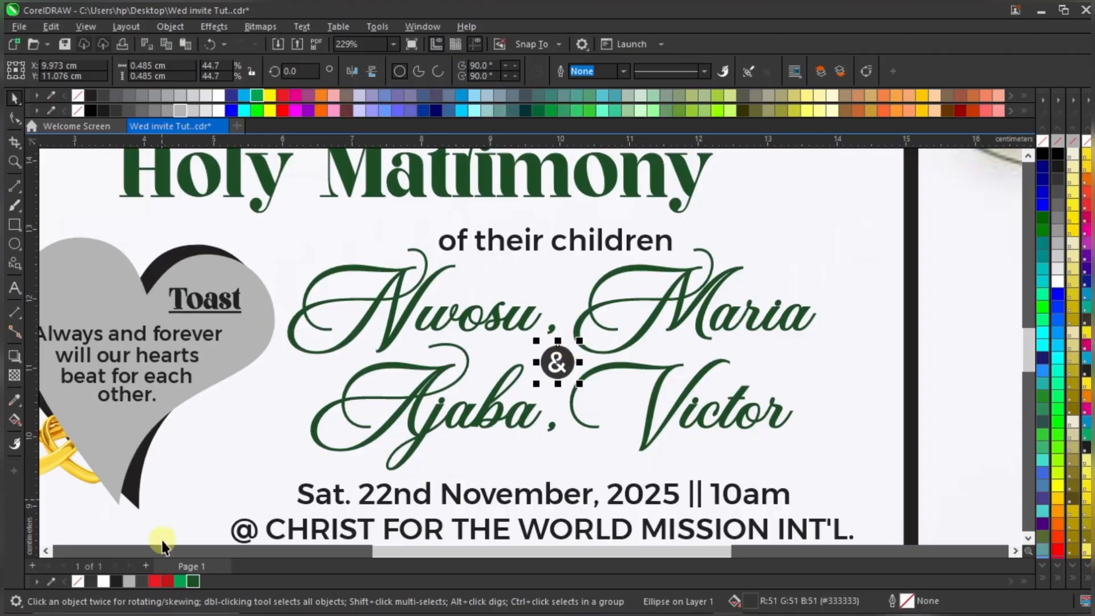
{"action": "left_click", "coordinate": [167, 581]}
{"action": "scroll", "coordinate": [553, 320], "scroll_direction": "down", "scroll_amount": 2}
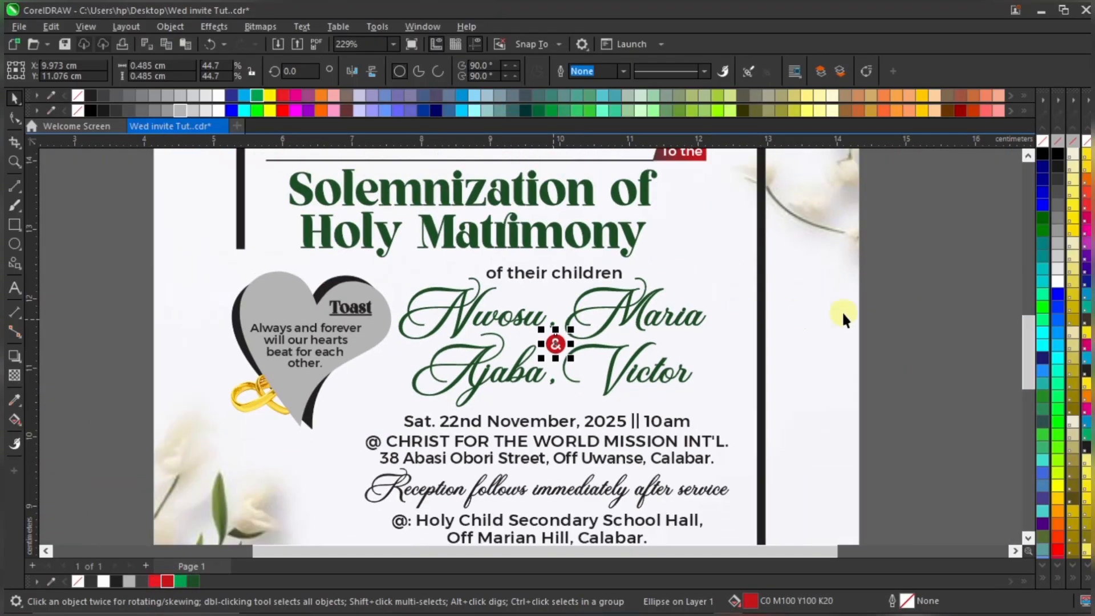
{"action": "left_click", "coordinate": [919, 301]}
{"action": "left_click_drag", "start_coordinate": [923, 302], "coordinate": [483, 384]}
{"action": "key", "text": "ctrl+g"}
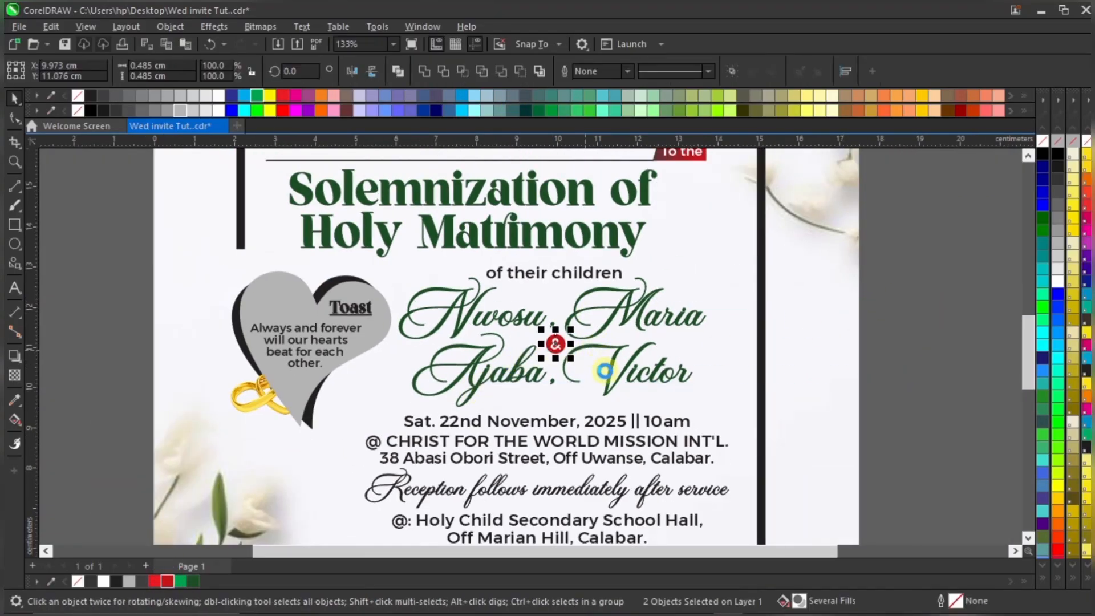
Colour the 'Sat. 22nd November, 2025 || 10am' date line red
{"action": "scroll", "coordinate": [570, 342], "scroll_direction": "down", "scroll_amount": 3}
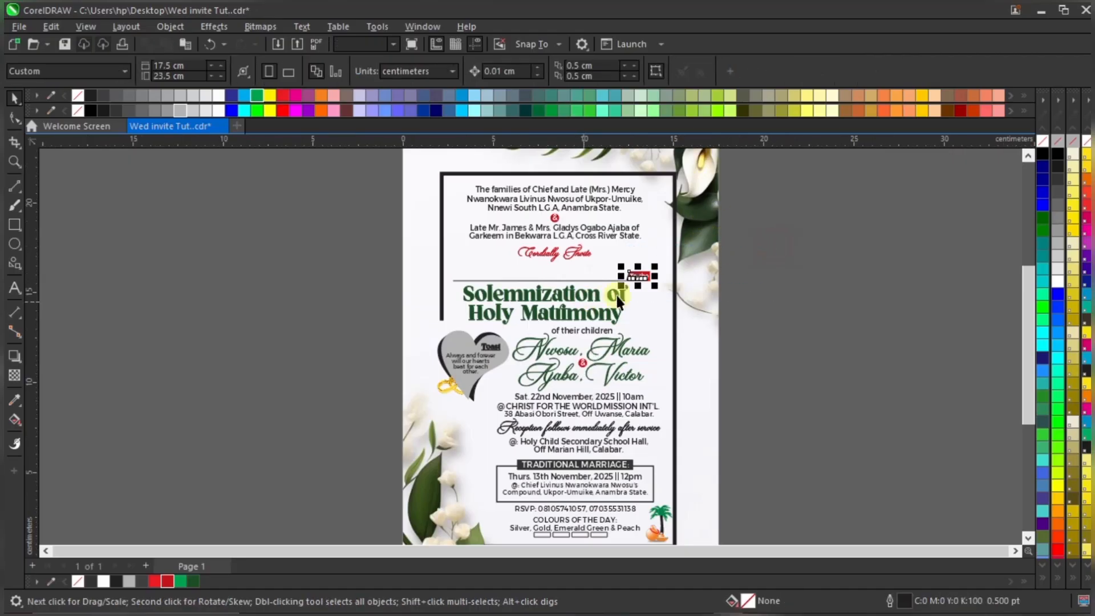
{"action": "left_click_drag", "start_coordinate": [782, 186], "coordinate": [515, 230]}
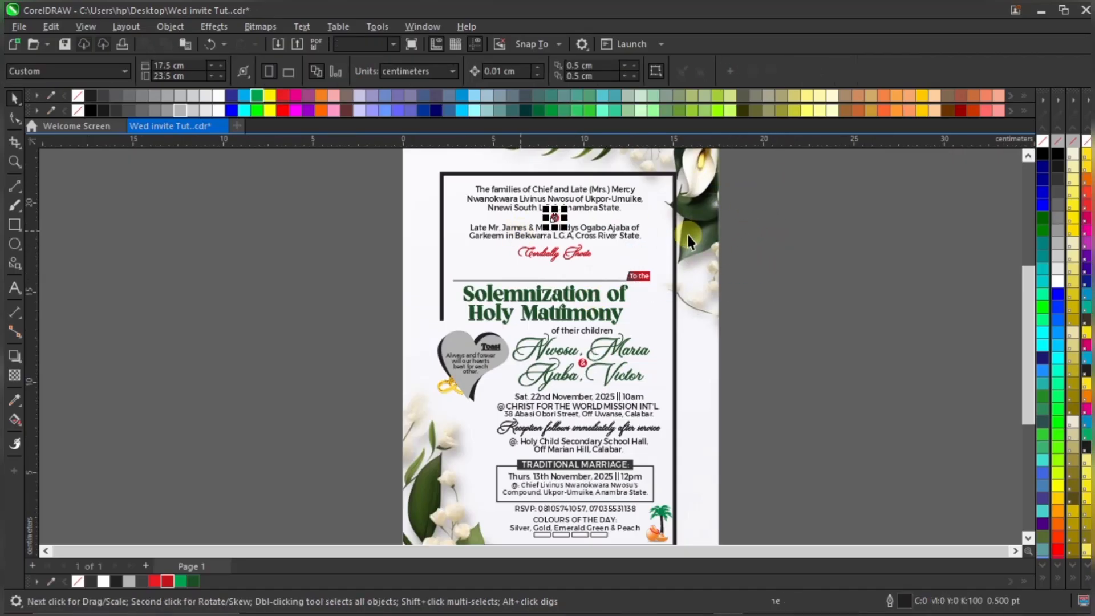
{"action": "left_click", "coordinate": [815, 273]}
{"action": "scroll", "coordinate": [610, 436], "scroll_direction": "up", "scroll_amount": 1}
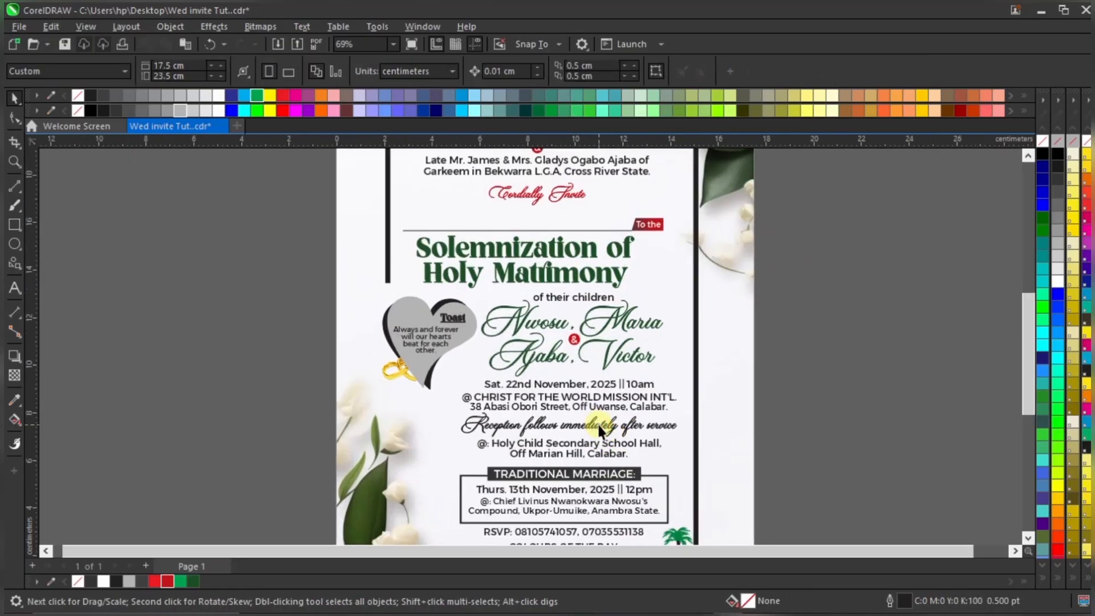
{"action": "scroll", "coordinate": [554, 399], "scroll_direction": "down", "scroll_amount": 2}
{"action": "scroll", "coordinate": [568, 452], "scroll_direction": "up", "scroll_amount": 1}
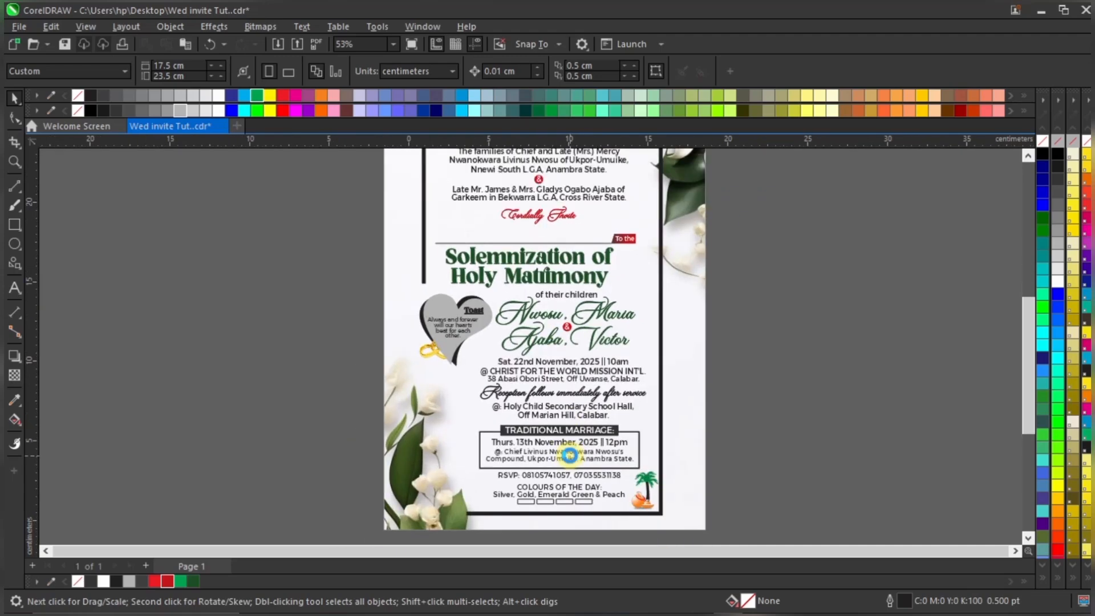
{"action": "scroll", "coordinate": [569, 452], "scroll_direction": "up", "scroll_amount": 2}
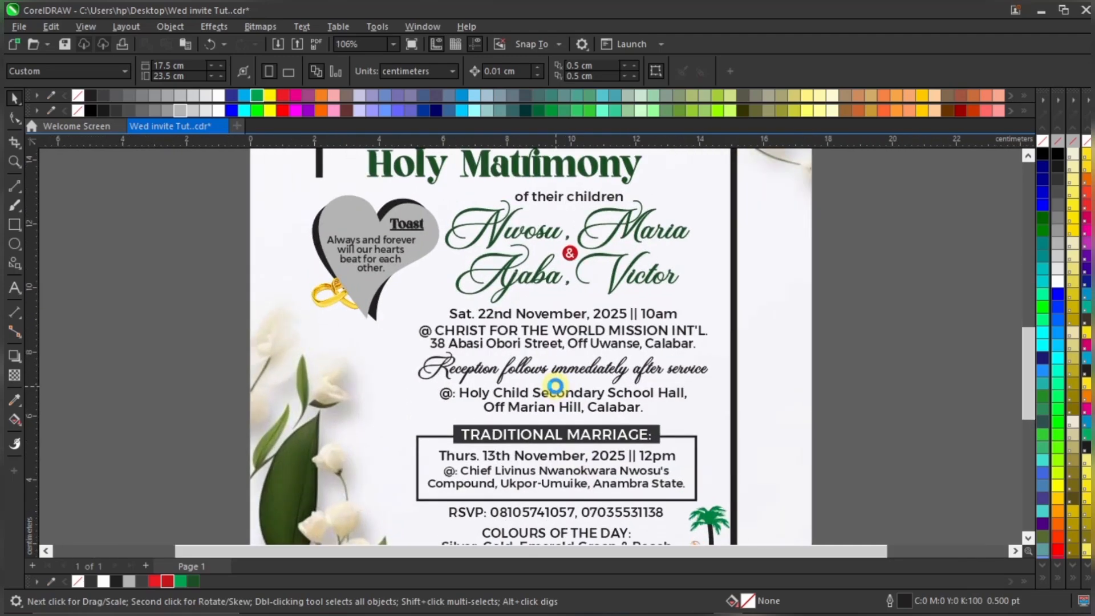
{"action": "left_click", "coordinate": [596, 314]}
{"action": "left_click", "coordinate": [169, 580]}
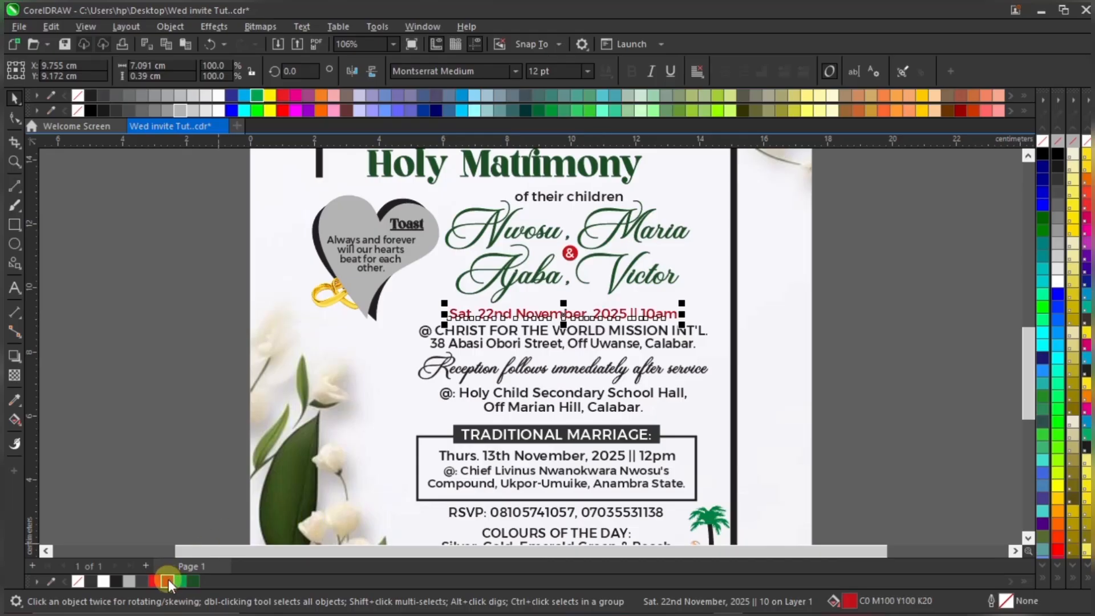
{"action": "left_click", "coordinate": [876, 273]}
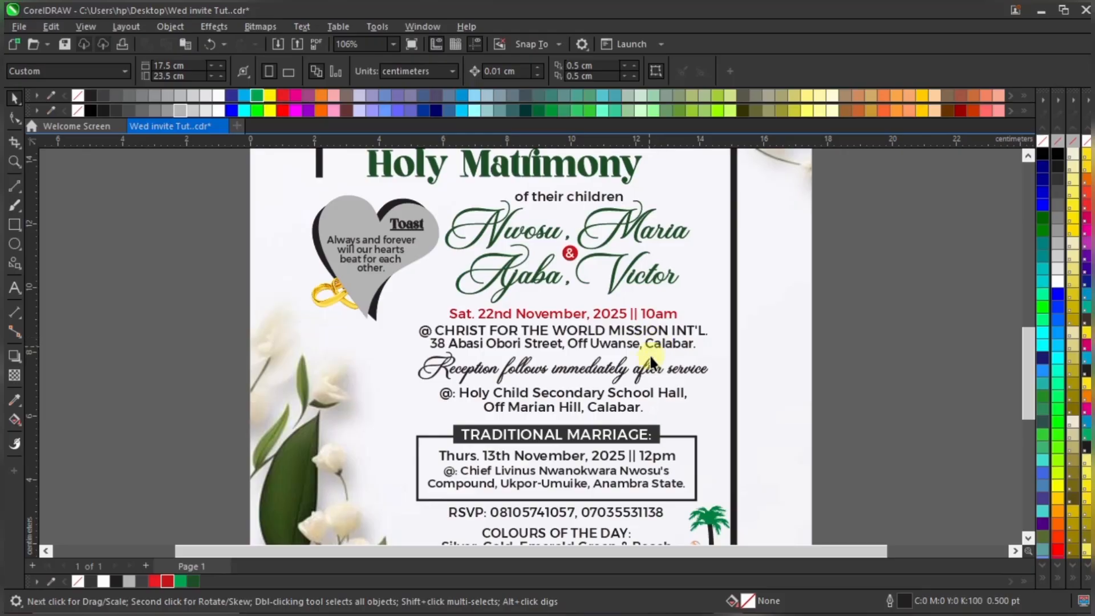
{"action": "scroll", "coordinate": [564, 338], "scroll_direction": "down", "scroll_amount": 1}
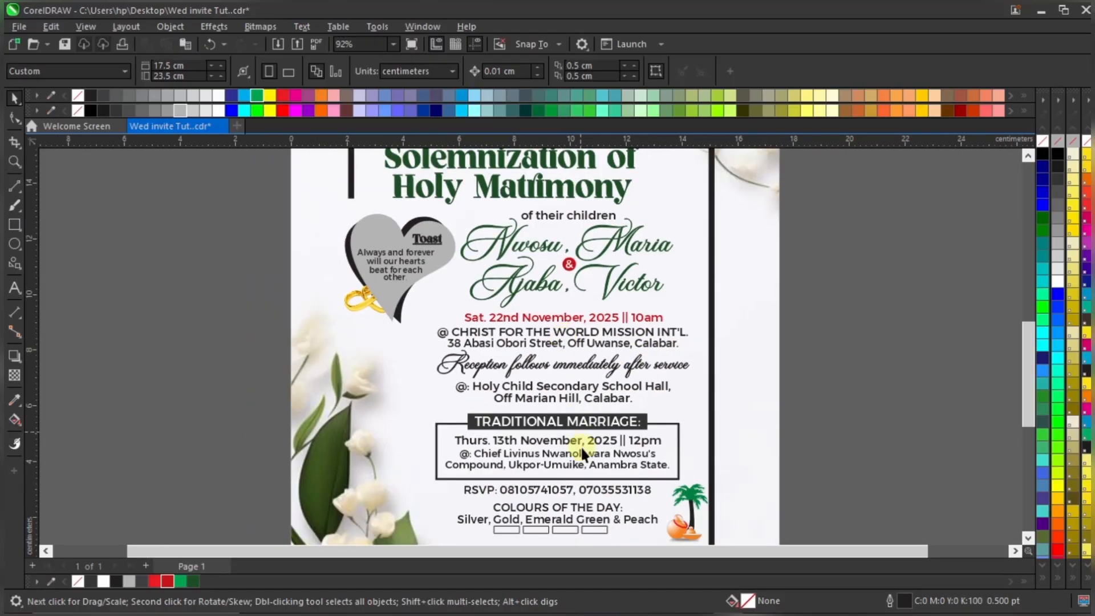
Fill the TRADITIONAL MARRIAGE banner red
{"action": "scroll", "coordinate": [628, 486], "scroll_direction": "up", "scroll_amount": 3}
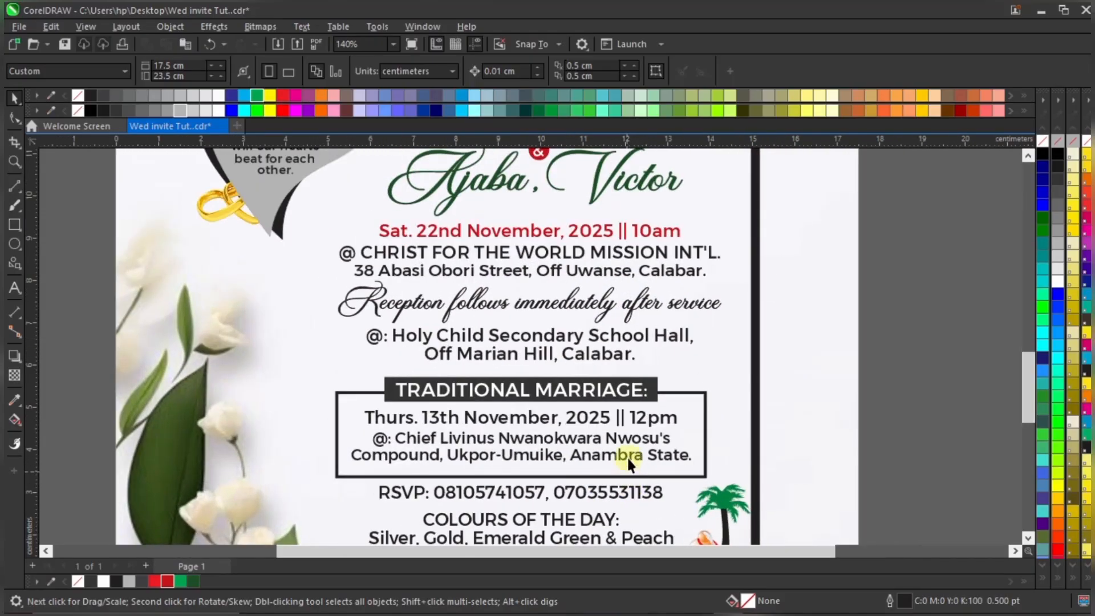
{"action": "left_click", "coordinate": [652, 391]}
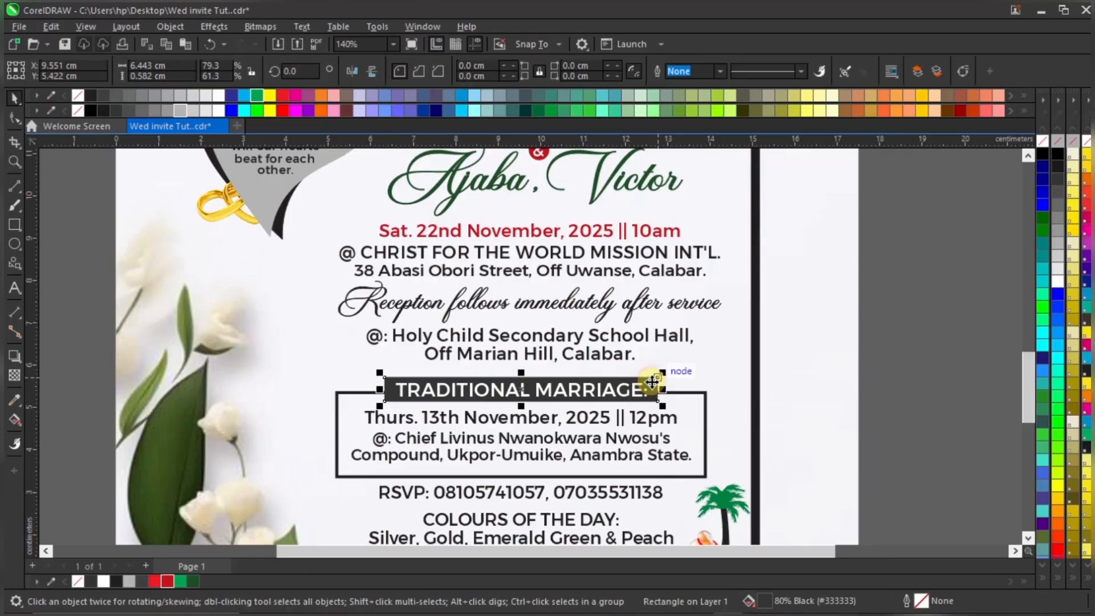
{"action": "left_click", "coordinate": [167, 582]}
{"action": "scroll", "coordinate": [454, 371], "scroll_direction": "down", "scroll_amount": 2}
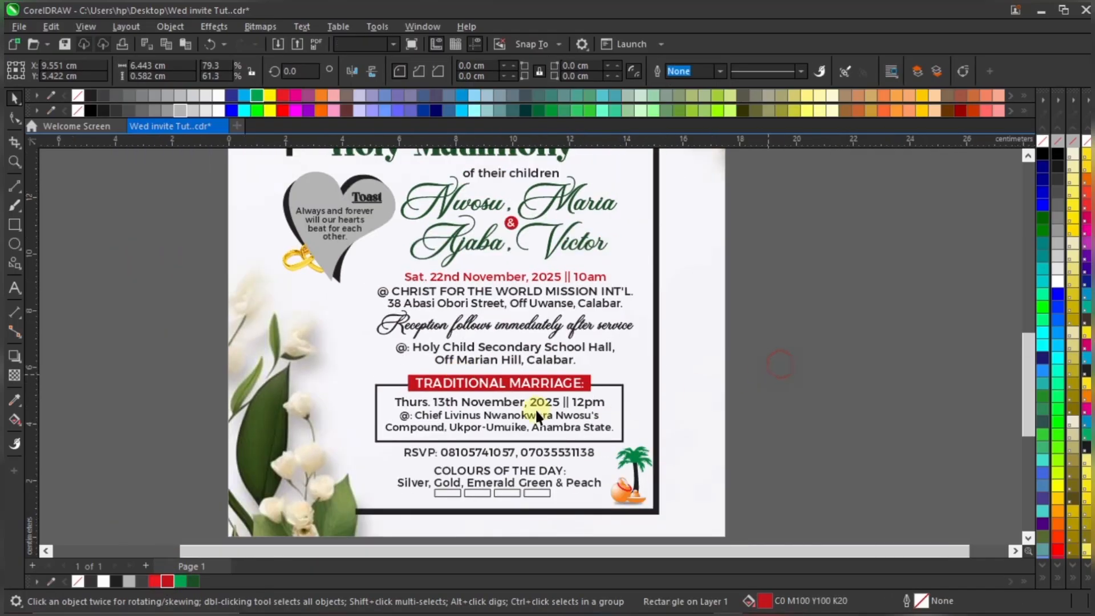
{"action": "left_click", "coordinate": [505, 396]}
{"action": "scroll", "coordinate": [506, 396], "scroll_direction": "up", "scroll_amount": 4}
Add a red-to-black fountain fill to the banner and adjust its direction
{"action": "key", "text": "g"}
{"action": "left_click_drag", "start_coordinate": [498, 376], "coordinate": [245, 430]}
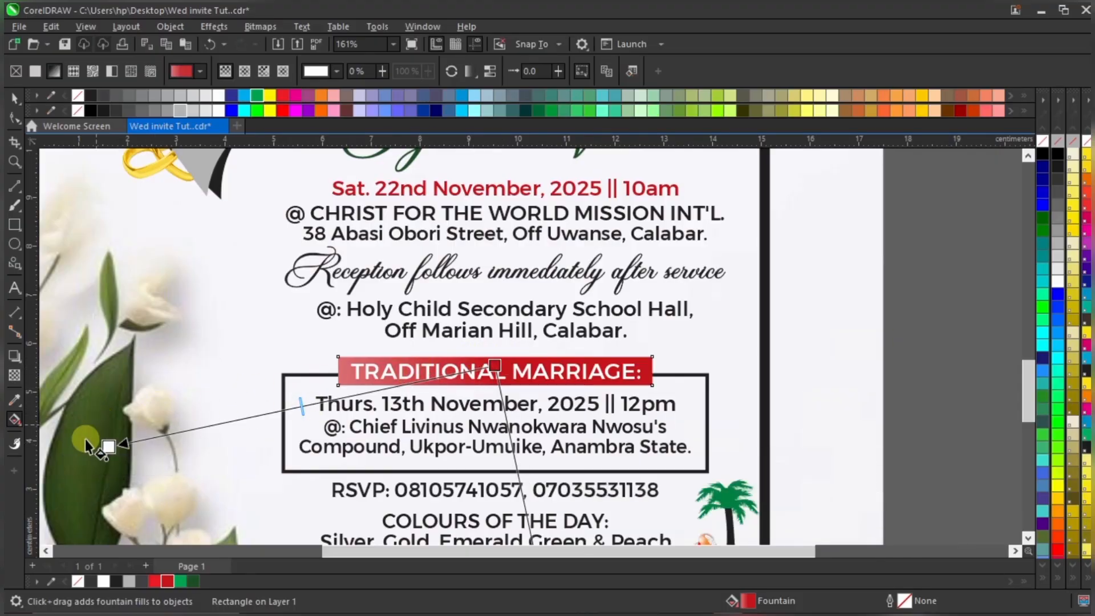
{"action": "left_click", "coordinate": [108, 446]}
{"action": "left_click", "coordinate": [115, 581]}
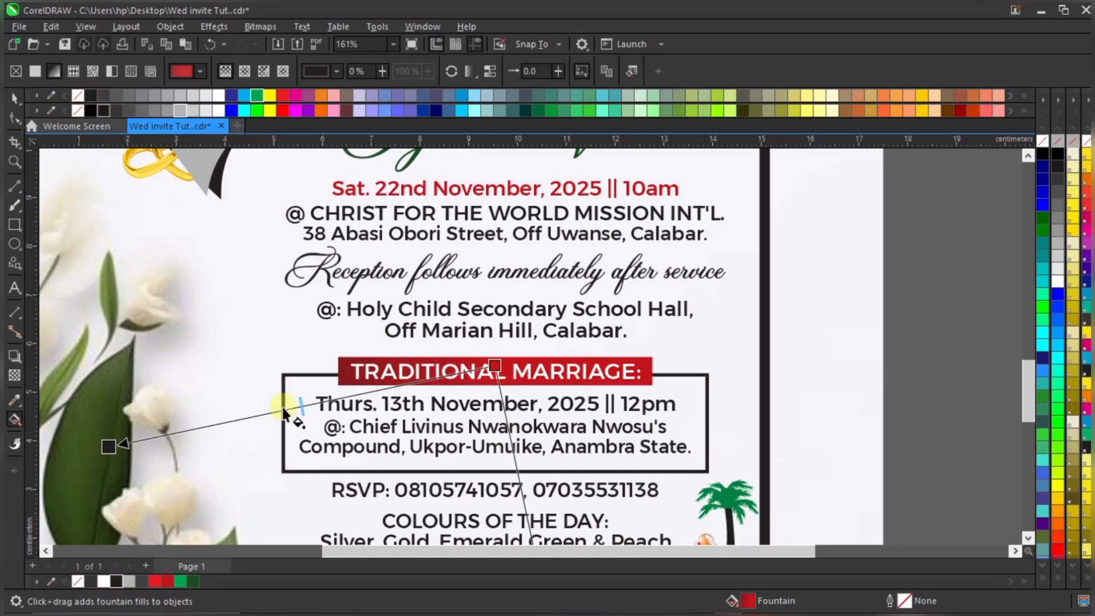
{"action": "left_click_drag", "start_coordinate": [109, 446], "coordinate": [192, 431]}
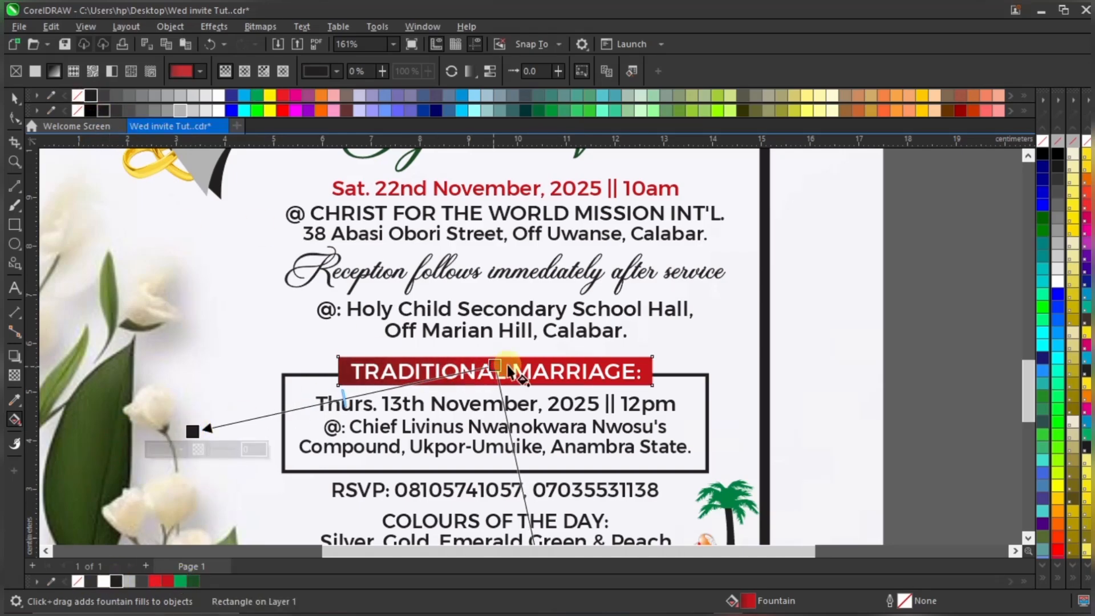
{"action": "left_click_drag", "start_coordinate": [494, 366], "coordinate": [517, 357]}
{"action": "left_click_drag", "start_coordinate": [192, 432], "coordinate": [315, 412]}
{"action": "left_click_drag", "start_coordinate": [522, 358], "coordinate": [575, 329]}
{"action": "key", "text": "space"}
{"action": "scroll", "coordinate": [606, 333], "scroll_direction": "down", "scroll_amount": 1}
{"action": "key", "text": "space"}
{"action": "scroll", "coordinate": [605, 333], "scroll_direction": "down", "scroll_amount": 2}
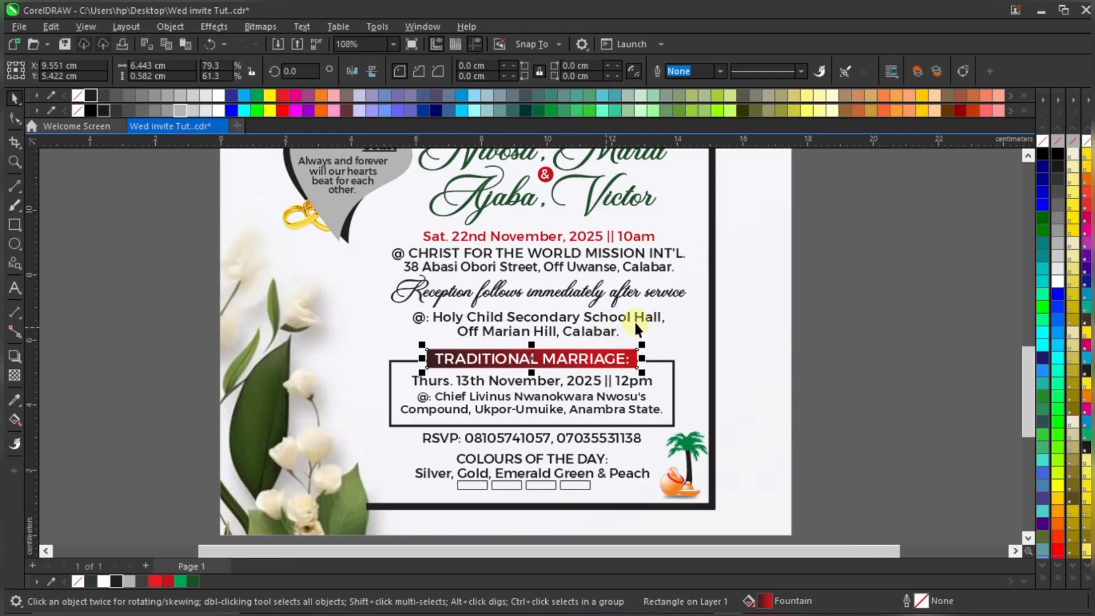
Fill the details box dark green (C84 M42 Y100 K45) with no outline
{"action": "left_click", "coordinate": [807, 344]}
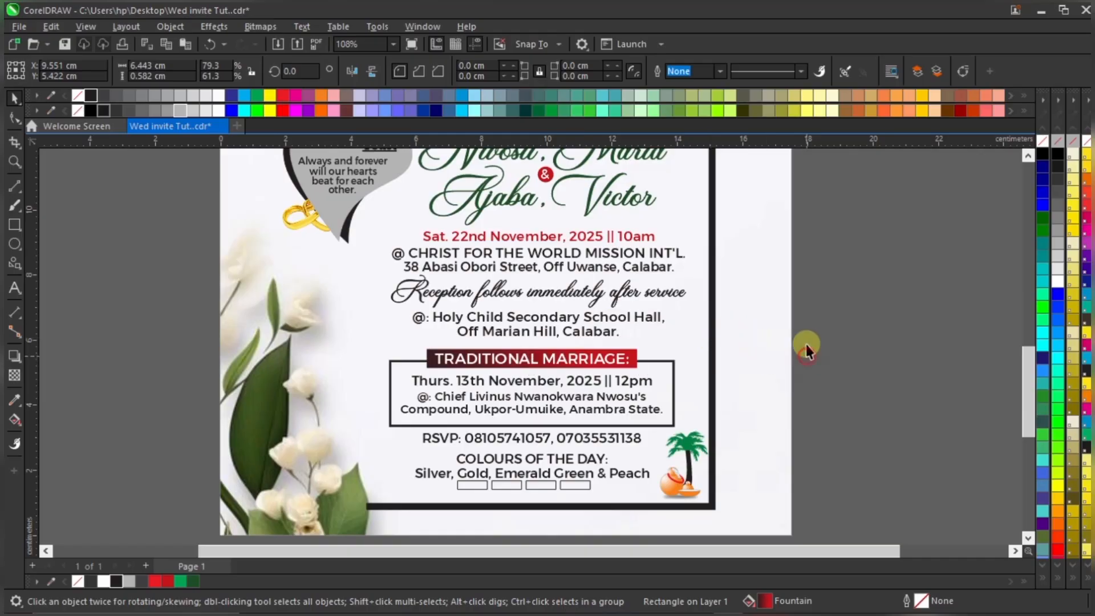
{"action": "left_click", "coordinate": [668, 374]}
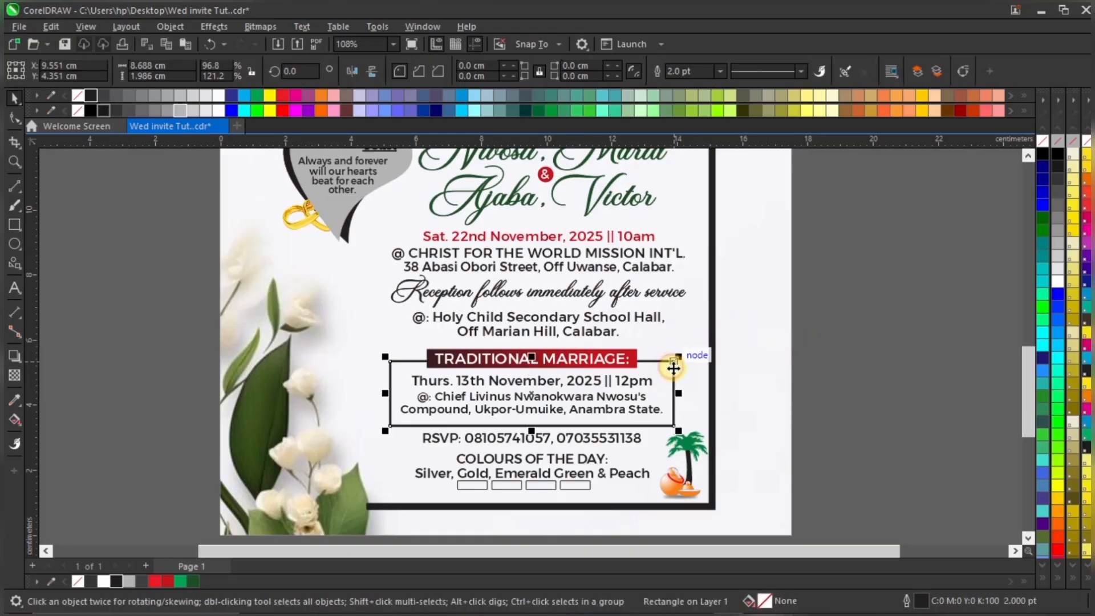
{"action": "right_click", "coordinate": [194, 581]}
{"action": "scroll", "coordinate": [505, 390], "scroll_direction": "down", "scroll_amount": 2}
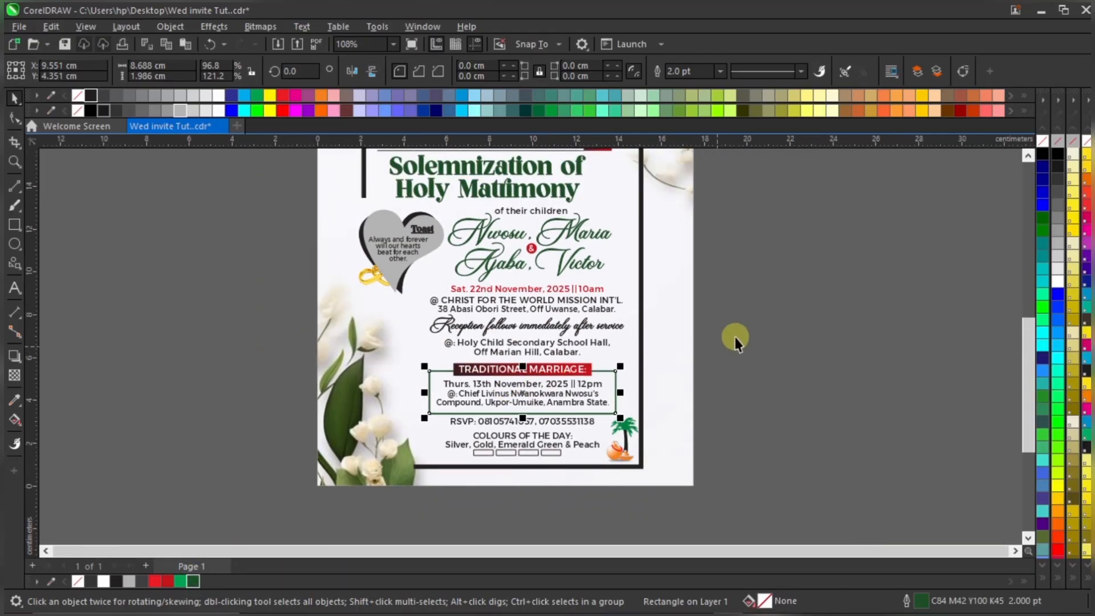
{"action": "left_click", "coordinate": [736, 339]}
{"action": "scroll", "coordinate": [586, 436], "scroll_direction": "up", "scroll_amount": 2}
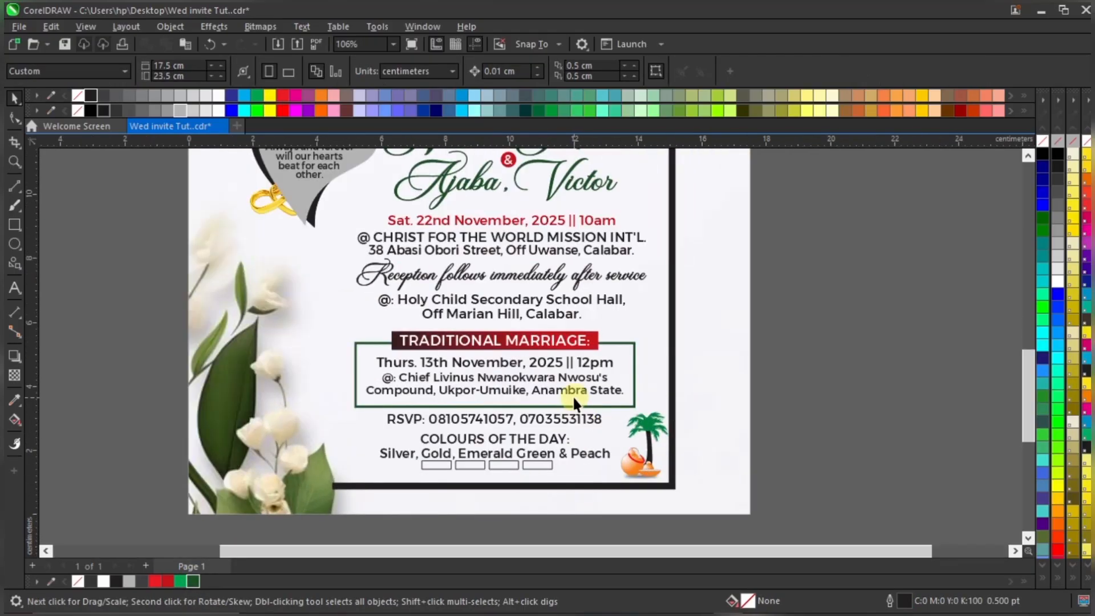
{"action": "scroll", "coordinate": [575, 396], "scroll_direction": "down", "scroll_amount": 3}
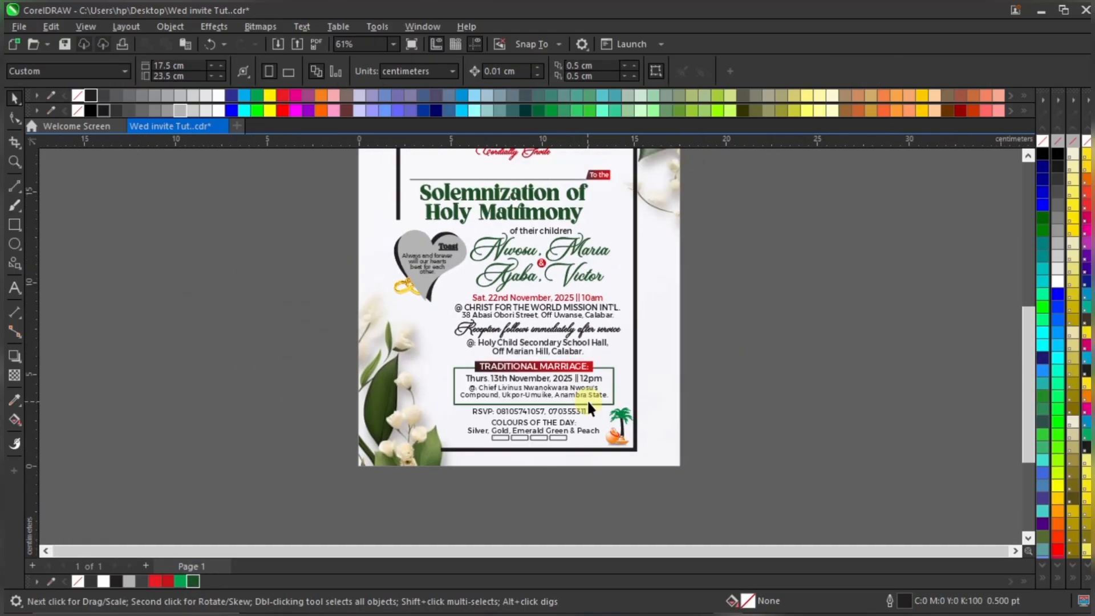
{"action": "scroll", "coordinate": [589, 402], "scroll_direction": "up", "scroll_amount": 1}
{"action": "scroll", "coordinate": [592, 406], "scroll_direction": "down", "scroll_amount": 3}
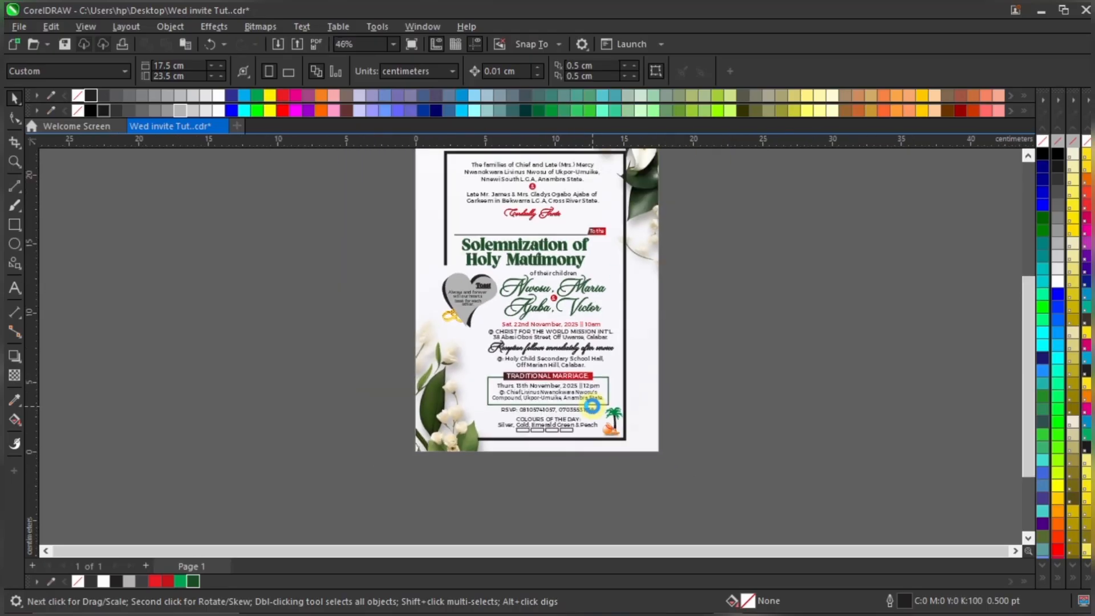
{"action": "scroll", "coordinate": [593, 406], "scroll_direction": "up", "scroll_amount": 3}
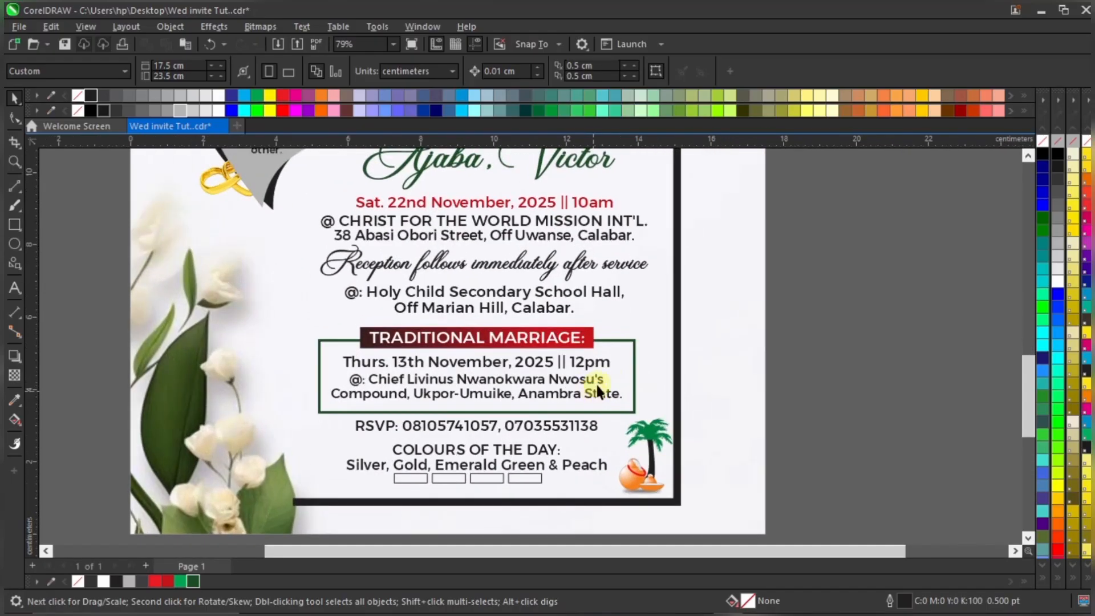
{"action": "left_click", "coordinate": [630, 345]}
{"action": "left_click", "coordinate": [194, 581]}
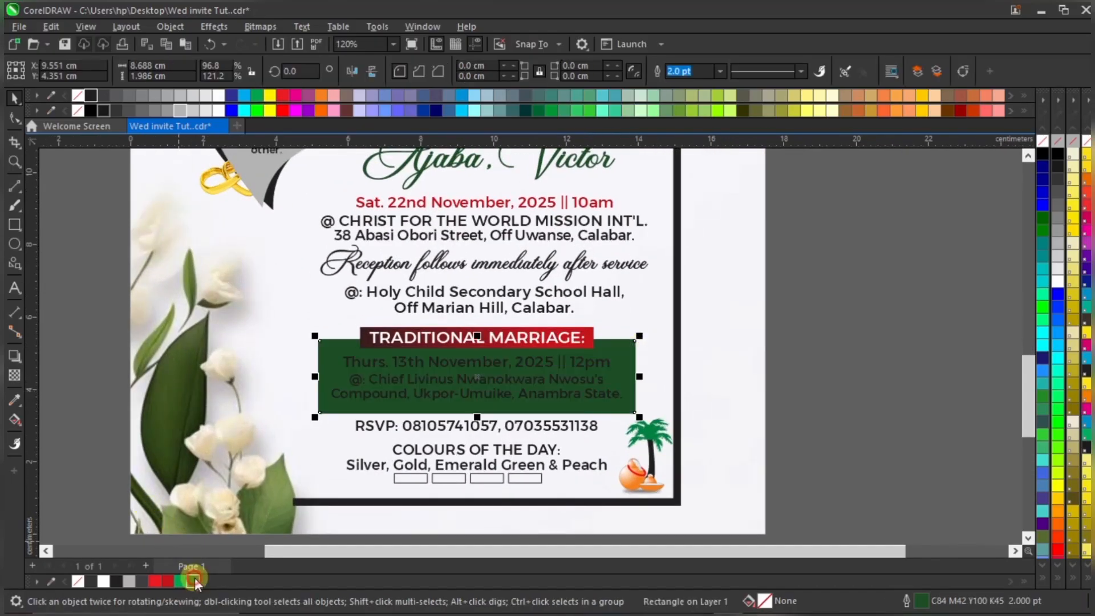
{"action": "right_click", "coordinate": [78, 581]}
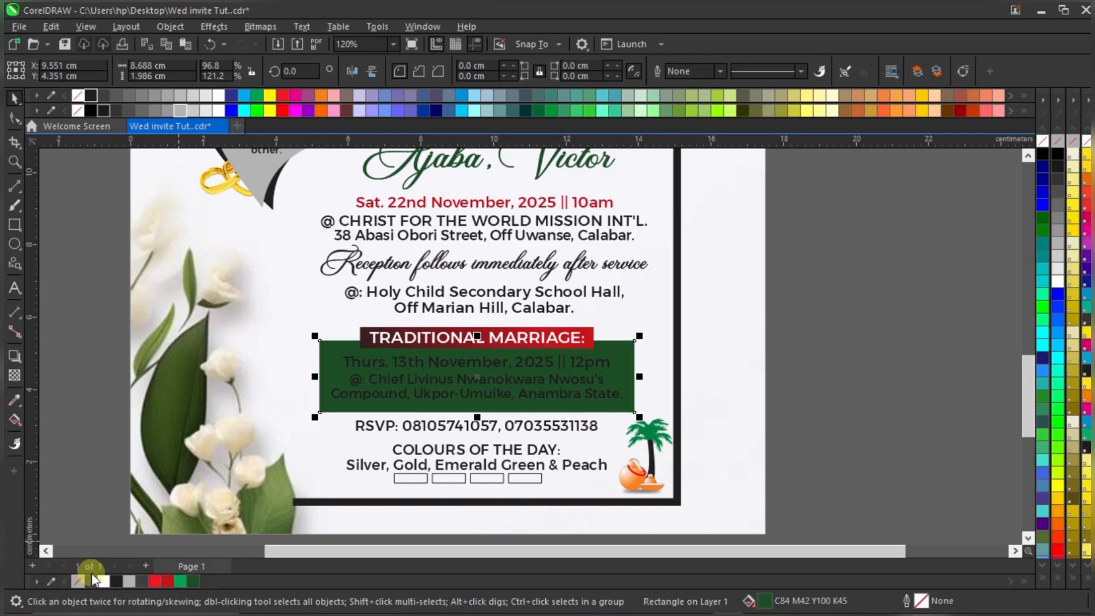
{"action": "left_click", "coordinate": [792, 339]}
Make the three text lines inside the green box white
{"action": "left_click_drag", "start_coordinate": [794, 340], "coordinate": [298, 416]}
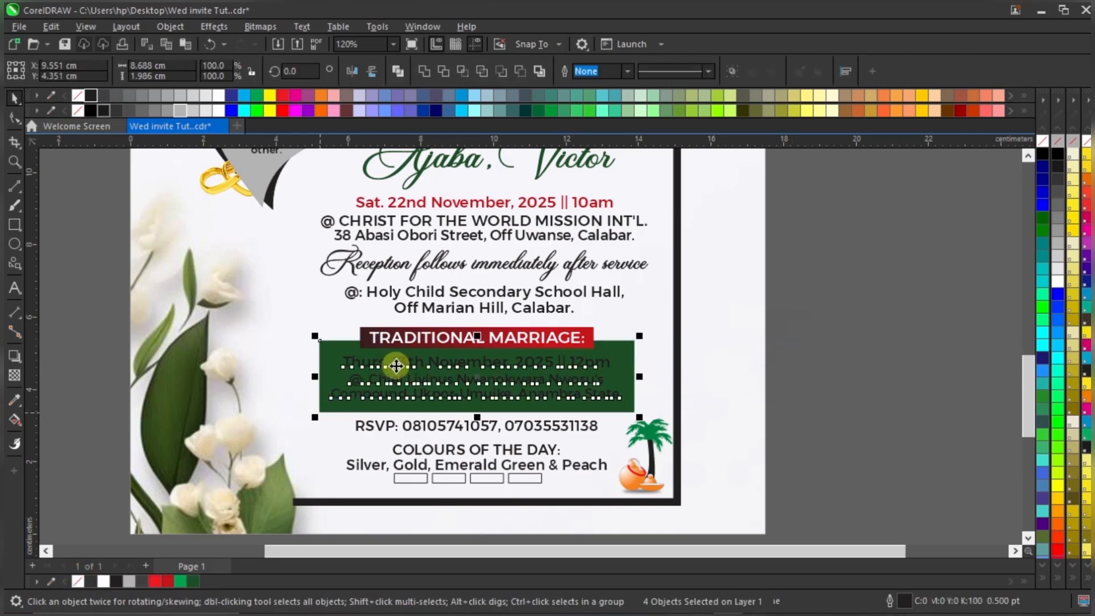
{"action": "left_click", "coordinate": [807, 337]}
{"action": "left_click_drag", "start_coordinate": [813, 338], "coordinate": [315, 407]}
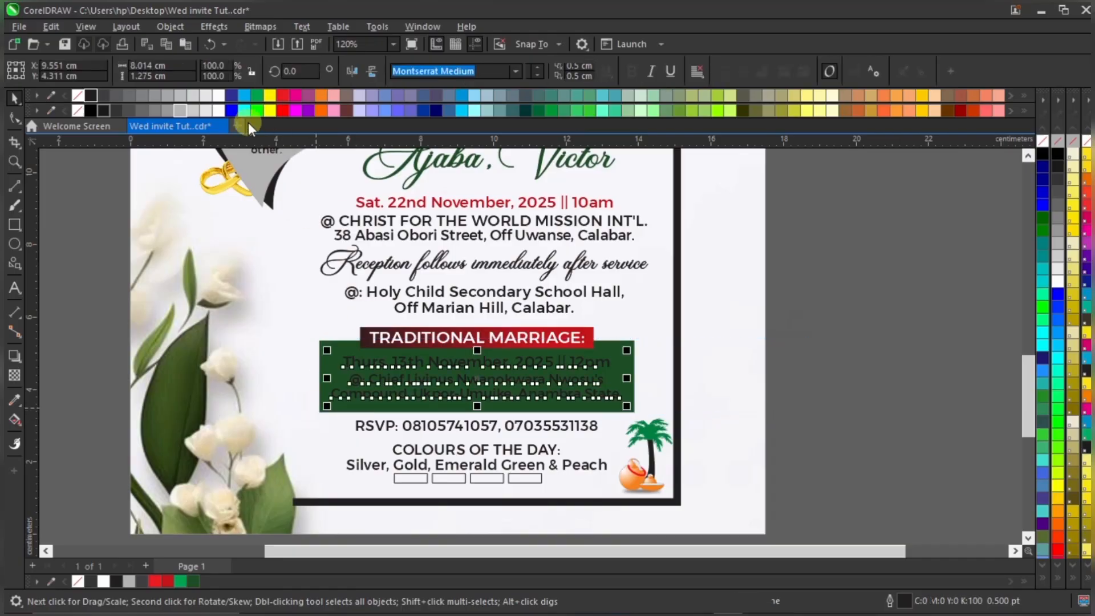
{"action": "left_click", "coordinate": [218, 109]}
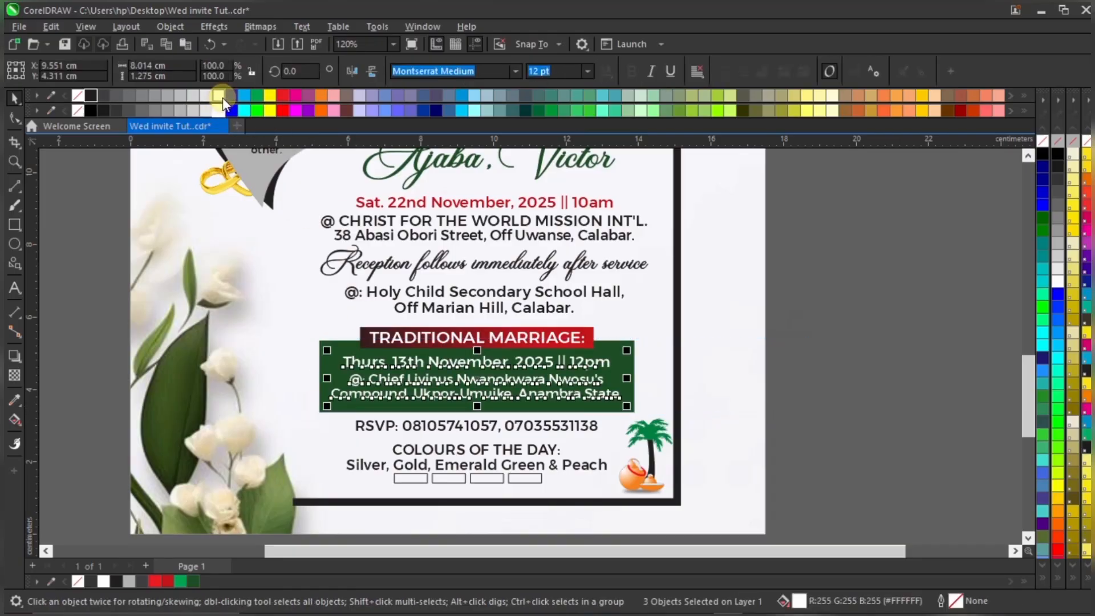
{"action": "left_click", "coordinate": [221, 96]}
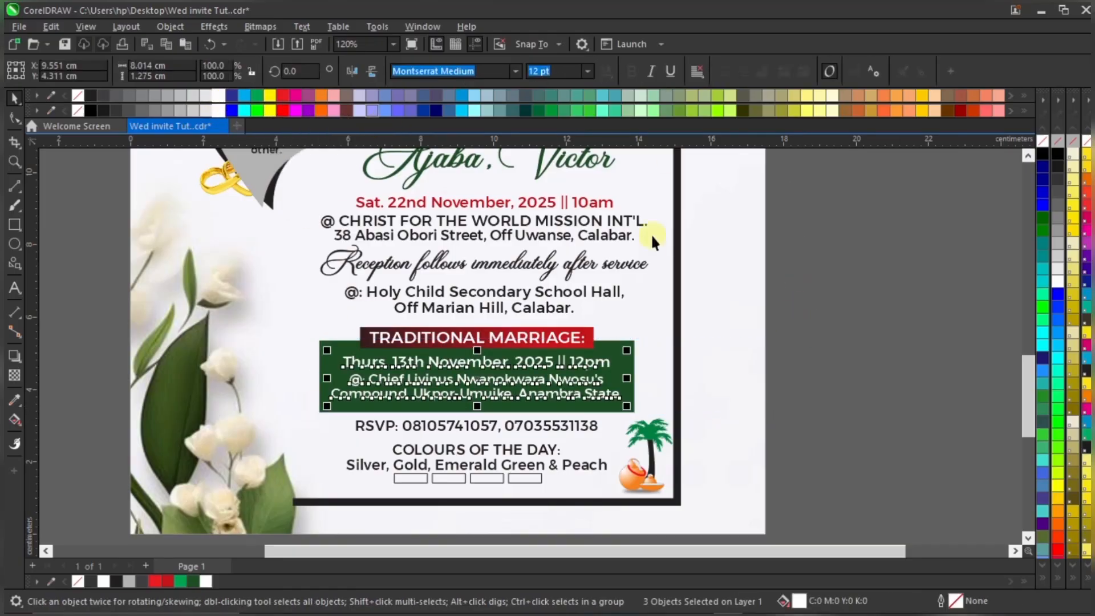
{"action": "left_click", "coordinate": [799, 372]}
{"action": "scroll", "coordinate": [620, 368], "scroll_direction": "down", "scroll_amount": 3}
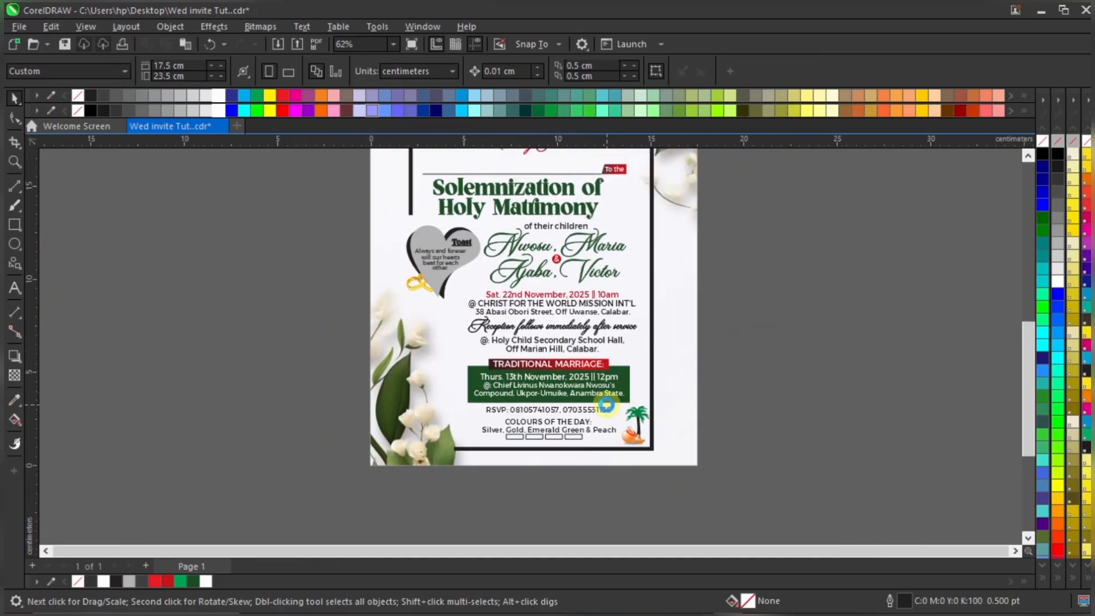
{"action": "scroll", "coordinate": [613, 390], "scroll_direction": "up", "scroll_amount": 2}
{"action": "left_click", "coordinate": [637, 365]}
Colour the 'RSVP:' label red and nudge the RSVP line up slightly
{"action": "scroll", "coordinate": [637, 365], "scroll_direction": "up", "scroll_amount": 2}
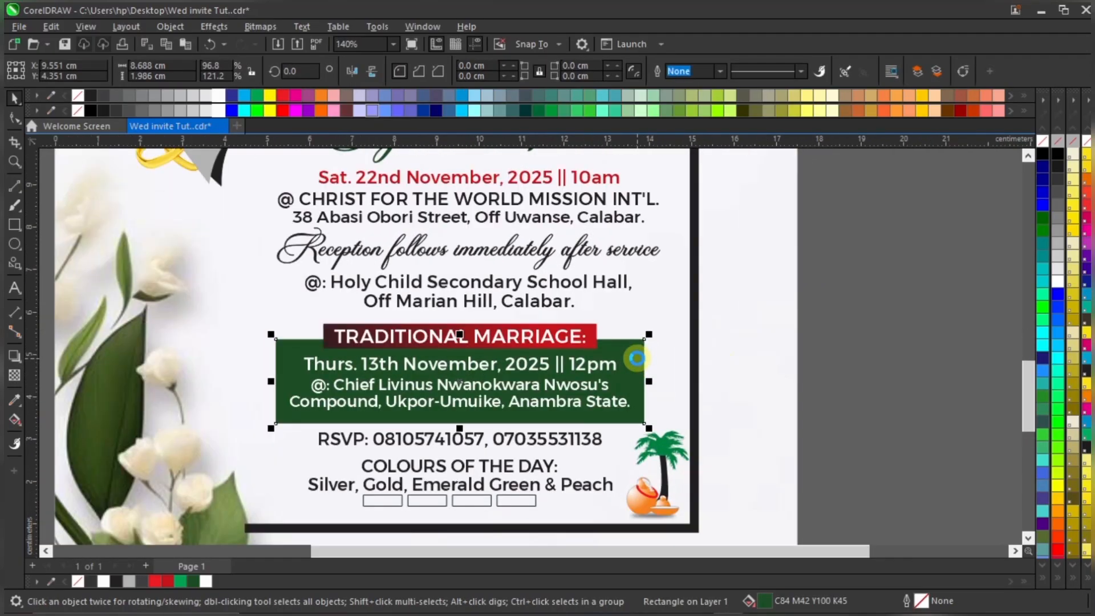
{"action": "left_click", "coordinate": [851, 362]}
{"action": "left_click", "coordinate": [570, 442]}
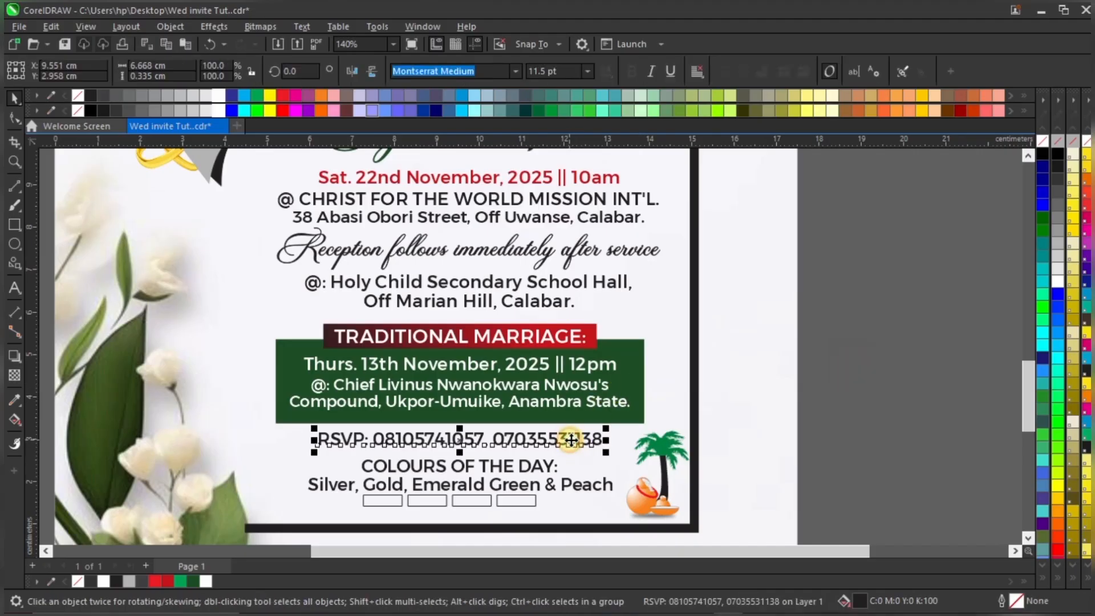
{"action": "scroll", "coordinate": [351, 448], "scroll_direction": "up", "scroll_amount": 1}
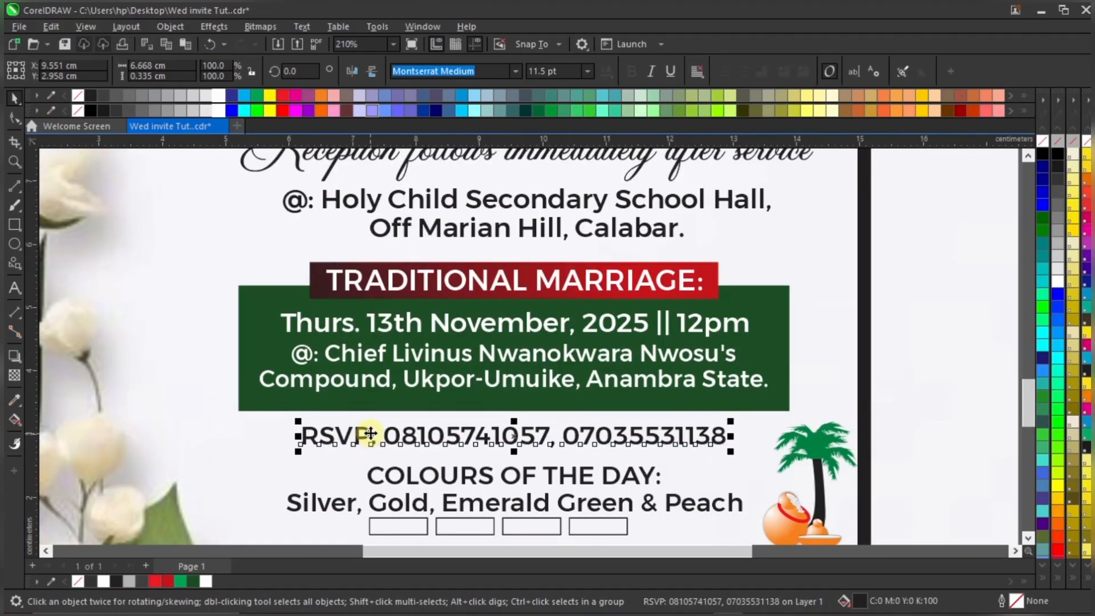
{"action": "double_click", "coordinate": [365, 435]}
{"action": "left_click_drag", "start_coordinate": [375, 436], "coordinate": [255, 454]}
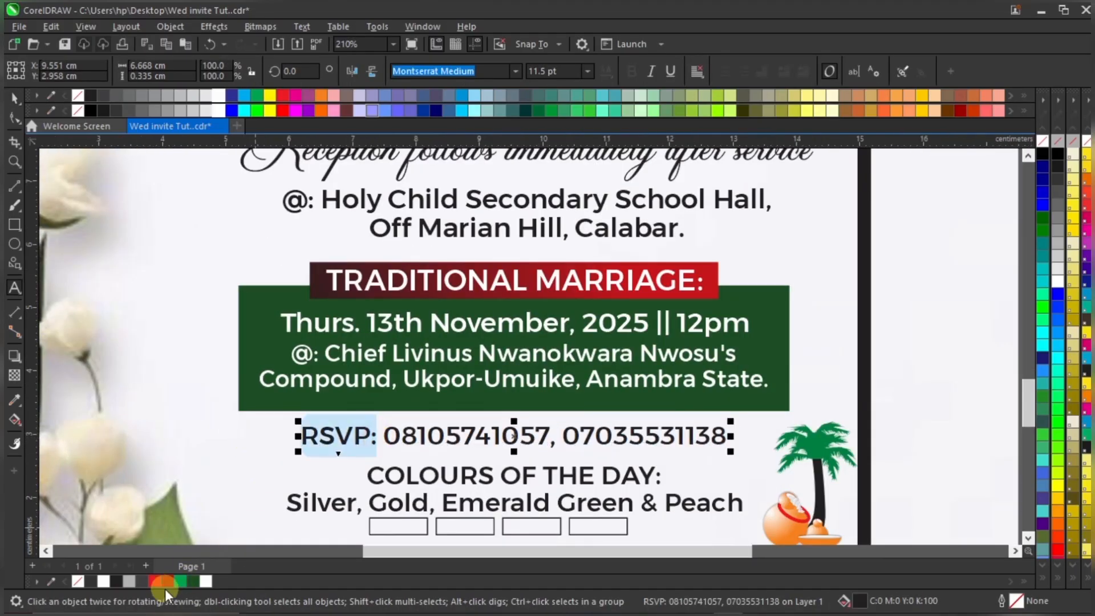
{"action": "left_click", "coordinate": [166, 581]}
{"action": "key", "text": "ctrl+space"}
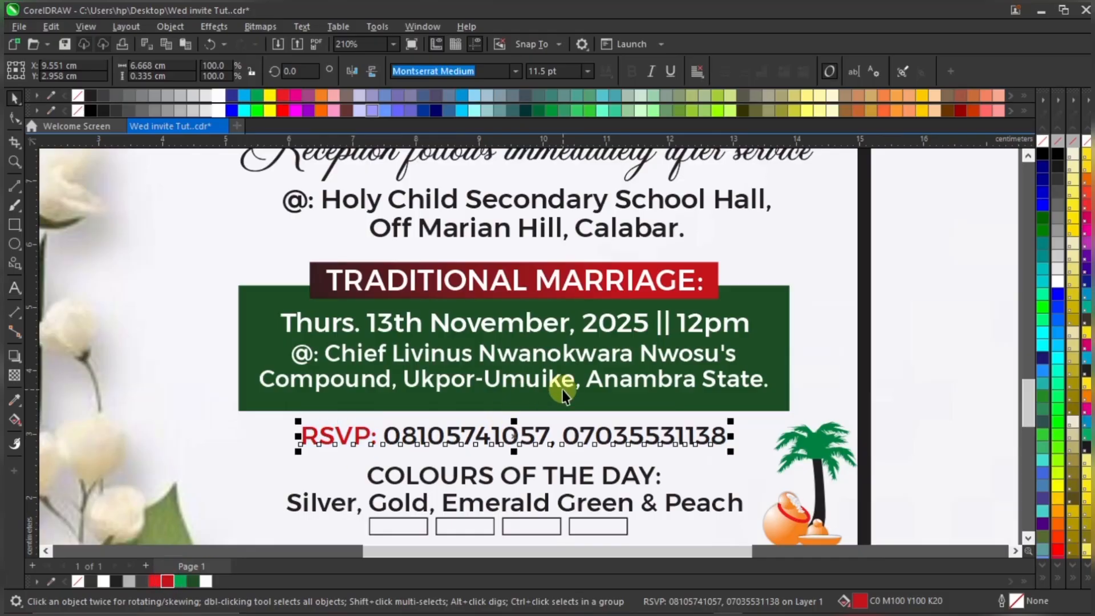
{"action": "key", "text": "Up"}
{"action": "scroll", "coordinate": [562, 396], "scroll_direction": "down", "scroll_amount": 4}
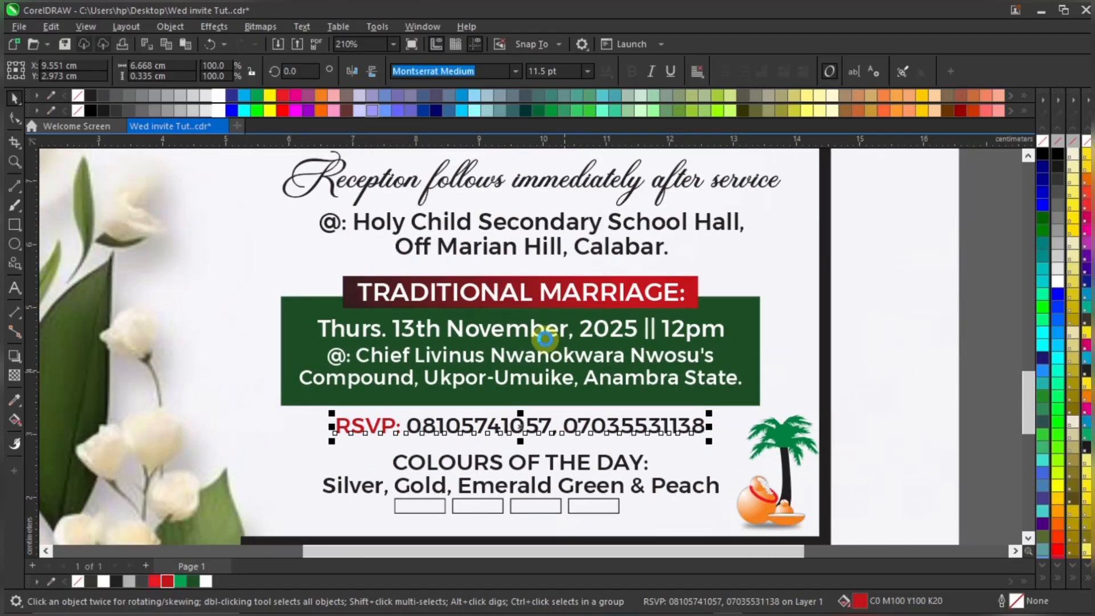
{"action": "left_click", "coordinate": [844, 399]}
{"action": "scroll", "coordinate": [495, 453], "scroll_direction": "up", "scroll_amount": 4}
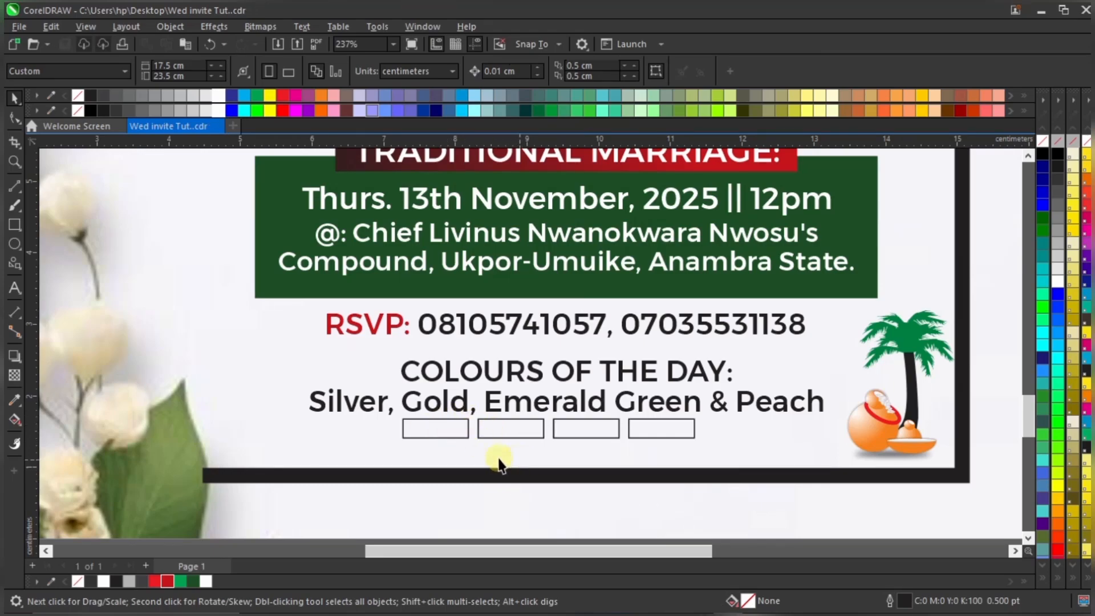
Fill the first colour box with silver grey
{"action": "left_click", "coordinate": [448, 436]}
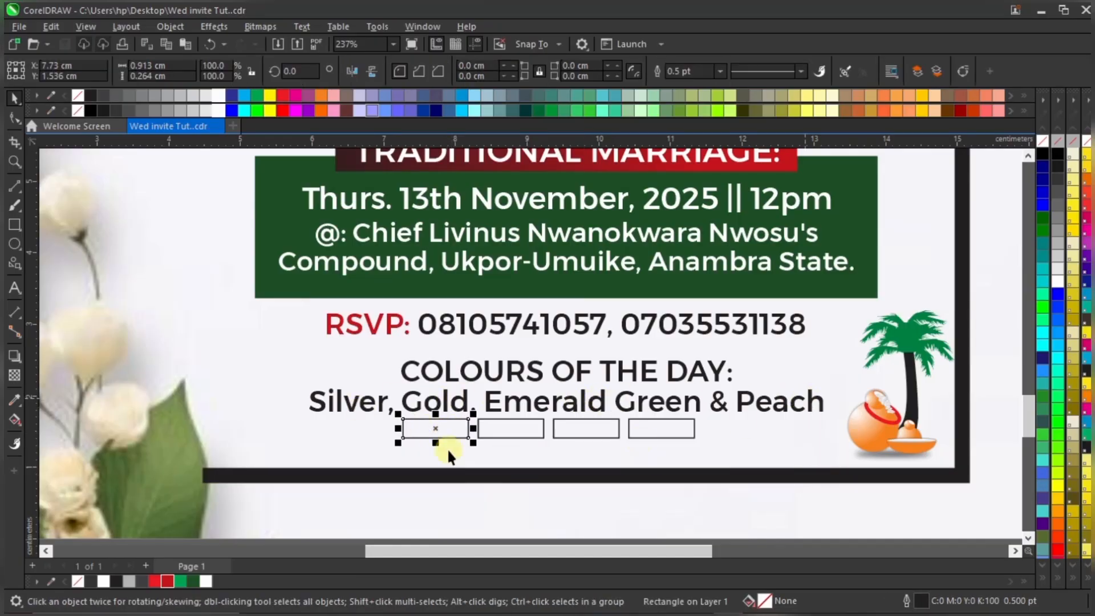
{"action": "scroll", "coordinate": [443, 427], "scroll_direction": "up", "scroll_amount": 2}
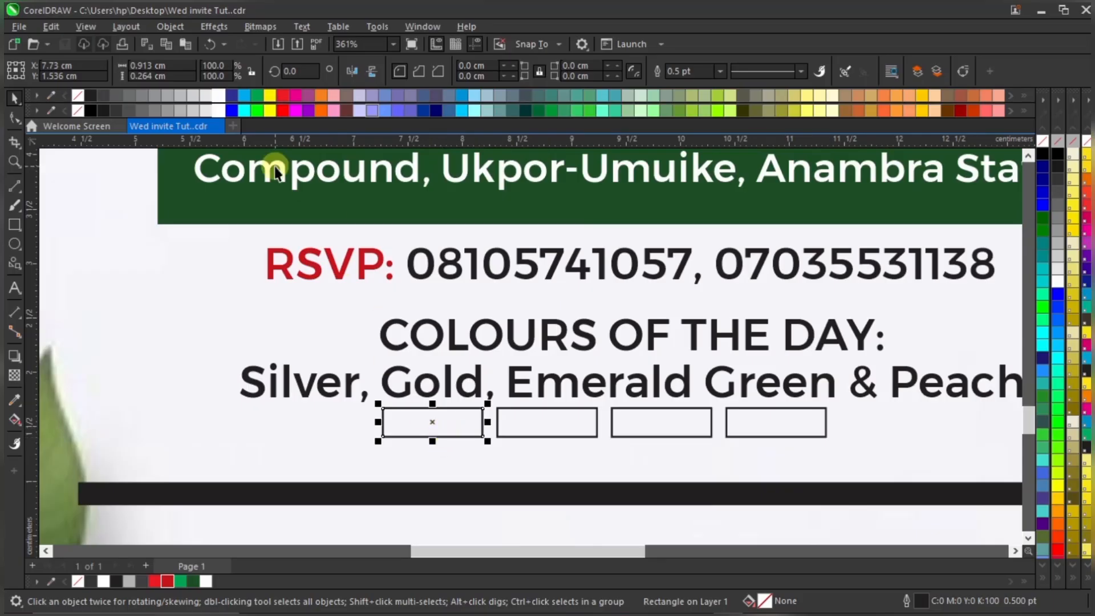
{"action": "left_click", "coordinate": [180, 92]}
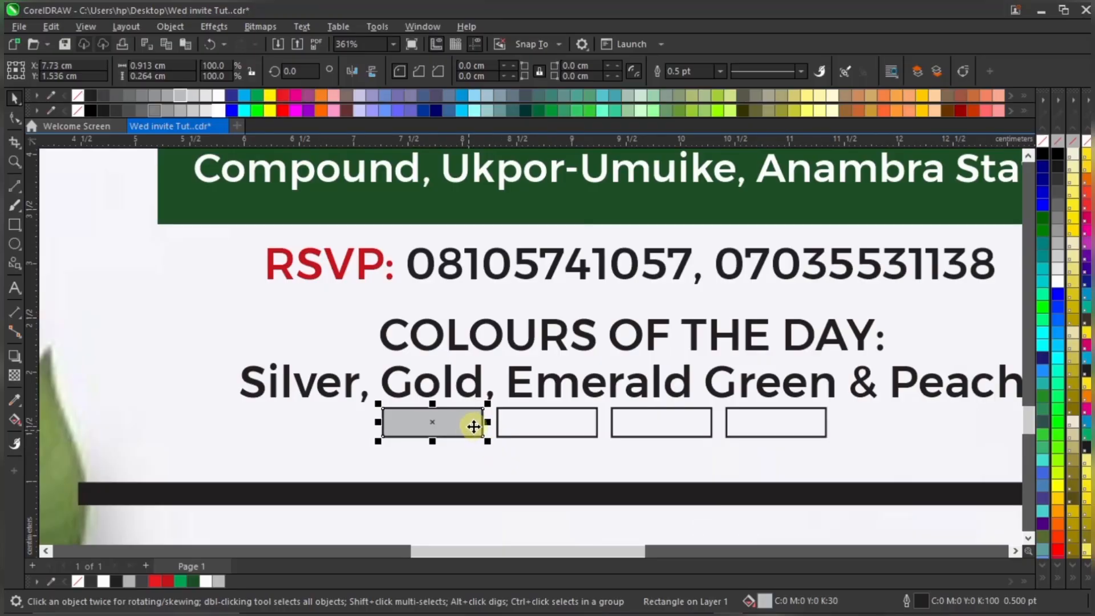
{"action": "left_click", "coordinate": [533, 379]}
{"action": "scroll", "coordinate": [290, 431], "scroll_direction": "down", "scroll_amount": 1}
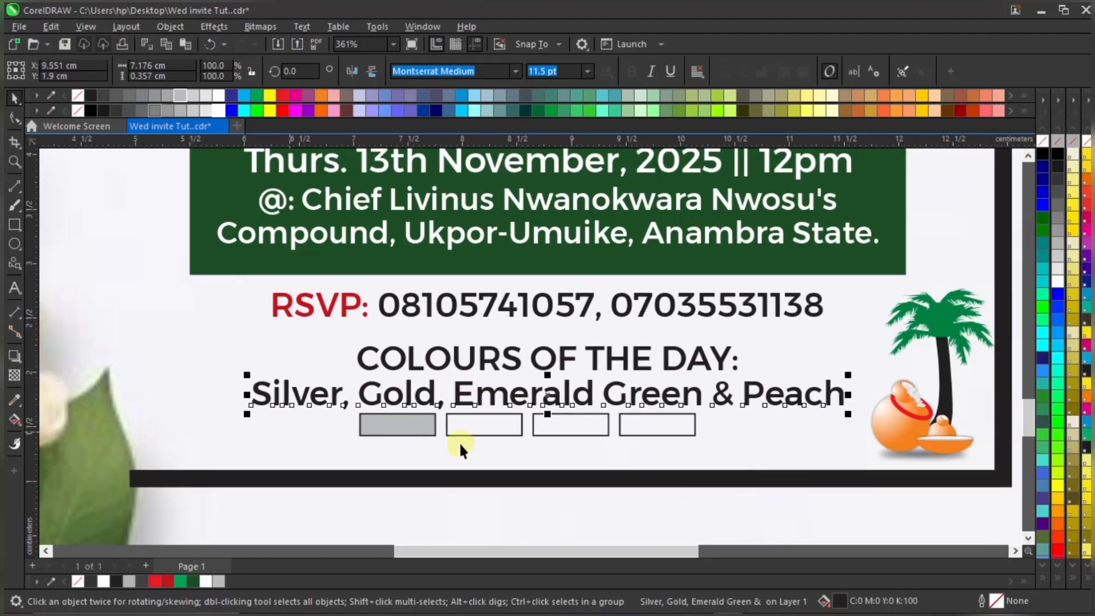
{"action": "scroll", "coordinate": [496, 453], "scroll_direction": "up", "scroll_amount": 1}
Fill the second box gold and the third emerald green, both without outlines
{"action": "left_click", "coordinate": [494, 424]}
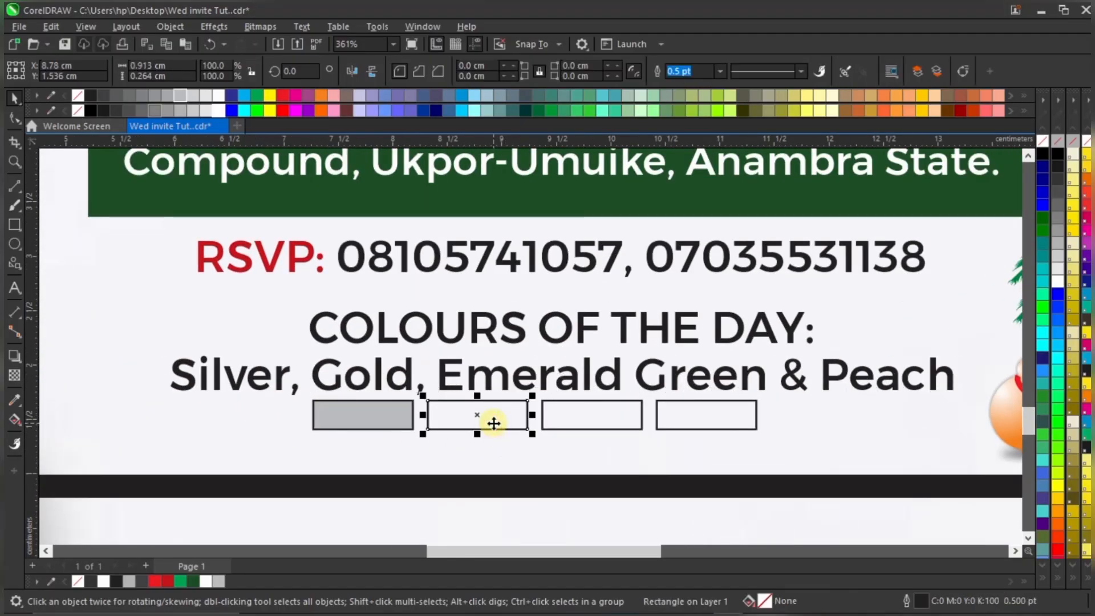
{"action": "left_click", "coordinate": [871, 94]}
{"action": "right_click", "coordinate": [77, 581]}
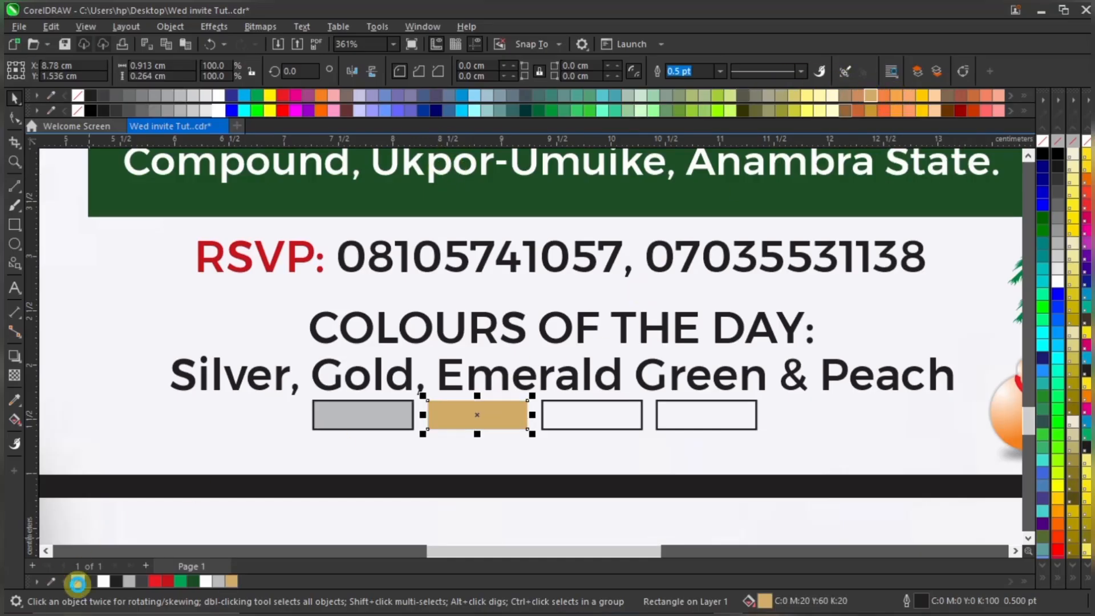
{"action": "scroll", "coordinate": [561, 427], "scroll_direction": "down", "scroll_amount": 1}
{"action": "scroll", "coordinate": [559, 430], "scroll_direction": "up", "scroll_amount": 2}
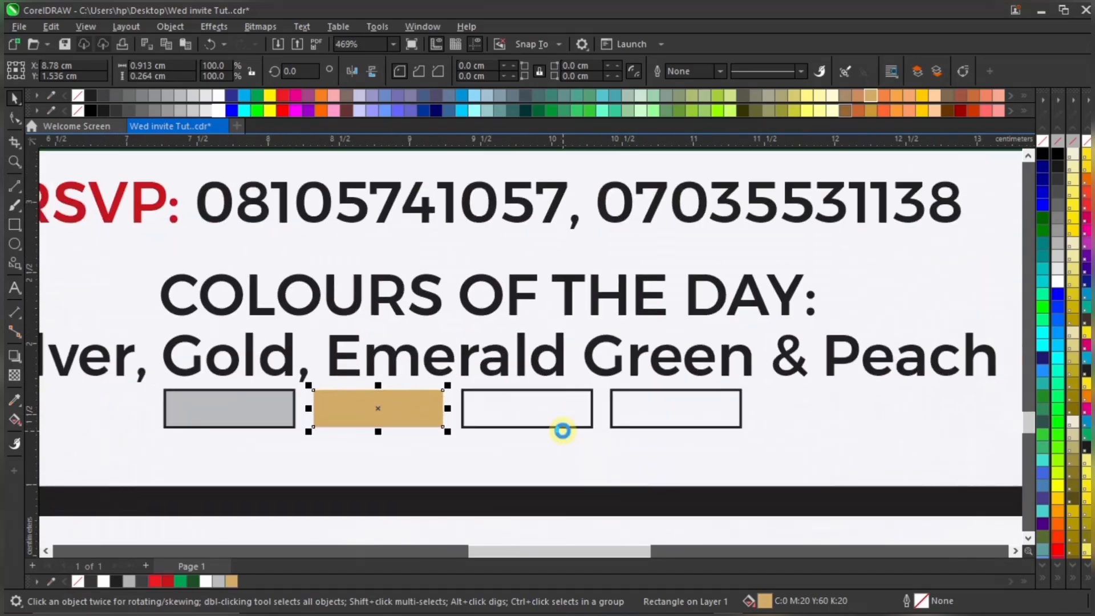
{"action": "left_click", "coordinate": [533, 427]}
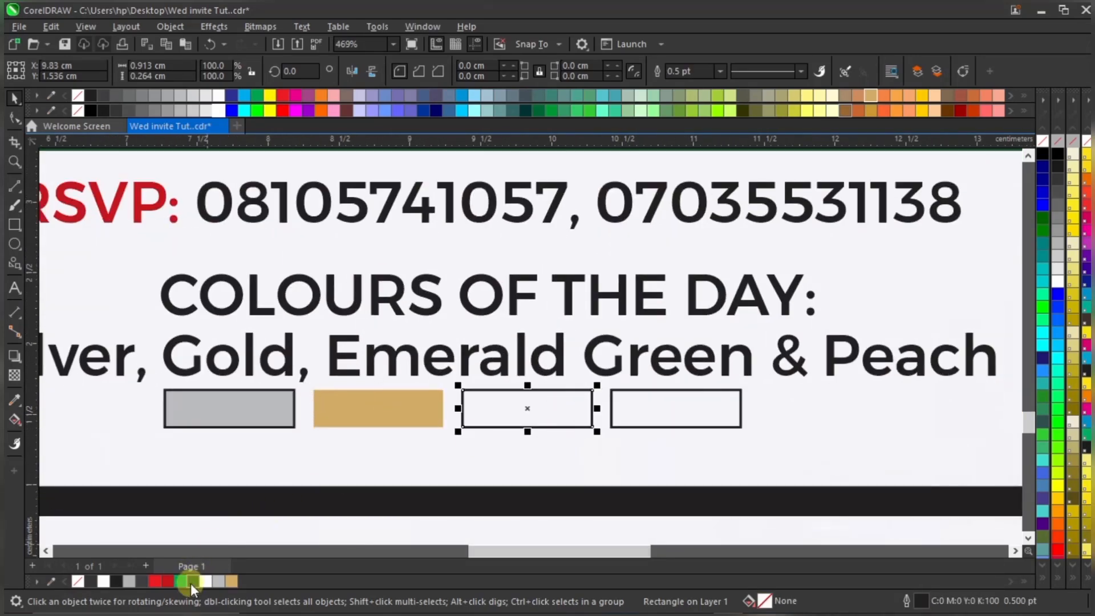
{"action": "left_click", "coordinate": [191, 582]}
{"action": "right_click", "coordinate": [79, 581]}
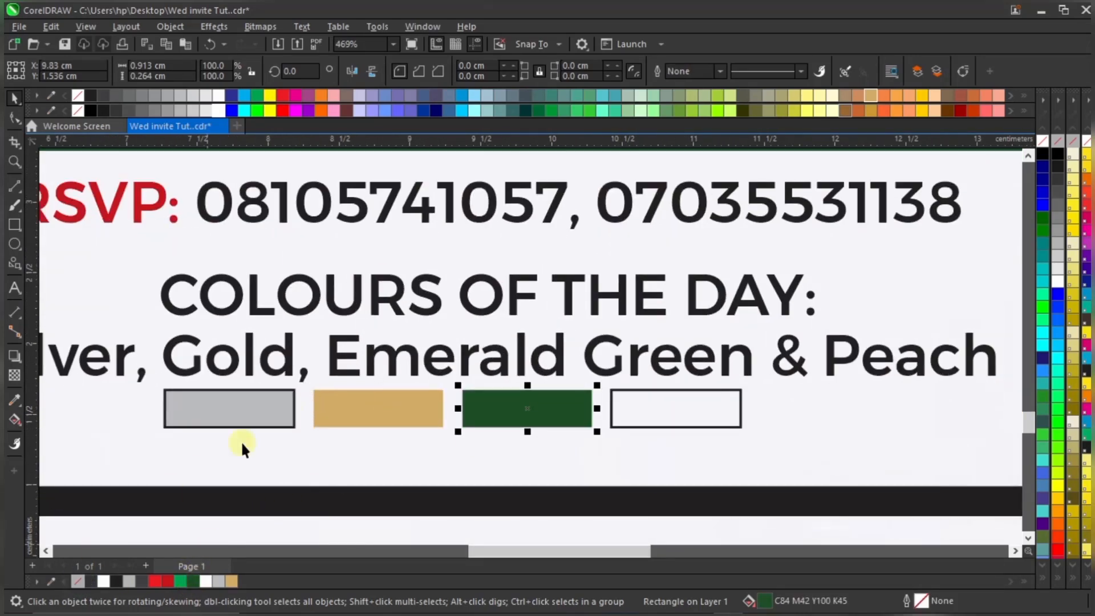
Fill the fourth box peach and remove its outline
{"action": "left_click", "coordinate": [628, 408]}
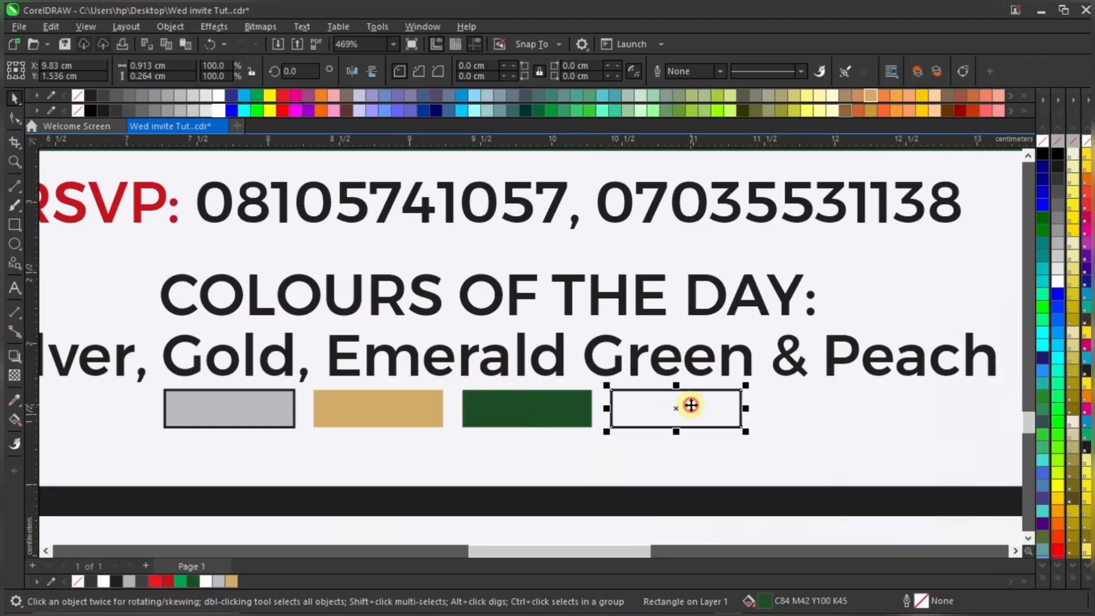
{"action": "scroll", "coordinate": [472, 402], "scroll_direction": "down", "scroll_amount": 1}
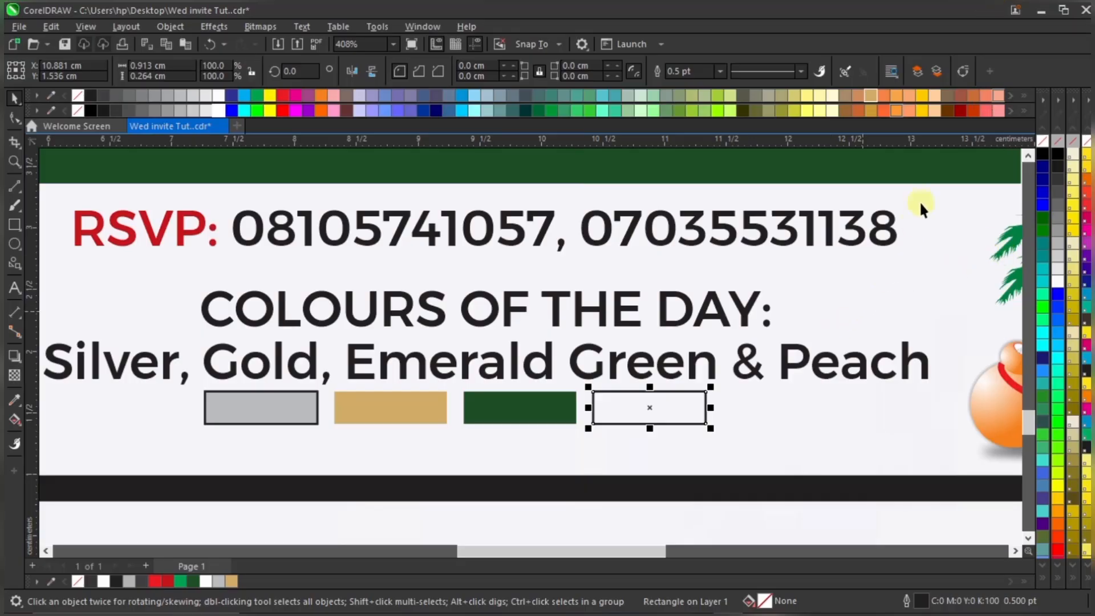
{"action": "left_click", "coordinate": [985, 95]}
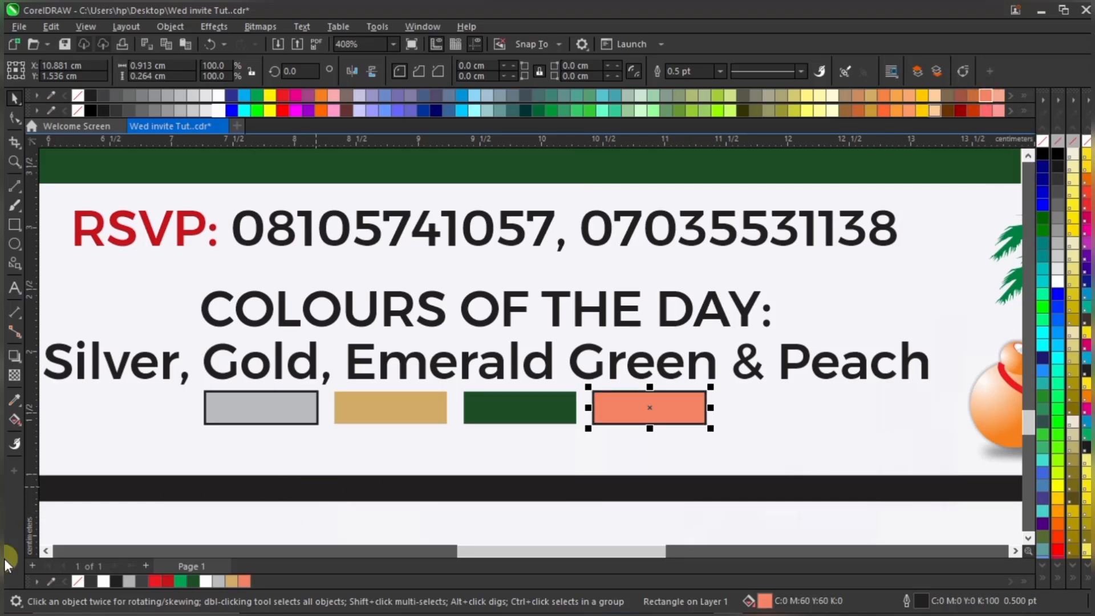
{"action": "right_click", "coordinate": [80, 583]}
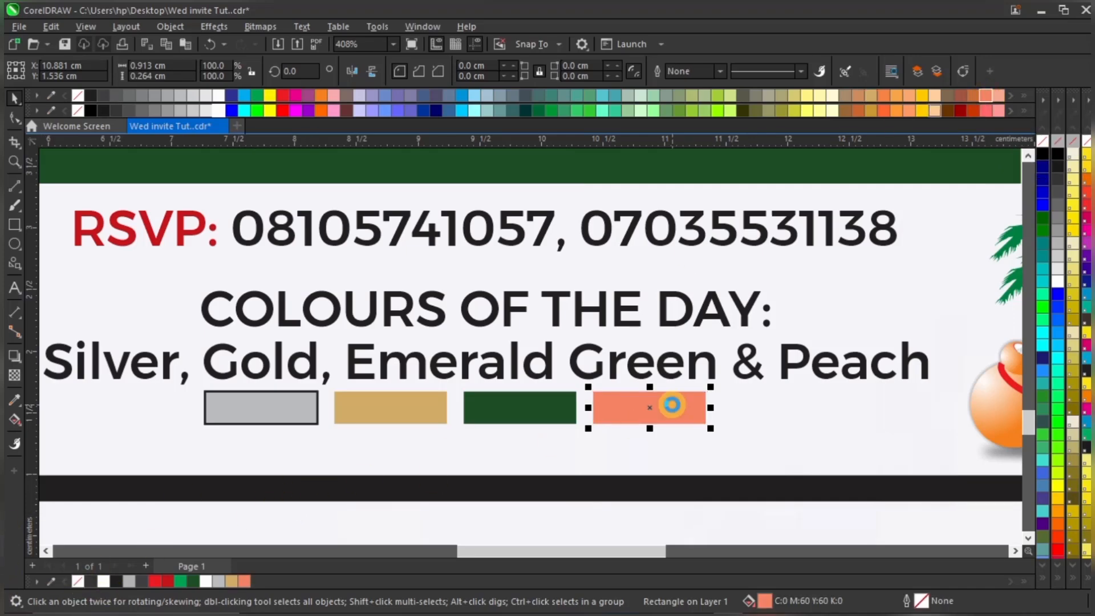
{"action": "scroll", "coordinate": [684, 422], "scroll_direction": "down", "scroll_amount": 2}
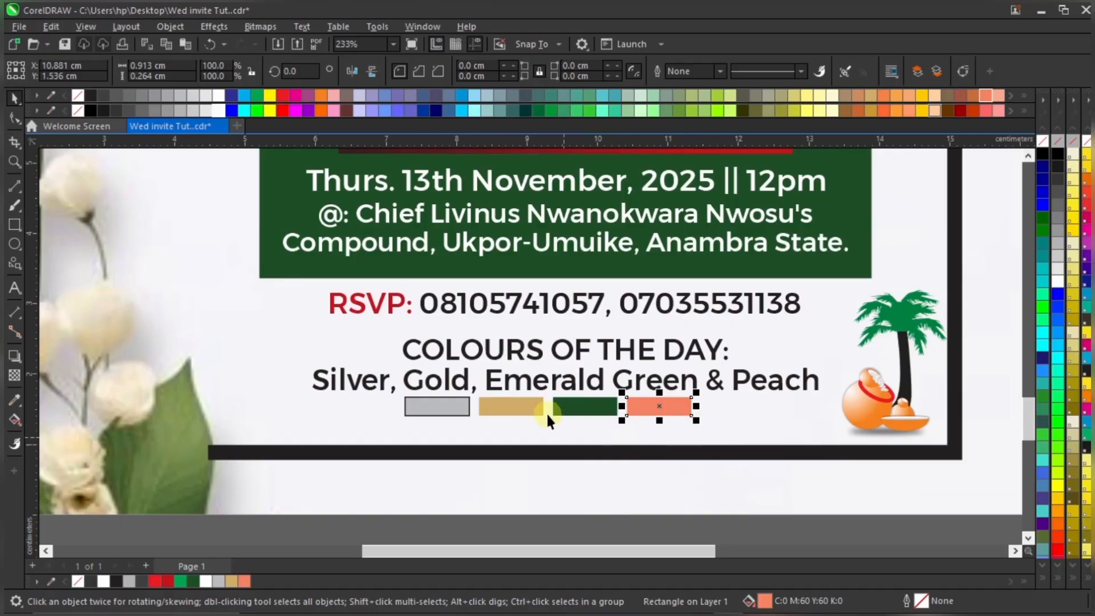
{"action": "scroll", "coordinate": [546, 412], "scroll_direction": "up", "scroll_amount": 1}
{"action": "left_click", "coordinate": [530, 409]}
{"action": "scroll", "coordinate": [529, 408], "scroll_direction": "up", "scroll_amount": 1}
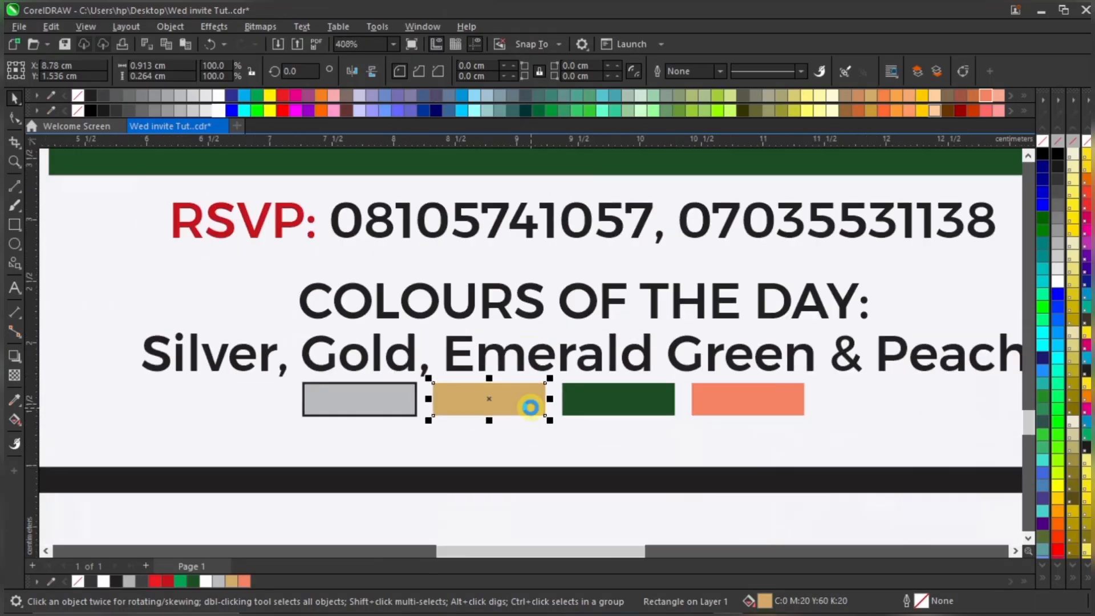
{"action": "scroll", "coordinate": [529, 408], "scroll_direction": "down", "scroll_amount": 2}
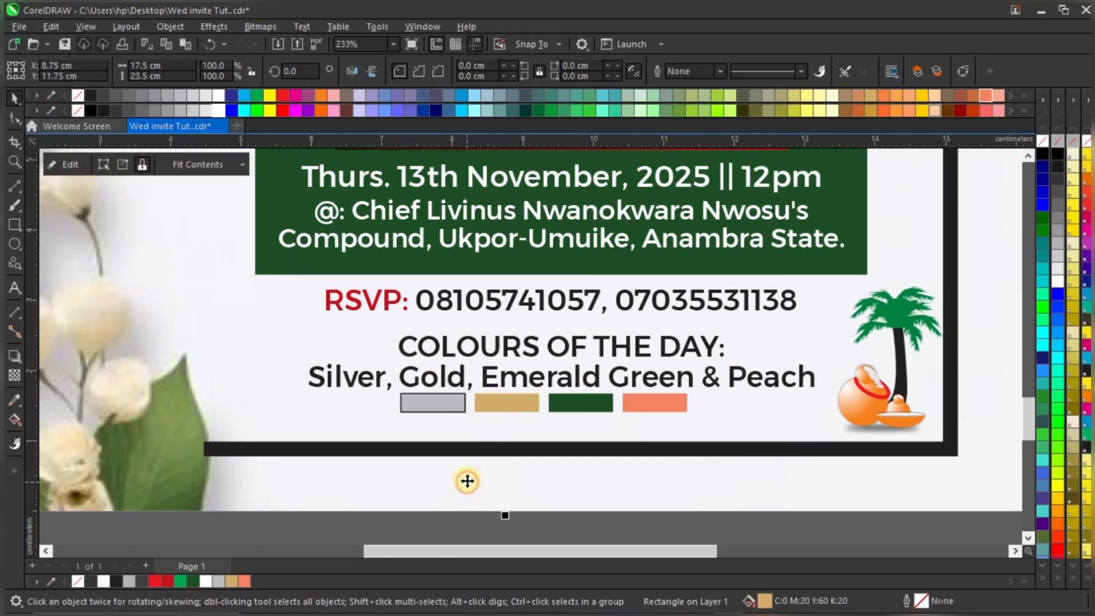
{"action": "scroll", "coordinate": [468, 481], "scroll_direction": "down", "scroll_amount": 1}
Marquee-select the silver, gold, green and peach swatches and group them with Ctrl+G
{"action": "left_click", "coordinate": [478, 507]}
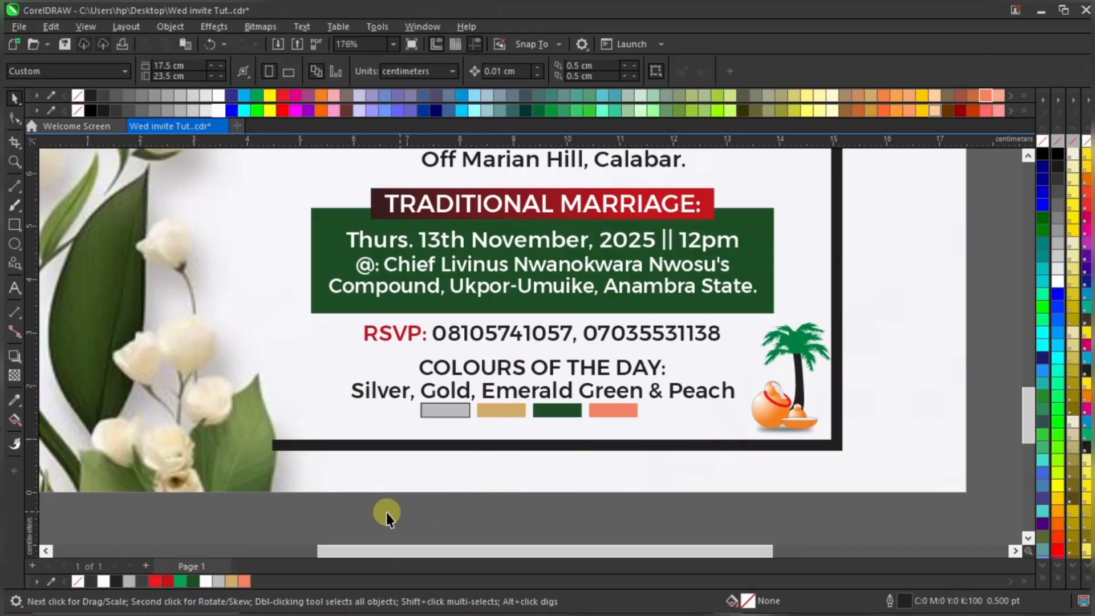
{"action": "left_click", "coordinate": [454, 410]}
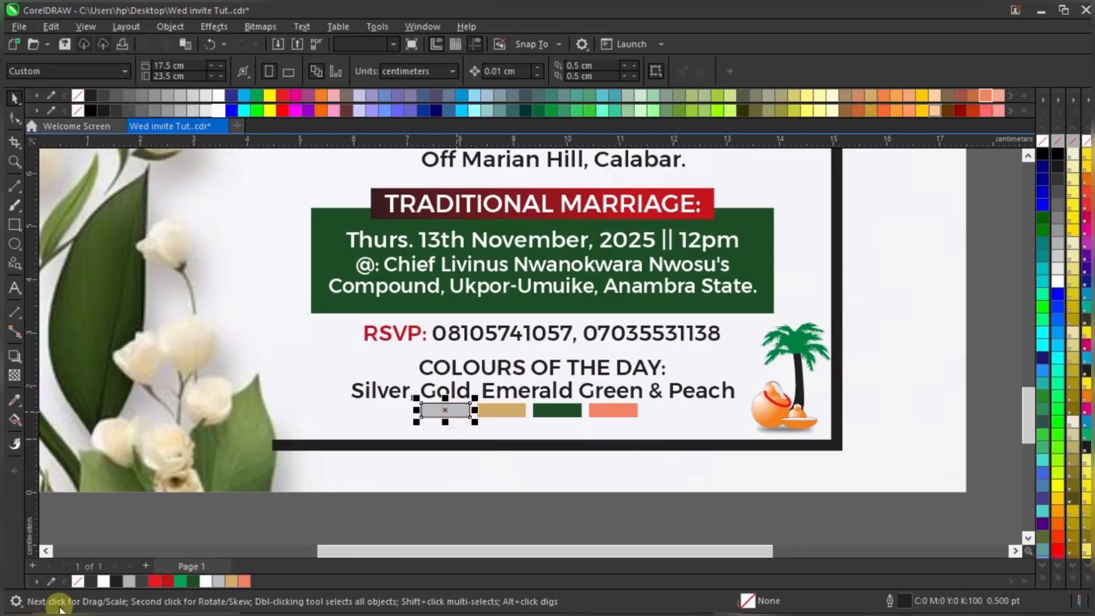
{"action": "left_click", "coordinate": [496, 489]}
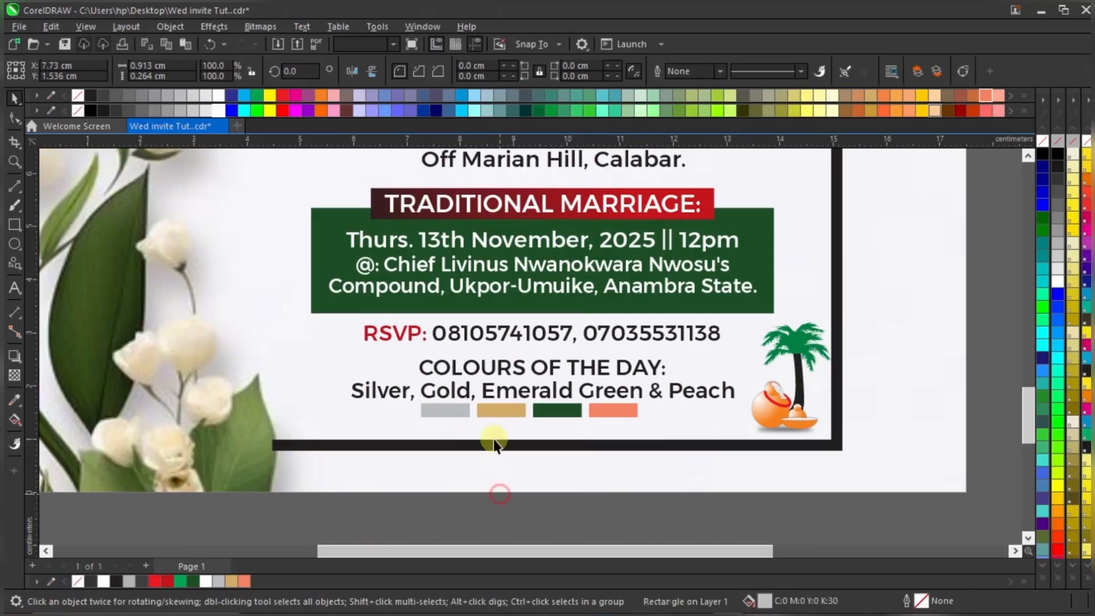
{"action": "scroll", "coordinate": [498, 427], "scroll_direction": "up", "scroll_amount": 3}
{"action": "left_click", "coordinate": [396, 392]}
{"action": "scroll", "coordinate": [709, 349], "scroll_direction": "up", "scroll_amount": 2}
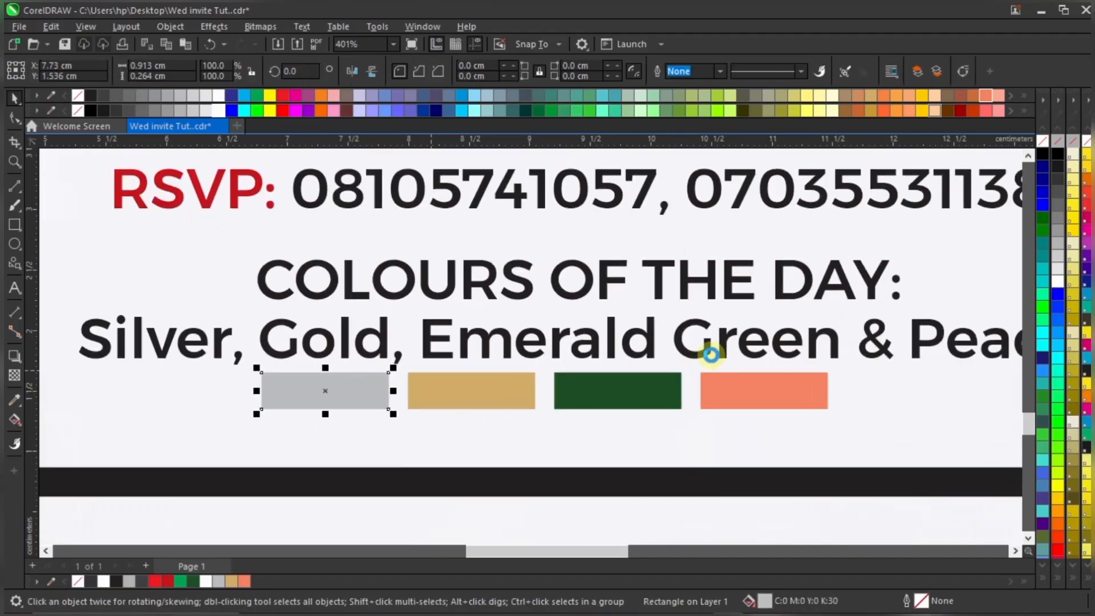
{"action": "scroll", "coordinate": [580, 331], "scroll_direction": "down", "scroll_amount": 3}
{"action": "scroll", "coordinate": [580, 329], "scroll_direction": "down", "scroll_amount": 3}
{"action": "left_click", "coordinate": [337, 500]}
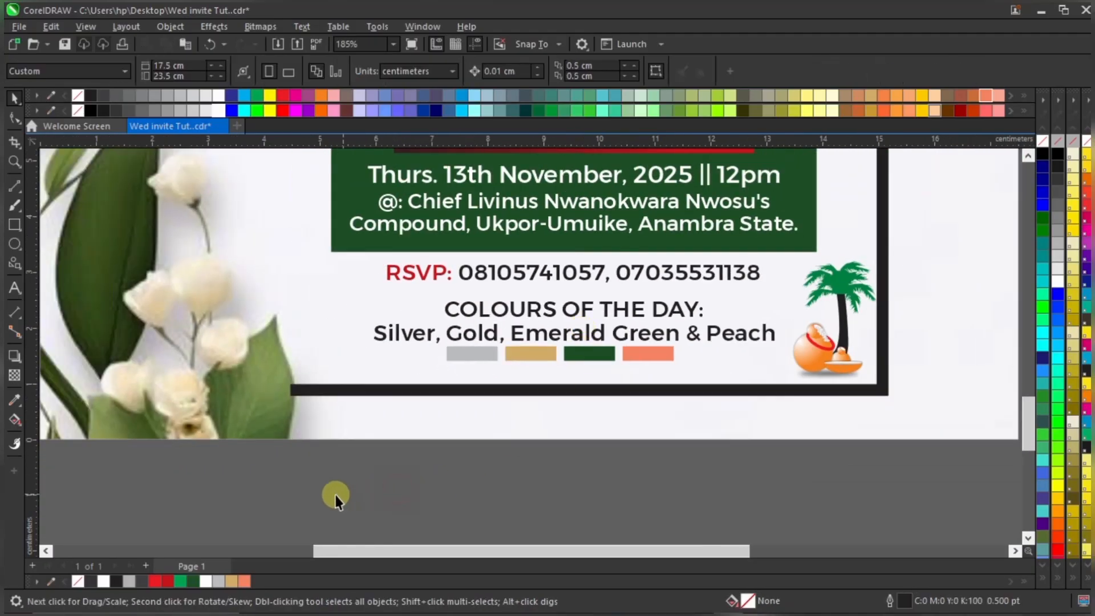
{"action": "left_click_drag", "start_coordinate": [347, 489], "coordinate": [798, 324]}
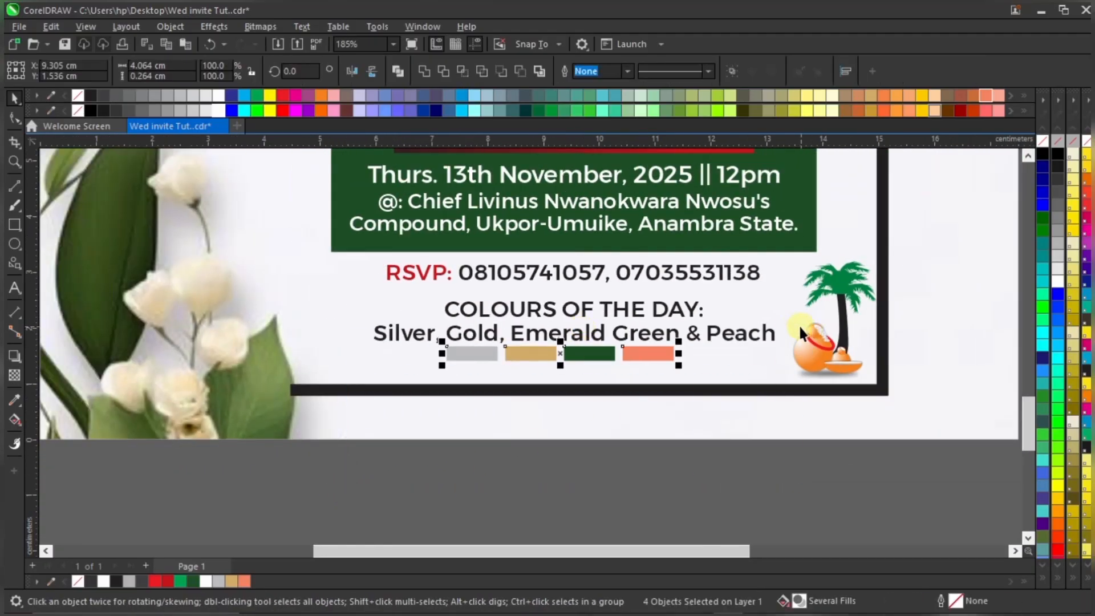
{"action": "key", "text": "ctrl+g"}
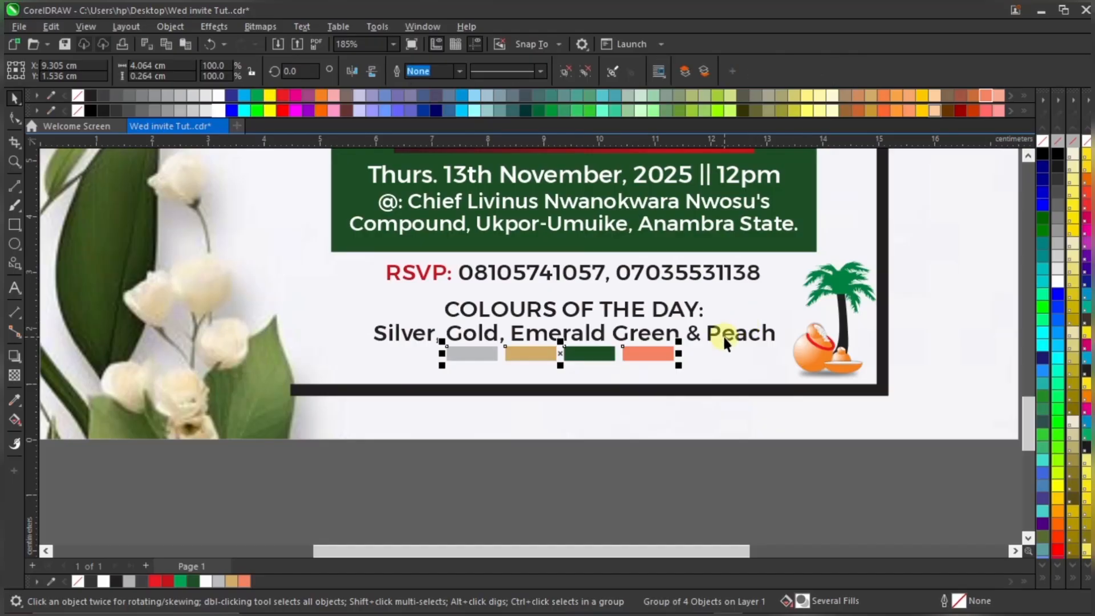
{"action": "left_click", "coordinate": [724, 339], "text": "shift"}
Give the invitation's frame border a dark green outline
{"action": "left_click", "coordinate": [570, 486]}
{"action": "scroll", "coordinate": [572, 485], "scroll_direction": "down", "scroll_amount": 2}
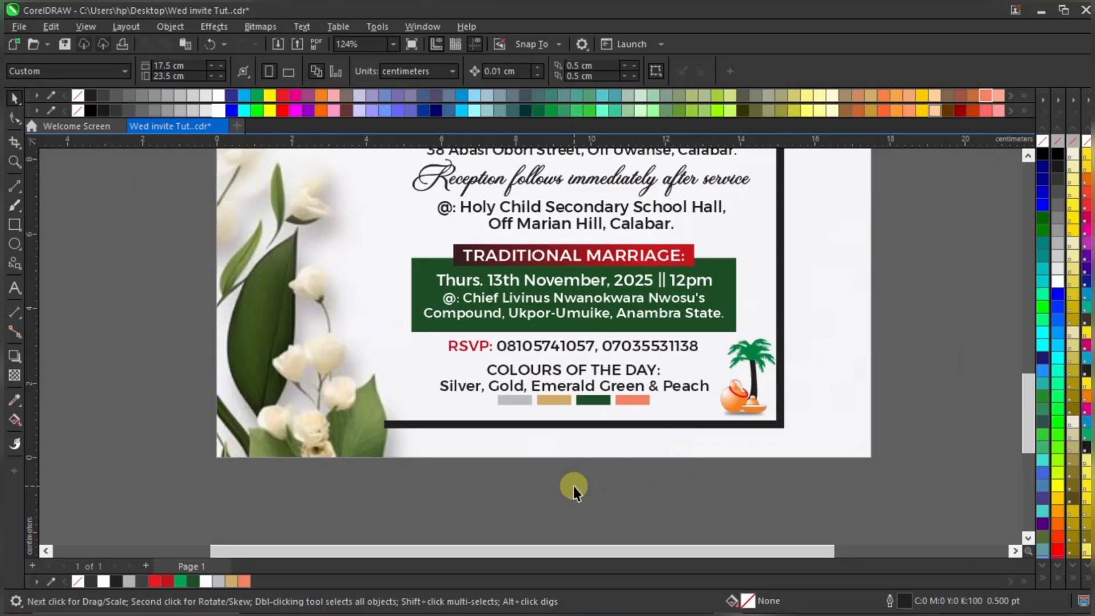
{"action": "scroll", "coordinate": [571, 481], "scroll_direction": "up", "scroll_amount": 4}
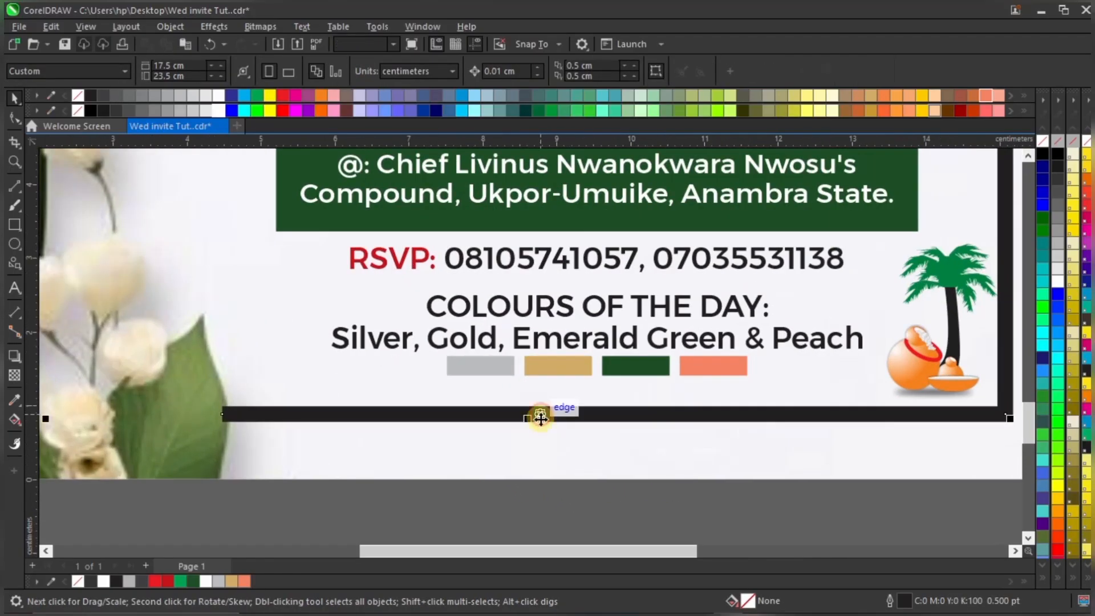
{"action": "left_click", "coordinate": [539, 416]}
{"action": "scroll", "coordinate": [529, 447], "scroll_direction": "down", "scroll_amount": 5}
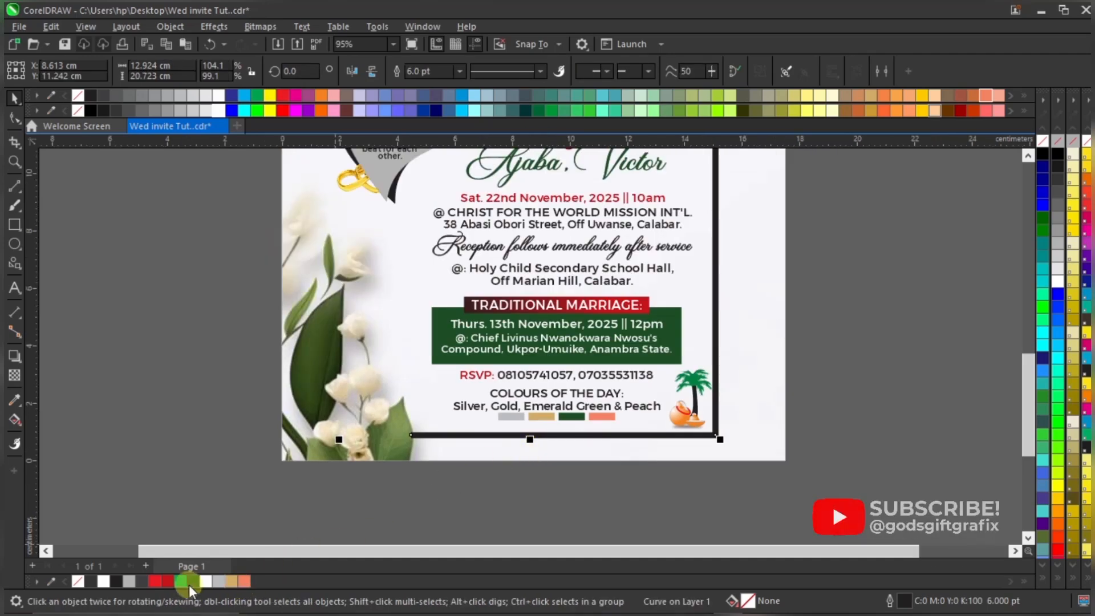
{"action": "right_click", "coordinate": [194, 581]}
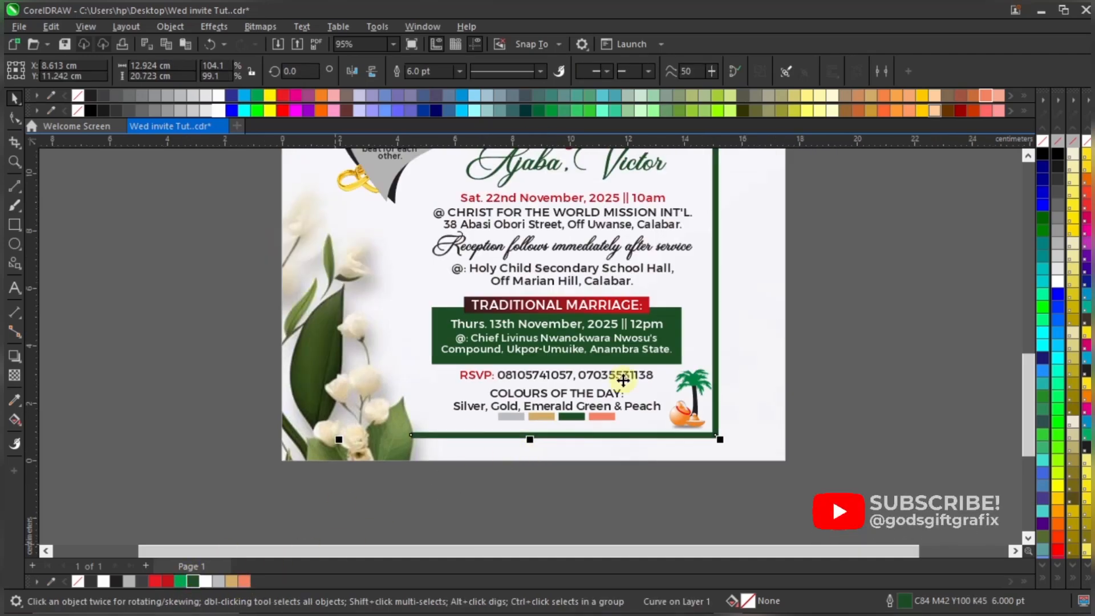
{"action": "left_click", "coordinate": [838, 334]}
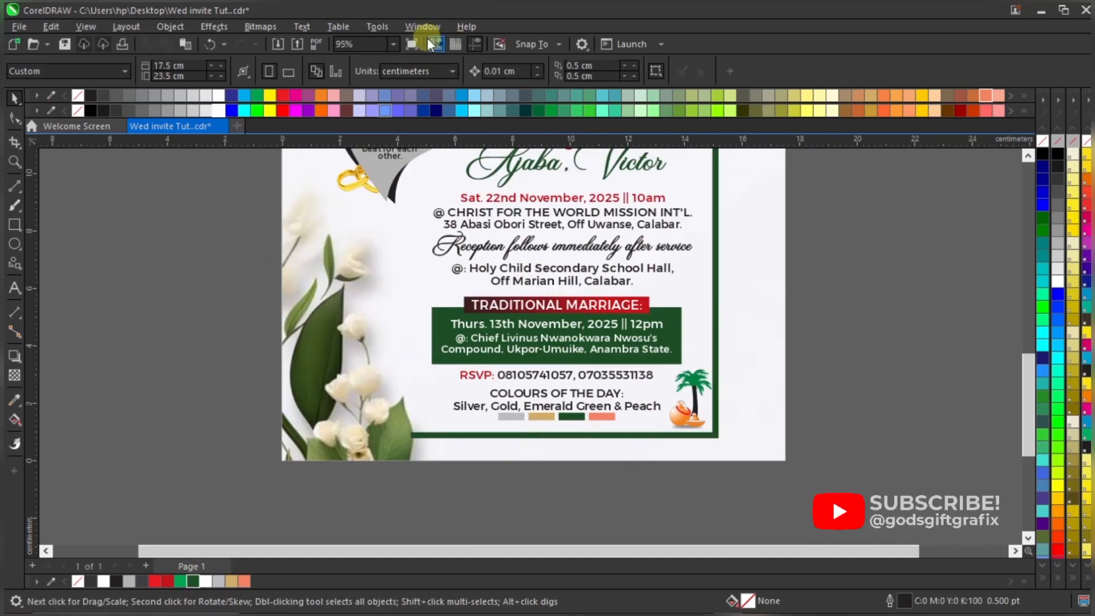
Shift the palm-tree and calabash graphic slightly left, then select the colours text and swatches
{"action": "left_click", "coordinate": [395, 44]}
{"action": "left_click", "coordinate": [376, 54]}
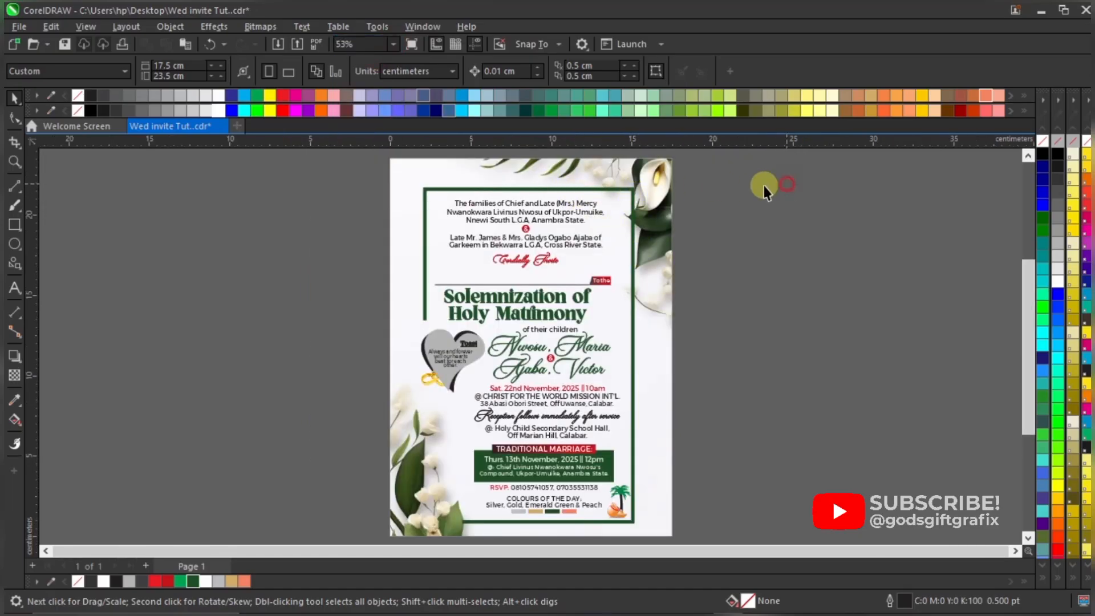
{"action": "left_click_drag", "start_coordinate": [752, 169], "coordinate": [422, 251]}
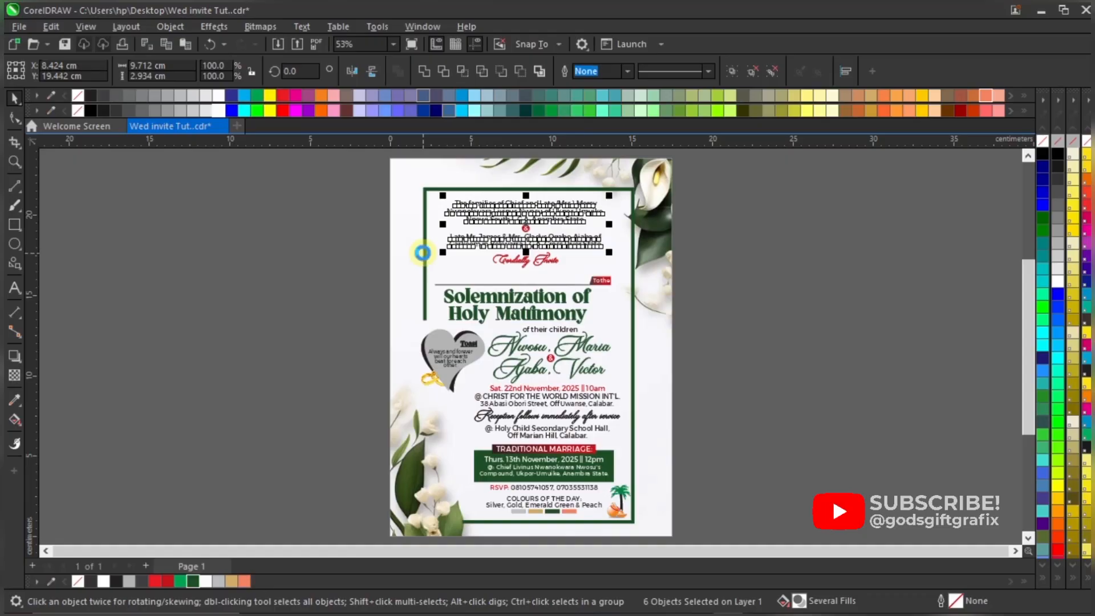
{"action": "left_click", "coordinate": [770, 237]}
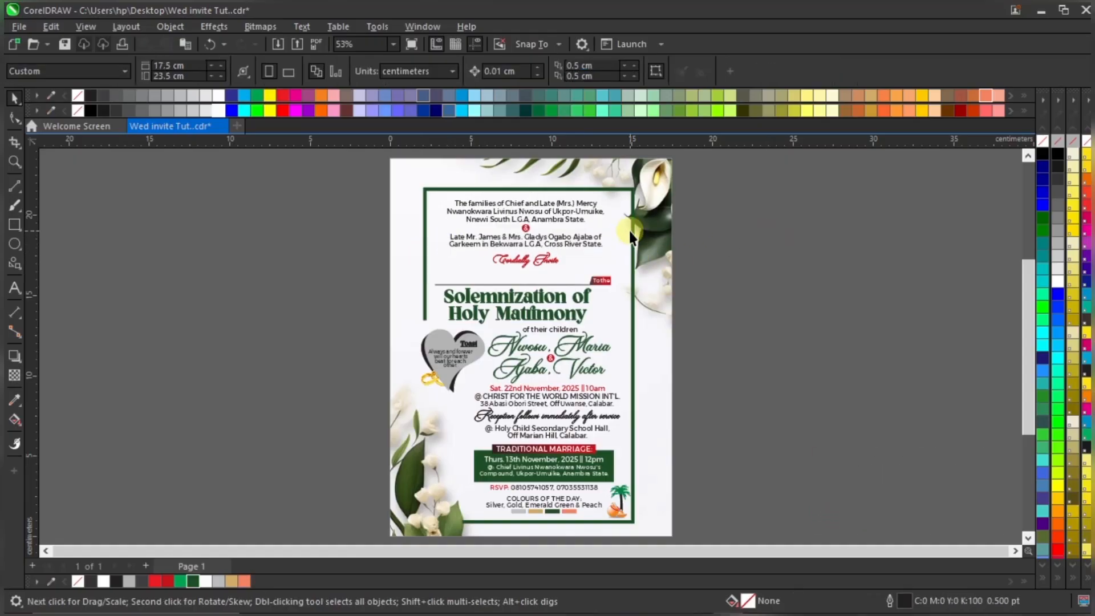
{"action": "scroll", "coordinate": [631, 532], "scroll_direction": "up", "scroll_amount": 2}
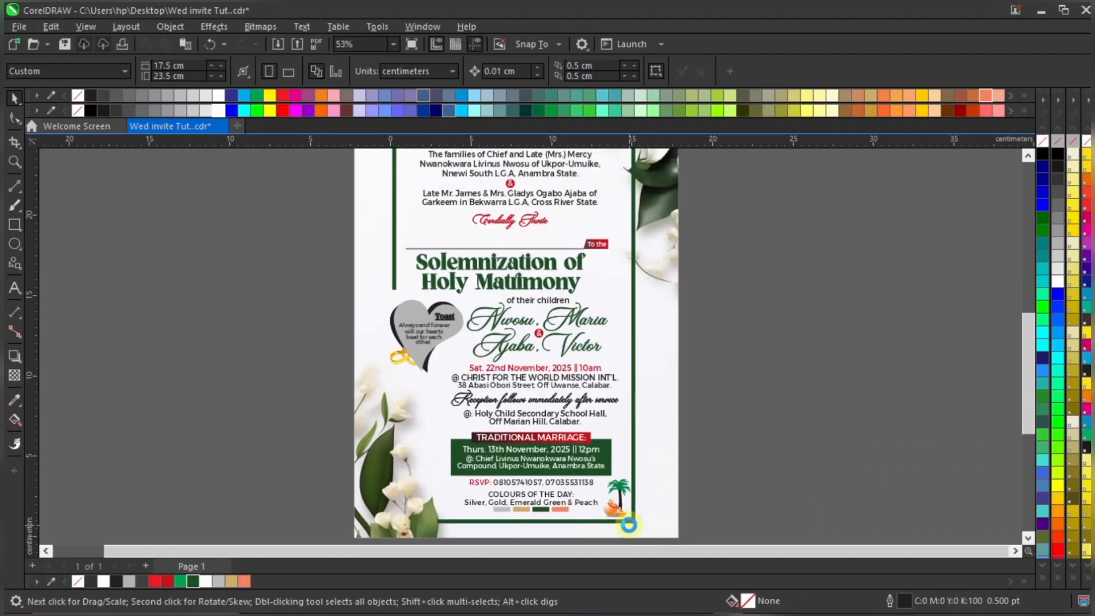
{"action": "left_click", "coordinate": [634, 484]}
{"action": "left_click_drag", "start_coordinate": [633, 484], "coordinate": [631, 482]}
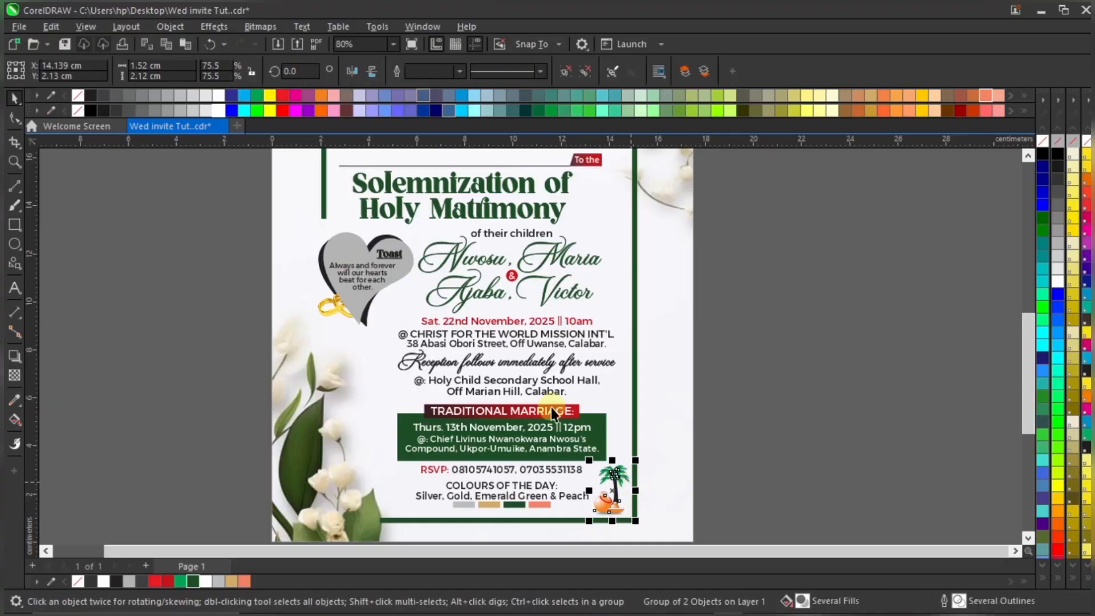
{"action": "scroll", "coordinate": [551, 407], "scroll_direction": "down", "scroll_amount": 1}
{"action": "scroll", "coordinate": [519, 511], "scroll_direction": "up", "scroll_amount": 1}
{"action": "left_click", "coordinate": [395, 535]}
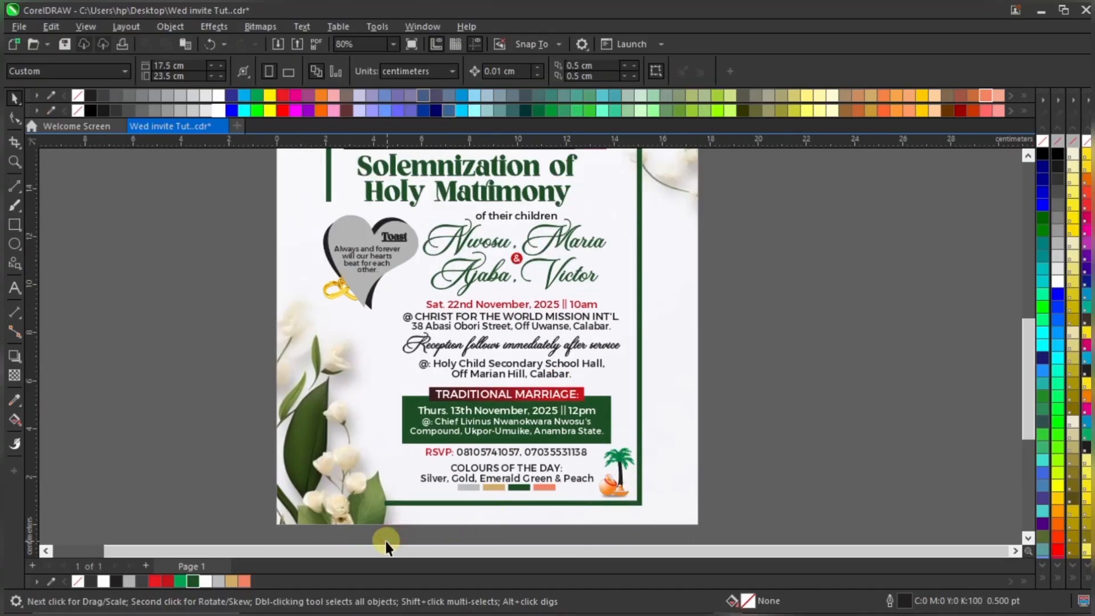
{"action": "left_click_drag", "start_coordinate": [377, 535], "coordinate": [568, 453]}
{"action": "scroll", "coordinate": [629, 456], "scroll_direction": "up", "scroll_amount": 2}
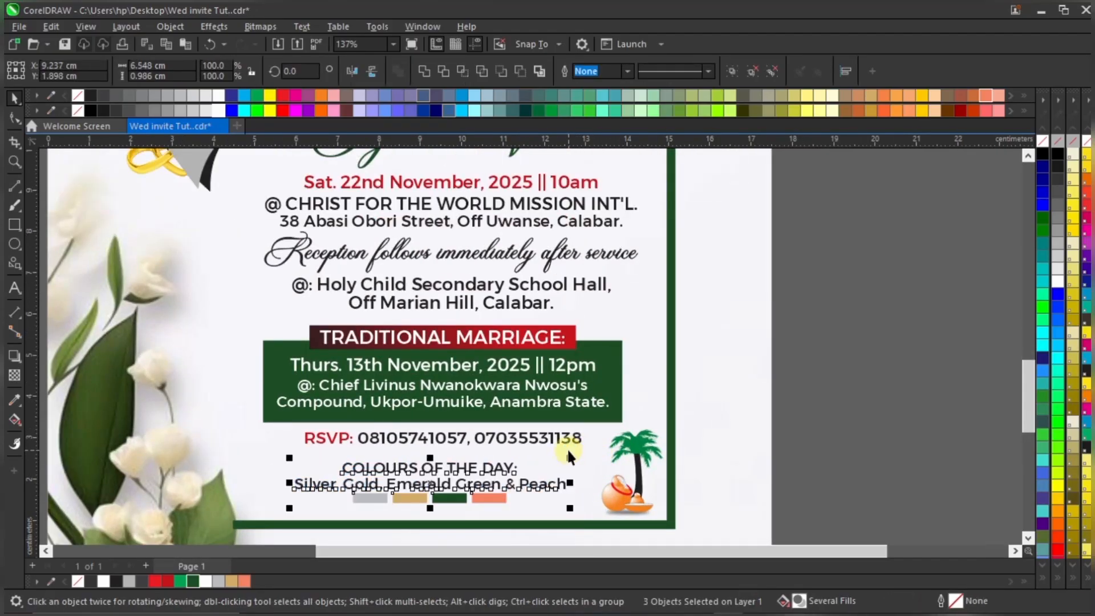
Centre the colours text and swatches under the RSVP line
{"action": "left_click", "coordinate": [497, 434], "text": "shift"}
{"action": "key", "text": "c"}
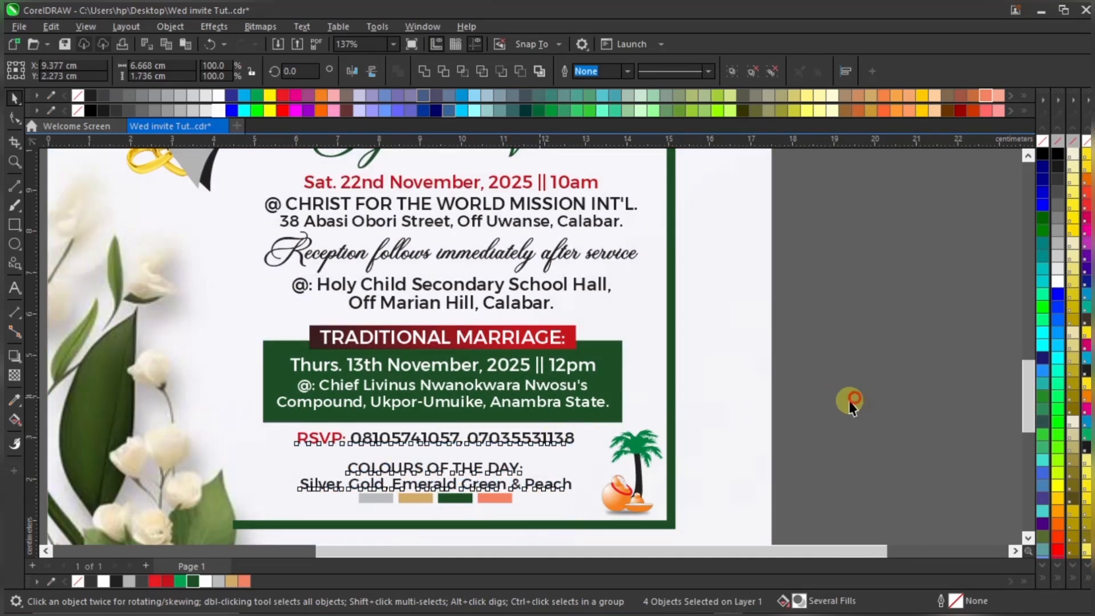
{"action": "left_click", "coordinate": [850, 401]}
Nudge the palm-tree graphic left and enlarge it slightly
{"action": "left_click", "coordinate": [626, 446]}
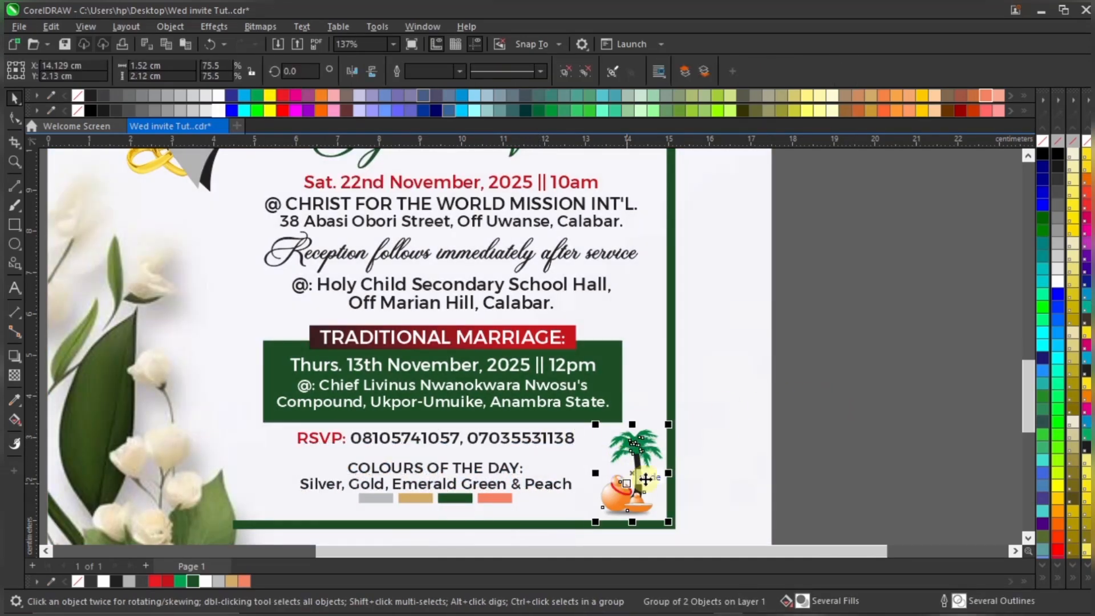
{"action": "key", "text": "Left"}
{"action": "key", "text": "Left"}
{"action": "key", "text": "Left"}
{"action": "key", "text": "Left"}
{"action": "key", "text": "Left"}
{"action": "key", "text": "Left"}
{"action": "key", "text": "Left"}
{"action": "key", "text": "Left"}
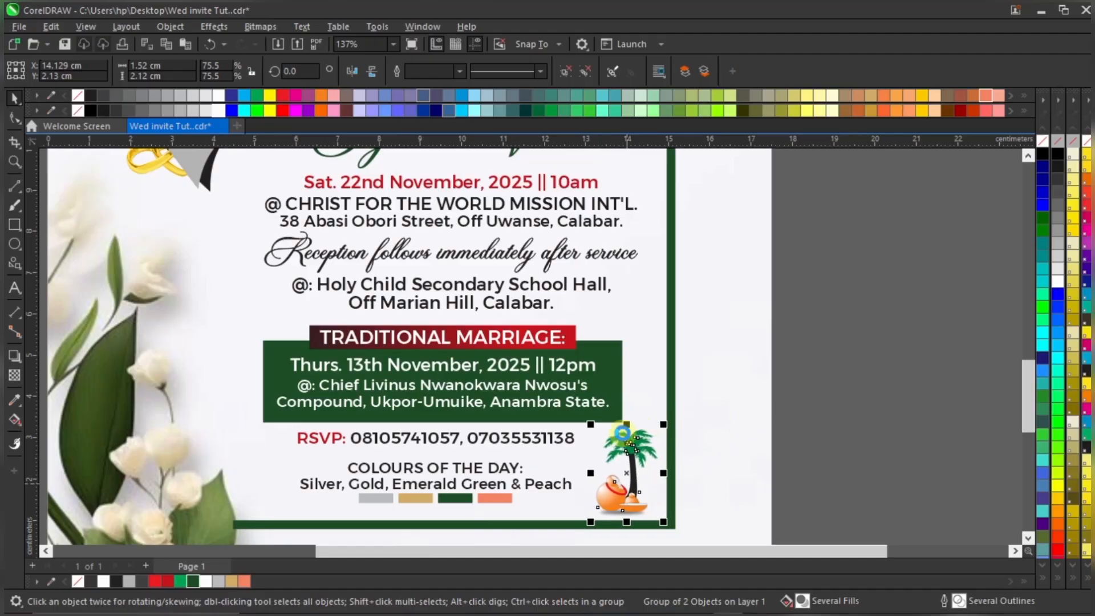
{"action": "left_click_drag", "start_coordinate": [591, 425], "coordinate": [584, 421]}
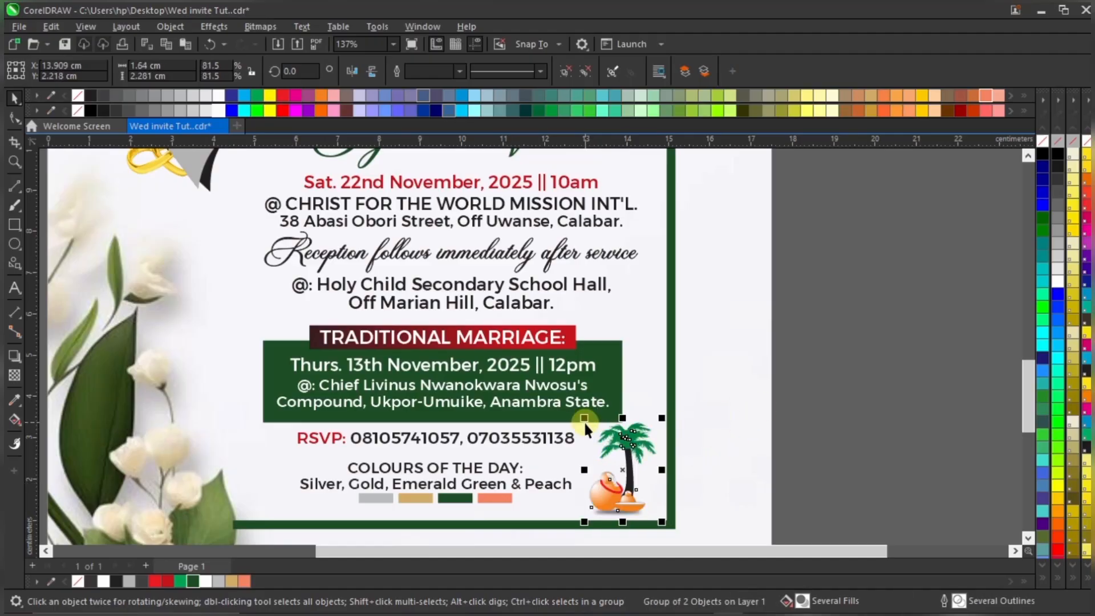
{"action": "scroll", "coordinate": [664, 520], "scroll_direction": "up", "scroll_amount": 2}
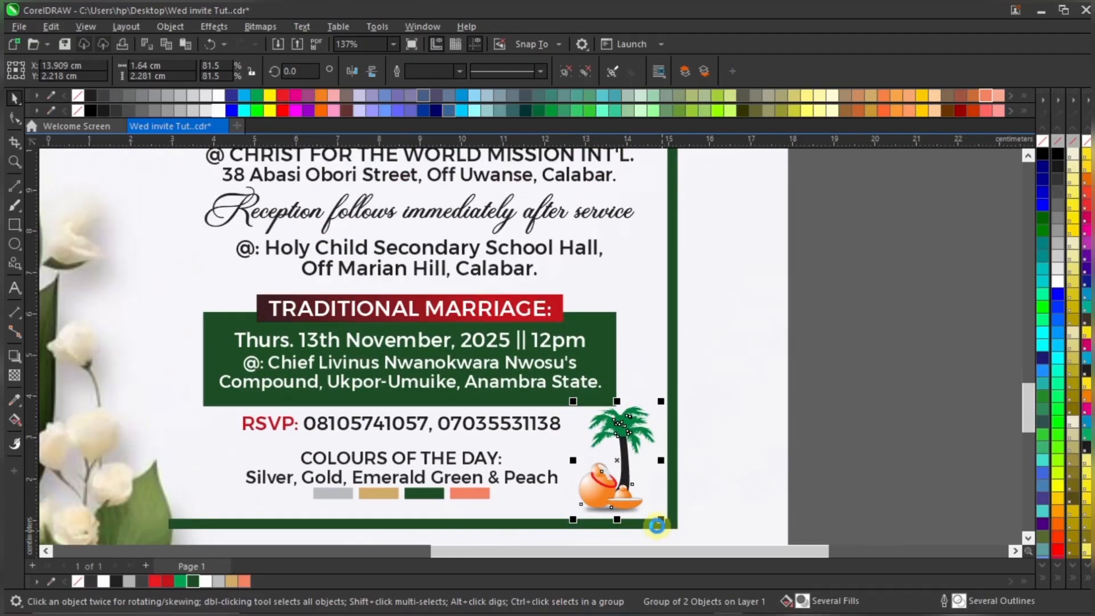
Ungroup the palm-tree graphic and break the palm tree into its parts
{"action": "left_click", "coordinate": [572, 67]}
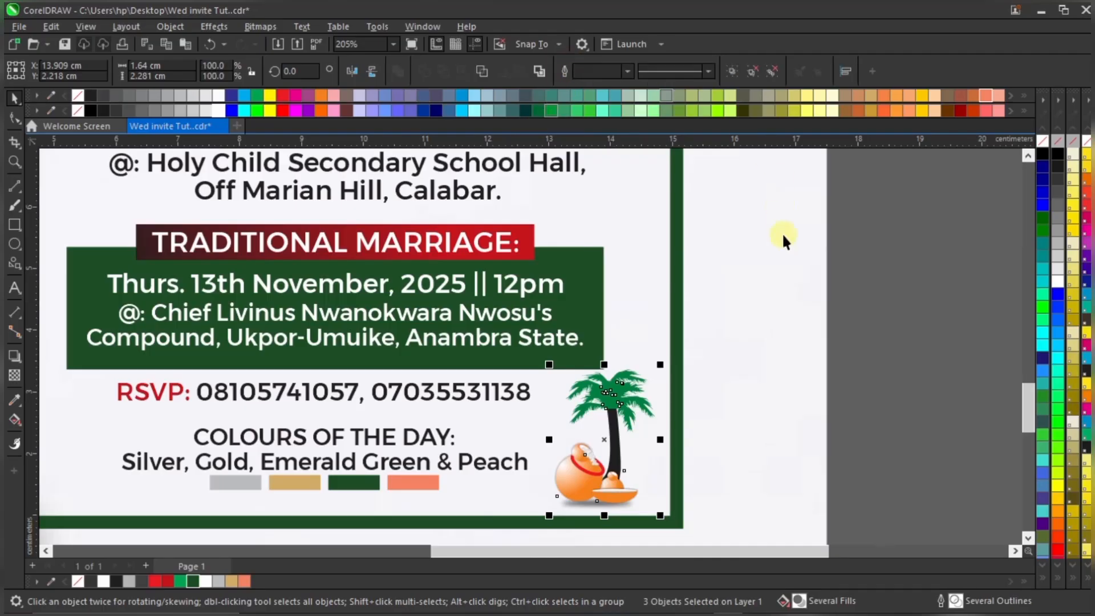
{"action": "left_click", "coordinate": [875, 284]}
{"action": "key", "text": "ctrl+z"}
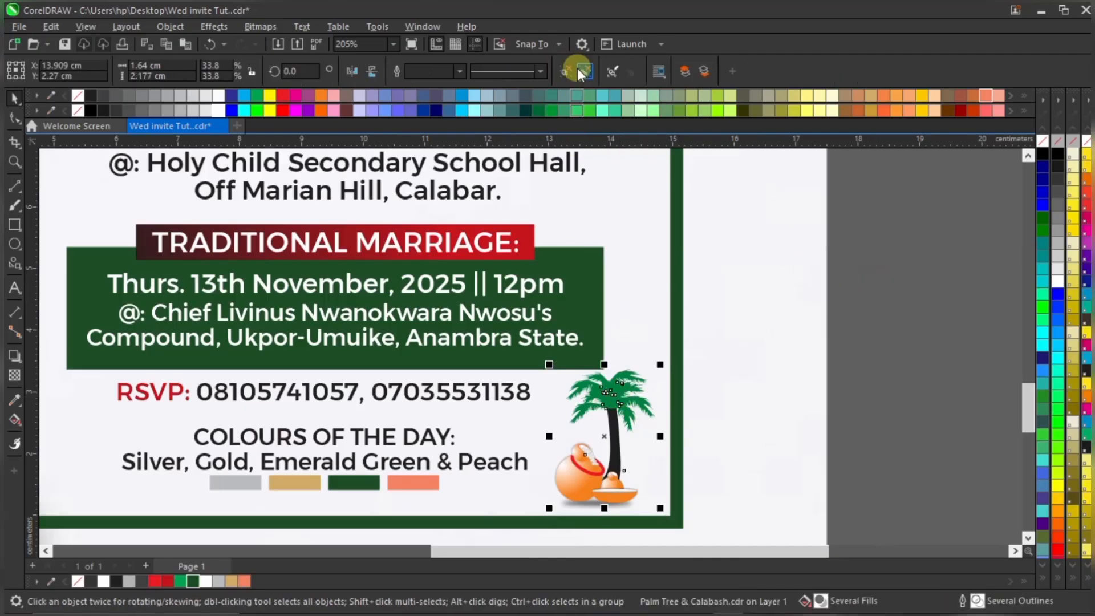
{"action": "left_click", "coordinate": [579, 70]}
{"action": "left_click", "coordinate": [899, 391]}
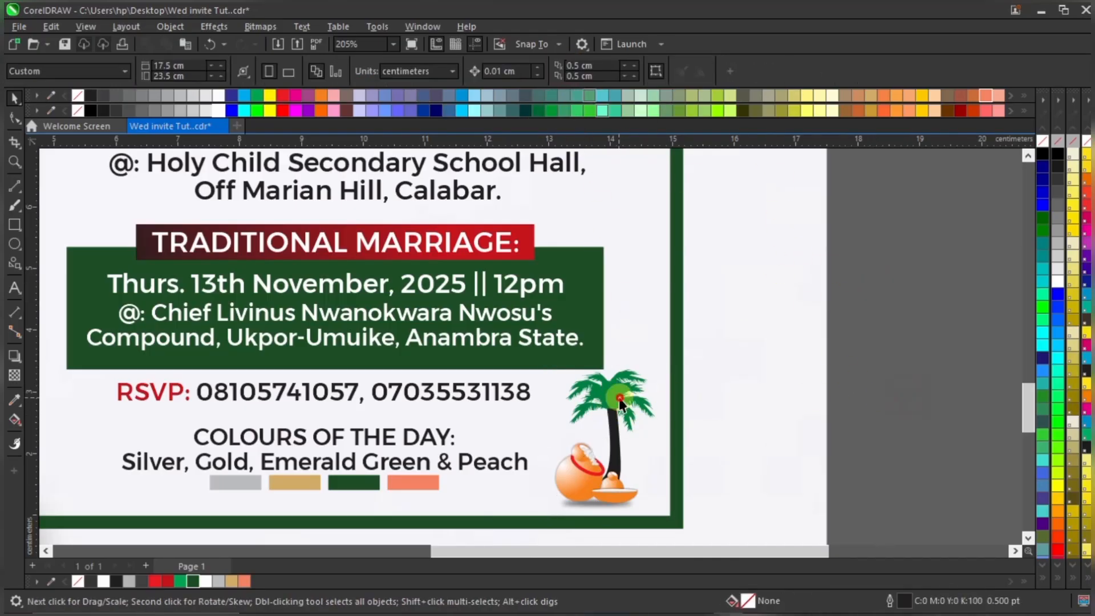
{"action": "left_click", "coordinate": [620, 400]}
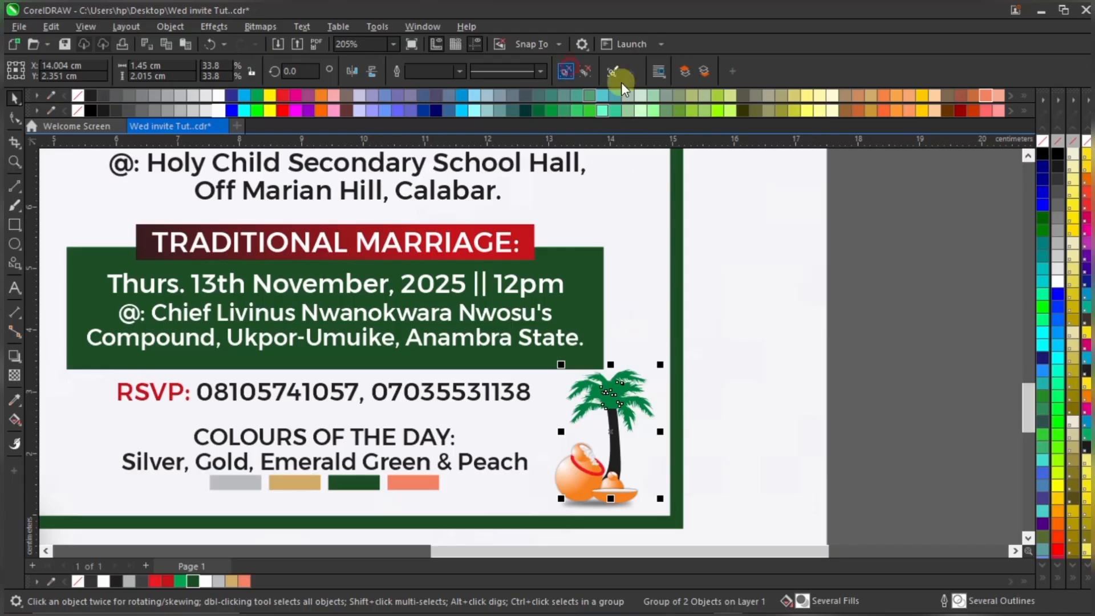
{"action": "left_click", "coordinate": [620, 80]}
Put the palm leaves back on the trunk and fill them dark green
{"action": "left_click_drag", "start_coordinate": [619, 391], "coordinate": [763, 388]}
{"action": "scroll", "coordinate": [713, 399], "scroll_direction": "up", "scroll_amount": 2}
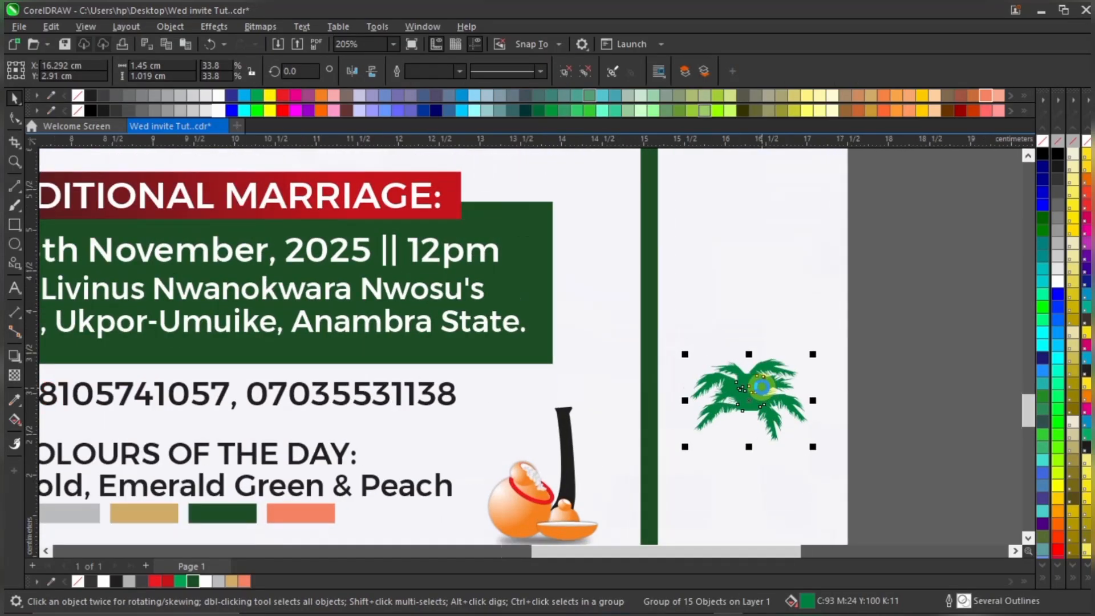
{"action": "key", "text": "ctrl+z"}
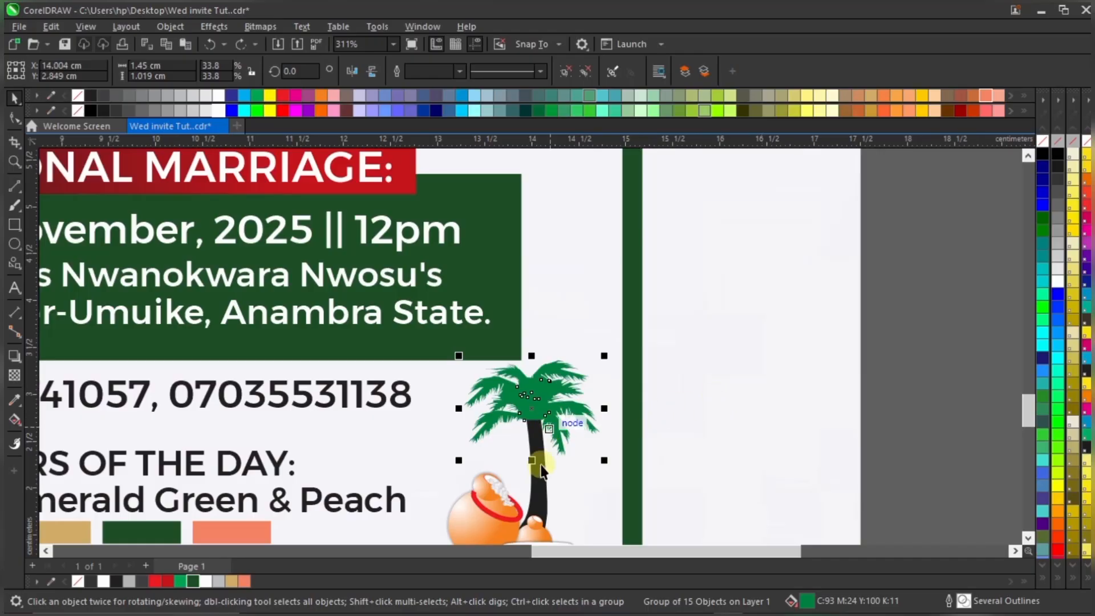
{"action": "left_click", "coordinate": [541, 483]}
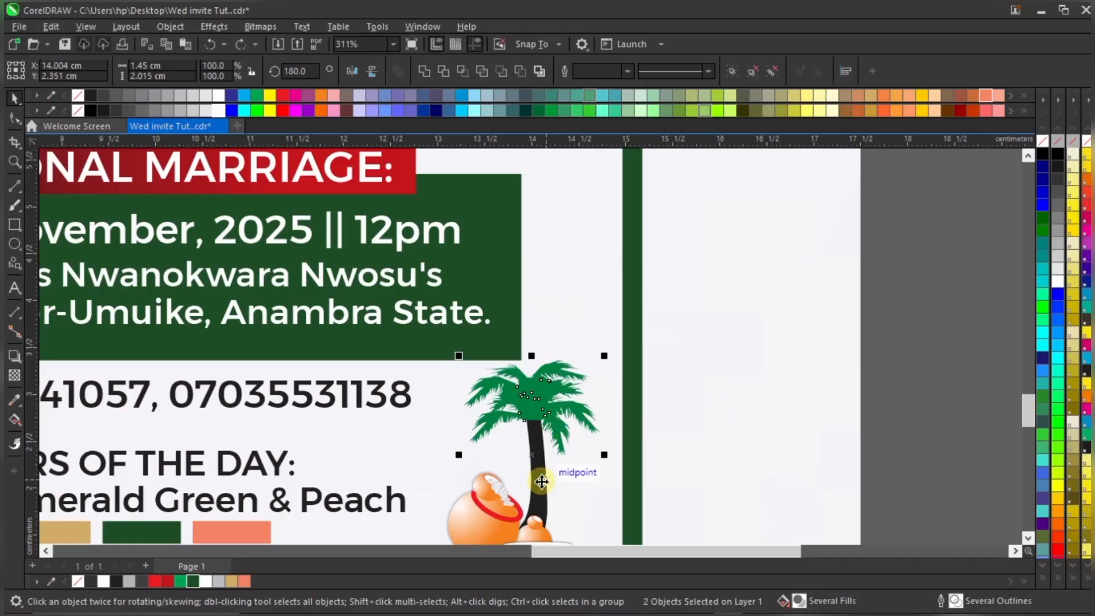
{"action": "left_click", "coordinate": [553, 393]}
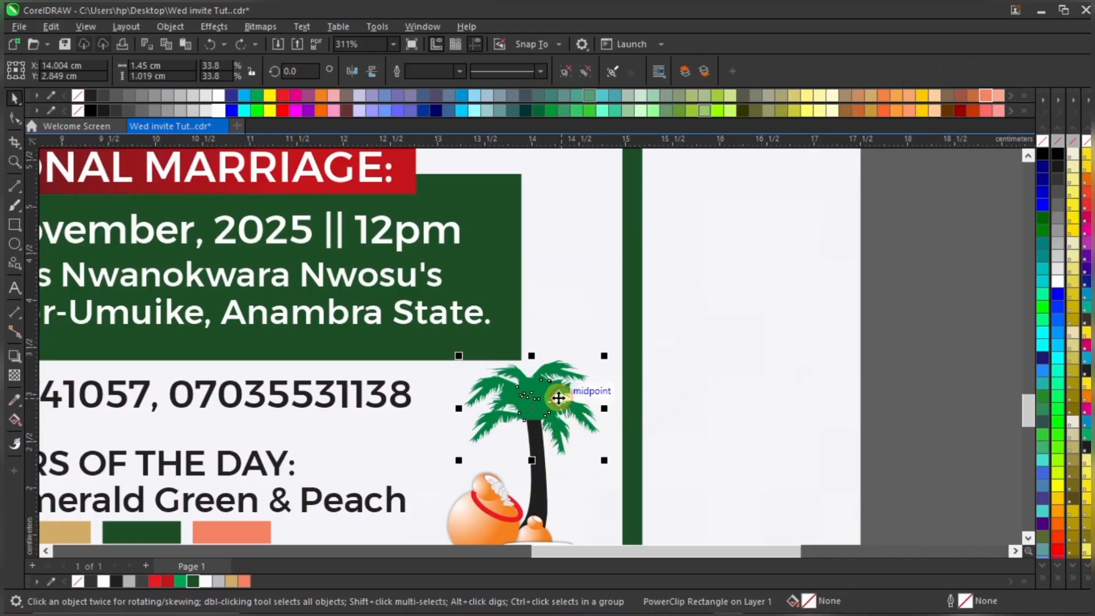
{"action": "left_click", "coordinate": [190, 579]}
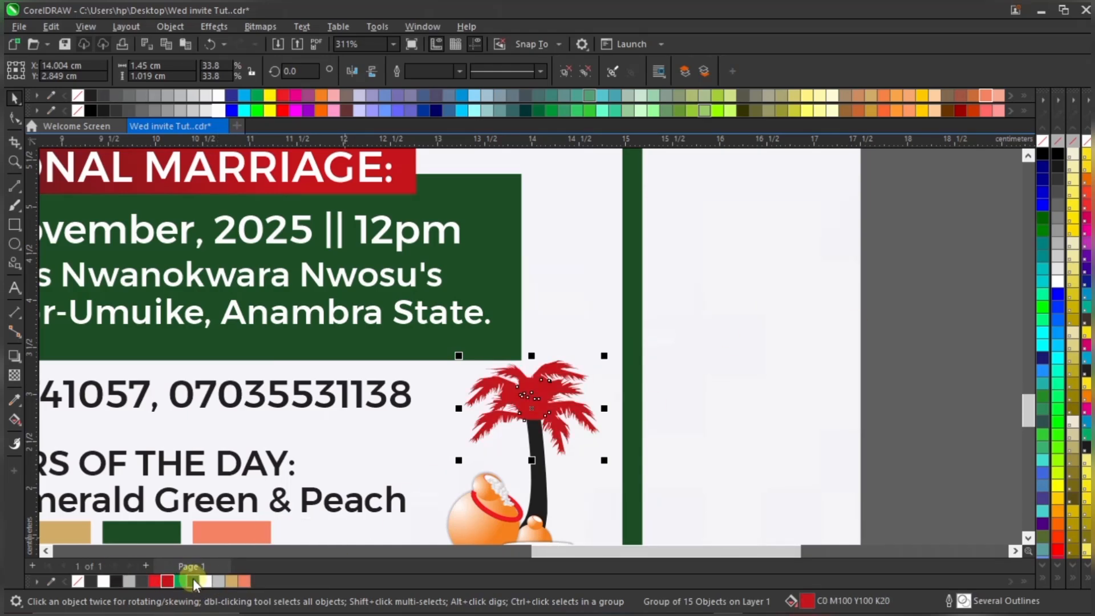
{"action": "left_click", "coordinate": [193, 580]}
Make the palm trunk pure black and reselect the palm tree and pot group
{"action": "scroll", "coordinate": [565, 380], "scroll_direction": "down", "scroll_amount": 1}
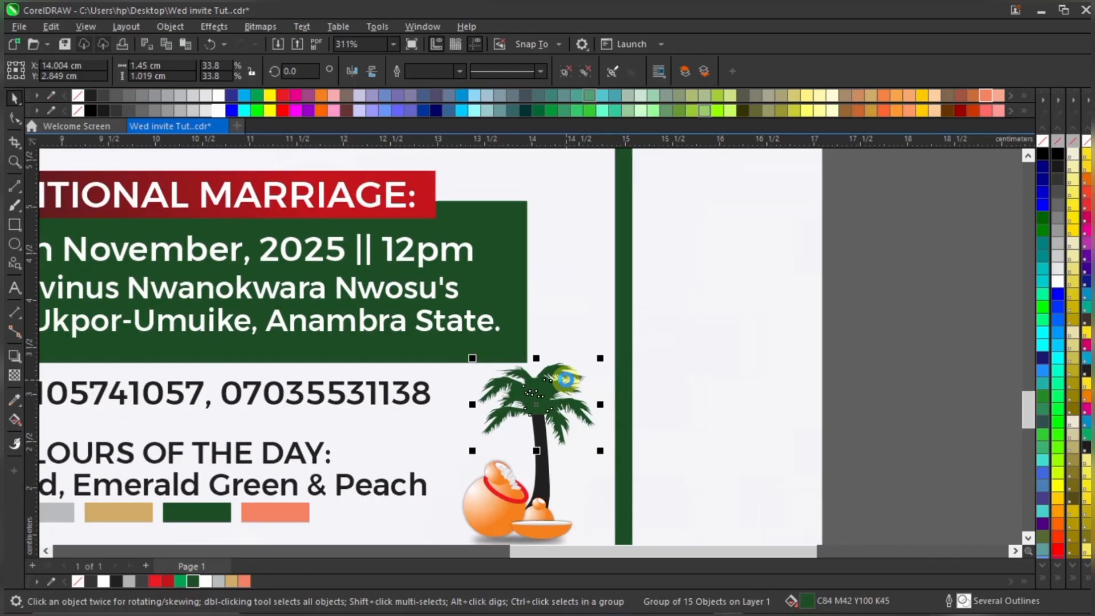
{"action": "scroll", "coordinate": [565, 379], "scroll_direction": "down", "scroll_amount": 2}
{"action": "scroll", "coordinate": [559, 443], "scroll_direction": "up", "scroll_amount": 3}
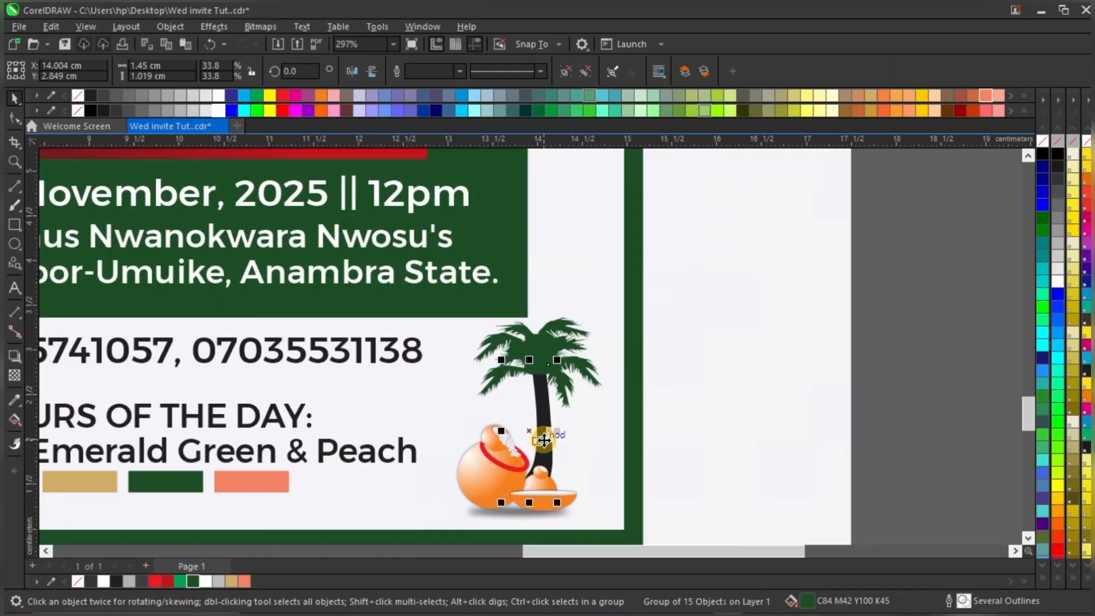
{"action": "left_click", "coordinate": [546, 460], "text": "ctrl"}
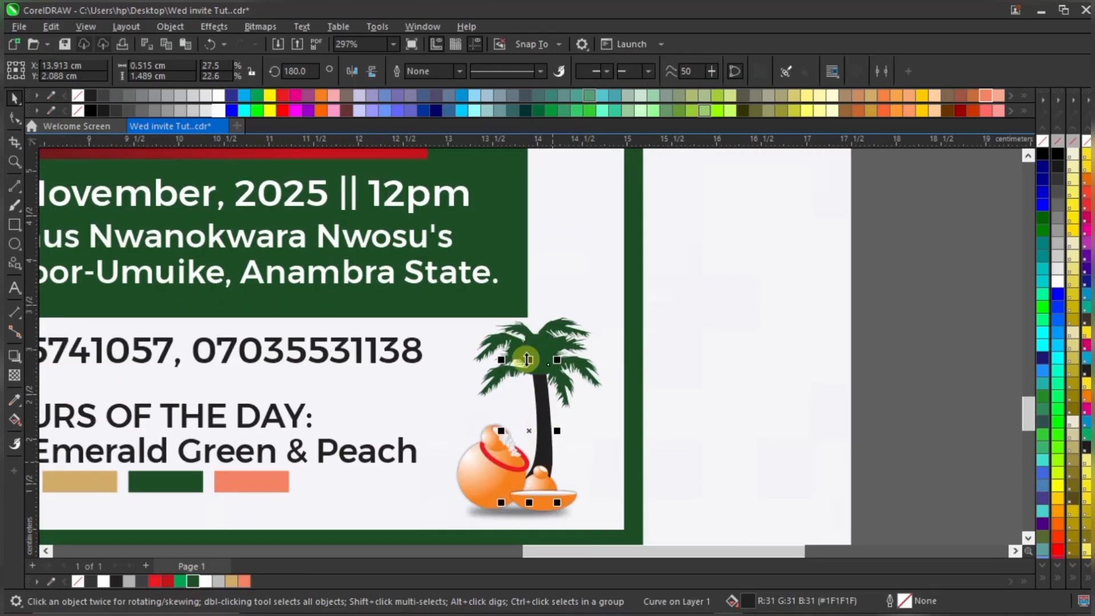
{"action": "left_click", "coordinate": [92, 93]}
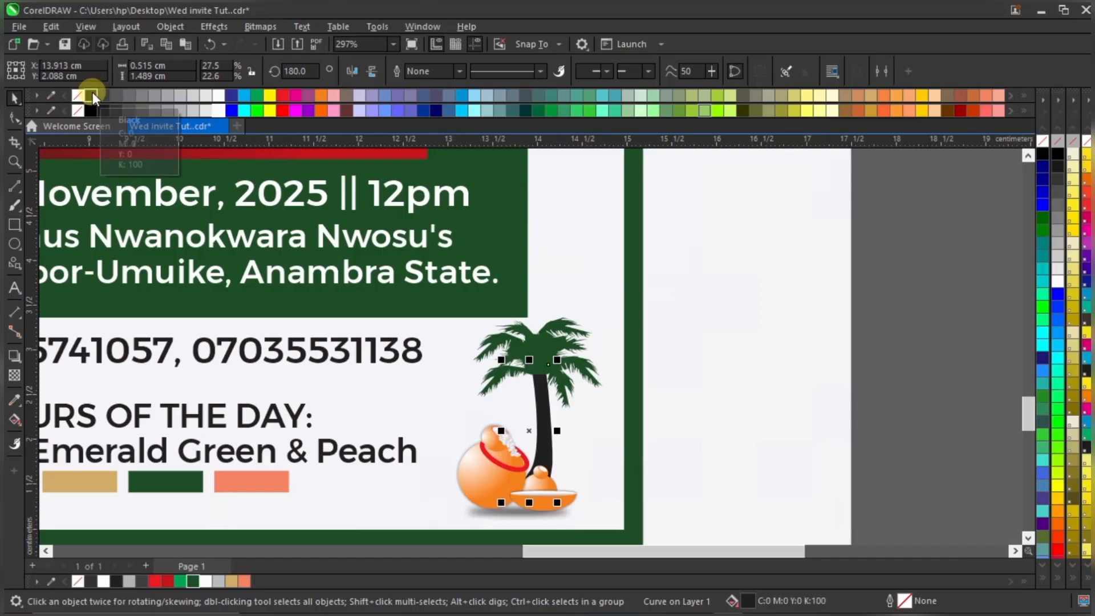
{"action": "scroll", "coordinate": [515, 280], "scroll_direction": "down", "scroll_amount": 2}
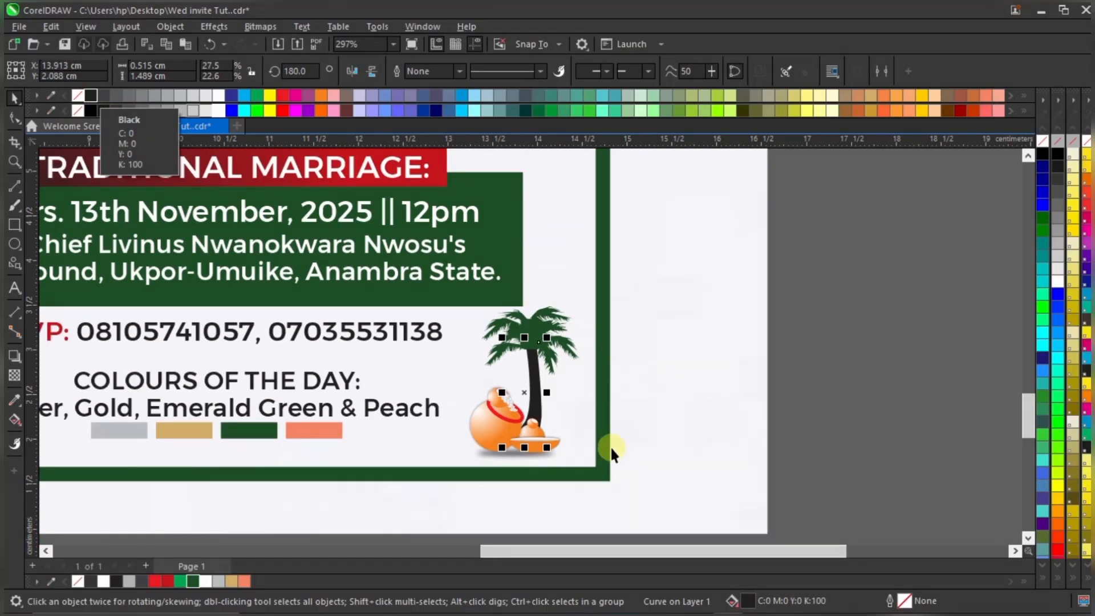
{"action": "left_click", "coordinate": [760, 365]}
{"action": "left_click", "coordinate": [842, 264]}
{"action": "left_click", "coordinate": [482, 447]}
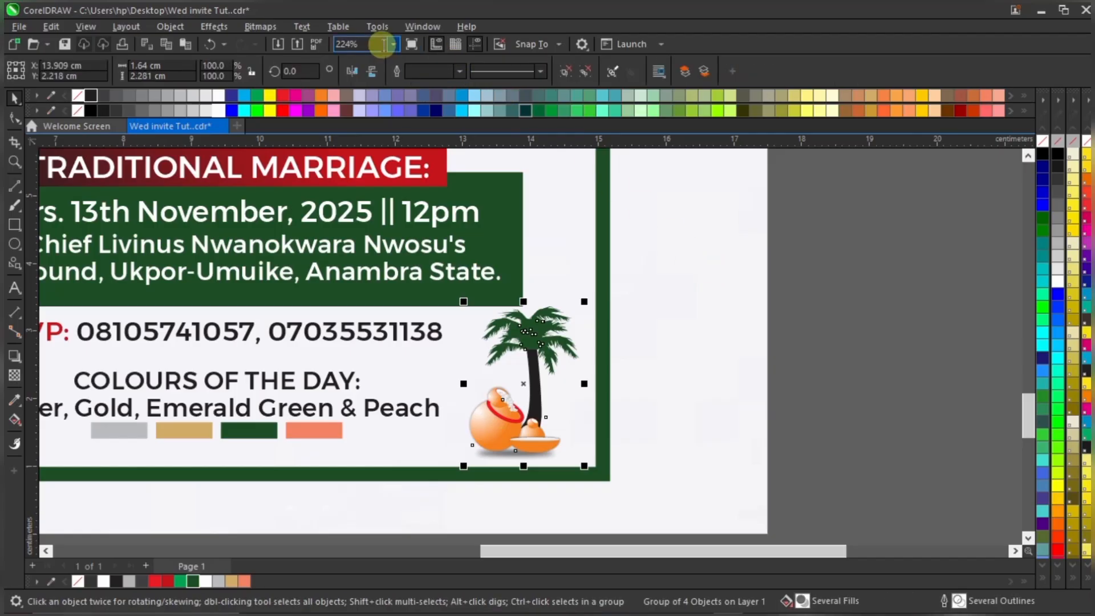
{"action": "left_click", "coordinate": [392, 46]}
Fit the invitation in view and bring the gold rings in front of the heart
{"action": "left_click", "coordinate": [376, 60]}
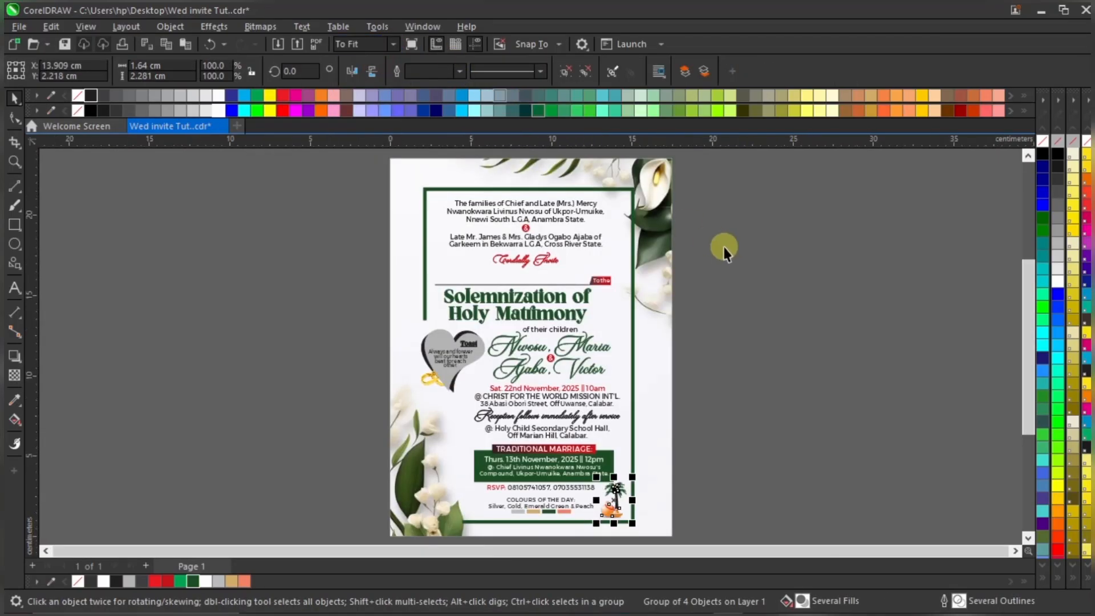
{"action": "key", "text": "Escape"}
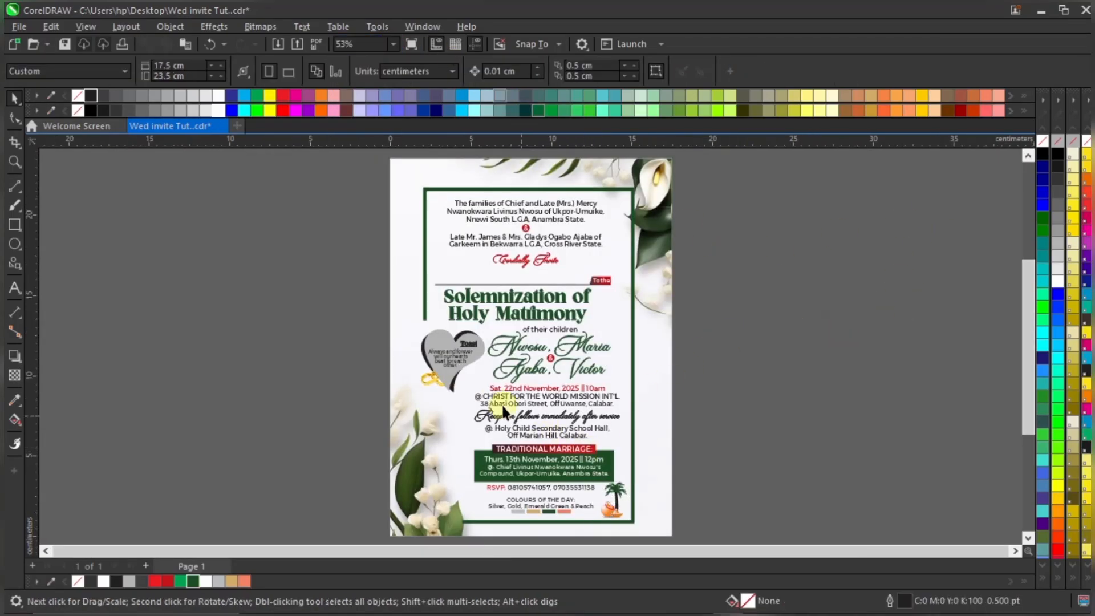
{"action": "scroll", "coordinate": [461, 354], "scroll_direction": "up", "scroll_amount": 5}
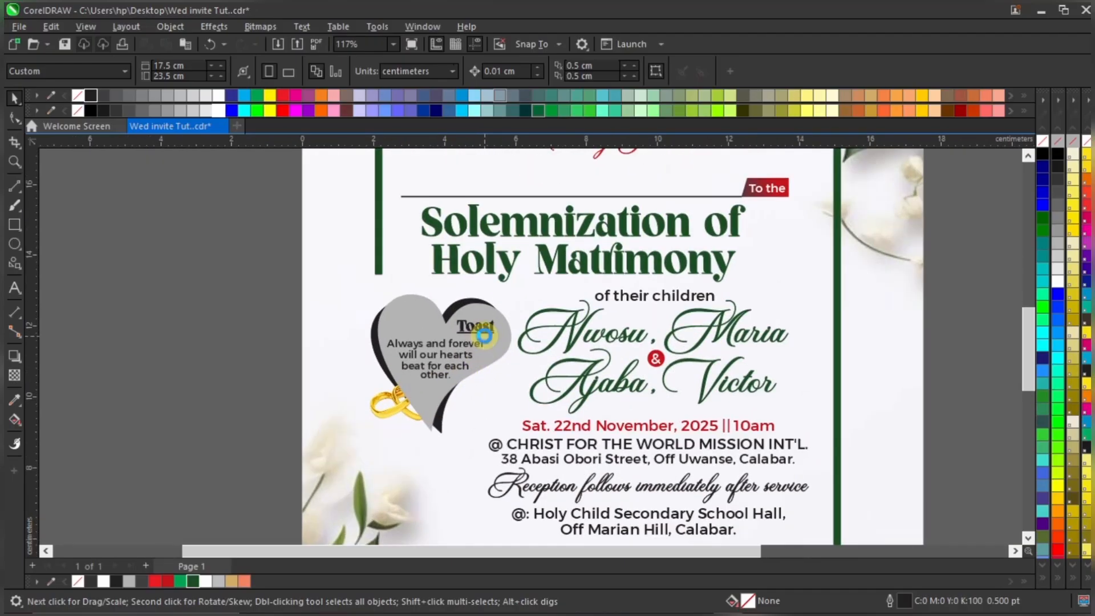
{"action": "scroll", "coordinate": [478, 331], "scroll_direction": "up", "scroll_amount": 1}
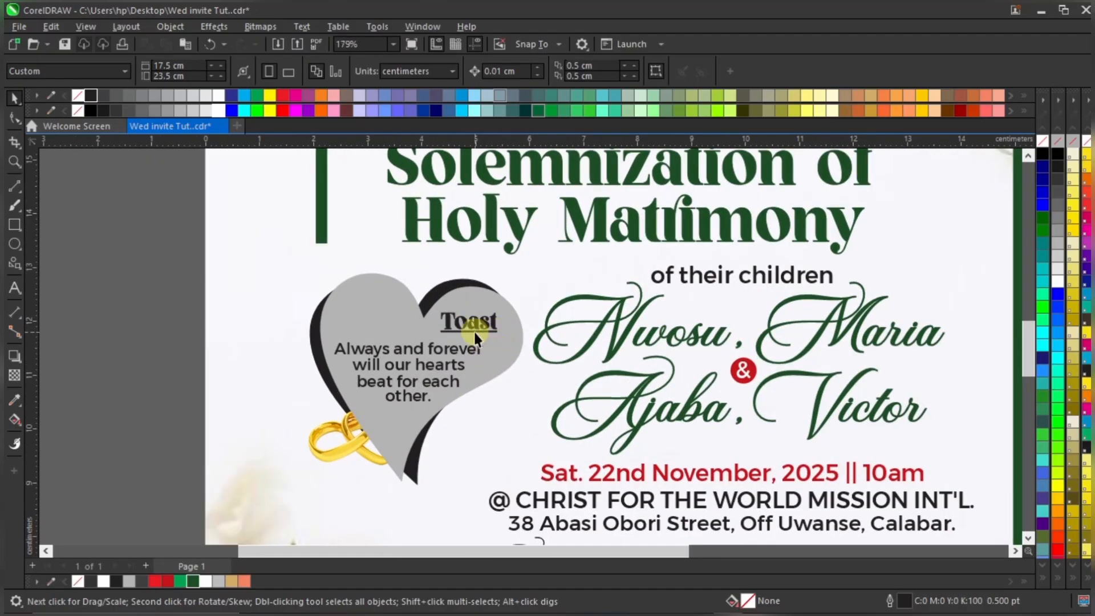
{"action": "left_click", "coordinate": [395, 421]}
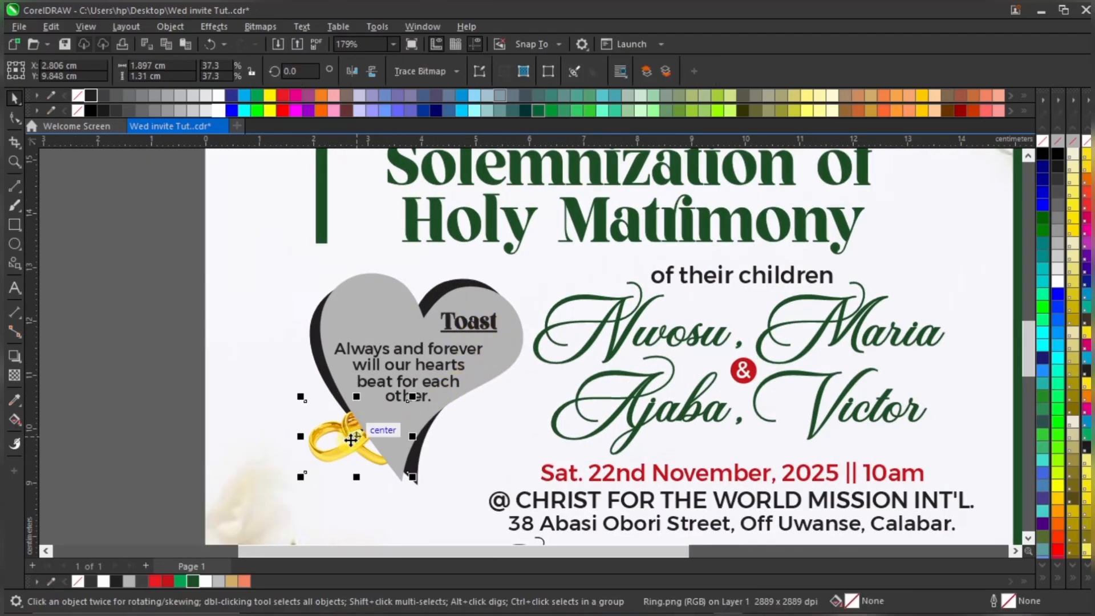
{"action": "key", "text": "ctrl+Page_Up"}
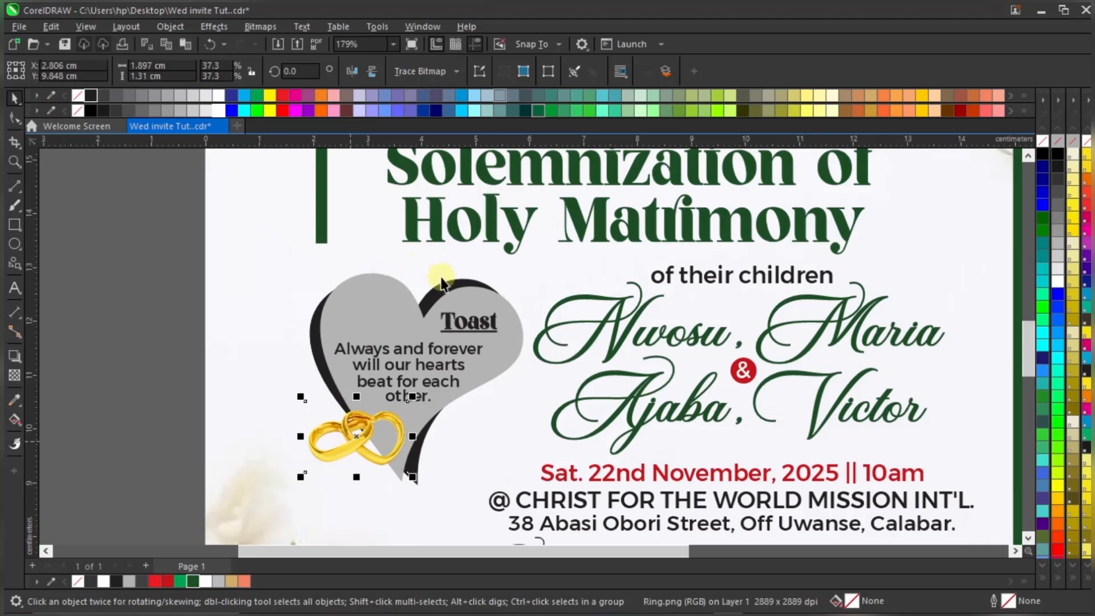
Fill the heart backing gold with no outline, darkened to C0 M20 Y60 K30
{"action": "left_click", "coordinate": [450, 285]}
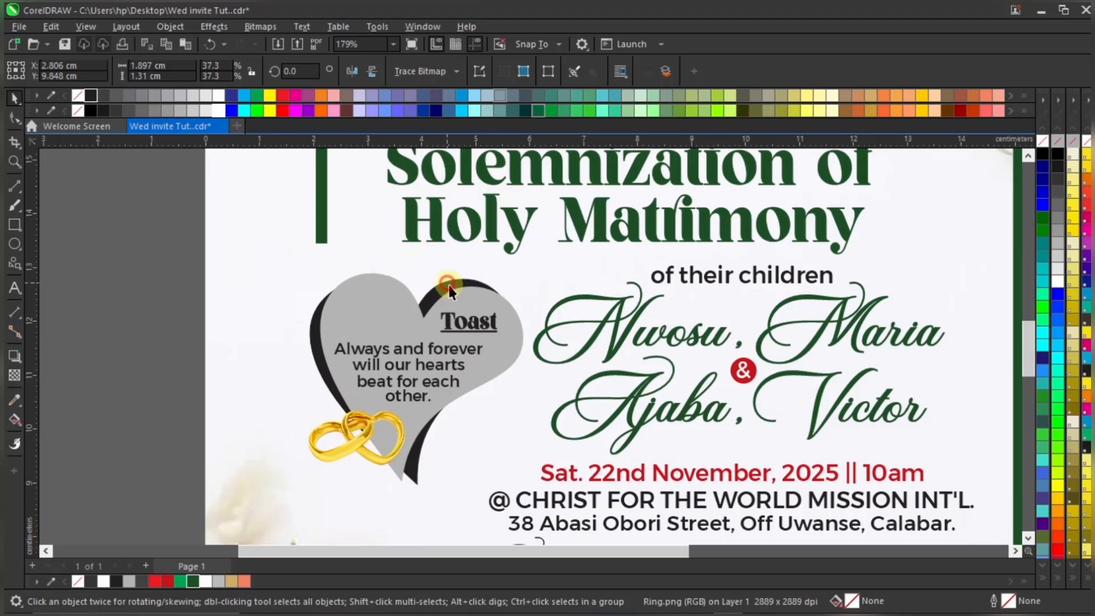
{"action": "left_click", "coordinate": [230, 581]}
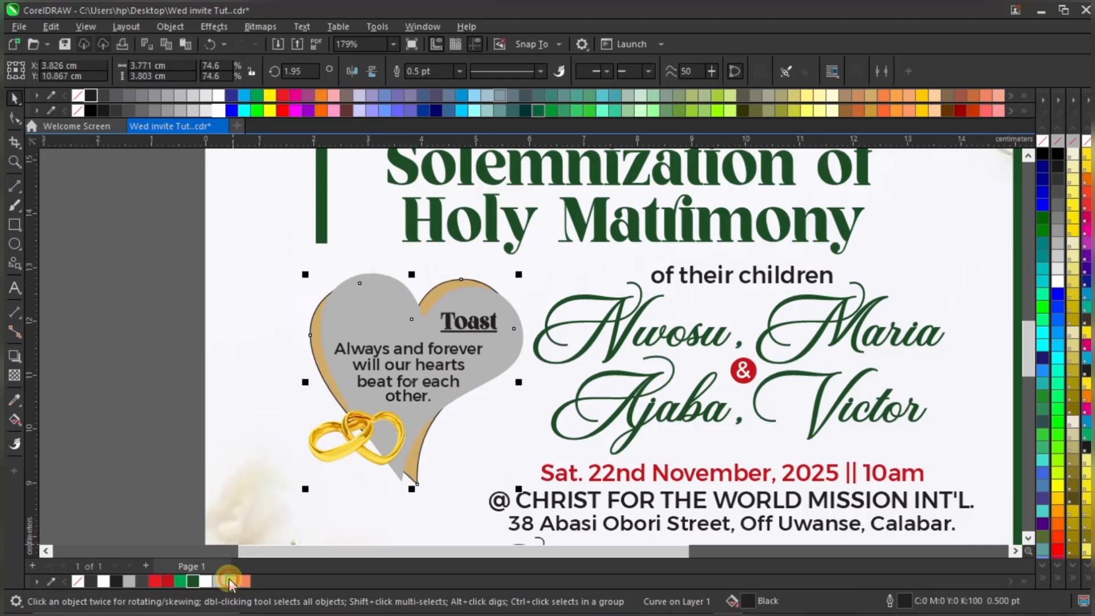
{"action": "right_click", "coordinate": [79, 581]}
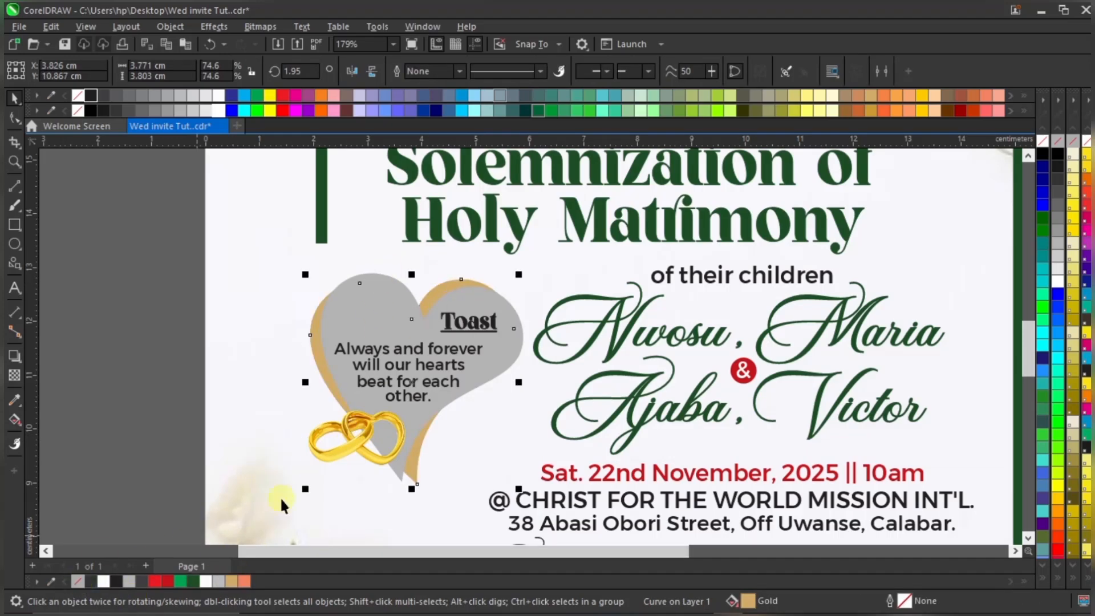
{"action": "double_click", "coordinate": [755, 605]}
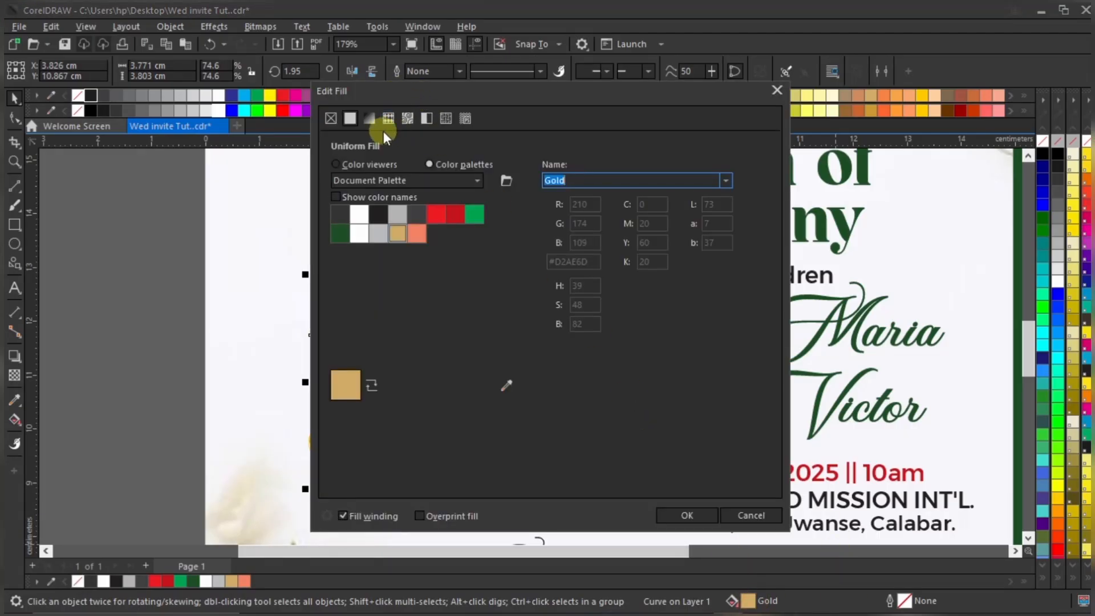
{"action": "left_click", "coordinate": [357, 167]}
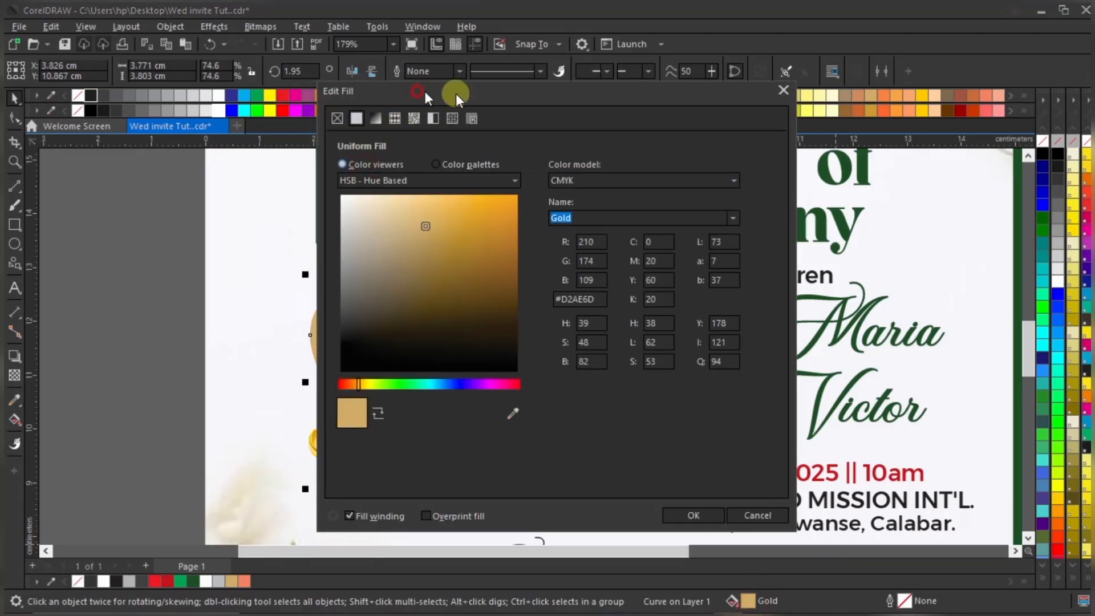
{"action": "left_click_drag", "start_coordinate": [428, 93], "coordinate": [654, 108]}
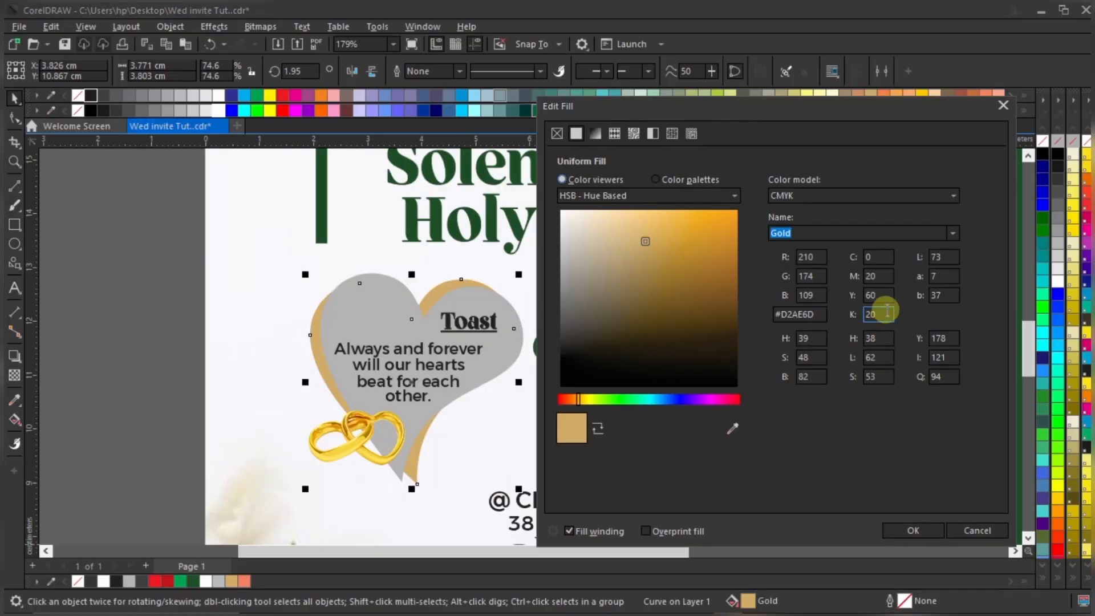
{"action": "left_click_drag", "start_coordinate": [887, 313], "coordinate": [853, 317]}
{"action": "type", "text": "2"}
{"action": "type", "text": "30"}
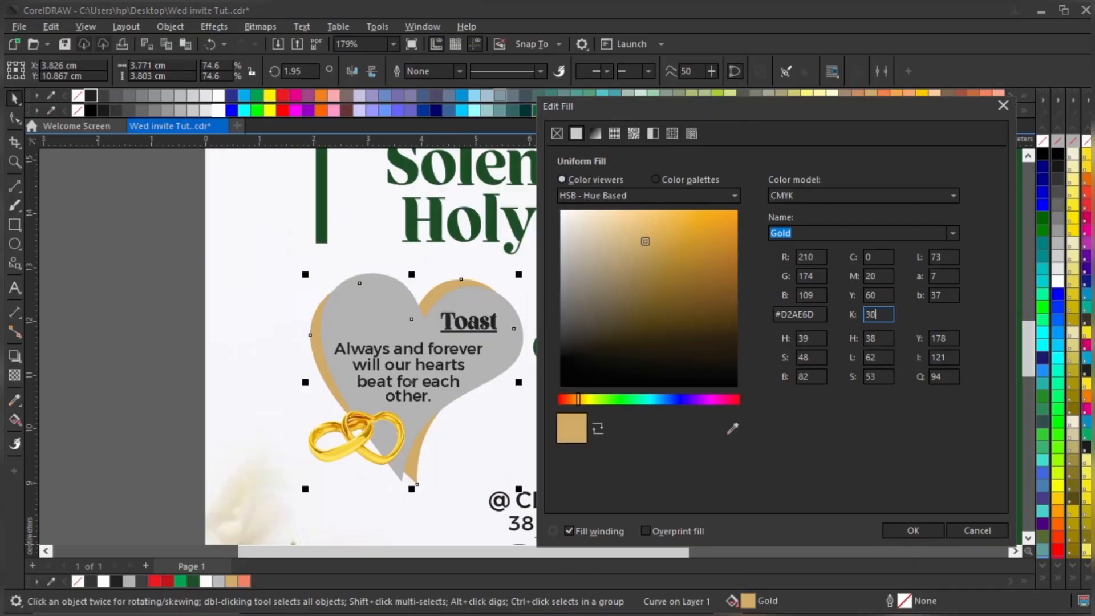
{"action": "double_click", "coordinate": [881, 296]}
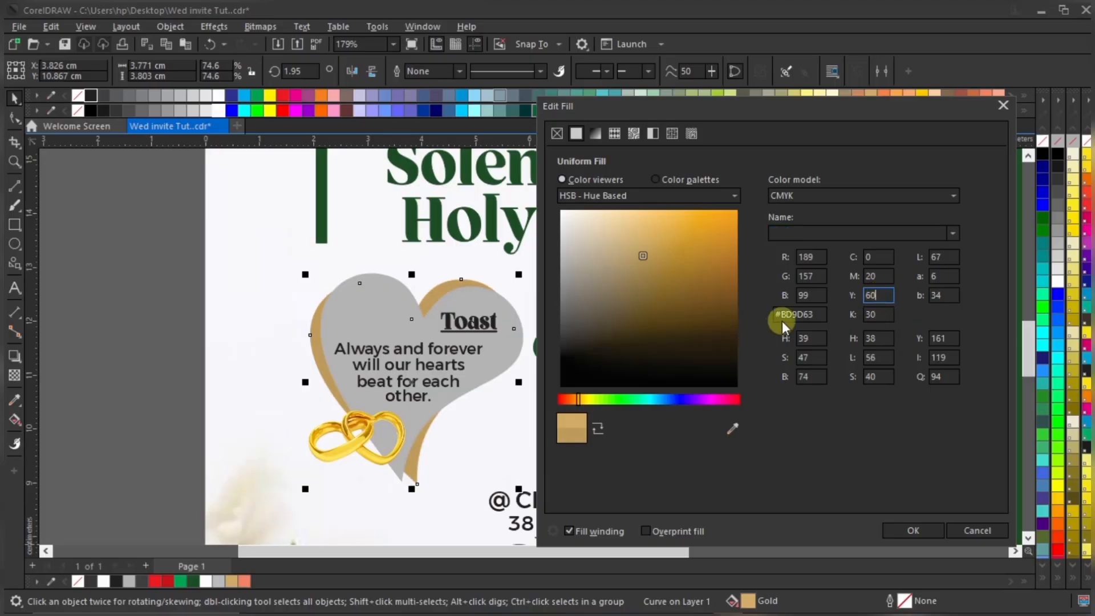
{"action": "left_click", "coordinate": [910, 533]}
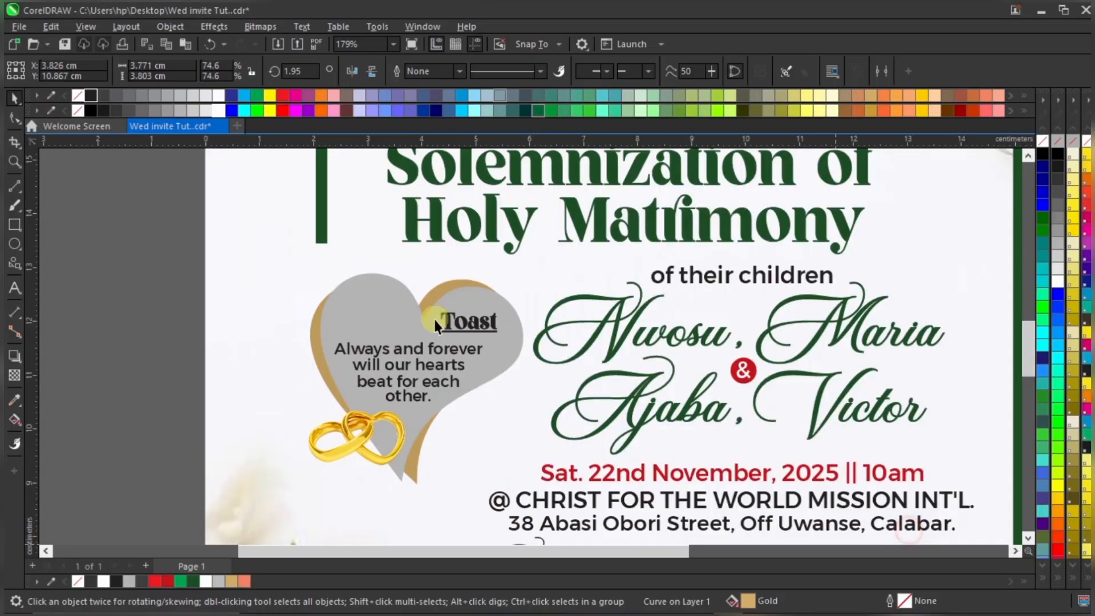
Fill the grey Toast heart dark green
{"action": "left_click", "coordinate": [469, 299]}
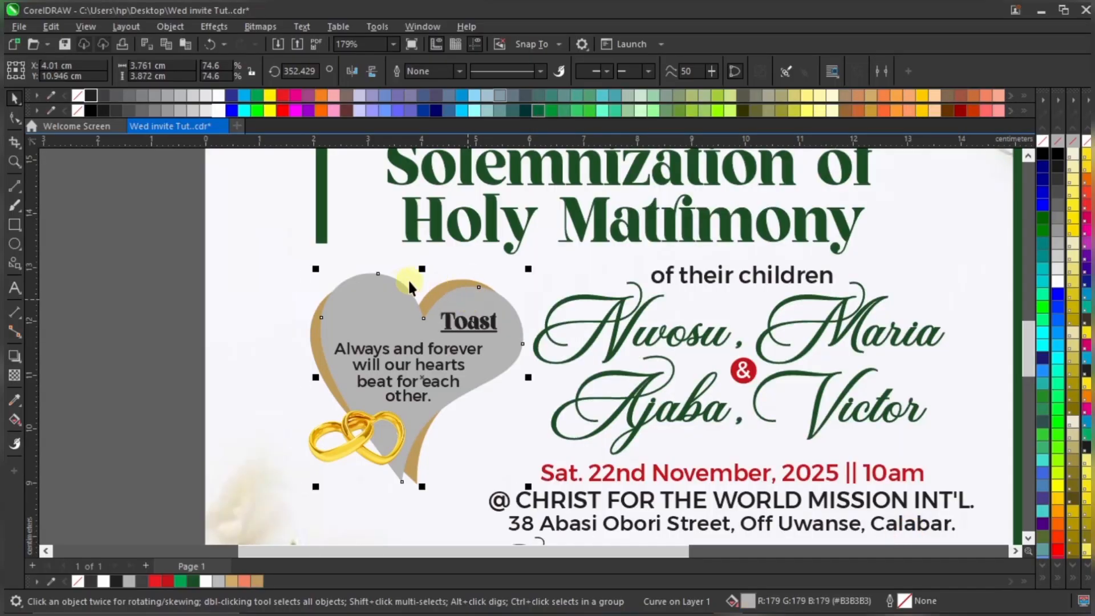
{"action": "scroll", "coordinate": [408, 279], "scroll_direction": "down", "scroll_amount": 2}
{"action": "left_click", "coordinate": [194, 582]}
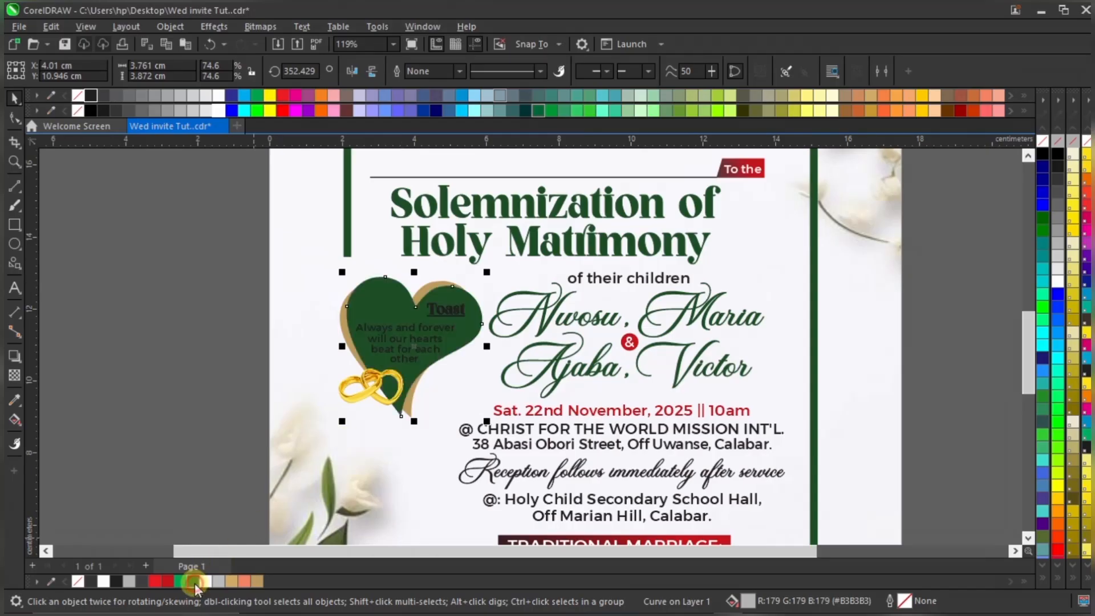
{"action": "left_click", "coordinate": [254, 326]}
{"action": "scroll", "coordinate": [420, 328], "scroll_direction": "up", "scroll_amount": 2}
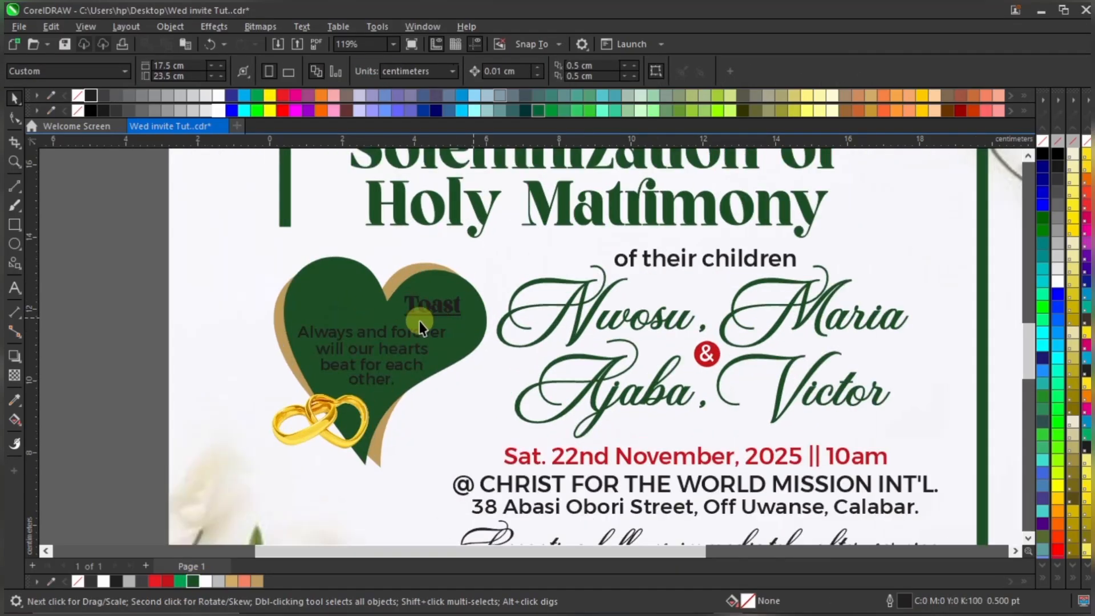
Make the heart's verse and Toast heading white, with a white outline on Toast
{"action": "left_click_drag", "start_coordinate": [114, 306], "coordinate": [412, 390]}
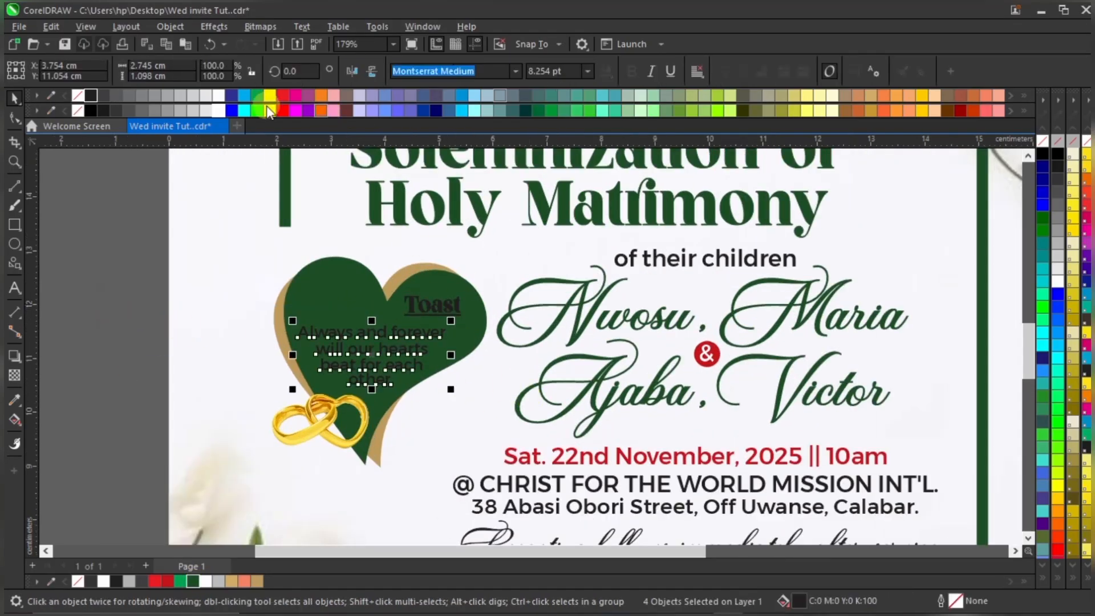
{"action": "left_click", "coordinate": [217, 96]}
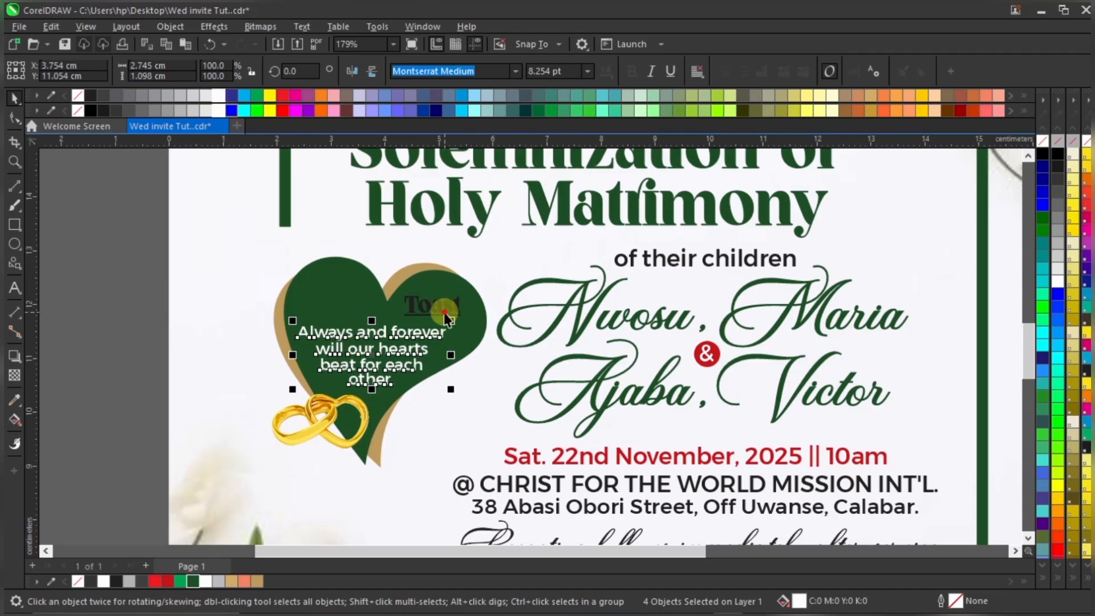
{"action": "left_click", "coordinate": [445, 315]}
{"action": "left_click", "coordinate": [219, 96]}
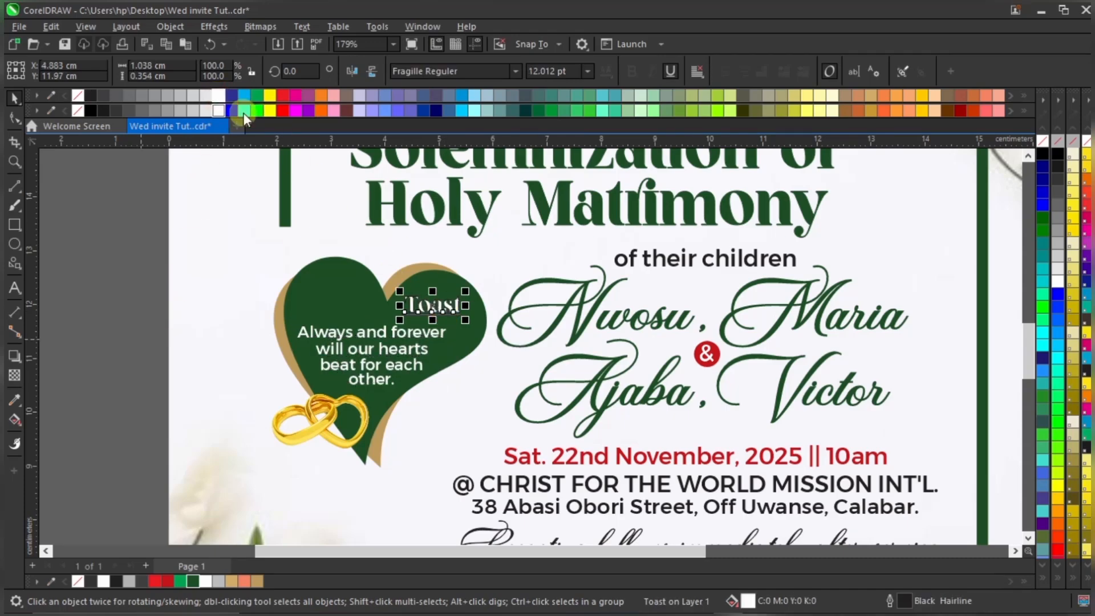
{"action": "right_click", "coordinate": [221, 97]}
{"action": "left_click", "coordinate": [113, 319]}
{"action": "scroll", "coordinate": [448, 304], "scroll_direction": "up", "scroll_amount": 1}
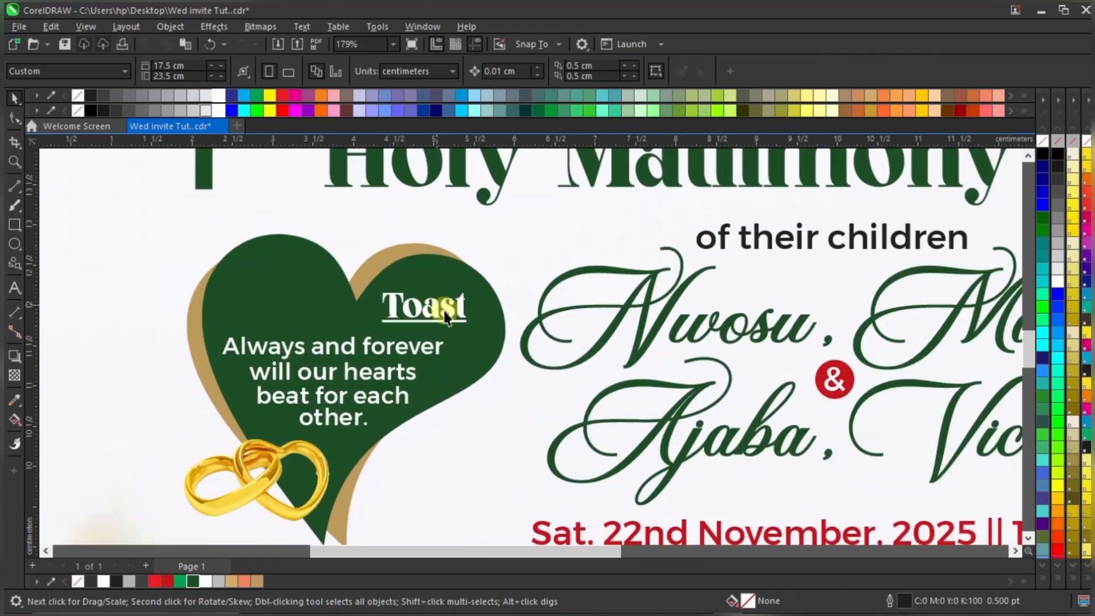
{"action": "left_click", "coordinate": [451, 309]}
{"action": "left_click_drag", "start_coordinate": [451, 308], "coordinate": [479, 287]}
{"action": "scroll", "coordinate": [348, 311], "scroll_direction": "down", "scroll_amount": 2}
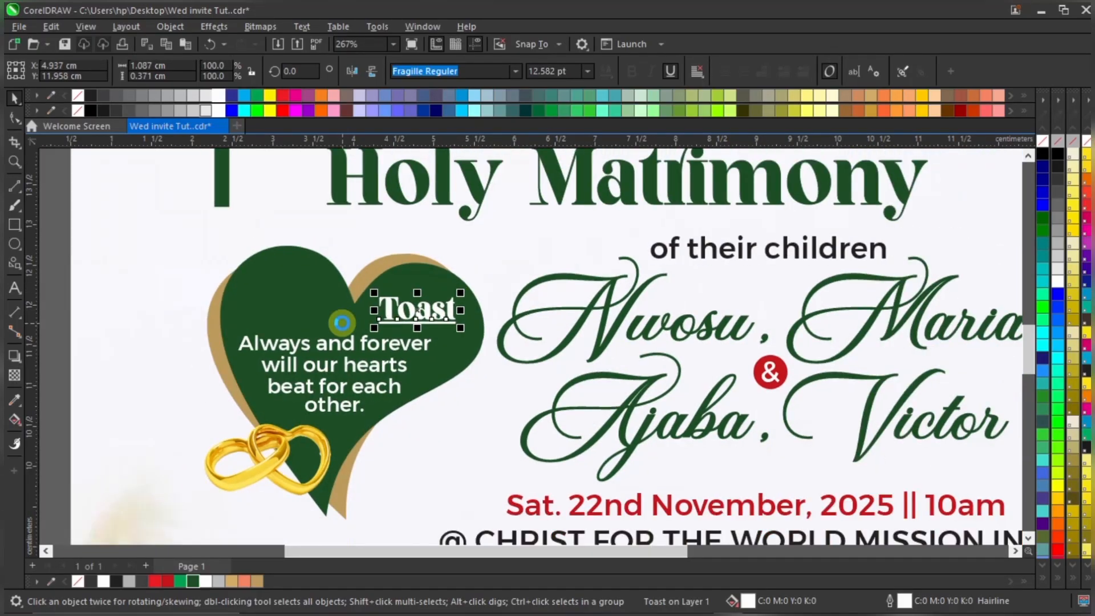
Italicise the verse inside the heart and move it slightly lower
{"action": "left_click_drag", "start_coordinate": [82, 302], "coordinate": [446, 406]}
{"action": "scroll", "coordinate": [398, 370], "scroll_direction": "up", "scroll_amount": 1}
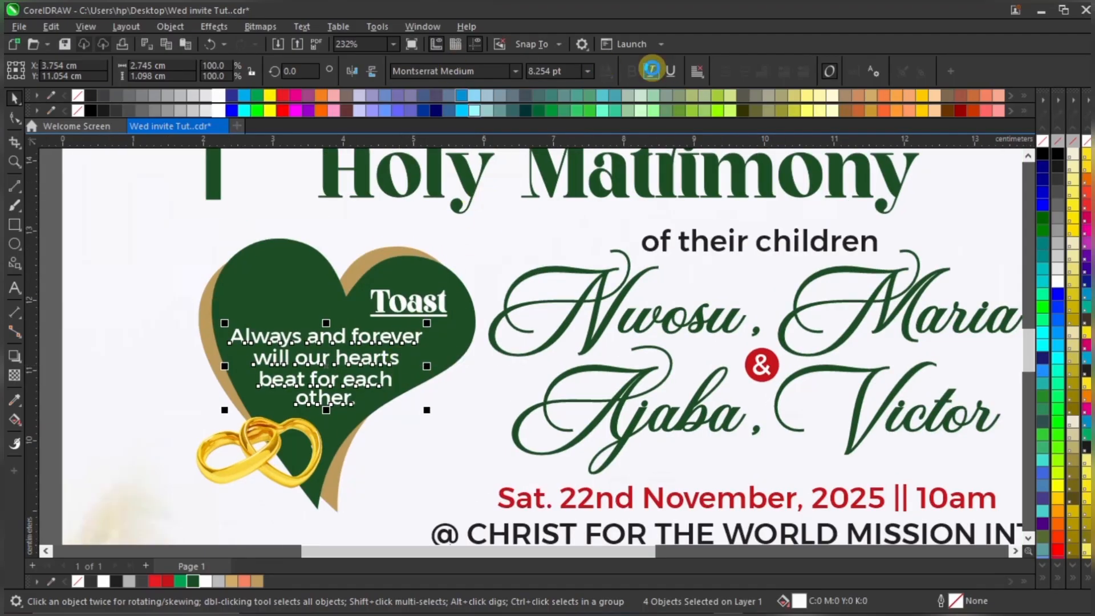
{"action": "left_click", "coordinate": [653, 71]}
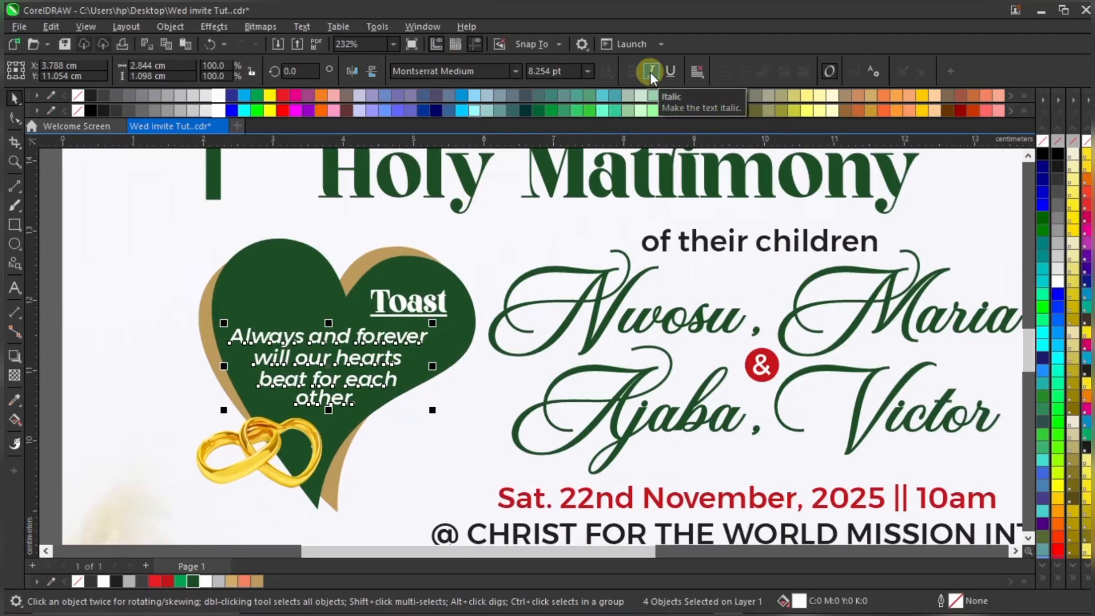
{"action": "scroll", "coordinate": [388, 347], "scroll_direction": "up", "scroll_amount": 1}
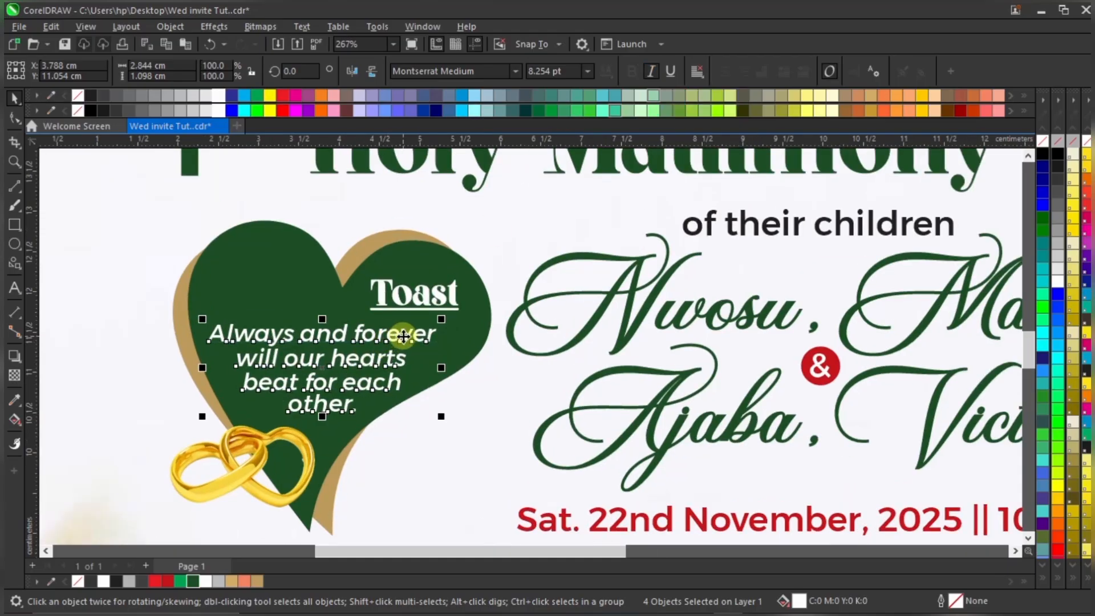
{"action": "left_click_drag", "start_coordinate": [403, 337], "coordinate": [403, 340]}
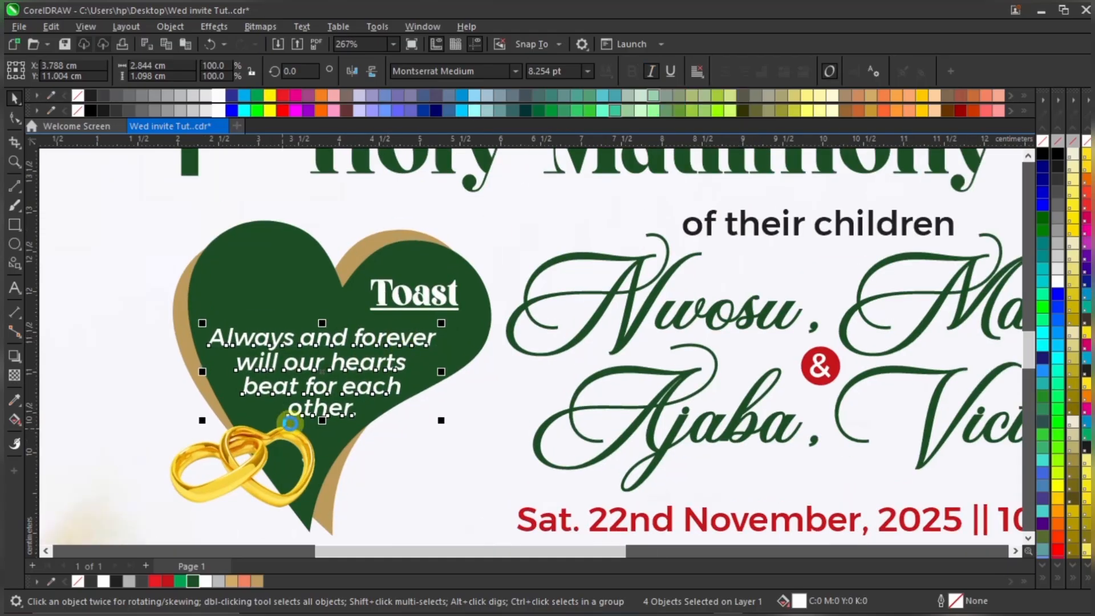
{"action": "scroll", "coordinate": [290, 423], "scroll_direction": "down", "scroll_amount": 2}
{"action": "scroll", "coordinate": [271, 454], "scroll_direction": "up", "scroll_amount": 2}
Shrink the rings onto the heart, group the heart design, then enlarge and nudge it left
{"action": "left_click", "coordinate": [335, 405]}
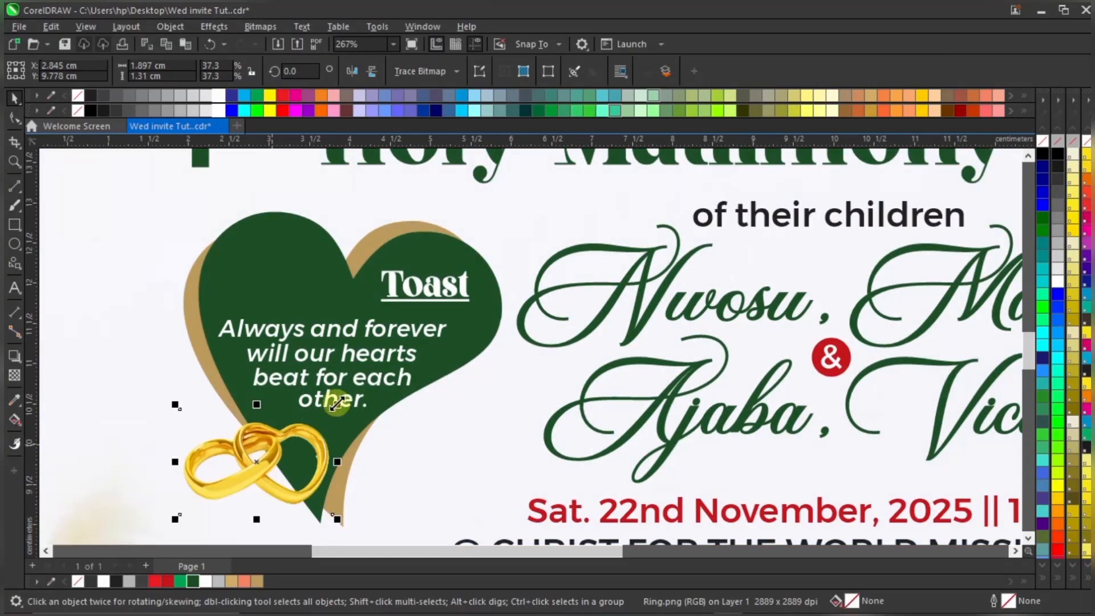
{"action": "left_click_drag", "start_coordinate": [336, 404], "coordinate": [285, 440]}
{"action": "scroll", "coordinate": [352, 376], "scroll_direction": "down", "scroll_amount": 8}
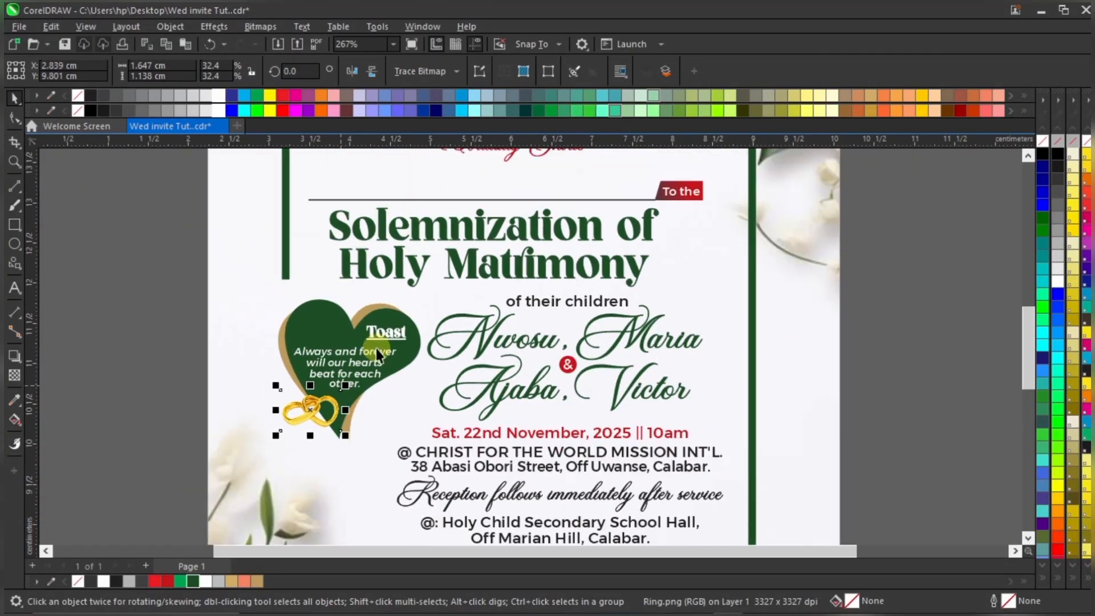
{"action": "left_click_drag", "start_coordinate": [157, 288], "coordinate": [474, 423]}
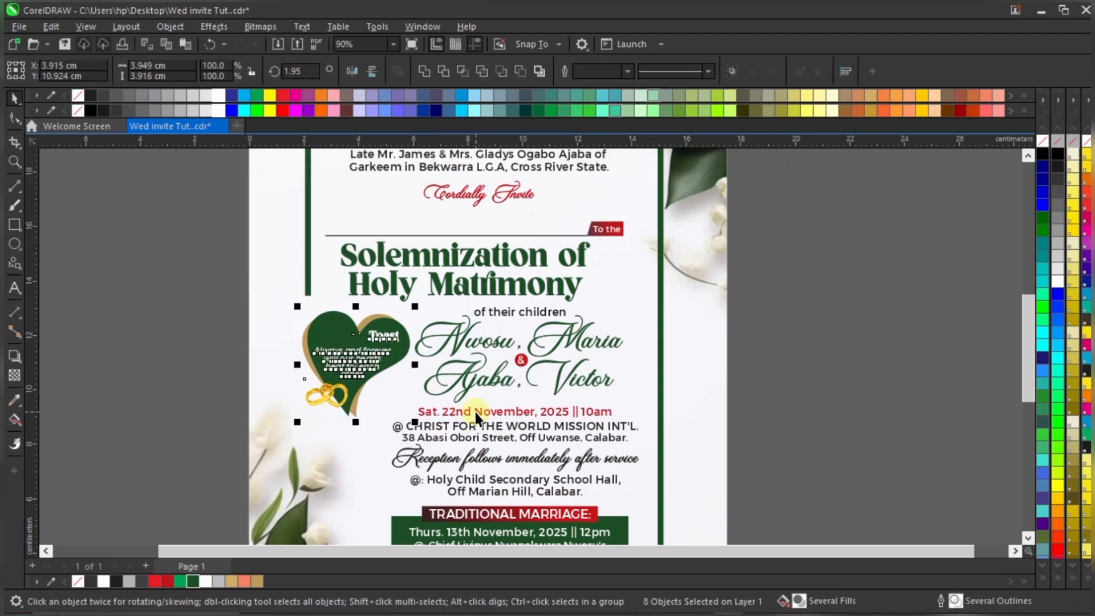
{"action": "key", "text": "ctrl+g"}
{"action": "left_click_drag", "start_coordinate": [297, 422], "coordinate": [281, 437]}
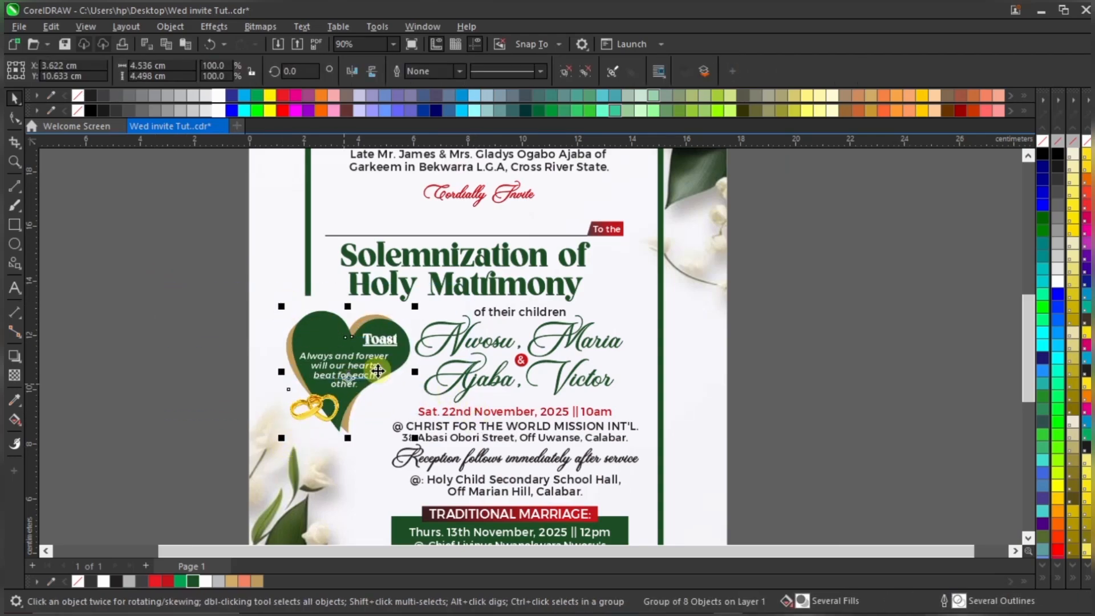
{"action": "key", "text": "Left"}
{"action": "key", "text": "Left"}
{"action": "key", "text": "Left"}
{"action": "key", "text": "Left"}
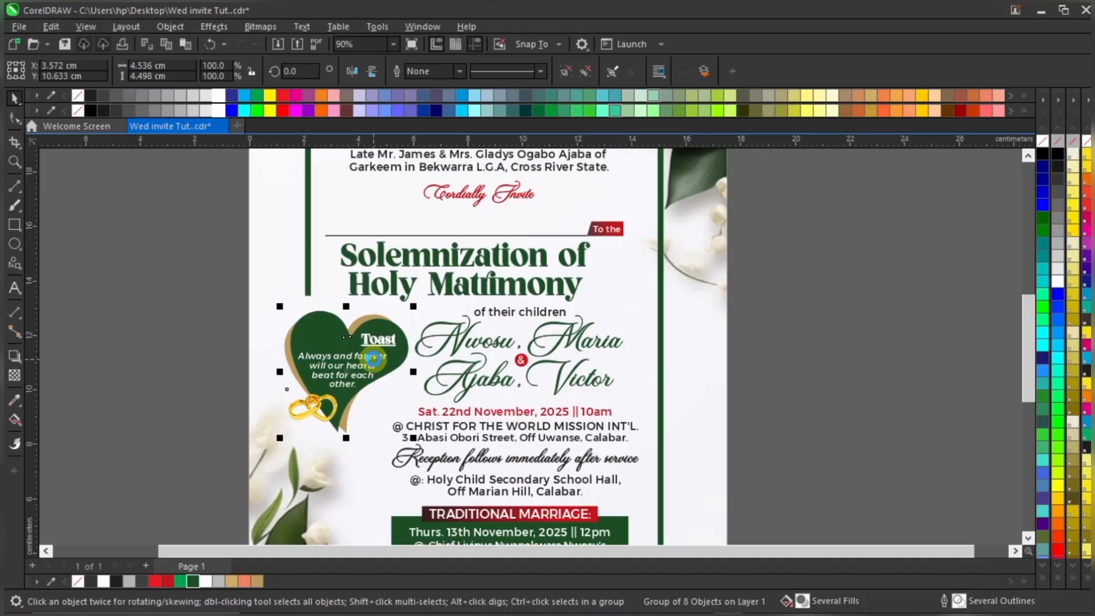
{"action": "left_click", "coordinate": [168, 360]}
{"action": "scroll", "coordinate": [439, 337], "scroll_direction": "down", "scroll_amount": 2}
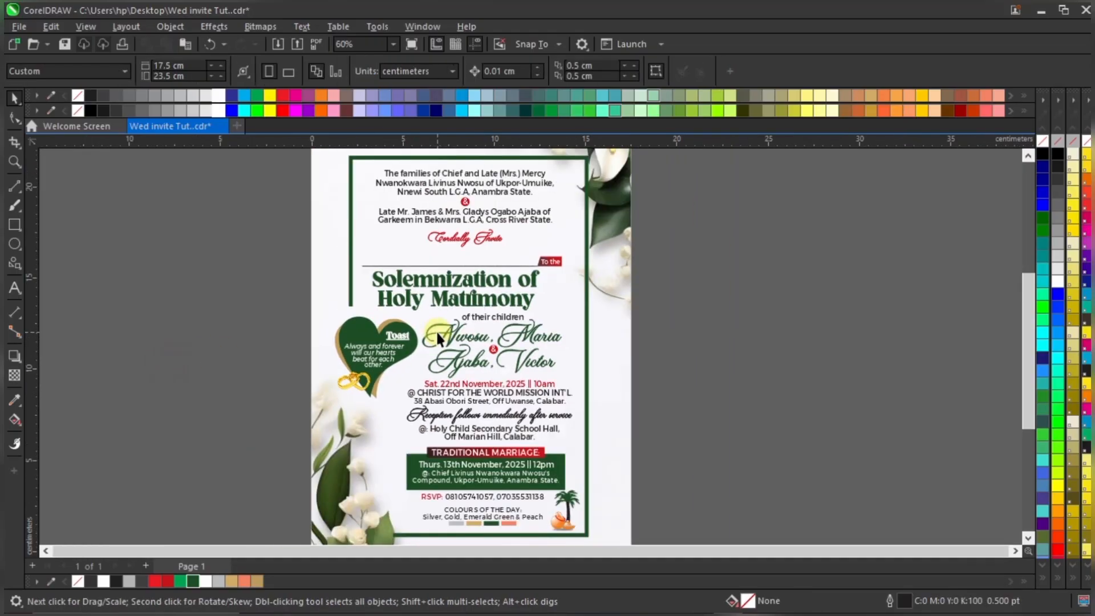
{"action": "left_click", "coordinate": [370, 350]}
{"action": "left_click", "coordinate": [239, 333]}
Select both script couple-name lines together
{"action": "left_click", "coordinate": [698, 312]}
{"action": "left_click", "coordinate": [531, 340]}
{"action": "scroll", "coordinate": [537, 359], "scroll_direction": "up", "scroll_amount": 2}
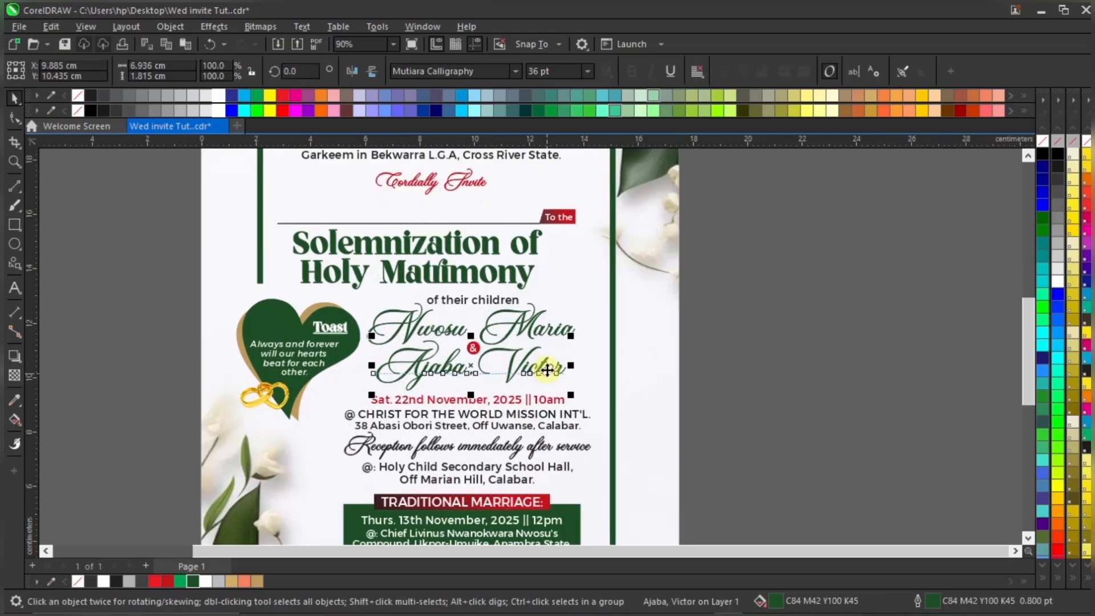
{"action": "left_click", "coordinate": [733, 340]}
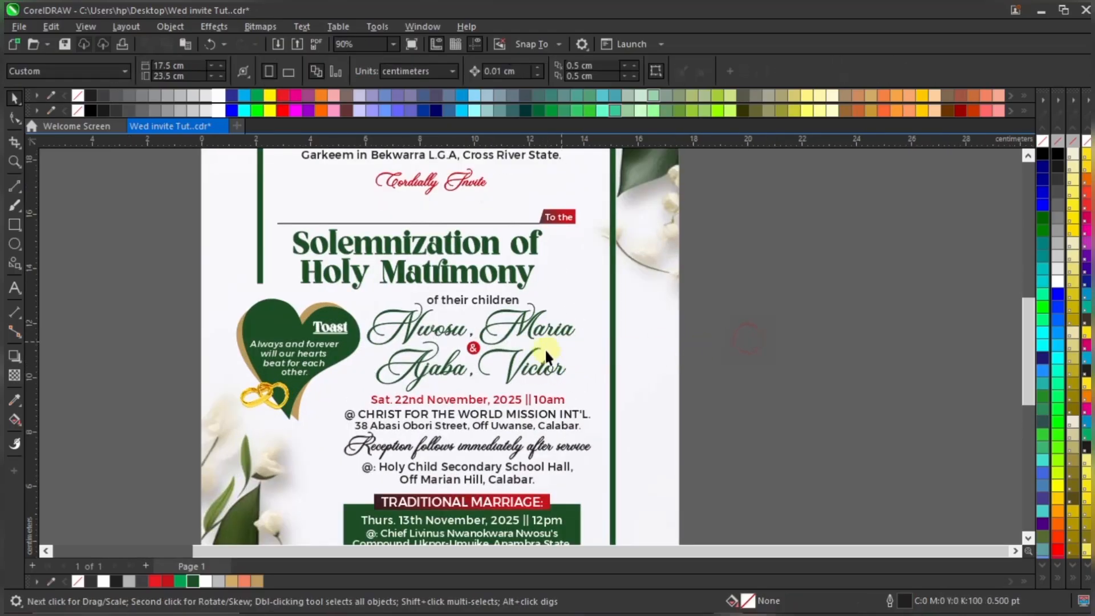
{"action": "left_click", "coordinate": [548, 365]}
{"action": "scroll", "coordinate": [553, 366], "scroll_direction": "up", "scroll_amount": 3}
{"action": "left_click", "coordinate": [561, 330], "text": "shift"}
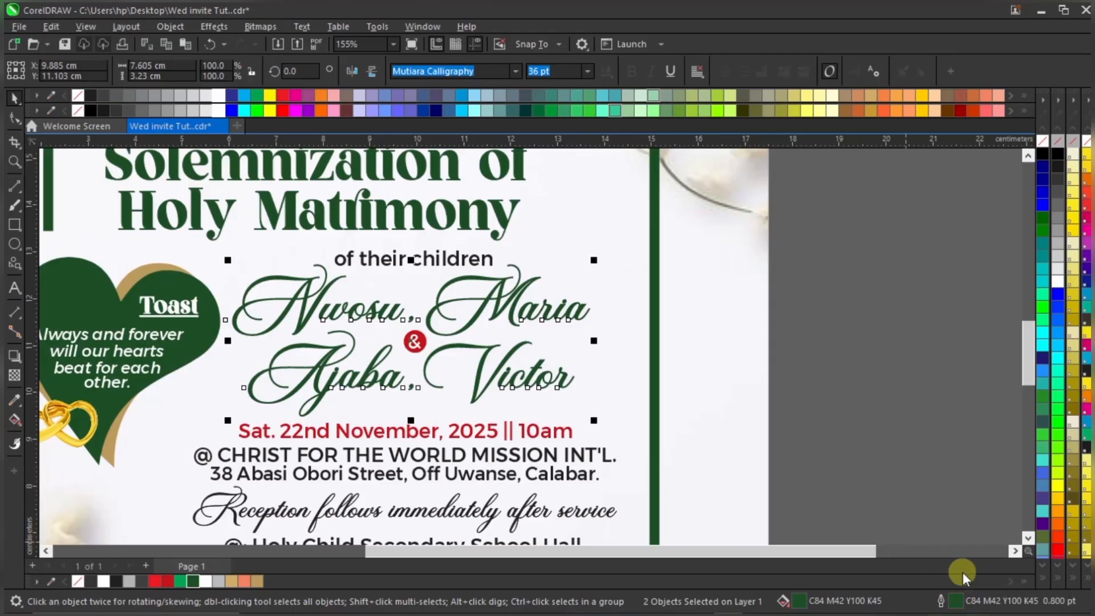
Set the selected name lines' outline width to 1.1 pt in the Outline Pen settings
{"action": "double_click", "coordinate": [954, 606]}
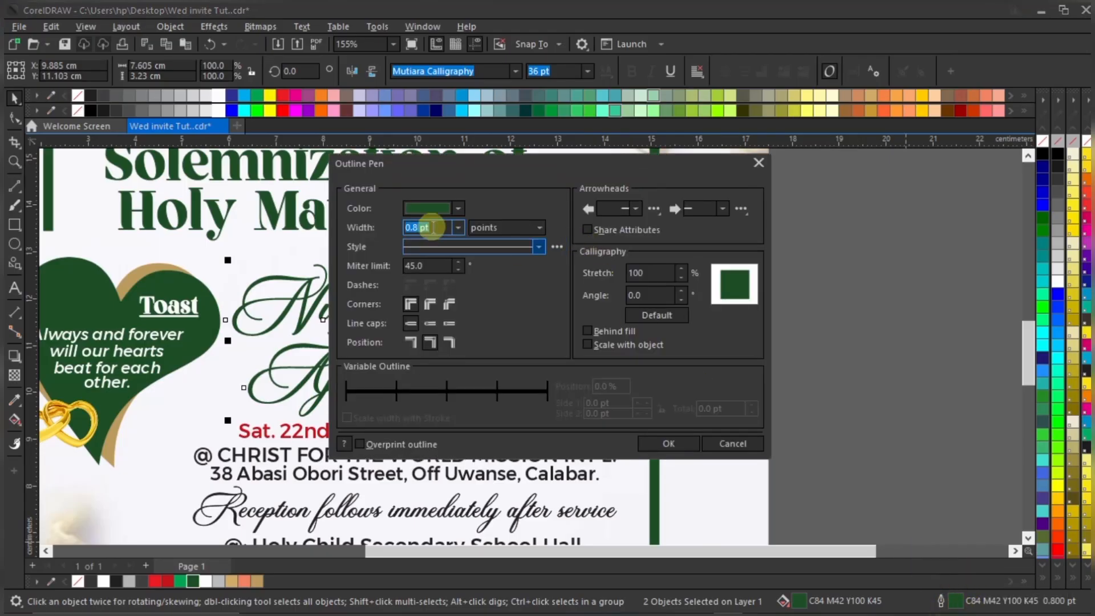
{"action": "left_click", "coordinate": [456, 227]}
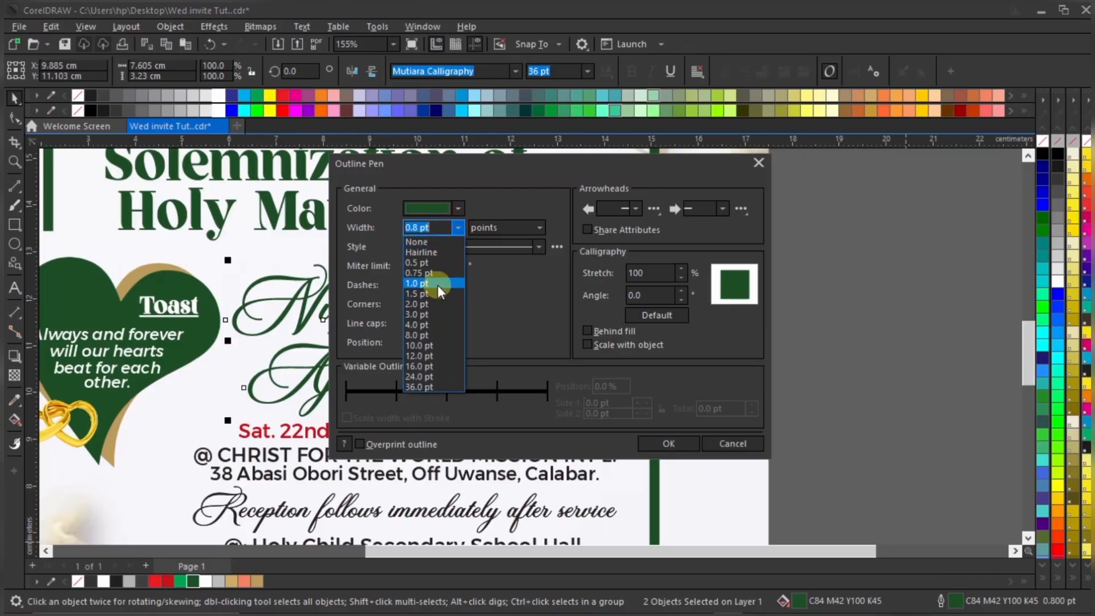
{"action": "left_click", "coordinate": [437, 245]}
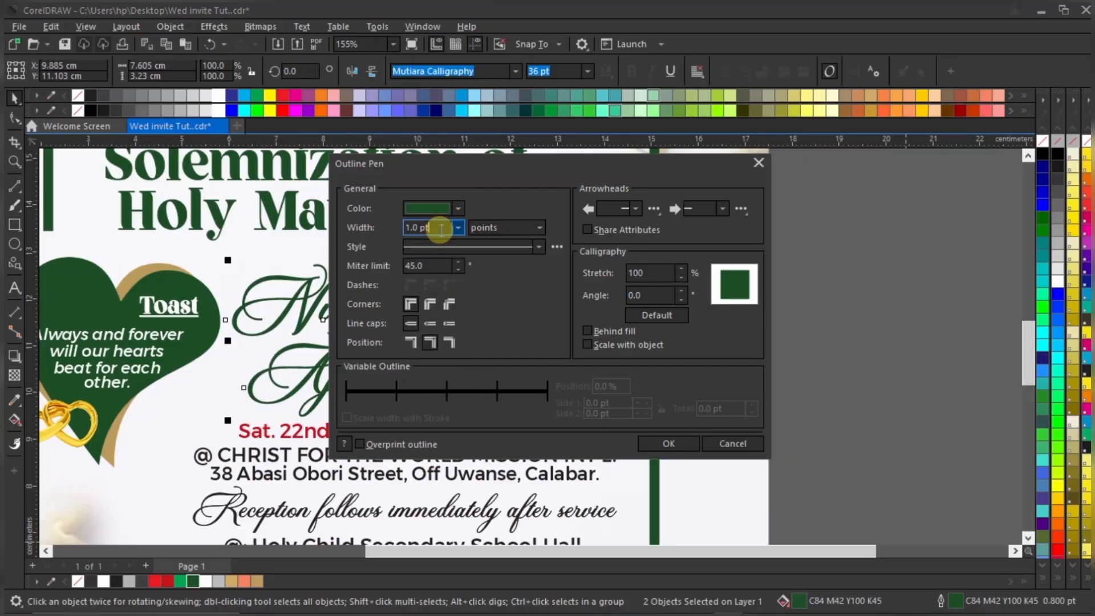
{"action": "double_click", "coordinate": [441, 228]}
{"action": "type", "text": "1.1"}
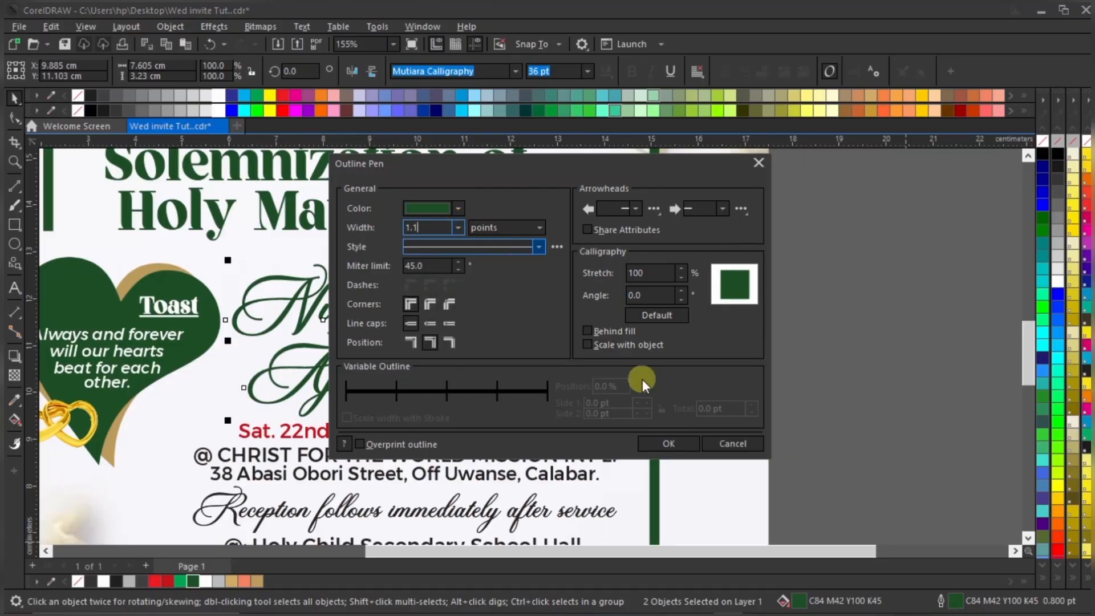
{"action": "left_click", "coordinate": [668, 443]}
{"action": "scroll", "coordinate": [580, 338], "scroll_direction": "down", "scroll_amount": 3}
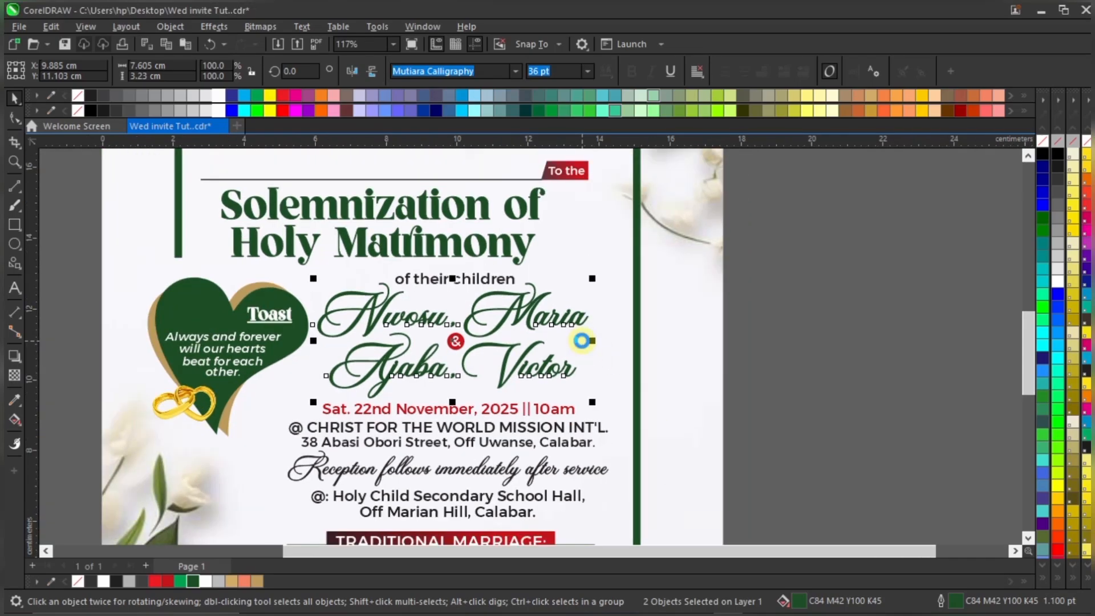
{"action": "left_click", "coordinate": [698, 335]}
Fit the whole page in view and shift the Traditional Marriage block slightly left
{"action": "scroll", "coordinate": [698, 335], "scroll_direction": "down", "scroll_amount": 2}
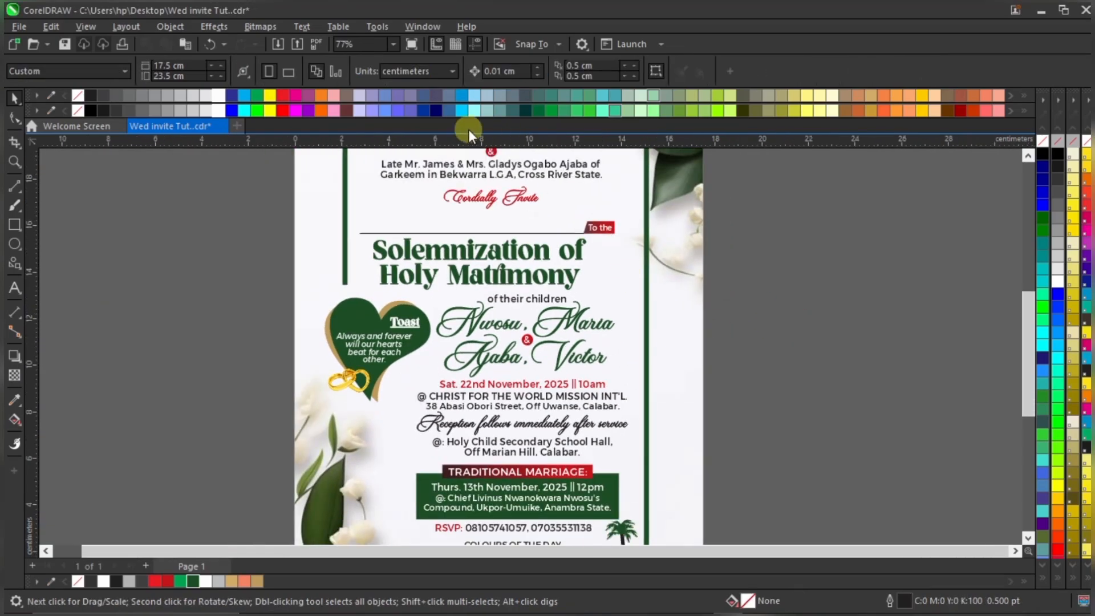
{"action": "left_click", "coordinate": [393, 44]}
{"action": "left_click", "coordinate": [364, 55]}
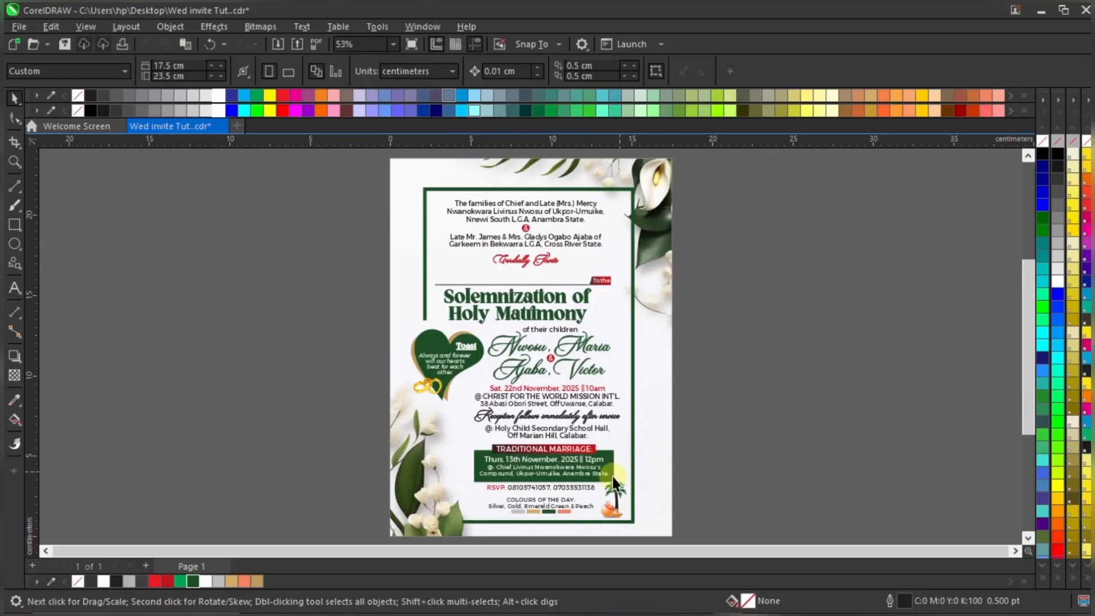
{"action": "scroll", "coordinate": [600, 482], "scroll_direction": "up", "scroll_amount": 2}
{"action": "left_click_drag", "start_coordinate": [706, 426], "coordinate": [432, 481]}
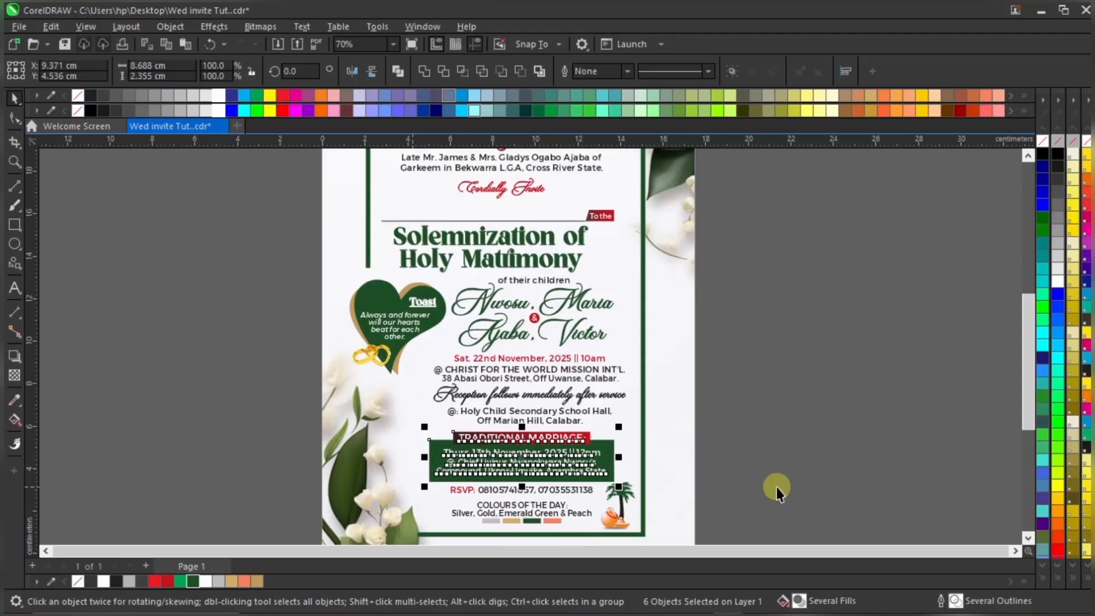
{"action": "left_click_drag", "start_coordinate": [598, 485], "coordinate": [595, 486]}
{"action": "left_click", "coordinate": [574, 494], "text": "shift"}
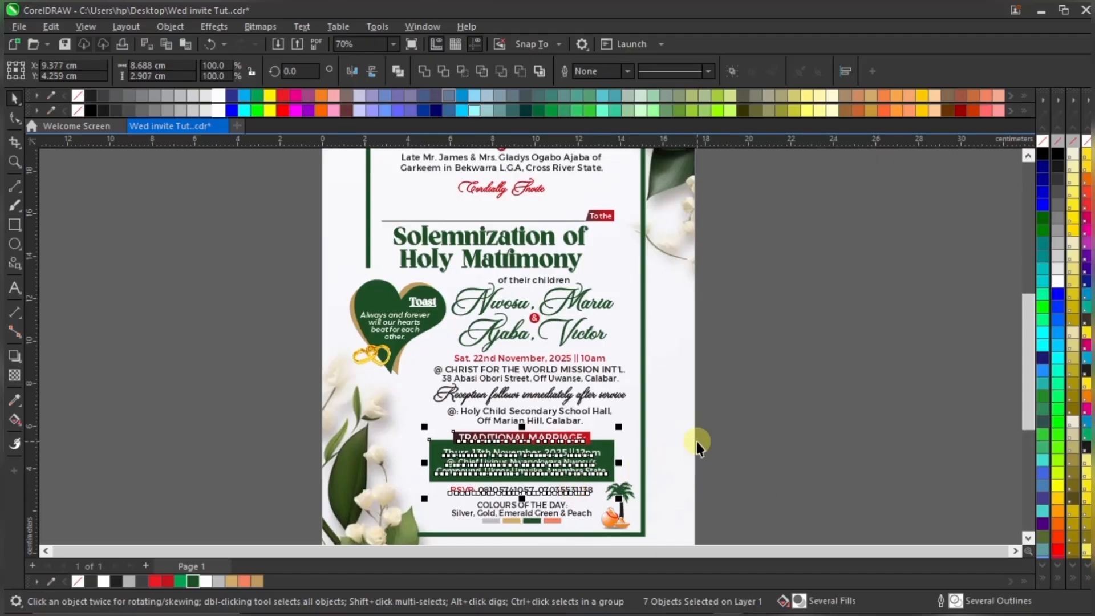
{"action": "left_click", "coordinate": [745, 419]}
Select the Reception follows immediately, date and venue lines to check their placement
{"action": "scroll", "coordinate": [572, 407], "scroll_direction": "up", "scroll_amount": 2}
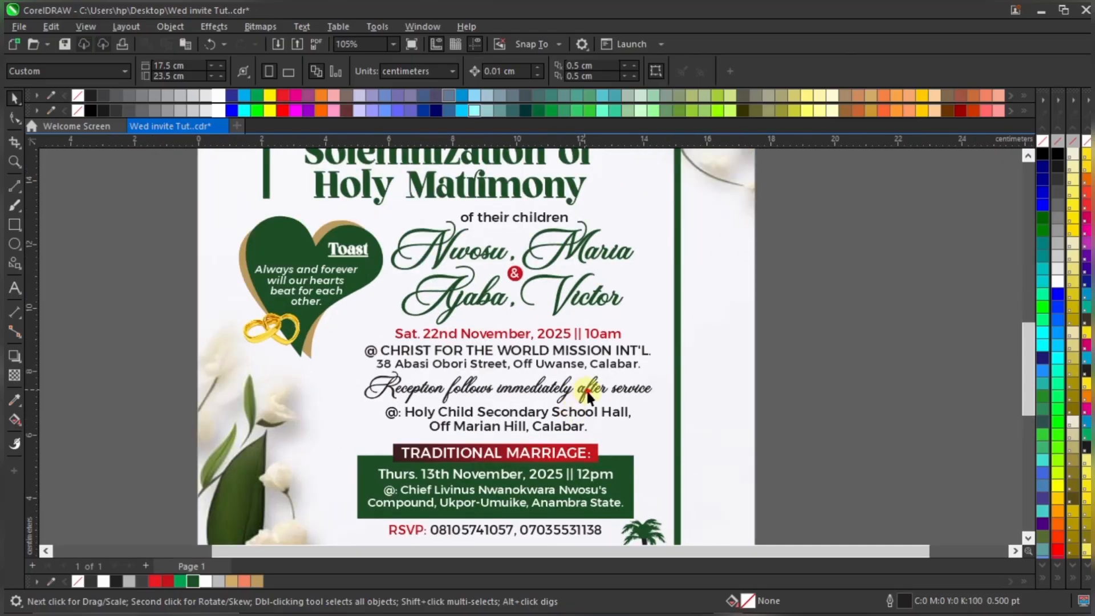
{"action": "left_click", "coordinate": [590, 393]}
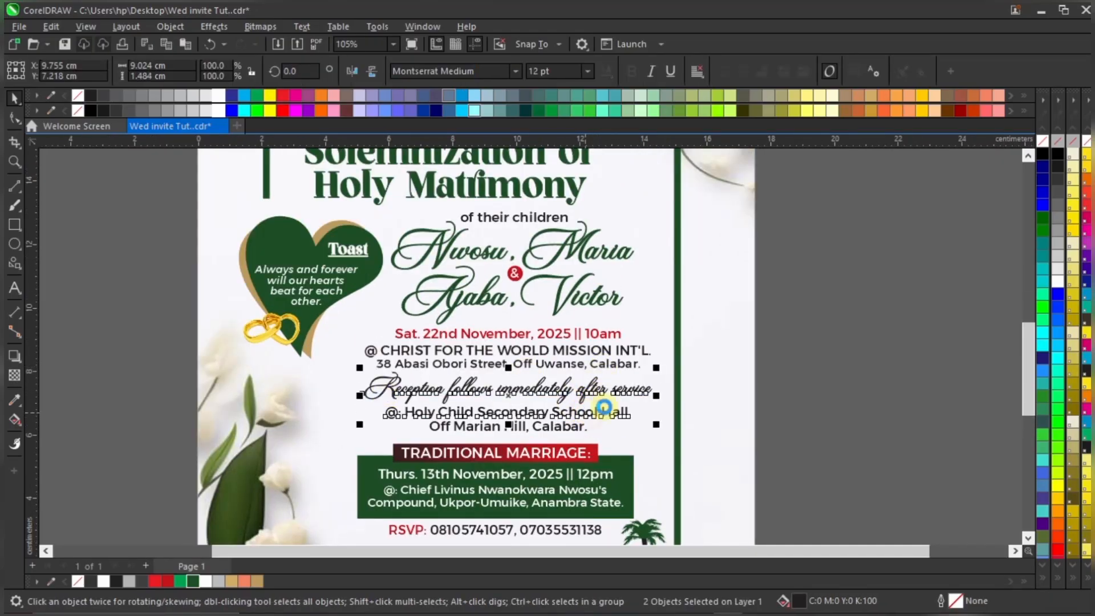
{"action": "left_click", "coordinate": [815, 388]}
{"action": "left_click", "coordinate": [633, 389]}
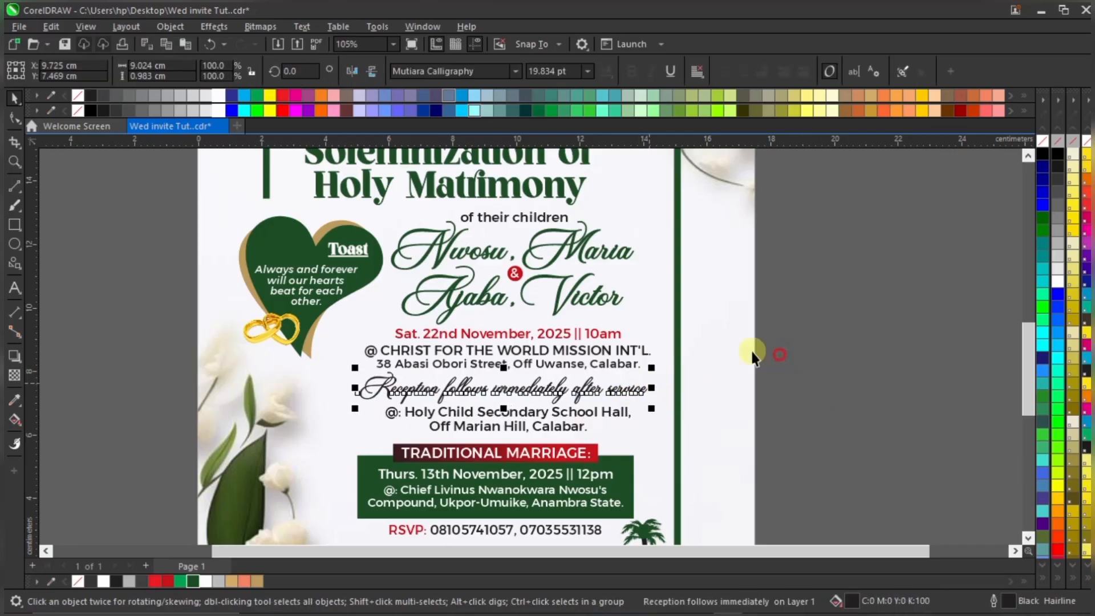
{"action": "left_click_drag", "start_coordinate": [771, 310], "coordinate": [439, 357]}
{"action": "left_click_drag", "start_coordinate": [358, 375], "coordinate": [356, 375]}
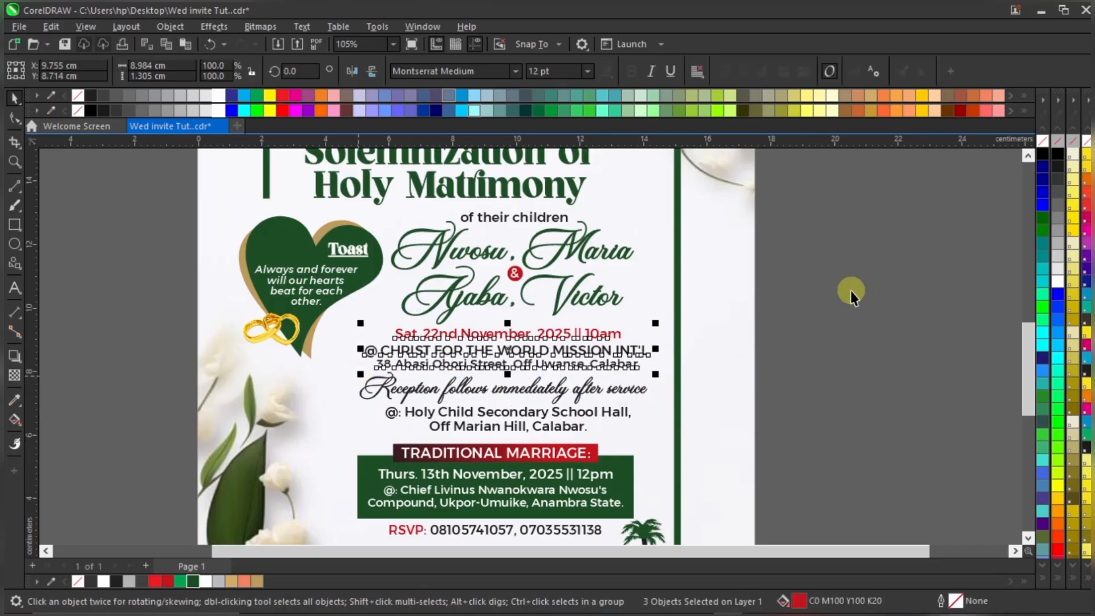
{"action": "left_click", "coordinate": [873, 303]}
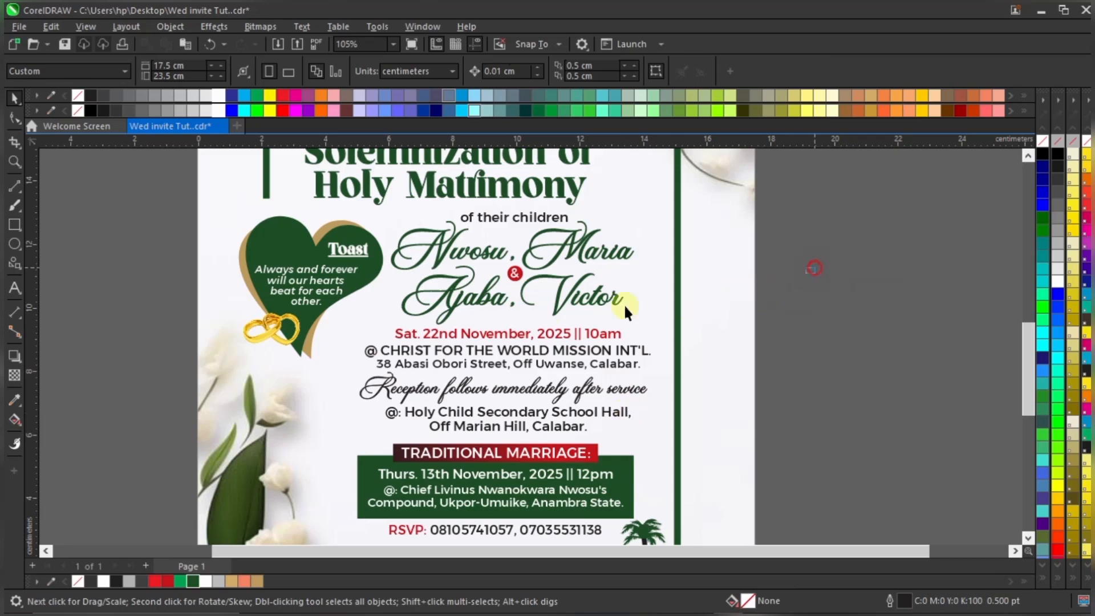
Nudge the red ampersand badge slightly left with the arrow keys
{"action": "left_click_drag", "start_coordinate": [799, 230], "coordinate": [512, 292]}
{"action": "scroll", "coordinate": [530, 250], "scroll_direction": "up", "scroll_amount": 2}
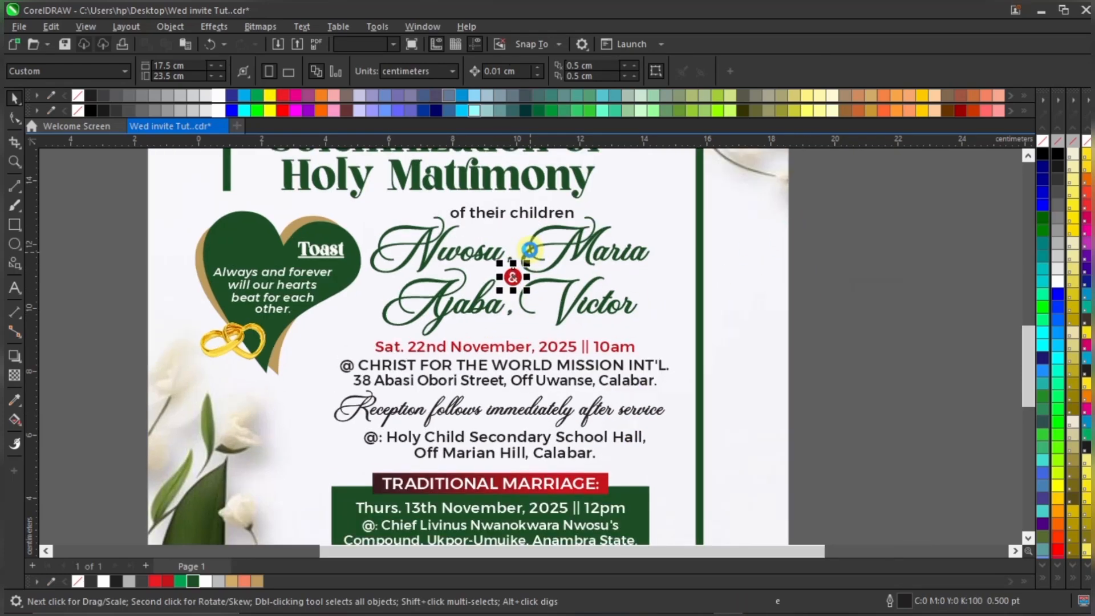
{"action": "key", "text": "Left"}
{"action": "key", "text": "Left"}
{"action": "key", "text": "Left"}
{"action": "key", "text": "Left"}
{"action": "key", "text": "Left"}
{"action": "key", "text": "Left"}
{"action": "key", "text": "Left"}
{"action": "key", "text": "Left"}
{"action": "key", "text": "Down"}
{"action": "key", "text": "Down"}
{"action": "key", "text": "Down"}
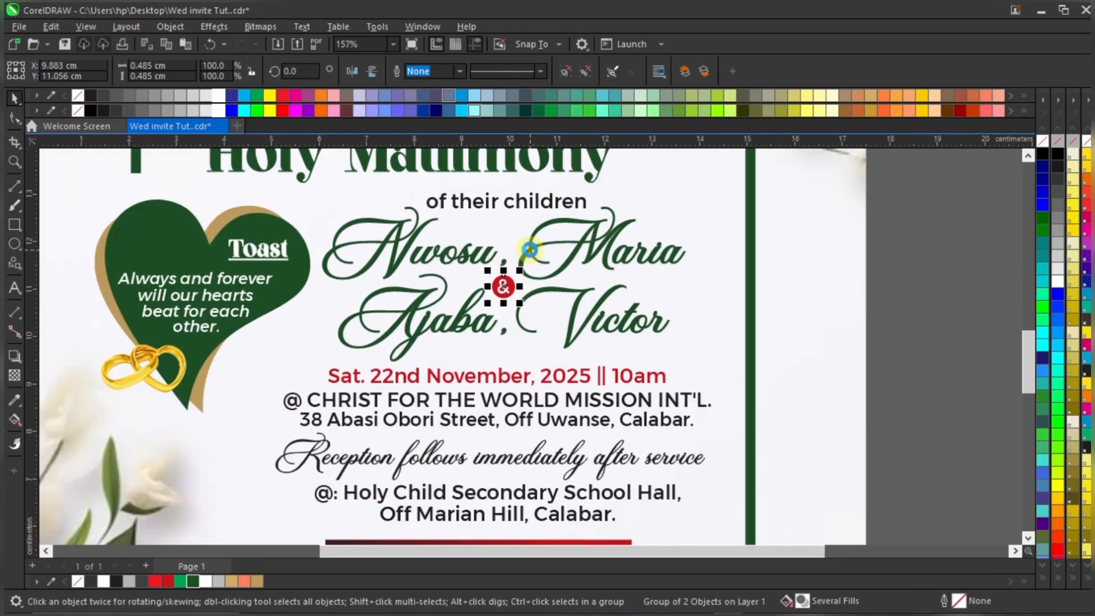
{"action": "left_click", "coordinate": [924, 323]}
{"action": "scroll", "coordinate": [615, 320], "scroll_direction": "down", "scroll_amount": 1}
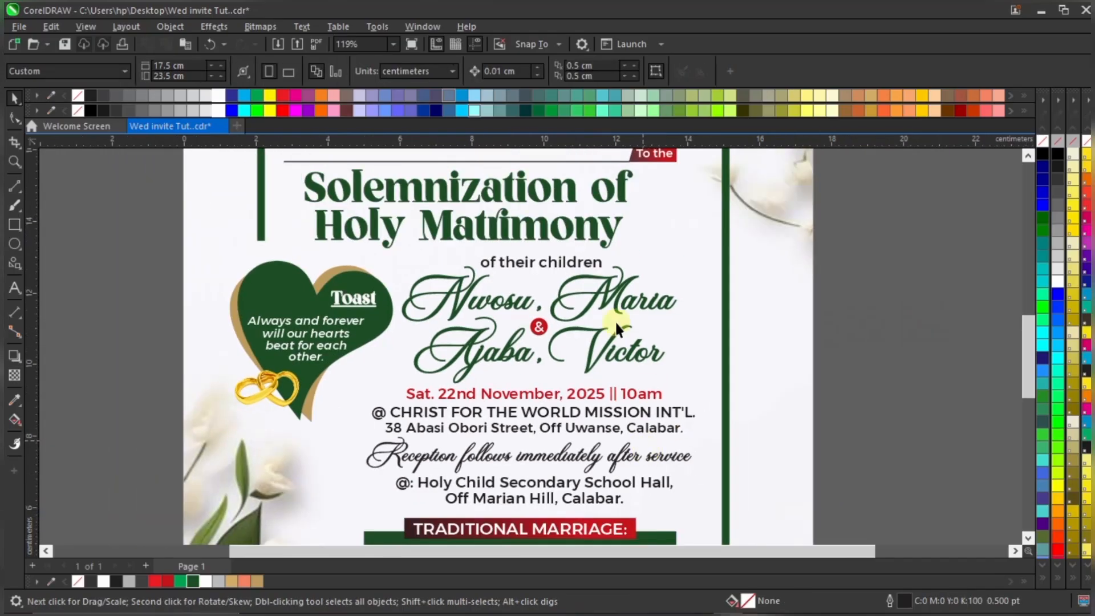
Nudge the "of their children" line up slightly
{"action": "left_click", "coordinate": [585, 263]}
{"action": "key", "text": "Up"}
{"action": "key", "text": "Up"}
{"action": "scroll", "coordinate": [595, 368], "scroll_direction": "down", "scroll_amount": 1}
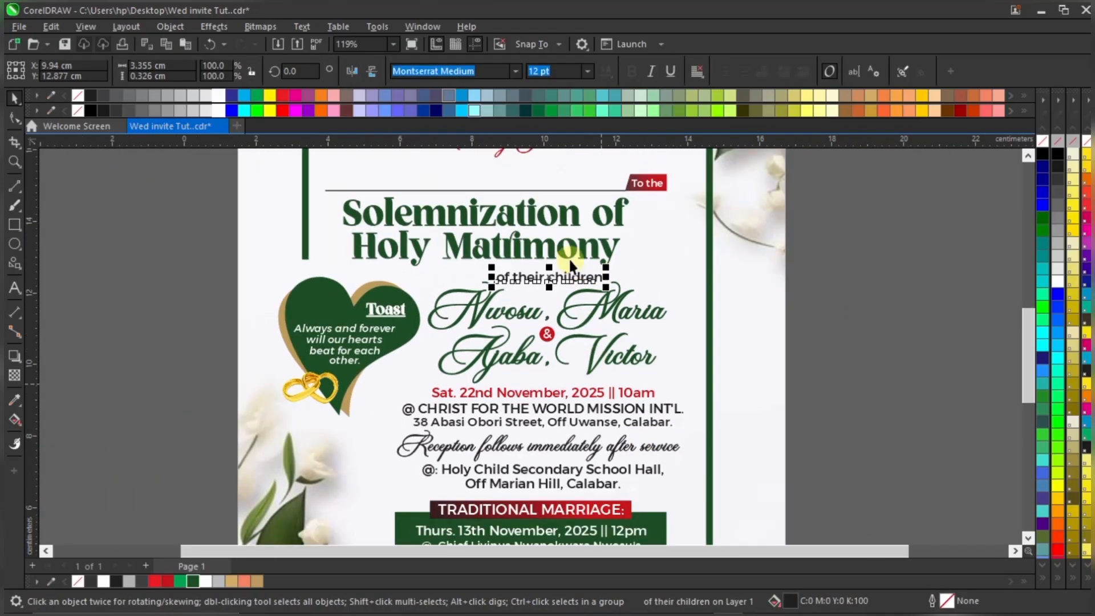
{"action": "scroll", "coordinate": [557, 249], "scroll_direction": "up", "scroll_amount": 1}
Select the Solemnization of and Holy Matrimony headline lines to check them
{"action": "left_click", "coordinate": [572, 250]}
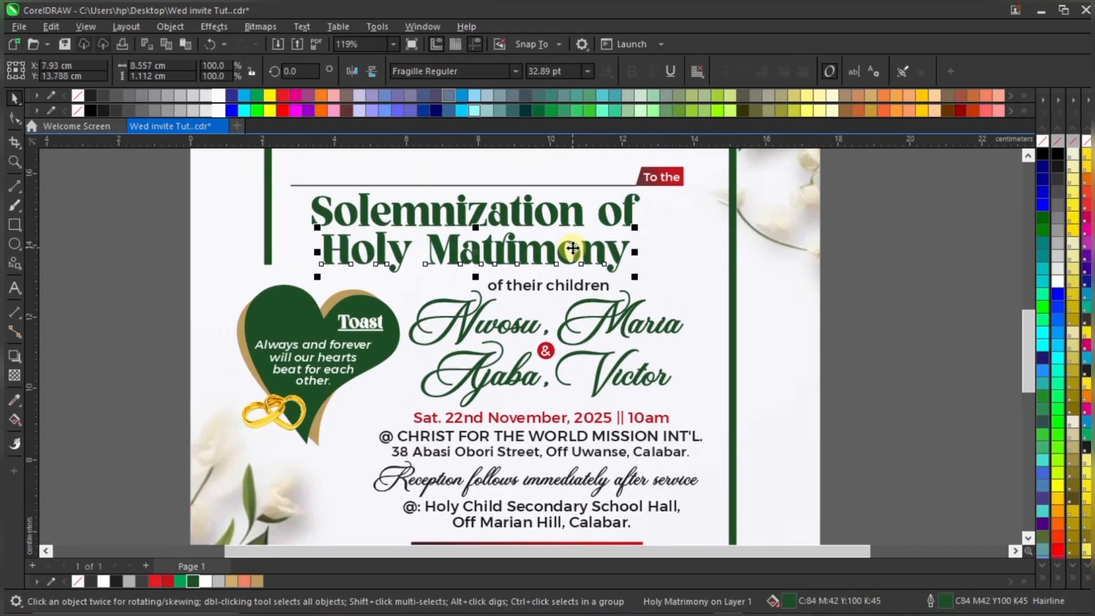
{"action": "left_click", "coordinate": [579, 216]}
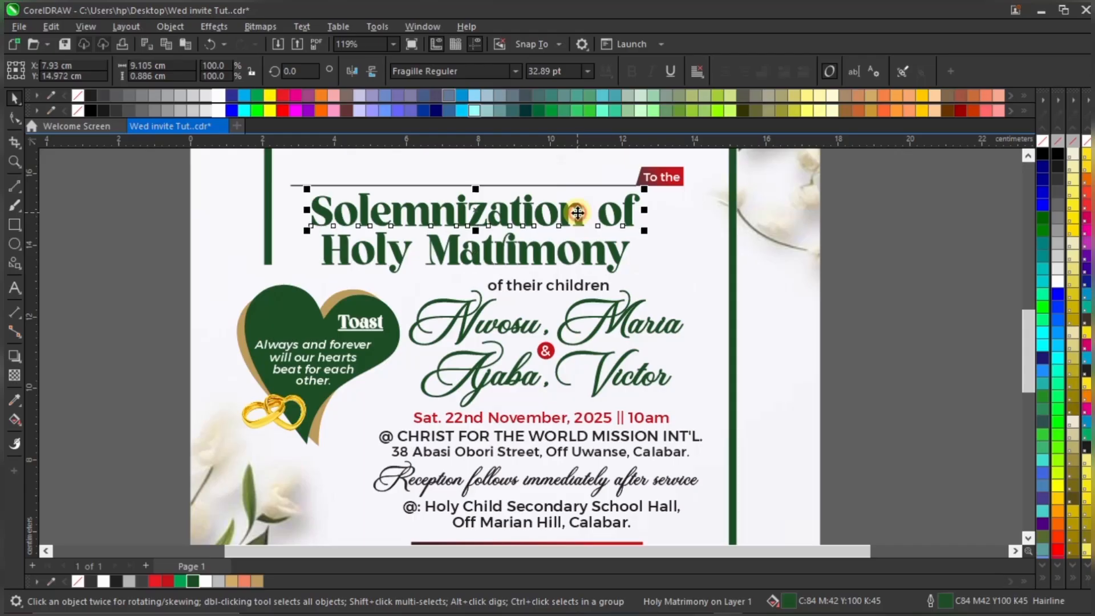
{"action": "left_click", "coordinate": [571, 251]}
{"action": "scroll", "coordinate": [610, 363], "scroll_direction": "down", "scroll_amount": 1}
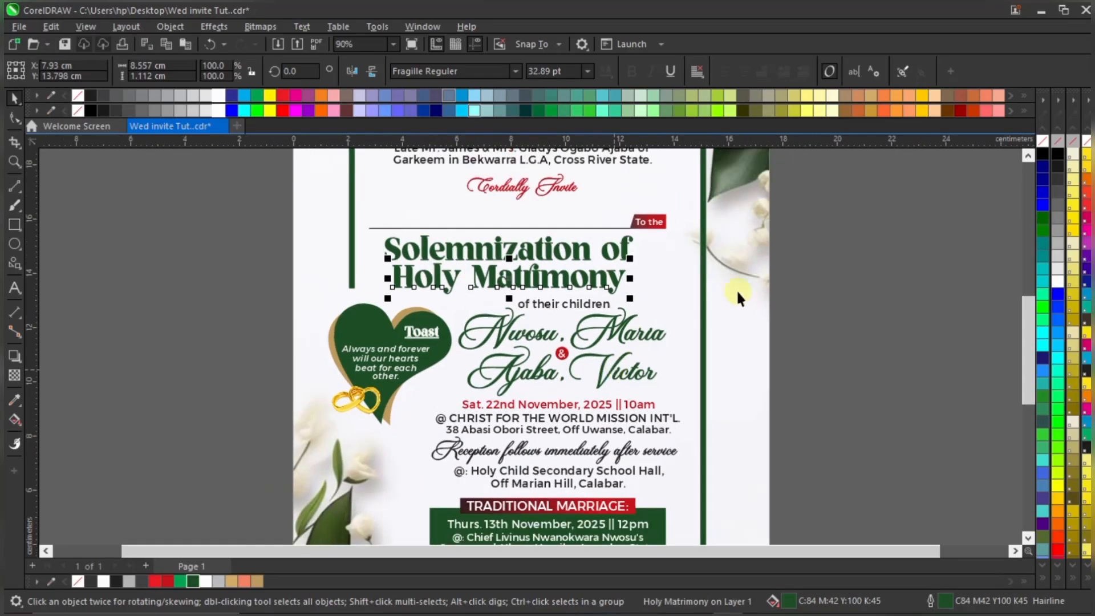
{"action": "left_click", "coordinate": [815, 277]}
{"action": "scroll", "coordinate": [614, 243], "scroll_direction": "up", "scroll_amount": 1}
{"action": "scroll", "coordinate": [498, 237], "scroll_direction": "up", "scroll_amount": 1}
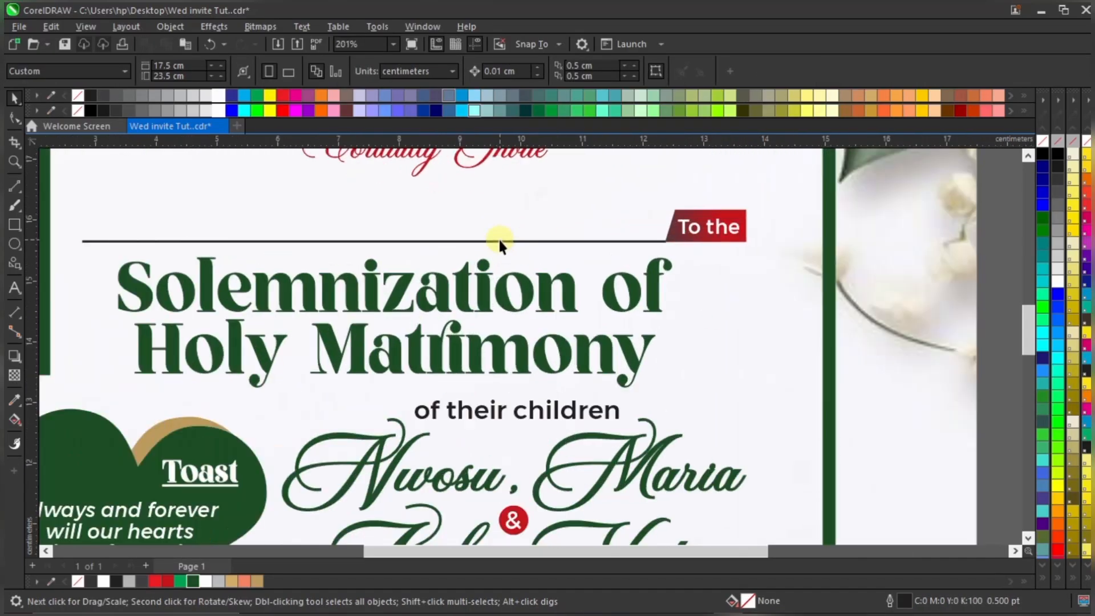
{"action": "scroll", "coordinate": [653, 276], "scroll_direction": "down", "scroll_amount": 1}
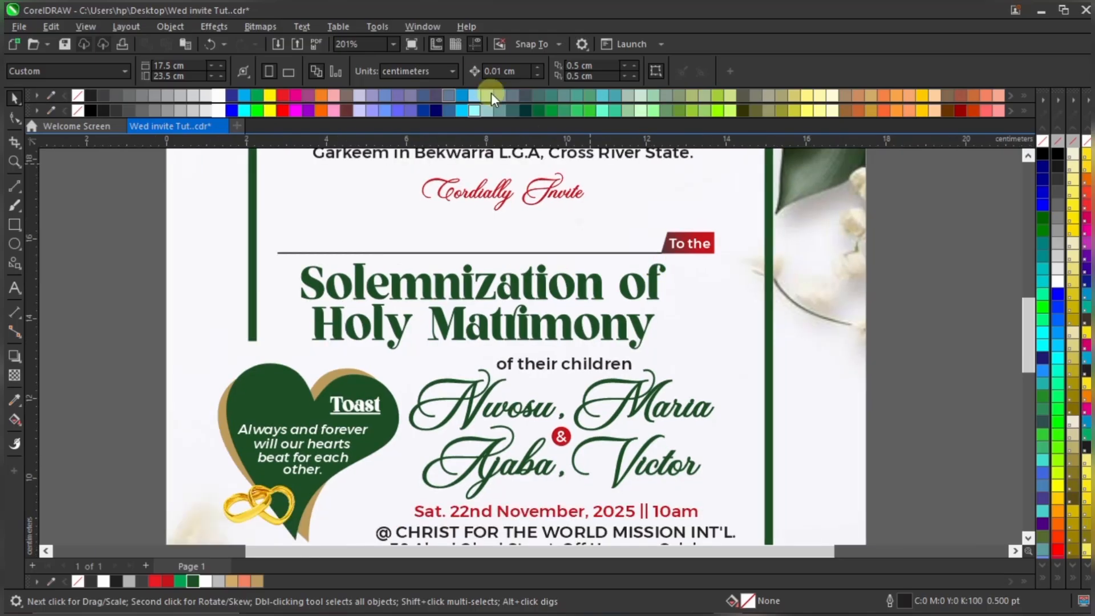
Zoom out to the whole invitation and view it in Full-screen Preview
{"action": "left_click", "coordinate": [506, 200]}
{"action": "left_click", "coordinate": [393, 46]}
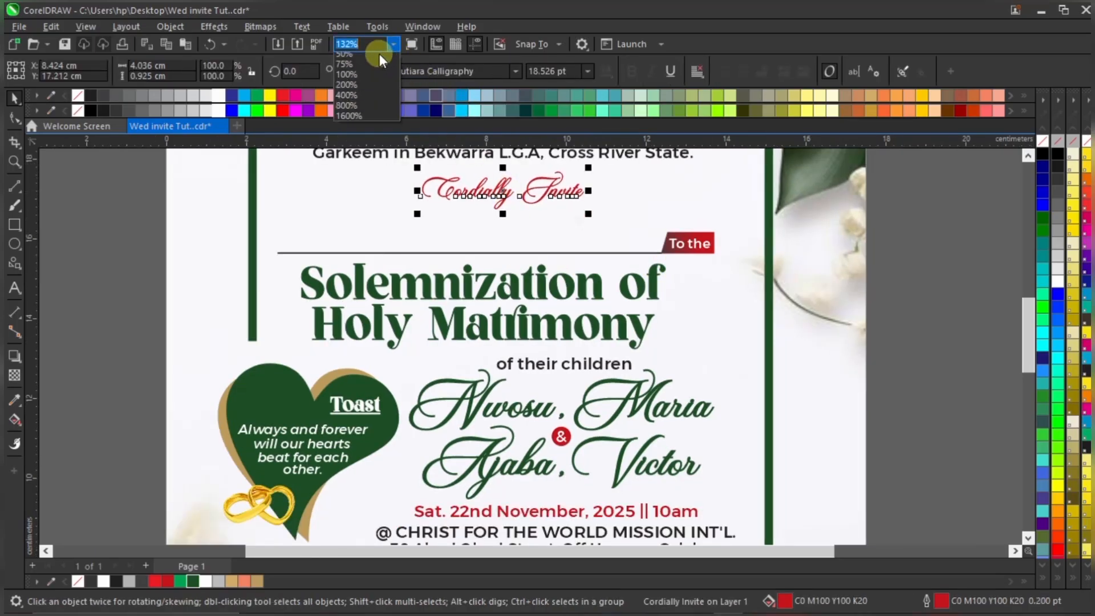
{"action": "left_click", "coordinate": [379, 53]}
{"action": "left_click", "coordinate": [758, 245]}
{"action": "right_click", "coordinate": [760, 248]}
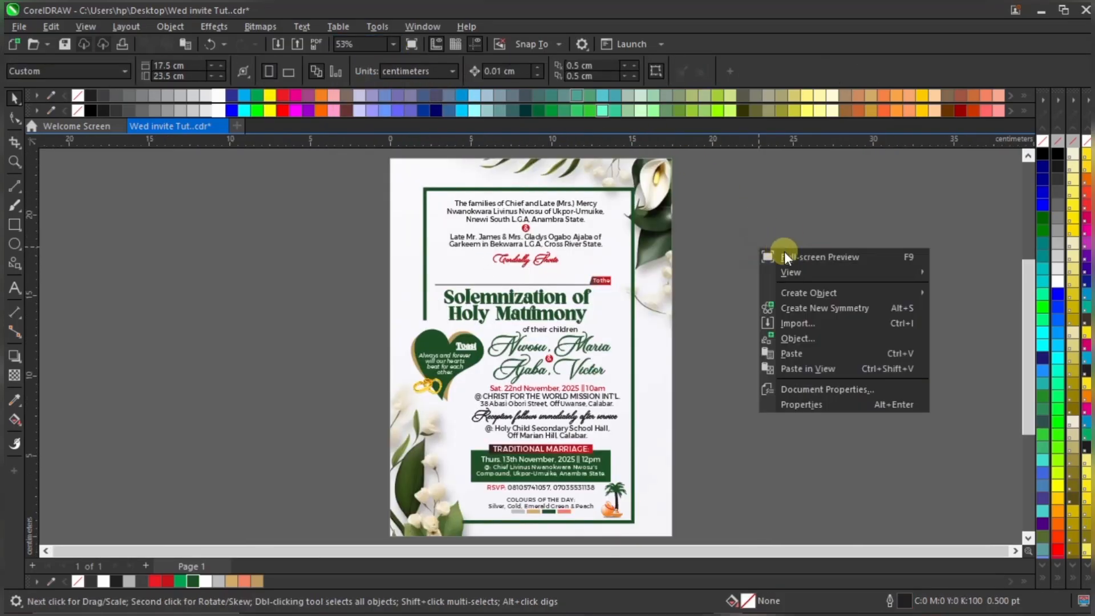
{"action": "left_click", "coordinate": [789, 256]}
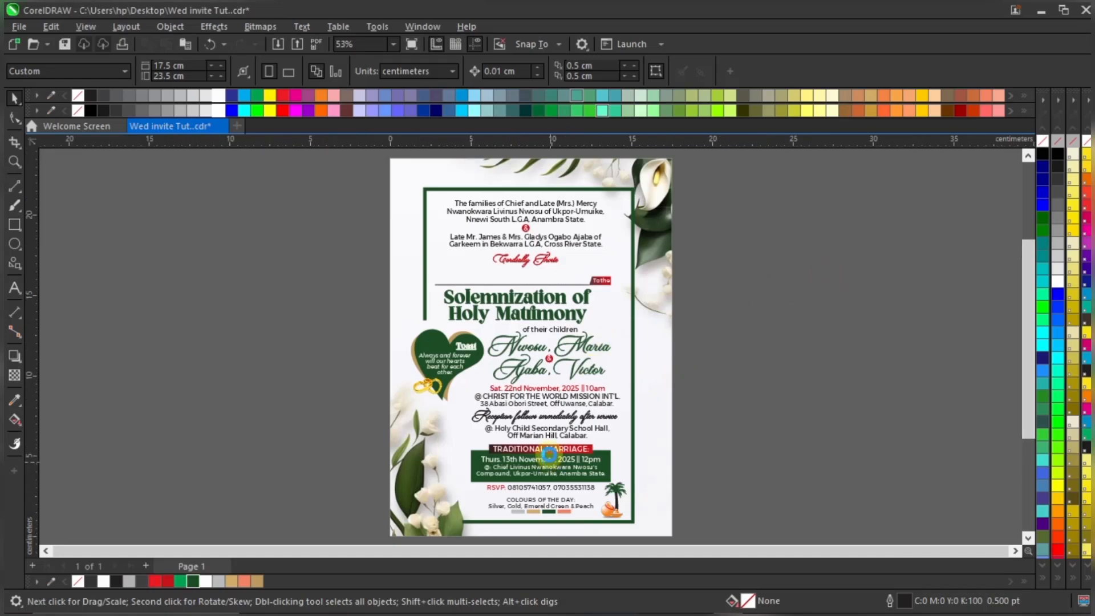
Nudge the bottom border line's left end node three steps right, away from the leaves
{"action": "scroll", "coordinate": [516, 508], "scroll_direction": "down", "scroll_amount": 2}
{"action": "scroll", "coordinate": [493, 514], "scroll_direction": "up", "scroll_amount": 4}
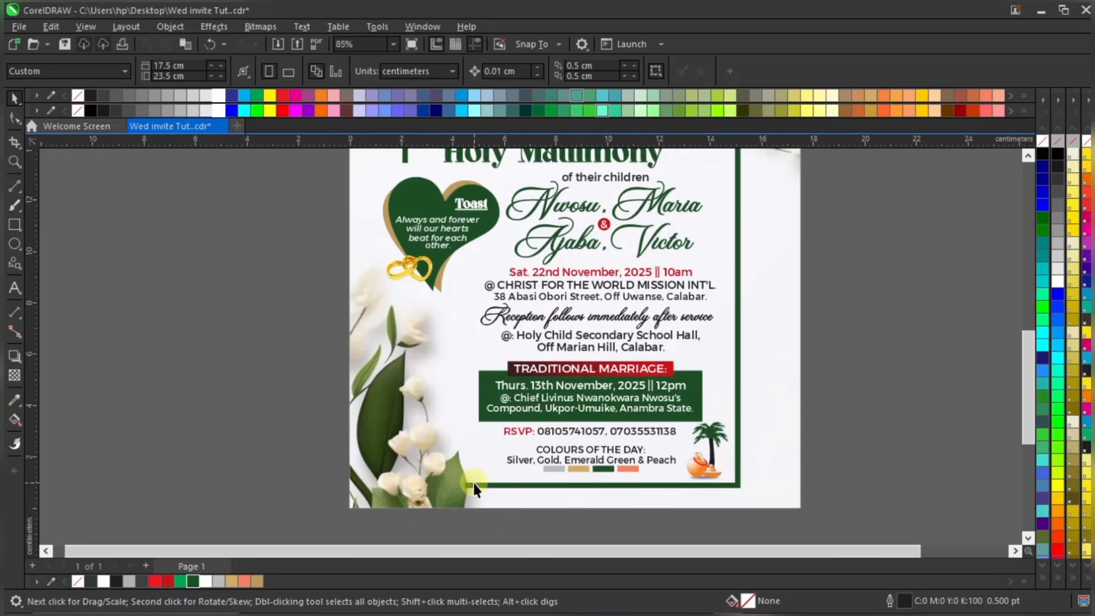
{"action": "double_click", "coordinate": [472, 482]}
{"action": "scroll", "coordinate": [471, 482], "scroll_direction": "up", "scroll_amount": 3}
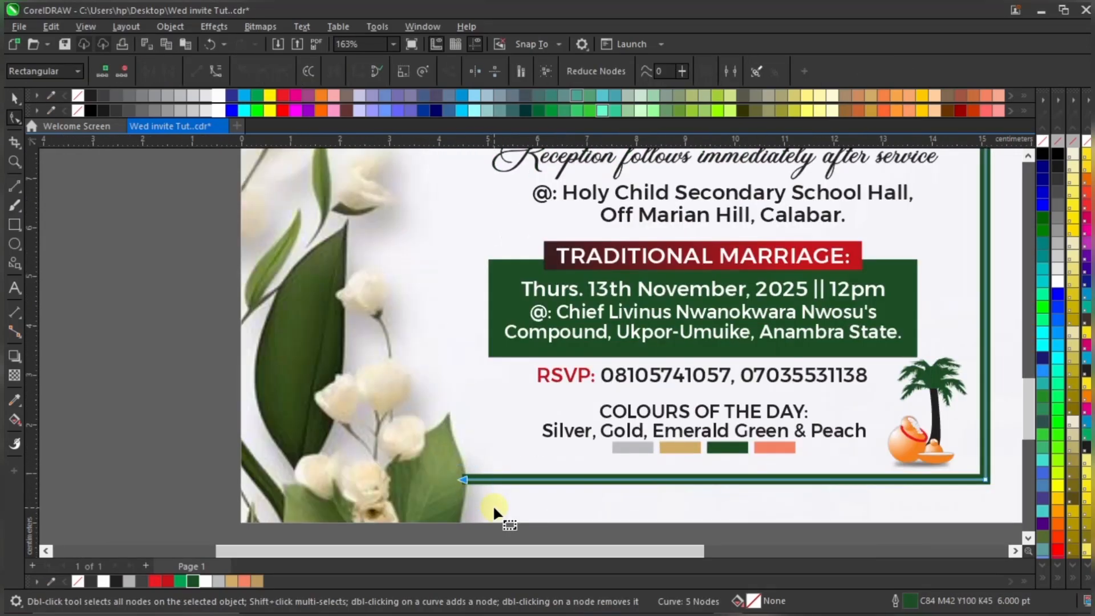
{"action": "key", "text": "Right"}
{"action": "key", "text": "Right"}
{"action": "key", "text": "Right"}
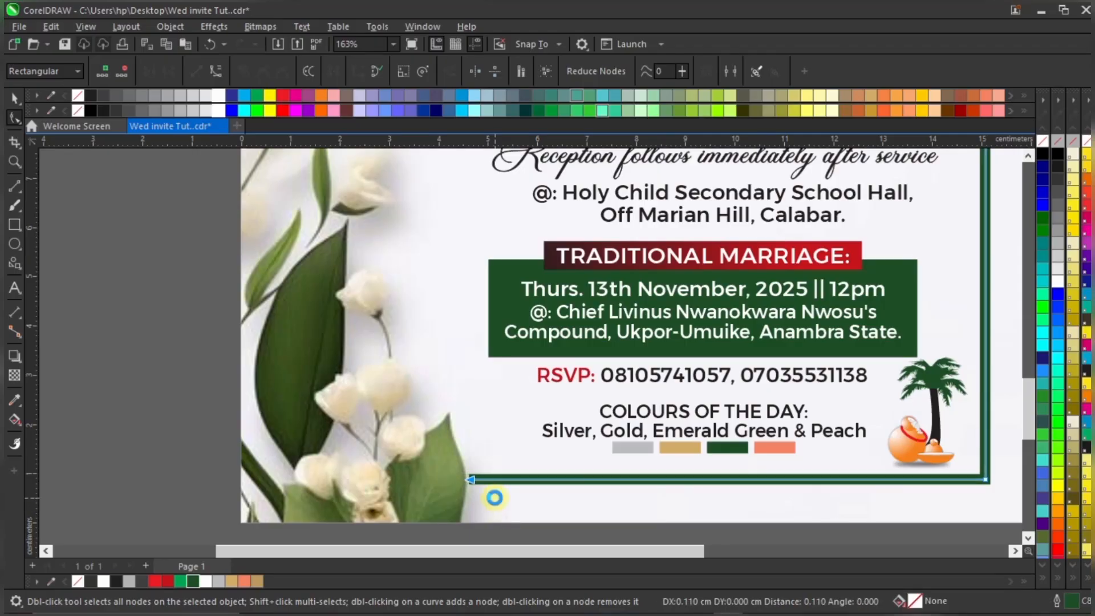
{"action": "key", "text": "Right"}
{"action": "key", "text": "Right"}
{"action": "key", "text": "Right"}
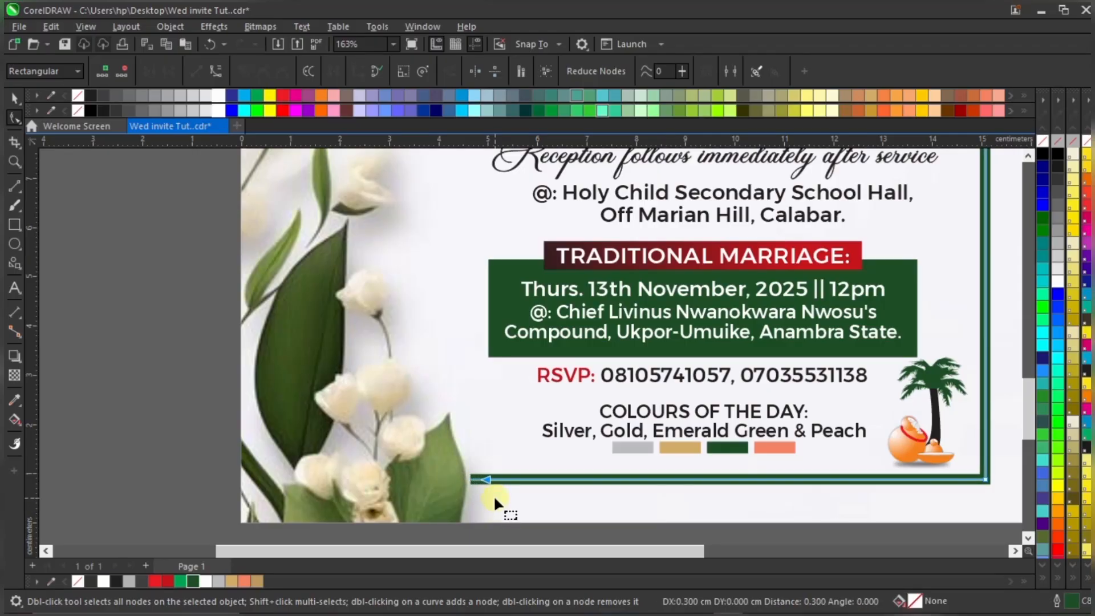
{"action": "key", "text": "Right"}
{"action": "key", "text": "Right"}
{"action": "key", "text": "Right"}
{"action": "key", "text": "Right"}
{"action": "key", "text": "Right"}
{"action": "key", "text": "space"}
{"action": "scroll", "coordinate": [505, 404], "scroll_direction": "down", "scroll_amount": 3}
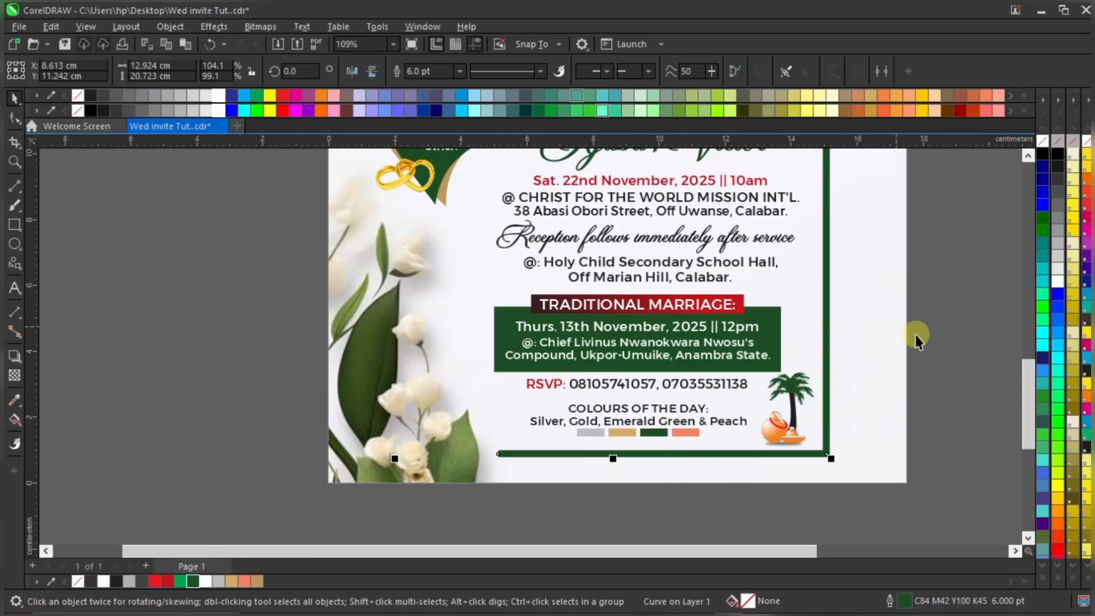
{"action": "left_click", "coordinate": [916, 341]}
{"action": "scroll", "coordinate": [901, 341], "scroll_direction": "down", "scroll_amount": 4}
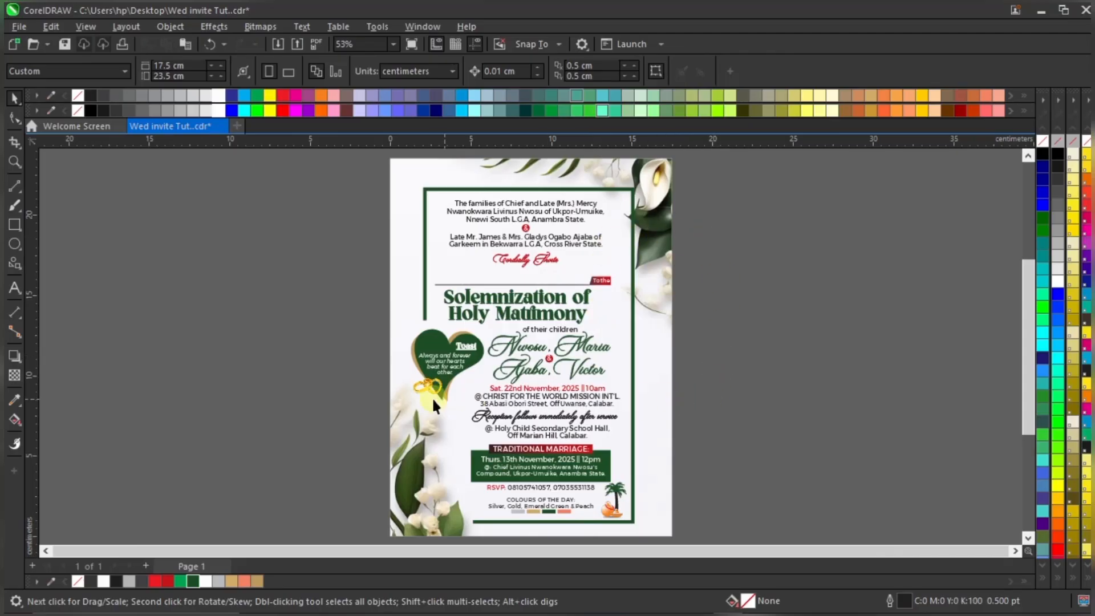
{"action": "left_click", "coordinate": [483, 419]}
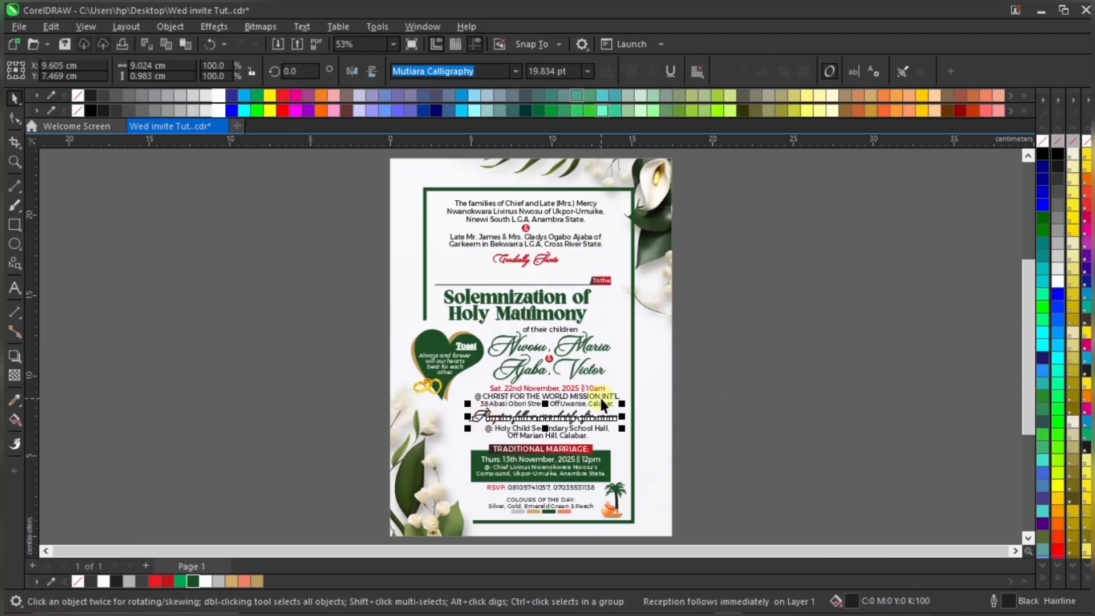
{"action": "left_click", "coordinate": [738, 277]}
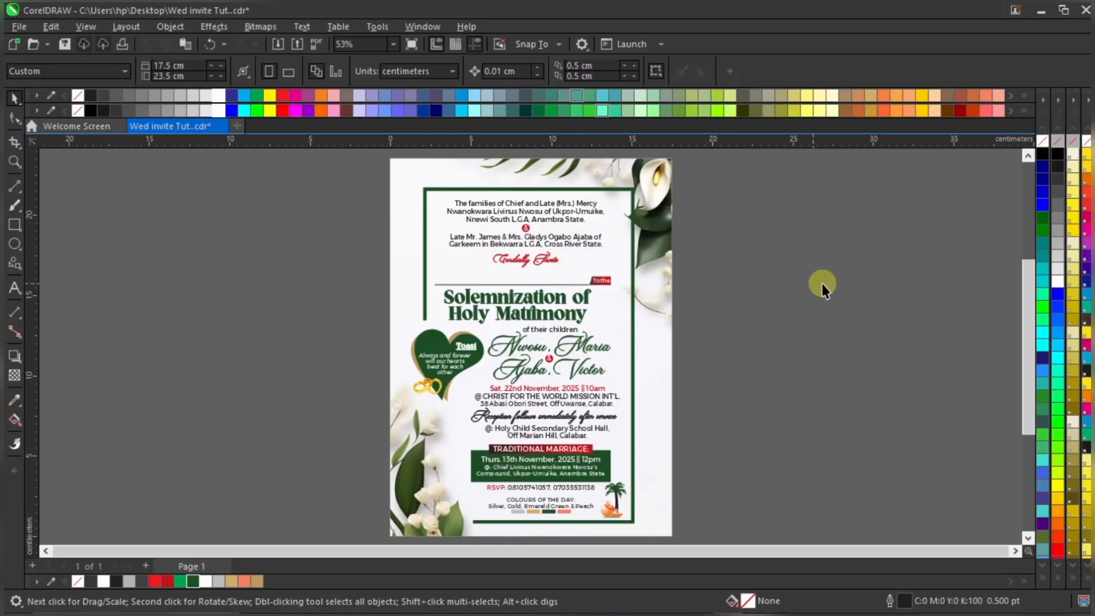
{"action": "right_click", "coordinate": [779, 262]}
{"action": "left_click", "coordinate": [805, 270]}
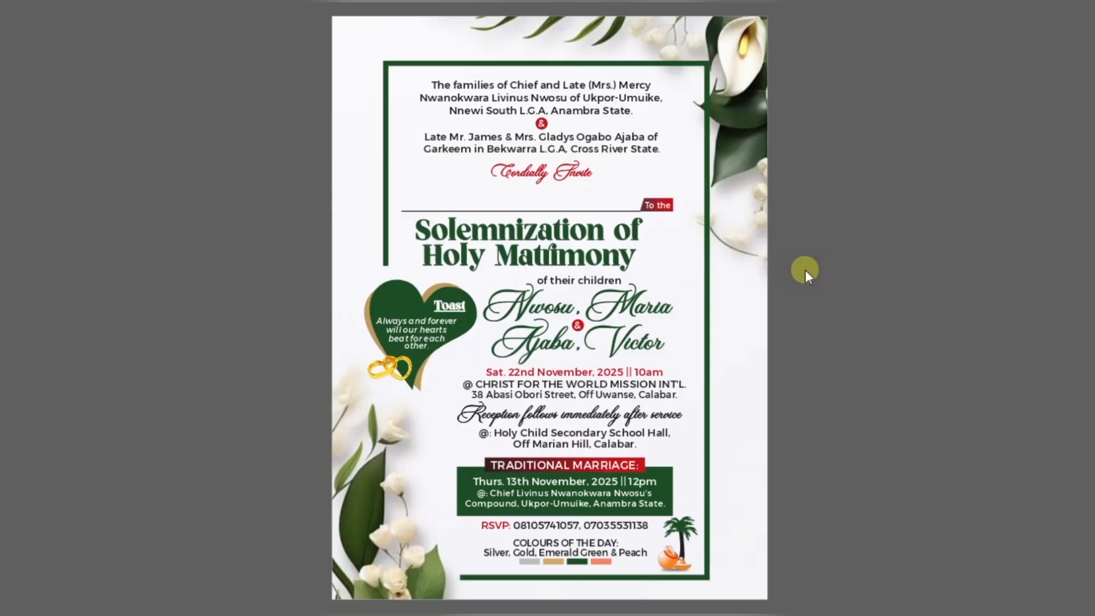
{"action": "left_click", "coordinate": [805, 272]}
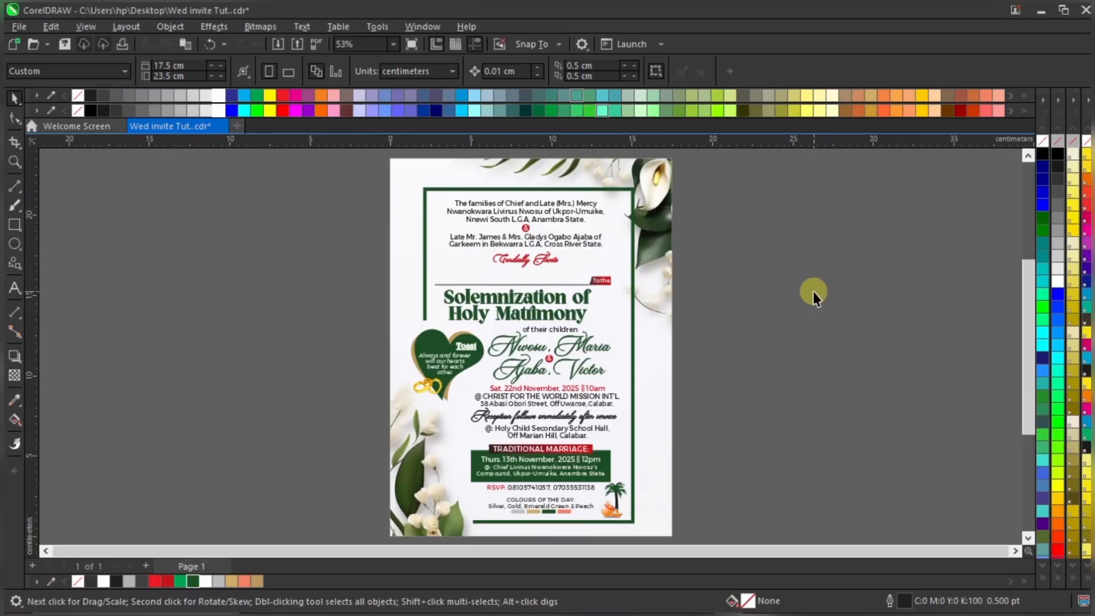